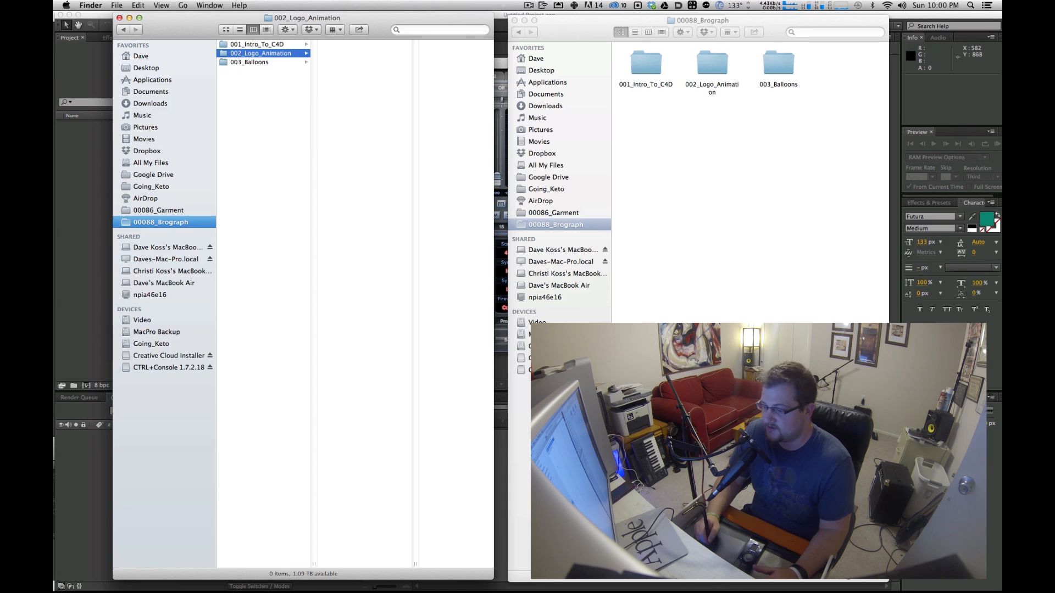
Step: Copy all folders inside the Edit template, stored in folder_templates within the Pictures ref folder, into 002_Logo_Animation
click(710, 144)
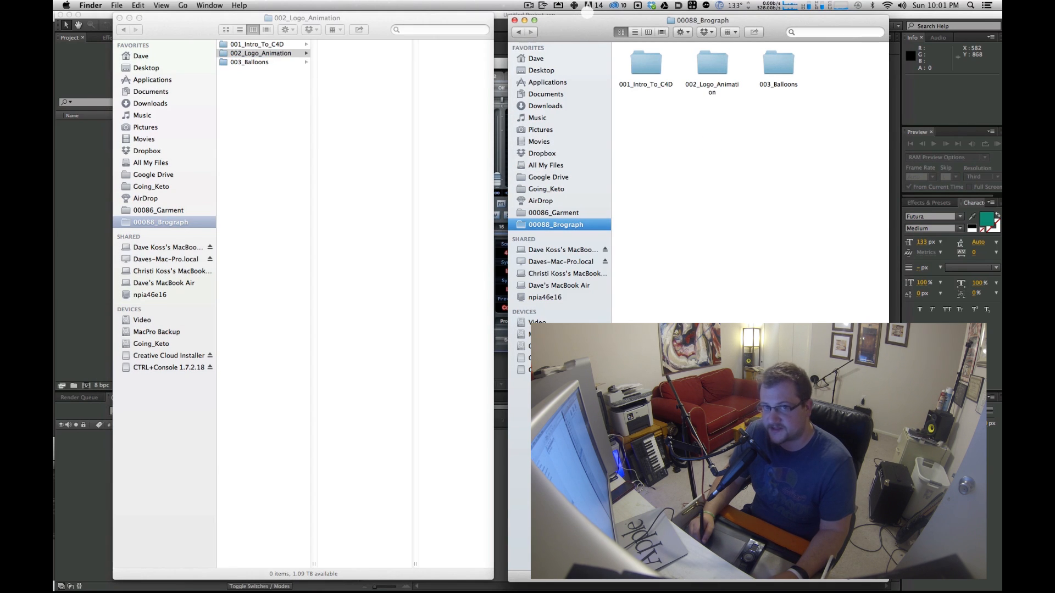
click(549, 70)
click(731, 282)
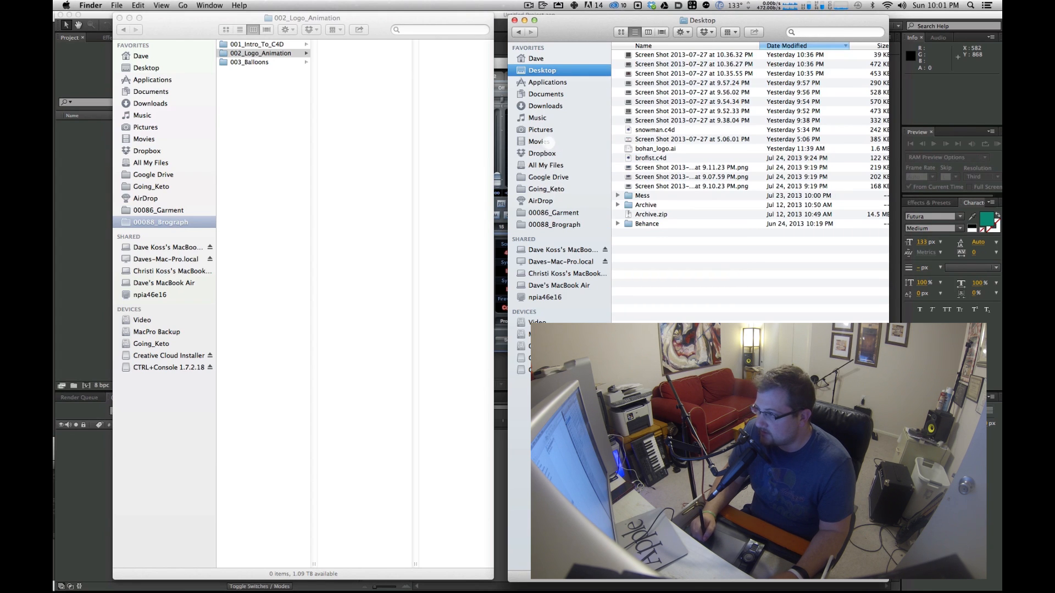
click(544, 142)
click(543, 130)
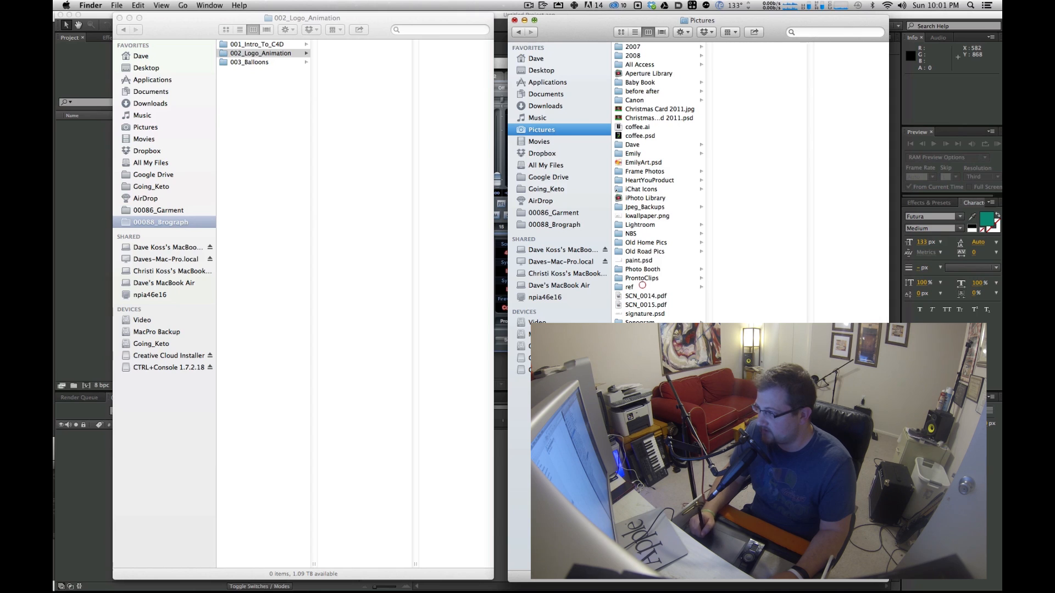
click(640, 287)
click(774, 47)
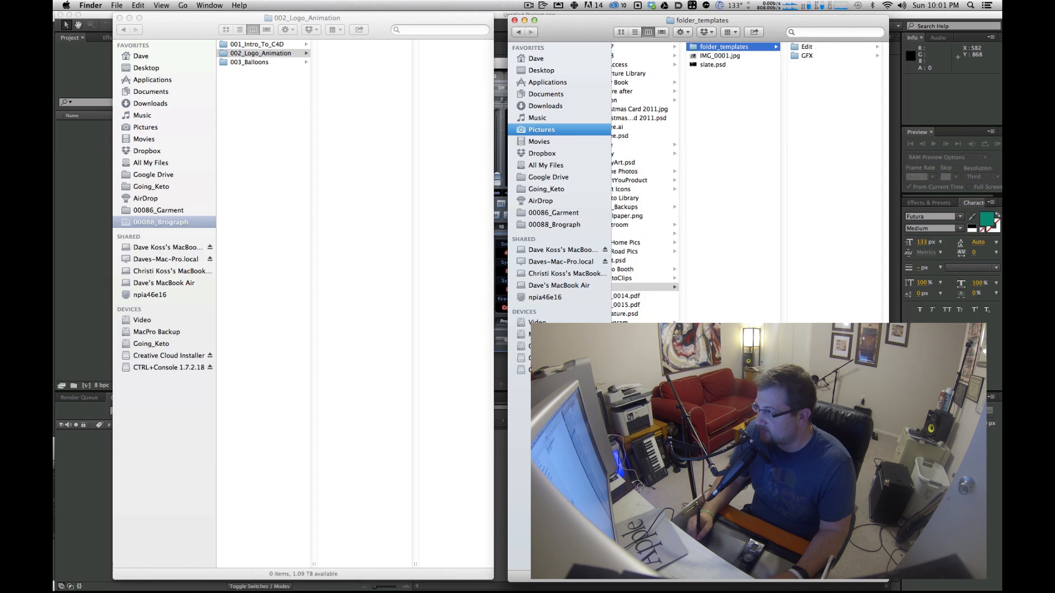
click(810, 55)
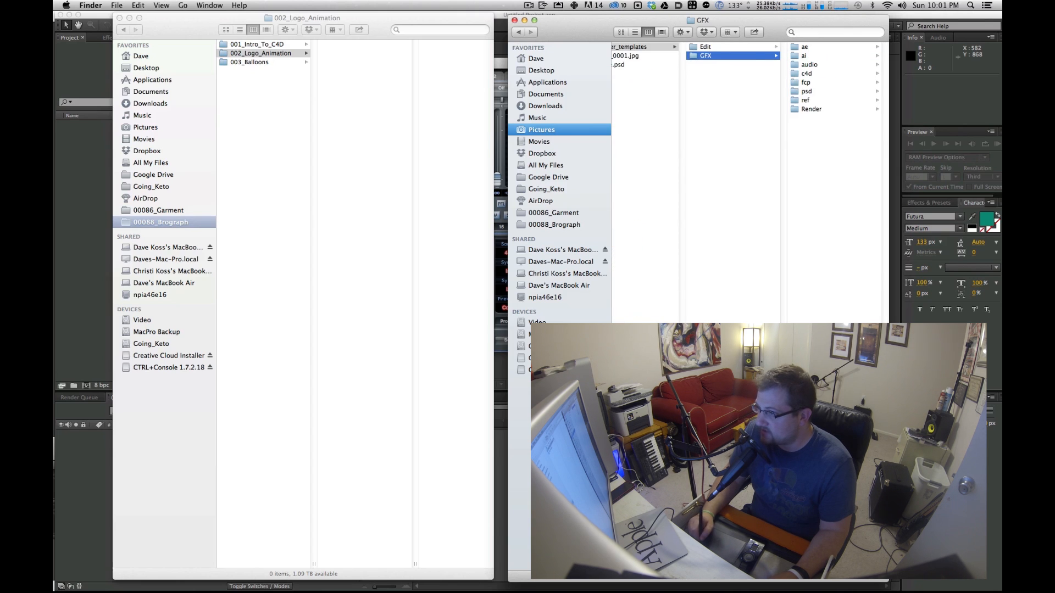
click(714, 48)
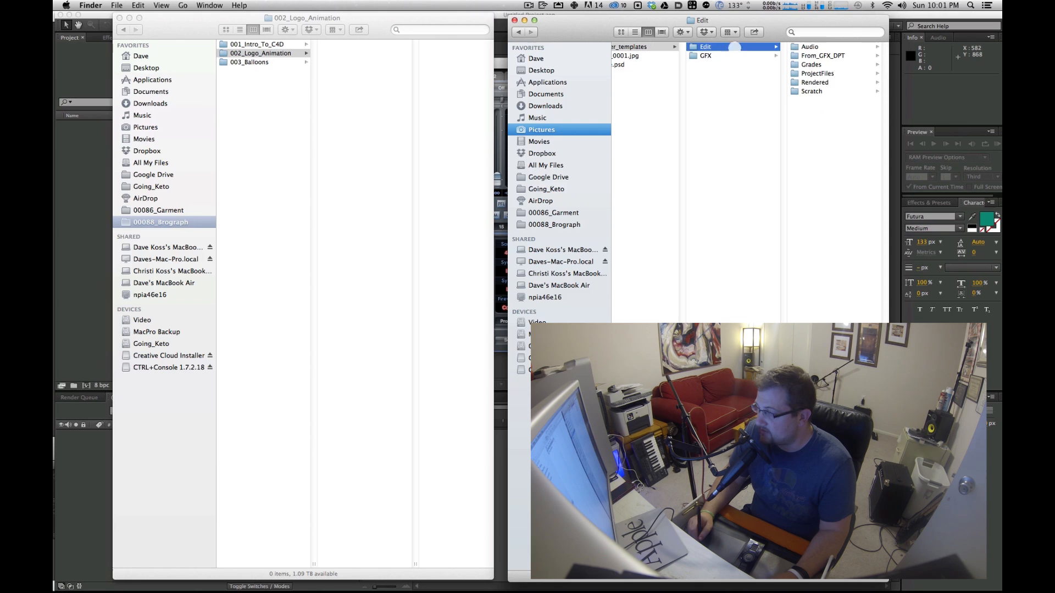
drag(837, 122, 360, 101)
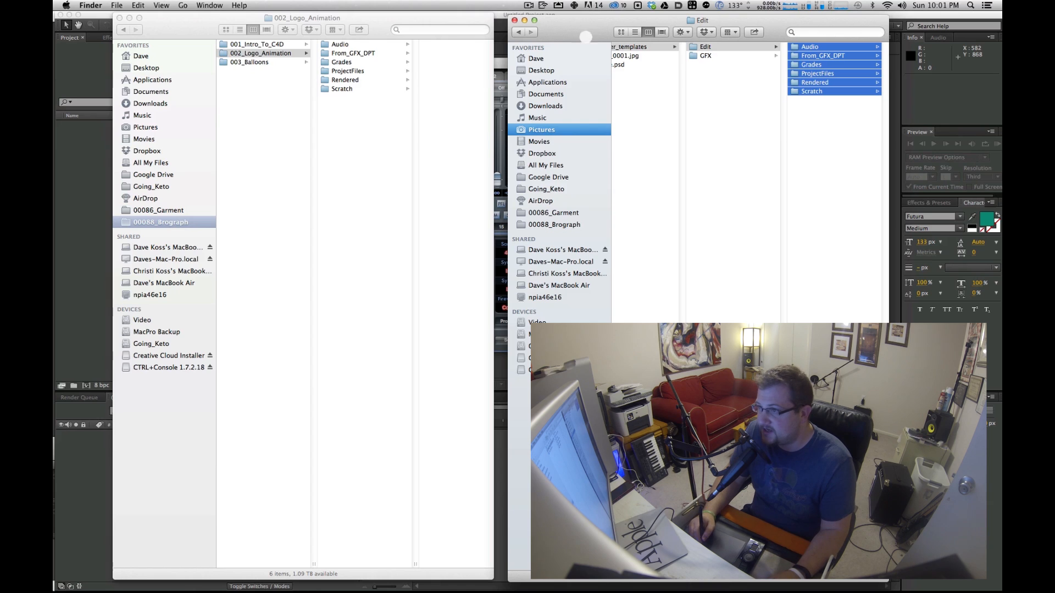
Step: Copy all folders inside the GFX template into the From_GFX_DPT folder of 002_Logo_Animation
click(725, 93)
click(731, 56)
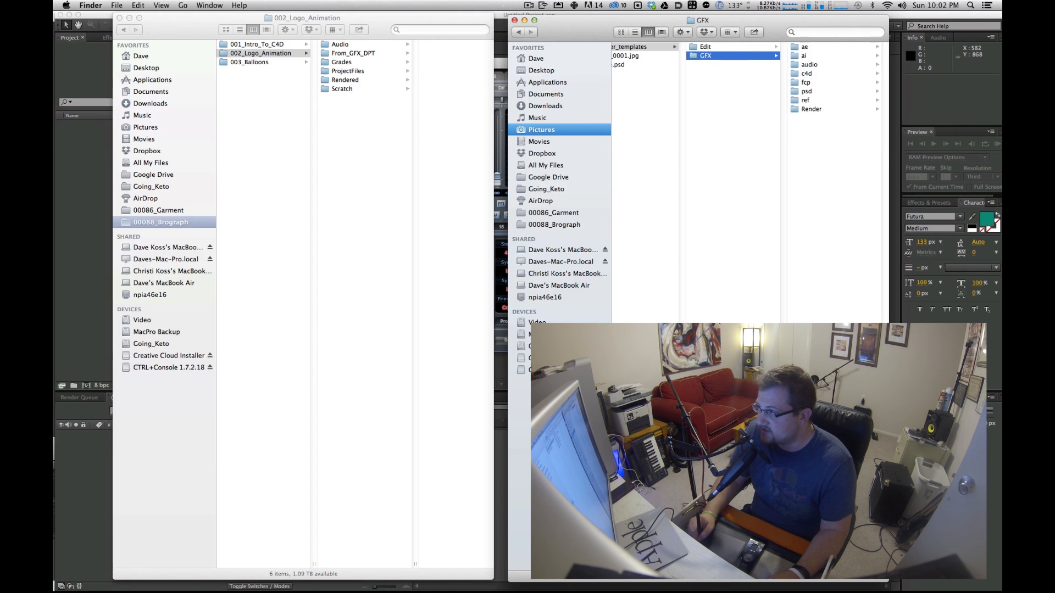
drag(834, 139, 403, 57)
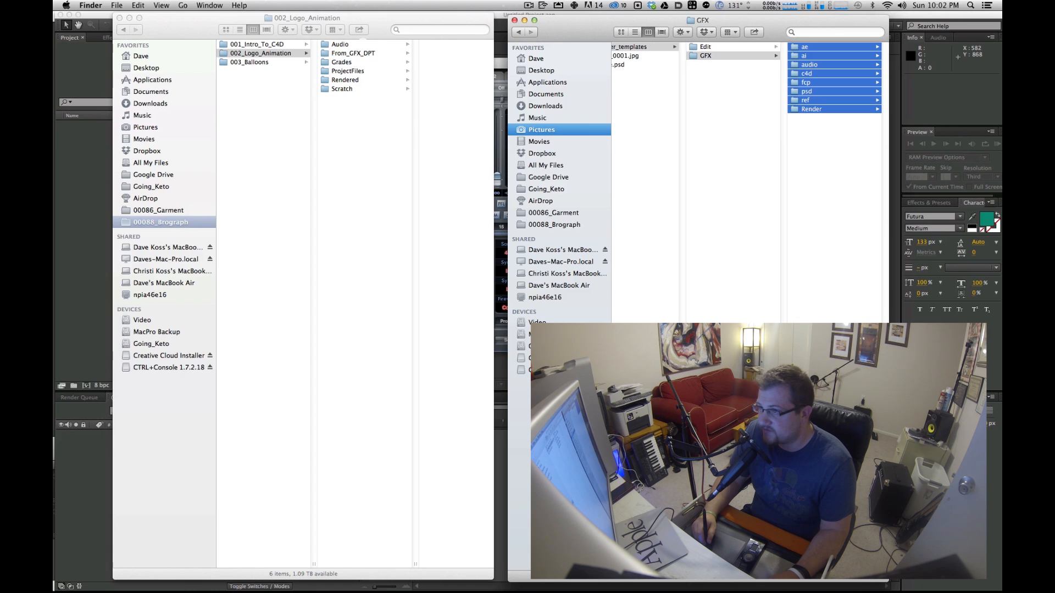
click(365, 53)
drag(797, 47, 430, 247)
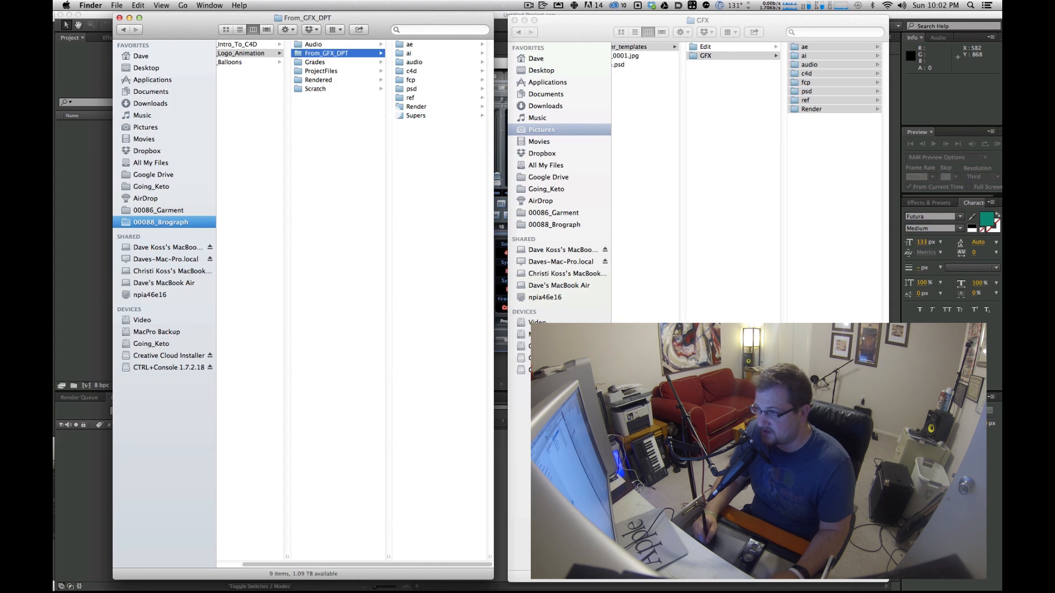
Step: Review the From_GFX_DPT subfolders one by one, from ae, ai, audio and c4d with its subfolders to fcp, psd, ref and Render
click(423, 115)
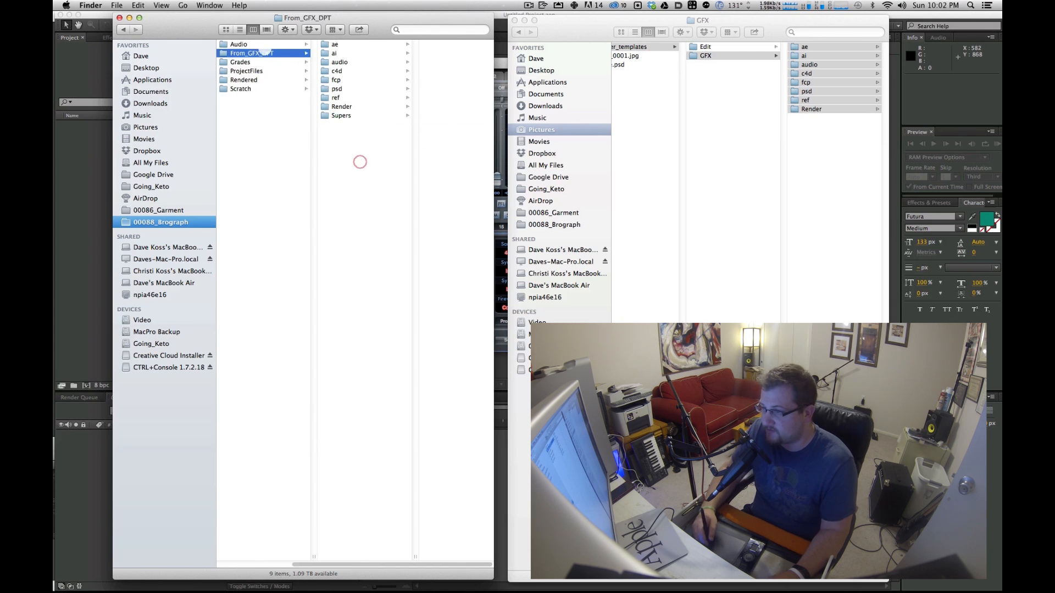
click(340, 44)
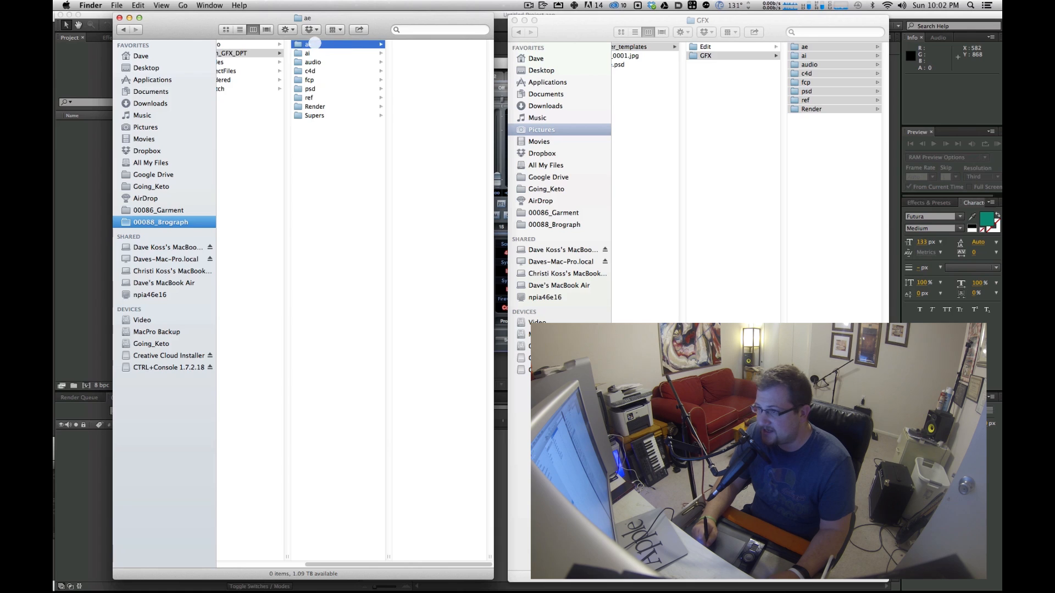
click(323, 53)
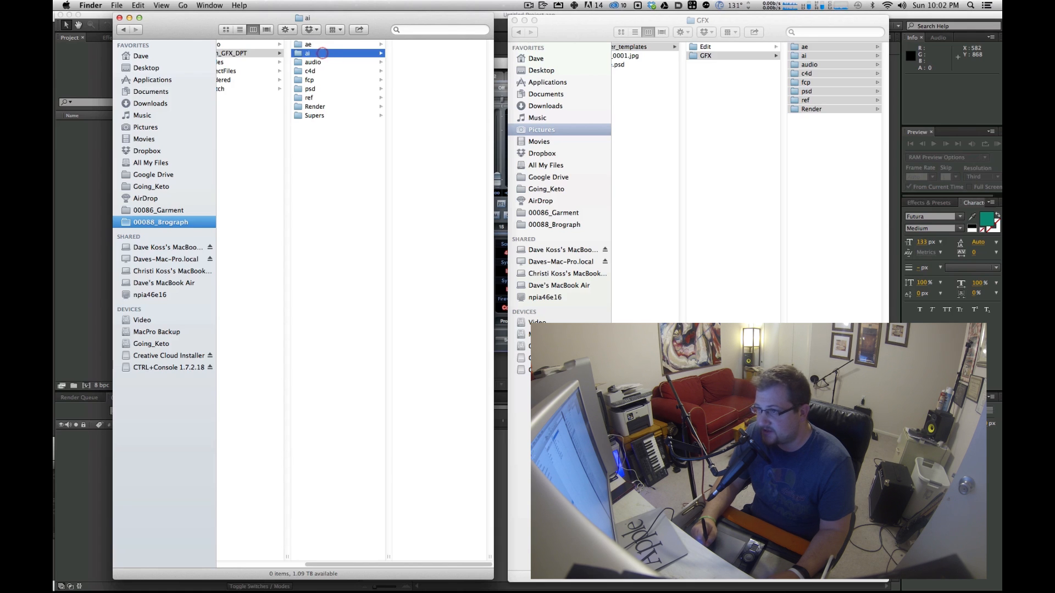
click(325, 62)
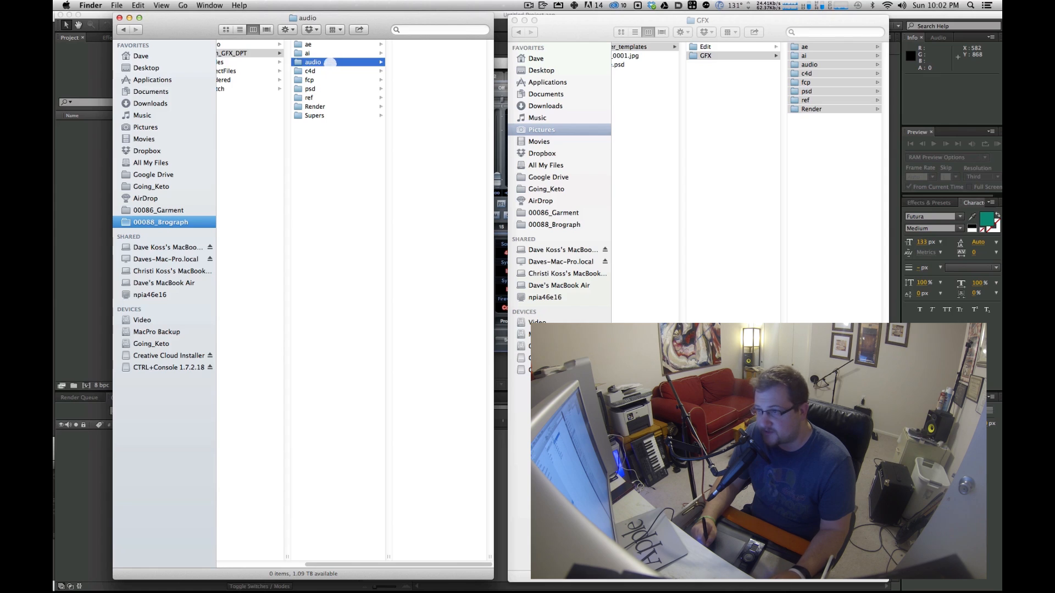
click(324, 71)
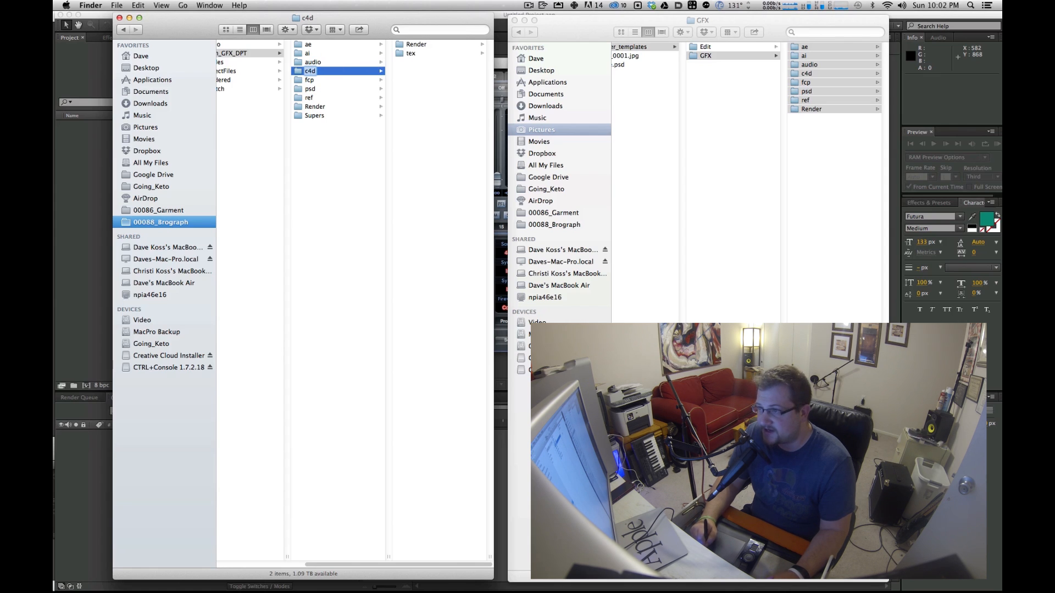
click(413, 45)
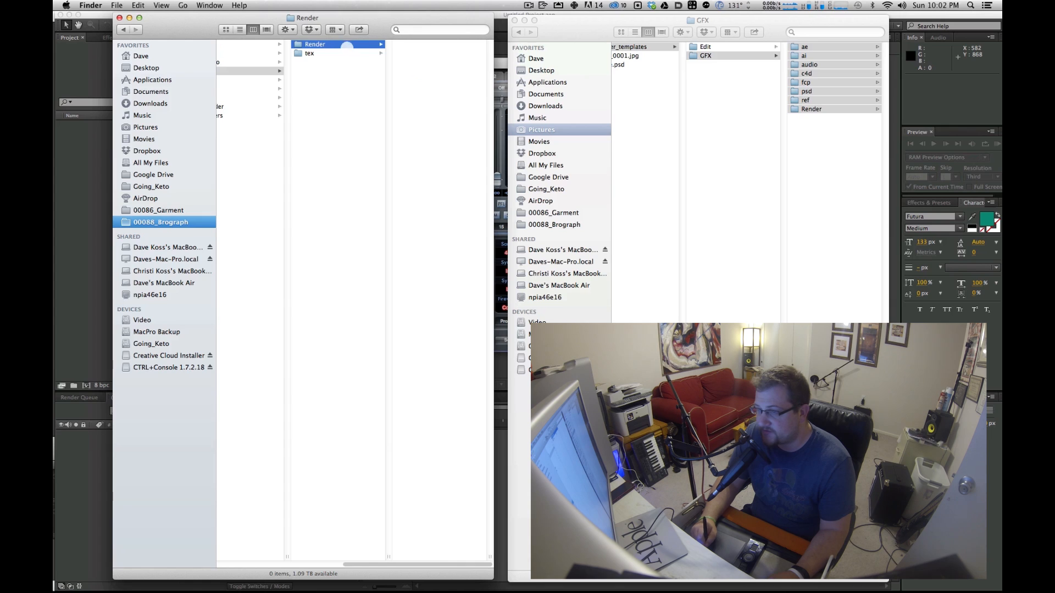
click(346, 54)
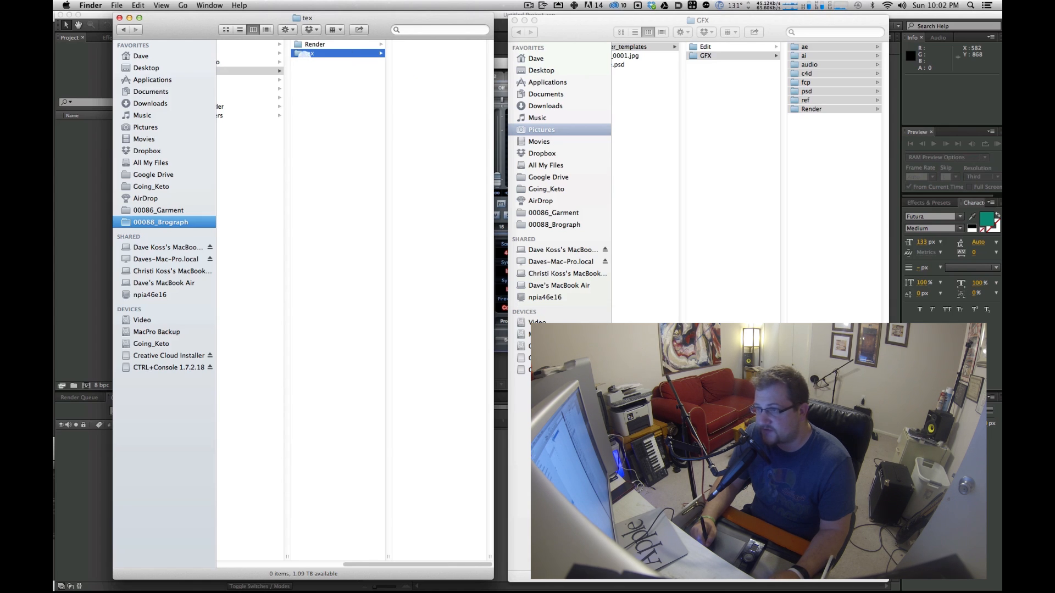
click(258, 80)
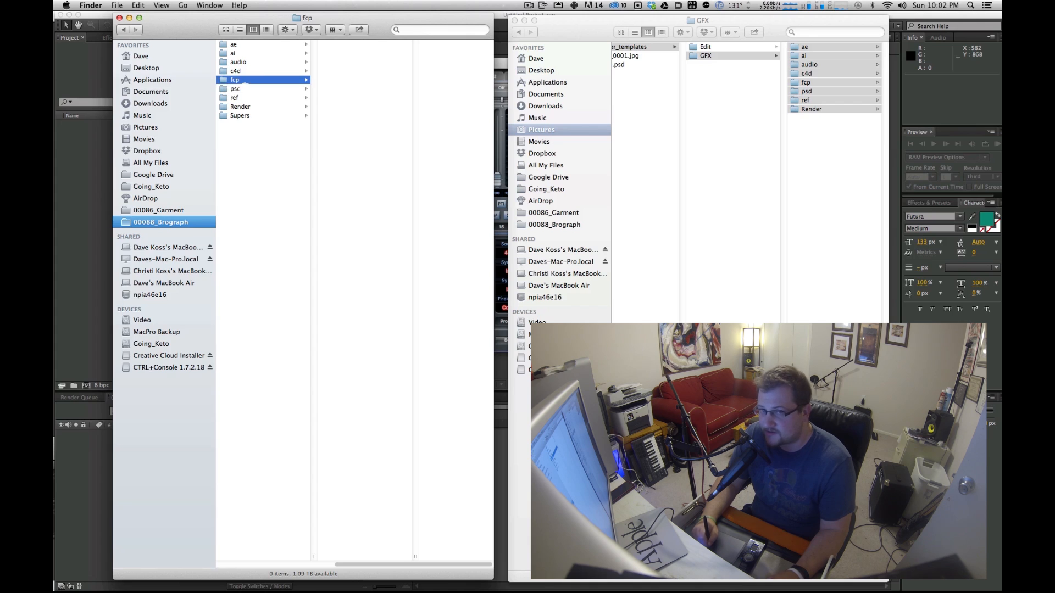
click(250, 89)
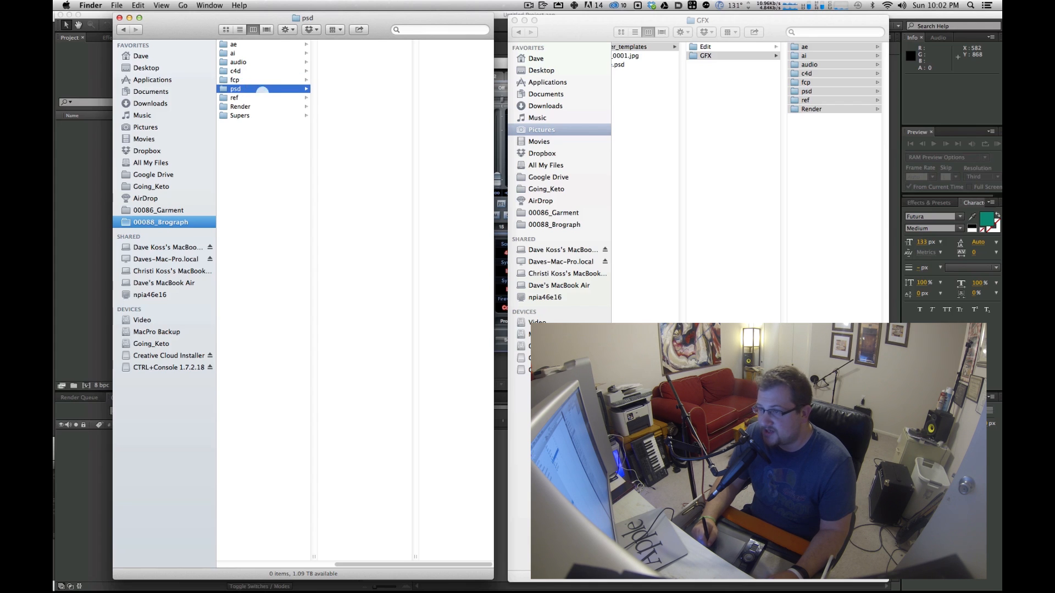
click(251, 97)
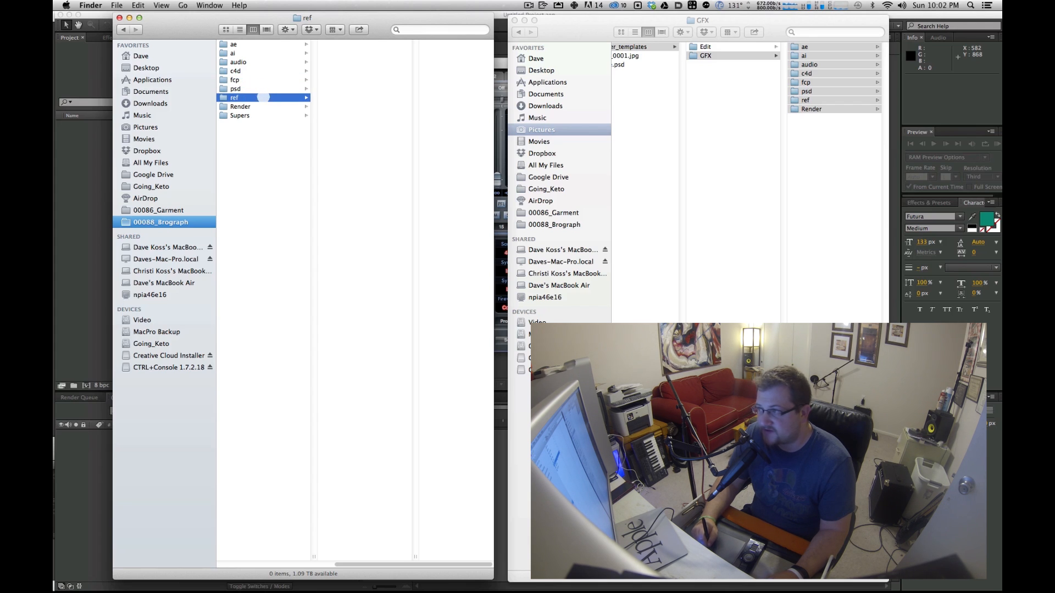
click(266, 107)
click(266, 97)
click(280, 108)
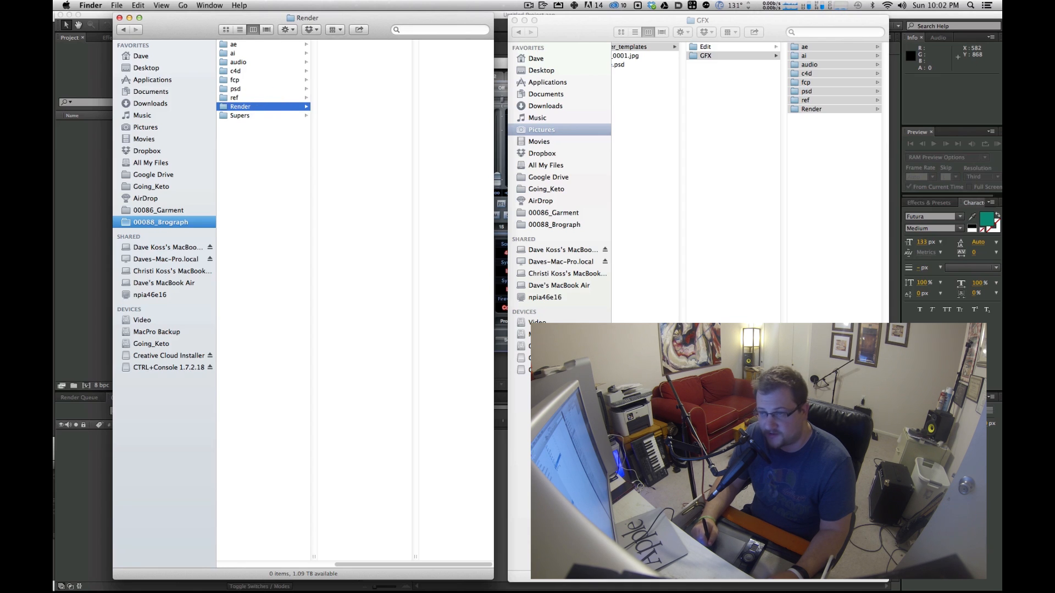
click(259, 142)
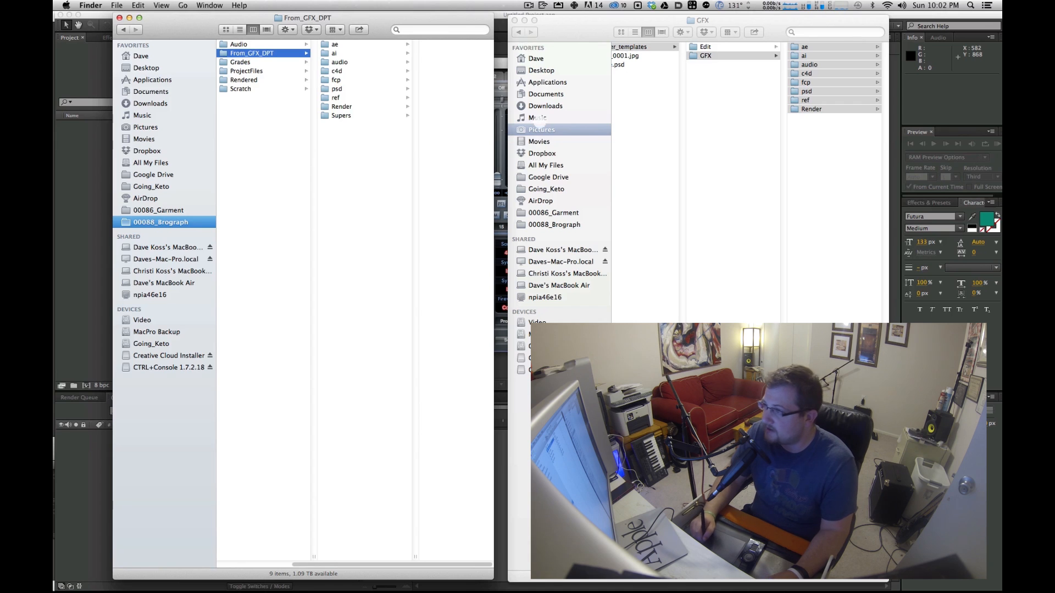
Step: Preview bohan_logo.ai on the Desktop and copy it into the ai folder of From_GFX_DPT
click(542, 71)
click(537, 71)
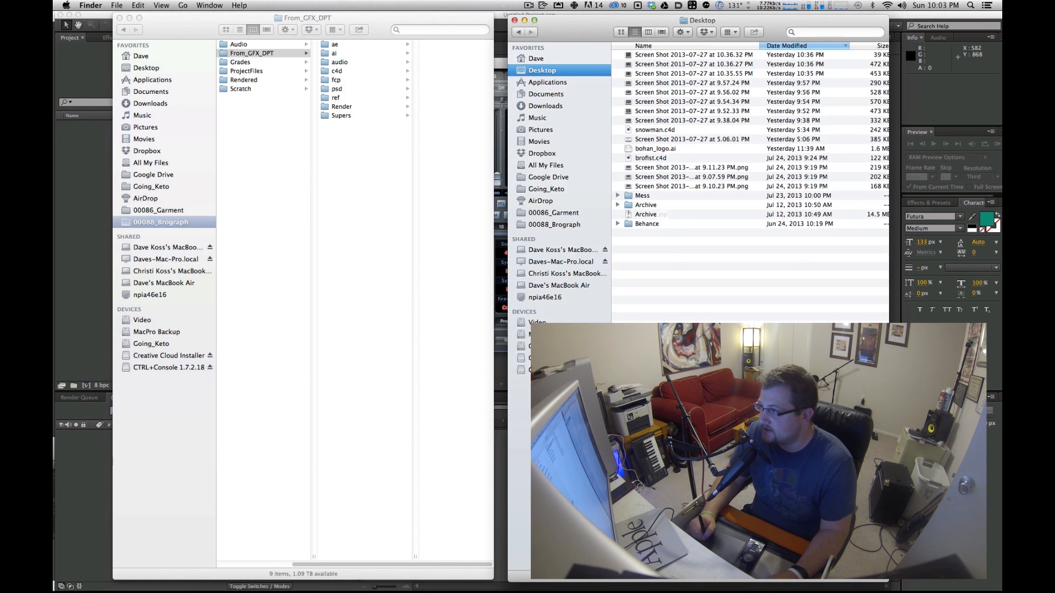
click(649, 149)
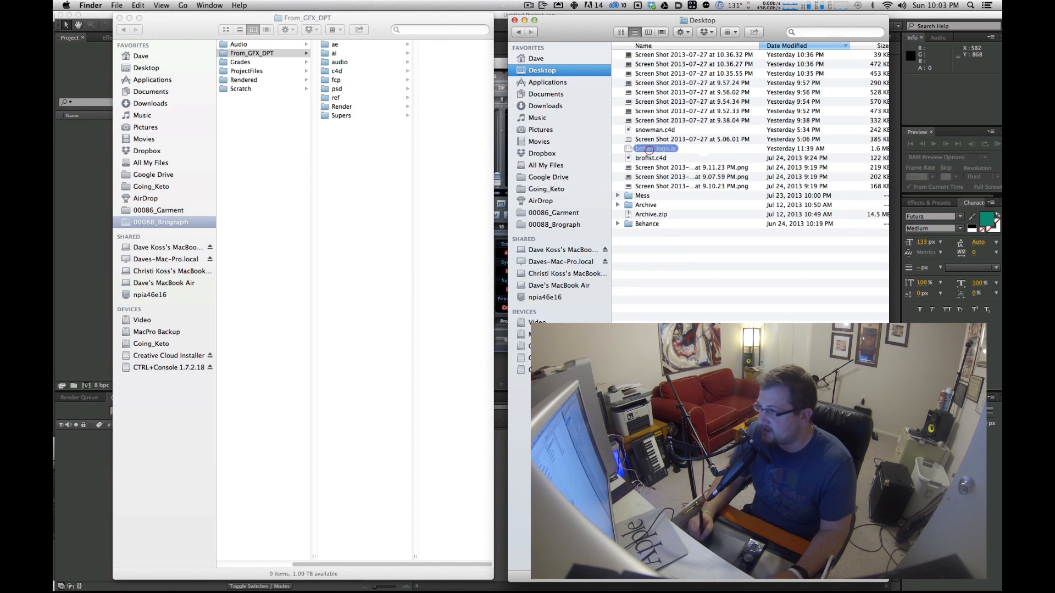
click(654, 151)
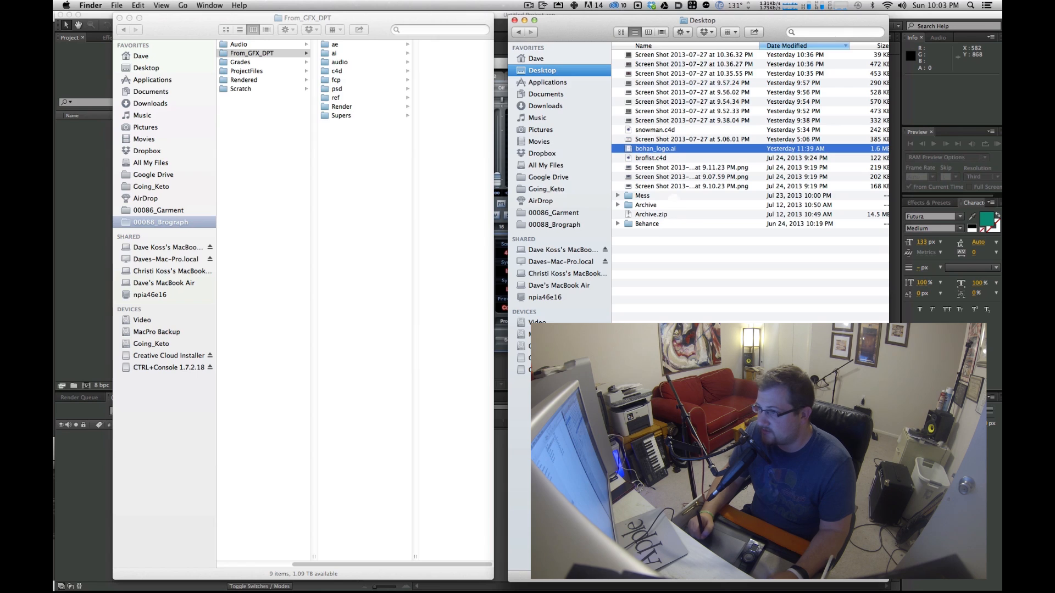
key(space)
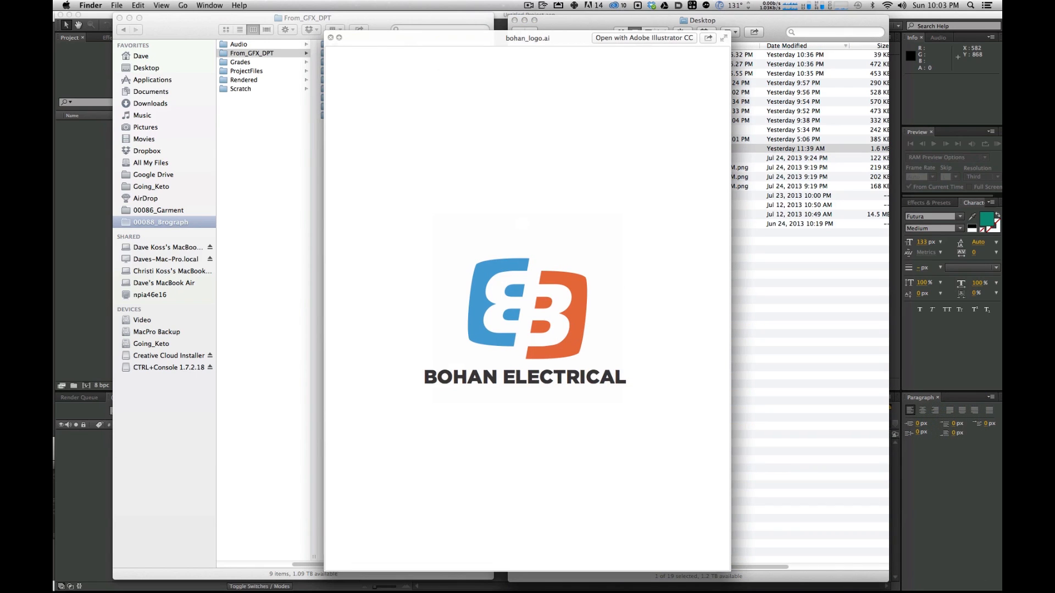
key(space)
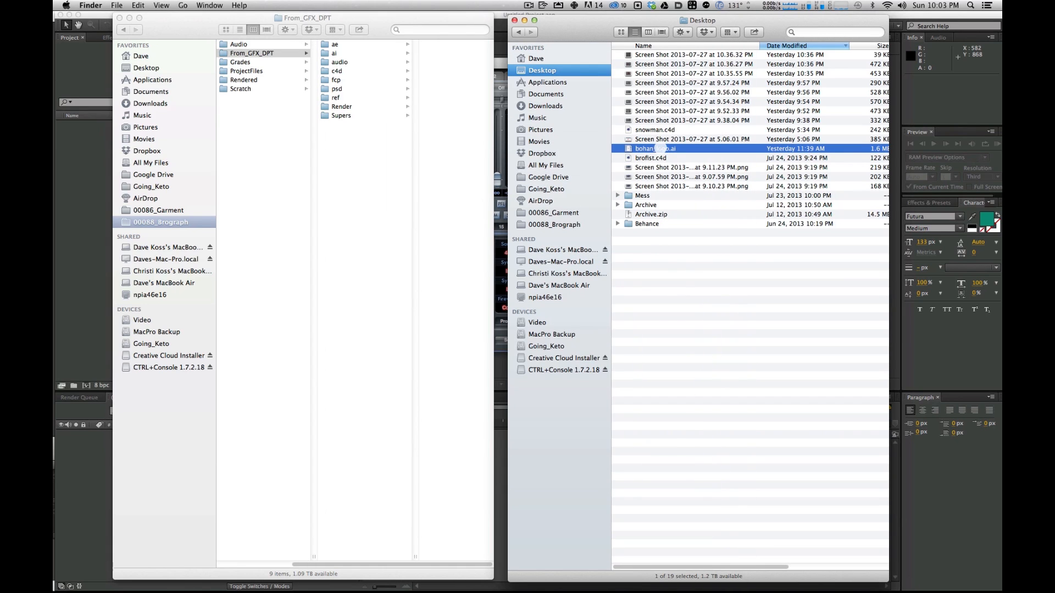
drag(659, 149, 321, 53)
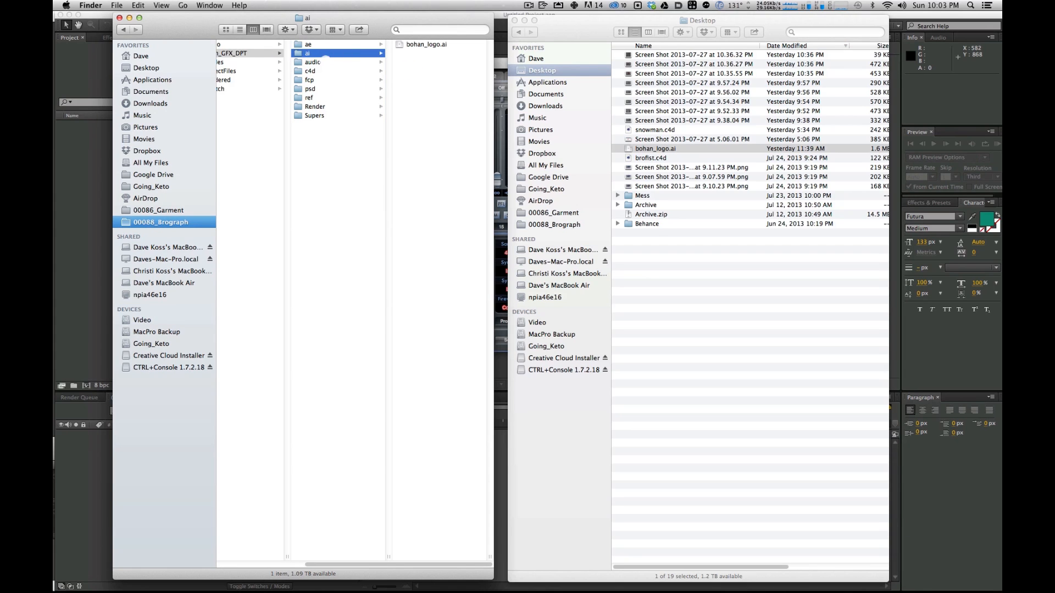
Step: Open the copied bohan_logo.ai from the ai folder in Adobe Illustrator
click(426, 45)
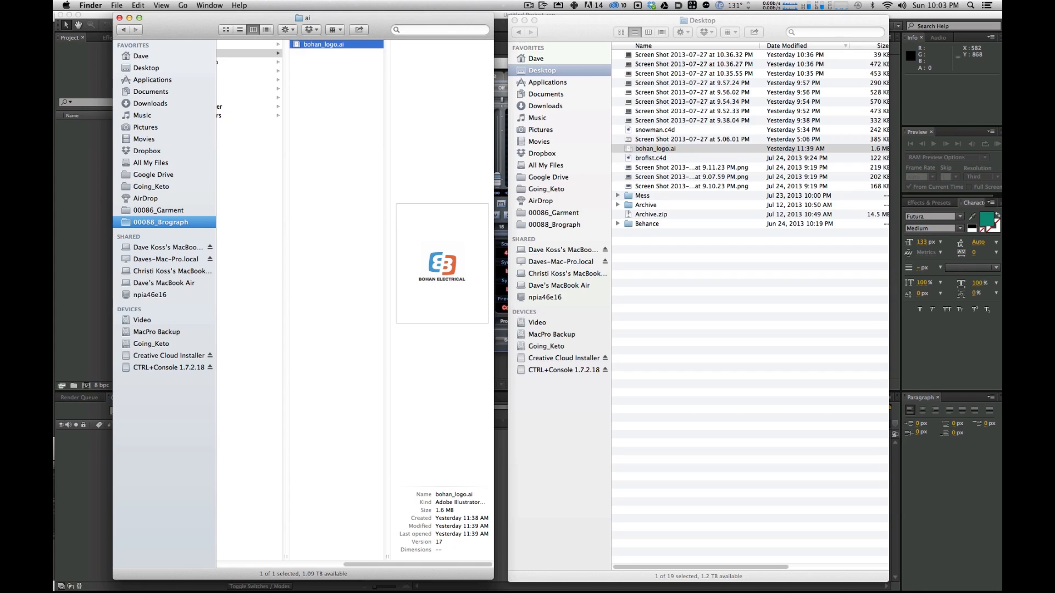
key(super+Tab)
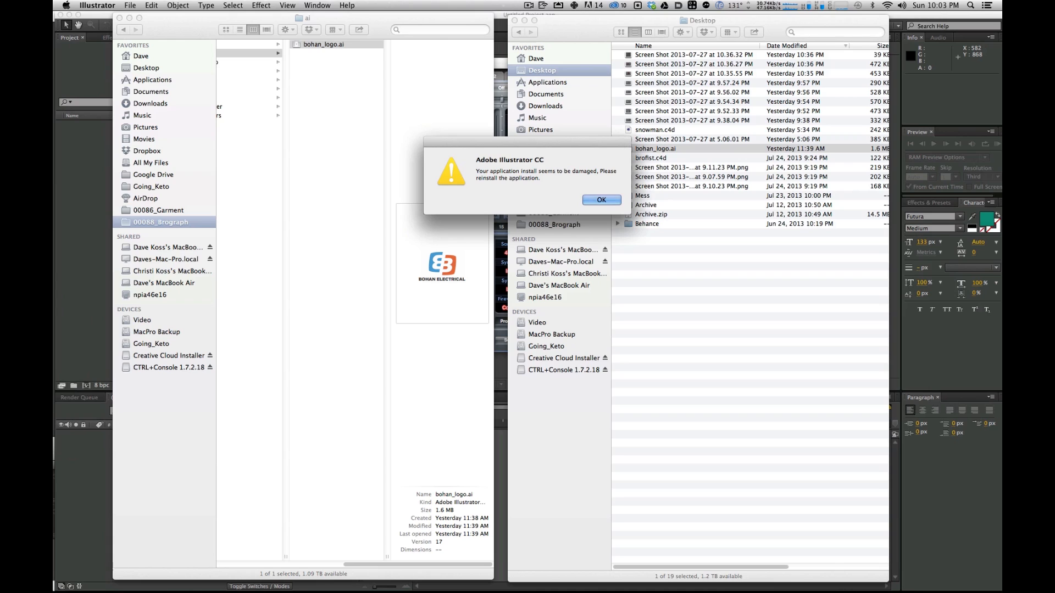
click(613, 205)
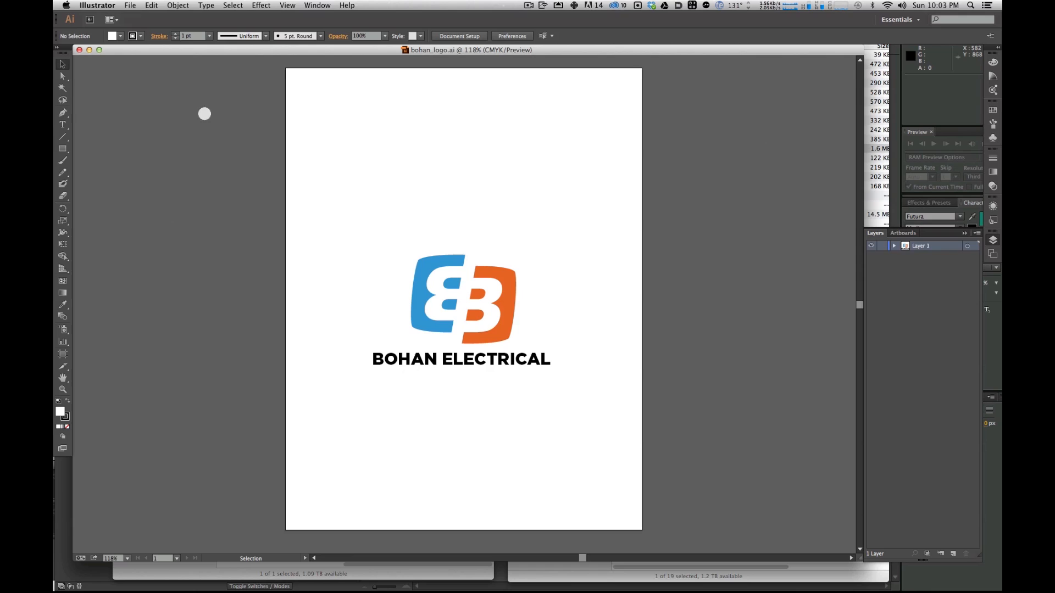
Step: Inspect the logo up close and check the BOHAN ELECTRICAL text object by selecting and deselecting it
click(63, 389)
drag(344, 245, 600, 410)
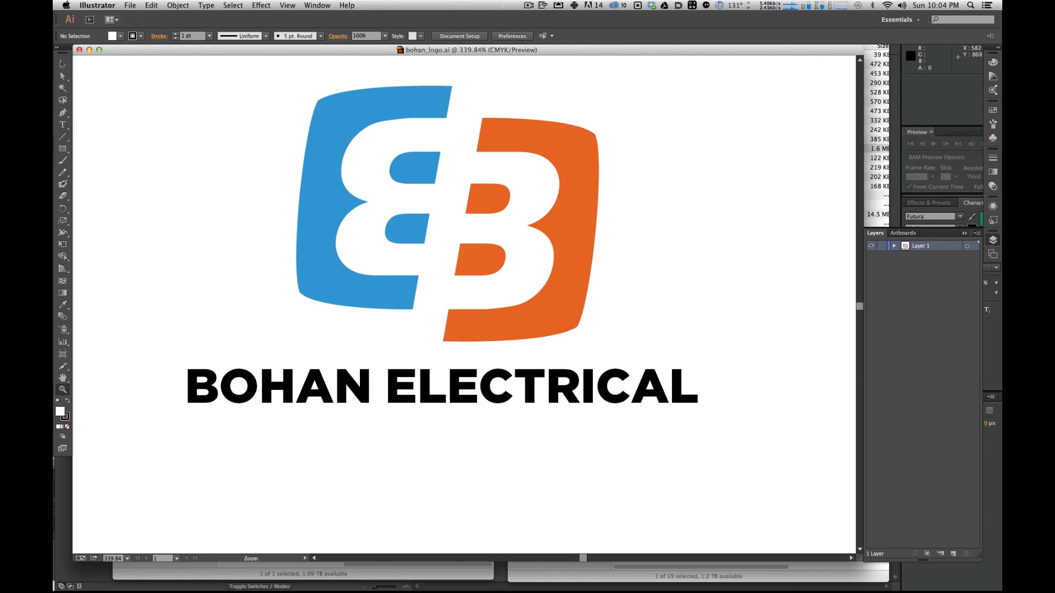
click(62, 64)
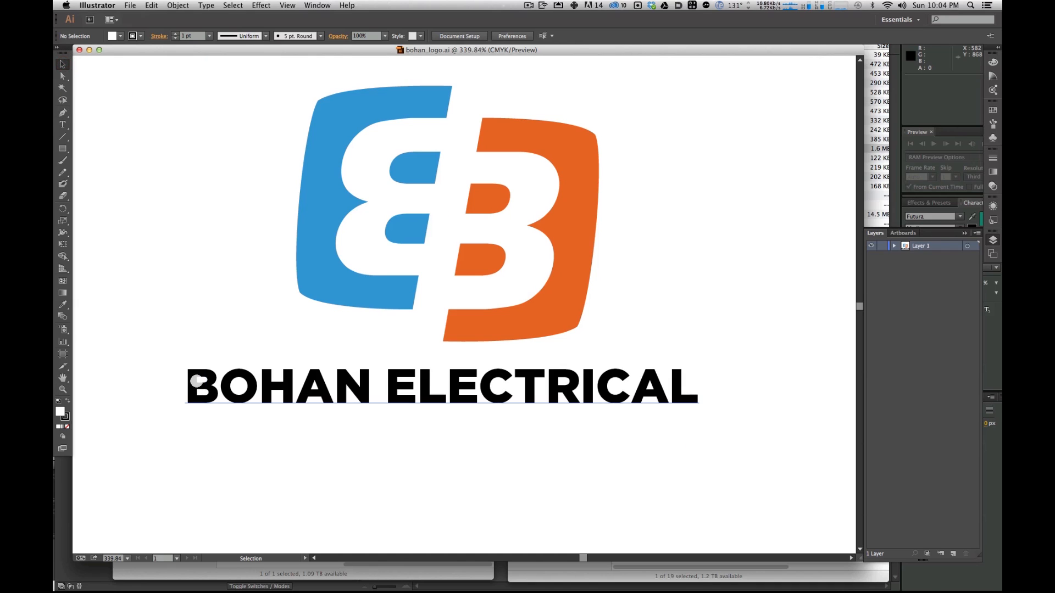
click(196, 386)
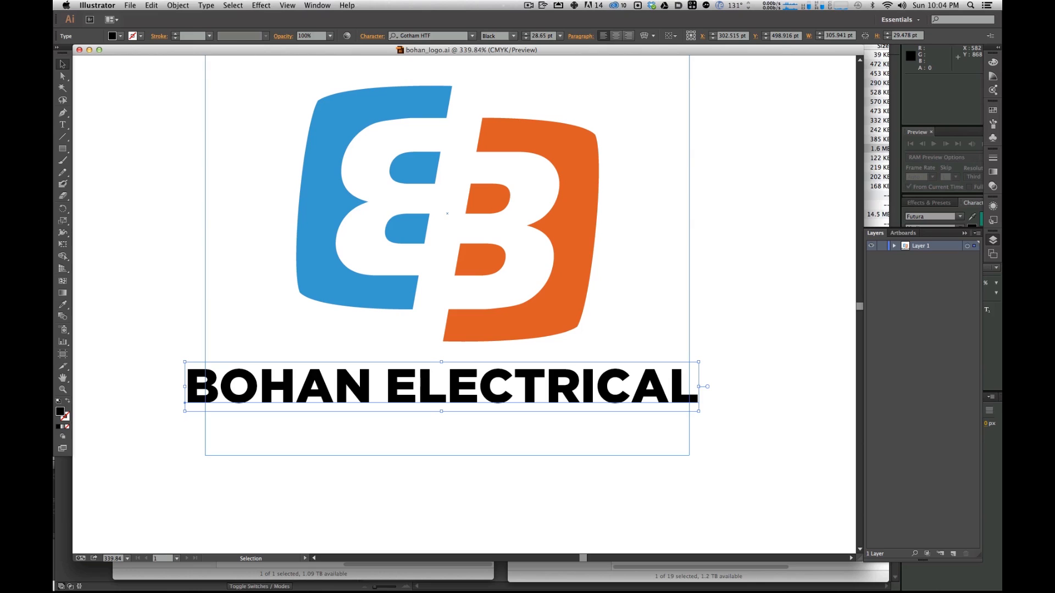
click(108, 187)
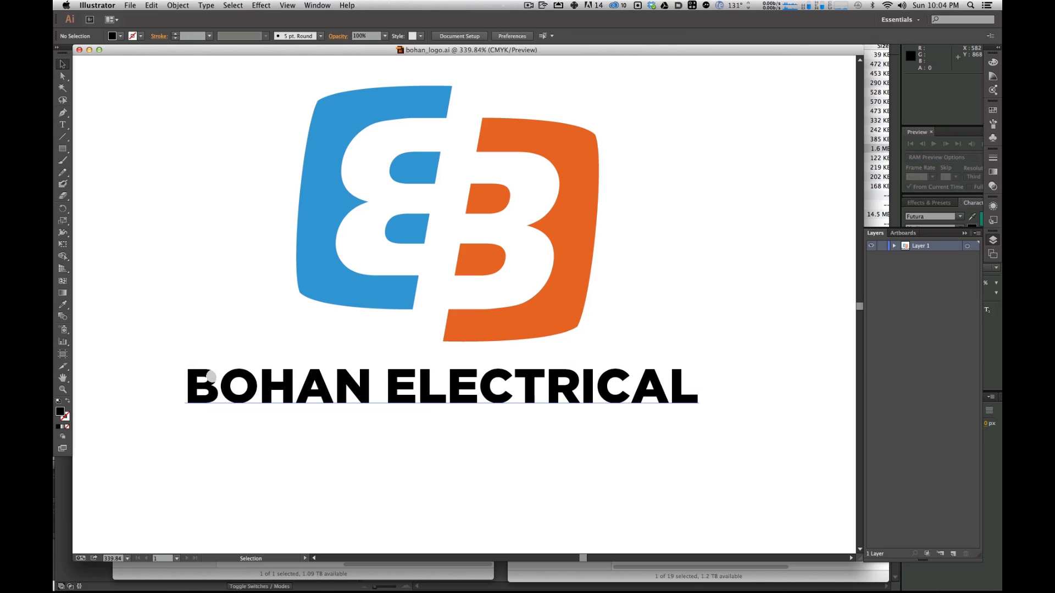
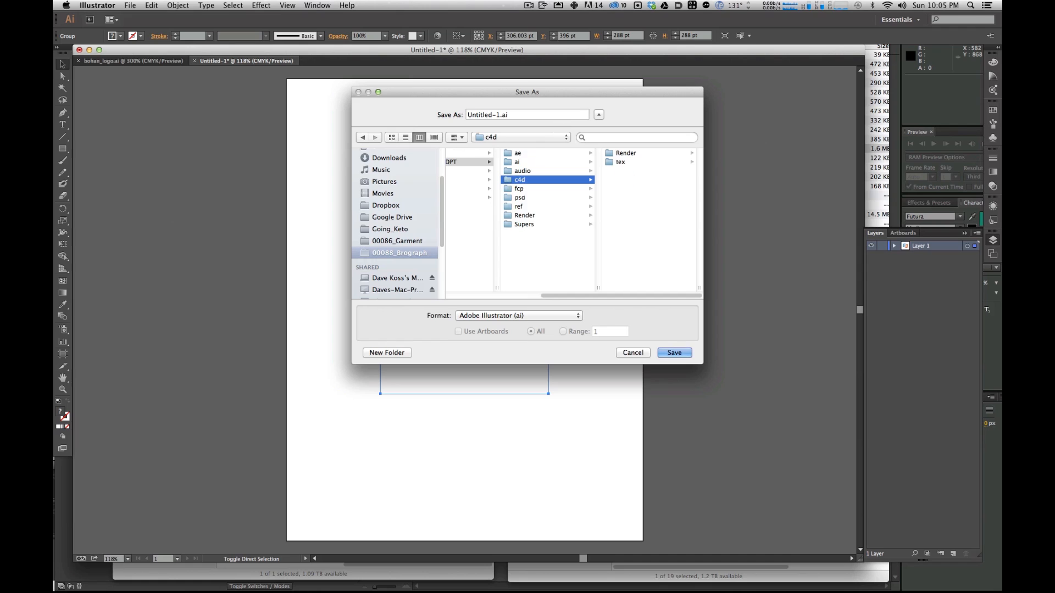
Step: Save the isolated logo document as logo.ai in the ai folder, using the Illustrator 8 version
click(529, 162)
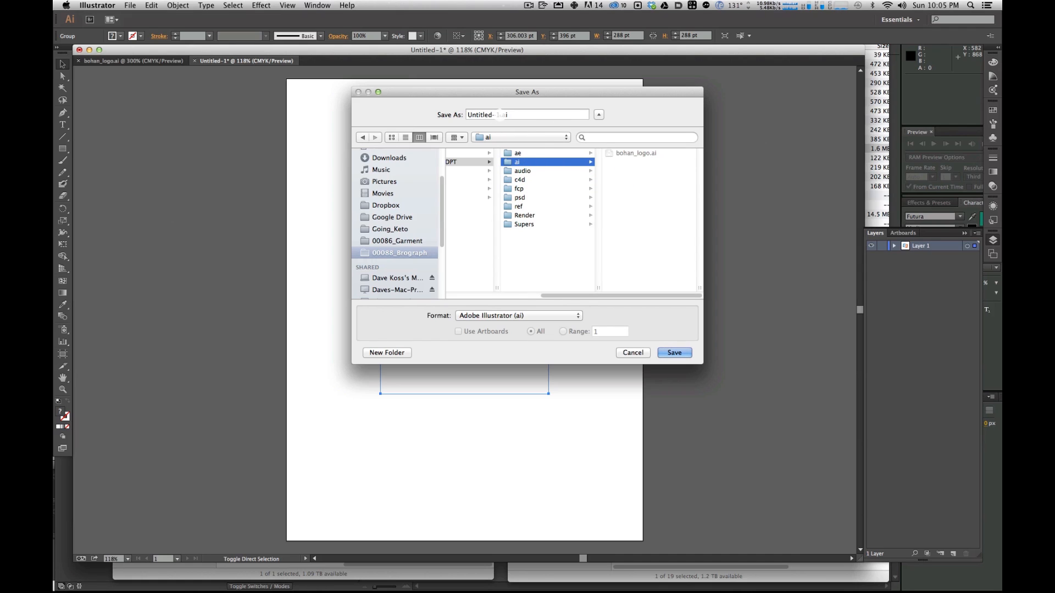
click(501, 115)
text(logo)
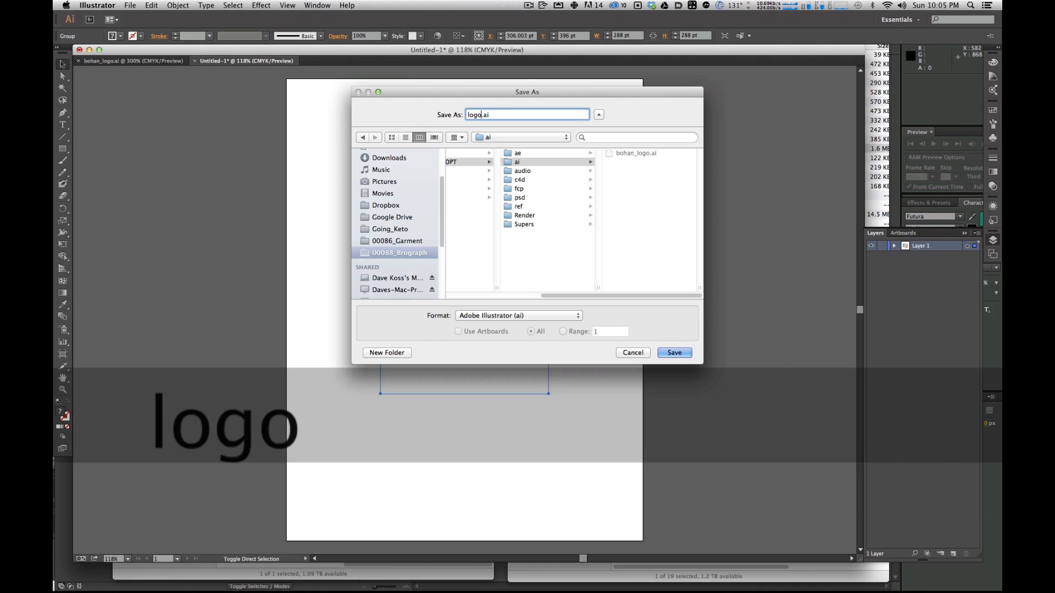
key(Return)
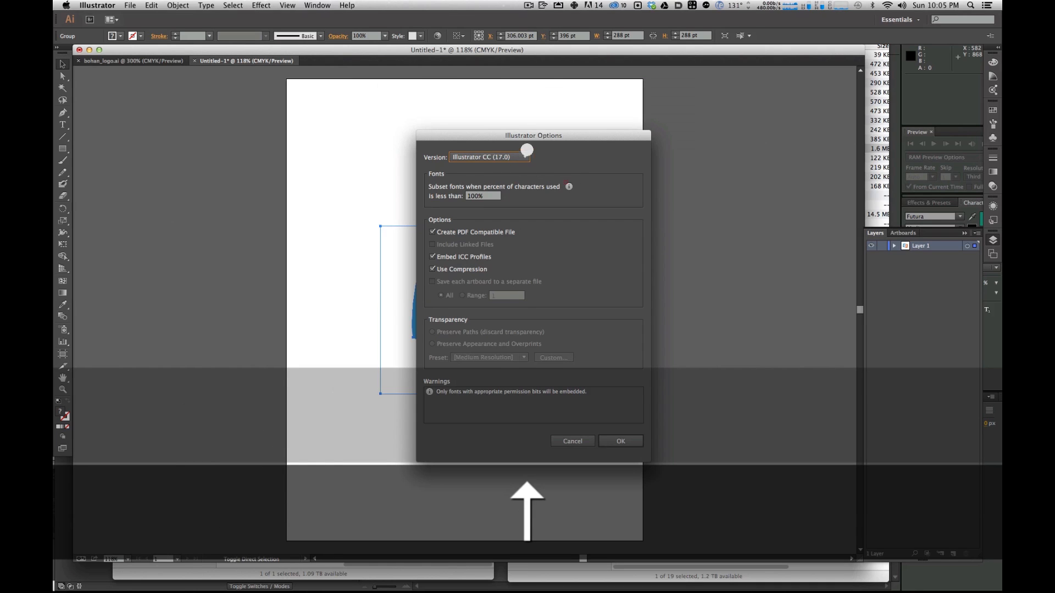
click(514, 157)
click(475, 280)
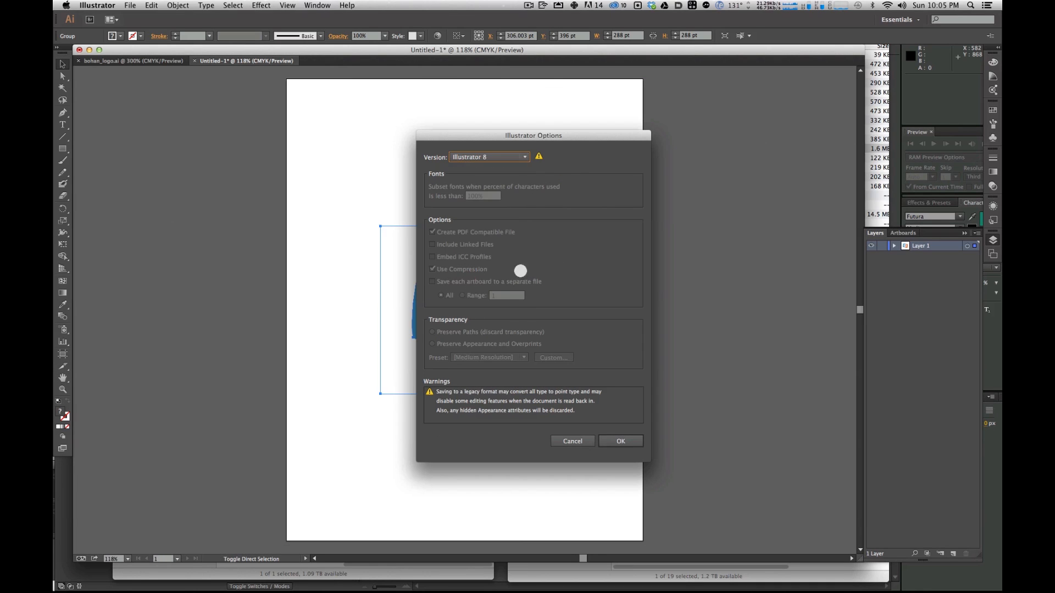
click(621, 442)
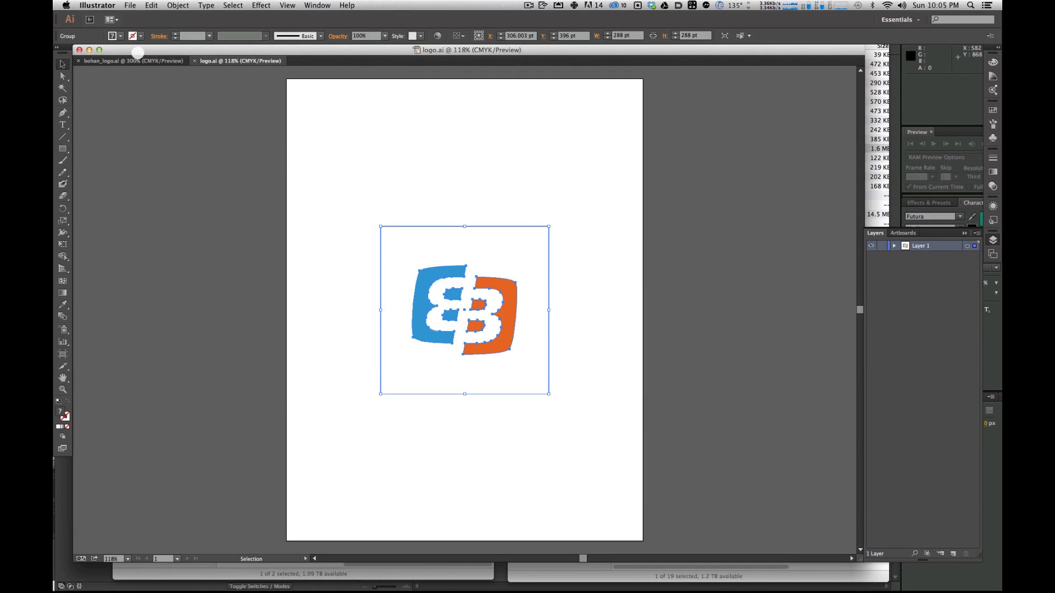
Step: Return to bohan_logo.ai and capture a screenshot of the area containing the full logo and the BOHAN ELECTRICAL text
click(135, 60)
click(134, 219)
key(super+shift+h)
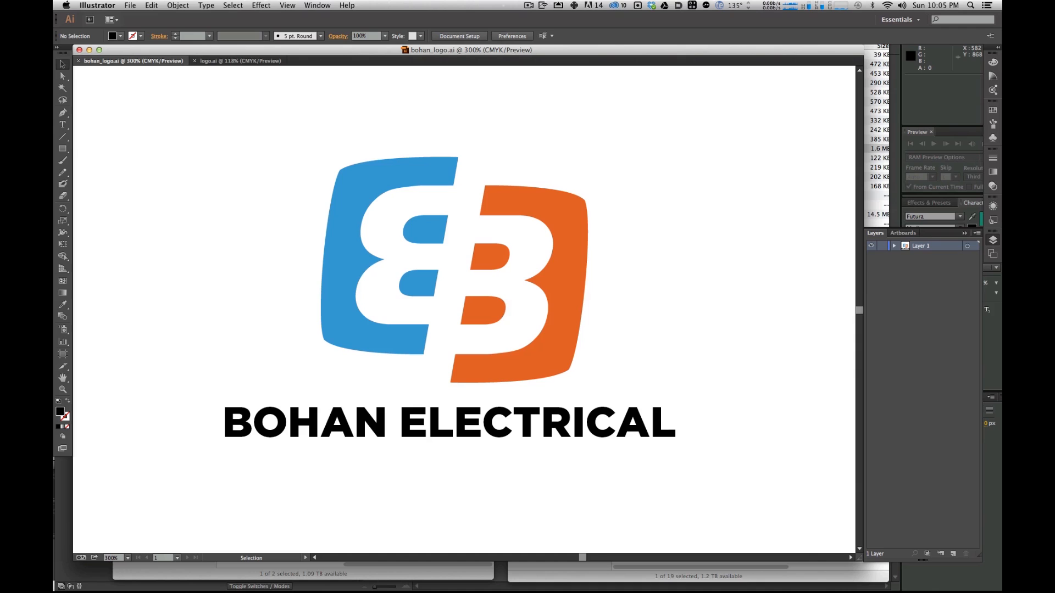
key(super+shift+4)
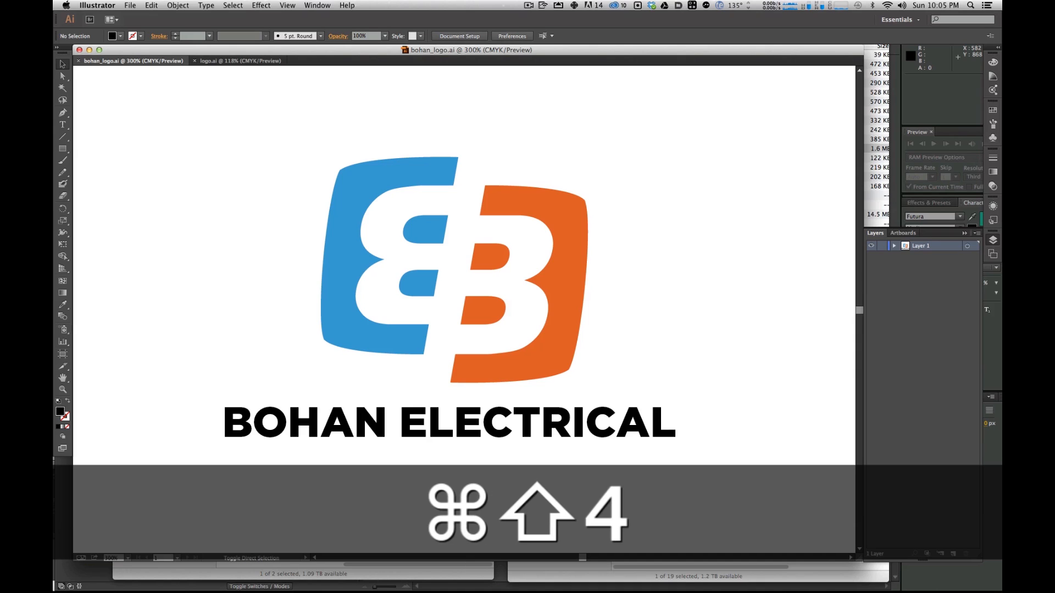
drag(159, 510, 768, 94)
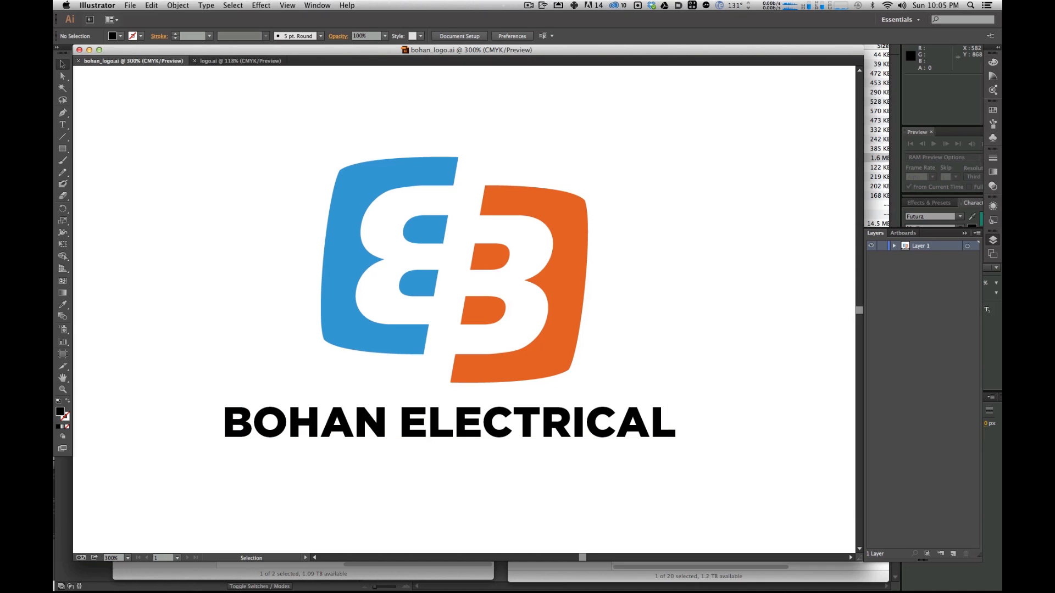
Step: Switch to Cinema 4D and apply a Film/Video output preset in the render settings
key(super+Tab)
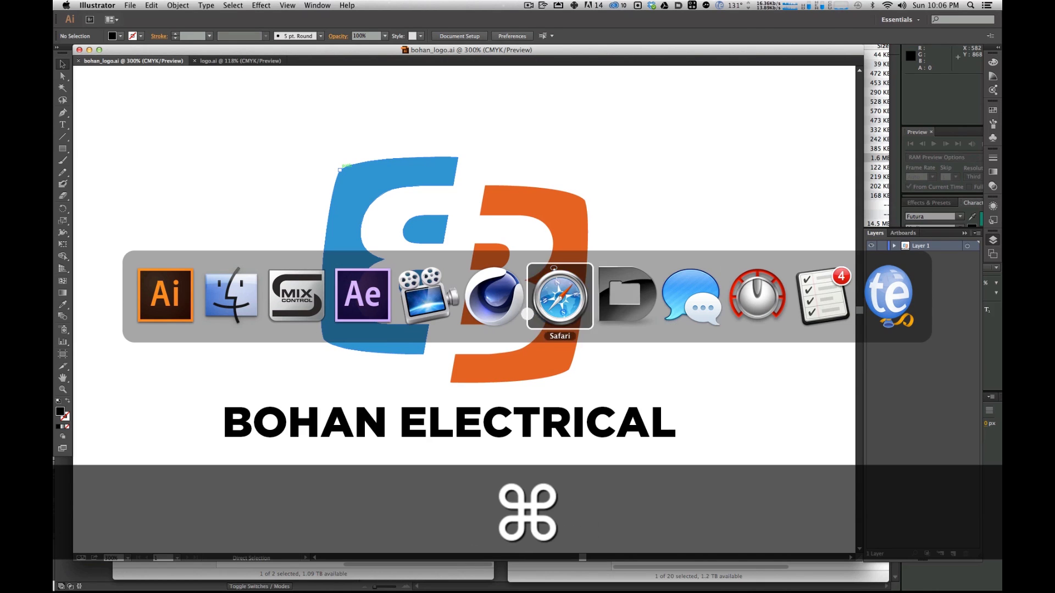
super+click(504, 311)
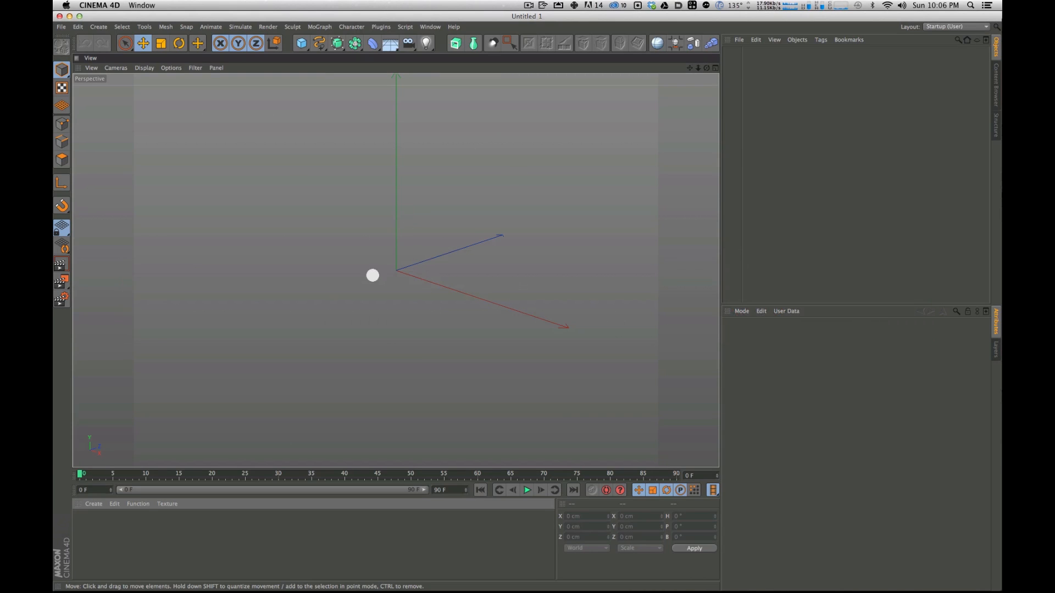
key(super+b)
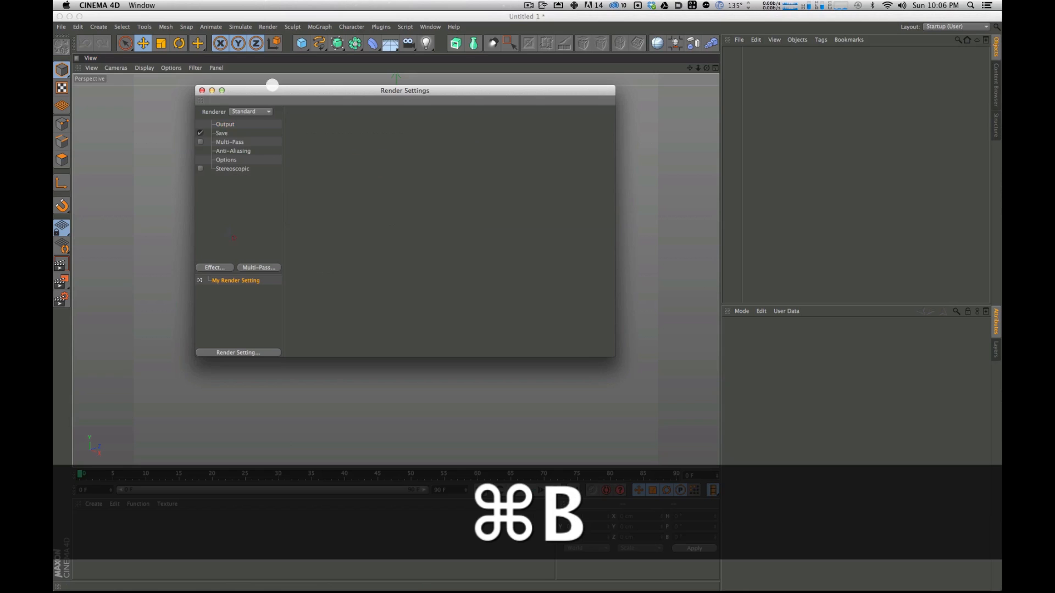
click(227, 185)
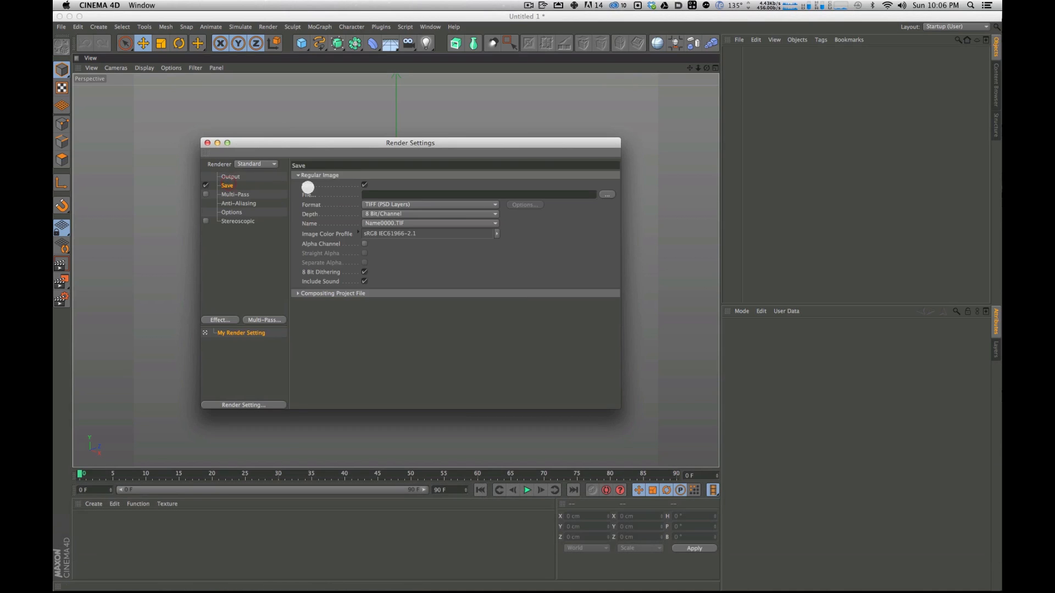
click(248, 175)
click(302, 175)
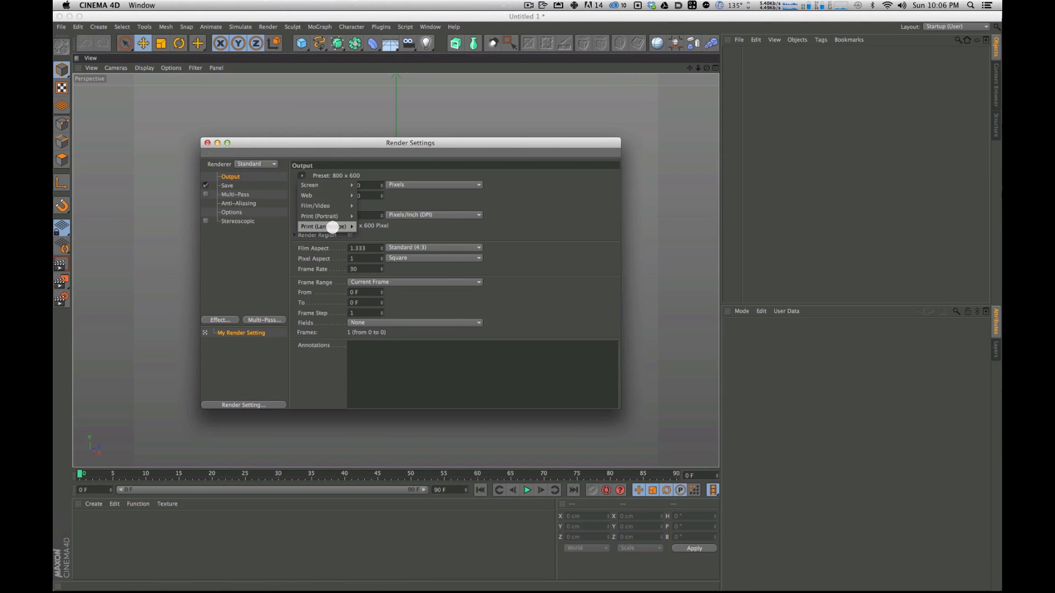
mouse_move(326, 205)
click(408, 382)
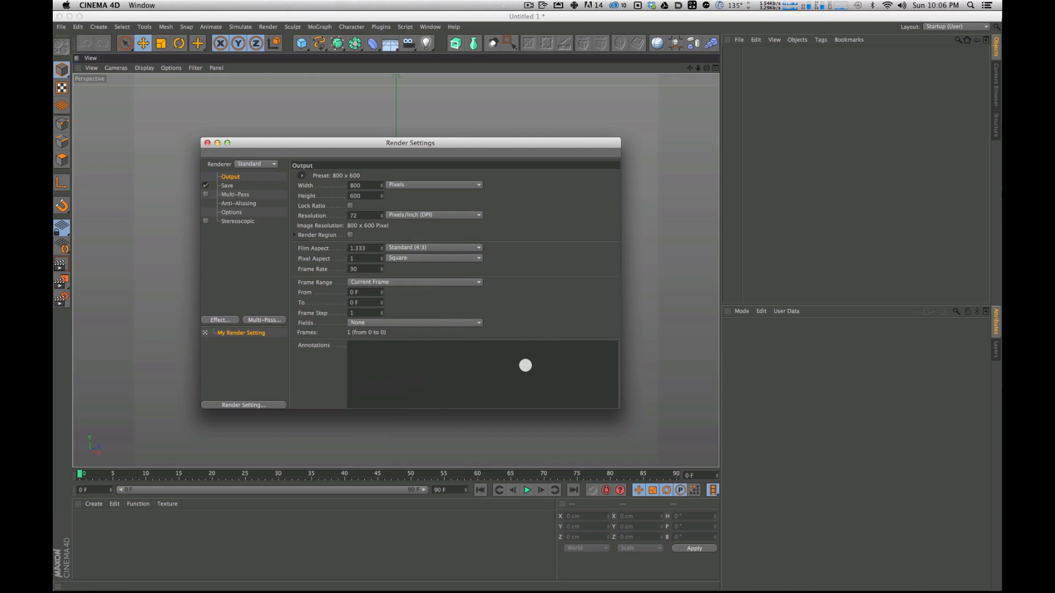
Step: Set the render's anti-aliasing to Best and close the render settings
click(232, 212)
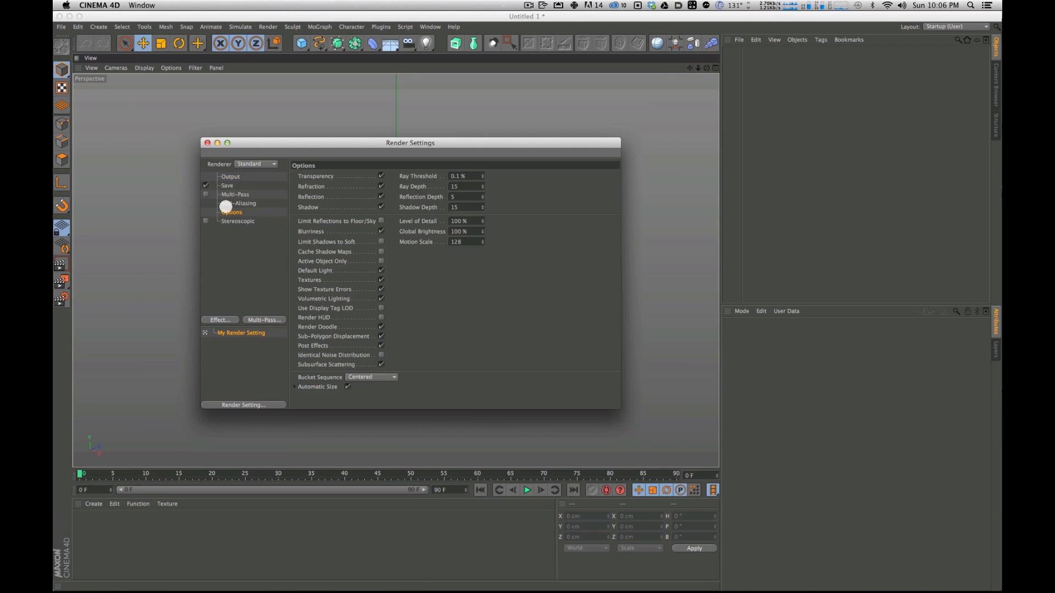
click(225, 205)
click(404, 175)
click(452, 210)
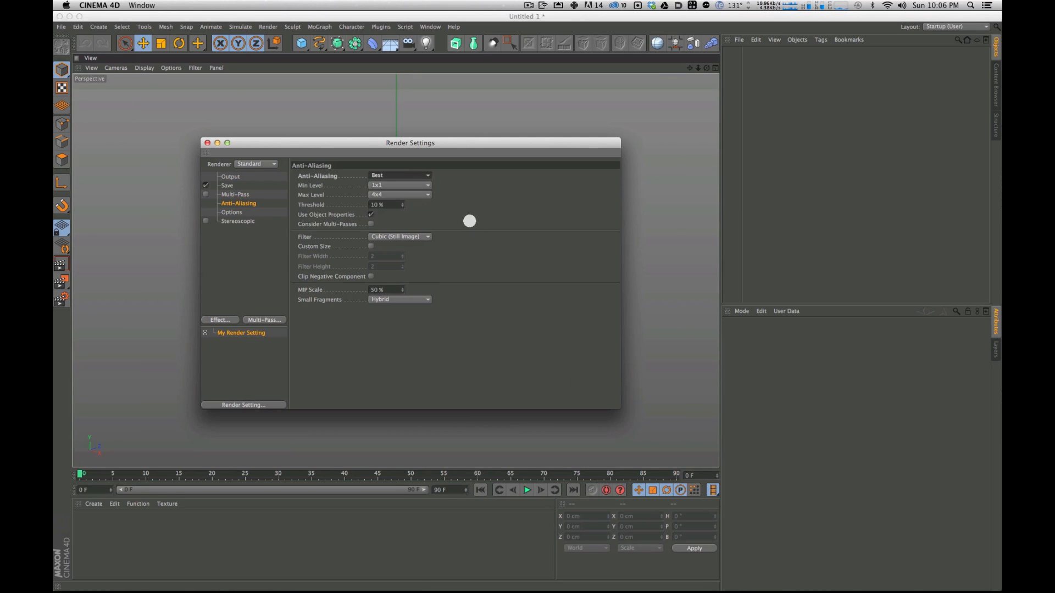
click(207, 143)
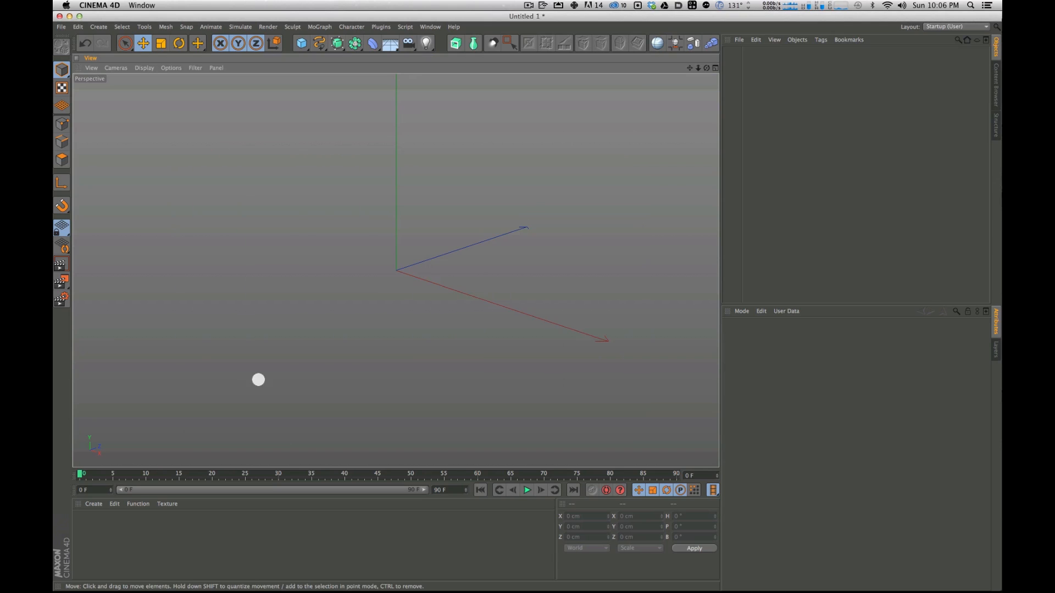
Step: Save the project as logo.c4d in the c4d folder of From_GFX_DPT
key(super+shift+s)
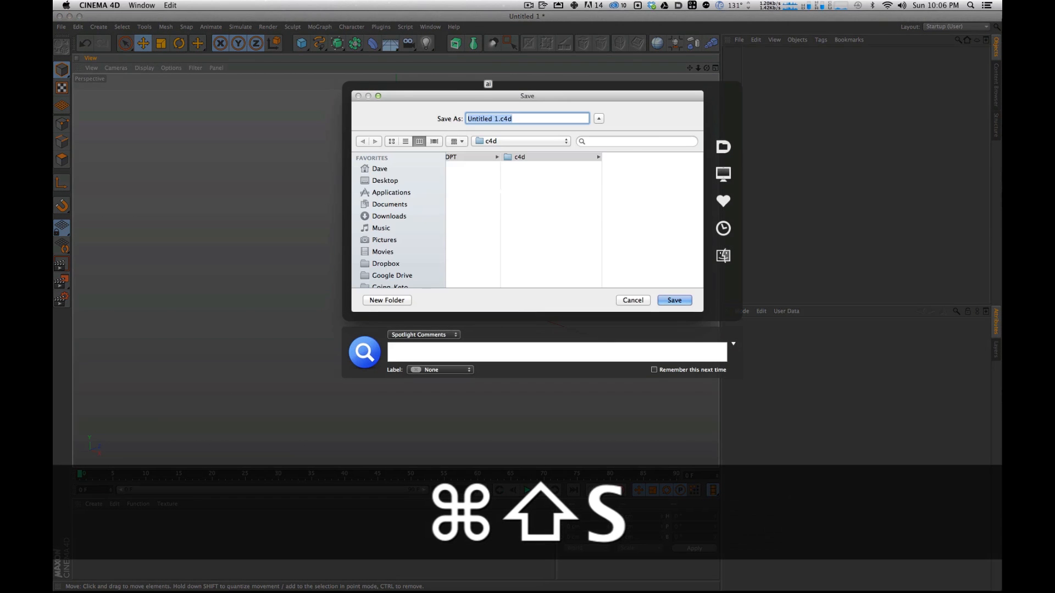
drag(607, 286, 513, 286)
click(527, 166)
click(620, 166)
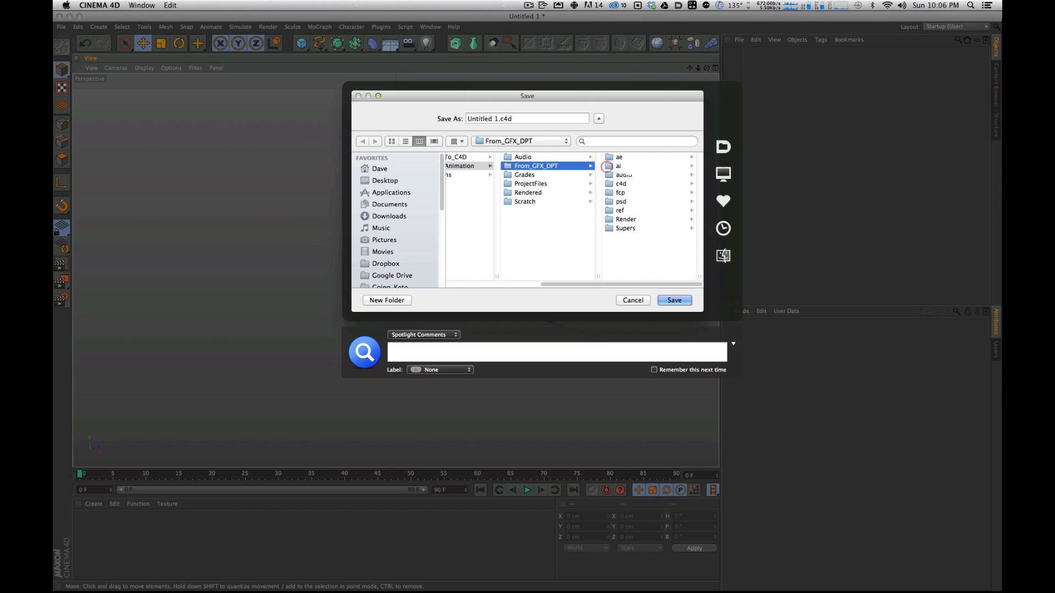
click(620, 183)
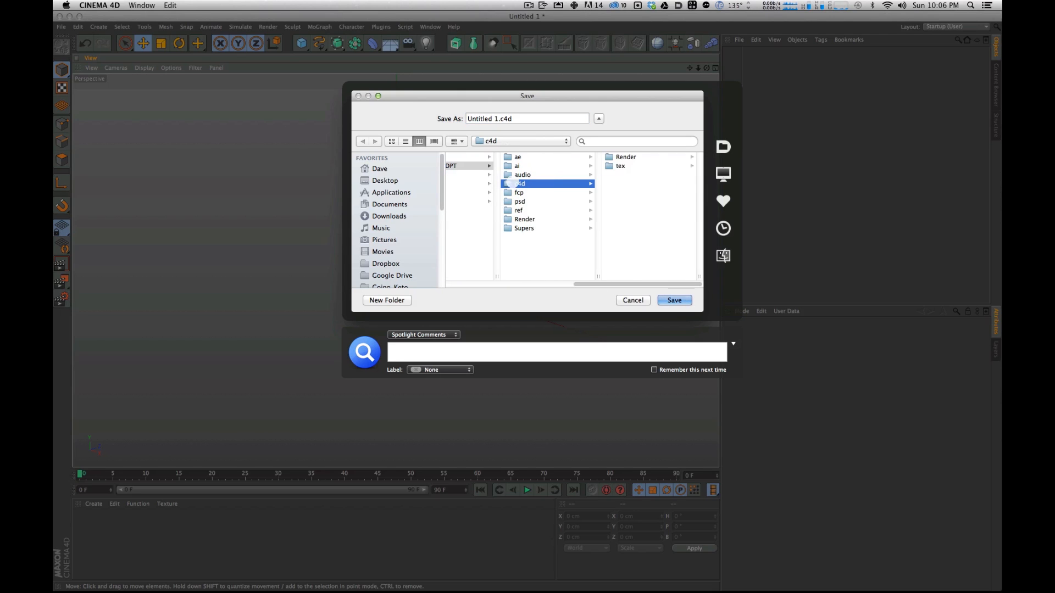
click(498, 118)
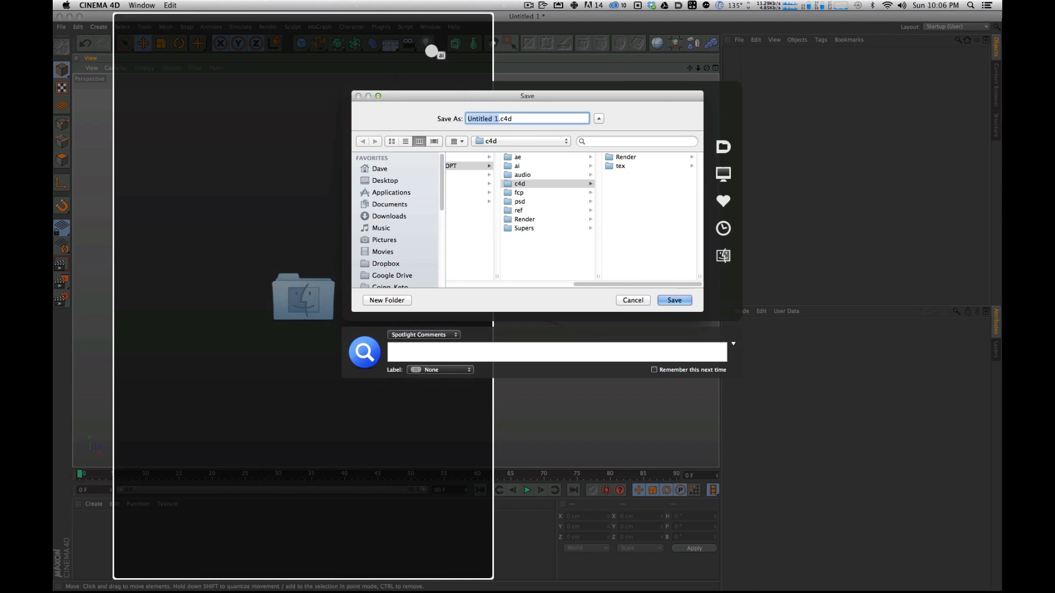
text(logo)
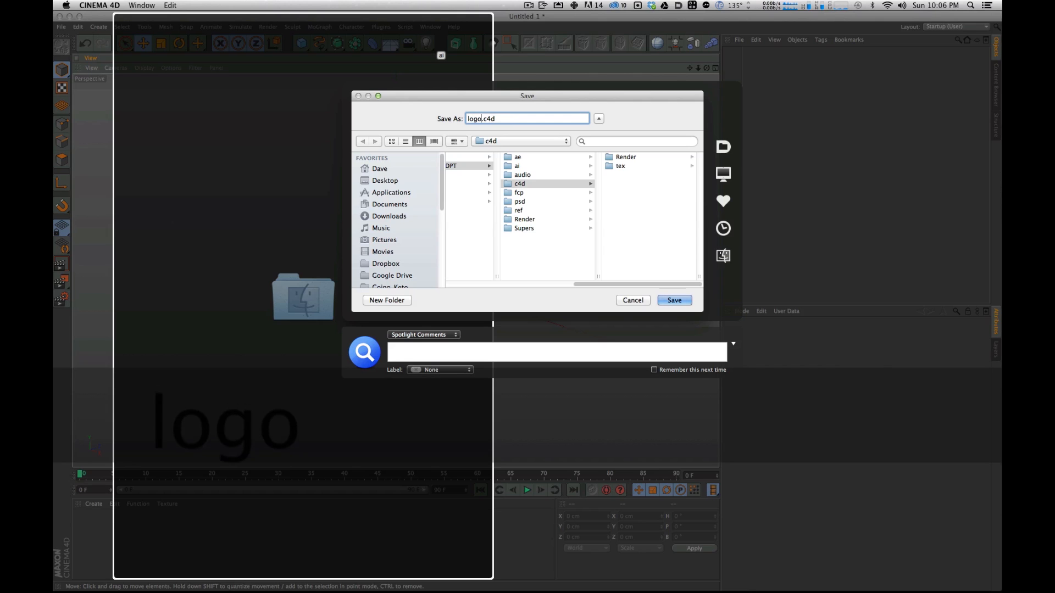
key(Return)
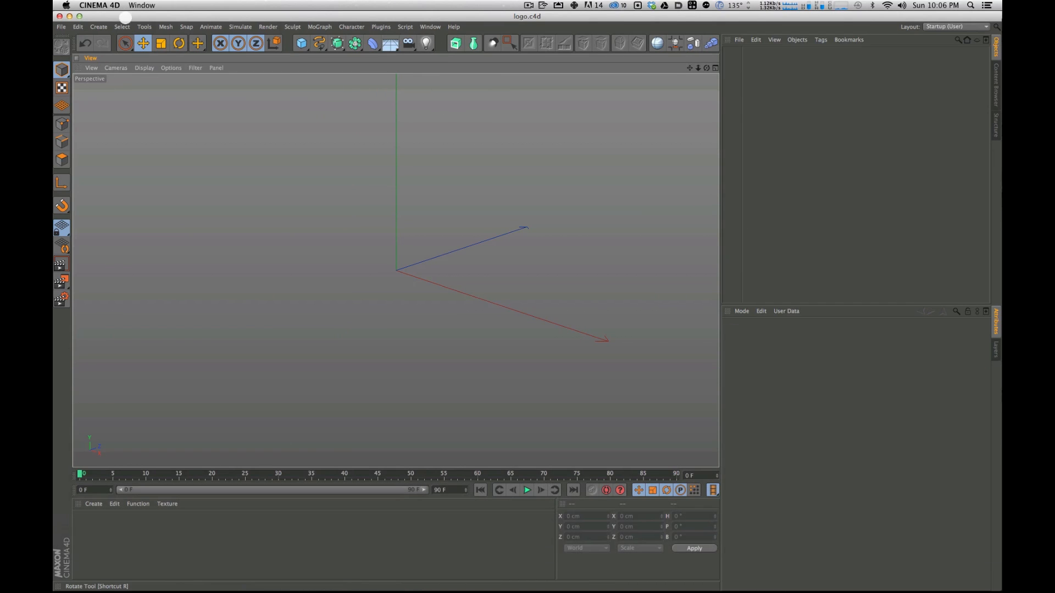
Step: Bring logo.ai from the ai folder in Finder into Cinema 4D, importing in centimeters with Connect Splines enabled
key(super+Tab)
key(super+shift+Tab)
key(super+shift+Tab)
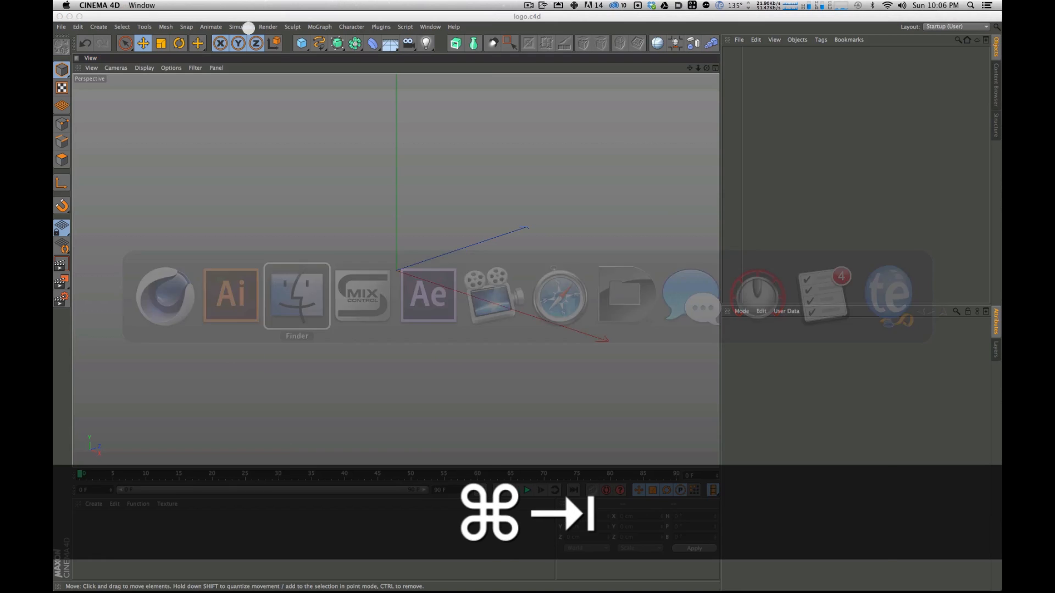
click(329, 71)
click(324, 54)
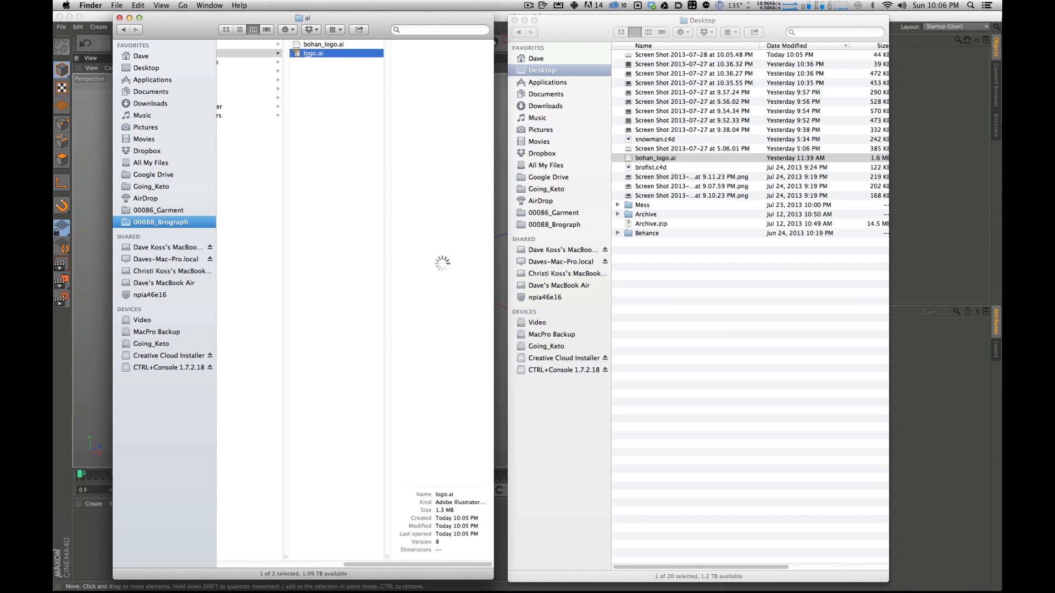
drag(311, 53, 442, 575)
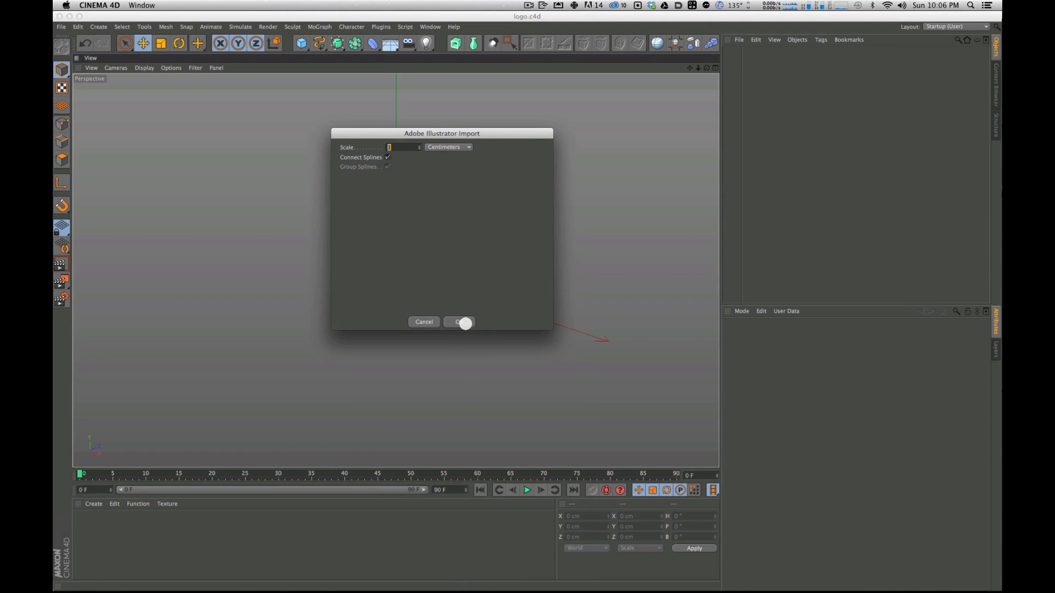
click(465, 323)
Step: Delete the four corner points of the rectangular frame around the imported logo spline
alt+drag(404, 215, 317, 227)
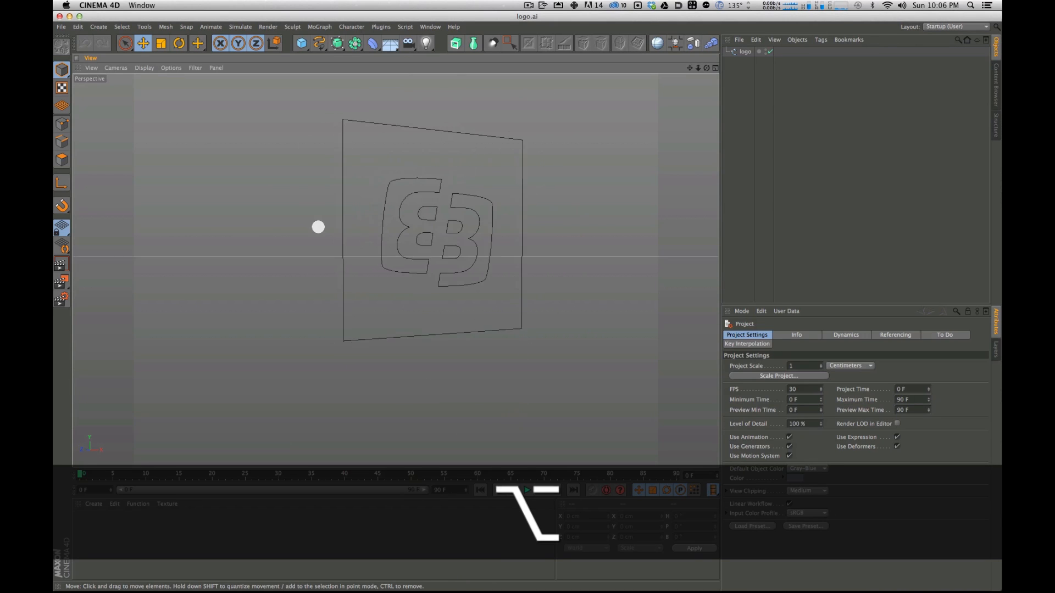
click(743, 52)
alt+drag(487, 240, 487, 302)
alt+drag(553, 131, 499, 207)
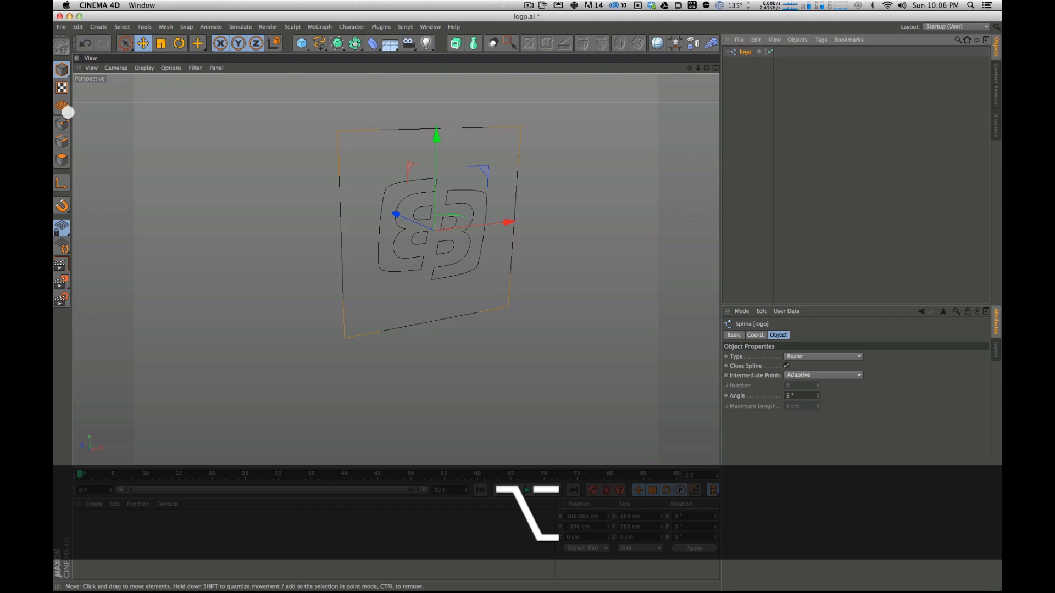
click(62, 124)
click(338, 130)
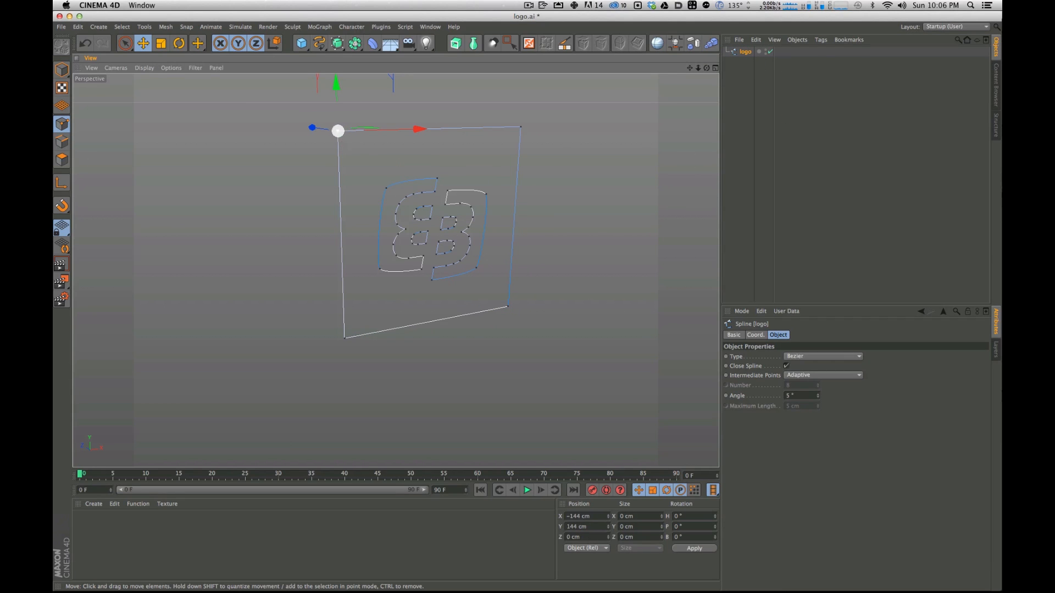
key(Delete)
click(523, 130)
key(Delete)
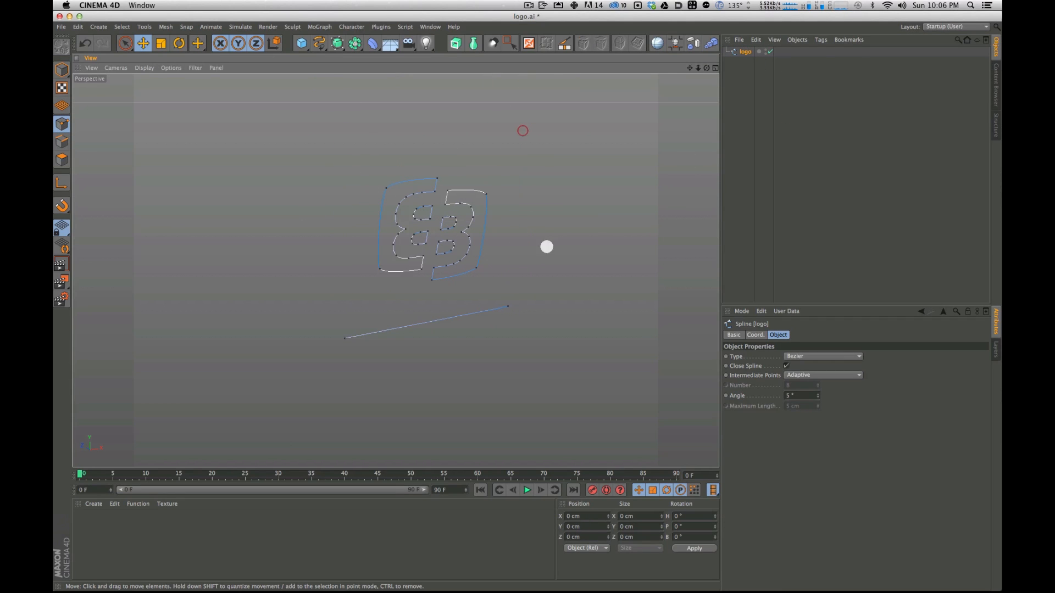
key(Delete)
click(344, 338)
key(Delete)
Step: Examine the logo spline up close, reselecting it and picking a point on the left B's upper inner outline, and undo the last action
key(2)
drag(347, 213, 415, 233)
key(1)
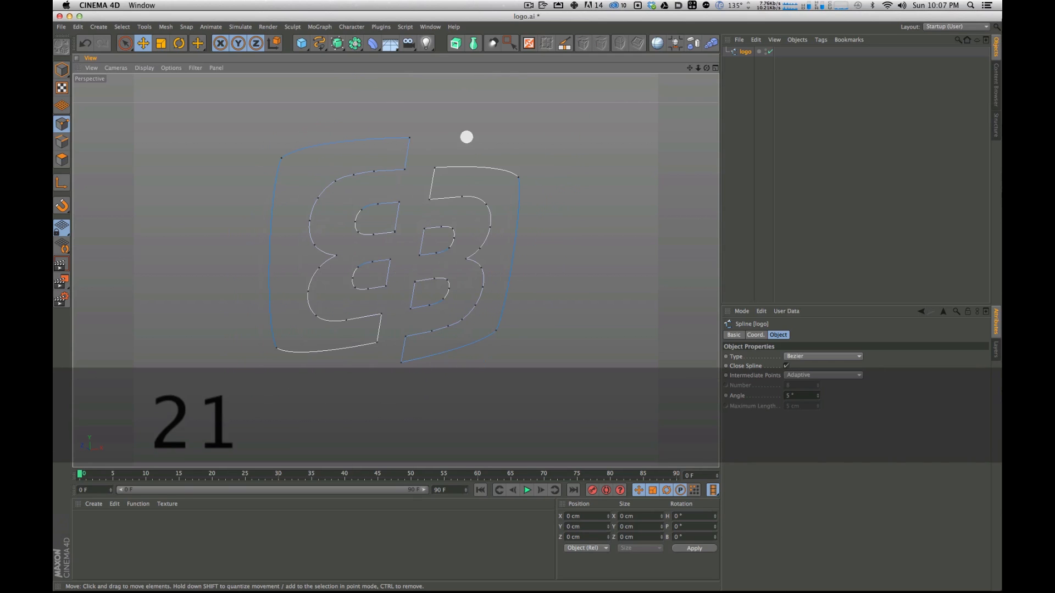
alt+drag(467, 272, 483, 190)
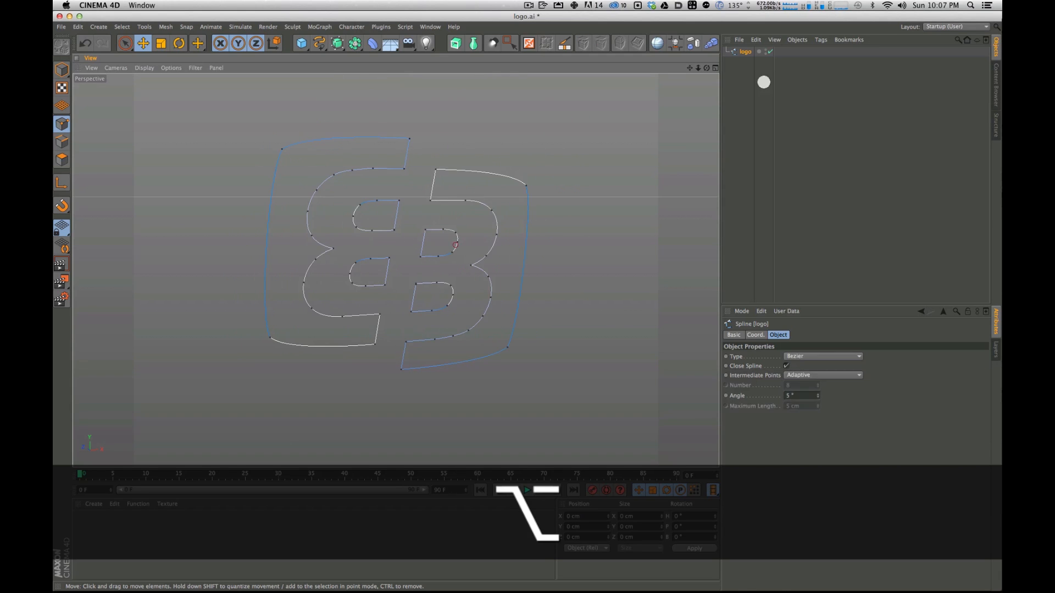
click(765, 121)
click(737, 50)
click(372, 230)
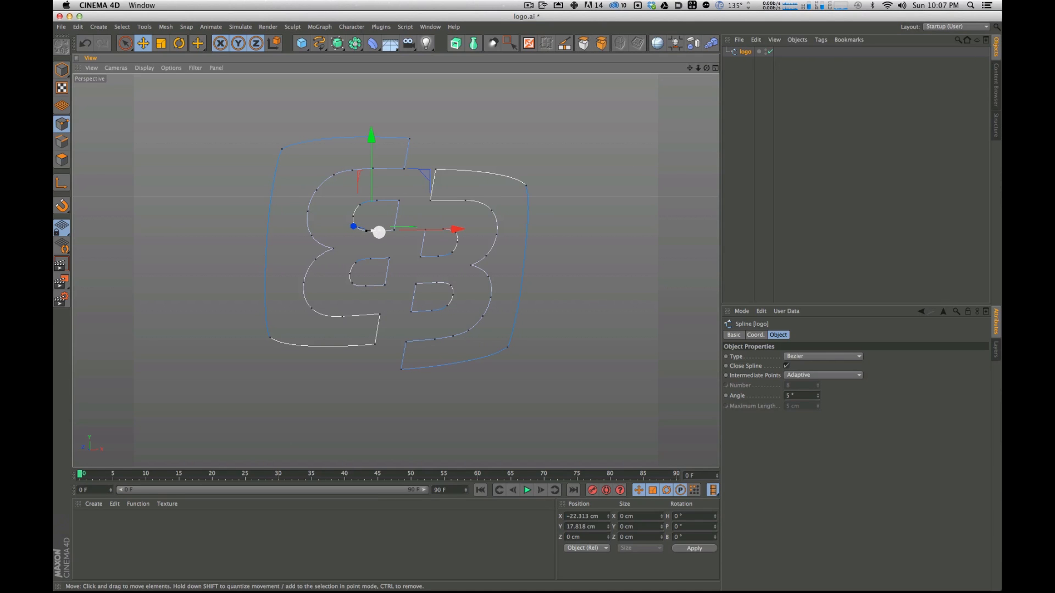
key(super+z)
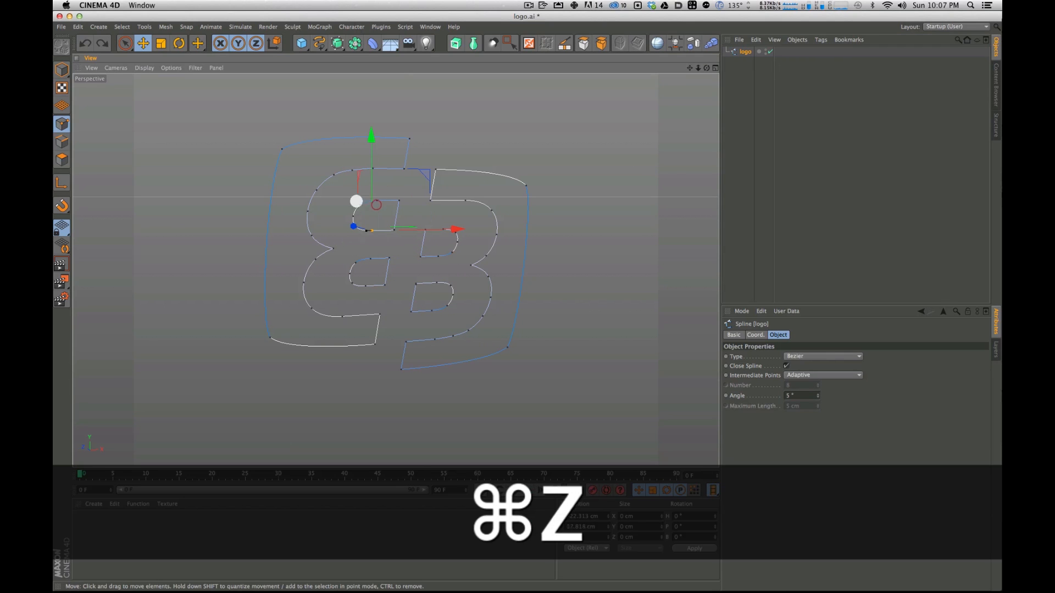
Step: Try moving single points on the logo's inner and outer outlines, undoing each move
key(super+z)
drag(384, 245, 271, 240)
key(super+z)
drag(318, 190, 321, 65)
key(super+z)
key(super+z)
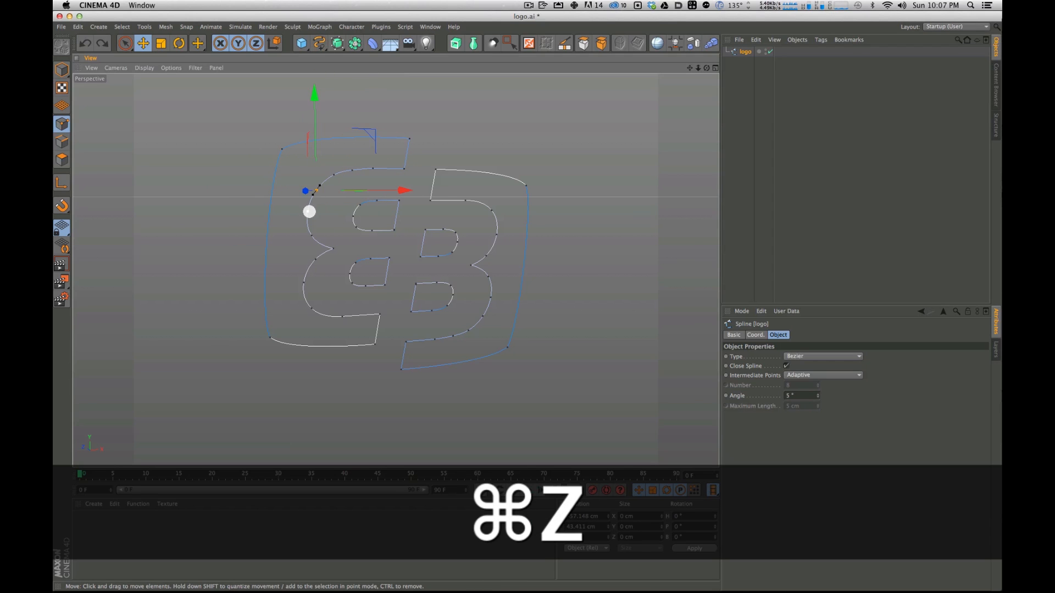
drag(389, 209, 350, 202)
key(super+z)
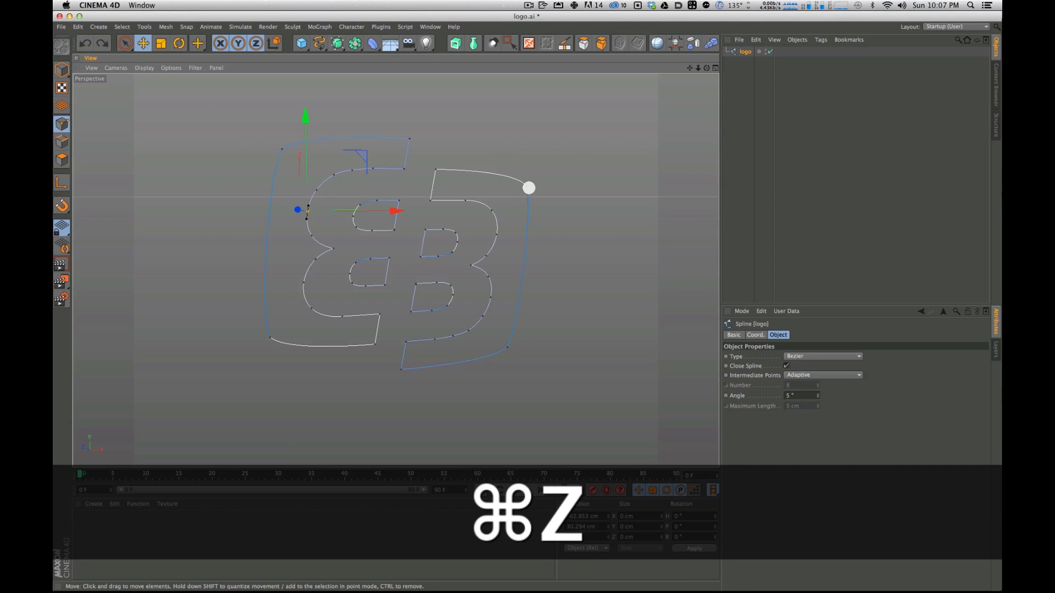
click(530, 189)
drag(531, 111, 555, 29)
key(super+z)
Step: Select the logo spline as a whole object in model mode and copy it
mouse_move(403, 203)
alt+mouse_down()
mouse_move(351, 106)
mouse_move(490, 224)
mouse_move(403, 220)
alt+mouse_up()
click(792, 147)
click(750, 51)
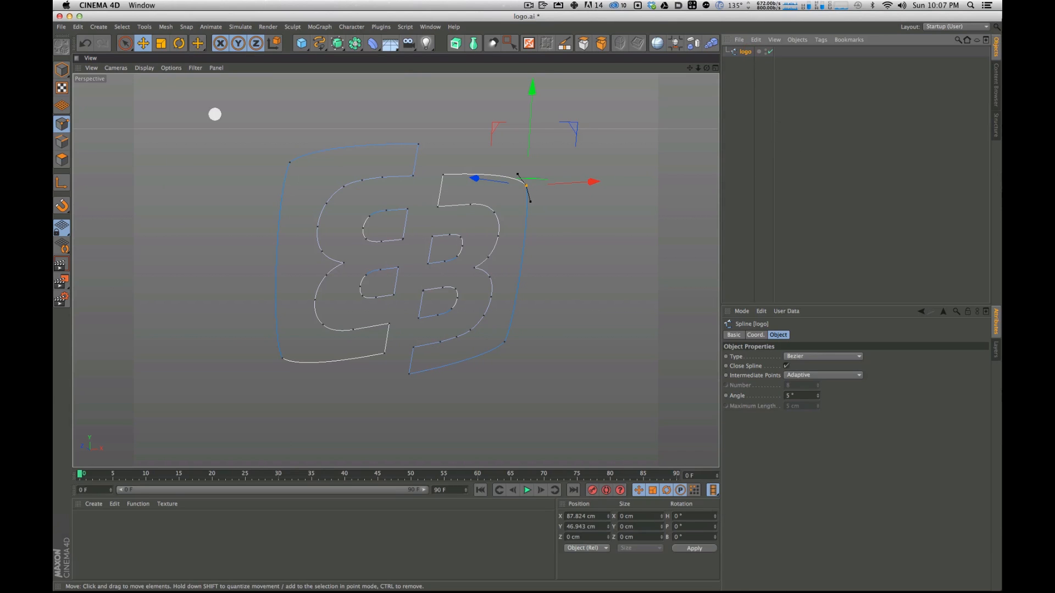
click(62, 69)
click(94, 101)
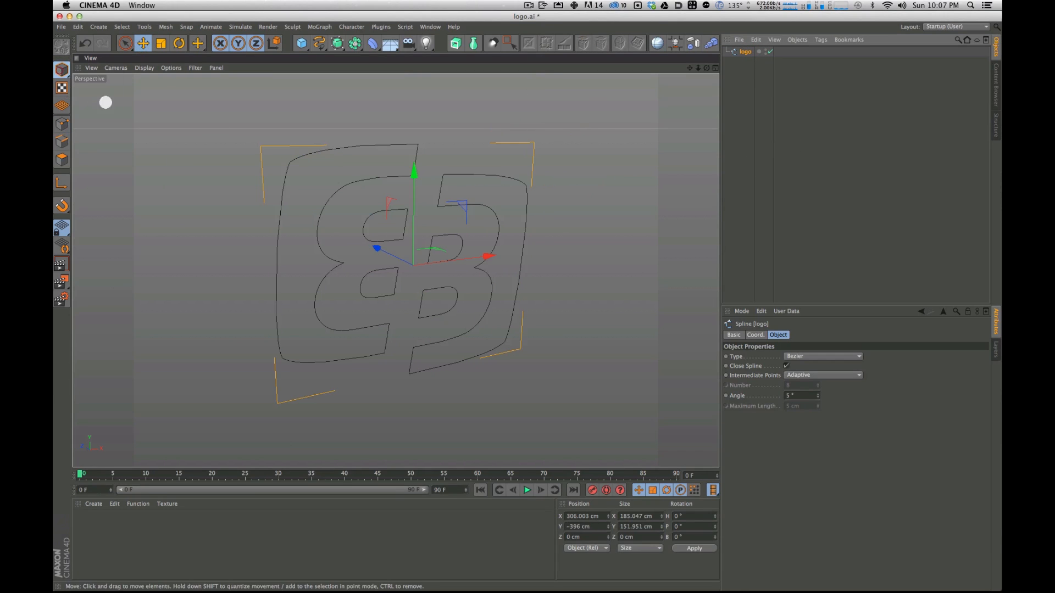
click(863, 116)
click(726, 50)
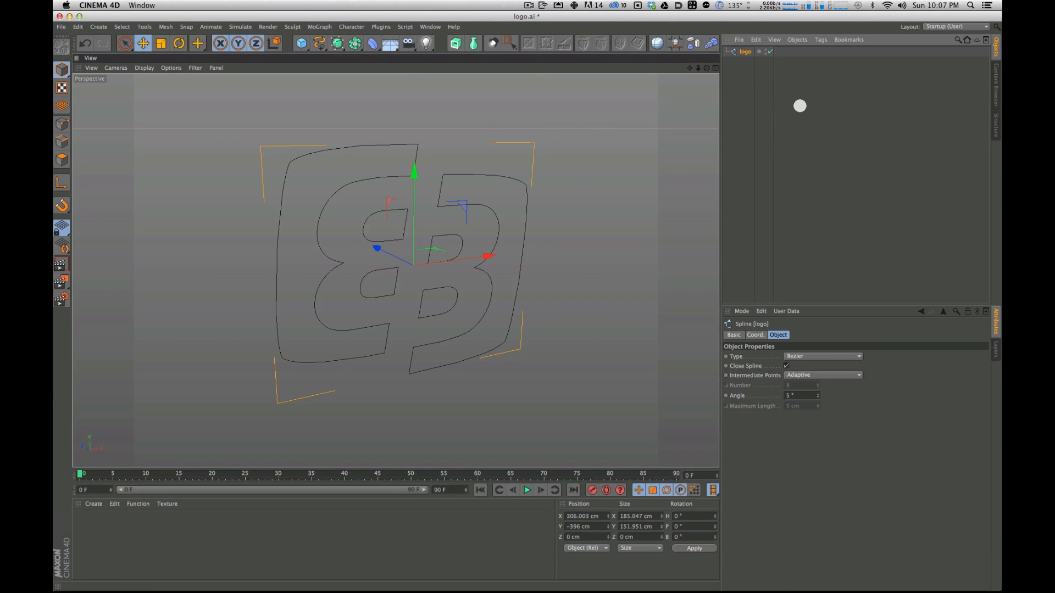
key(super+c)
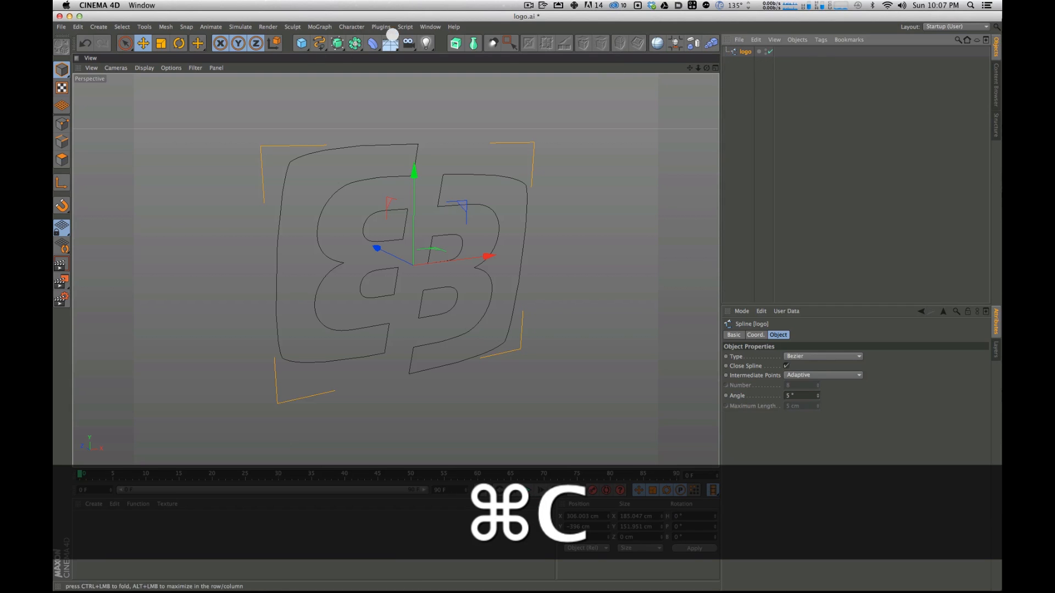
Step: Switch to the logo.c4d project and paste the copied logo spline into it
click(430, 26)
click(61, 26)
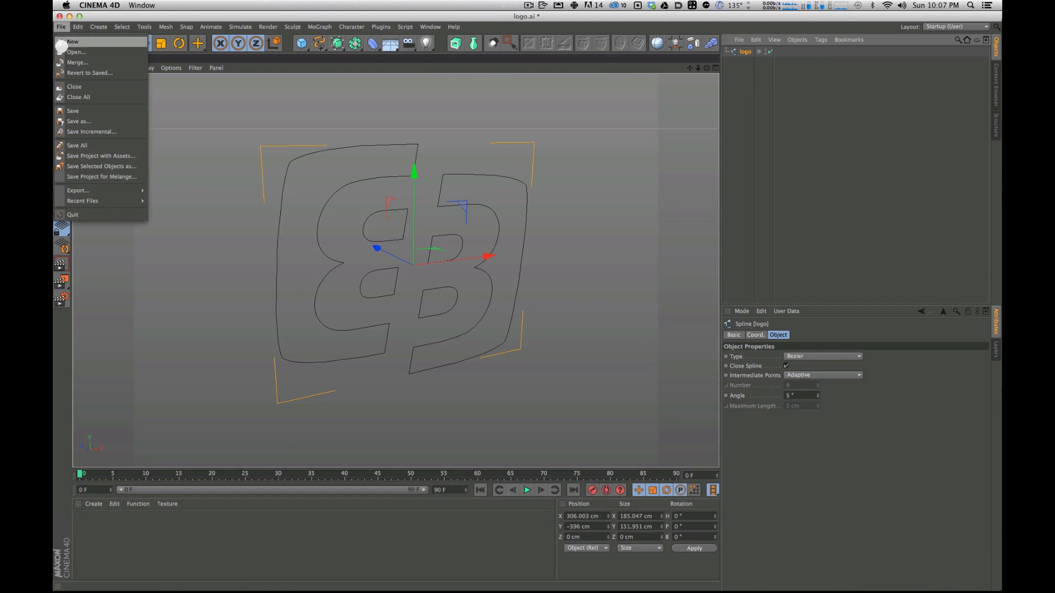
mouse_move(106, 200)
click(353, 209)
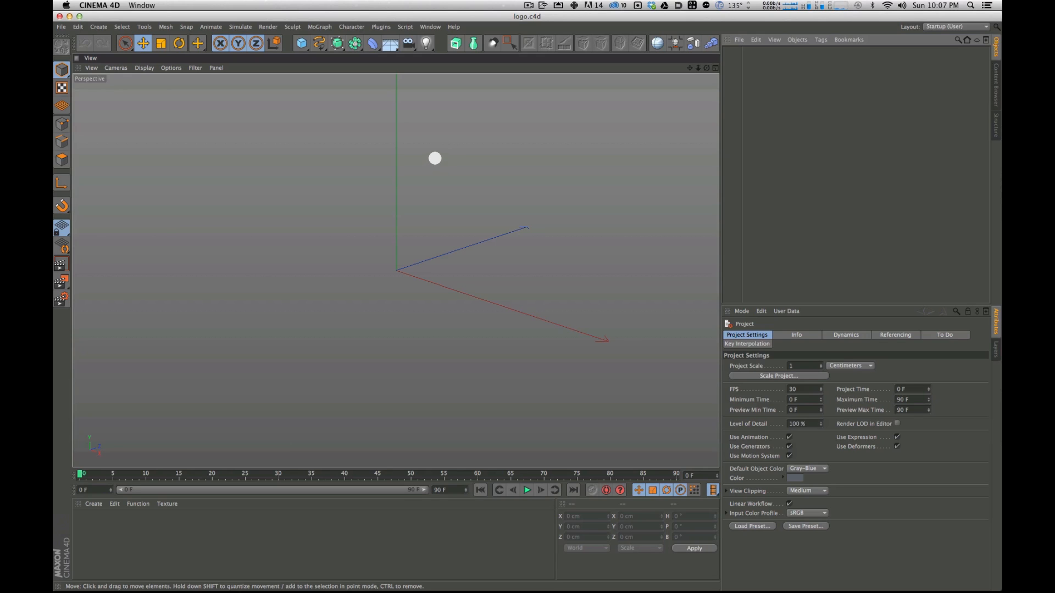
key(super+v)
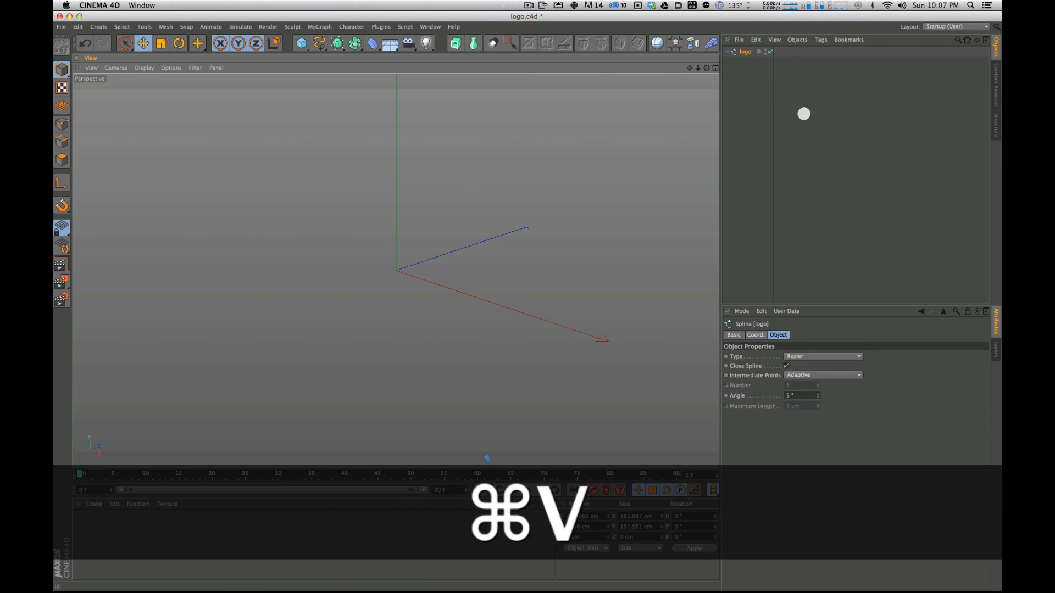
click(816, 130)
Step: Set the logo spline's X and Y position to 0 cm so it sits at the world origin
click(744, 52)
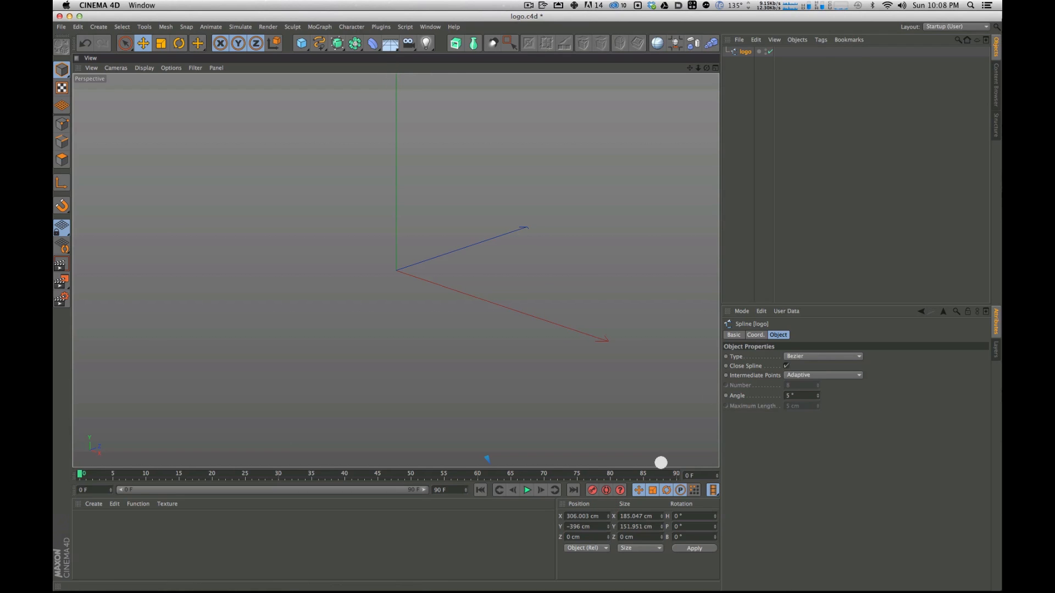
click(592, 517)
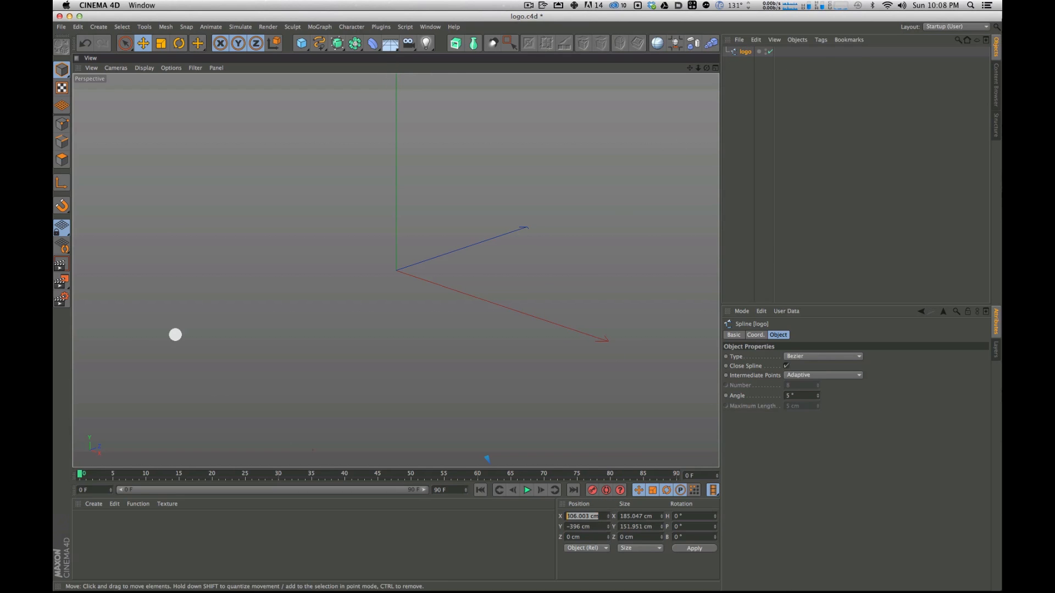
text(00)
key(Tab)
key(Return)
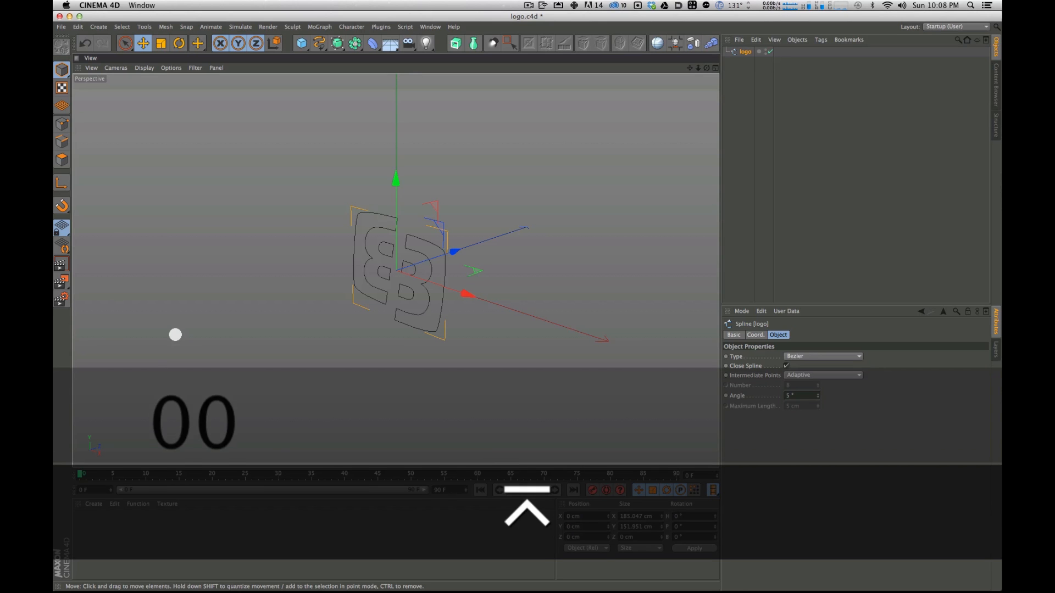
Step: Examine the centred logo spline from several angles and distances, undoing the stray move of the spline
alt+drag(357, 143, 493, 175)
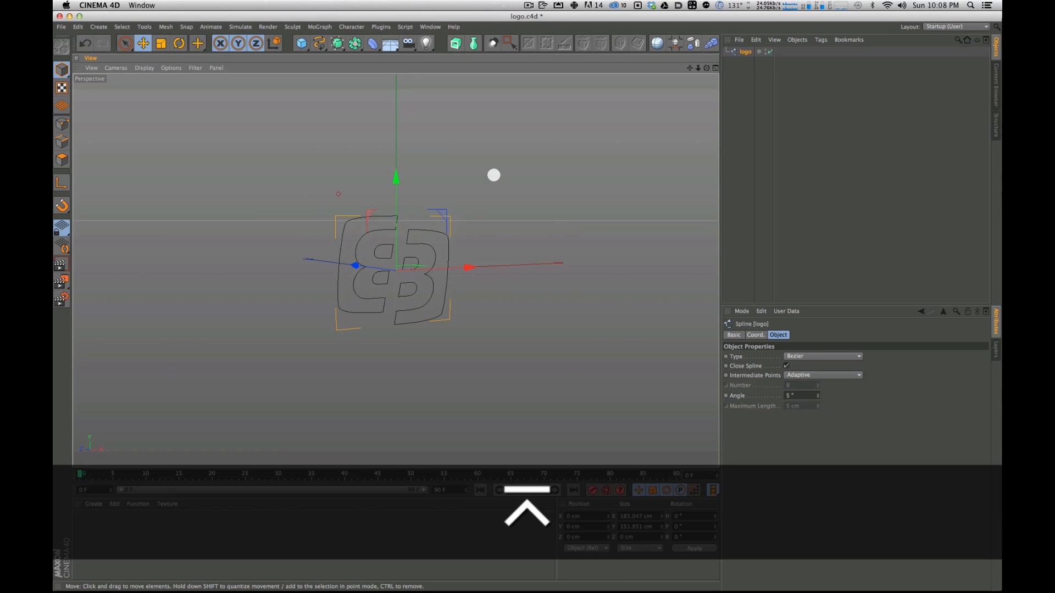
alt+right_drag(353, 216, 435, 126)
alt+drag(455, 309, 506, 208)
alt+right_drag(506, 207, 497, 481)
alt+drag(488, 261, 500, 391)
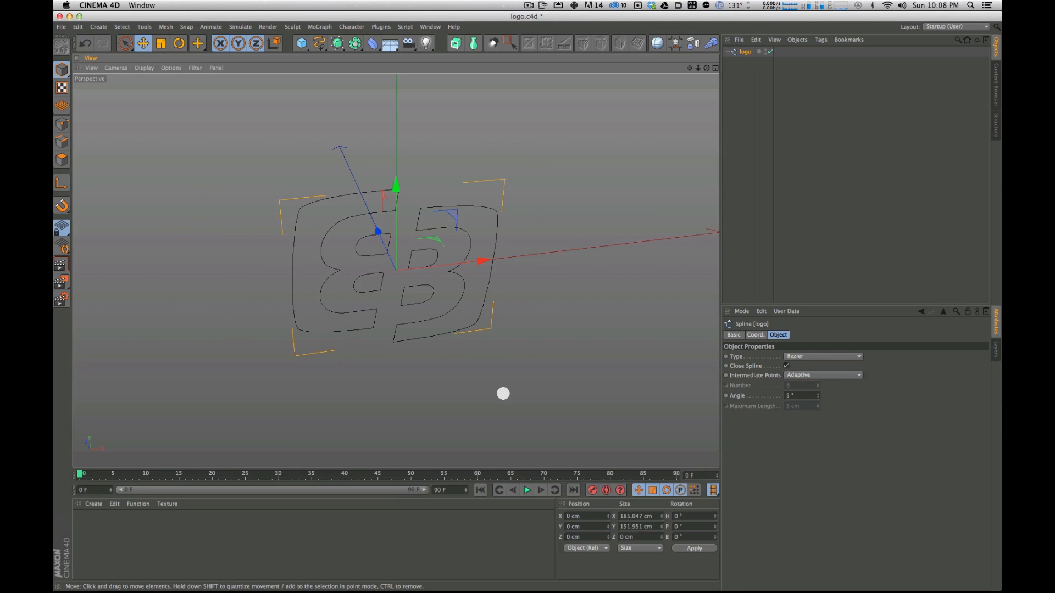
alt+drag(274, 167, 394, 325)
key(2)
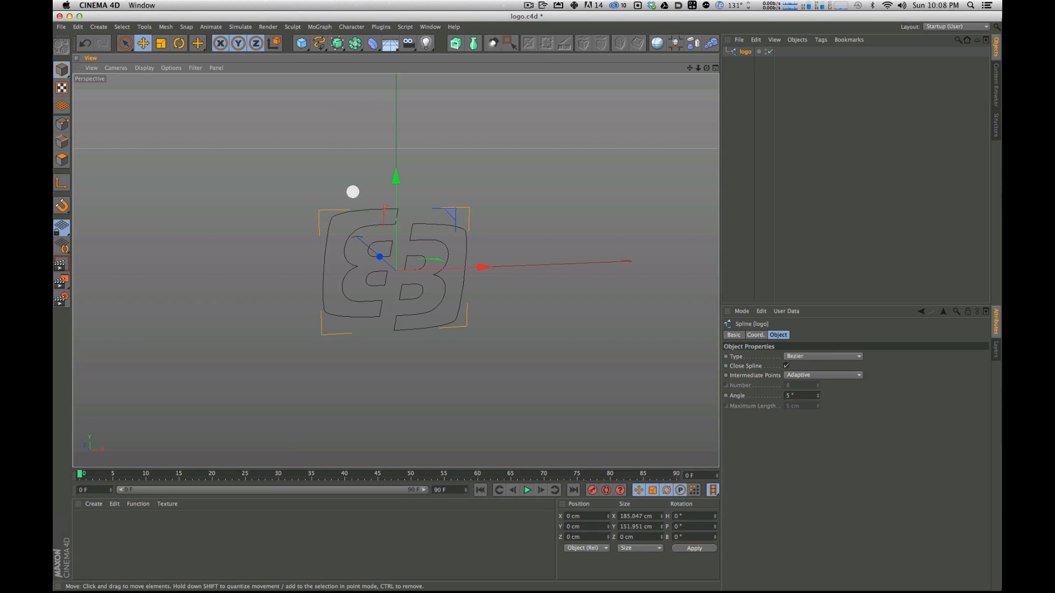
drag(357, 218, 405, 334)
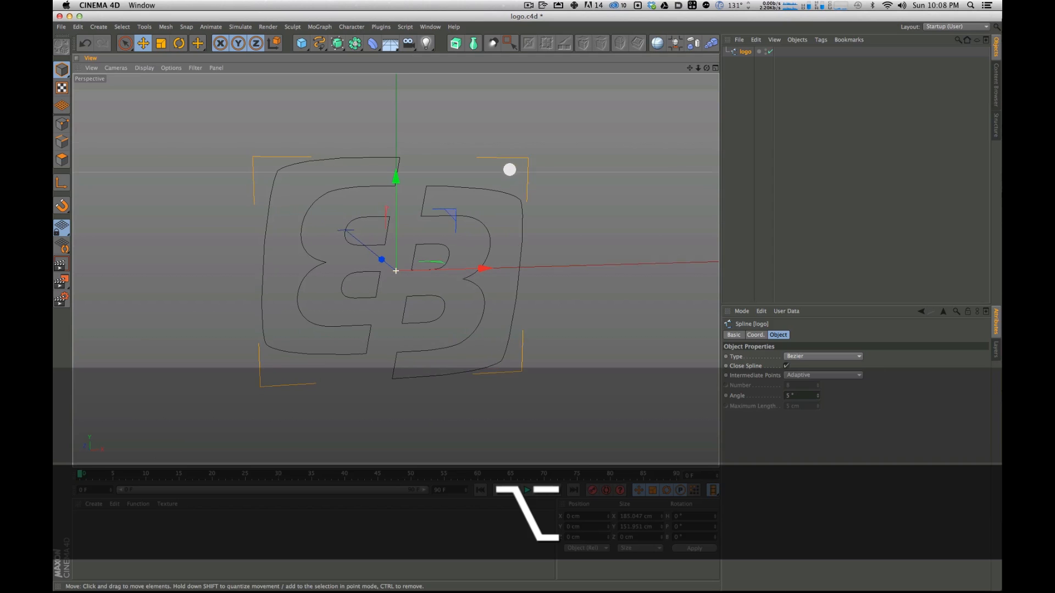
alt+drag(510, 169, 505, 166)
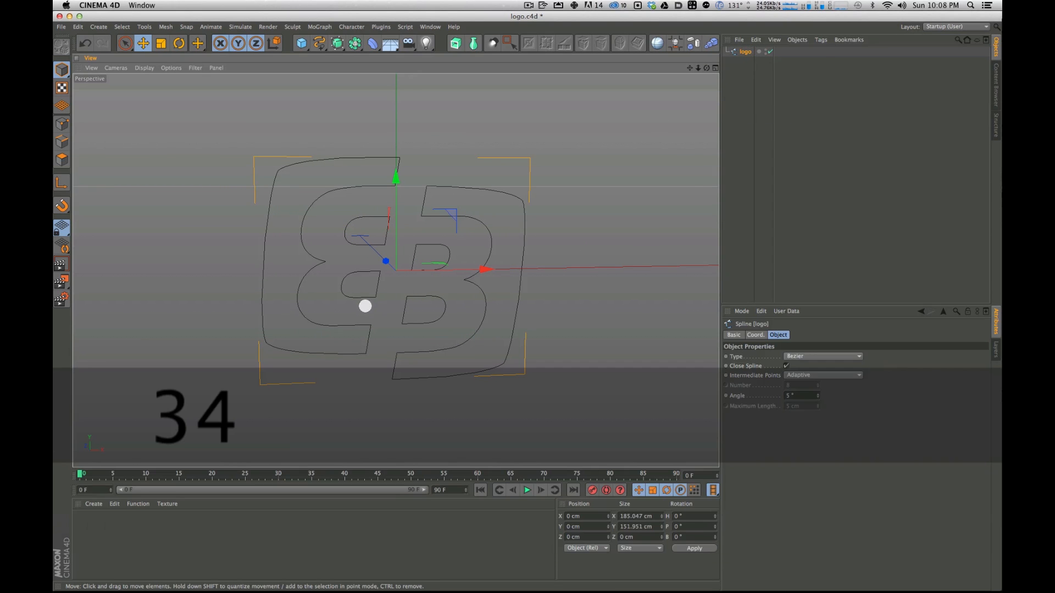
drag(365, 304, 490, 226)
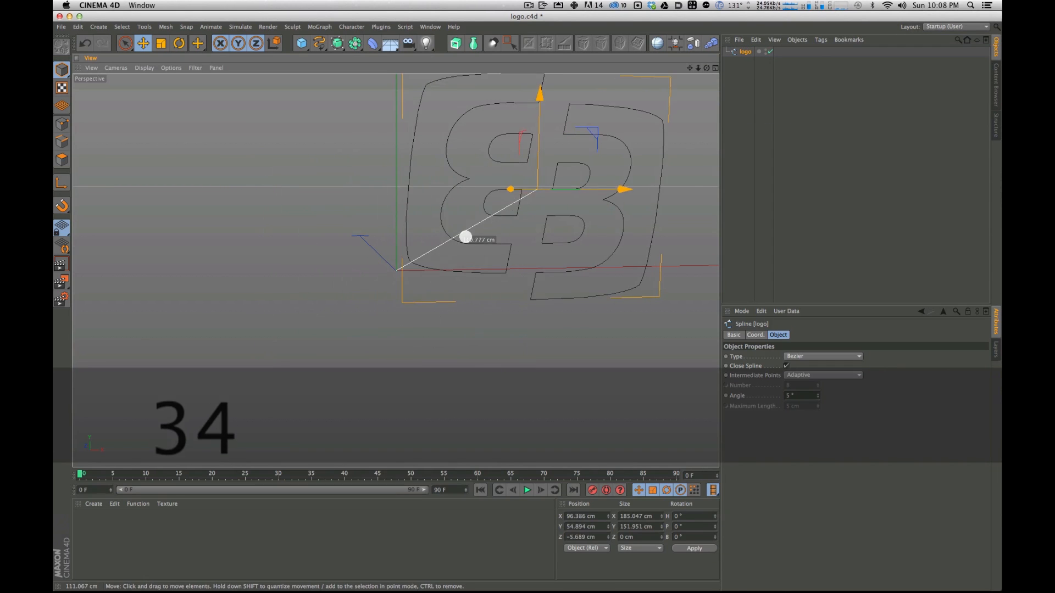
key(super+z)
Step: Scale the logo spline up to about 341 by 280 cm and nest it in a new Extrude NURBS
key(t)
drag(332, 329, 375, 278)
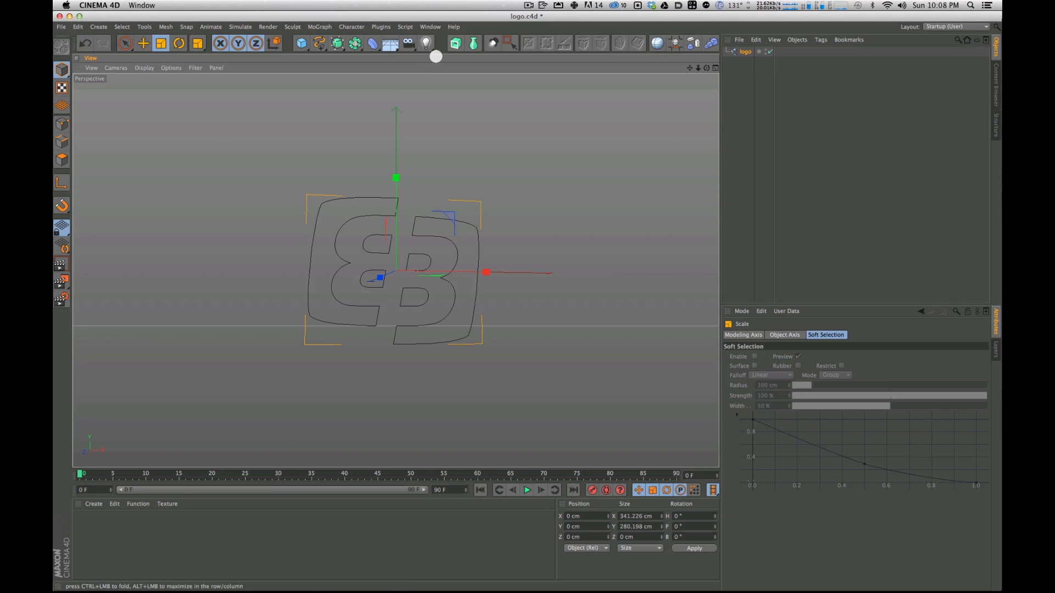
click(456, 43)
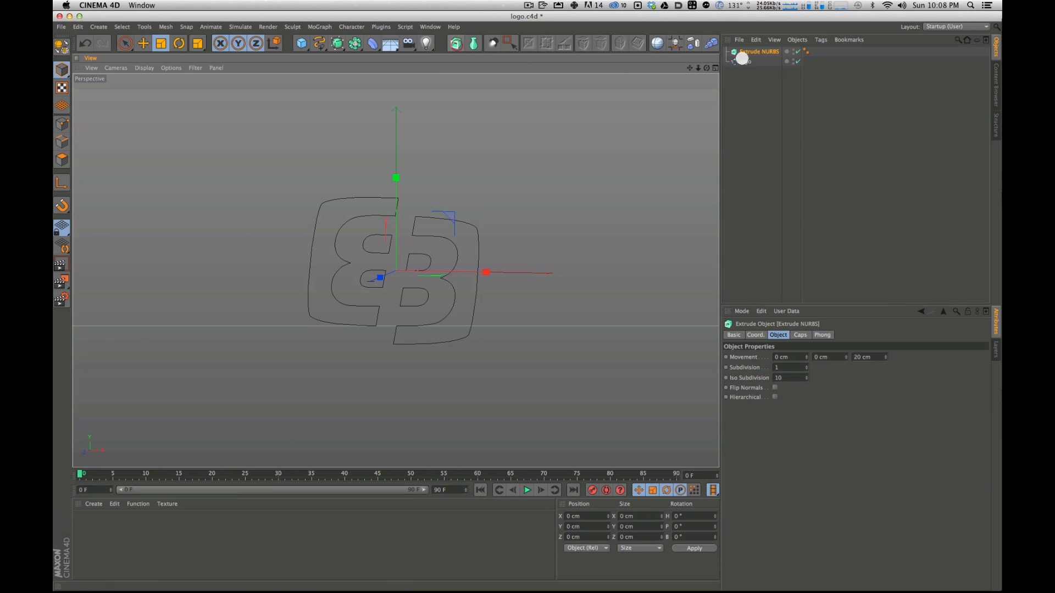
drag(750, 61, 757, 51)
alt+drag(519, 210, 447, 157)
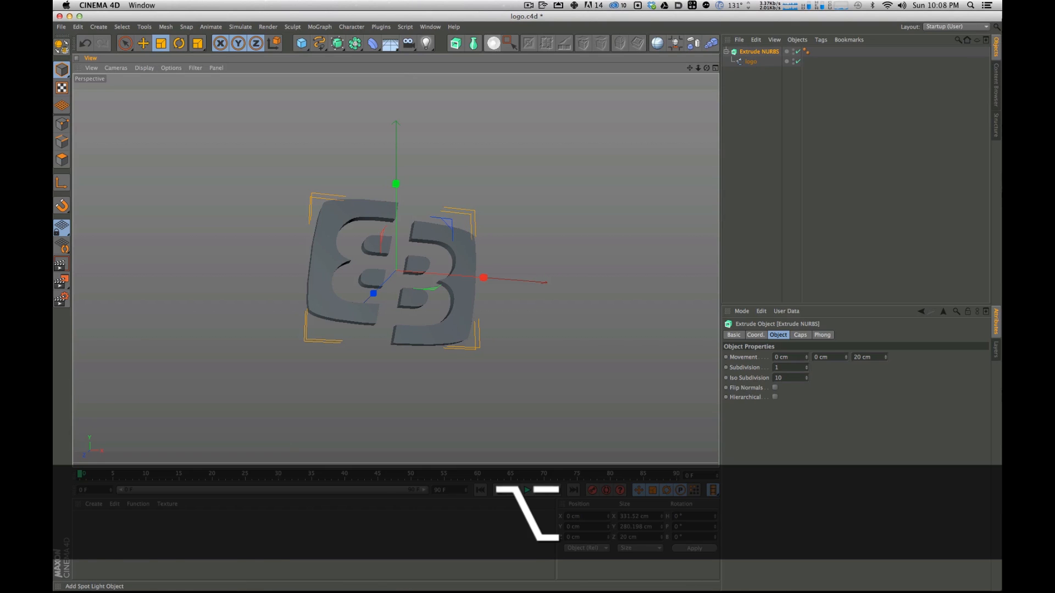
Step: Add a spot light and a second plain light, pulling the second light out to about -586 cm in Z
double_click(493, 43)
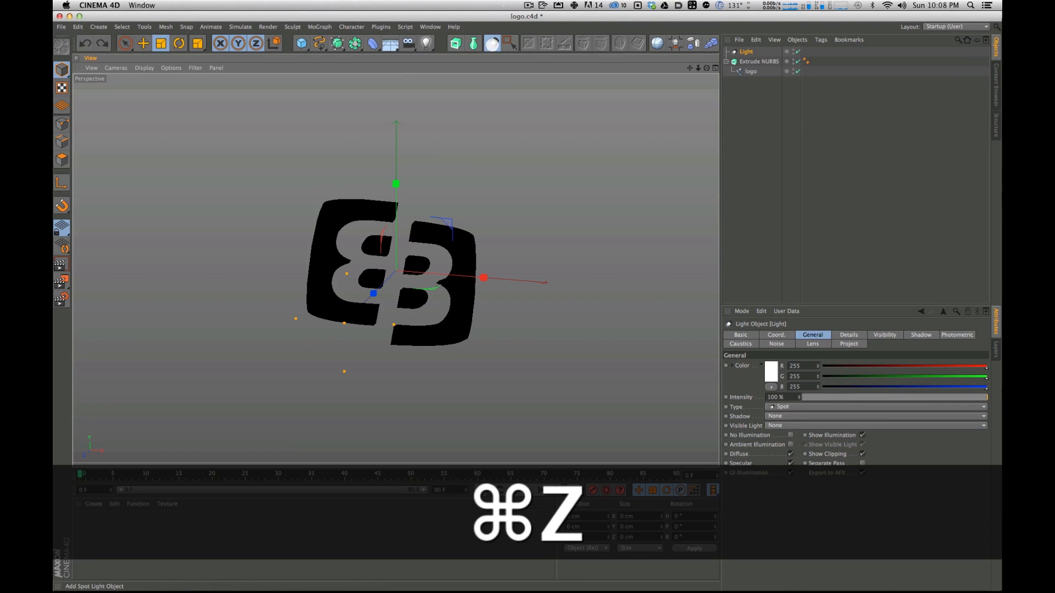
drag(424, 47, 459, 55)
key(e)
drag(374, 295, 470, 88)
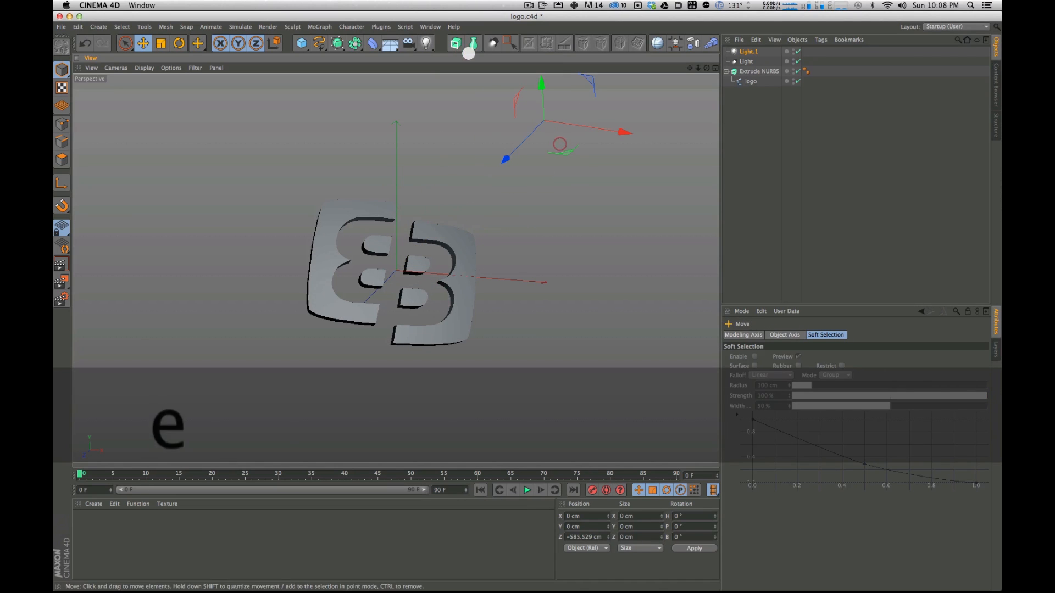
Step: Duplicate the second light twice, placing the copies at X about 622 and 2131 cm, Y 522 cm and Z 3437 cm
super+drag(603, 128, 354, 184)
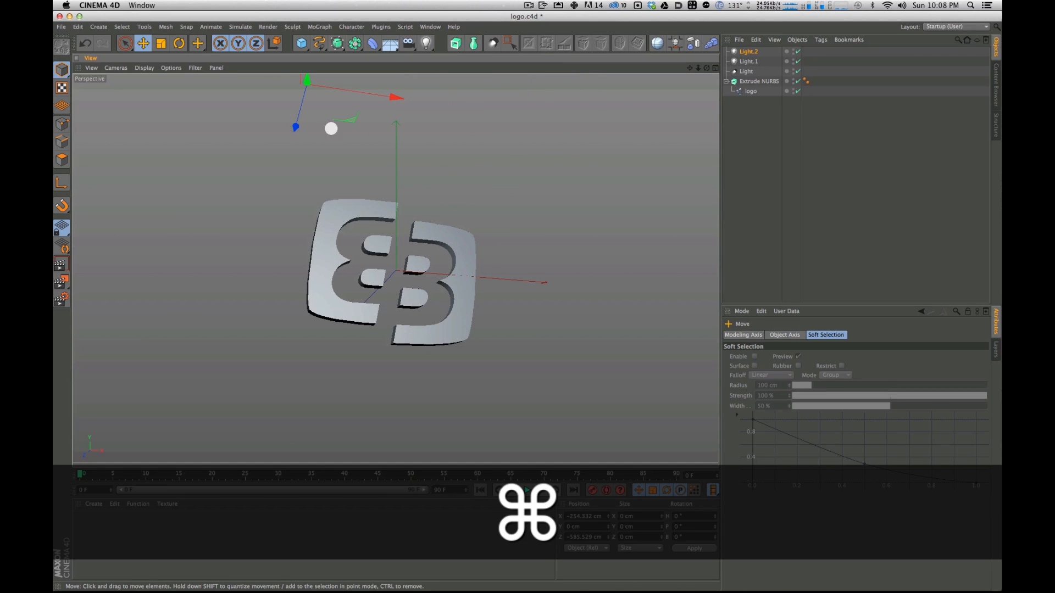
drag(297, 122, 251, 377)
drag(317, 388, 497, 386)
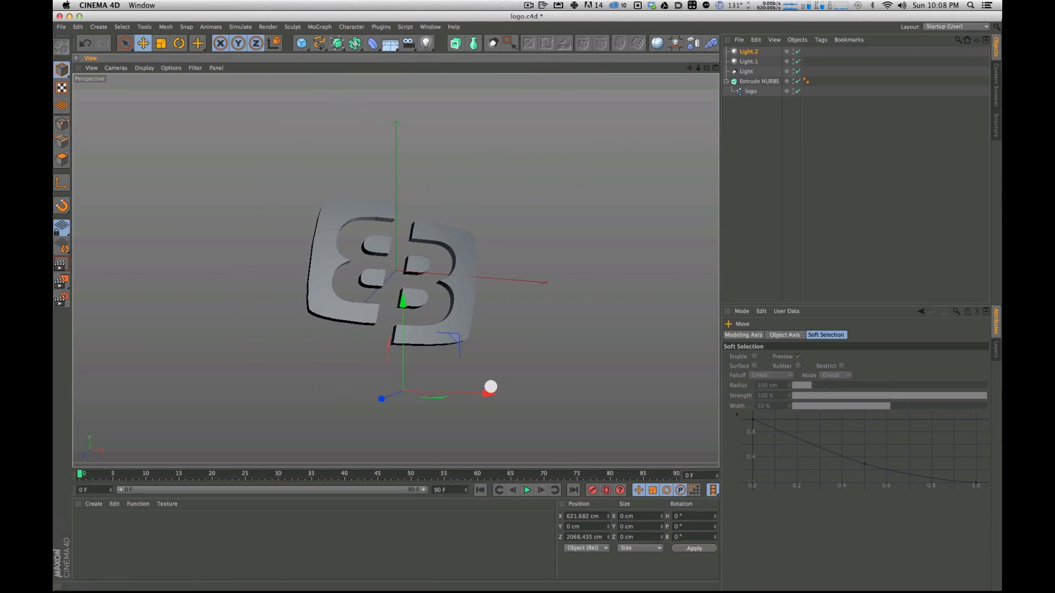
drag(379, 398, 280, 415)
drag(353, 332, 356, 250)
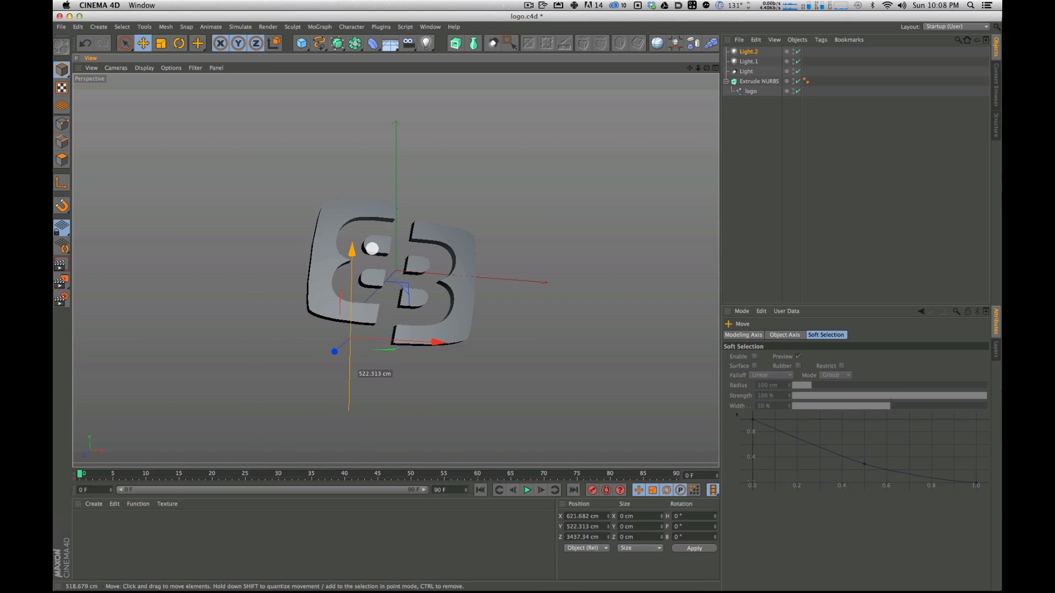
super+drag(419, 338, 652, 361)
Step: Render the lit, extruded logo in the viewport from a distance and close up to check its shading
key(super+r)
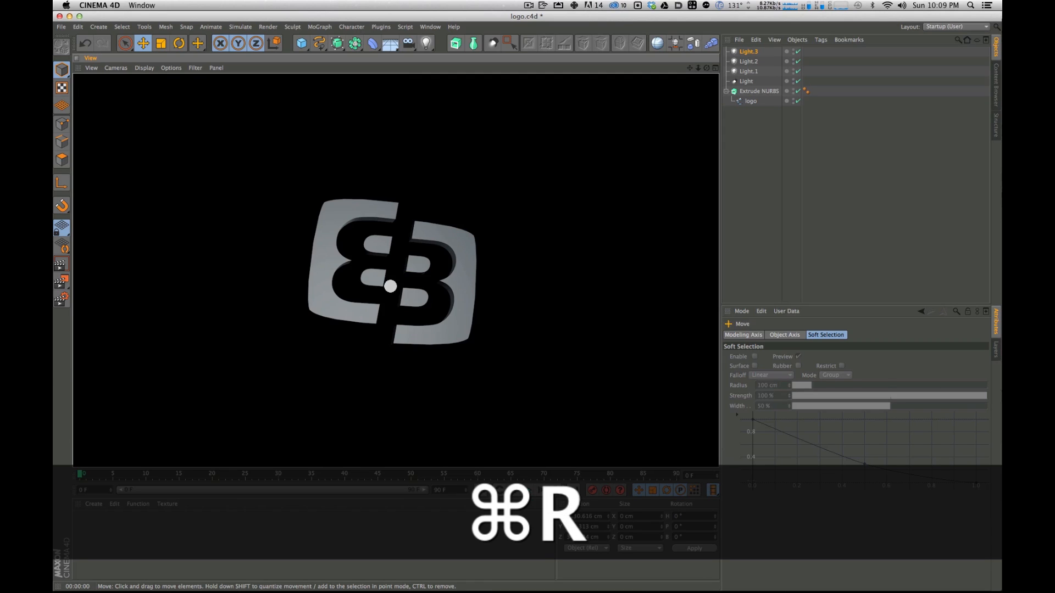
key(2)
drag(377, 226, 389, 293)
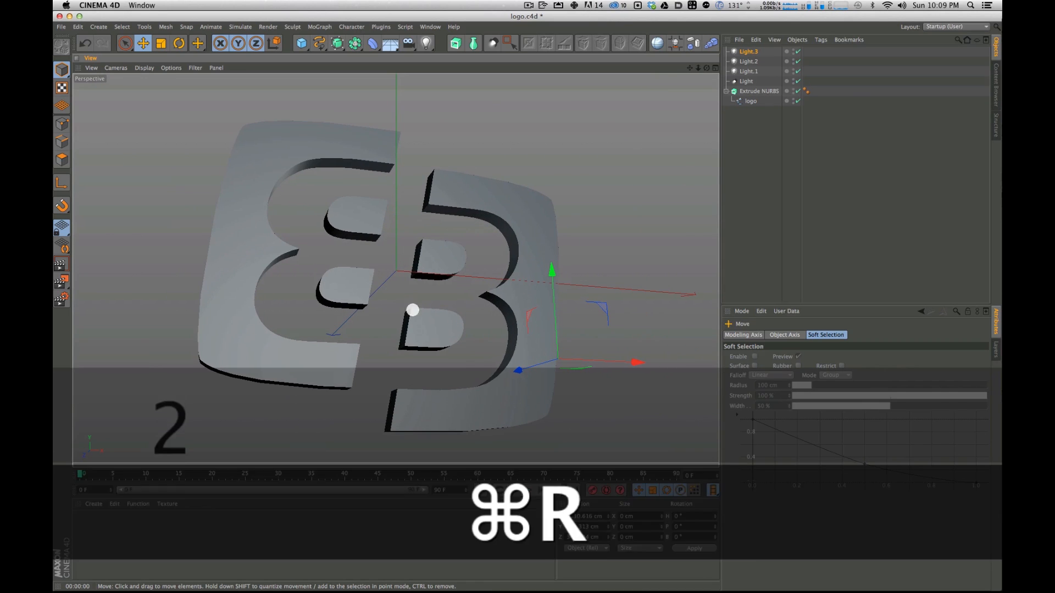
click(216, 523)
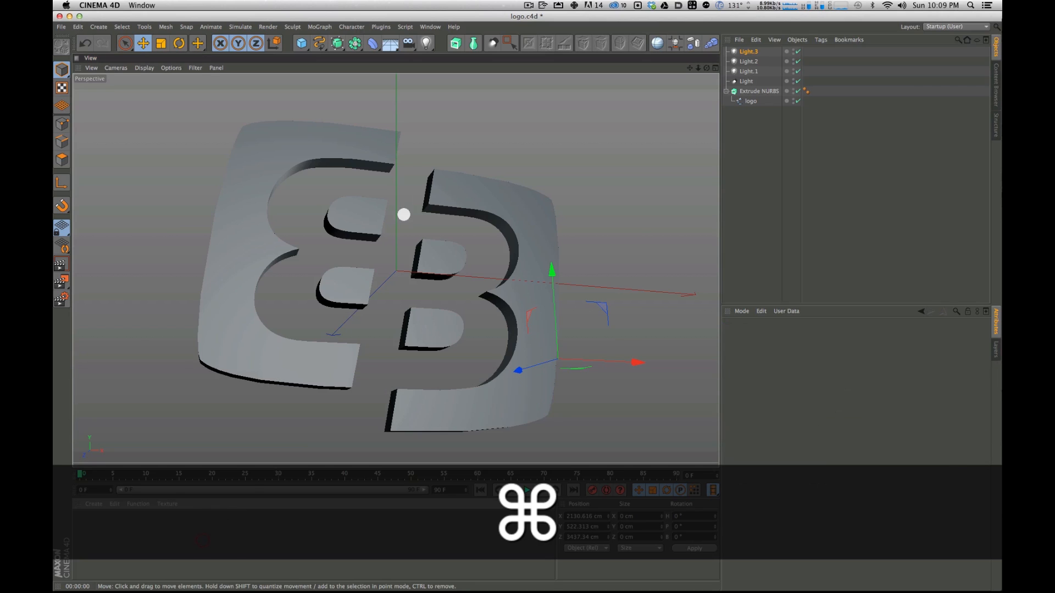
key(super+r)
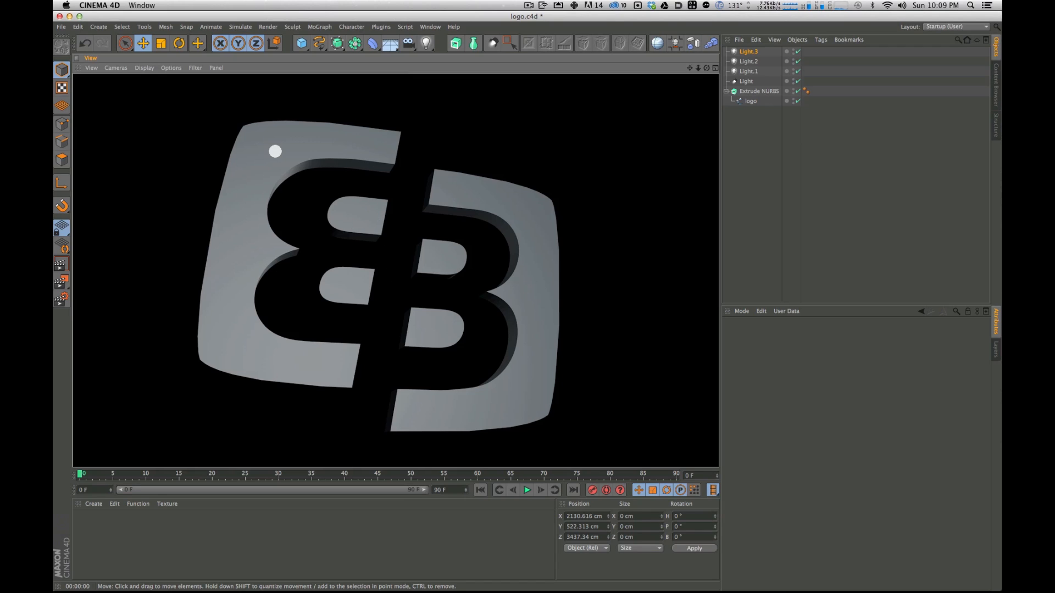
key(2)
drag(404, 198, 396, 117)
key(1)
key(2)
key(1)
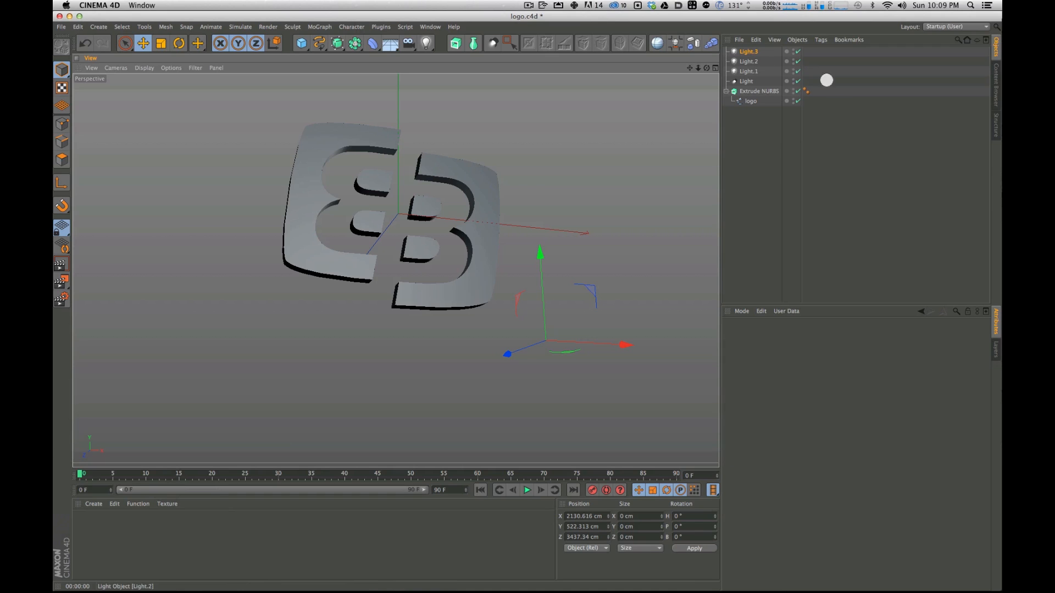
Step: Delete all four lights from the scene
click(746, 81)
shift+click(746, 51)
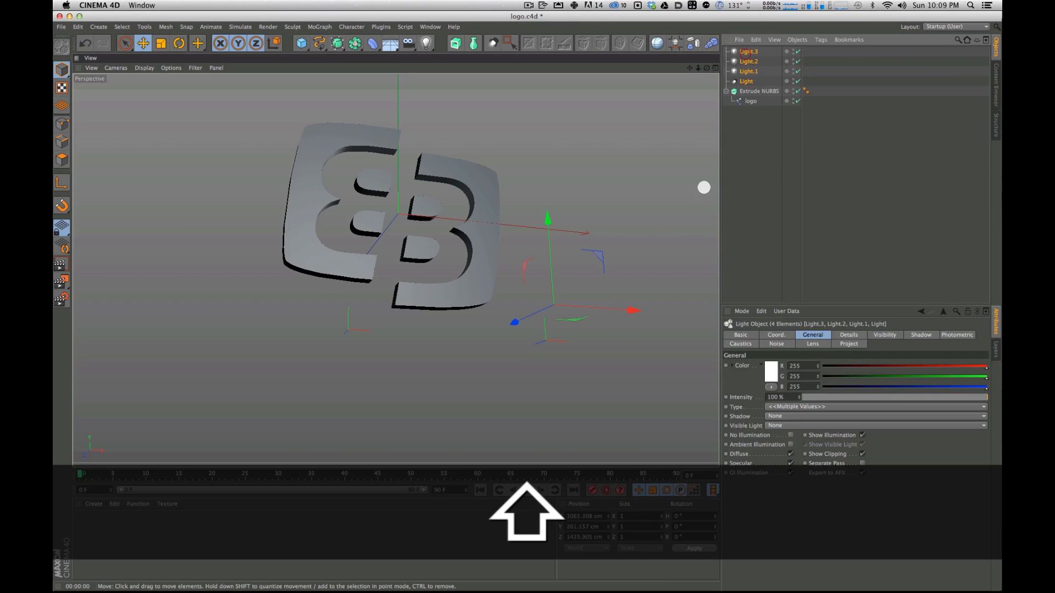
key(Delete)
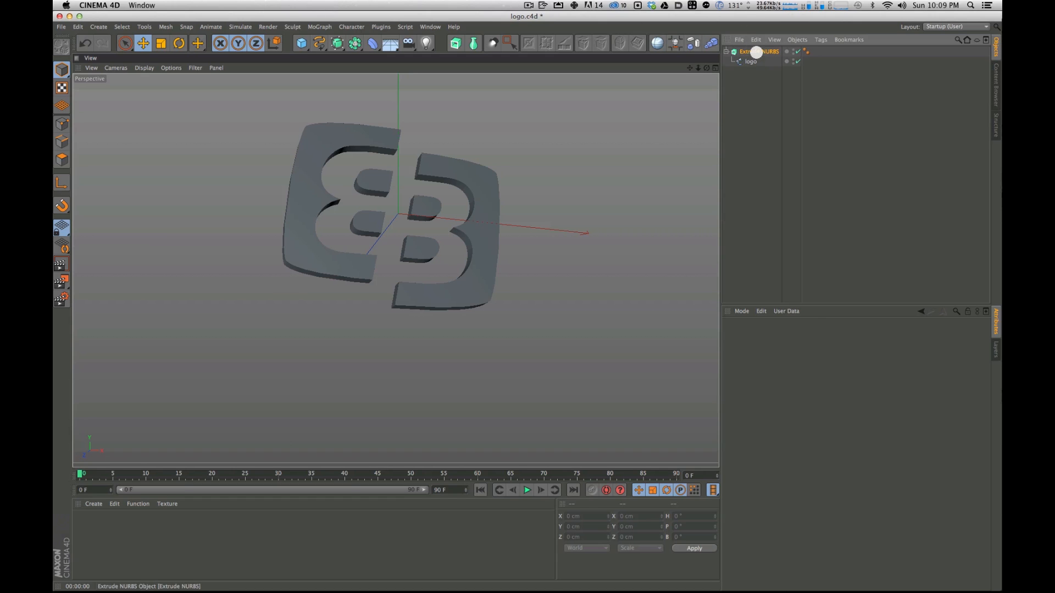
Step: Frame the Extrude NURBS logo and render its lower part close up to inspect the extruded edges
click(759, 51)
key(s)
alt+drag(488, 234, 506, 248)
alt+drag(380, 232, 337, 210)
key(2)
alt+drag(442, 238, 442, 203)
key(super+r)
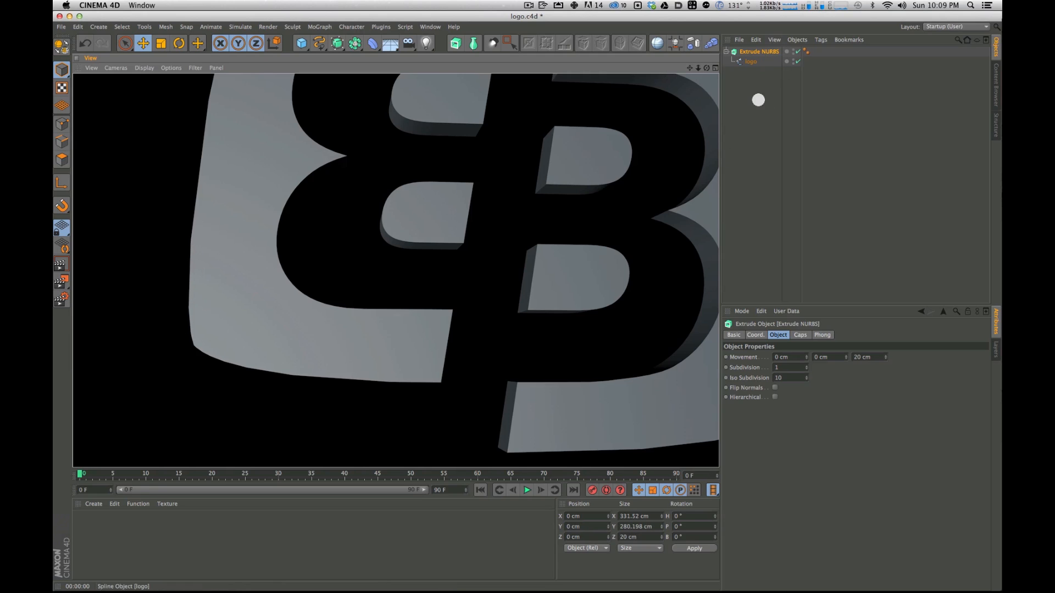
click(746, 61)
click(623, 372)
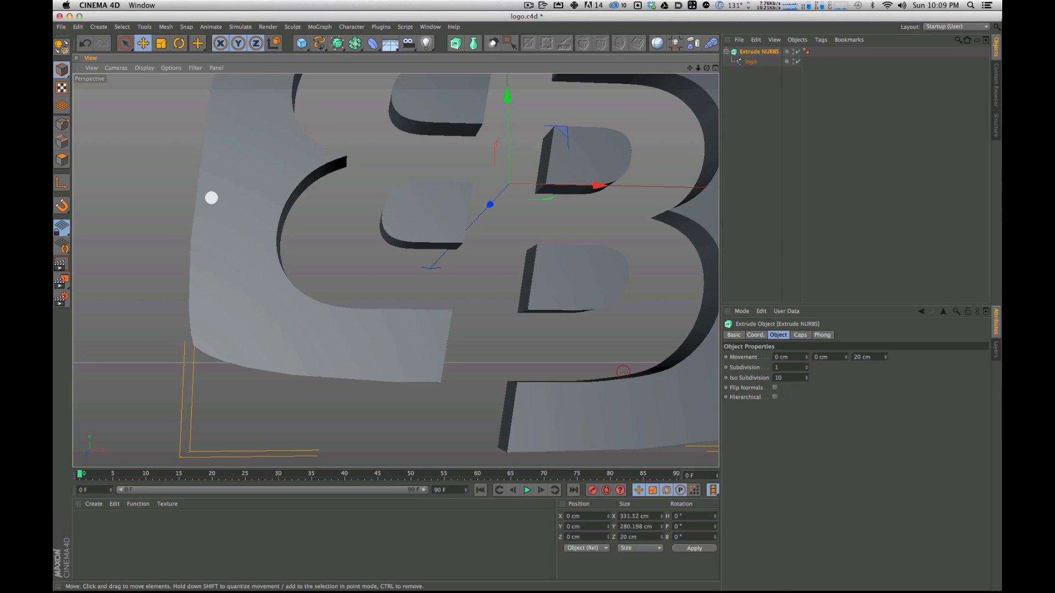
Step: Set the logo spline's intermediate point angle to 0° and render the view to check the extruded curves
click(749, 61)
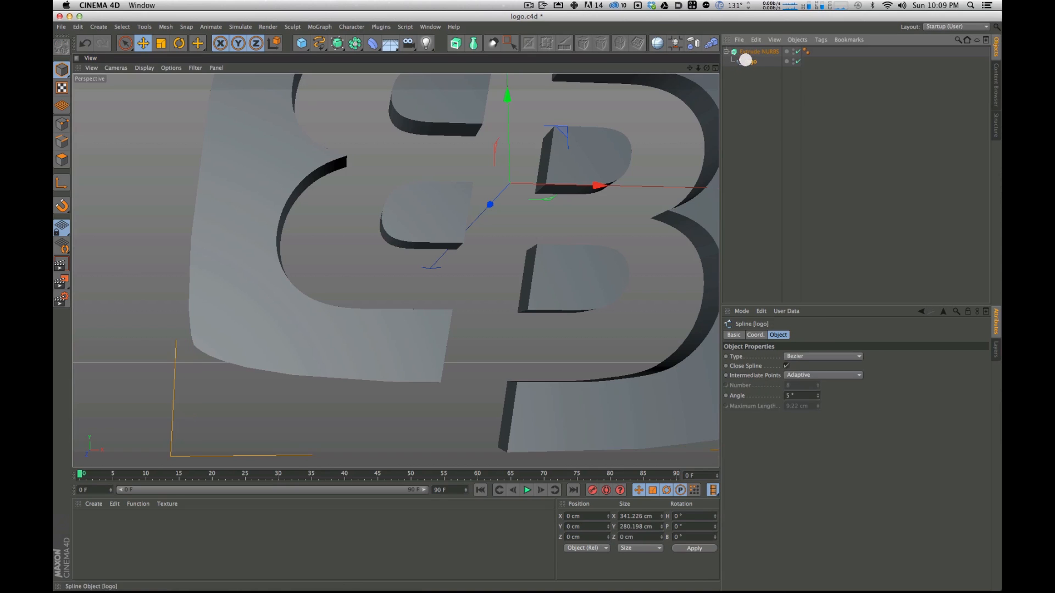
click(800, 395)
text(0)
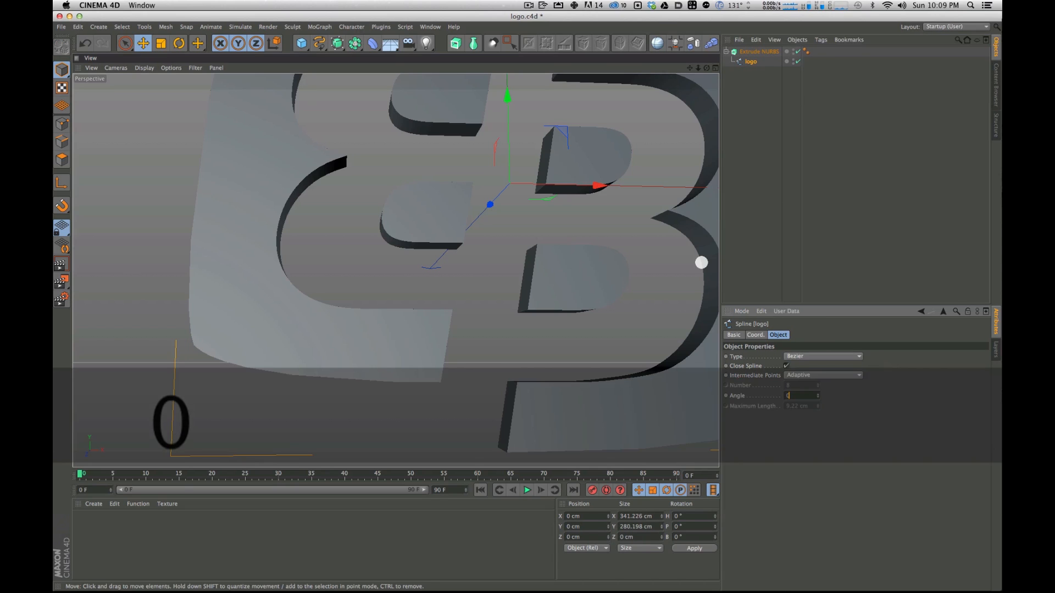
key(Return)
key(super+r)
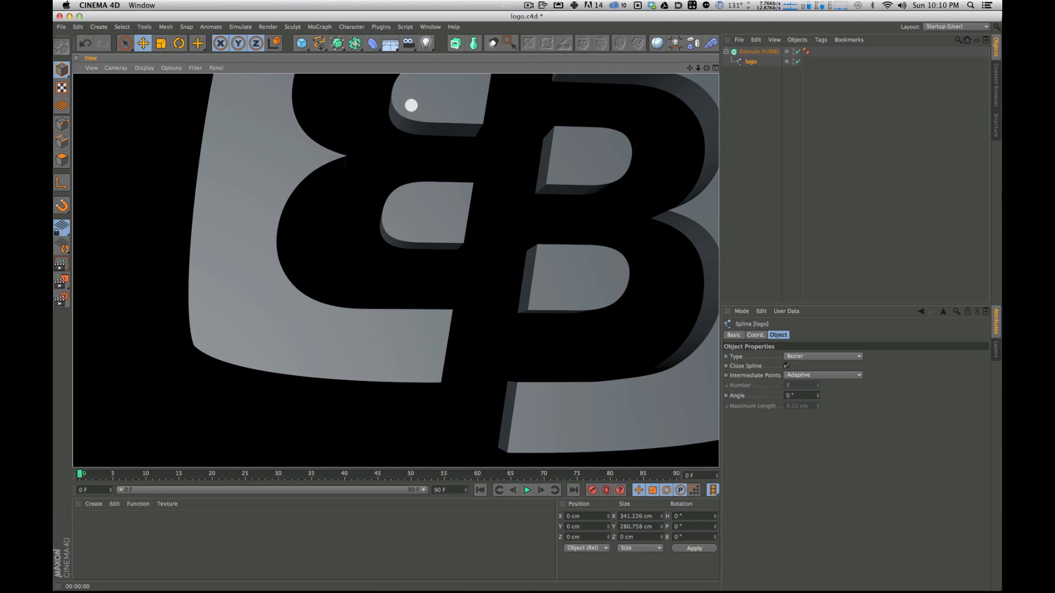
Step: Examine the whole extruded logo from farther away and at an angle to judge its smoothed curves
key(2)
drag(510, 225, 470, 214)
key(1)
drag(525, 169, 470, 243)
key(2)
key(1)
drag(477, 213, 474, 230)
alt+drag(404, 293, 375, 315)
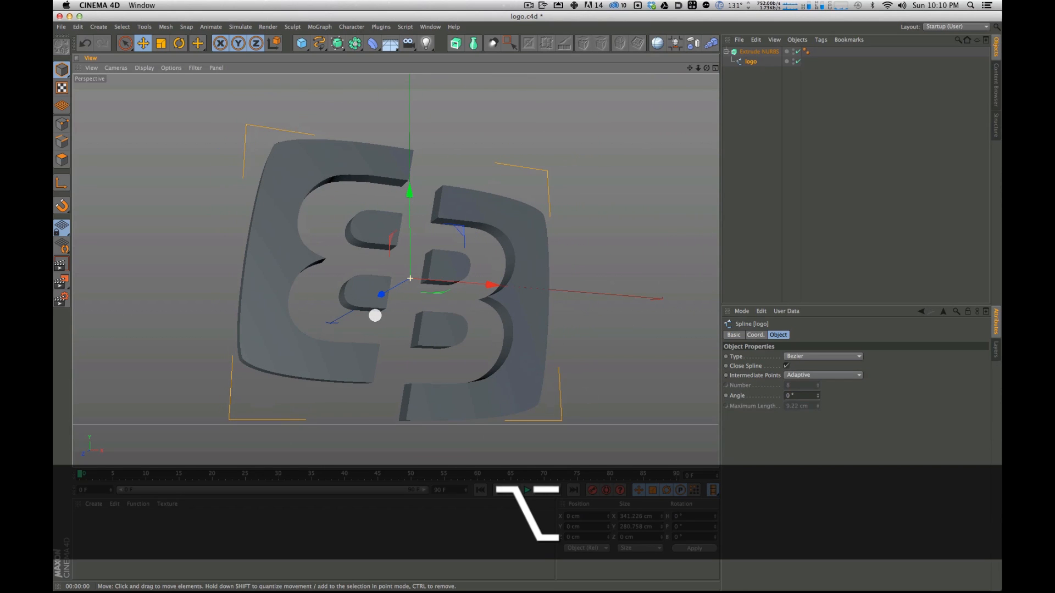
click(775, 127)
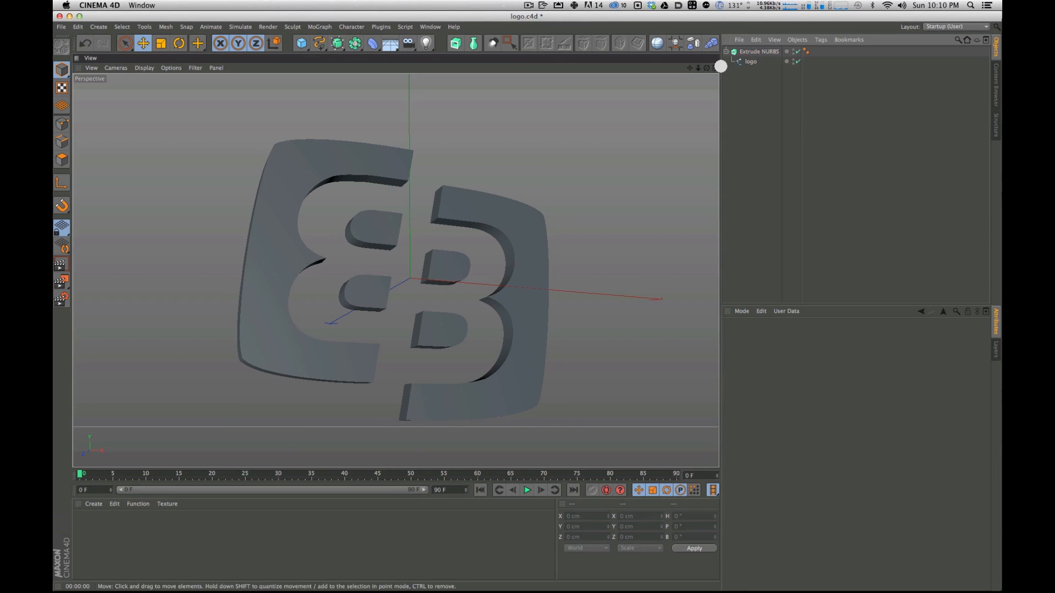
Step: Change both the start and end caps of the Extrude NURBS to Fillet Cap
click(758, 51)
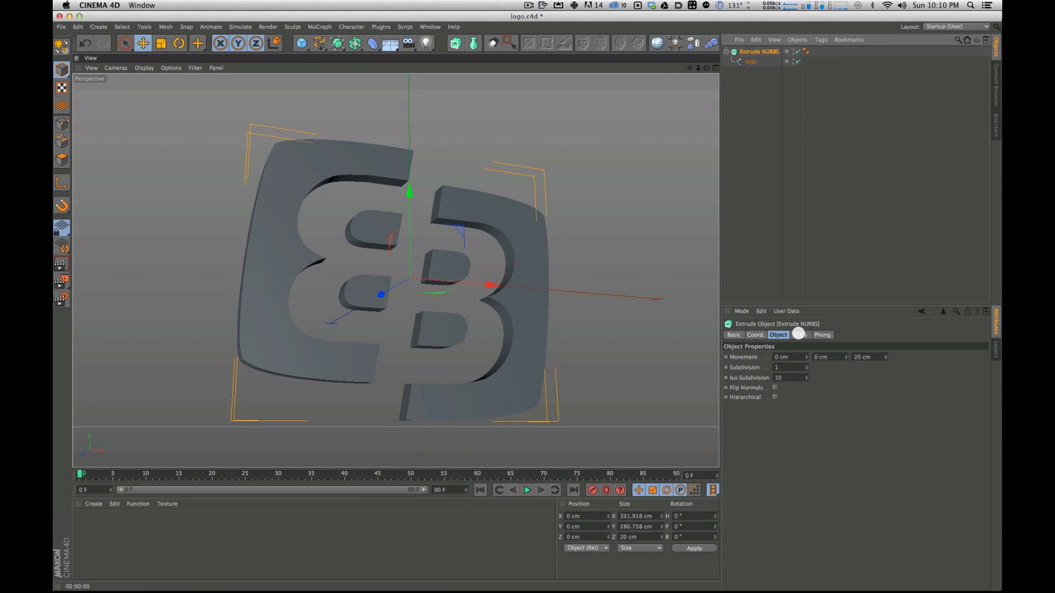
click(799, 334)
click(739, 356)
super+click(737, 358)
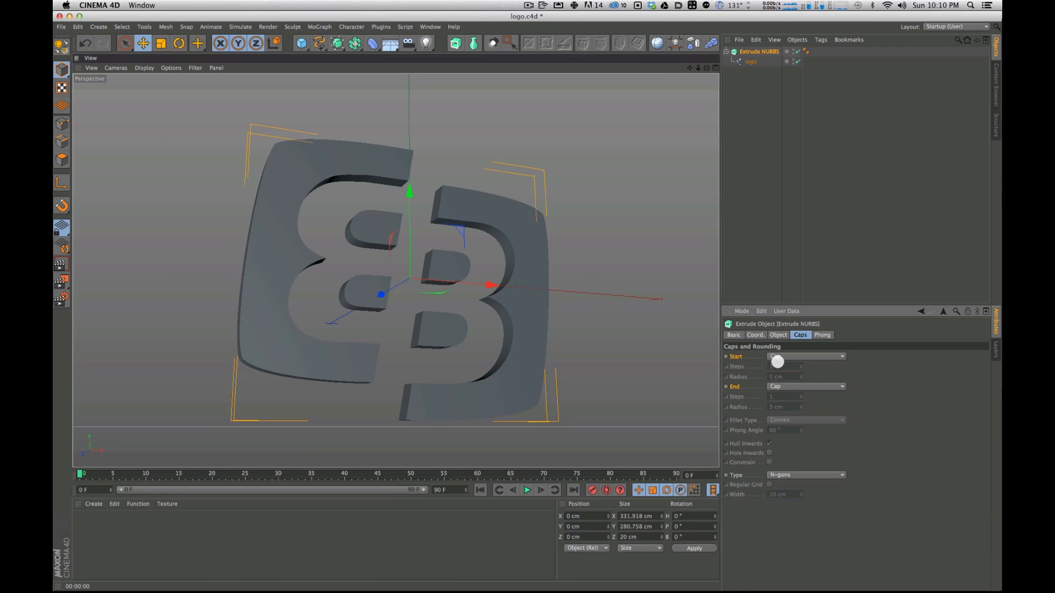
key(super)
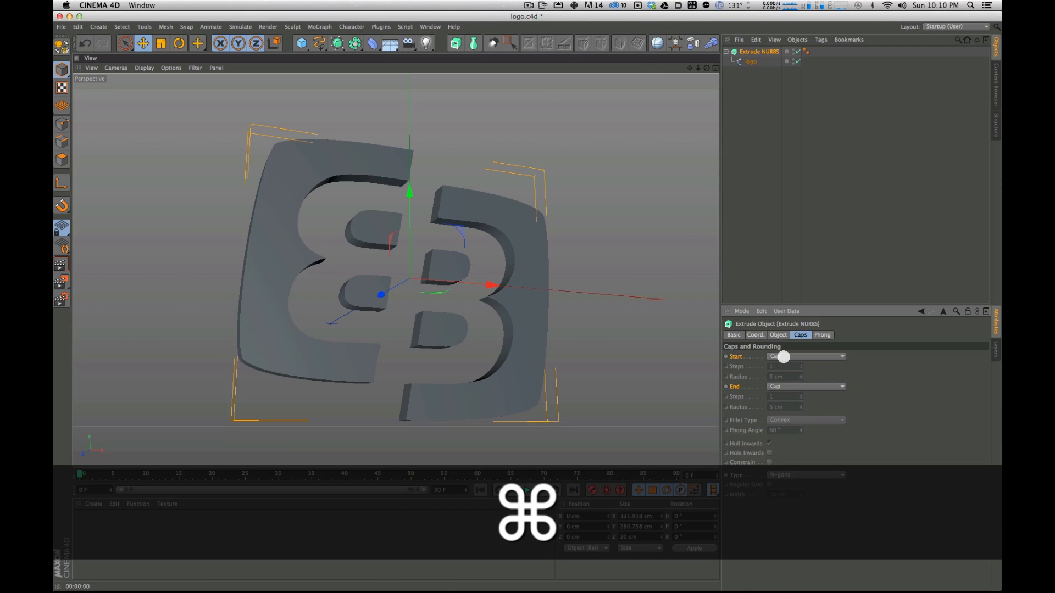
click(784, 358)
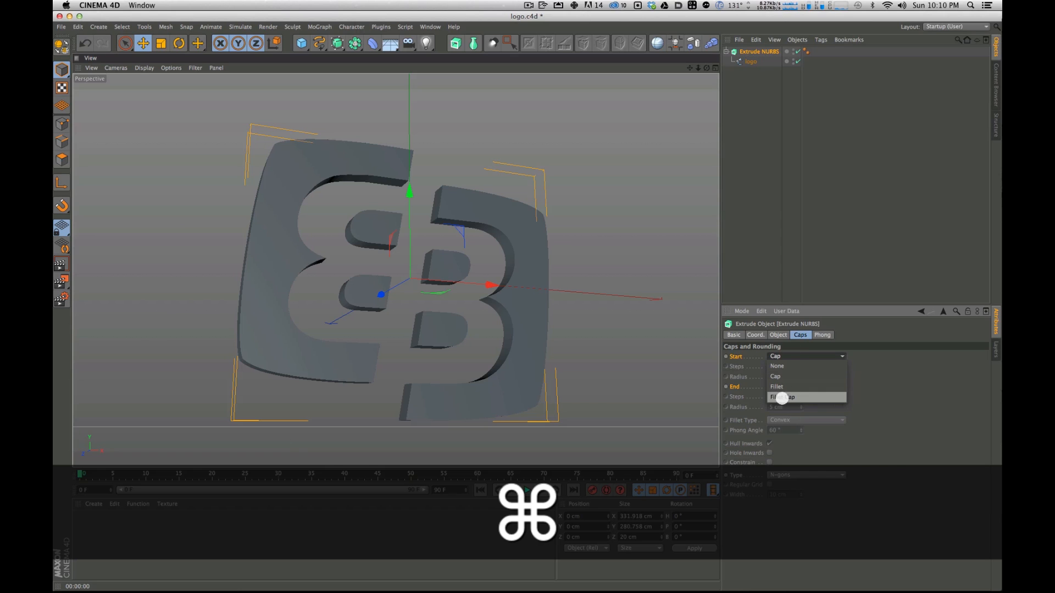
super+click(783, 397)
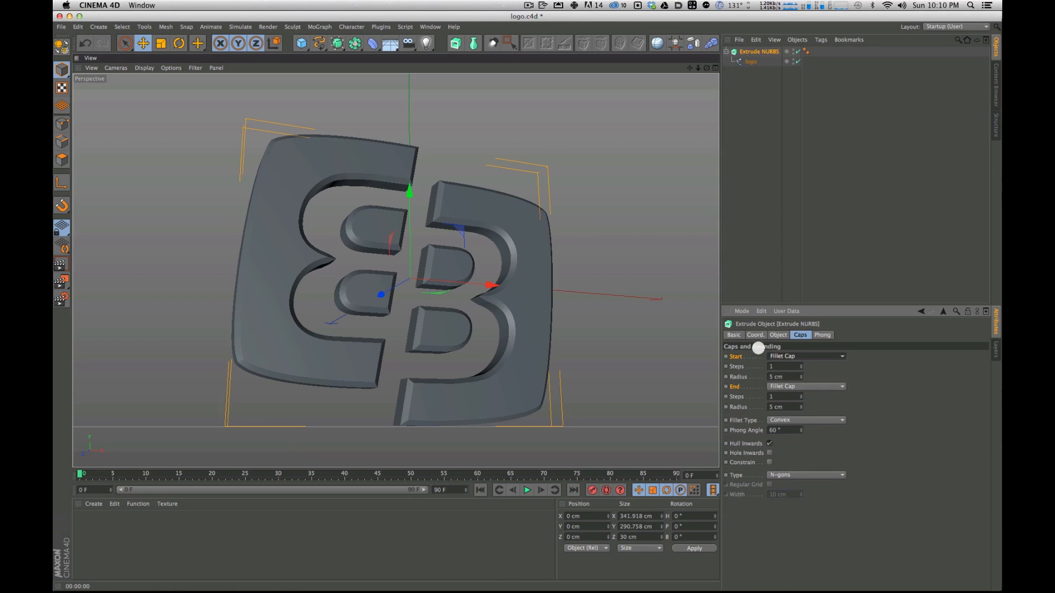
Step: Set the fillet steps of both the start and end caps to 3
alt+drag(365, 134, 516, 220)
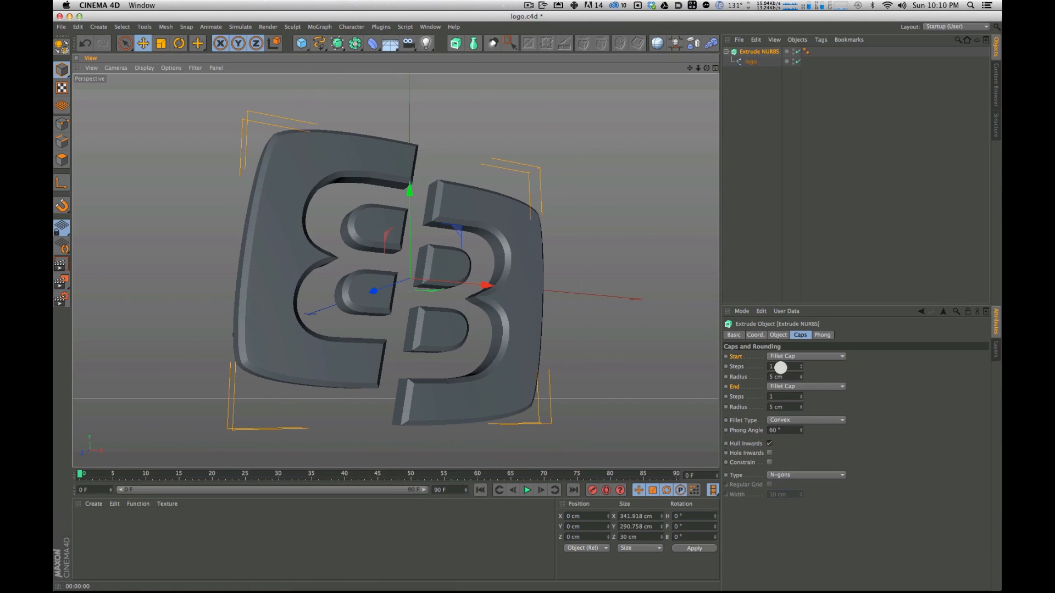
click(781, 367)
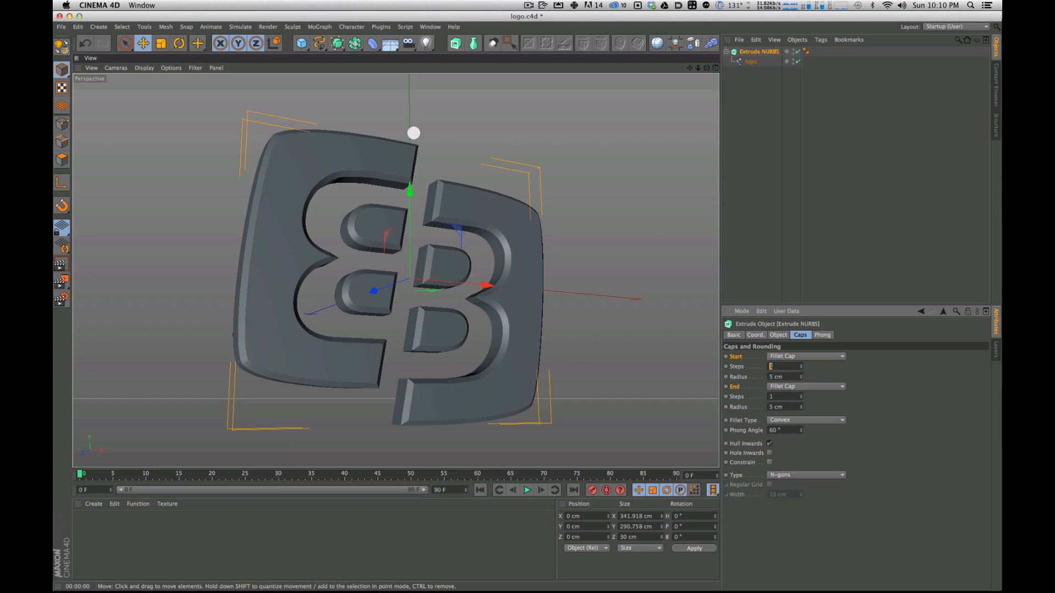
text(3)
key(Tab)
key(Tab)
text(3)
key(Tab)
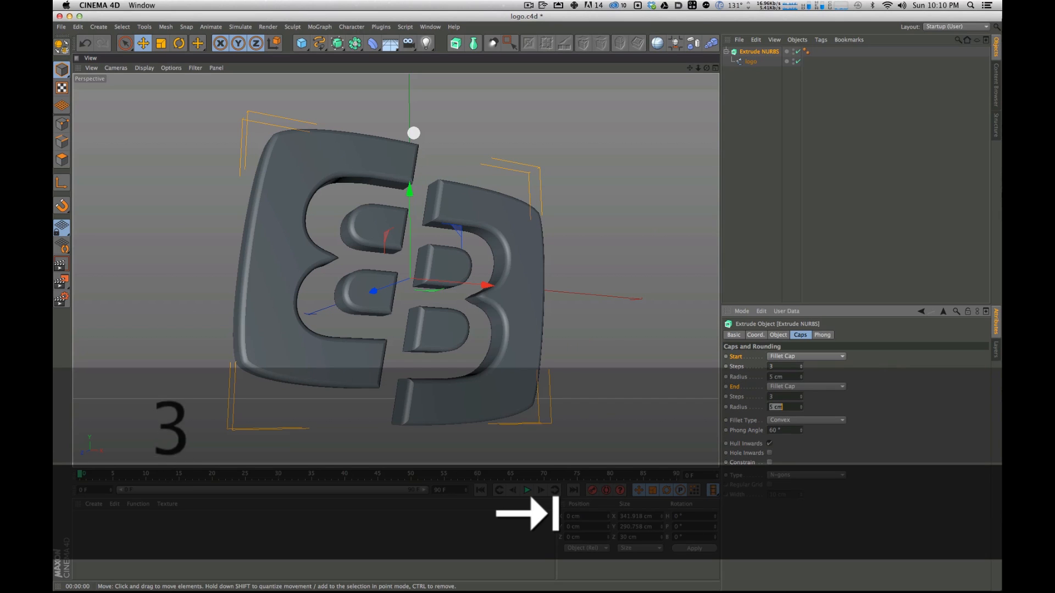
Step: Set the fillet radius of both the start and end caps to 2 cm
drag(782, 377, 595, 333)
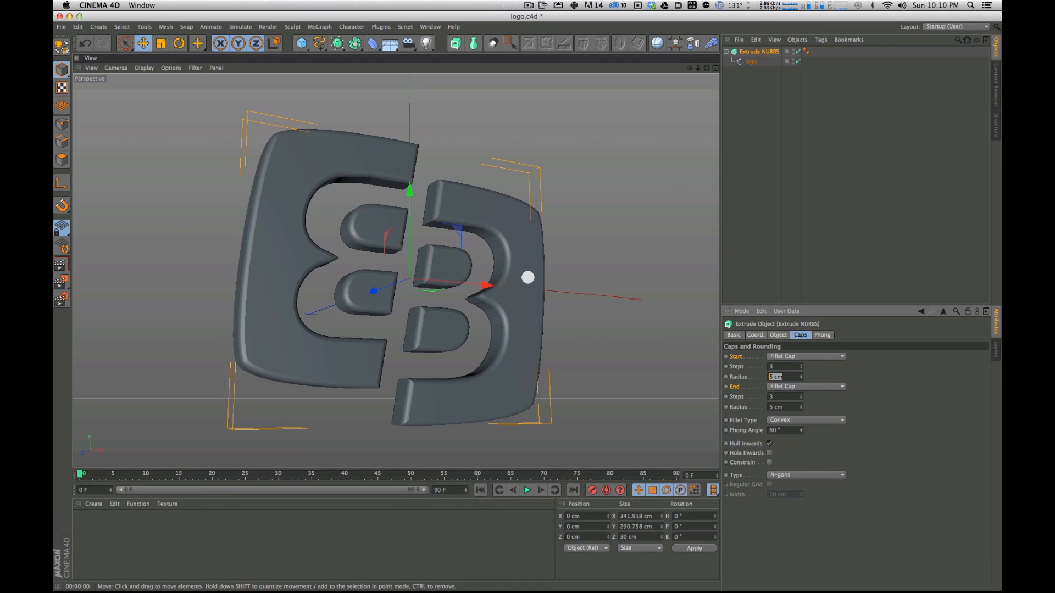
text(2)
key(Tab)
key(Tab)
text(2)
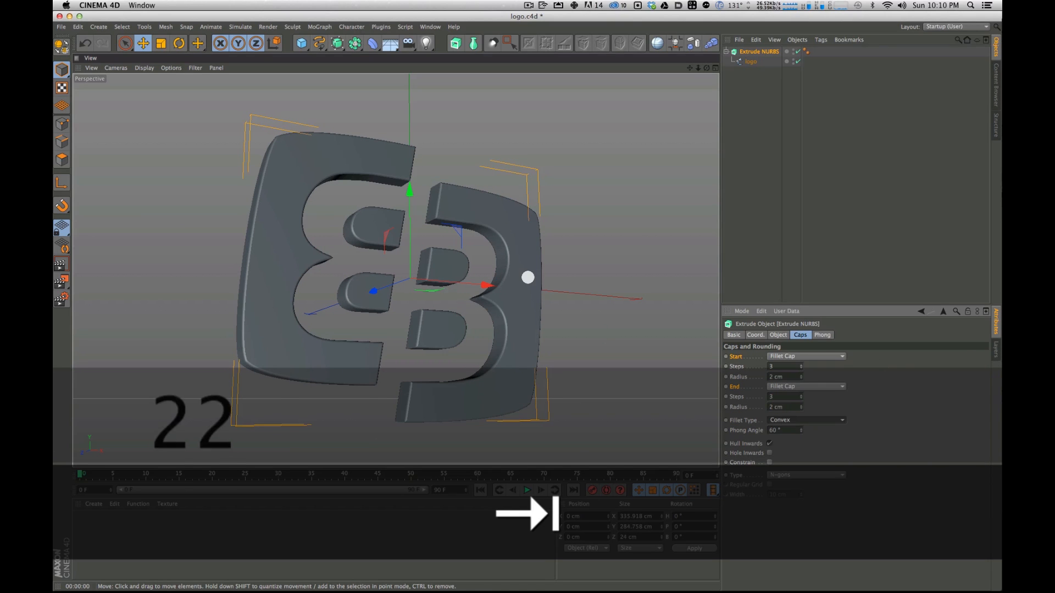
Step: Render the filleted logo from several angles to examine how its rounded edges catch the light
key(super+r)
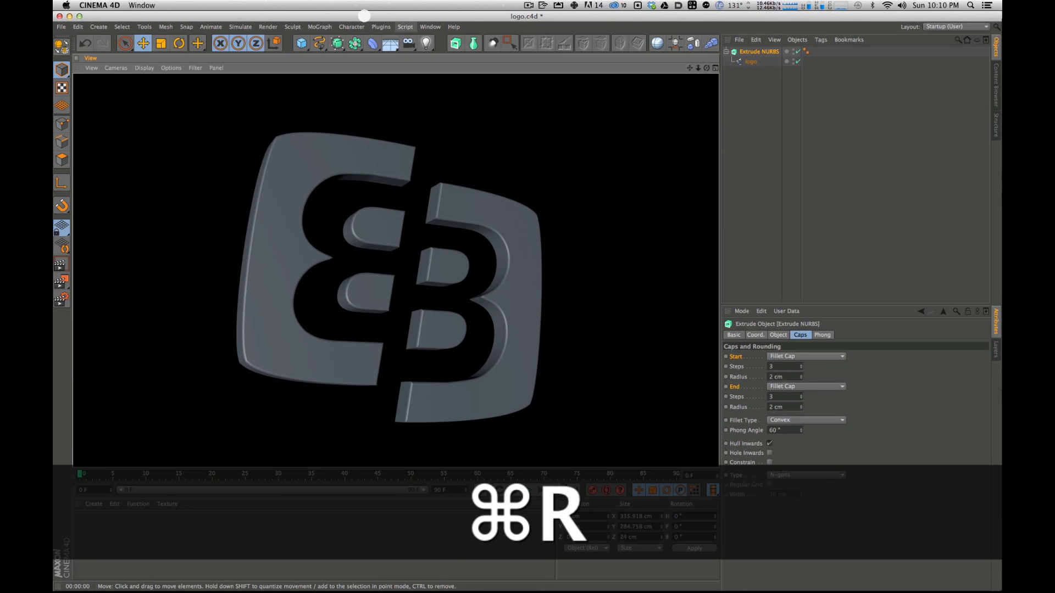
alt+drag(408, 275, 300, 251)
key(super+r)
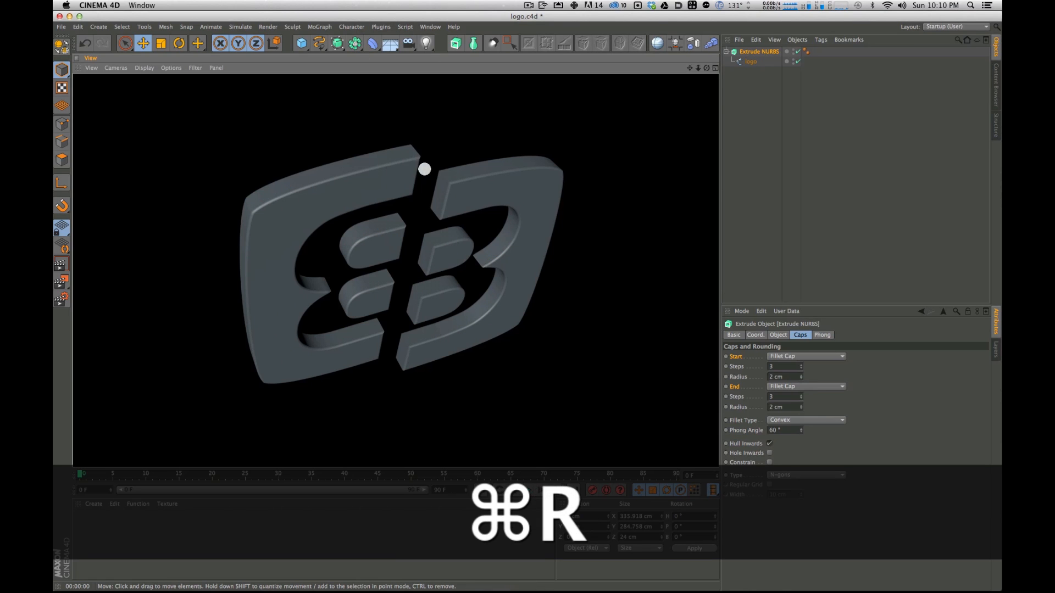
alt+drag(344, 263, 372, 249)
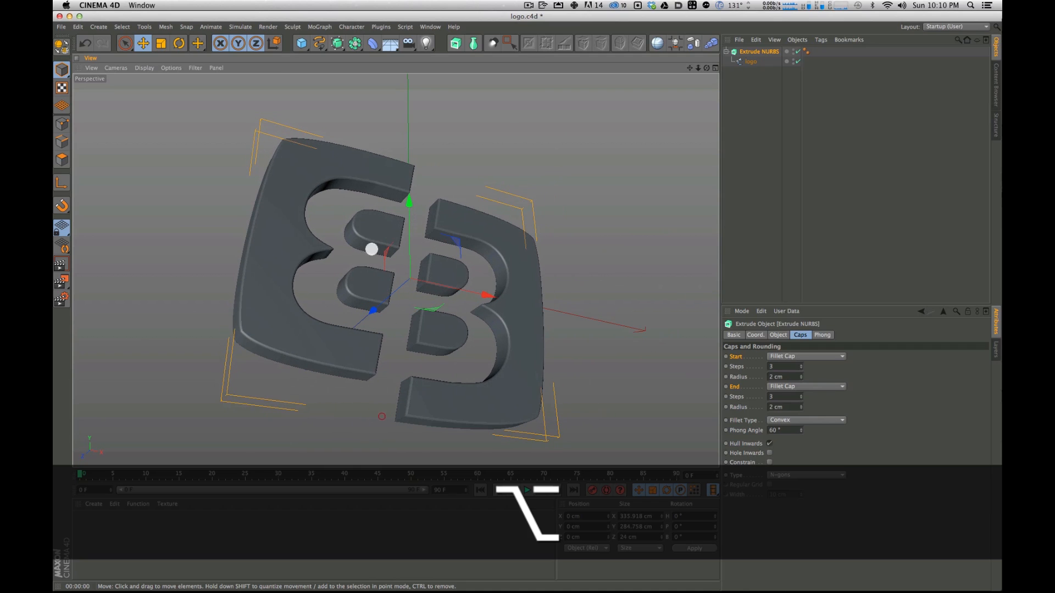
key(1)
drag(400, 294, 395, 268)
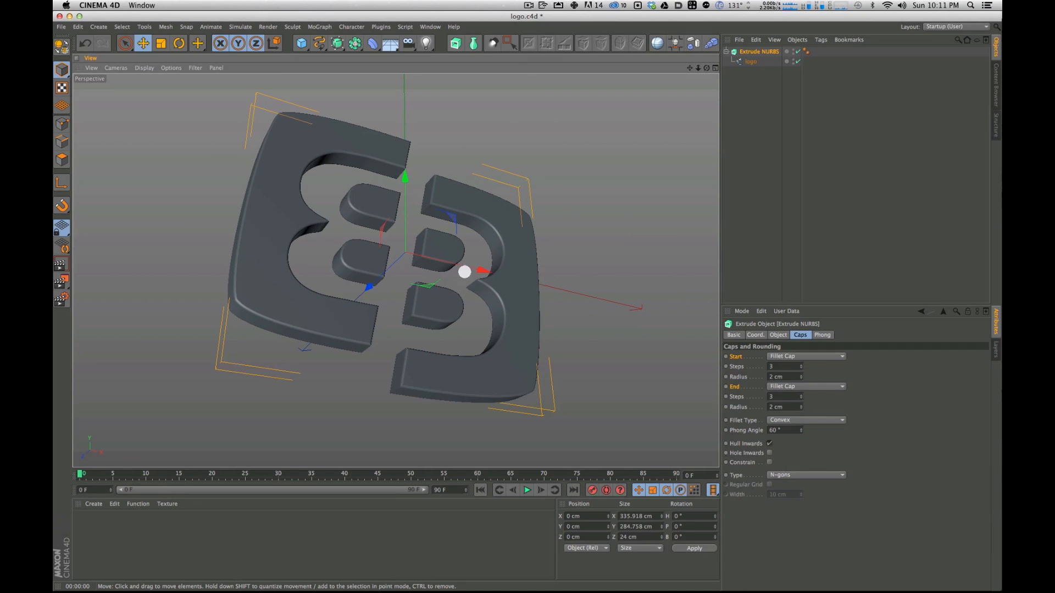
key(super+r)
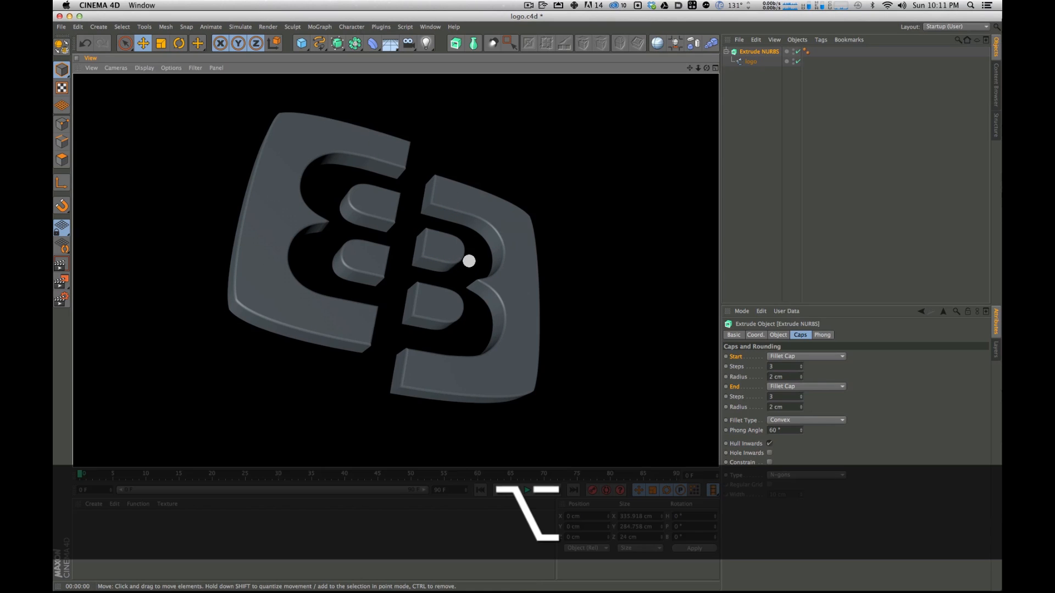
alt+drag(469, 262, 478, 205)
key(super+r)
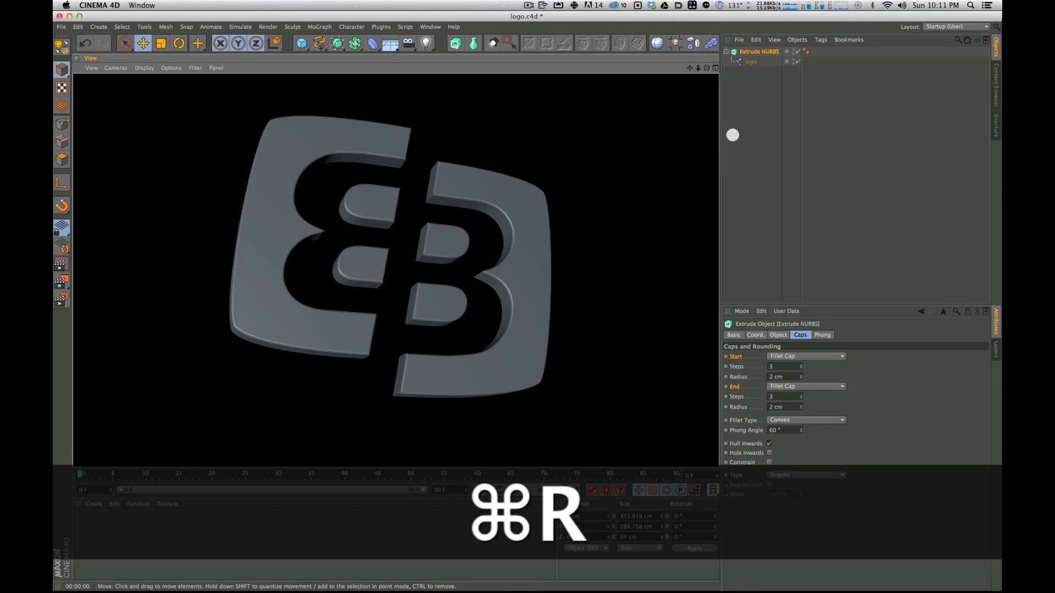
Step: Add a plane object to the scene and set its orientation to -Z so it stands parallel to the logo
click(835, 170)
scroll(485, 209, down, 5)
key(1)
drag(450, 335, 427, 228)
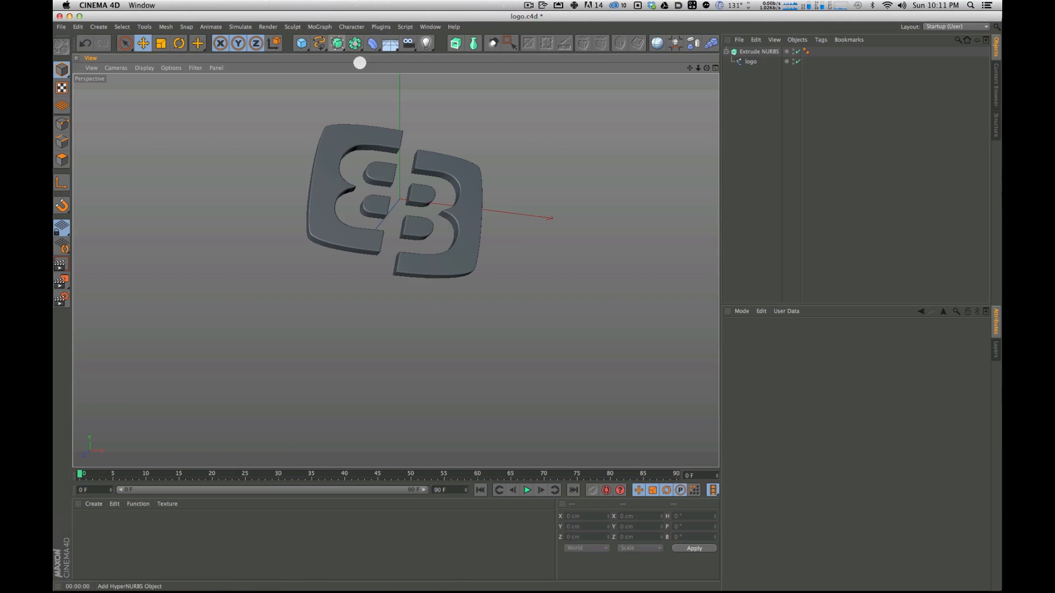
click(298, 46)
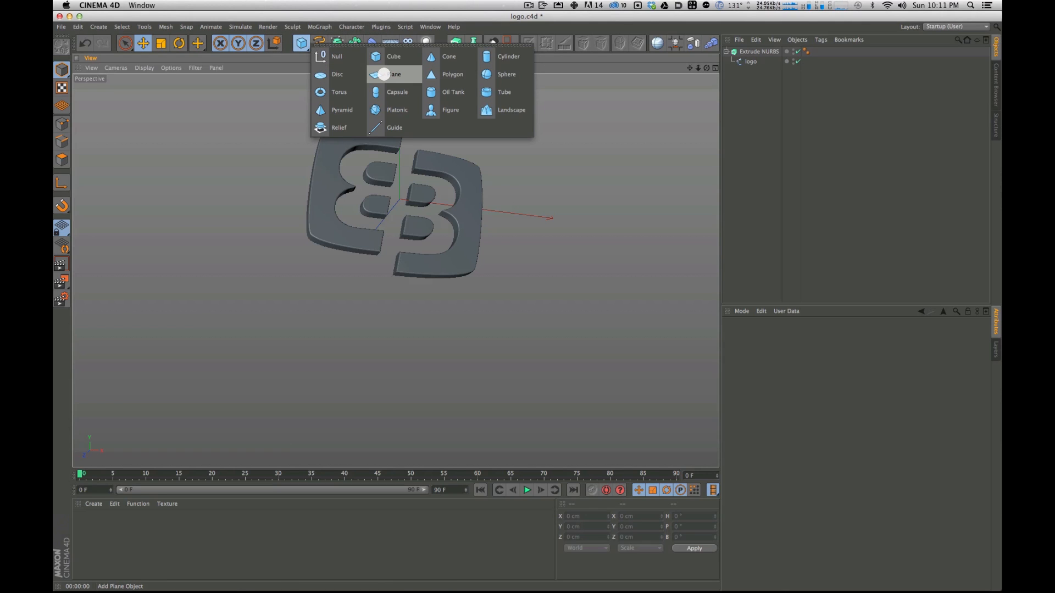
click(384, 74)
alt+drag(417, 179, 416, 214)
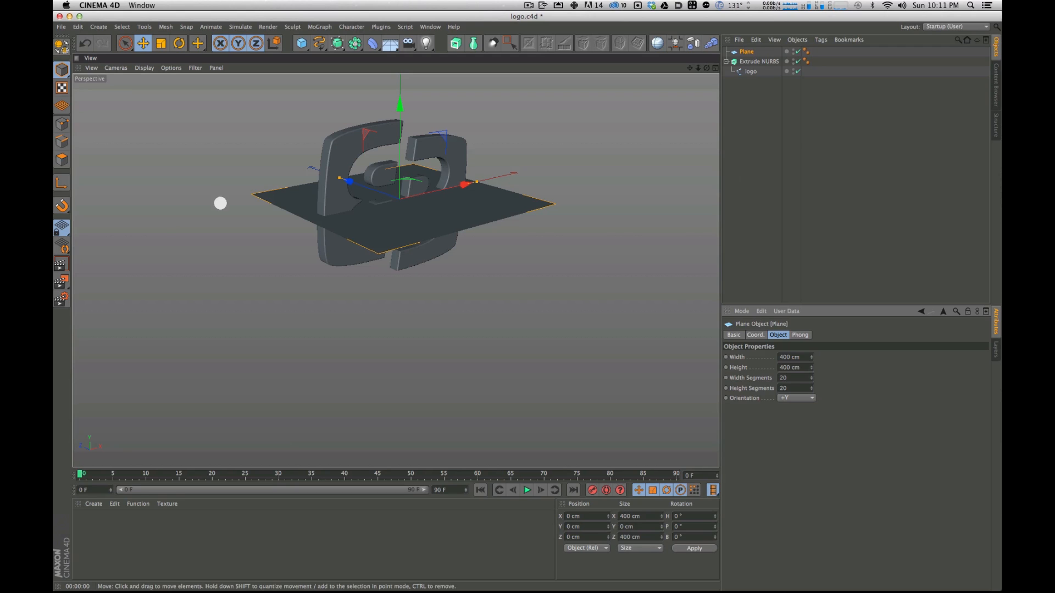
click(799, 400)
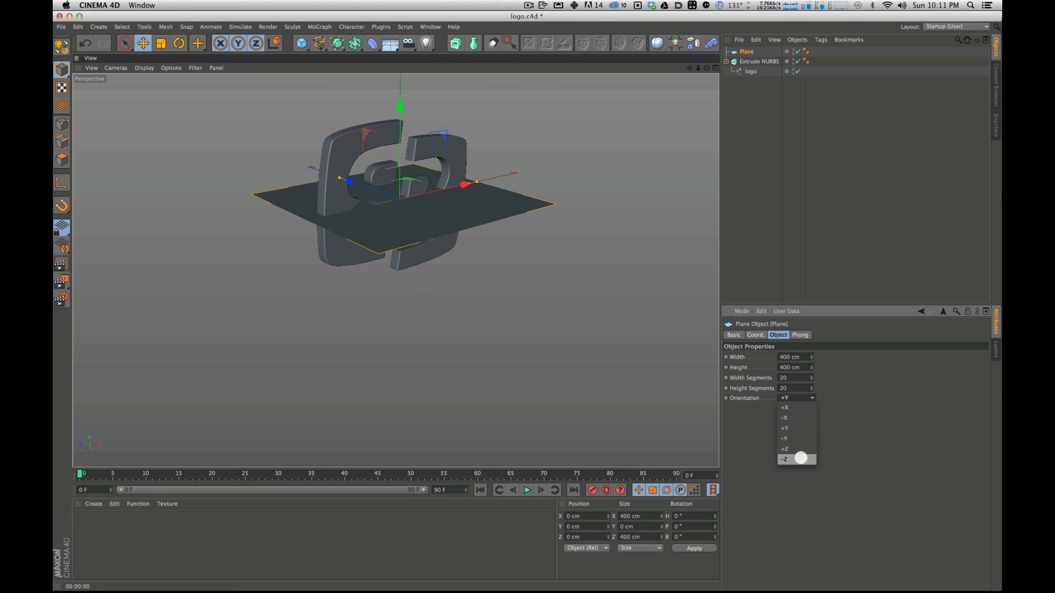
click(801, 458)
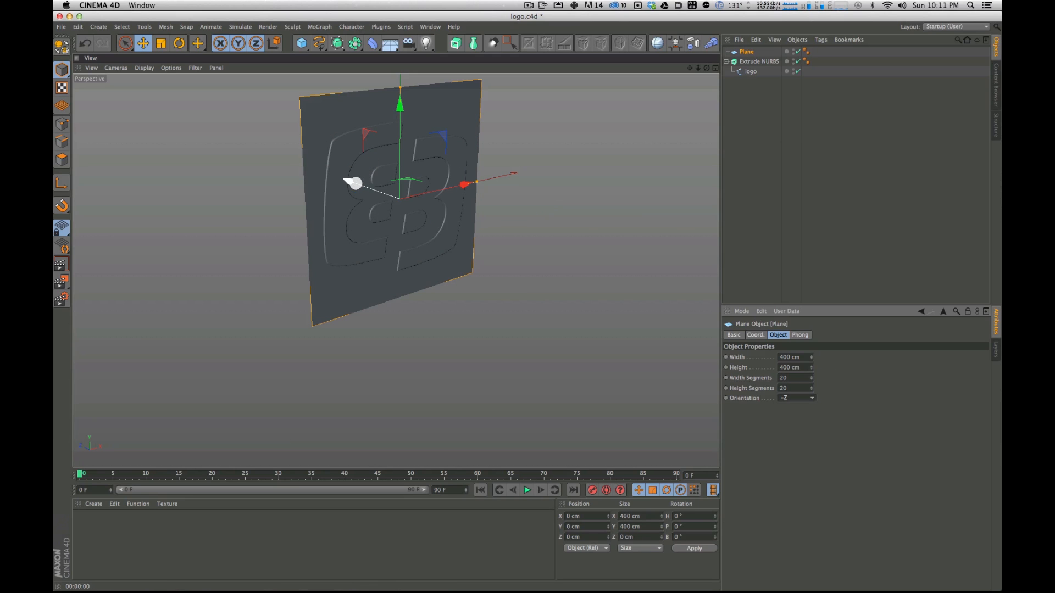
alt+drag(396, 231, 370, 174)
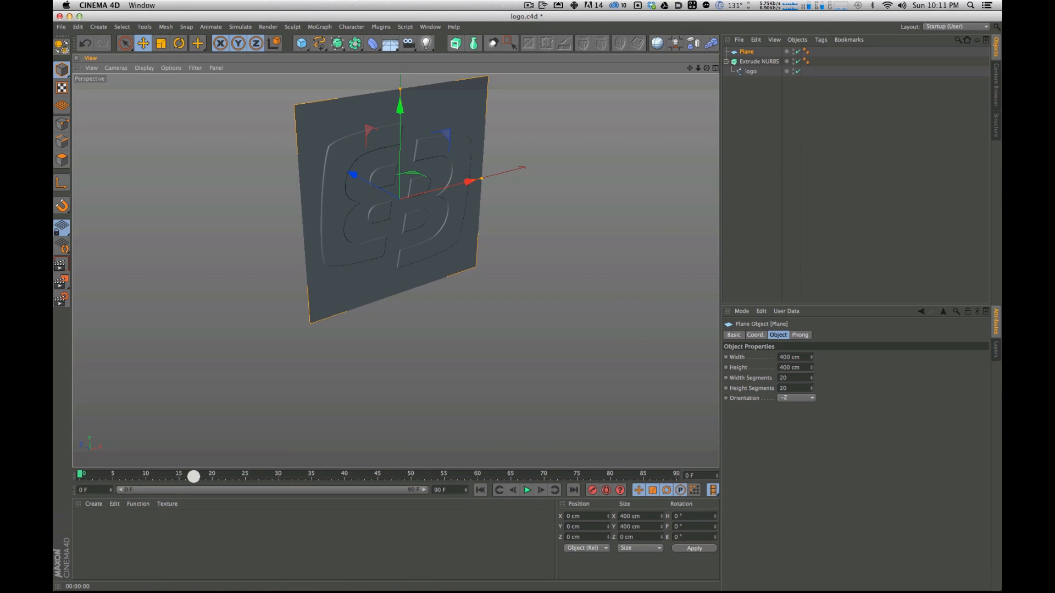
Step: Switch to Finder and preview the Desktop image "Screen Shot 2013-07-28 at 10.05.48 PM" to examine the logo's colours
key(super+Tab)
key(super+Tab)
key(super+Tab)
key(shift+super+Tab)
key(shift+super+Tab)
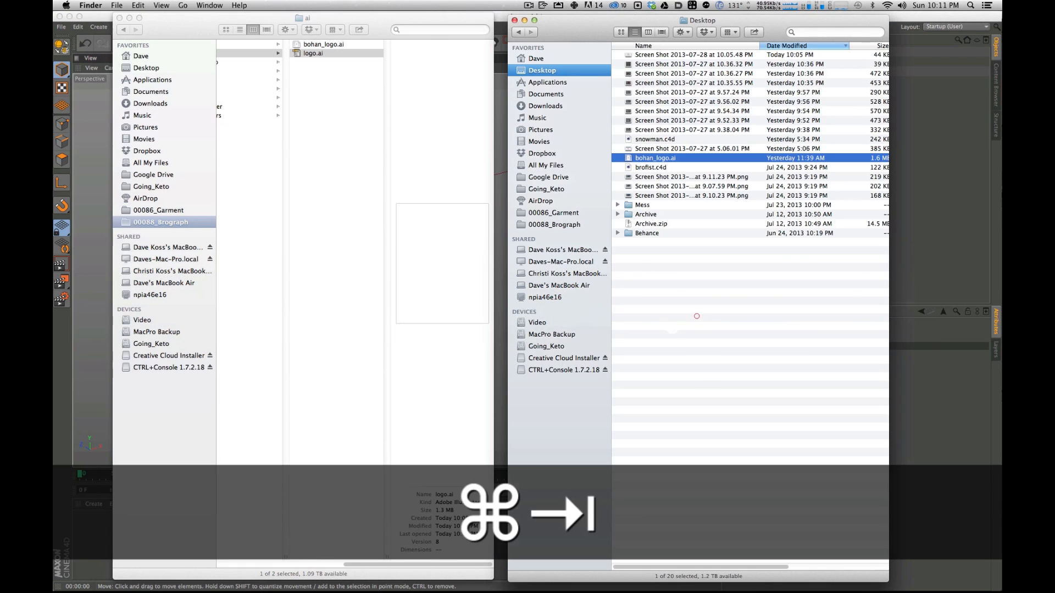
click(690, 54)
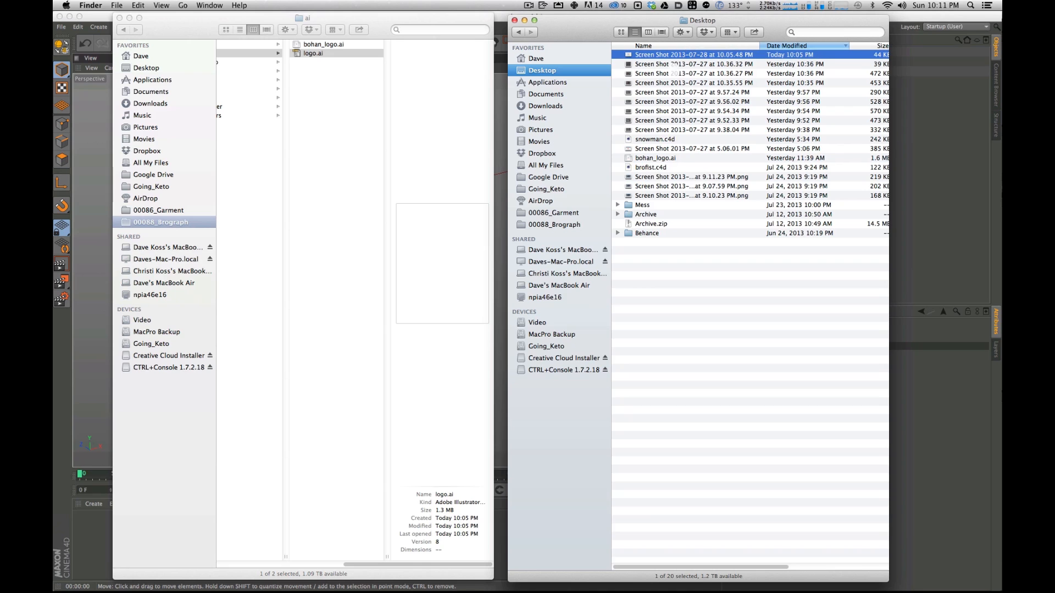
key(space)
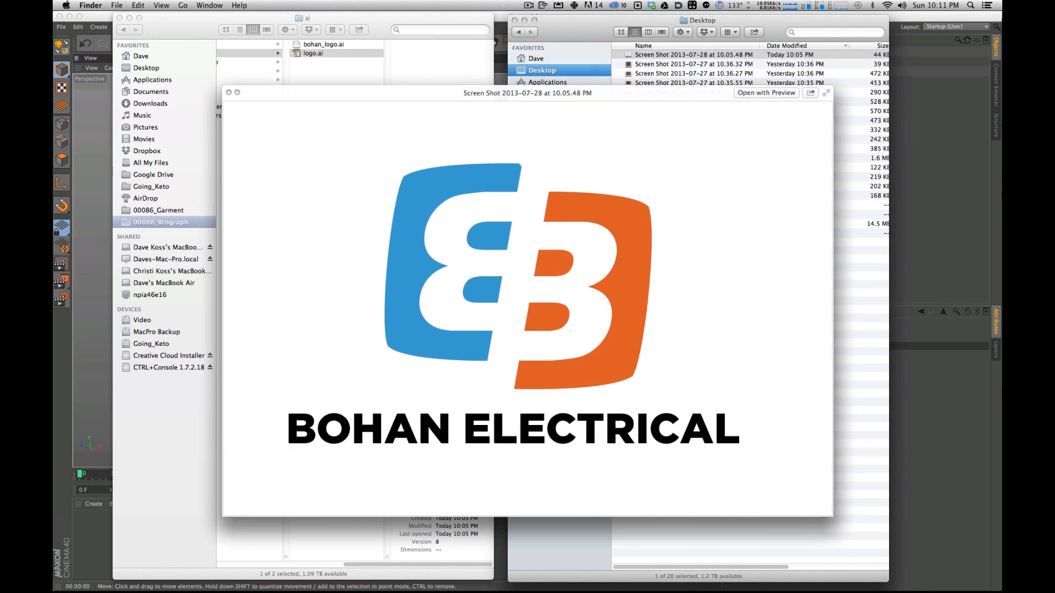
key(space)
Step: Create a Cinema 4D material from the 10.05.48 PM screenshot, copying the image to the project location, and apply it to the plane
drag(187, 32, 53, 47)
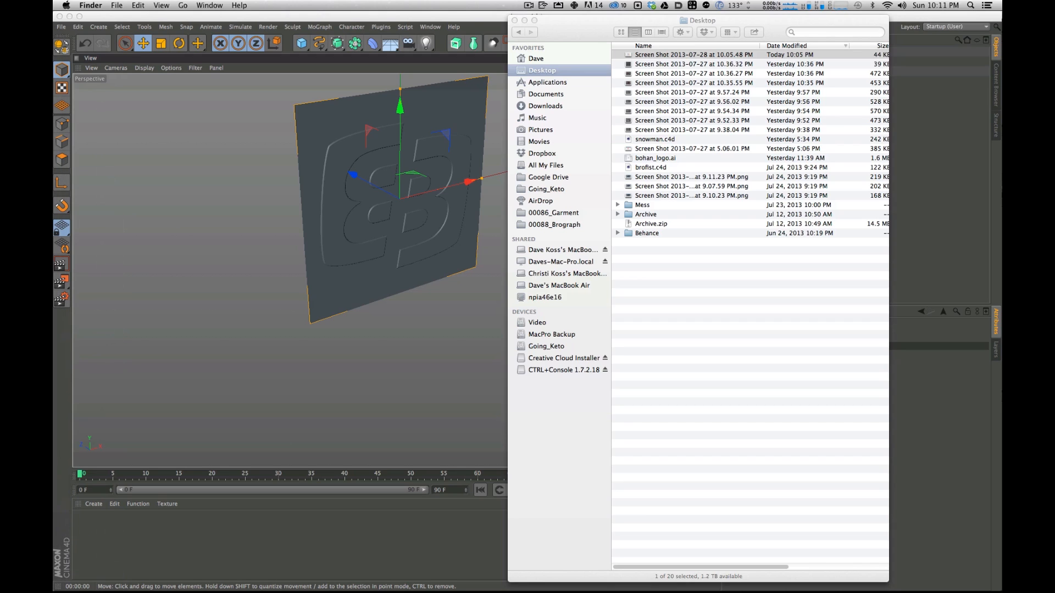
drag(654, 54, 207, 556)
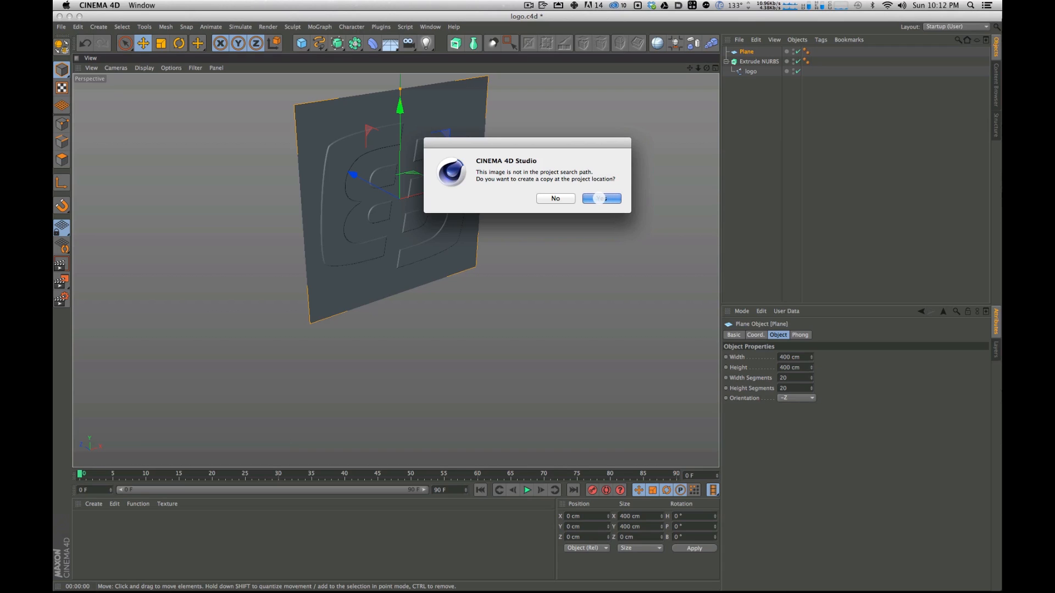
click(600, 198)
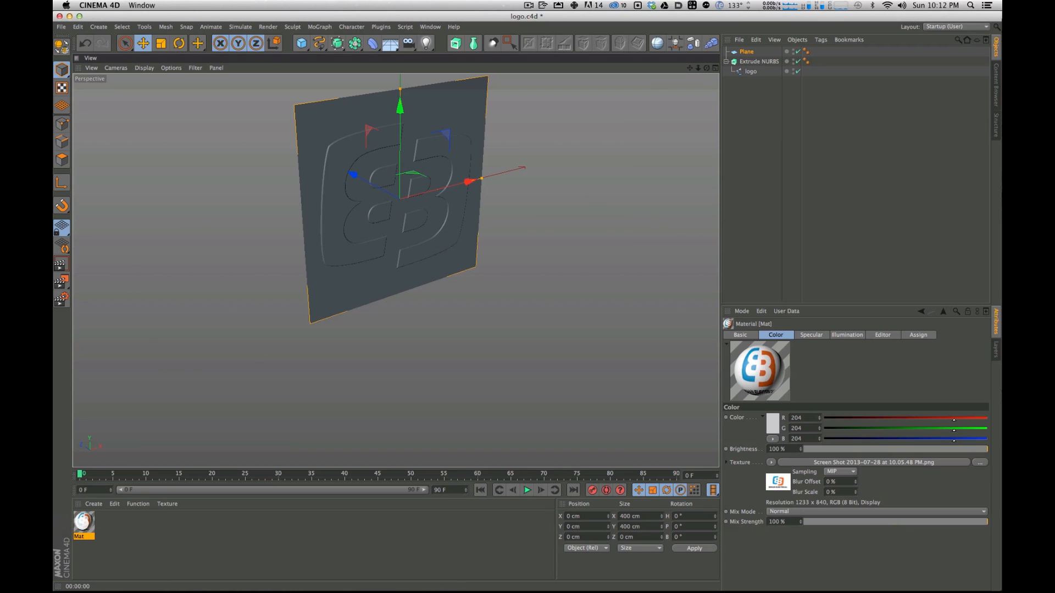
drag(83, 516, 642, 217)
drag(742, 53, 742, 52)
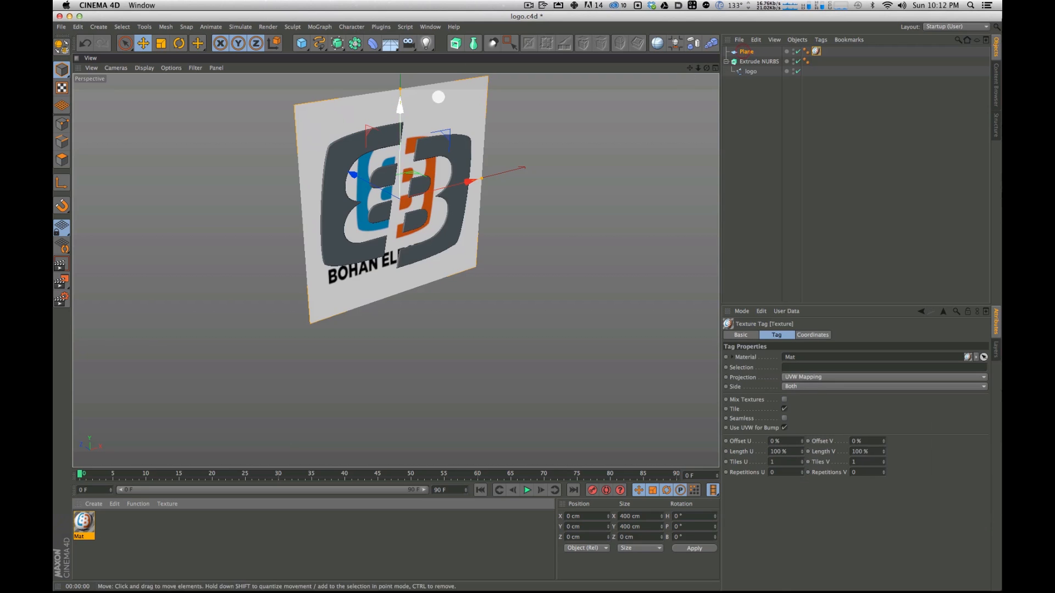
Step: Try moving the textured plane along its Z axis, and undo the move
drag(360, 176, 468, 351)
key(super+z)
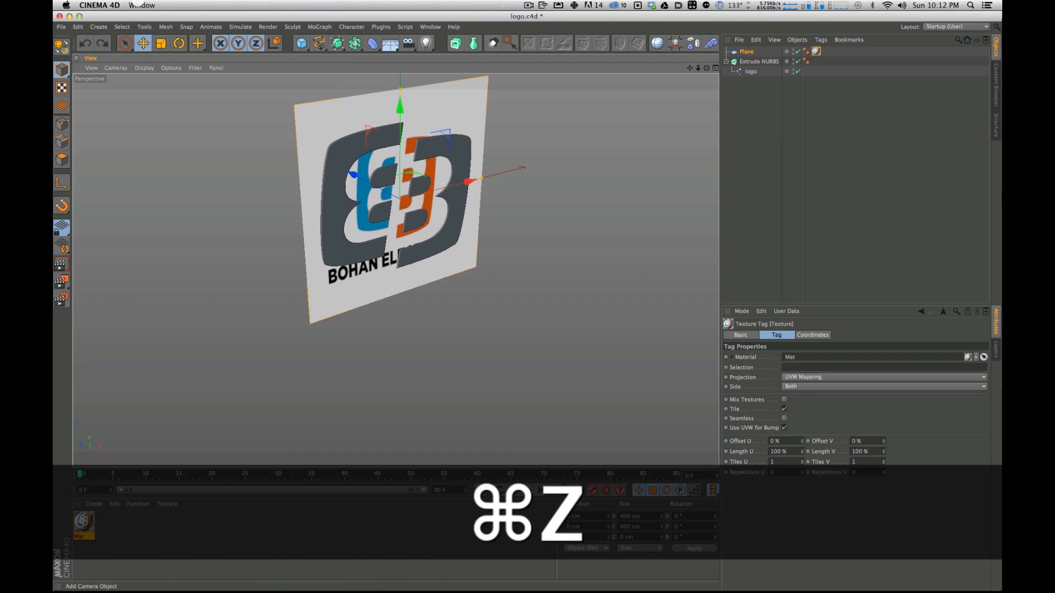
Step: Match the plane to the logo image's resolution by setting its width to 1233 cm and height to 840 cm
click(95, 526)
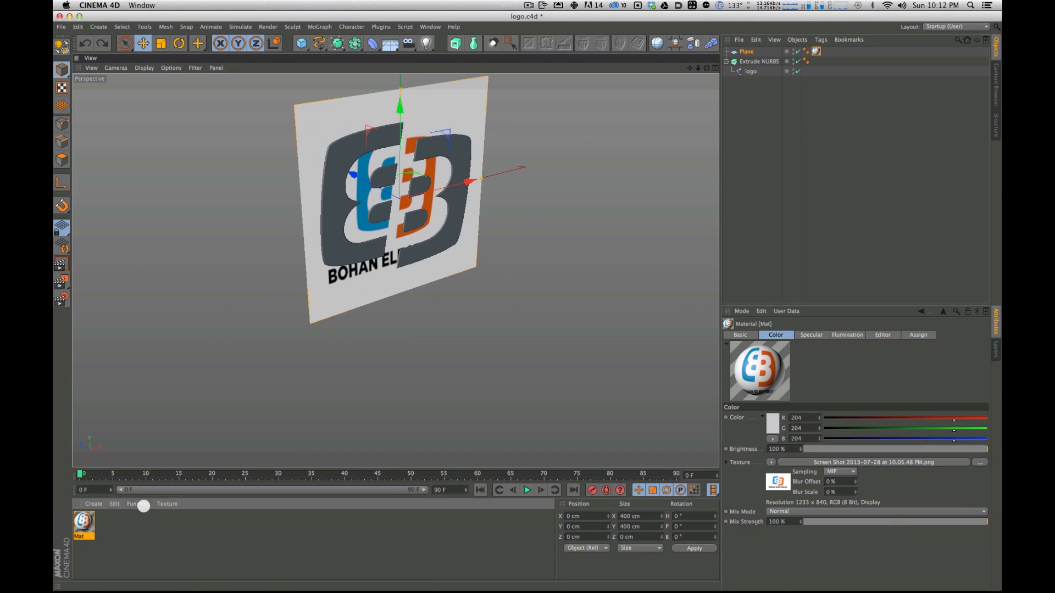
click(129, 530)
click(84, 523)
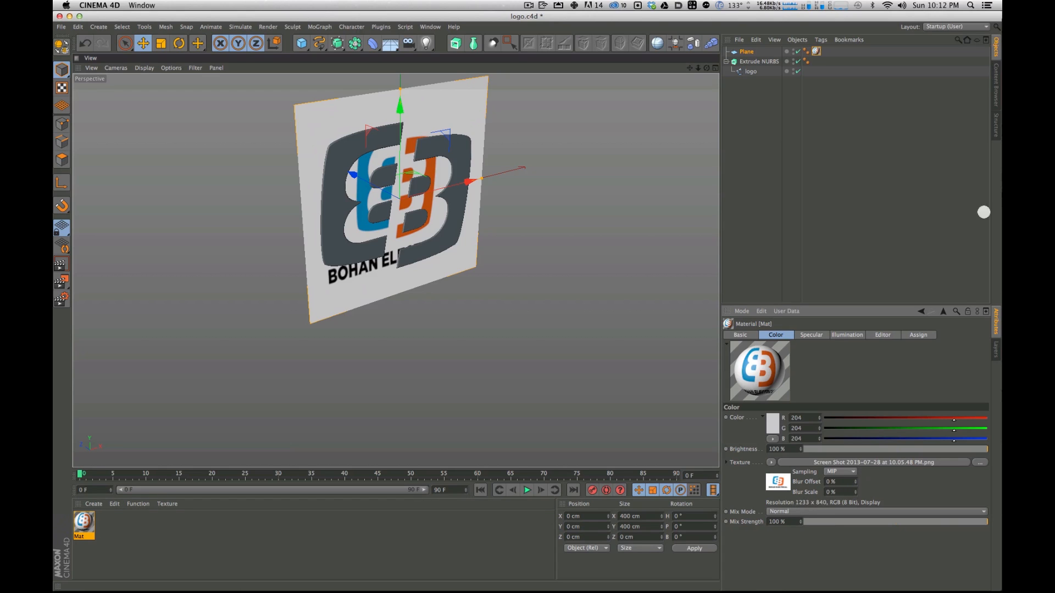
click(746, 52)
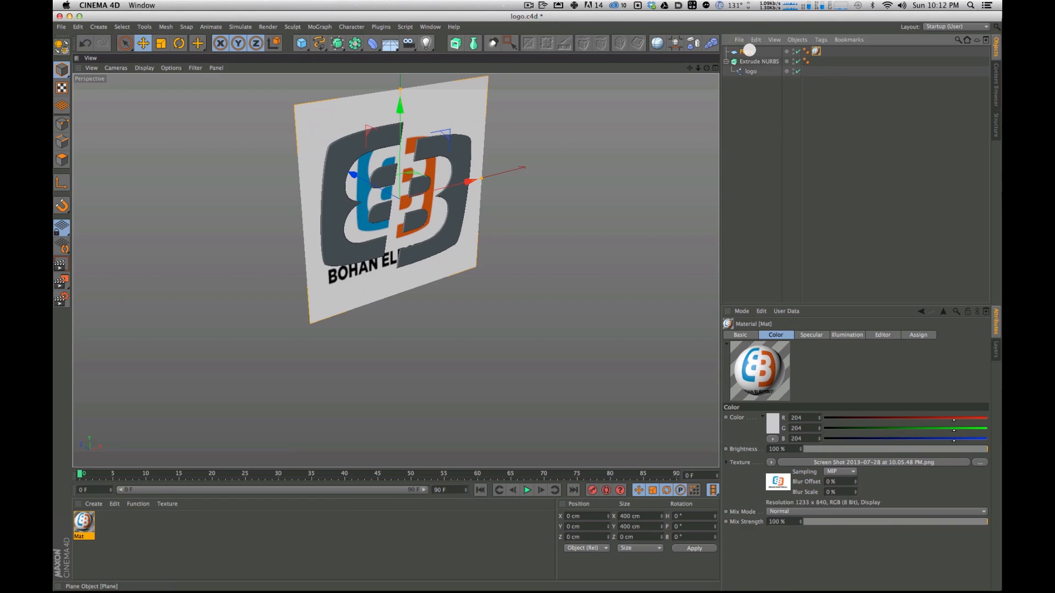
click(805, 358)
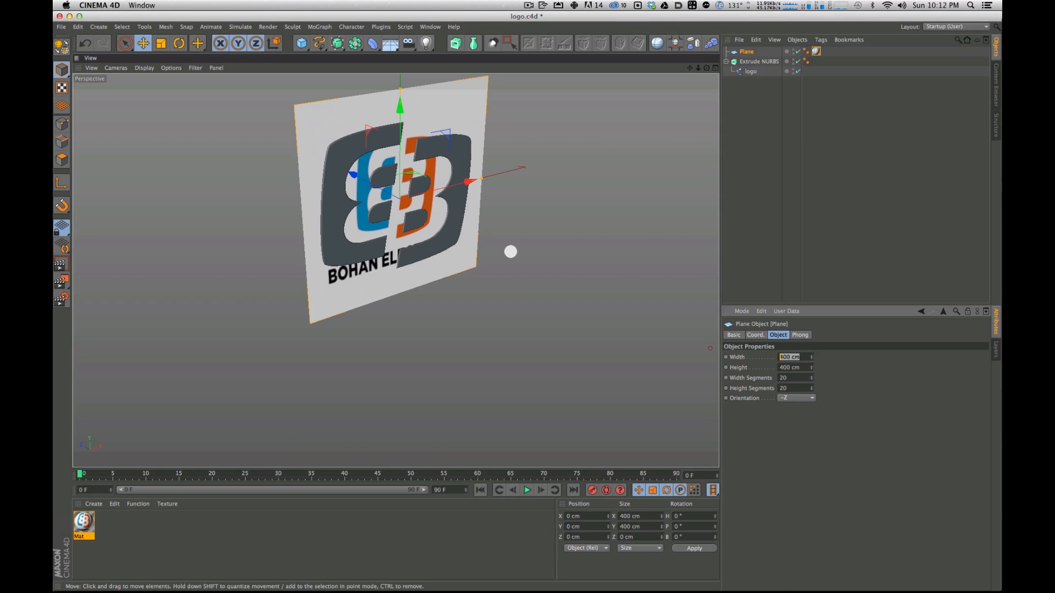
text(1233)
key(Tab)
text(840)
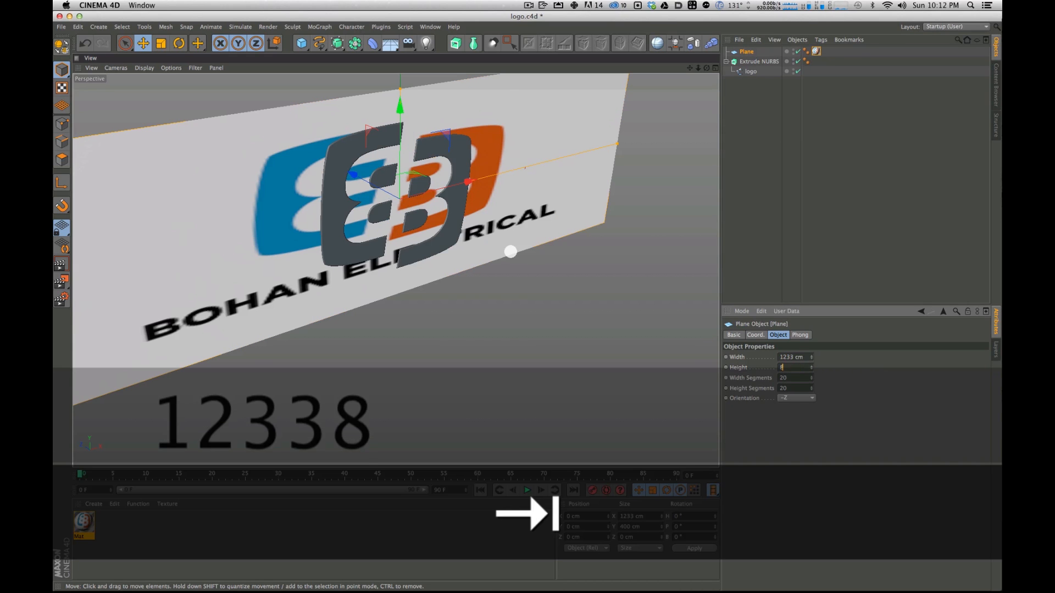
key(Tab)
Step: Scale the plane down uniformly to about 831 × 566 cm to bring its image closer to the extruded logo's size
click(758, 61)
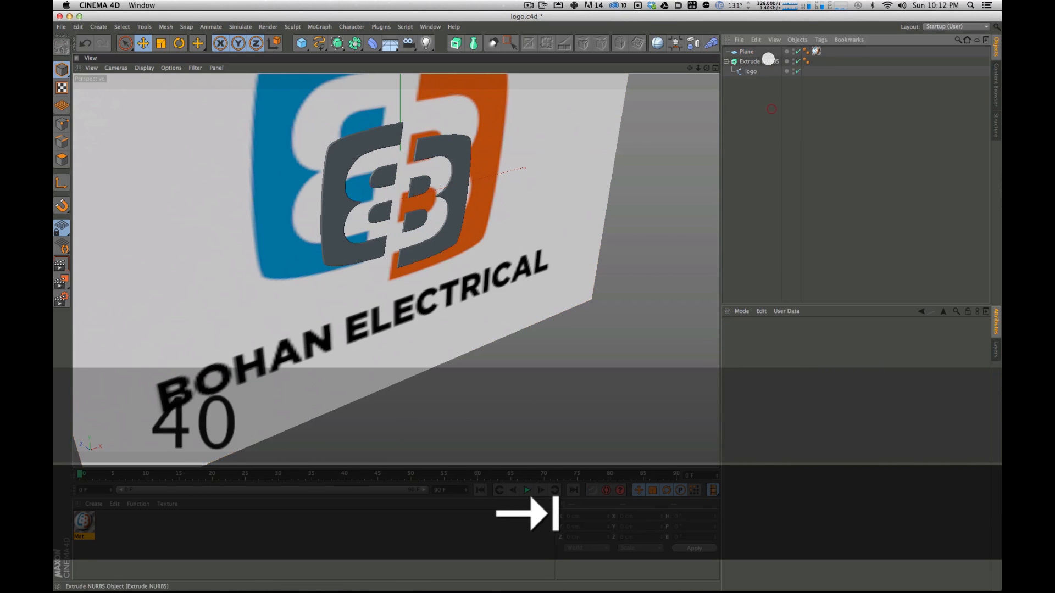
click(83, 523)
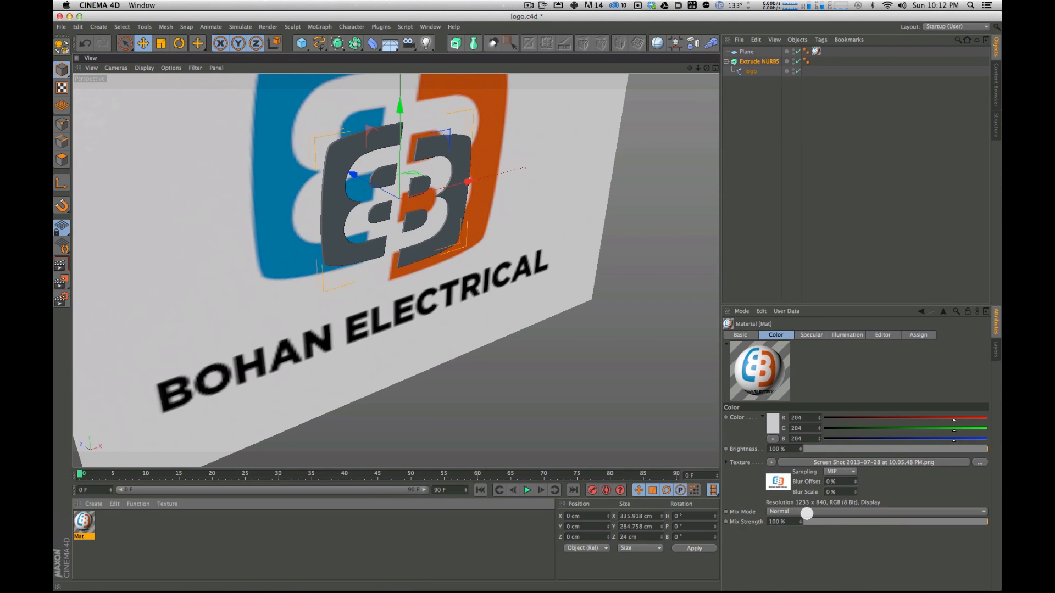
click(811, 52)
key(t)
drag(412, 200, 356, 191)
alt+drag(467, 175, 457, 153)
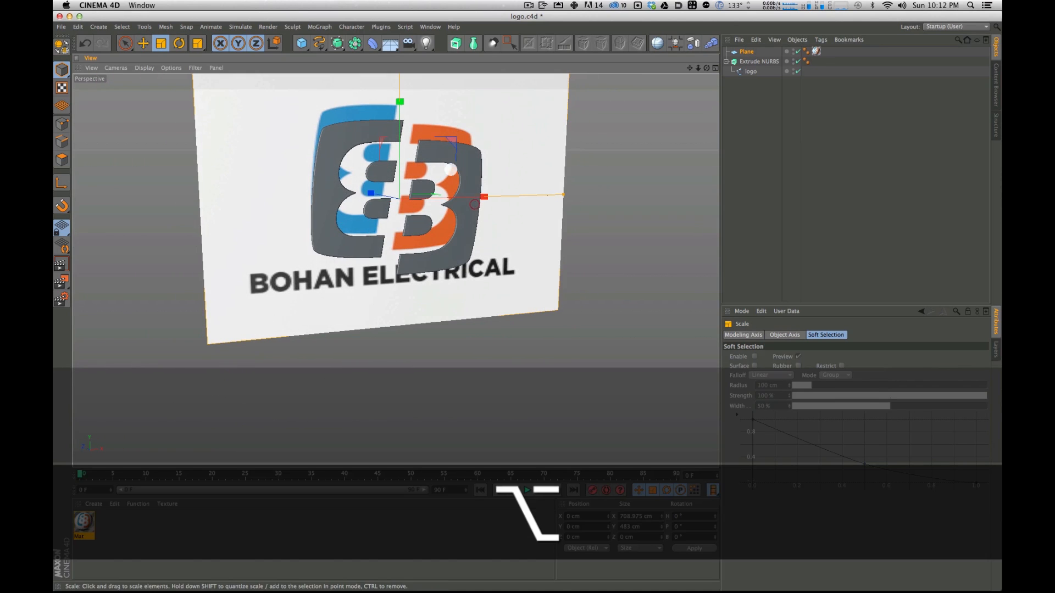
key(r)
key(e)
key(r)
key(t)
drag(454, 174, 446, 175)
mouse_move(566, 194)
alt+mouse_down()
mouse_move(523, 156)
mouse_move(577, 185)
alt+mouse_up()
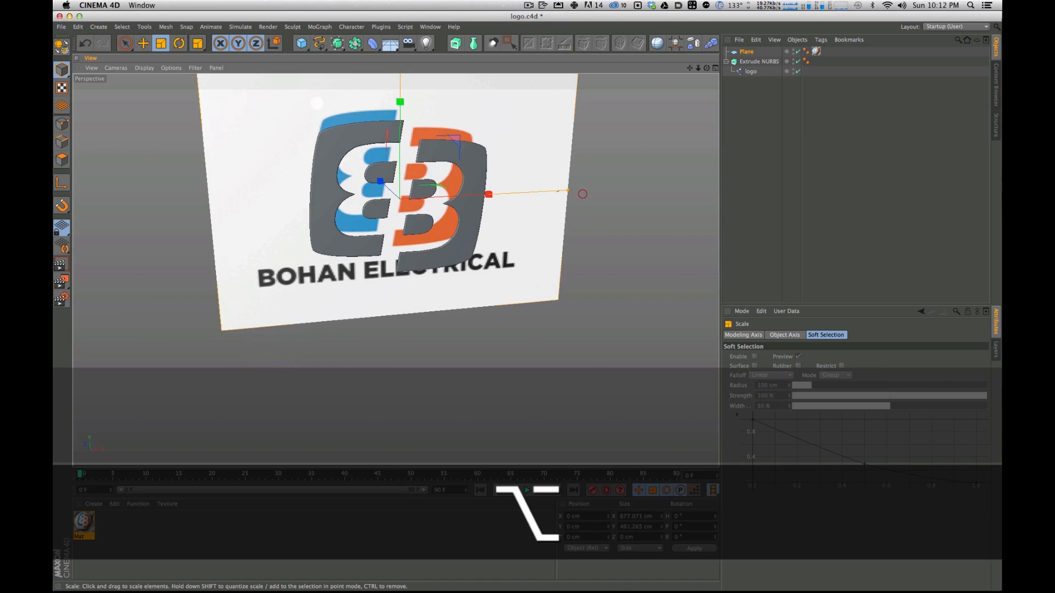
key(r)
key(t)
drag(478, 143, 513, 119)
Step: Move the plane along its Z axis to about -129 cm, in front of the extruded logo
key(e)
drag(380, 181, 348, 145)
alt+drag(470, 221, 619, 261)
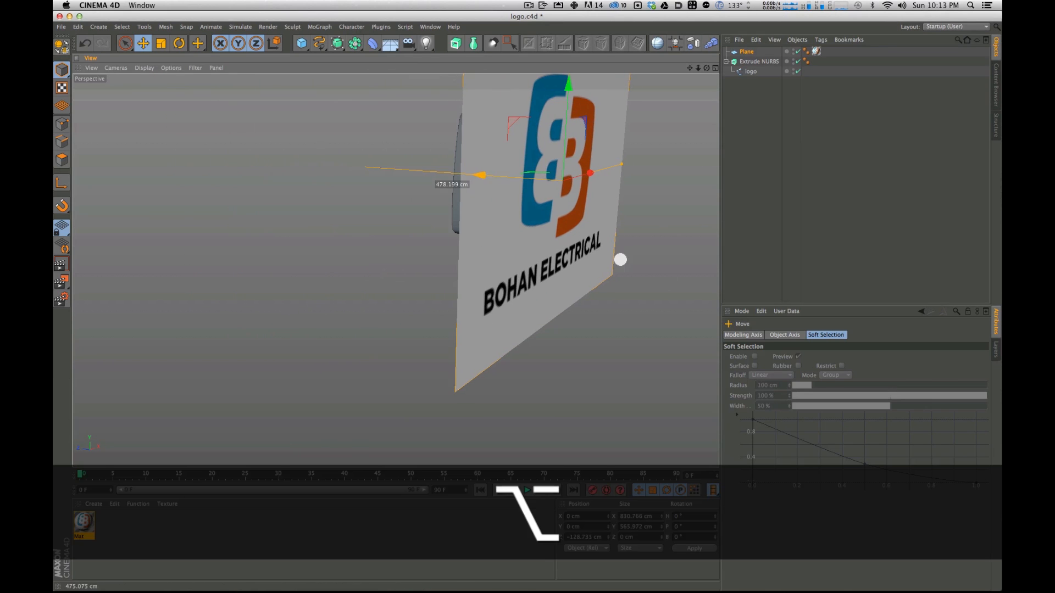
Step: Display the Front view with Quick Shading and move the plane behind the extruded logo, to about 263 cm on Z
middle_click(703, 115)
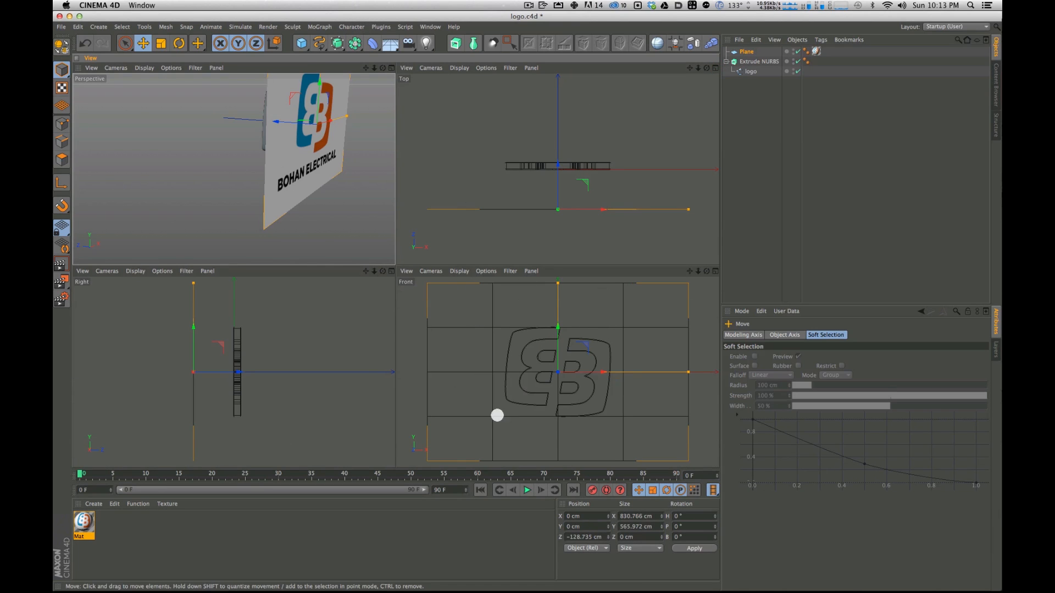
click(458, 271)
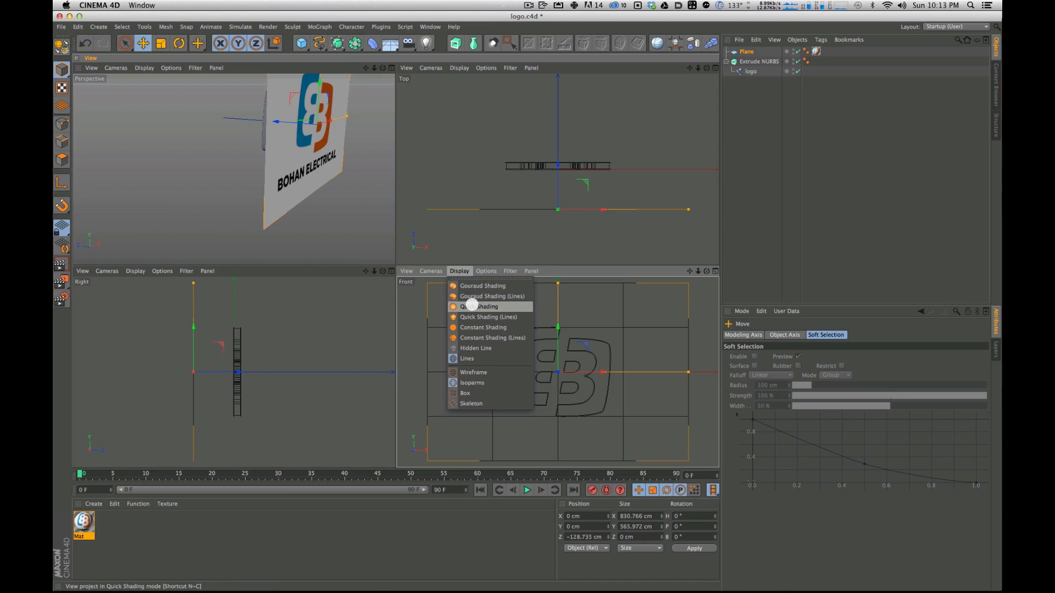
click(469, 306)
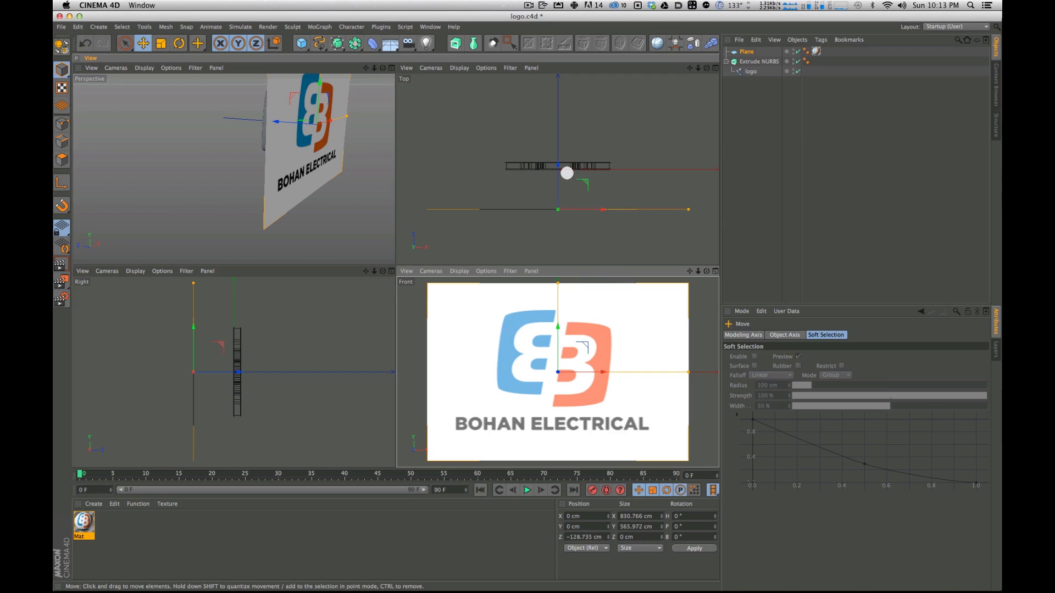
drag(558, 182, 540, 60)
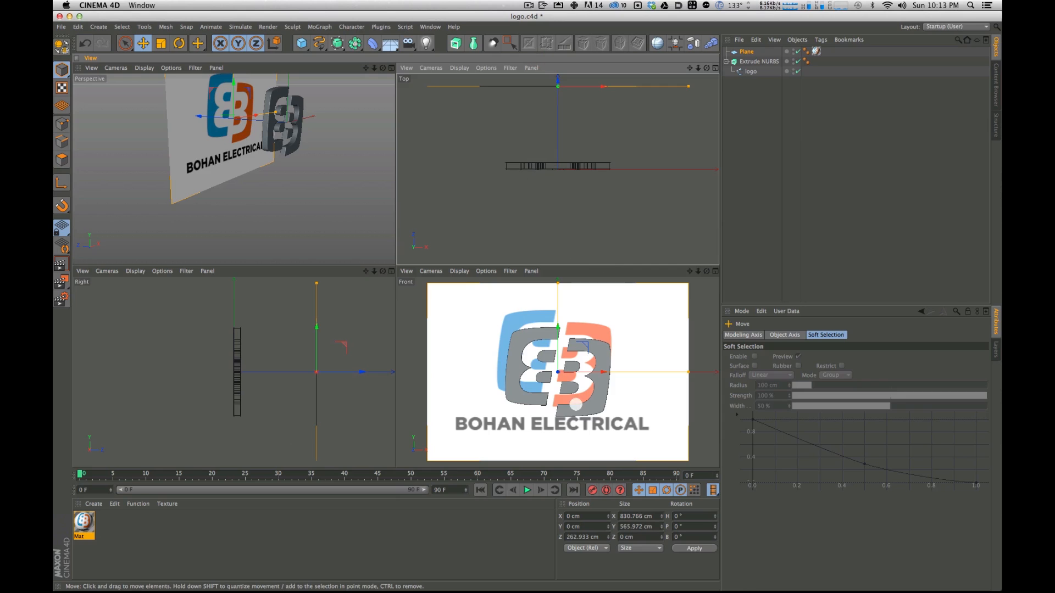
Step: Enlarge the Front view and turn off the Specular channel of the plane's logo material
click(715, 270)
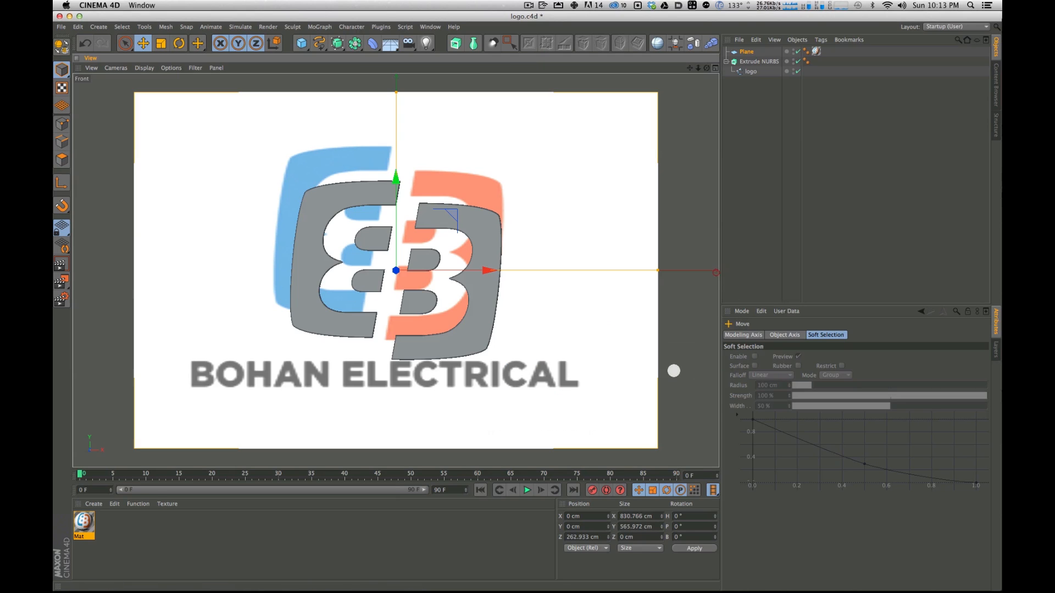
click(83, 523)
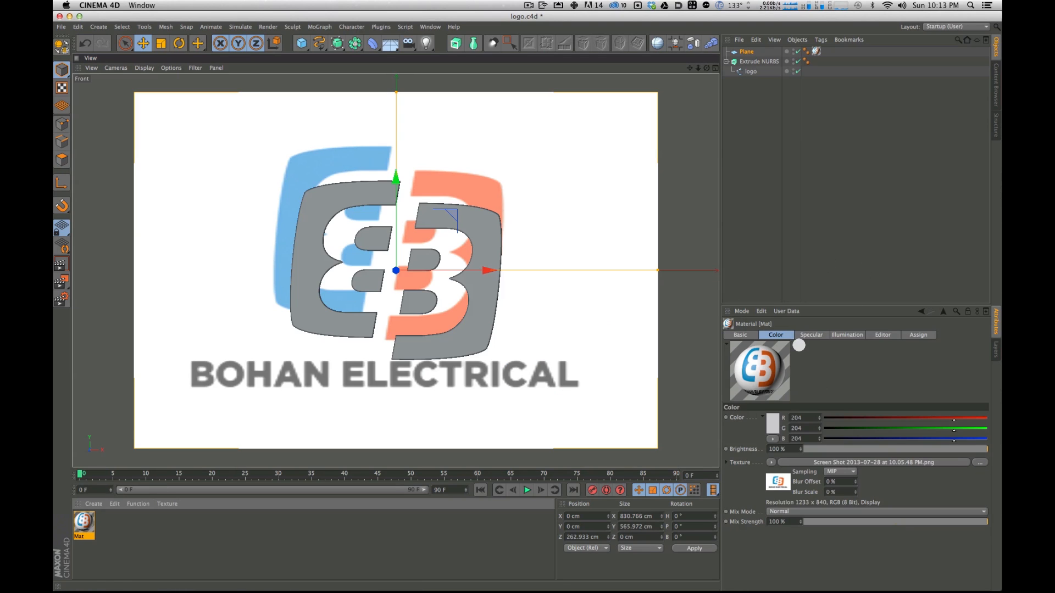
click(812, 335)
click(747, 333)
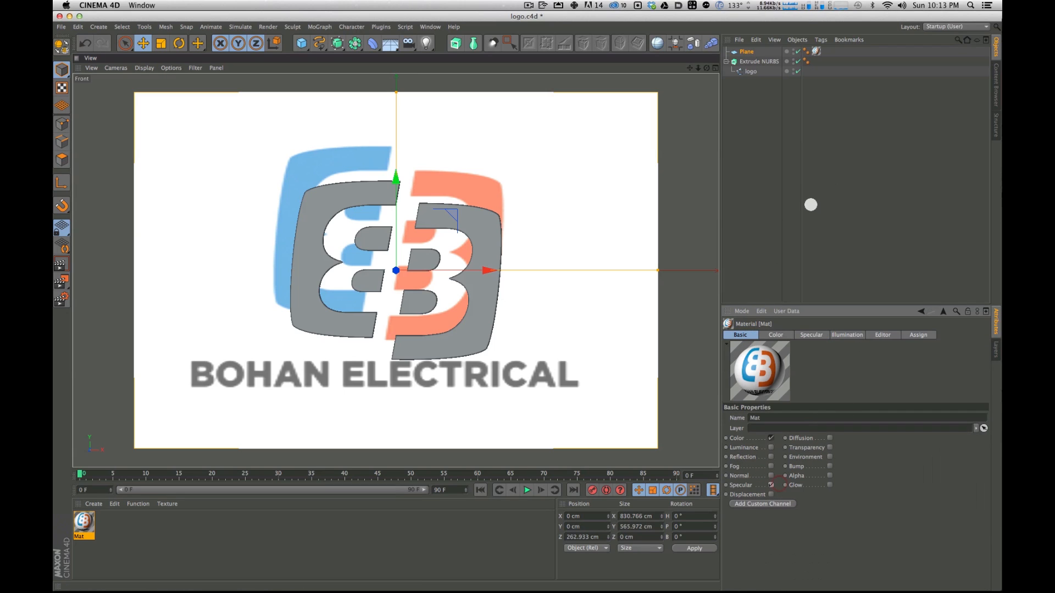
click(771, 485)
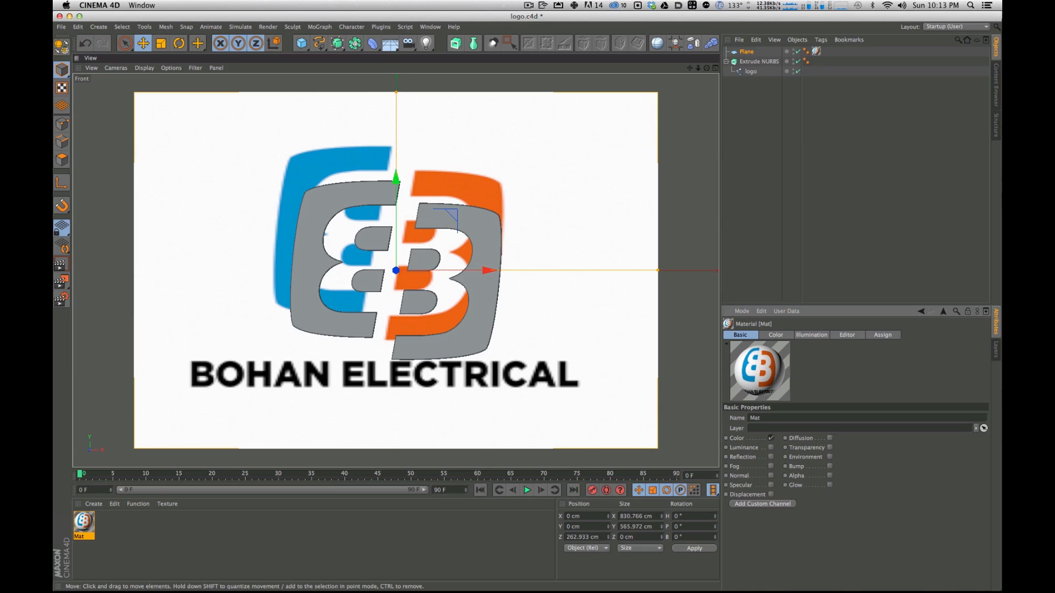
Step: Set the logo material's texture preview size to 1024x1024 (4 MB) for a sharper image in the viewport
click(889, 334)
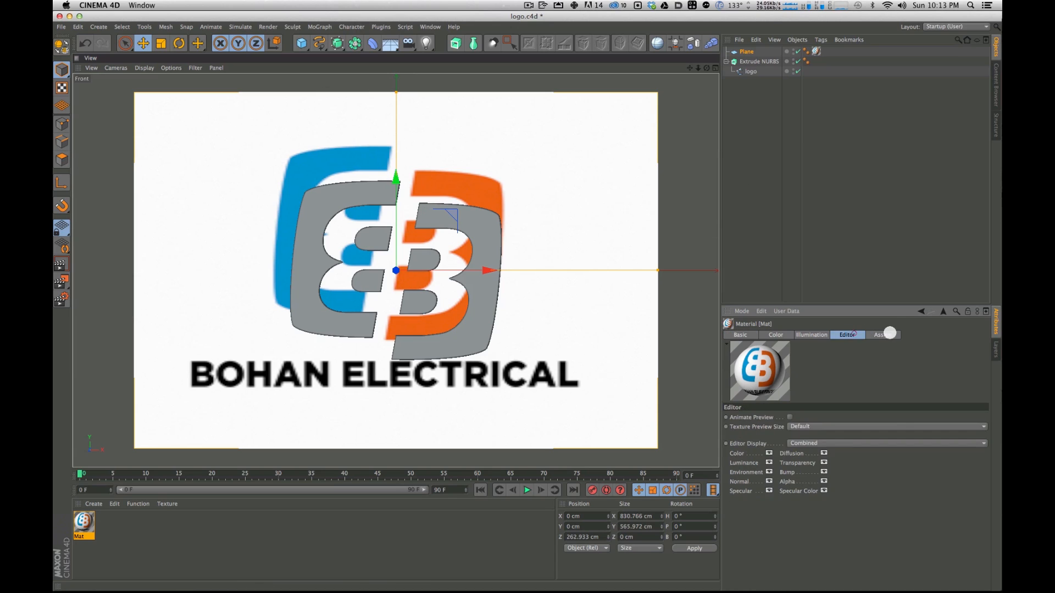
click(855, 335)
click(809, 426)
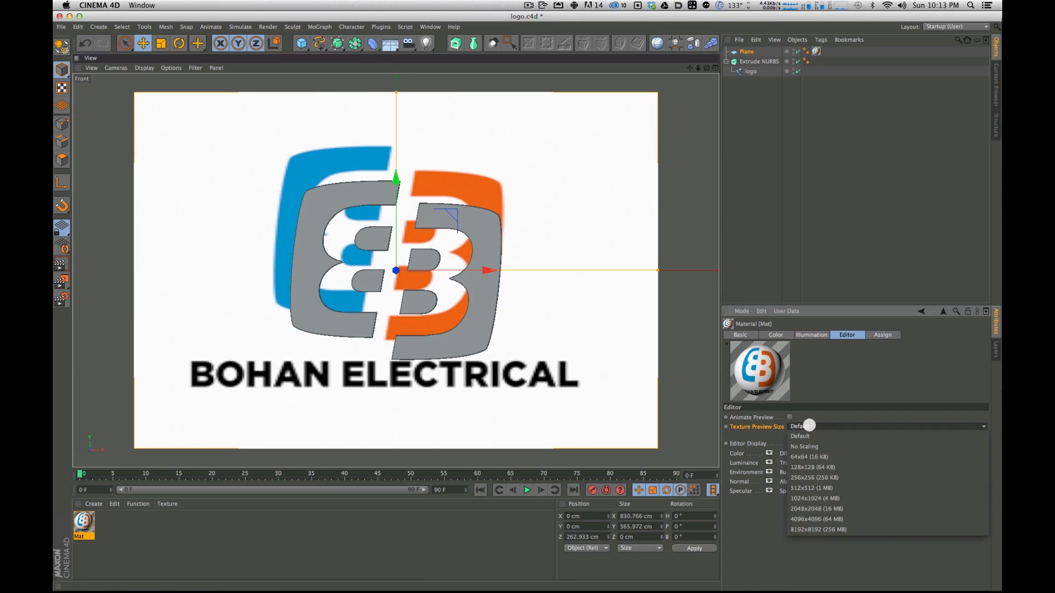
click(847, 489)
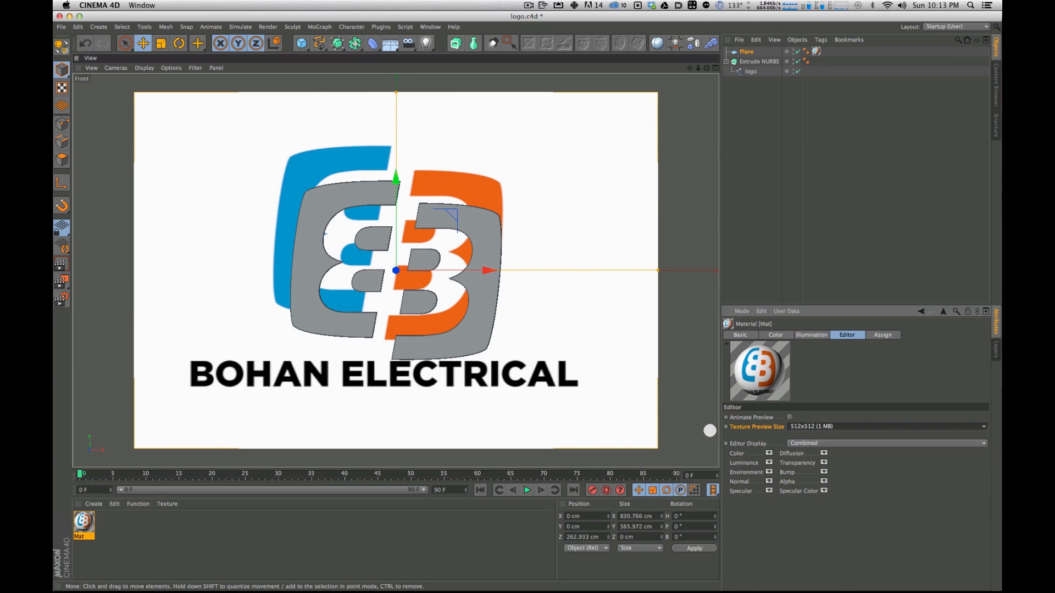
click(806, 443)
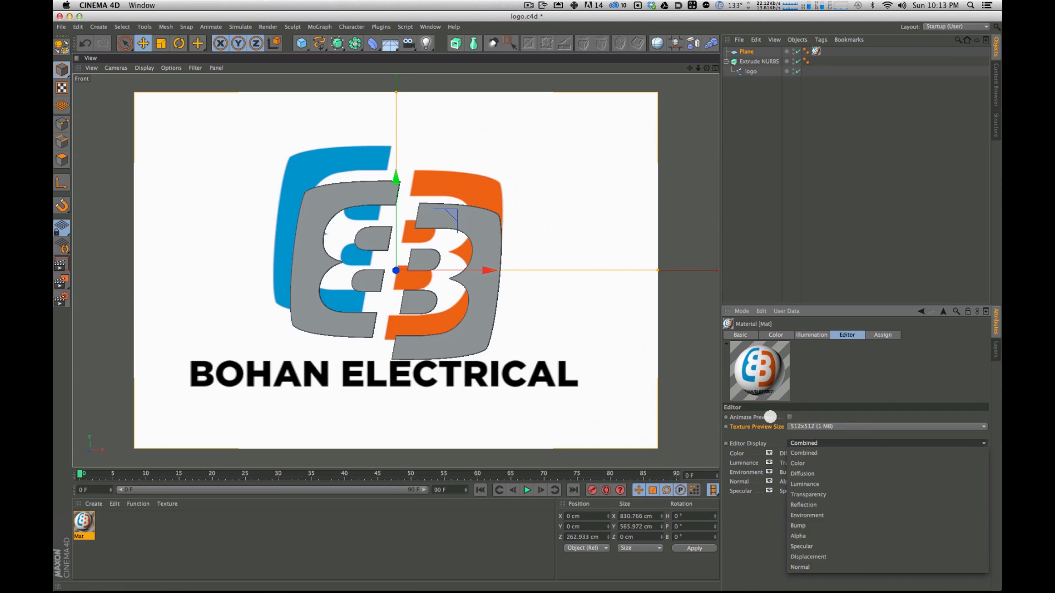
click(813, 426)
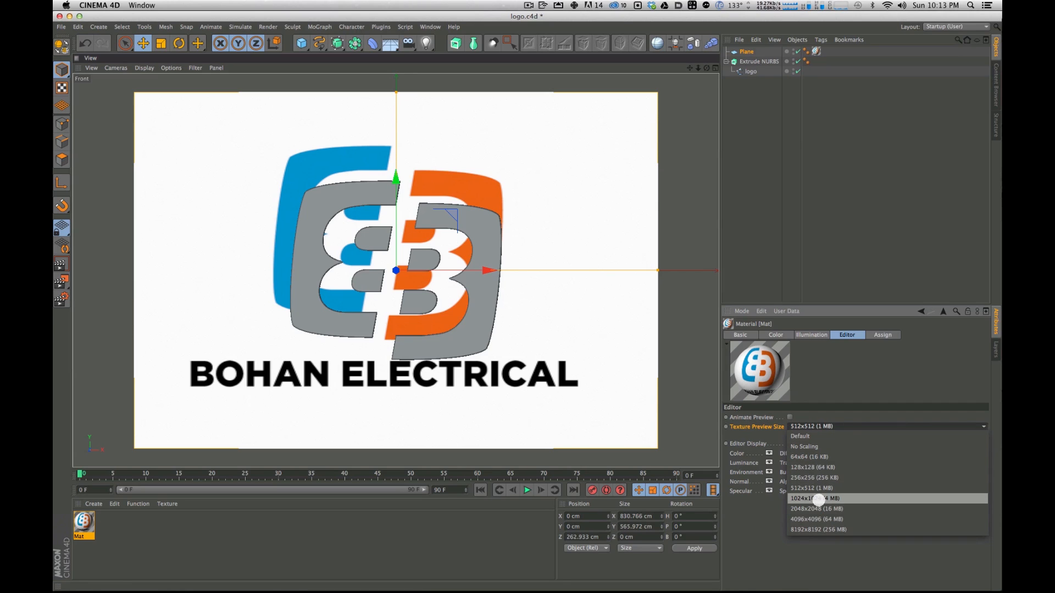
click(834, 498)
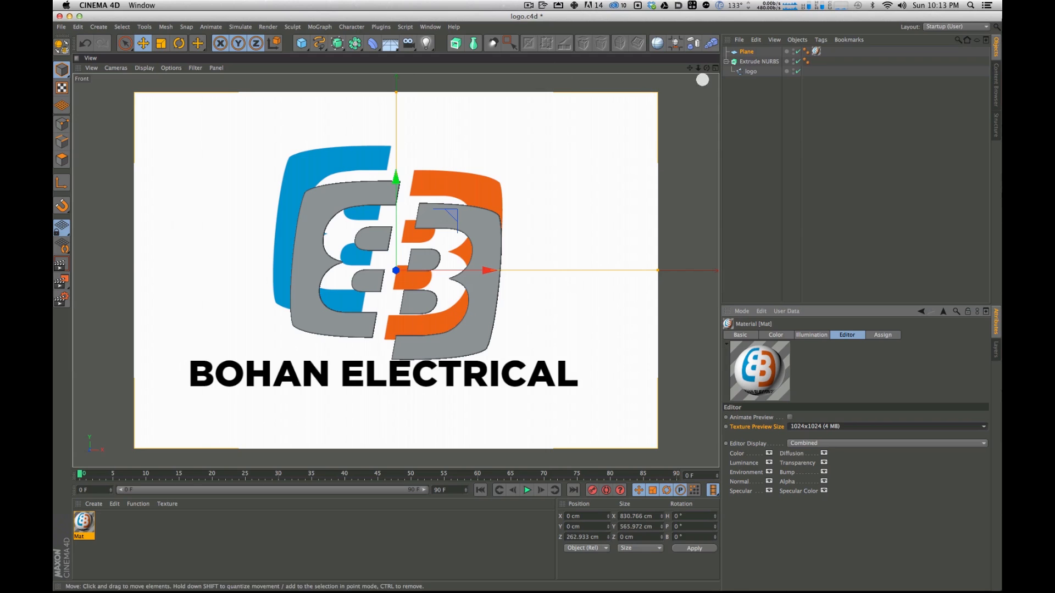
Step: Save the project and examine the extruded logo against the textured plane in the Perspective view
middle_click(680, 94)
alt+drag(269, 135, 320, 209)
key(super+s)
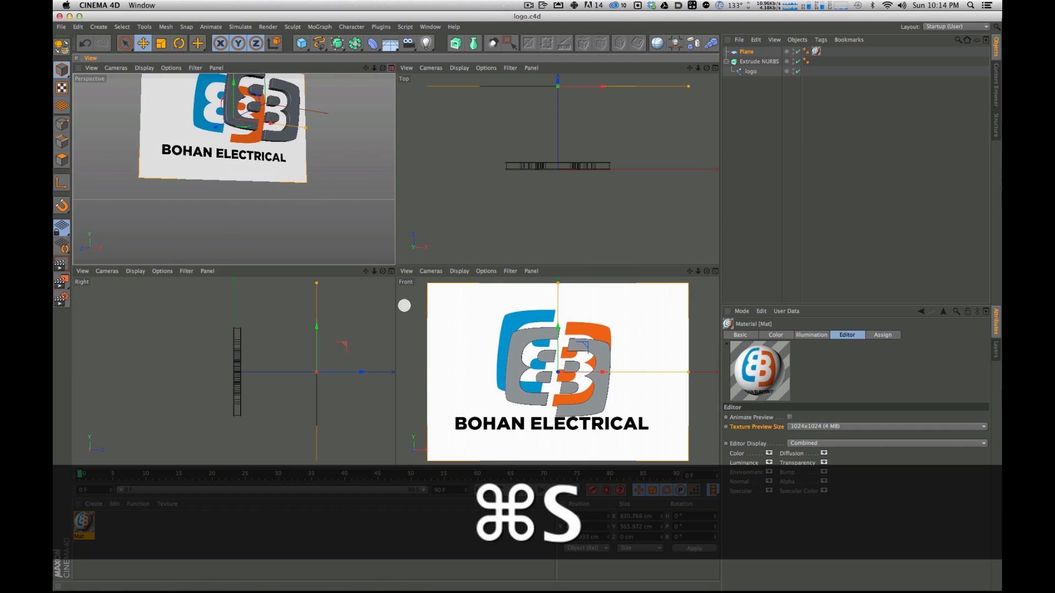
click(391, 68)
key(1)
drag(420, 209, 437, 308)
alt+drag(419, 243, 477, 164)
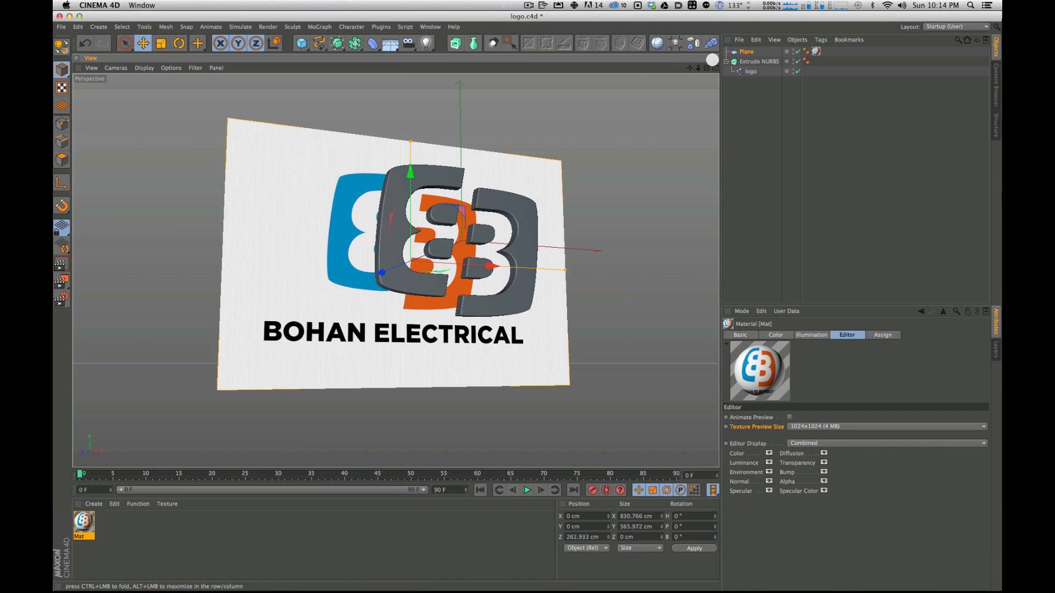
Step: In the Front view, move the plane and scale it to about 765 × 521 cm, aligning its image with the extruded logo
click(716, 67)
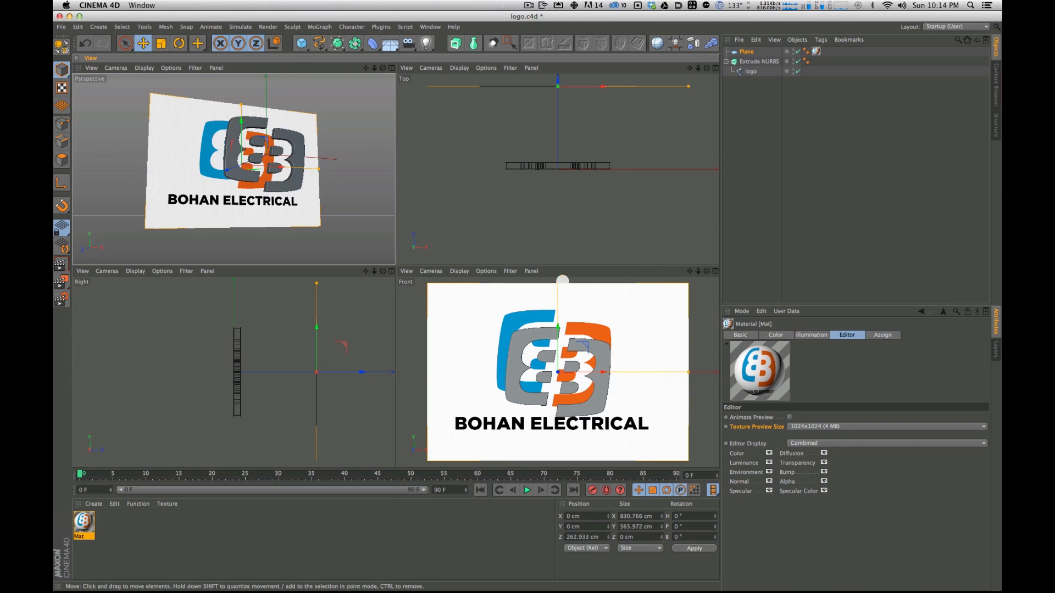
click(715, 271)
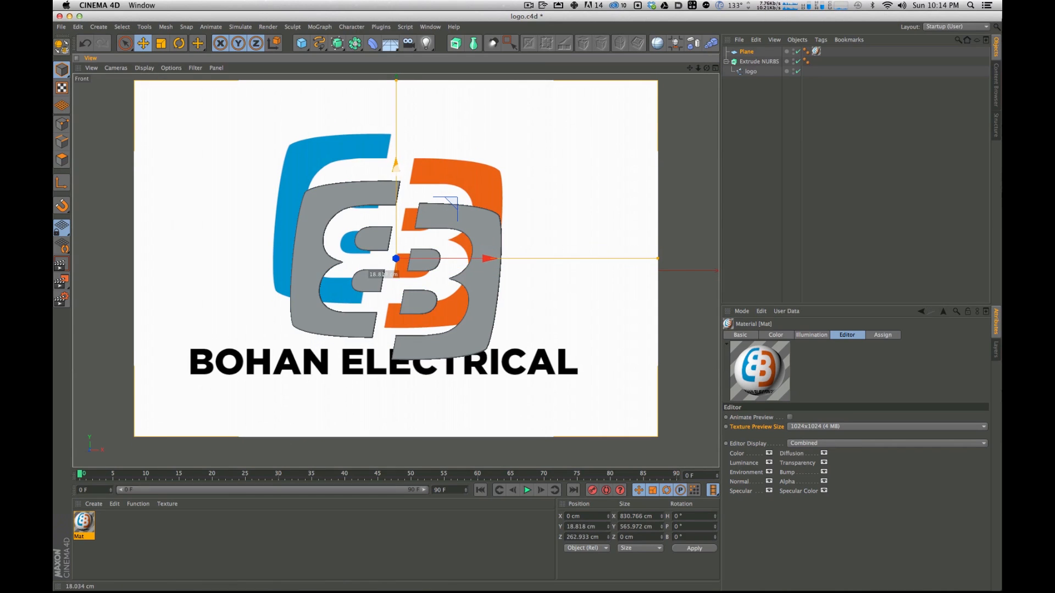
key(super+z)
key(super+z)
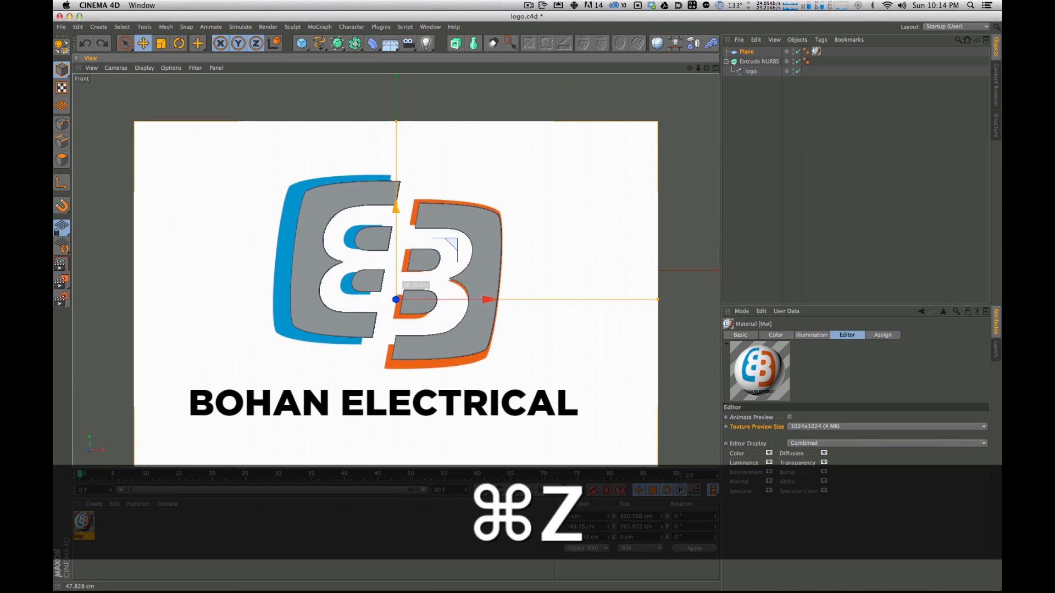
drag(473, 301, 481, 301)
drag(405, 209, 405, 205)
key(t)
drag(464, 236, 455, 246)
key(e)
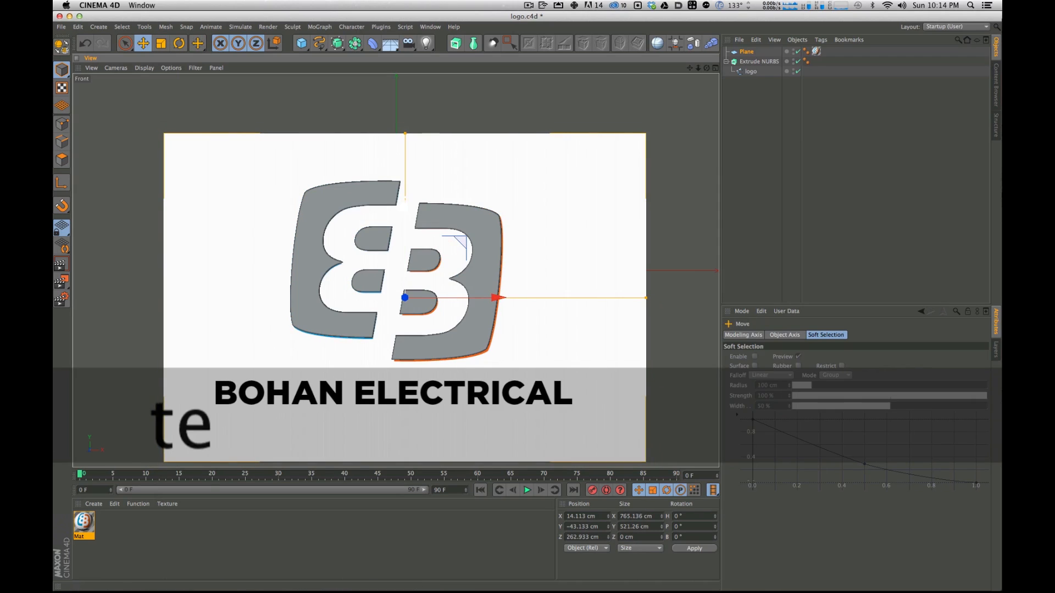
drag(495, 295, 489, 295)
click(782, 198)
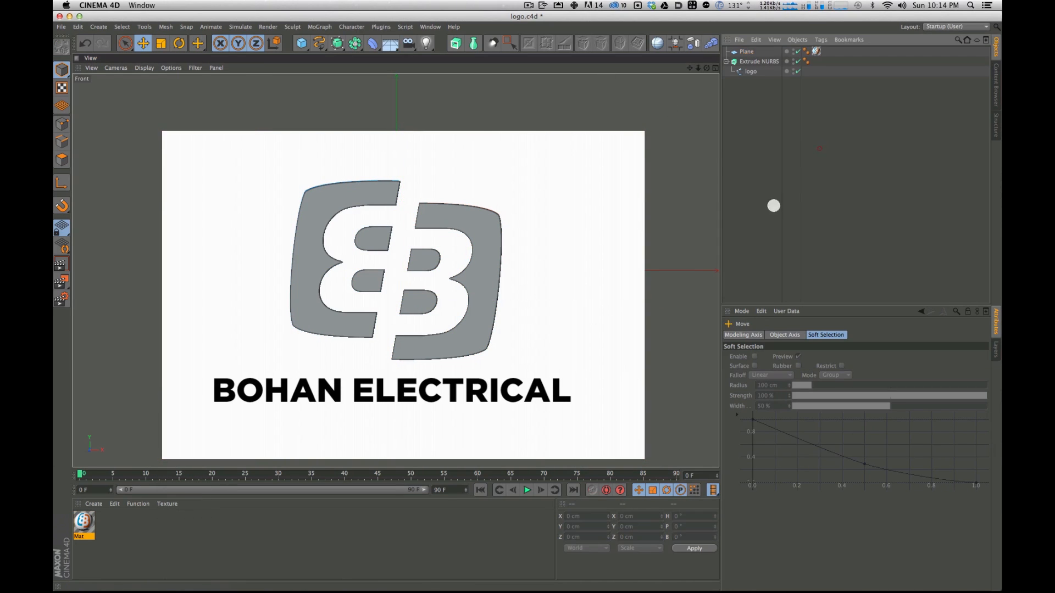
click(786, 184)
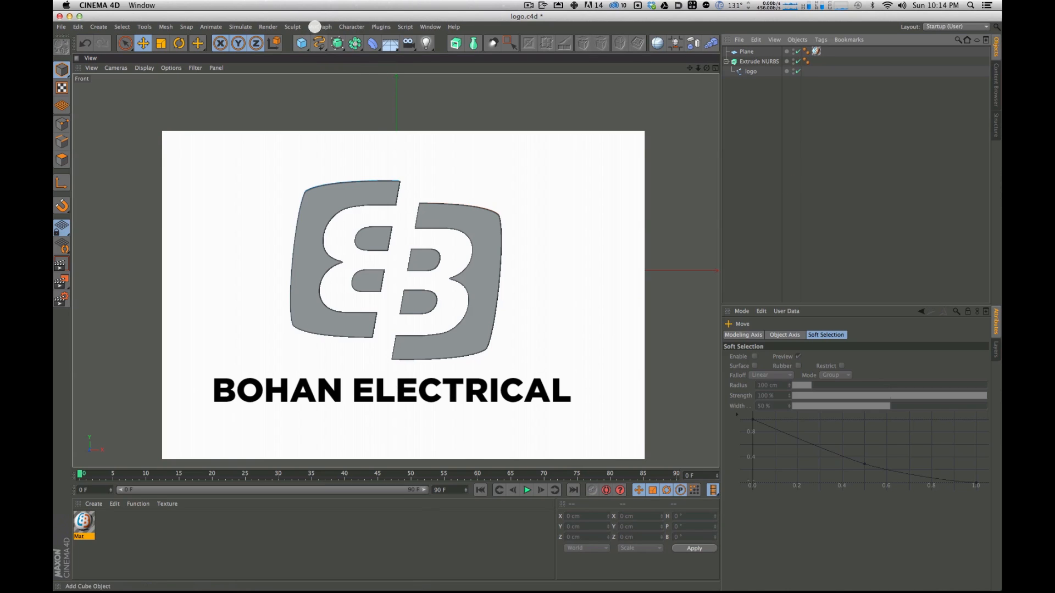
Step: Add a MoText object and rename it BOHAN ELECTRICAL
click(321, 26)
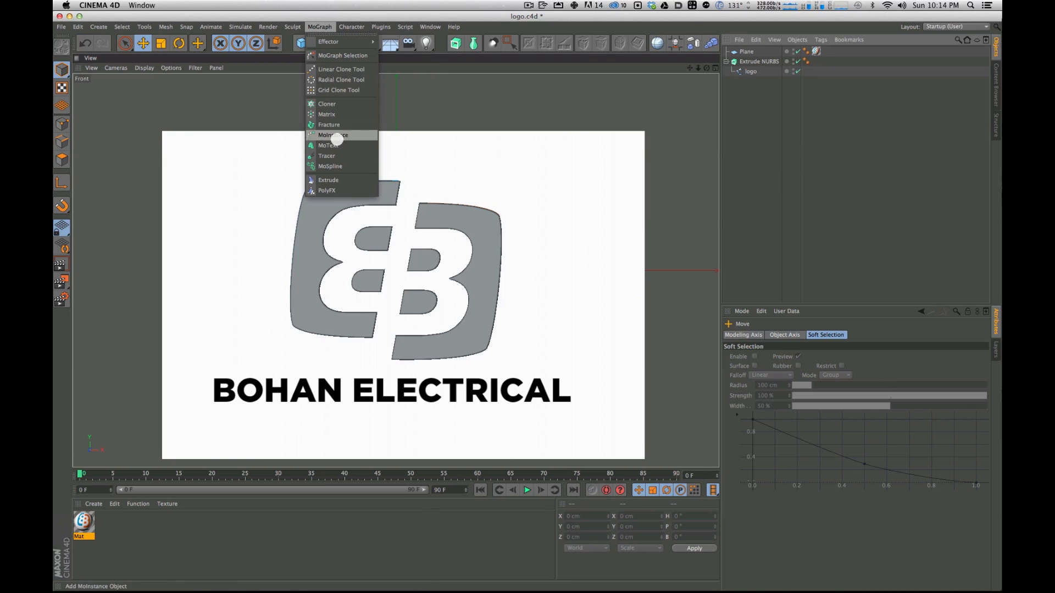
click(337, 145)
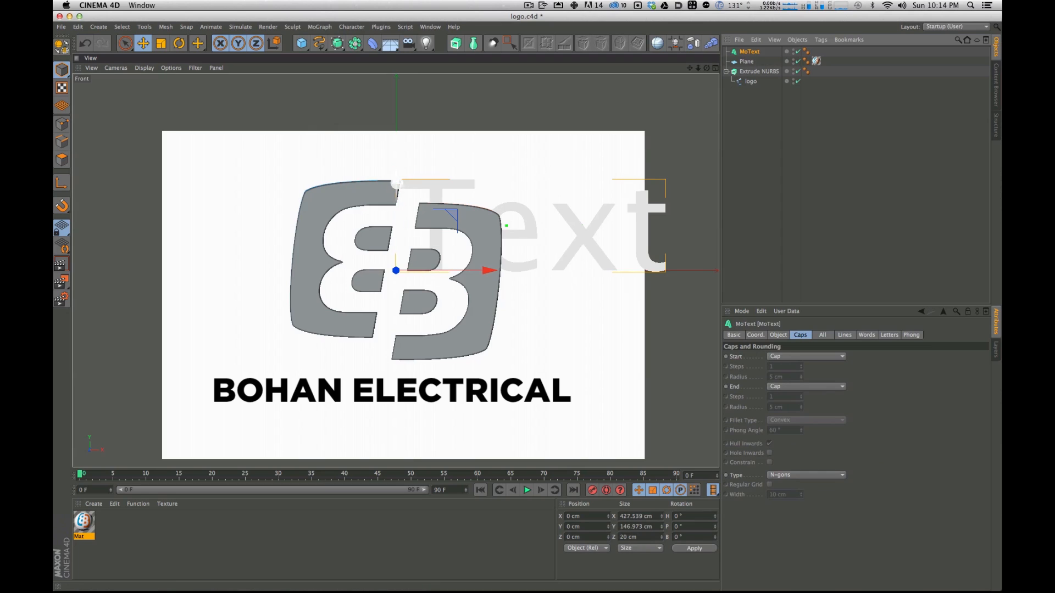
double_click(750, 51)
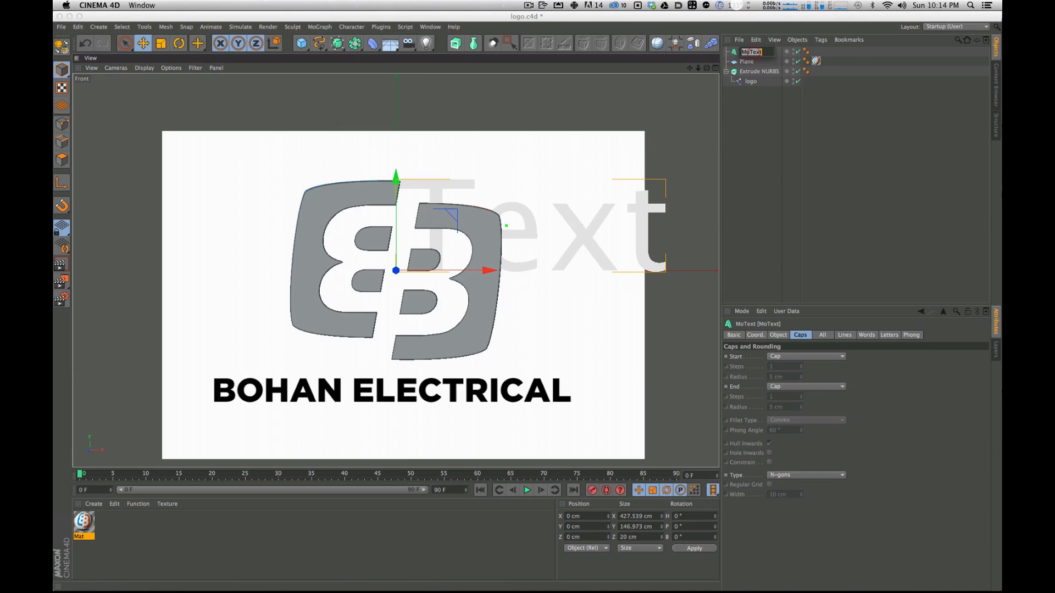
text(B)
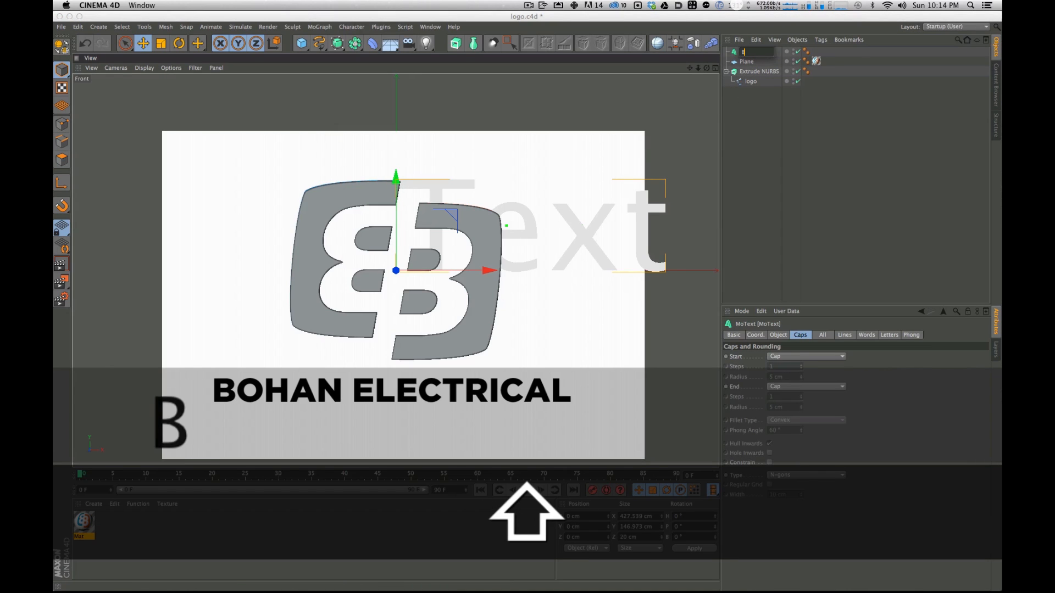
text(OHAN ELECTRICAL)
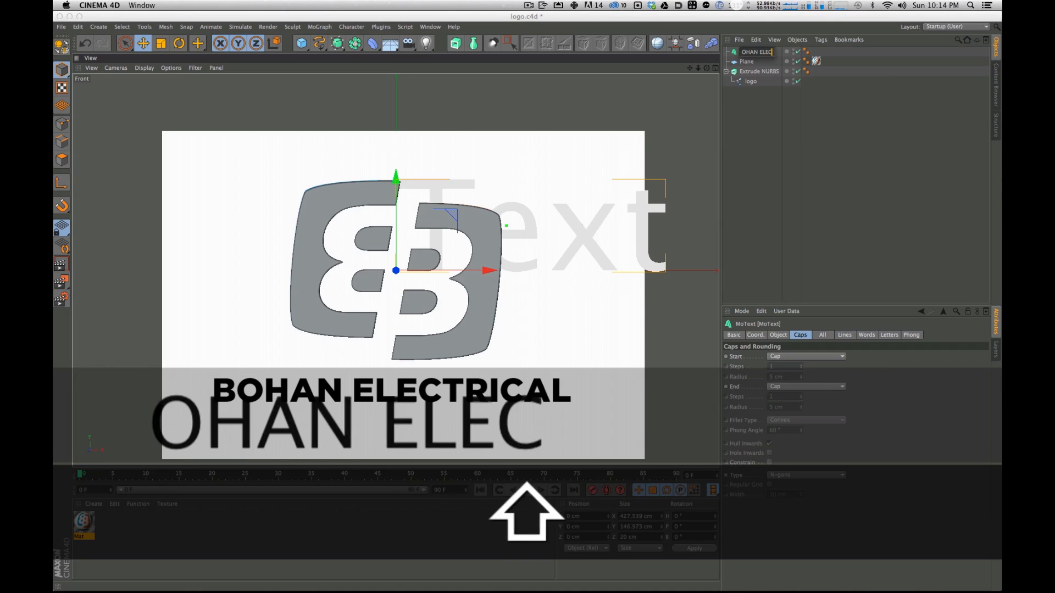
key(super+a)
key(super+c)
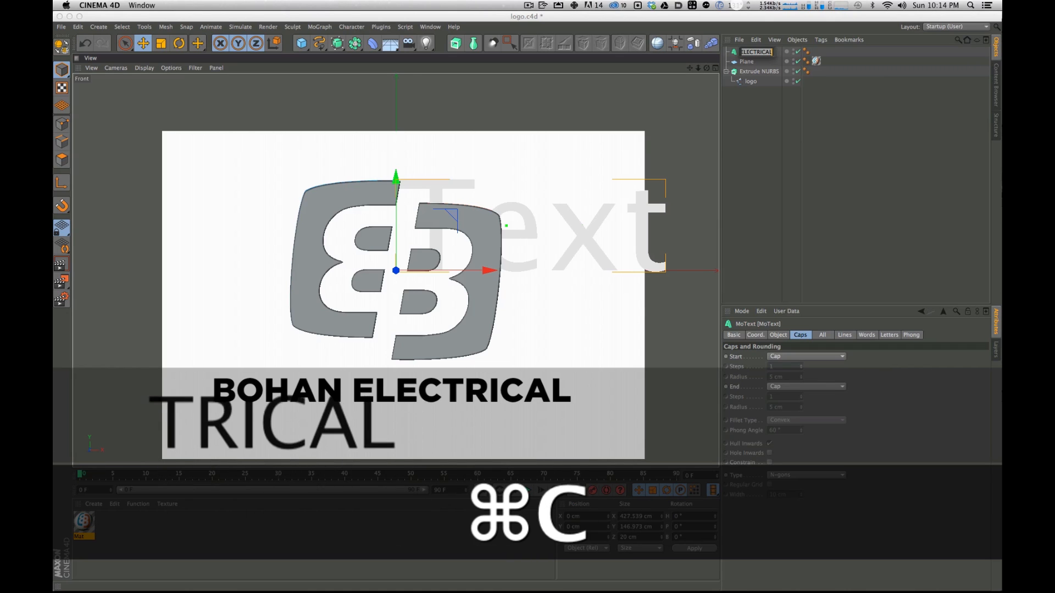
click(683, 158)
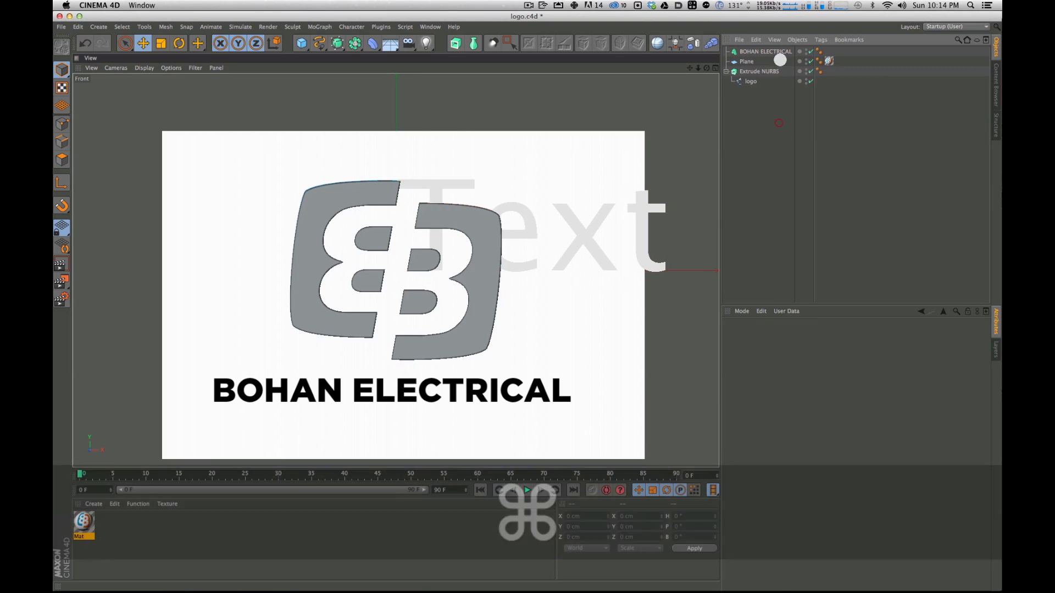
Step: Copy the MoText object's name and use it as the text content, BOHAN ELECTRICAL
double_click(767, 52)
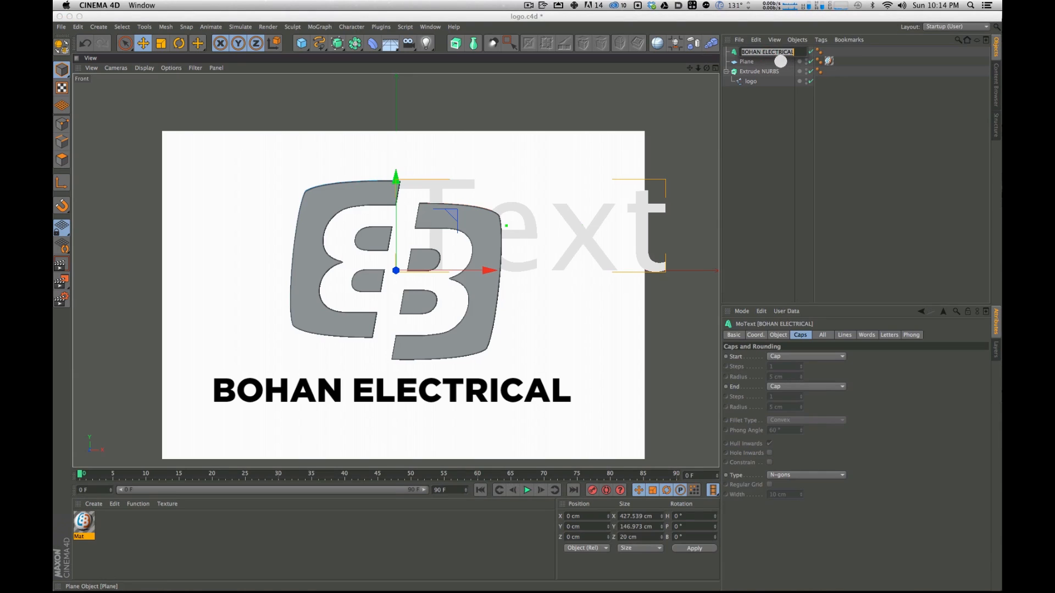
key(super+c)
click(756, 334)
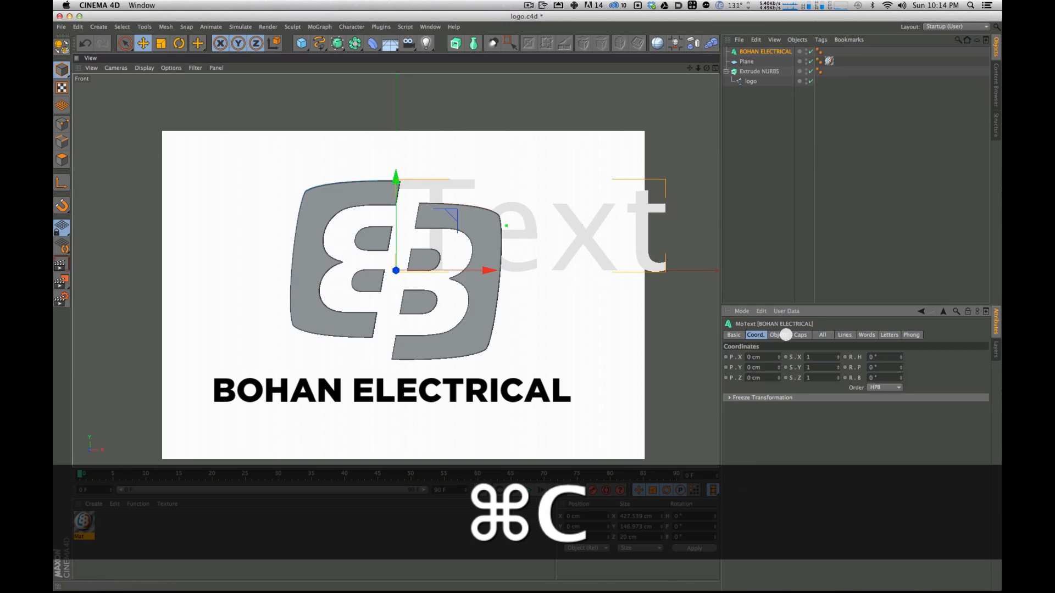
click(777, 336)
drag(777, 388, 709, 385)
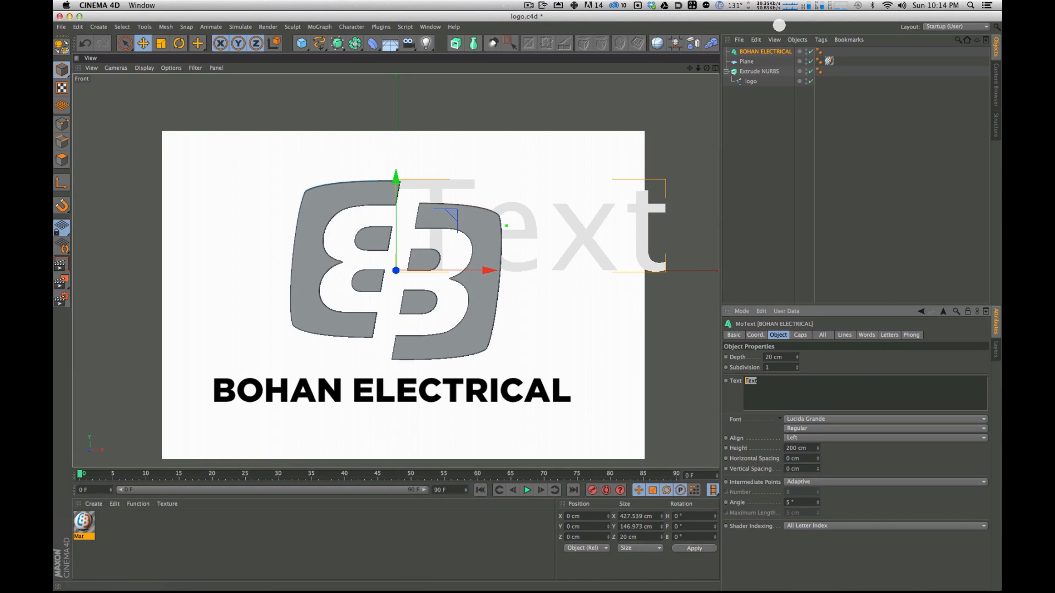
key(super+v)
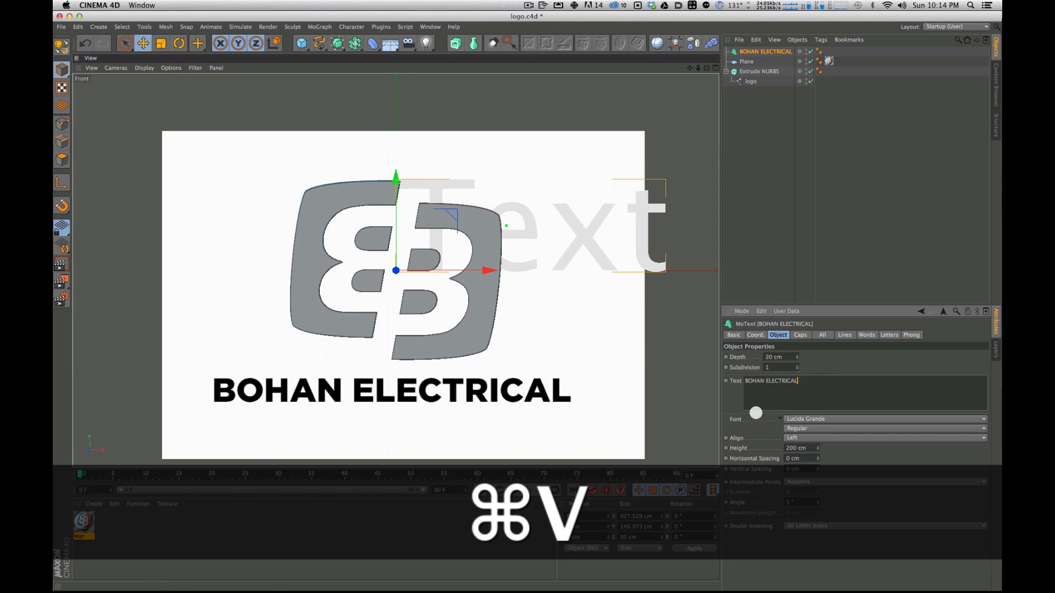
click(741, 430)
Step: Change the text's font to Gotham HTF Black
click(797, 420)
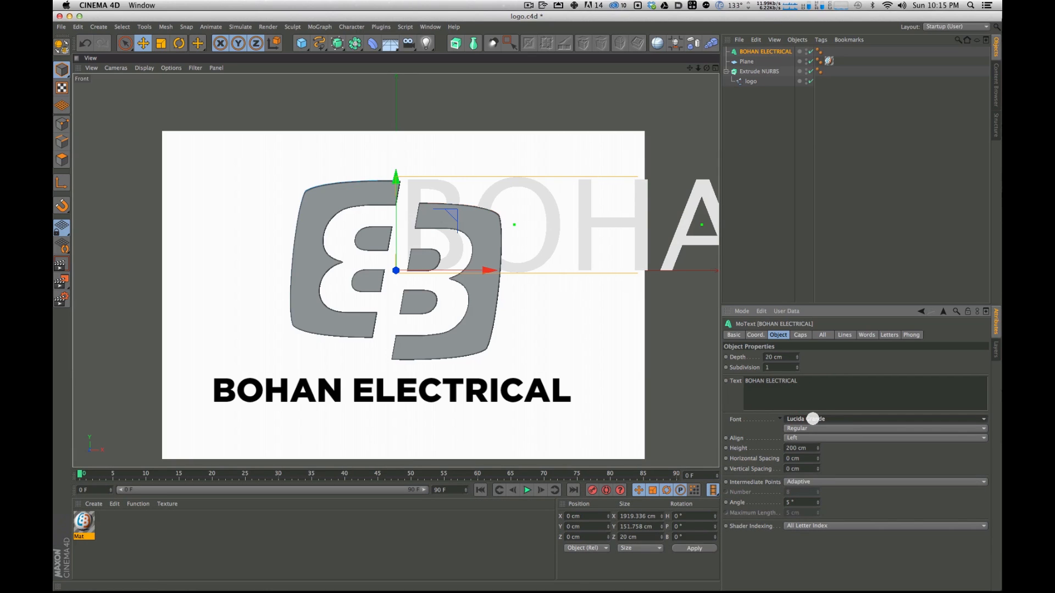
click(813, 420)
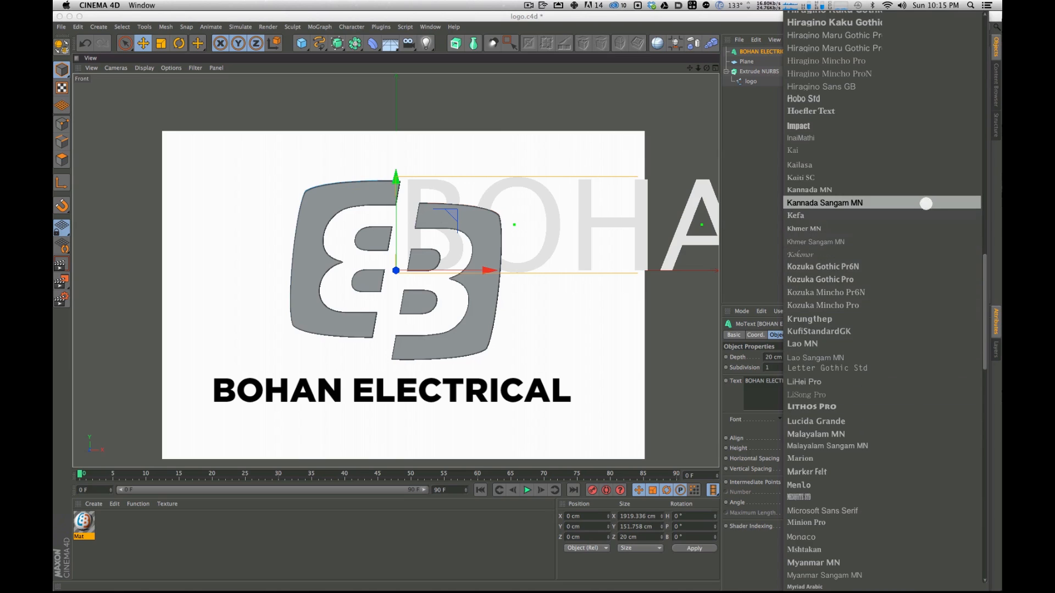
mouse_move(839, 5)
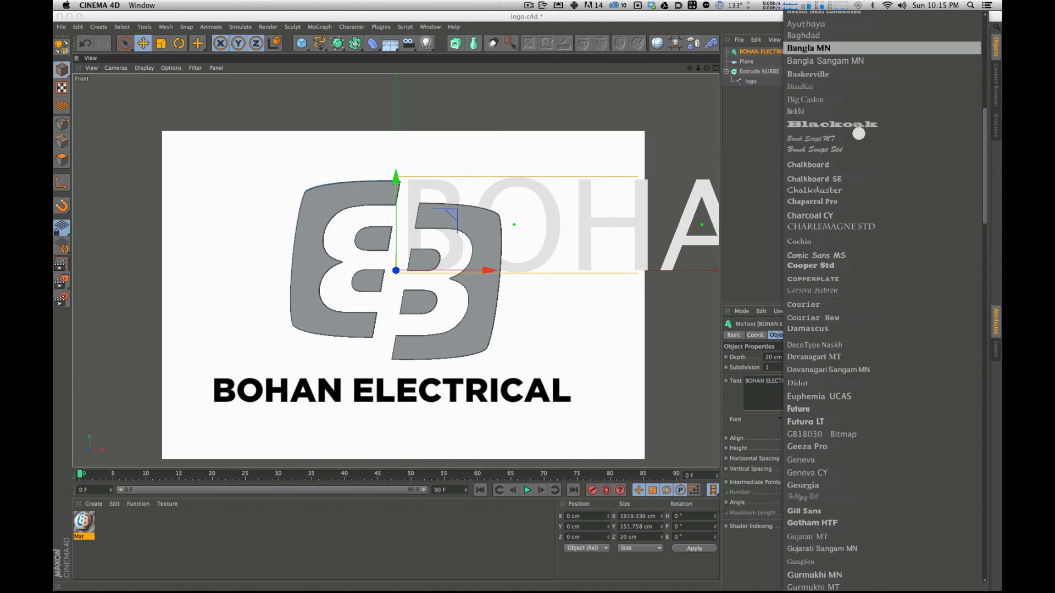
mouse_move(875, 590)
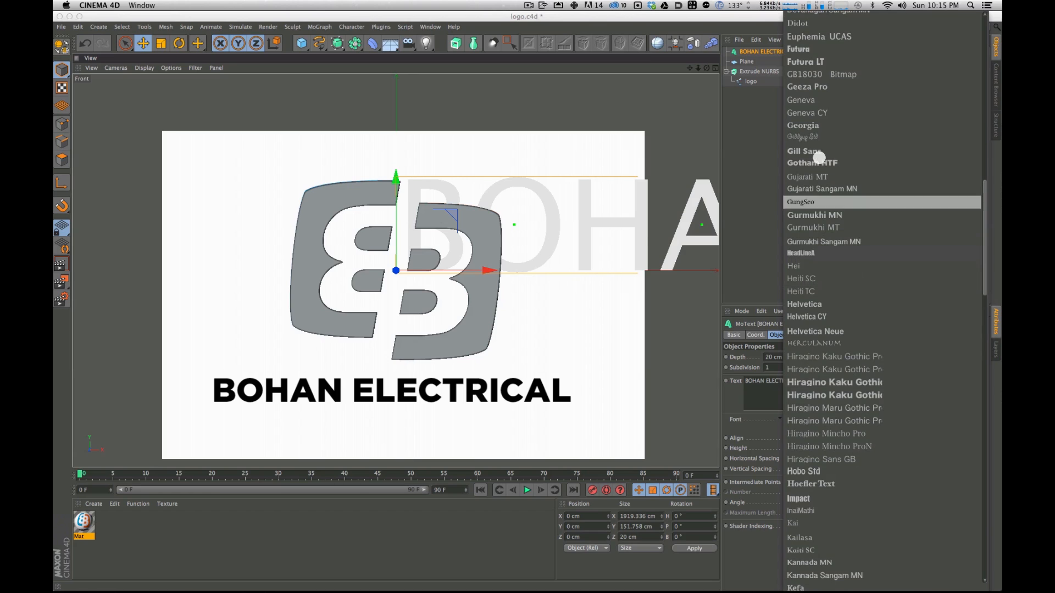
click(827, 162)
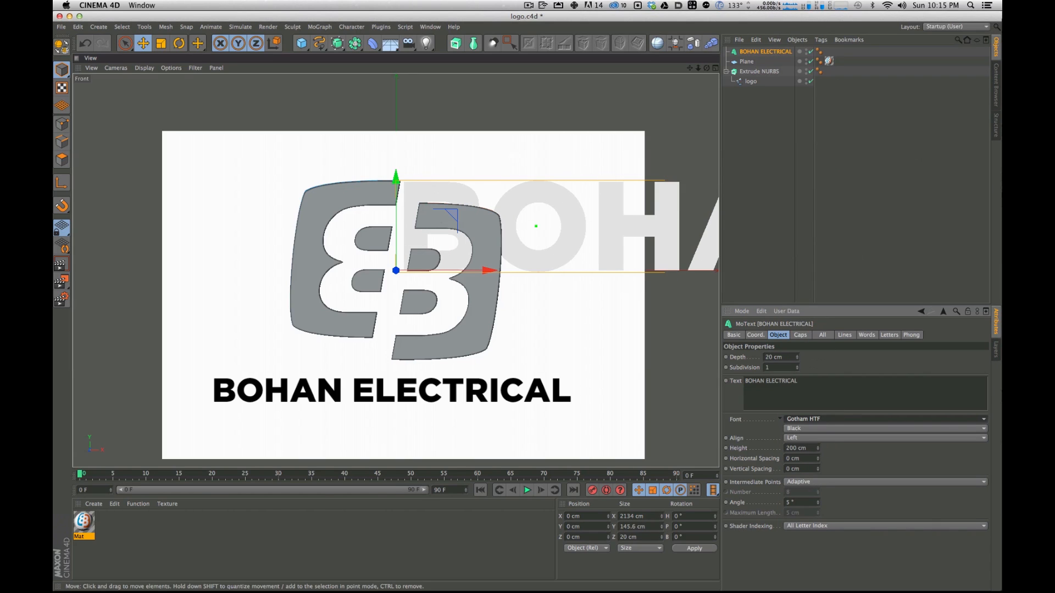
Step: Move the text down onto the plane's reference lettering and set its alignment to Middle
drag(395, 181, 199, 332)
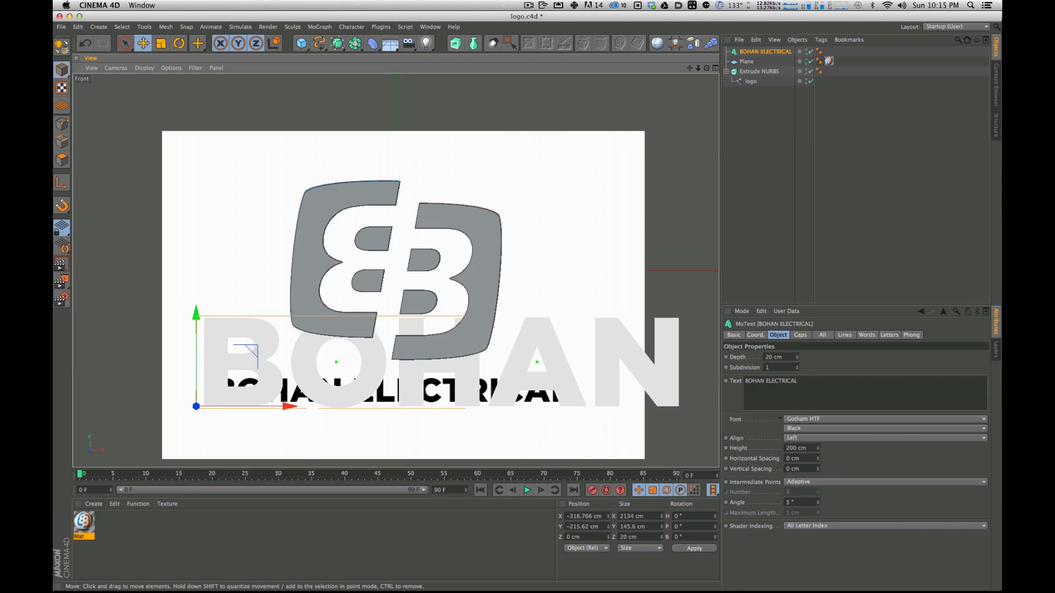
click(791, 438)
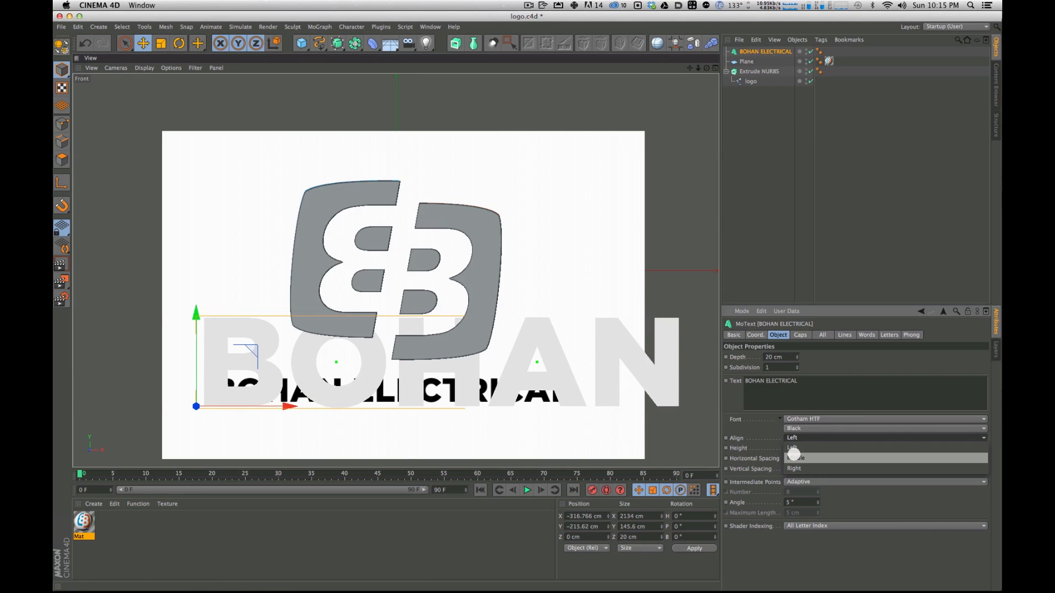
click(791, 456)
Step: Scale the text to about 557 × 38 cm and move it over the company name on the reference plane
drag(492, 376, 302, 383)
key(e)
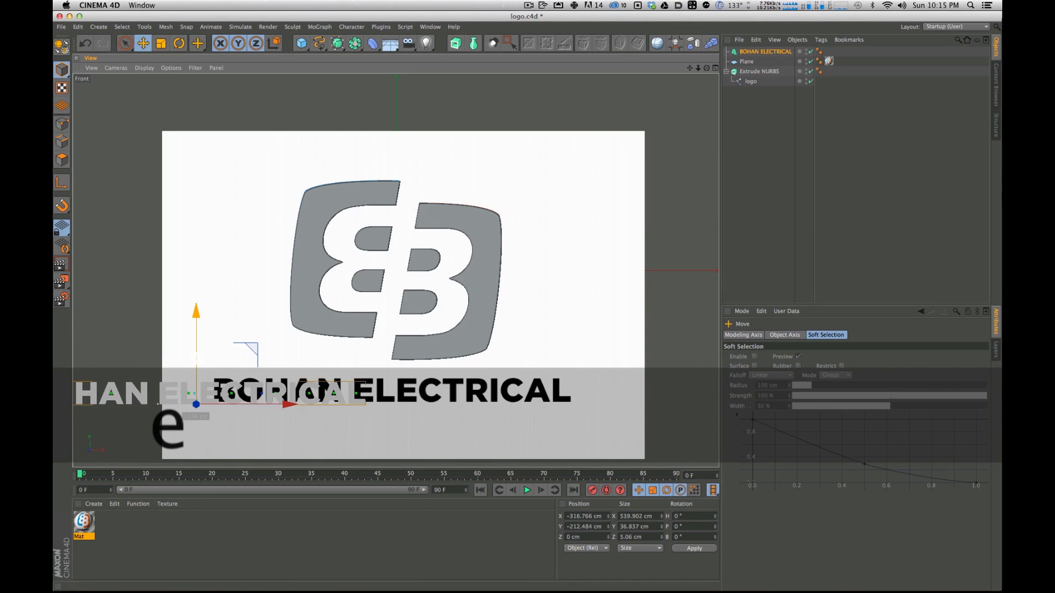
drag(197, 406, 429, 386)
key(r)
key(t)
key(e)
drag(399, 332, 400, 330)
drag(479, 401, 472, 397)
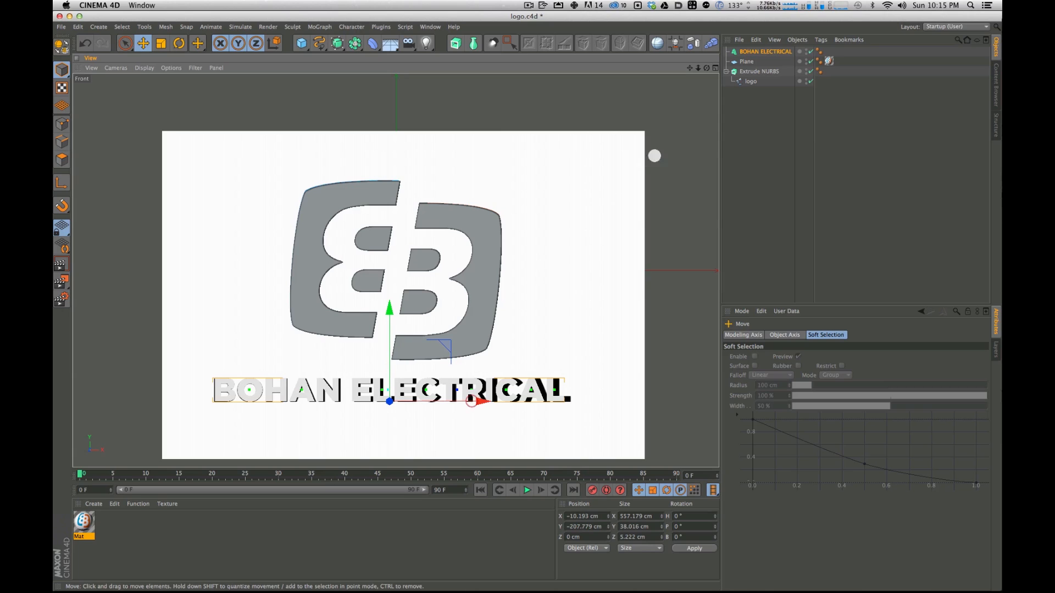
Step: Set the text's horizontal spacing to 1 cm and shift it slightly along X to match the reference lettering
click(767, 52)
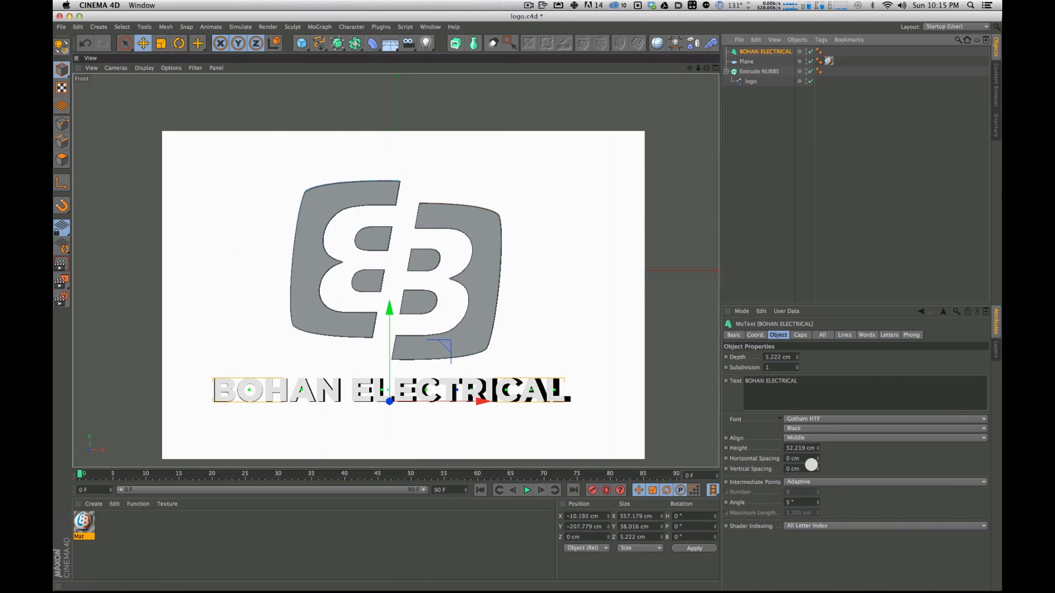
click(818, 457)
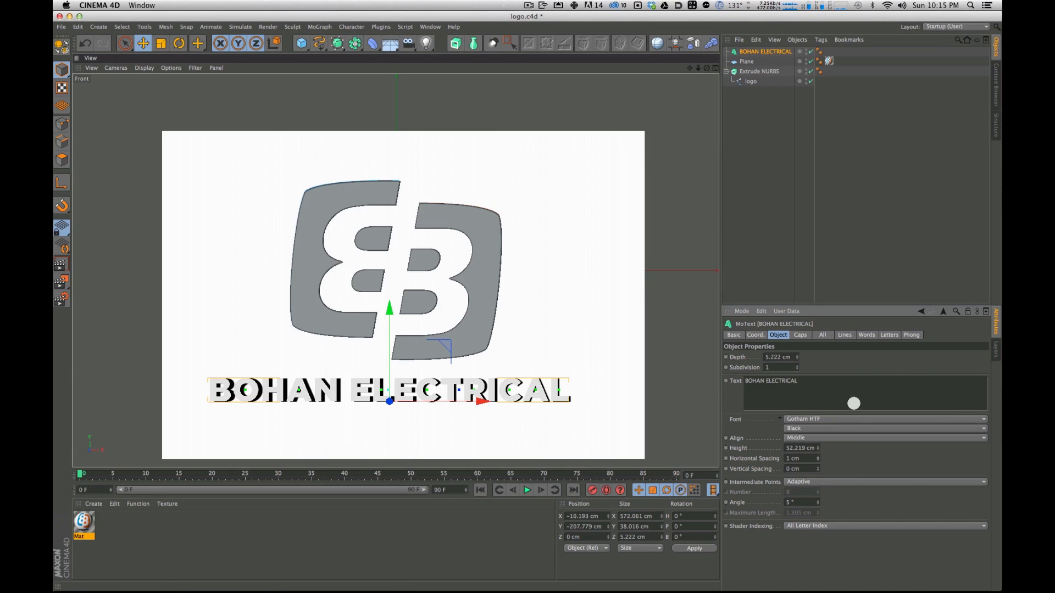
drag(474, 400, 478, 400)
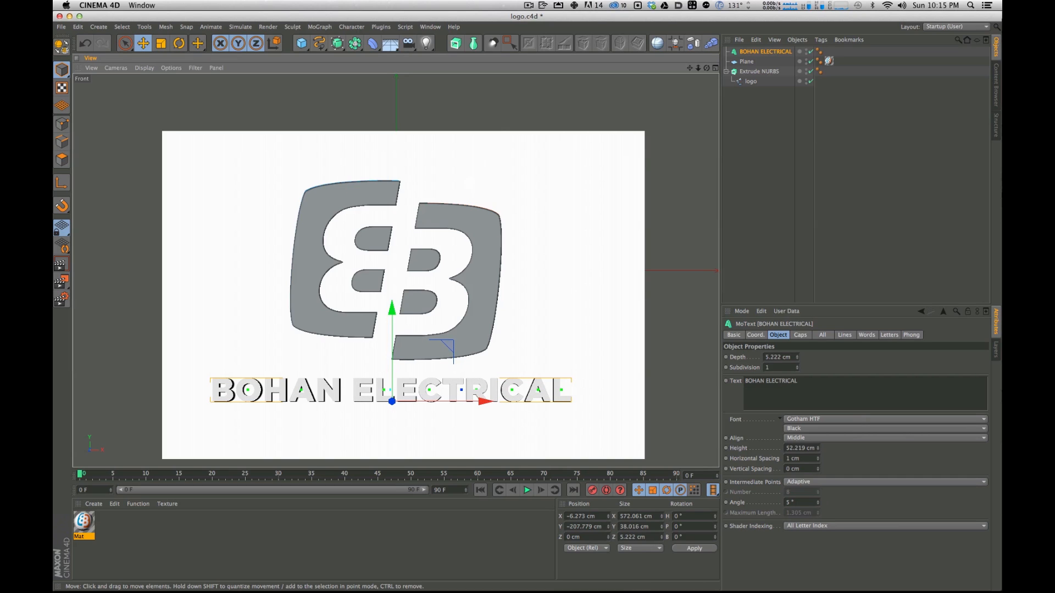
click(744, 128)
Step: Enlarge the Perspective view and examine the extruded logo and 3D text against the reference plane
click(715, 68)
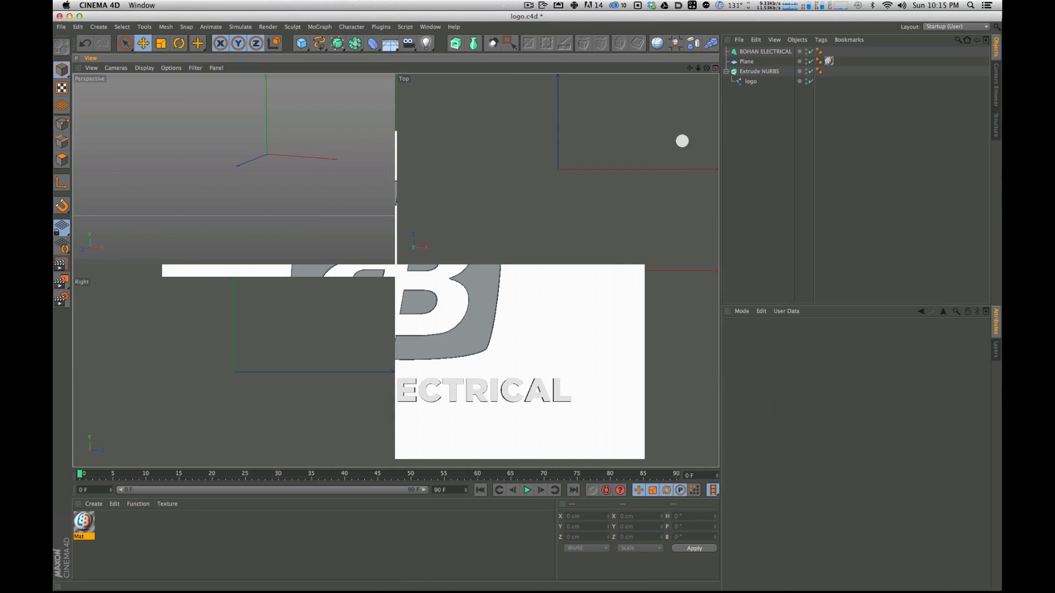
alt+drag(275, 164, 397, 49)
click(391, 68)
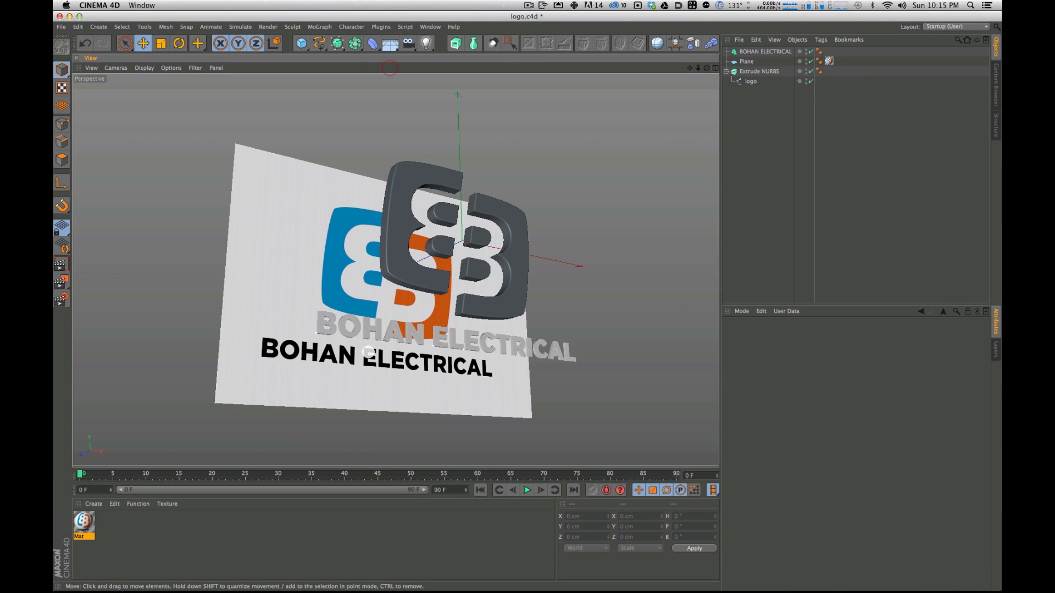
key(2)
drag(483, 242, 540, 214)
key(1)
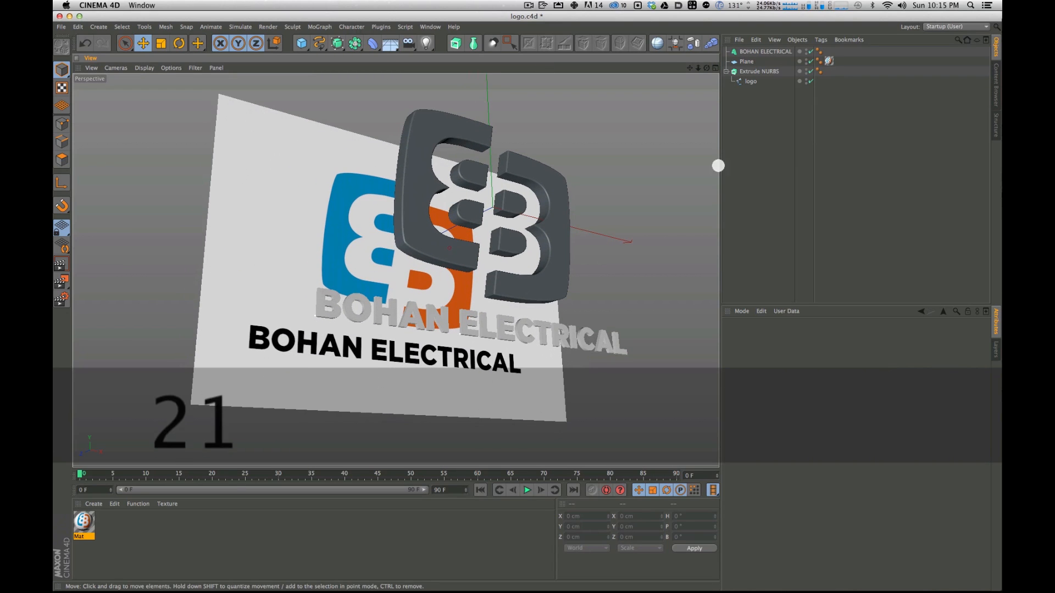
click(799, 146)
Step: Move the reference plane below the Extrude NURBS in the object hierarchy and disable it
drag(745, 62, 752, 104)
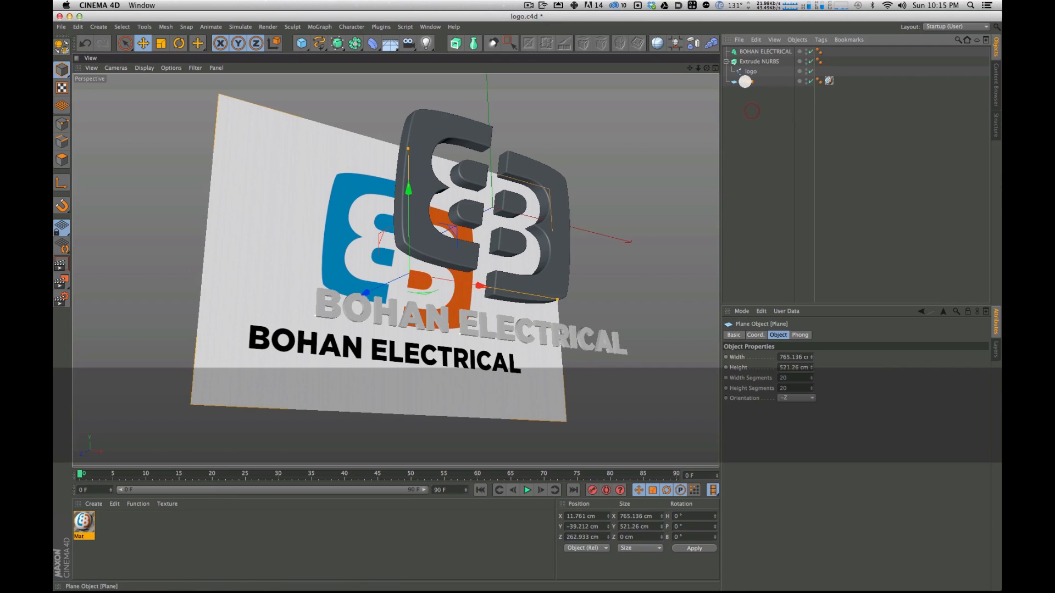
click(799, 113)
click(809, 81)
Step: Render a preview of the logo and text from the front, and collapse the Extrude NURBS hierarchy
alt+drag(483, 207, 502, 213)
key(1)
key(super+r)
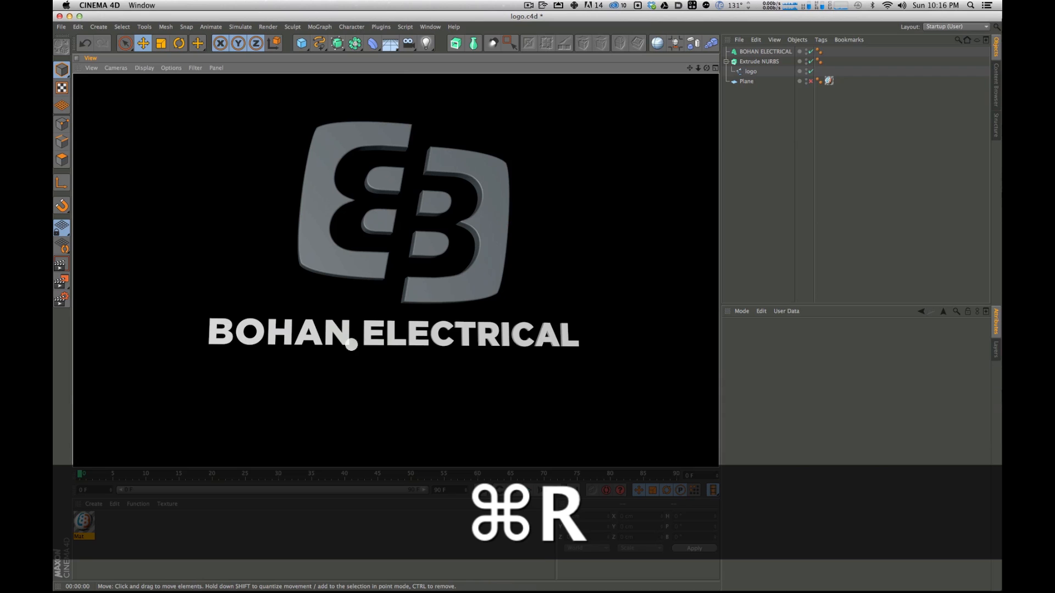
click(765, 52)
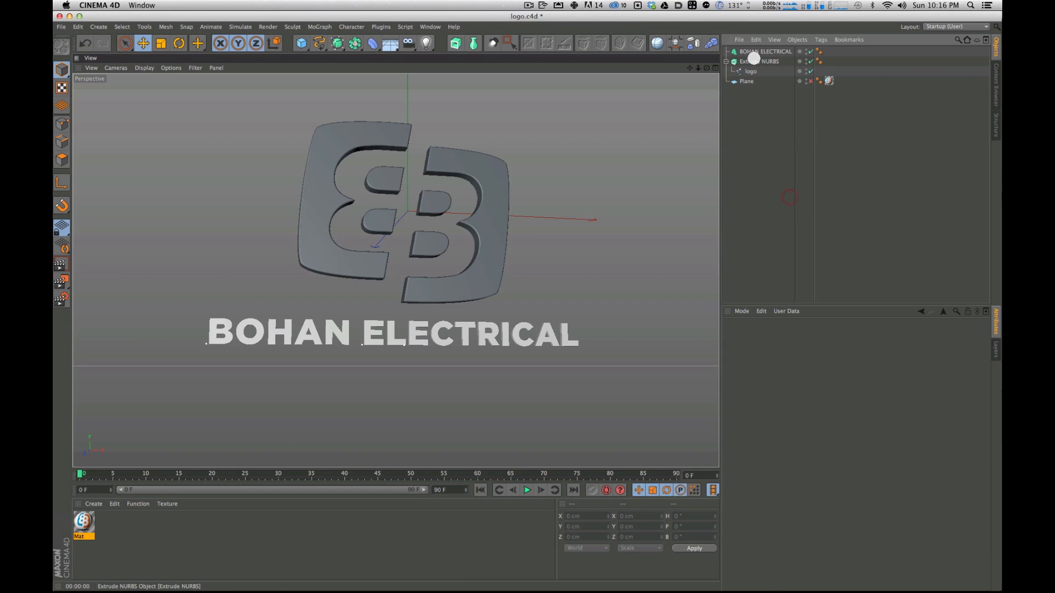
click(726, 61)
click(769, 143)
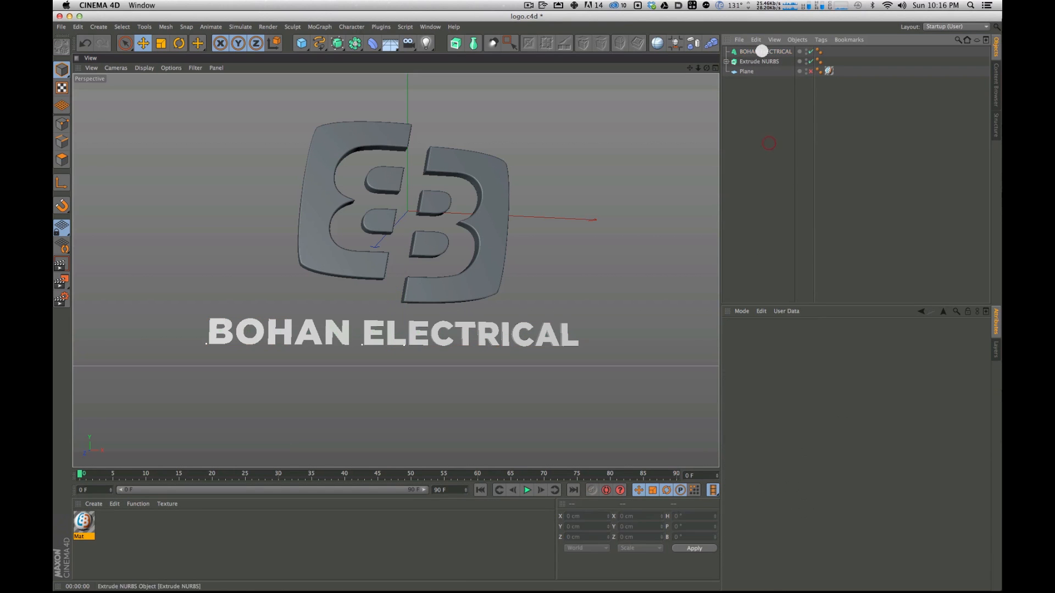
Step: Set the BOHAN ELECTRICAL text's depth to 20 cm and render the Perspective view
click(754, 51)
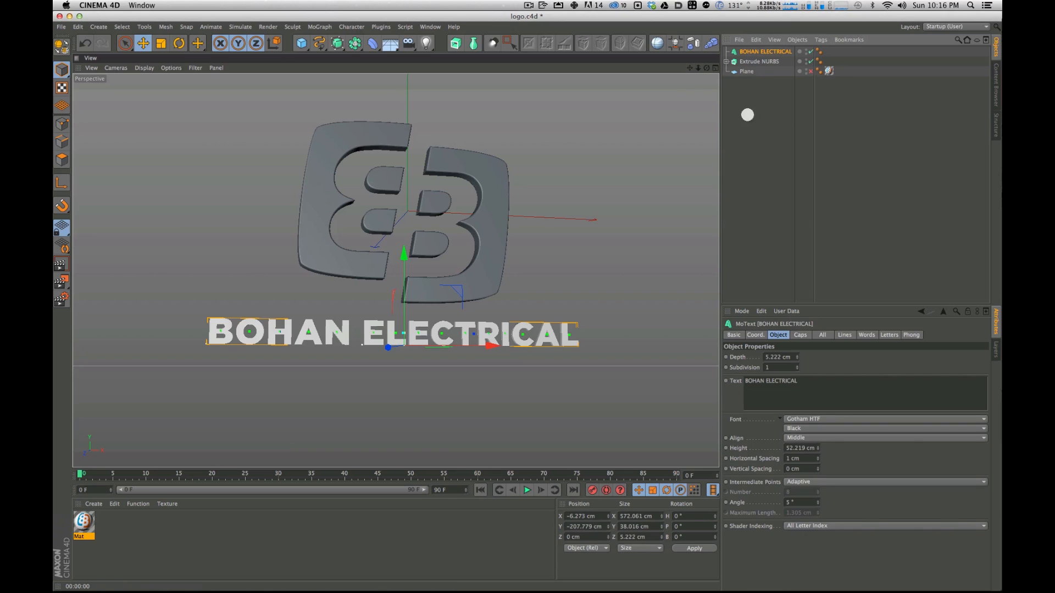
double_click(789, 358)
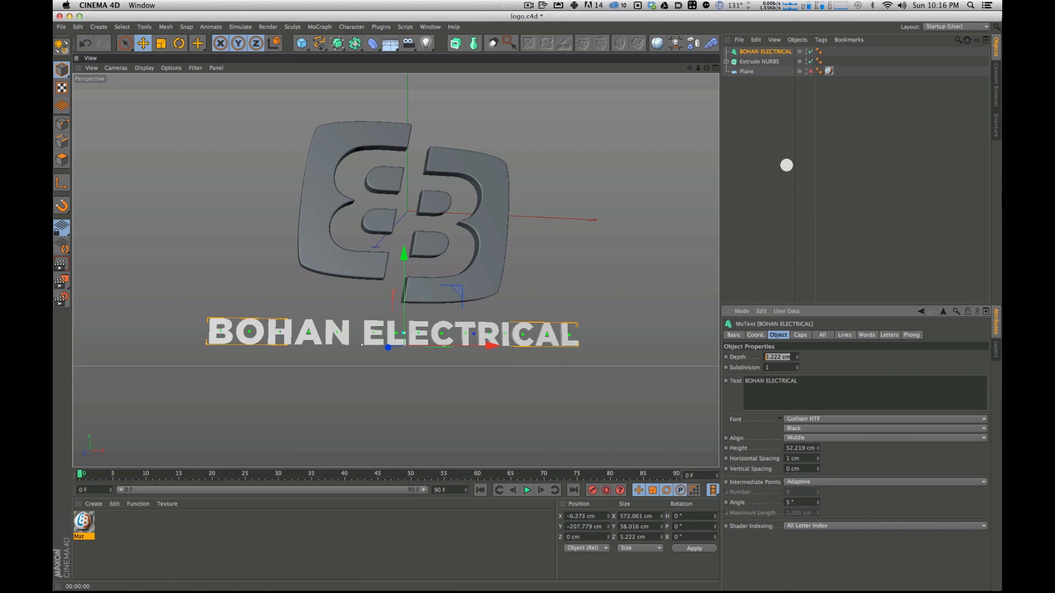
text(20)
key(Return)
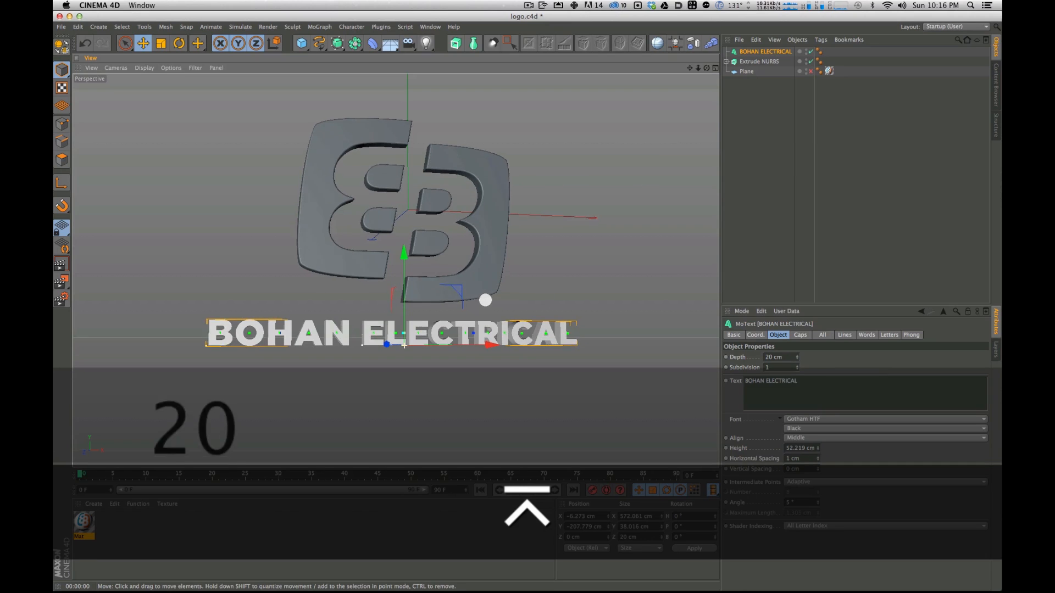
key(super+r)
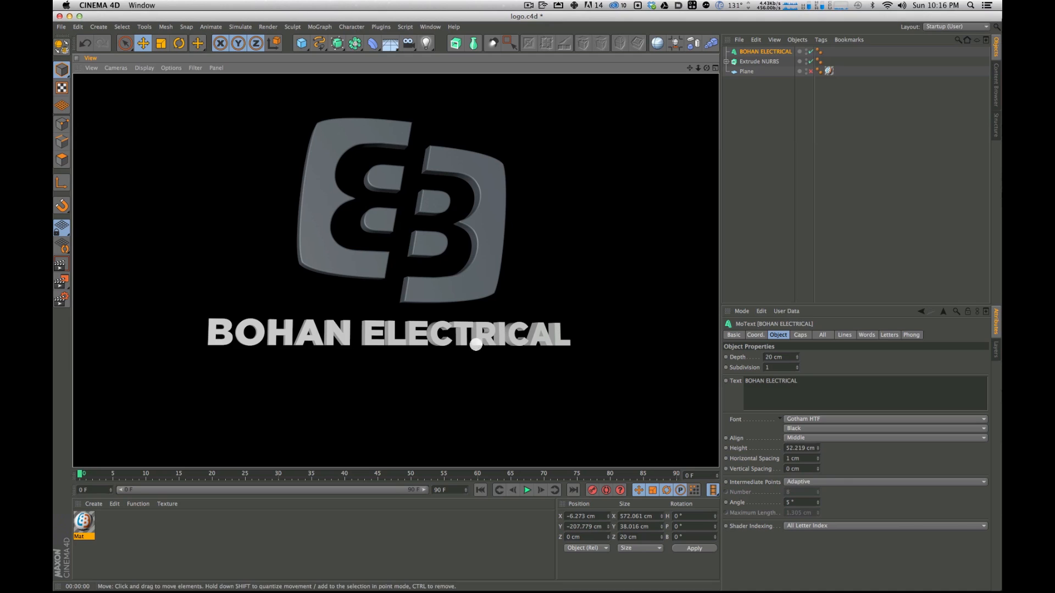
Step: Set the BOHAN ELECTRICAL text's depth to 10 cm and render the Perspective view
click(784, 357)
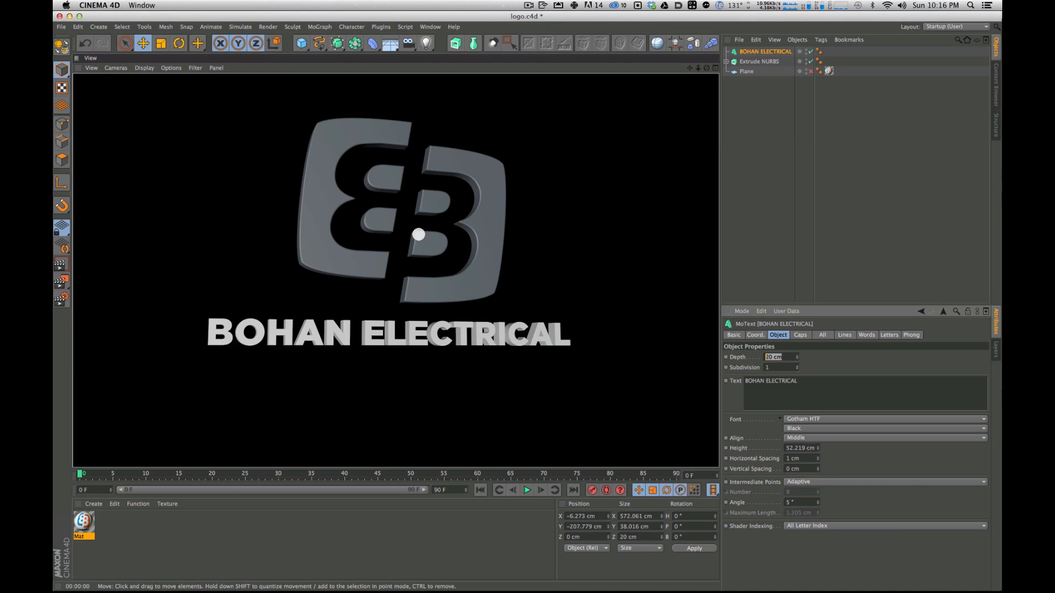
text(10)
key(Tab)
key(super+r)
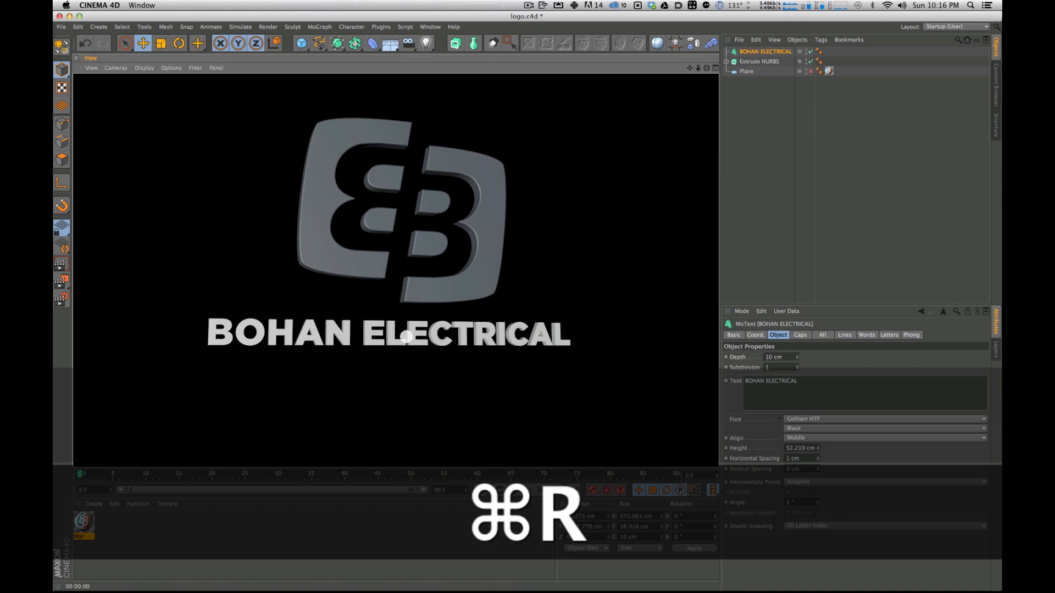
Step: Set both the start and end caps of the BOHAN ELECTRICAL text to Fillet Cap
key(s)
key(2)
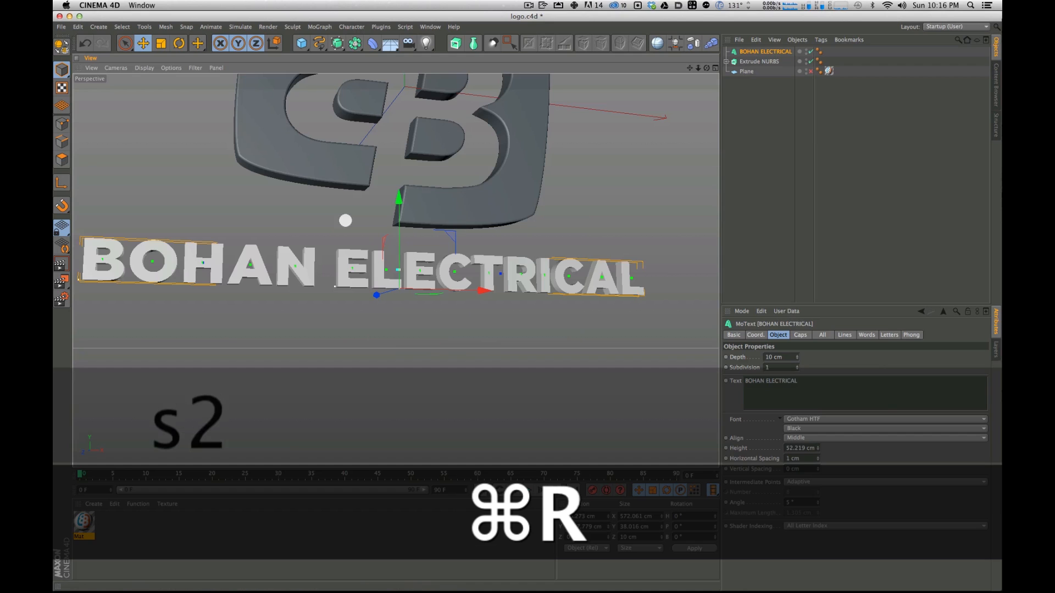
alt+drag(346, 221, 405, 116)
key(1)
alt+drag(432, 218, 470, 234)
key(2)
alt+drag(404, 262, 501, 278)
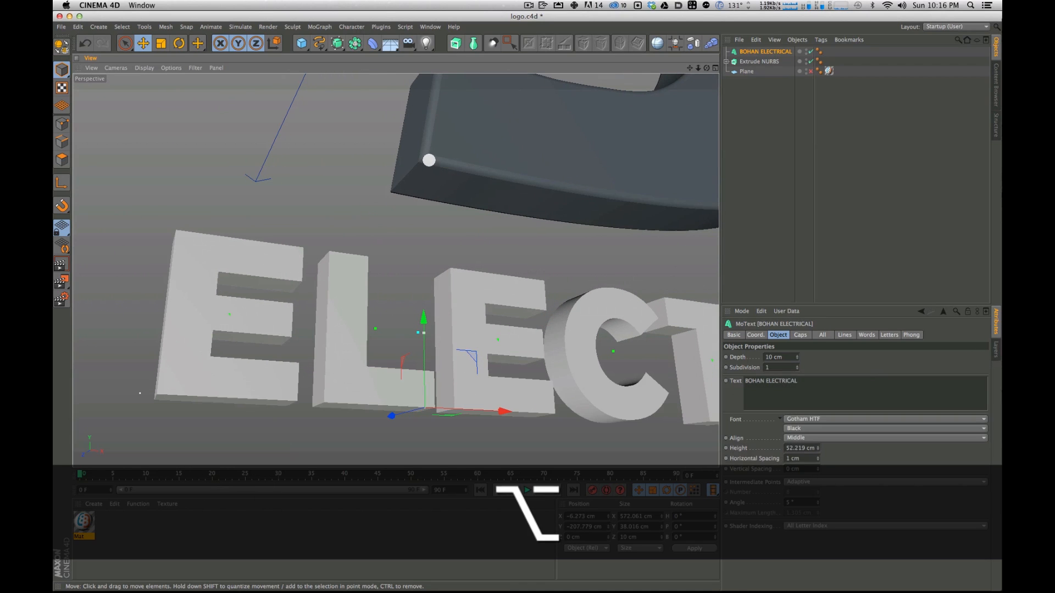
click(775, 85)
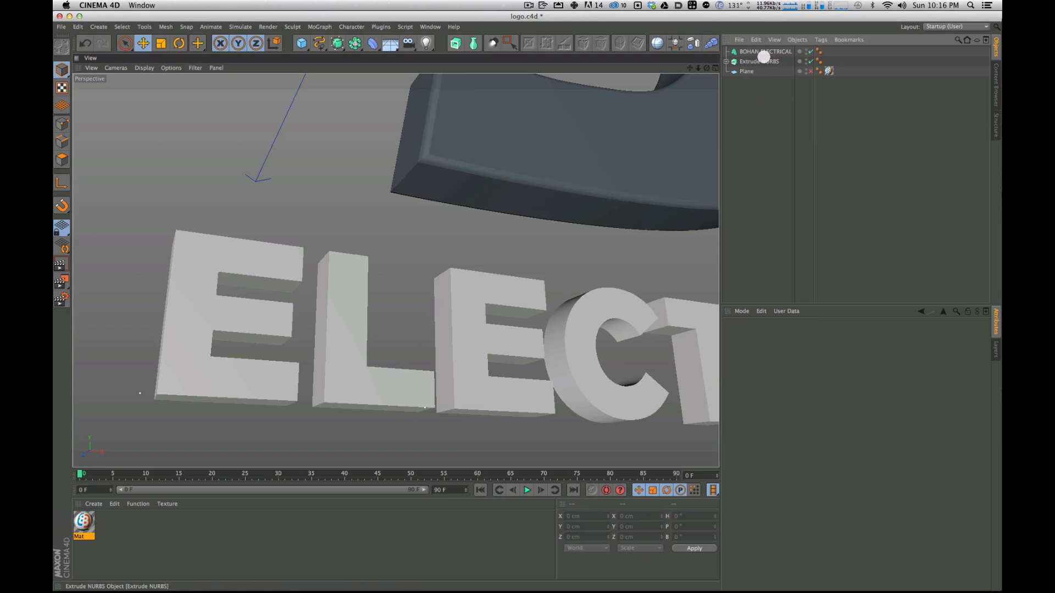
click(761, 51)
click(801, 334)
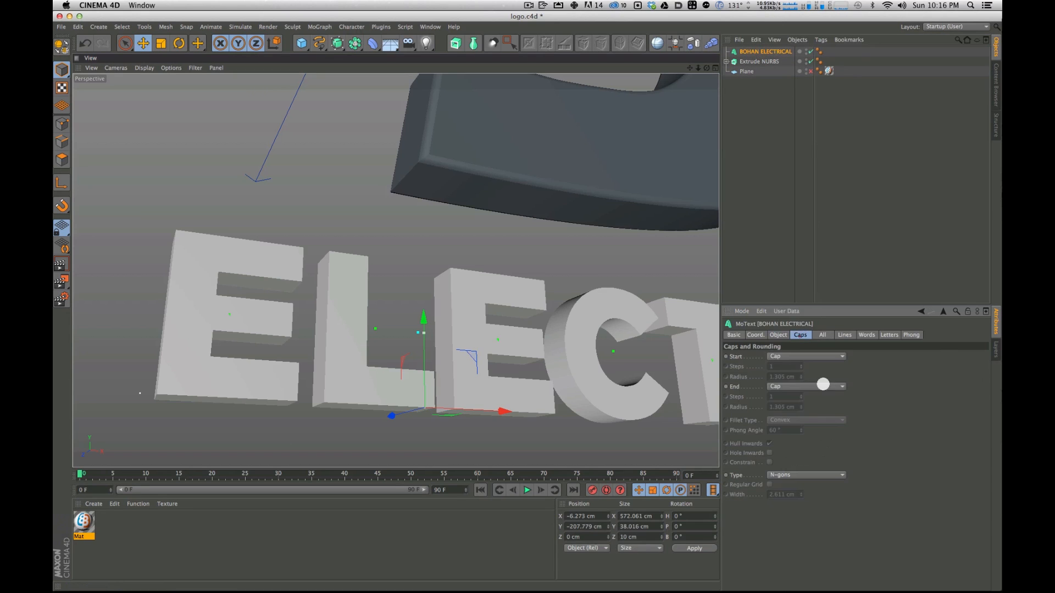
click(732, 356)
click(791, 356)
click(794, 397)
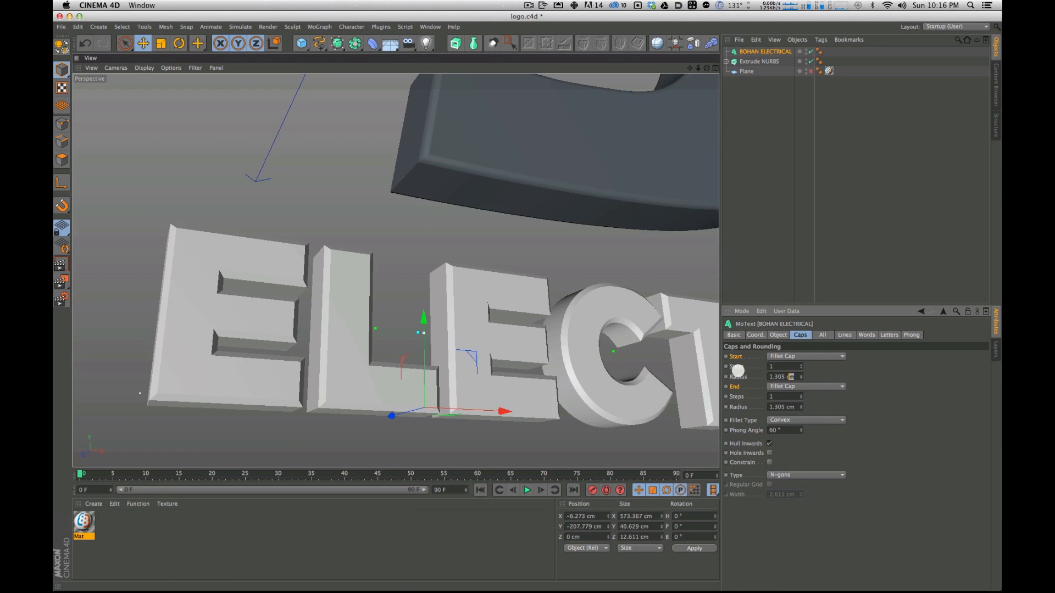
Step: Set the text's start and end fillet radii to 1 cm and render a preview of the bevelled letters
text(1)
key(Tab)
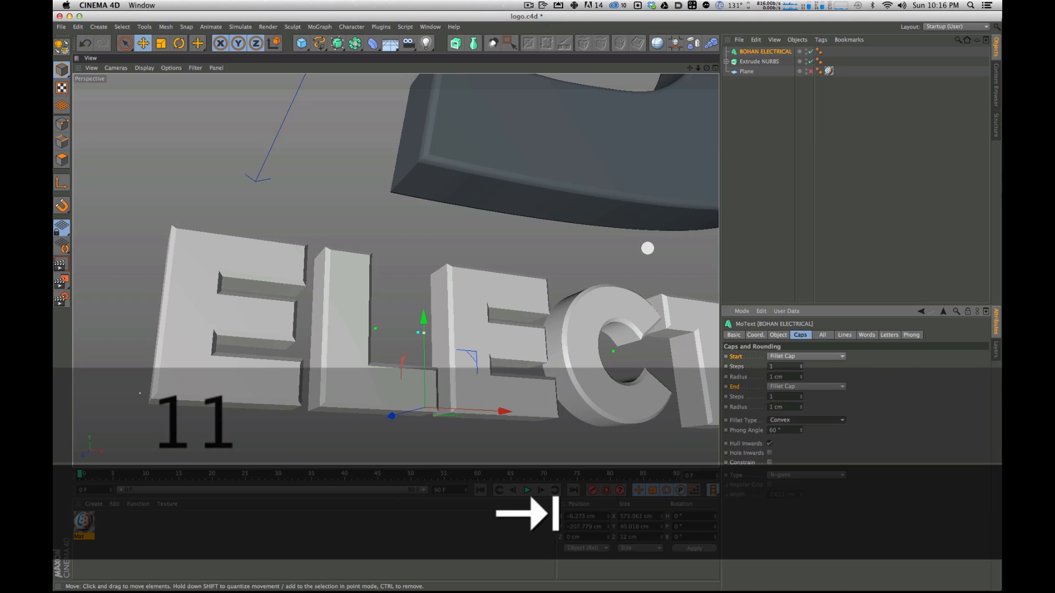
key(2)
drag(489, 176, 452, 266)
key(super+r)
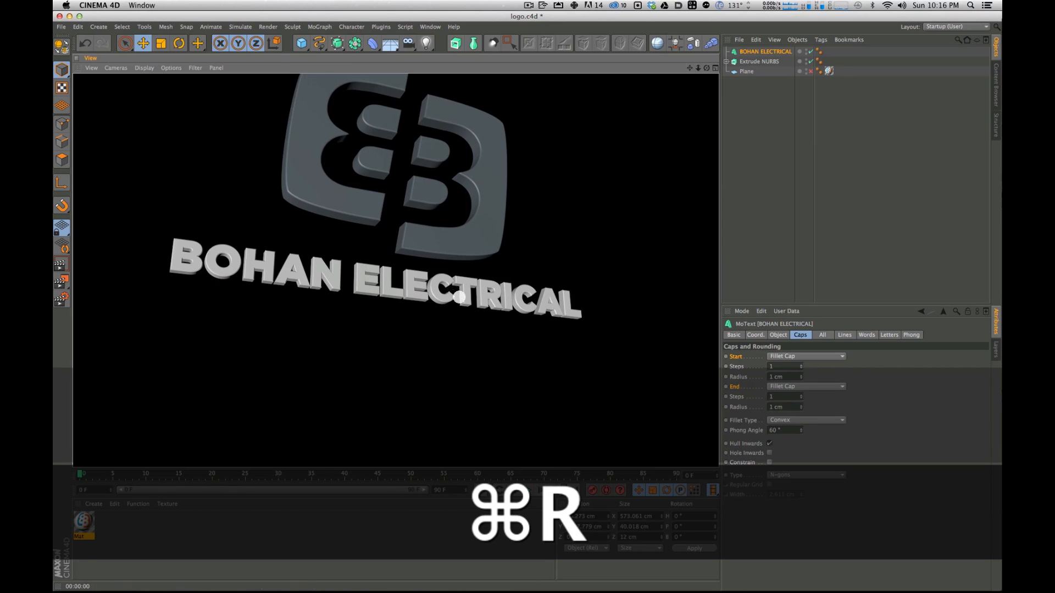
Step: Save the project and add a Background object to the scene
key(super+s)
key(1)
drag(434, 175, 539, 377)
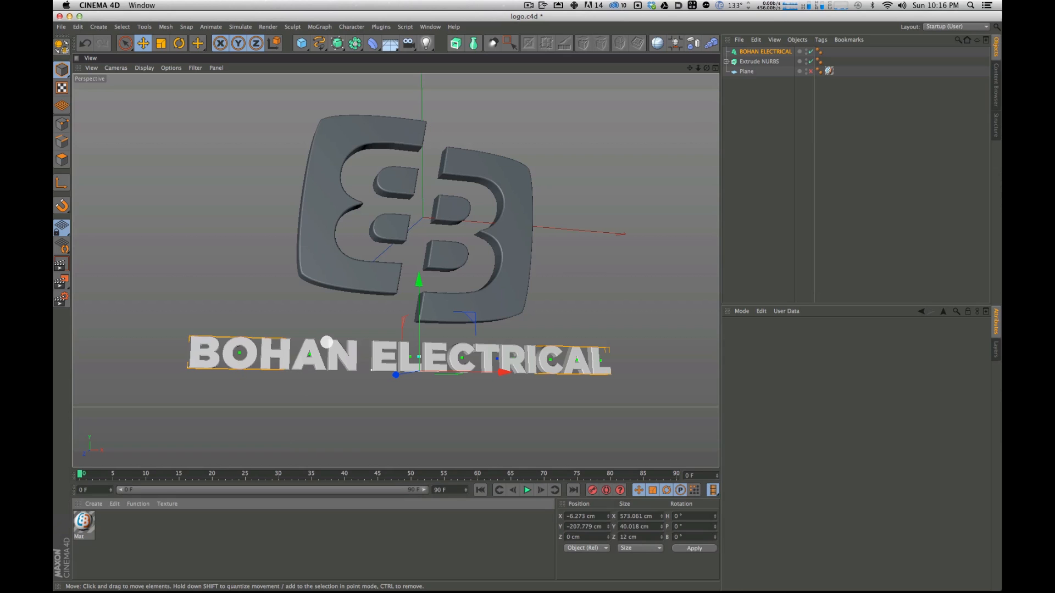
click(390, 43)
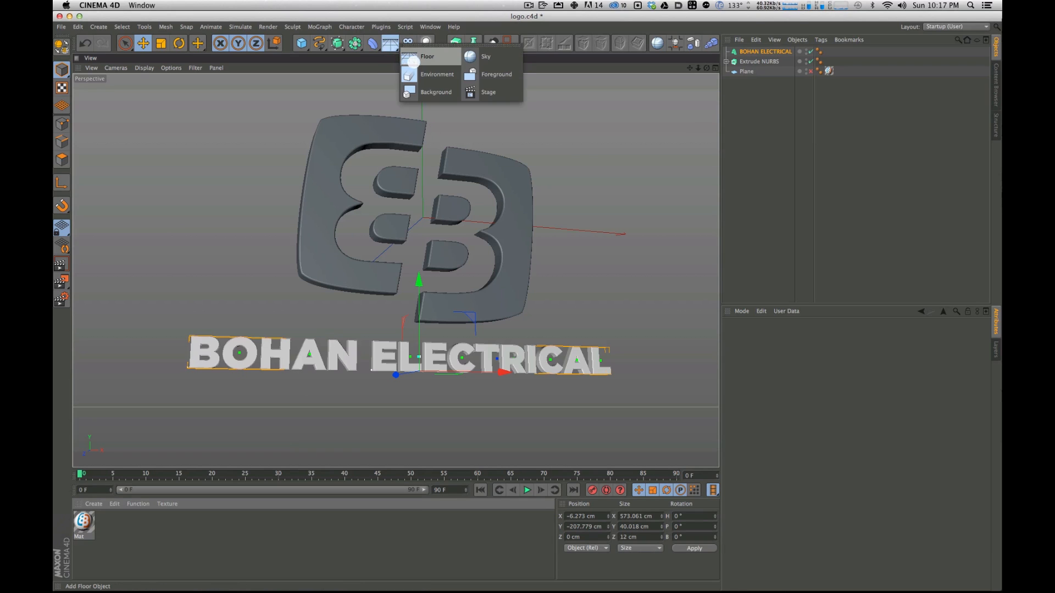
click(436, 93)
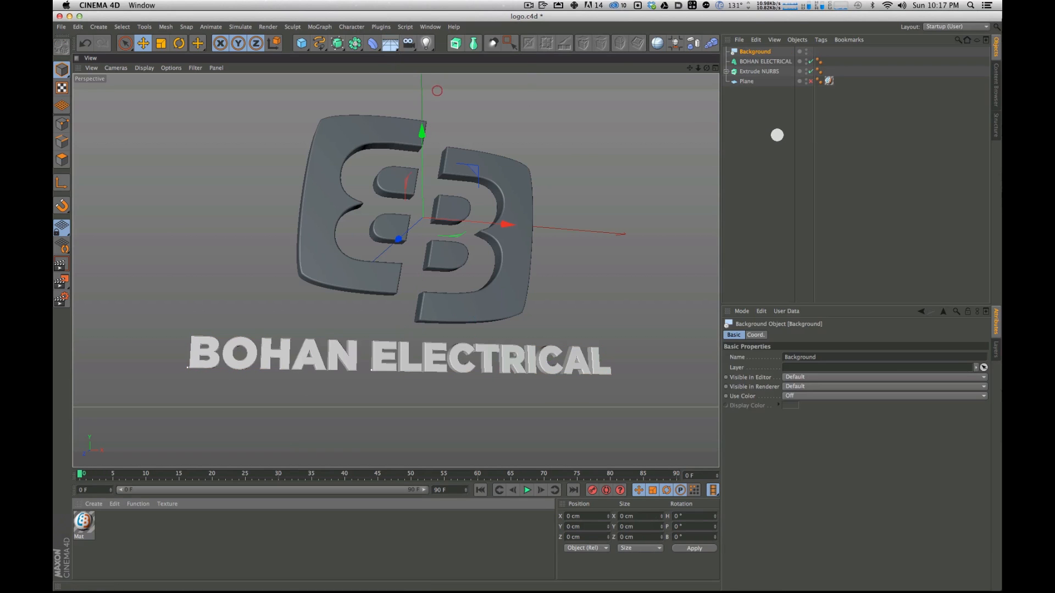
Step: Create a new material with a Gradient shader as its color texture and set the gradient type to 2D - Circular
double_click(121, 530)
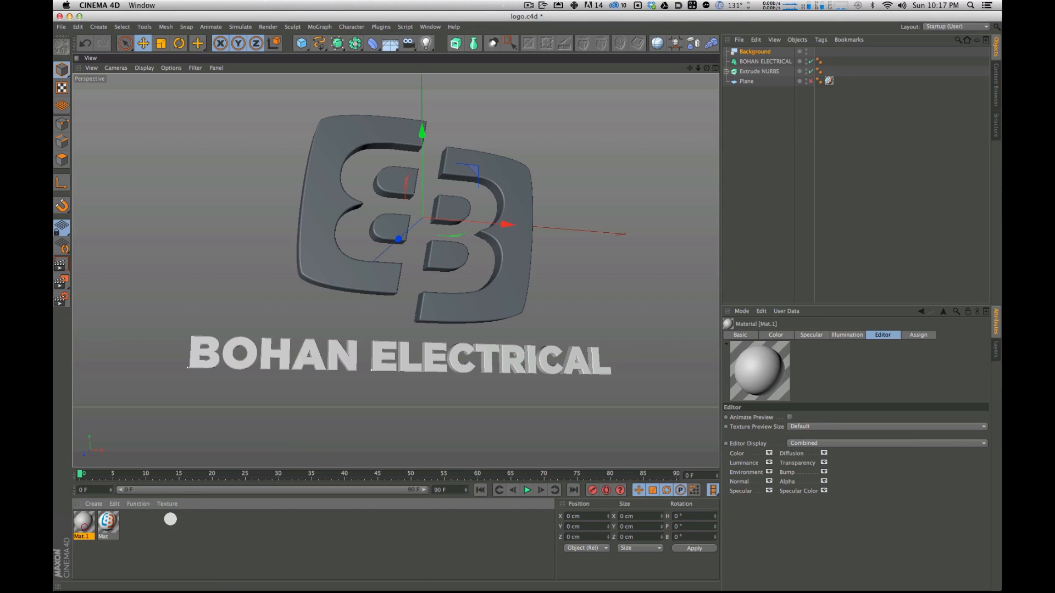
click(776, 335)
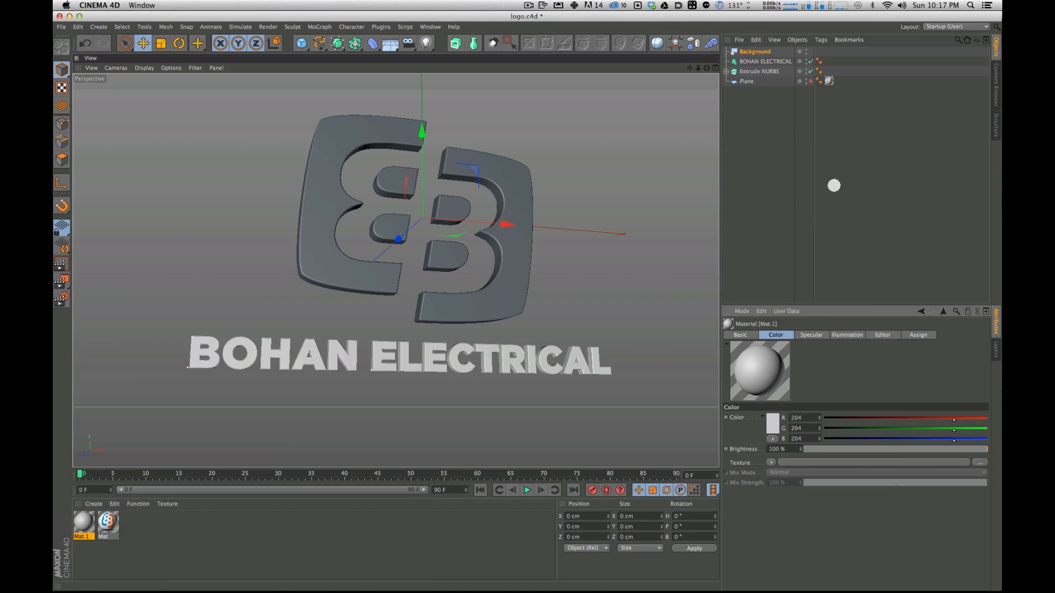
click(769, 463)
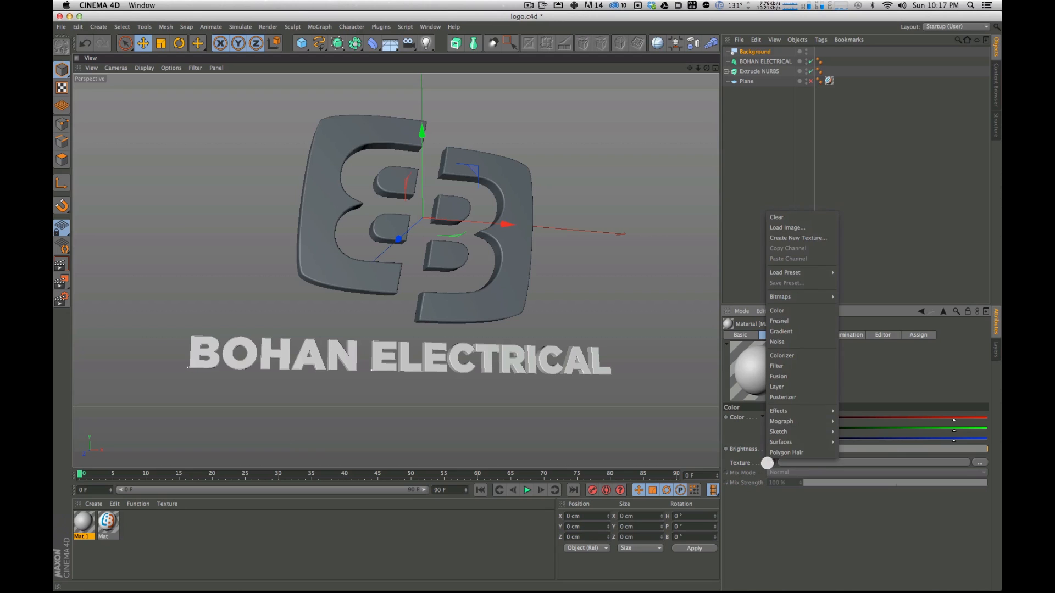
click(783, 332)
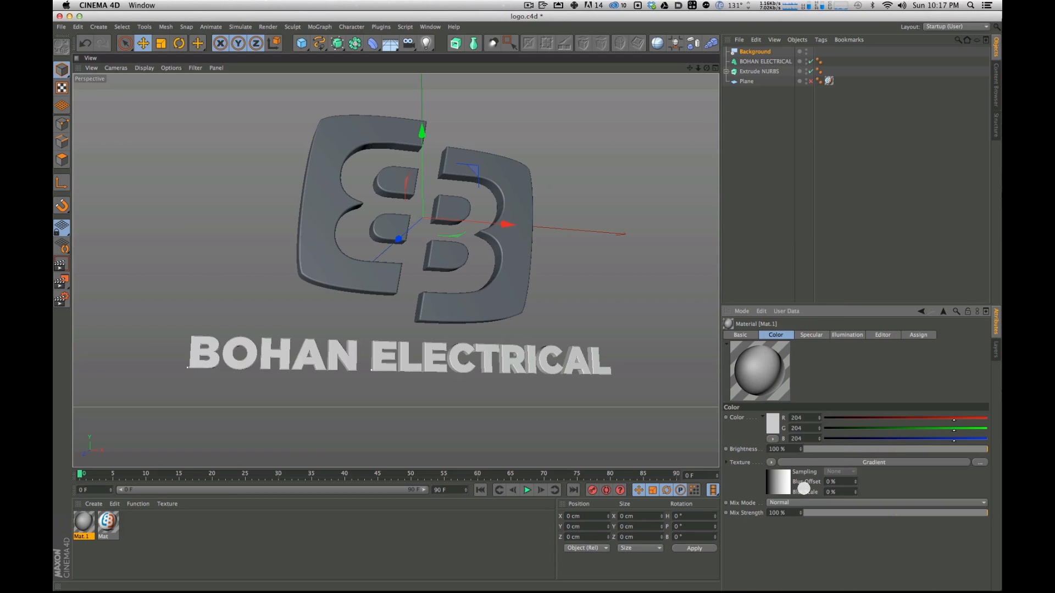
click(780, 487)
click(779, 432)
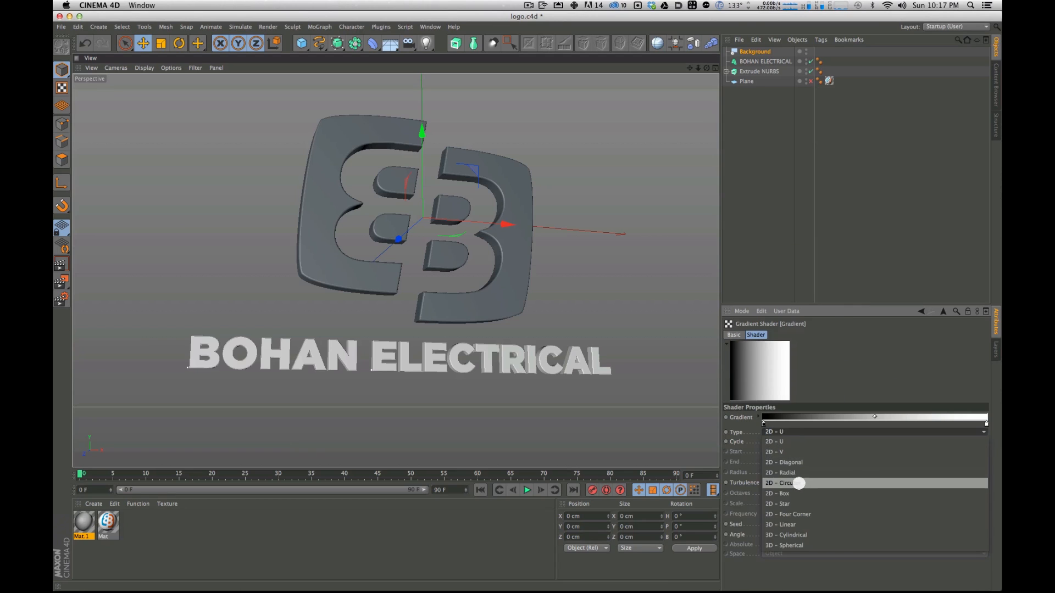
click(812, 482)
Step: Set the circular gradient's start color to white and its end color to a very light grey
double_click(762, 424)
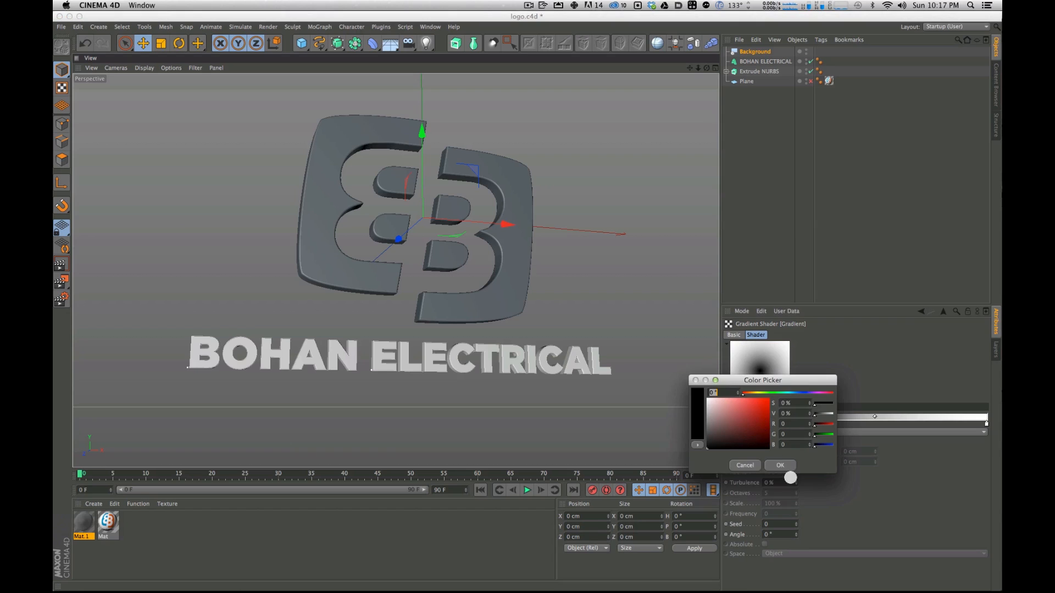
drag(734, 377, 742, 460)
click(721, 489)
click(787, 542)
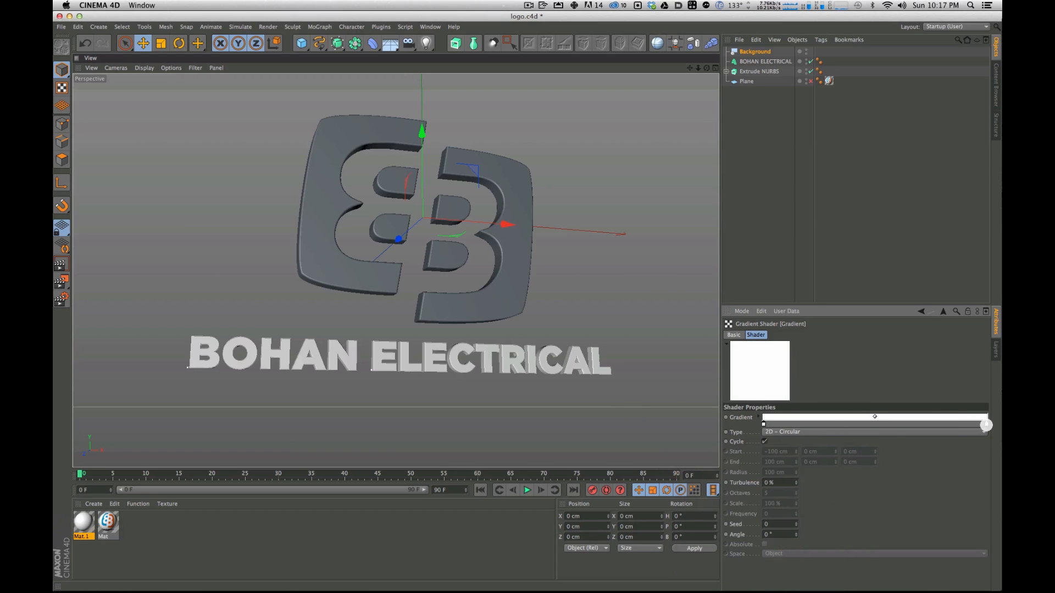
double_click(986, 424)
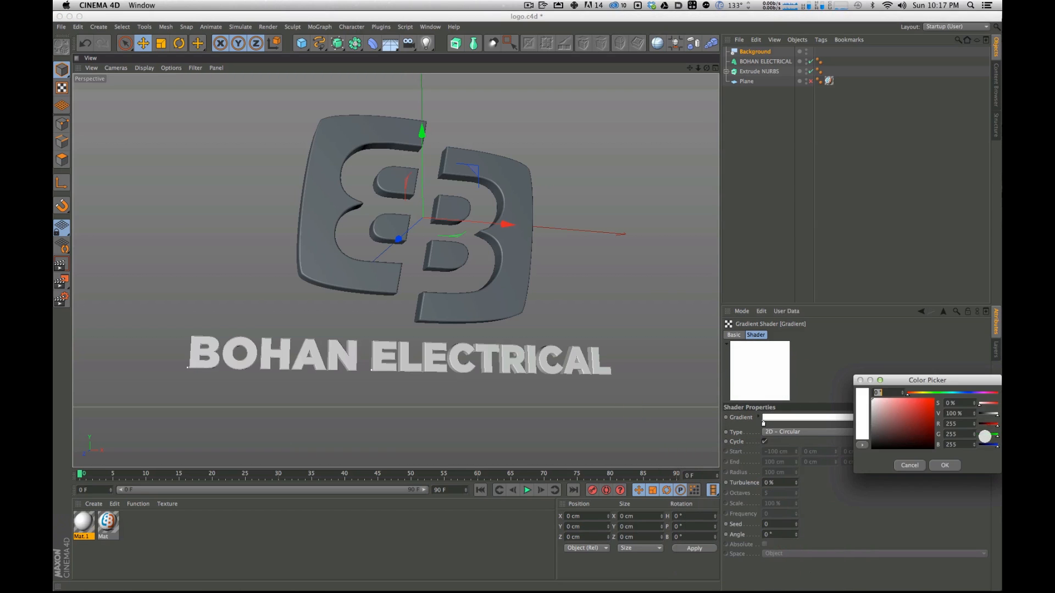
click(874, 405)
drag(868, 405, 865, 408)
click(875, 409)
drag(873, 407, 870, 405)
click(943, 465)
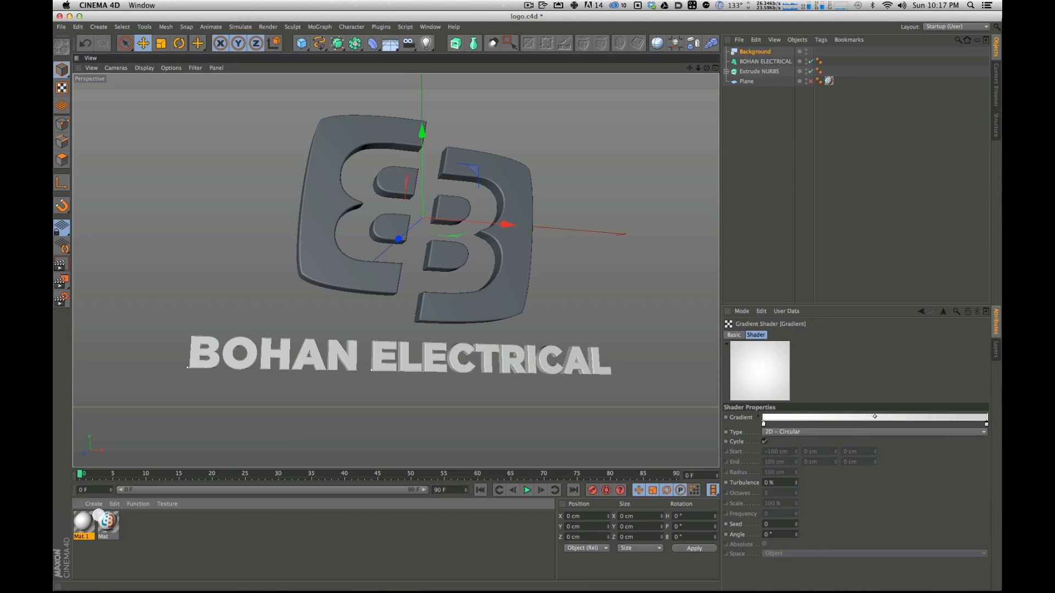
Step: Apply the gradient material to the Background object and render the Perspective view
drag(763, 57, 784, 52)
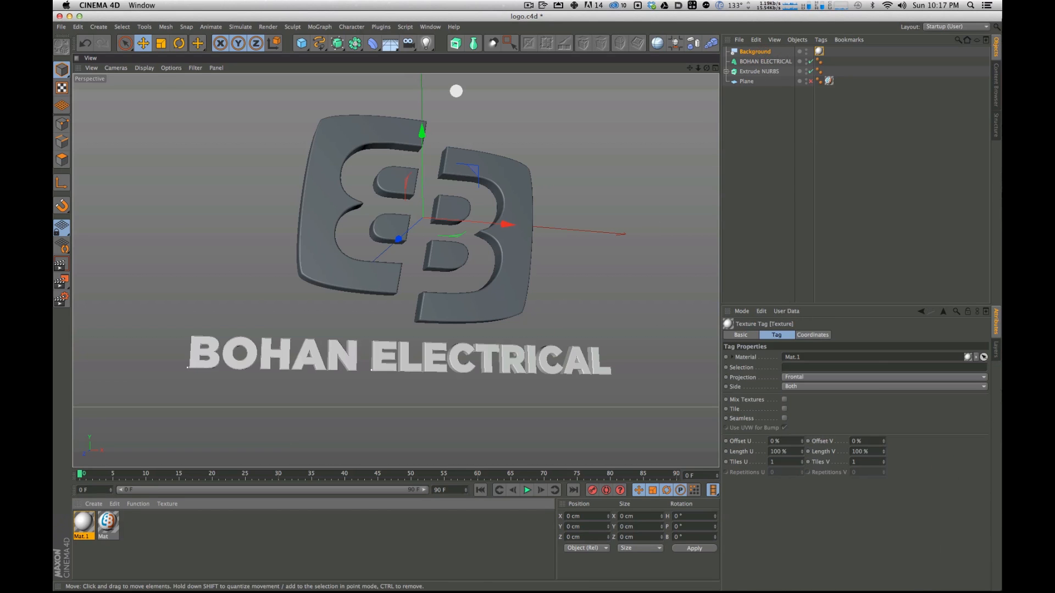
key(super+r)
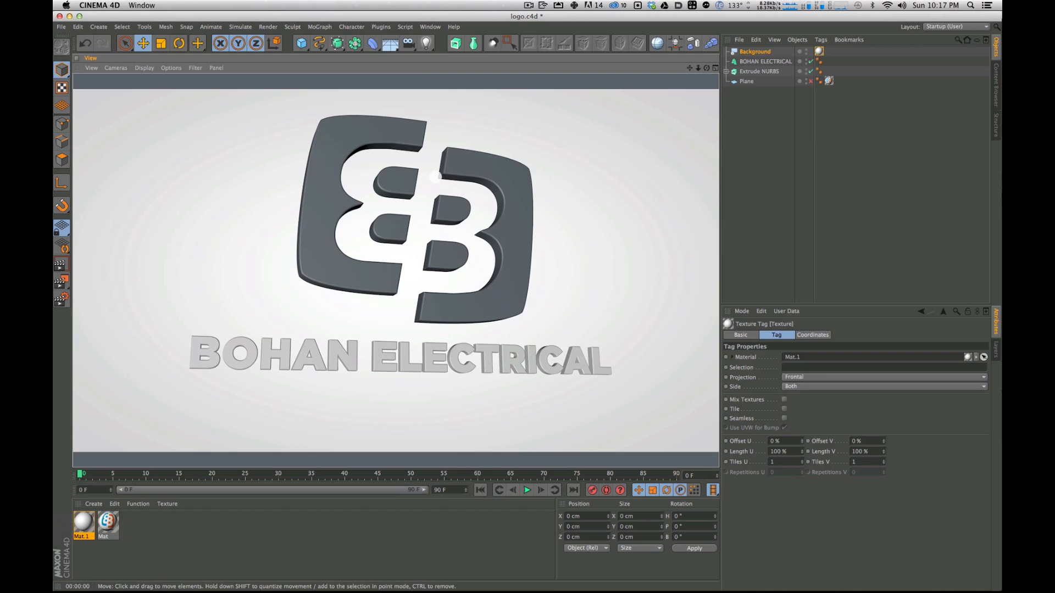
click(350, 543)
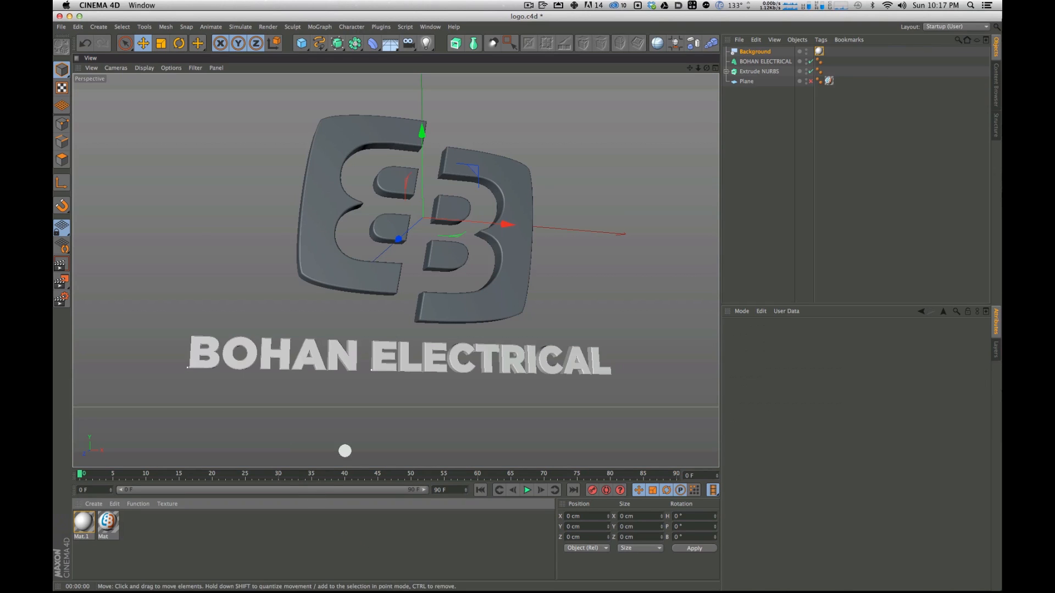
Step: Create a black material with RGB 0, 0, 0 and apply it to the BOHAN ELECTRICAL text
alt+drag(466, 238, 496, 394)
key(2)
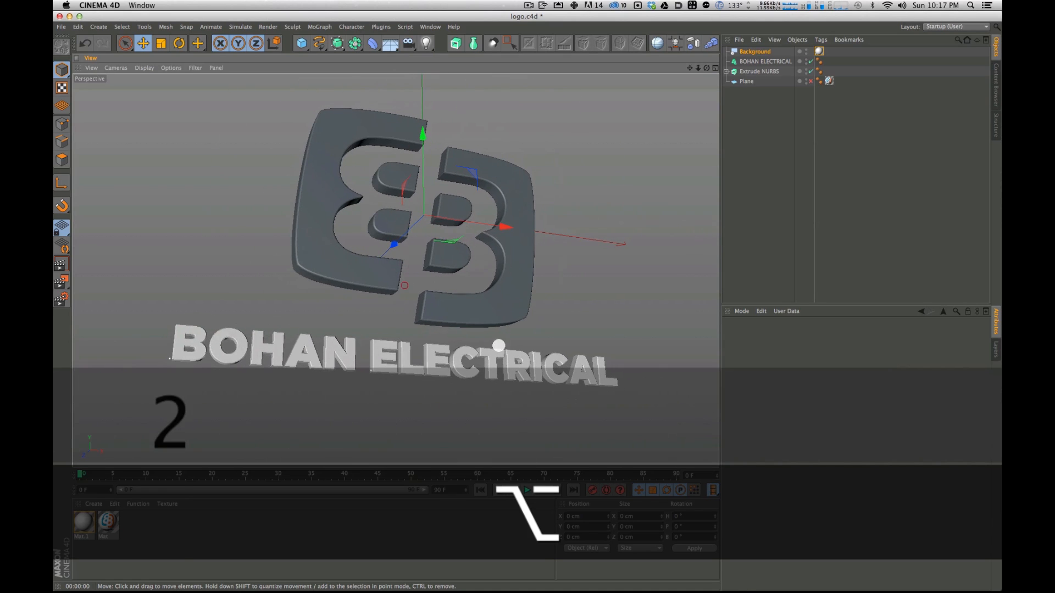
click(201, 565)
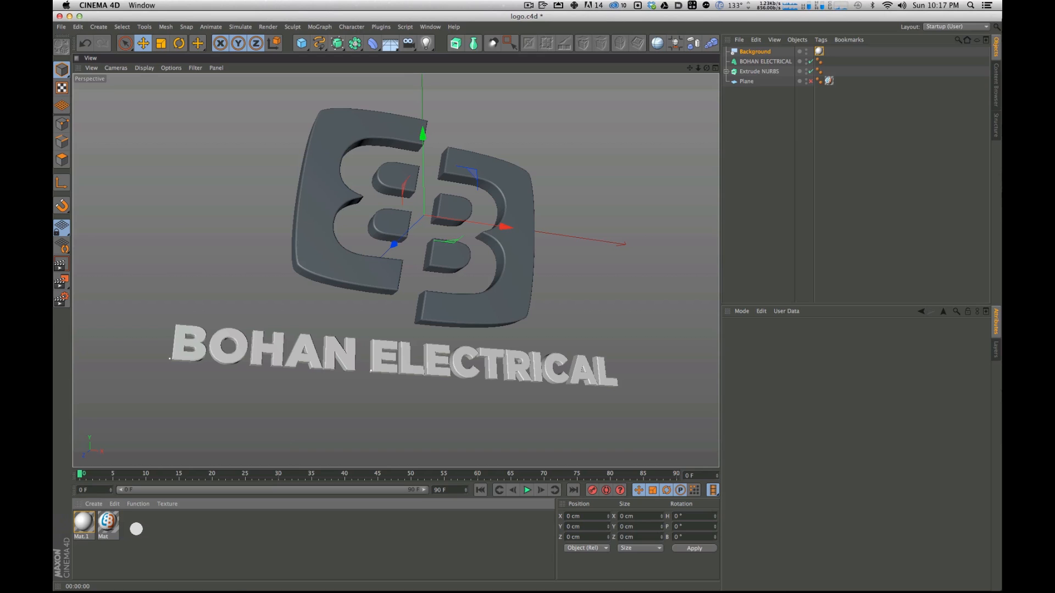
double_click(134, 526)
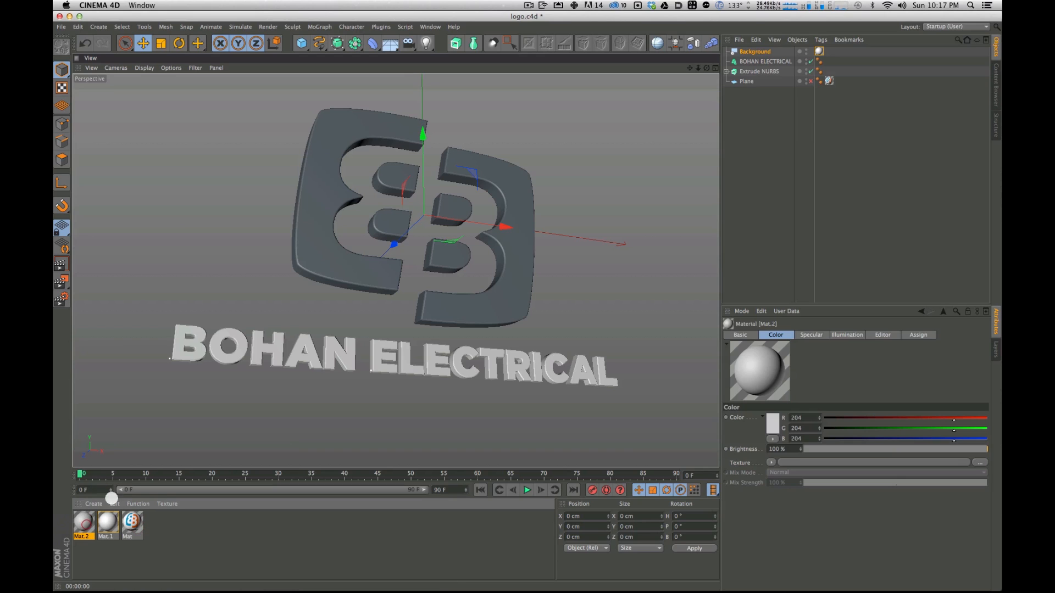
drag(833, 417, 821, 439)
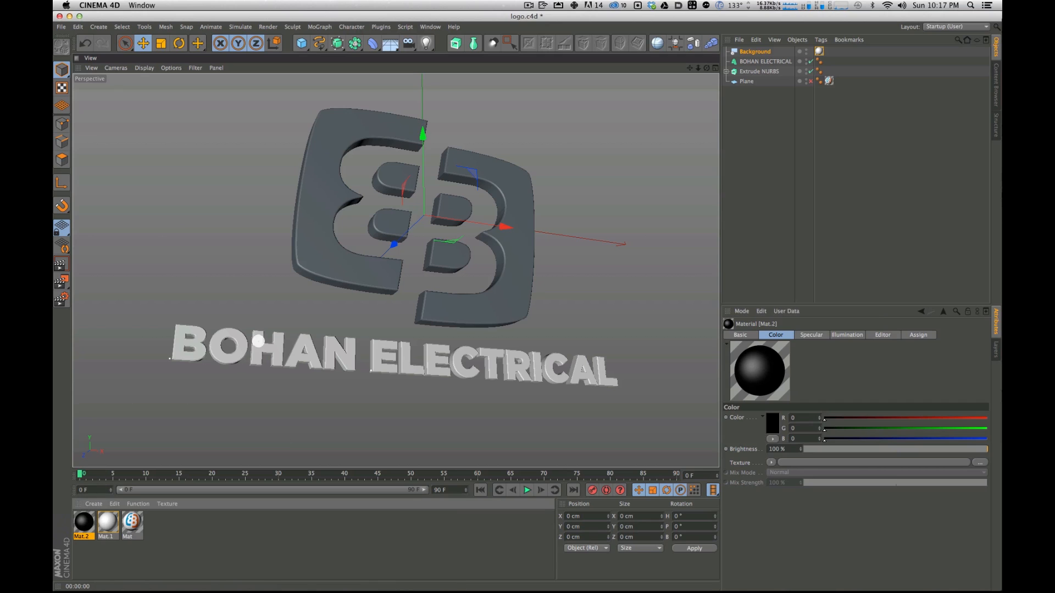
drag(266, 412, 234, 356)
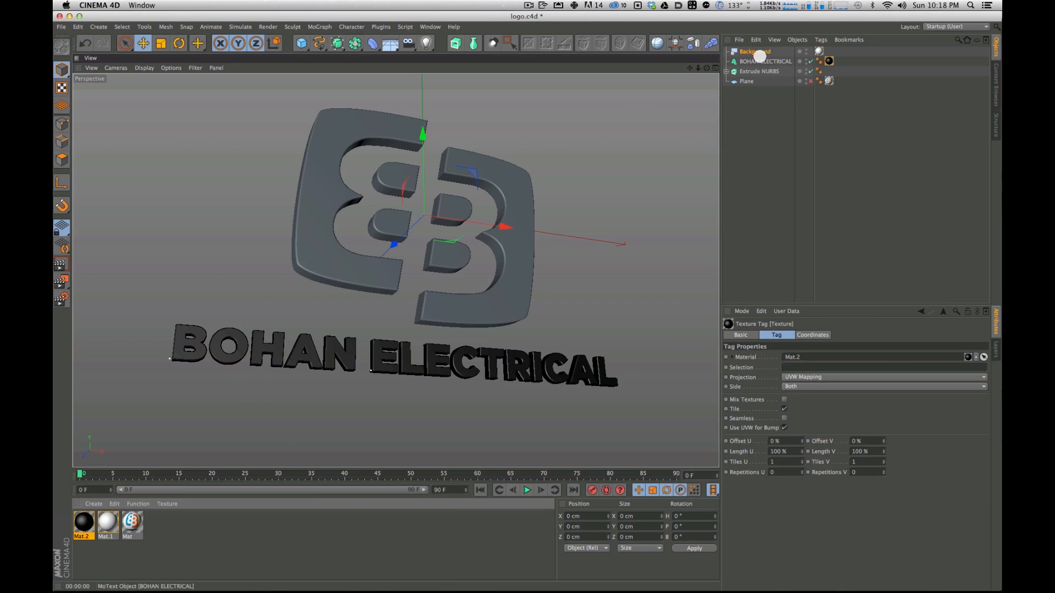
Step: Render the scene with the Background hidden, and turn the Background's visibility back on for another render
key(super+r)
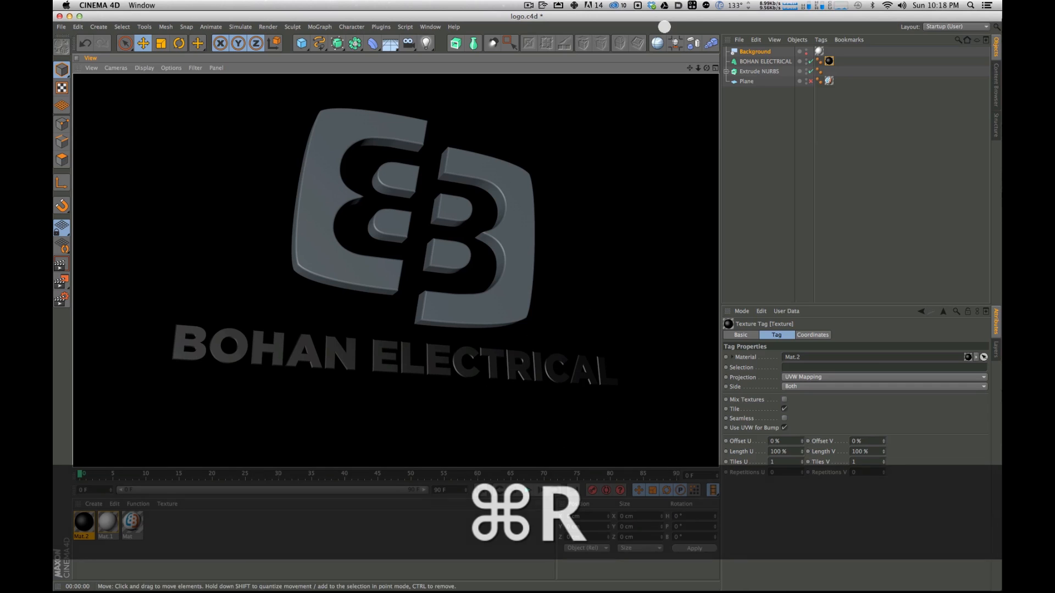
click(805, 52)
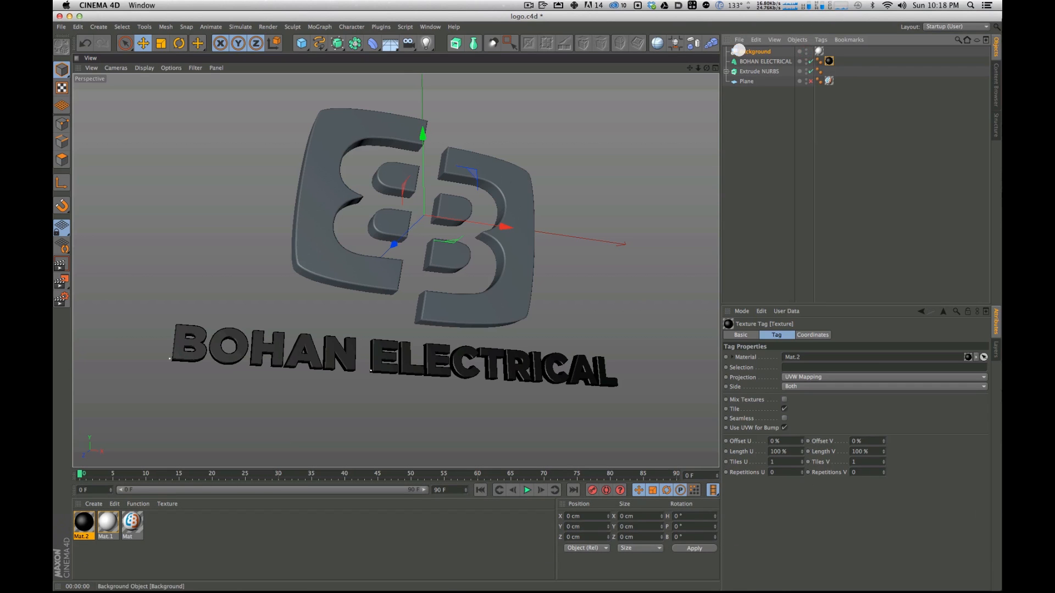
key(super+r)
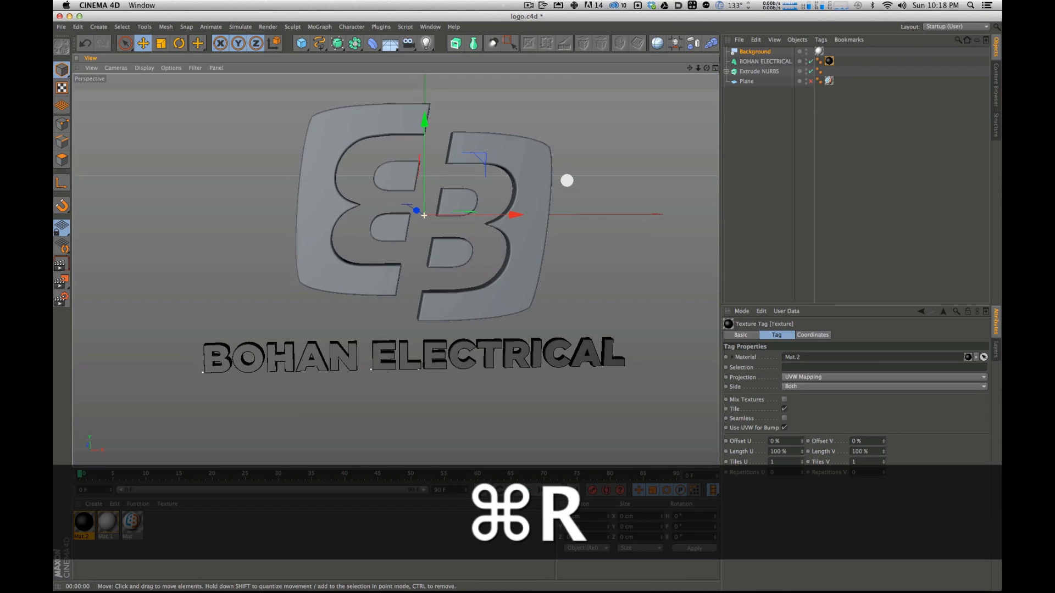
Step: Render the logo and black text against the gradient background from different angles
alt+drag(555, 217, 454, 82)
key(super+r)
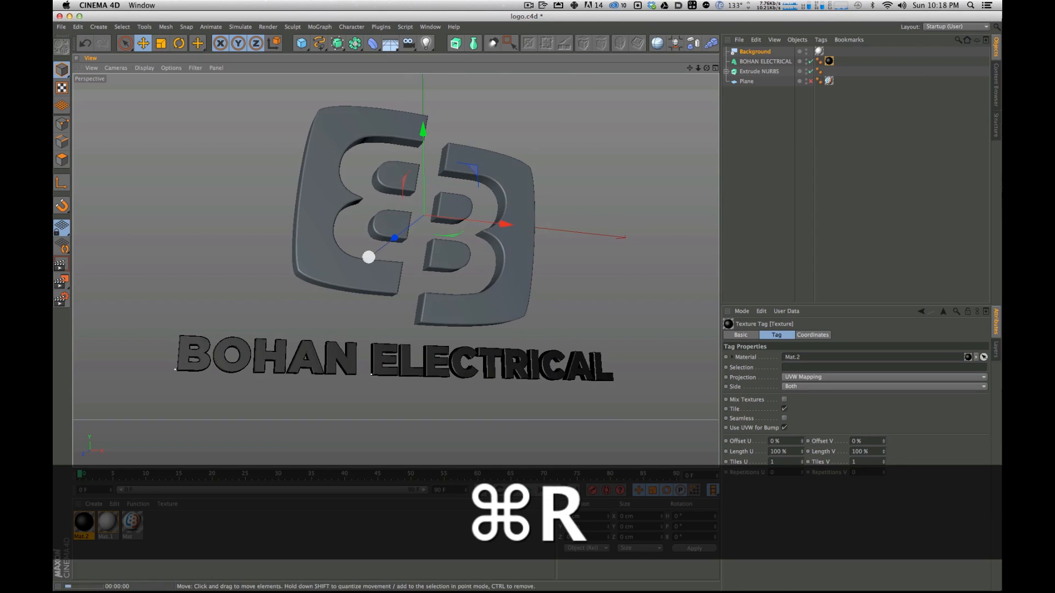
alt+drag(467, 251, 483, 243)
key(super+r)
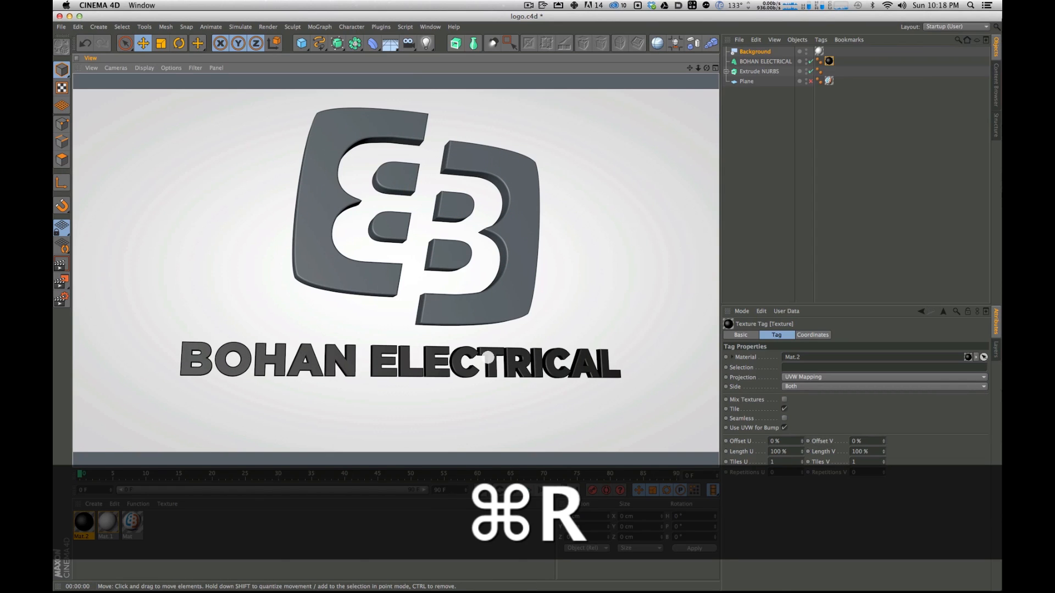
Step: Set the black text material's specular width to 22% and height to 46%, and render the view to check it
drag(84, 527, 345, 230)
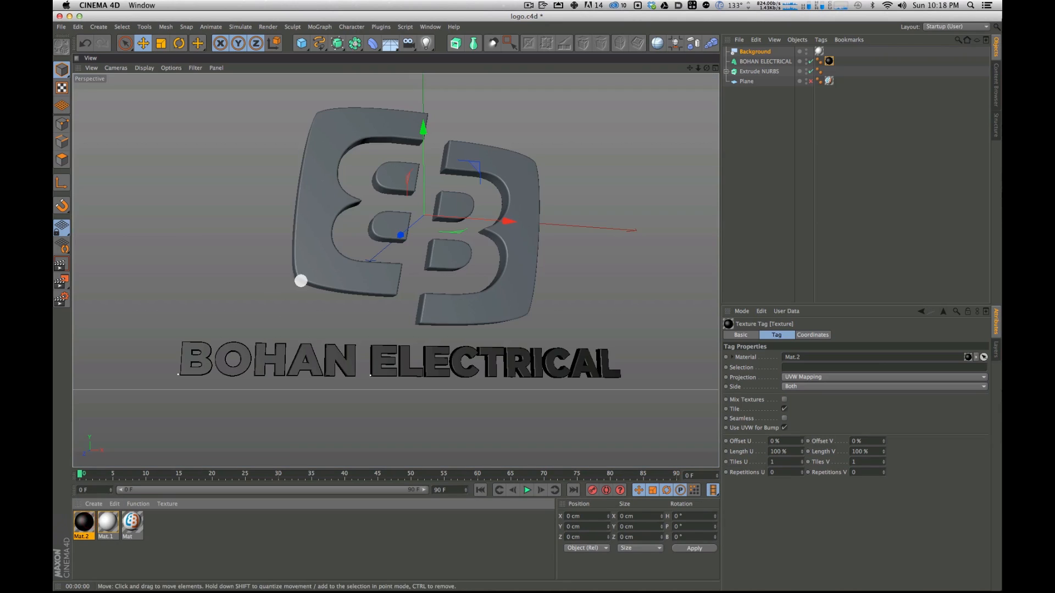
click(88, 522)
click(814, 335)
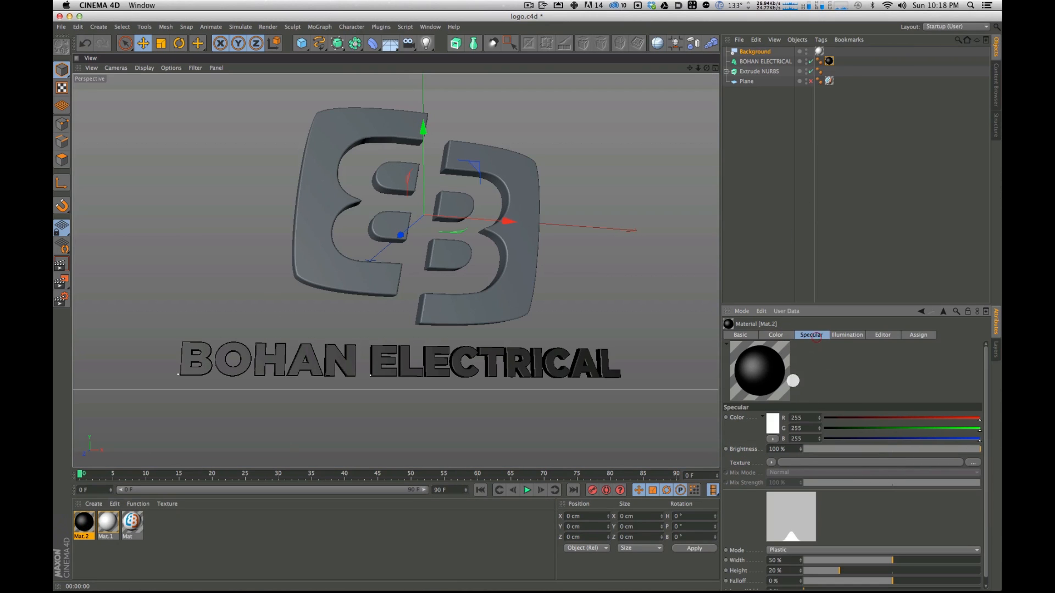
scroll(988, 394, down, 1)
drag(847, 565, 873, 565)
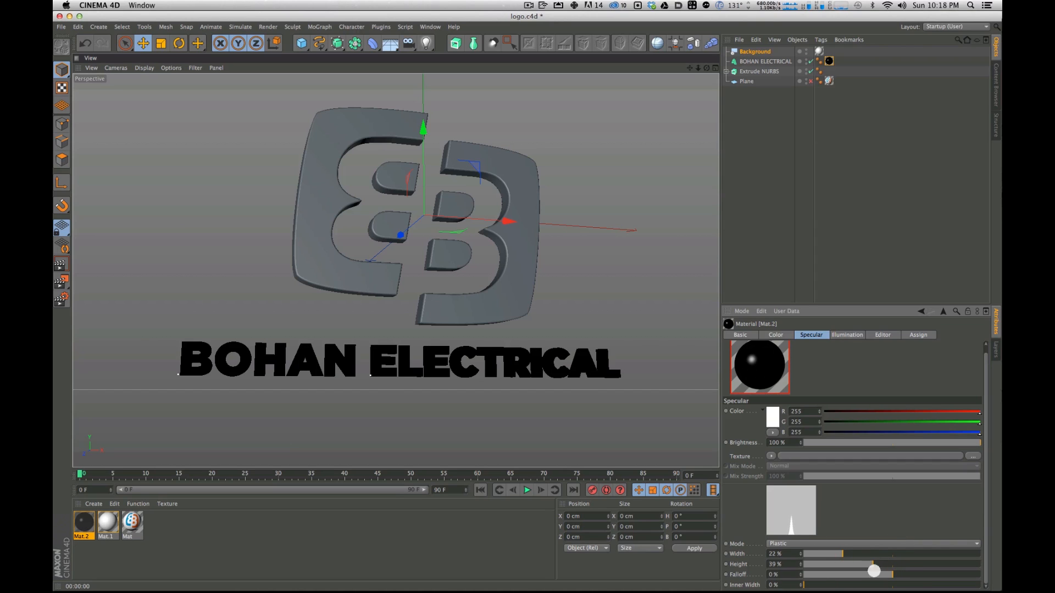
key(super)
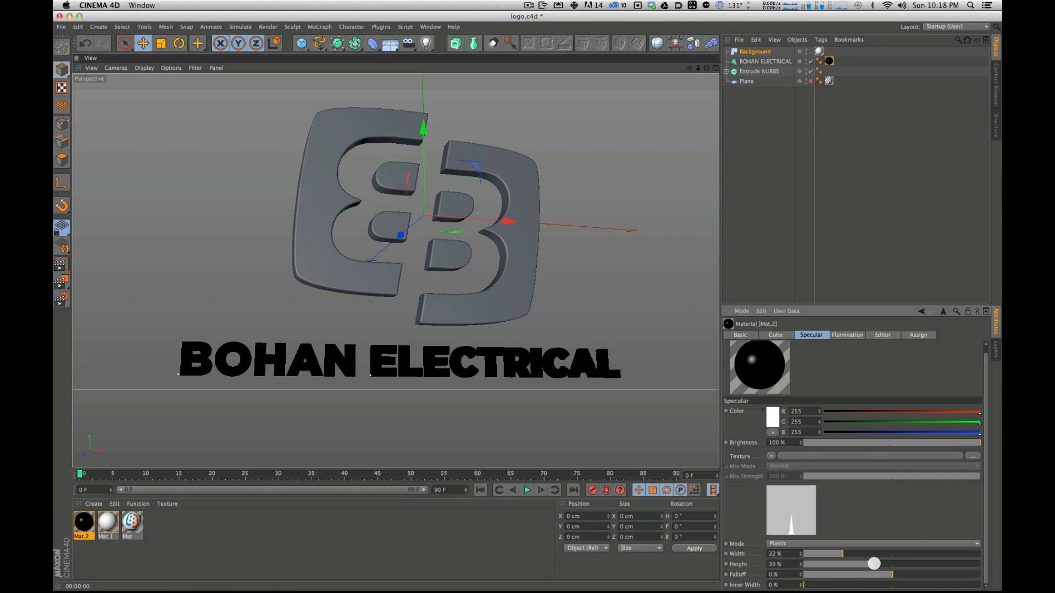
key(super+r)
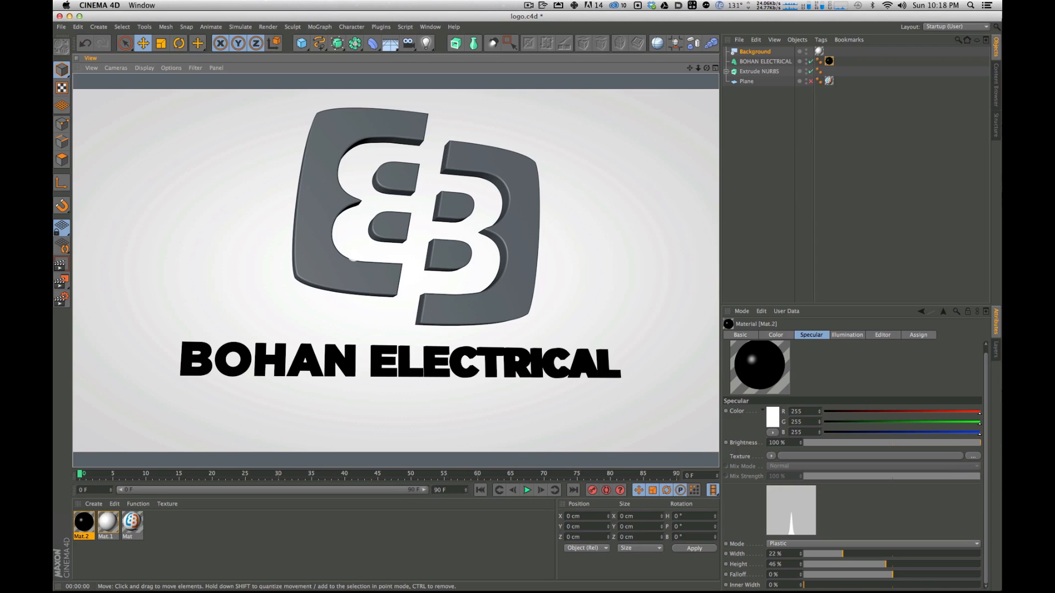
click(267, 556)
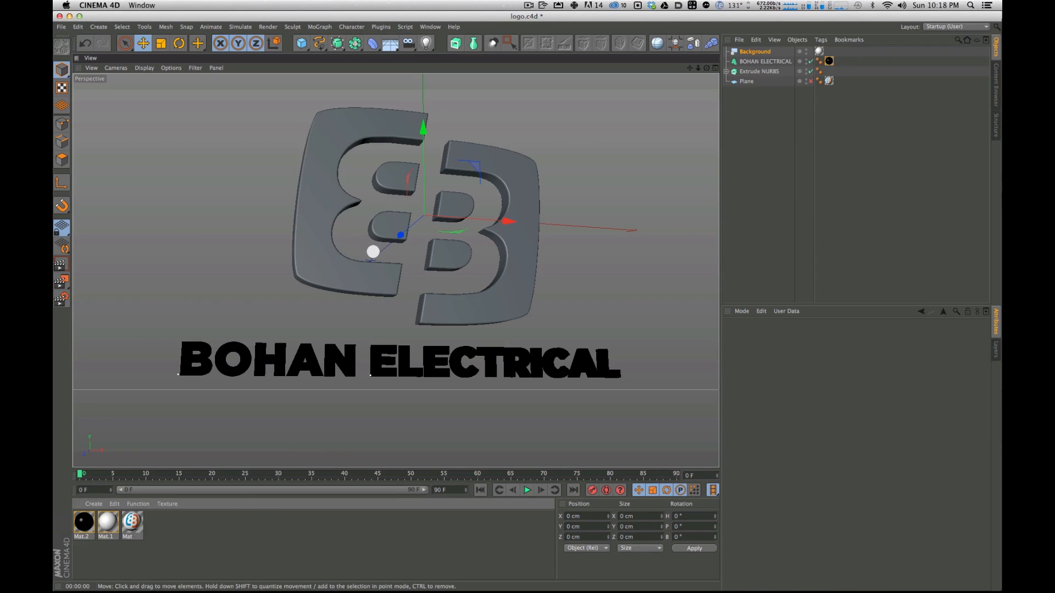
click(528, 6)
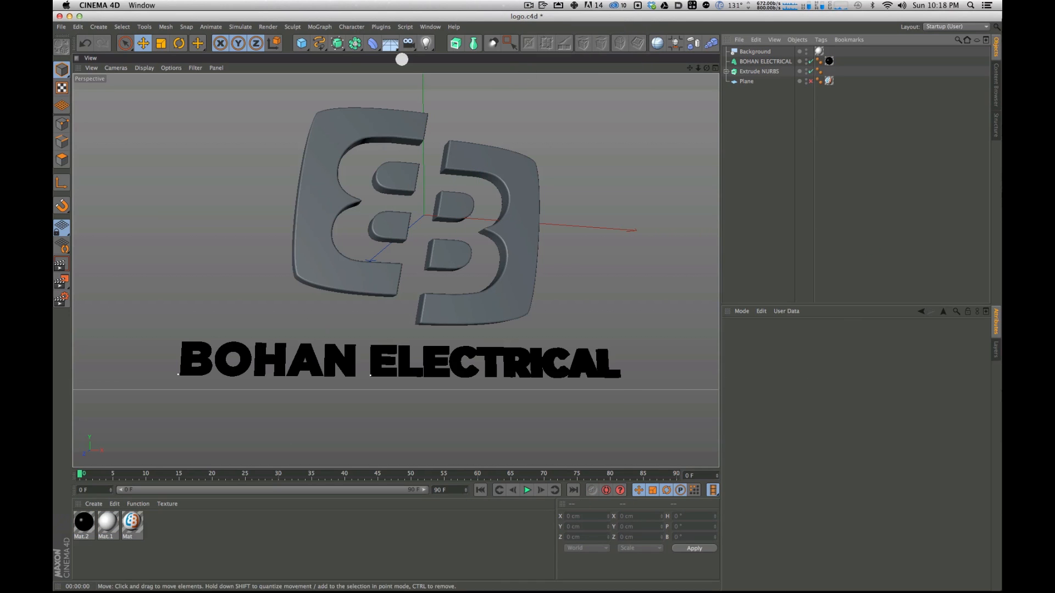
Step: Switch to Illustrator, sample the blue of the Bohan logo with the Eyedropper, and read its RGB values in the Color Picker
key(super+Tab)
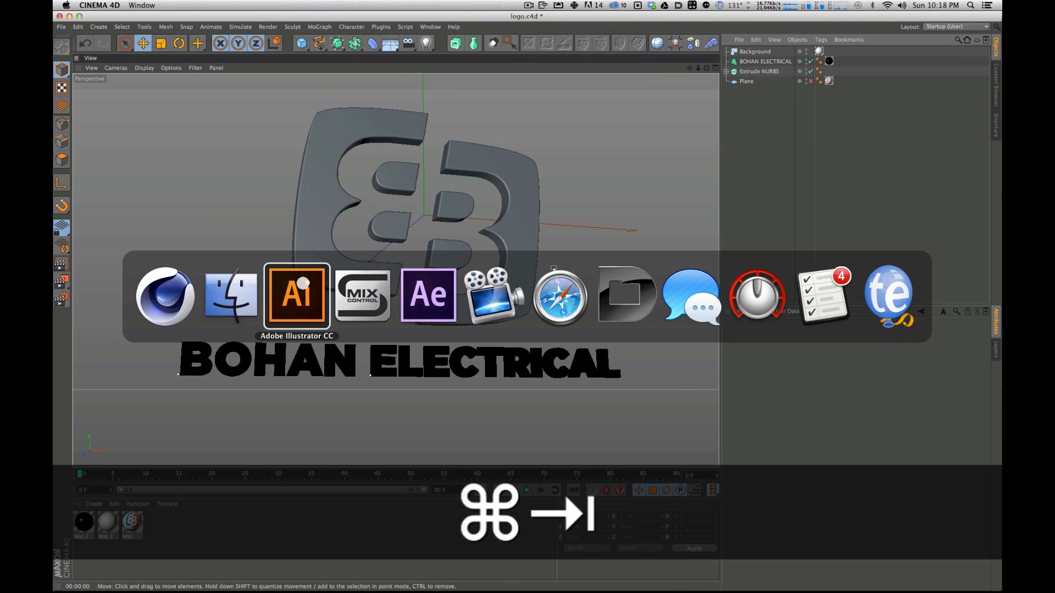
click(782, 139)
key(super+Tab)
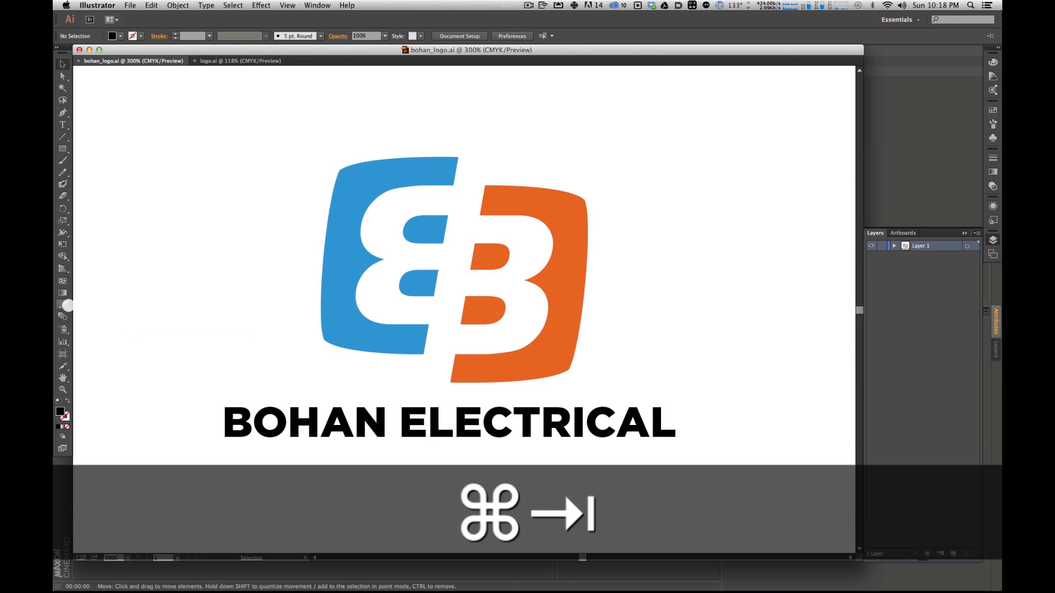
click(64, 304)
click(350, 323)
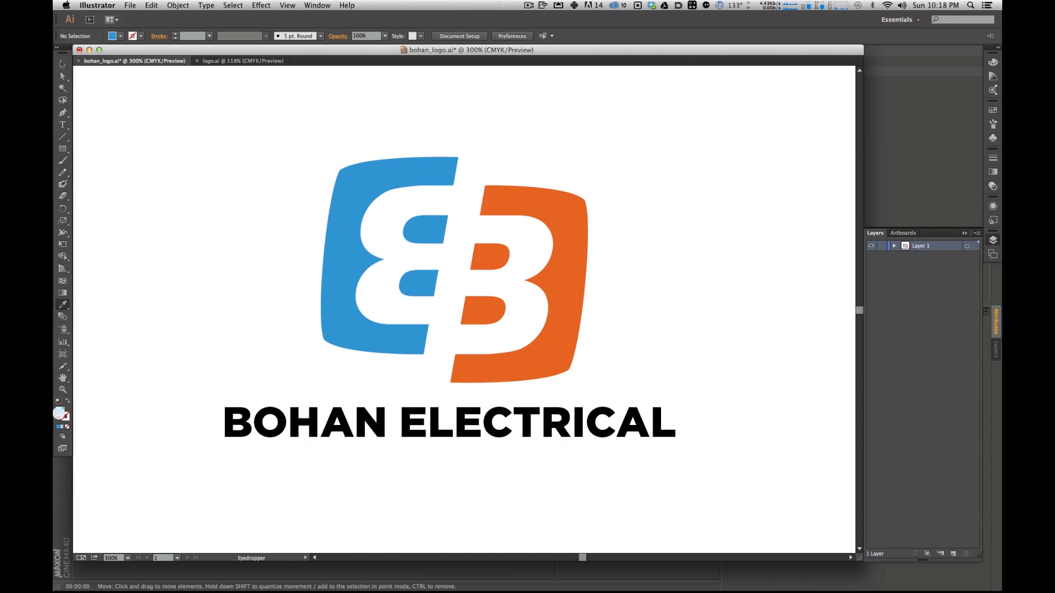
double_click(60, 411)
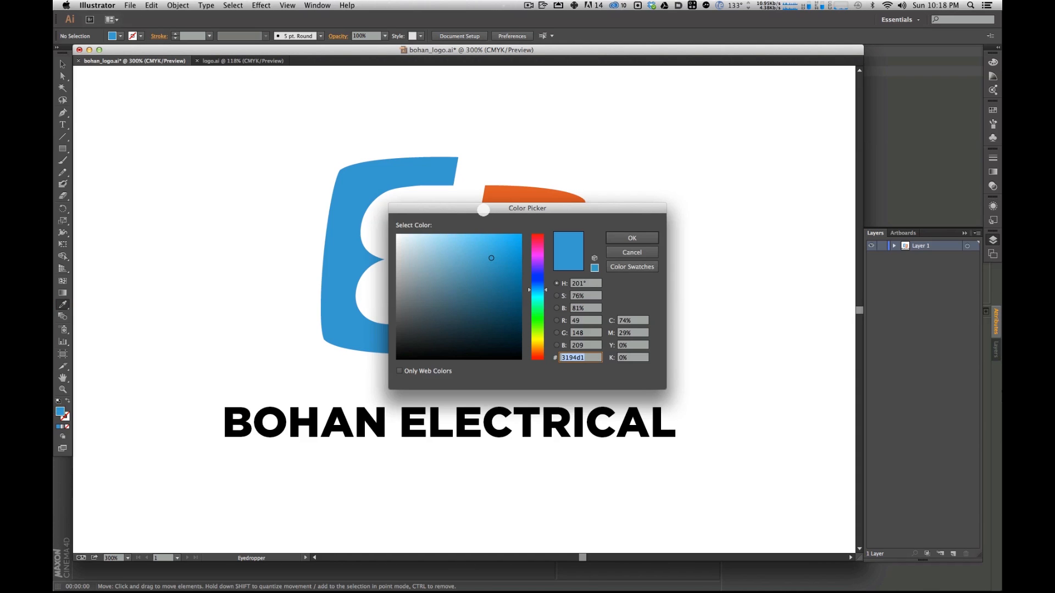
drag(483, 209, 691, 160)
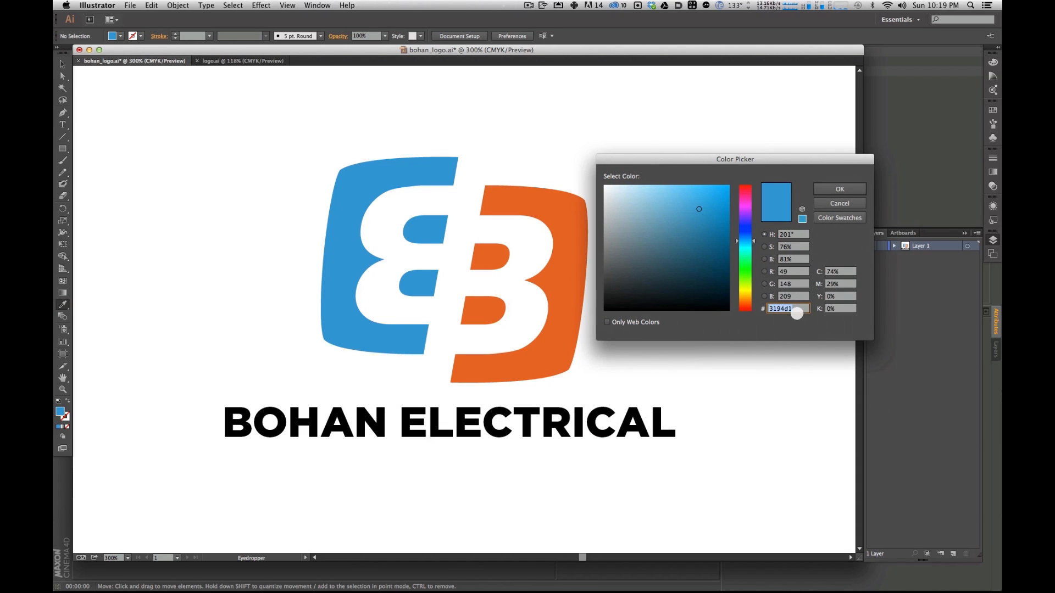
double_click(791, 308)
drag(781, 157, 105, 278)
key(Escape)
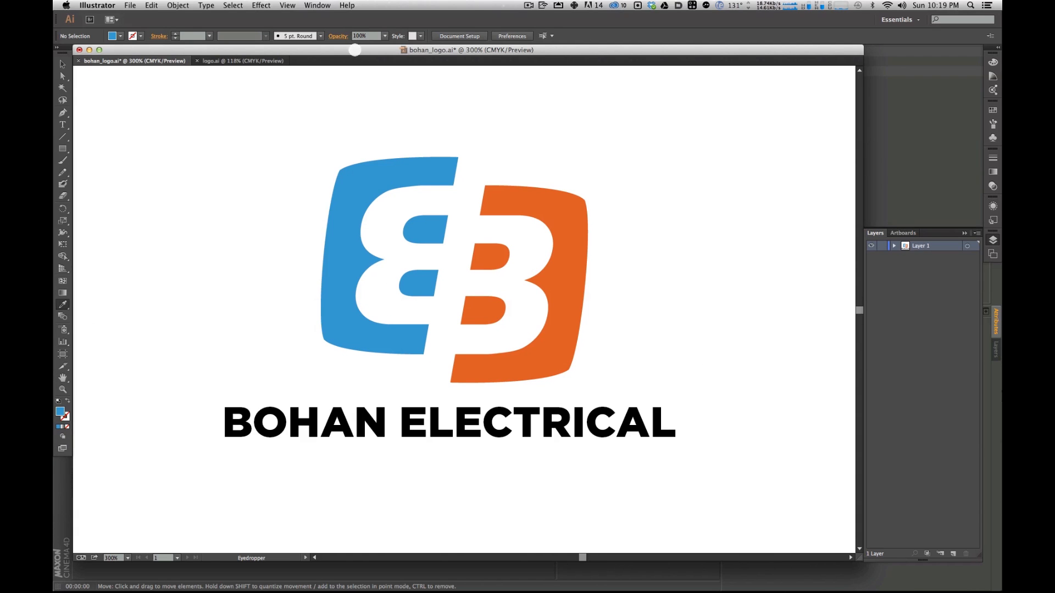
Step: Switch back to Cinema 4D, create a new material, and set its specular color to RGB 49, 148, 209
key(super+Tab)
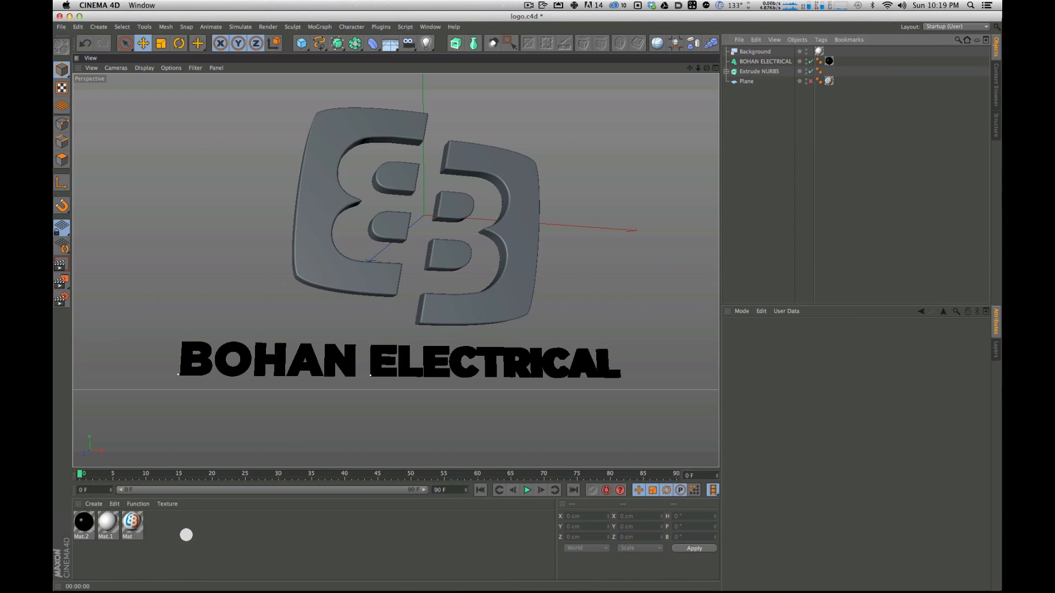
double_click(187, 537)
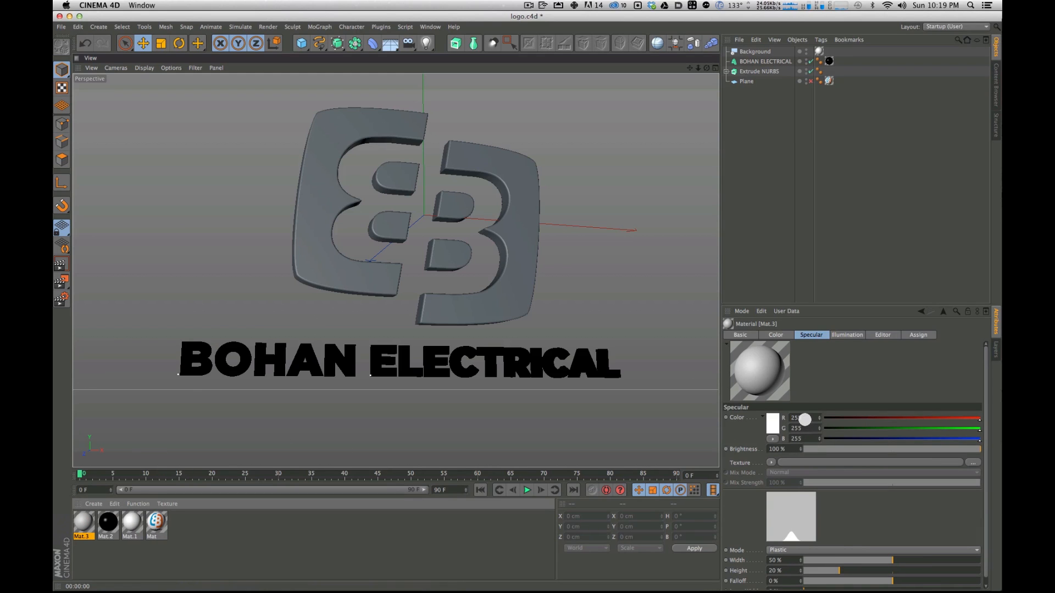
click(804, 419)
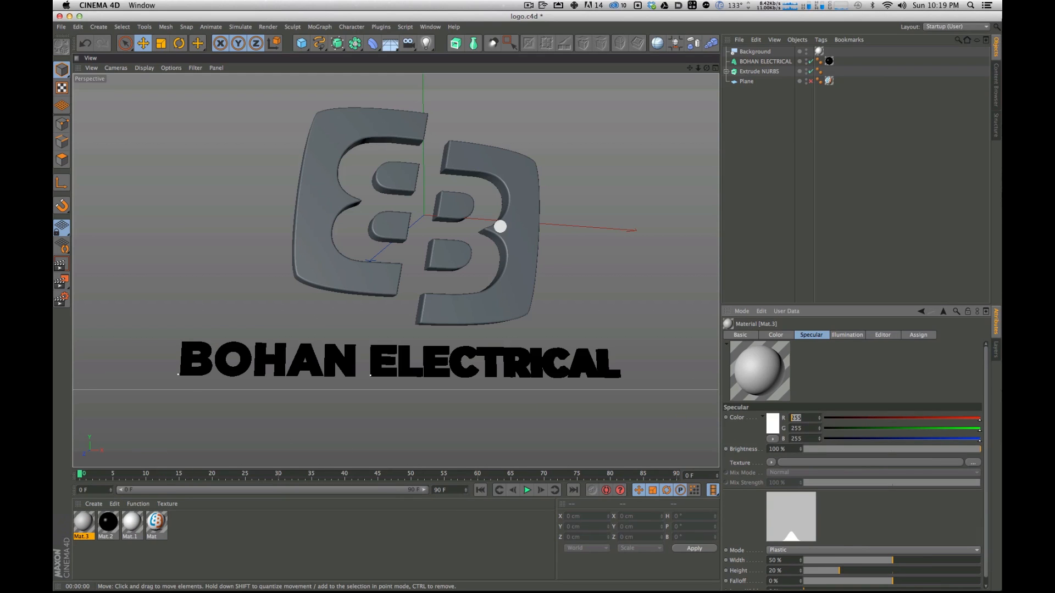
text(49)
key(Tab)
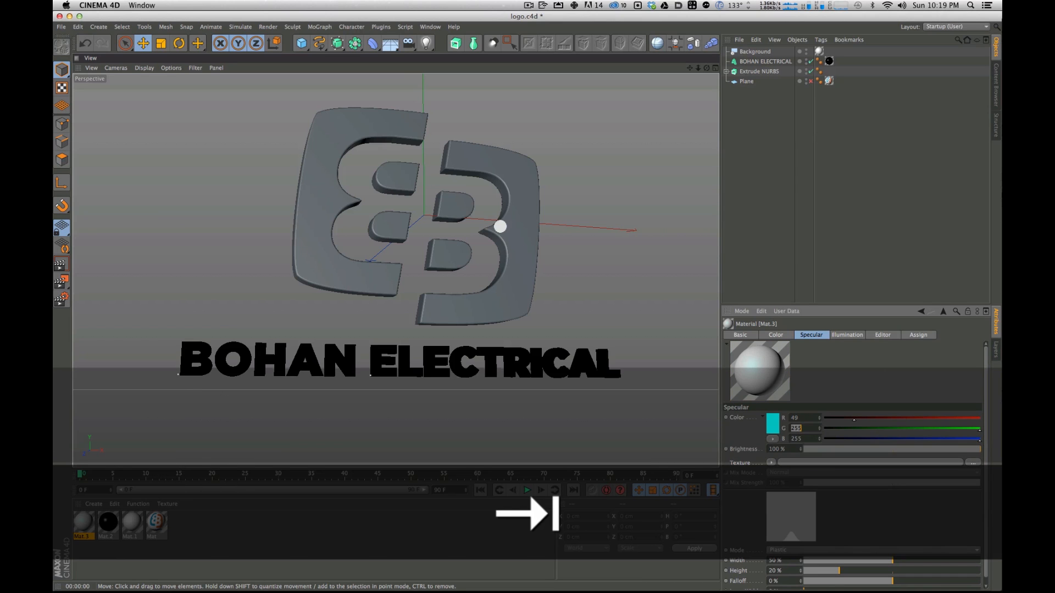
text(148)
key(Tab)
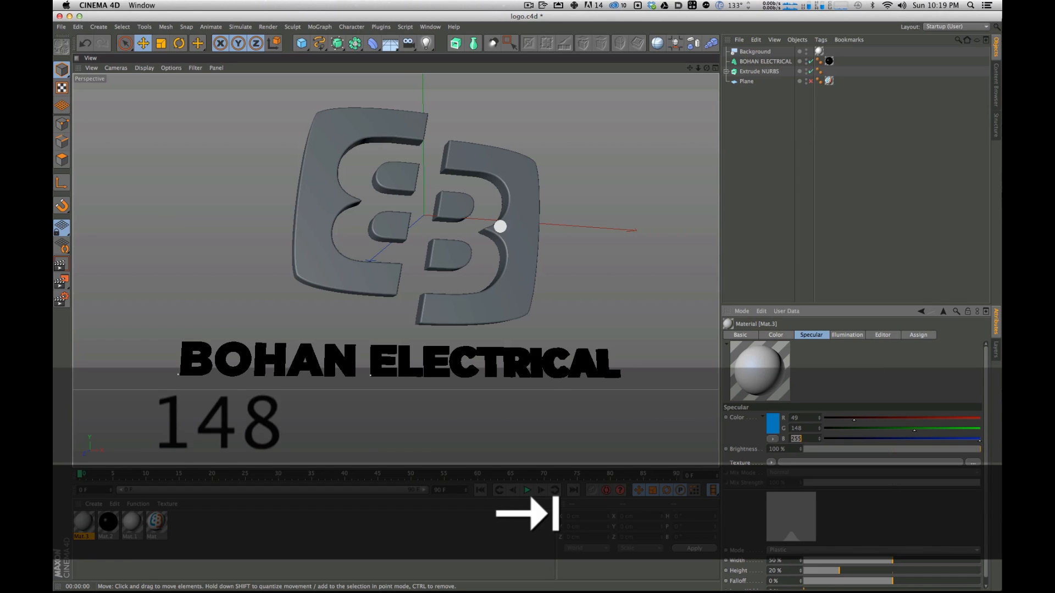
text(209)
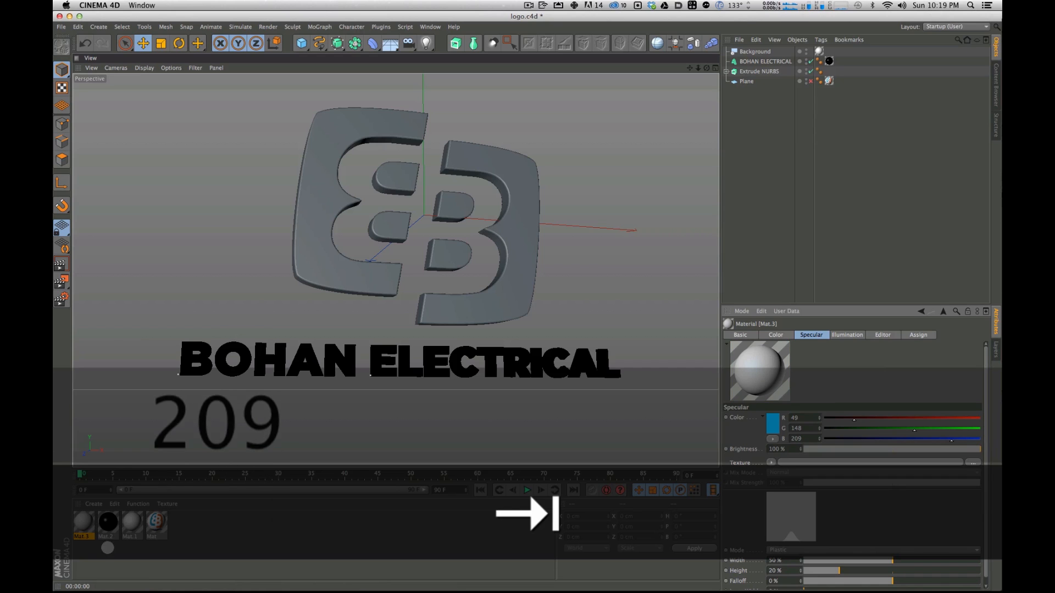
click(214, 544)
Step: Raise the new material's specular color sliders toward white and set its base color to RGB 49, 148, 209
click(83, 528)
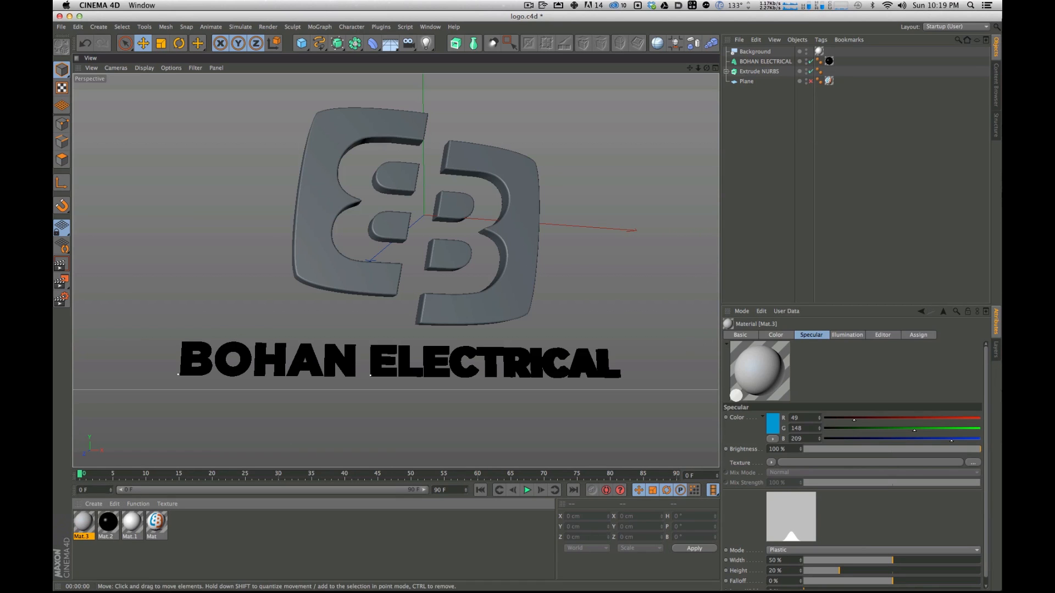
drag(867, 421, 983, 439)
click(777, 335)
drag(807, 418, 547, 373)
text(49)
key(Tab)
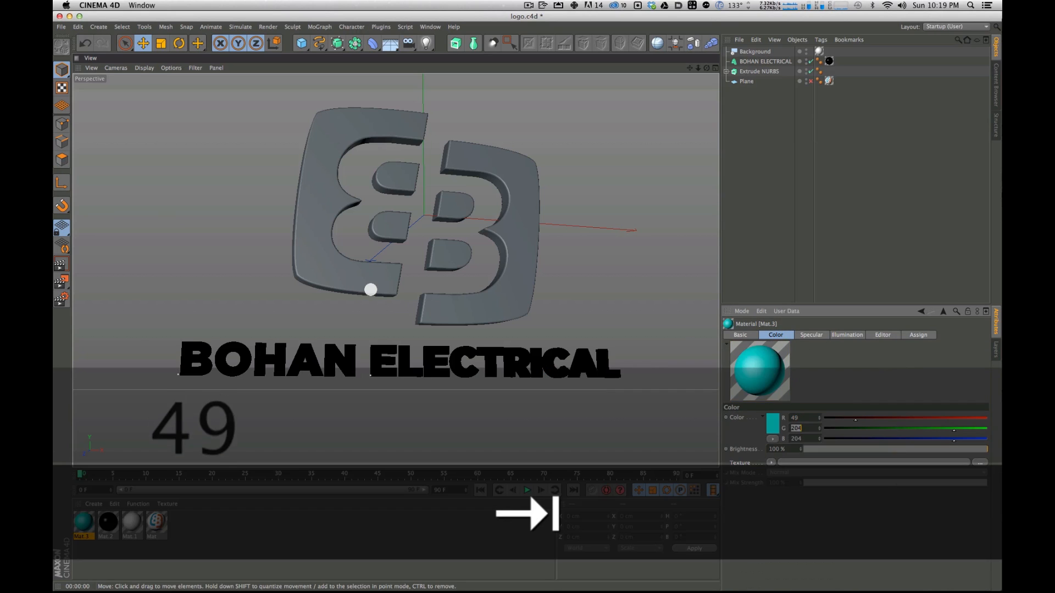
text(148)
key(Tab)
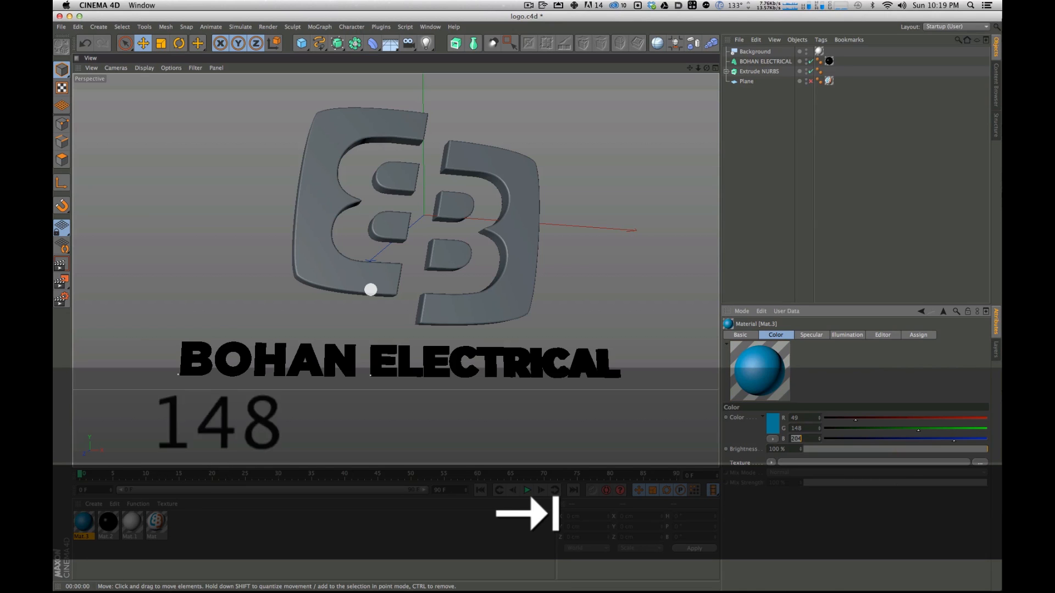
text(209)
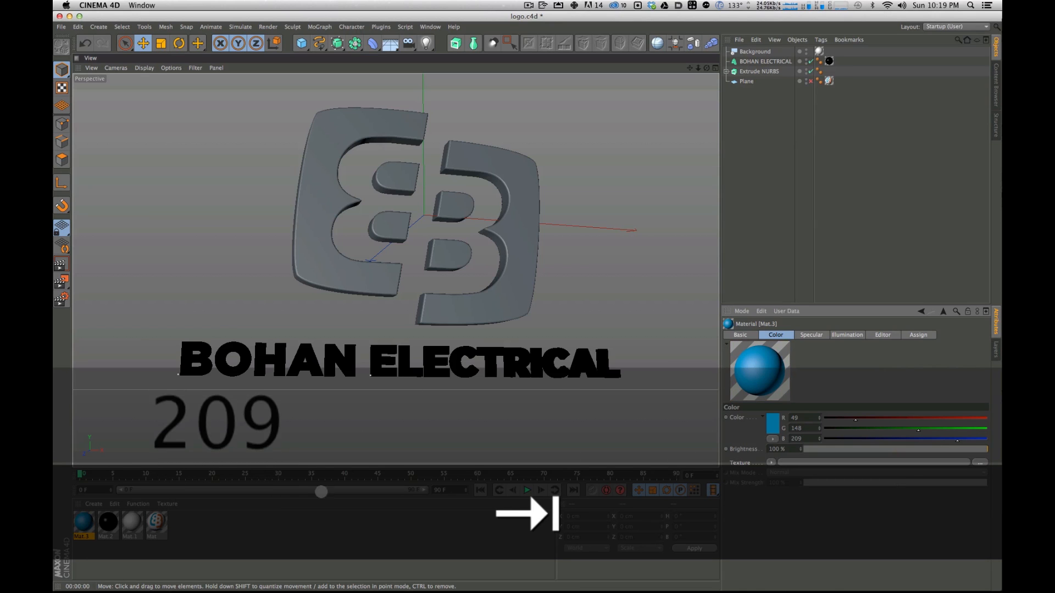
Step: Duplicate the blue material
click(263, 544)
click(84, 522)
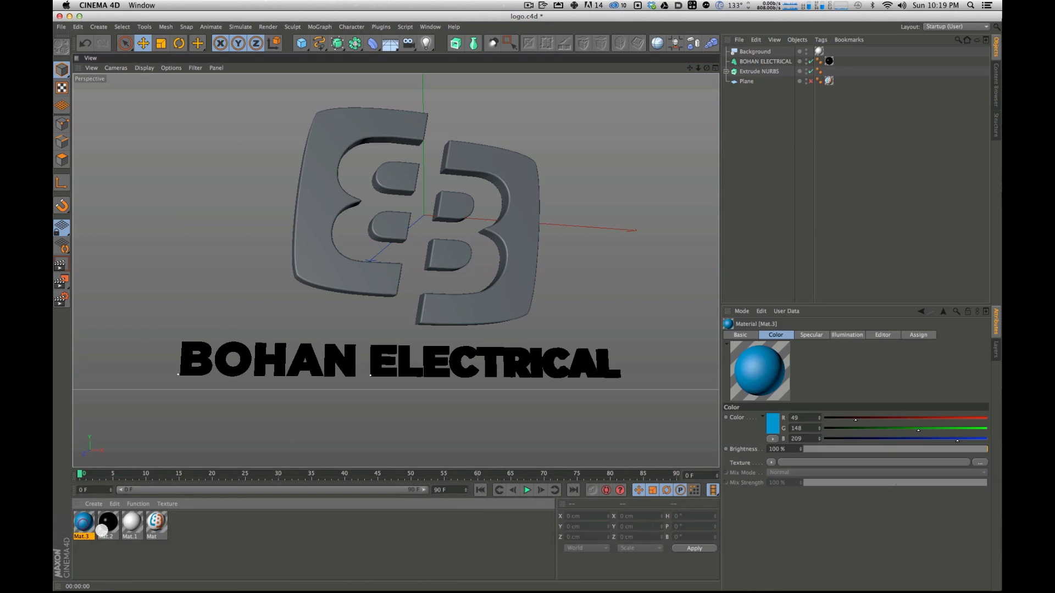
key(super+v)
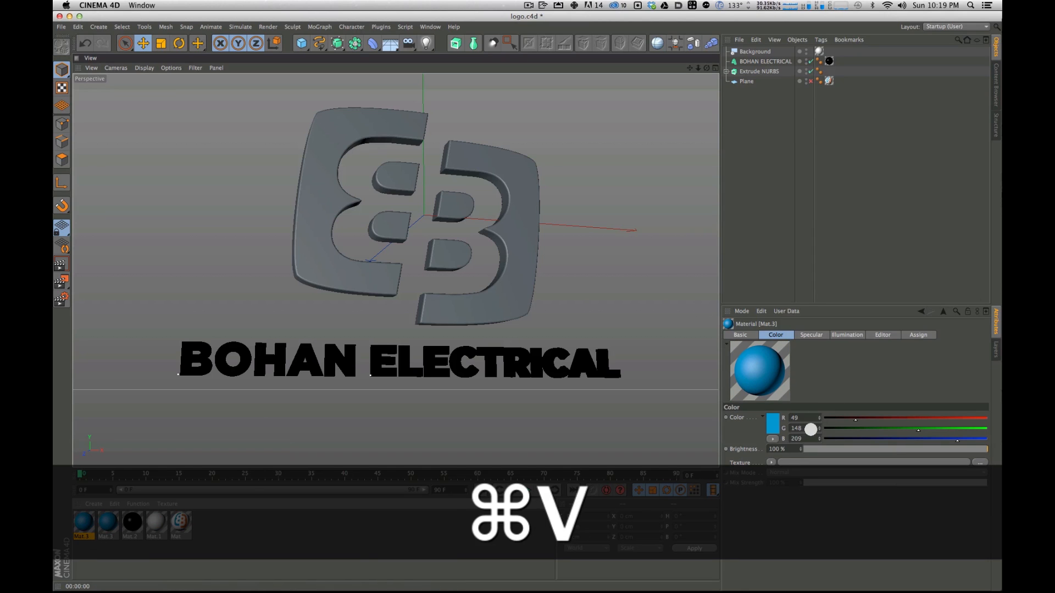
Step: Switch to Illustrator, sample the orange of the Bohan logo, and read its RGB values in the Color Picker
key(super+Tab)
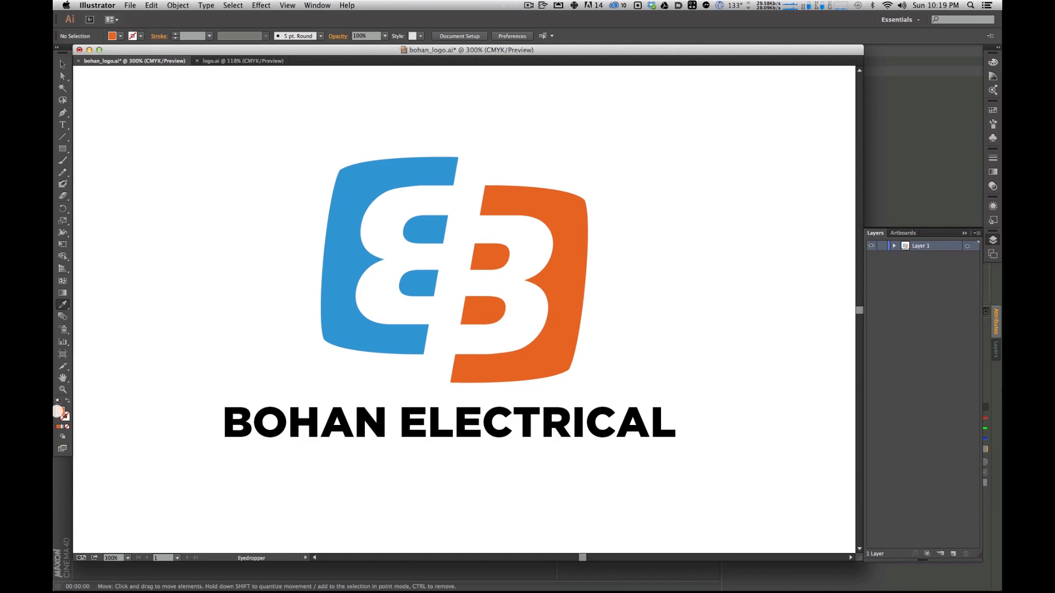
double_click(60, 412)
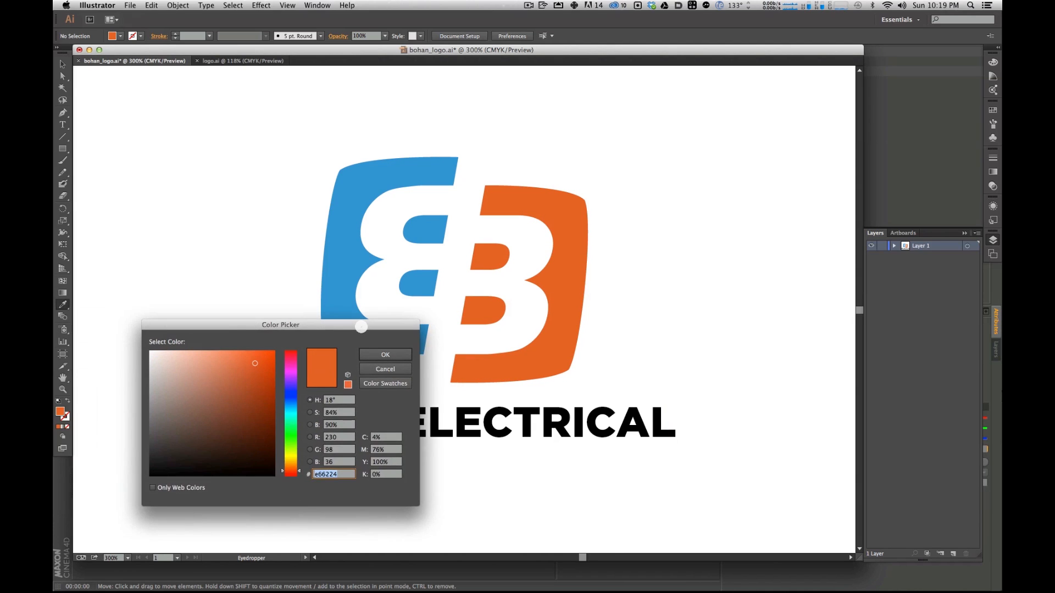
drag(368, 326, 453, 335)
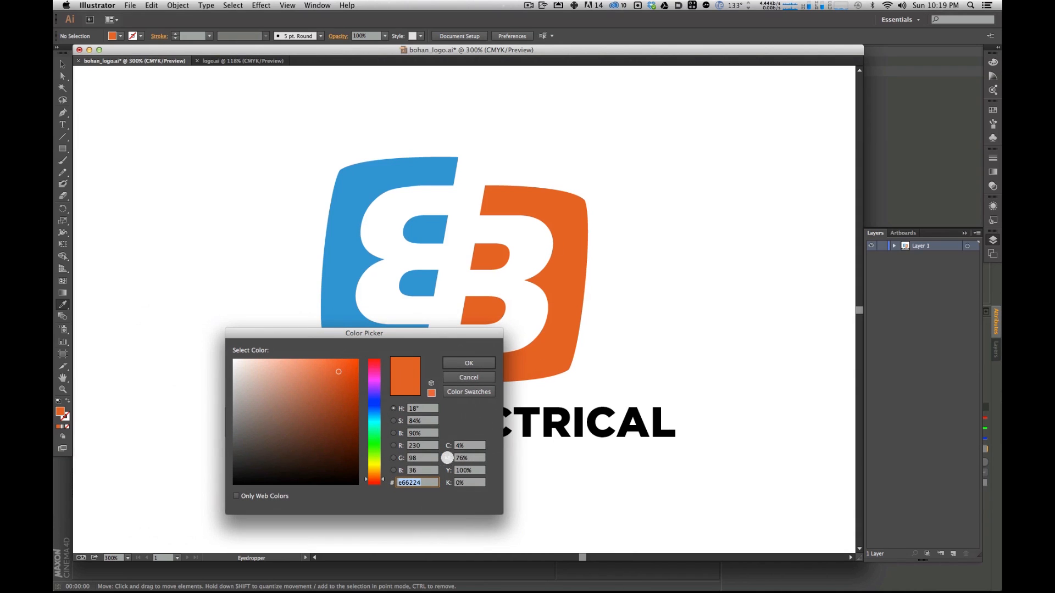
drag(425, 331, 168, 304)
key(Escape)
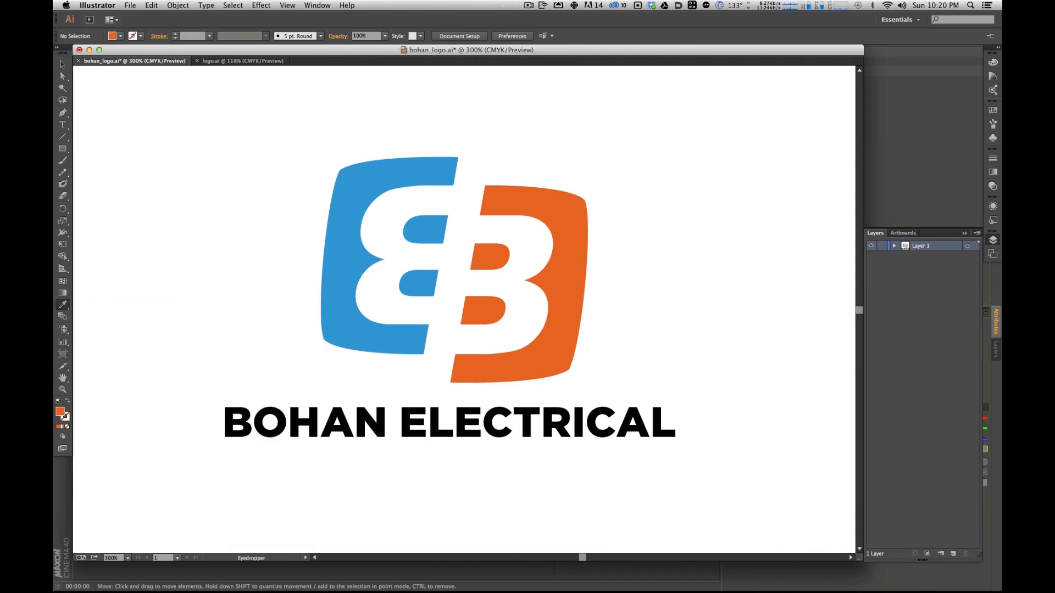
Step: Switch back to Cinema 4D and set the duplicated blue material's base color to RGB 230, 98, 36
key(super+Tab)
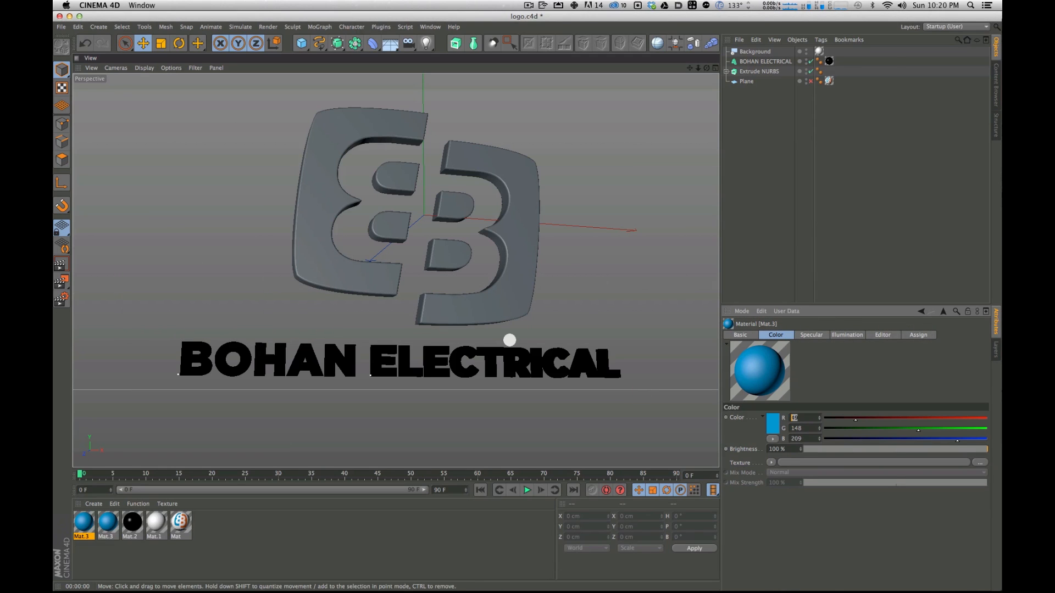
text(230)
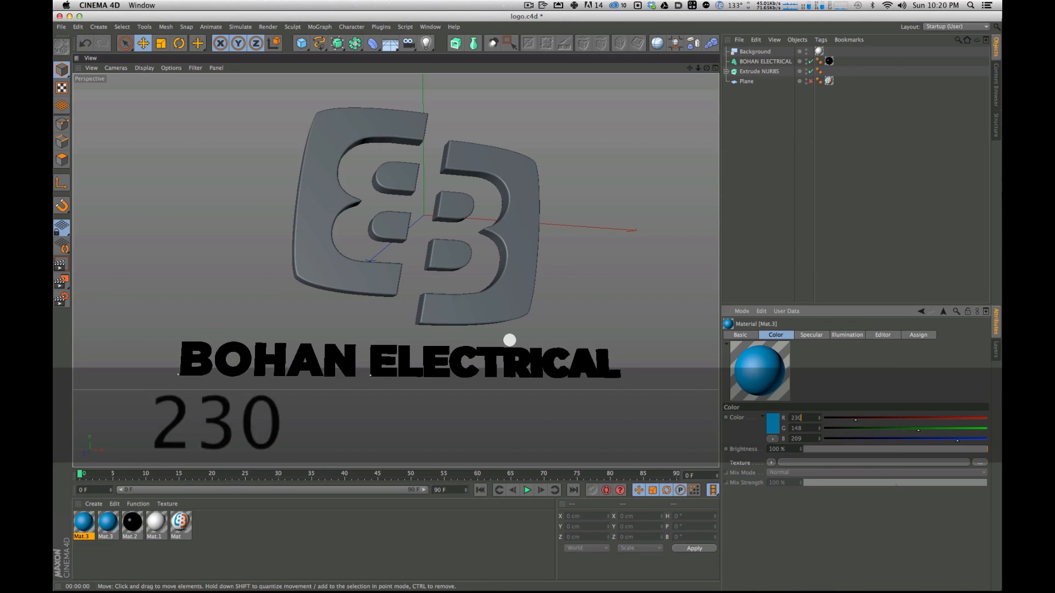
key(Tab)
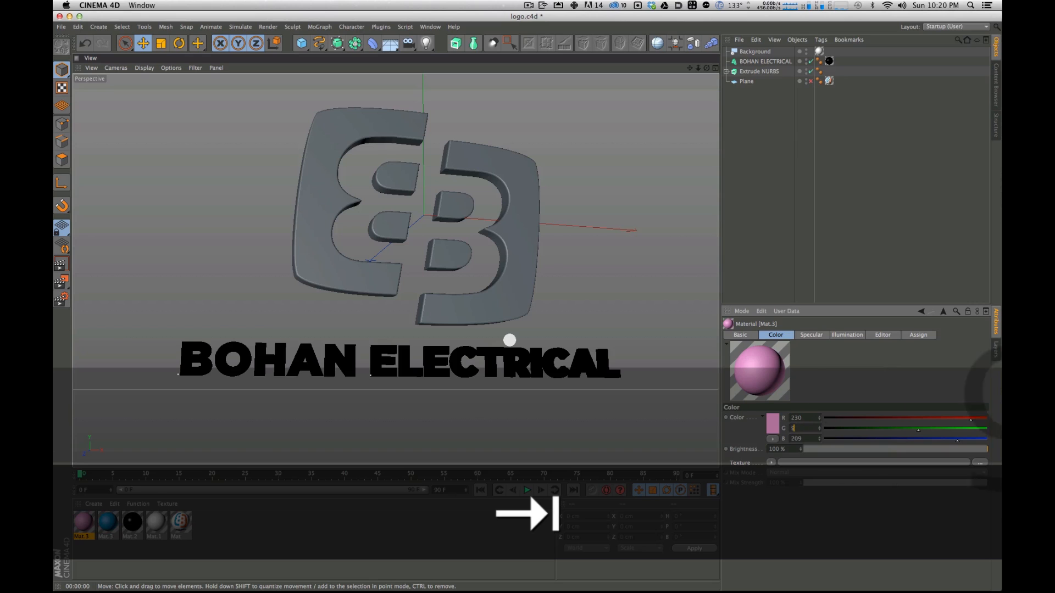
text(98)
key(Tab)
text(36)
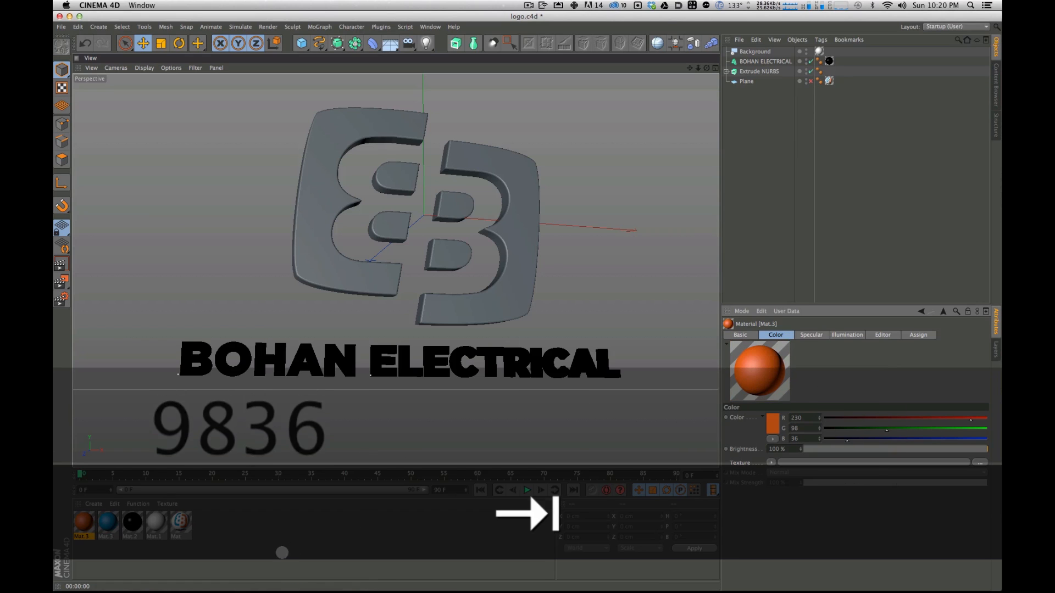
click(295, 548)
key(super+Tab)
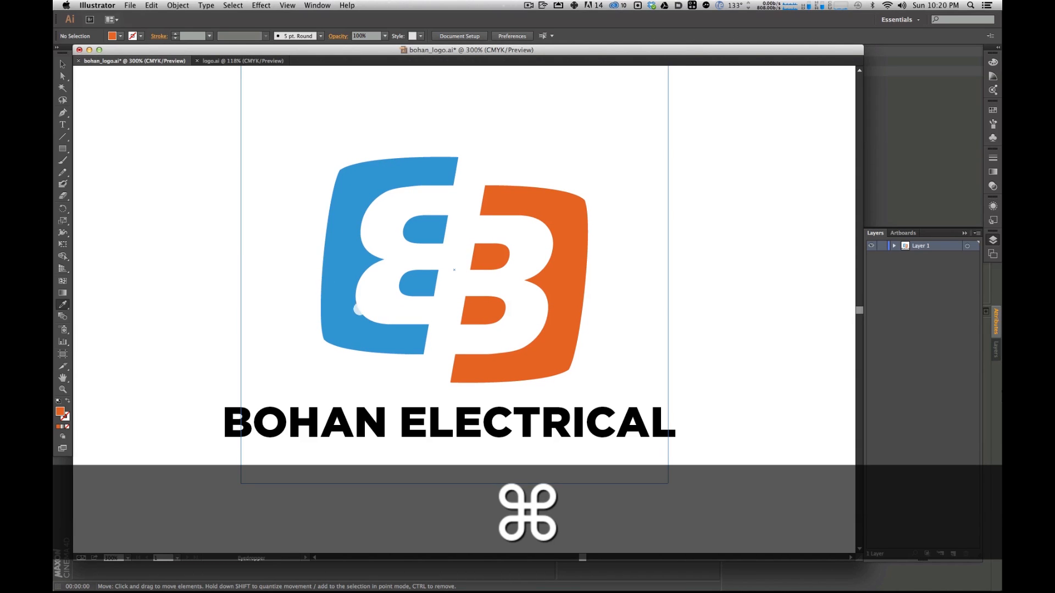
key(super+Tab)
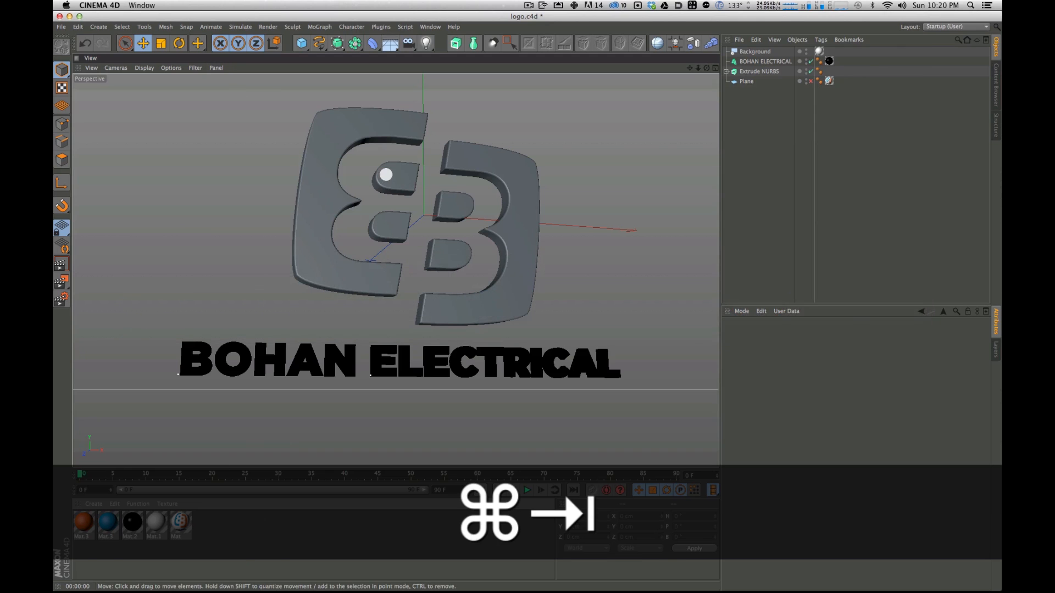
Step: Enable the reference Plane to compare its logo colors with the 3D logo from an angle, and disable the Plane again
click(769, 51)
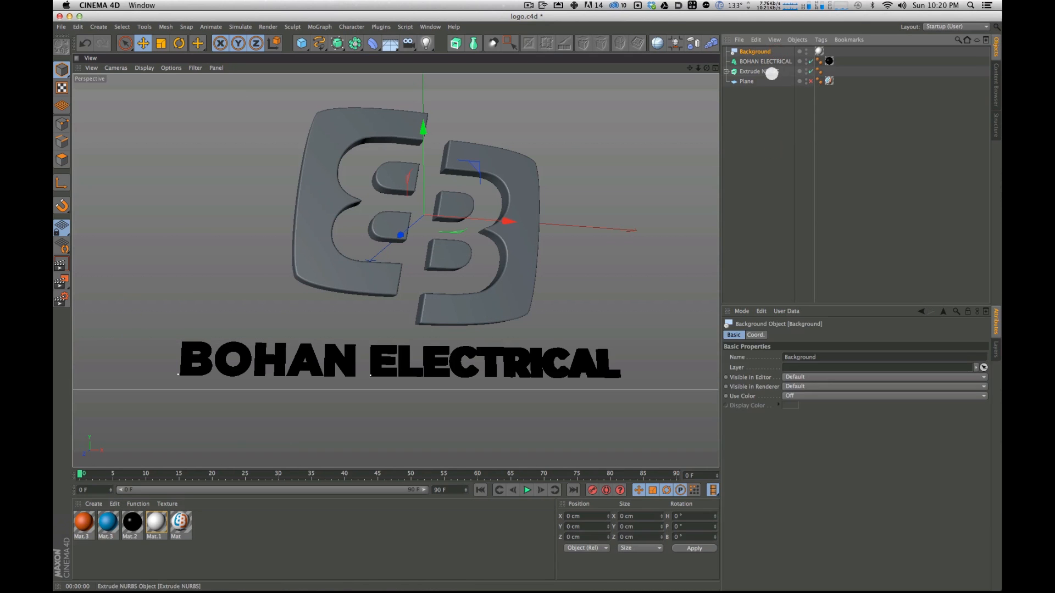
click(751, 80)
click(810, 80)
alt+drag(286, 127, 313, 269)
alt+drag(417, 152, 703, 187)
click(752, 100)
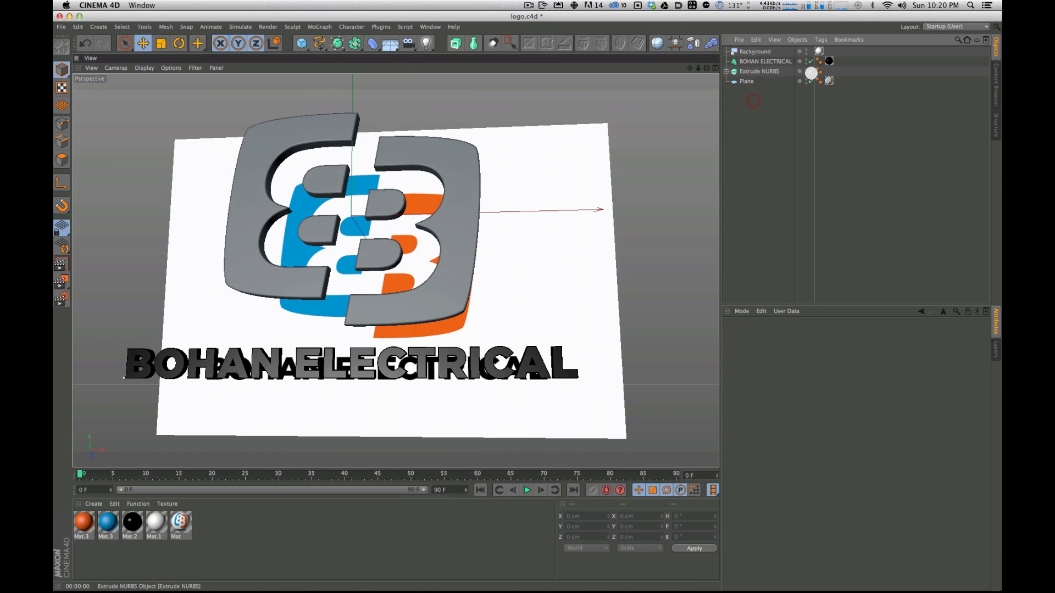
click(811, 80)
click(748, 52)
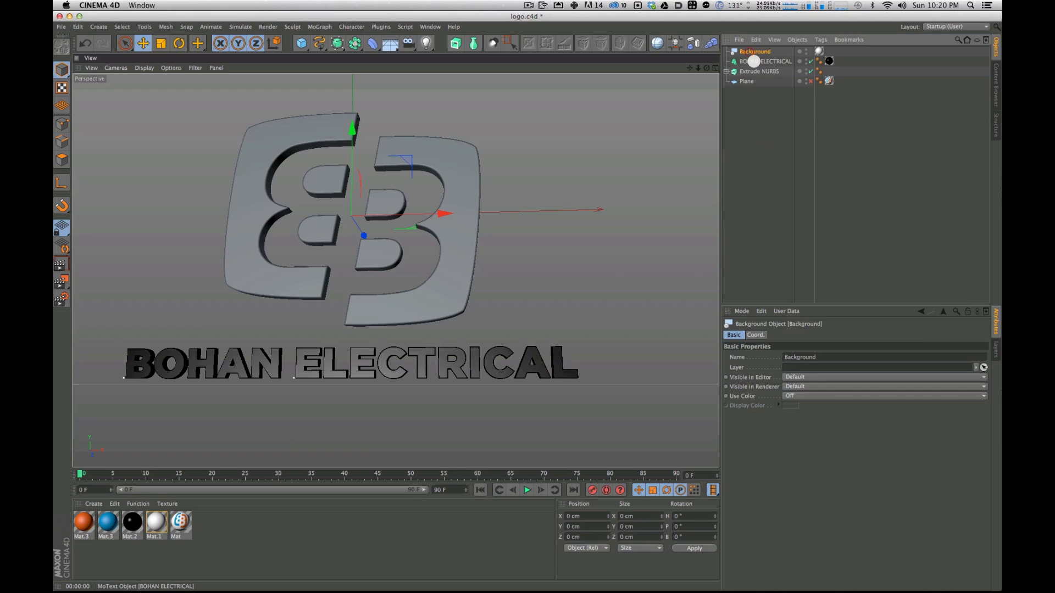
Step: Expand the Extrude NURBS to reach its logo spline, and disable the extrusion so only the bare outline is displayed
click(758, 71)
click(726, 72)
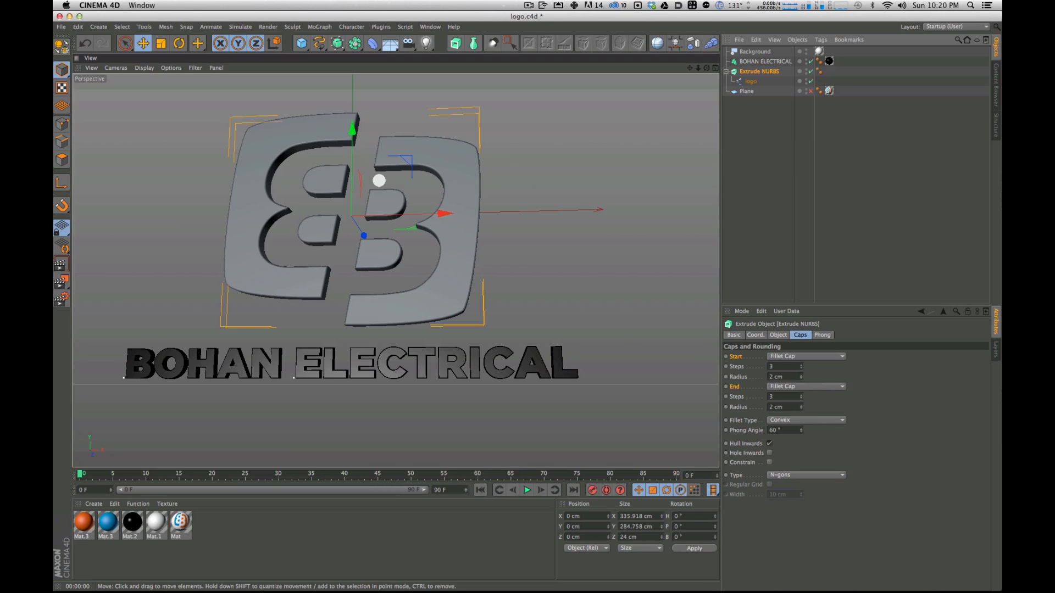
alt+drag(349, 297, 307, 176)
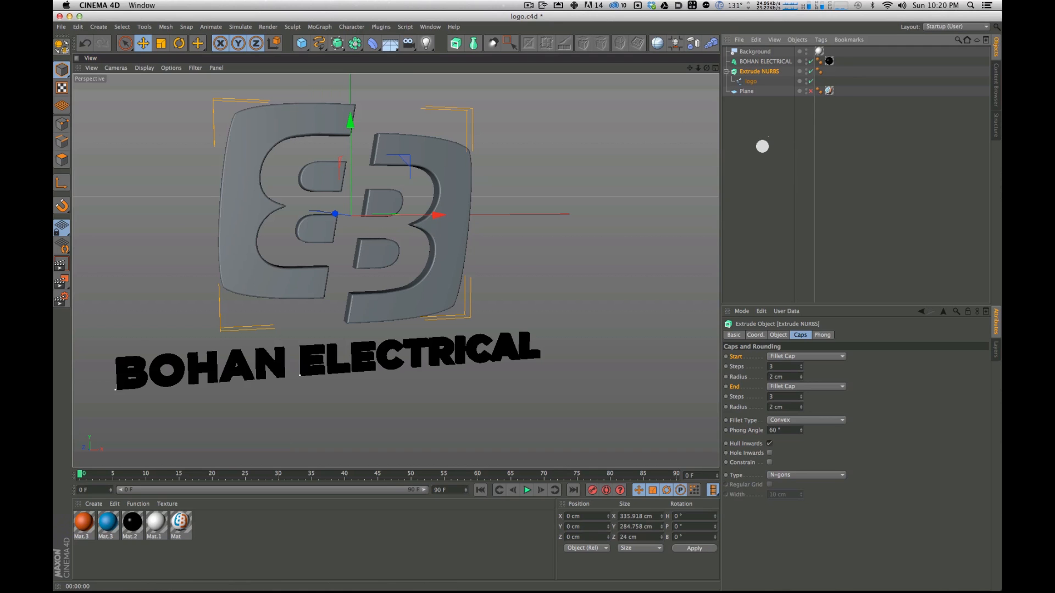
click(751, 81)
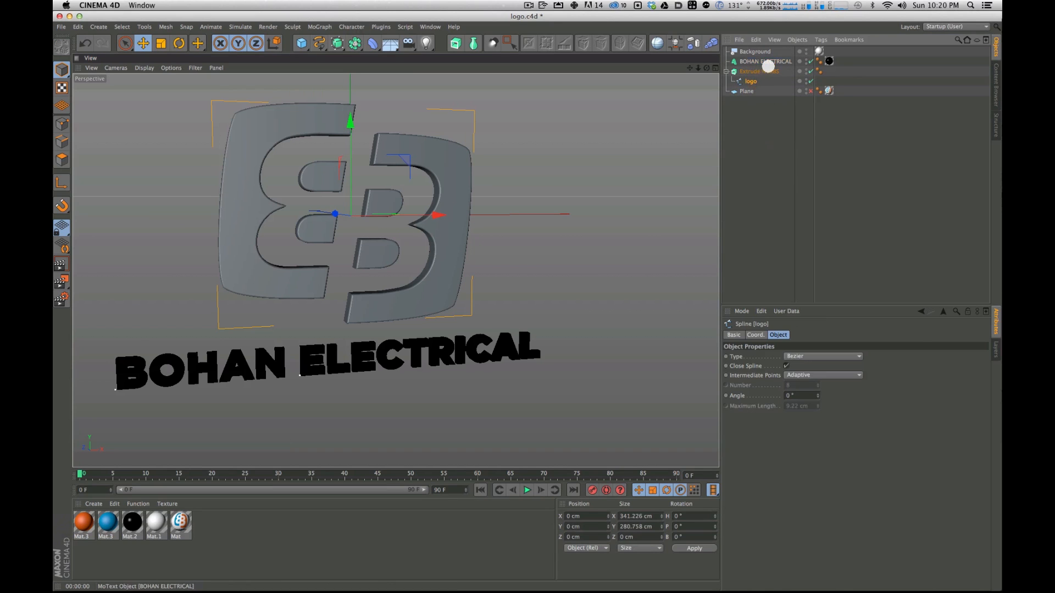
click(766, 62)
click(810, 71)
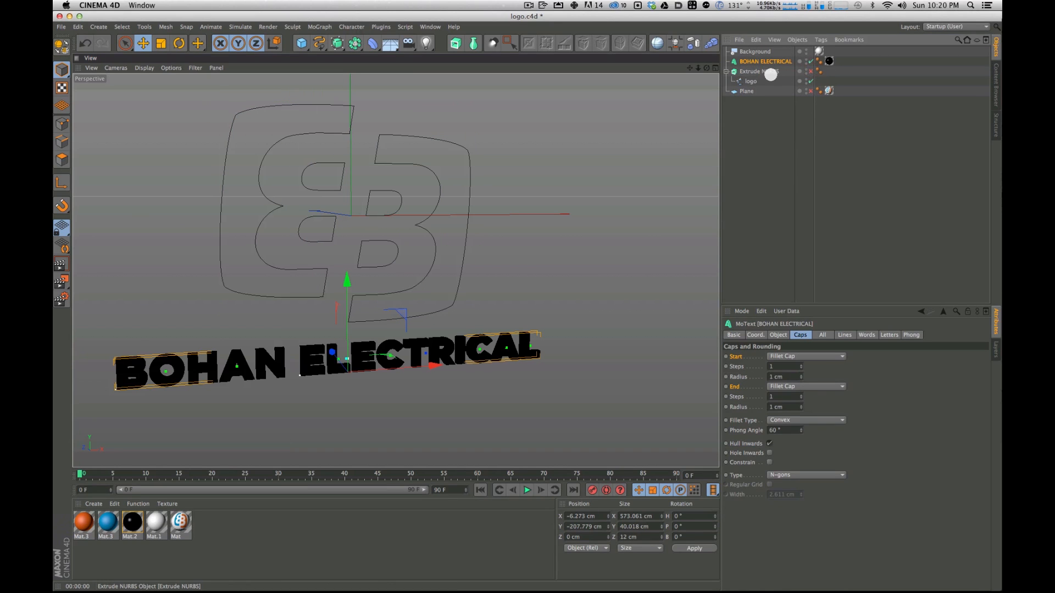
Step: Select the logo spline and activate the Lasso Selection tool
click(751, 80)
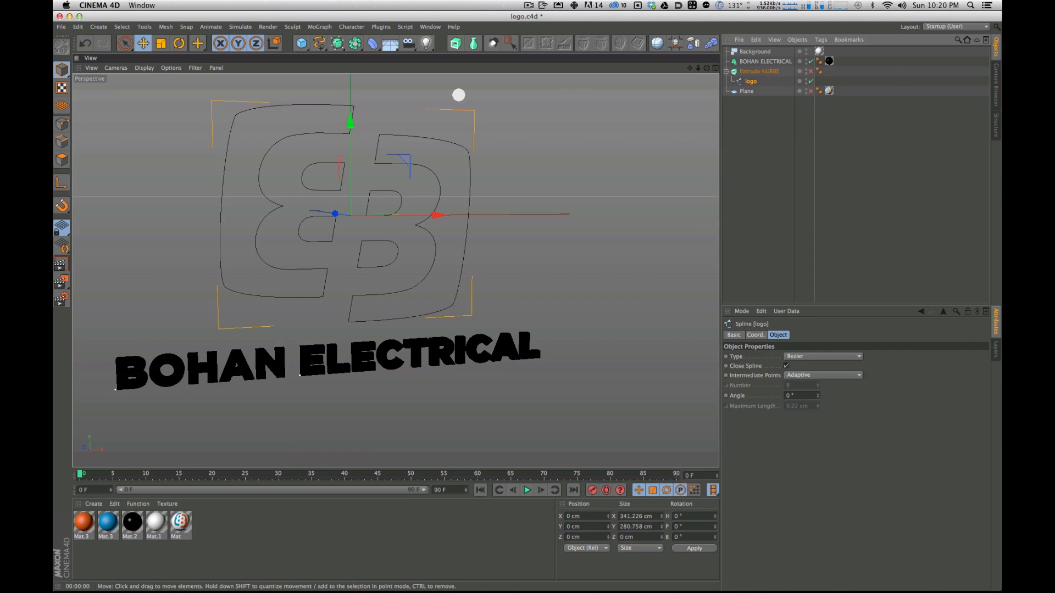
mouse_move(132, 146)
alt+mouse_down()
mouse_move(352, 179)
mouse_move(376, 194)
mouse_move(332, 143)
mouse_move(390, 176)
alt+mouse_up()
key(1)
drag(121, 43, 160, 94)
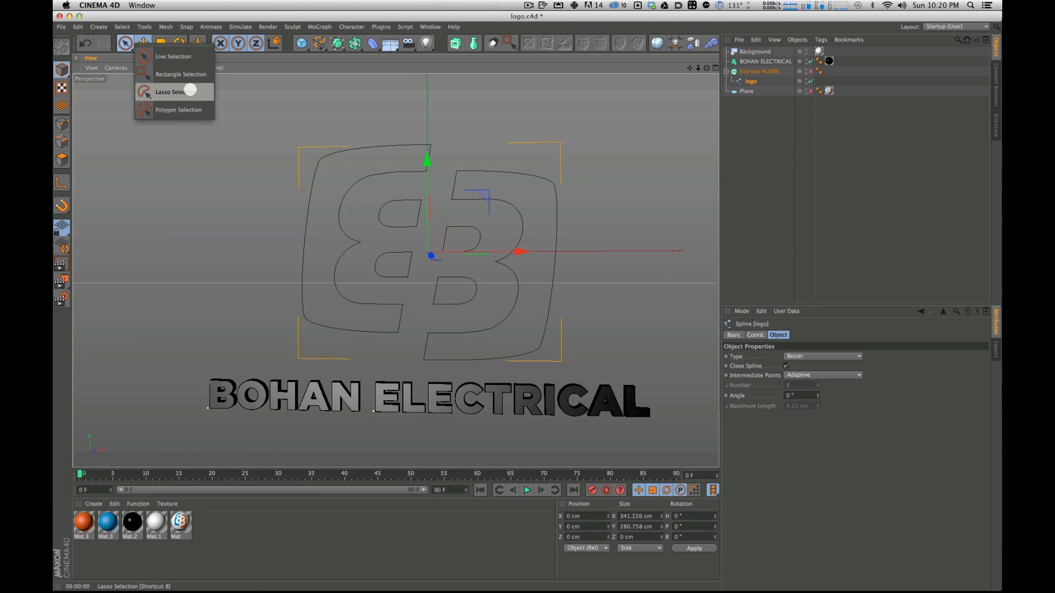
click(190, 89)
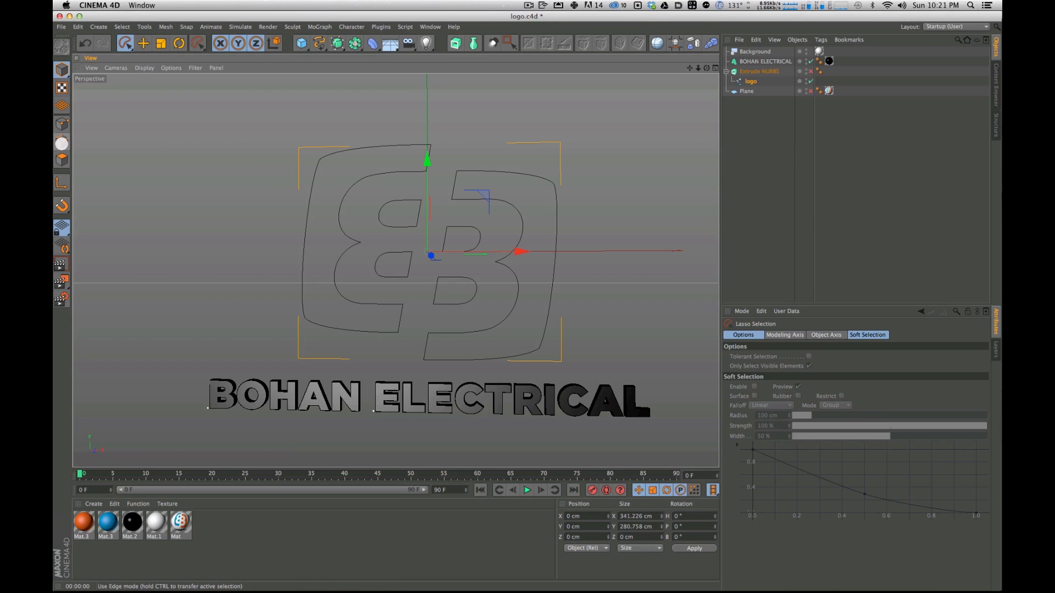
Step: Try to lasso-select the left half's outer outline of the logo spline in Edge mode
click(62, 141)
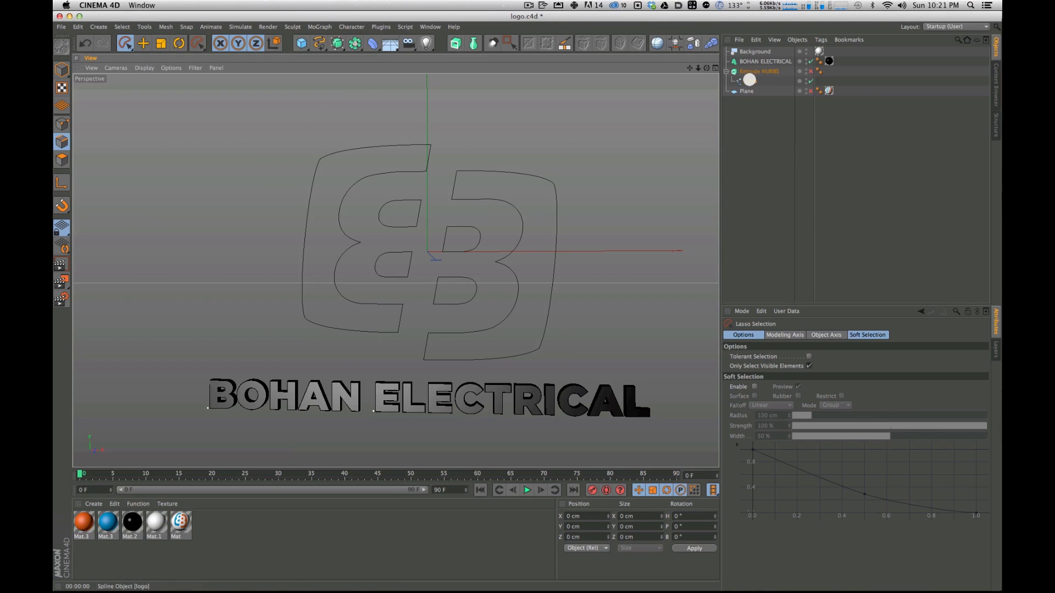
click(752, 80)
mouse_move(372, 132)
mouse_down()
mouse_move(287, 167)
mouse_move(294, 325)
mouse_move(395, 344)
mouse_move(410, 308)
mouse_move(360, 285)
mouse_move(367, 237)
mouse_move(449, 143)
mouse_move(450, 116)
mouse_up()
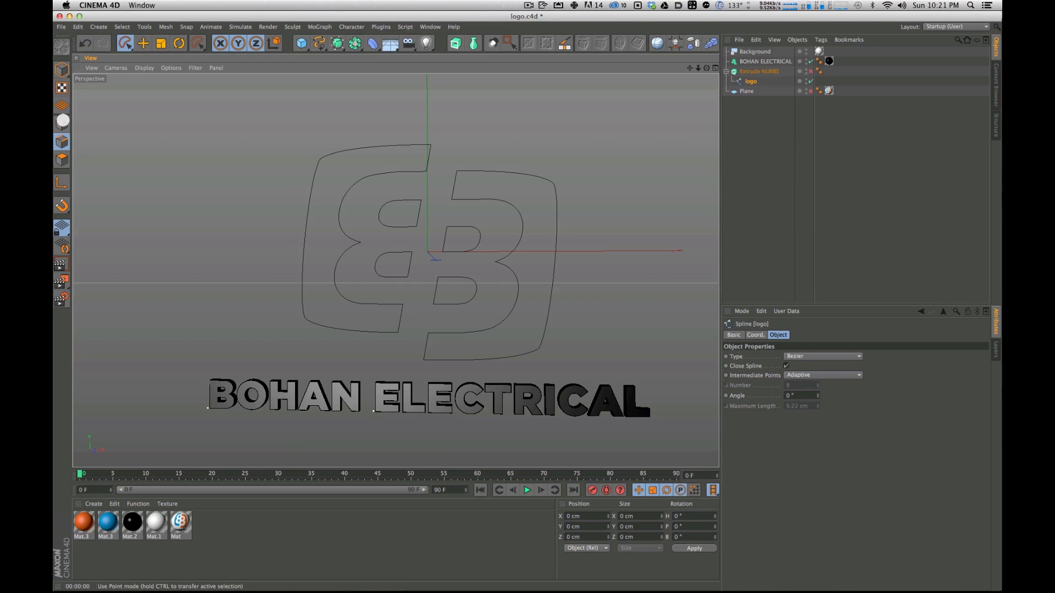
Step: In Point mode, lasso-select all points of the logo's left outer shape and split them off into a separate spline
click(62, 124)
mouse_move(361, 117)
mouse_down()
mouse_move(269, 153)
mouse_move(368, 350)
mouse_move(415, 304)
mouse_move(440, 179)
mouse_move(447, 134)
mouse_move(414, 109)
mouse_up()
mouse_move(404, 347)
mouse_down()
mouse_move(366, 288)
mouse_move(360, 242)
mouse_move(374, 179)
mouse_move(449, 139)
mouse_move(240, 147)
mouse_move(294, 350)
mouse_move(385, 355)
mouse_up()
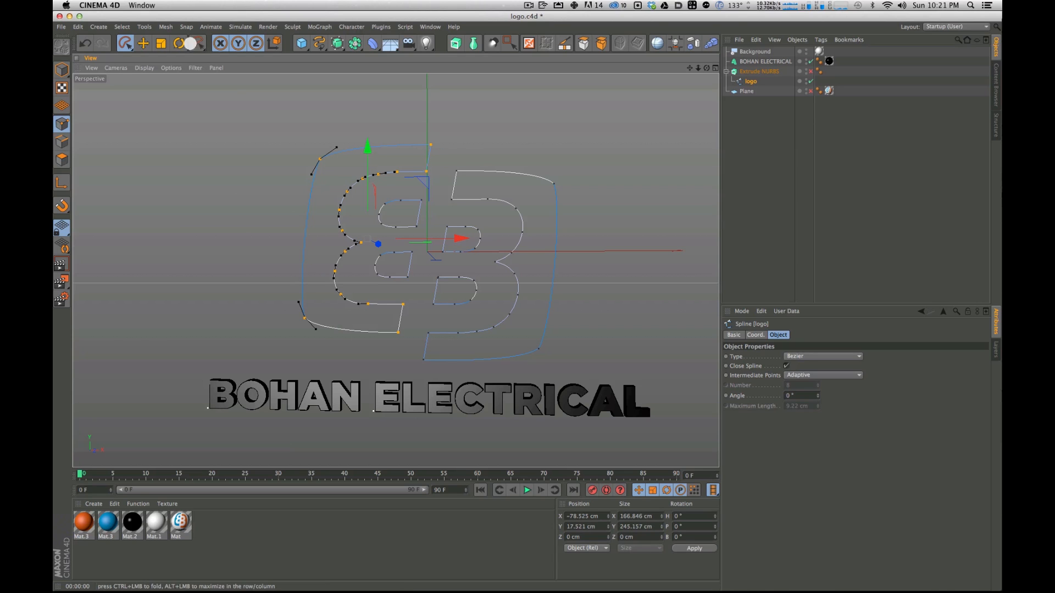
click(168, 27)
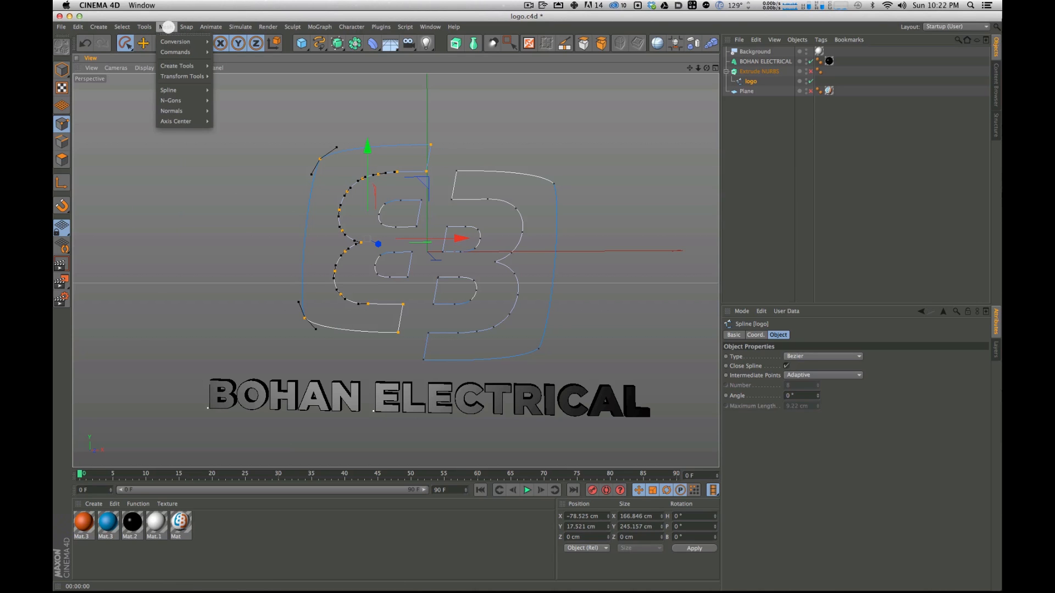
mouse_move(174, 52)
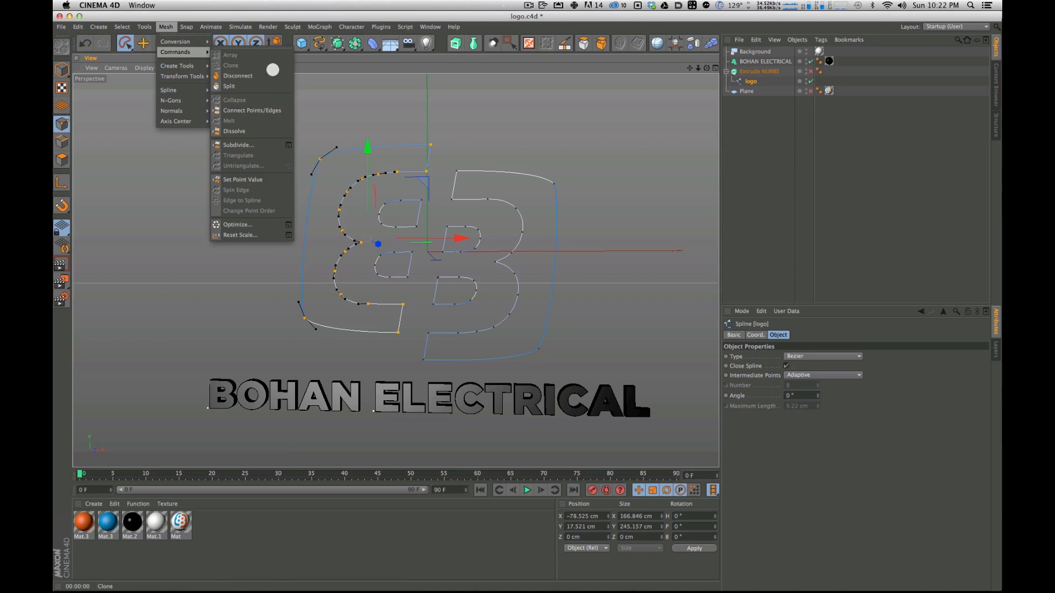
click(263, 86)
Step: Check the split-off outline by toggling both logo splines, then keep it disabled and leave the original logo spline enabled and selected
click(765, 112)
click(749, 92)
click(751, 83)
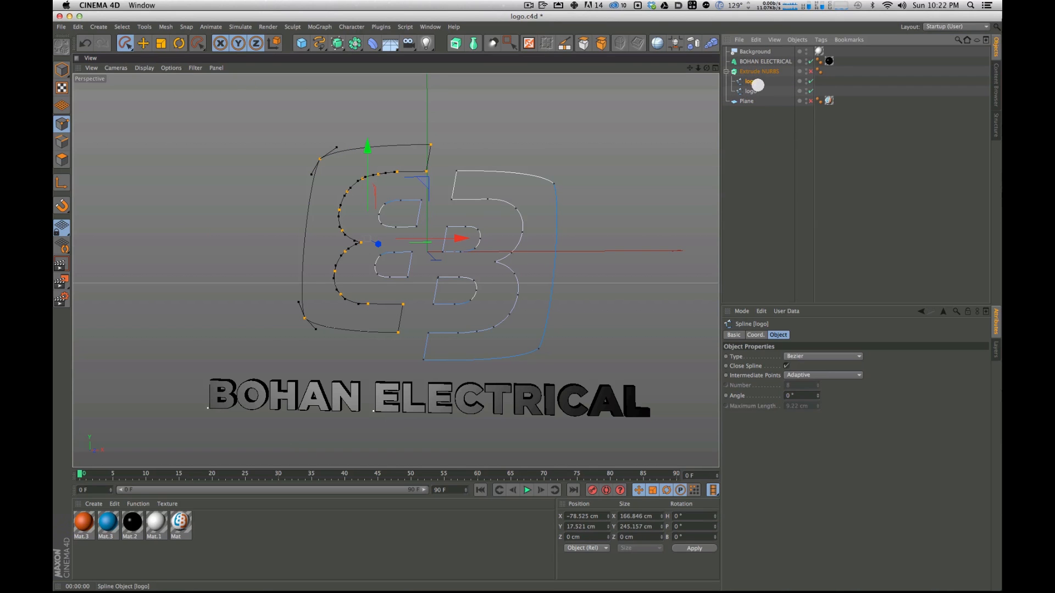
click(811, 91)
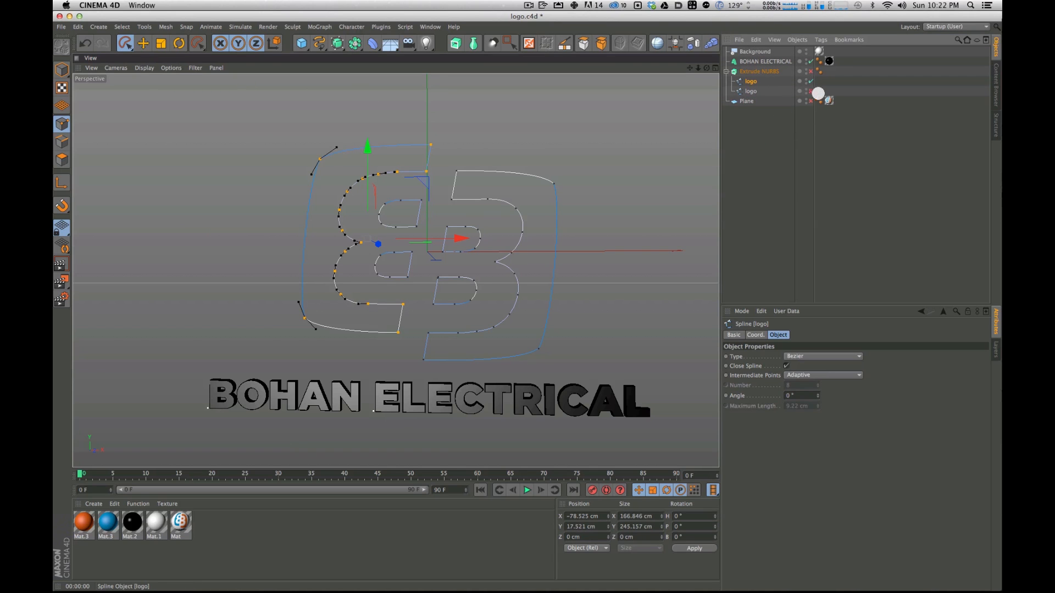
click(811, 81)
click(802, 166)
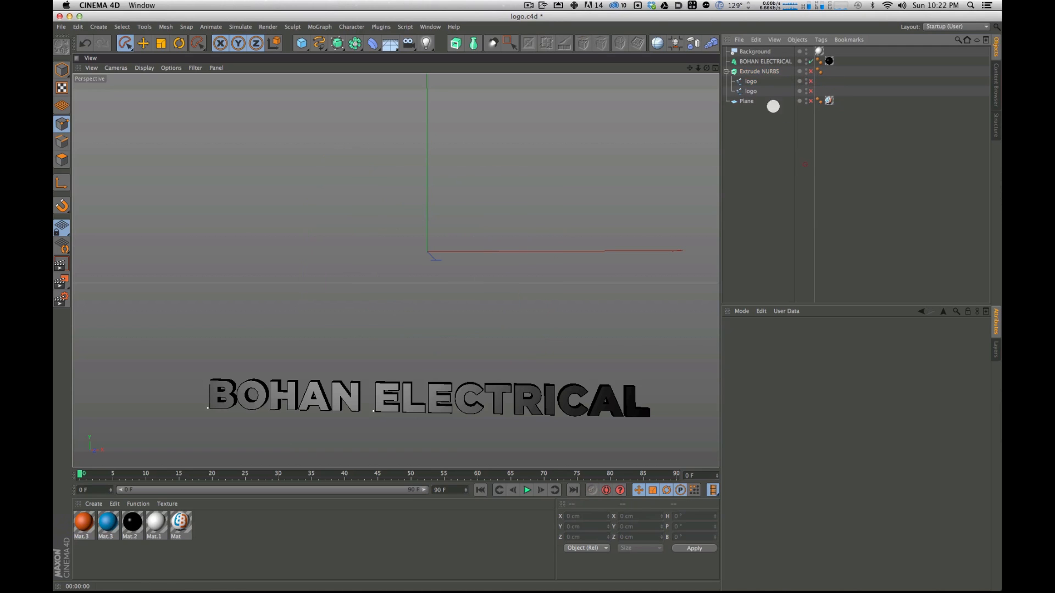
click(761, 91)
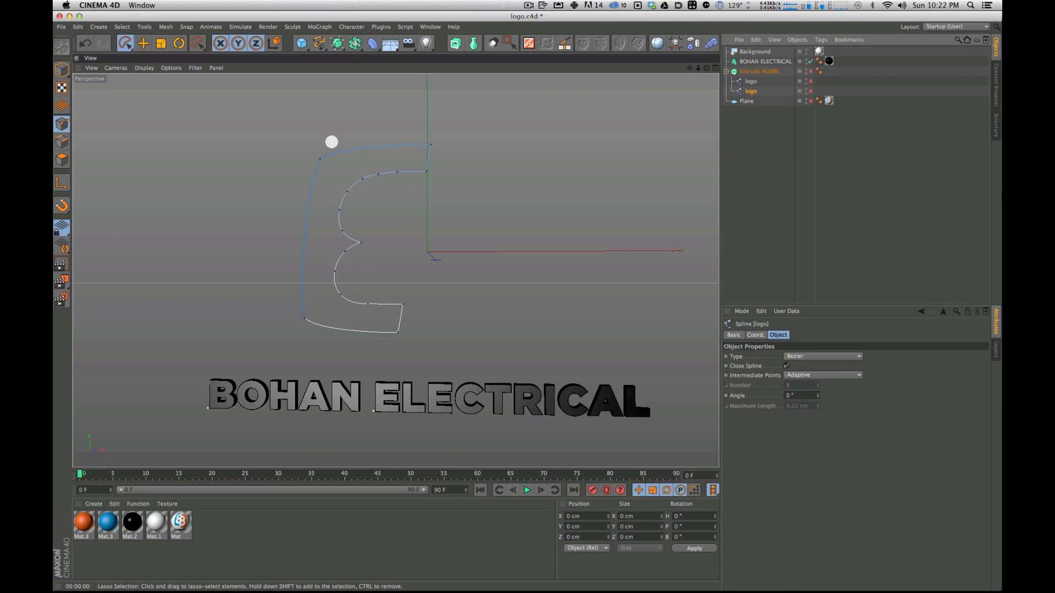
click(793, 112)
click(756, 81)
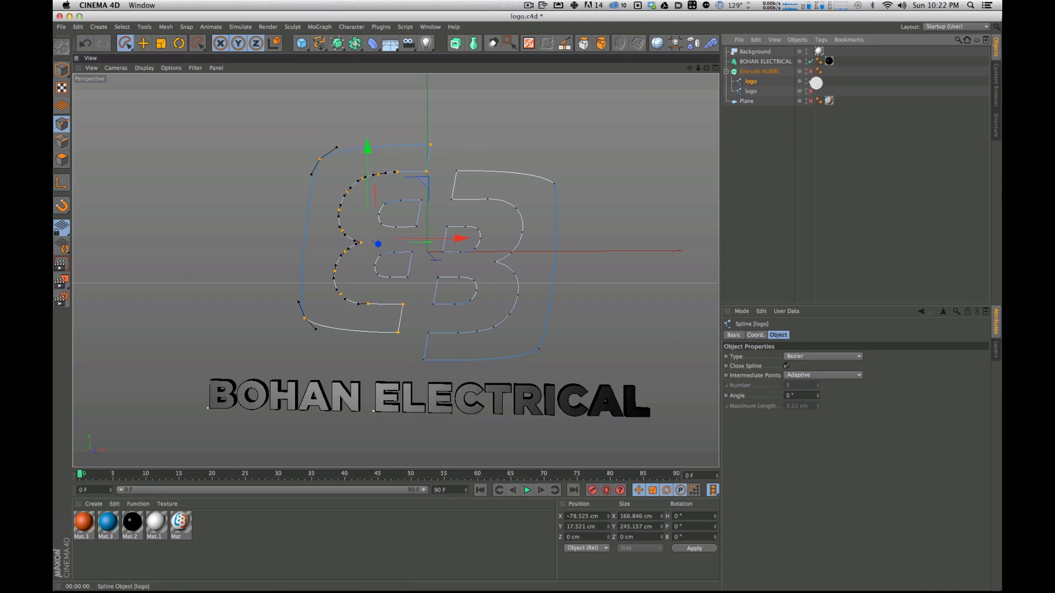
Step: Lasso-select the points of the upper inner shape in the logo's left half and split them into their own spline
mouse_move(373, 197)
mouse_down()
mouse_move(381, 241)
mouse_move(426, 223)
mouse_move(423, 188)
mouse_up()
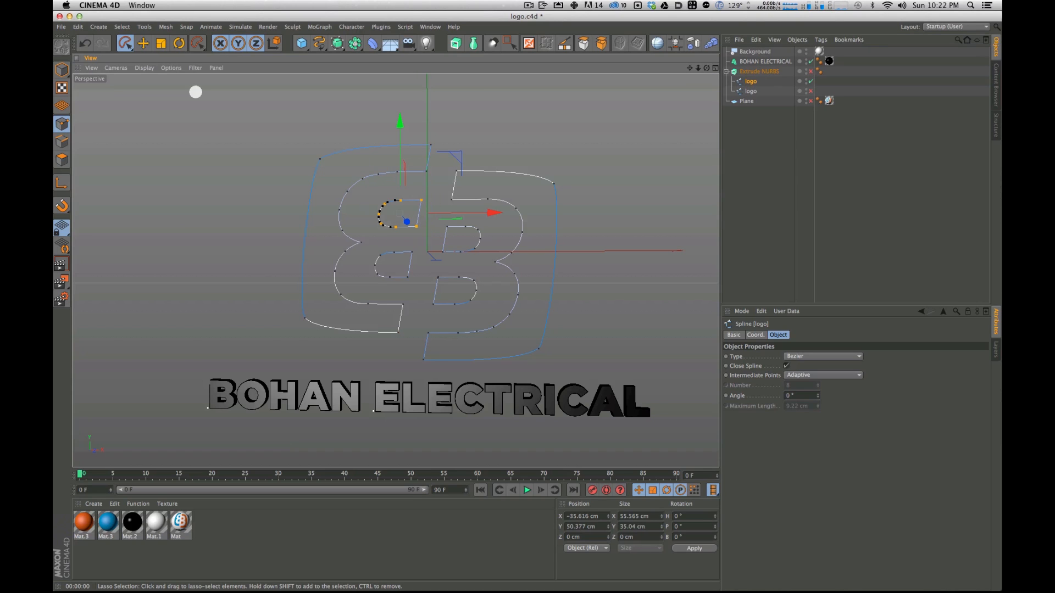
click(165, 26)
mouse_move(180, 52)
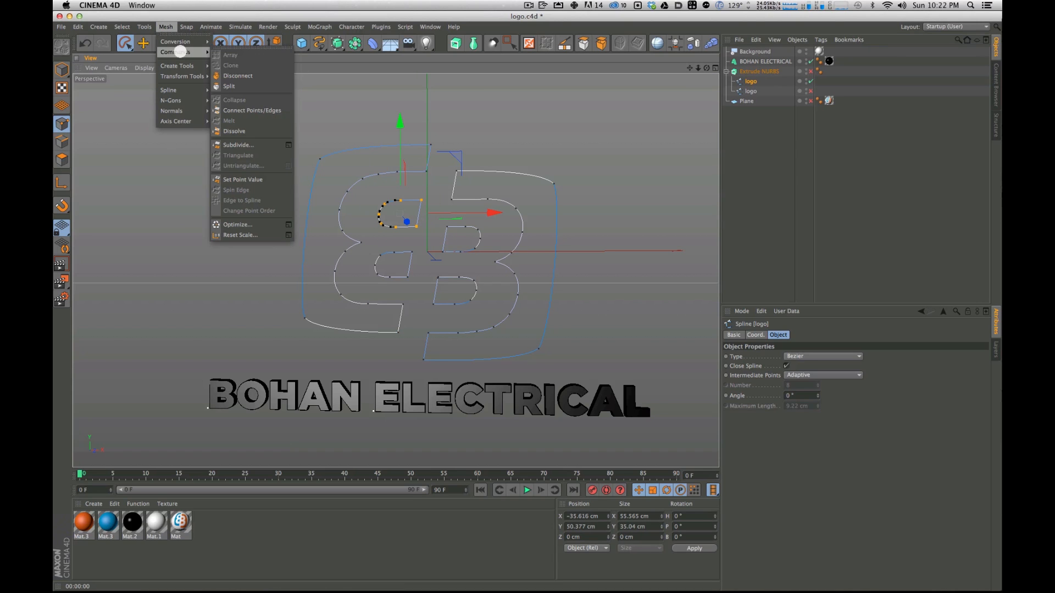
click(239, 86)
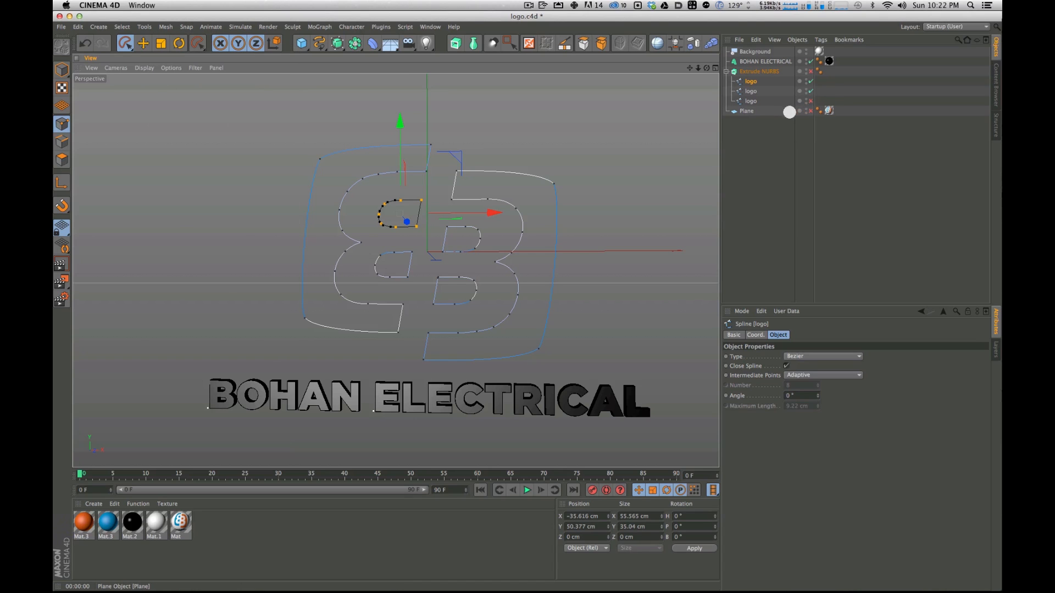
Step: Lasso-select the points of the lower inner shape in the logo's left half and split them into their own spline
mouse_move(377, 248)
mouse_down()
mouse_move(400, 285)
mouse_move(422, 254)
mouse_move(404, 245)
mouse_up()
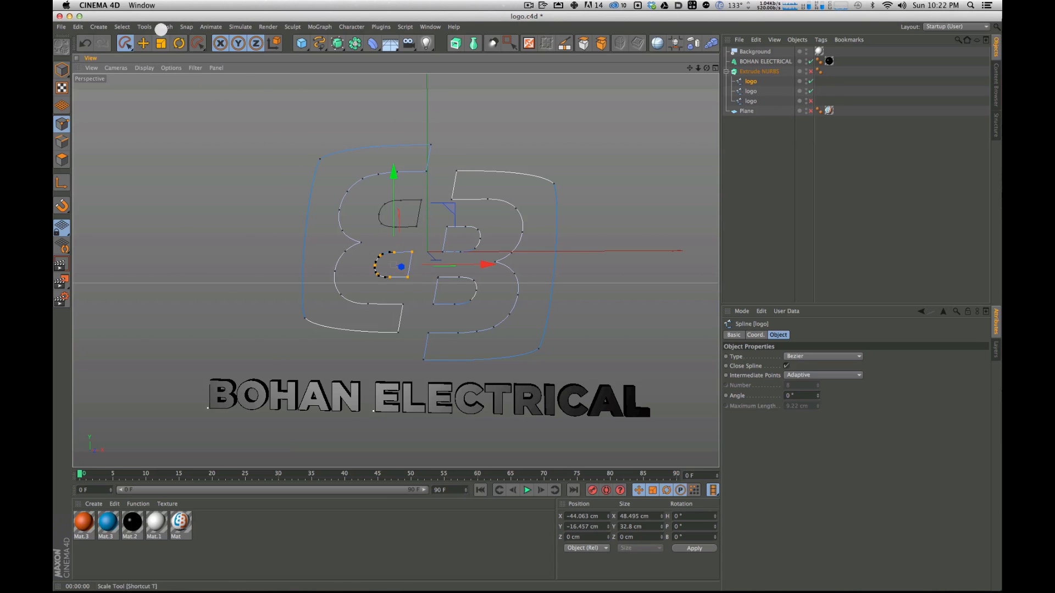
click(165, 26)
mouse_move(172, 50)
click(244, 86)
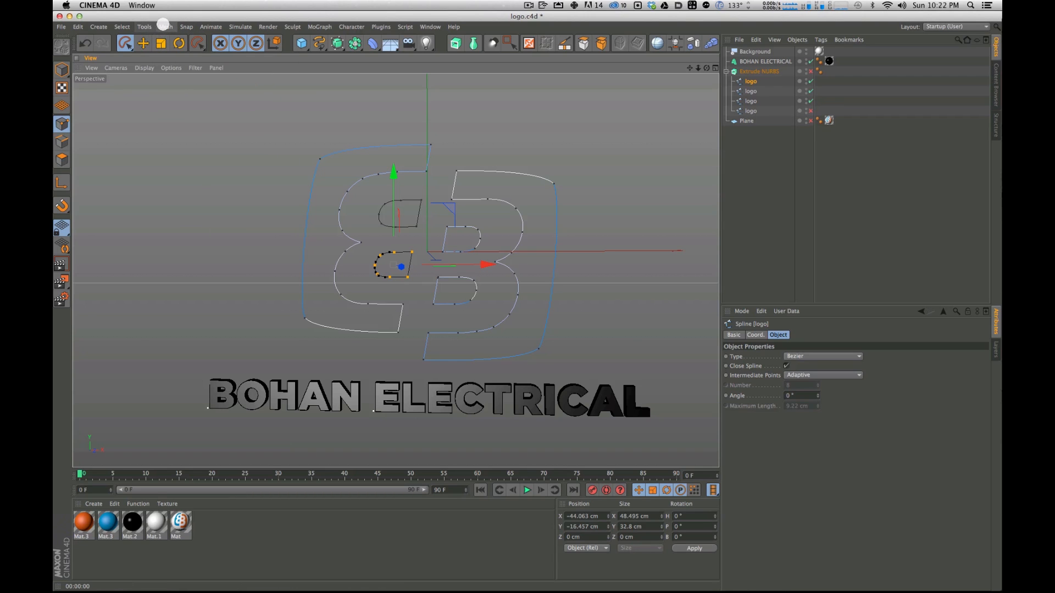
click(166, 26)
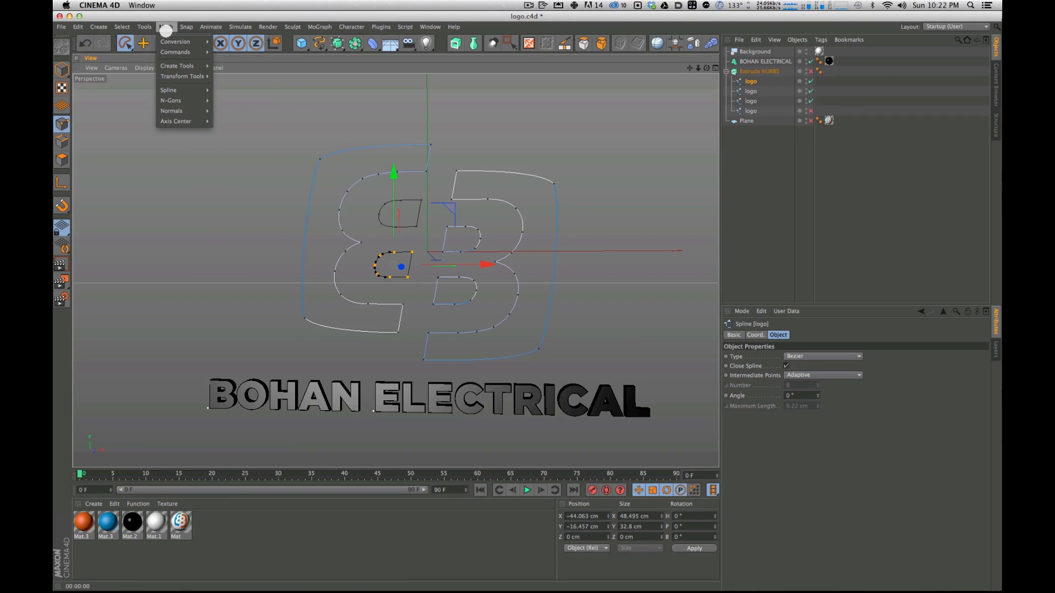
Step: Detach the mesh Commands menu as a floating palette and place it beside the logo in the viewport
mouse_move(178, 51)
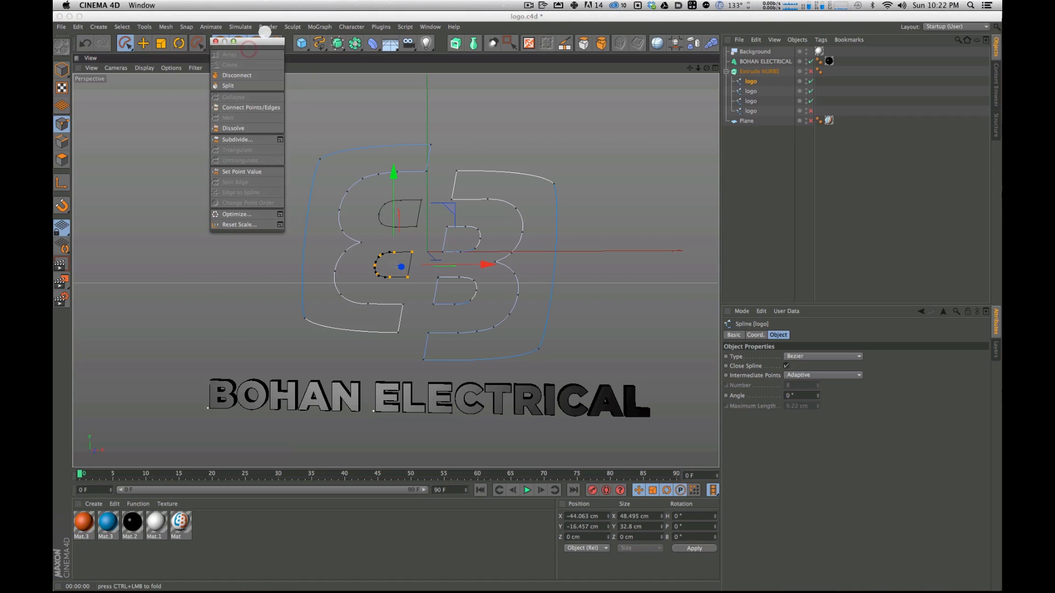
click(249, 48)
drag(248, 44, 651, 109)
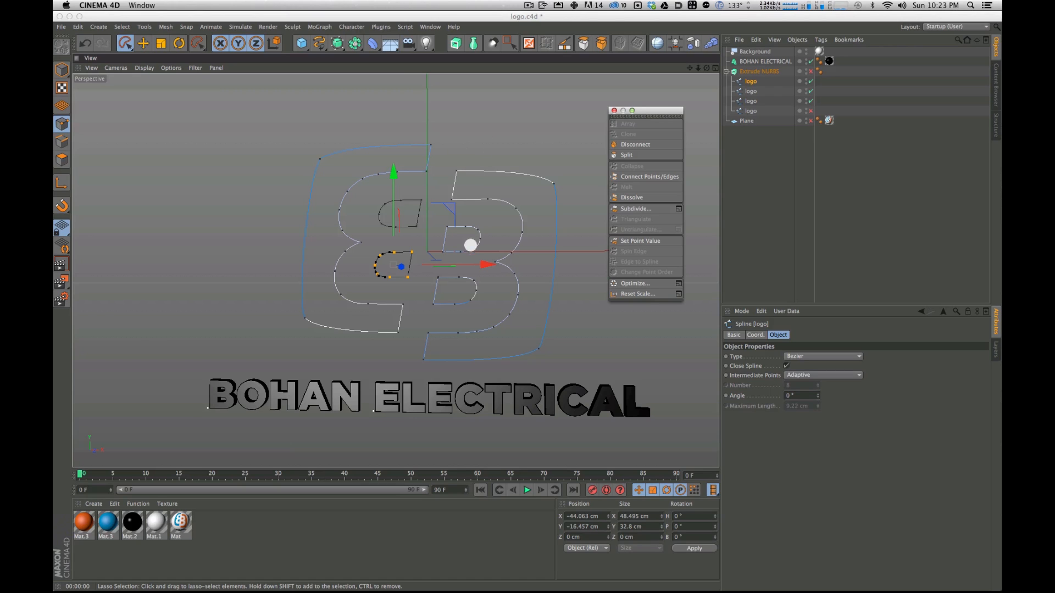
Step: Split the lower-right counter and the right outer shape of the logo off into separate splines
mouse_move(439, 225)
mouse_down()
mouse_move(495, 240)
mouse_move(443, 264)
mouse_move(460, 251)
mouse_move(447, 318)
mouse_move(434, 269)
mouse_up()
click(627, 156)
click(627, 155)
mouse_move(466, 135)
mouse_down()
mouse_move(440, 200)
mouse_move(499, 228)
mouse_move(492, 283)
mouse_move(435, 323)
mouse_move(464, 370)
mouse_move(591, 304)
mouse_move(596, 132)
mouse_up()
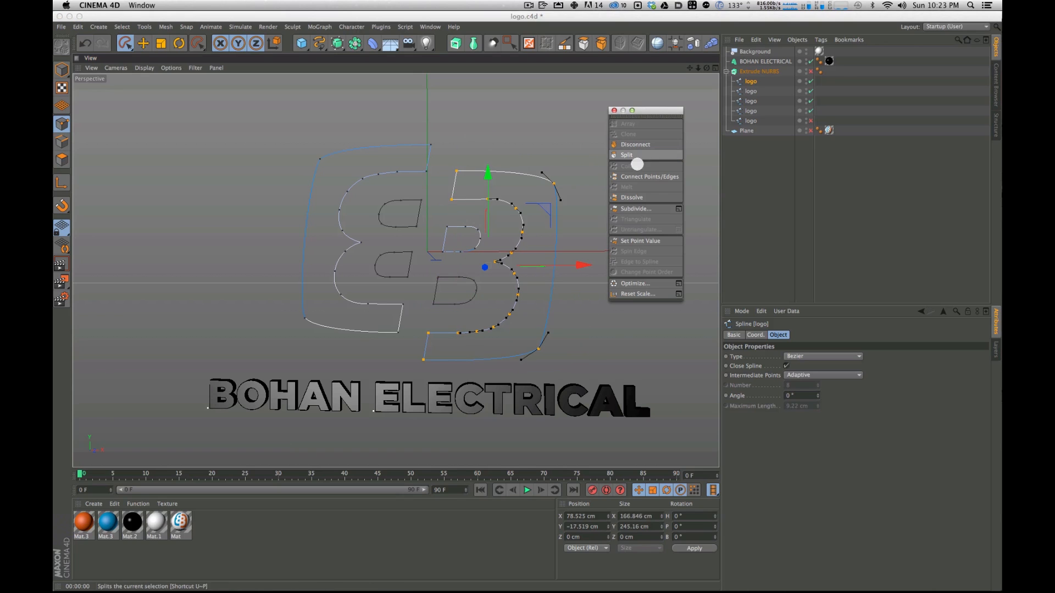
click(637, 159)
Step: Disable all the logo splines under the Extrude NURBS object
click(804, 144)
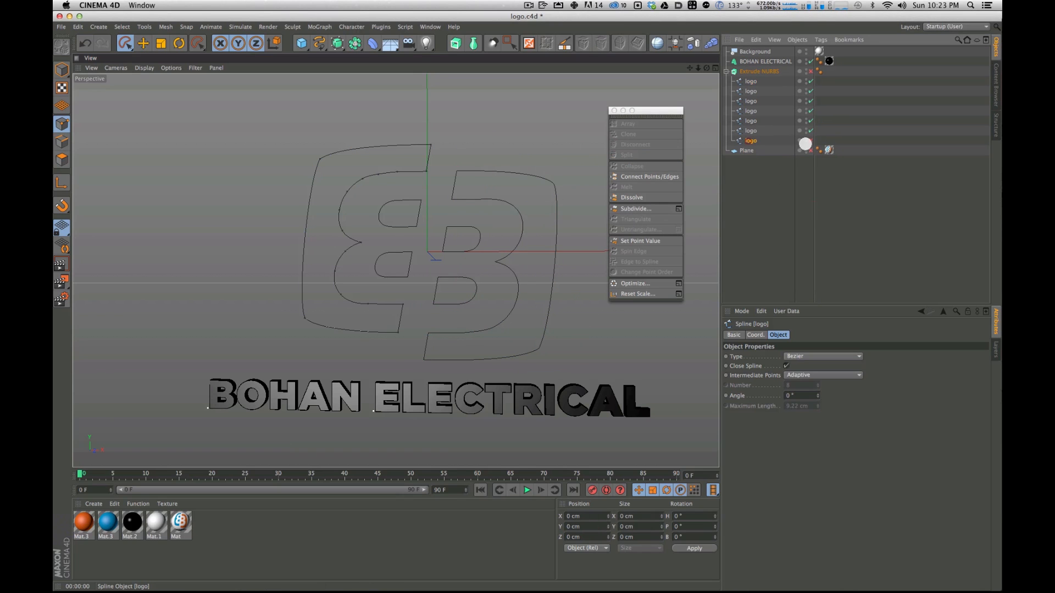
click(762, 72)
click(781, 83)
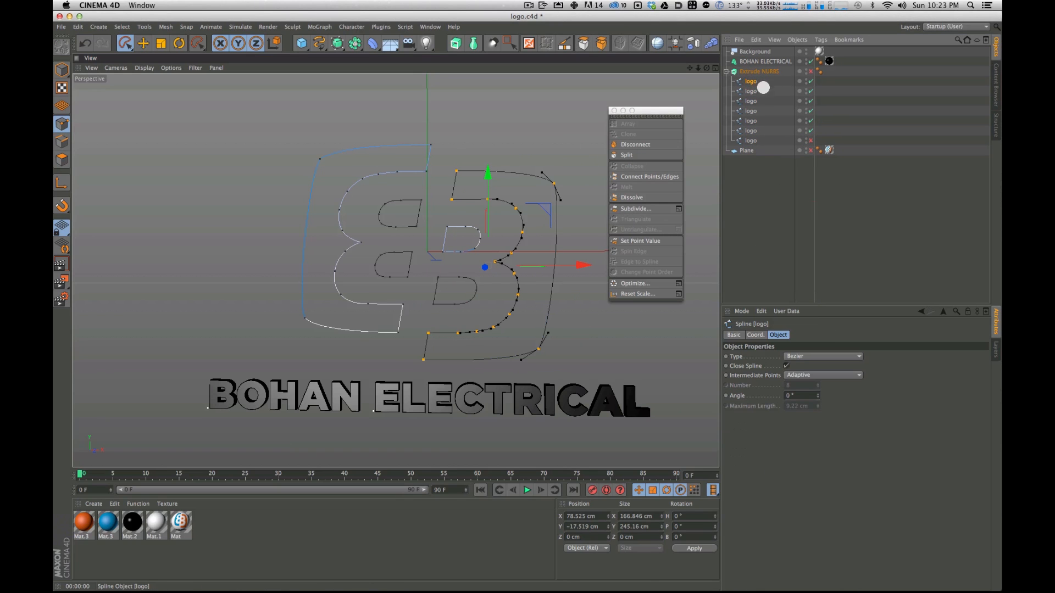
click(810, 140)
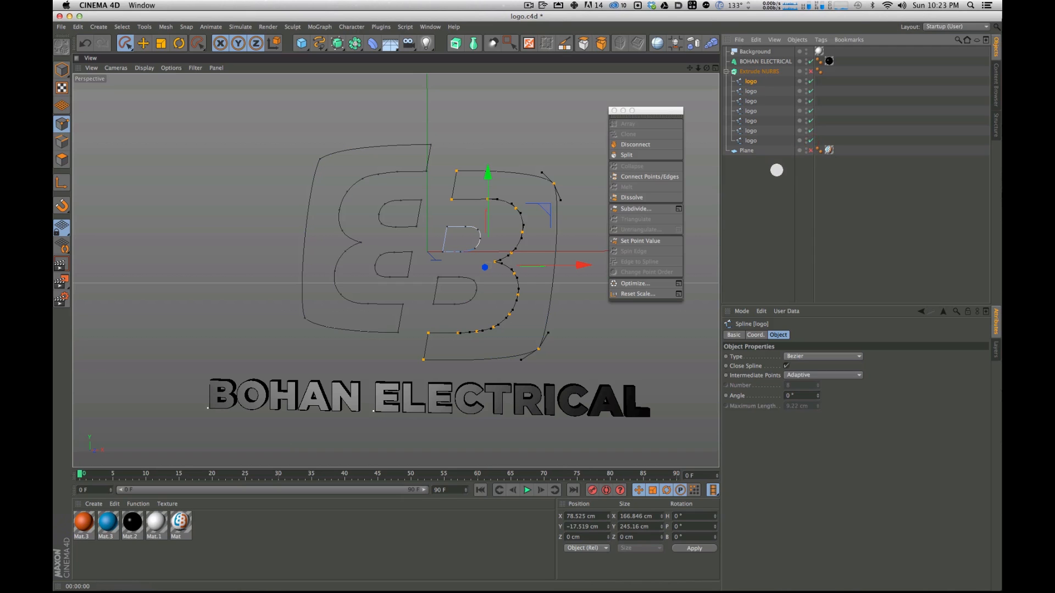
click(776, 170)
drag(808, 81, 808, 141)
Step: Examine the logo splines one by one to identify which shape each contains and whether any is missing or duplicated
click(751, 141)
click(751, 130)
click(750, 121)
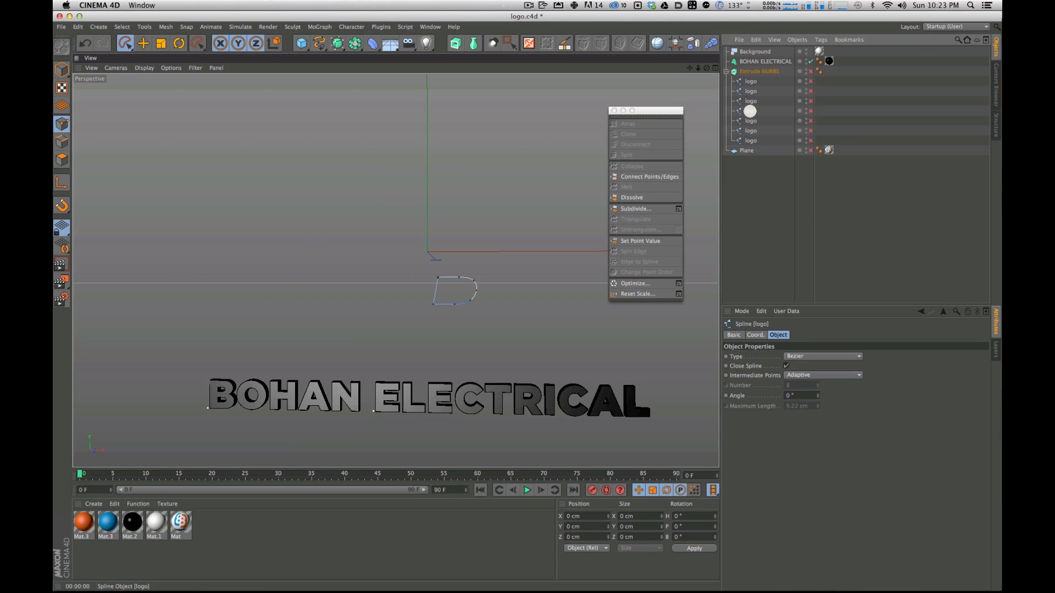
click(748, 101)
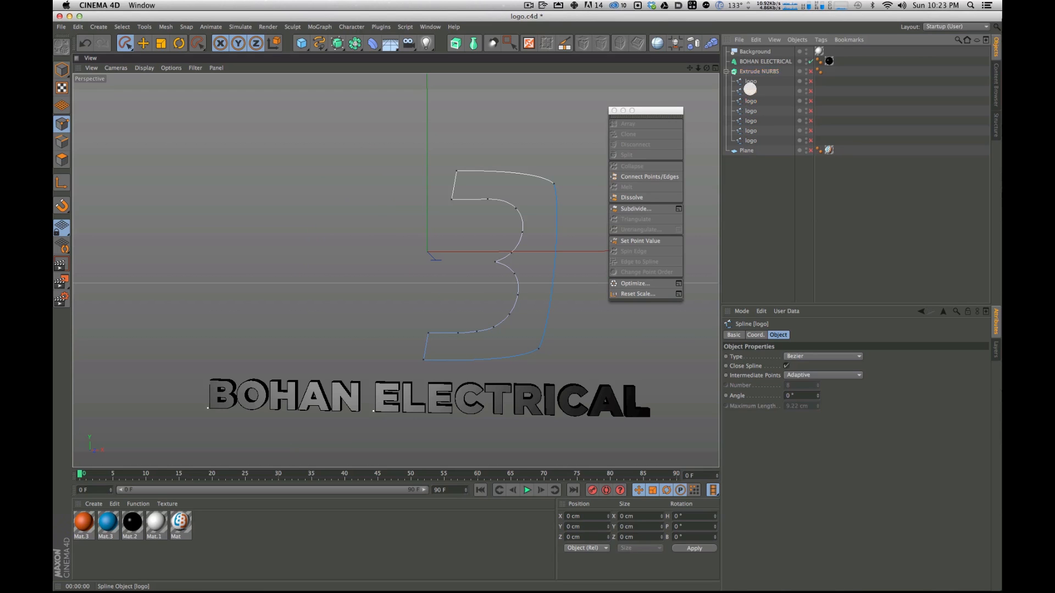
click(751, 82)
click(749, 94)
click(752, 111)
click(750, 122)
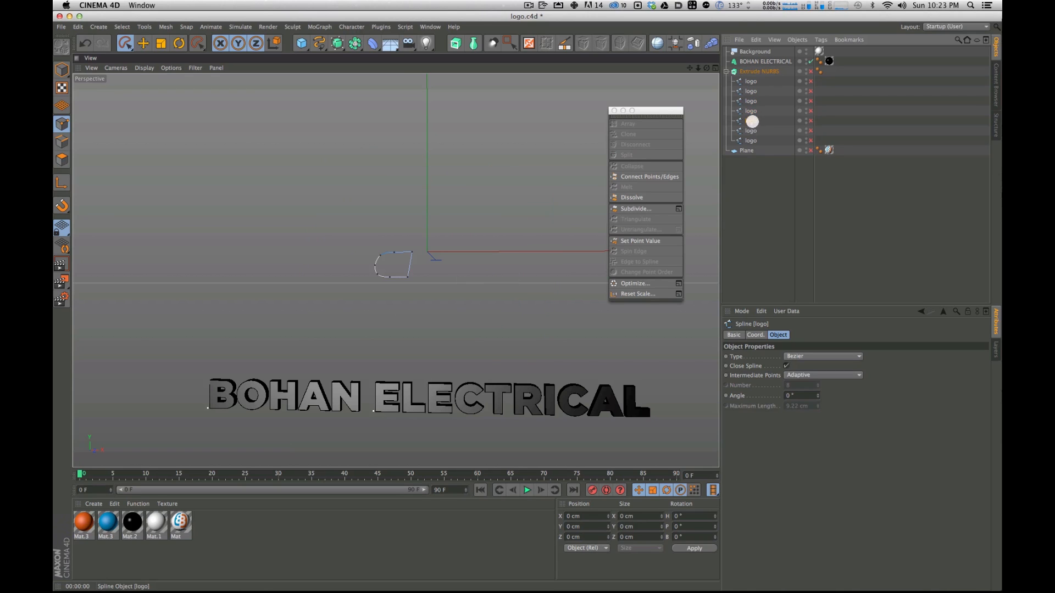
click(752, 111)
click(751, 92)
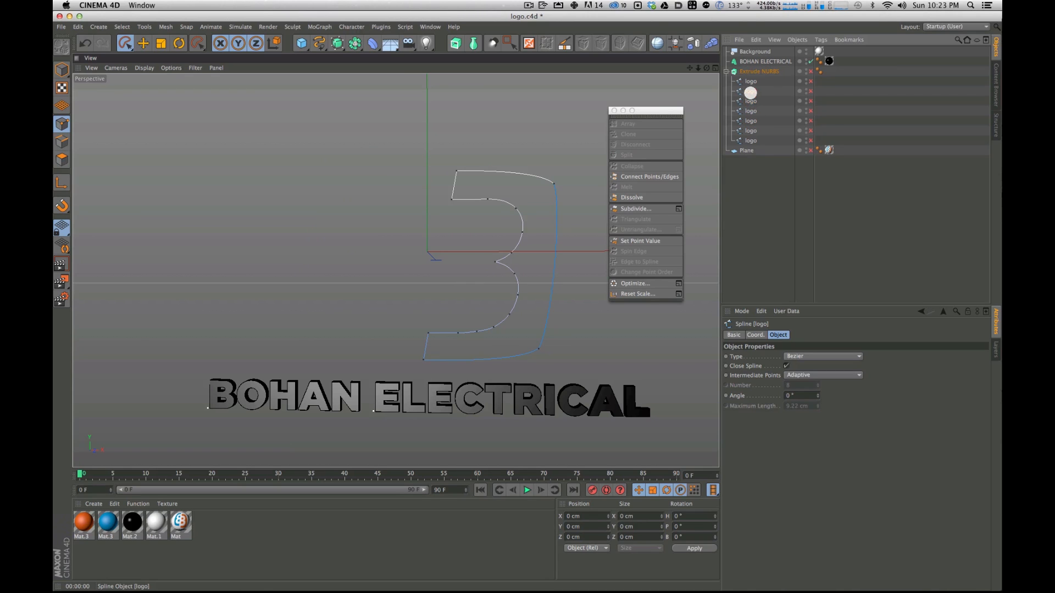
click(750, 82)
click(749, 92)
click(750, 111)
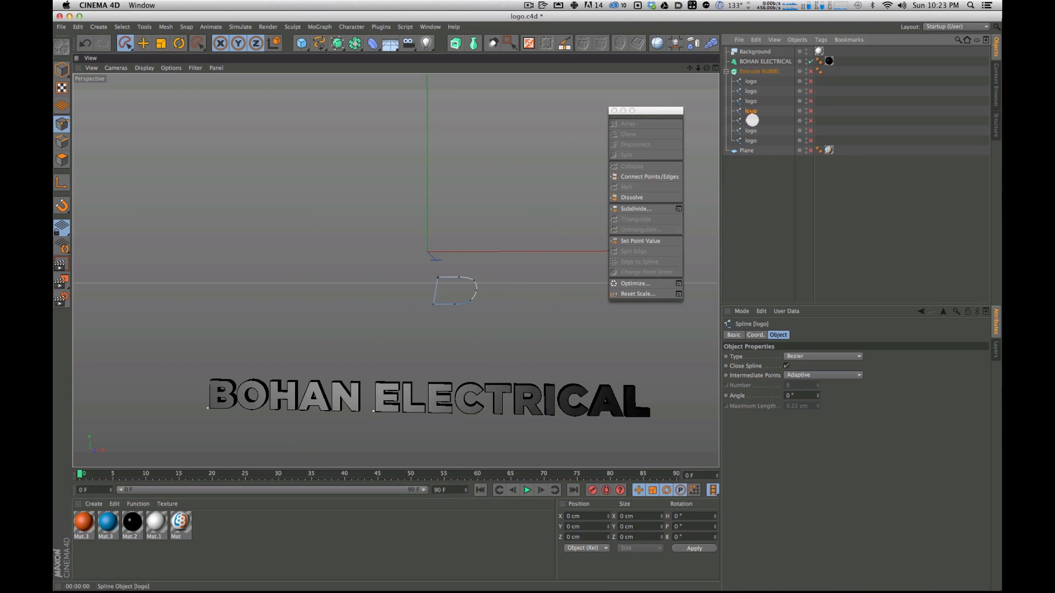
Step: Split the upper-right counter off the original combined logo spline into its own spline
click(750, 82)
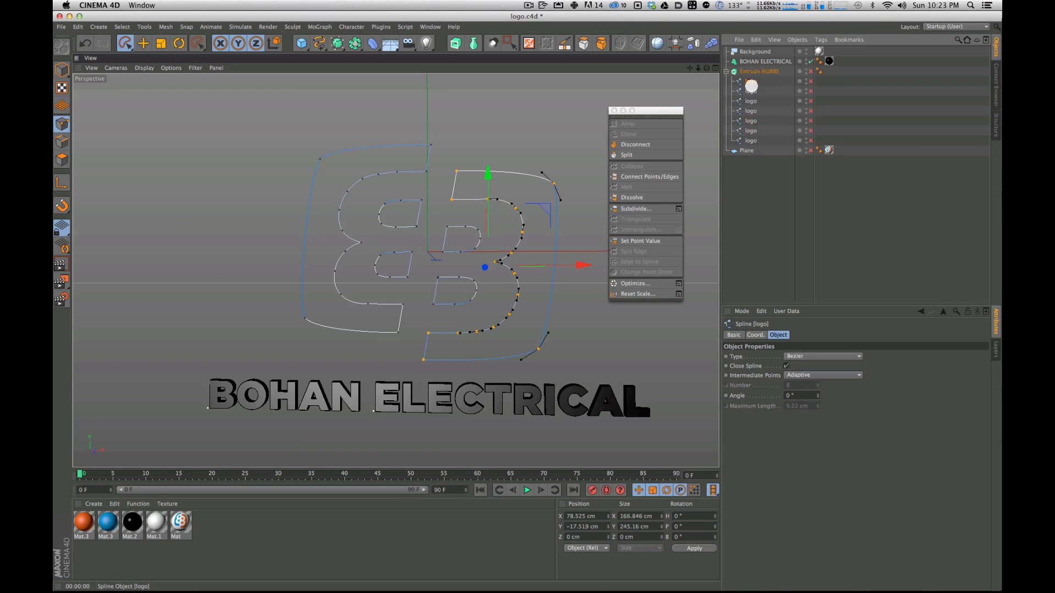
mouse_move(447, 215)
mouse_down()
mouse_move(487, 240)
mouse_move(434, 233)
mouse_up()
click(638, 146)
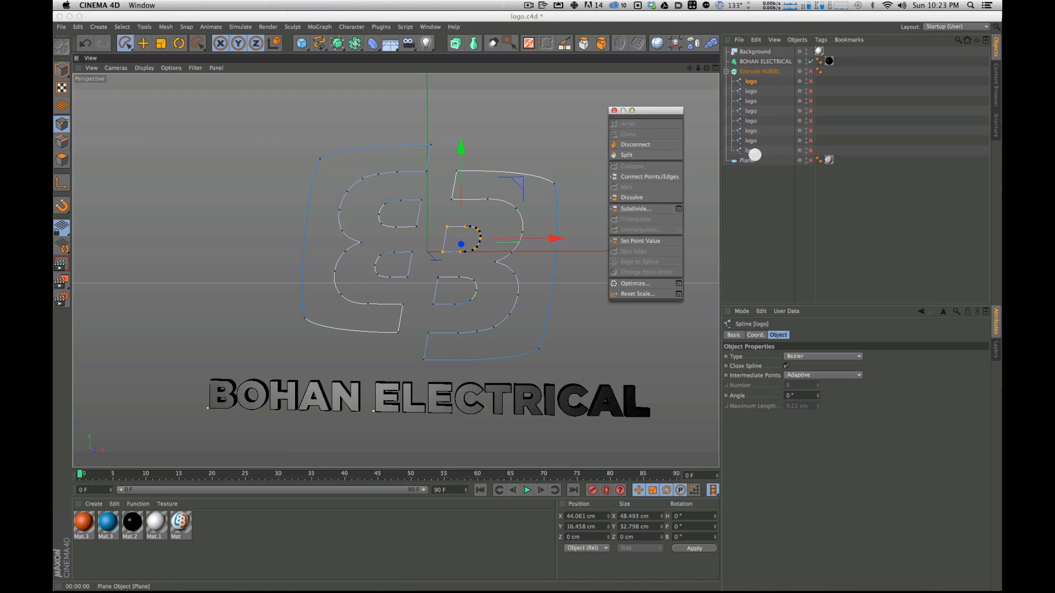
Step: Delete the original combined logo spline and the duplicate spline of the right outer shape
click(752, 152)
click(745, 140)
click(749, 133)
click(751, 121)
click(751, 112)
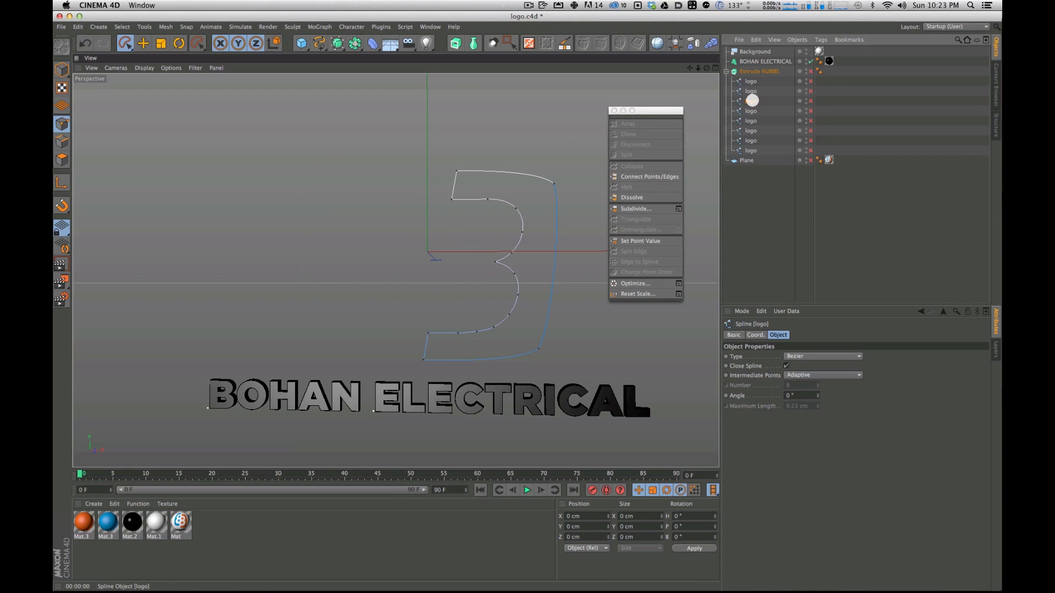
click(752, 92)
click(748, 81)
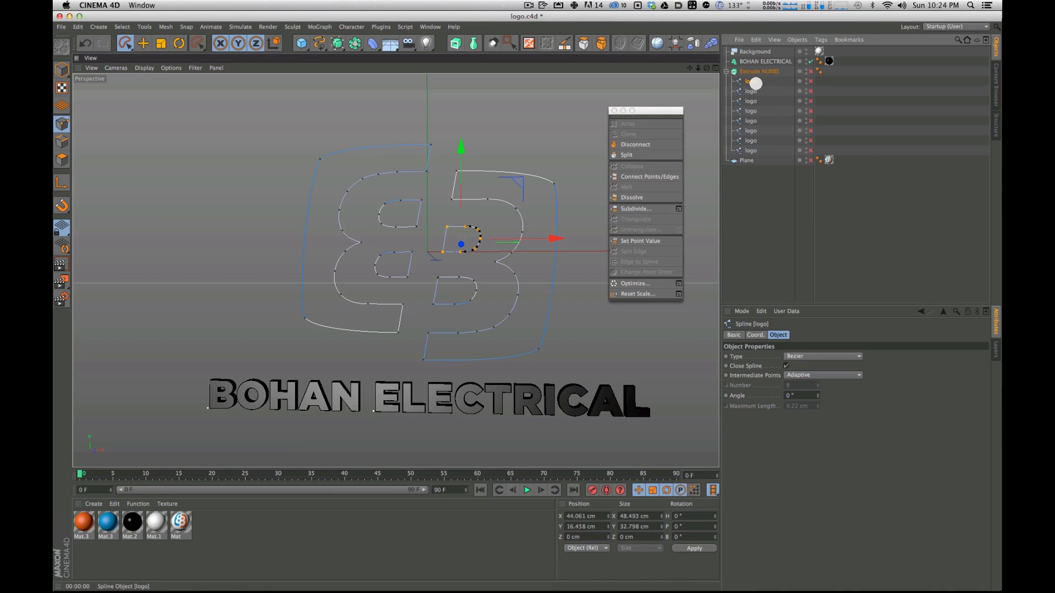
key(Delete)
click(750, 90)
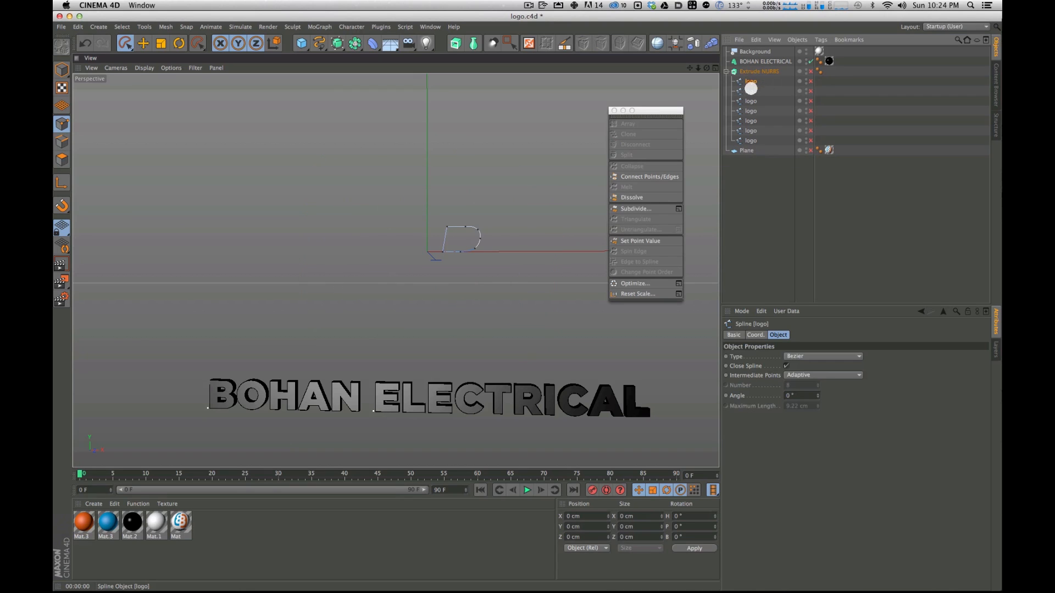
key(Delete)
Step: Check the six remaining logo splines individually to make sure each holds a single different shape
click(752, 92)
click(751, 81)
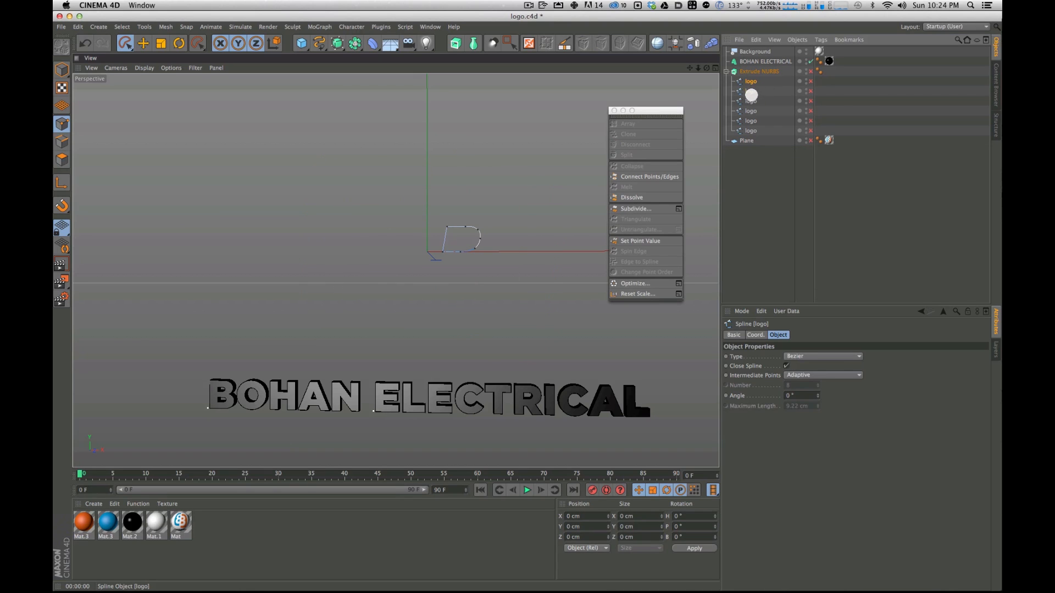
click(750, 100)
click(750, 111)
click(752, 130)
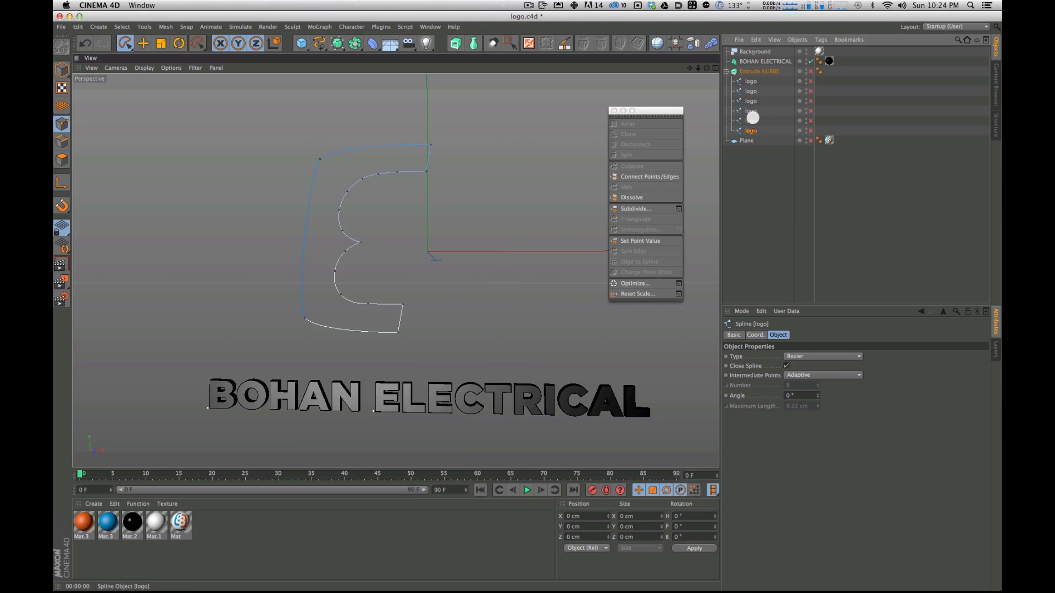
click(752, 81)
click(753, 130)
click(751, 82)
click(753, 129)
click(750, 84)
click(753, 130)
click(751, 82)
click(752, 102)
click(752, 112)
click(793, 217)
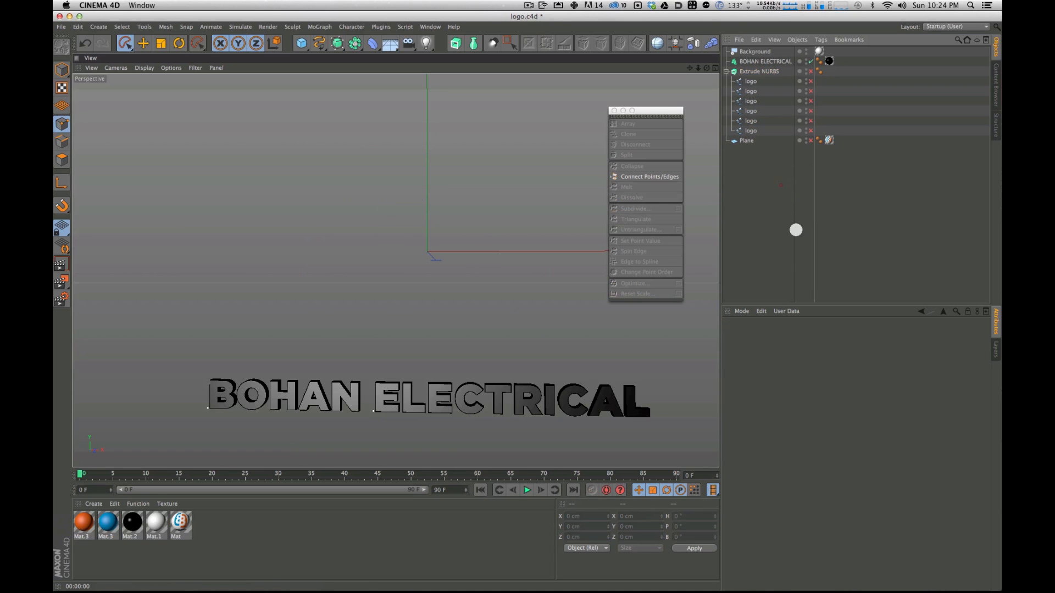
Step: Enable all six logo splines and their parent Extrude NURBS object
drag(810, 80, 810, 131)
click(863, 96)
click(811, 71)
Step: Turn on the Hierarchical option for the Extrude NURBS object so all six child splines are extruded
click(760, 72)
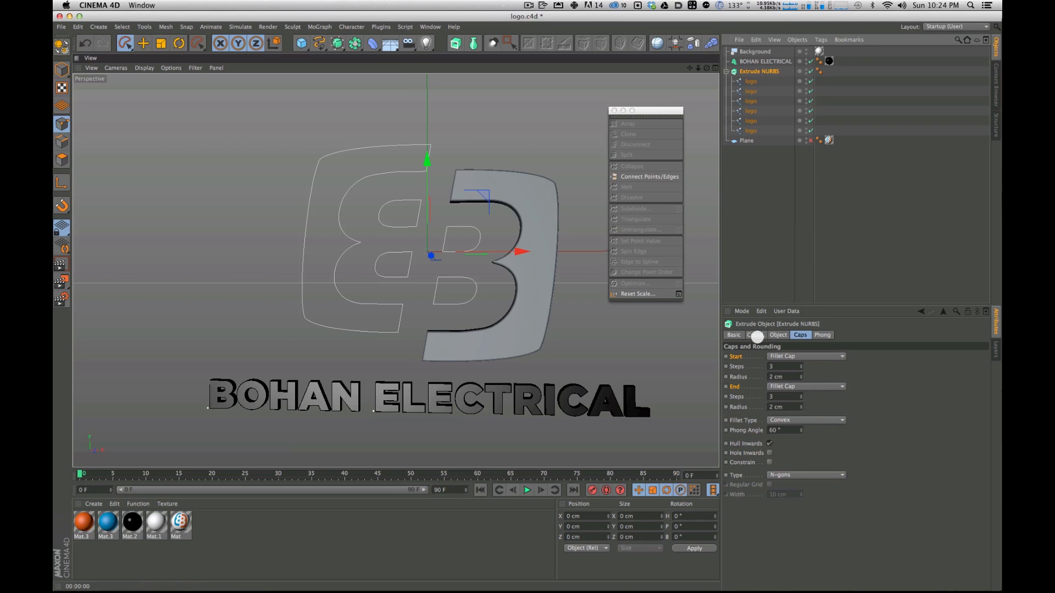
click(757, 336)
click(781, 335)
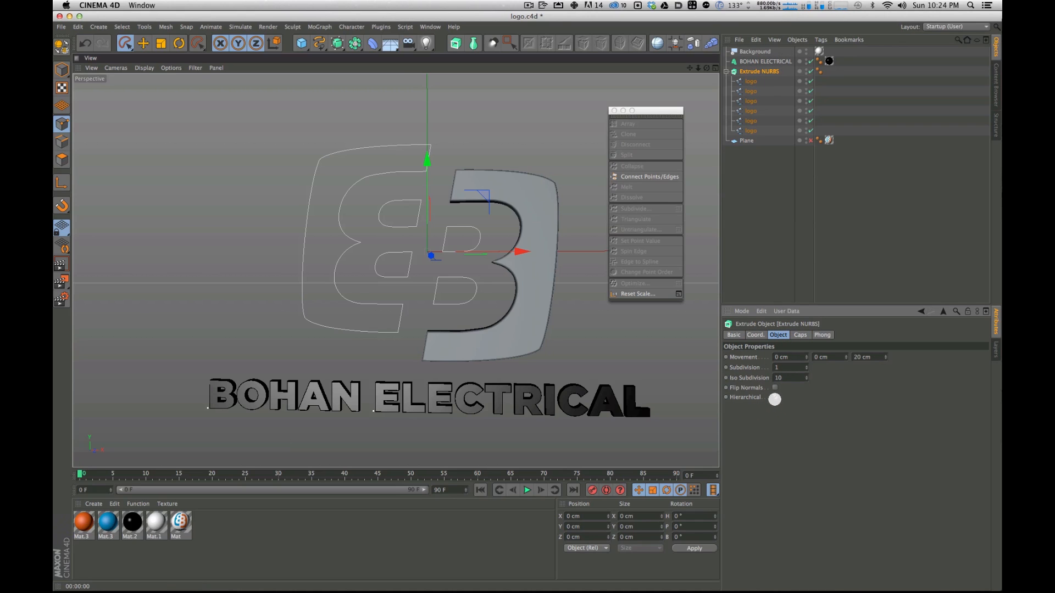
click(775, 398)
alt+drag(454, 167, 482, 167)
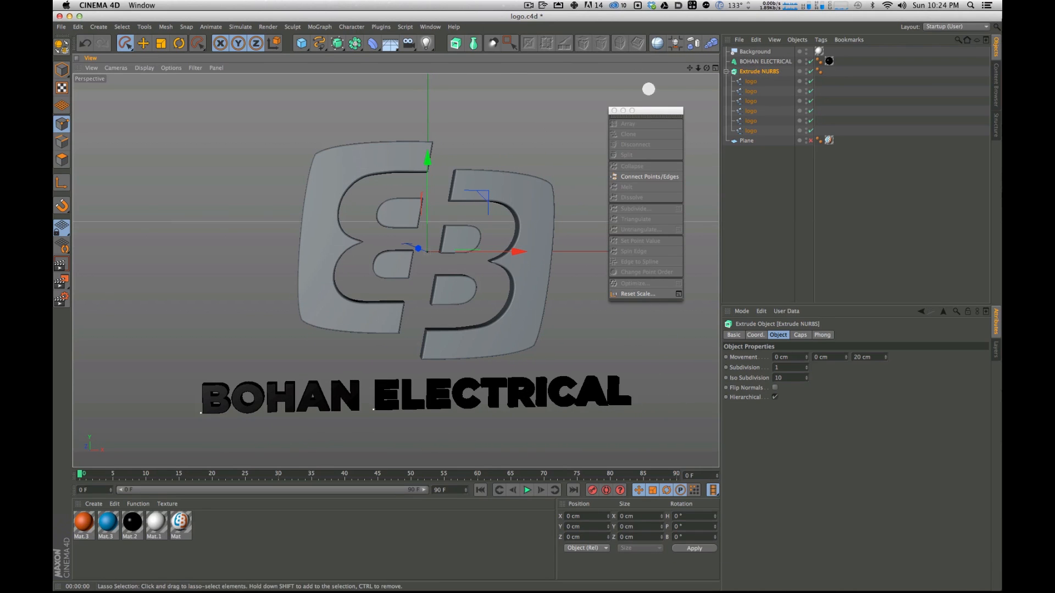
drag(419, 249, 448, 264)
key(super+z)
click(784, 202)
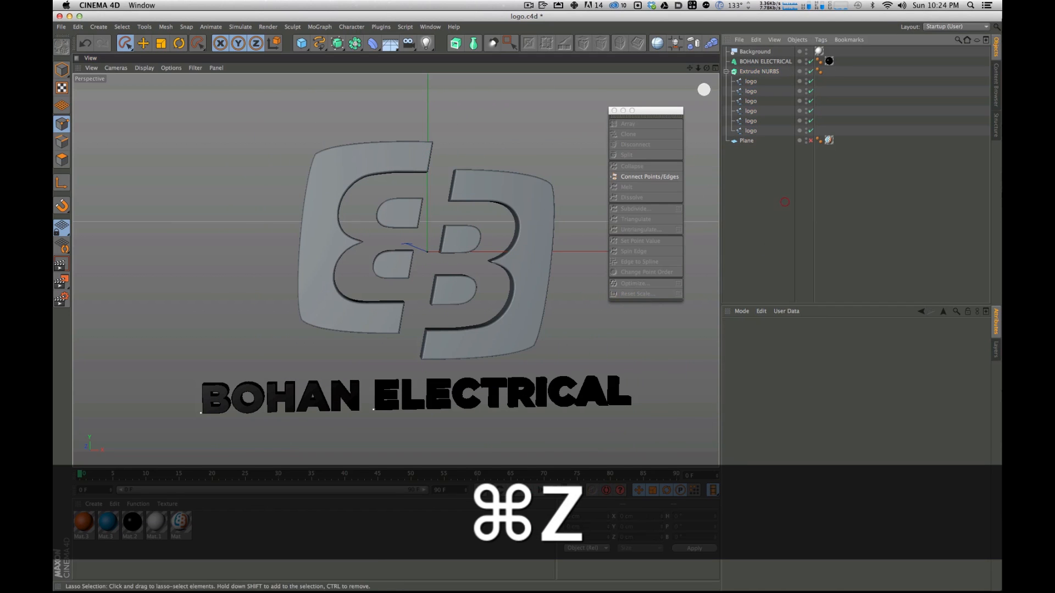
Step: Copy the Extrude NURBS object with its child splines and paste five duplicates
click(757, 73)
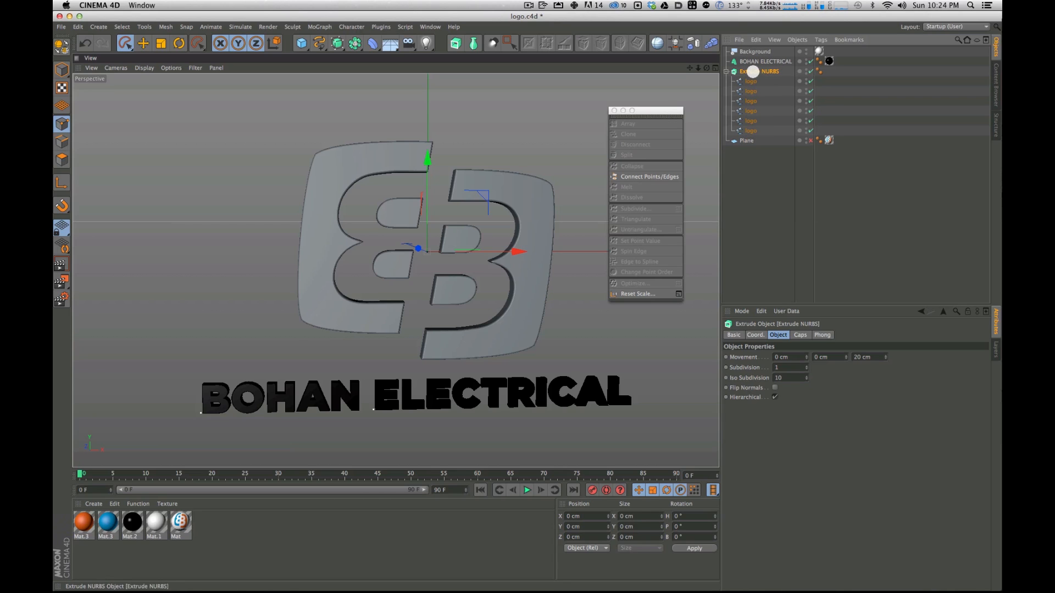
key(super+c)
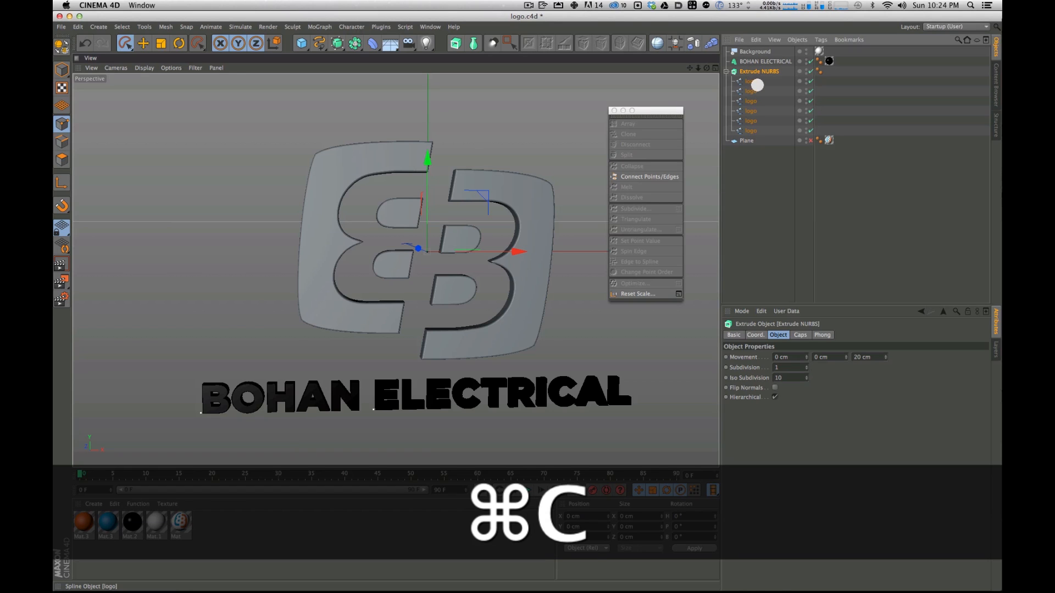
key(super+v)
key(super+v)
key(super+v)
key(super+v)
key(super+v)
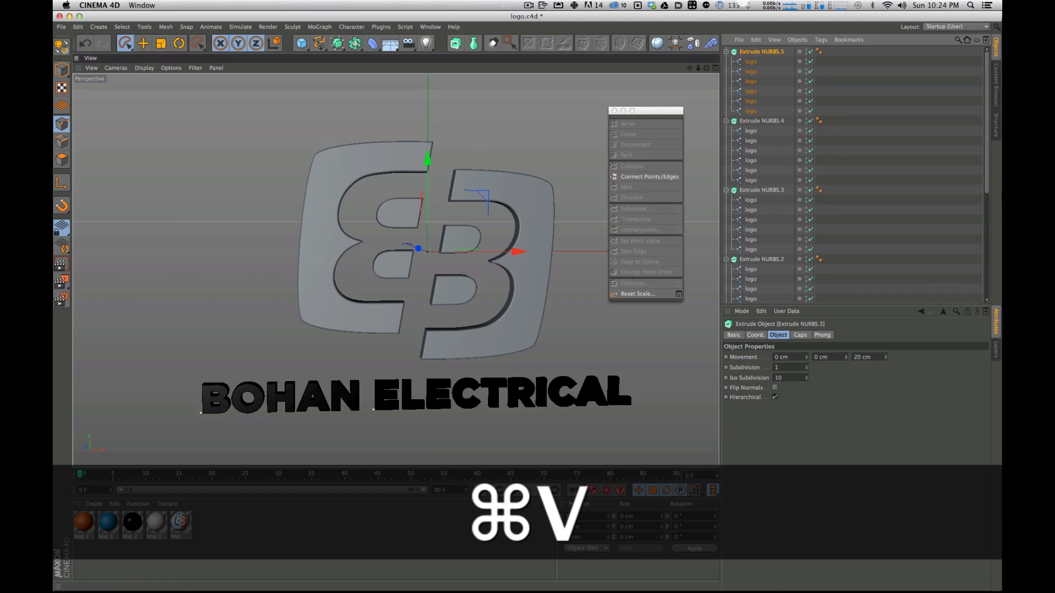
Step: Delete every spline except the first from Extrude NURBS.5
click(782, 74)
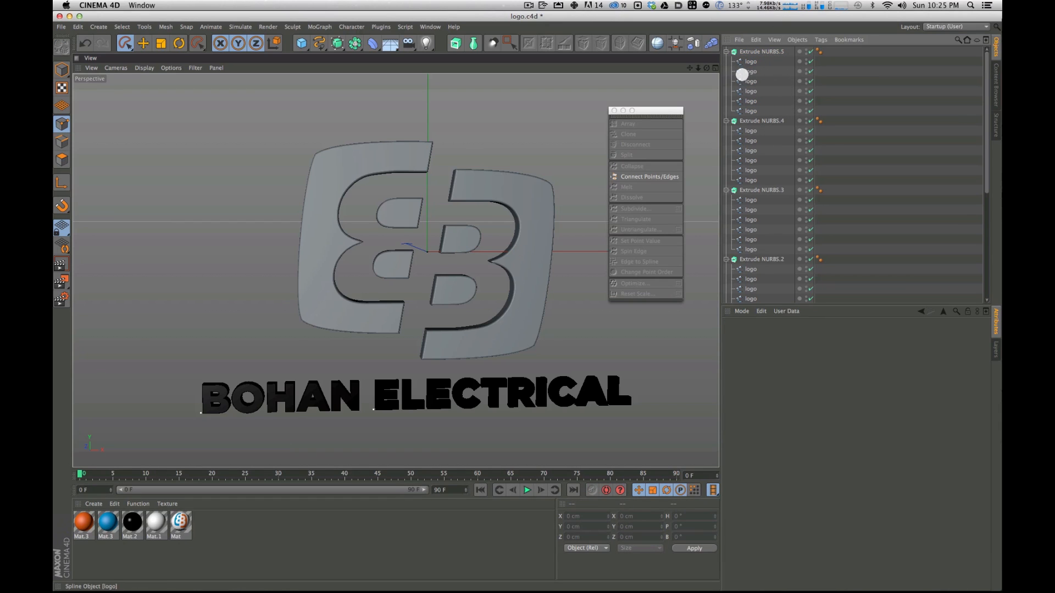
click(747, 72)
shift+click(767, 111)
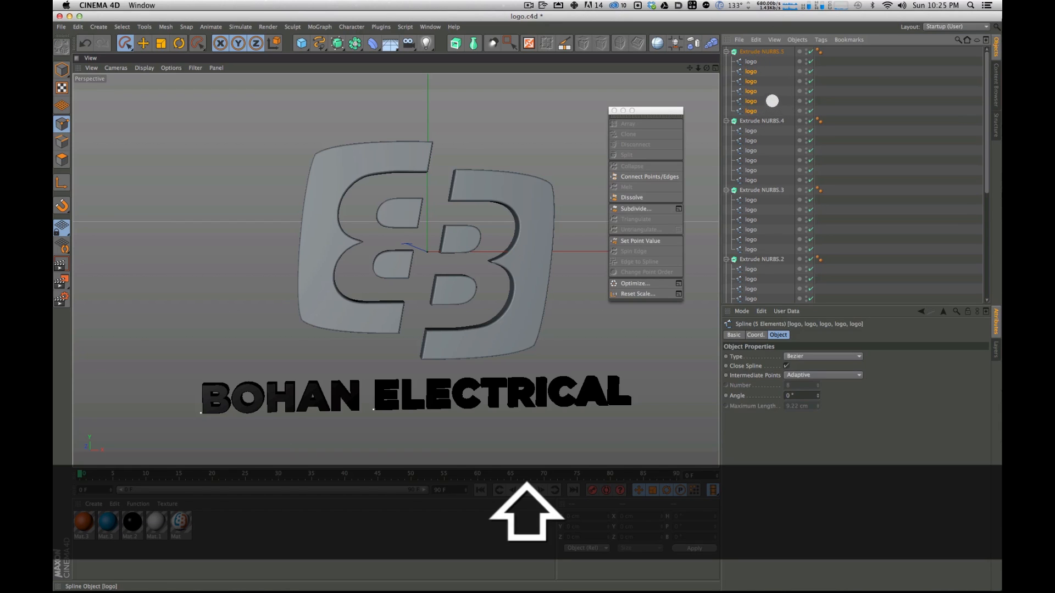
key(Delete)
Step: Delete every spline except the second from Extrude NURBS.4
click(752, 82)
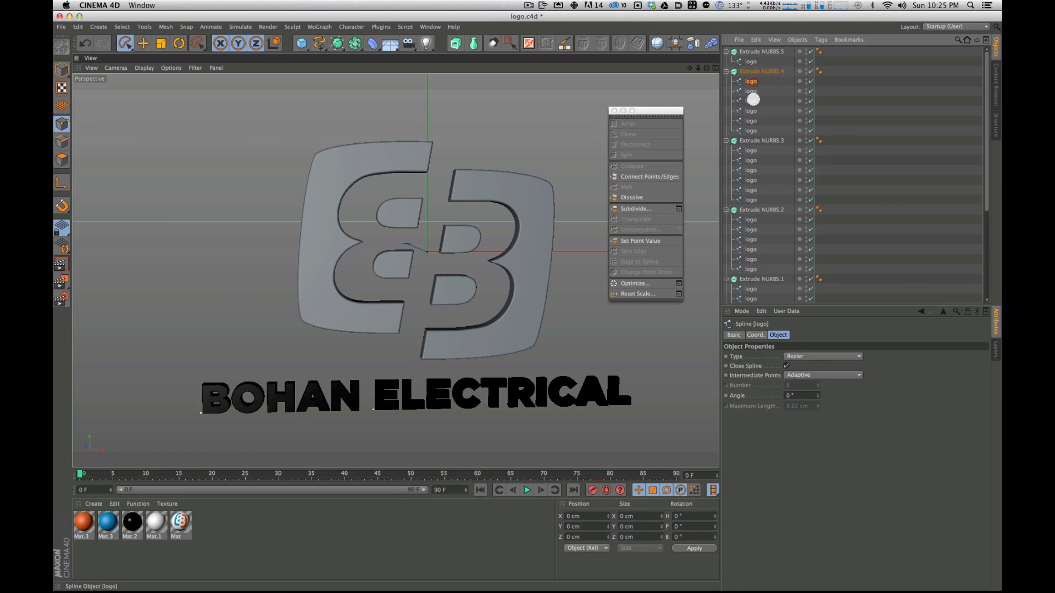
key(e)
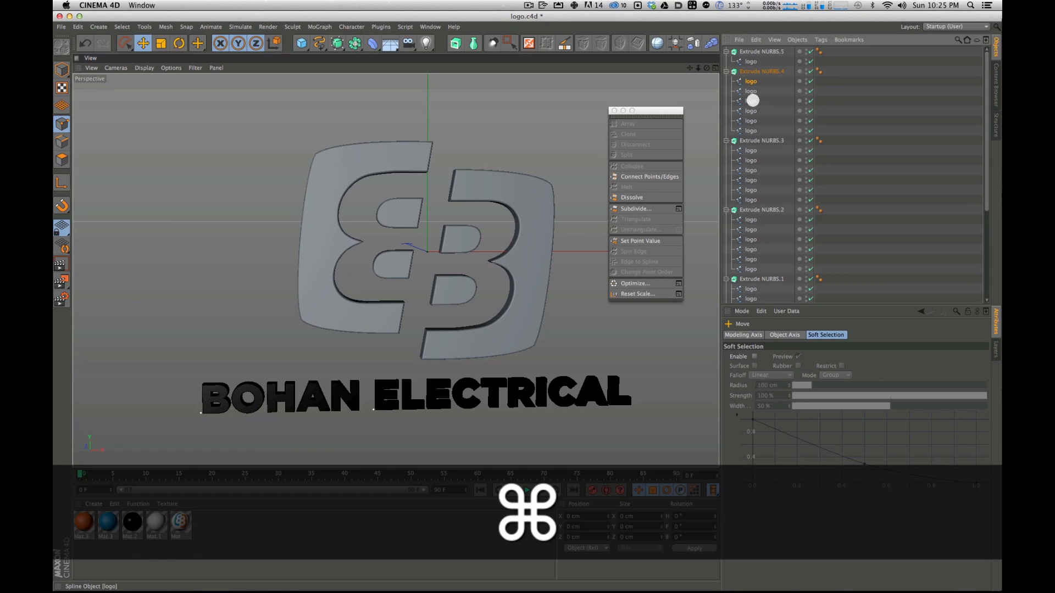
super+click(753, 101)
super+click(753, 112)
super+click(752, 121)
super+click(772, 133)
key(Delete)
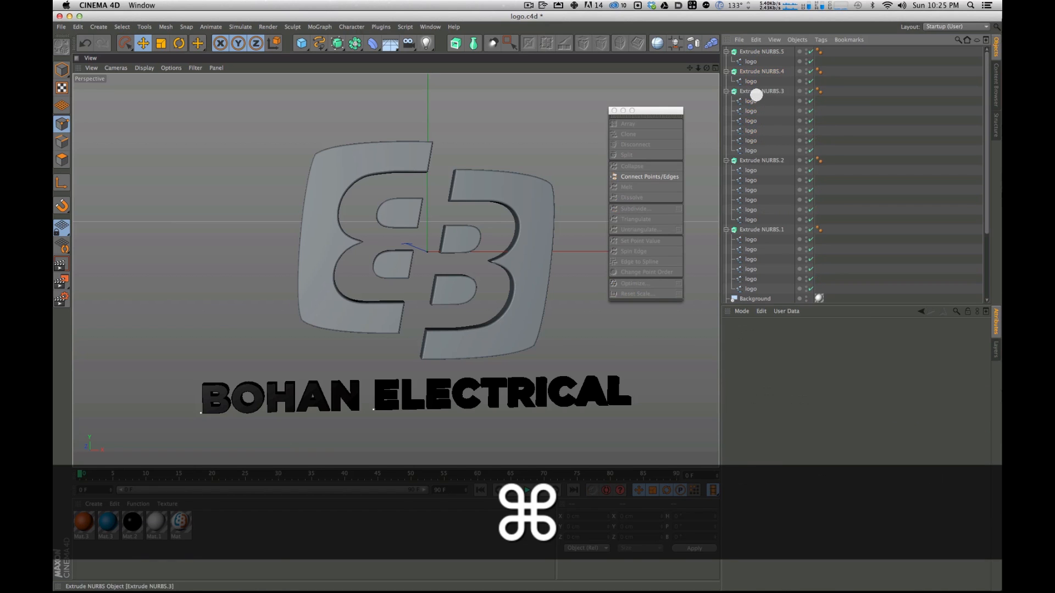
Step: Delete every spline except the third from Extrude NURBS.3
click(753, 103)
shift+click(754, 113)
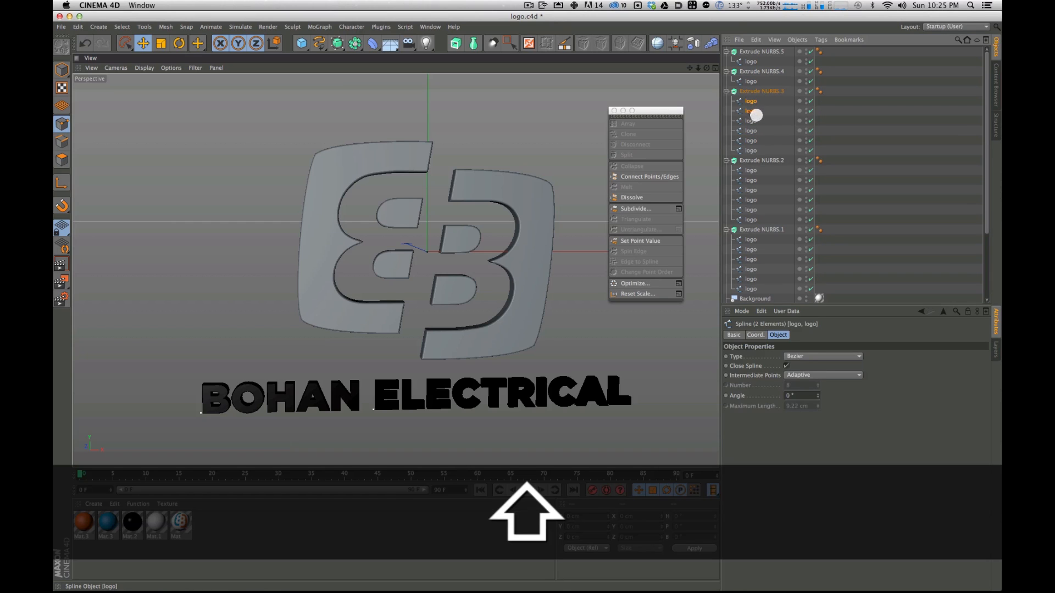
super+click(753, 132)
super+click(753, 150)
super+click(756, 141)
key(Delete)
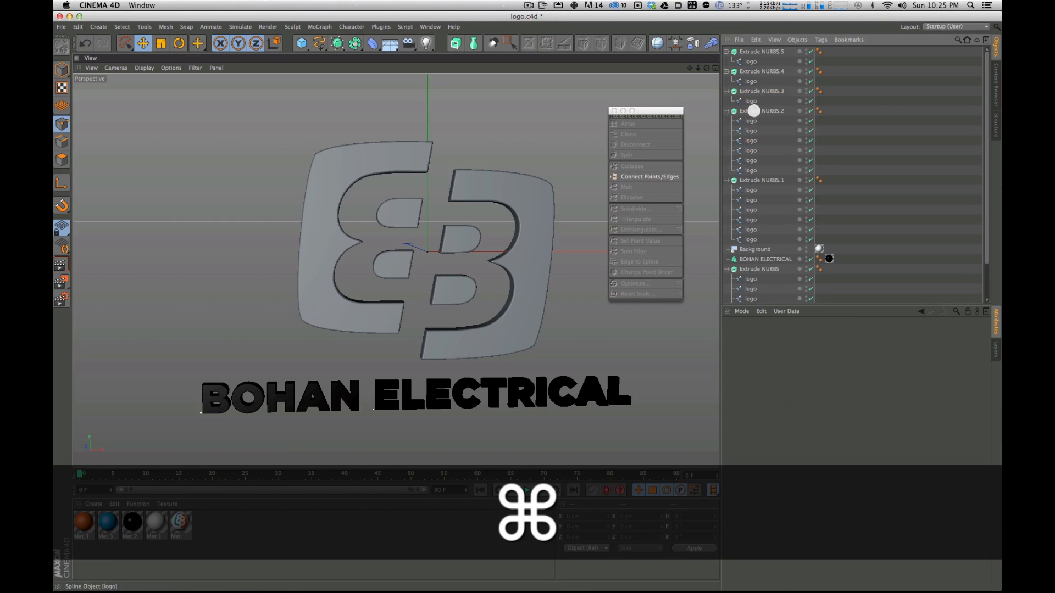
Step: Delete every spline except the fourth from Extrude NURBS.2
click(753, 121)
shift+click(757, 142)
super+click(753, 160)
super+click(752, 171)
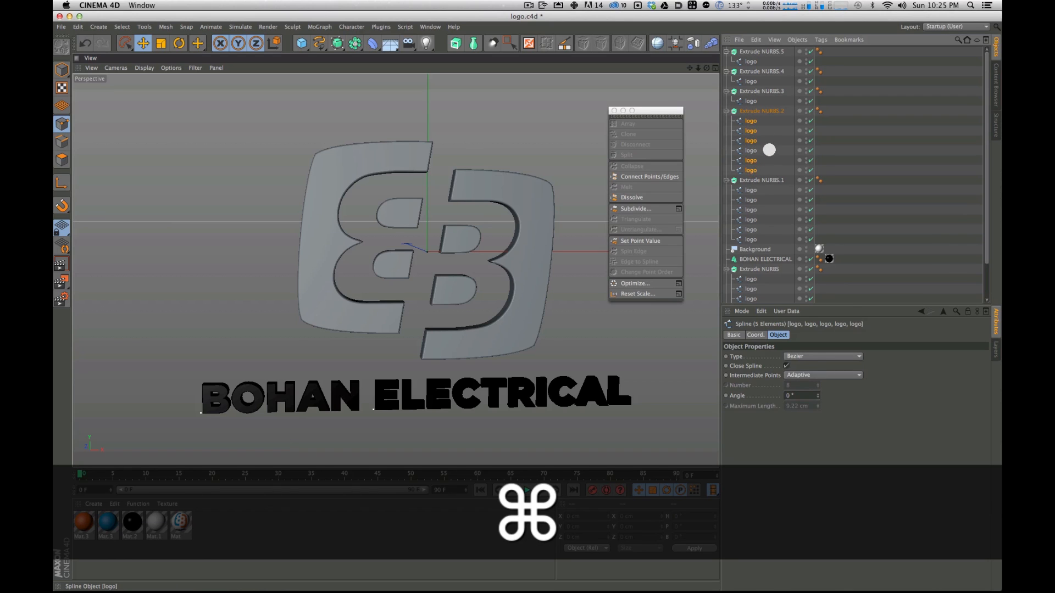
key(Delete)
Step: Delete every spline except the fifth from Extrude NURBS.1
click(751, 141)
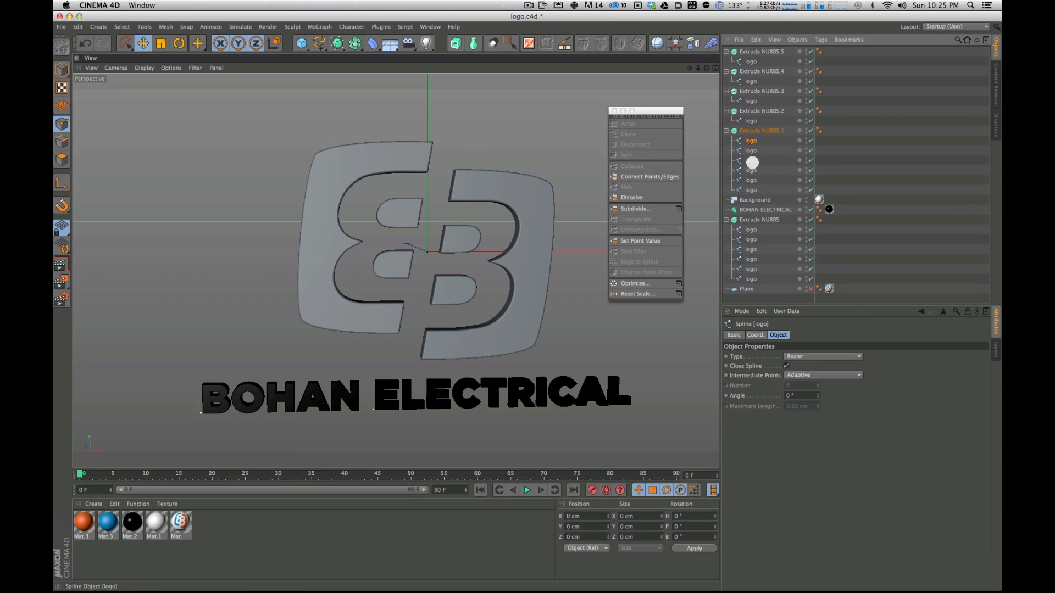
shift+click(751, 170)
super+click(763, 190)
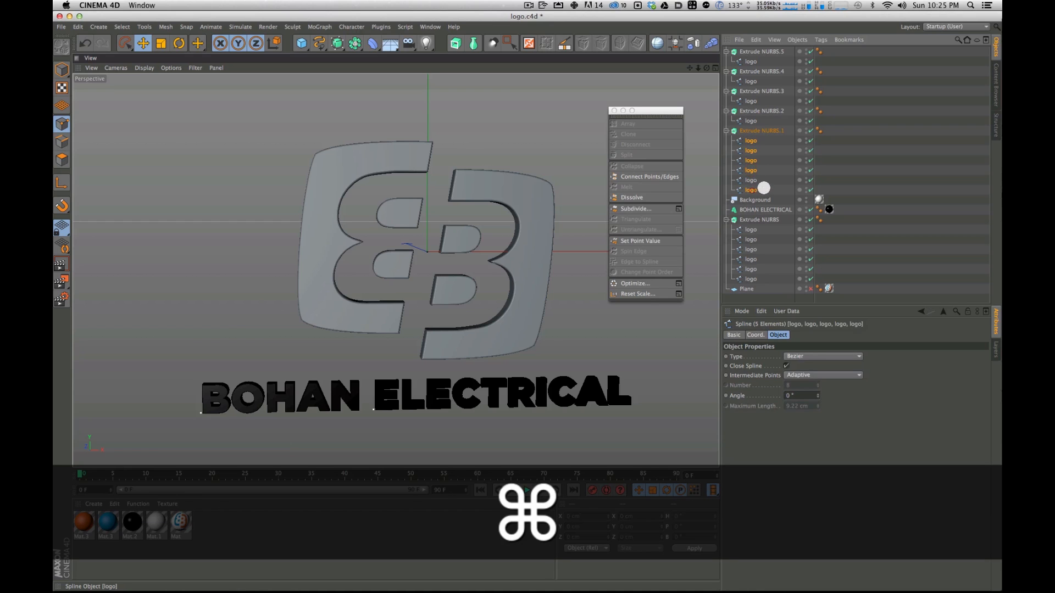
key(Delete)
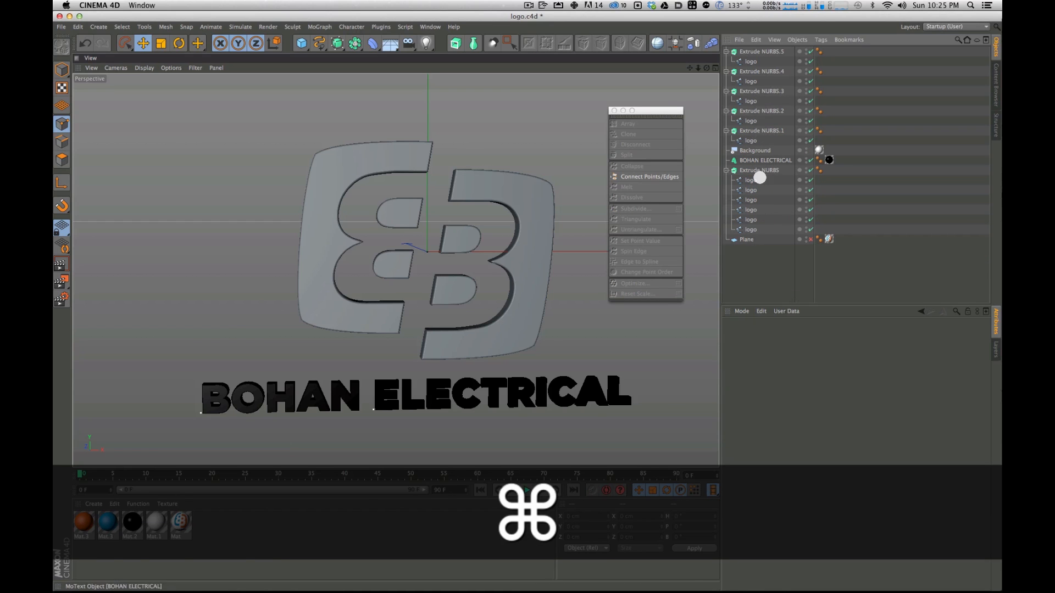
Step: Delete every spline except the sixth from the original Extrude NURBS
click(751, 182)
shift+click(756, 219)
key(Delete)
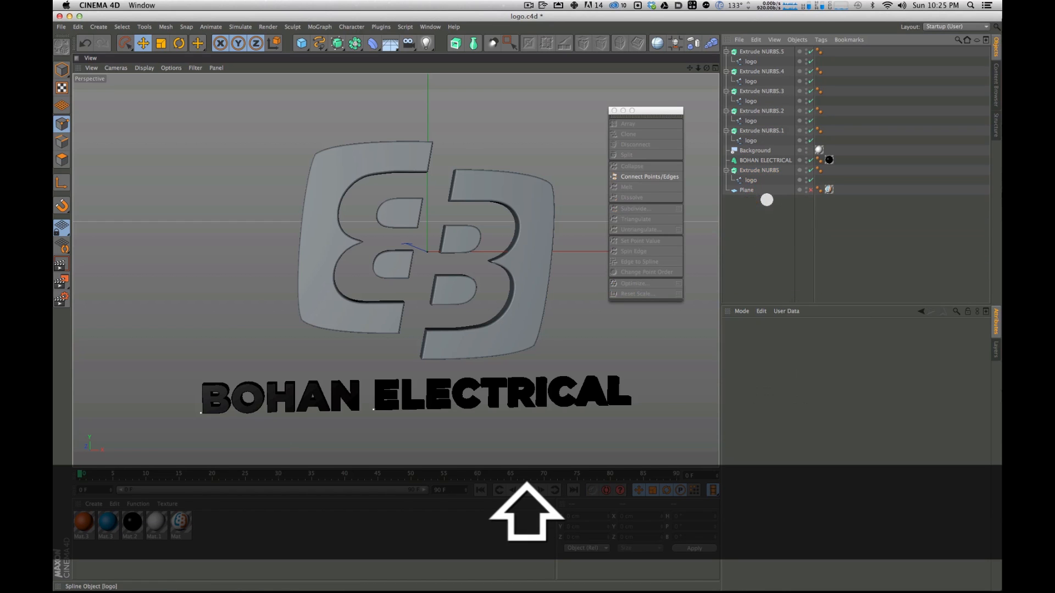
Step: Move Extrude NURBS directly below Extrude NURBS.1 in the object hierarchy and collapse the numbered Extrude NURBS objects
click(751, 170)
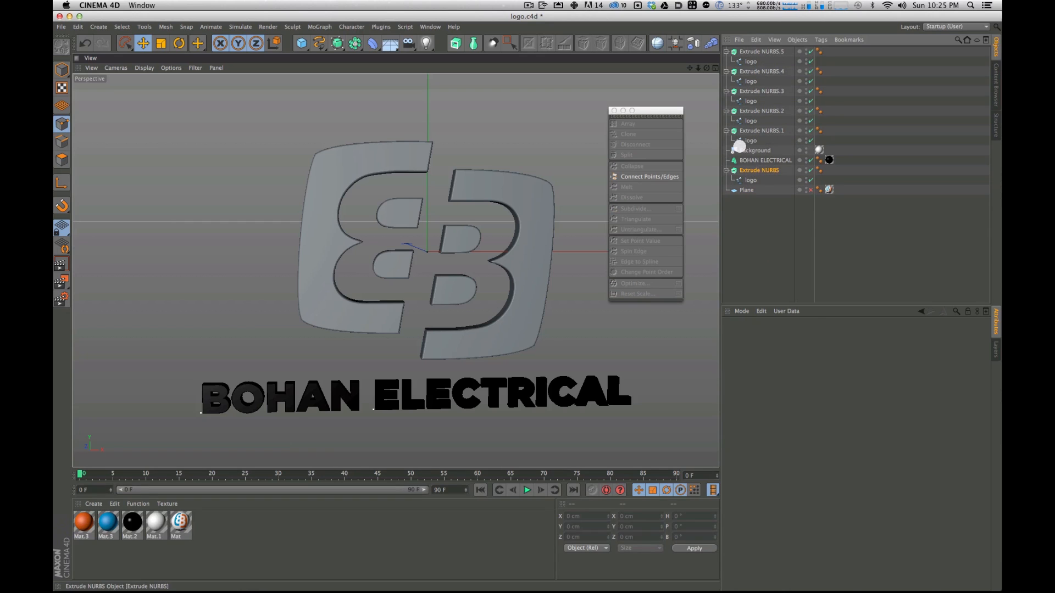
drag(740, 147, 754, 149)
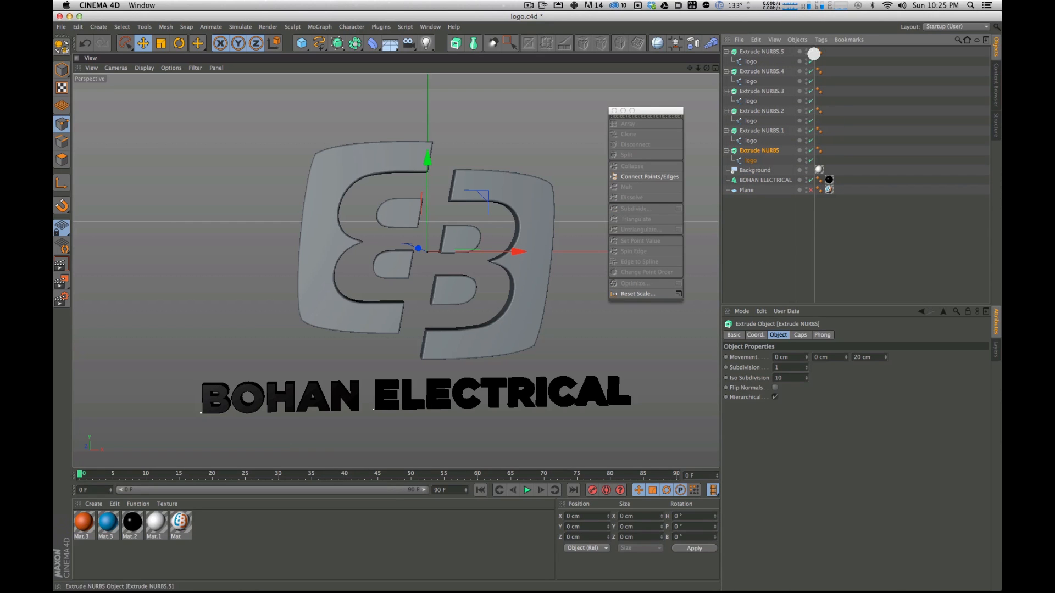
click(726, 52)
click(726, 61)
click(727, 72)
click(726, 82)
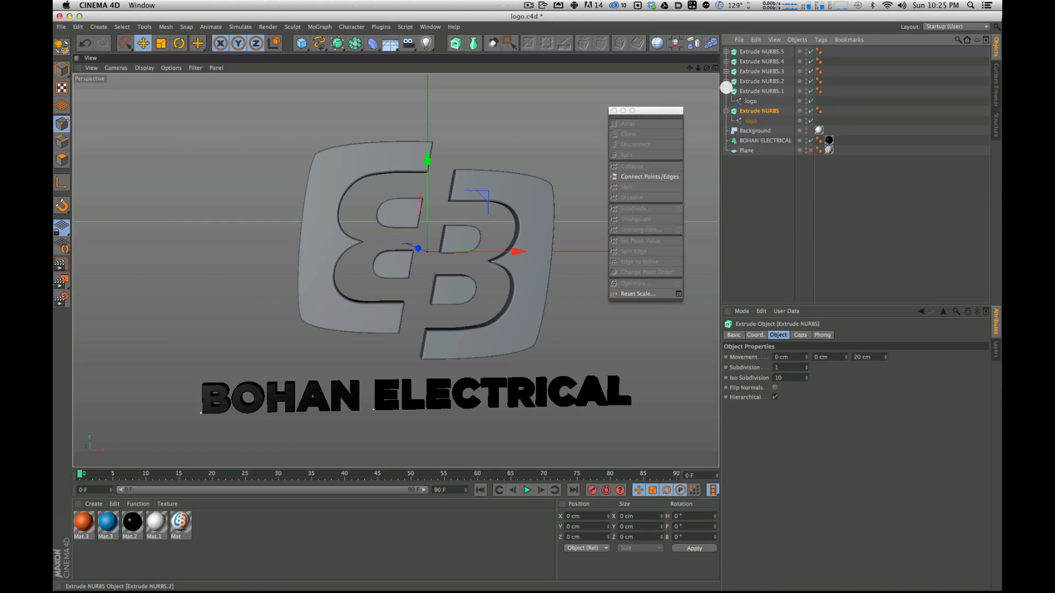
click(726, 91)
click(726, 104)
Step: Disable all six Extrude NURBS objects, collapse Extrude NURBS, and re-enable them one at a time to check each logo piece
drag(810, 52, 812, 103)
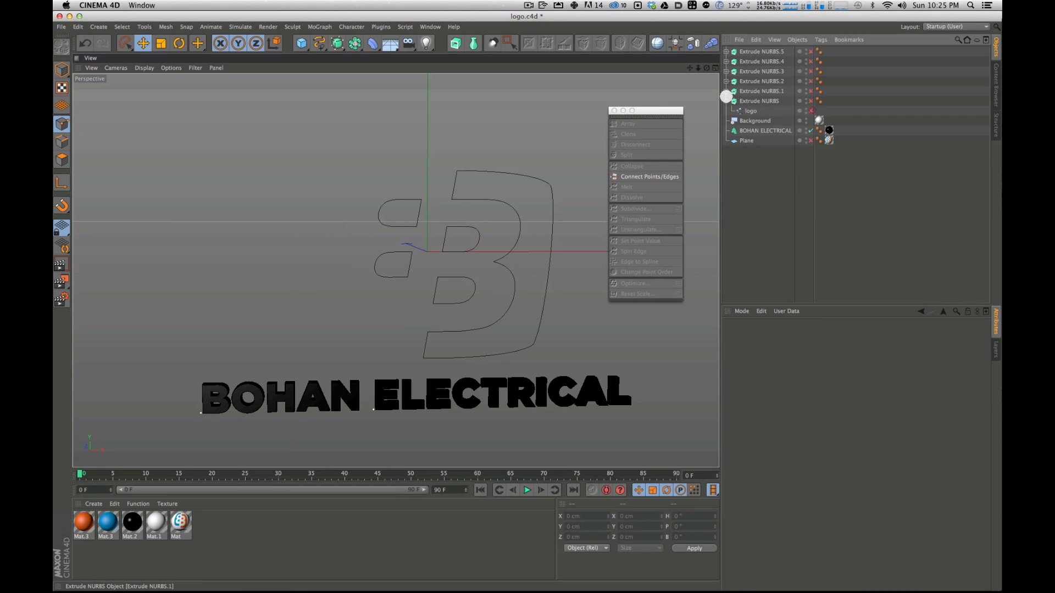
click(726, 101)
click(726, 101)
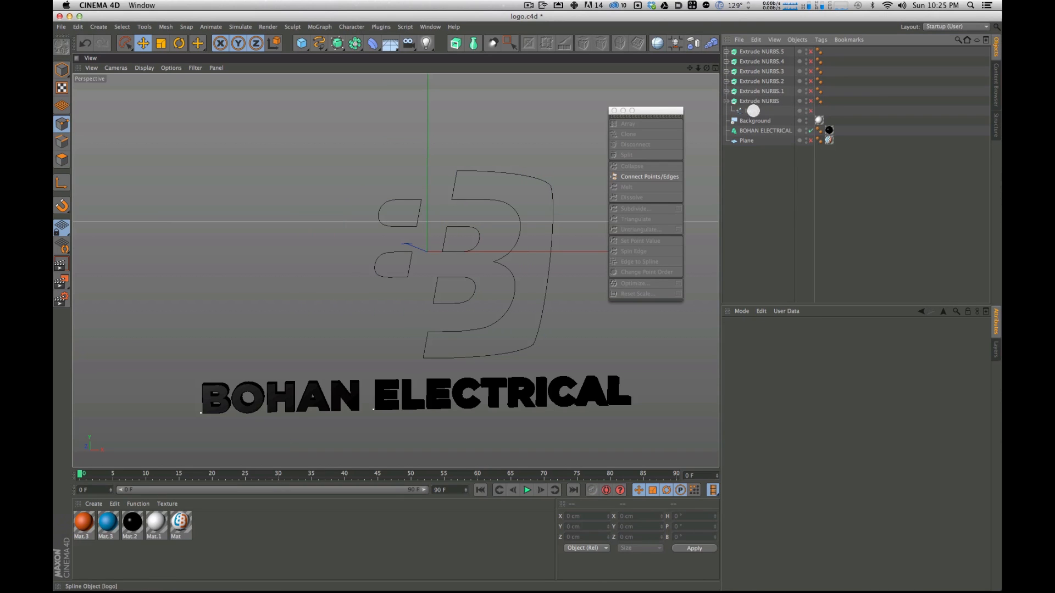
click(726, 101)
click(767, 101)
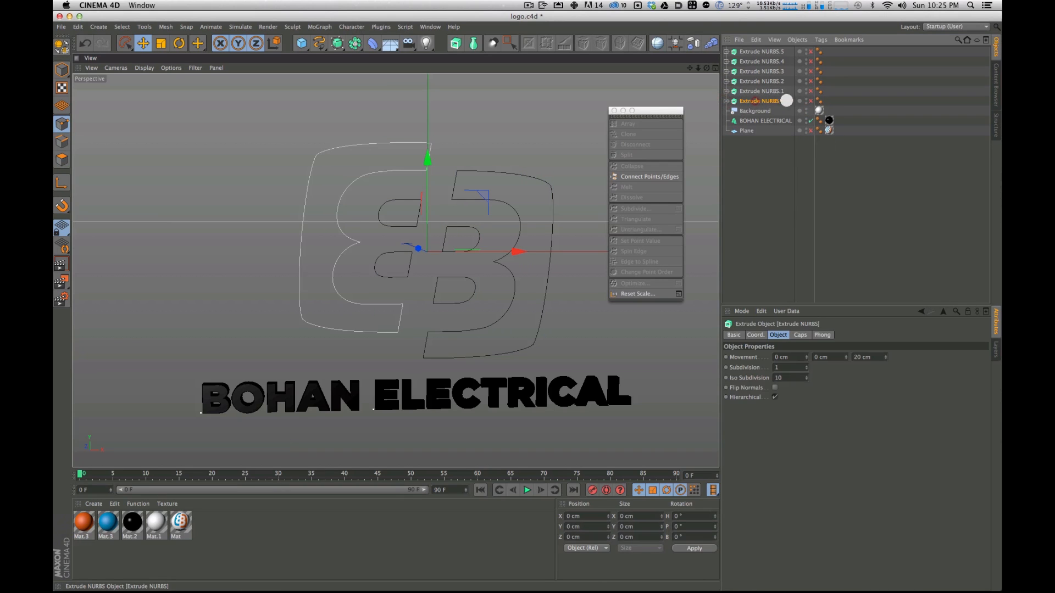
click(812, 100)
click(811, 51)
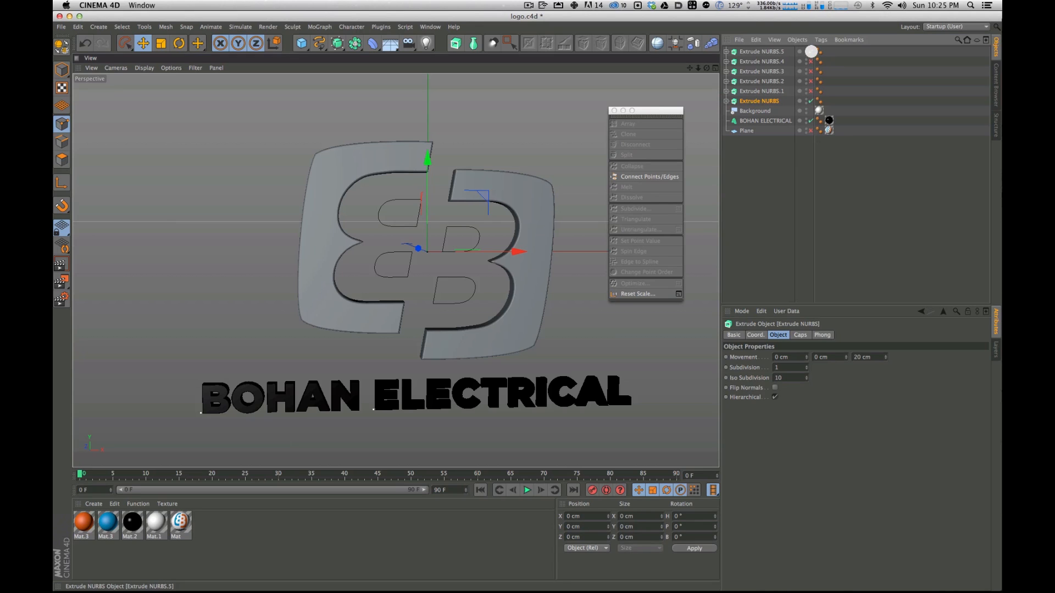
click(810, 61)
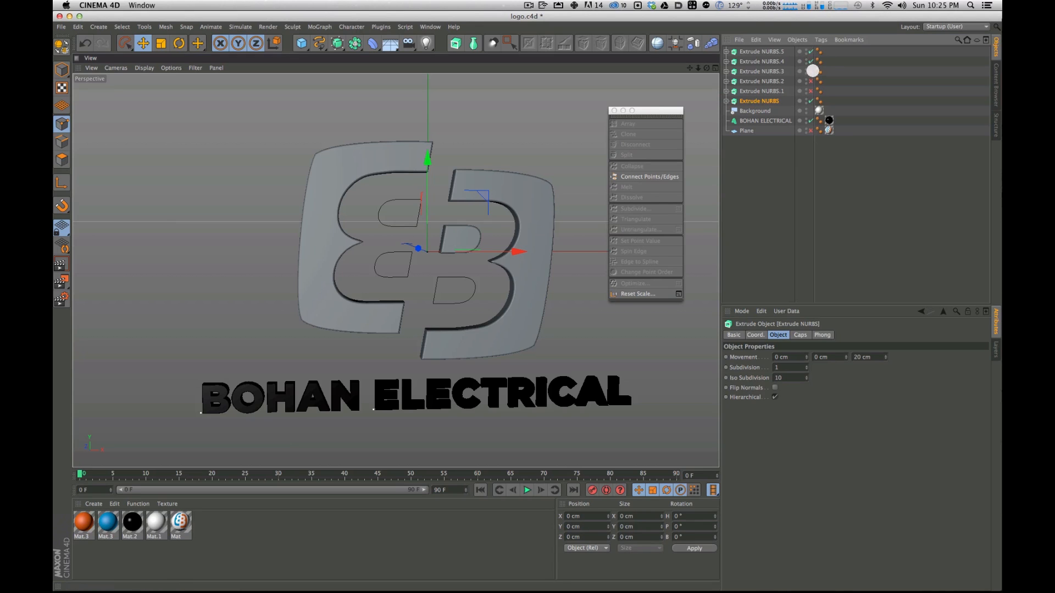
click(810, 71)
click(810, 81)
click(810, 90)
Step: Inspect the splines nested in the Extrude NURBS objects and examine the extruded logo and its axis from an angle
click(756, 101)
click(726, 101)
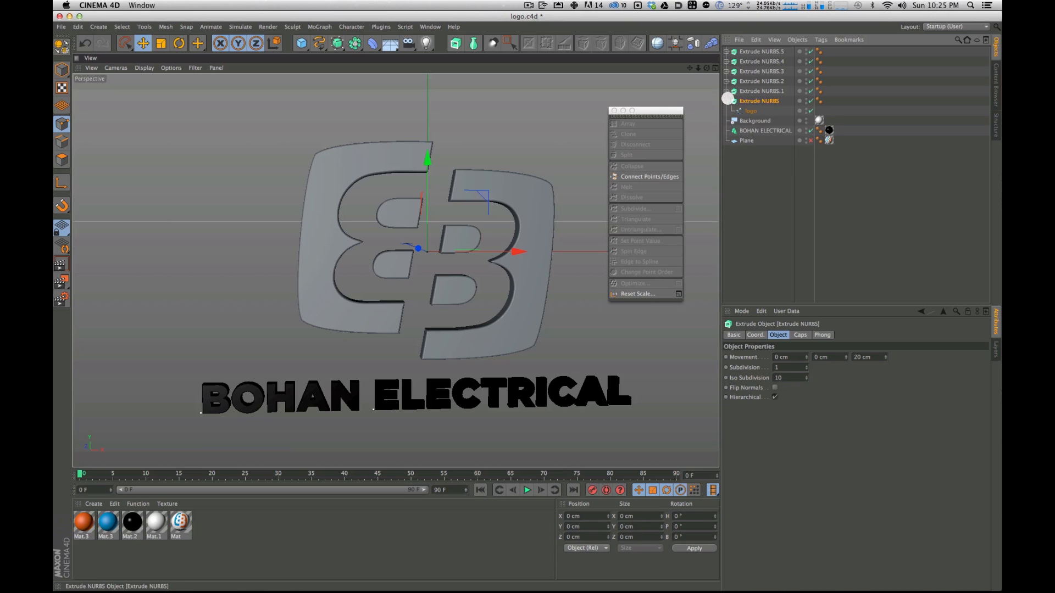
click(725, 101)
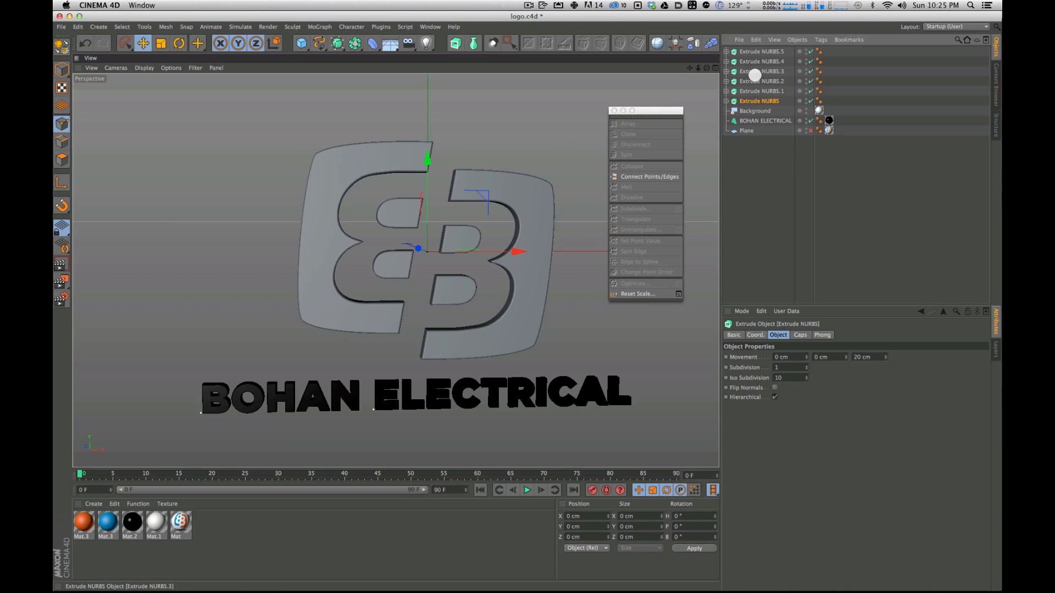
click(763, 61)
click(726, 71)
click(724, 91)
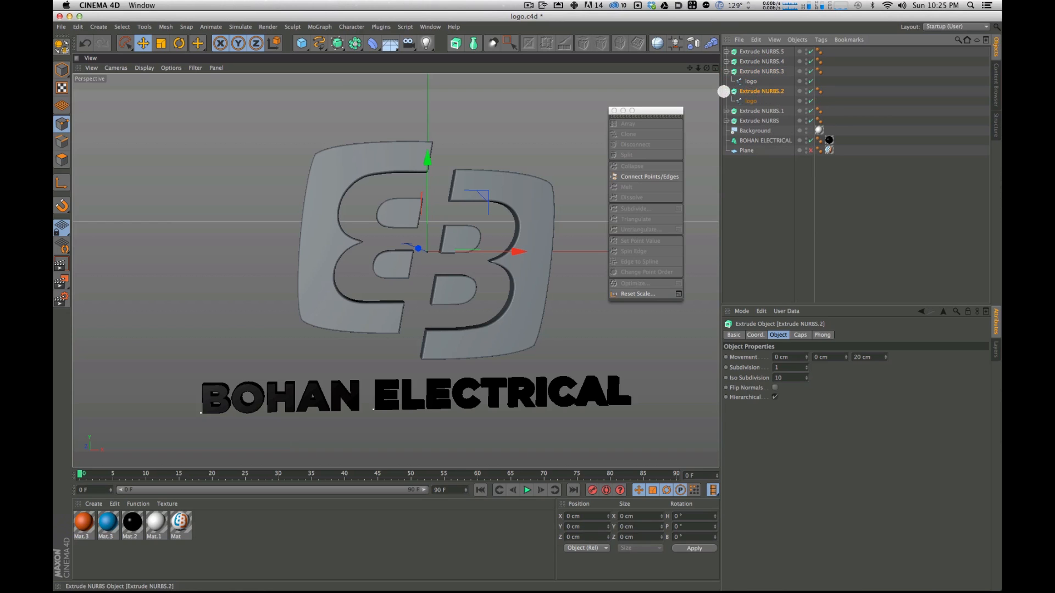
click(725, 71)
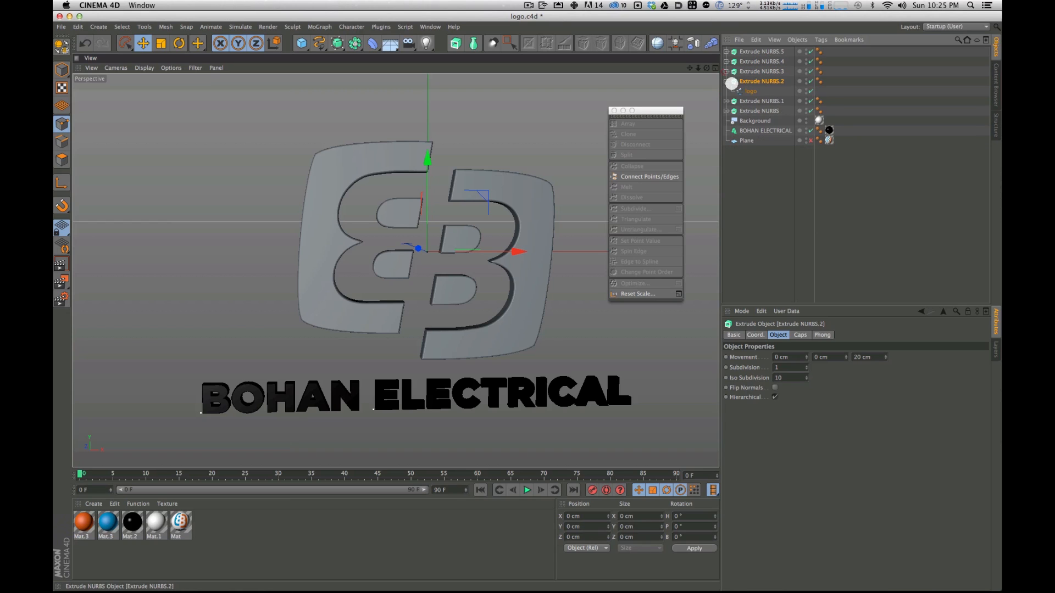
click(754, 166)
click(746, 158)
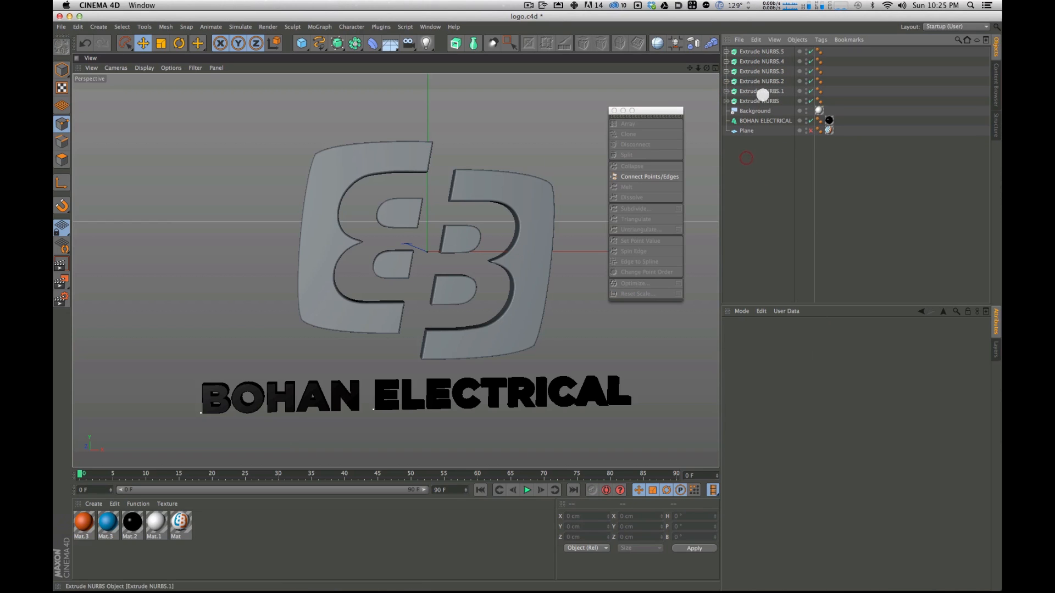
click(763, 101)
alt+drag(552, 121, 362, 262)
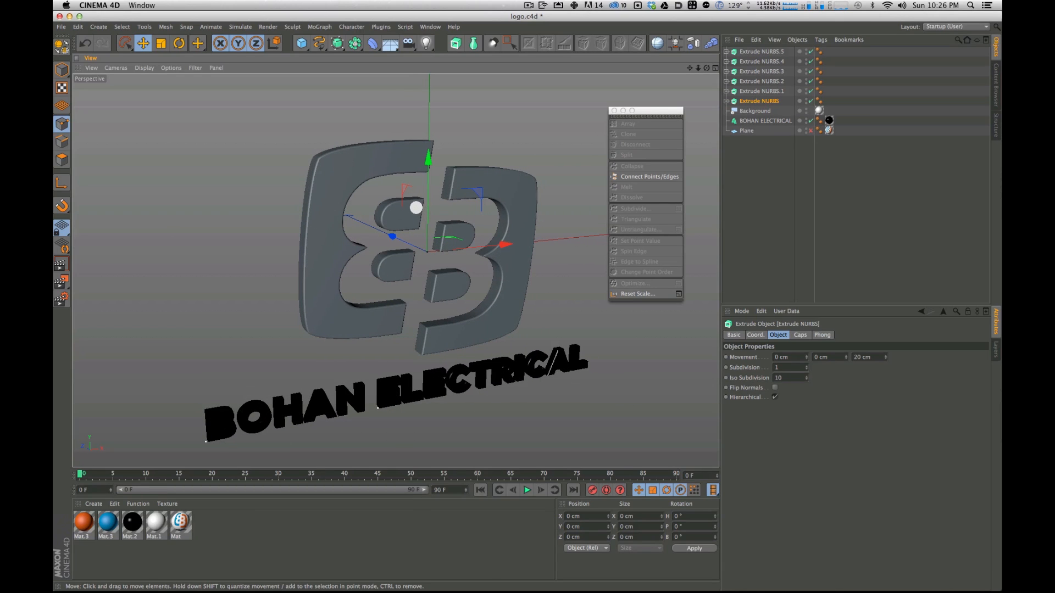
alt+drag(458, 234, 487, 226)
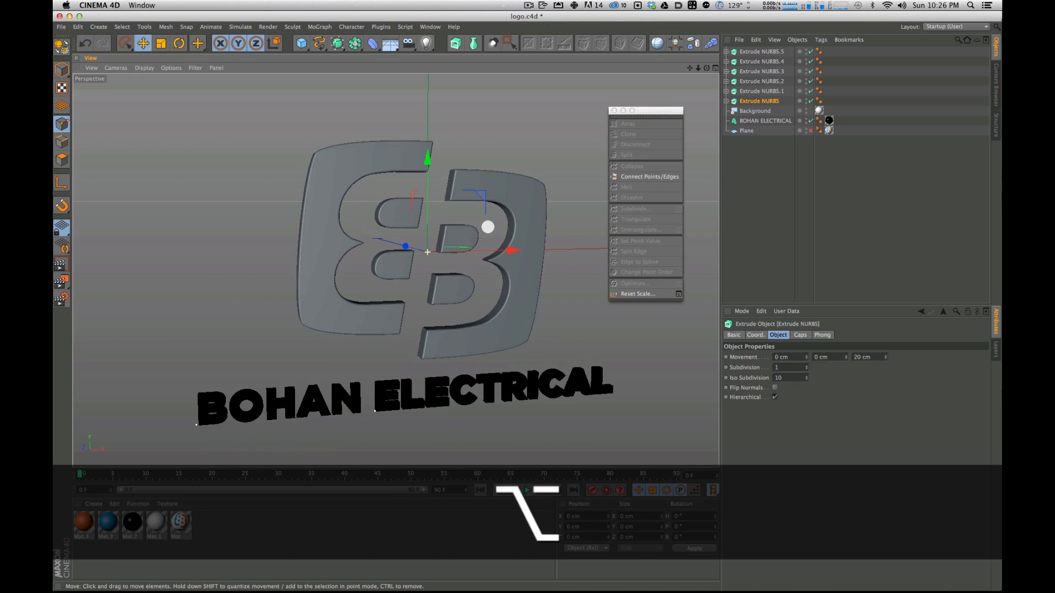
click(790, 174)
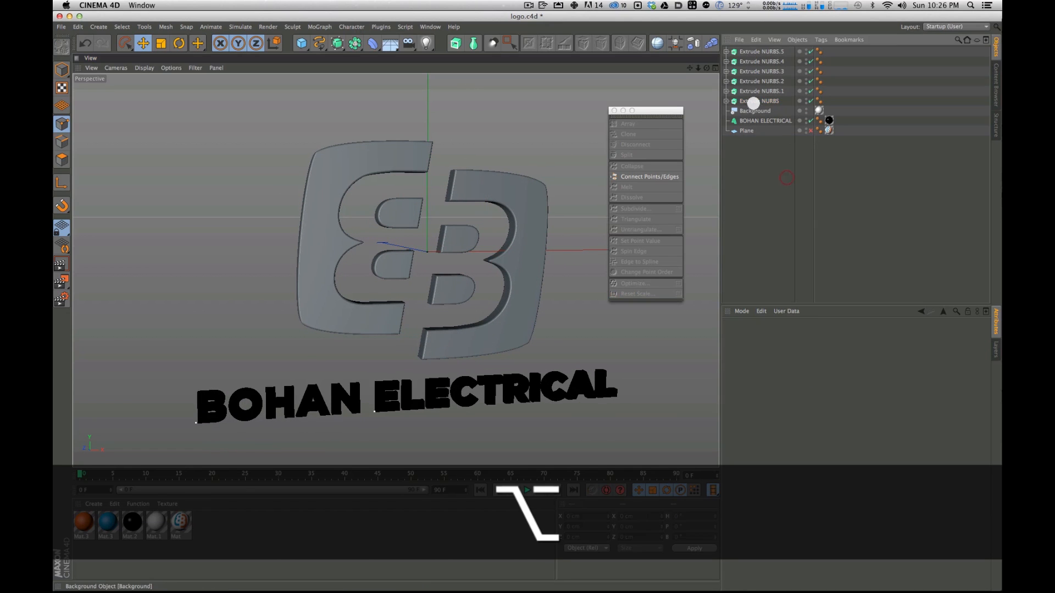
click(754, 102)
Step: Enable axis editing and disable Extrude NURBS.1 through Extrude NURBS.5 so only the Extrude NURBS piece stays extruded
click(66, 185)
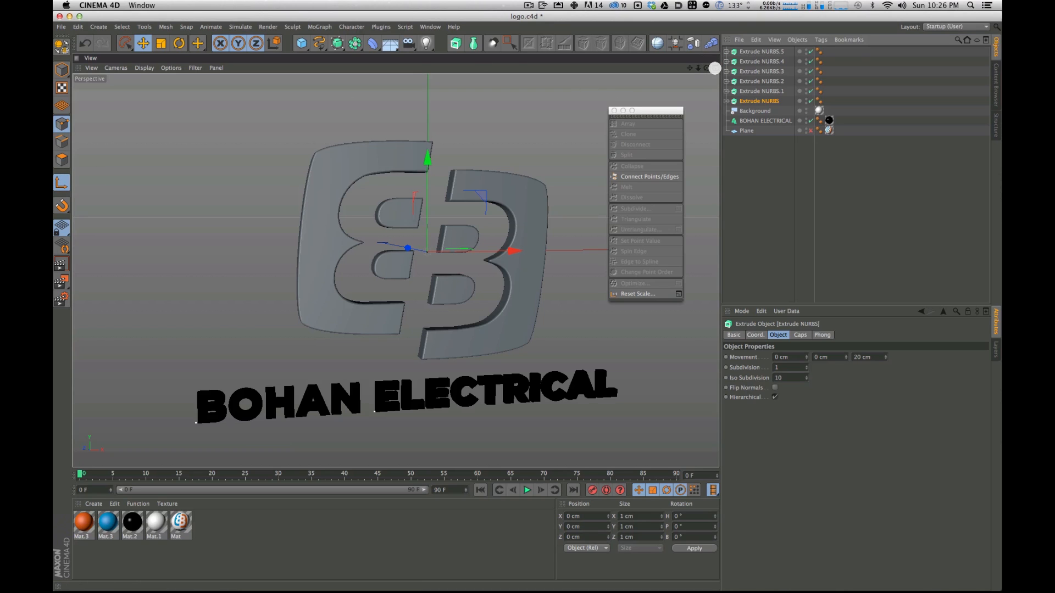
click(714, 68)
click(726, 101)
click(748, 111)
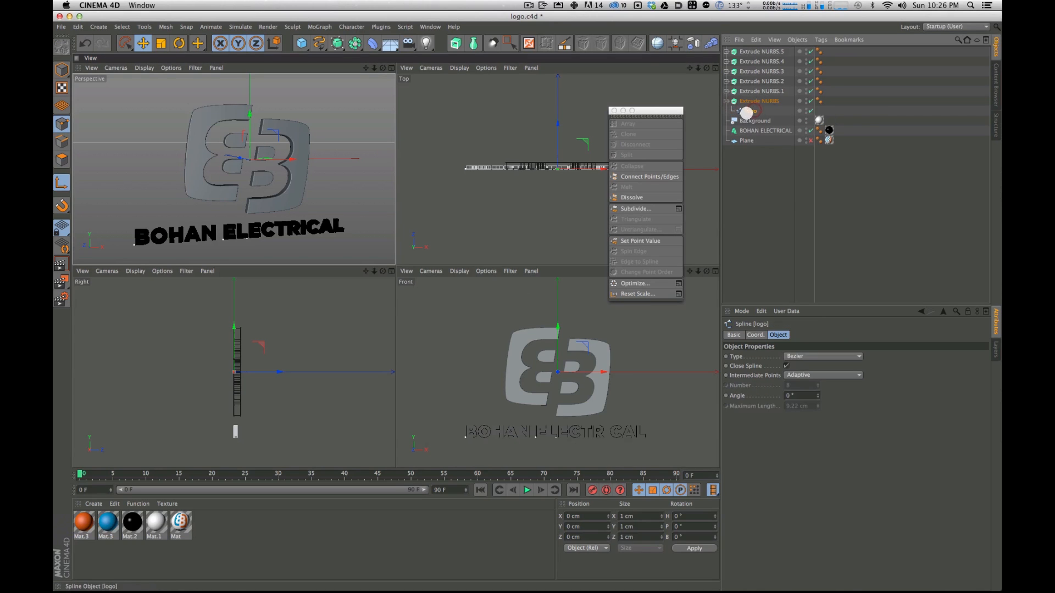
click(773, 108)
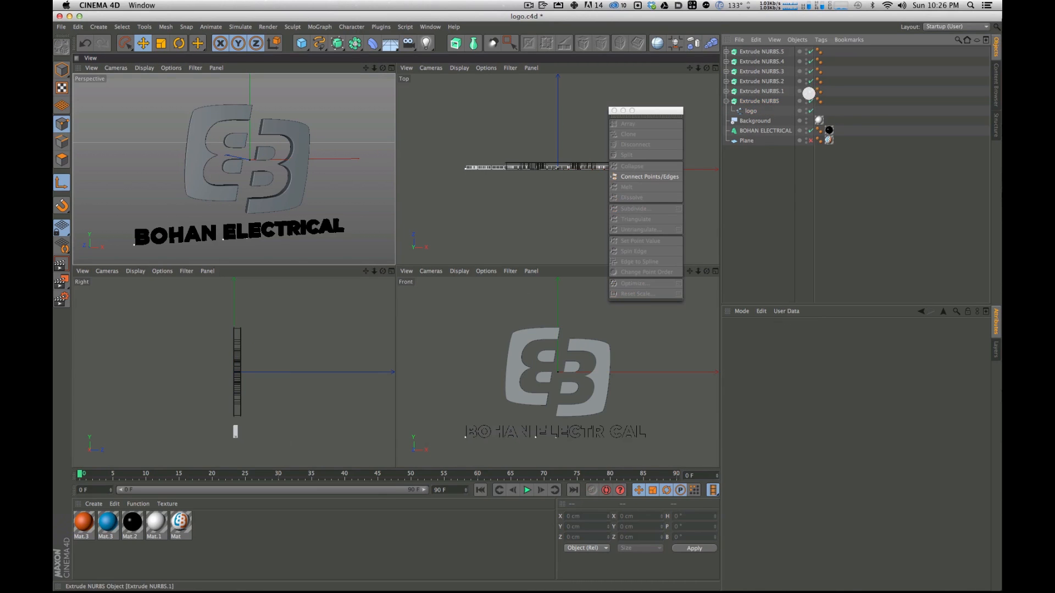
drag(809, 66, 809, 38)
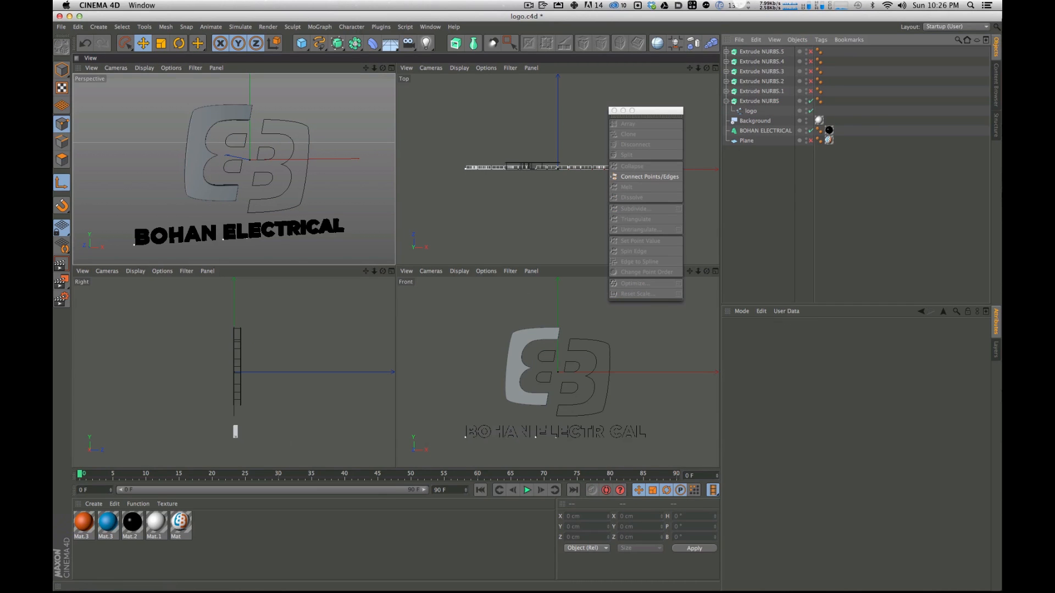
click(755, 101)
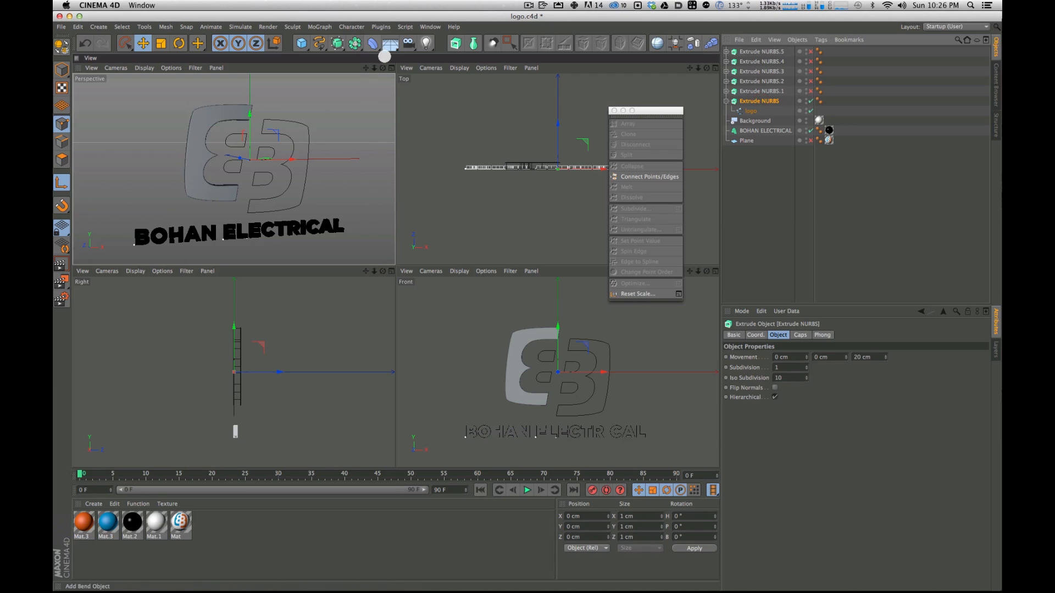
middle_click(376, 147)
alt+drag(466, 146, 317, 244)
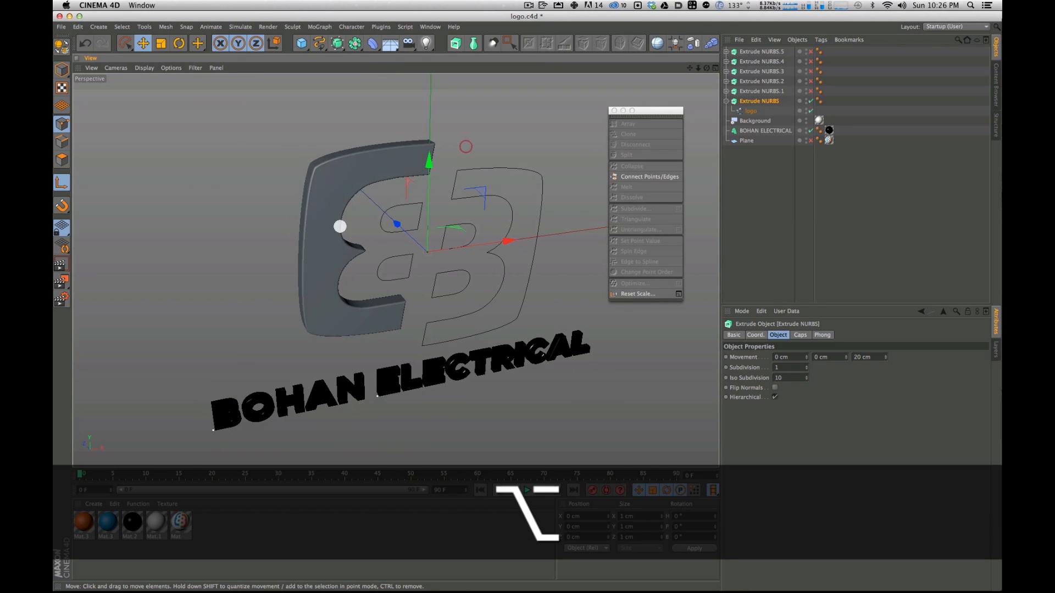
click(770, 207)
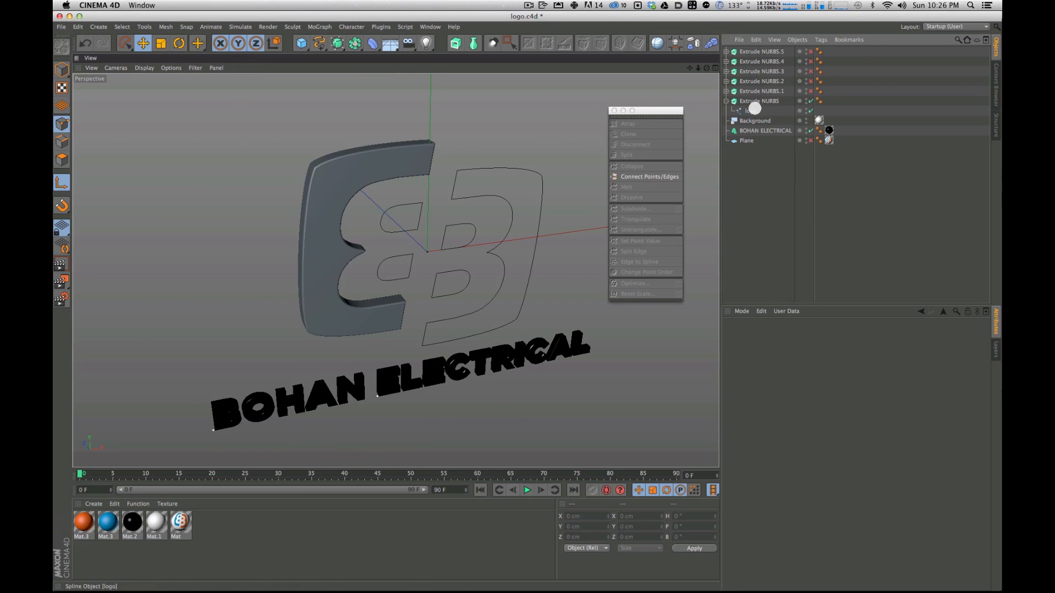
Step: Center the axis of the spline inside Extrude NURBS on all its points with Axis Center, and shift it along X to about -53 cm
click(750, 111)
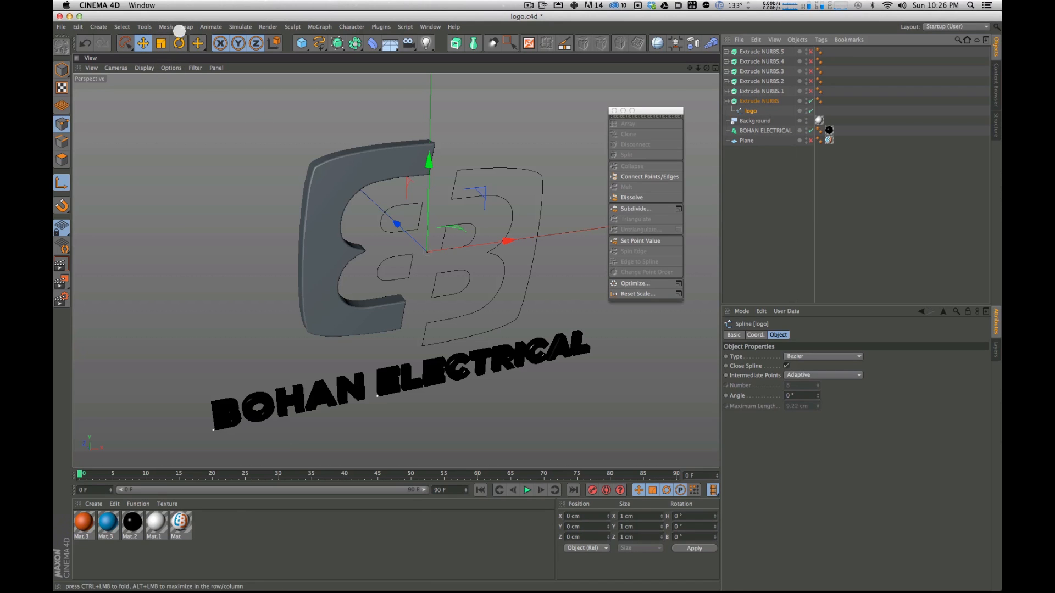
click(162, 26)
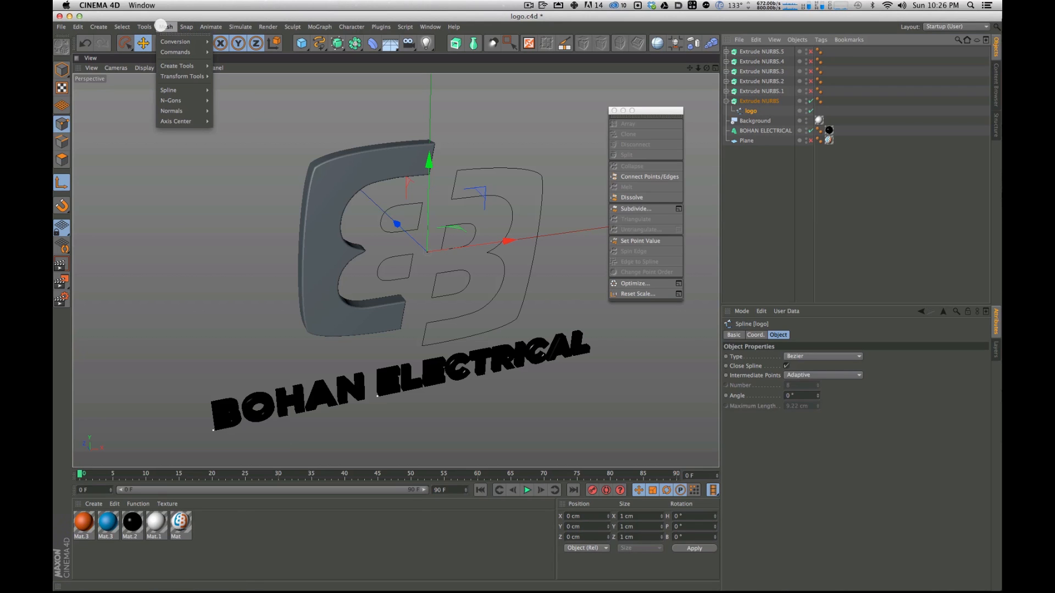
mouse_move(184, 119)
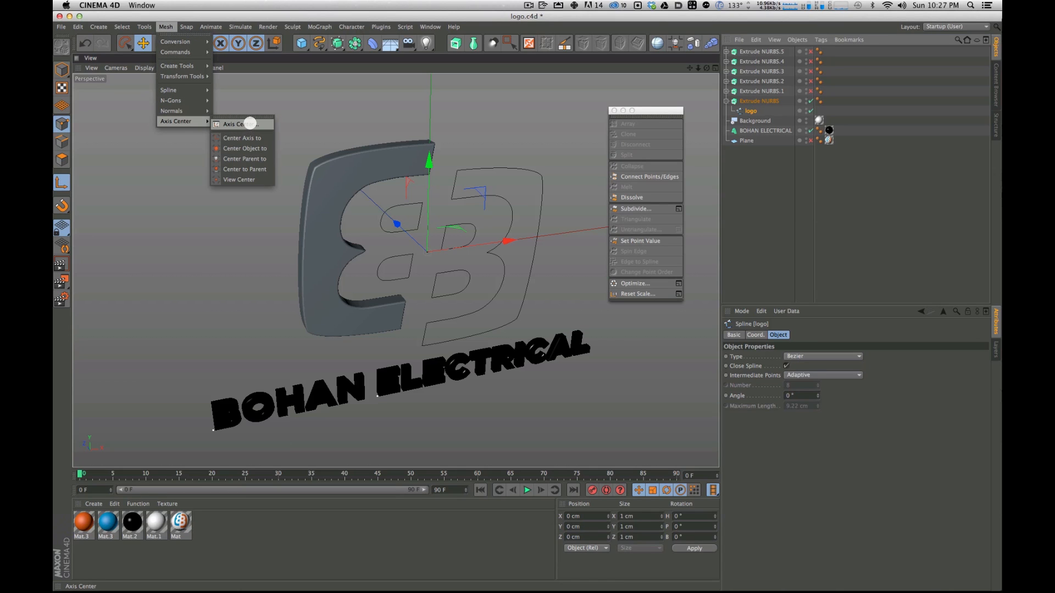
click(250, 123)
drag(242, 67, 687, 154)
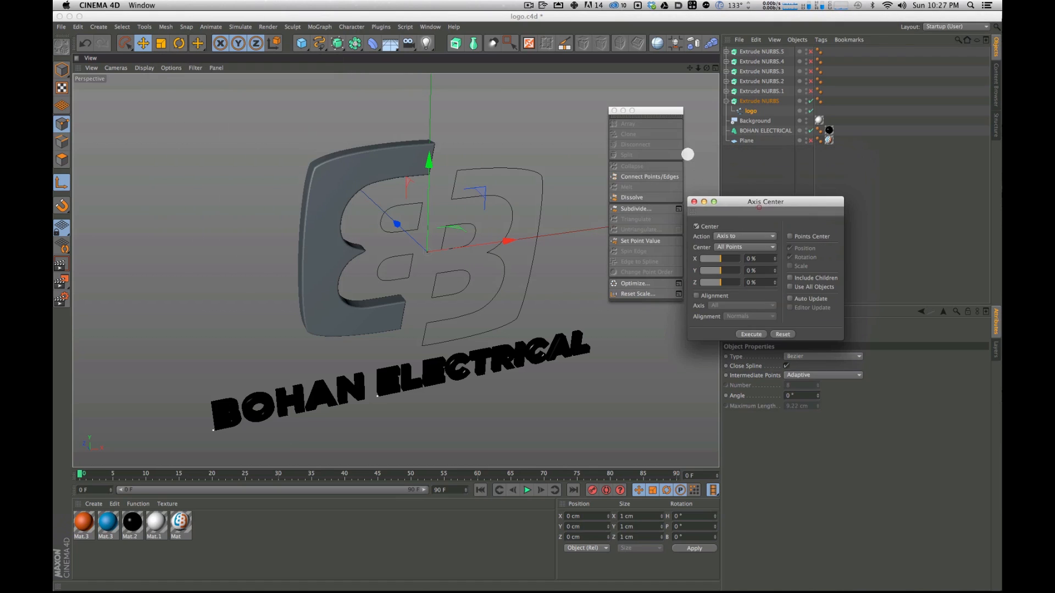
drag(748, 199, 611, 187)
click(625, 319)
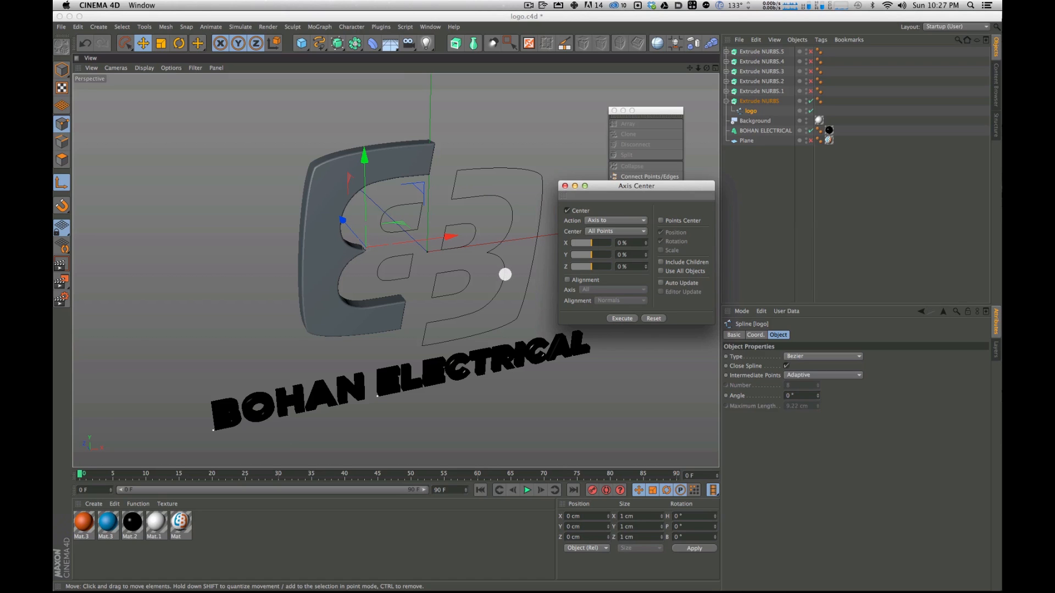
drag(448, 236, 404, 237)
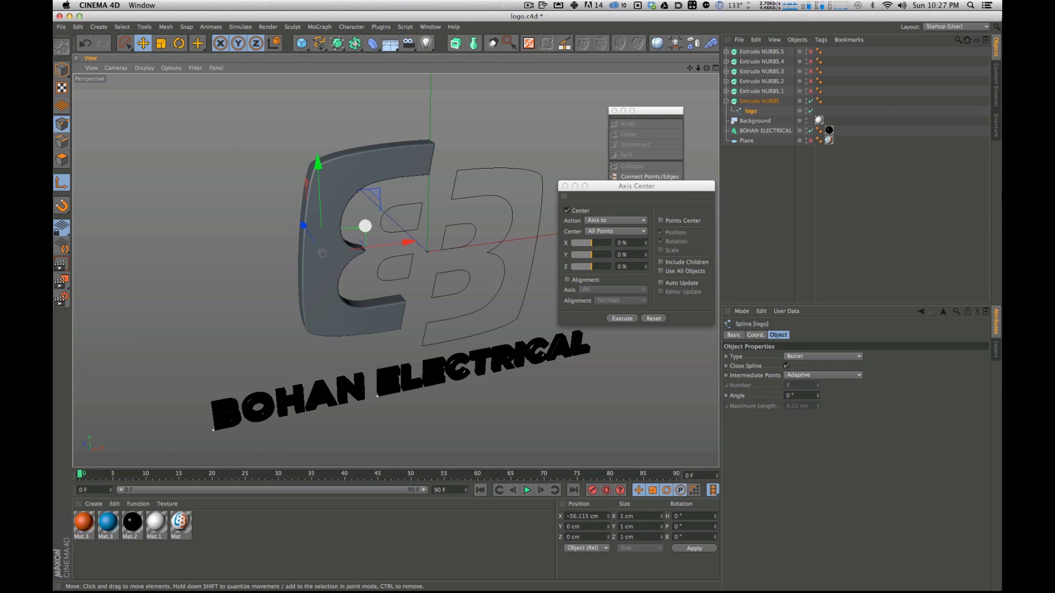
alt+drag(414, 229, 399, 246)
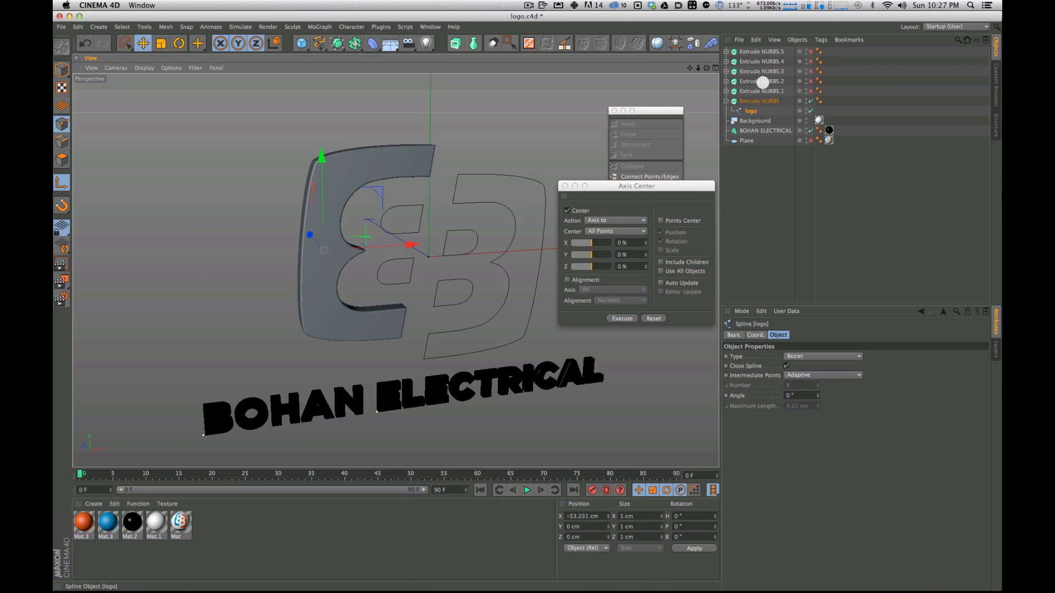
Step: Center the axis of the spline inside Extrude NURBS.5 on all its points, and shift it to about X 57.6 cm and Y 0.4 cm
click(761, 52)
click(726, 52)
click(750, 62)
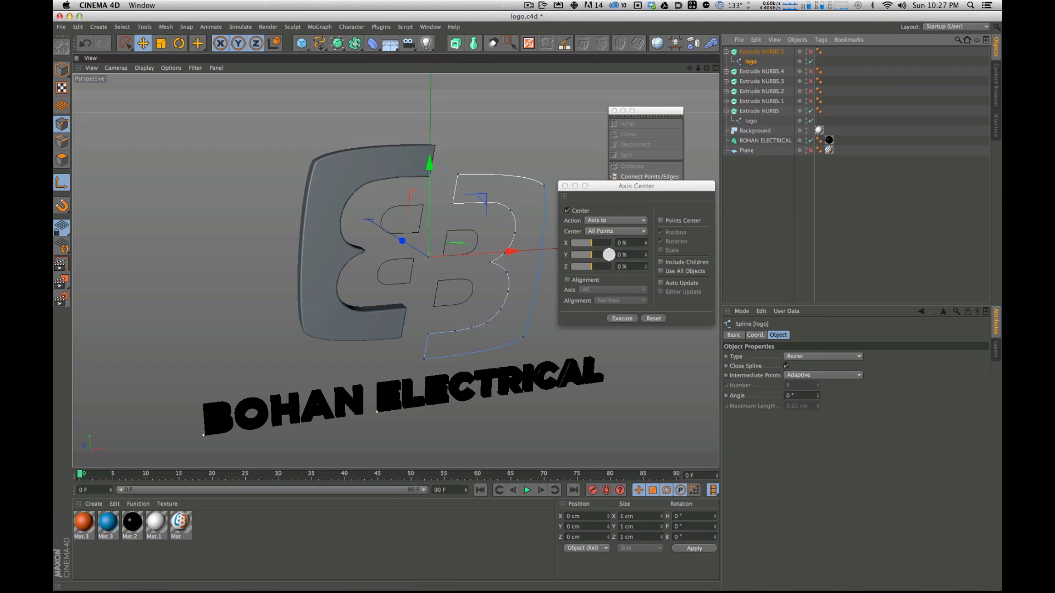
click(614, 317)
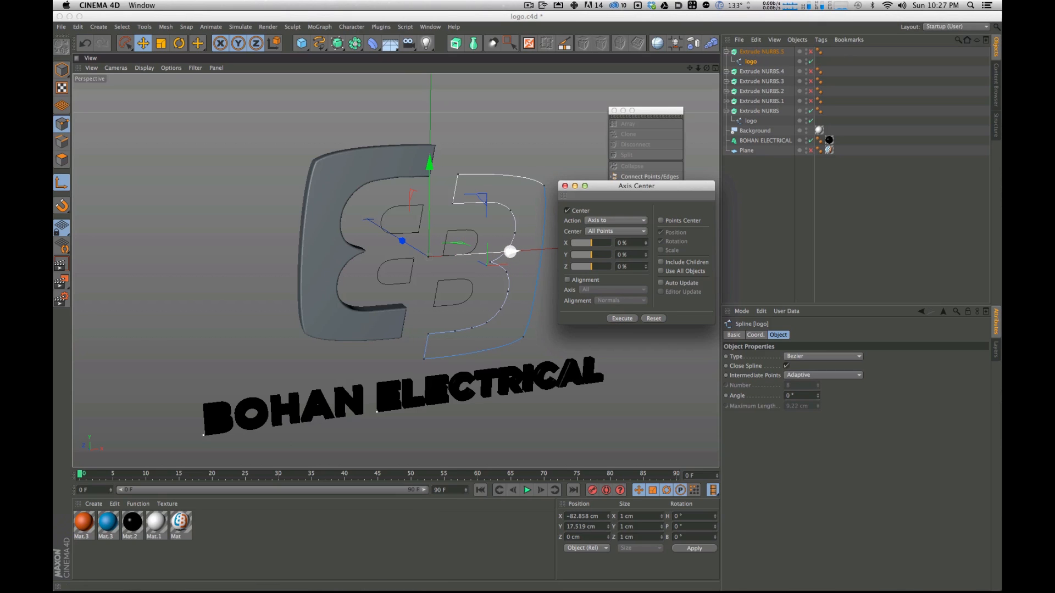
drag(512, 252, 602, 241)
drag(533, 156, 533, 165)
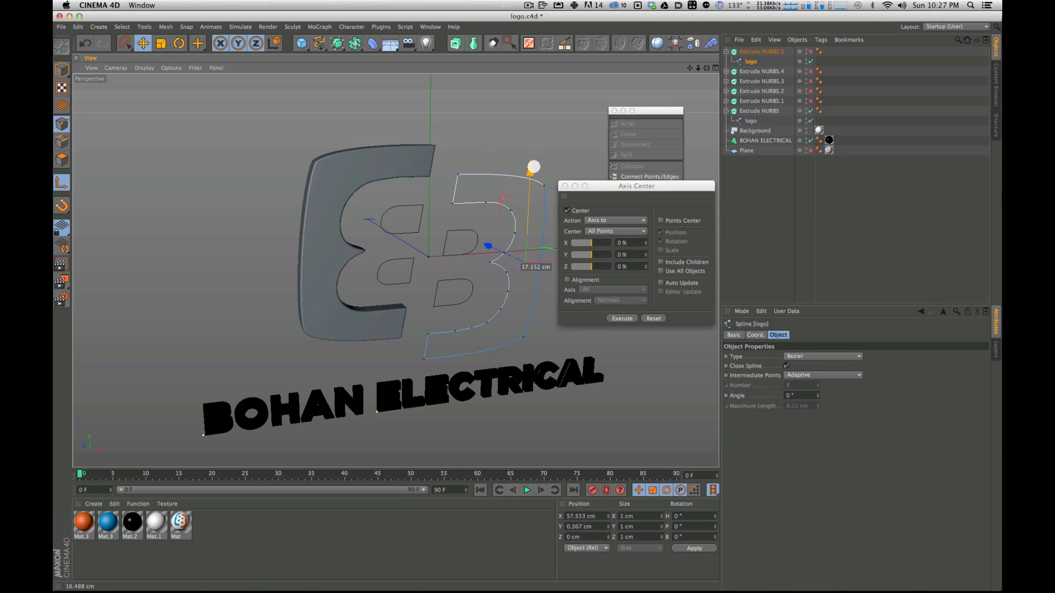
alt+drag(502, 224, 582, 110)
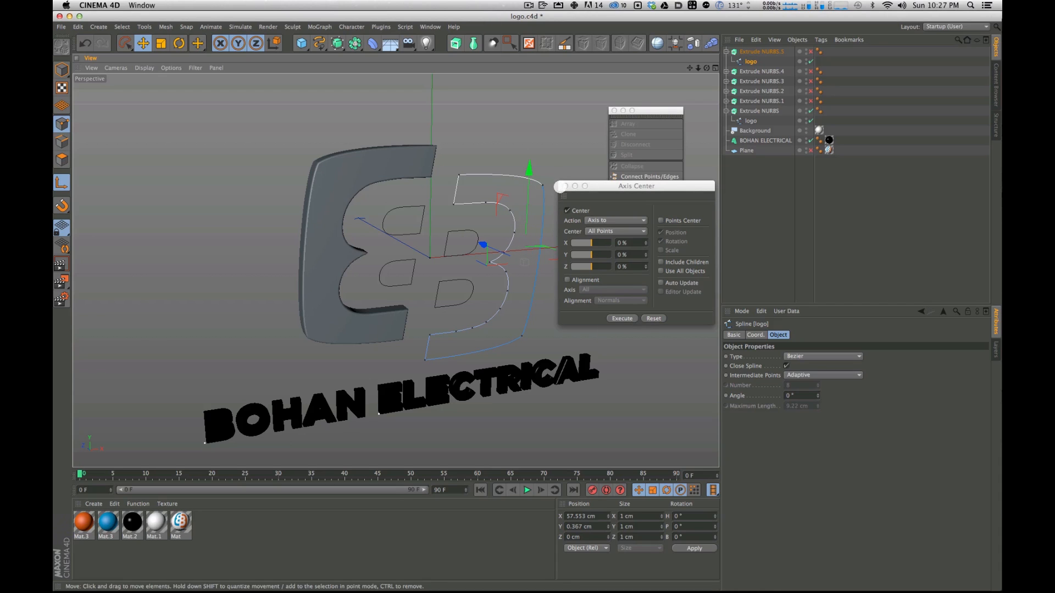
Step: Select all points of the spline inside Extrude NURBS.4, center its axis on them with Axis Center, and return to model mode
click(727, 71)
click(750, 82)
click(623, 320)
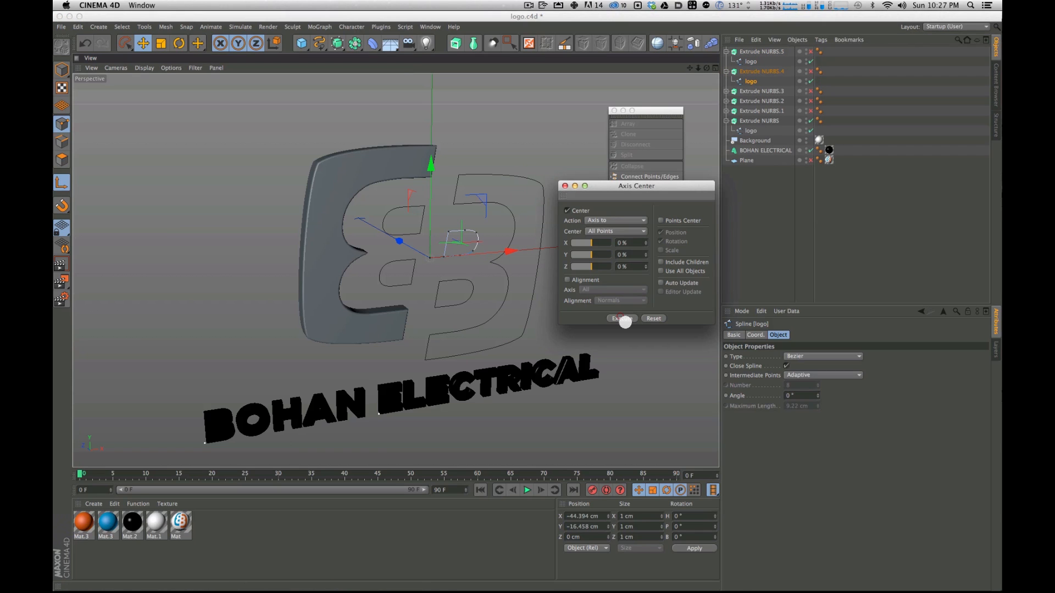
mouse_move(499, 205)
alt+mouse_down()
mouse_move(492, 170)
mouse_move(484, 205)
mouse_move(495, 217)
alt+mouse_up()
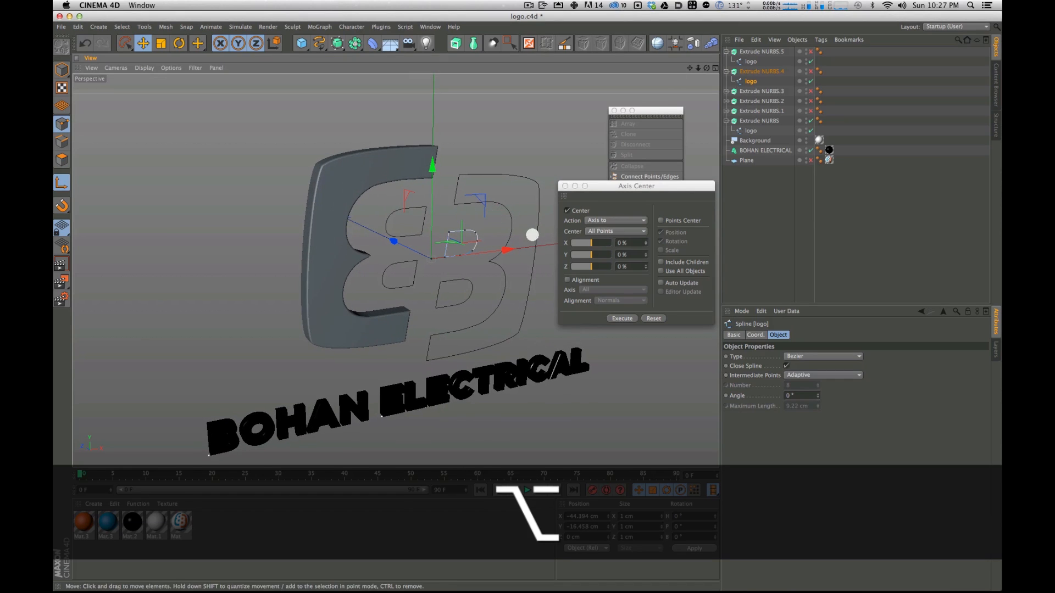
key(super+a)
click(650, 307)
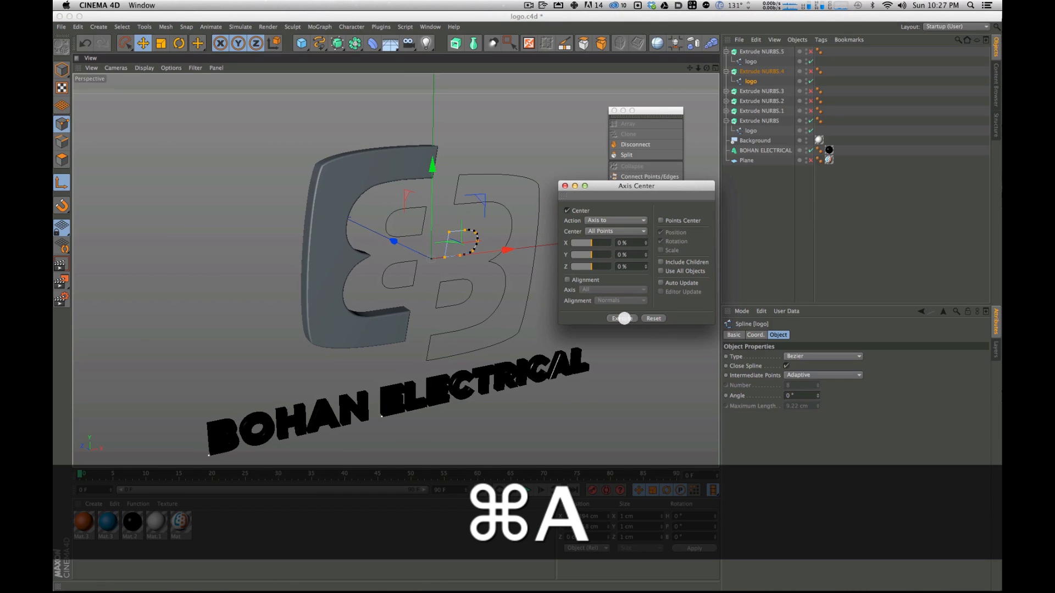
click(624, 319)
click(144, 43)
click(62, 70)
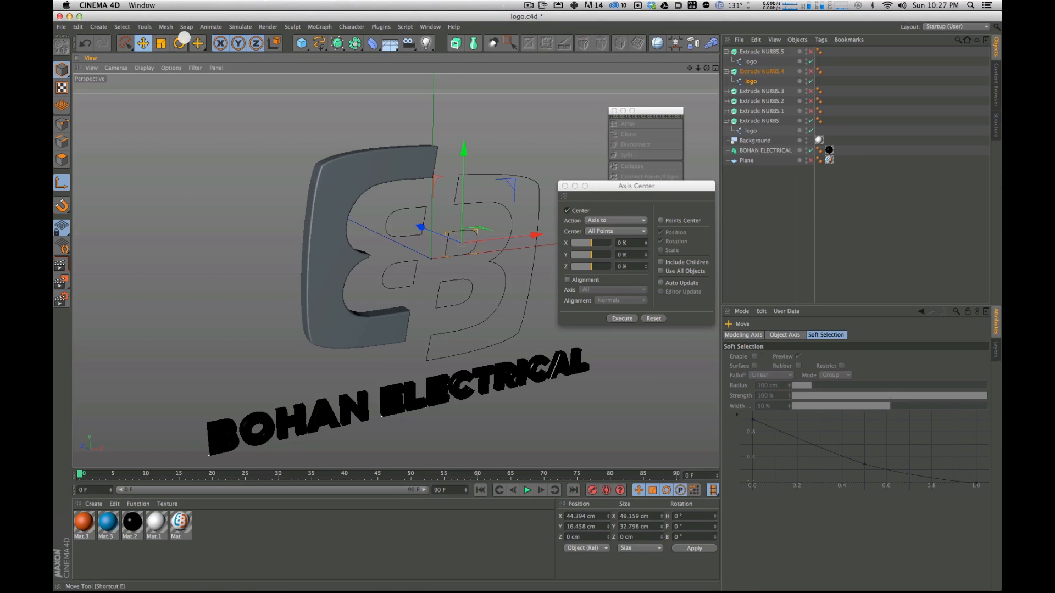
click(626, 317)
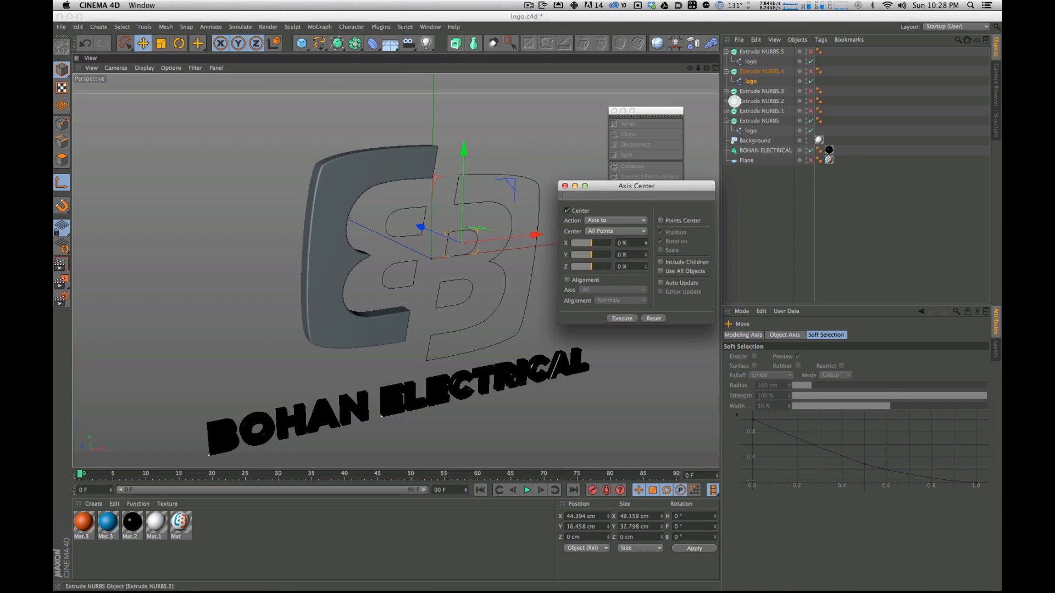
Step: Center the axes of the splines inside Extrude NURBS.3, Extrude NURBS.2 and Extrude NURBS.1 on all their points with Axis Center
click(726, 91)
click(750, 101)
click(622, 318)
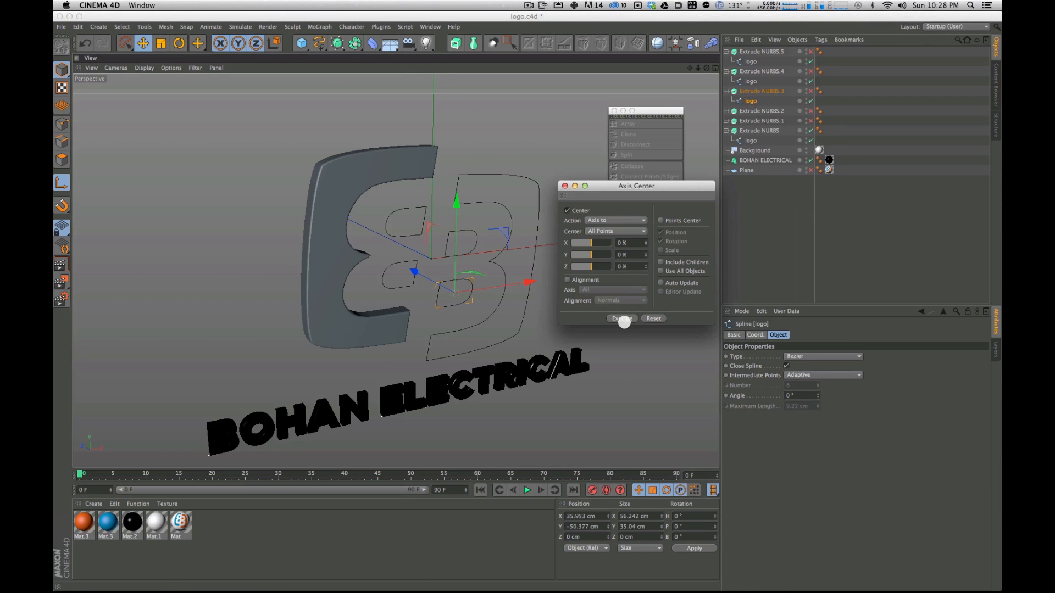
click(726, 111)
click(750, 121)
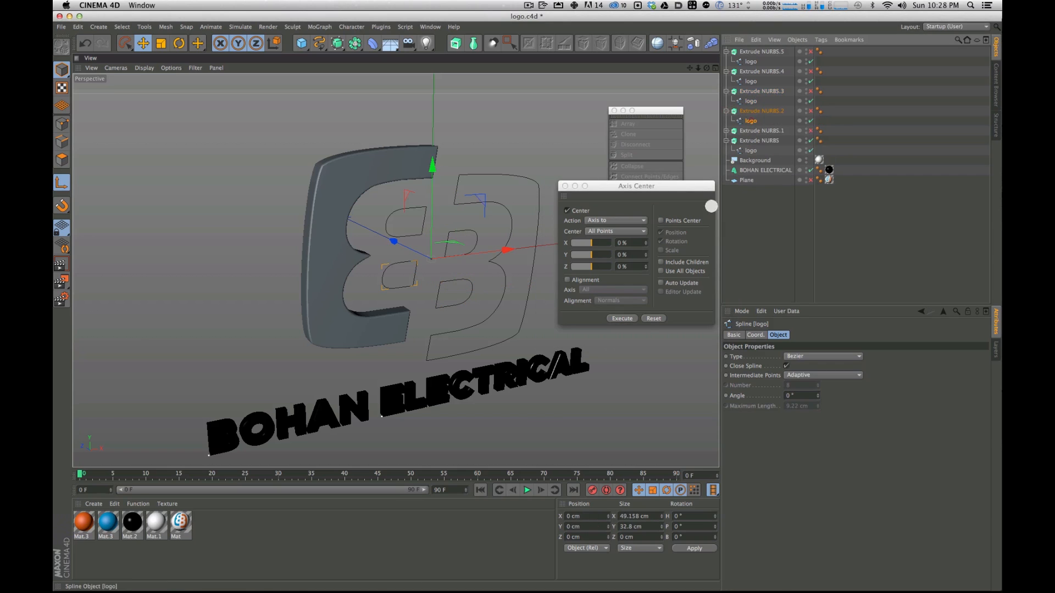
click(627, 318)
click(727, 131)
click(751, 141)
click(620, 318)
Step: Disable the remaining Extrude NURBS objects and their nested splines, leaving only Extrude NURBS.1 and its logo spline enabled
alt+drag(469, 177, 494, 177)
click(752, 131)
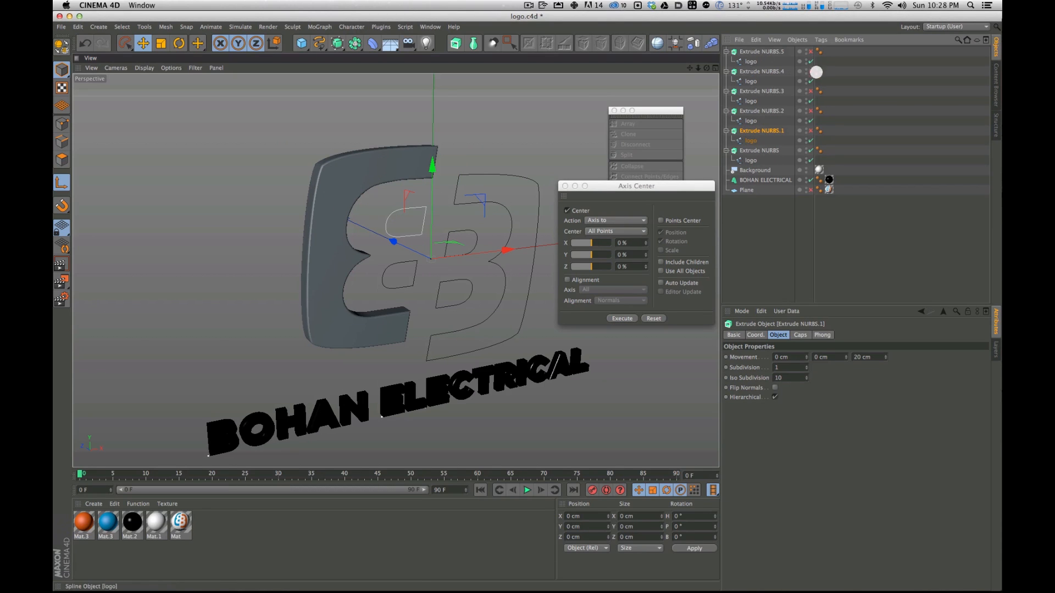
click(808, 81)
click(810, 140)
click(809, 160)
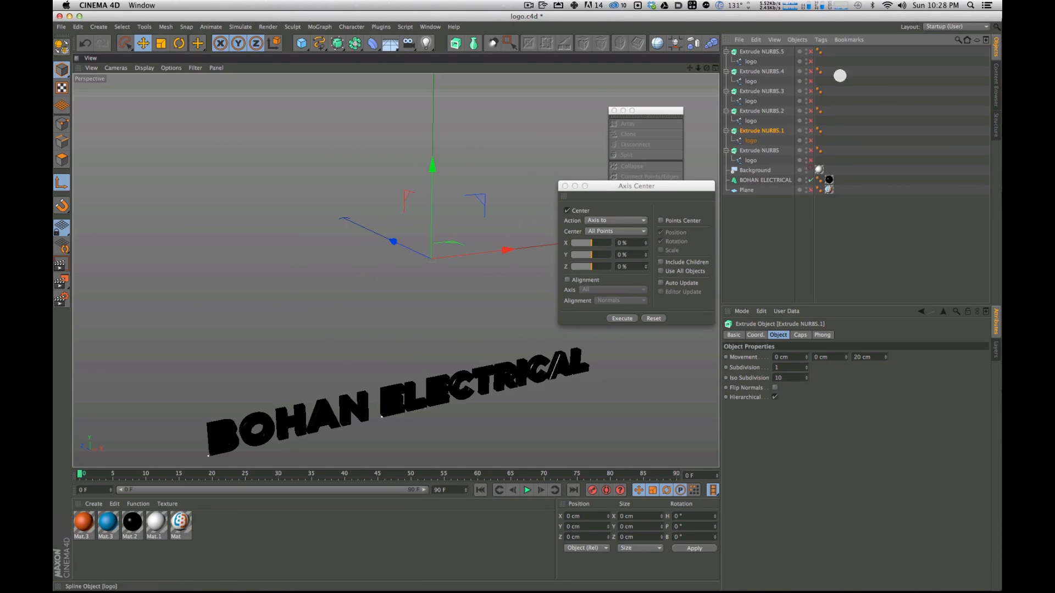
click(810, 131)
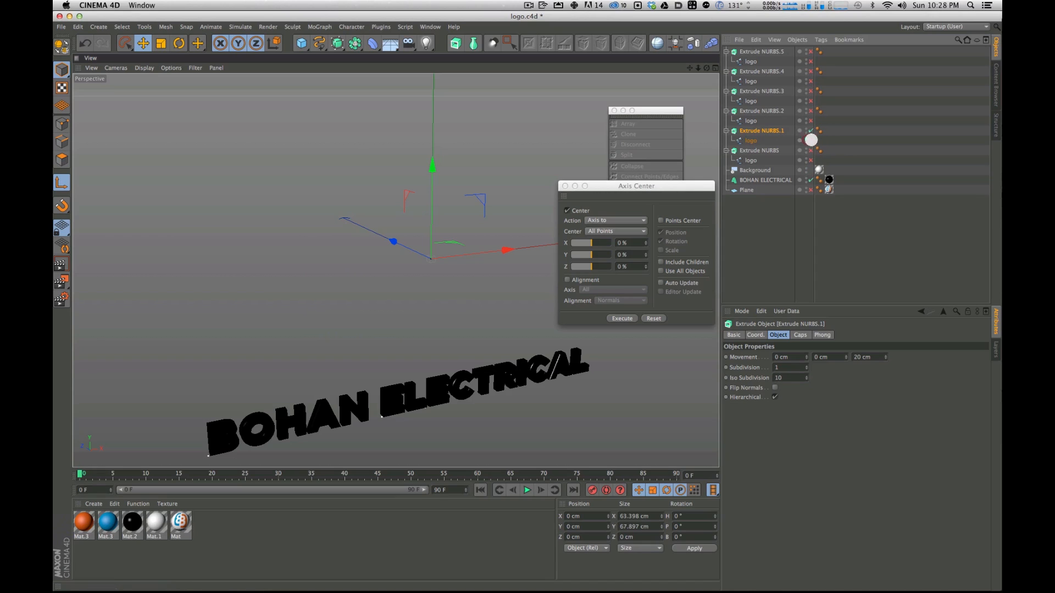
click(811, 141)
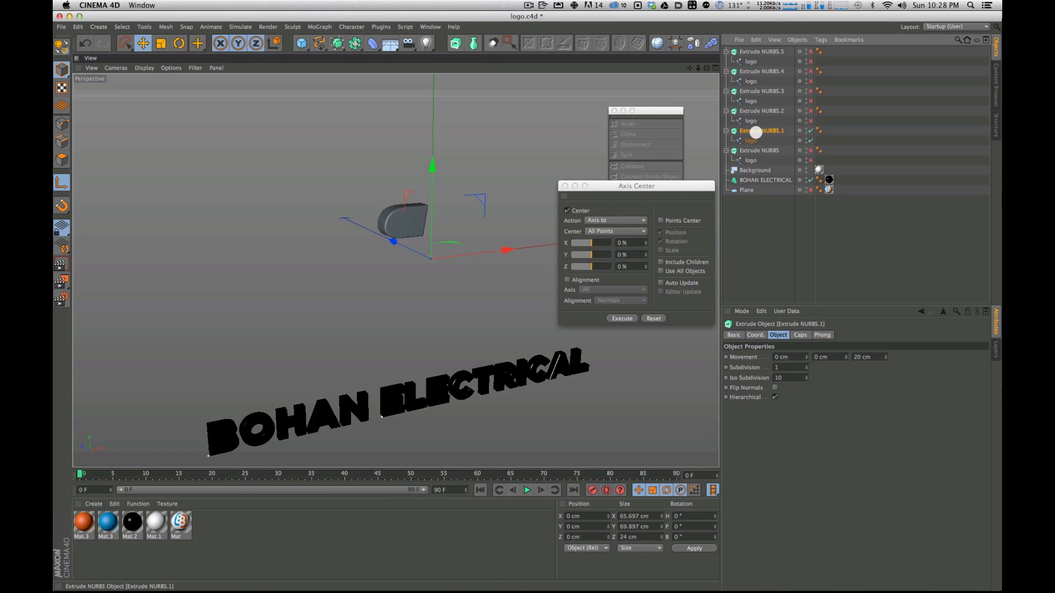
Step: Test-rotate Extrude NURBS.1 around its current axis, including about -16.6° of bank with axis editing off, and undo the rotations
alt+drag(416, 218, 407, 181)
key(r)
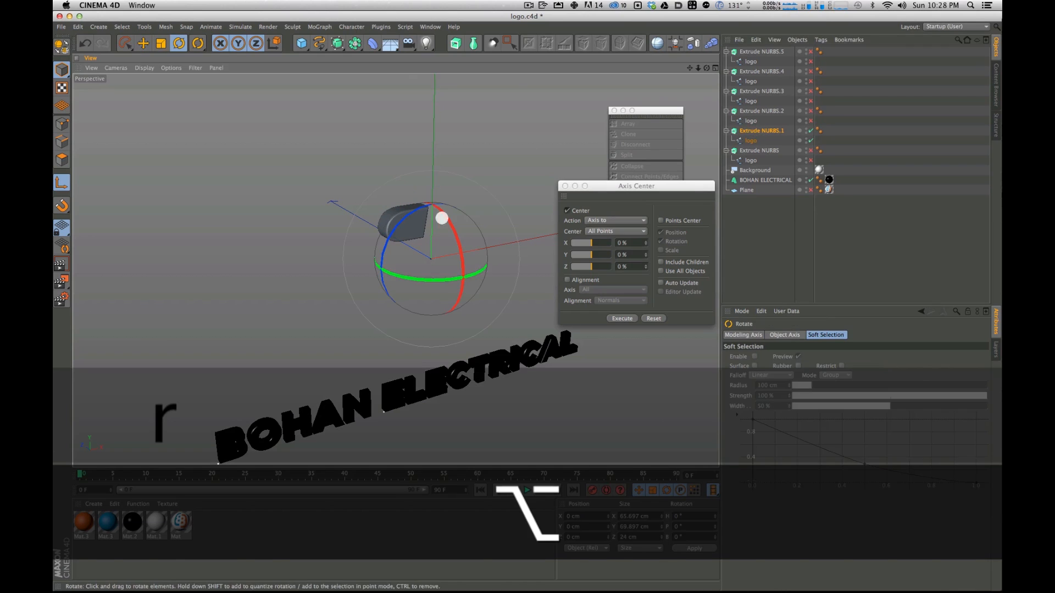
drag(405, 224, 484, 193)
key(super+z)
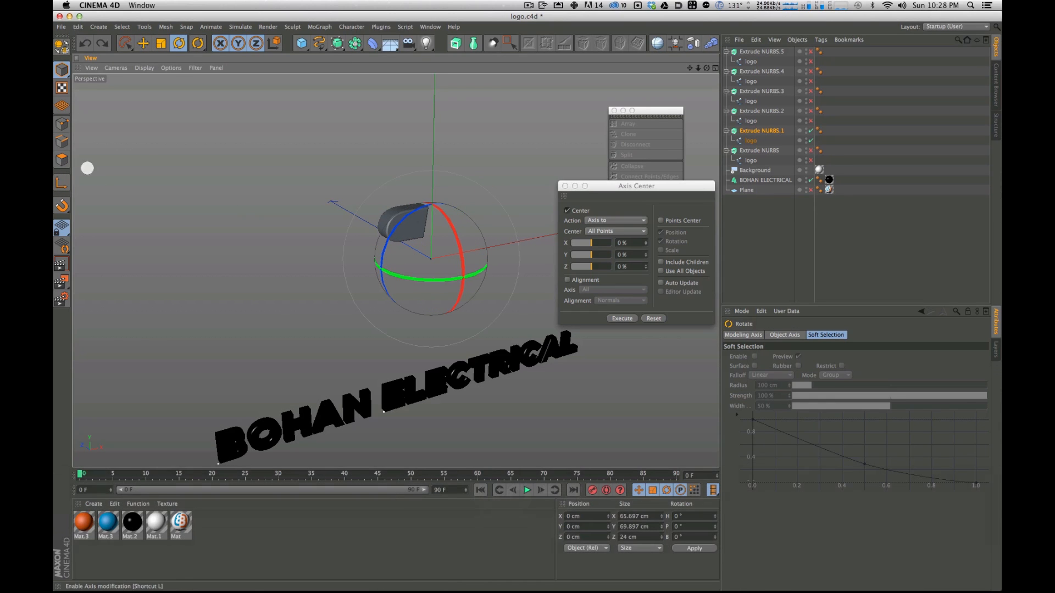
drag(391, 231, 418, 237)
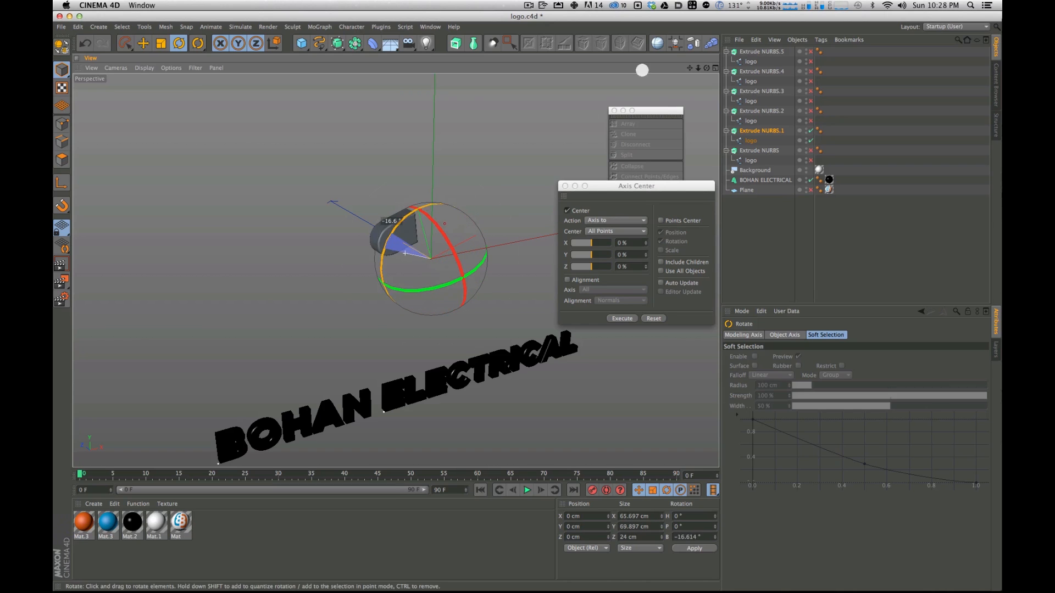
key(super+z)
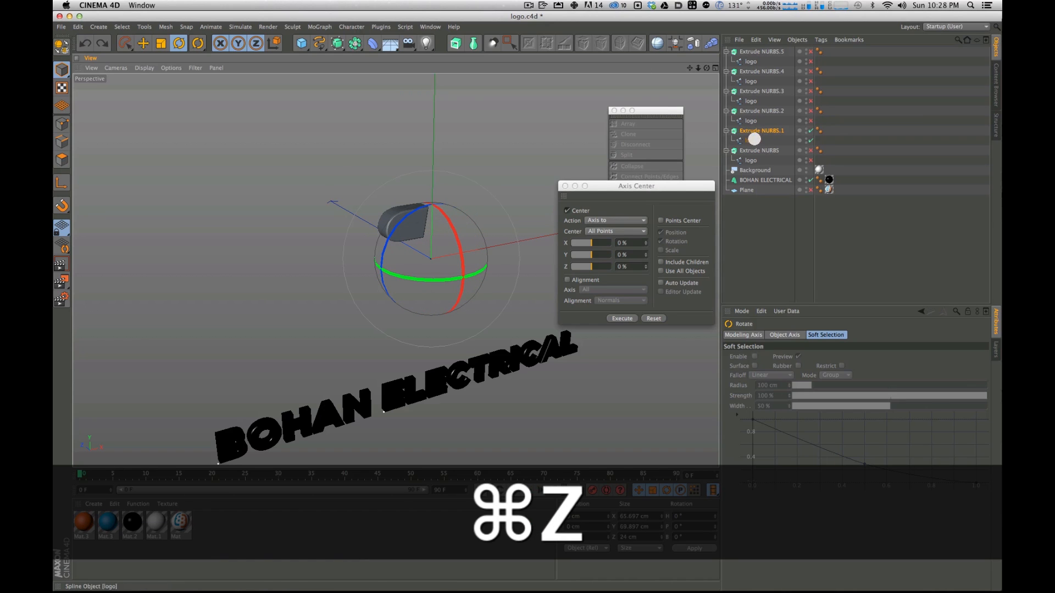
Step: Examine the axis of the logo spline inside Extrude NURBS.1 from several angles and close Axis Center
click(750, 140)
alt+drag(439, 204, 527, 187)
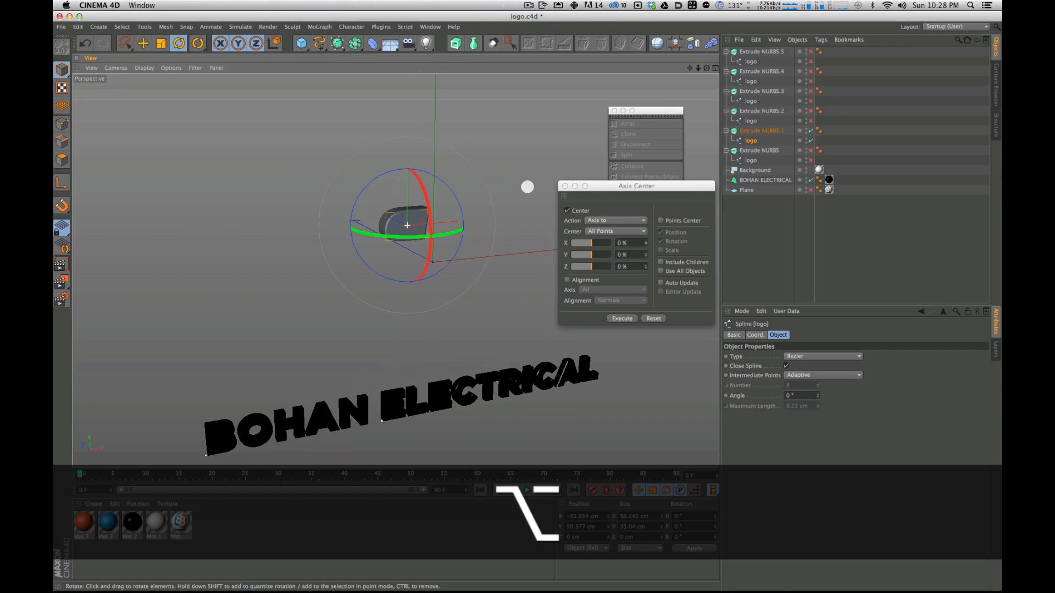
alt+drag(450, 192, 448, 255)
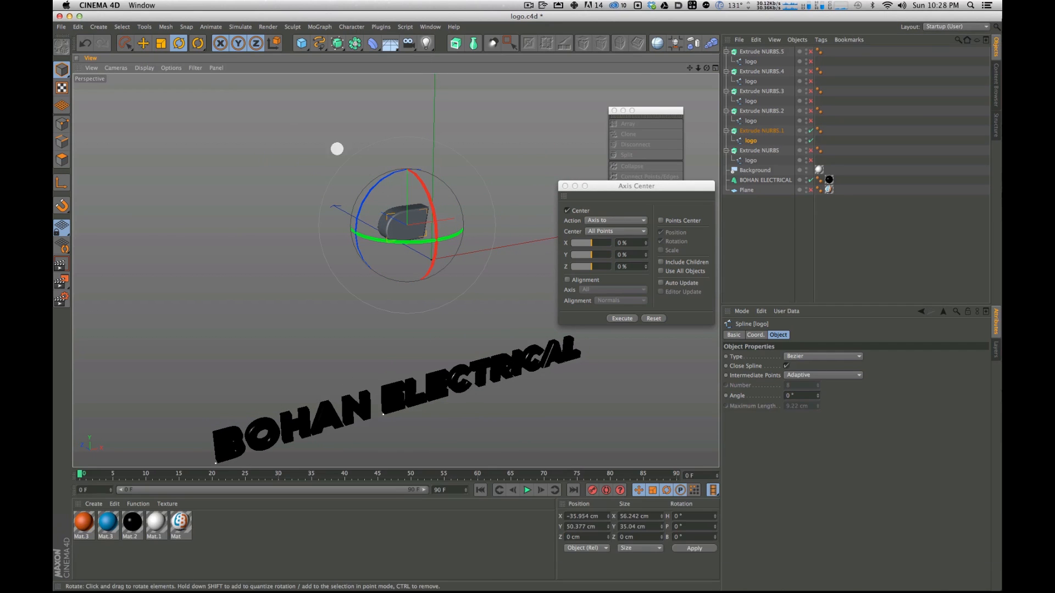
click(889, 145)
click(751, 140)
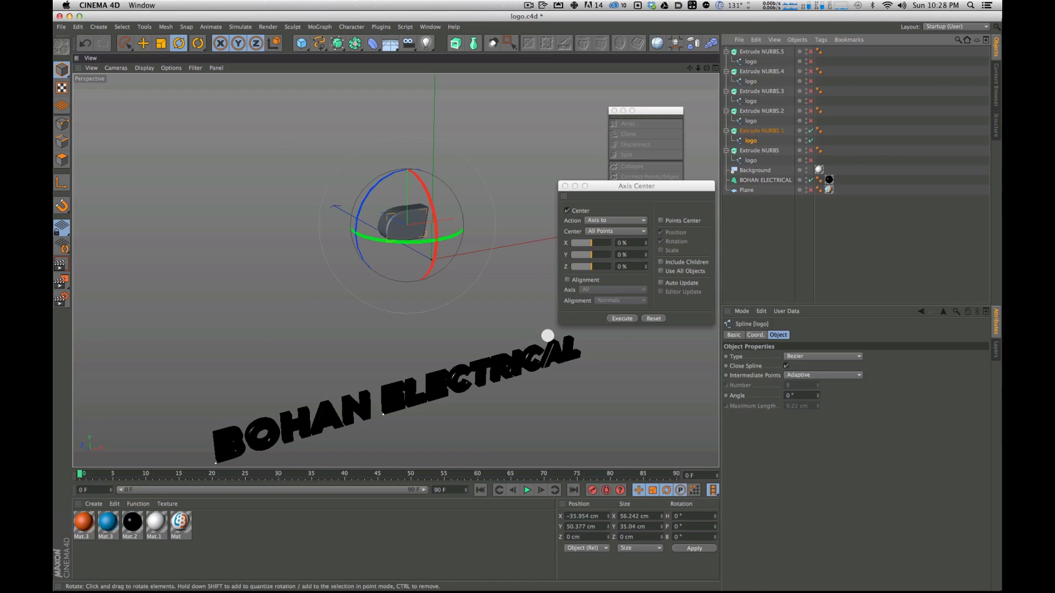
click(565, 185)
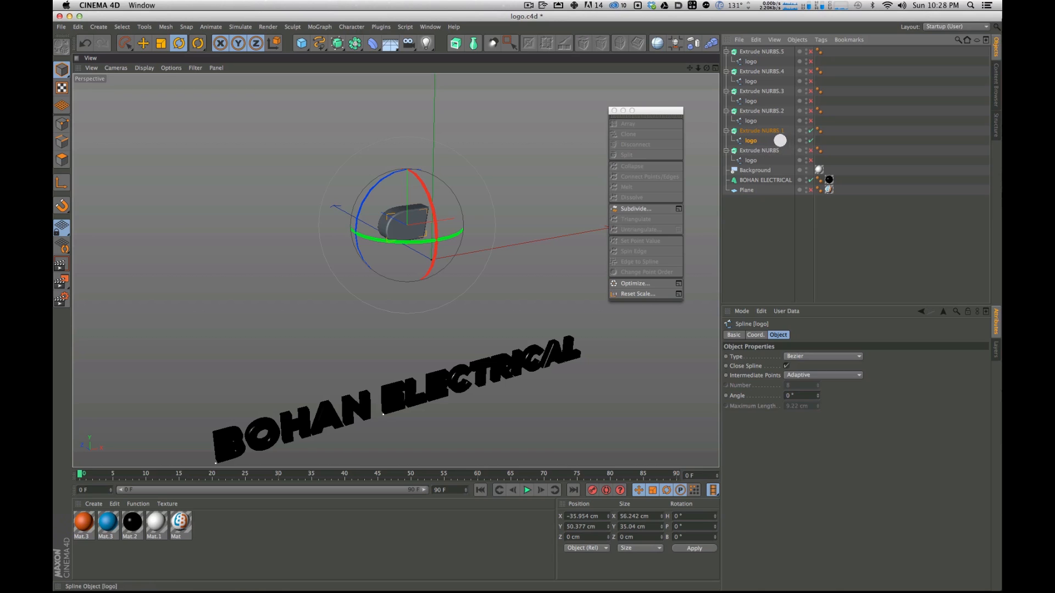
Step: Move the Extrude NURBS.1 axis onto its nested logo spline by applying Center Parent to on that spline
click(750, 132)
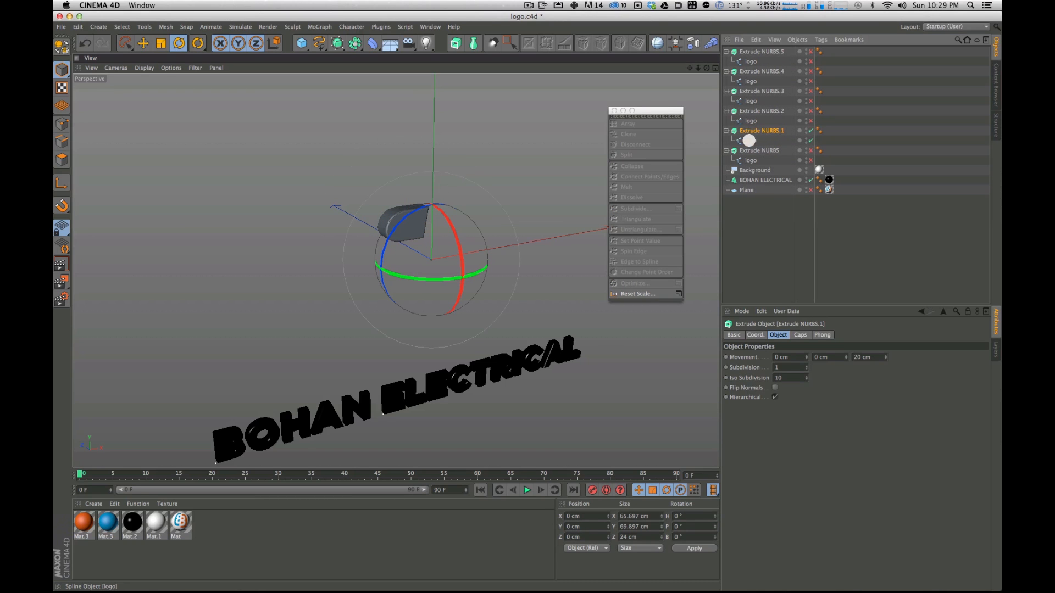
click(750, 140)
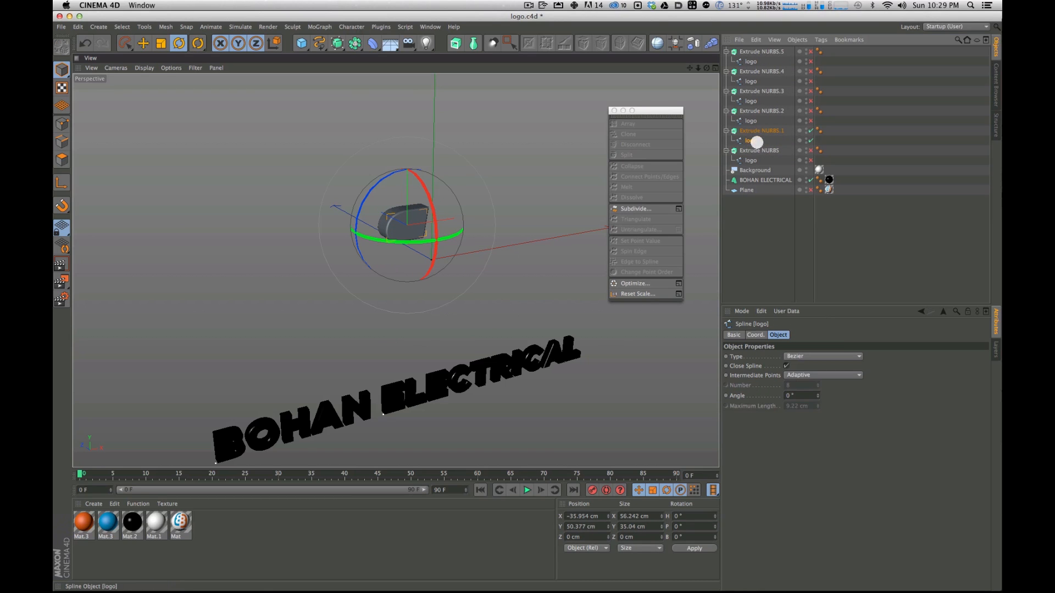
drag(761, 144, 759, 157)
click(751, 142)
key(shift+c)
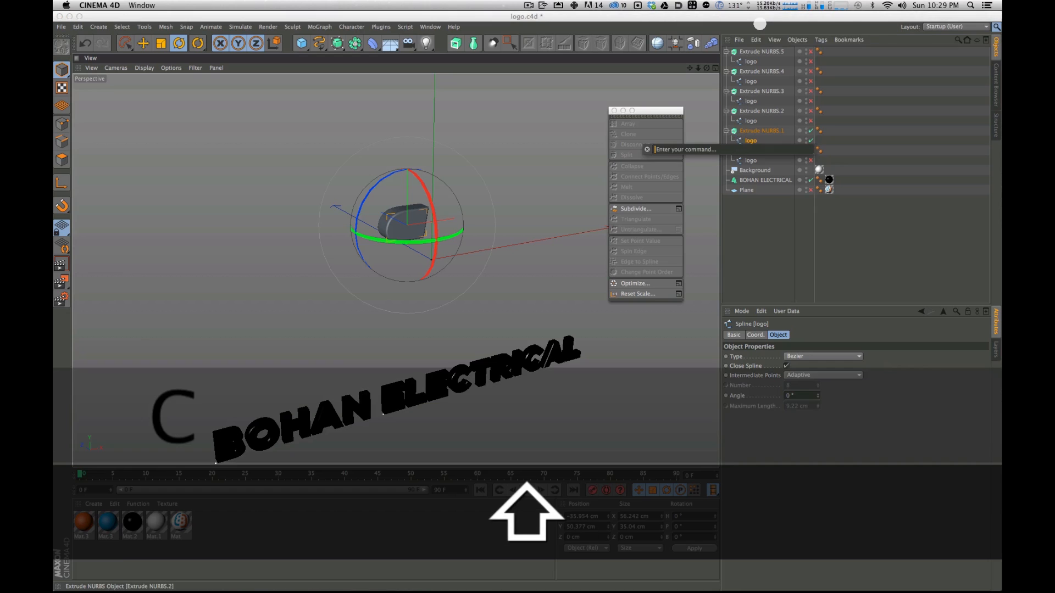
text(center)
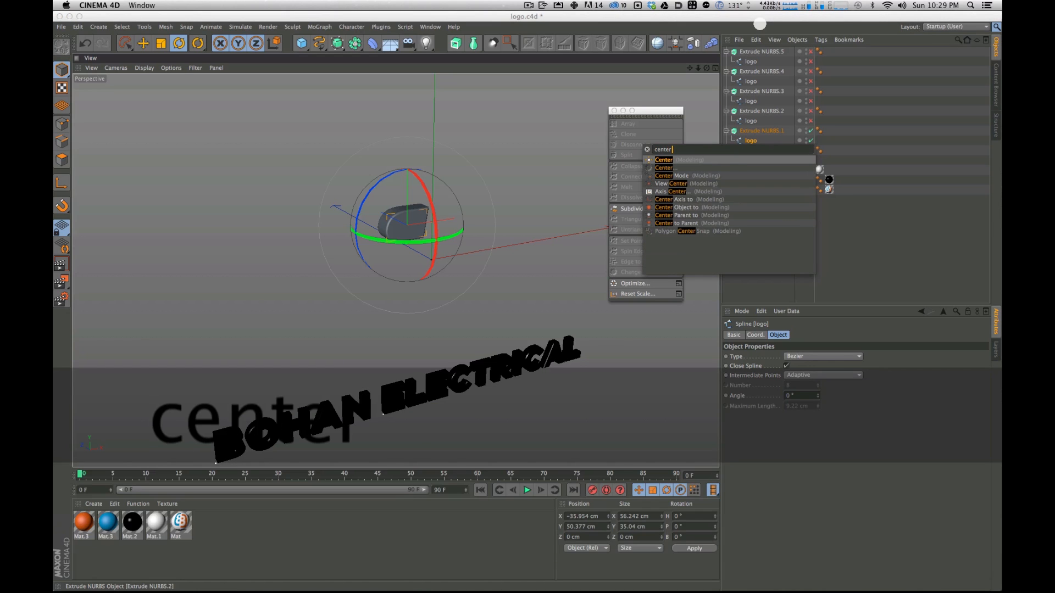
text( parent to)
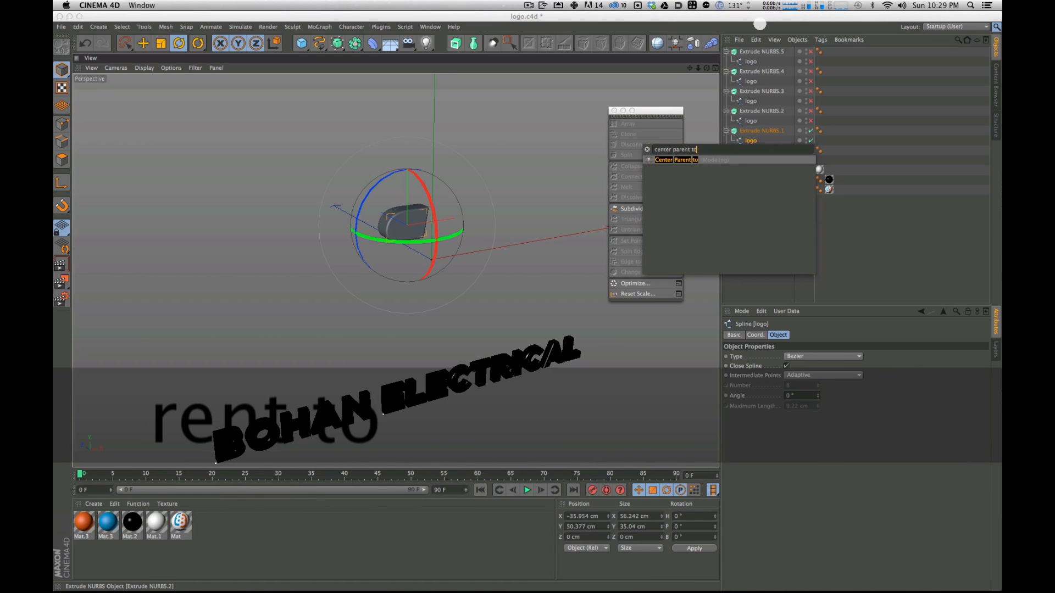
key(Return)
Step: Test-rotate Extrude NURBS.1 around its centered axis, undo the rotation, and clear the selection
click(745, 224)
click(761, 131)
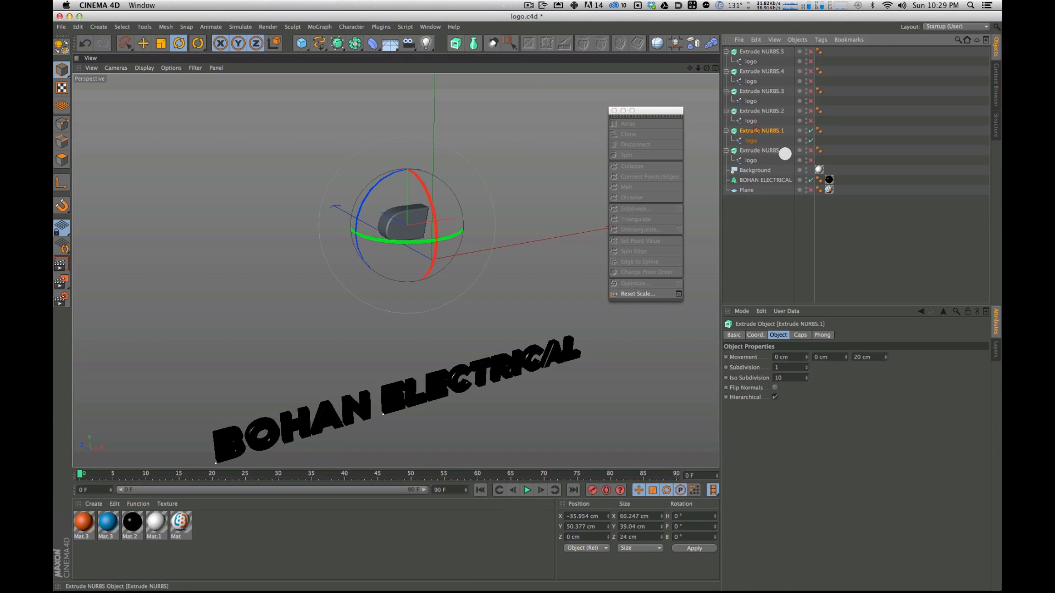
drag(395, 228, 483, 370)
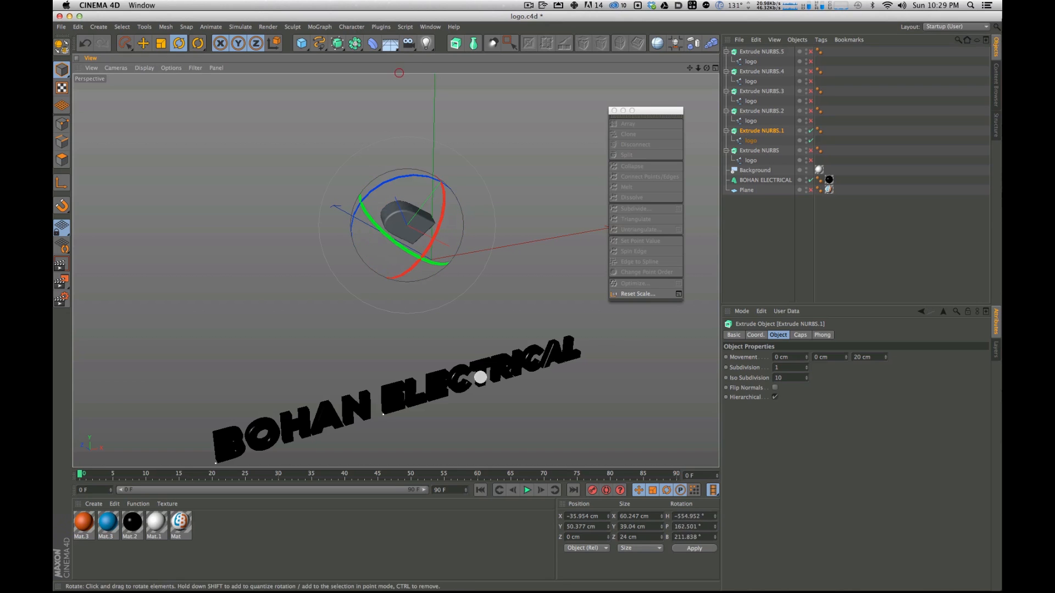
key(super+z)
click(808, 244)
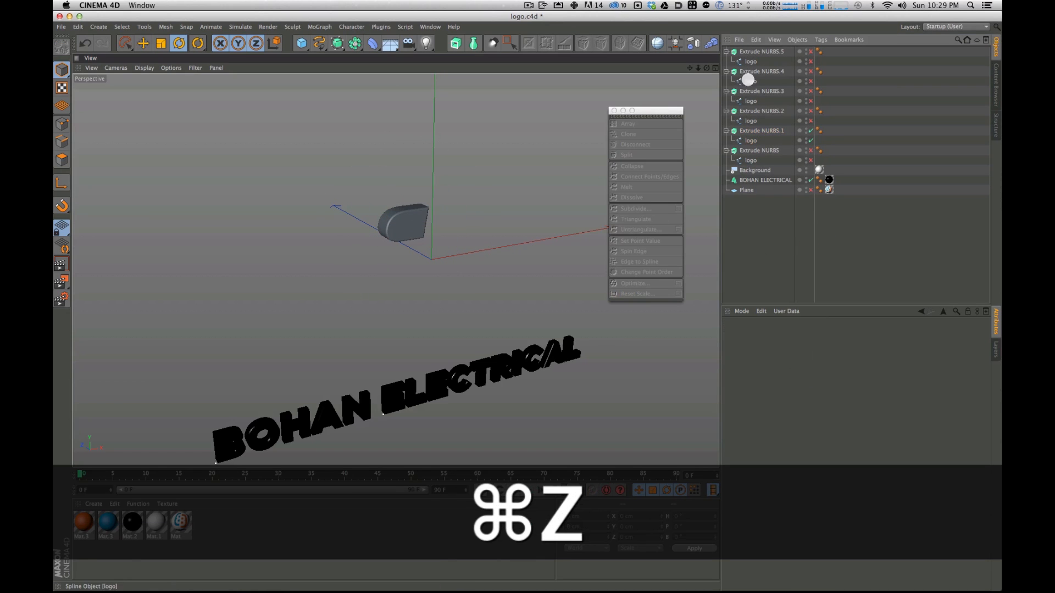
Step: Select the logo splines inside Extrude NURBS, Extrude NURBS.2, .3, .4 and .5 and apply Center Parent to on them together
click(747, 161)
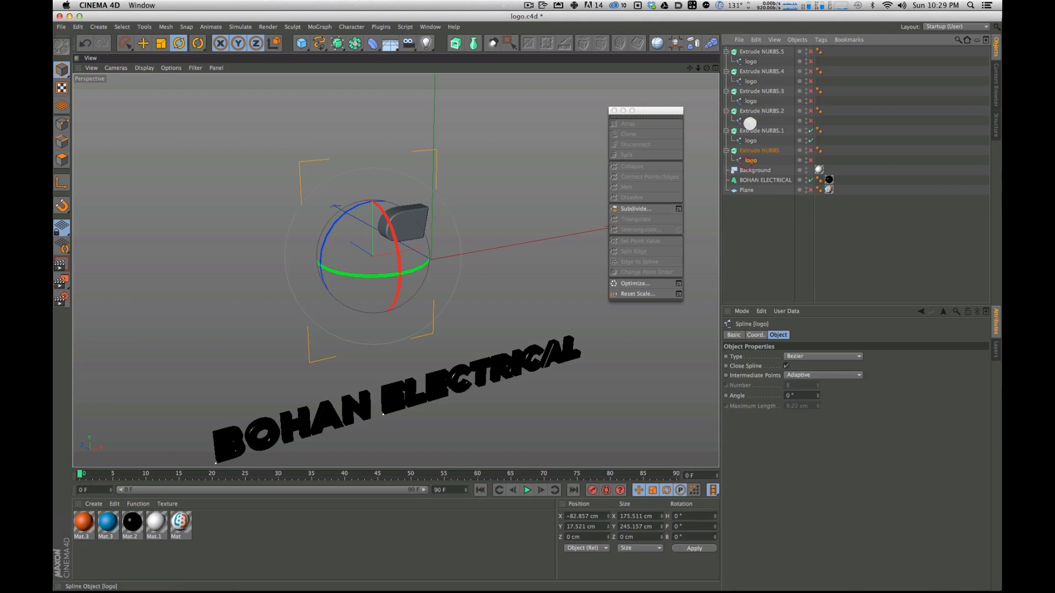
super+click(745, 121)
super+click(750, 101)
super+click(751, 81)
super+click(751, 61)
key(shift+c)
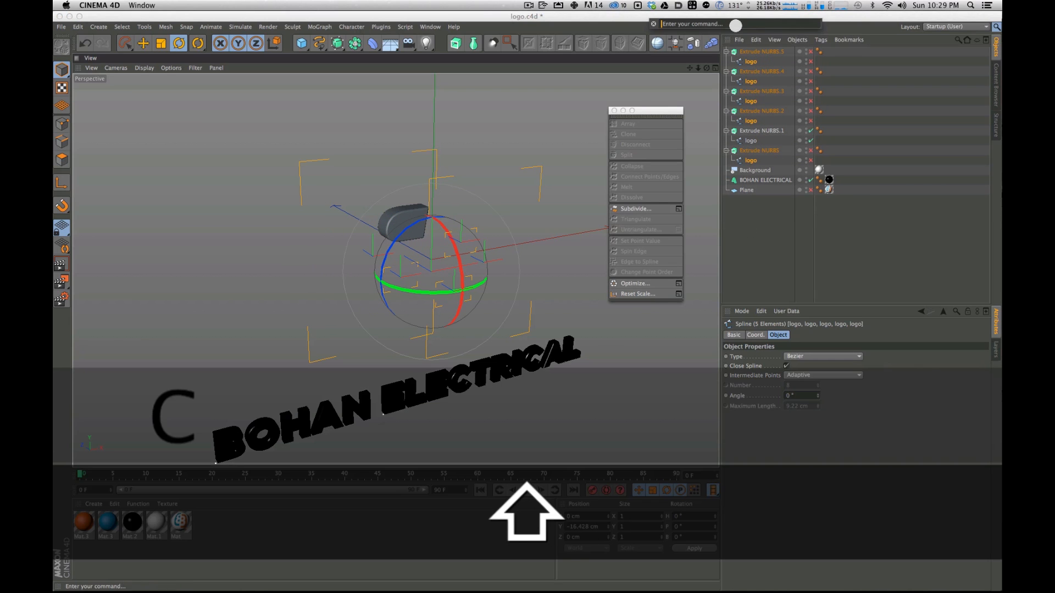
text(center)
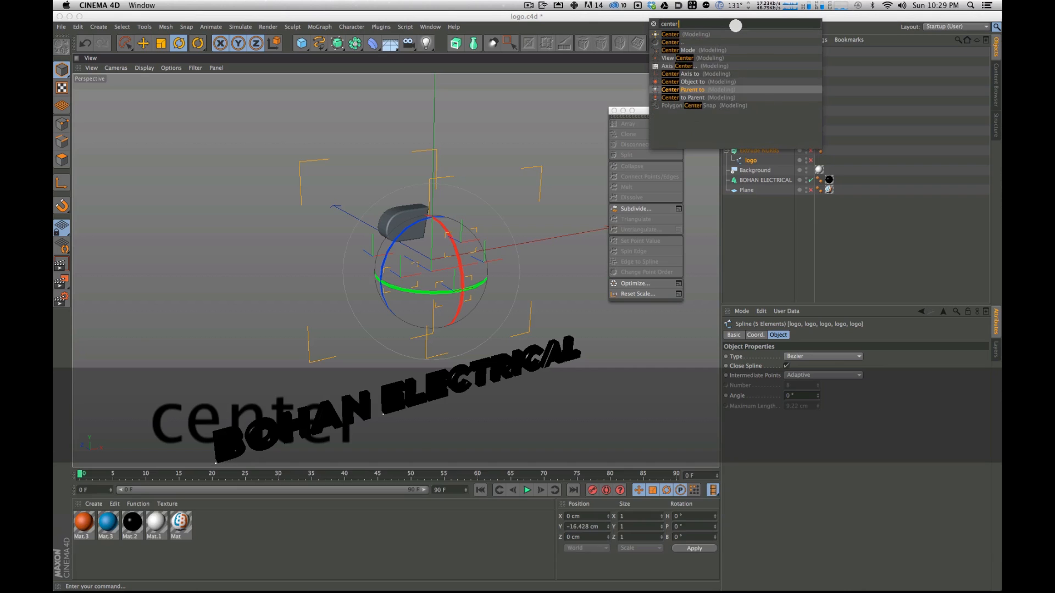
text( parent to)
key(Return)
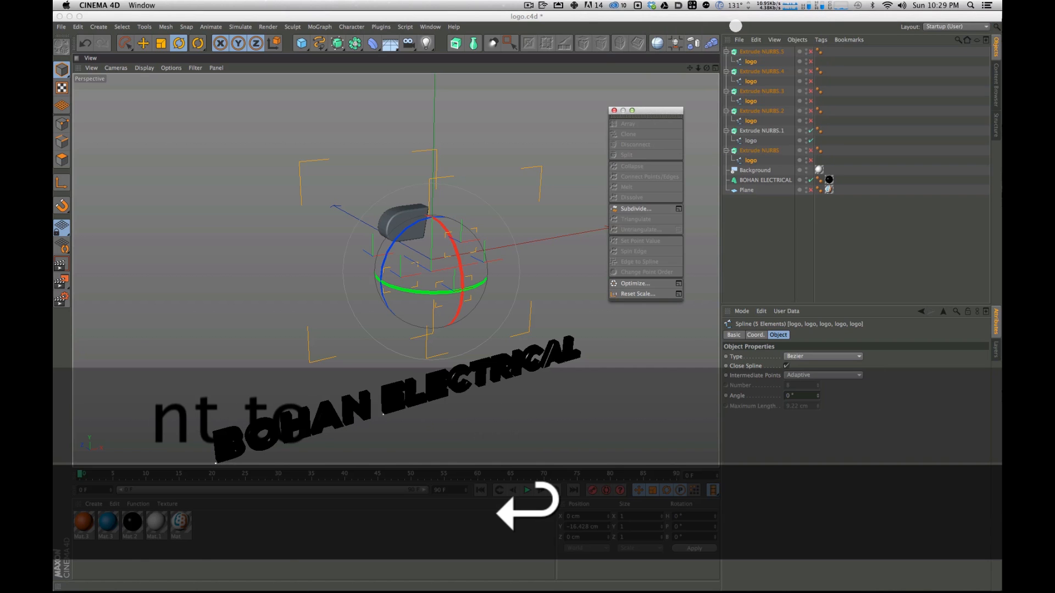
Step: Examine the axis position of each Extrude NURBS object and its nested logo spline one after another, and clear the selection
click(761, 150)
click(765, 130)
click(772, 110)
click(770, 92)
click(772, 71)
click(774, 52)
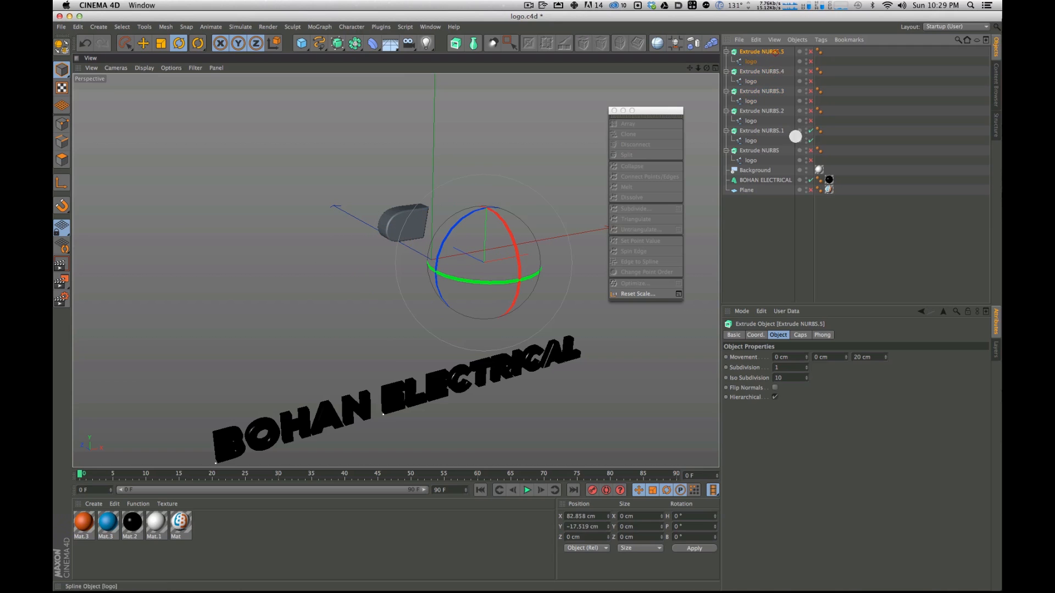
click(752, 62)
click(758, 72)
click(754, 81)
click(759, 94)
click(757, 103)
click(756, 113)
click(753, 123)
click(864, 152)
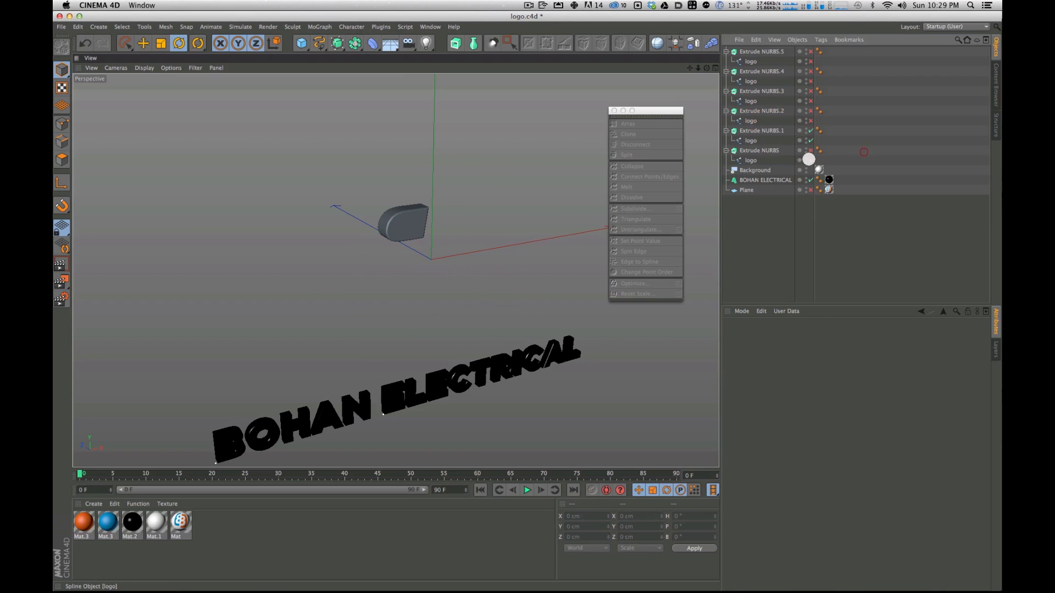
Step: Re-enable all the disabled Extrude NURBS objects and their logo splines so the complete logo shows
drag(809, 159, 810, 150)
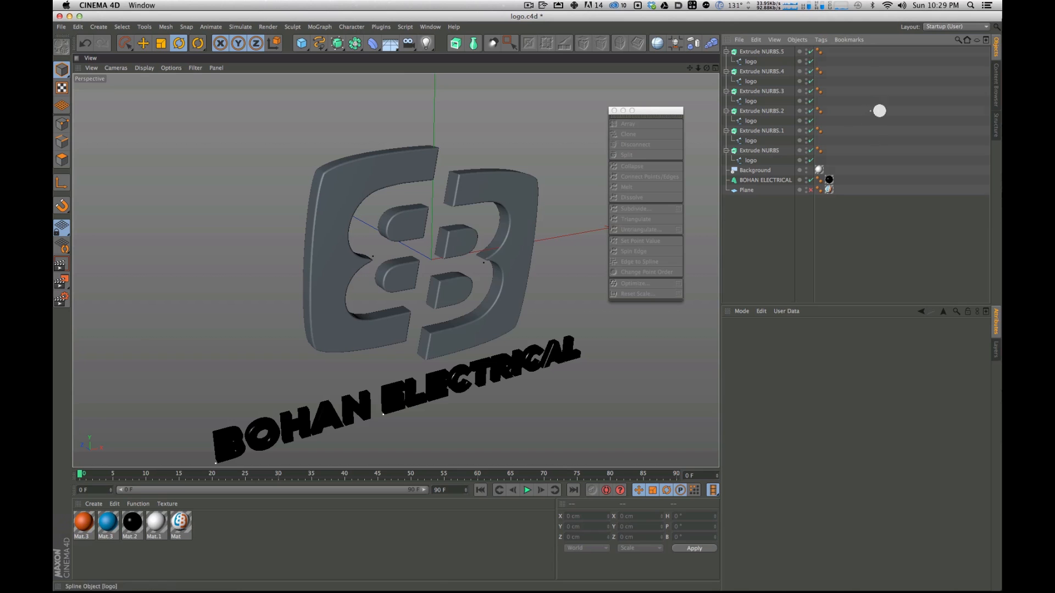
alt+drag(403, 104, 779, 222)
alt+drag(593, 269, 410, 211)
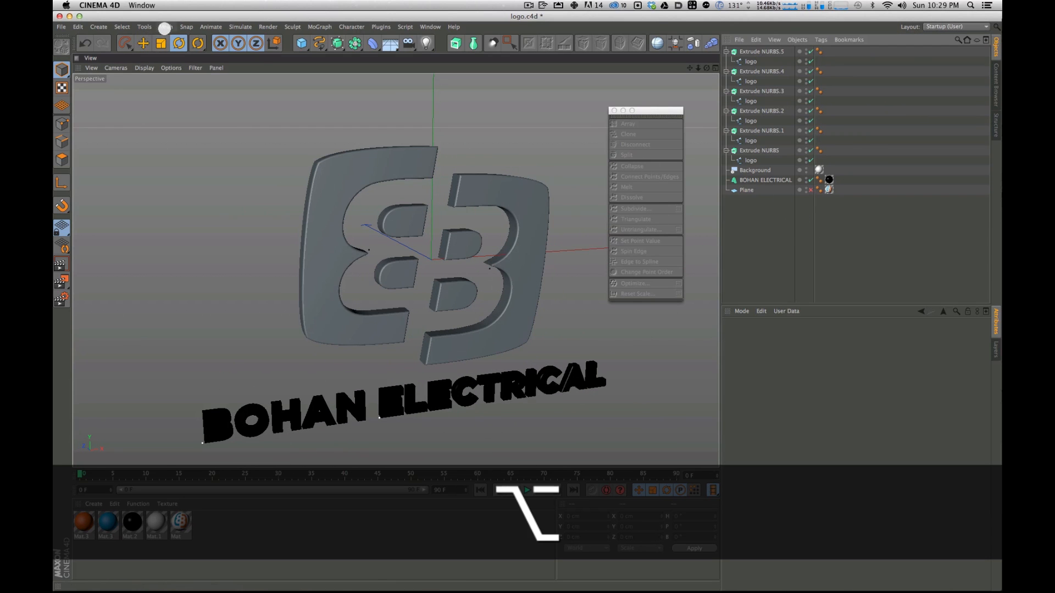
click(165, 26)
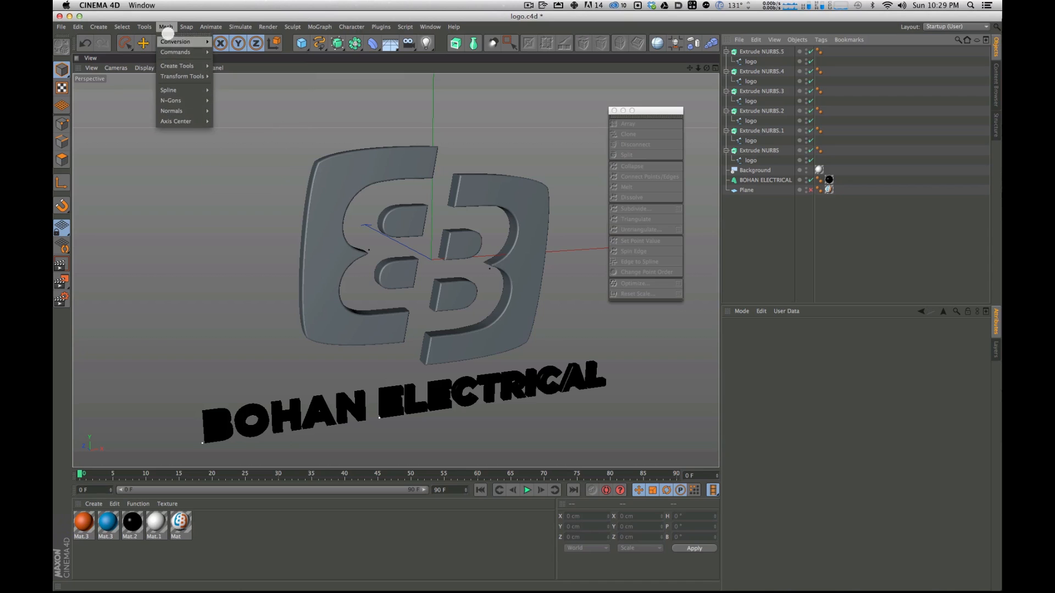
mouse_move(187, 121)
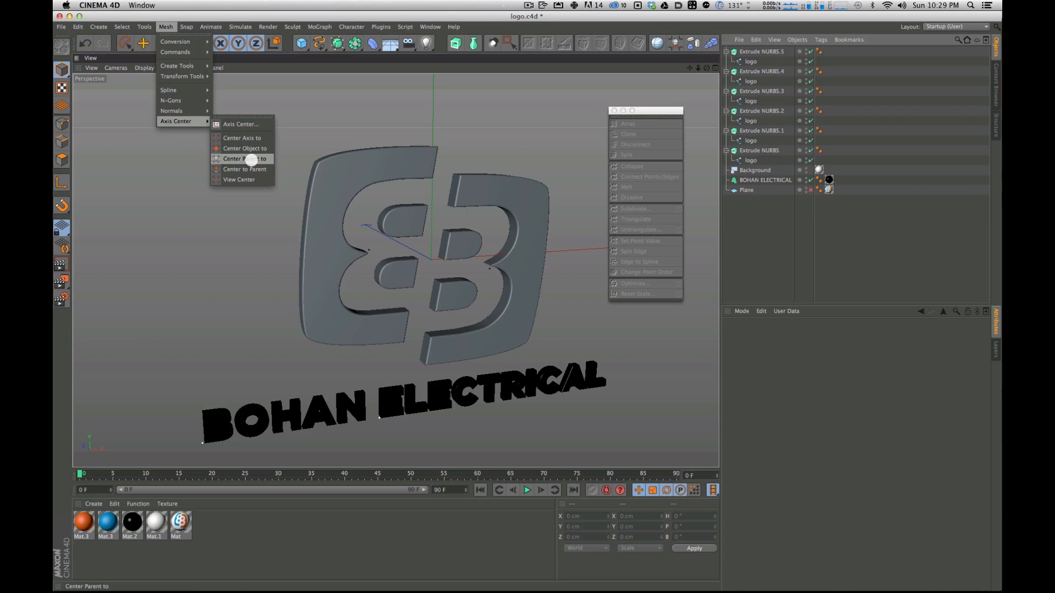
click(242, 118)
drag(259, 113, 595, 72)
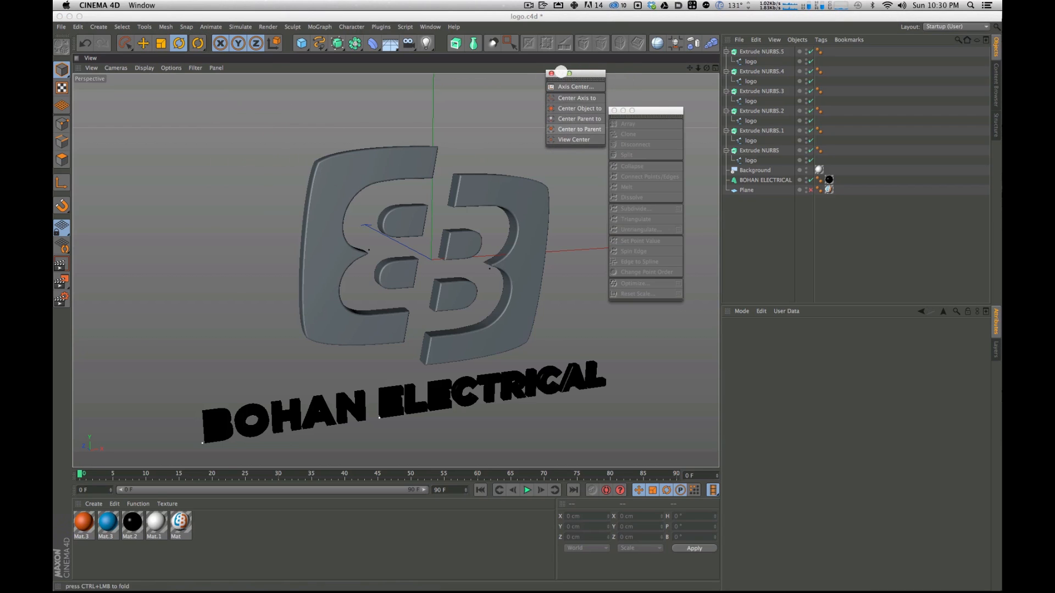
click(551, 75)
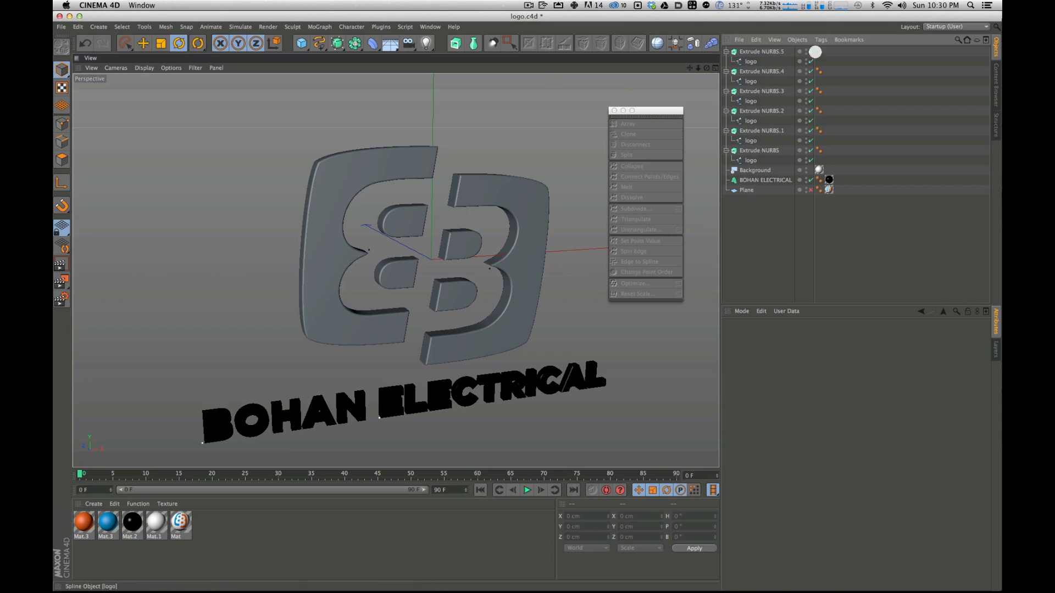
Step: Rename Extrude NURBS as Left and Extrude NURBS.5 as Right
click(757, 150)
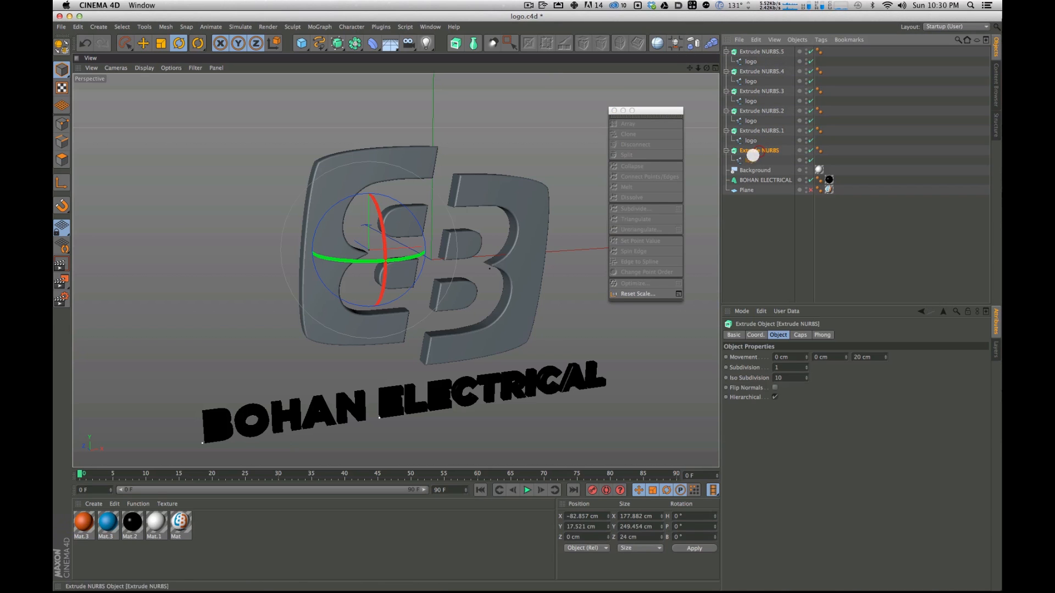
double_click(758, 150)
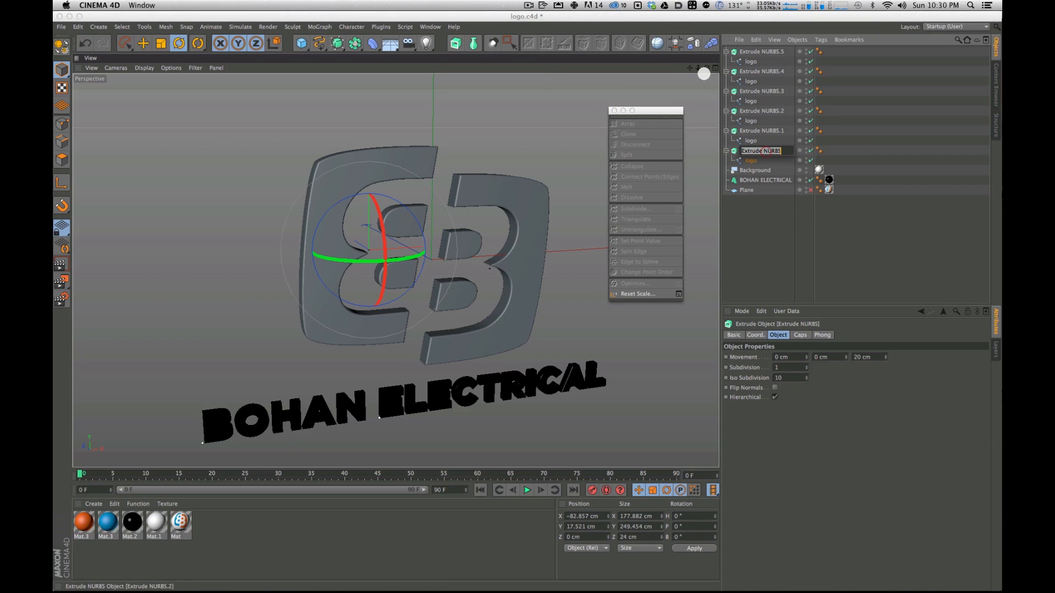
text(Left)
key(Return)
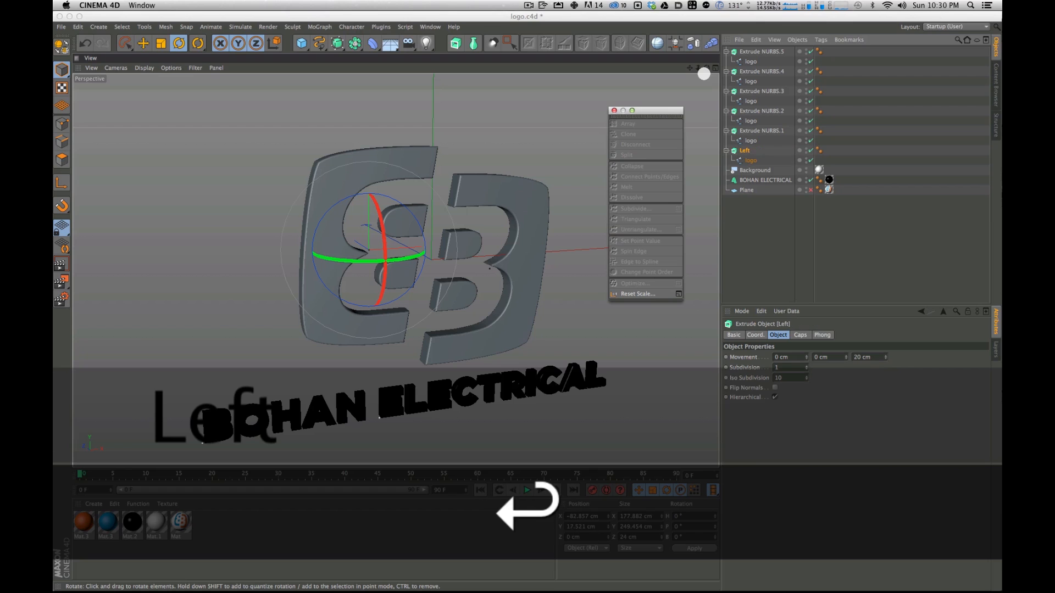
click(754, 52)
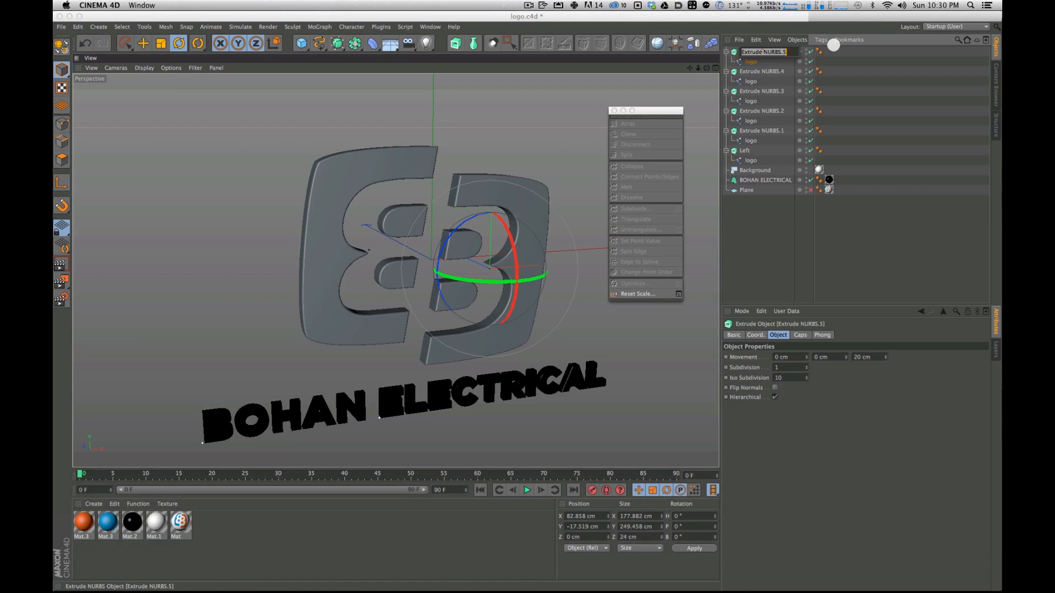
double_click(755, 51)
text(Right)
key(Return)
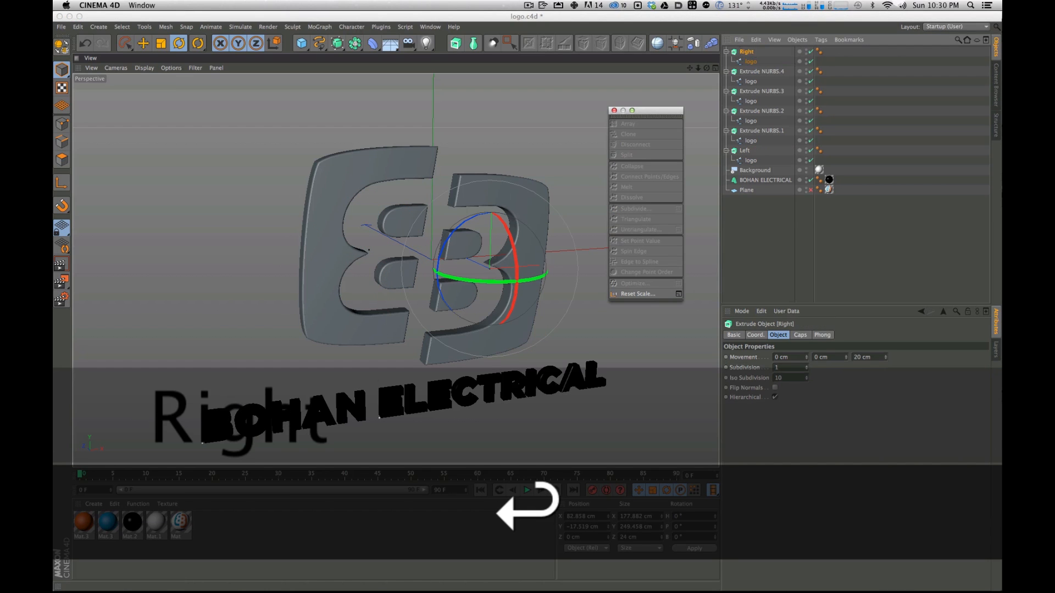
Step: Toggle the Right and Left objects off and on to check which part of the logo each one forms
click(807, 53)
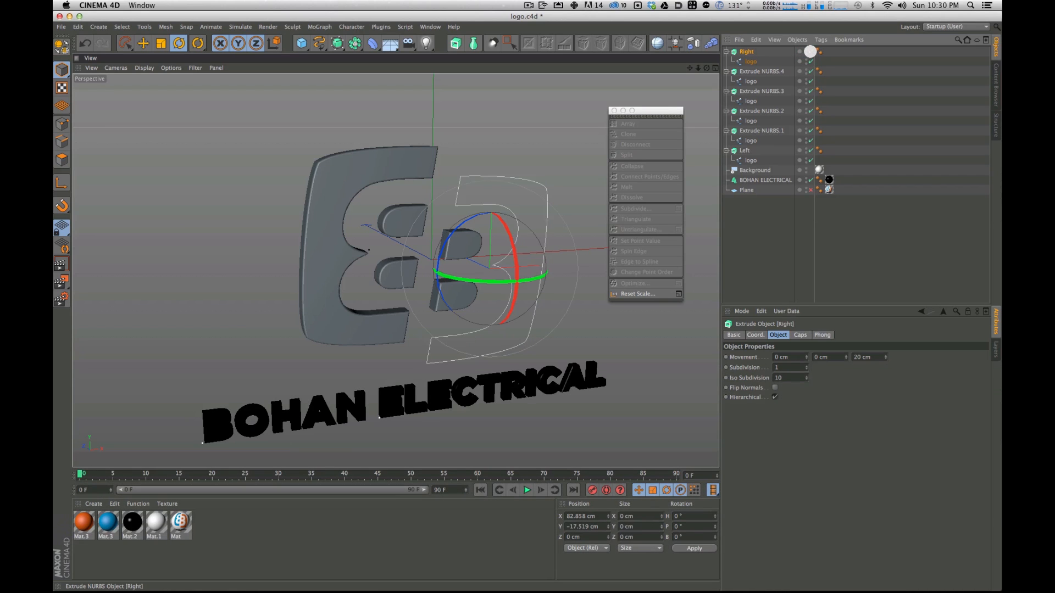
click(810, 52)
click(809, 149)
click(809, 150)
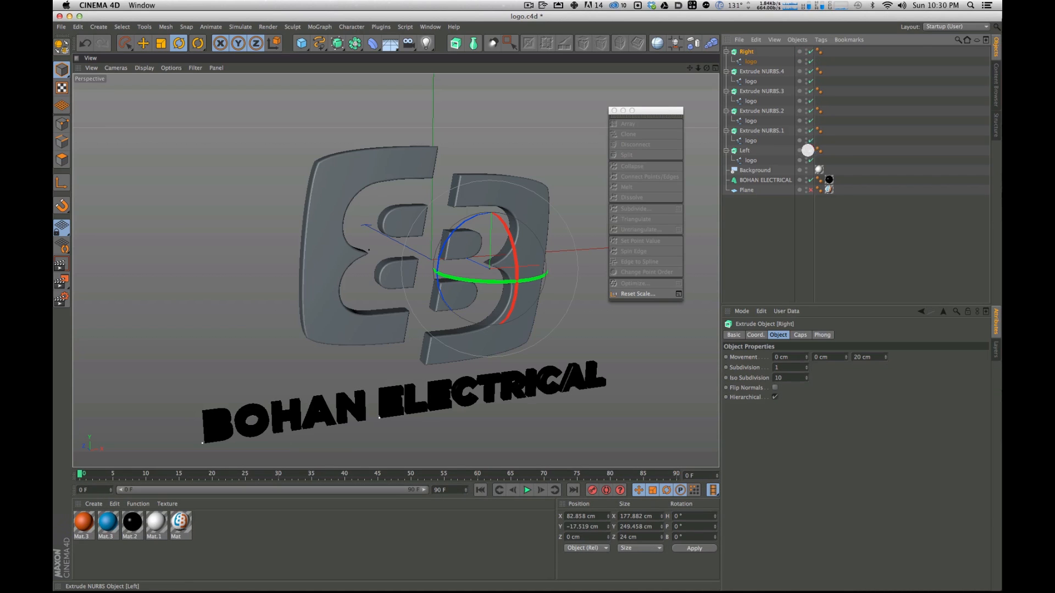
Step: Rename Extrude NURBS.1 as Left_Hole and clear the selection
click(750, 135)
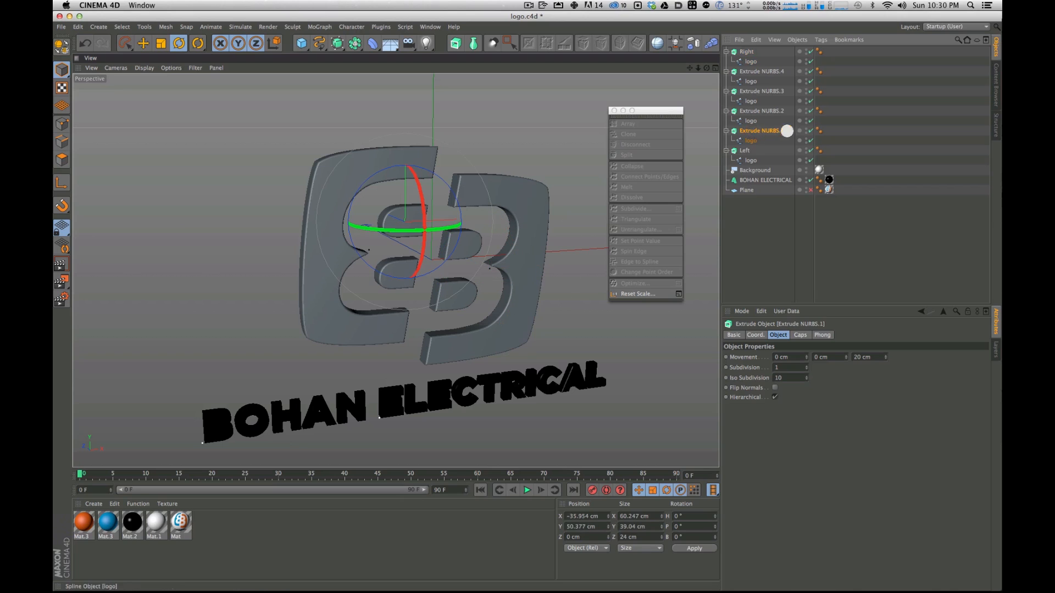
double_click(769, 132)
text(L)
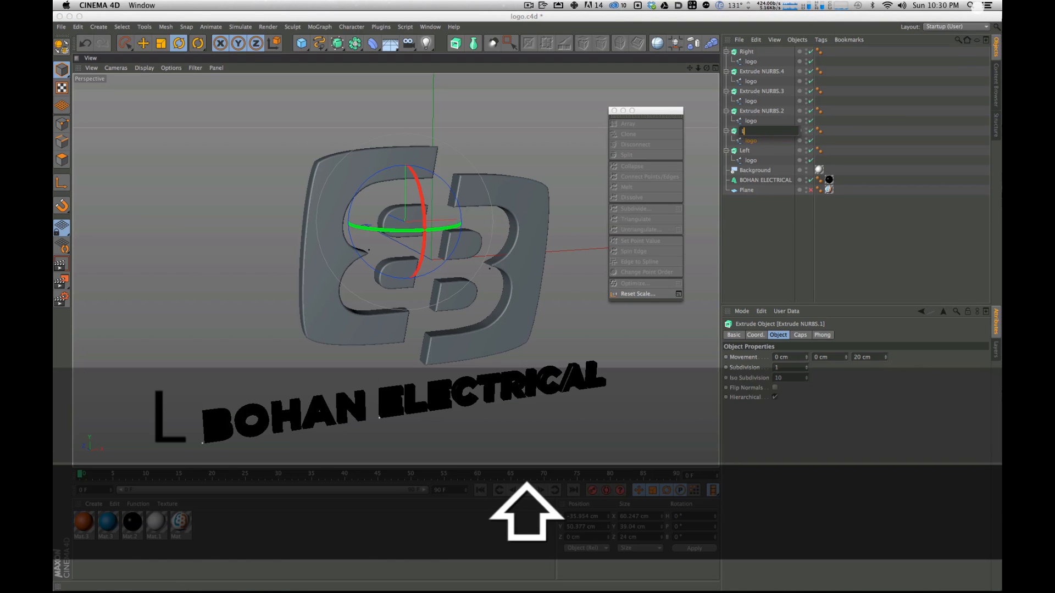
text(eft)
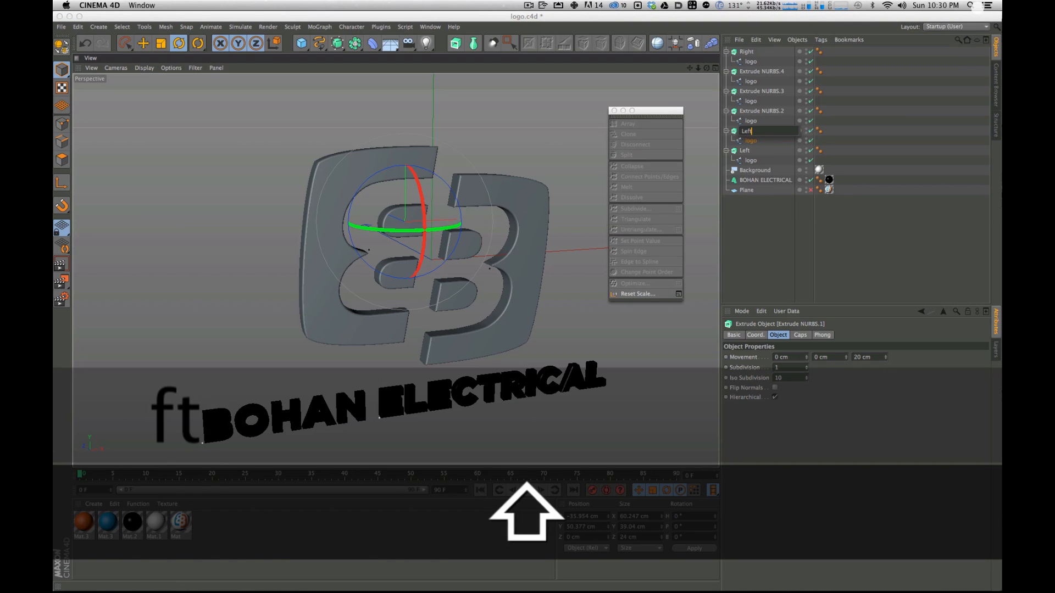
text(_)
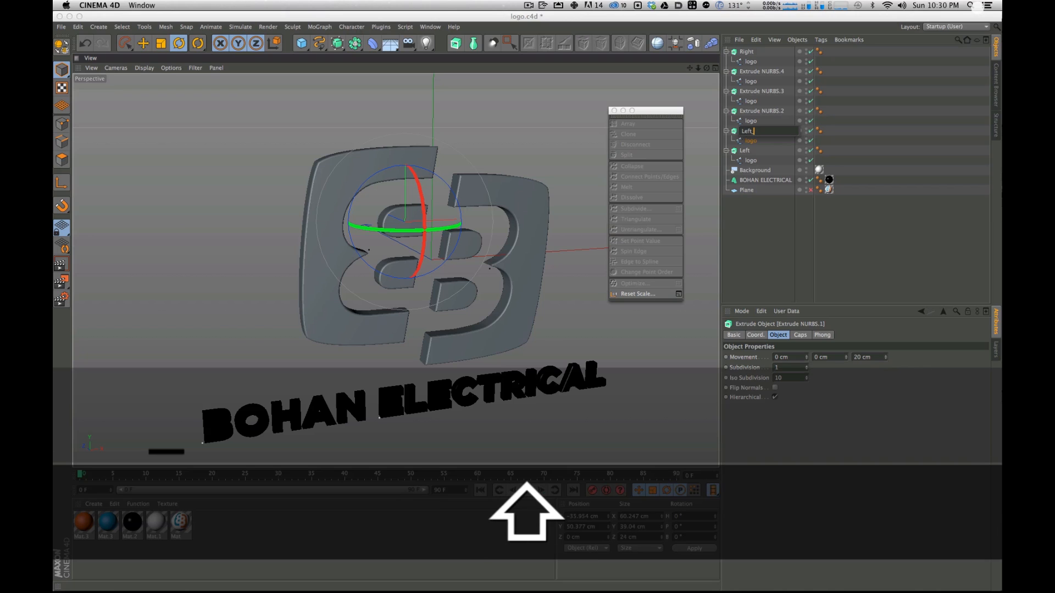
text(Hole)
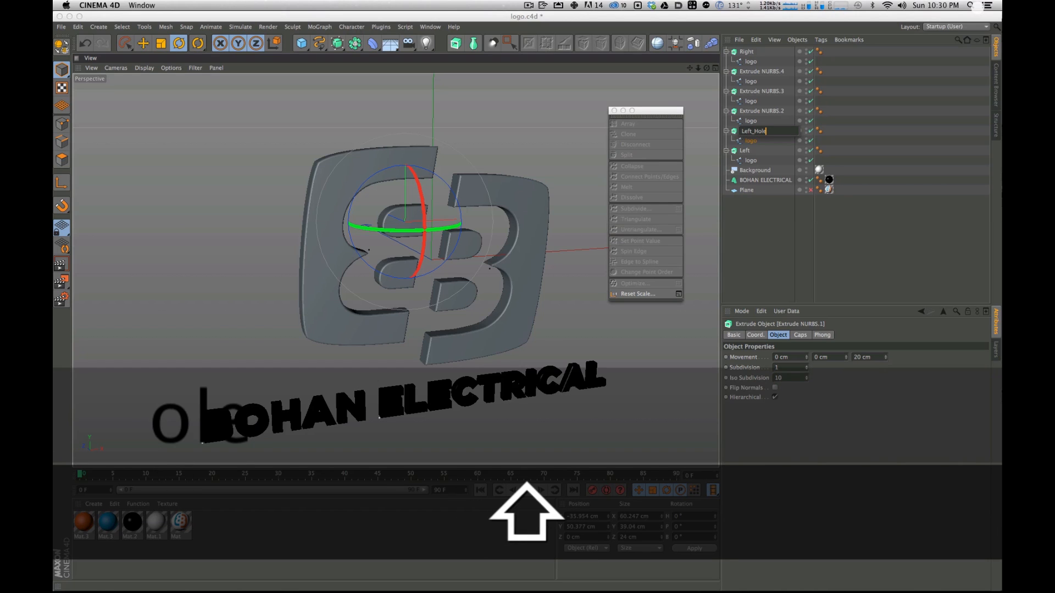
click(756, 222)
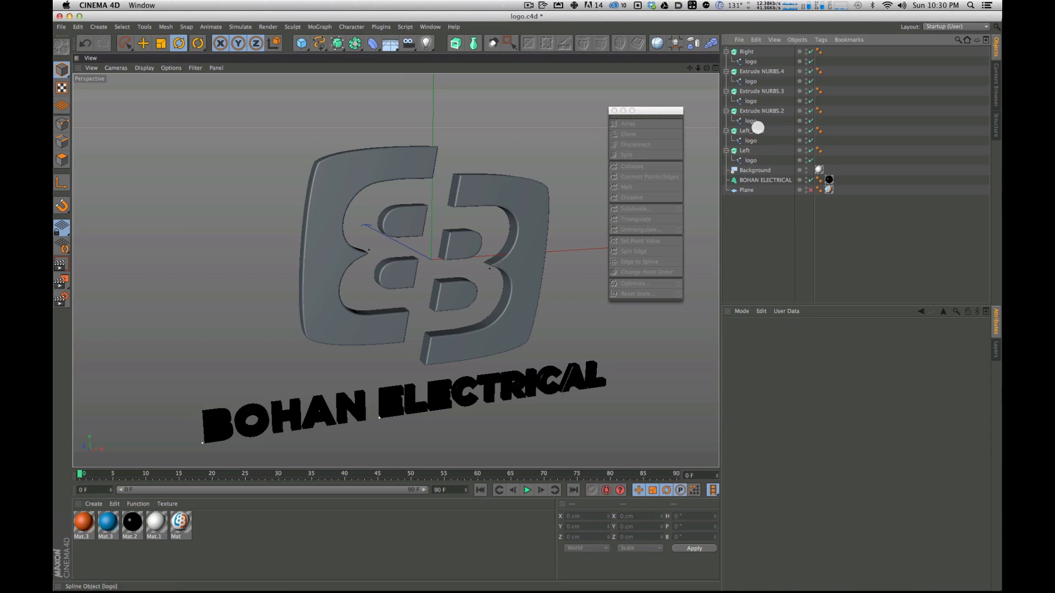
Step: Change the name of the Left_Hole object to Top_Hole
click(758, 130)
double_click(758, 130)
text(Top_Hole)
key(Return)
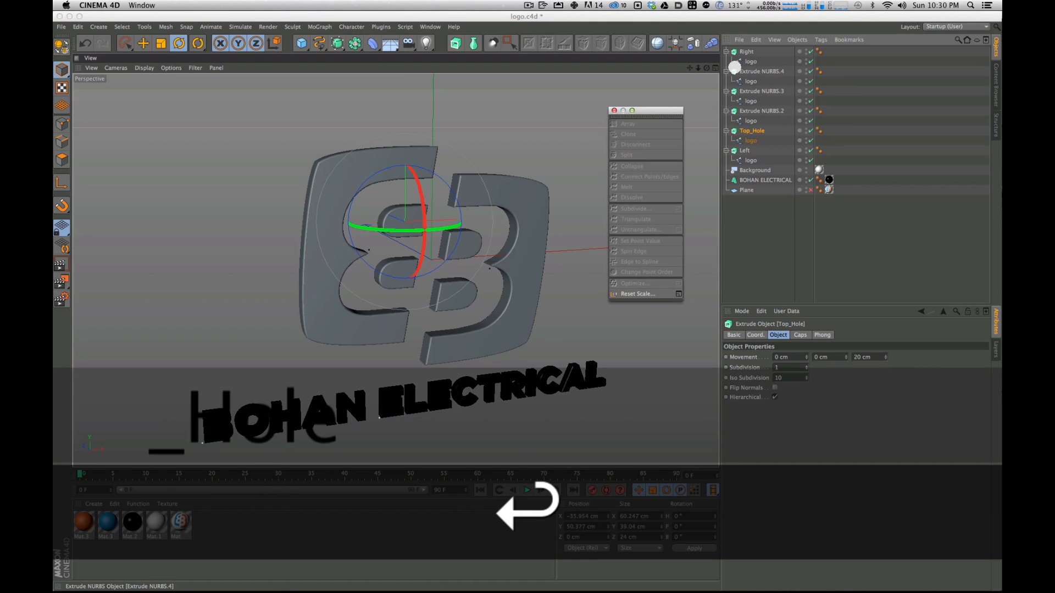
Step: Rename Extrude NURBS.2, the lower hole in the logo's left half, as Bottom_Hole
click(745, 150)
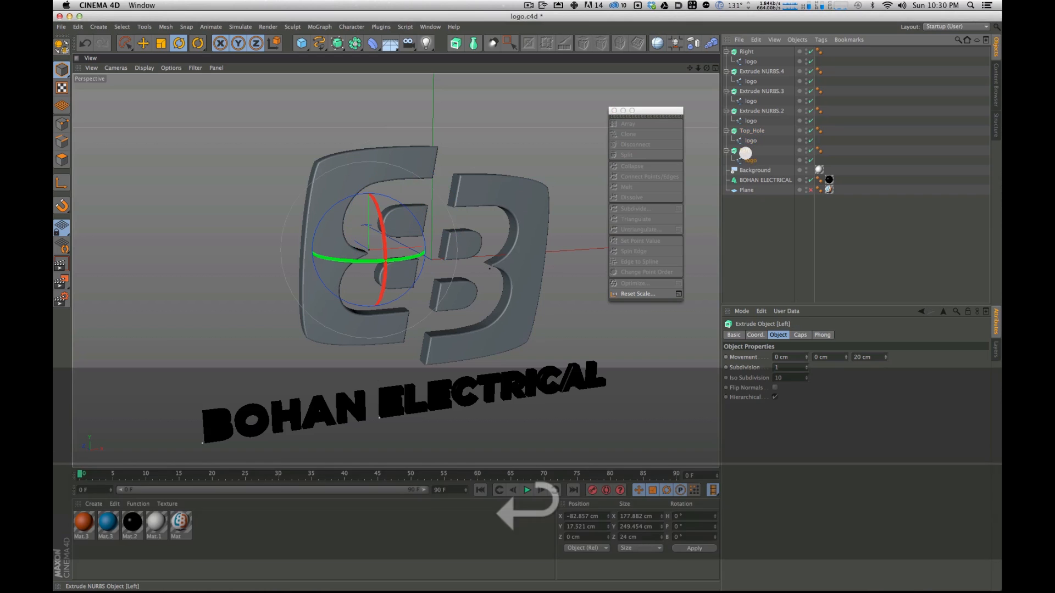
double_click(757, 110)
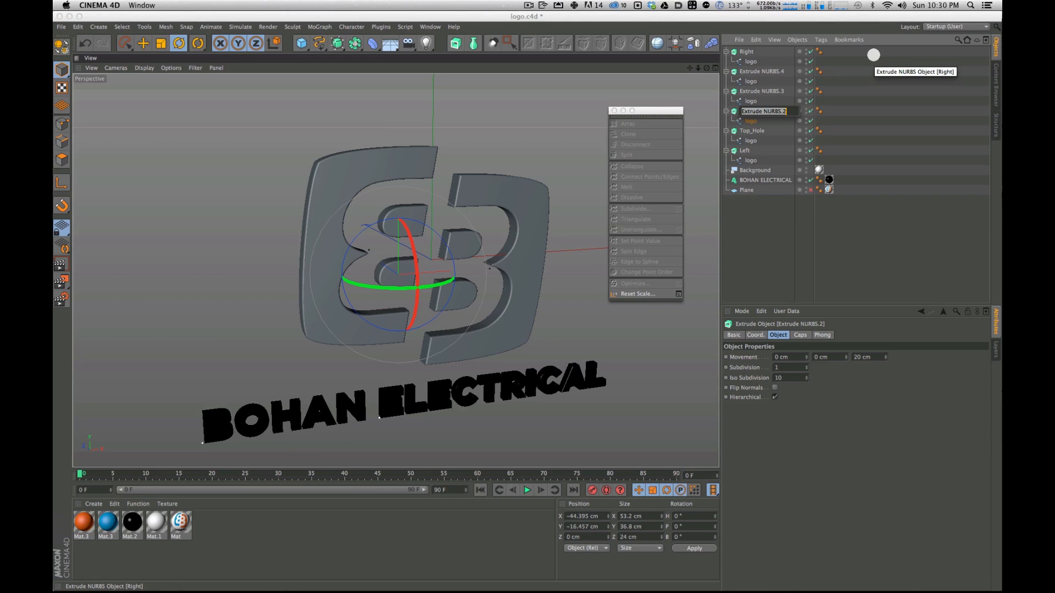
text(Bottom_Hole)
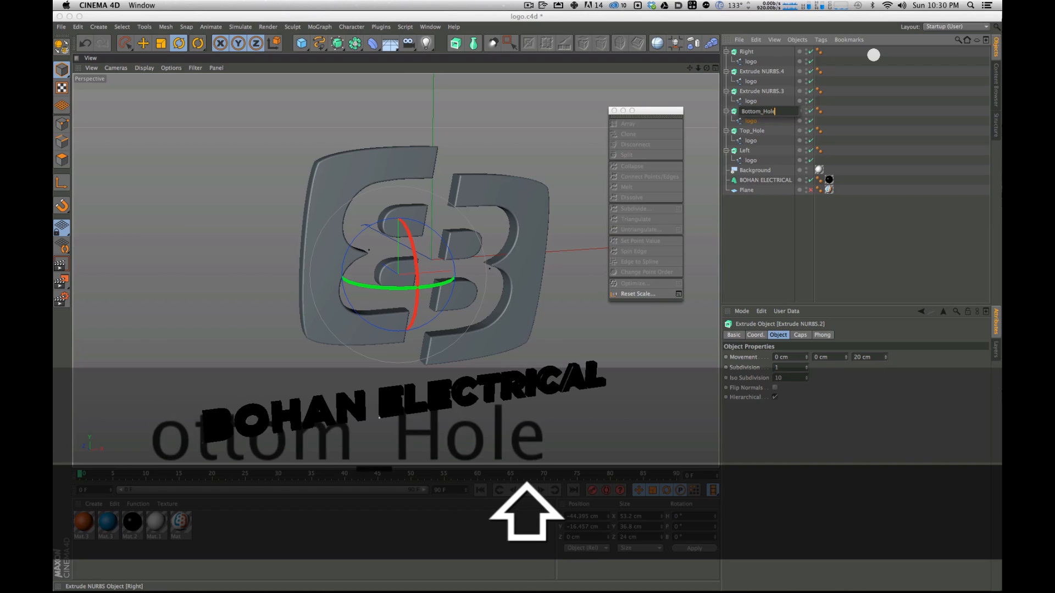
key(Return)
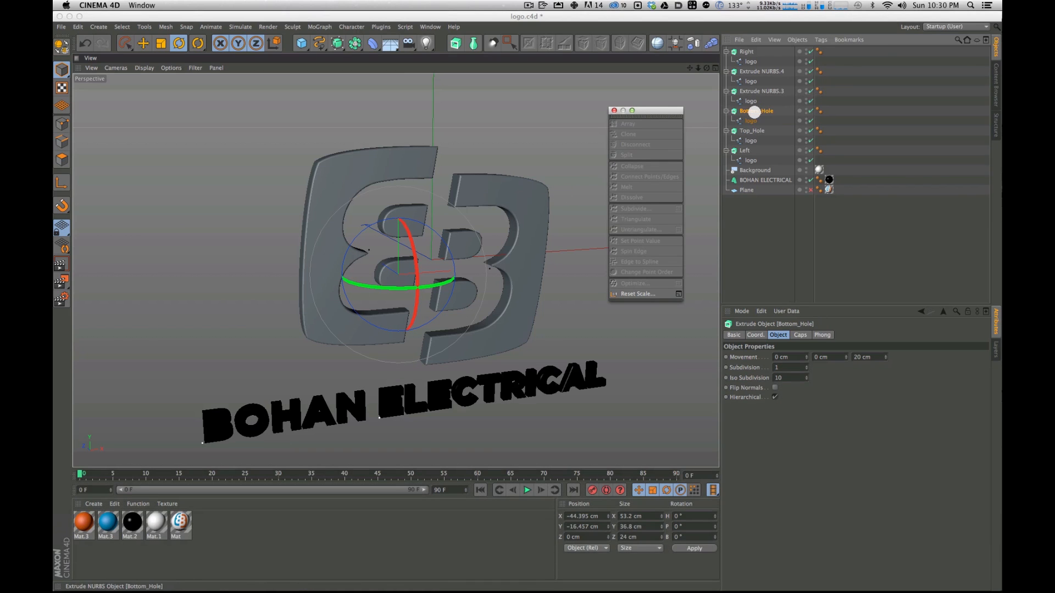
Step: Prefix the two hole objects with Left_, naming them Left_Bottom_Hole and Left_Top_Hole
double_click(753, 112)
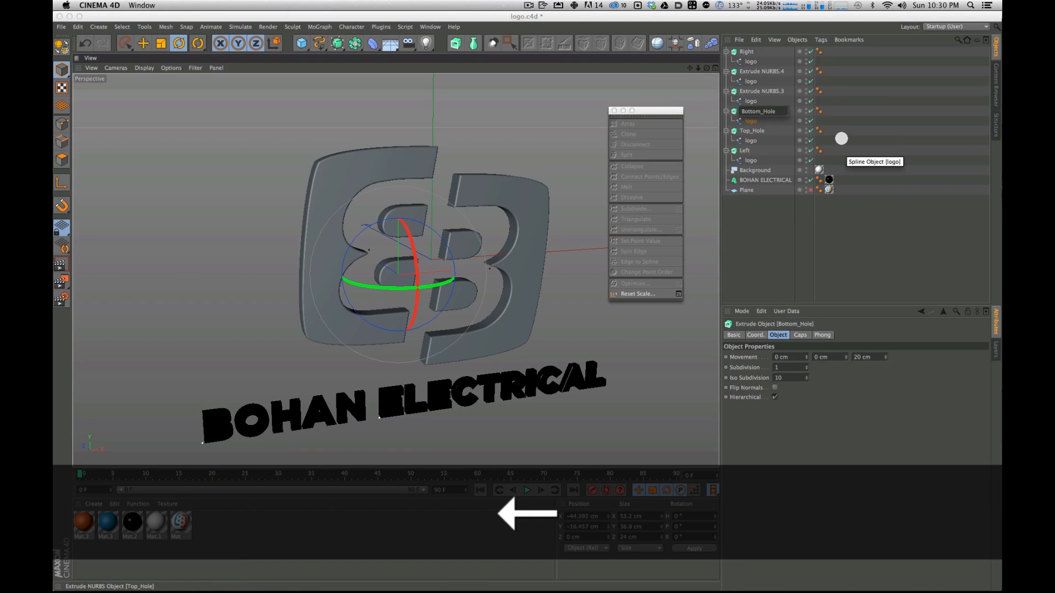
text(Left_)
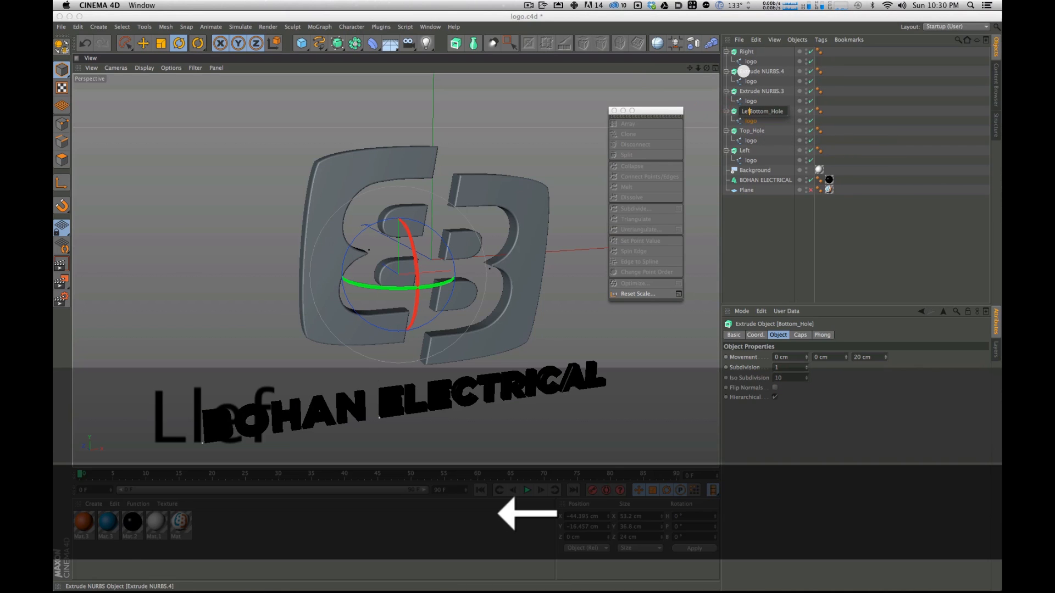
key(Return)
click(748, 131)
double_click(748, 131)
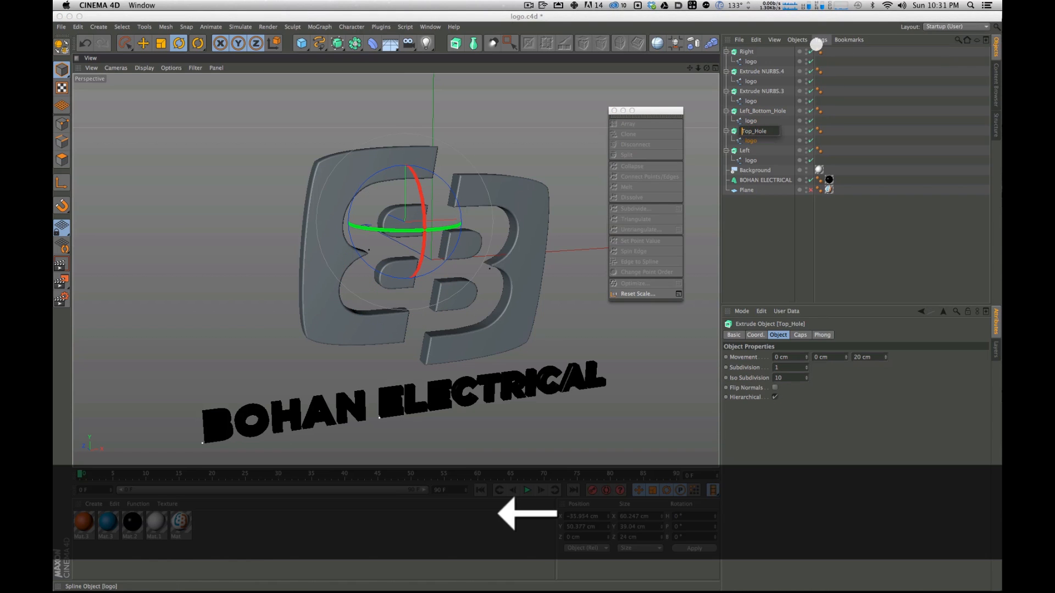
text(Left_)
key(Return)
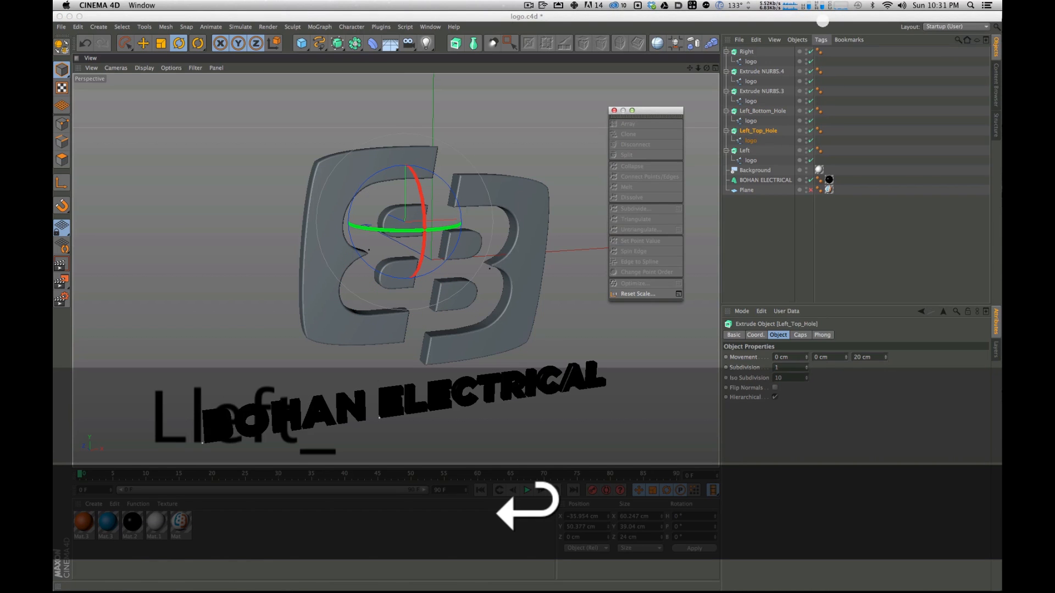
Step: Rename Extrude NURBS.3, the lower hole in the logo's right half, as Right_Bottom_Hole
click(758, 111)
double_click(758, 111)
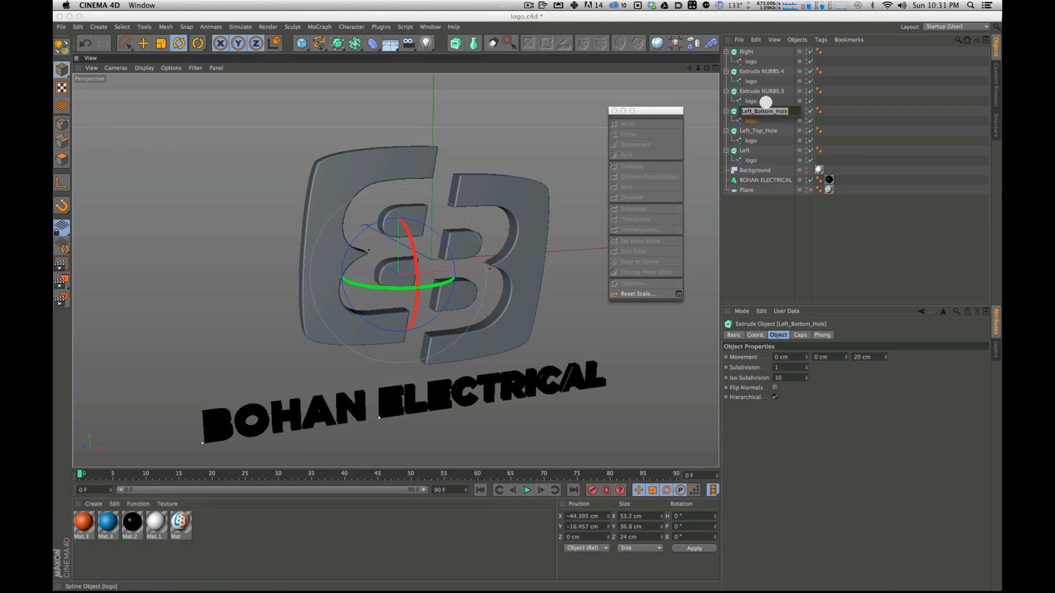
click(765, 91)
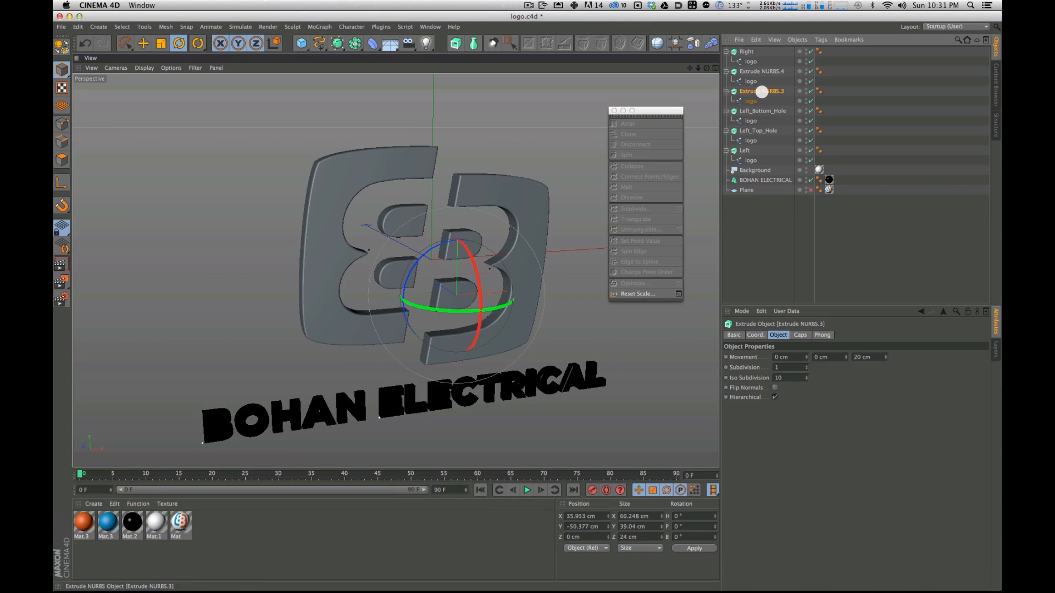
double_click(763, 92)
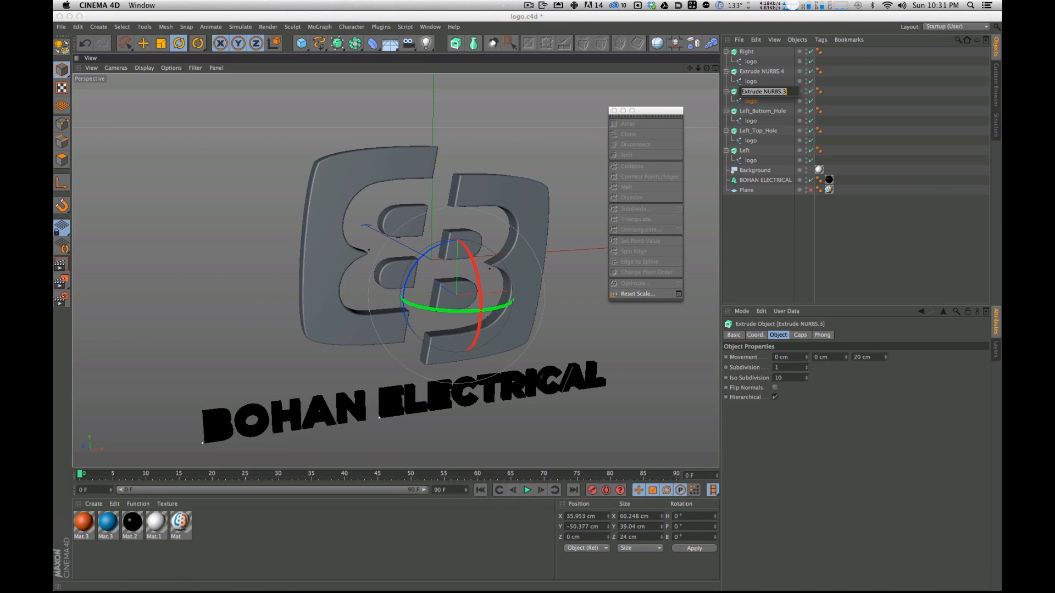
text(Right_)
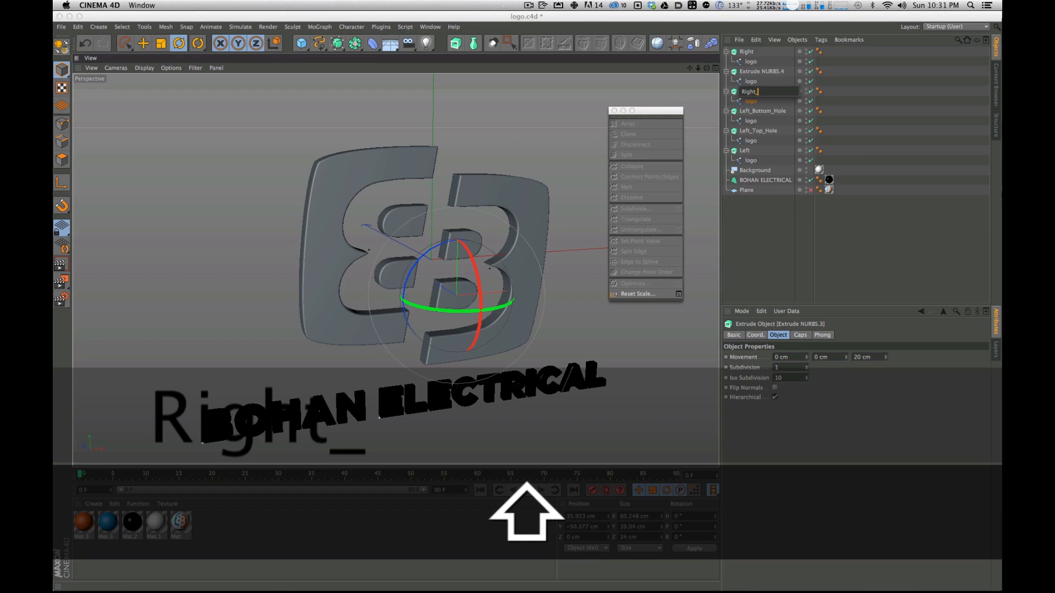
text(Bottom_Hole)
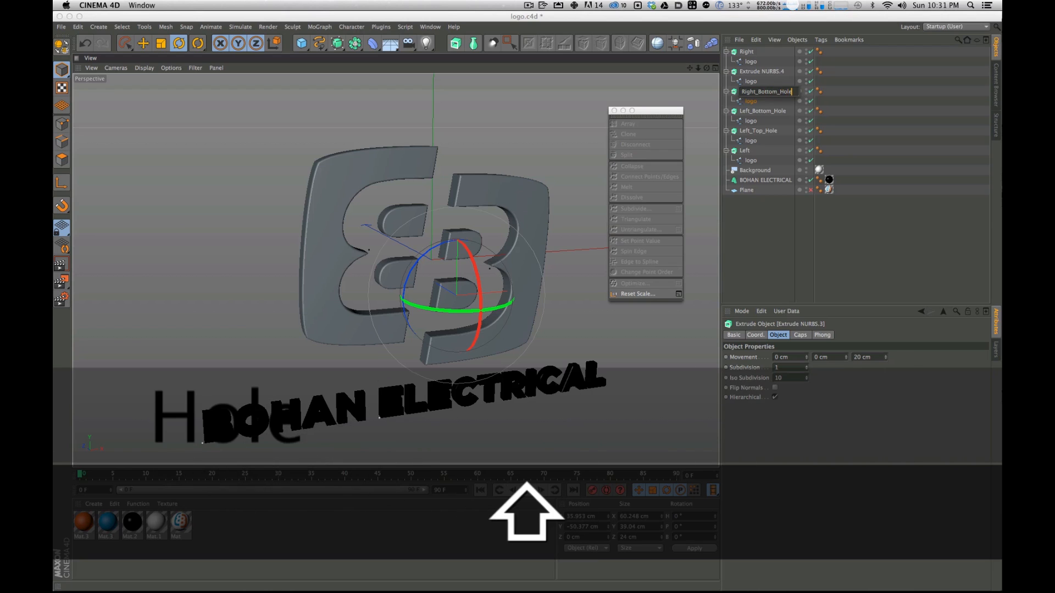
key(Return)
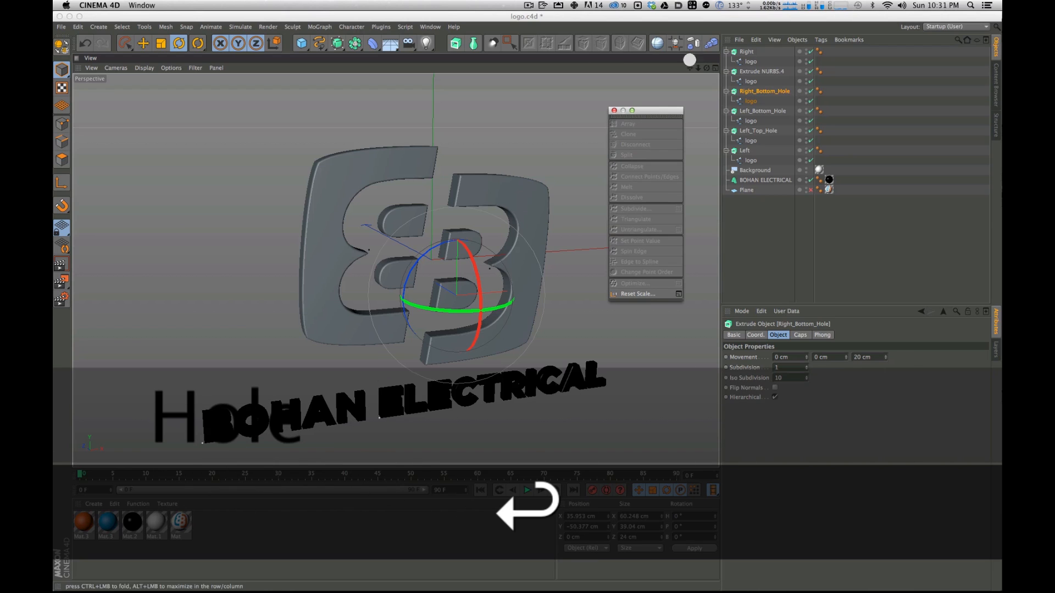
Step: Rename Extrude NURBS.4, the upper hole in the logo's right half, as Right_Top_Hole
double_click(769, 72)
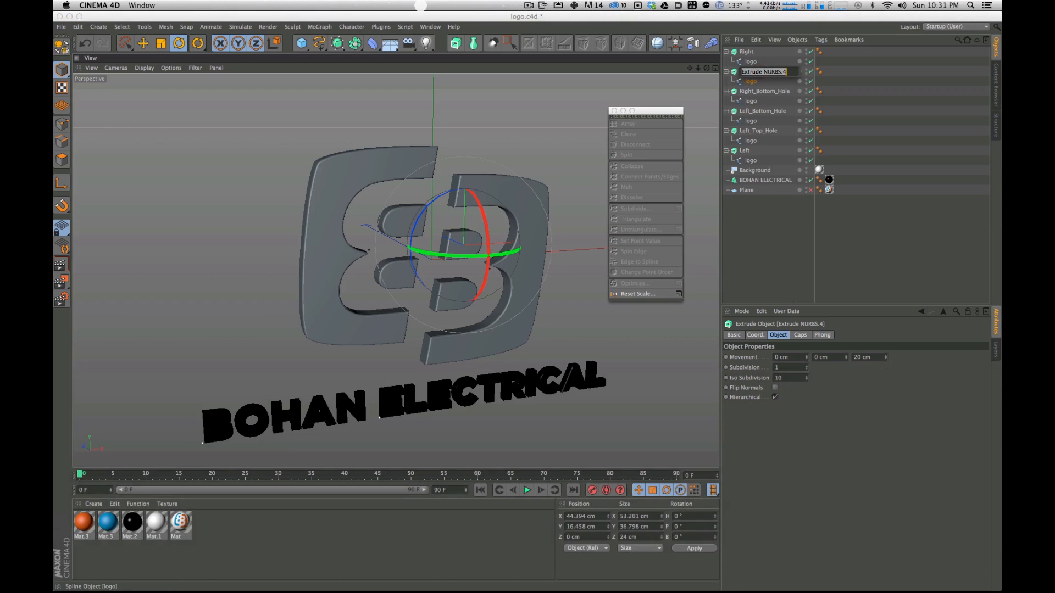
text(Right_Top)
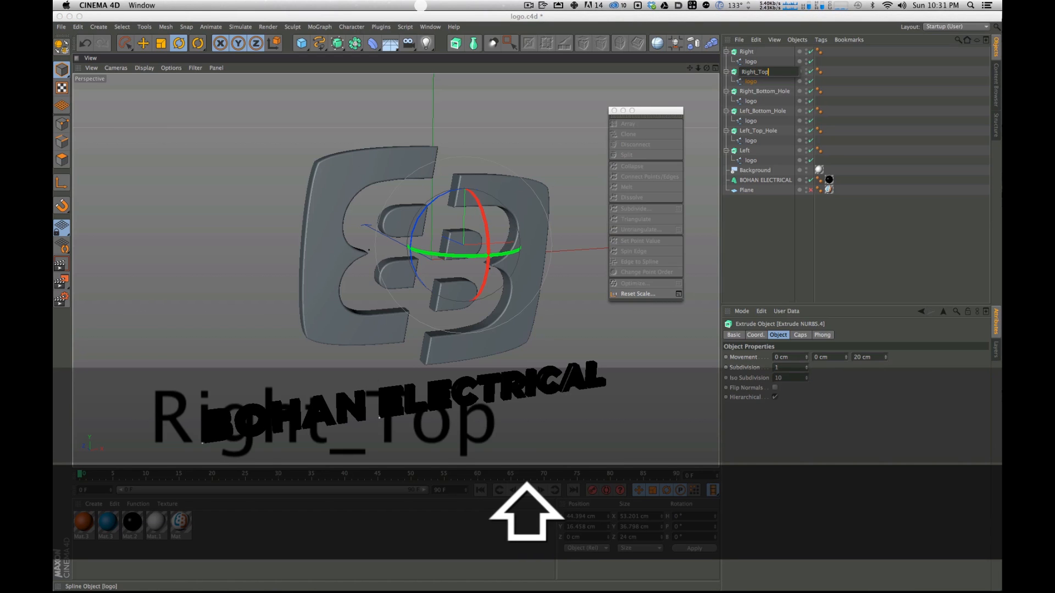
text(_Hole)
key(Return)
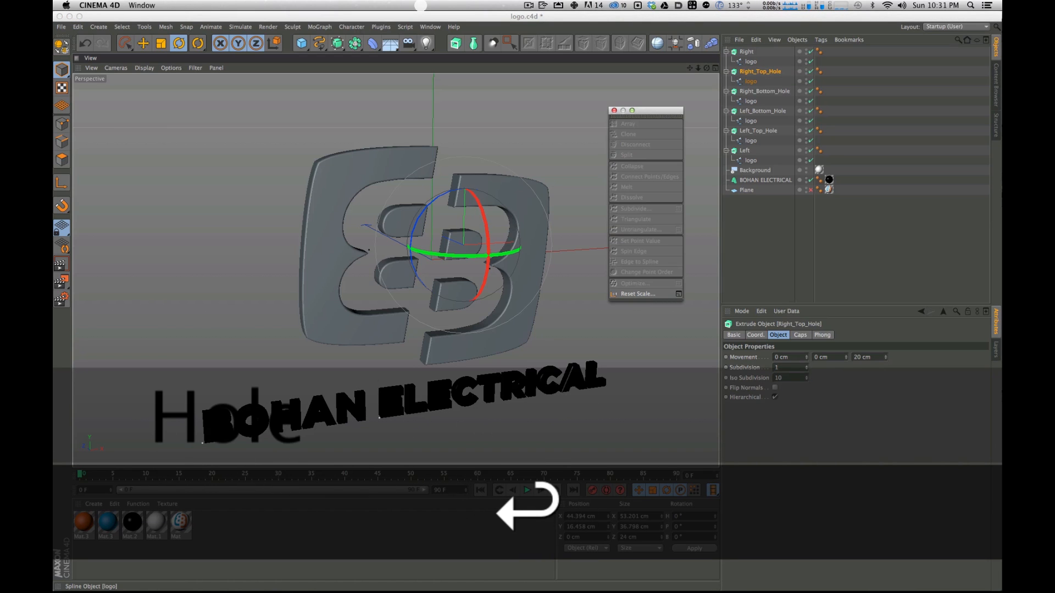
Step: Collapse the hierarchies of all six logo extrusions so their child splines are hidden in the object list
click(726, 51)
click(726, 61)
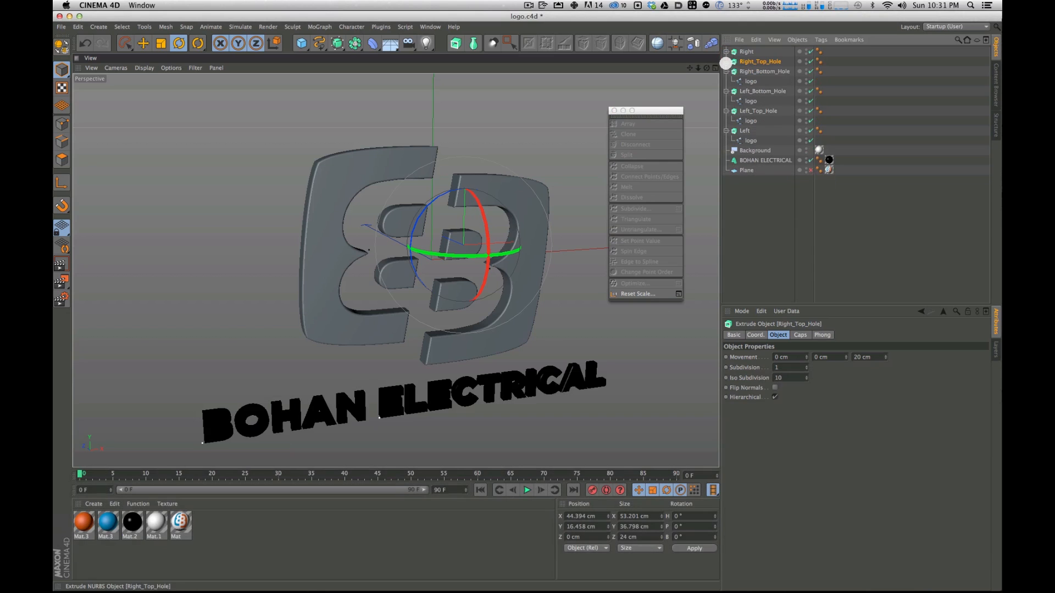
click(727, 71)
click(726, 81)
click(727, 91)
click(726, 100)
Step: Group the six logo pieces, from Right through Left, under a null object and name it Logo
click(745, 155)
click(745, 101)
shift+click(746, 51)
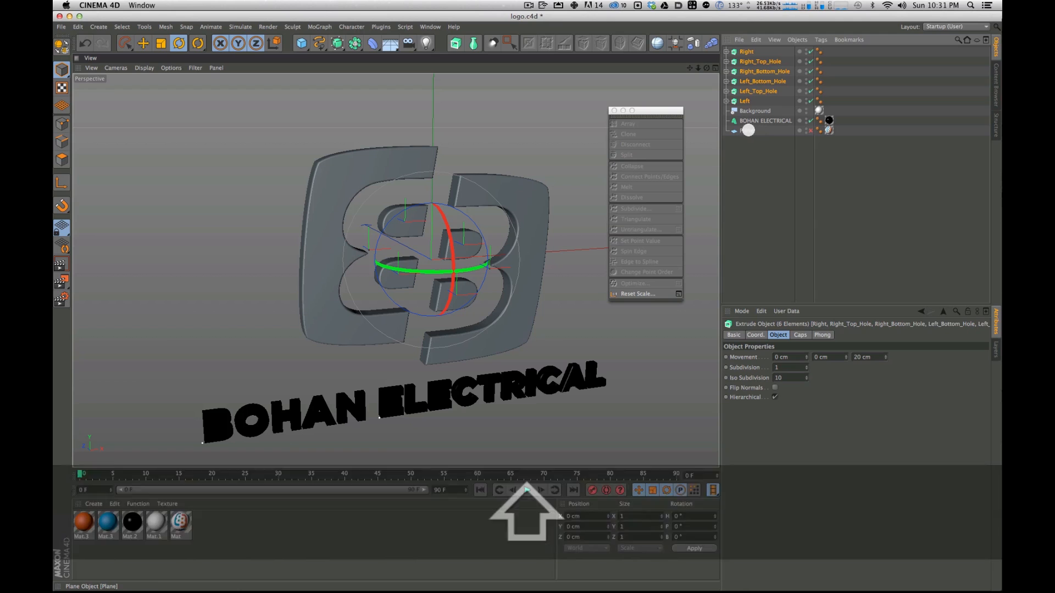
key(alt)
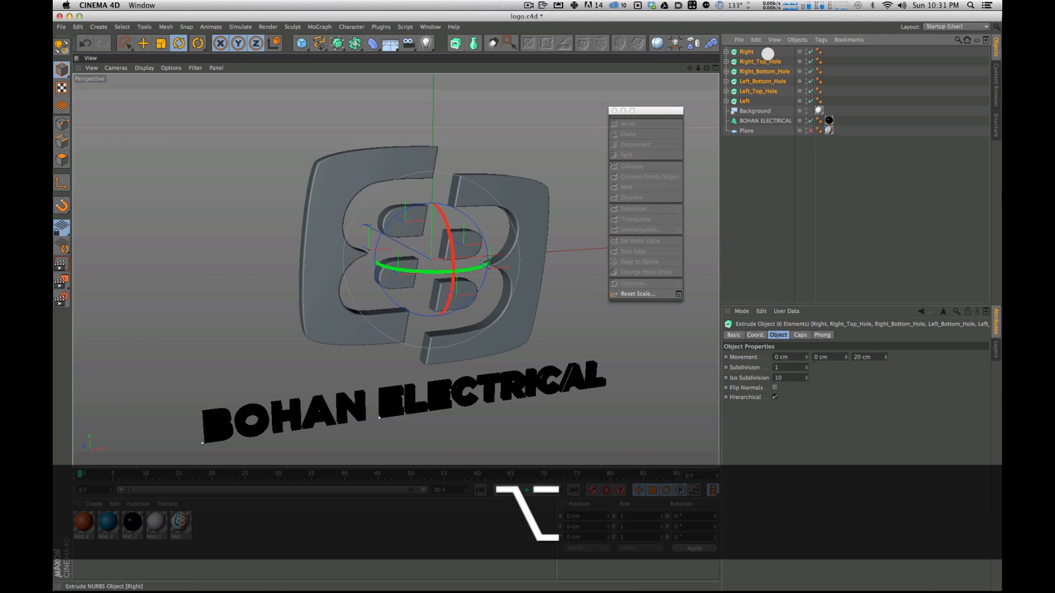
key(alt+g)
double_click(744, 52)
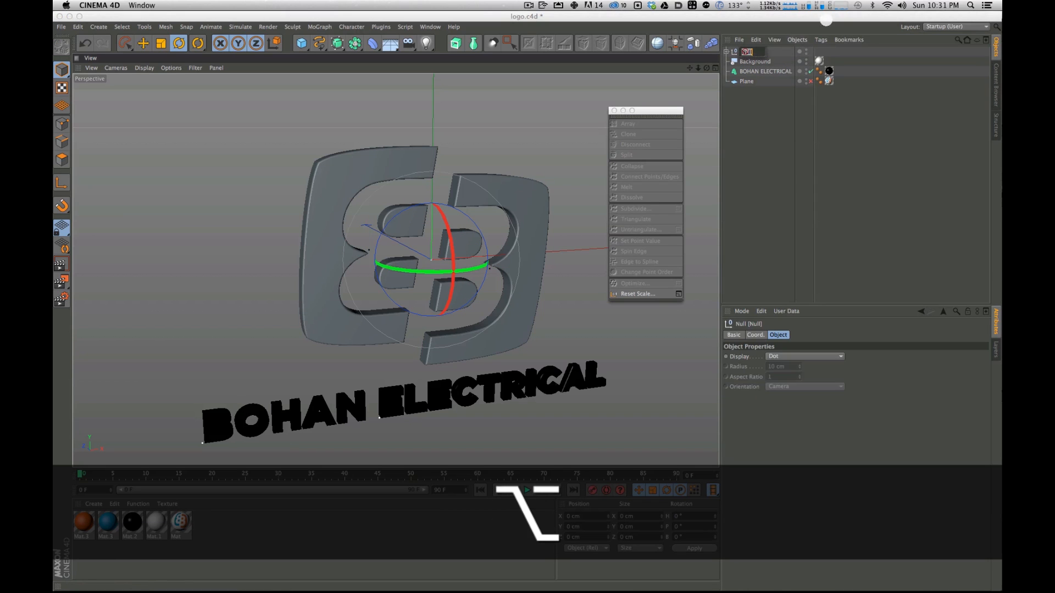
text(Logo)
key(Return)
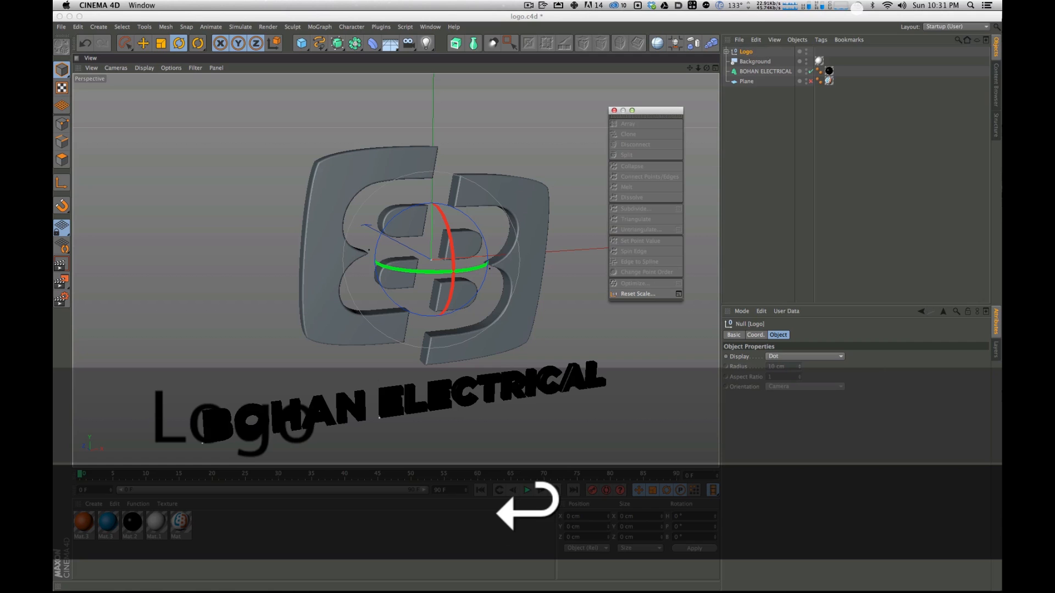
Step: Try rotating the whole Logo group freely, undo the rotation and clear the selection
drag(412, 250, 434, 308)
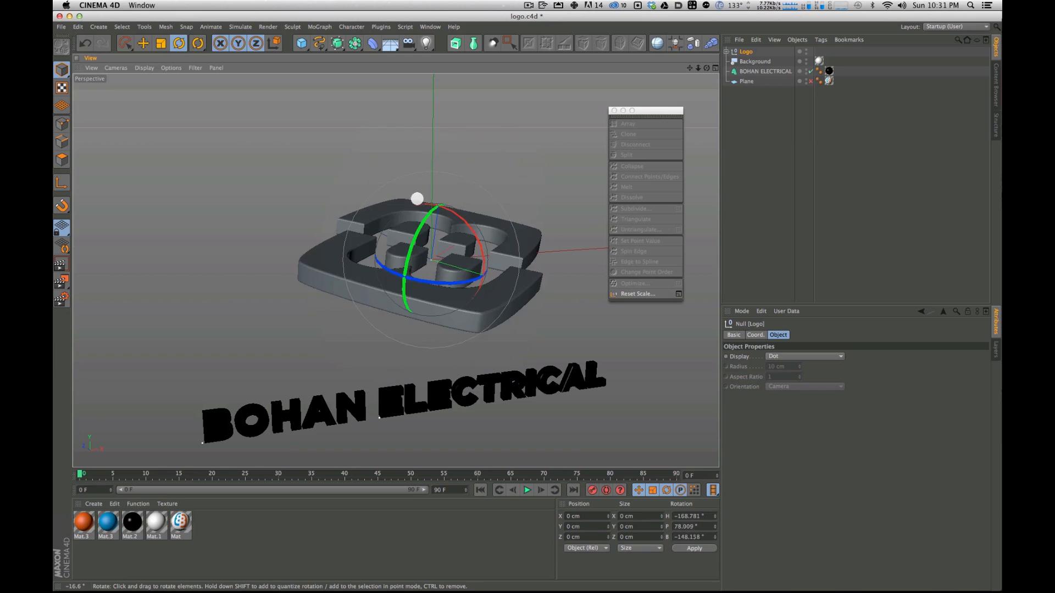
key(super+z)
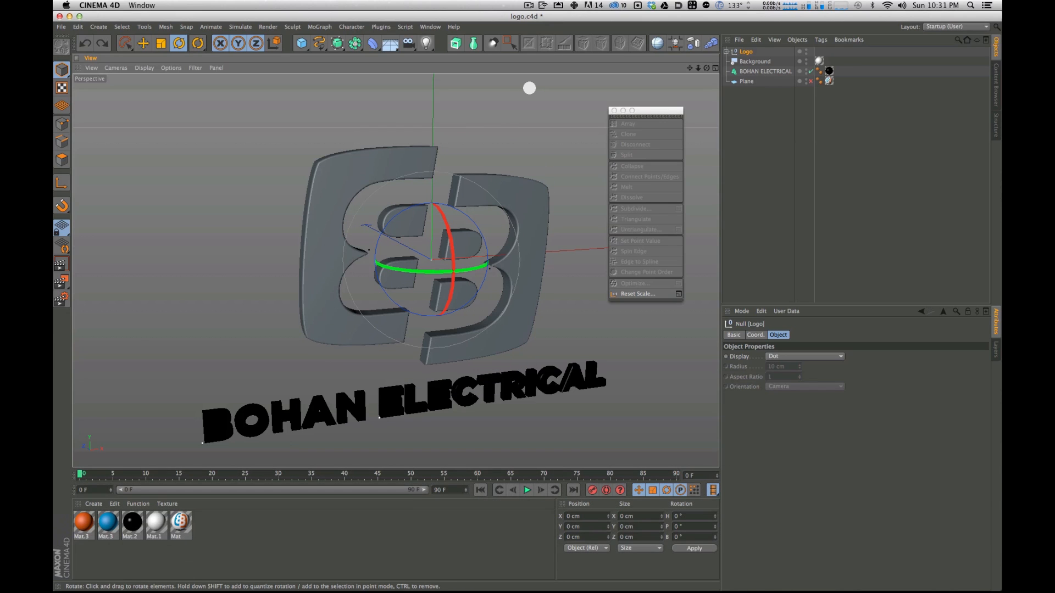
alt+drag(400, 207, 389, 94)
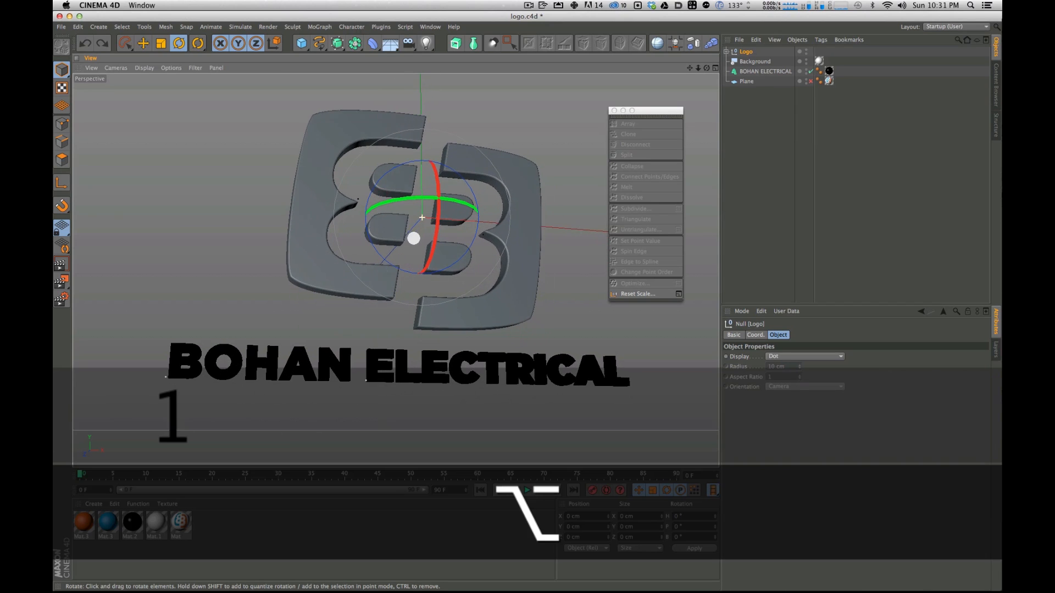
alt+drag(415, 236, 348, 12)
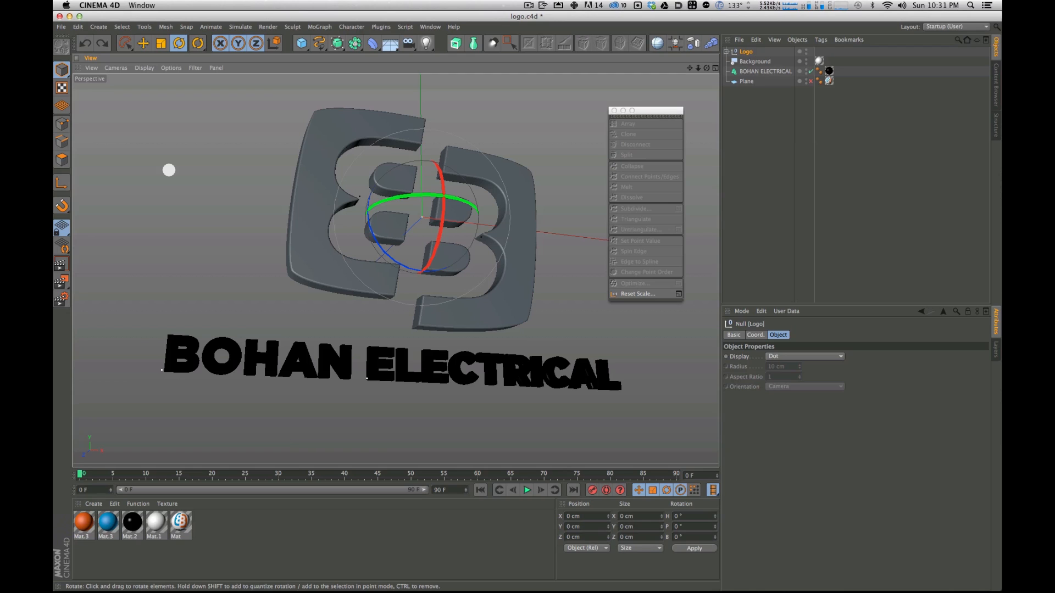
click(801, 167)
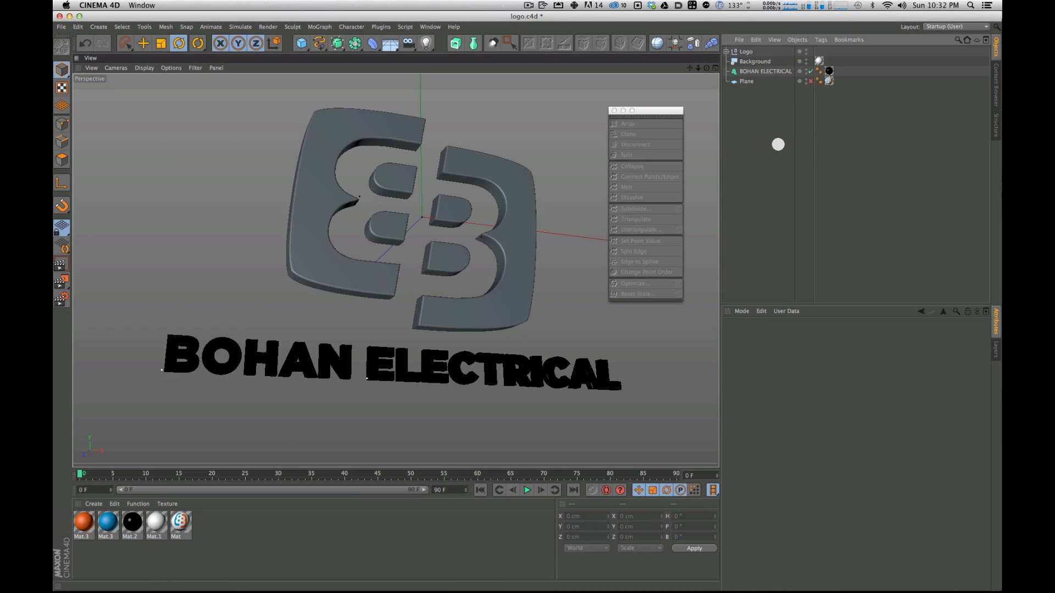
Step: Group Left, Left_Top_Hole and Left_Bottom_Hole inside the Logo null under a new null named Left
click(749, 52)
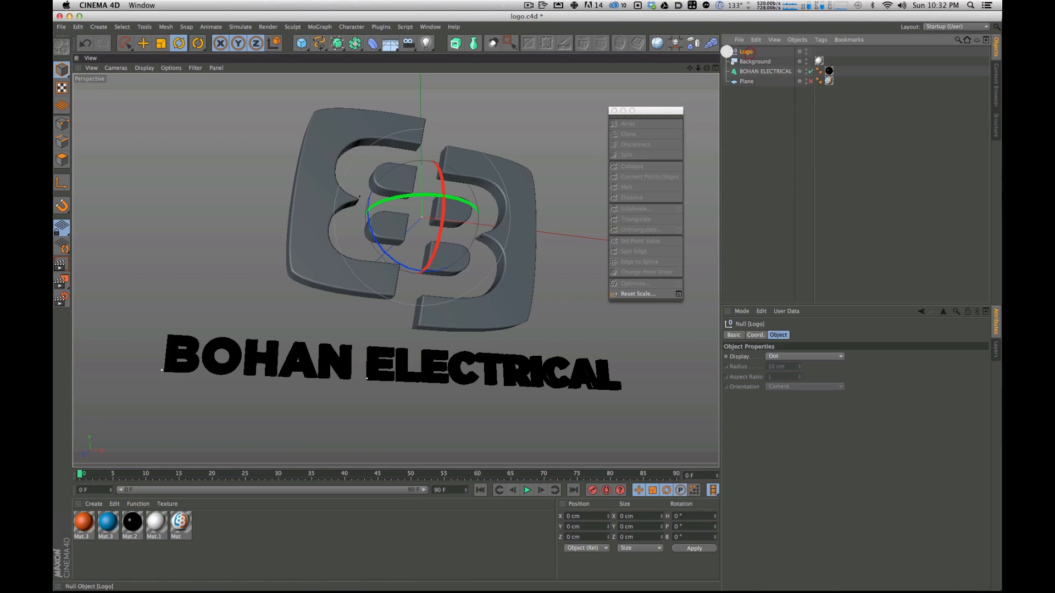
click(727, 51)
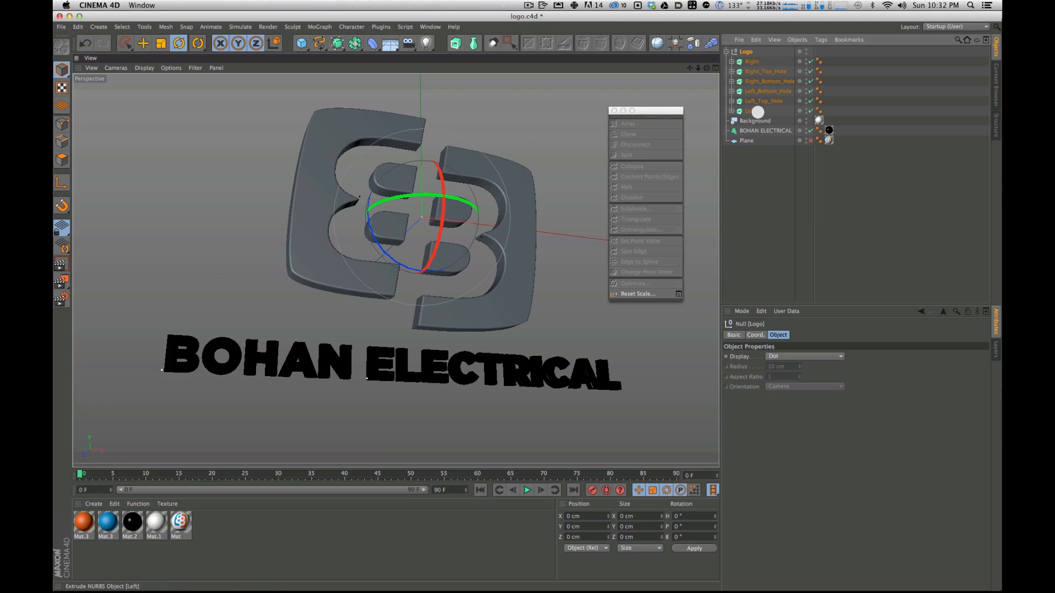
click(758, 112)
shift+click(770, 95)
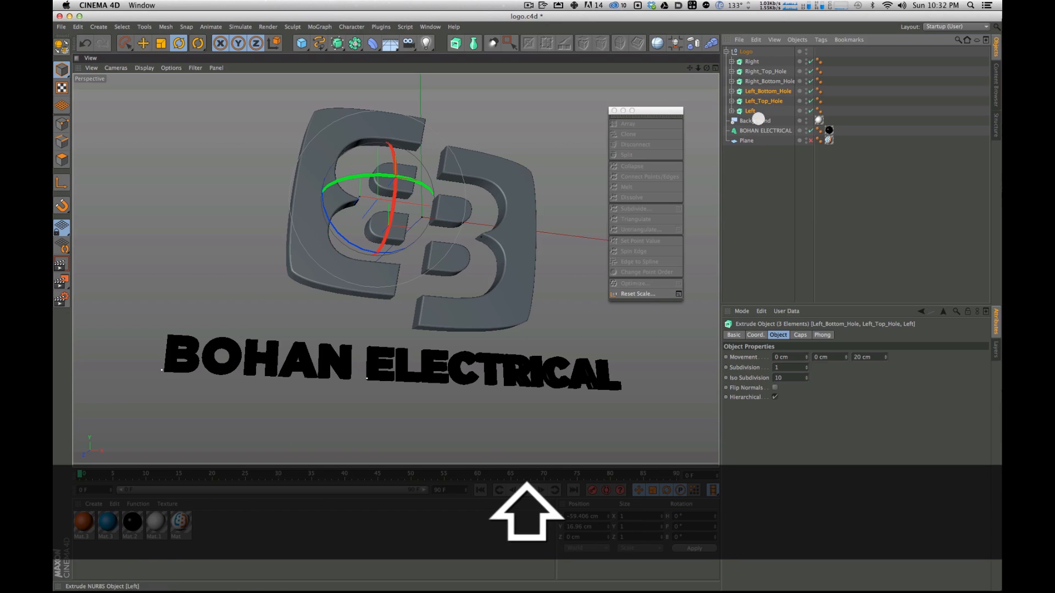
key(alt+g)
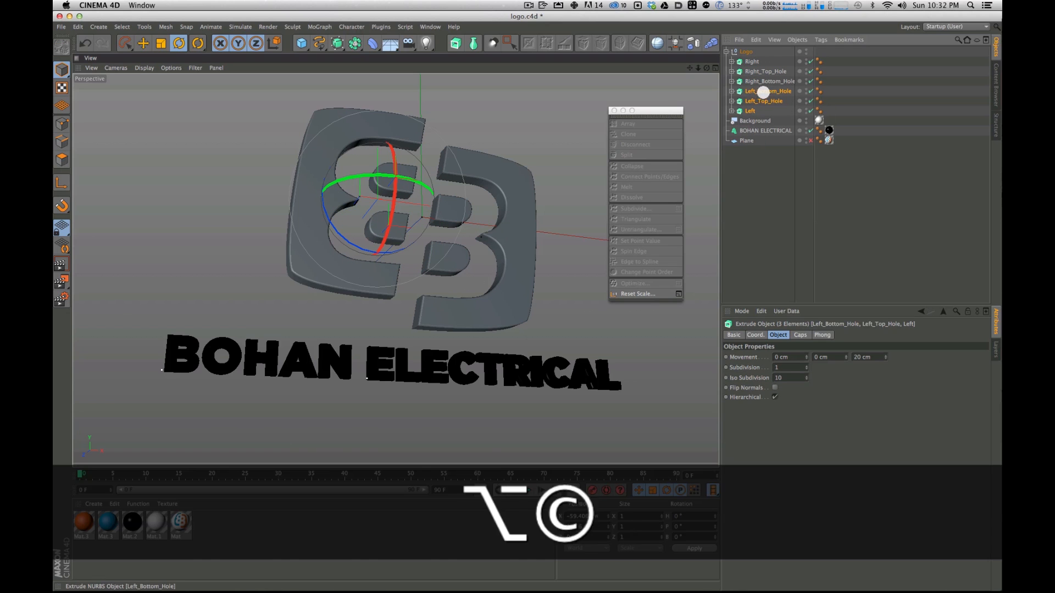
double_click(751, 91)
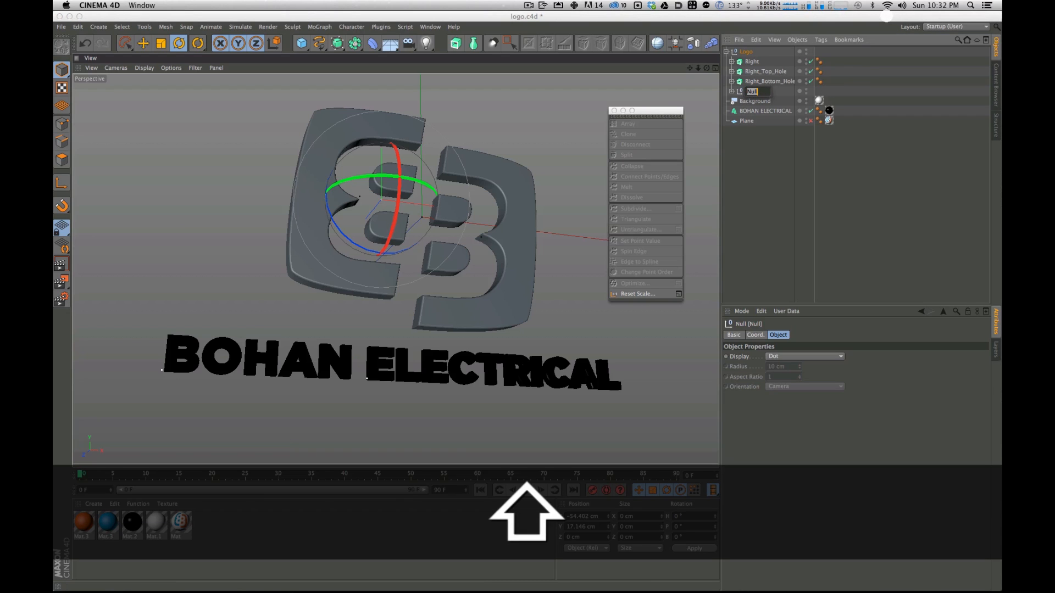
text(Left)
key(Return)
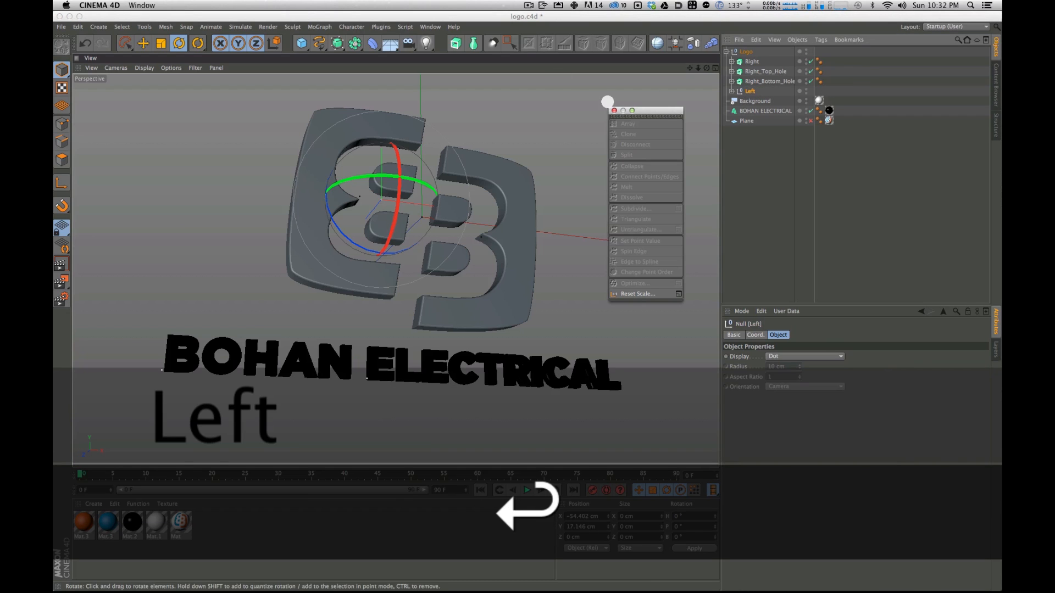
Step: Group Right, Right_Top_Hole and Right_Bottom_Hole inside the Logo null under a new null named Right
click(755, 63)
shift+click(759, 81)
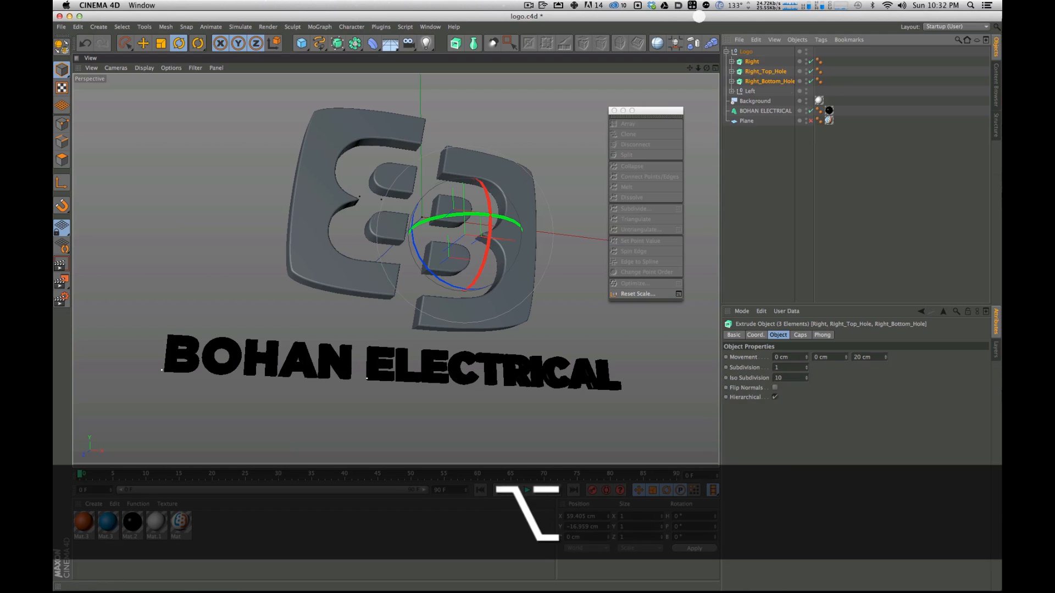
key(alt+g)
double_click(753, 62)
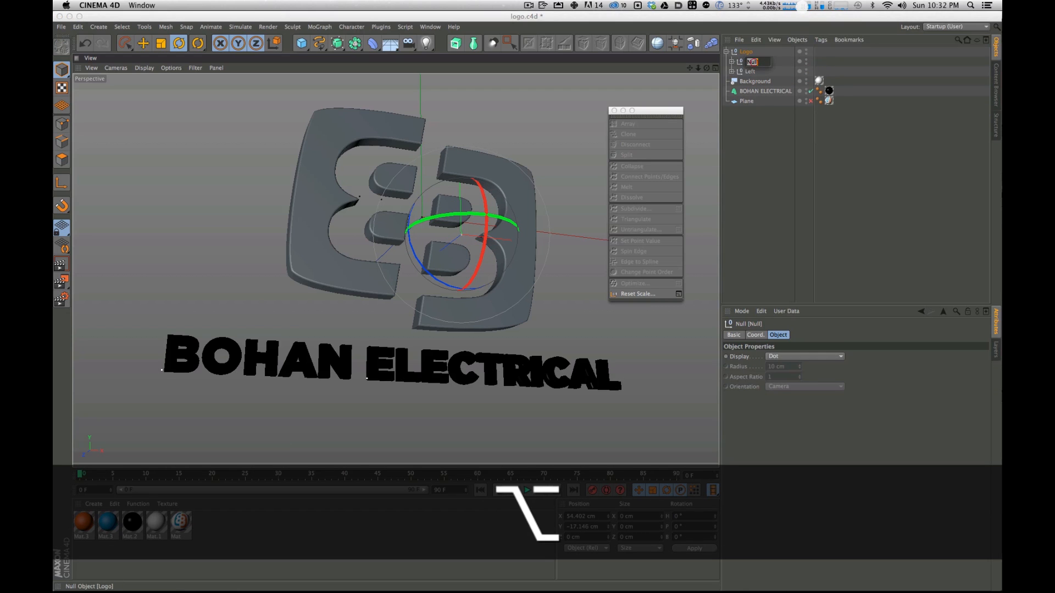
text(Right)
key(Return)
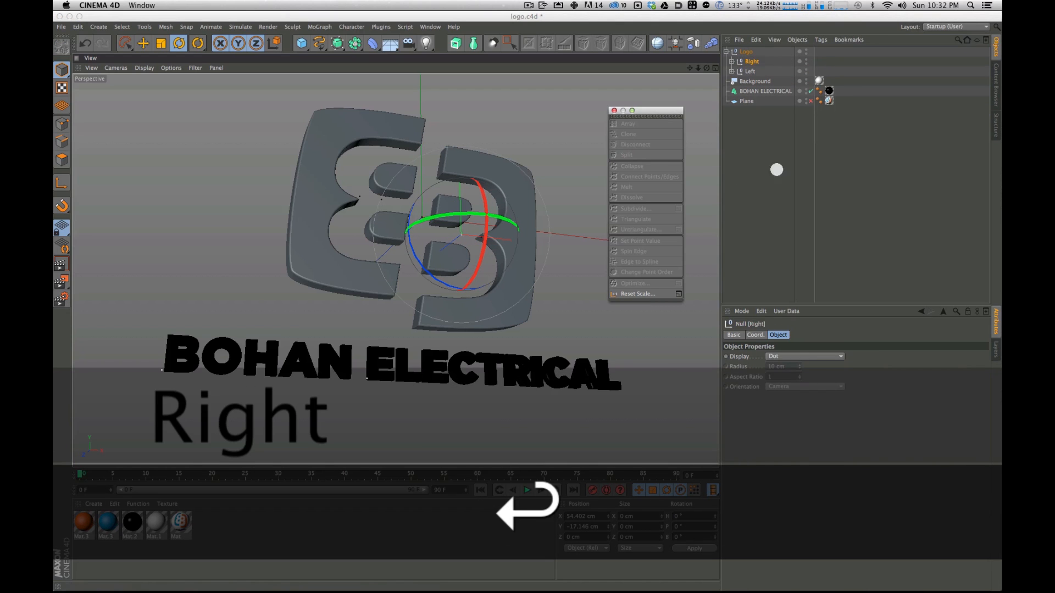
Step: Apply the blue material to the Left null and the orange material to the Right null
click(750, 71)
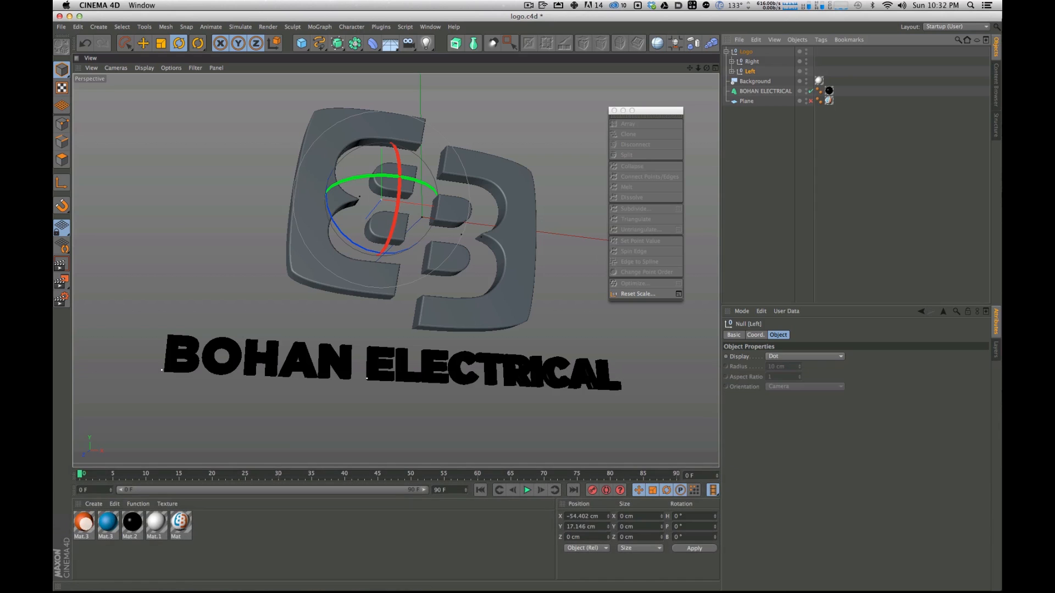
drag(753, 71, 770, 65)
click(751, 61)
click(733, 61)
click(736, 62)
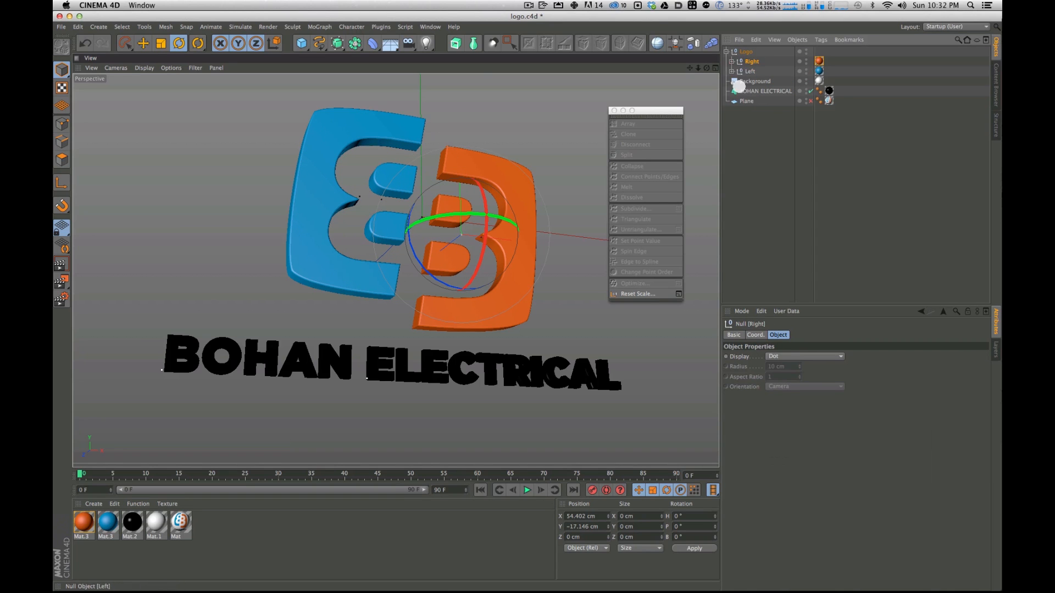
Step: Render the perspective view from two different angles to check the coloured logo
alt+drag(371, 180, 447, 278)
key(super+r)
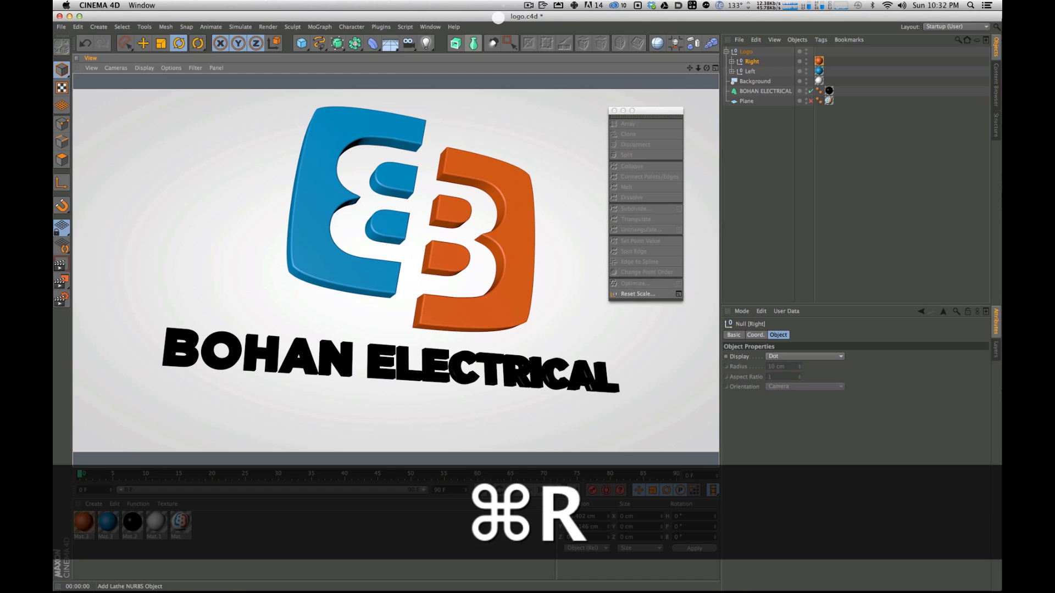
alt+drag(494, 193, 478, 259)
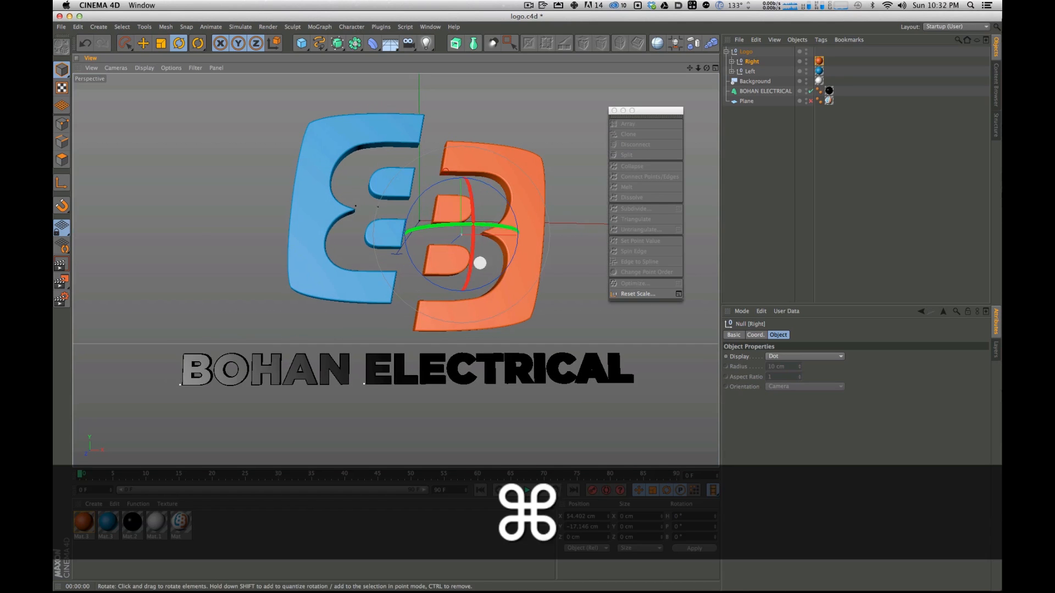
key(super+r)
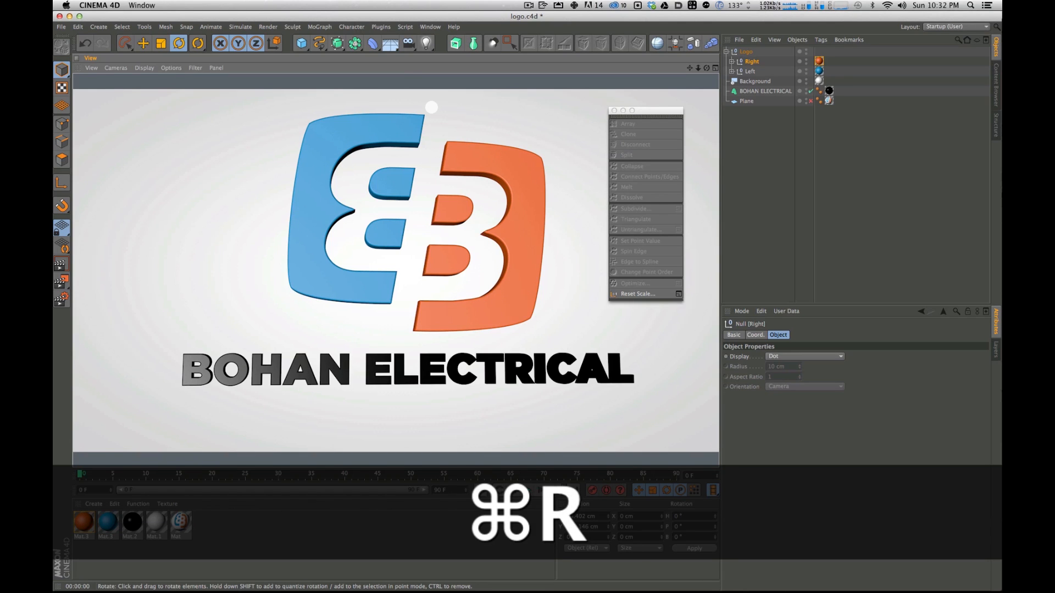
Step: Clear the object selection and close the floating palette of mesh commands
click(766, 124)
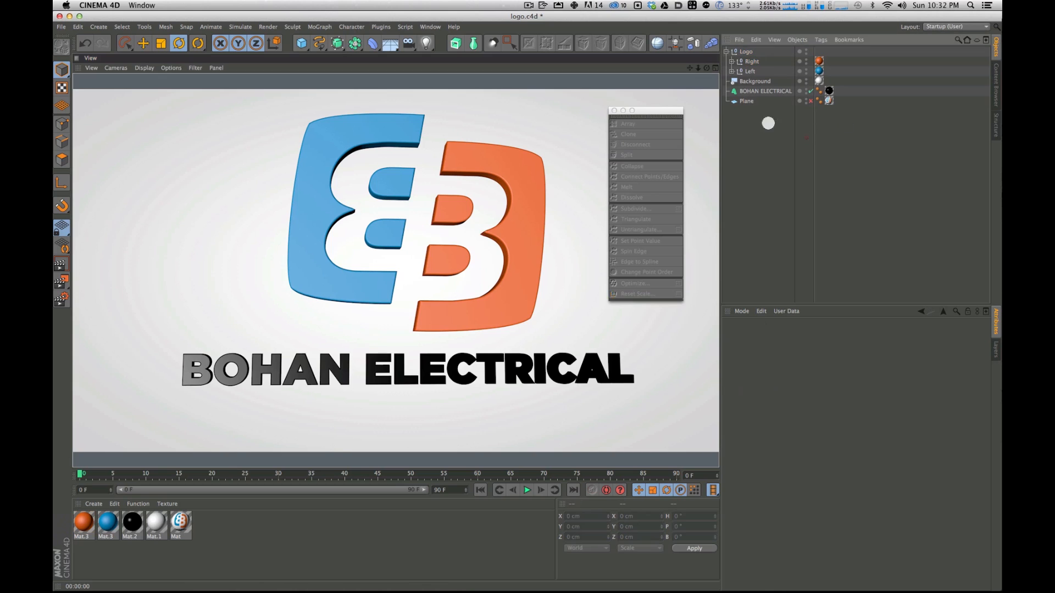
drag(648, 111, 651, 115)
click(618, 114)
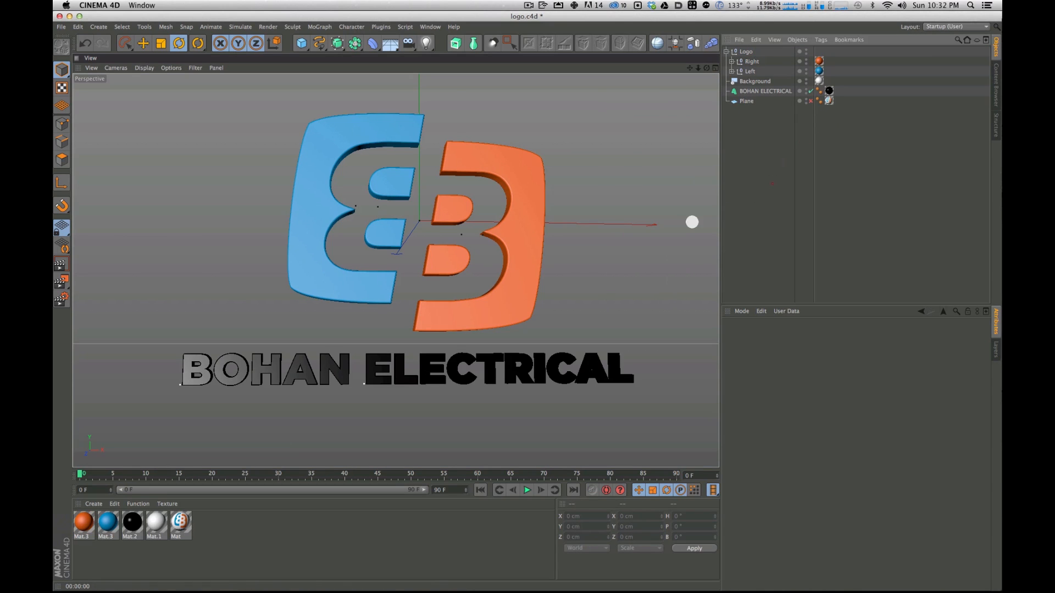
Step: Add a spot light to the logo scene
alt+drag(460, 188, 467, 191)
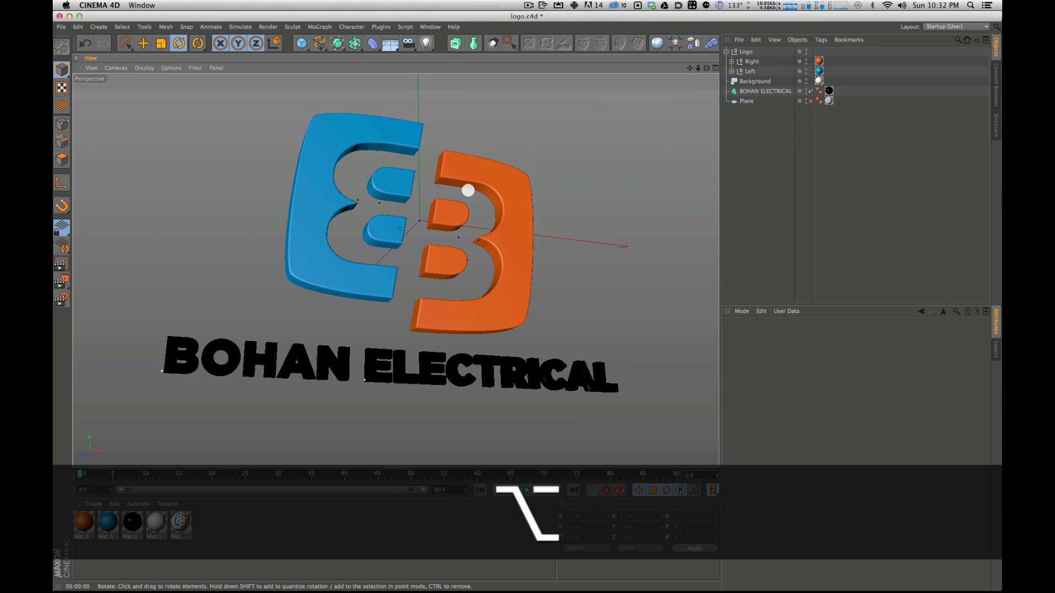
alt+drag(452, 229, 489, 104)
alt+drag(471, 191, 491, 184)
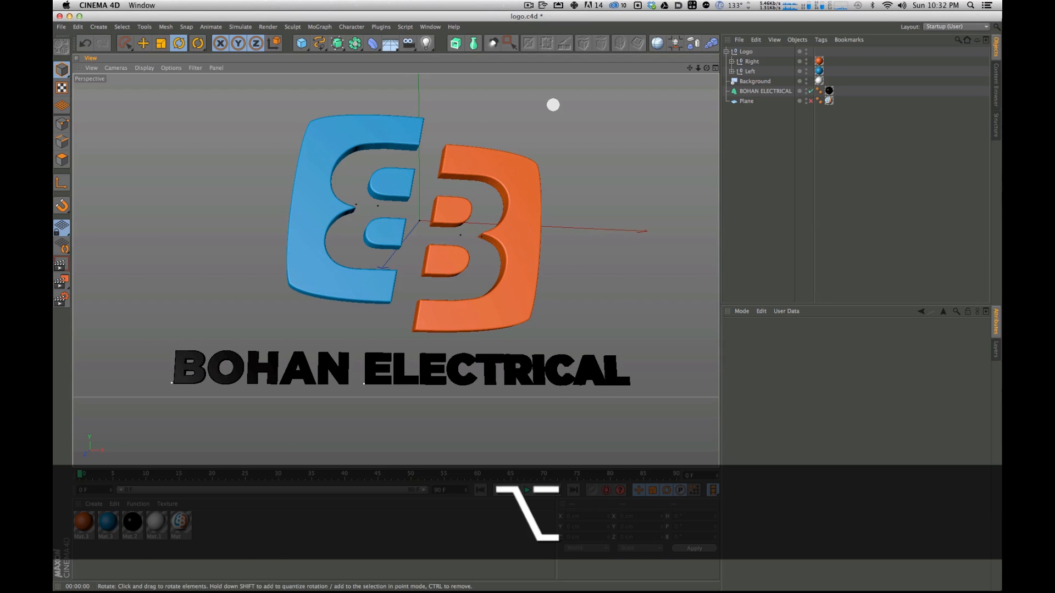
click(716, 68)
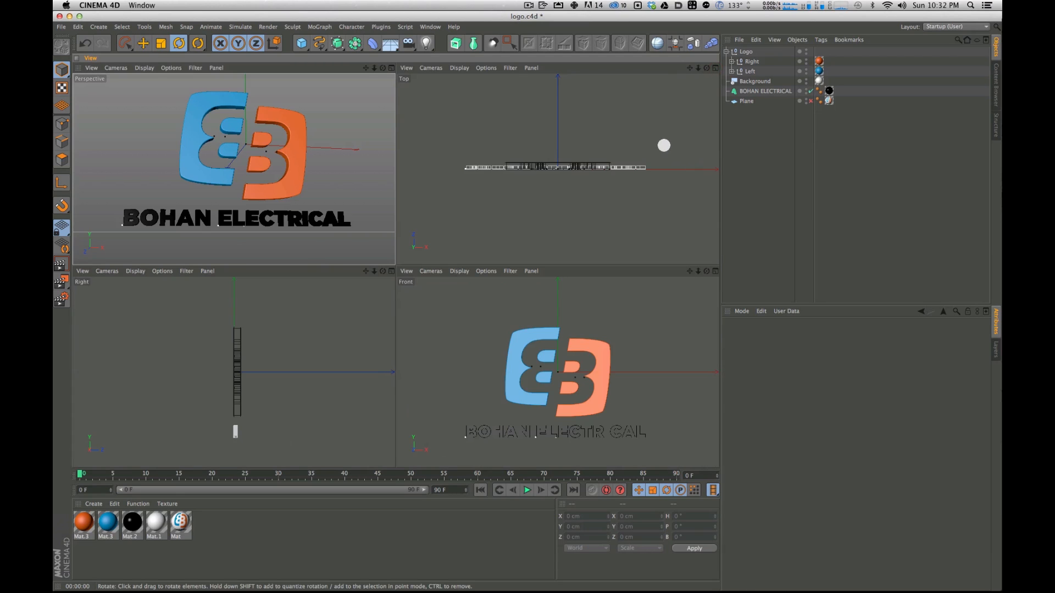
key(2)
drag(614, 121, 577, 167)
key(1)
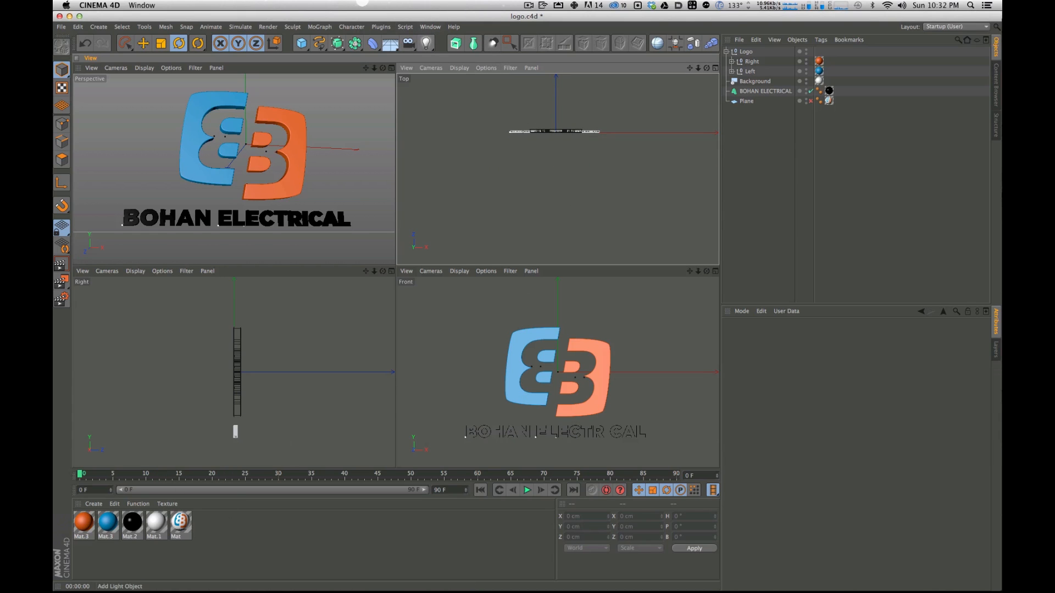
click(426, 43)
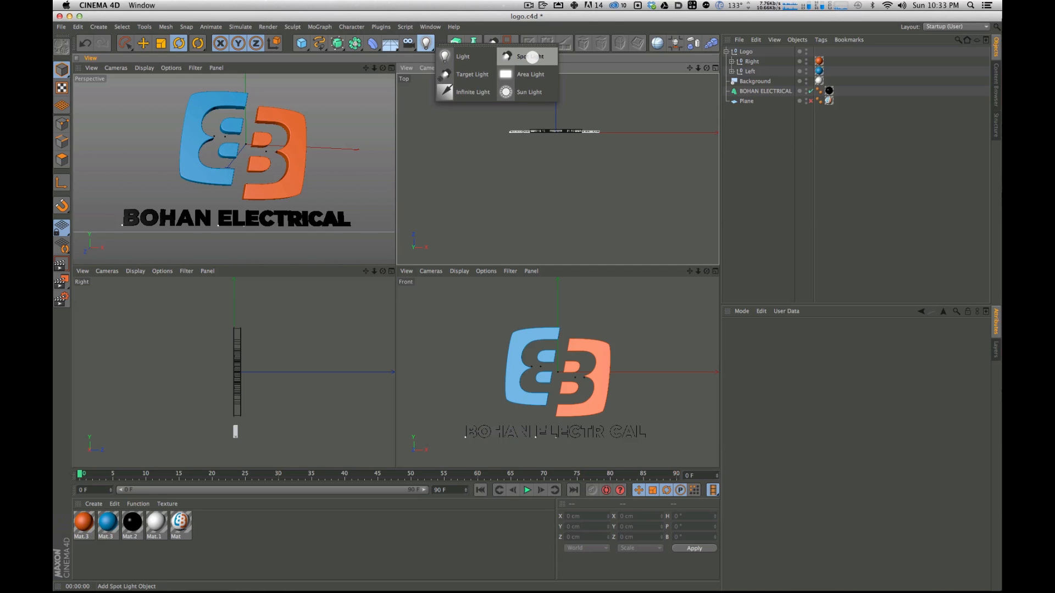
click(532, 56)
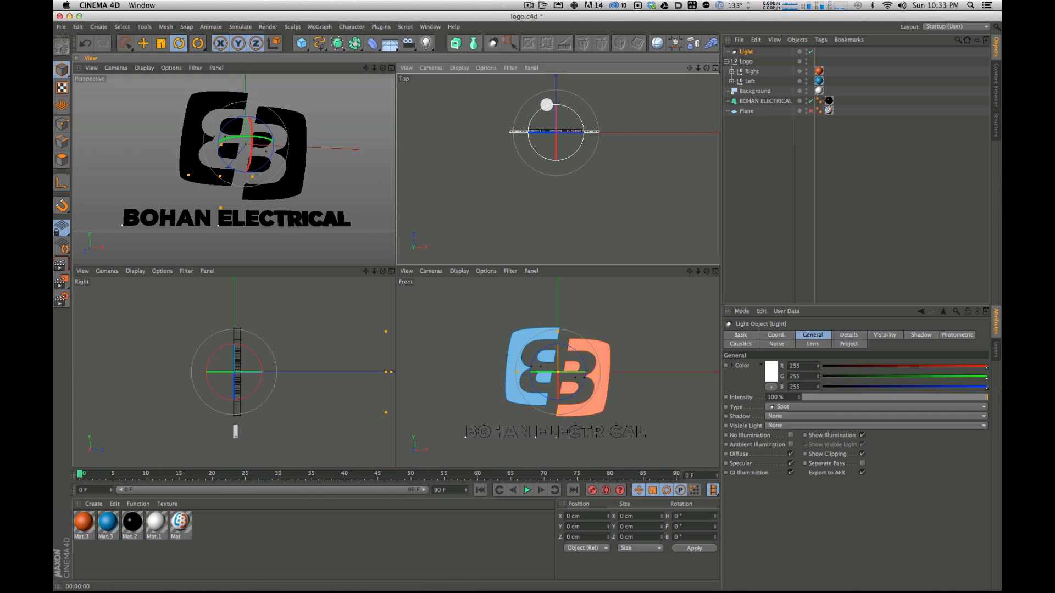
Step: Move the spot light in front of the logo to about Z -733 cm and widen its cone
key(e)
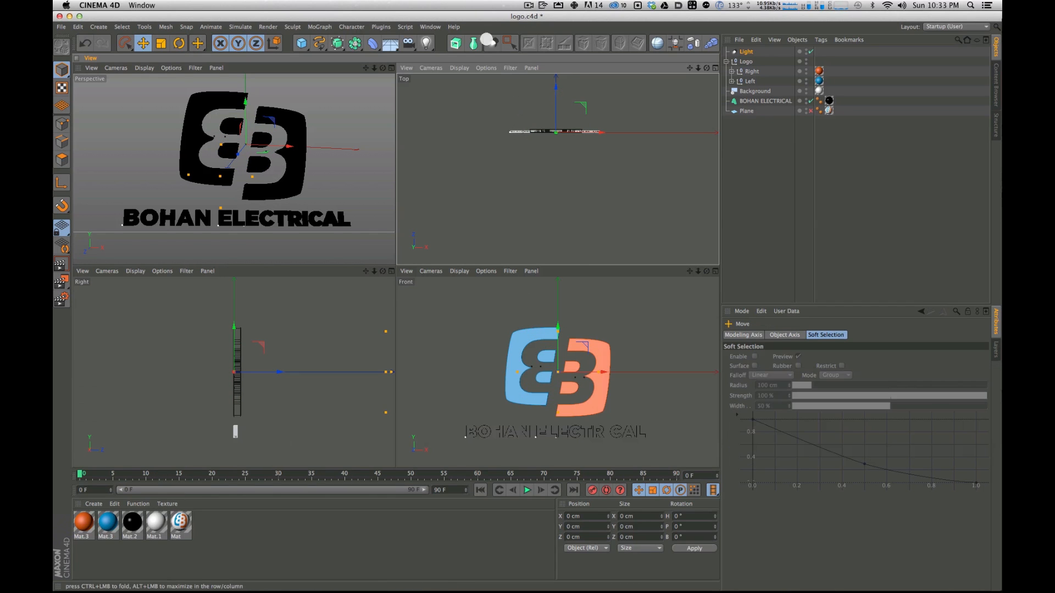
click(511, 68)
click(531, 176)
drag(556, 90, 555, 206)
click(714, 68)
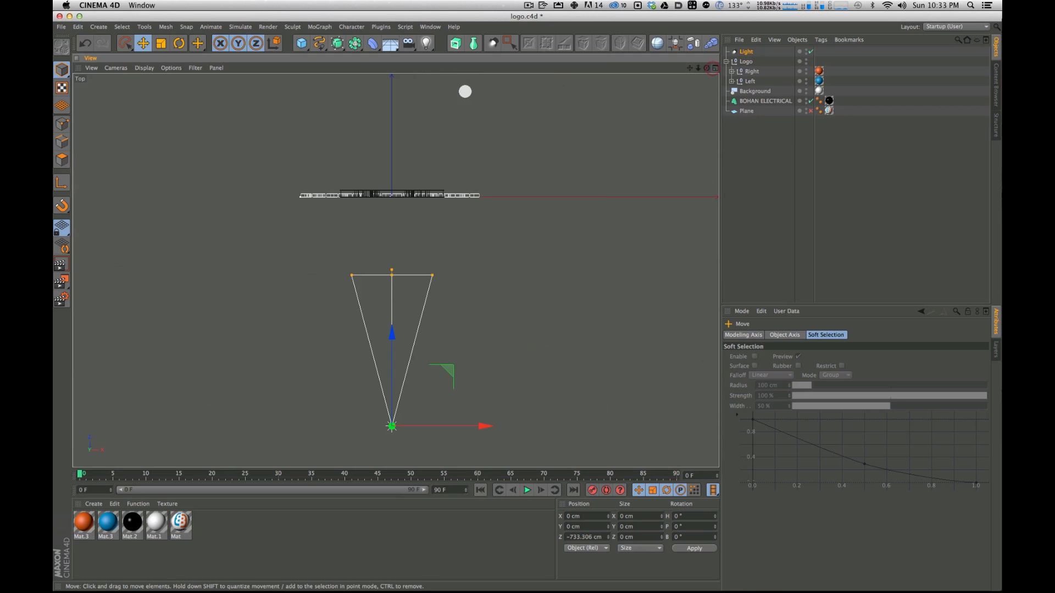
drag(430, 276, 400, 303)
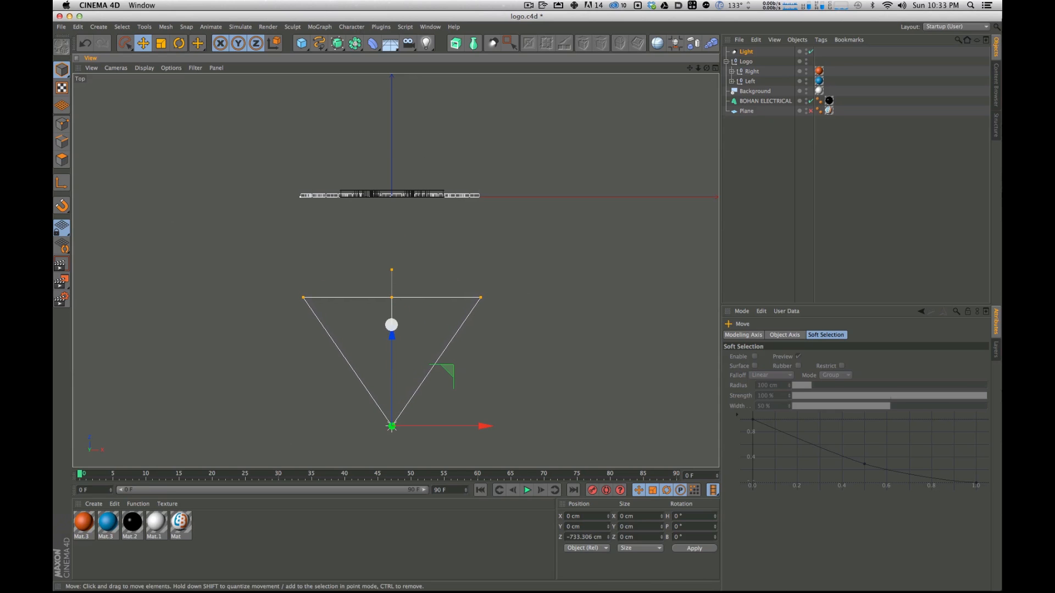
Step: Reposition the spot light further from the logo and off-centre, at about X 202 cm and Z -1317 cm
key(2)
drag(476, 243, 487, 207)
key(1)
drag(405, 191, 402, 233)
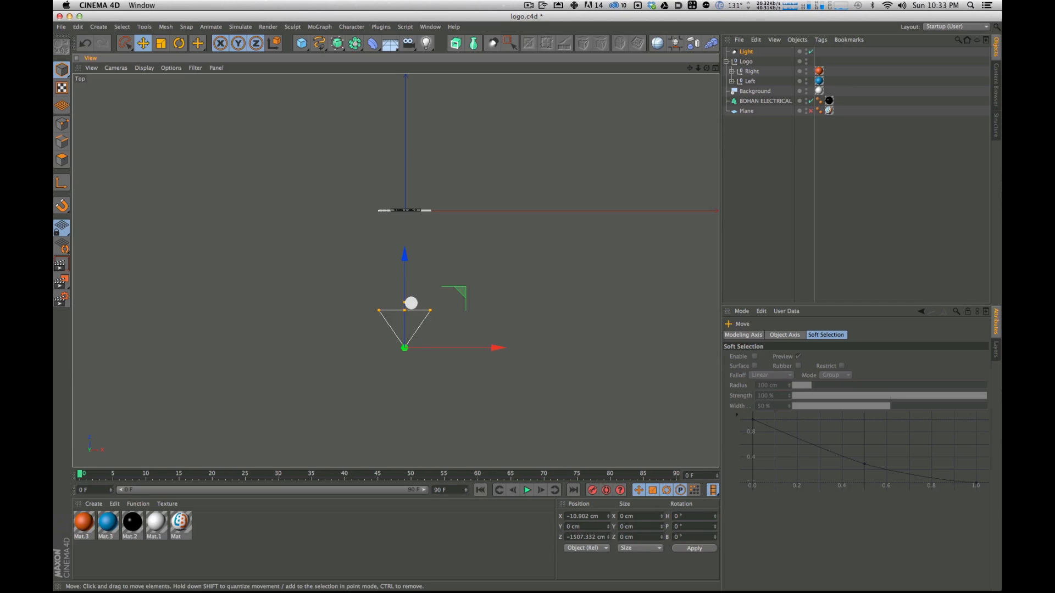
drag(404, 255, 405, 152)
drag(438, 242, 457, 243)
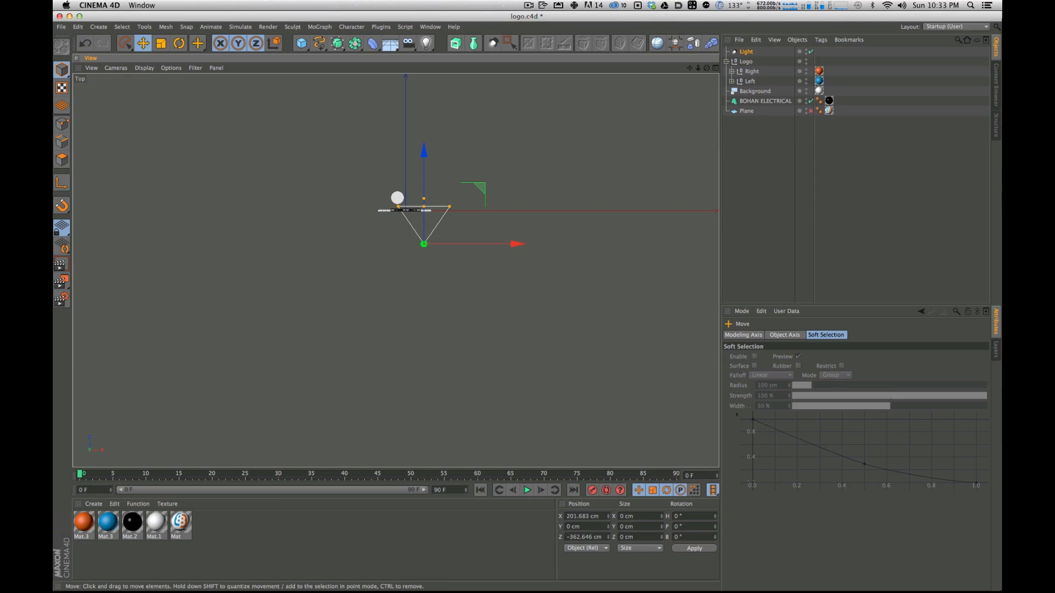
drag(423, 146, 425, 240)
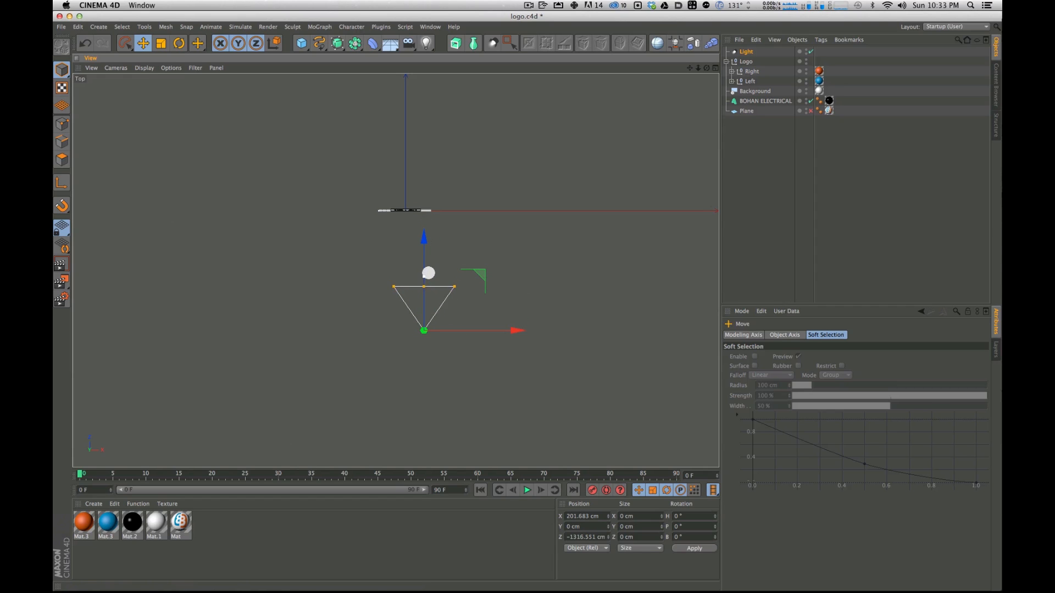
Step: Extend the spot light's cone beyond the logo, narrow it, and shift the light to about X 294 cm
drag(436, 225, 444, 139)
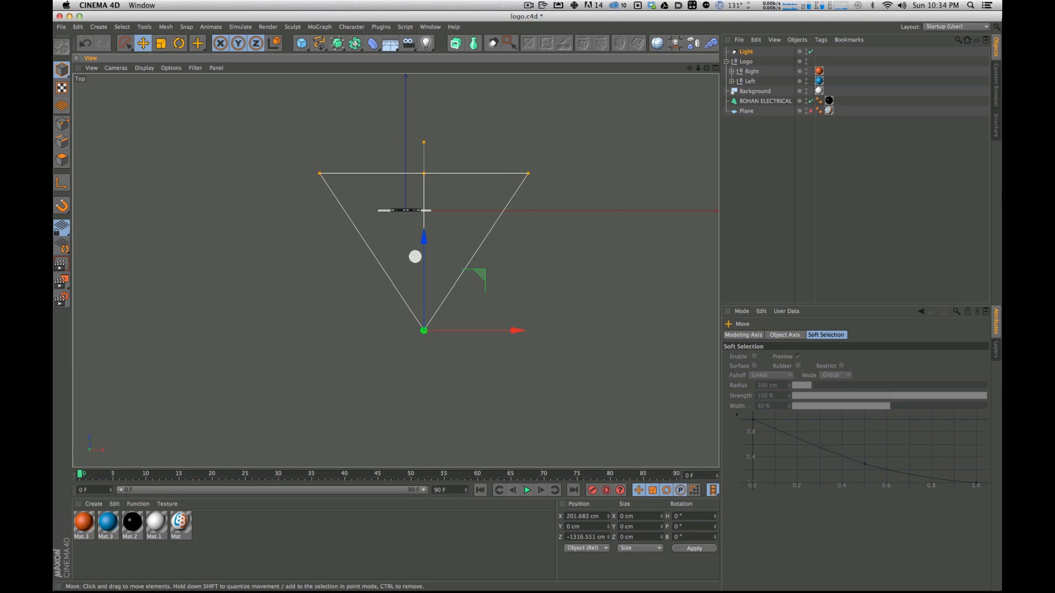
drag(527, 172, 496, 157)
mouse_move(494, 331)
mouse_down()
mouse_move(518, 330)
mouse_move(474, 333)
mouse_up()
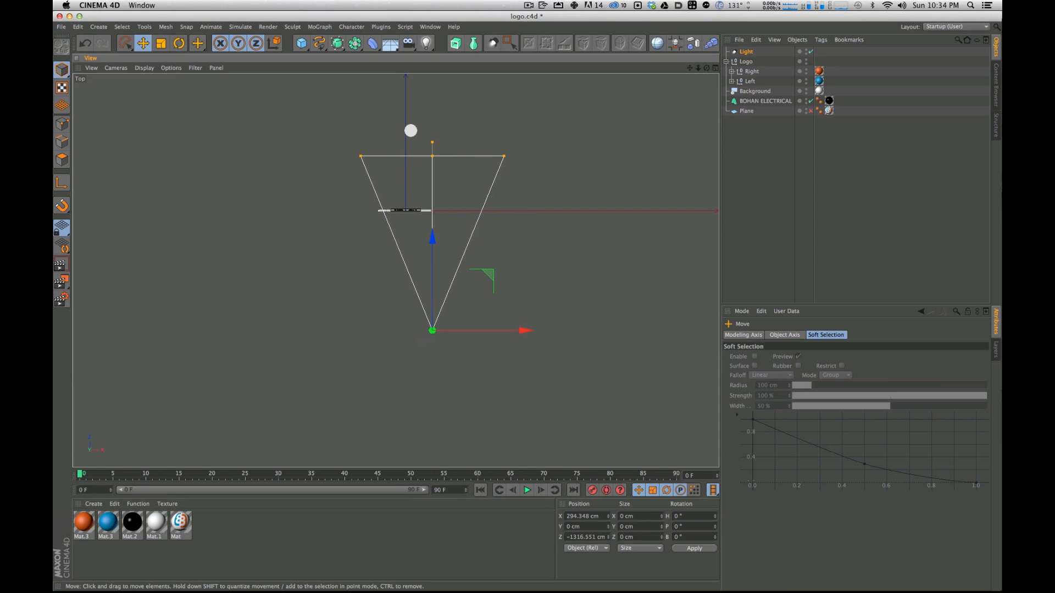
Step: Rotate the spot light's heading about 12.6° so it aims at the logo
key(r)
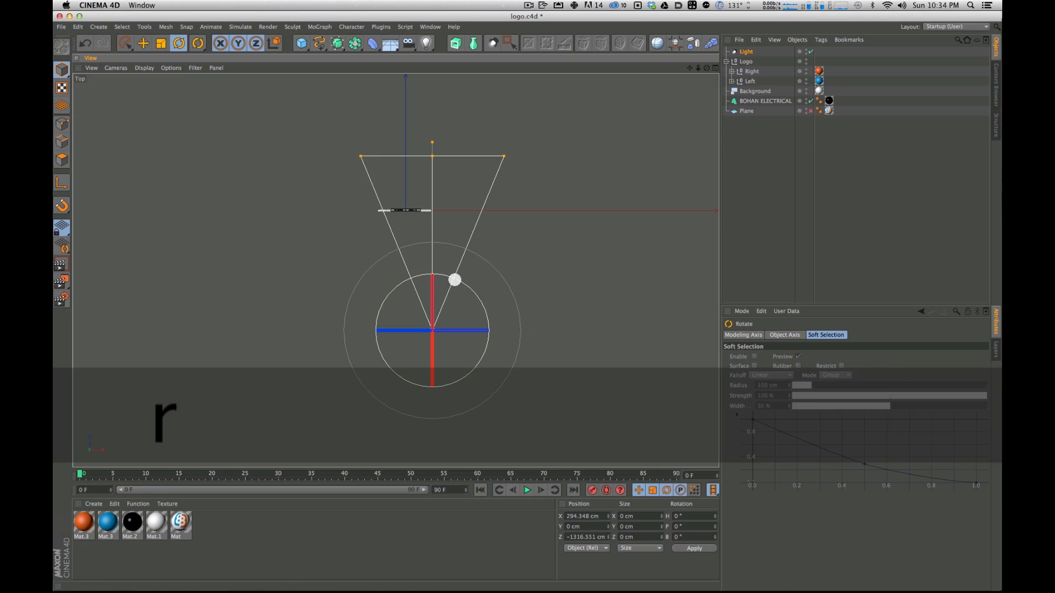
drag(450, 275, 437, 268)
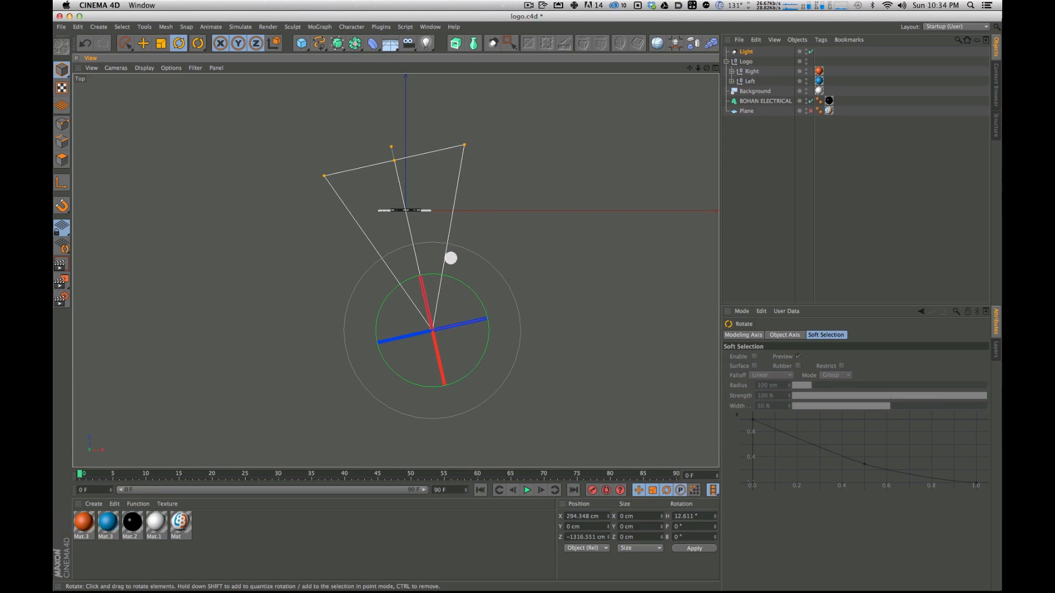
click(715, 68)
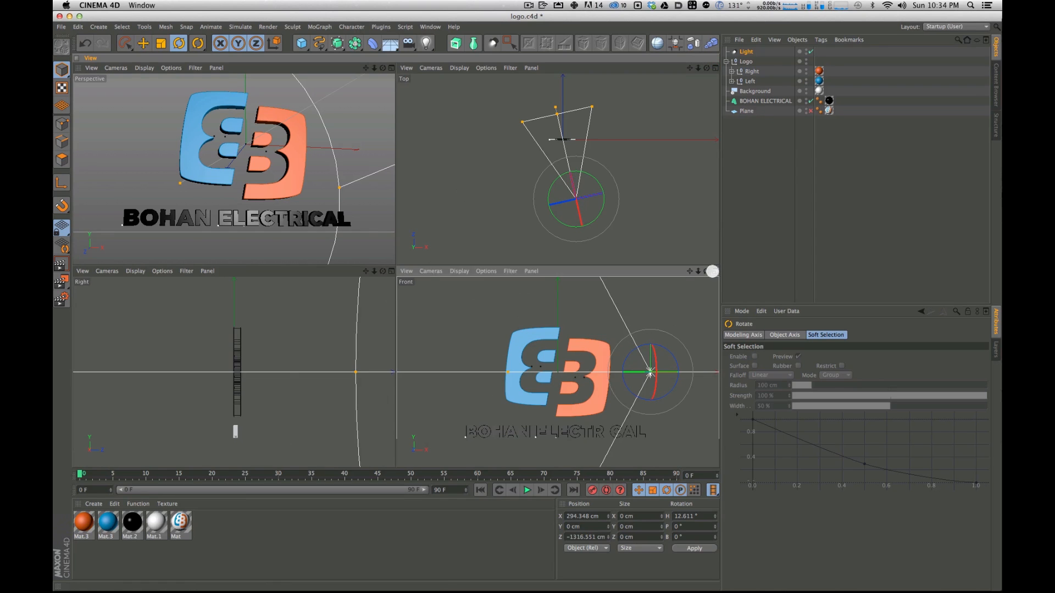
Step: Raise the spot light to about Y 172 cm and tilt its pitch to about -7.7° toward the logo
click(714, 271)
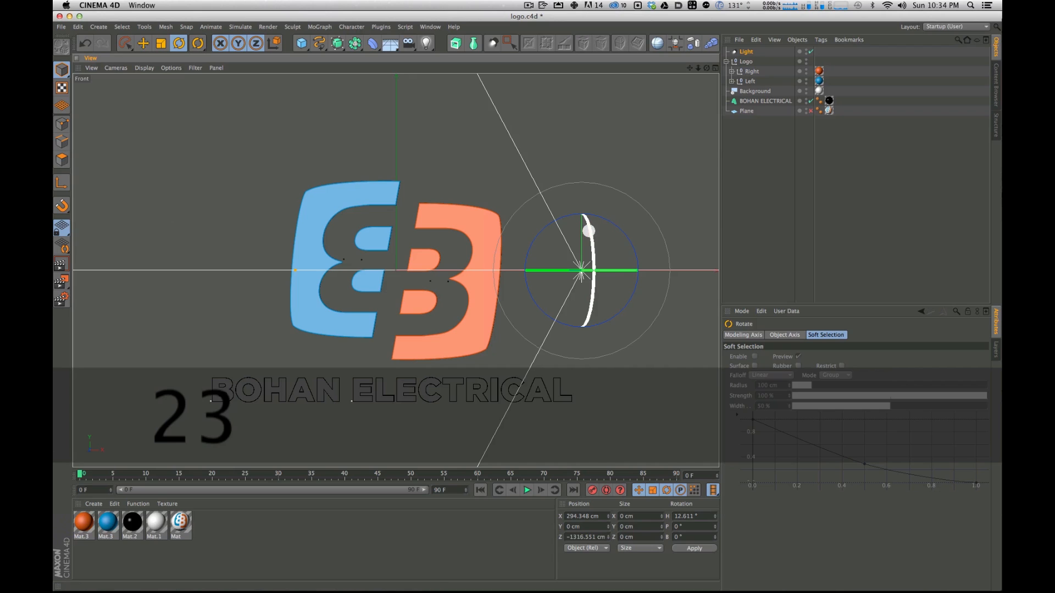
key(w)
key(e)
key(r)
key(w)
key(w)
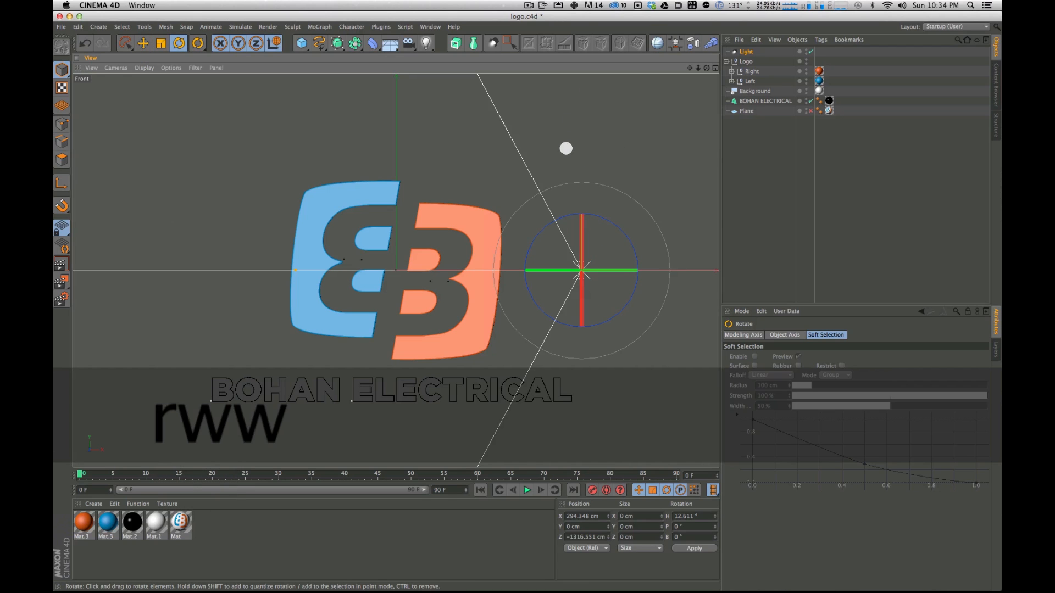
key(w)
key(e)
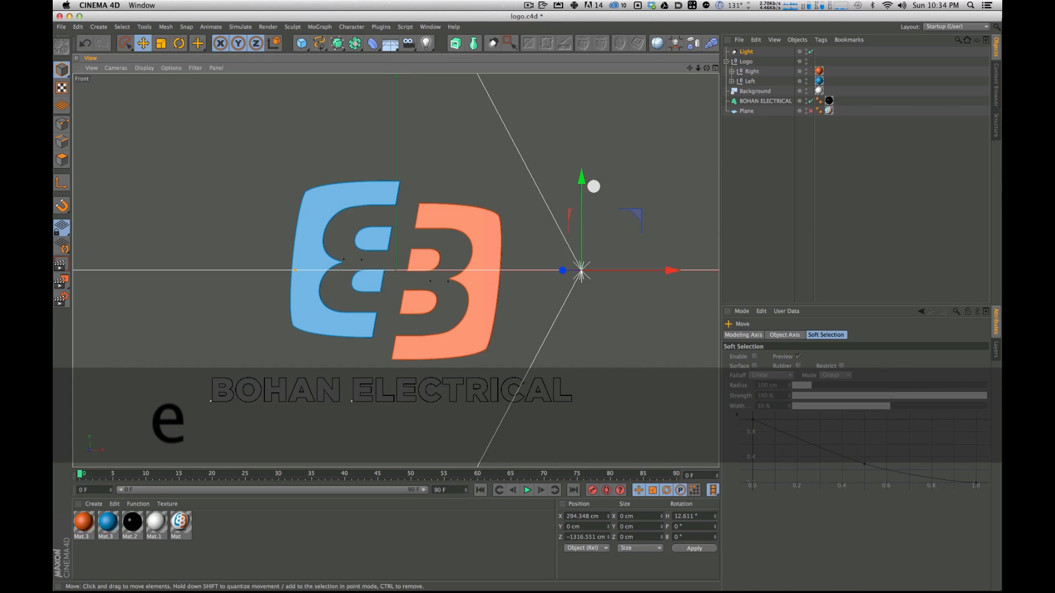
drag(582, 174, 570, 73)
key(r)
mouse_move(595, 179)
mouse_down()
mouse_move(594, 168)
mouse_move(599, 175)
mouse_up()
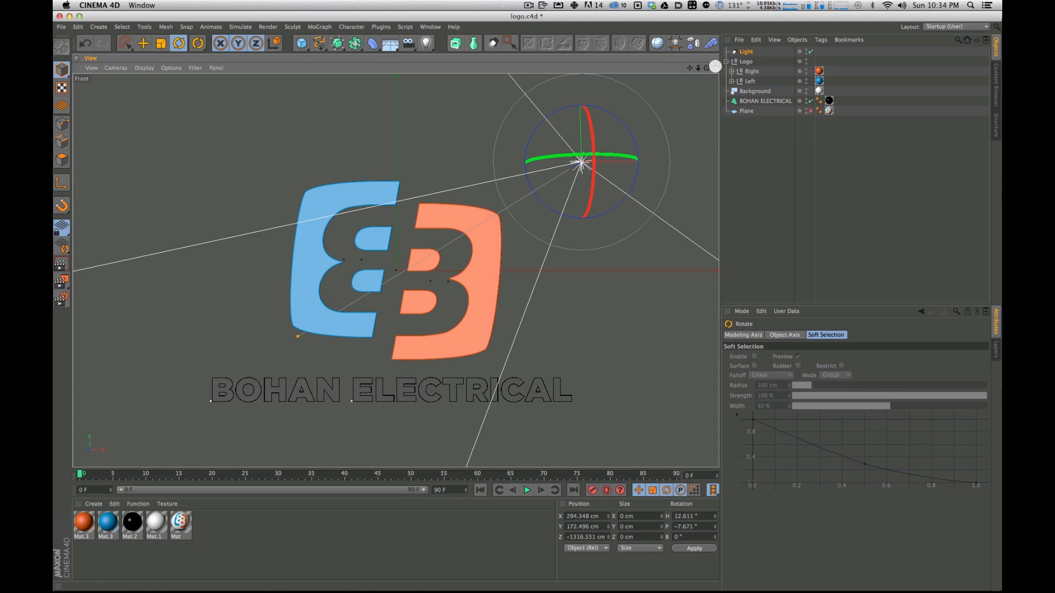
Step: Frame the whole light cone in the Right view and render the perspective view to check the lighting
click(714, 67)
key(2)
drag(306, 322, 247, 342)
key(1)
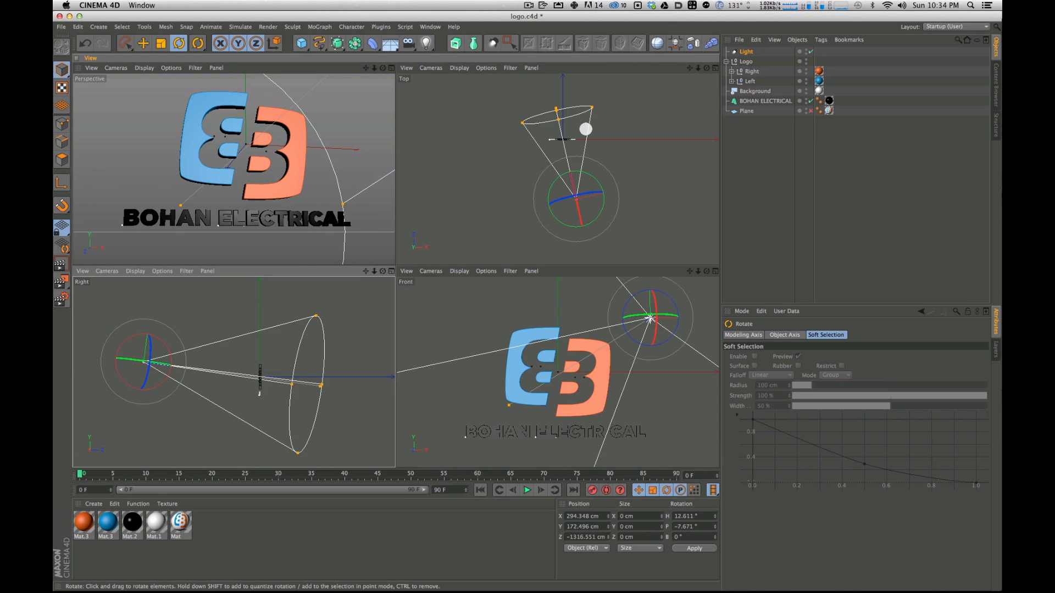
key(super+r)
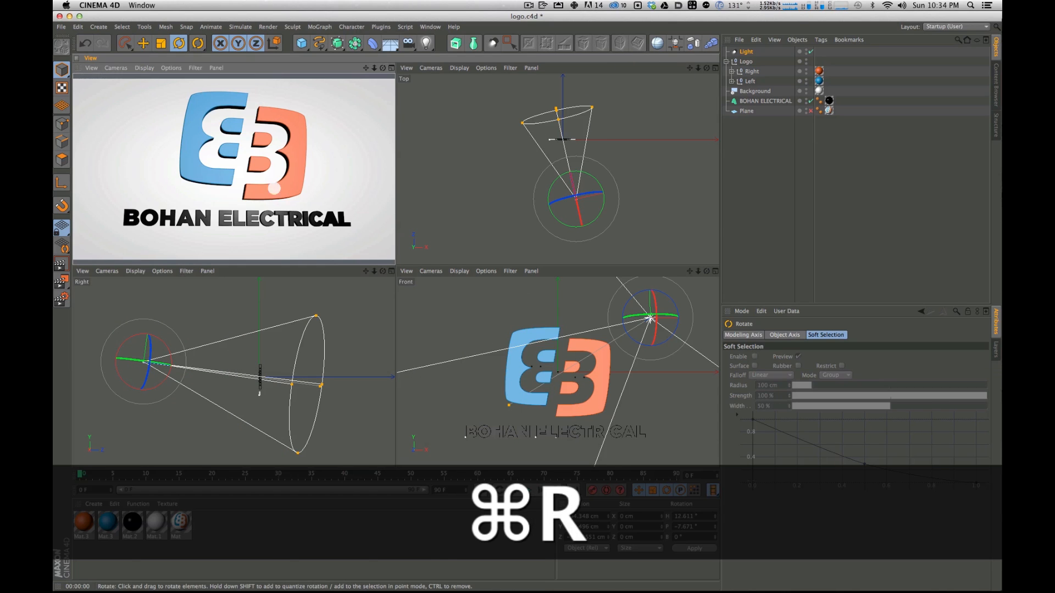
key(super+r)
key(super+r)
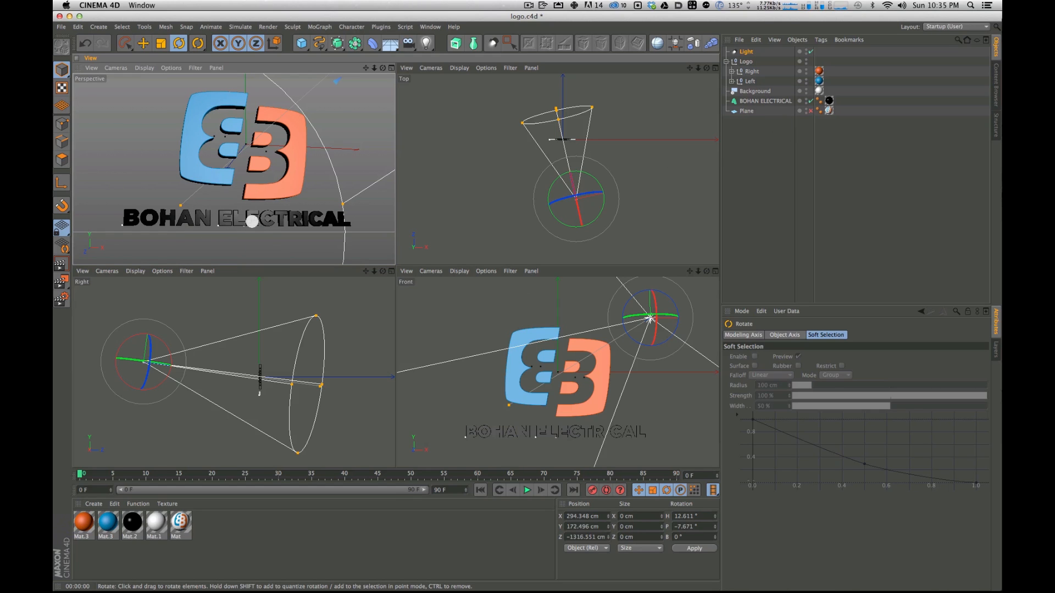
key(super+r)
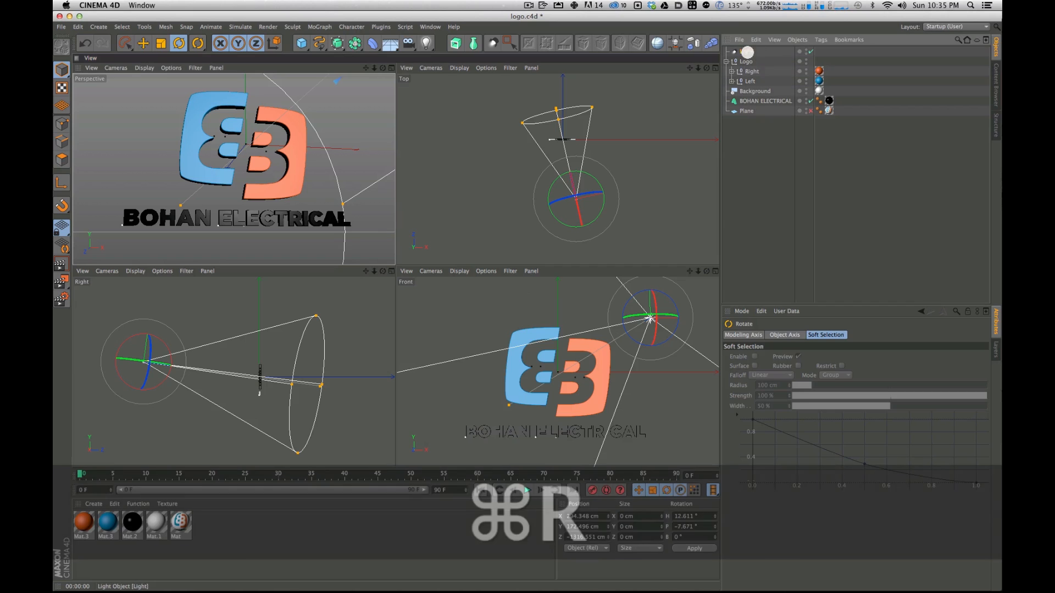
Step: Set the spot light's shadow to Shadow Maps (Soft) with a 2000x2000 shadow map and test-render the perspective view
click(746, 52)
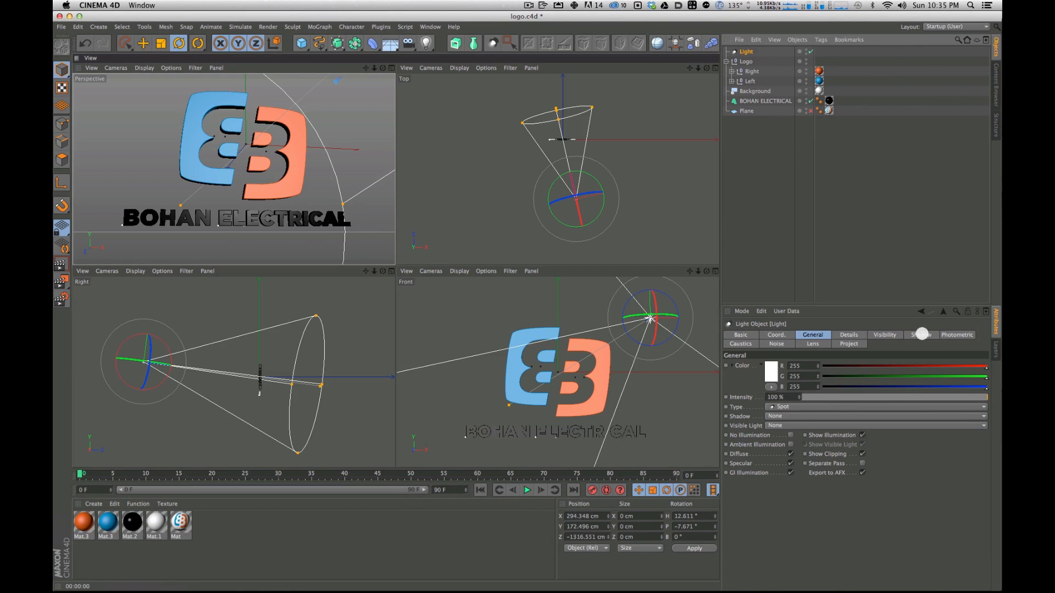
click(922, 334)
click(770, 365)
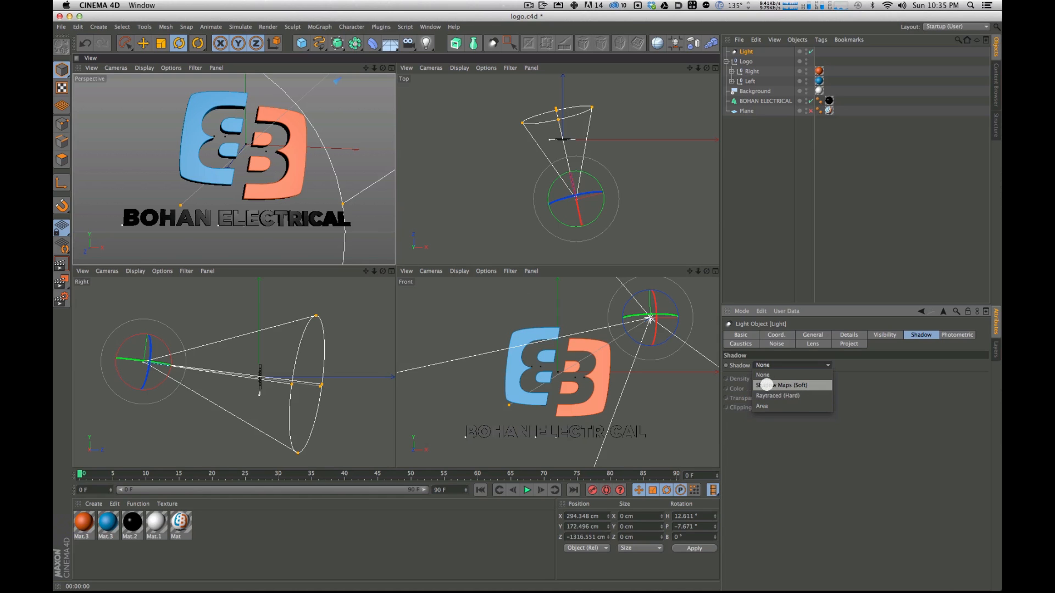
click(766, 385)
click(812, 419)
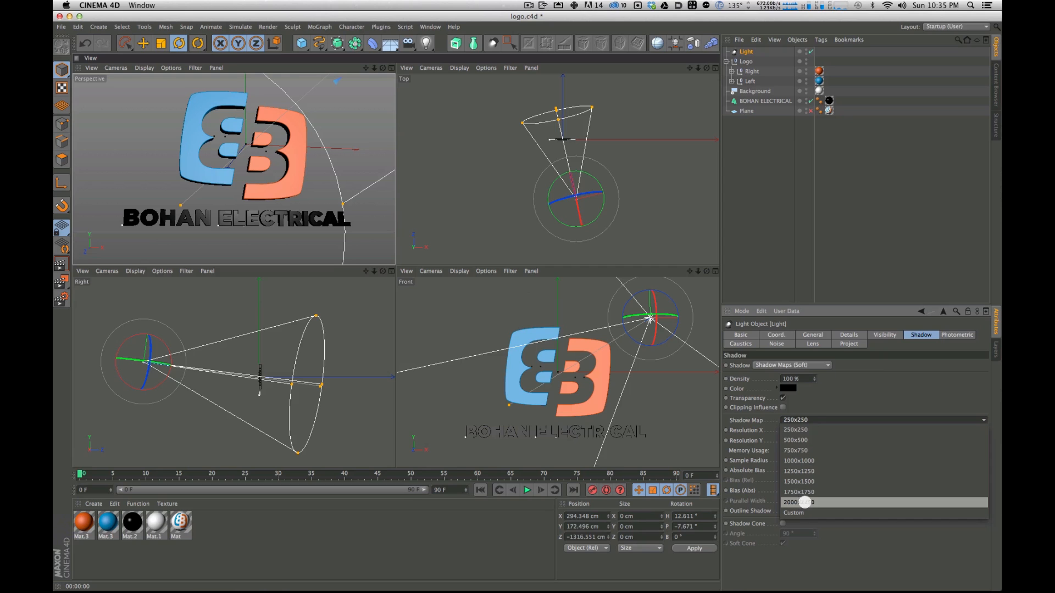
click(805, 502)
key(super+r)
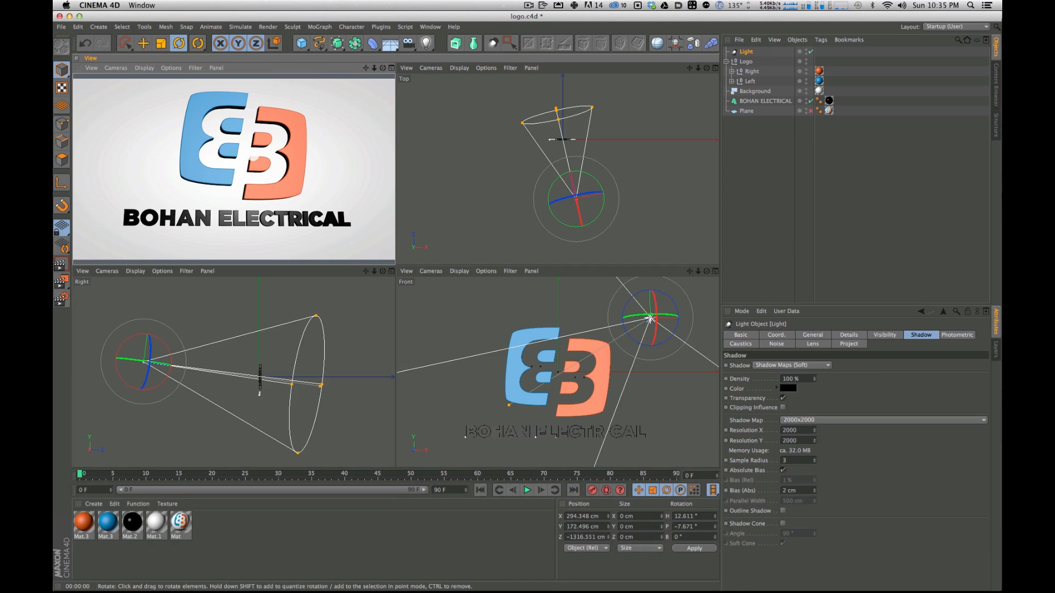
Step: Add a cube primitive to the scene in the enlarged perspective view
click(433, 289)
click(392, 67)
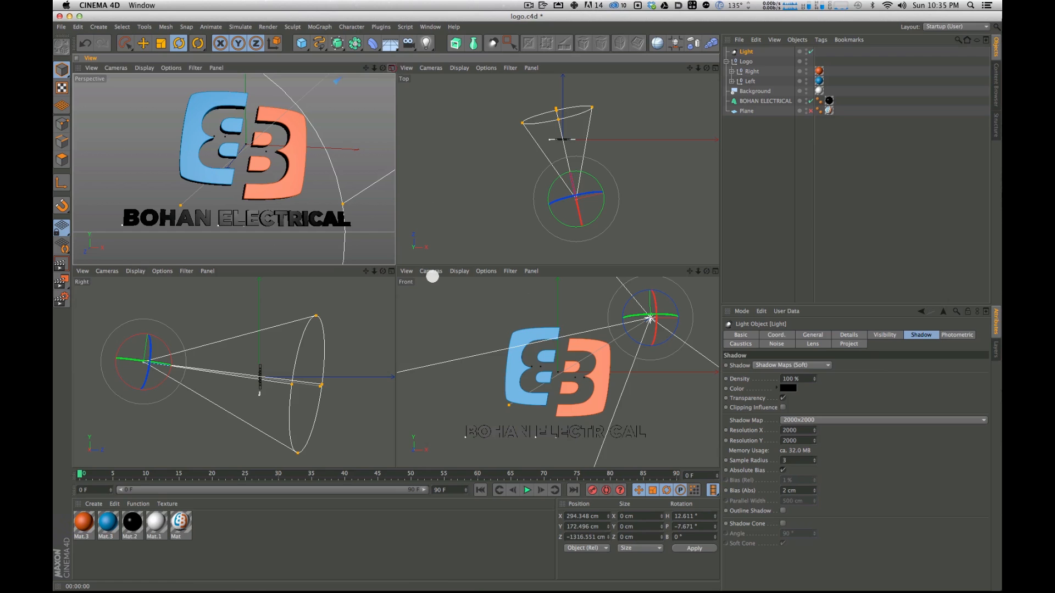
mouse_move(498, 191)
alt+mouse_down()
mouse_move(487, 165)
mouse_move(468, 195)
mouse_move(516, 189)
mouse_move(495, 184)
alt+mouse_up()
click(575, 213)
key(s)
key(2)
drag(571, 193, 308, 264)
alt+drag(450, 276, 482, 170)
key(1)
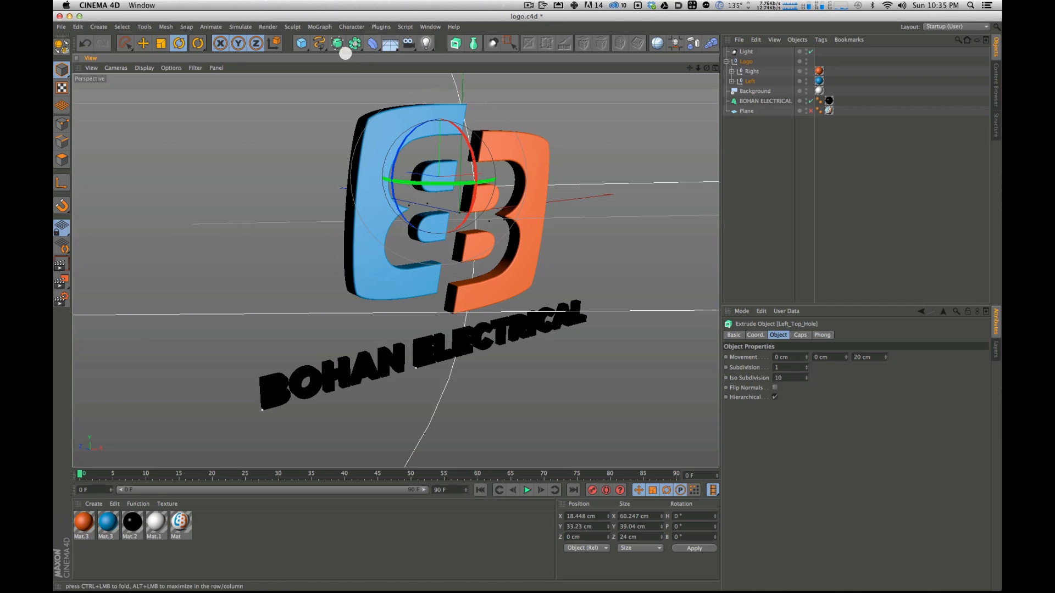
click(303, 43)
click(335, 59)
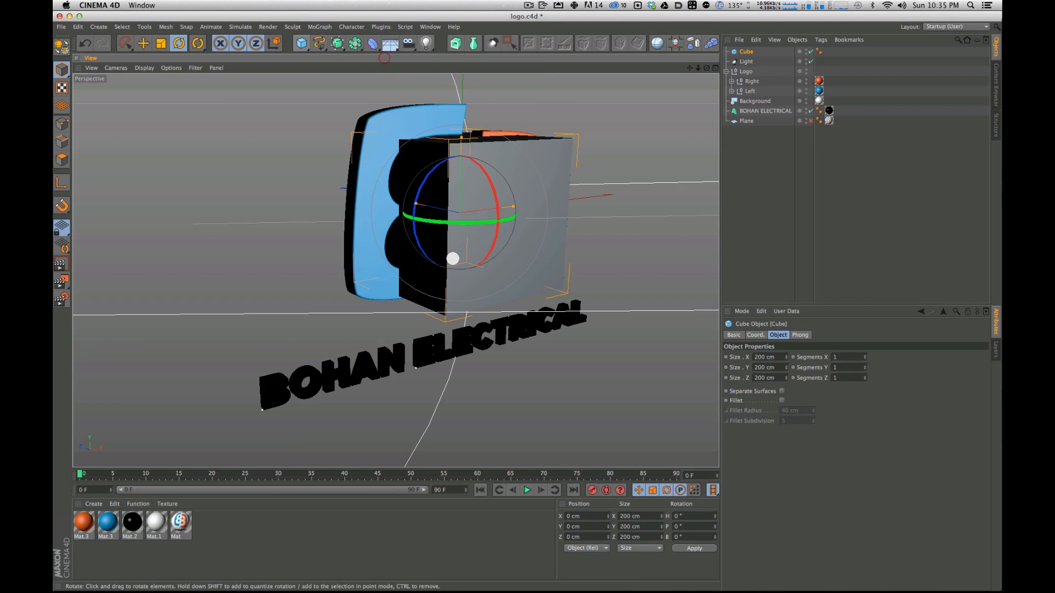
Step: Turn the cube into a backing panel behind the logo, about 465 × 465 × 70 cm at Z 59 cm
key(e)
mouse_move(417, 202)
mouse_down()
mouse_move(449, 220)
mouse_move(399, 196)
mouse_up()
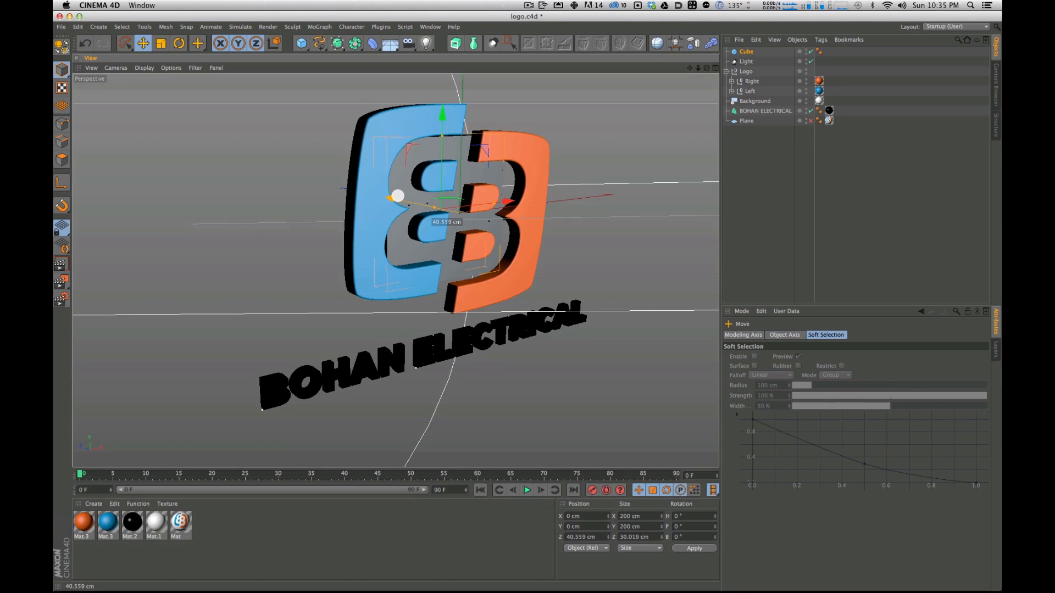
key(r)
key(t)
drag(422, 195, 471, 169)
key(e)
Step: Render the perspective view from two angles to check the logo's shadows on the backing panel
key(super+r)
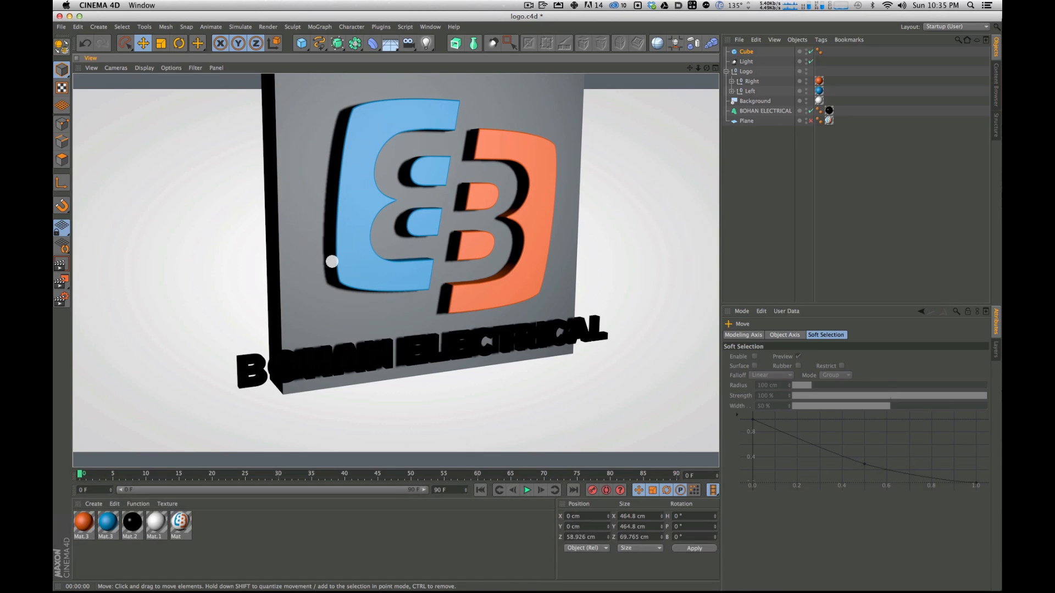
alt+drag(537, 203, 647, 179)
key(super+r)
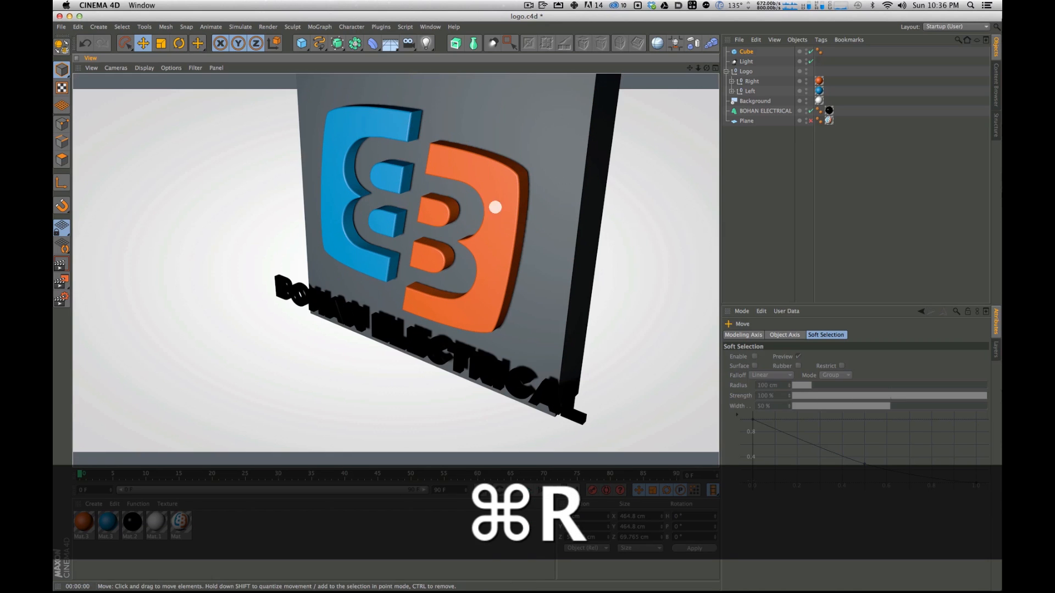
Step: Render the perspective view again from another angle to inspect the shadows on the backing panel
alt+drag(513, 153, 455, 202)
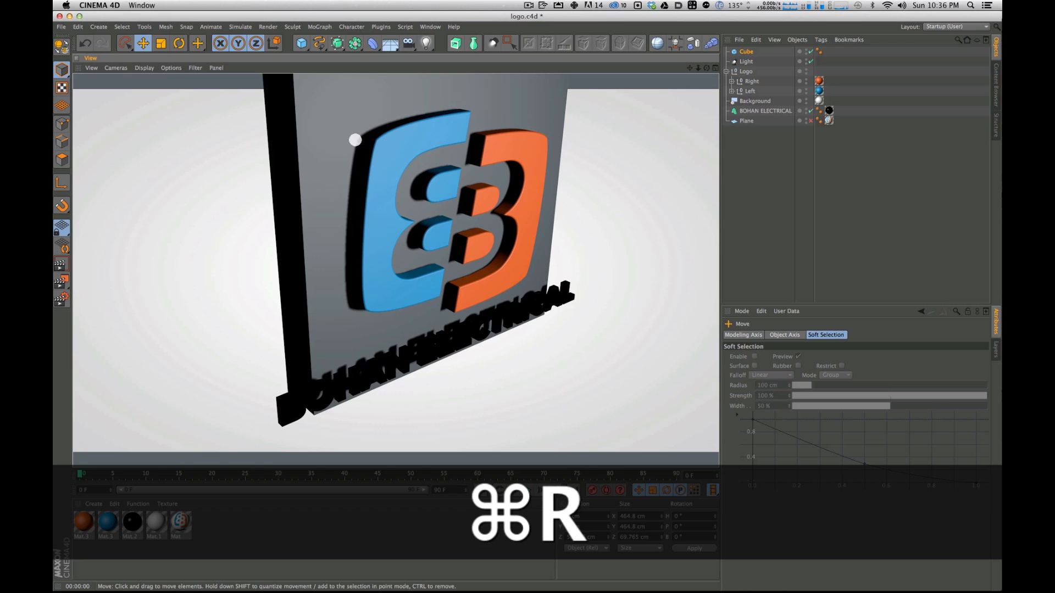
alt+drag(472, 153, 452, 258)
key(super+r)
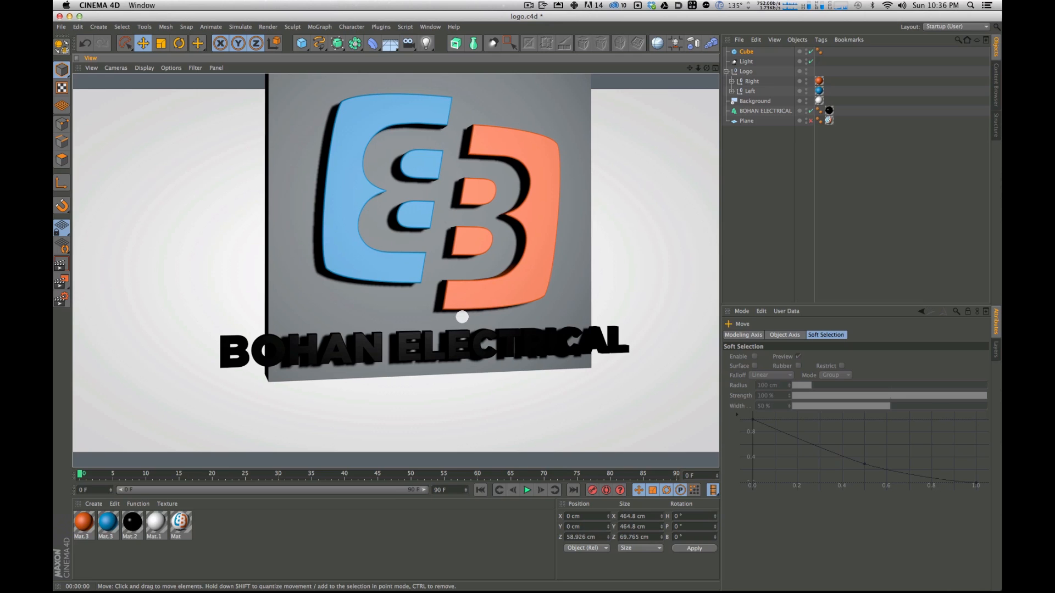
Step: Move the backing panel closer to the logo, to about Z 55 cm, and test-render the shadows
alt+drag(520, 187, 426, 8)
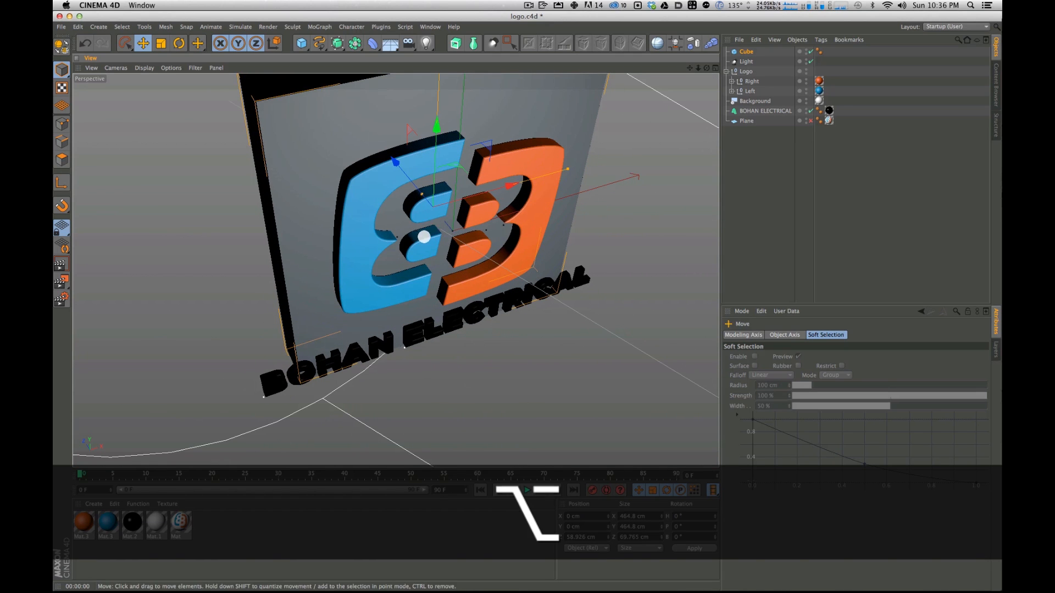
drag(437, 182, 454, 138)
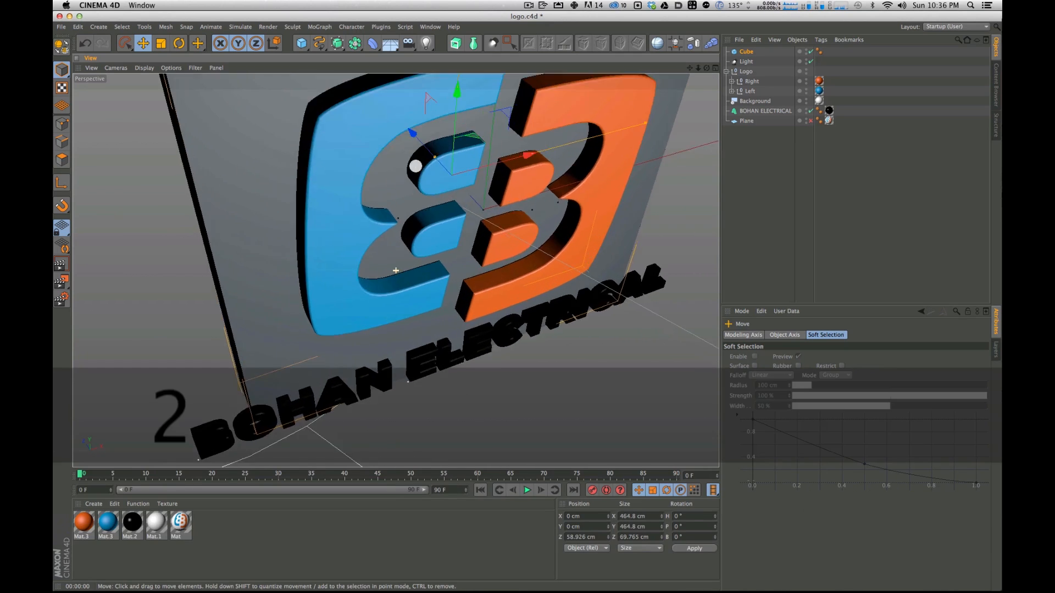
alt+drag(390, 189, 365, 189)
drag(448, 151, 456, 274)
alt+drag(559, 210, 534, 230)
mouse_move(416, 257)
mouse_down()
mouse_move(430, 261)
mouse_move(407, 252)
mouse_move(418, 259)
mouse_up()
key(super+r)
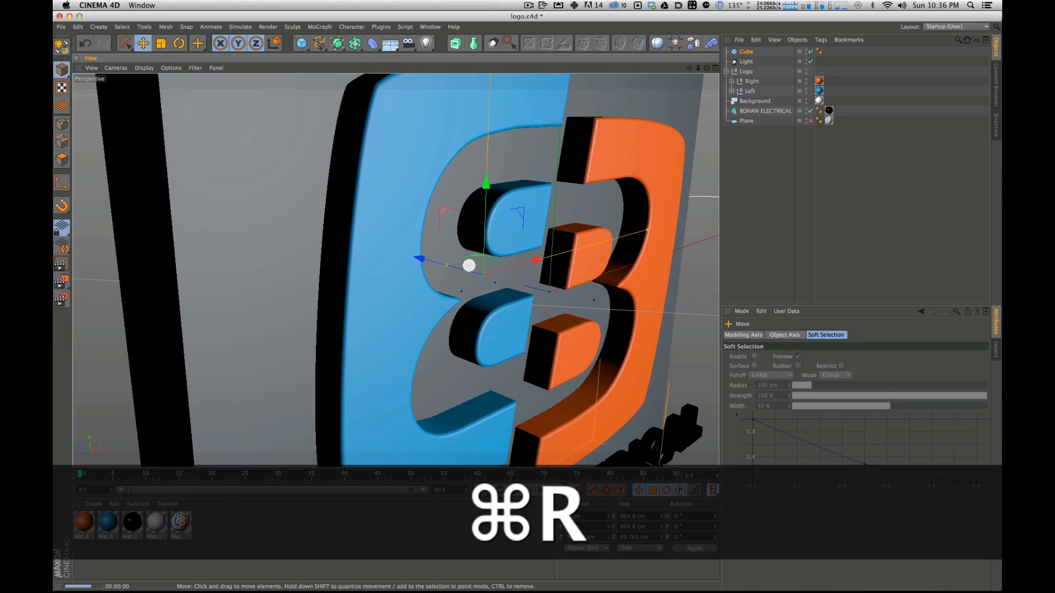
scroll(483, 201, down, 5)
alt+drag(441, 238, 518, 202)
key(super+r)
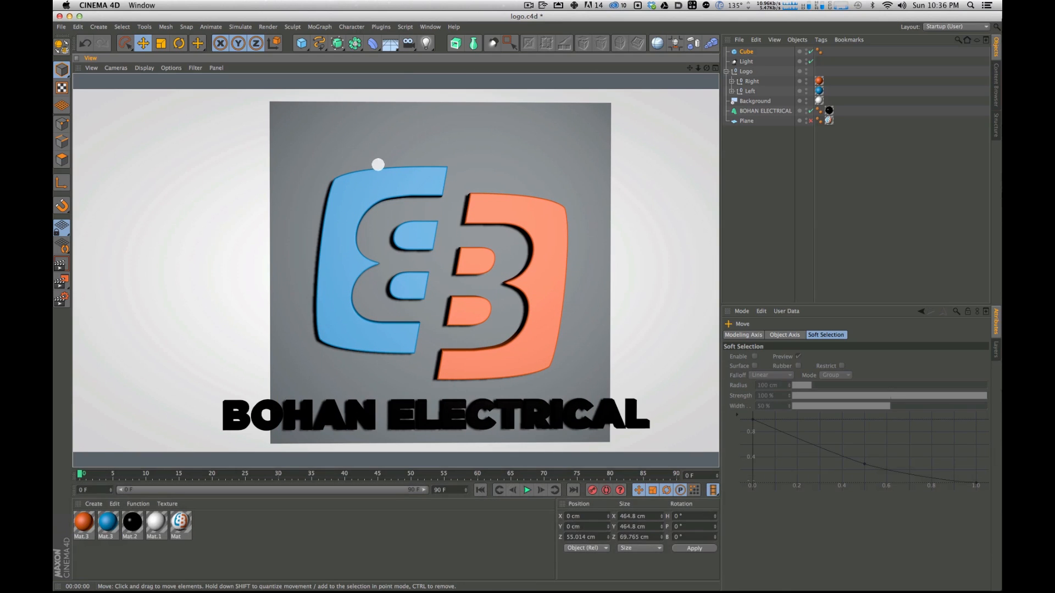
Step: Move the backing panel away from the logo to about Z 67 cm and render the perspective view
alt+drag(532, 213, 447, 203)
alt+right_drag(452, 157, 459, 237)
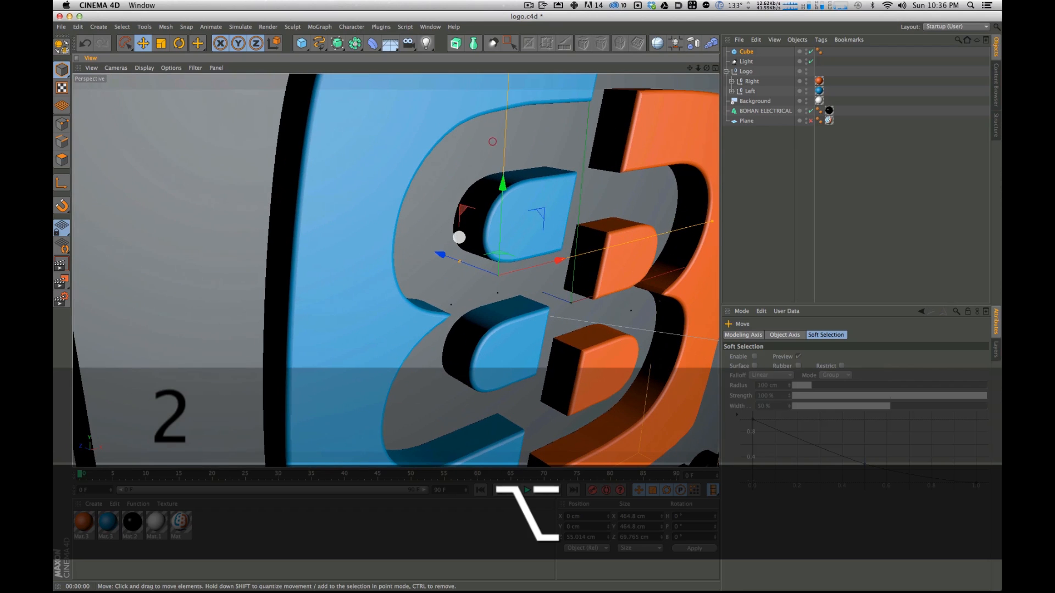
drag(439, 255, 484, 270)
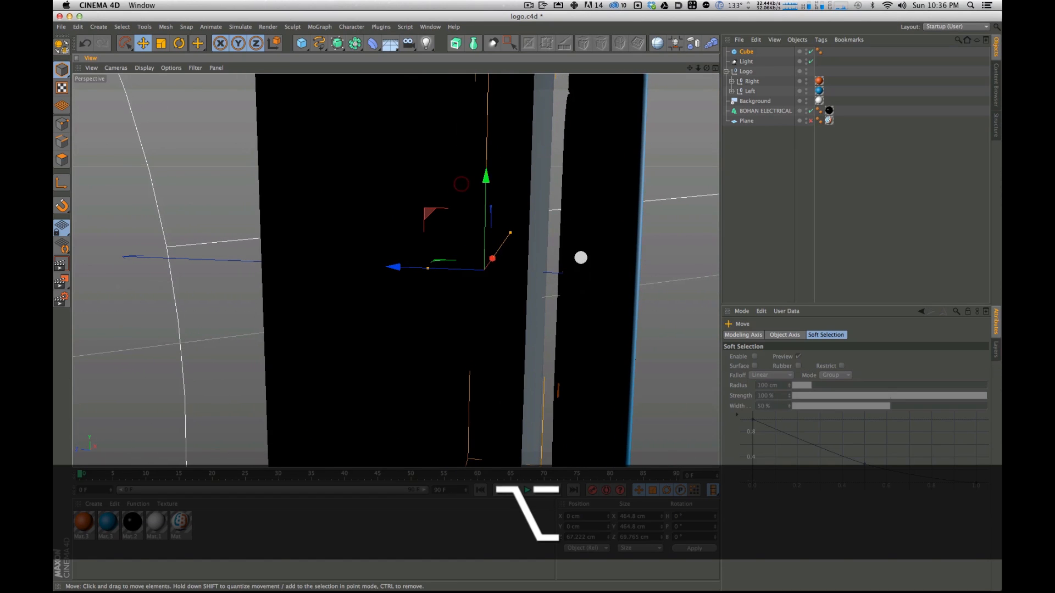
alt+drag(562, 242, 544, 287)
key(2)
drag(586, 190, 503, 292)
key(super+r)
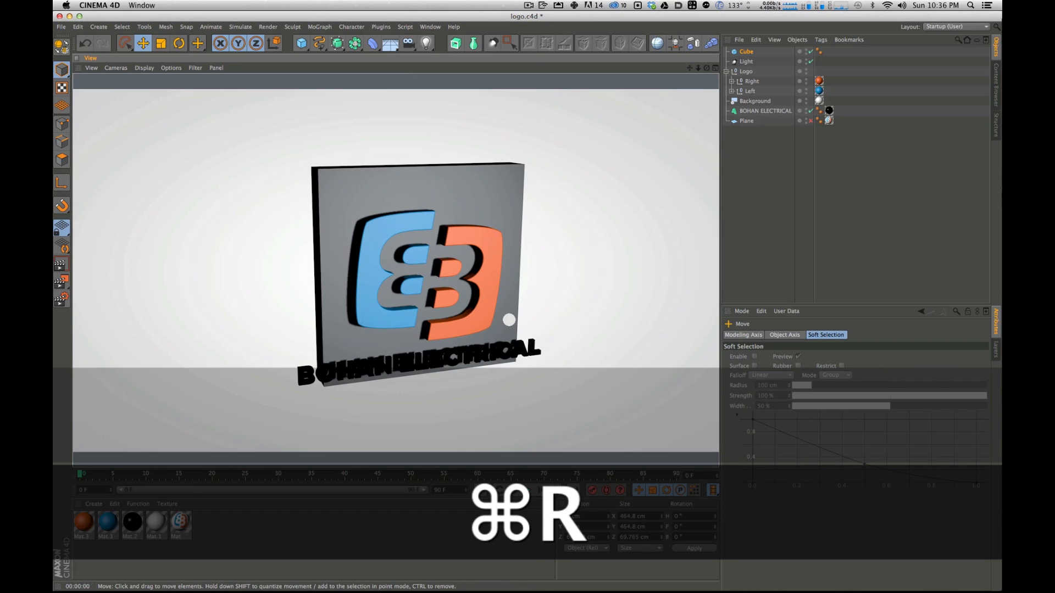
Step: Delete the backing panel cube from the scene
alt+drag(503, 324, 501, 171)
click(800, 175)
click(740, 49)
click(792, 218)
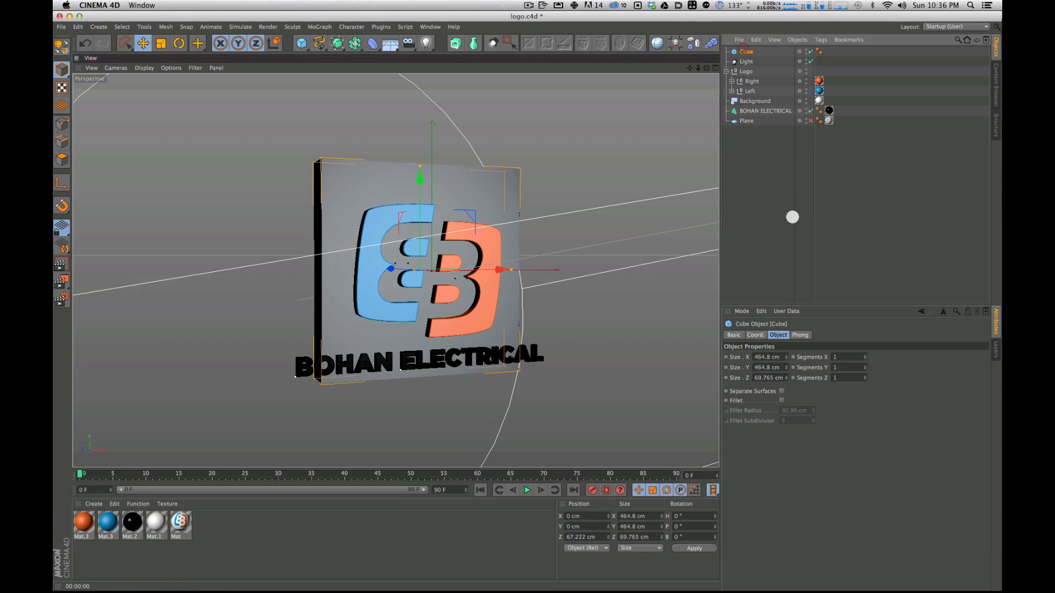
click(740, 51)
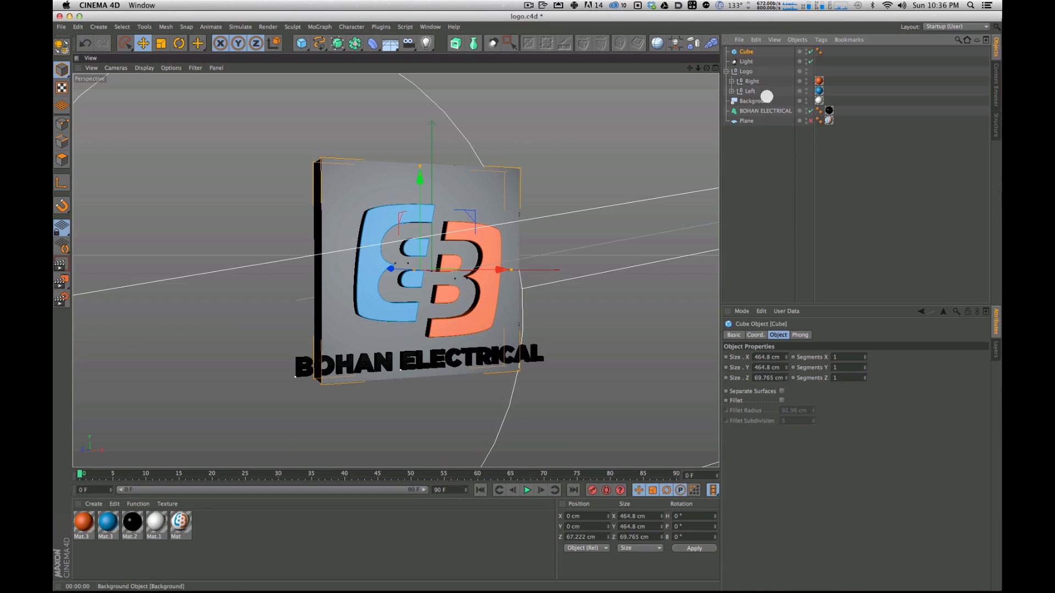
key(Delete)
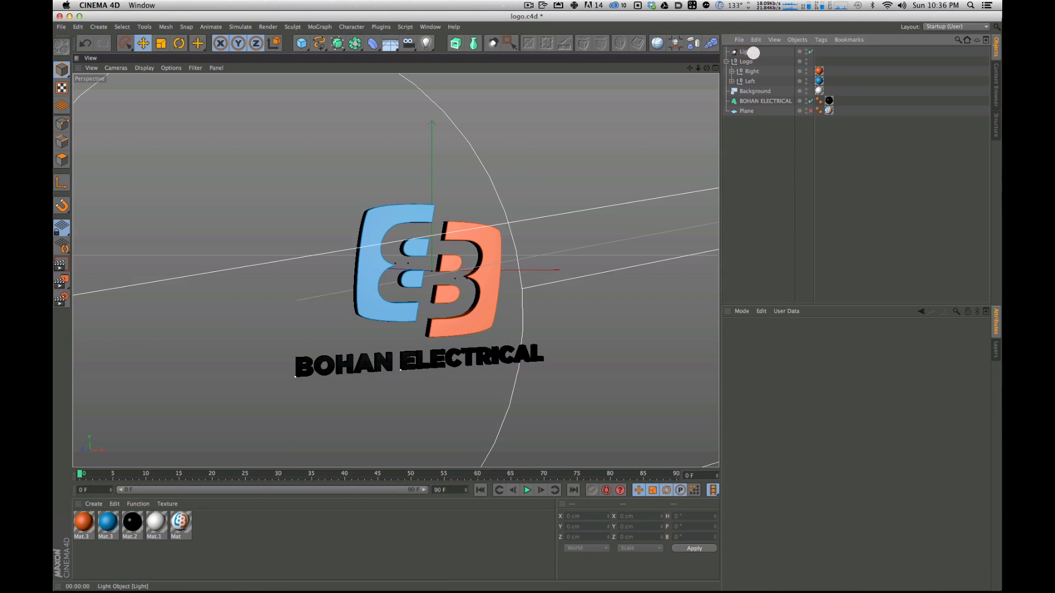
Step: Rename the existing spot light as Key
key(2)
drag(381, 292, 467, 262)
key(1)
drag(454, 306, 421, 235)
alt+drag(365, 170, 487, 301)
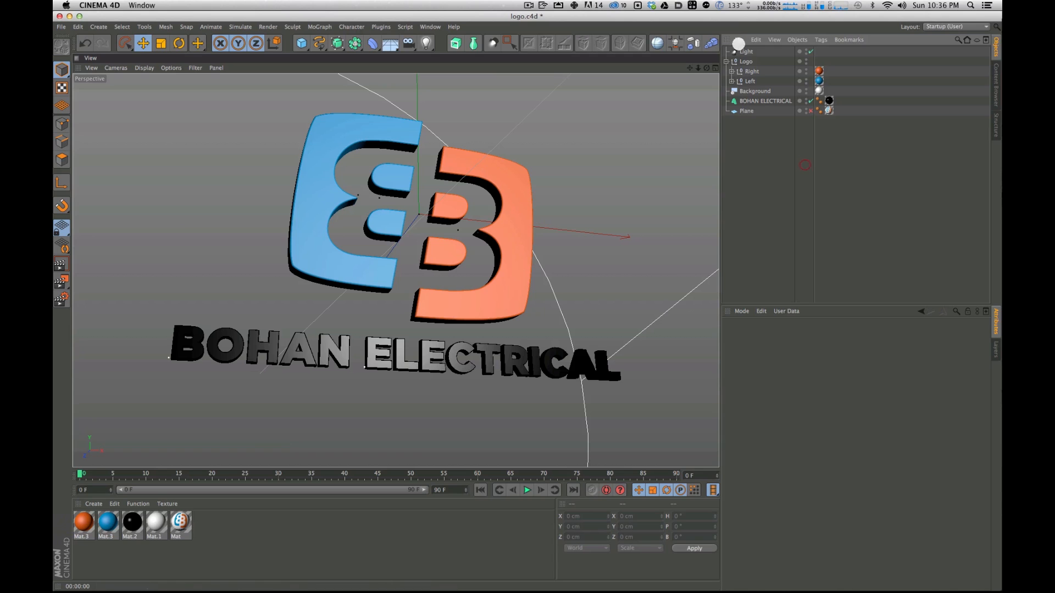
click(745, 51)
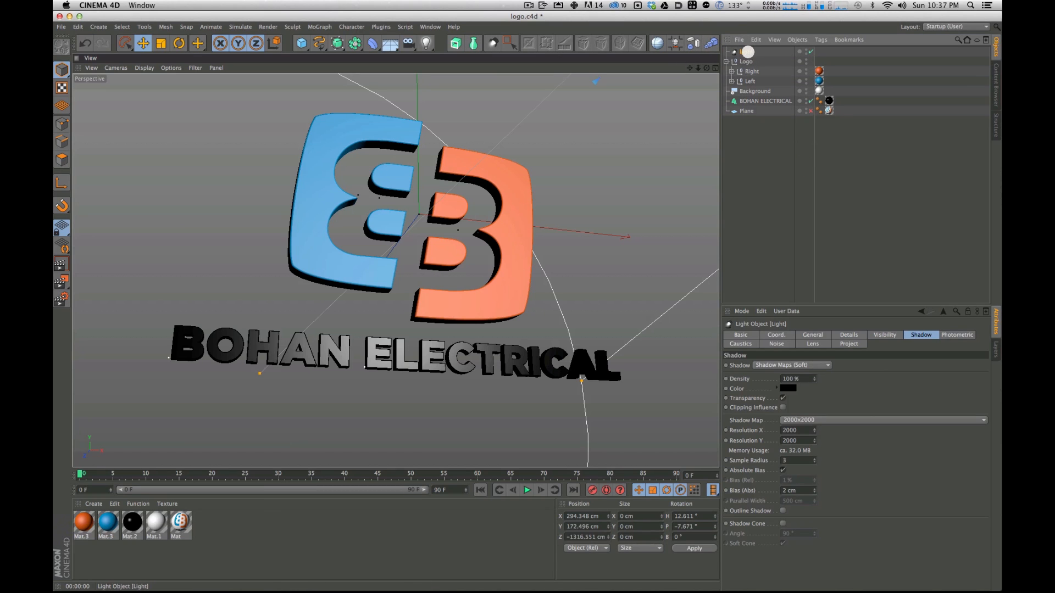
double_click(748, 51)
text(Key)
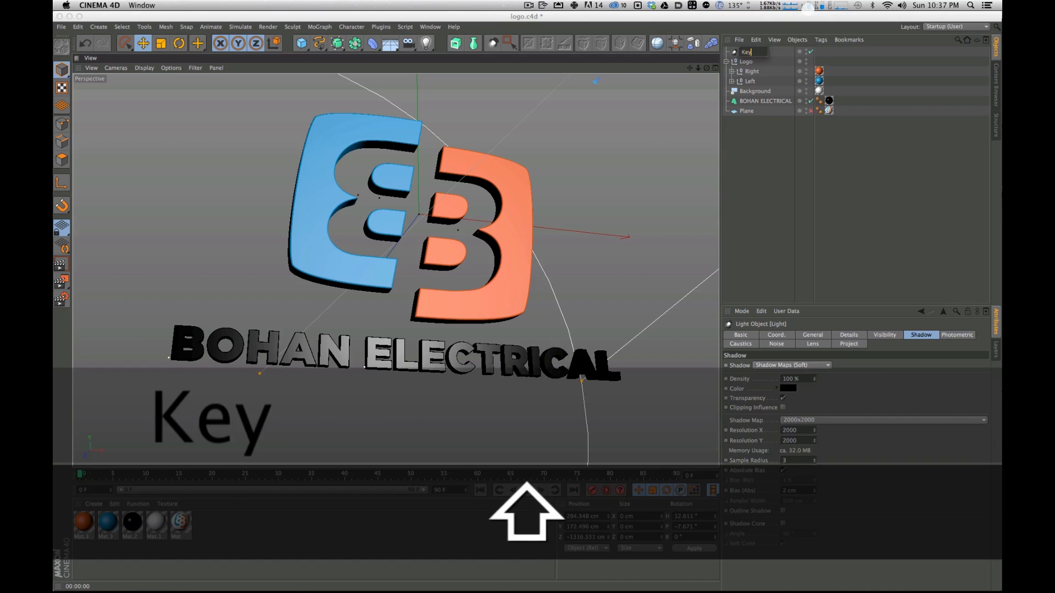
key(Return)
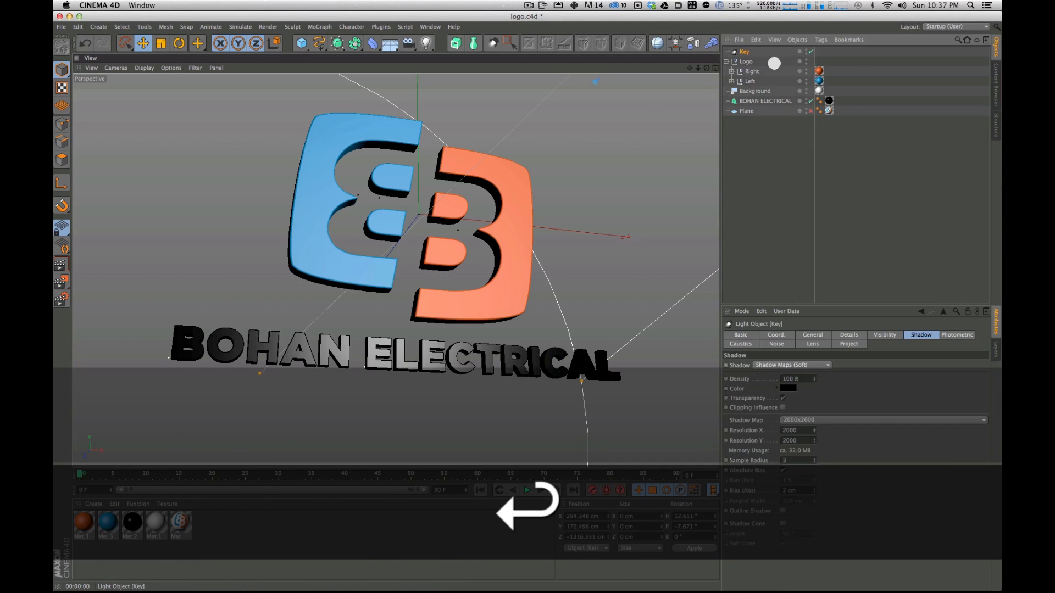
Step: Duplicate the Key light as Fill and set the copy's shadow to None
key(super+v)
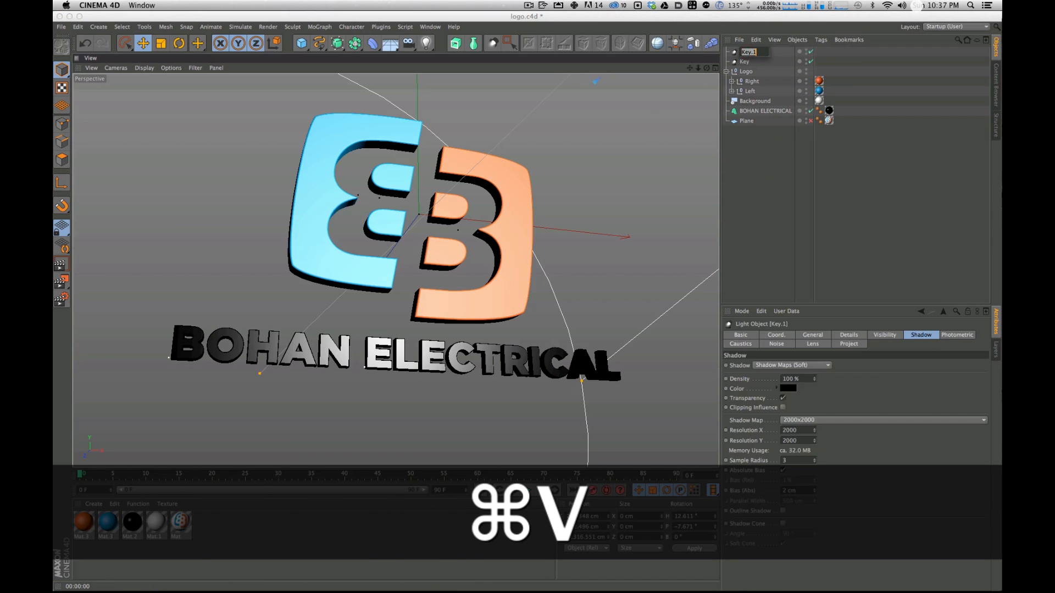
text(Fill)
key(Return)
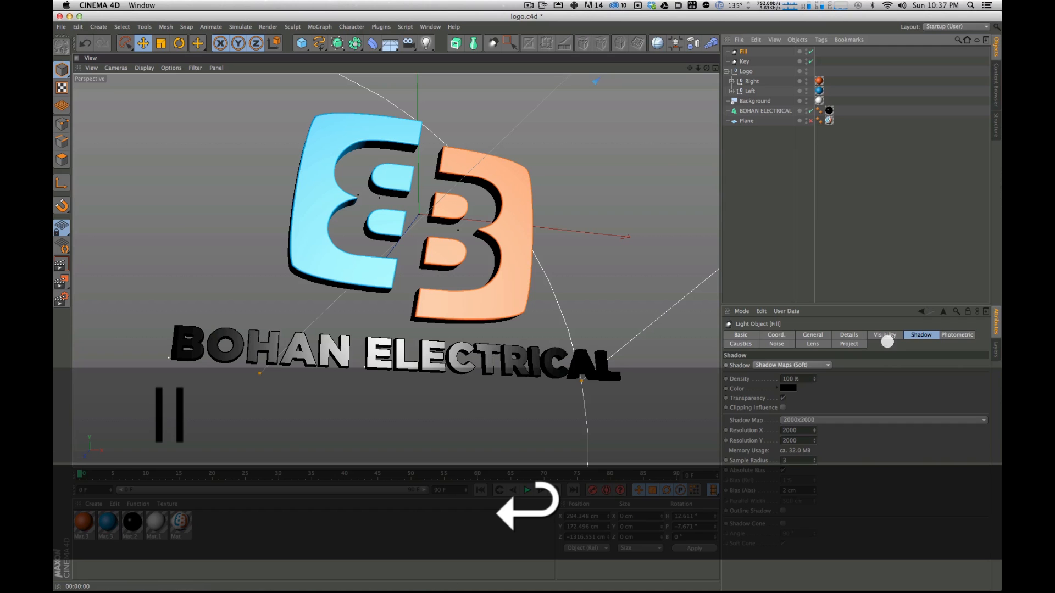
click(777, 365)
click(781, 375)
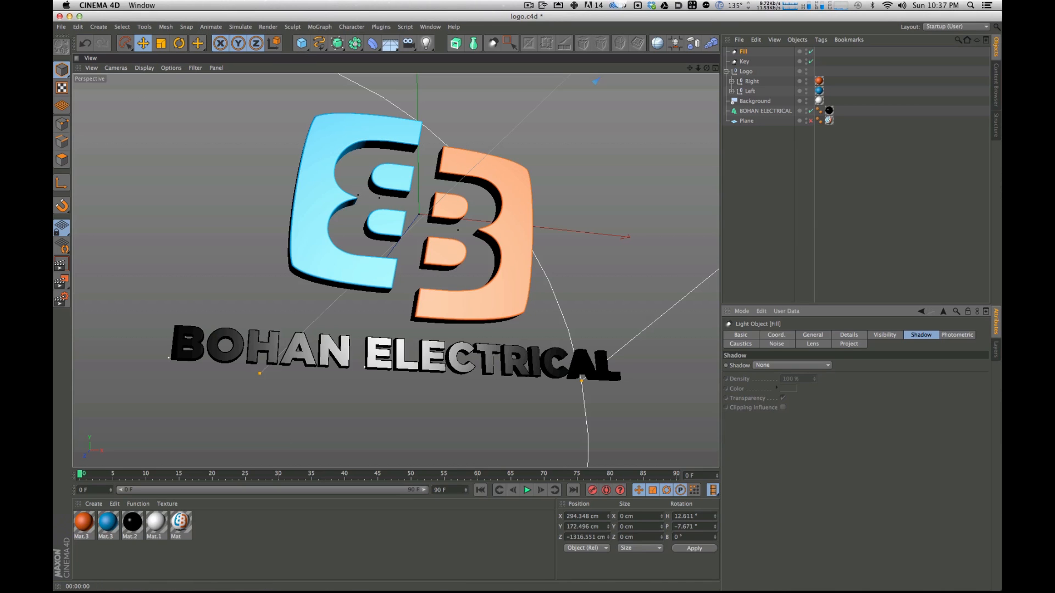
Step: Aim the Fill light from the logo's other side, about X -490, Y 263, Z -2180 cm with heading -9.4°, and test-render
click(716, 68)
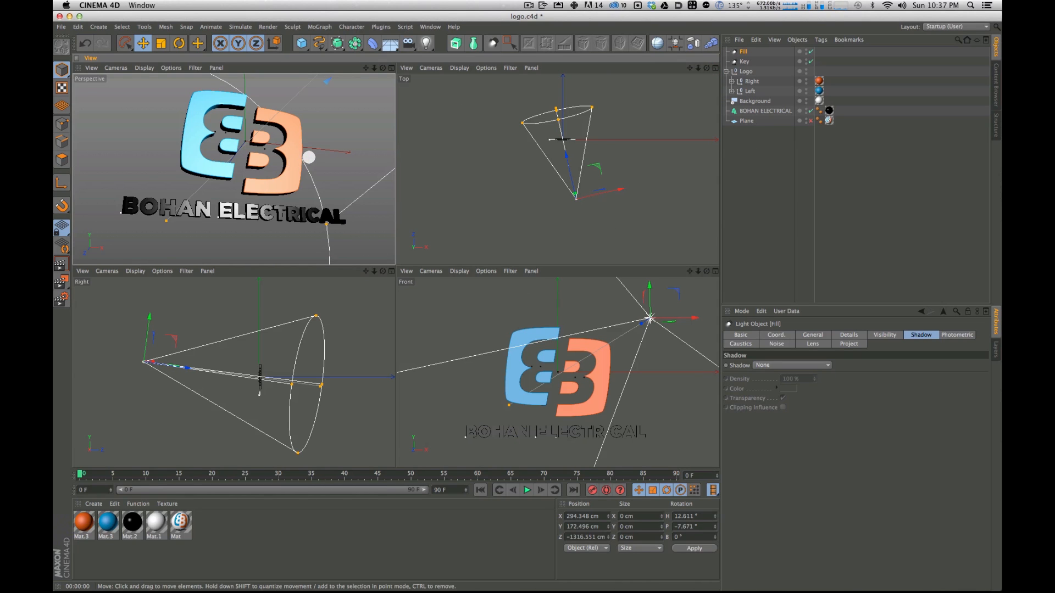
key(r)
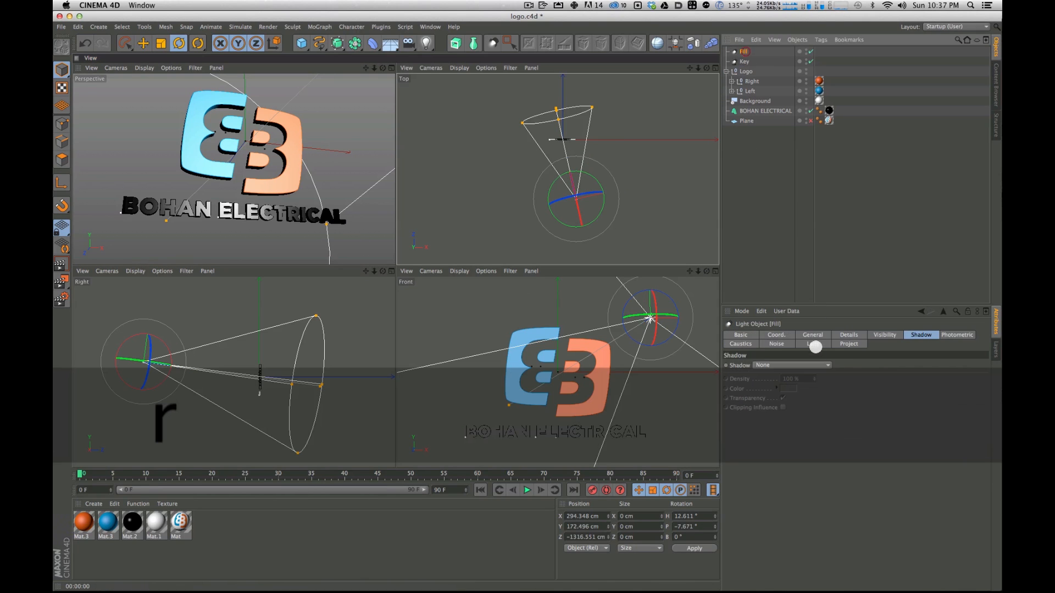
drag(577, 169, 559, 150)
key(e)
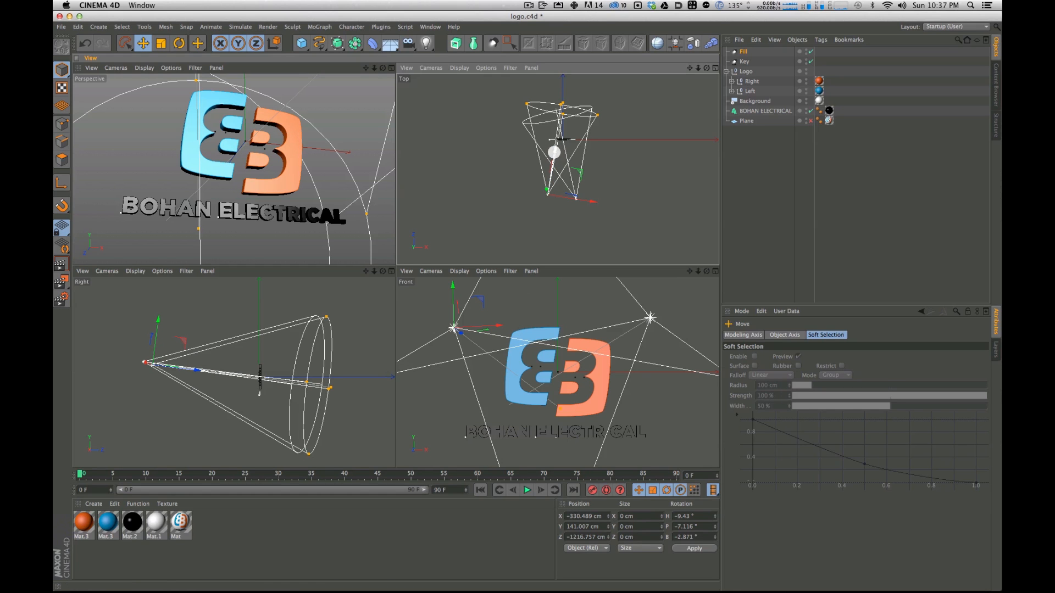
drag(551, 156, 534, 189)
drag(592, 161, 626, 158)
key(super+r)
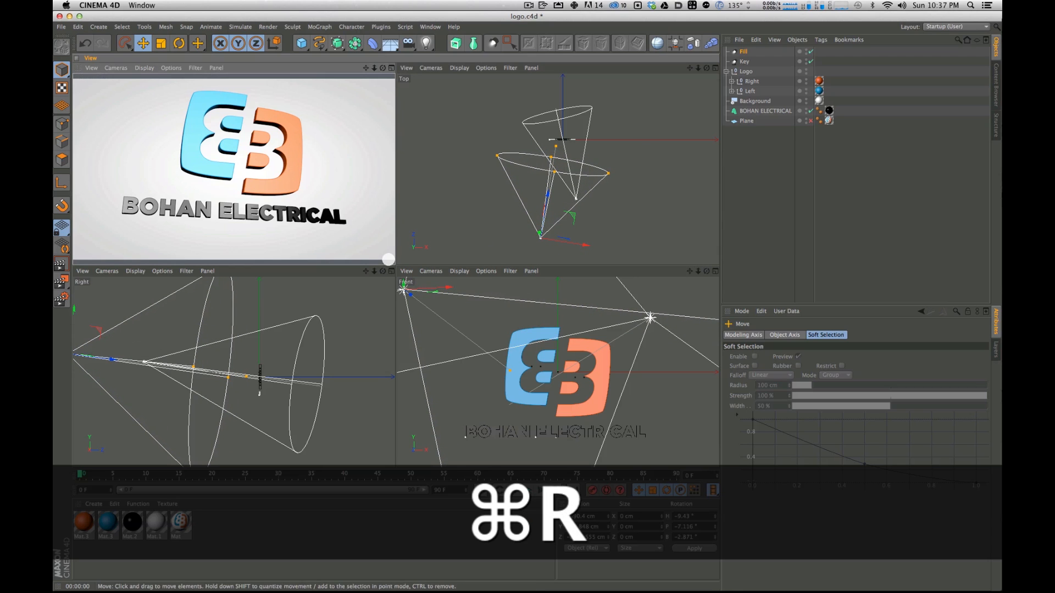
click(393, 259)
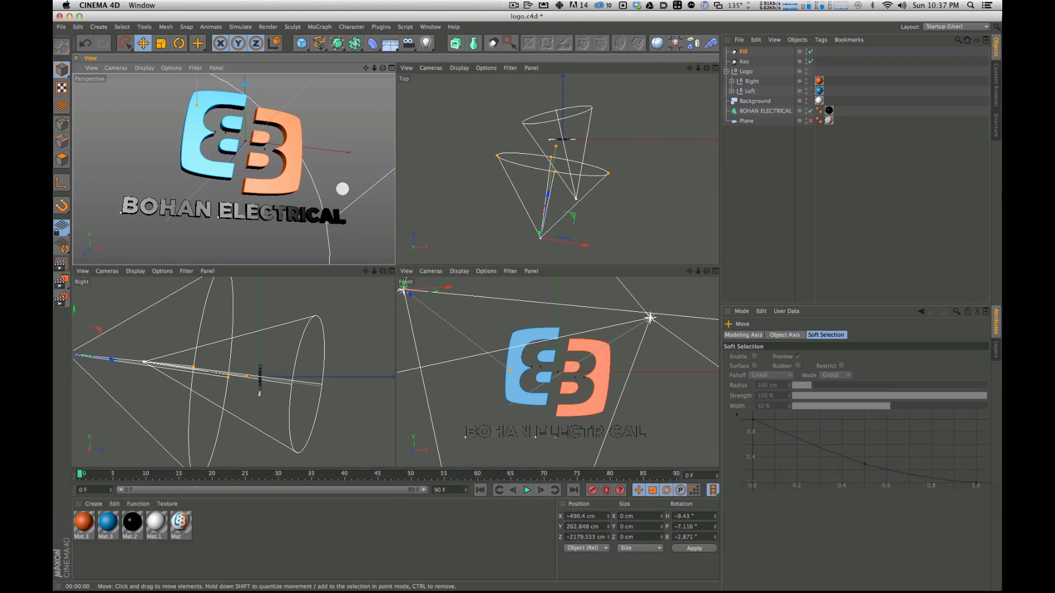
key(super+r)
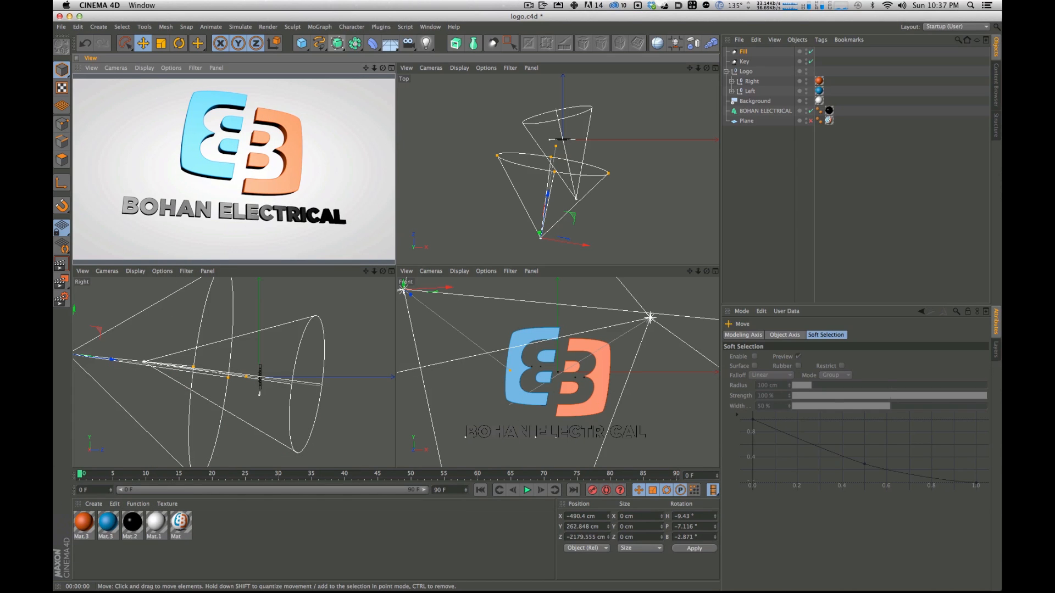
Step: Add another spot light to the scene with nothing else selected
click(796, 188)
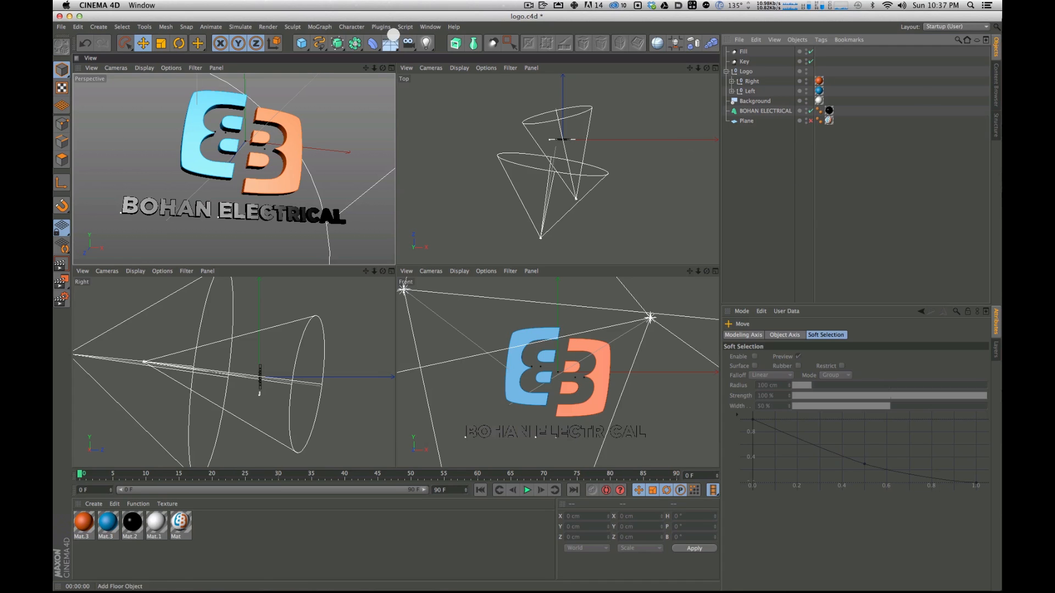
click(806, 166)
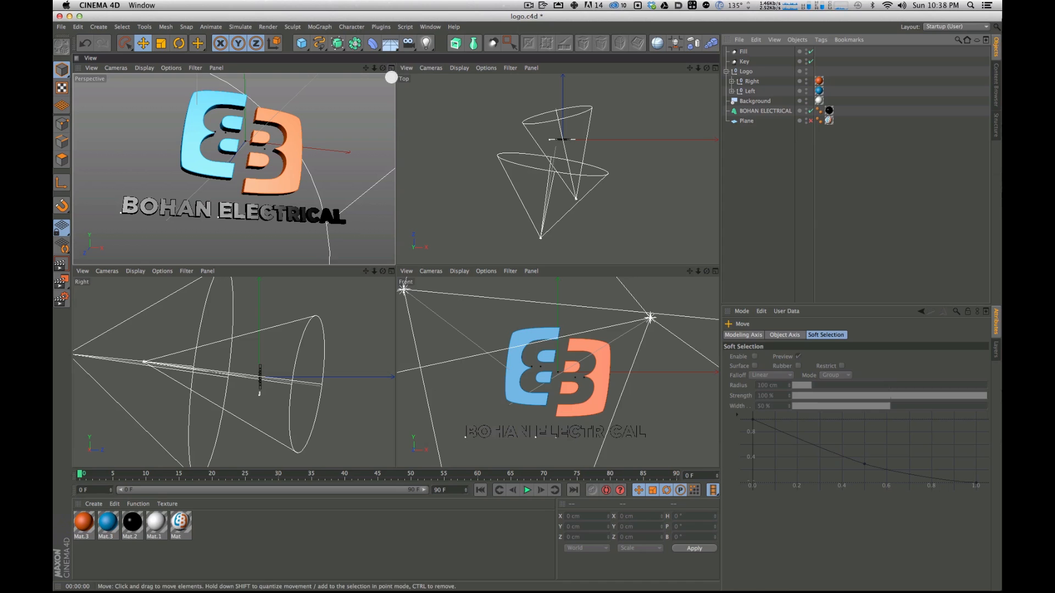
click(390, 69)
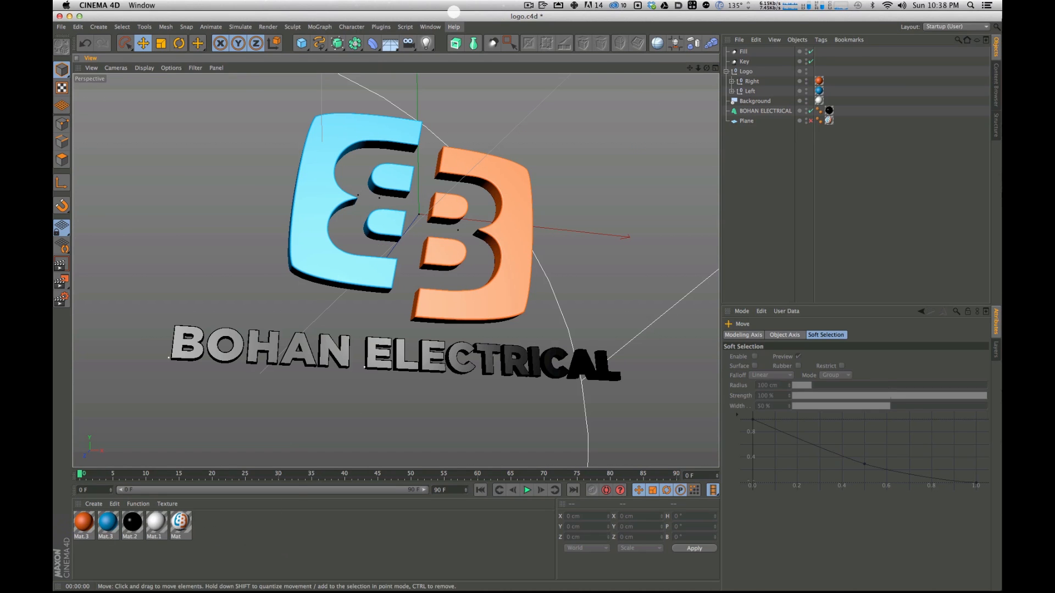
click(833, 180)
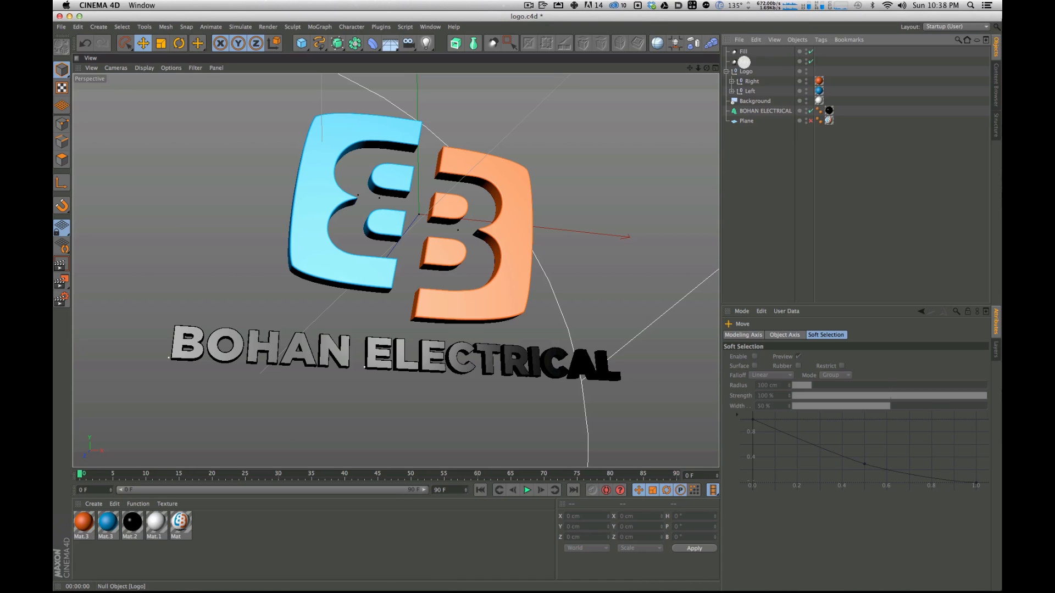
drag(425, 43, 530, 58)
click(530, 58)
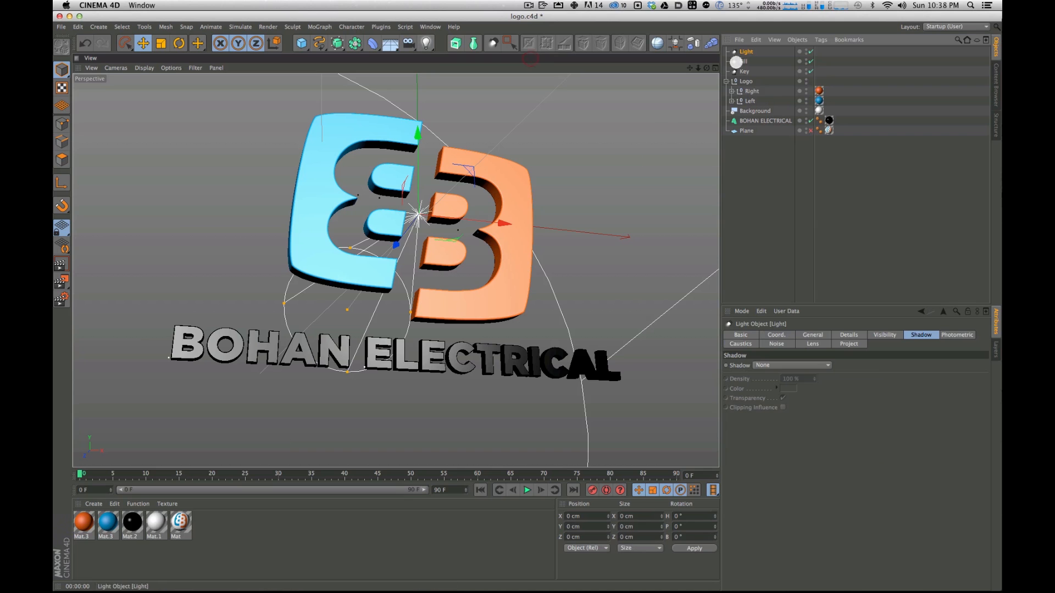
Step: Rotate the new spot light to a pitch of -80° so it points downward
click(716, 68)
alt+drag(347, 231, 302, 87)
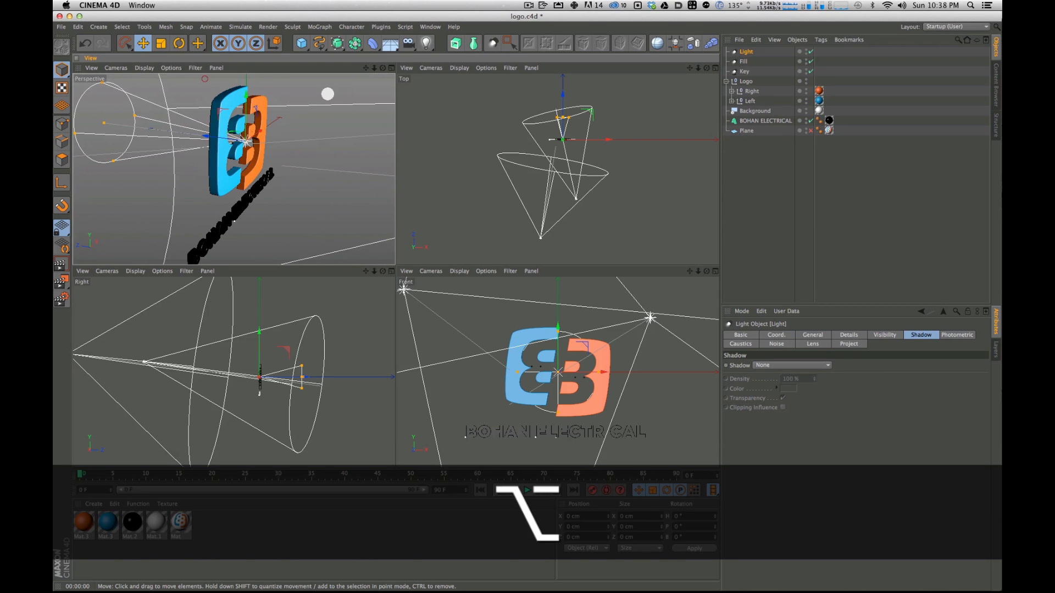
key(r)
alt+drag(315, 131, 357, 130)
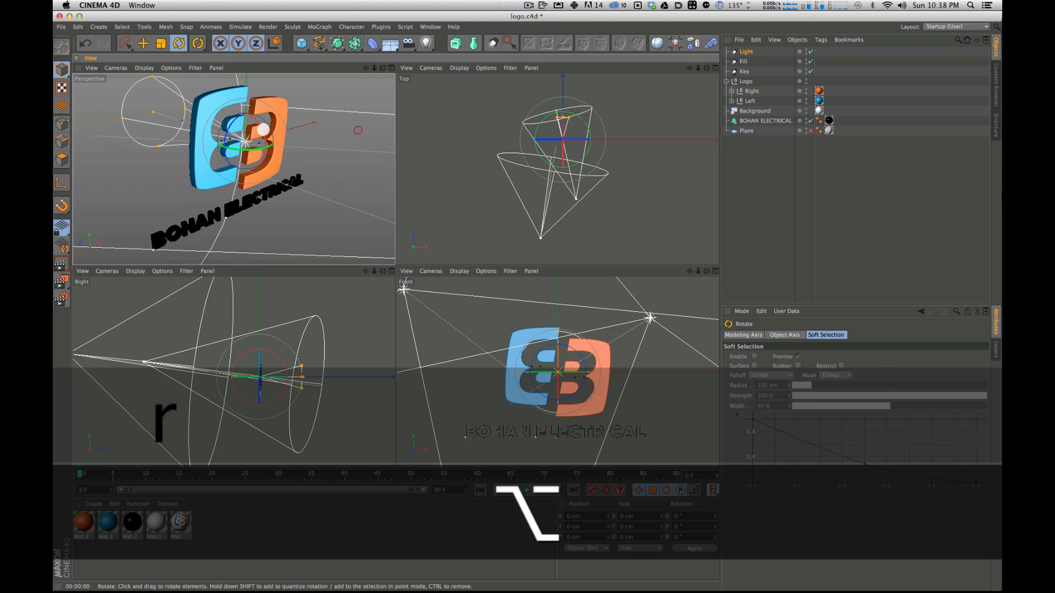
shift+drag(264, 126, 239, 109)
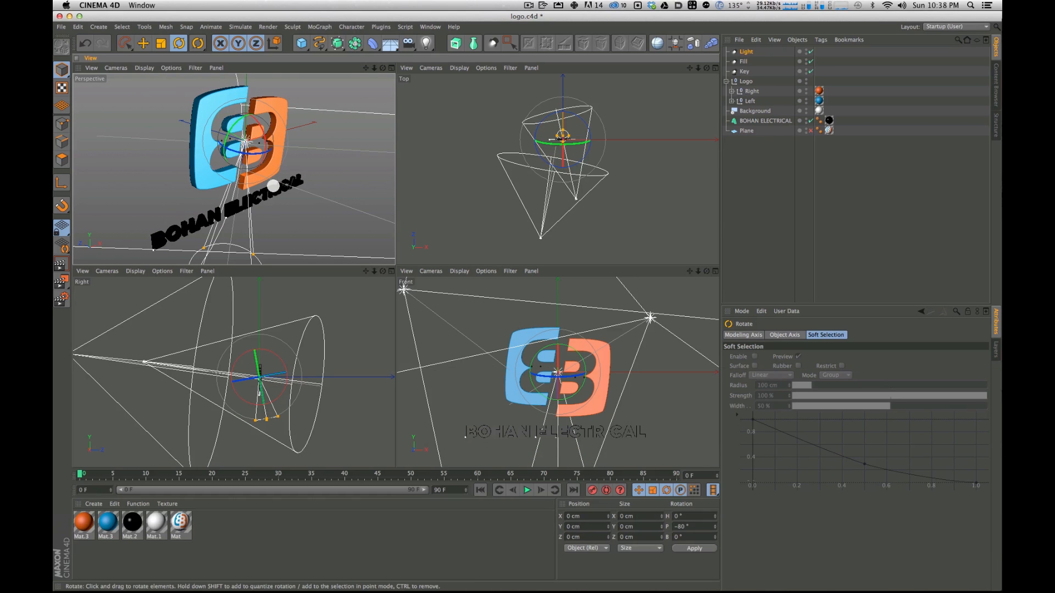
shift+drag(266, 133, 289, 160)
Step: Move the new spot light above and slightly in front of the logo, to about Y 693 cm and Z -122 cm
key(e)
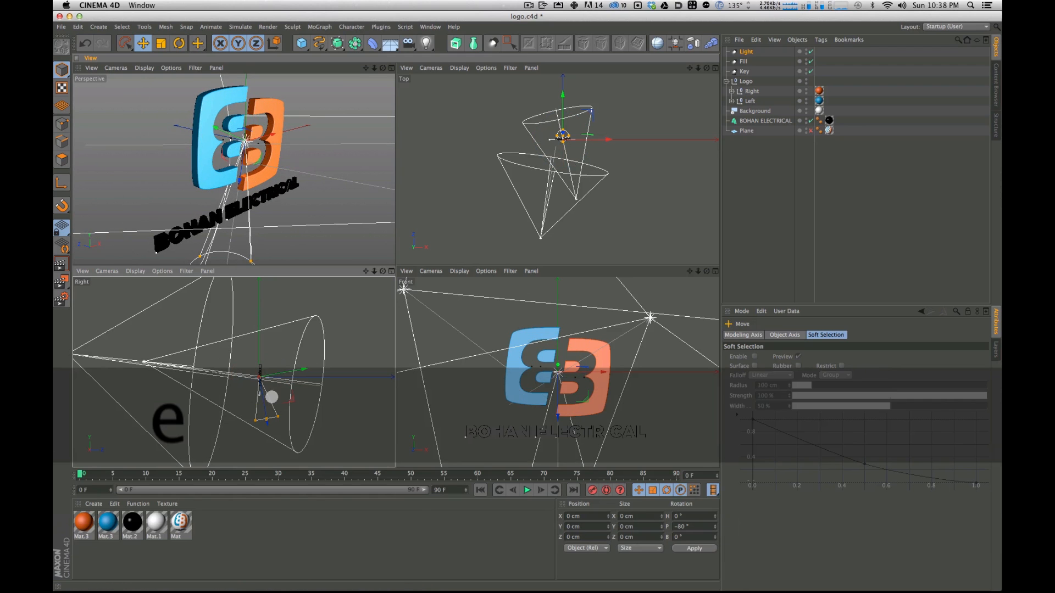
drag(267, 420, 257, 361)
click(391, 271)
key(2)
drag(353, 183, 467, 160)
key(1)
drag(467, 160, 375, 142)
key(2)
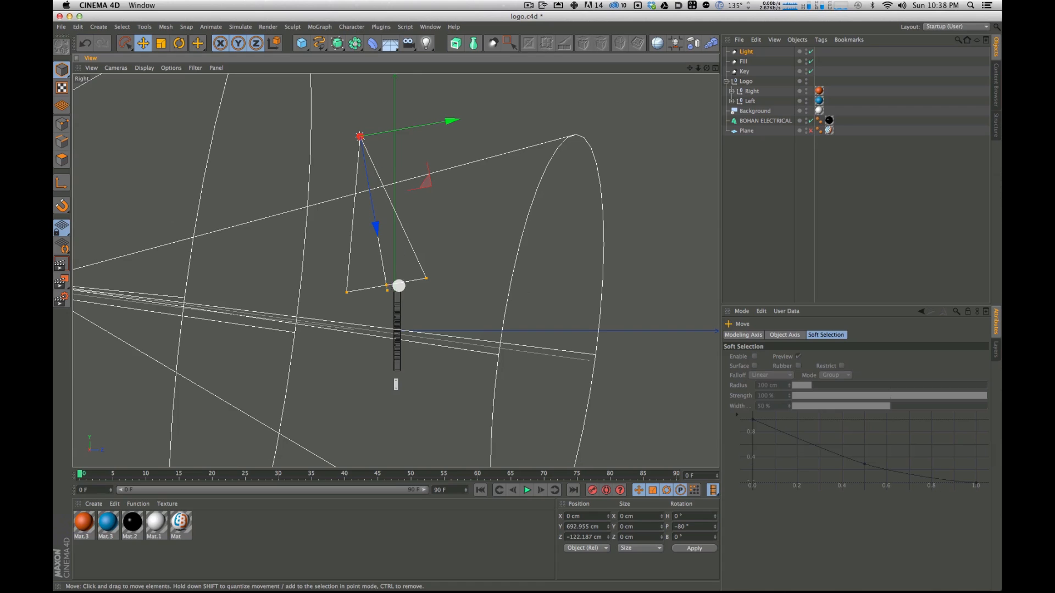
Step: Extend the overhead spot light's cone downward past the logo and its text, and rename the light Spec
drag(385, 295, 409, 426)
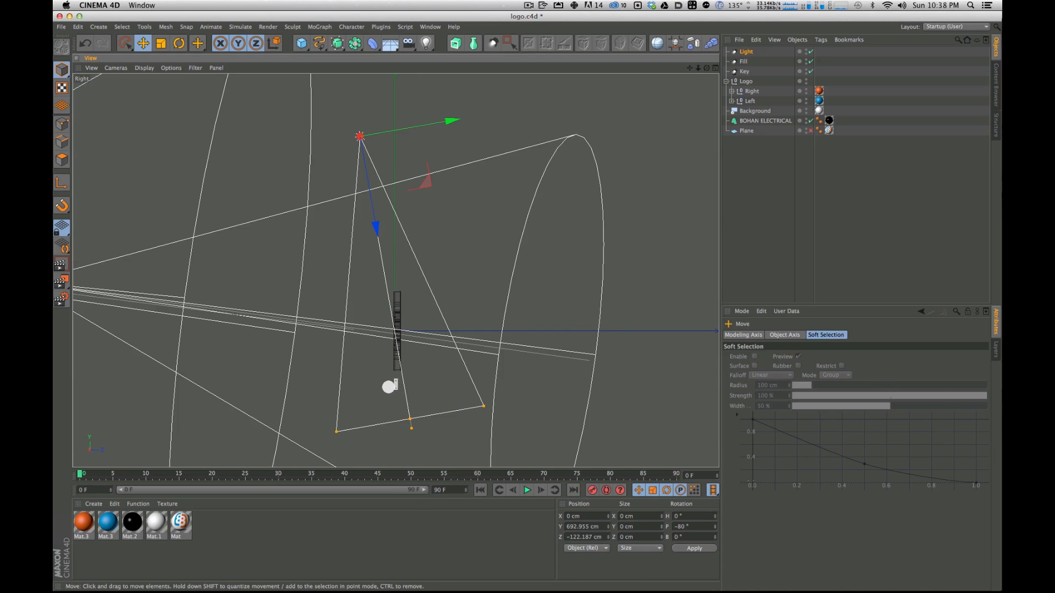
double_click(745, 52)
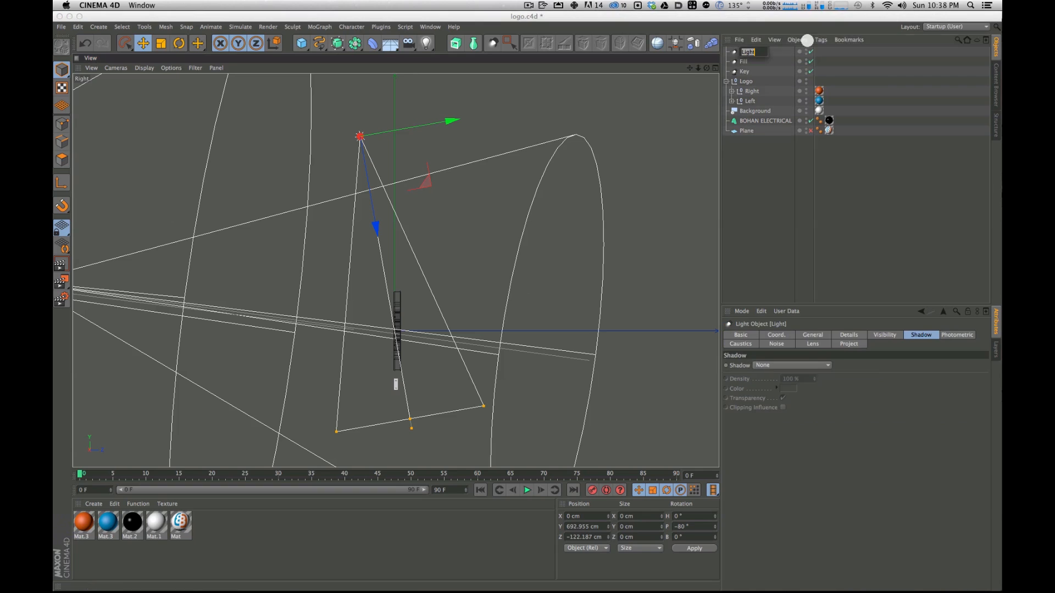
text(Spec)
key(Return)
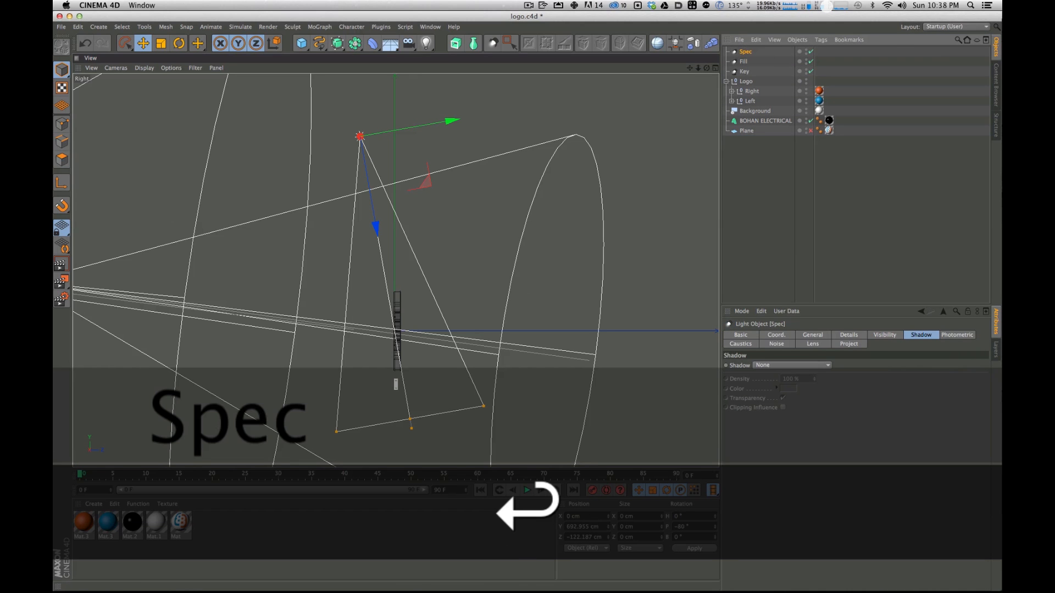
Step: Set the Key light's intensity to 80% while viewing the logo in a single perspective view
click(715, 67)
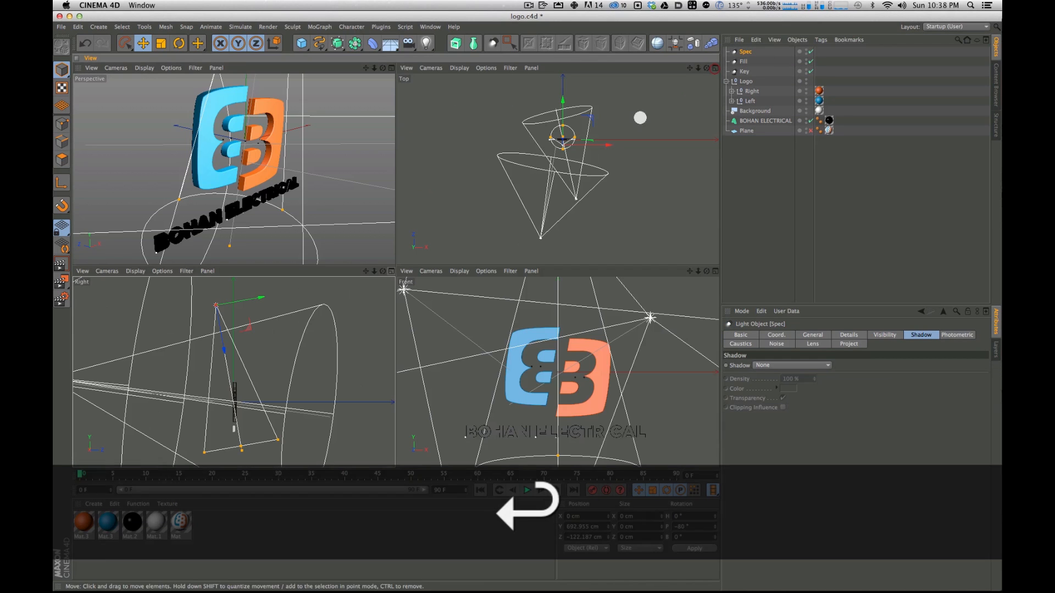
click(391, 68)
alt+drag(352, 175, 522, 233)
key(1)
key(2)
drag(459, 205, 415, 179)
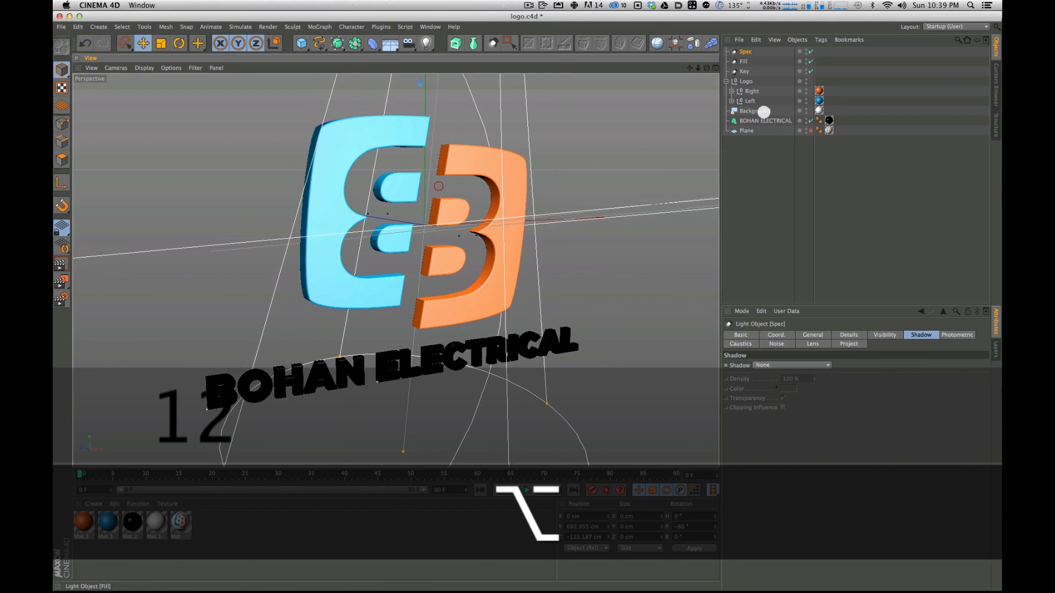
click(811, 179)
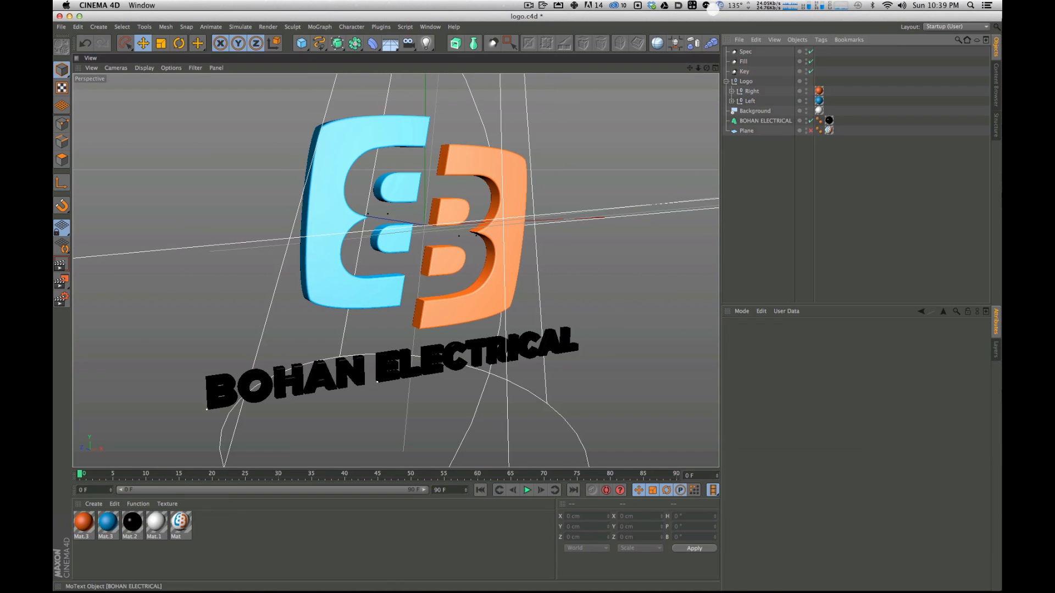
click(744, 71)
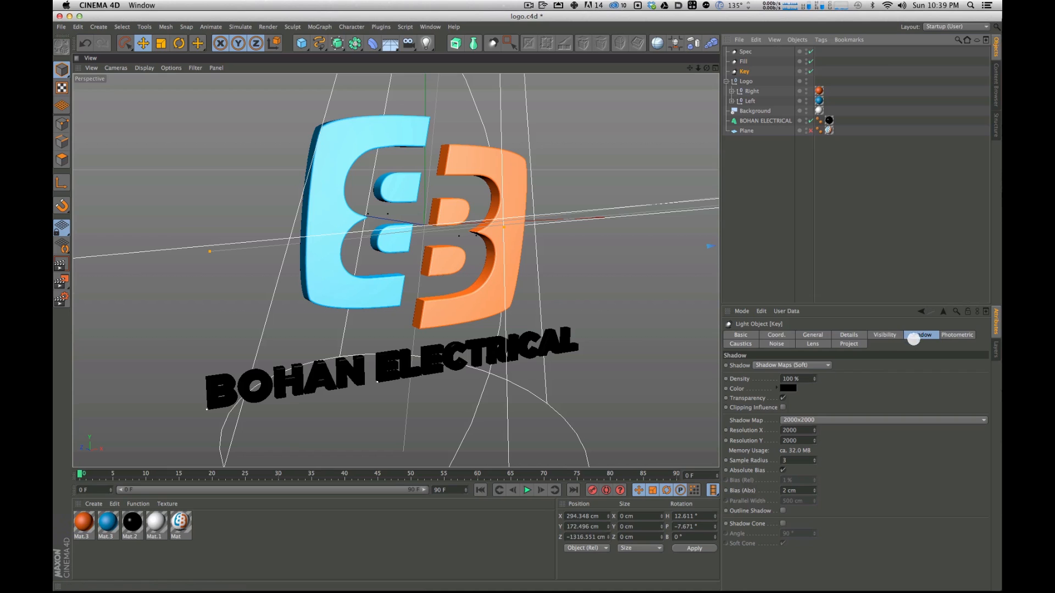
click(774, 335)
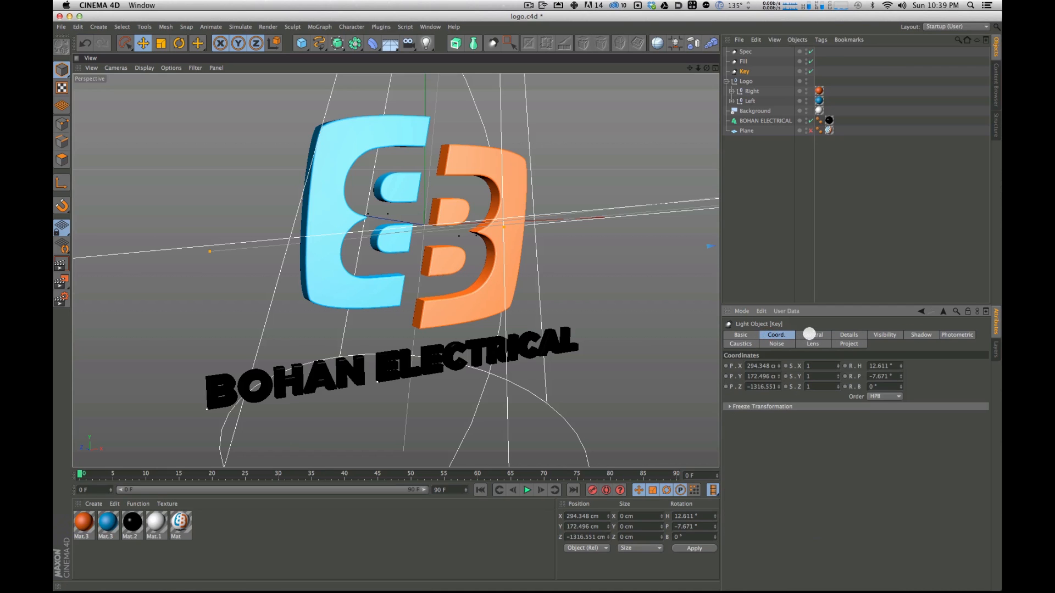
click(812, 335)
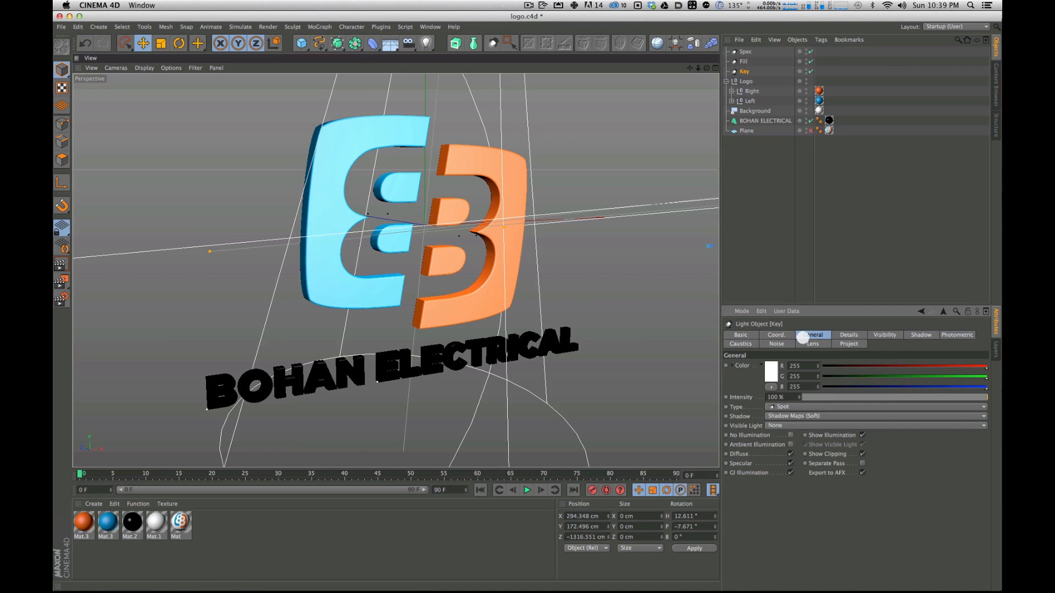
click(788, 397)
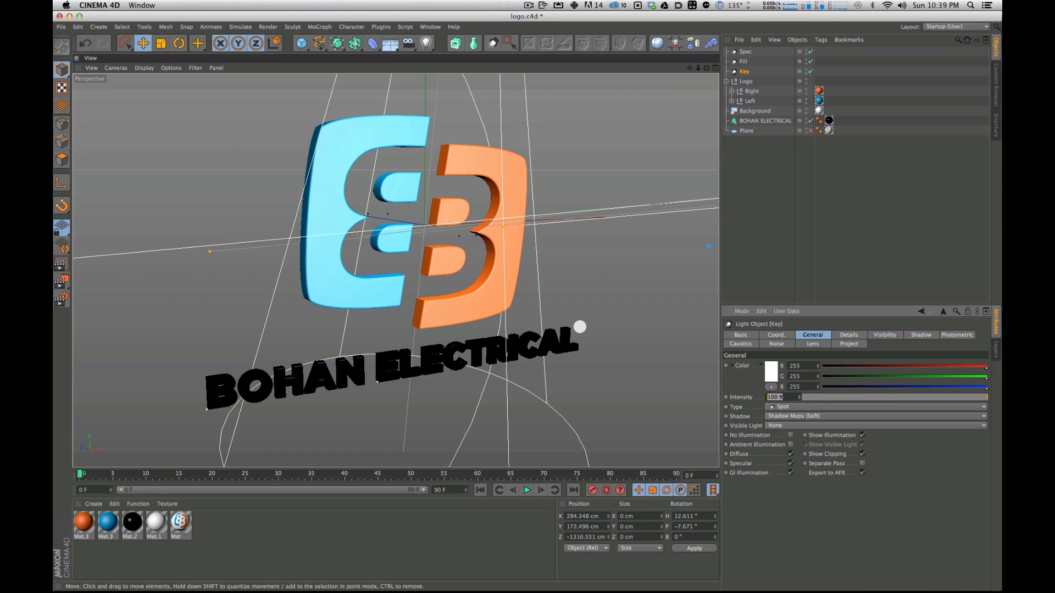
text(80)
key(Return)
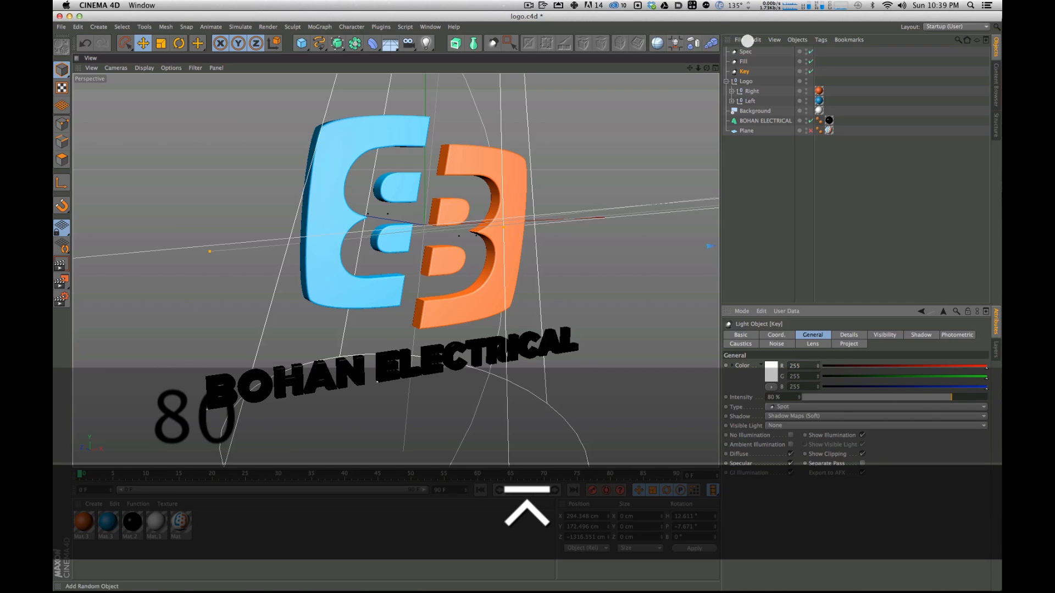
Step: Set the Fill light's intensity to 60% and test-render the perspective view
click(744, 62)
click(788, 398)
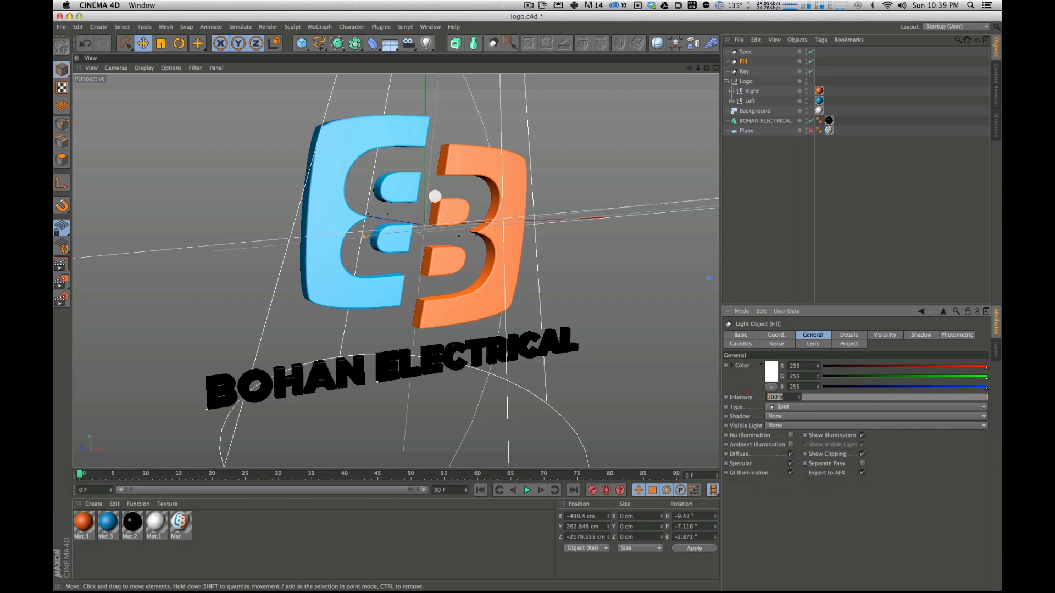
text(60)
key(Return)
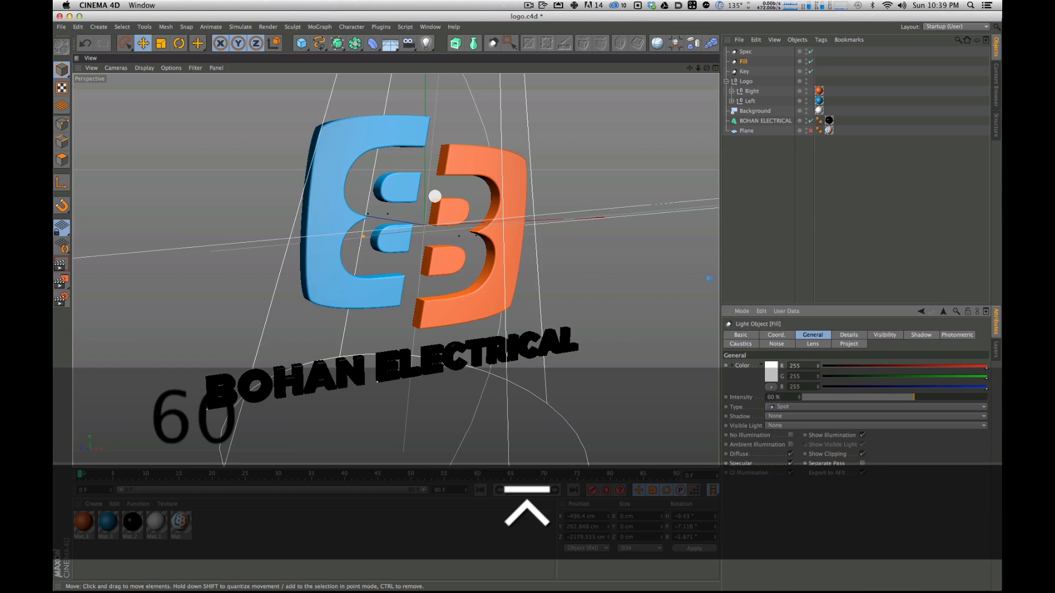
key(super+r)
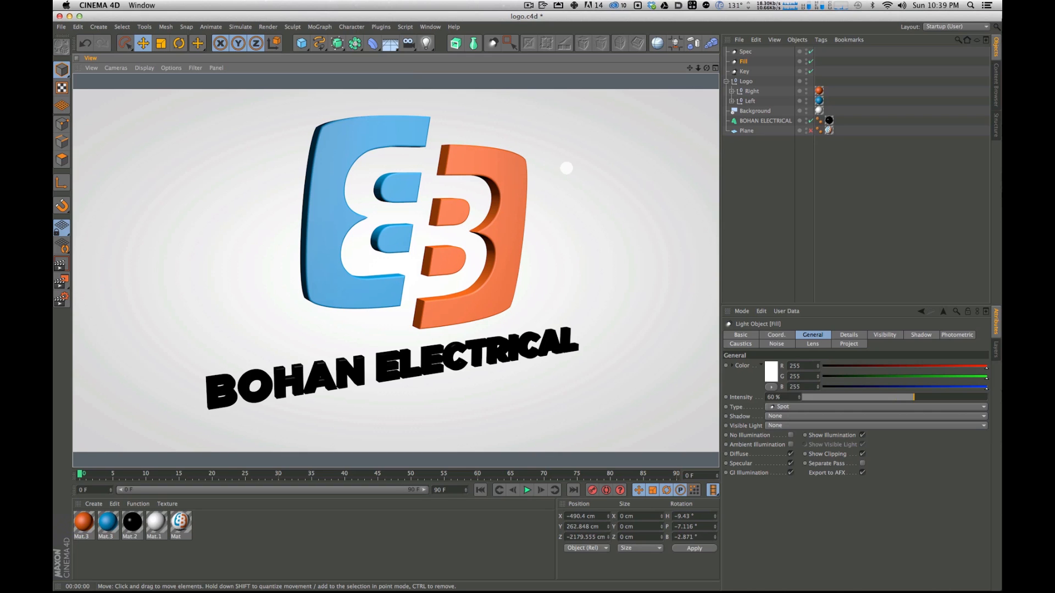
Step: Turn off Diffuse for the Spec light so it contributes only specular highlights
alt+middle_drag(593, 176, 485, 224)
alt+right_drag(485, 224, 531, 240)
click(254, 286)
key(s)
alt+drag(399, 216, 325, 209)
key(2)
key(1)
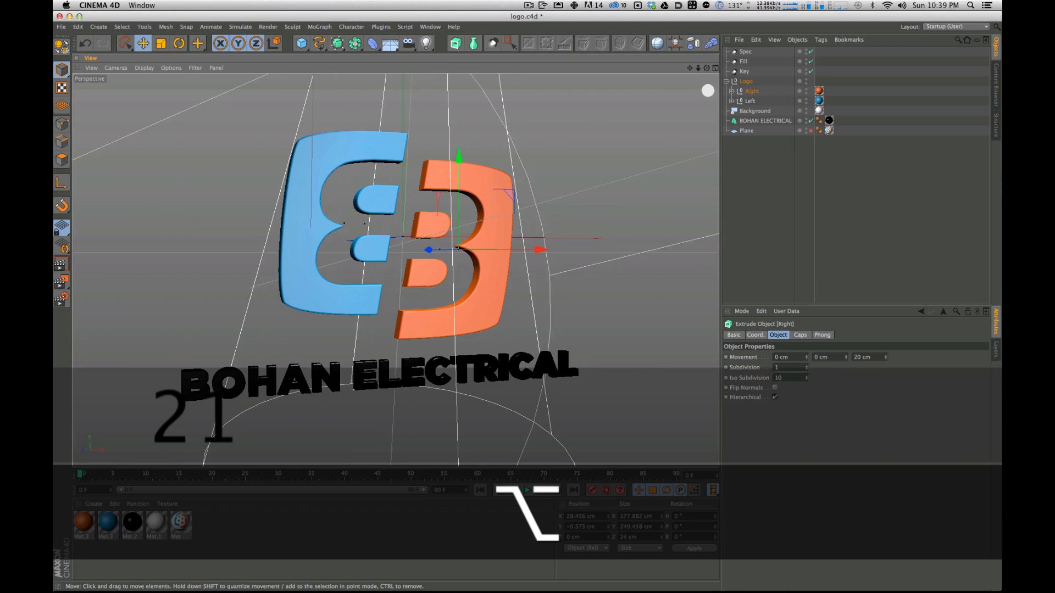
click(750, 53)
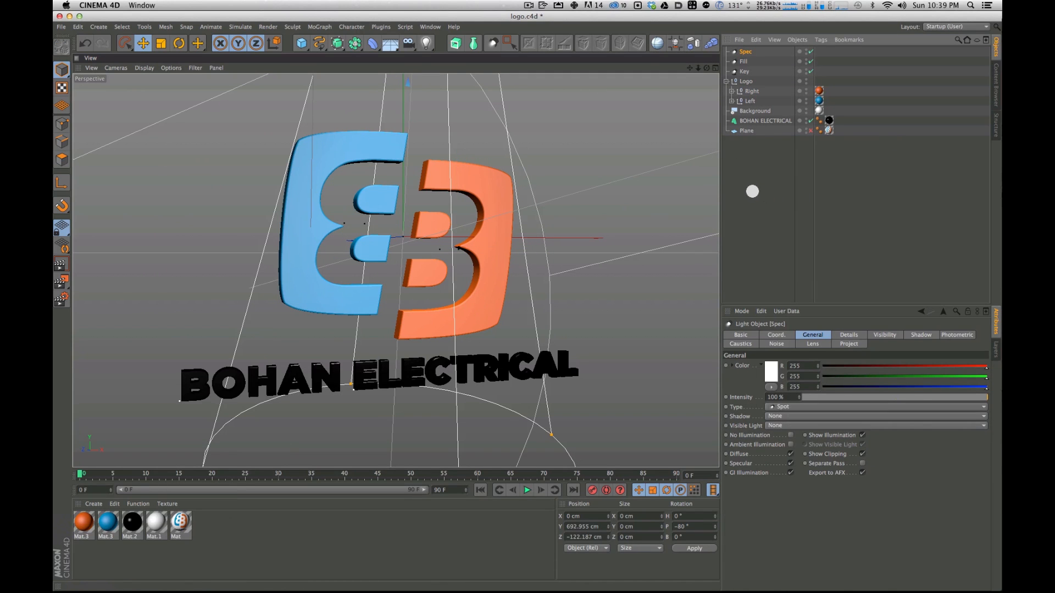
click(737, 455)
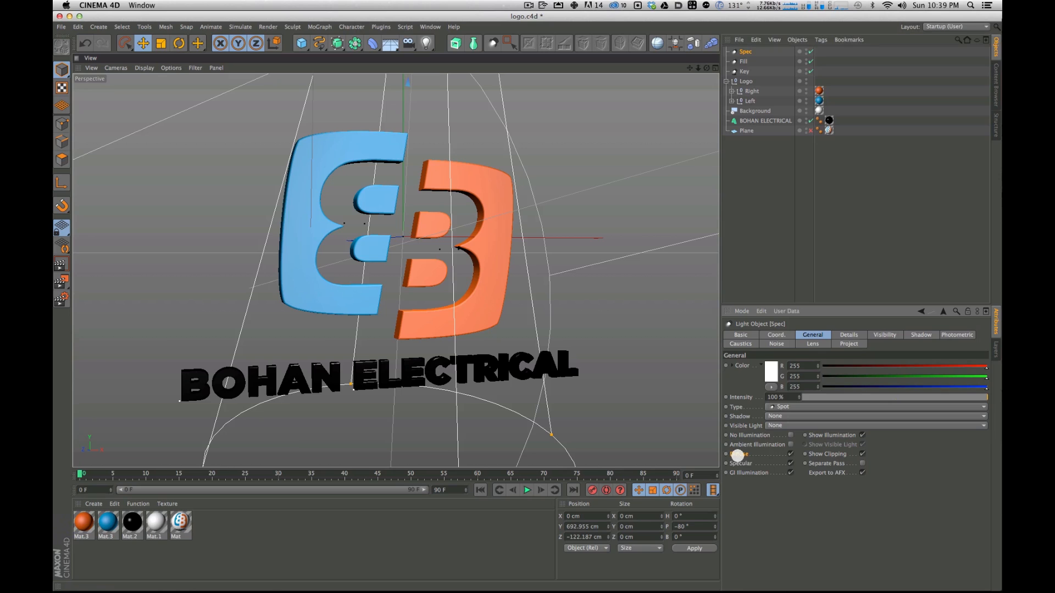
click(788, 455)
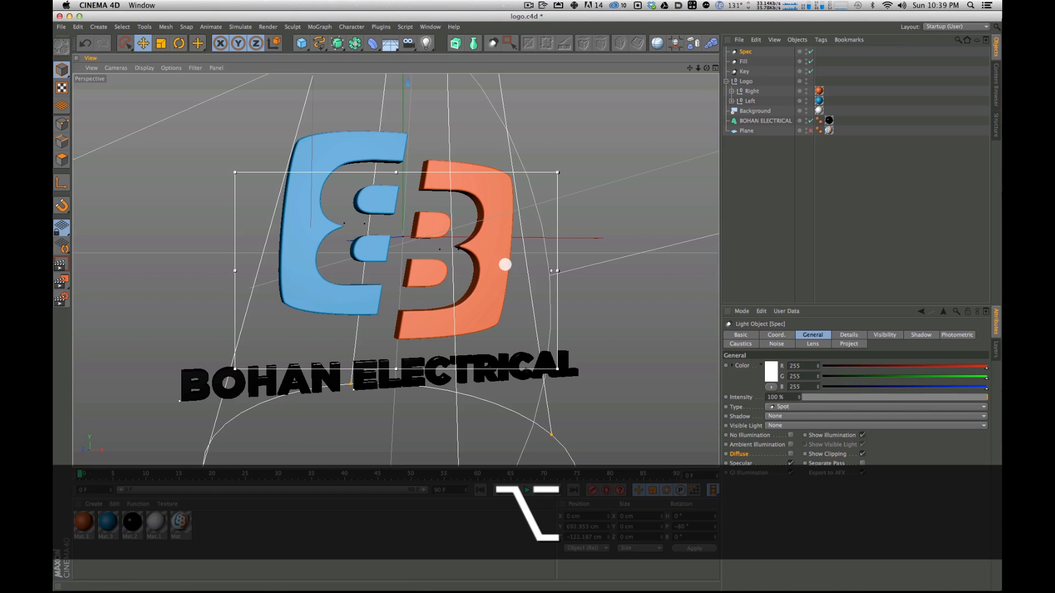
Step: Start an interactive render region and enlarge it to cover the whole logo and text, checking the highlights from another angle
key(alt+r)
drag(235, 169, 155, 100)
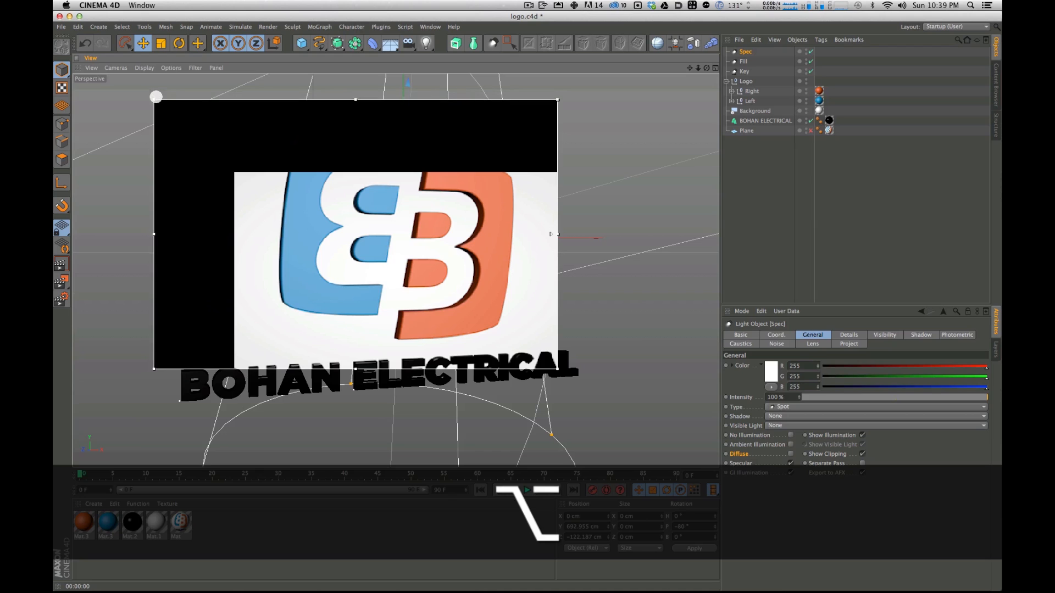
drag(557, 369, 639, 427)
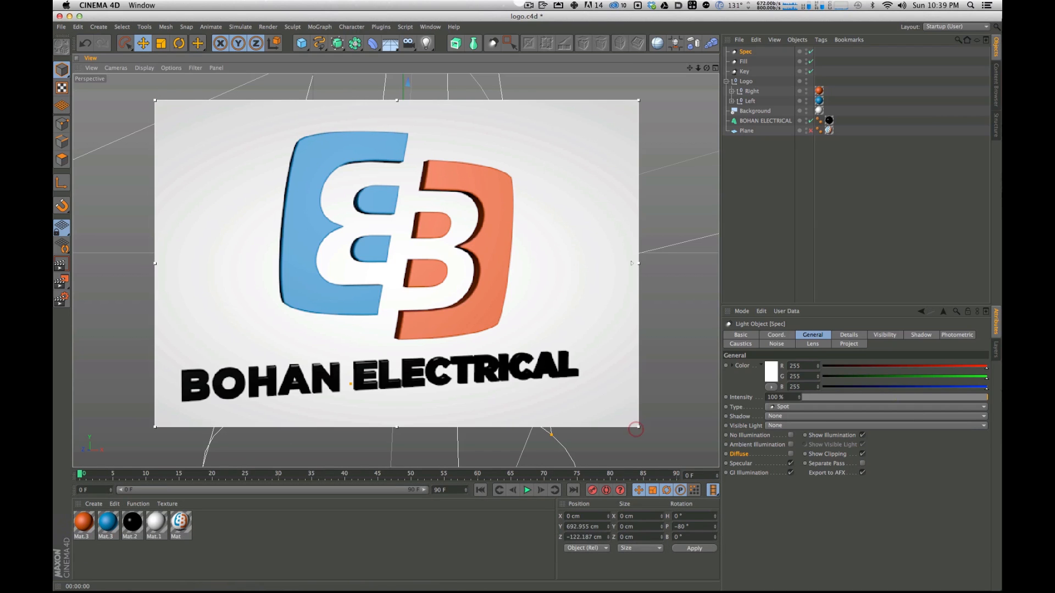
drag(635, 258, 635, 260)
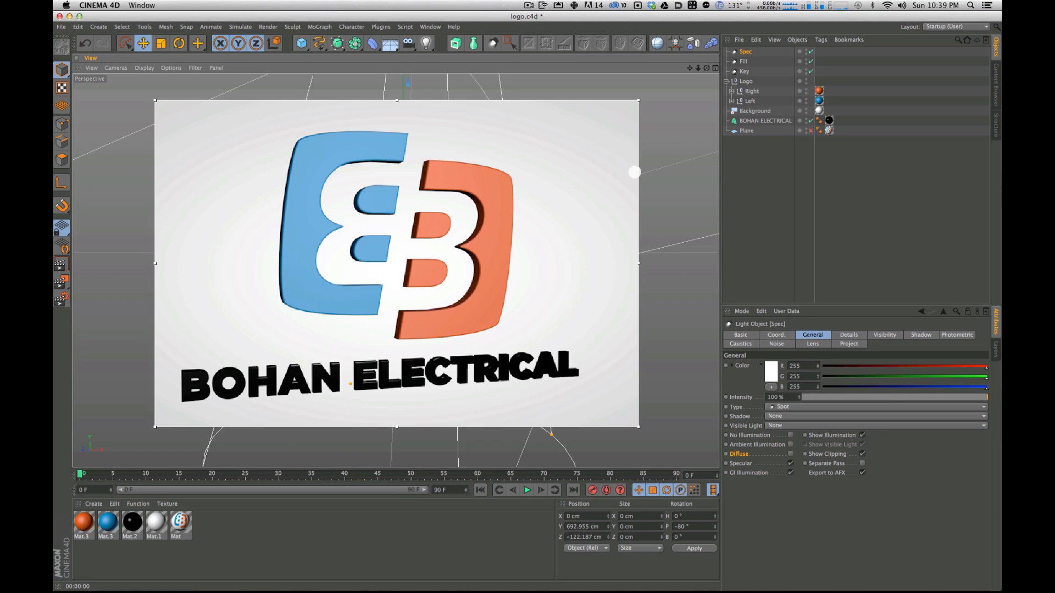
mouse_move(536, 223)
alt+mouse_down()
mouse_move(539, 200)
mouse_move(523, 214)
alt+mouse_up()
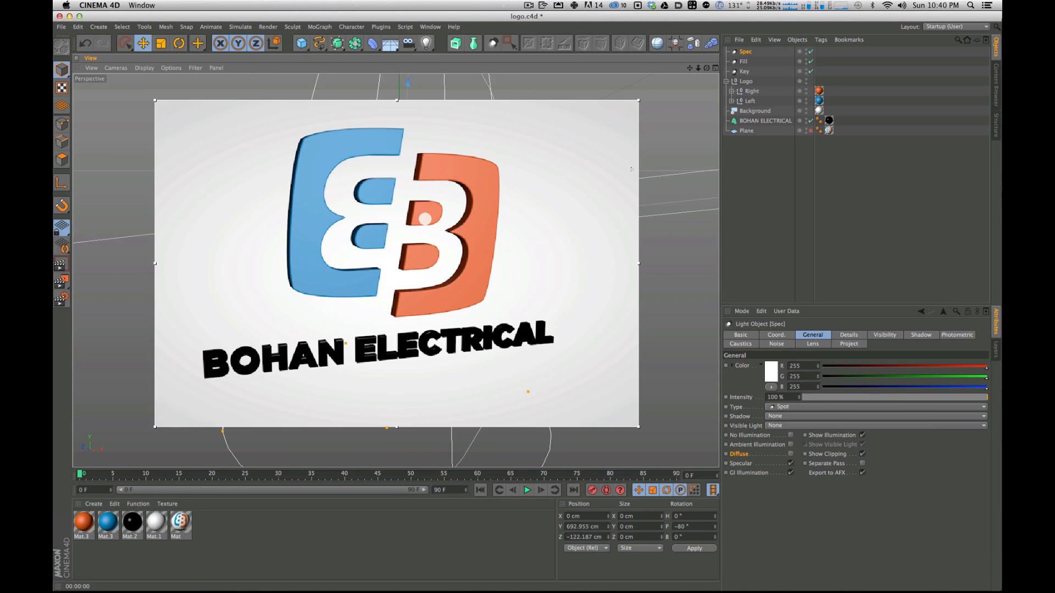
key(1)
drag(632, 169, 638, 178)
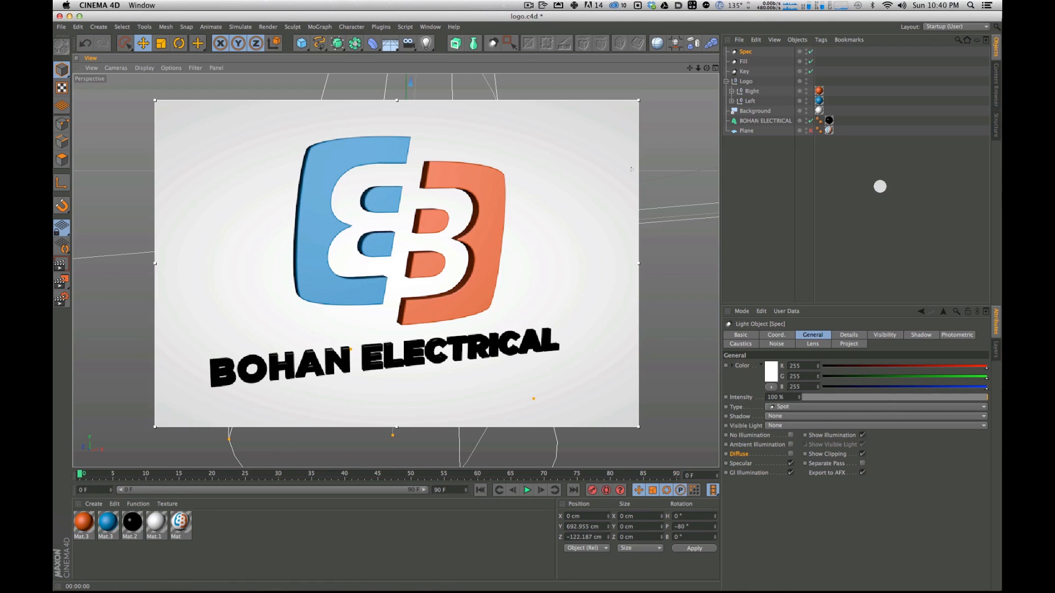
click(880, 190)
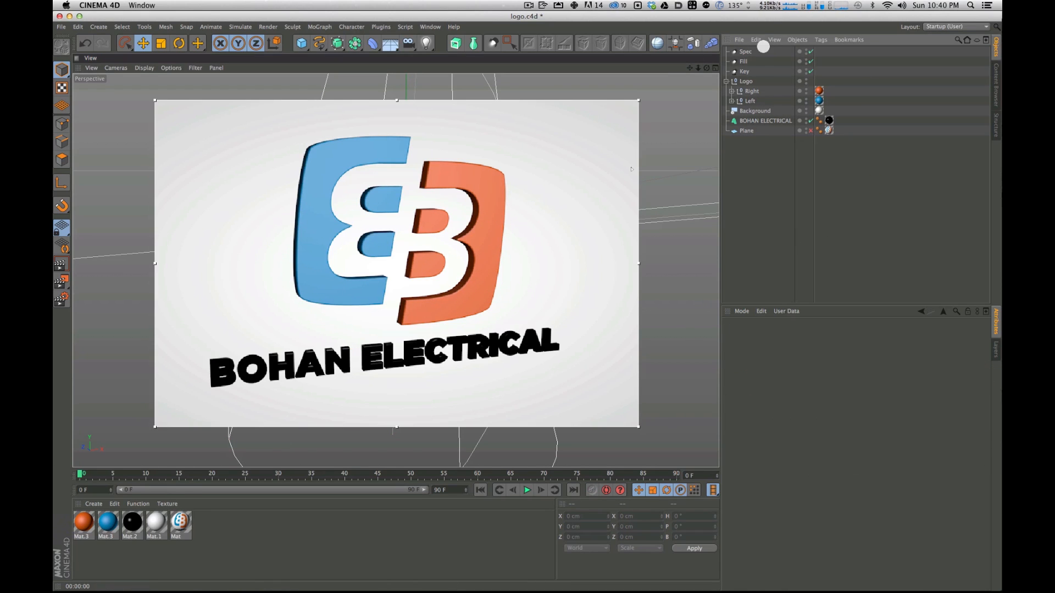
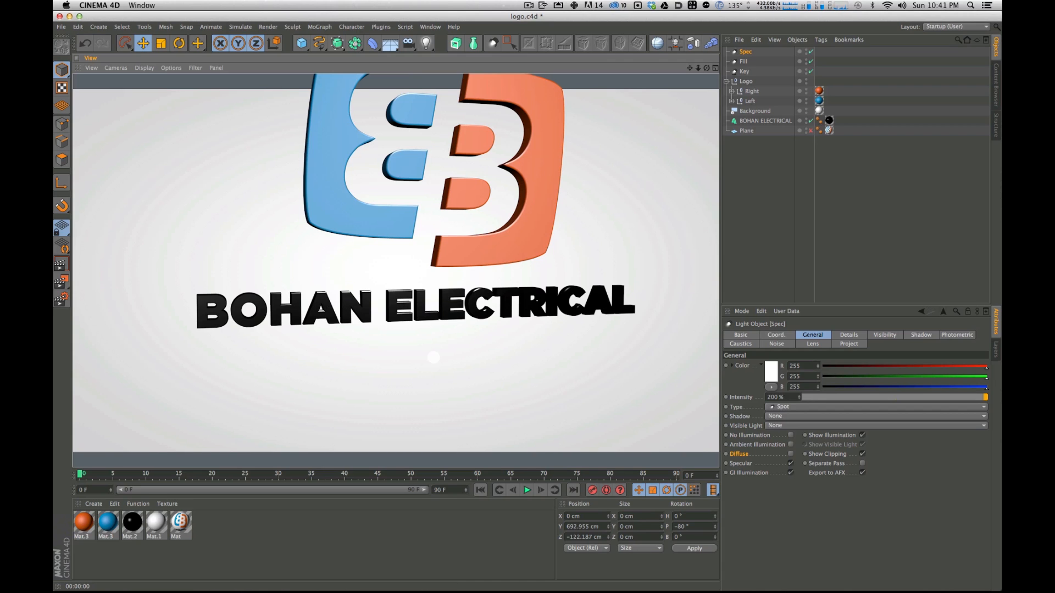
Step: Set the start and end fillet cap radius of the BOHAN ELECTRICAL text to 0.5 cm
alt+drag(439, 297, 513, 287)
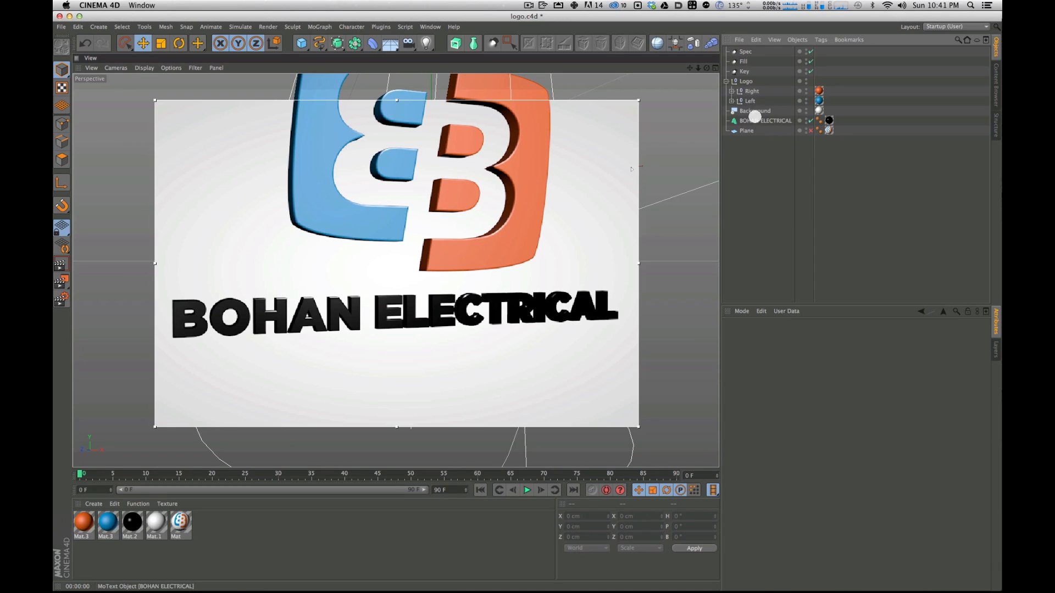
click(755, 120)
click(798, 335)
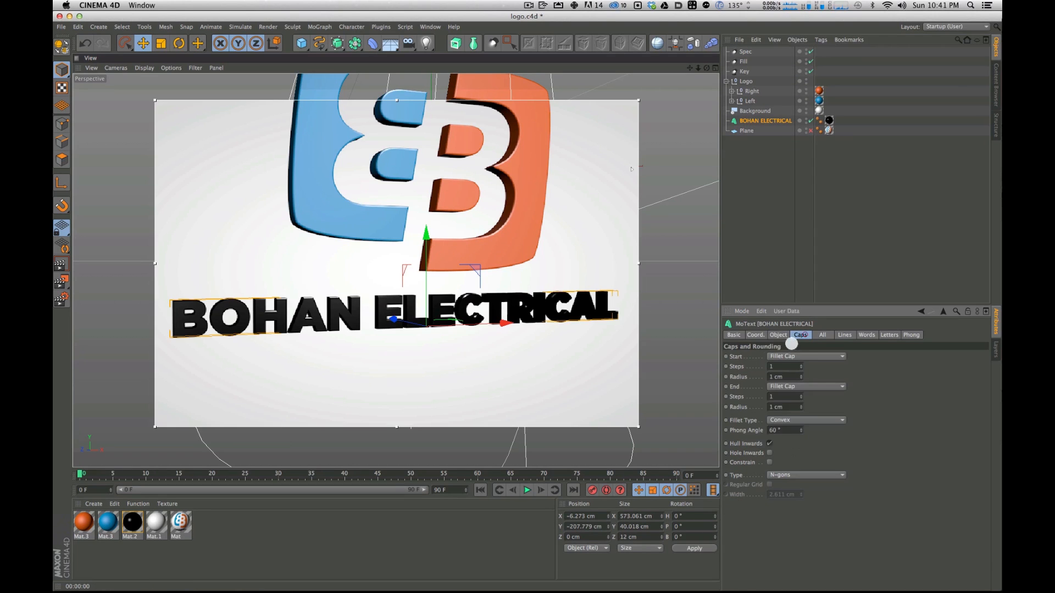
click(787, 407)
text(.5)
key(Tab)
click(790, 377)
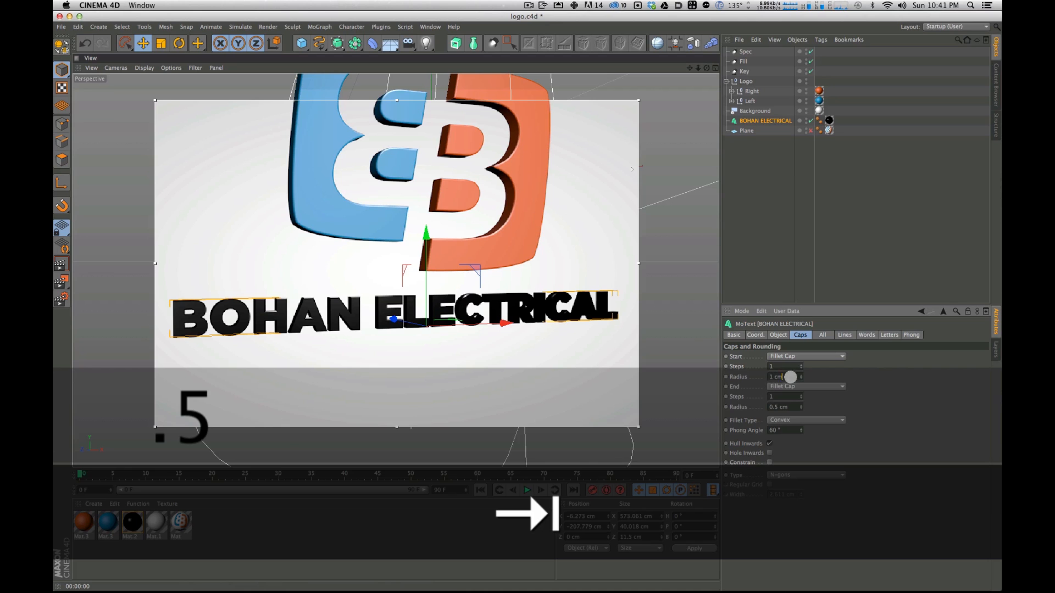
double_click(790, 377)
text(.5)
key(Tab)
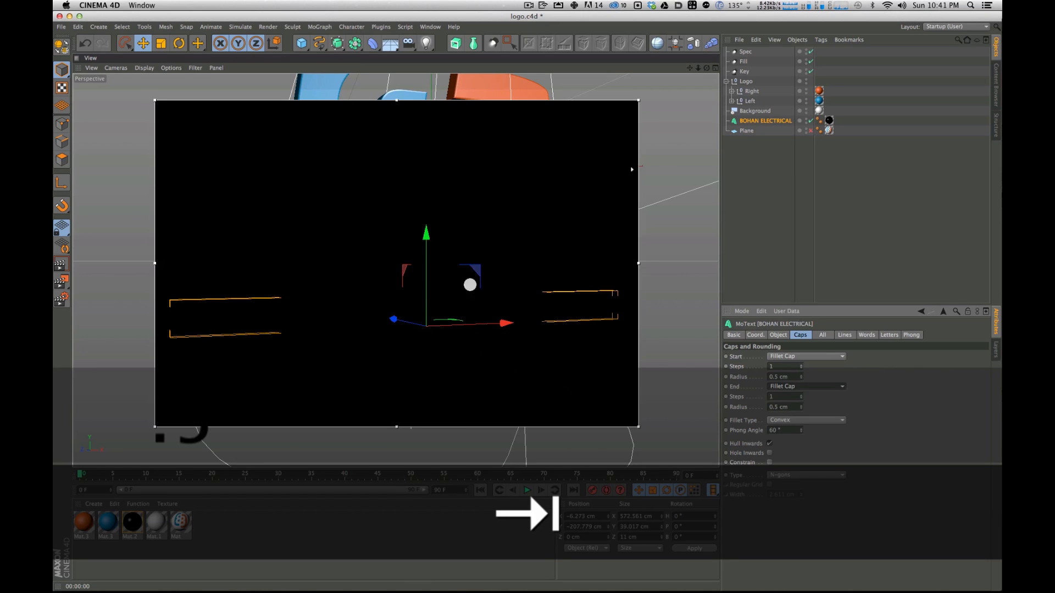
Step: Set the BOHAN ELECTRICAL text's extrusion depth to 5 cm and check it in the interactive render
key(alt+r)
alt+drag(517, 296, 527, 294)
key(1)
drag(551, 235, 558, 253)
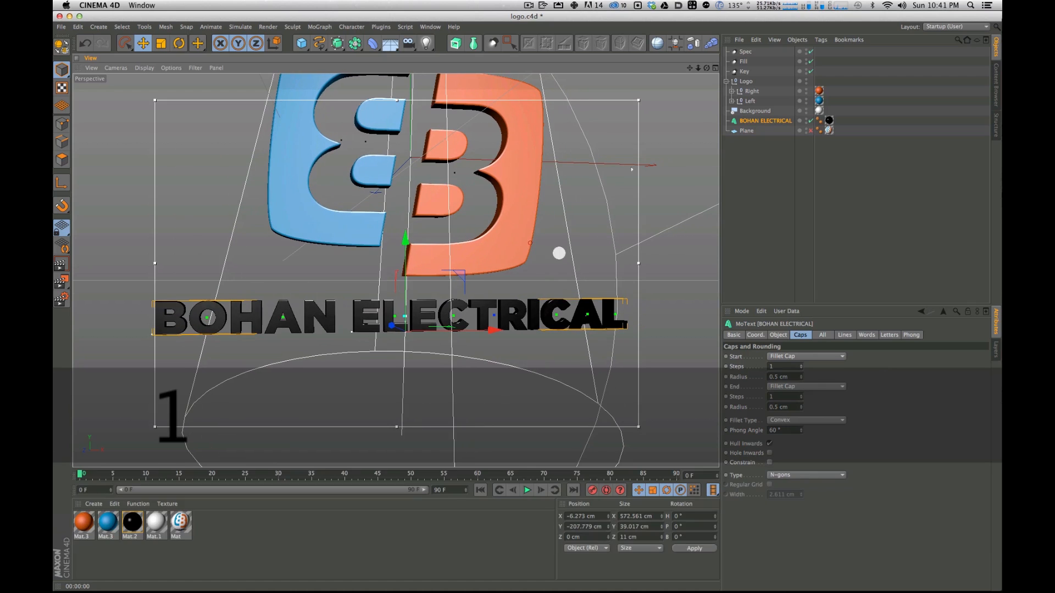
alt+drag(457, 250, 453, 251)
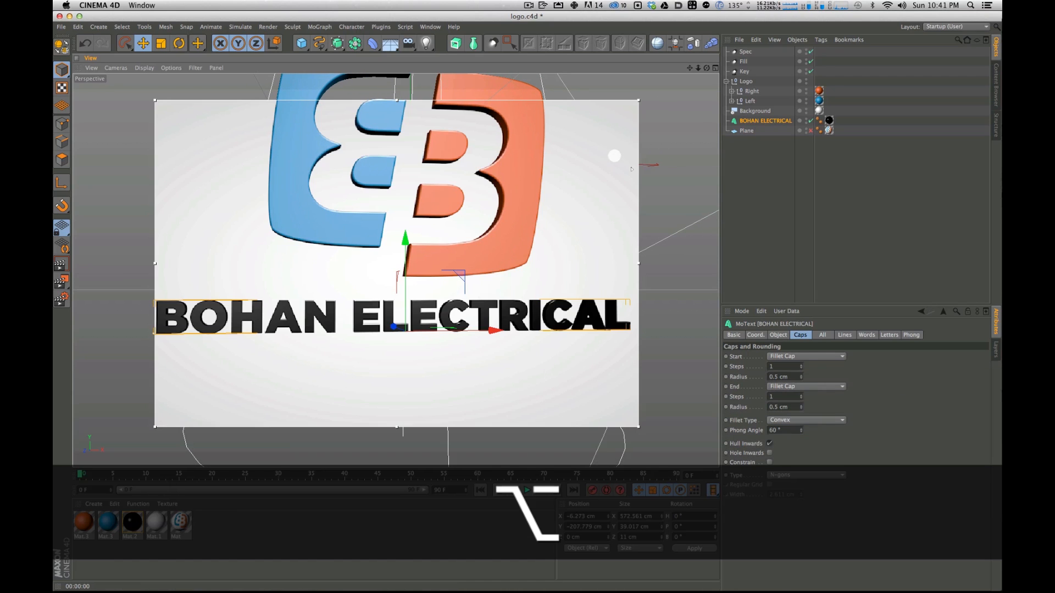
click(778, 335)
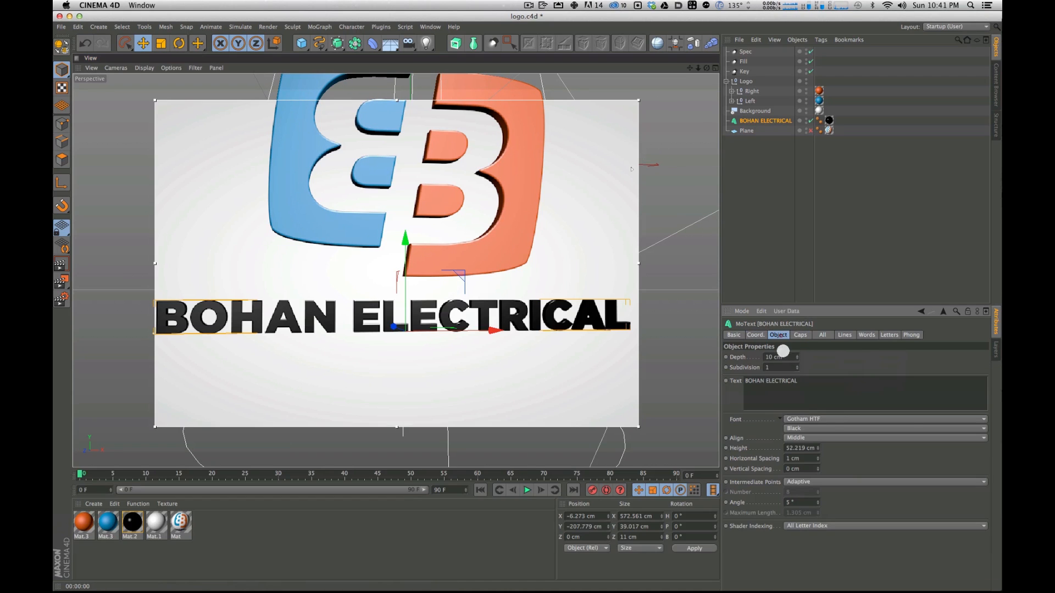
double_click(775, 357)
text(5)
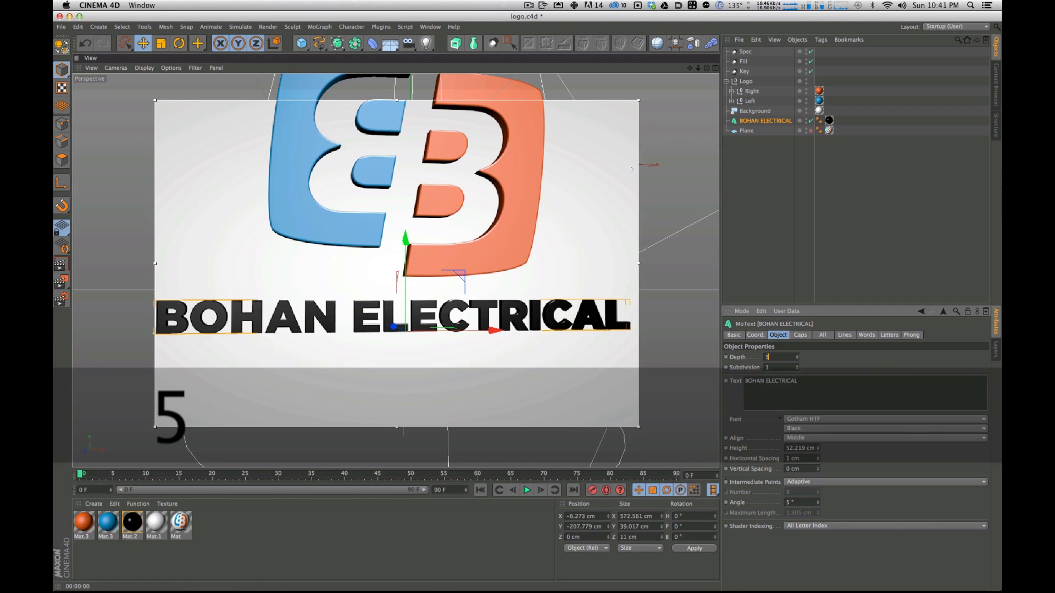
key(Return)
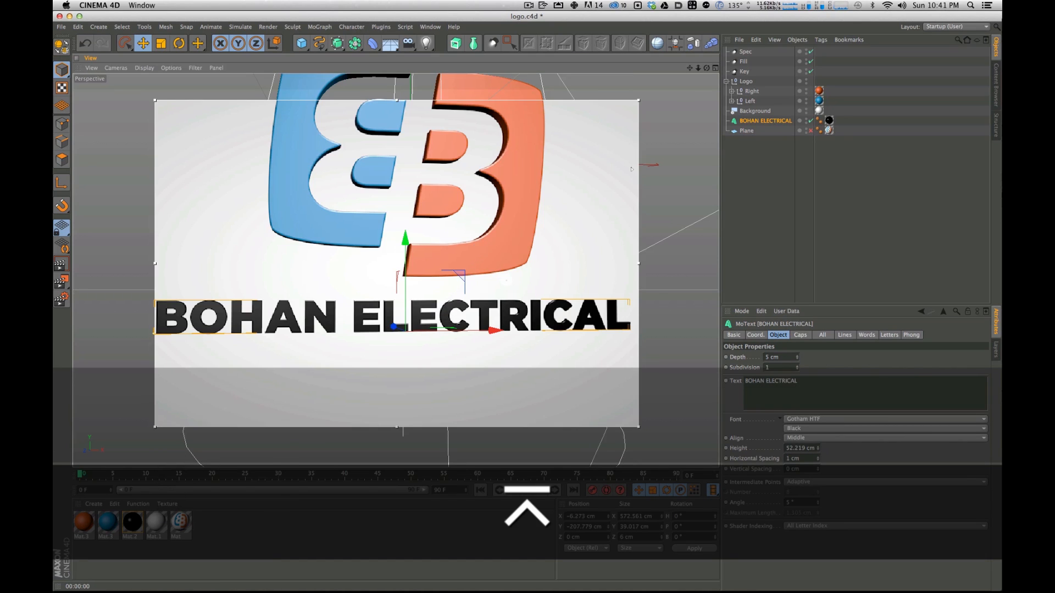
alt+drag(505, 278, 591, 325)
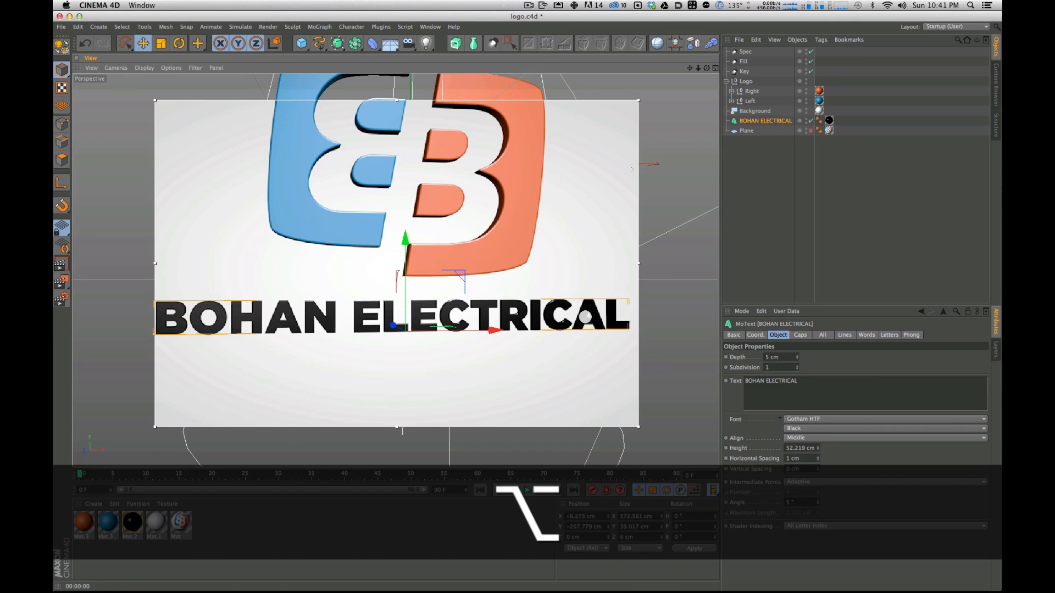
Step: Try an extrusion depth of 7 cm on the BOHAN ELECTRICAL text and check it in the render
key(super+r)
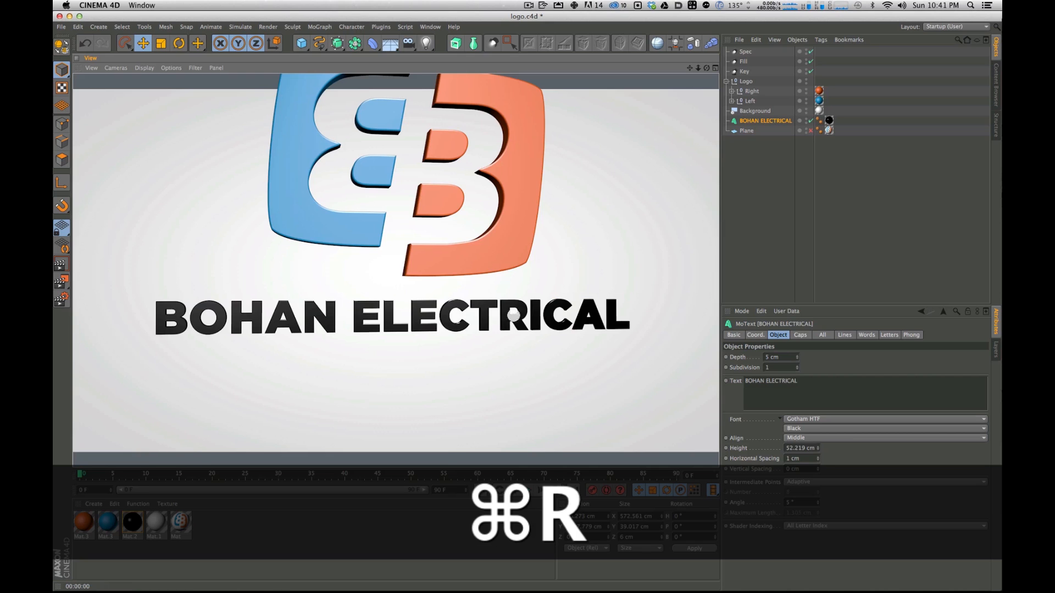
alt+drag(518, 314, 513, 337)
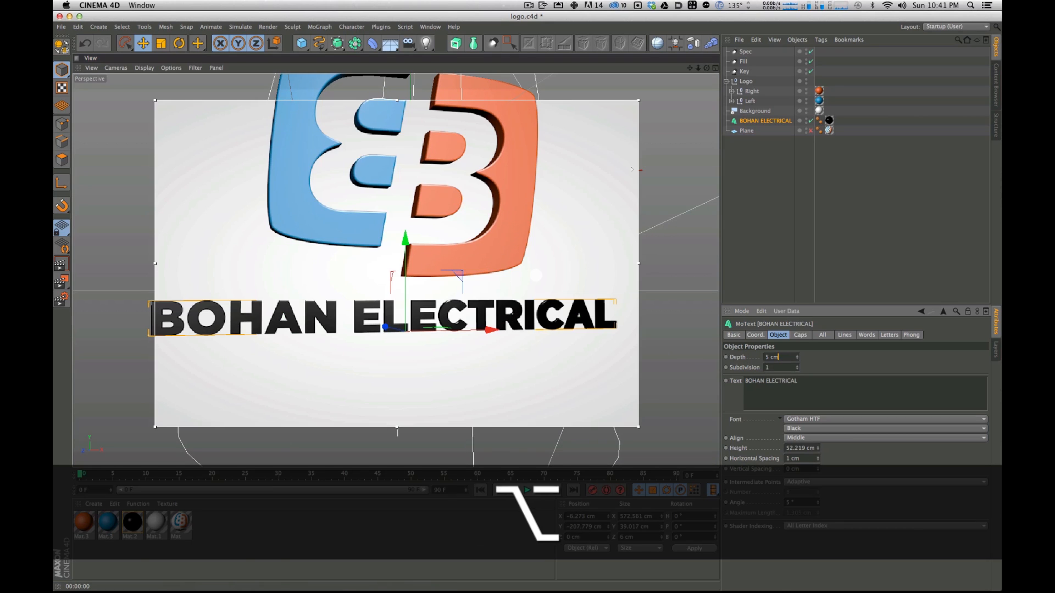
drag(796, 359, 762, 355)
key(Up)
key(Up)
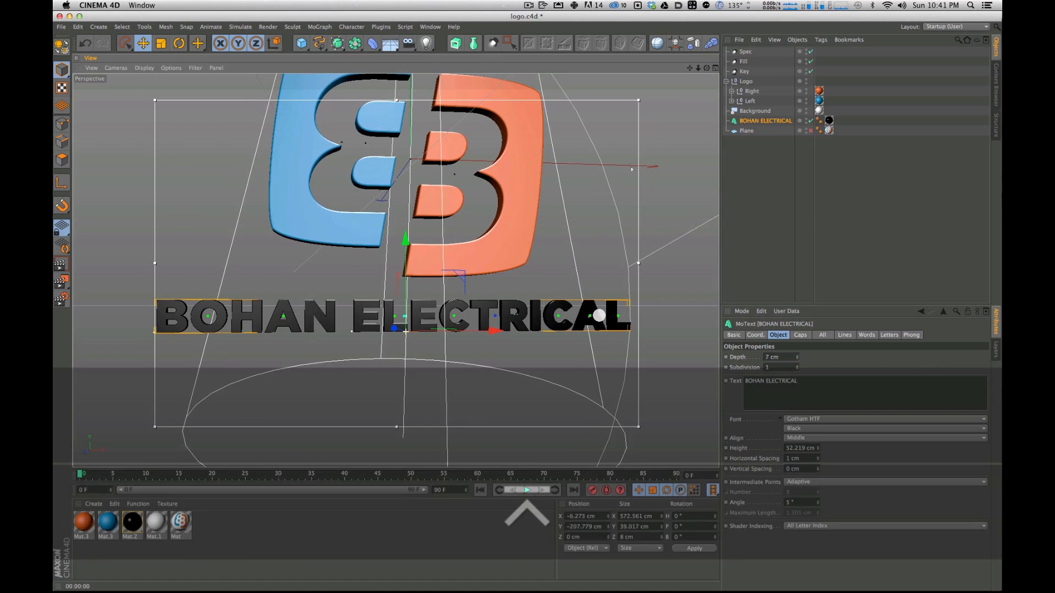
alt+drag(584, 312, 598, 339)
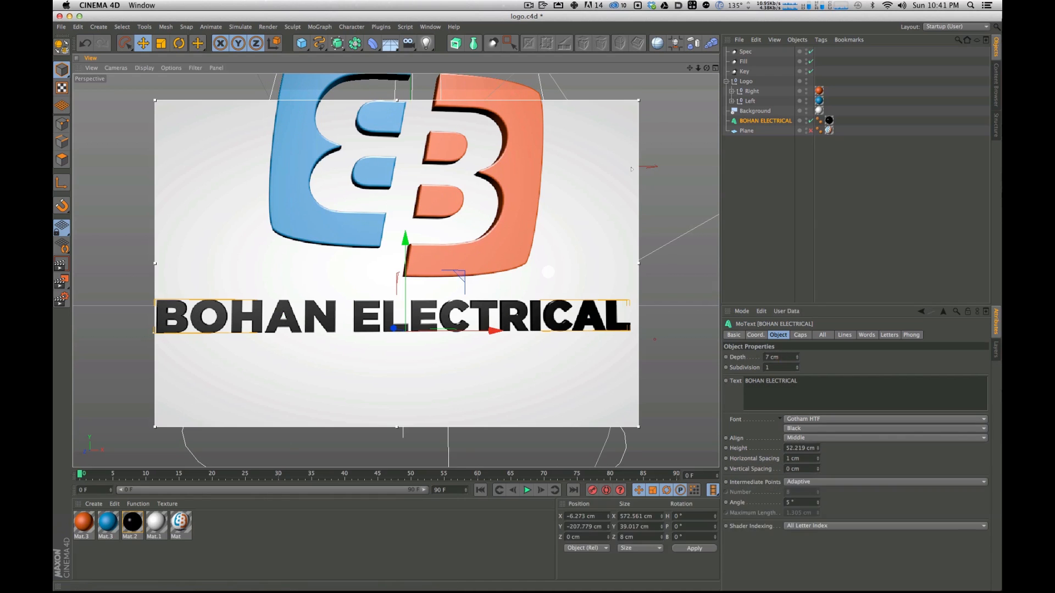
click(548, 272)
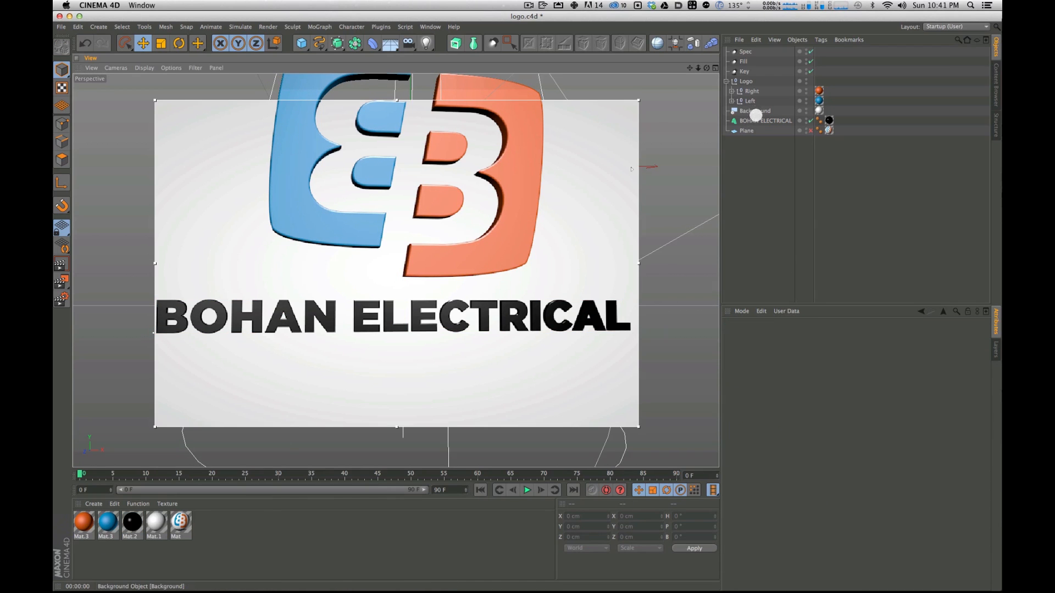
Step: Set the BOHAN ELECTRICAL text's extrusion depth to 5 cm and inspect it from the side and front
click(761, 121)
double_click(783, 358)
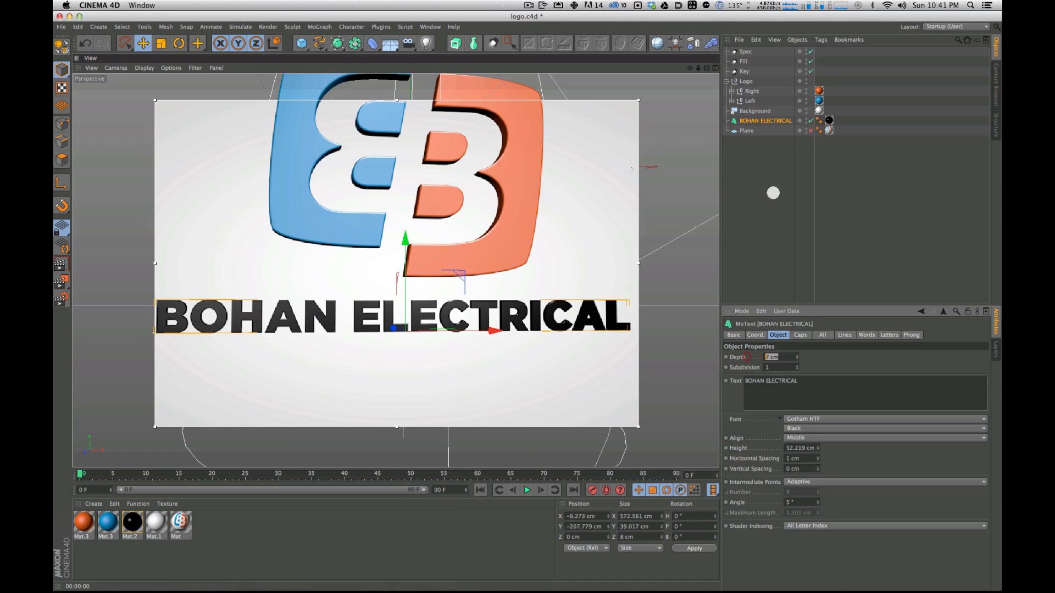
text(5)
key(Return)
alt+drag(395, 280, 246, 311)
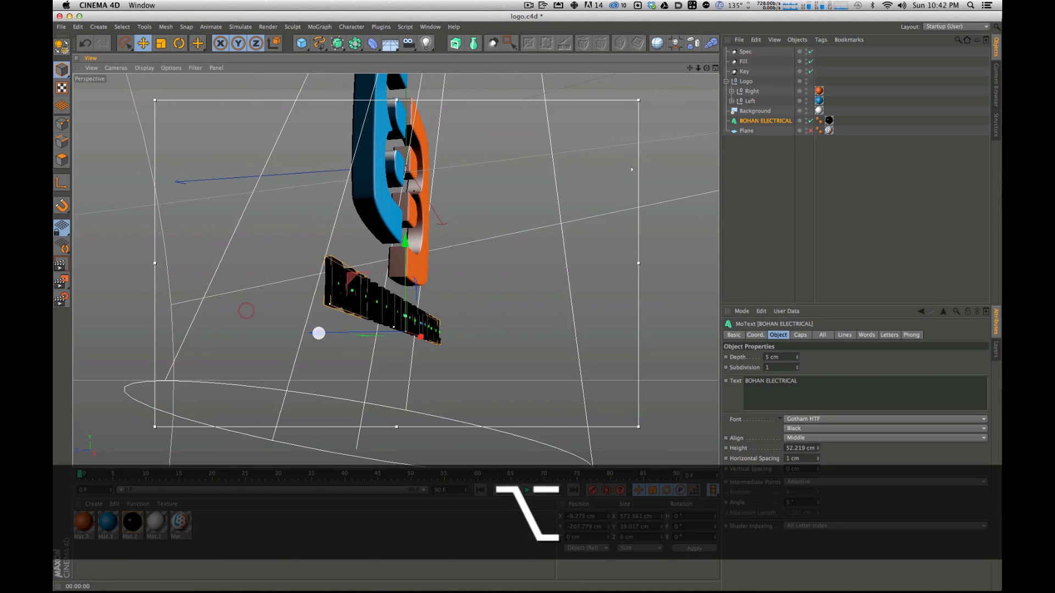
alt+drag(343, 297, 542, 240)
key(super+r)
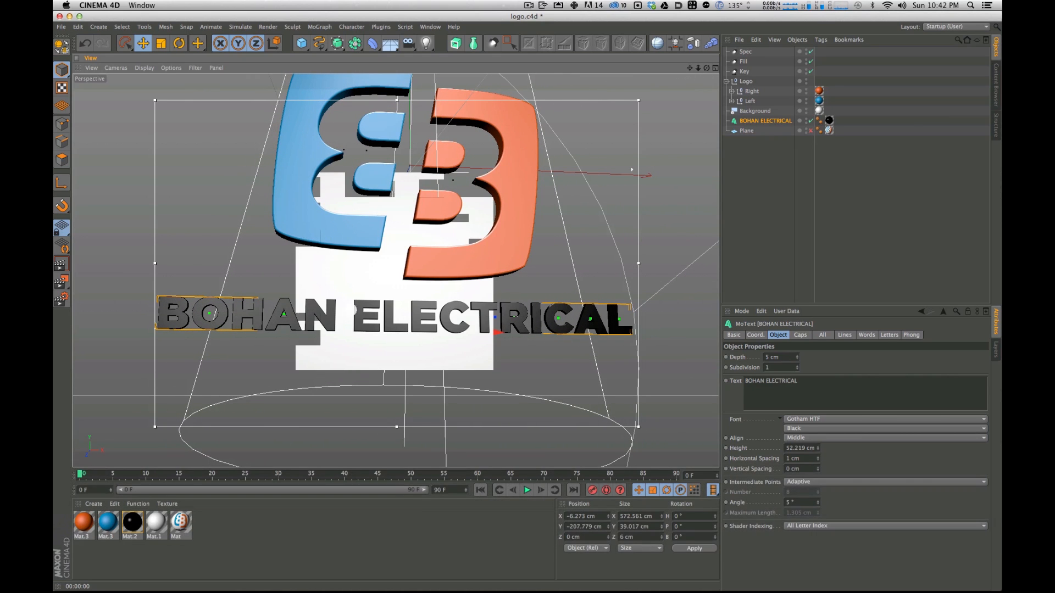
Step: Turn off the interactive render region, frame the whole logo with its text, and clear the selection
key(super+r)
key(1)
drag(445, 161, 430, 240)
key(alt+r)
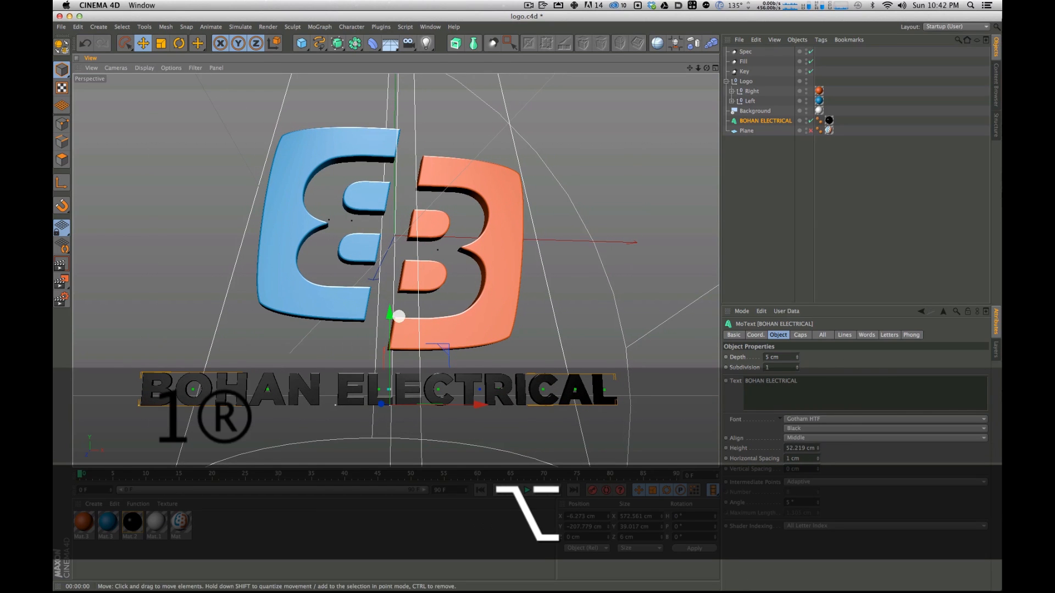
alt+drag(393, 285, 403, 276)
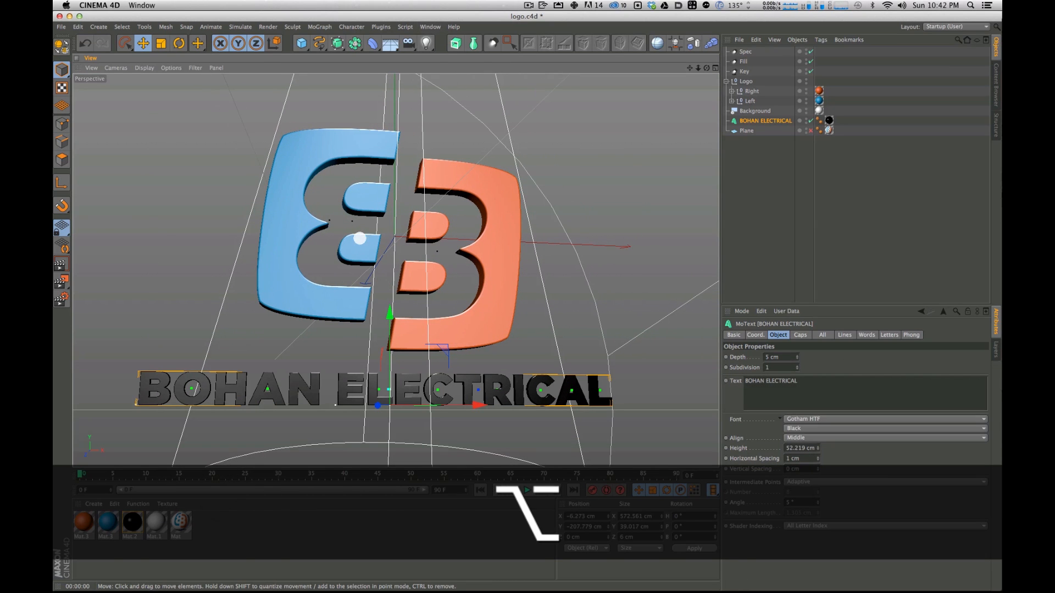
click(791, 212)
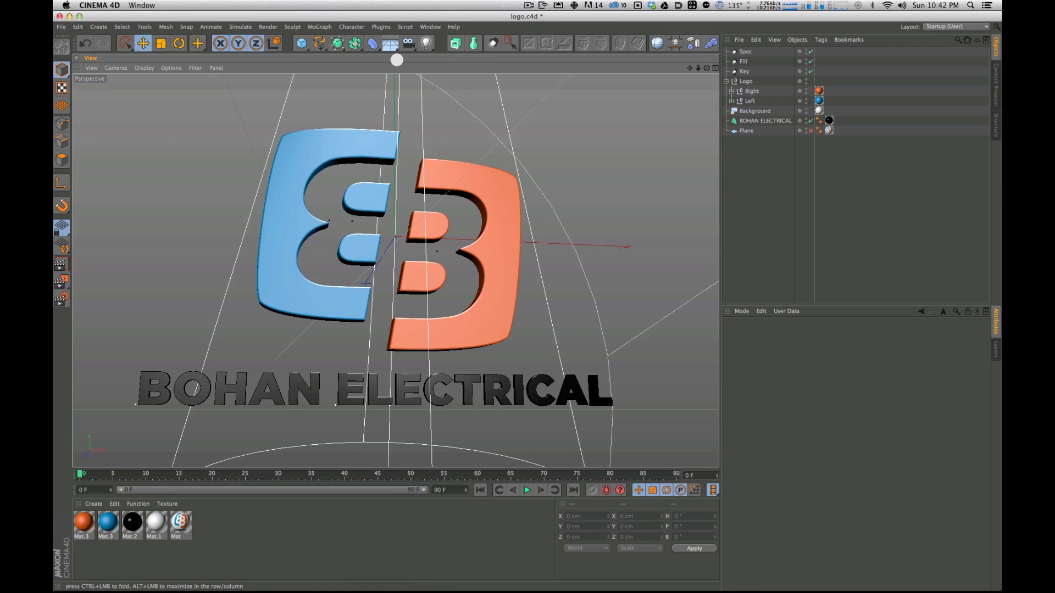
Step: Open the Content Browser and search its Presets for "hdri"
click(430, 27)
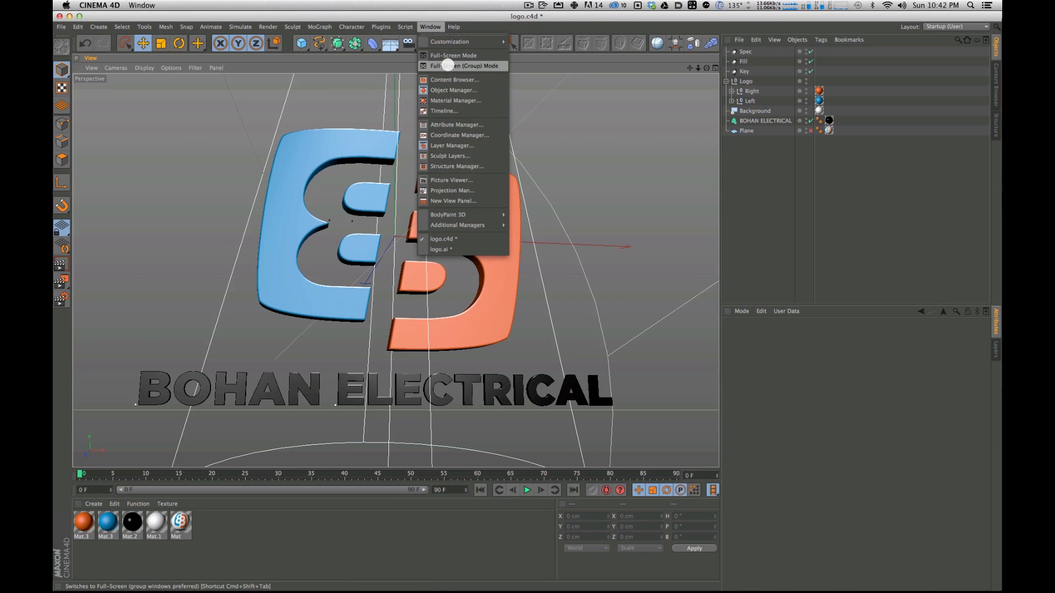
click(459, 82)
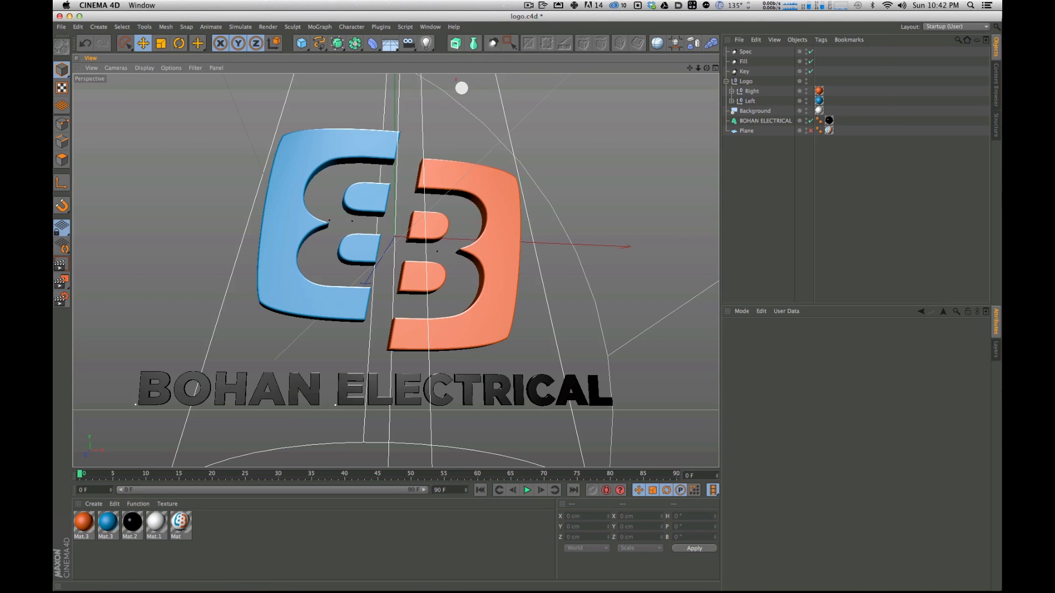
drag(405, 16, 468, 78)
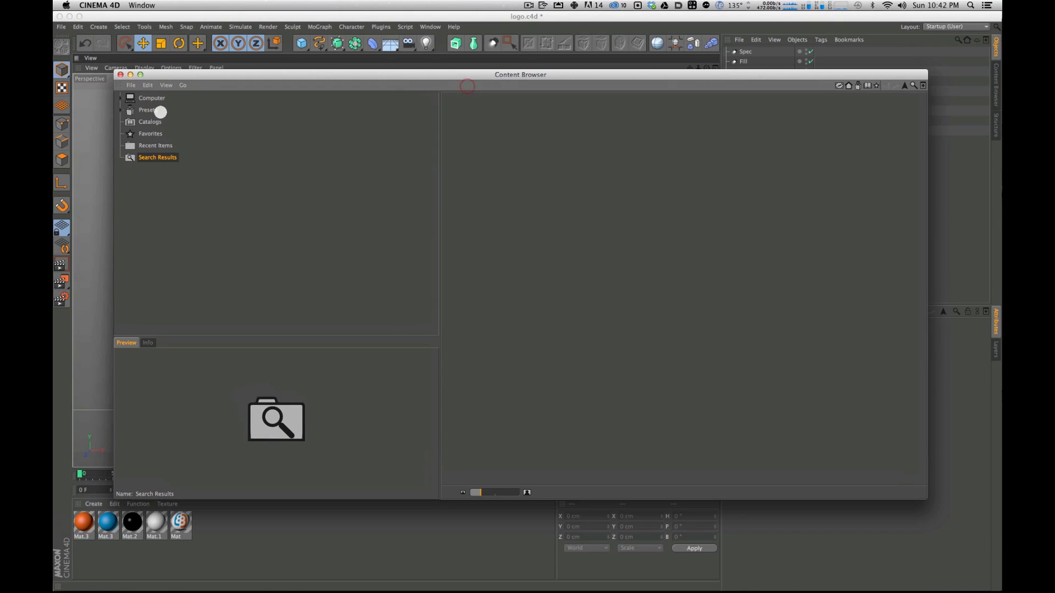
click(148, 110)
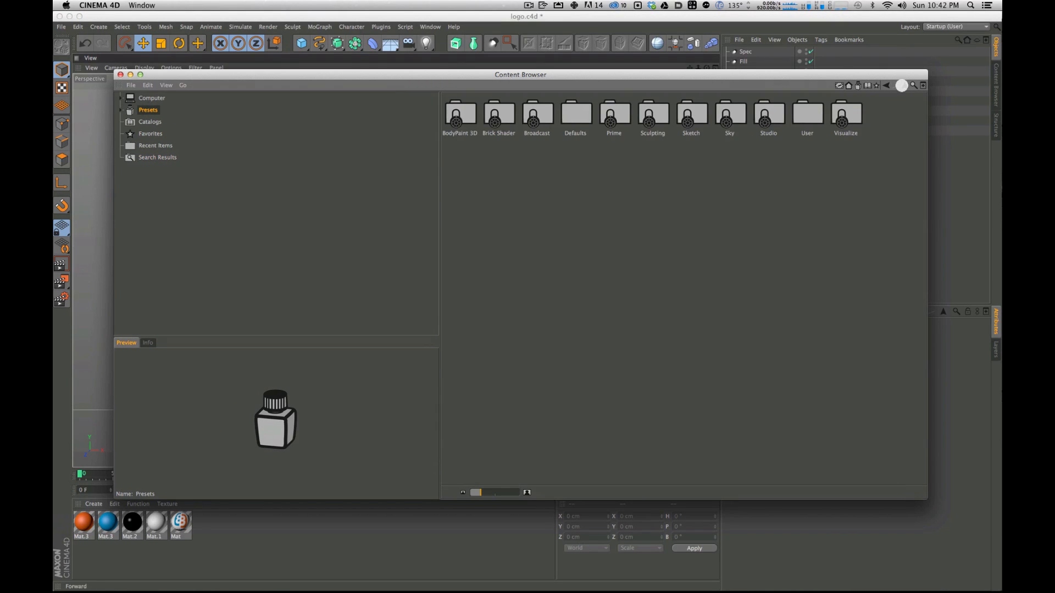
click(913, 85)
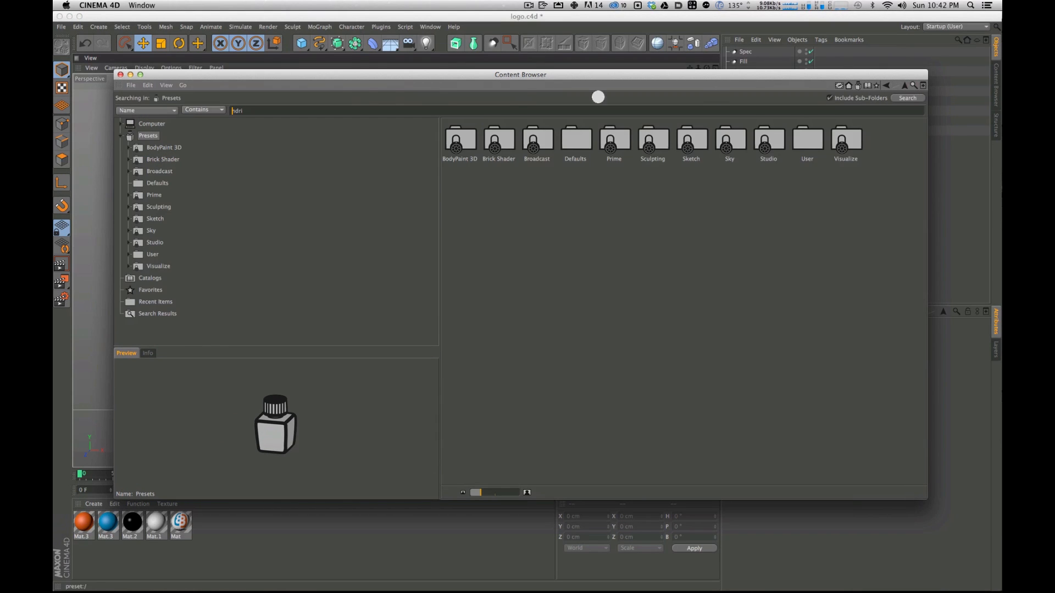
drag(269, 111, 194, 121)
key(Return)
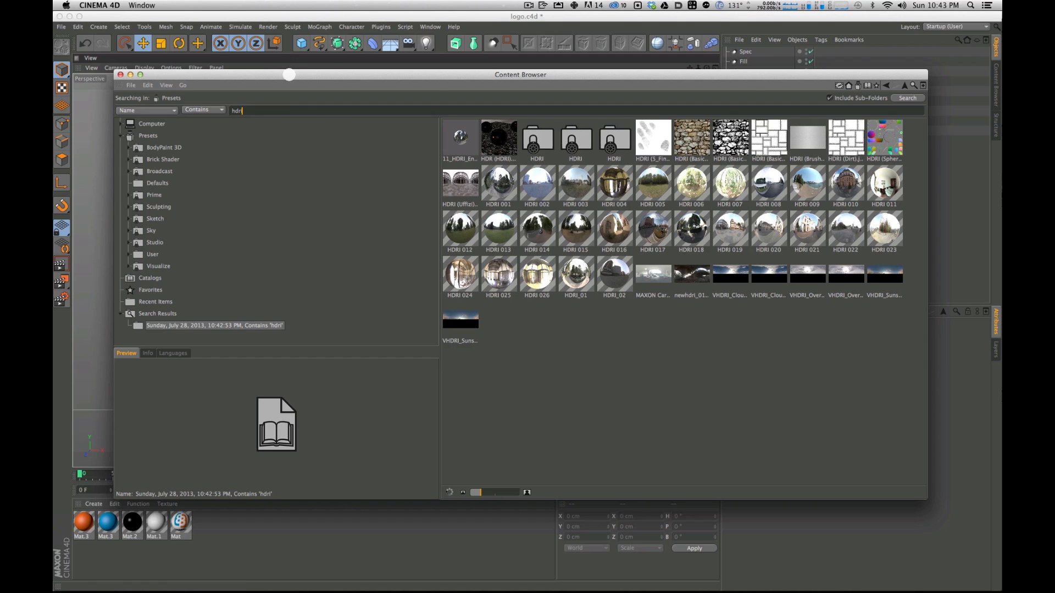
drag(289, 74, 288, 86)
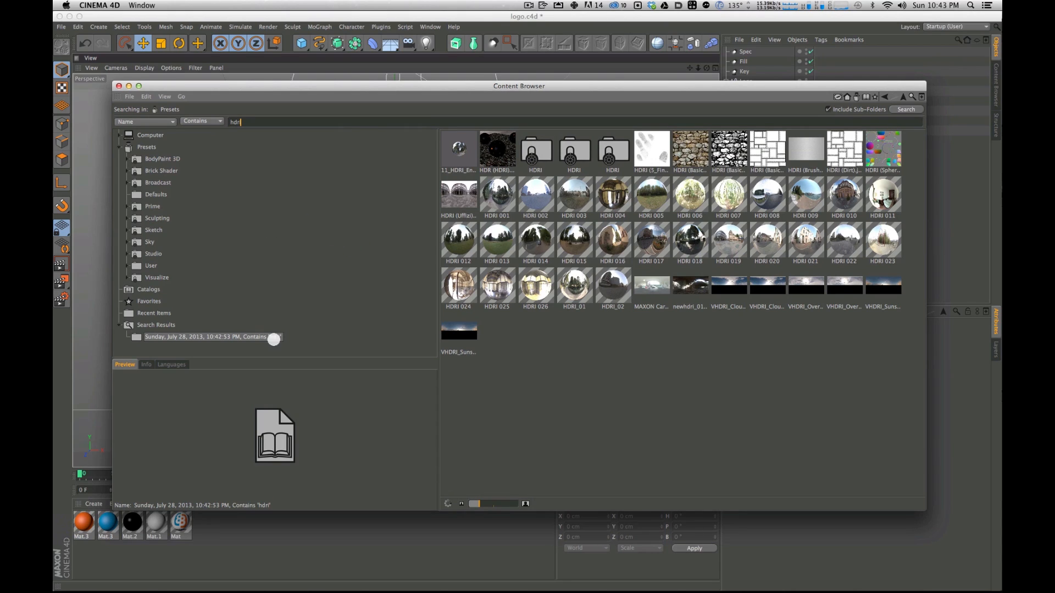
click(254, 337)
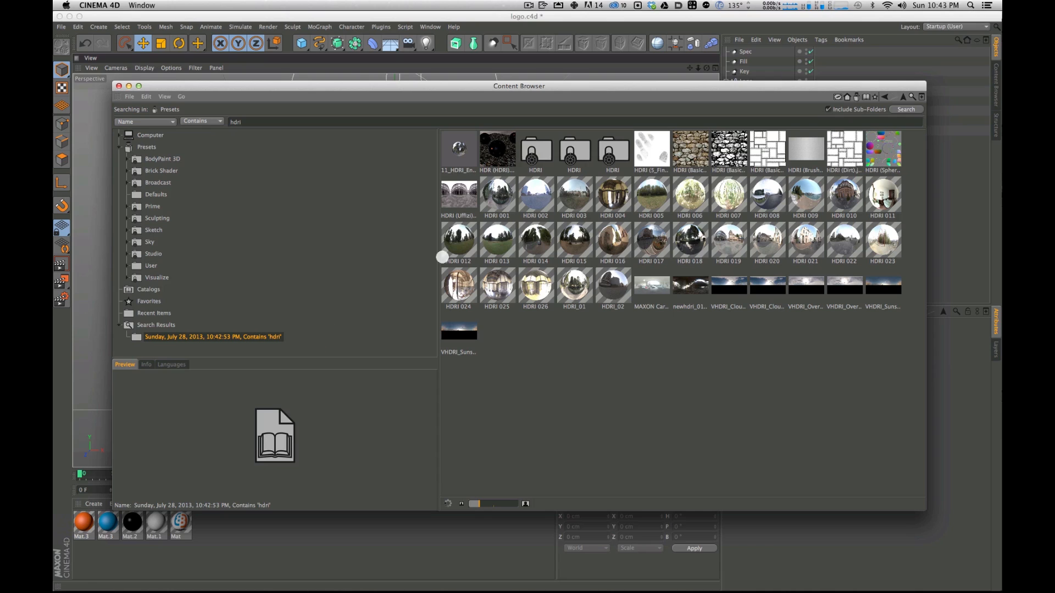
Step: Repeat the "hdri" search on the Presets, then empty the search term and hide the search bar
click(206, 214)
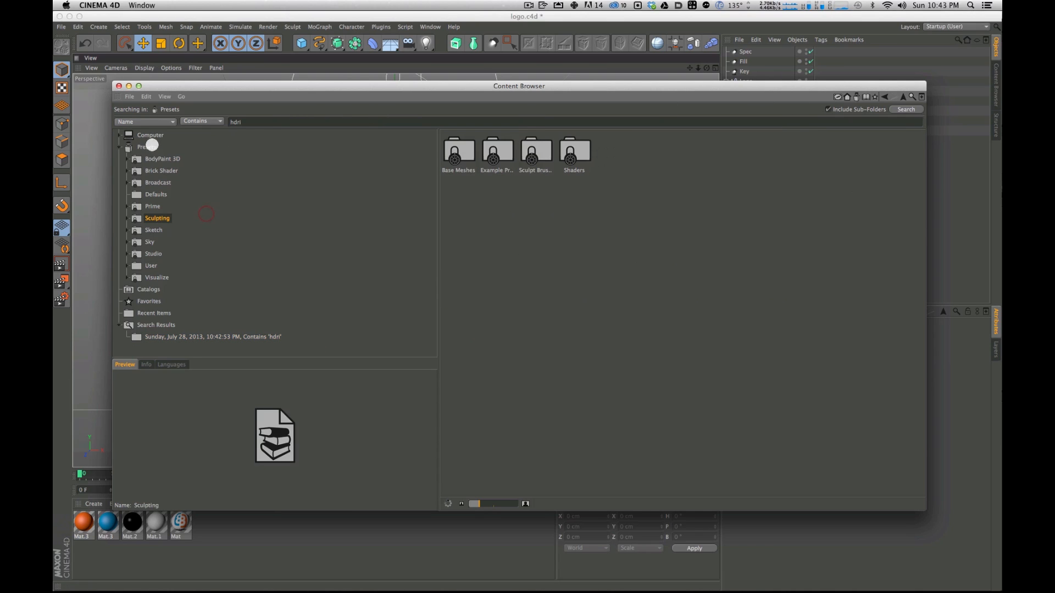
click(151, 145)
click(282, 123)
key(Return)
click(151, 147)
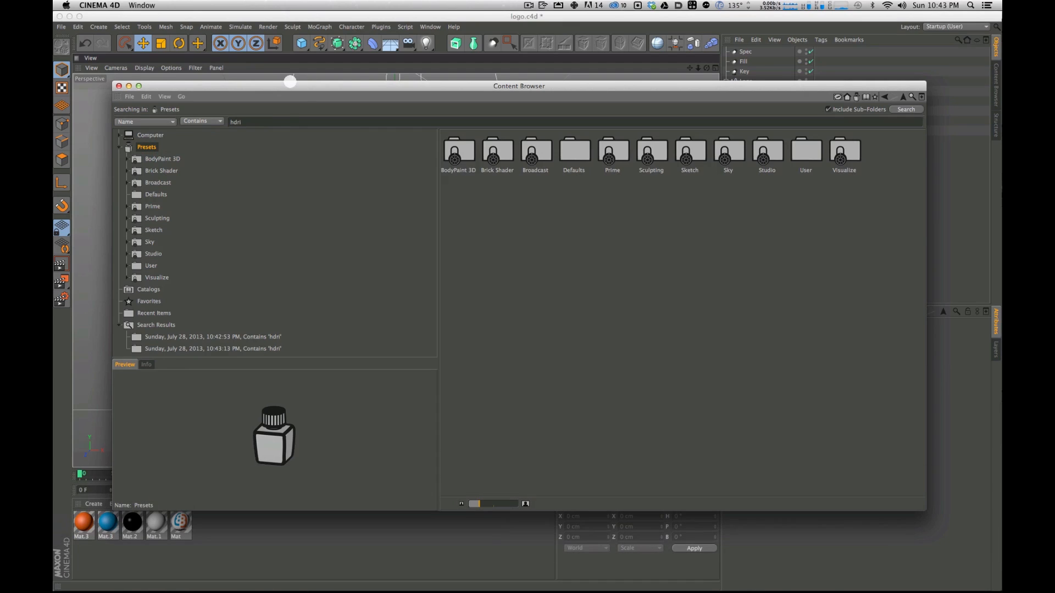
click(248, 122)
click(223, 122)
click(245, 124)
drag(253, 121, 224, 121)
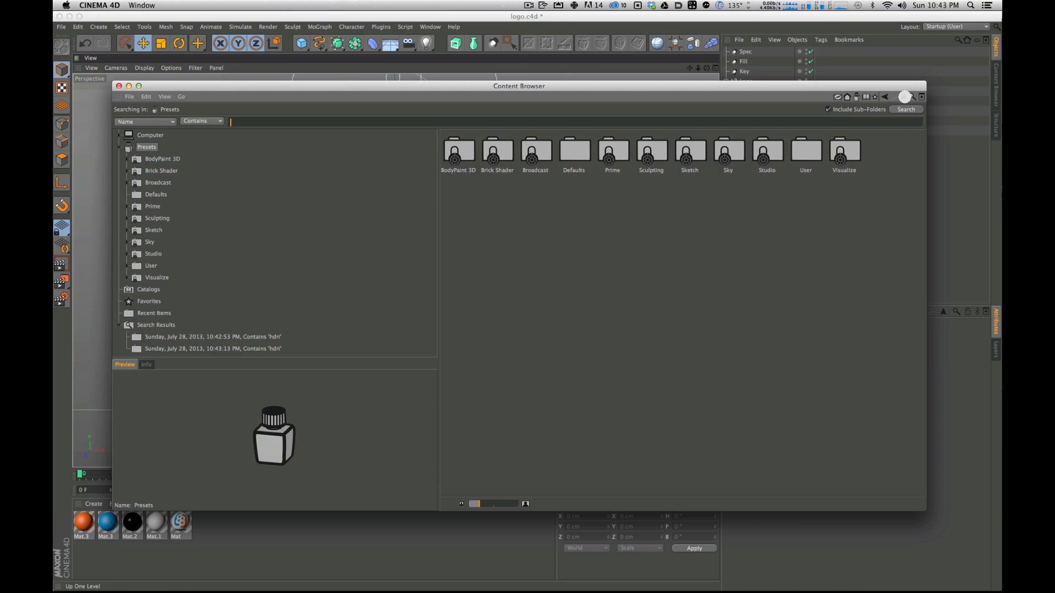
click(911, 97)
click(236, 300)
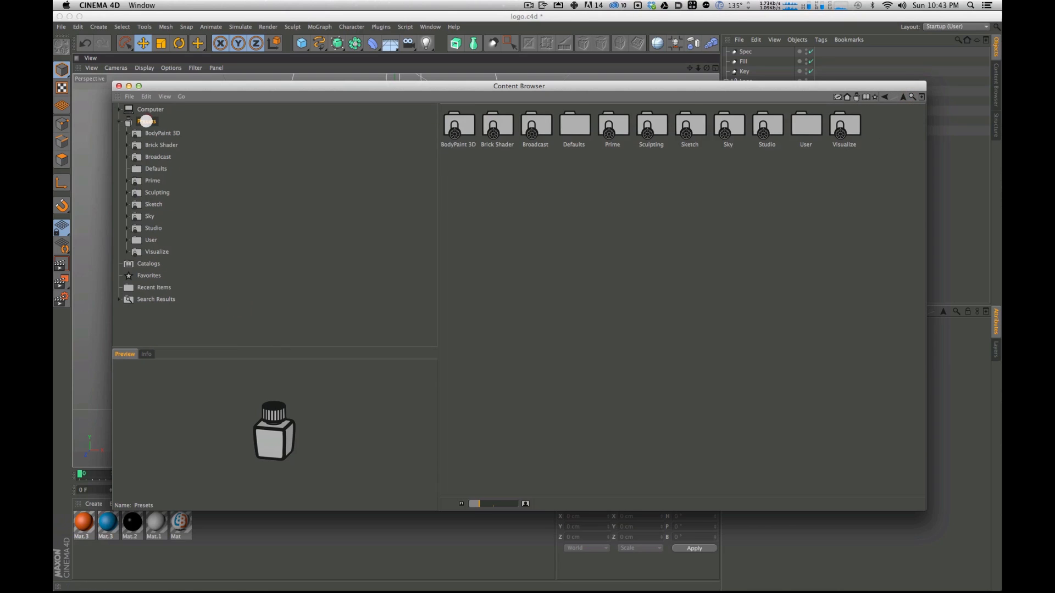
Step: Search the Presets for "hdri", add the HDRI 004 material to the scene, and close the Content Browser
click(911, 96)
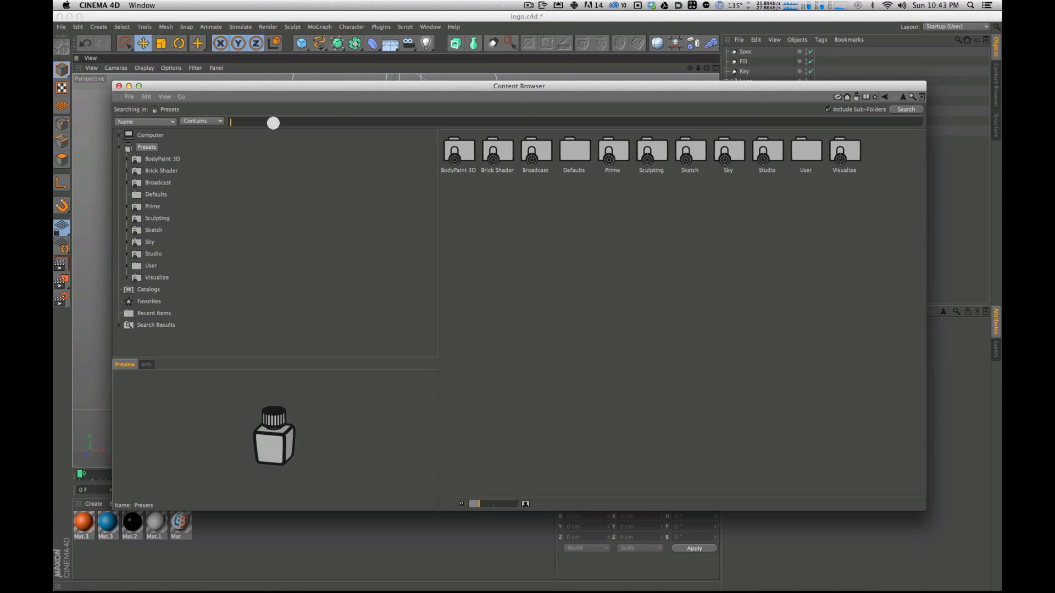
text(hdri)
key(Return)
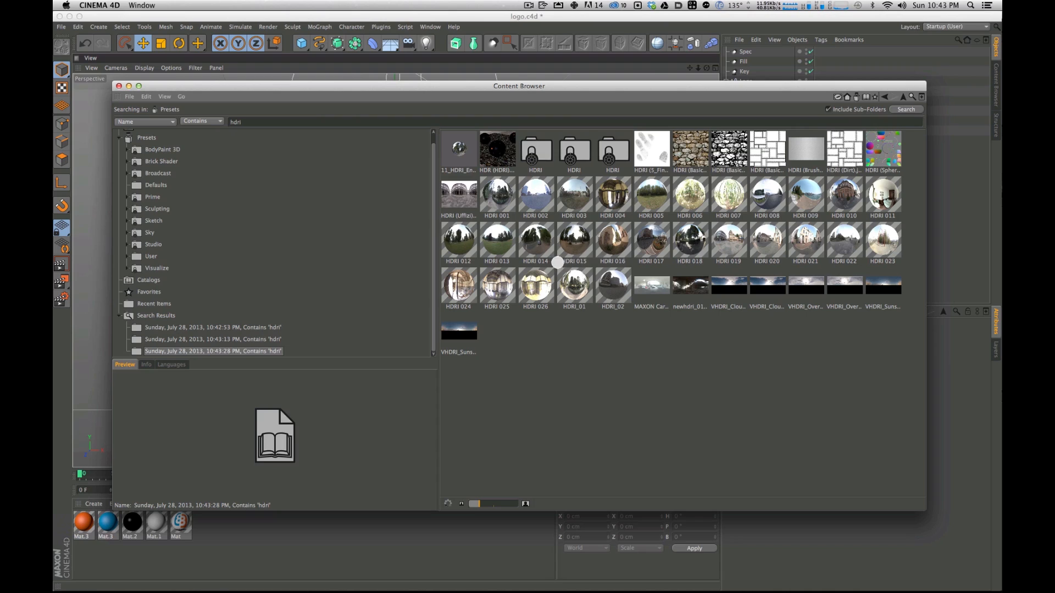
click(609, 200)
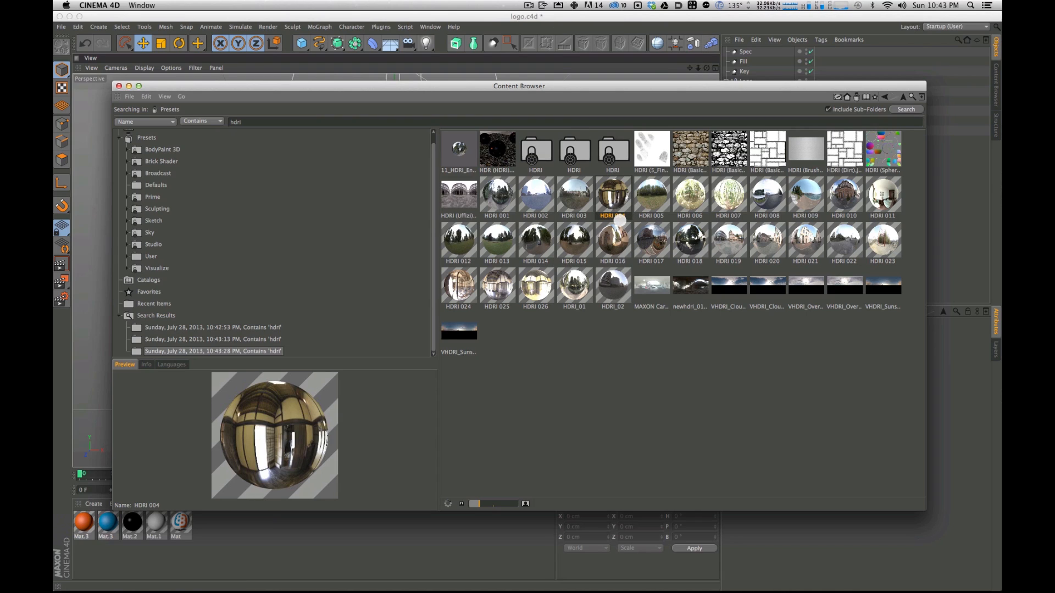
double_click(616, 201)
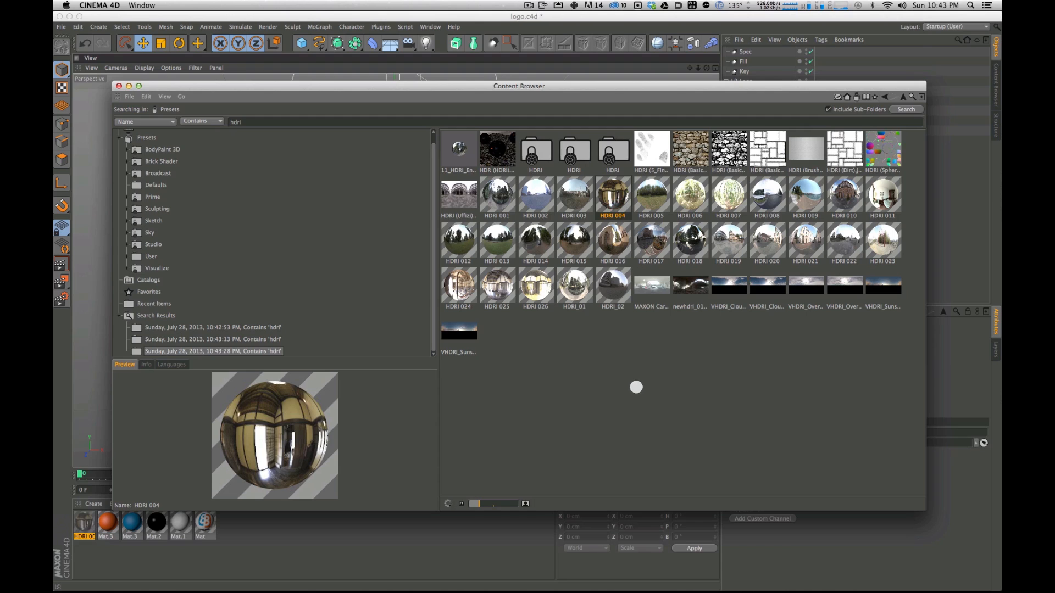
click(576, 403)
key(super+w)
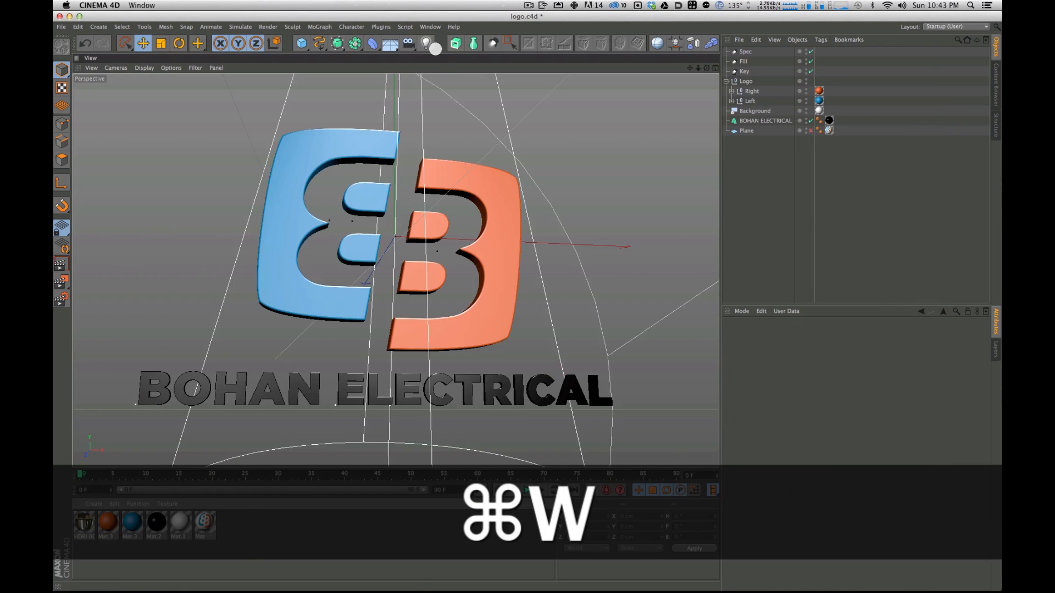
Step: Add a Sky object textured with the HDRI 004 material, and save the scene after a test render
drag(384, 51, 476, 62)
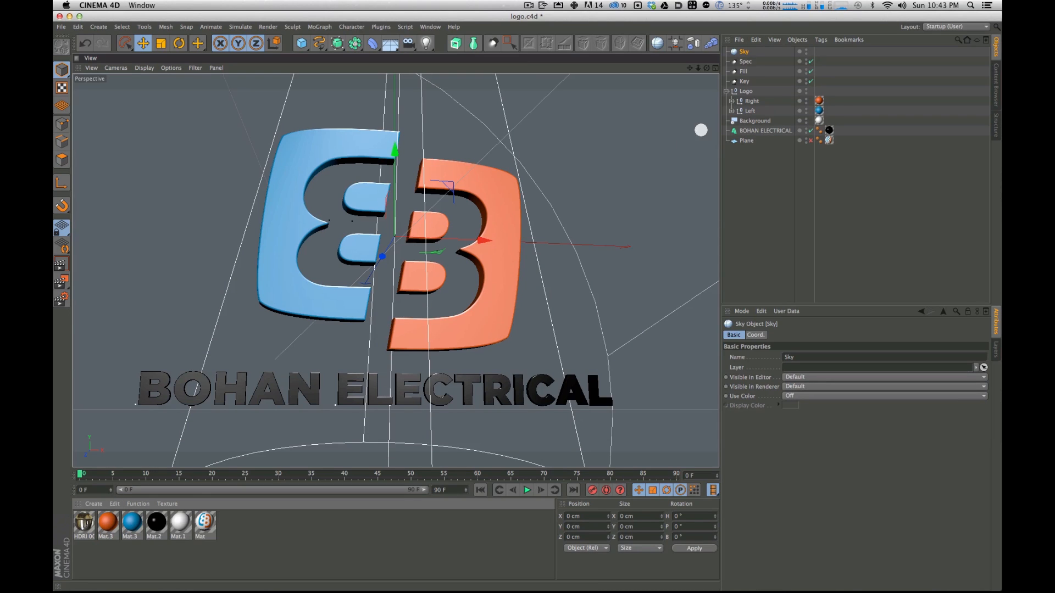
drag(744, 54, 744, 52)
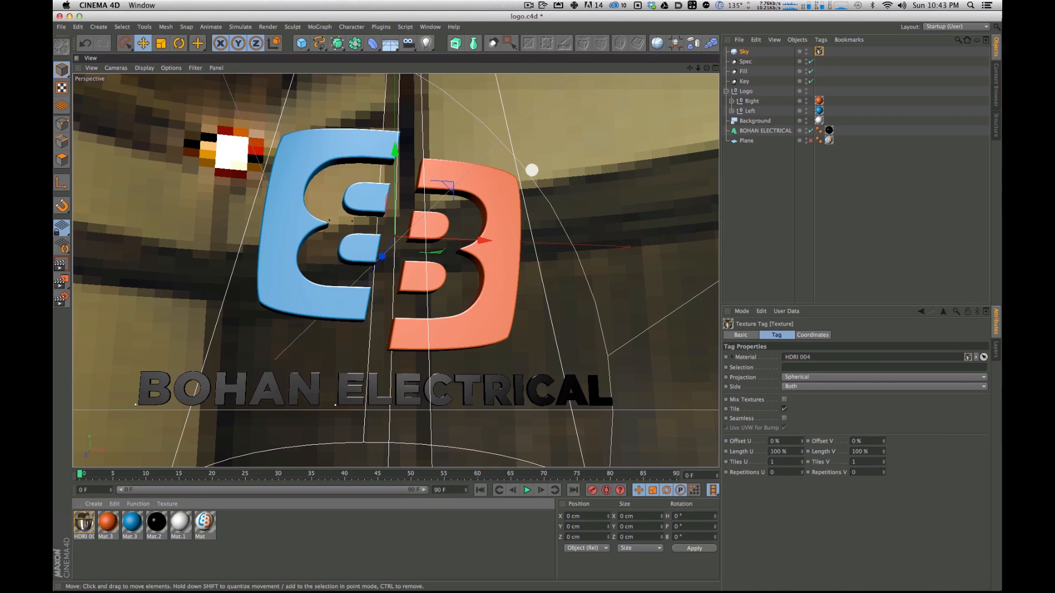
key(super+r)
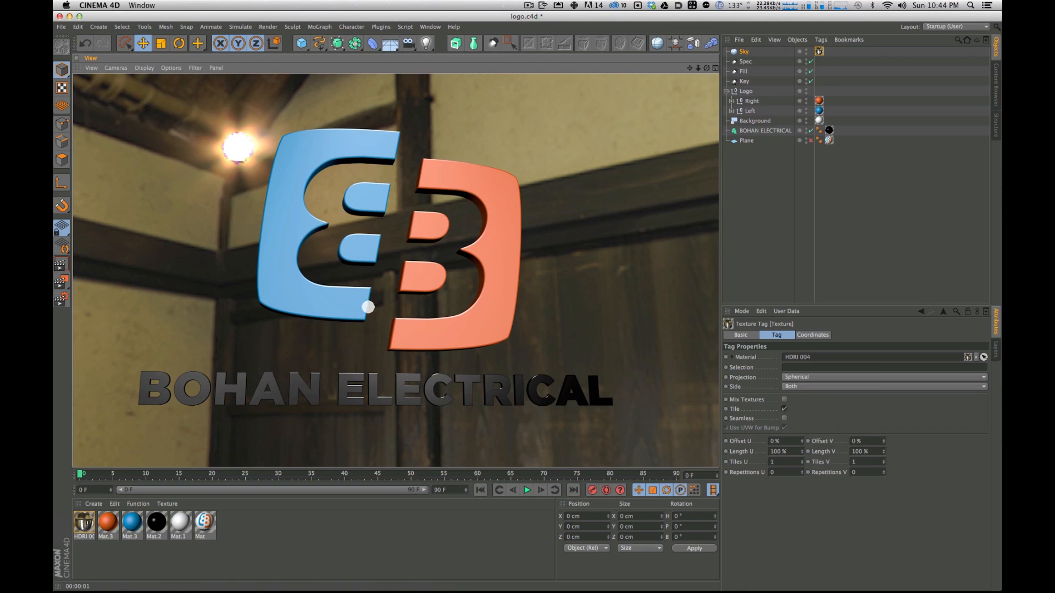
key(super+s)
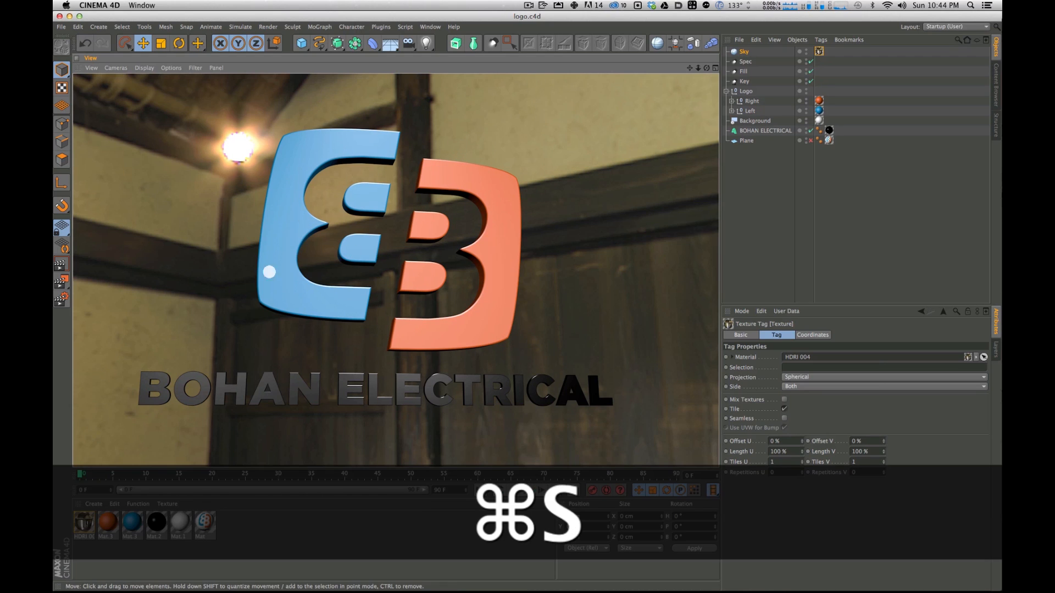
Step: Enable the Reflection channel on the orange, blue and black materials together and test-render the view
click(291, 560)
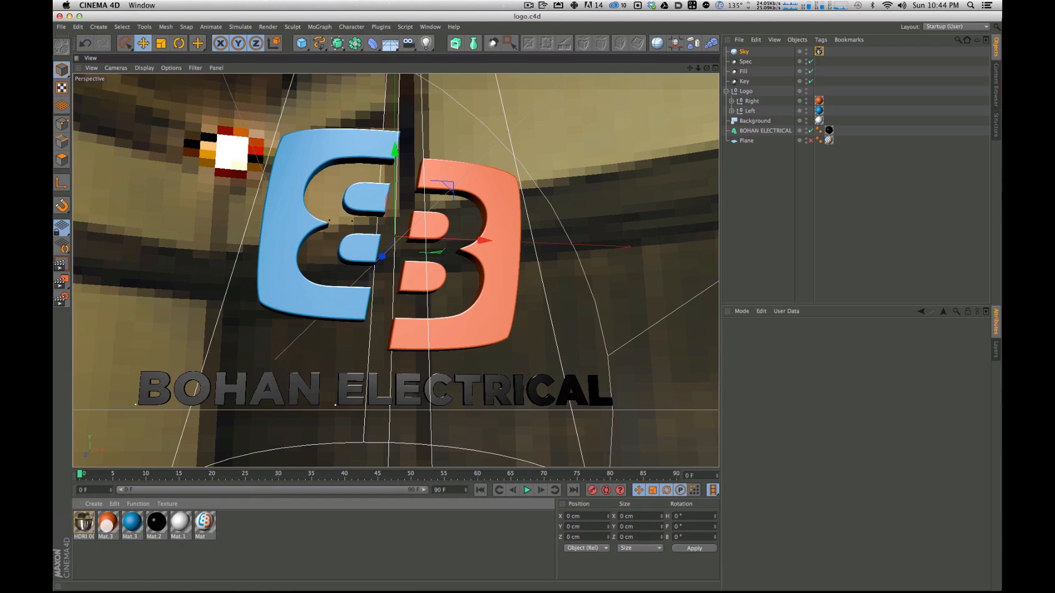
click(106, 526)
shift+click(144, 530)
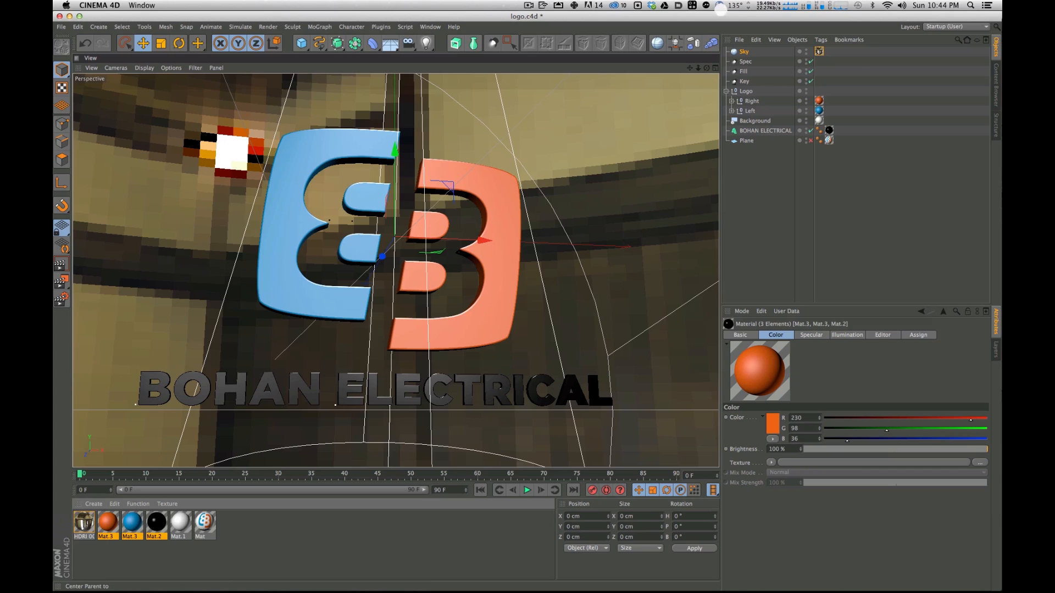
click(741, 335)
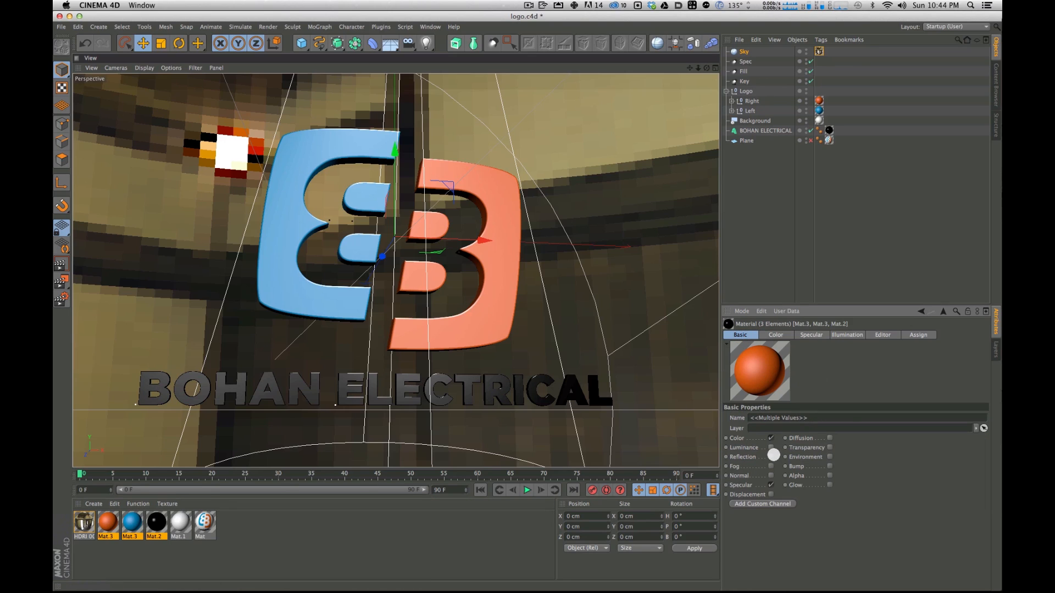
click(770, 456)
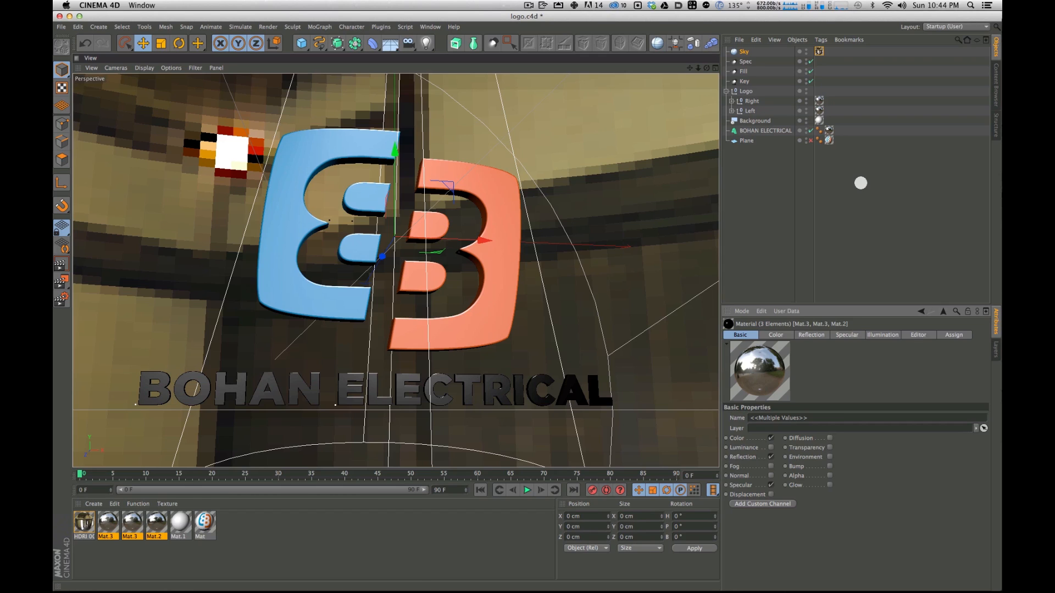
key(super+r)
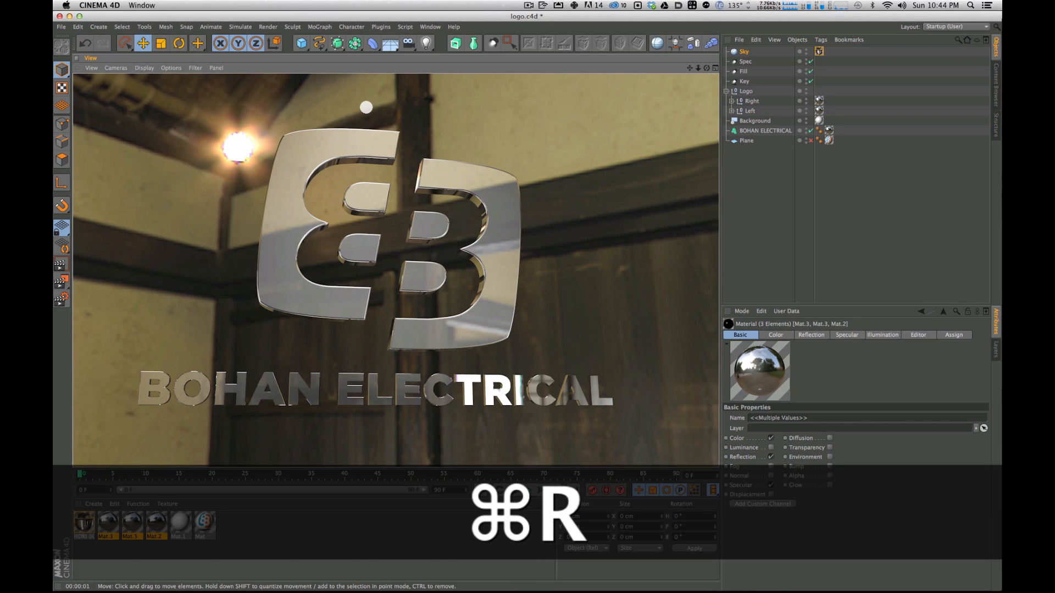
Step: Set the reflection brightness of the orange, blue and black materials to 30% and start an interactive render region over the logo
alt+drag(438, 173, 732, 252)
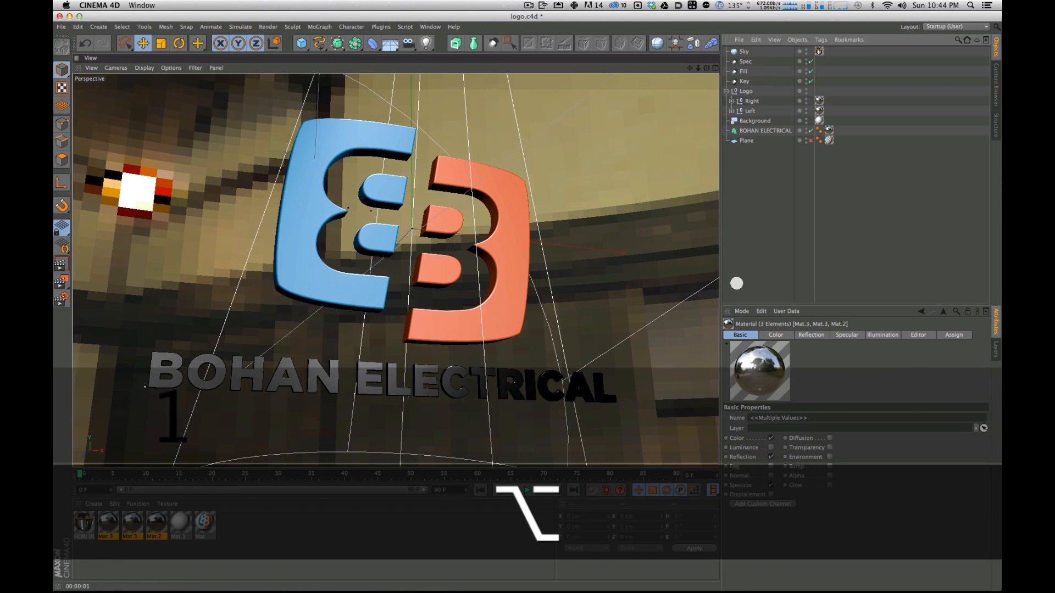
click(108, 525)
shift+click(157, 526)
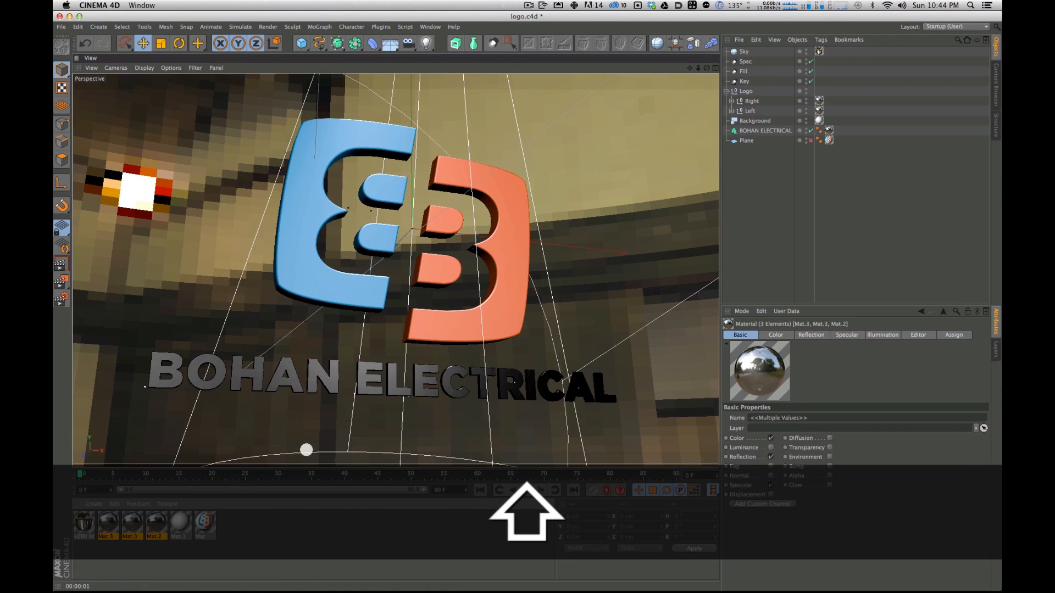
click(817, 335)
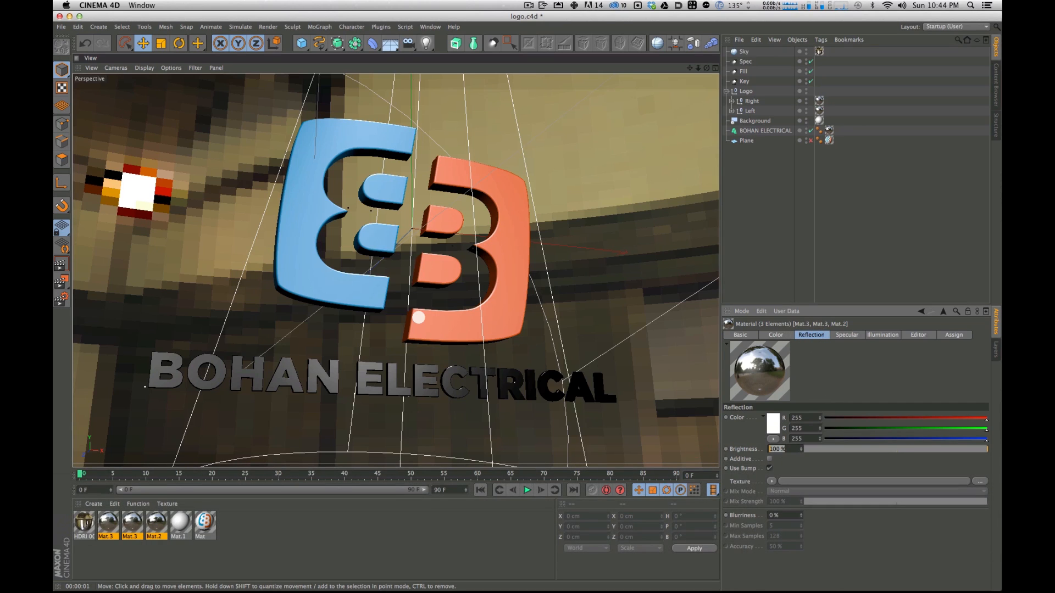
text(30)
key(Return)
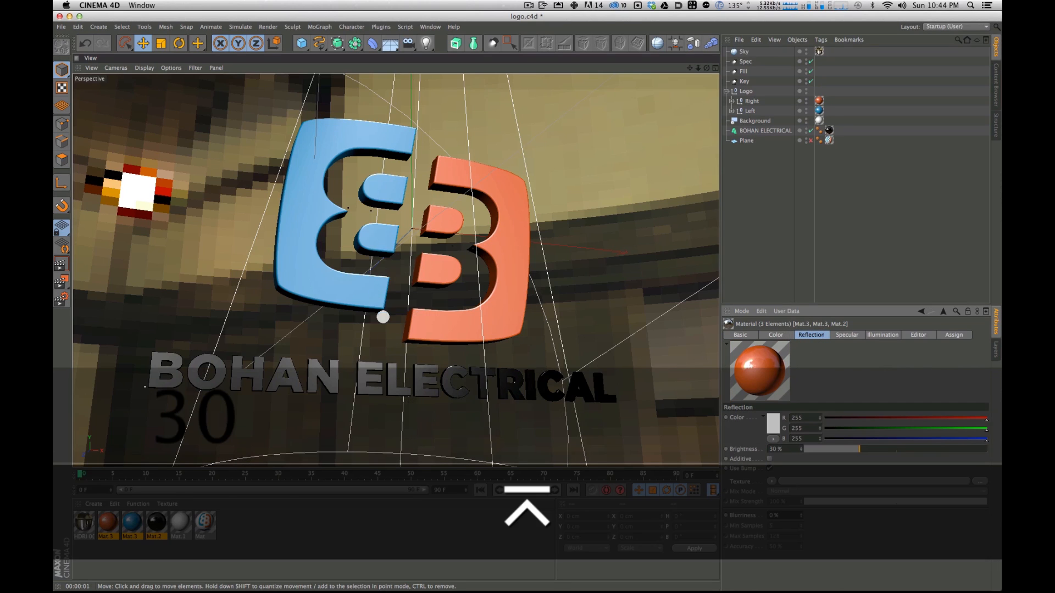
key(alt+r)
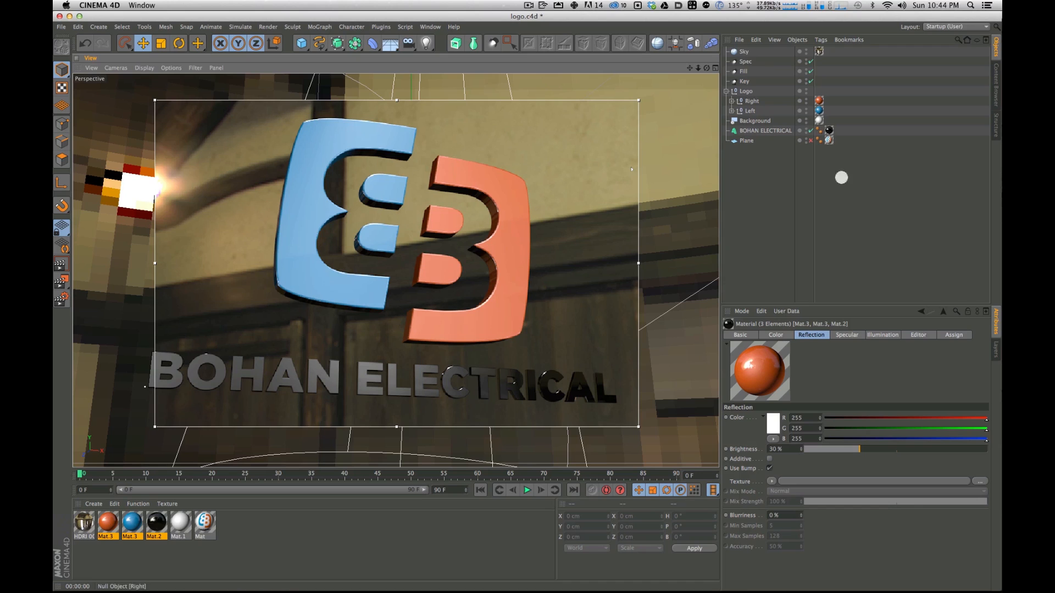
Step: Try a Fresnel reflection texture on the three materials with 22% mix strength and 24% brightness
click(771, 482)
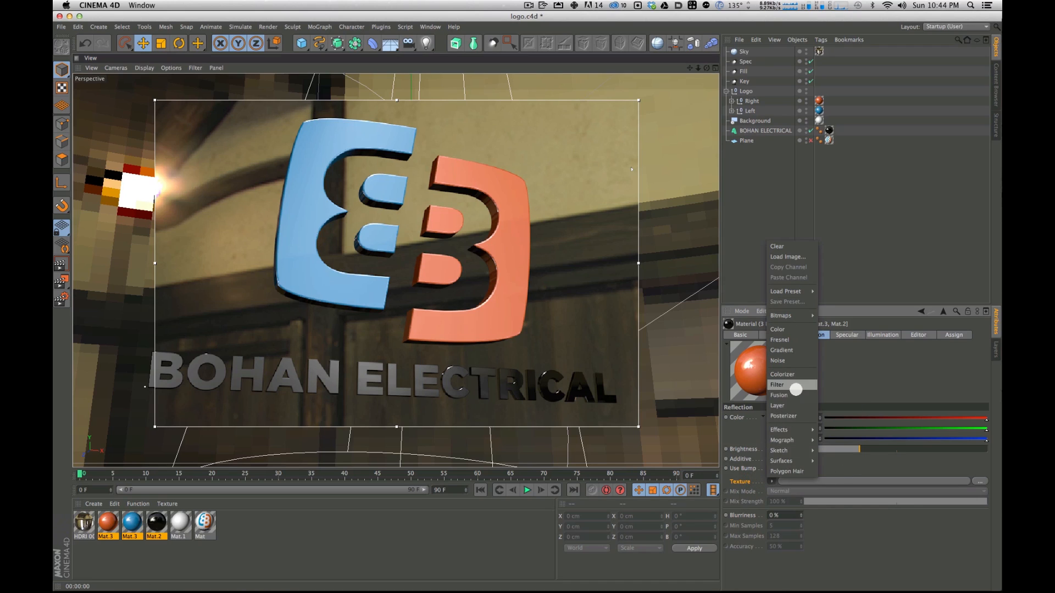
click(784, 340)
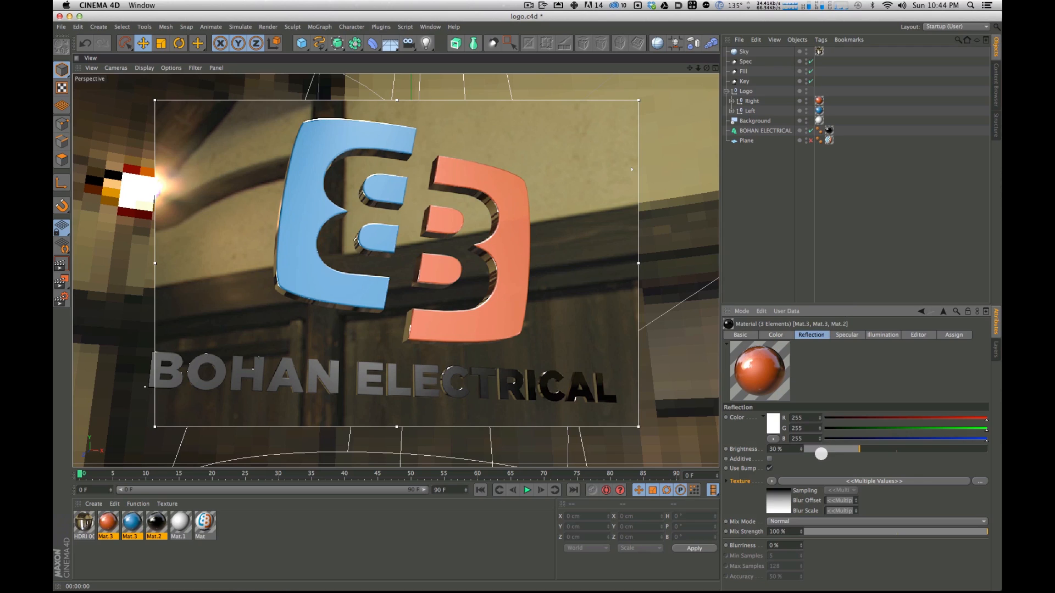
mouse_move(817, 532)
mouse_down()
mouse_move(803, 532)
mouse_move(824, 531)
mouse_up()
click(818, 449)
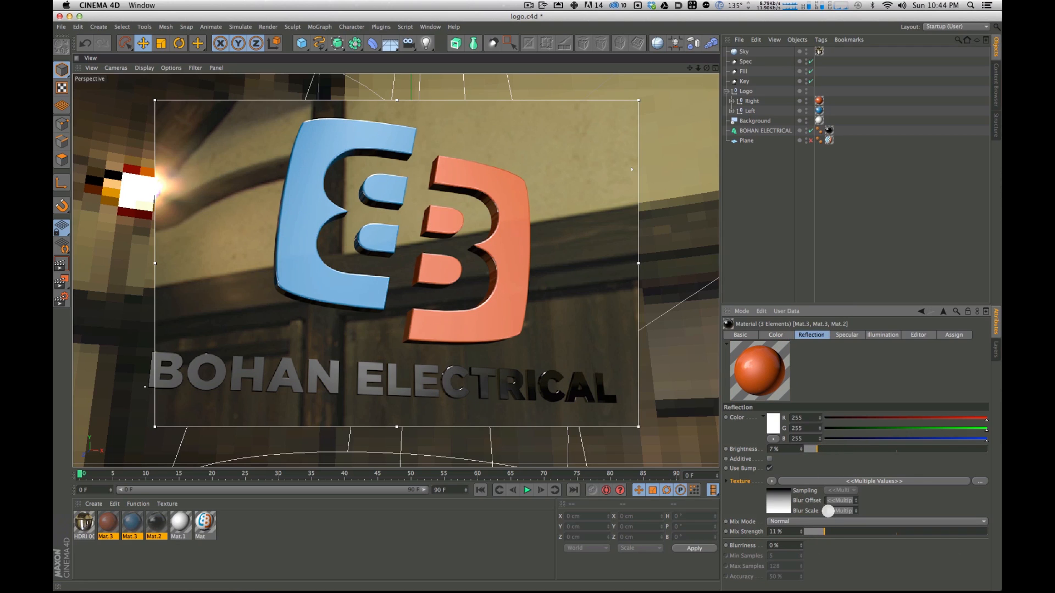
click(848, 450)
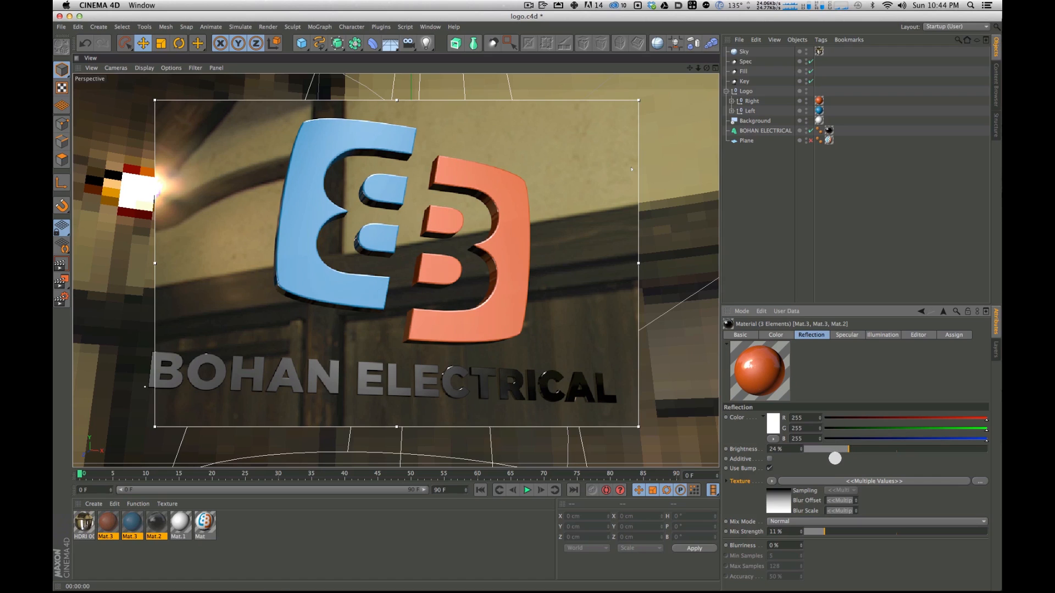
drag(824, 533, 845, 531)
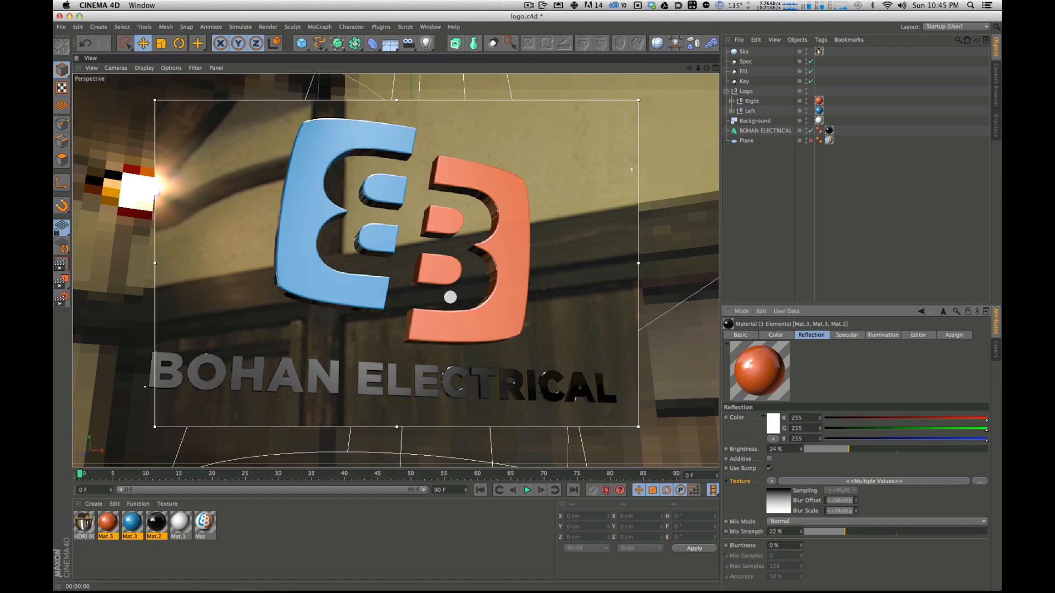
Step: Clear the Fresnel texture from the reflection channel and set the reflection brightness to 30%
click(771, 480)
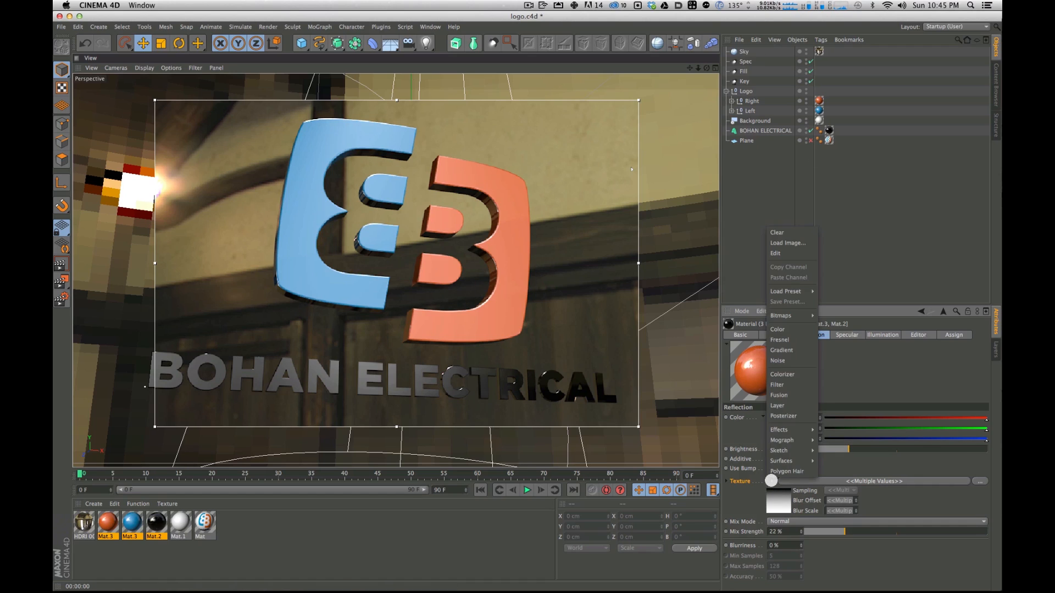
click(775, 233)
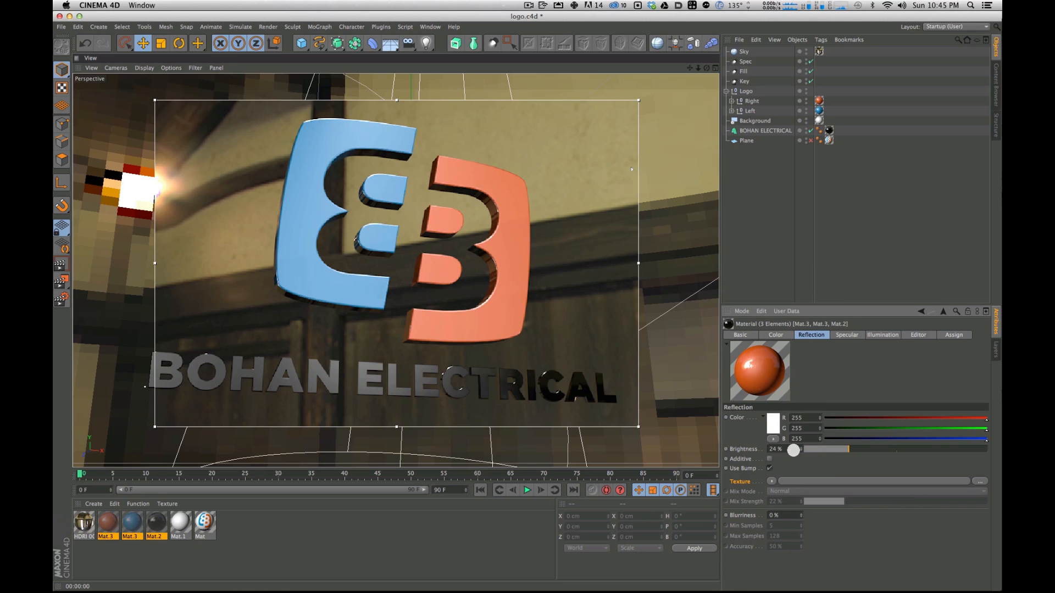
drag(784, 451, 553, 355)
text(30)
key(Return)
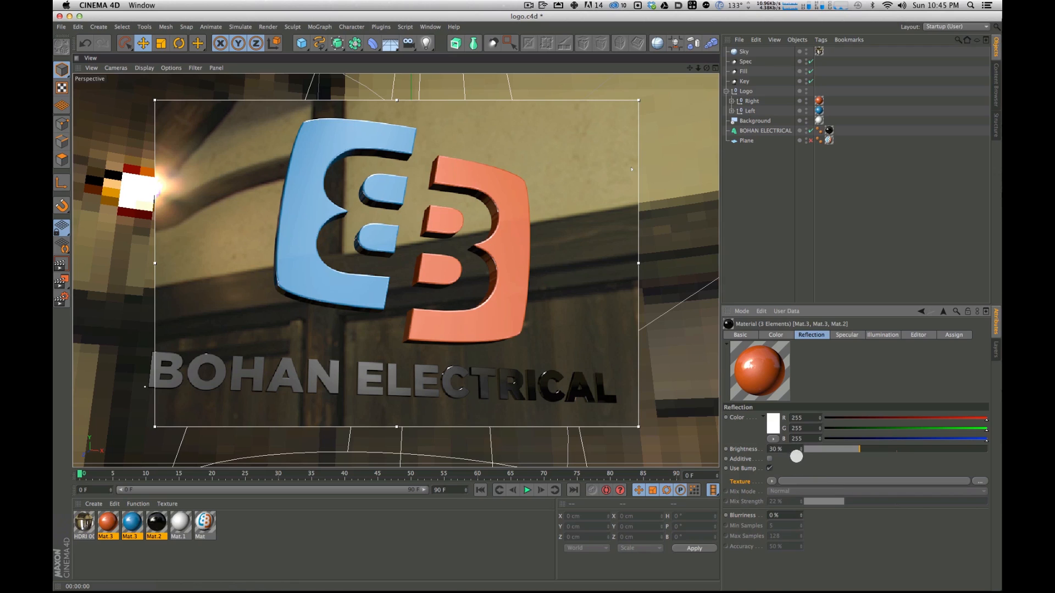
Step: Raise the interactive render region's quality to maximum and widen it beyond the start of the BOHAN ELECTRICAL text
click(287, 556)
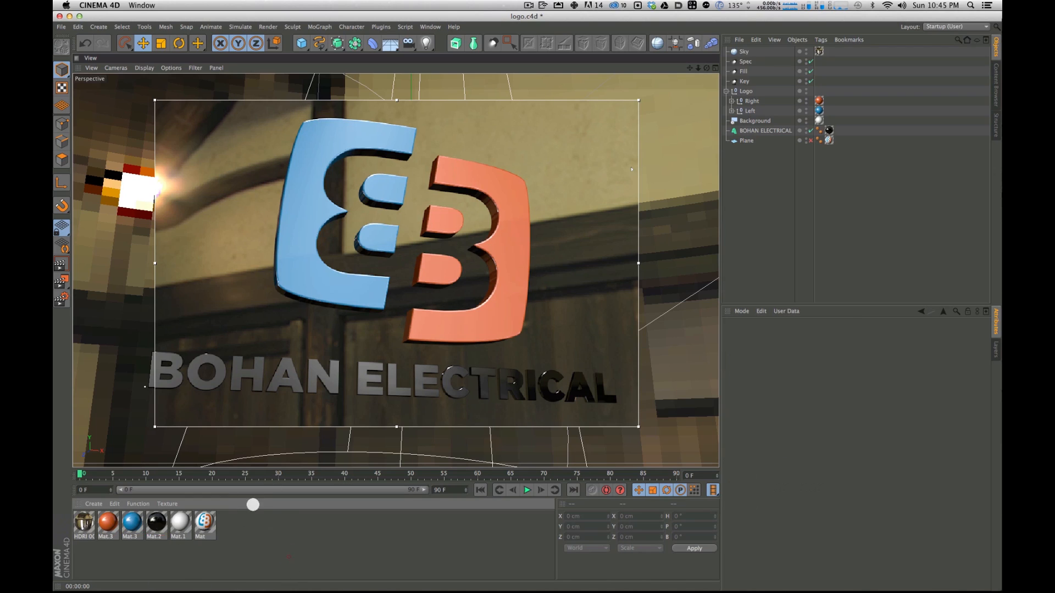
click(156, 523)
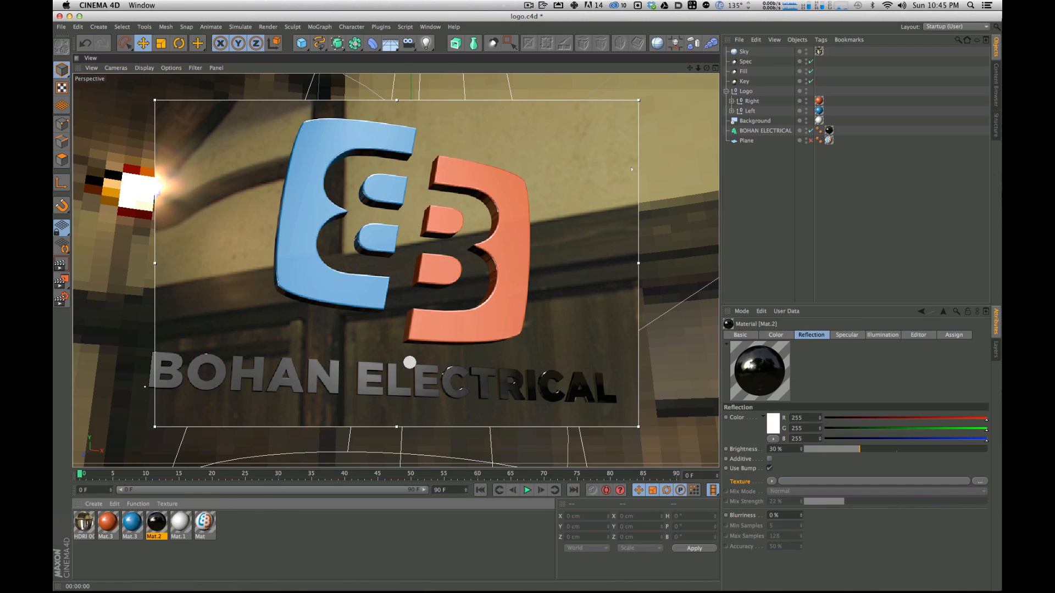
click(633, 169)
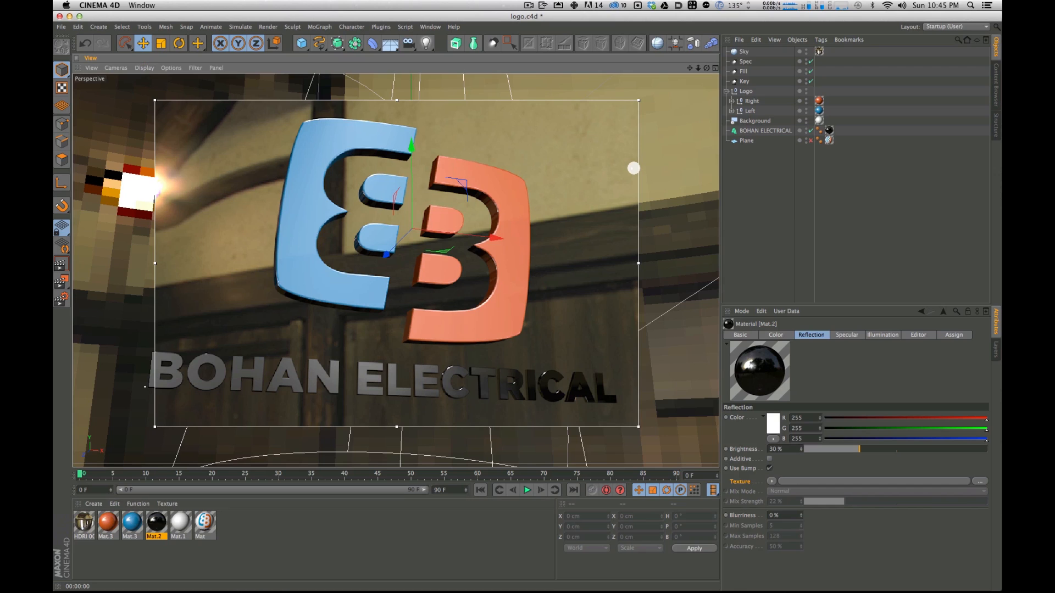
click(490, 129)
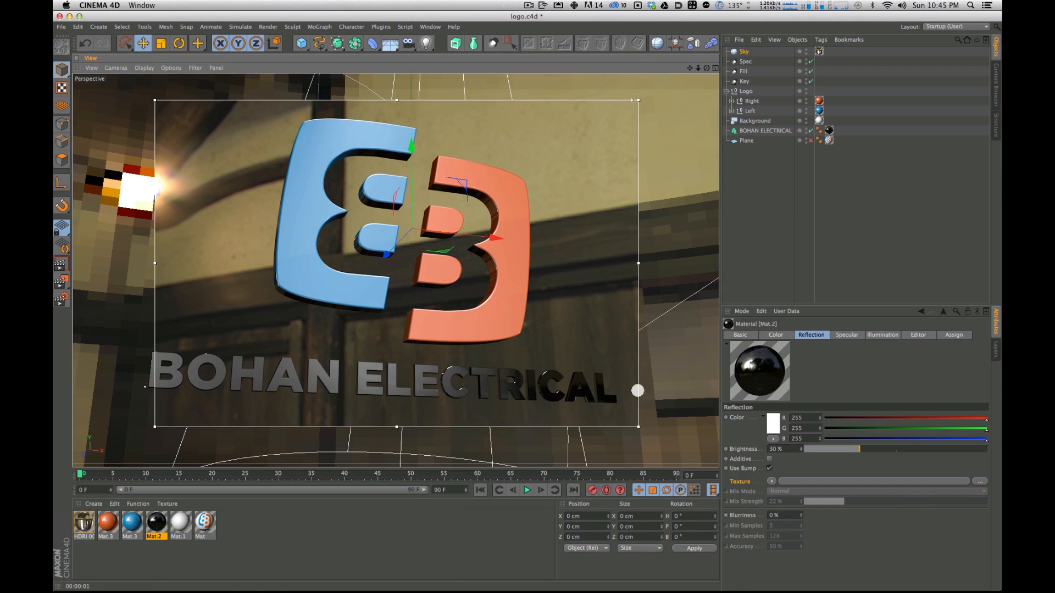
drag(154, 426, 129, 427)
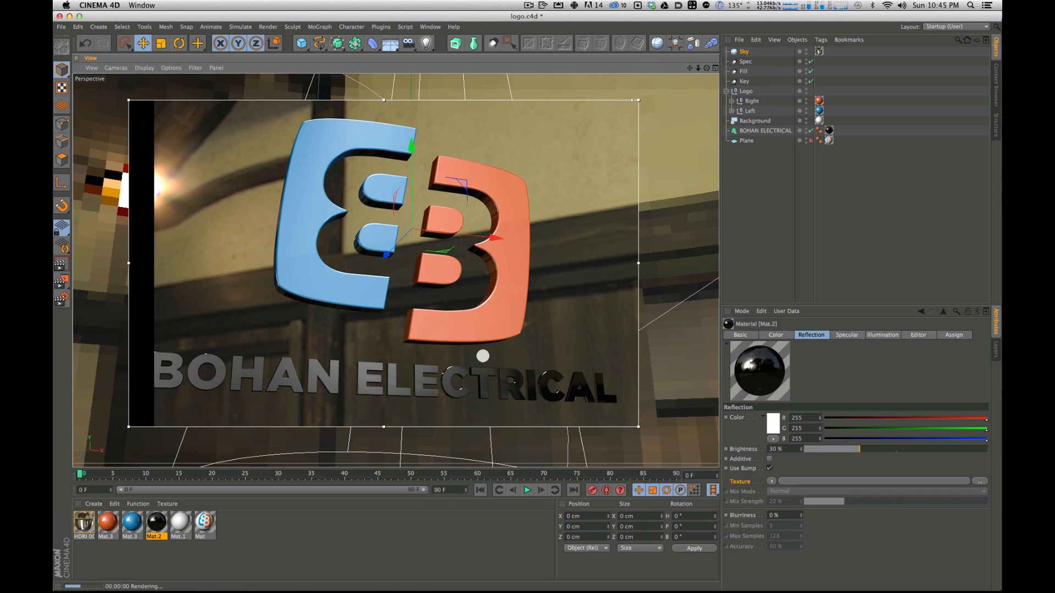
Step: Set the reflection brightness of the black text material to 40%
click(154, 528)
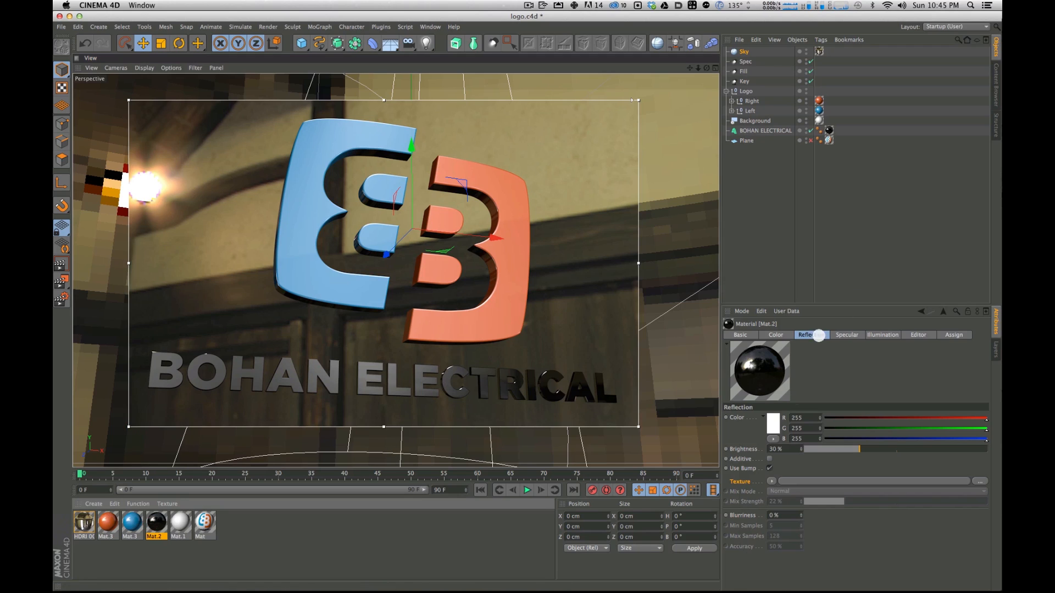
drag(872, 448, 954, 448)
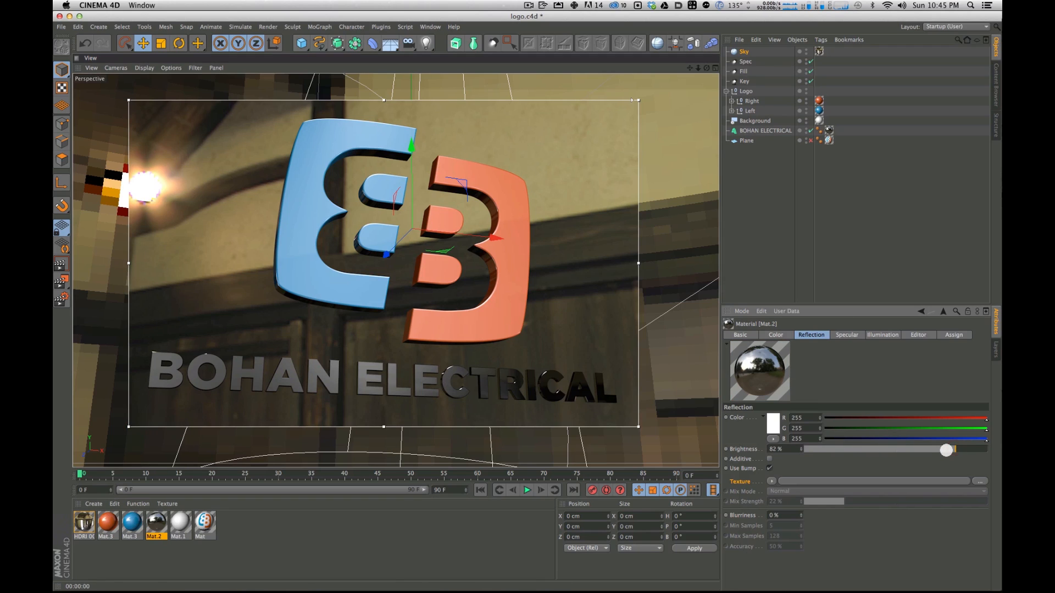
drag(930, 450, 895, 450)
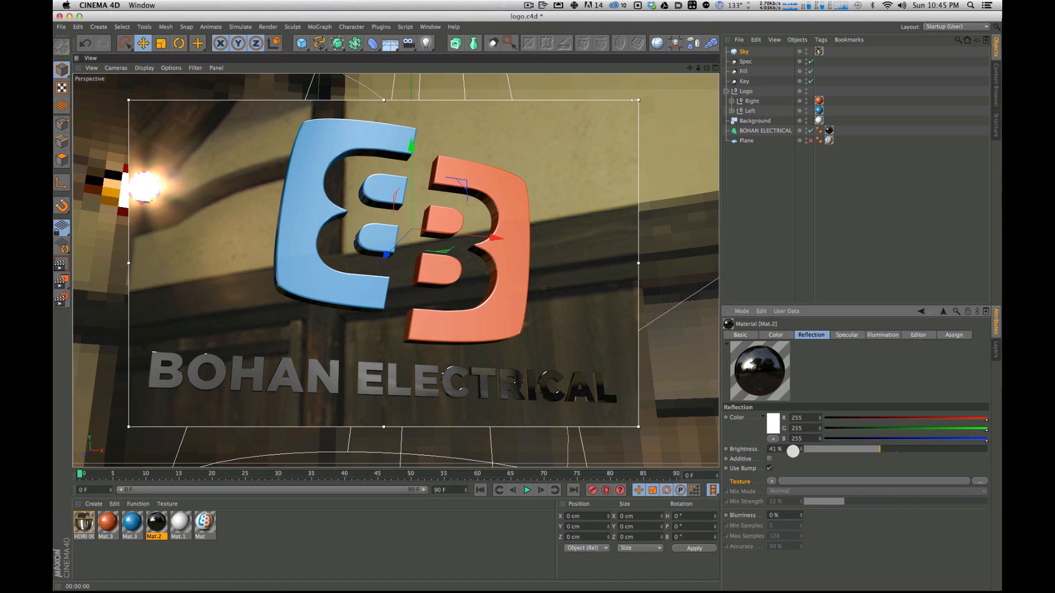
double_click(802, 452)
click(801, 448)
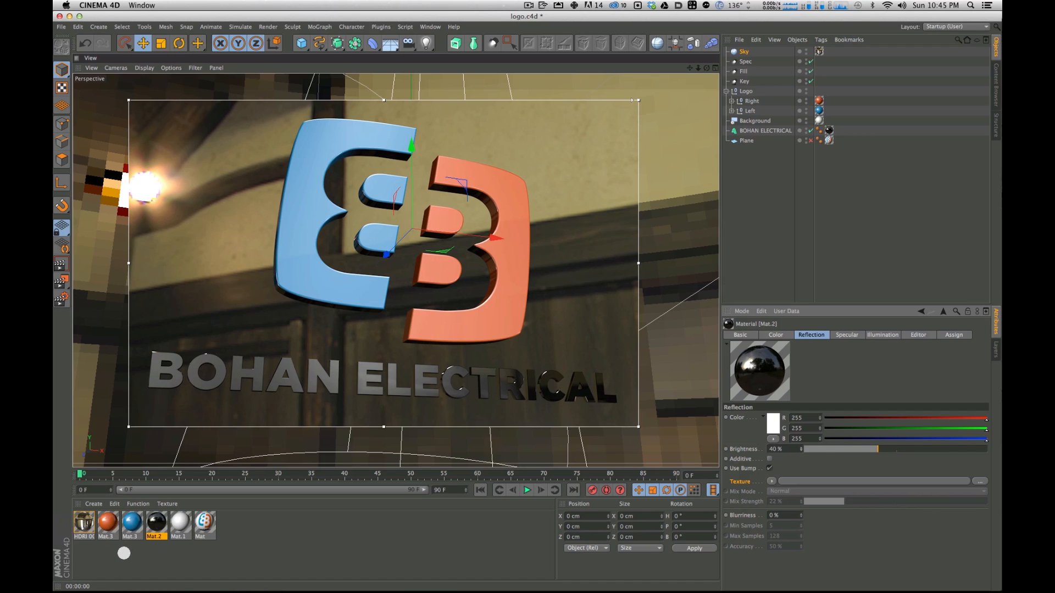
Step: Set the reflection brightness of both the blue and the orange logo materials to 50%
click(133, 532)
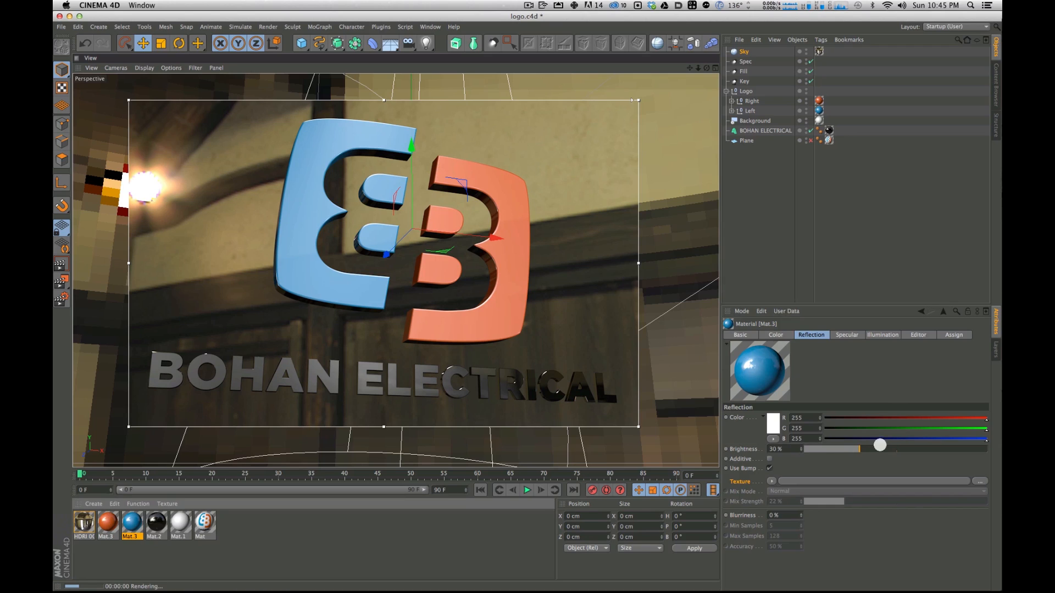
click(895, 449)
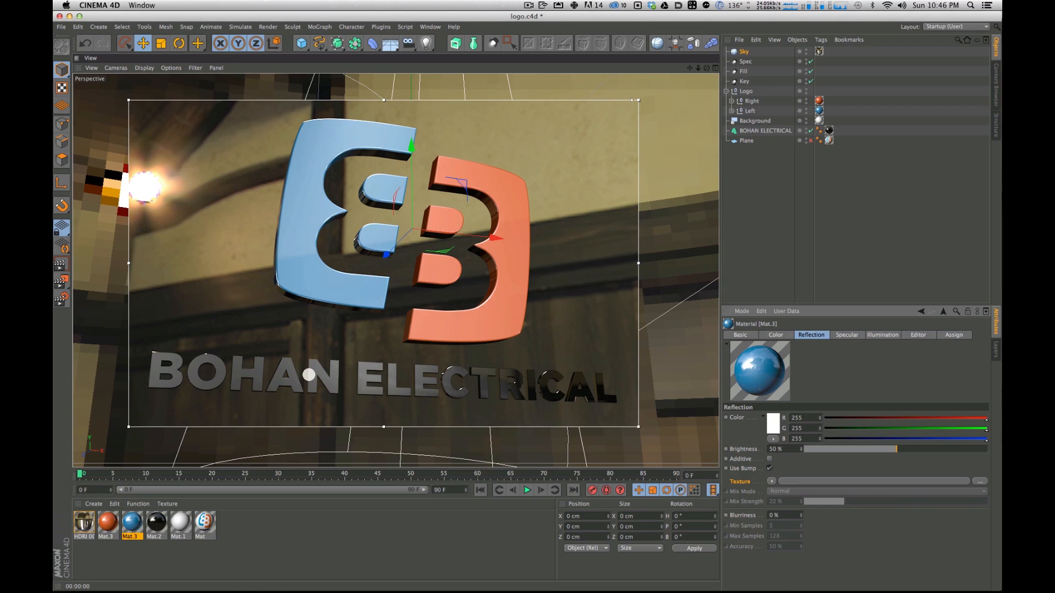
click(111, 519)
click(588, 286)
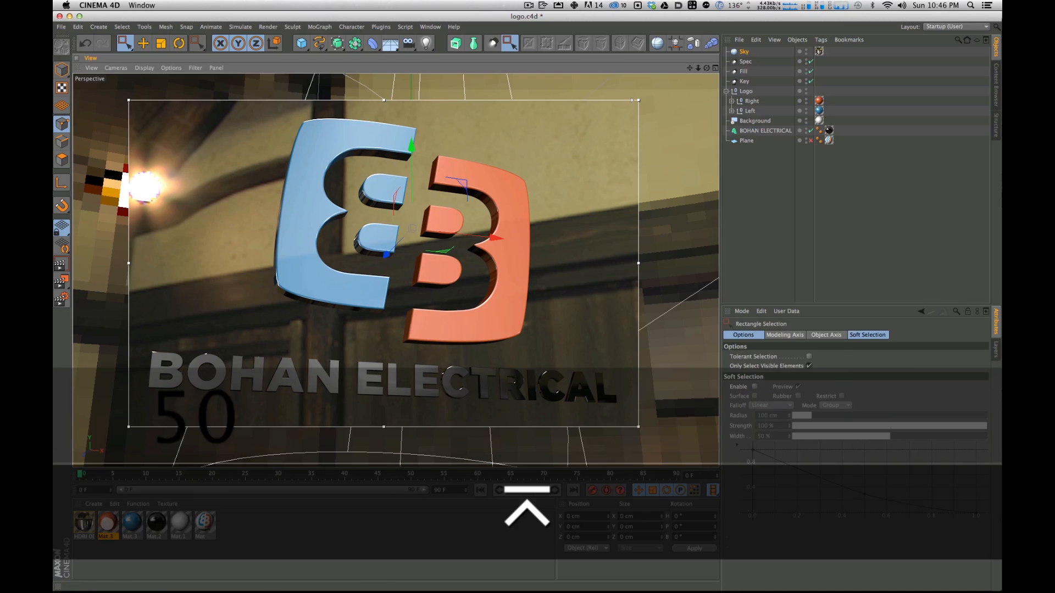
key(super+z)
double_click(785, 451)
text(50)
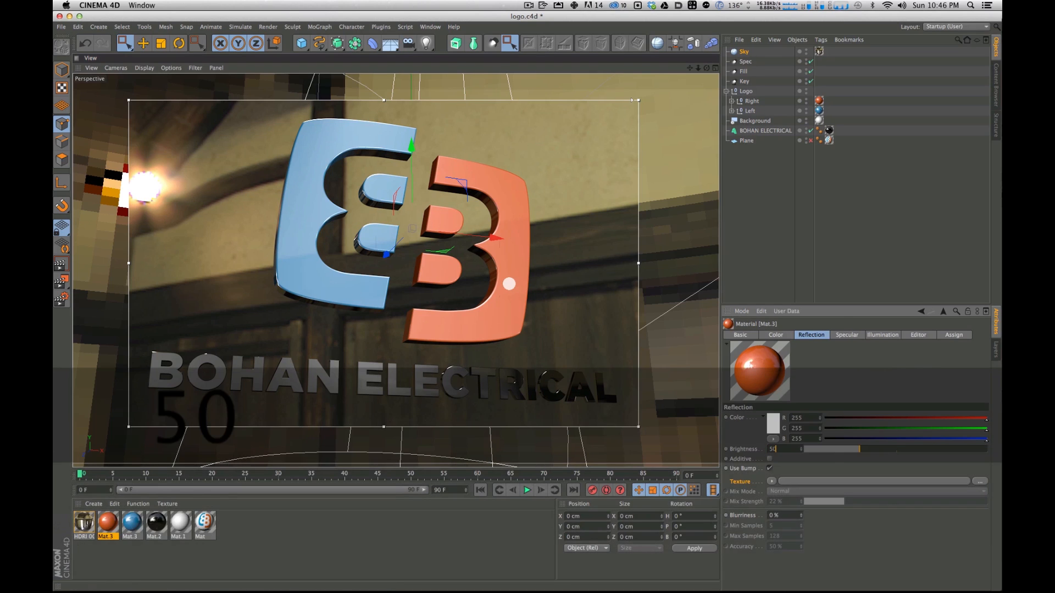
key(Return)
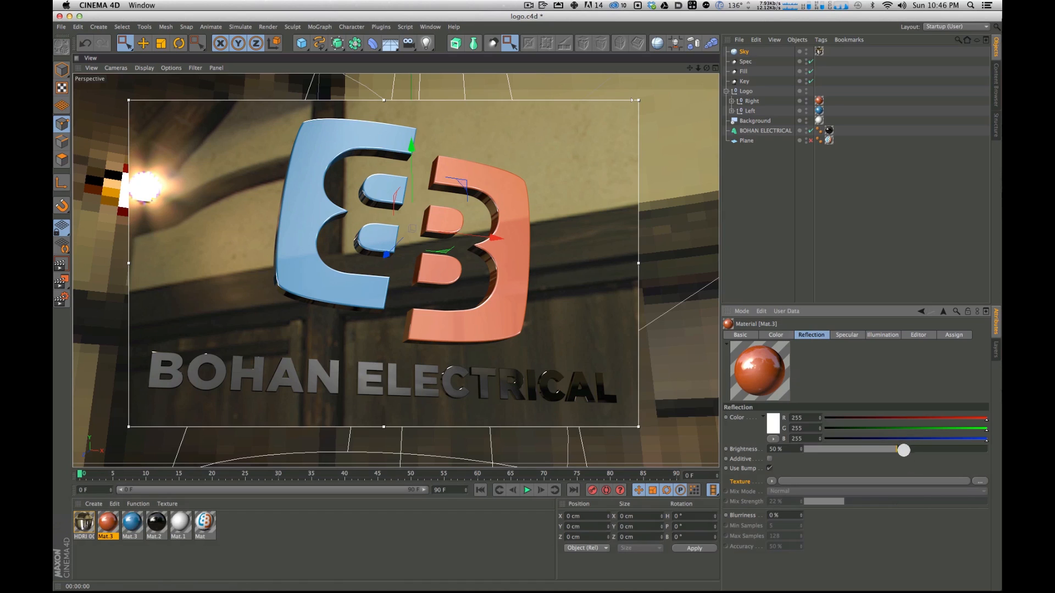
Step: Try a reflection brightness of 64% on the orange material and return it to 50%
drag(903, 450, 920, 449)
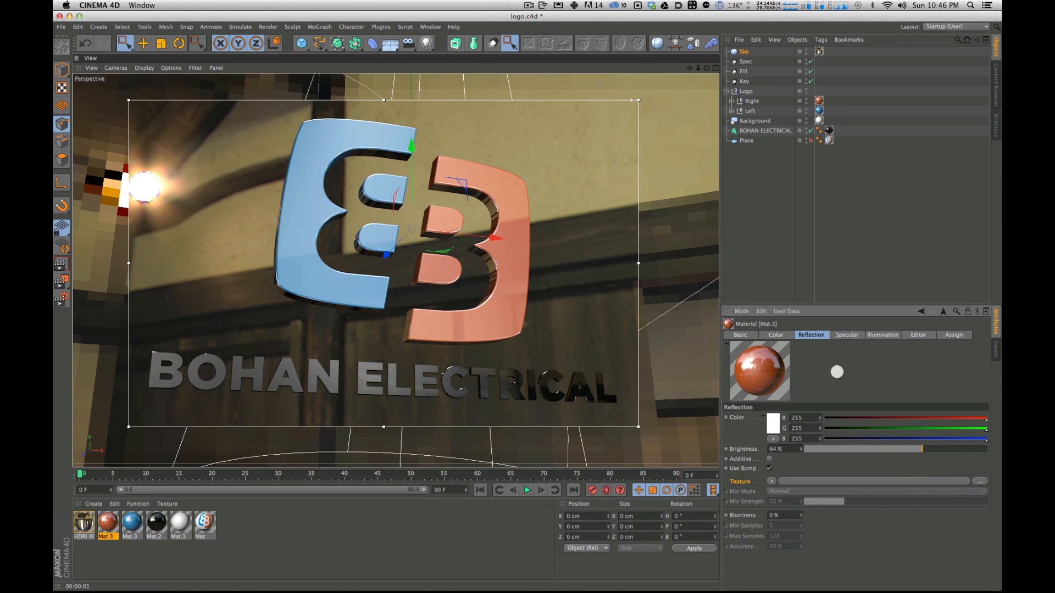
drag(789, 450, 464, 344)
text(50)
key(Return)
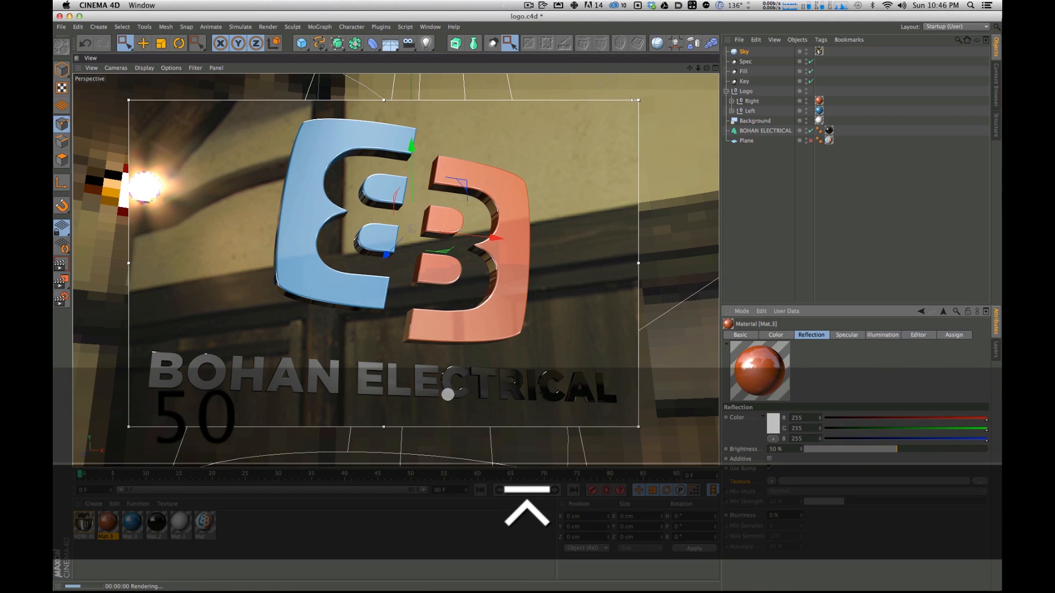
Step: Try 5% blurriness on the orange material's reflection and examine the logo's extruded edges up close
alt+drag(485, 238, 473, 269)
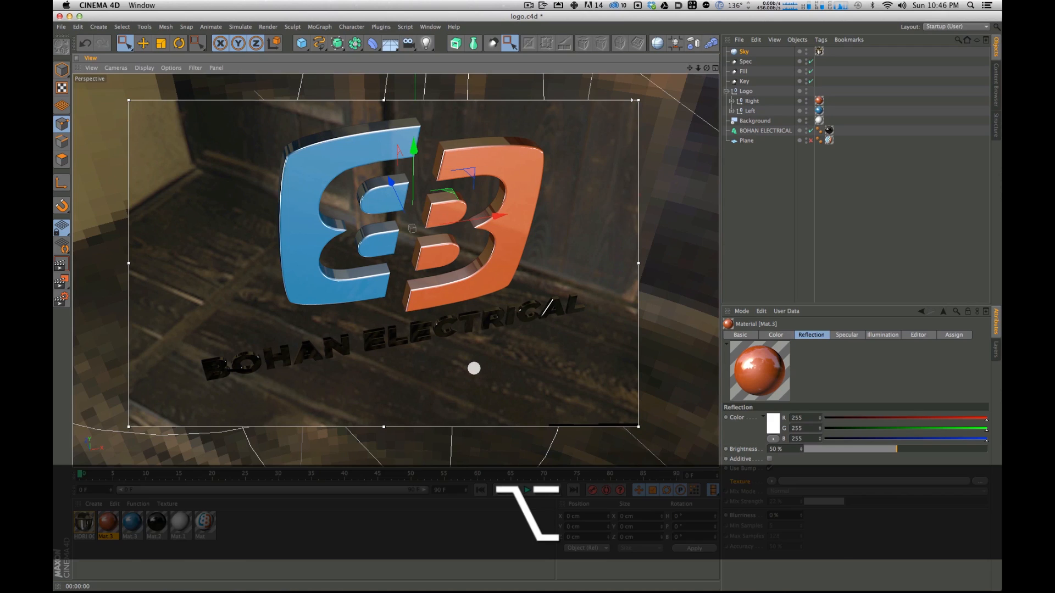
alt+drag(407, 207, 333, 365)
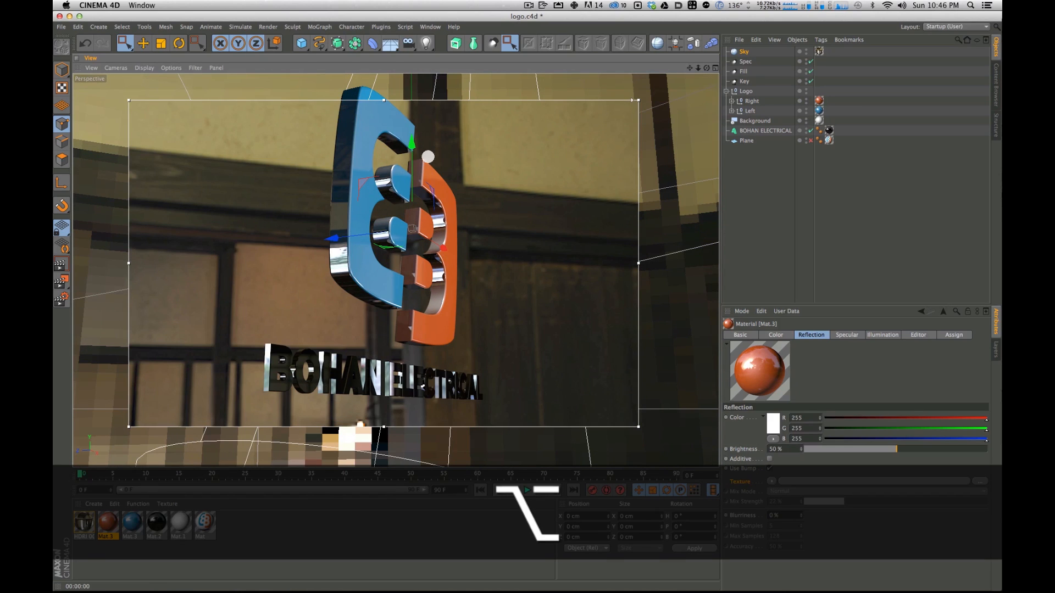
alt+right_drag(333, 244, 406, 183)
alt+drag(406, 182, 382, 389)
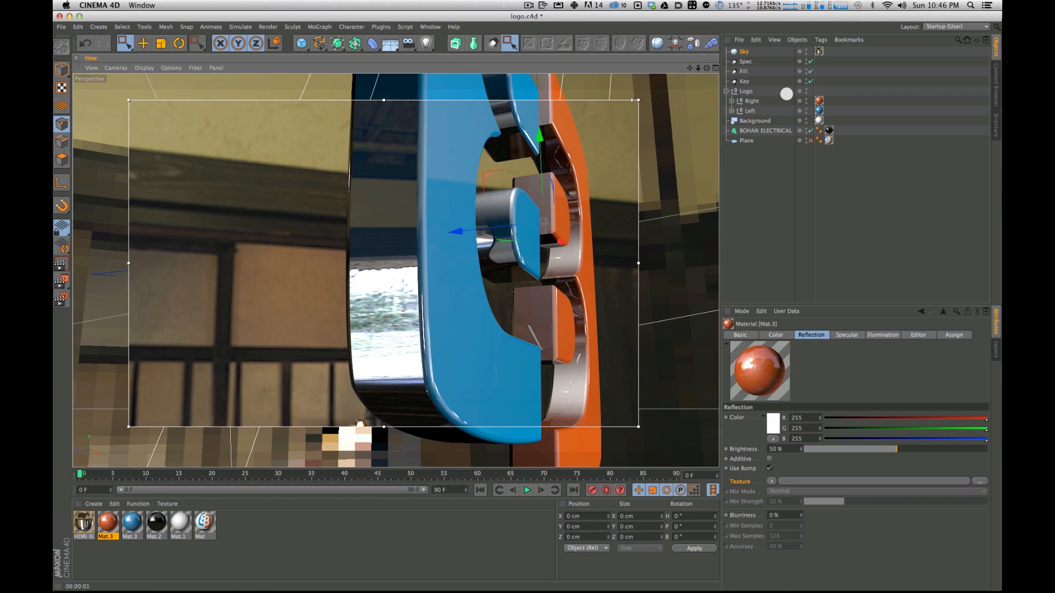
click(814, 336)
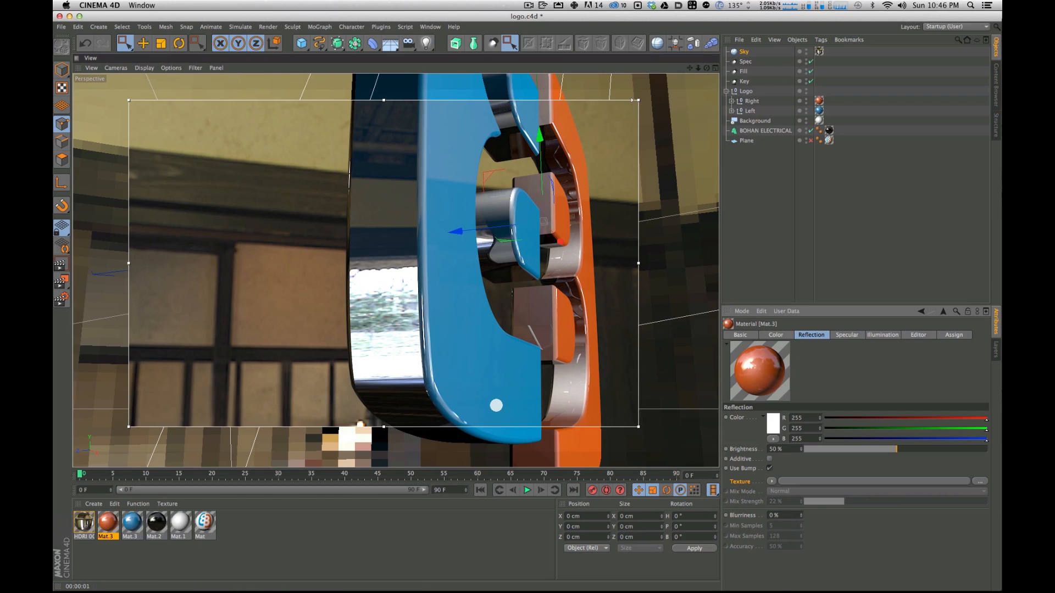
click(792, 513)
text(5)
key(Return)
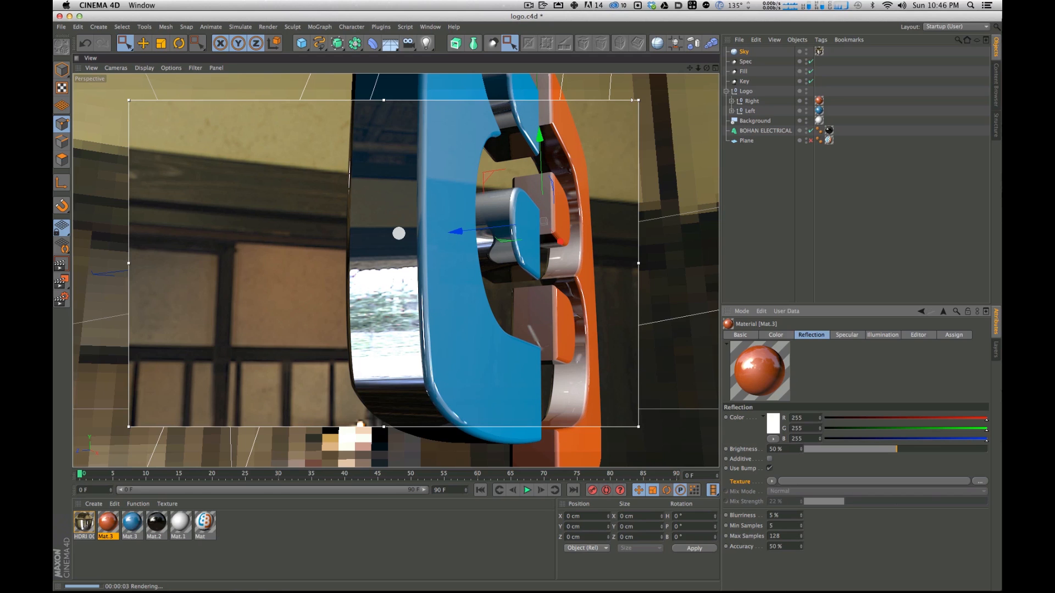
alt+drag(506, 296, 450, 271)
alt+right_drag(450, 271, 488, 308)
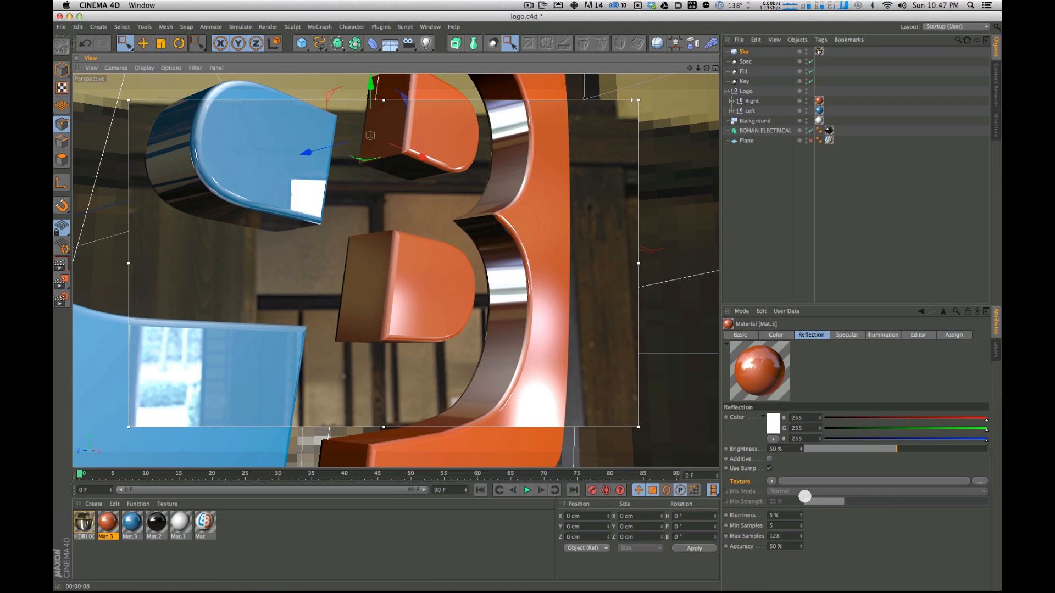
Step: Reset the blurriness of the orange material's reflection to 0%
double_click(776, 515)
text(0)
key(Return)
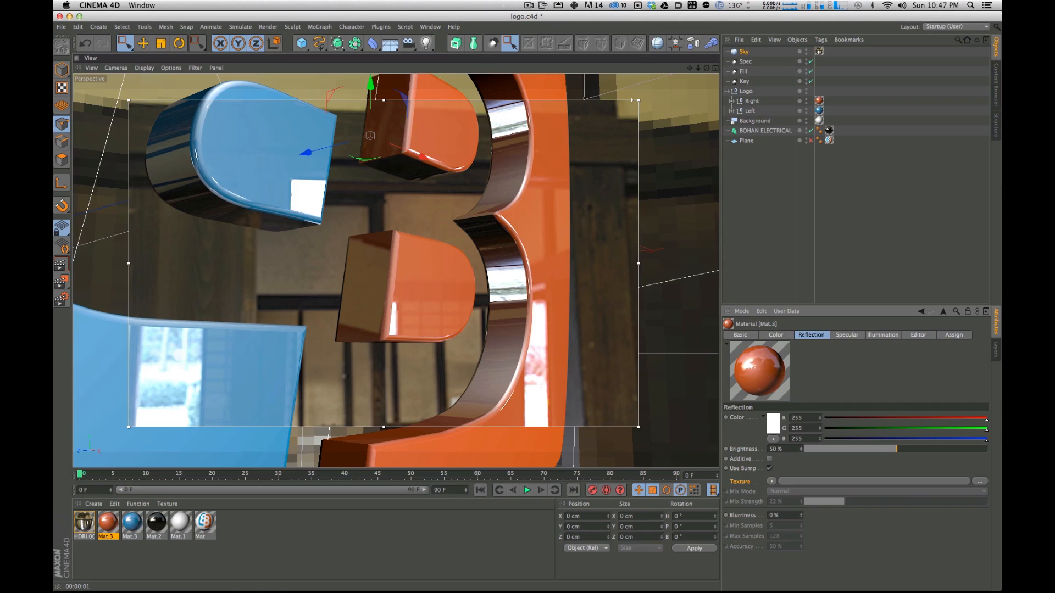
Step: Turn off the interactive render region and frame the whole logo with the BOHAN ELECTRICAL text from a low angle
click(258, 543)
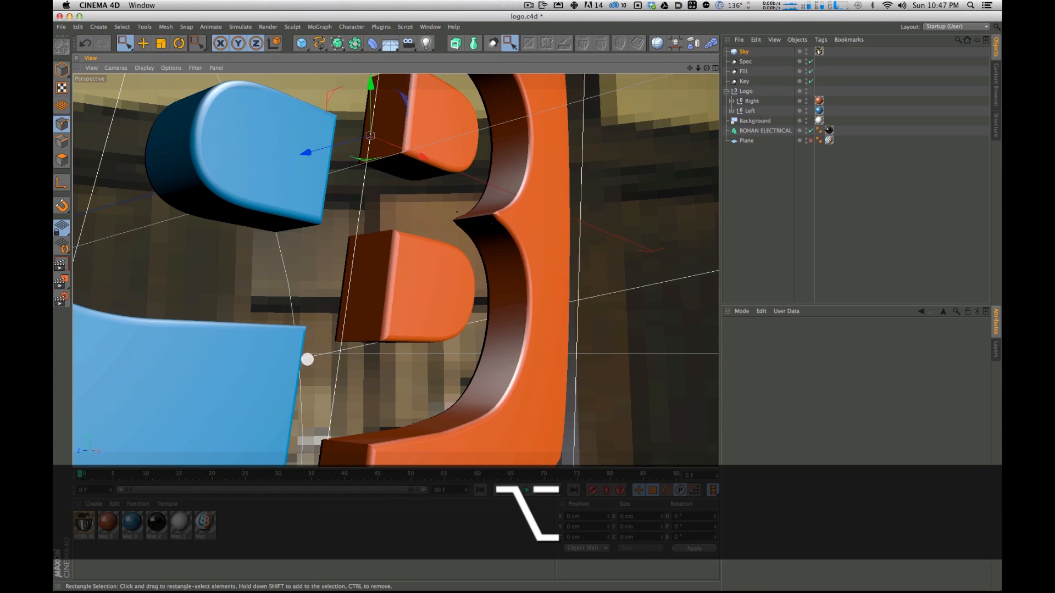
alt+drag(362, 310, 421, 271)
alt+right_drag(421, 271, 306, 368)
alt+drag(320, 237, 408, 288)
key(1)
key(2)
drag(318, 263, 368, 341)
key(1)
drag(352, 297, 383, 261)
key(2)
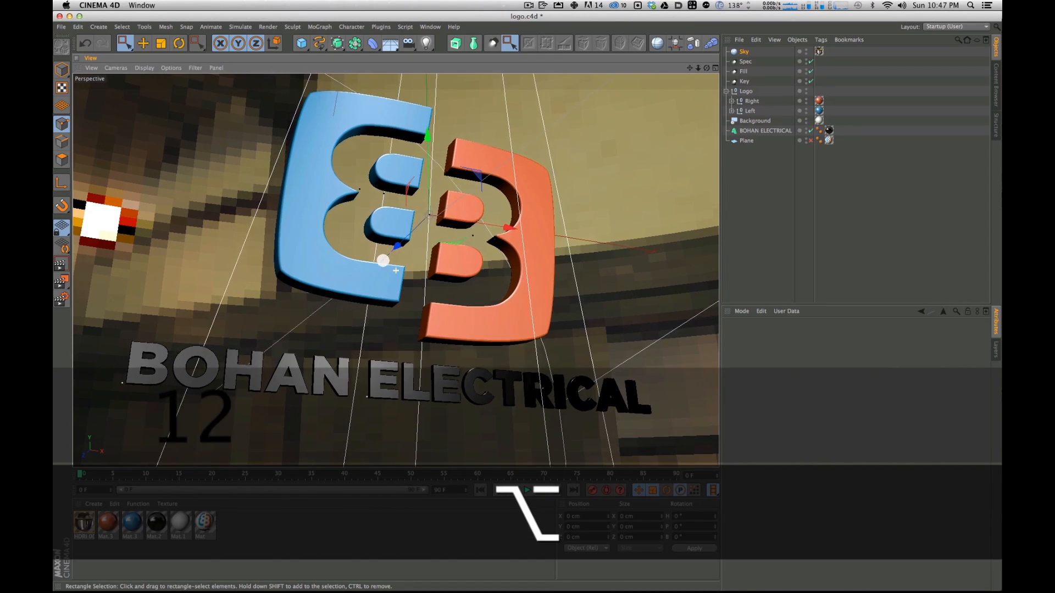
alt+right_drag(383, 261, 388, 247)
key(1)
drag(387, 247, 390, 253)
alt+drag(390, 253, 439, 263)
key(1)
alt+middle_drag(432, 240, 437, 246)
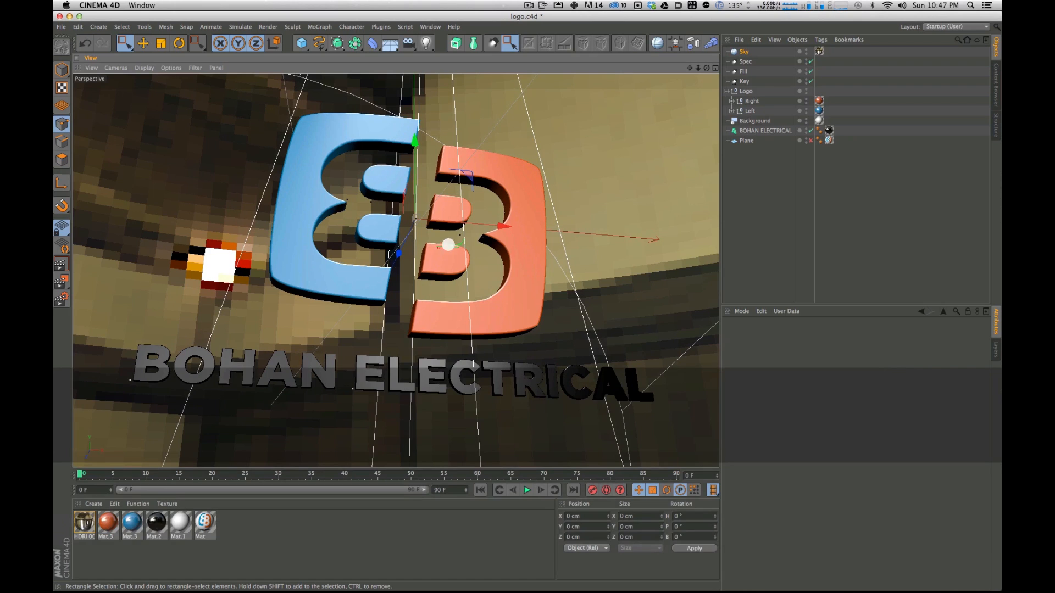
alt+drag(440, 250, 444, 258)
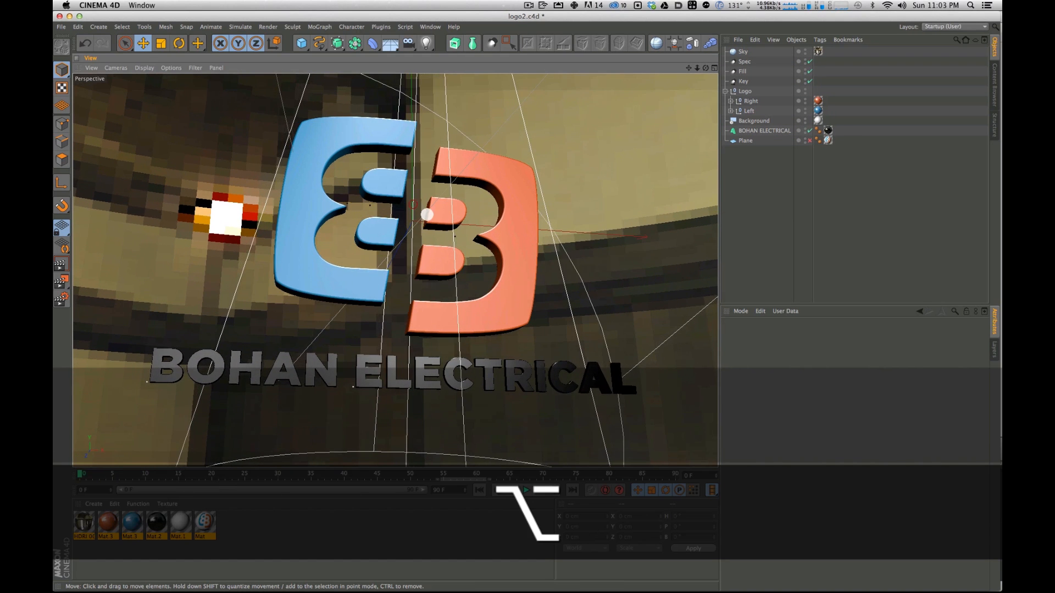
Step: Add a camera matching the current low-angle view of the logo and look through it
mouse_move(415, 197)
alt+mouse_down()
mouse_move(422, 214)
mouse_move(405, 214)
mouse_move(415, 216)
alt+mouse_up()
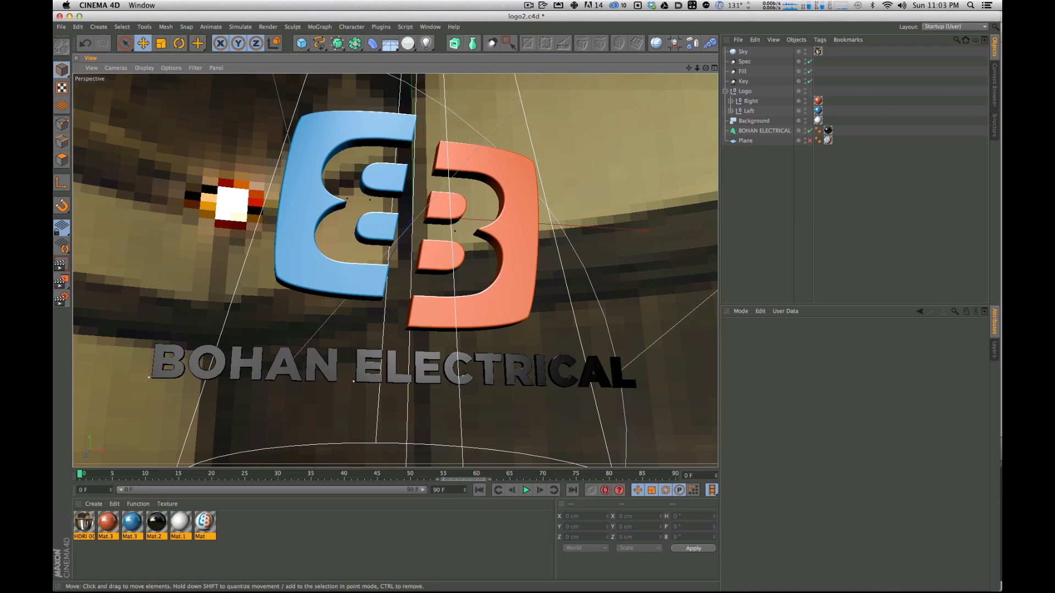
click(408, 44)
click(750, 51)
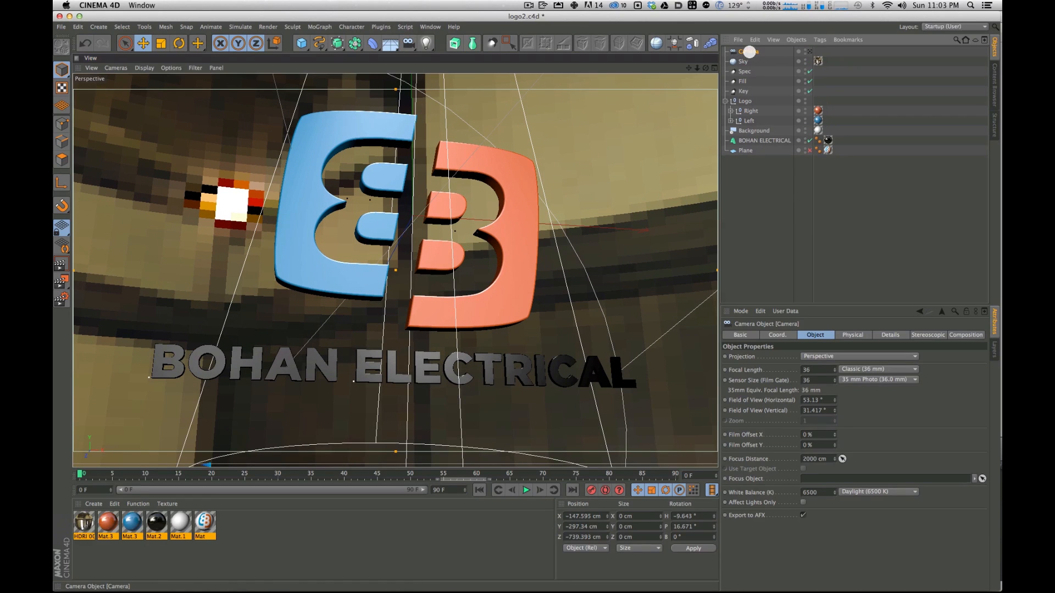
click(808, 53)
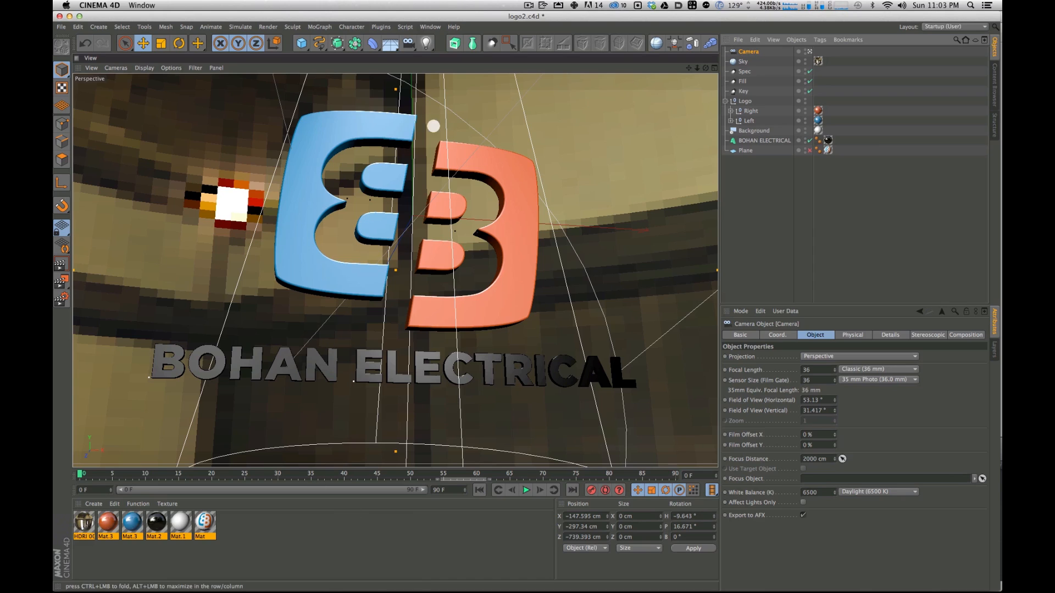
Step: Keyframe the camera's current position at frame 60 and an orbited position of about X -243, Y -303, Z -711 cm at frame 0
drag(575, 475, 624, 475)
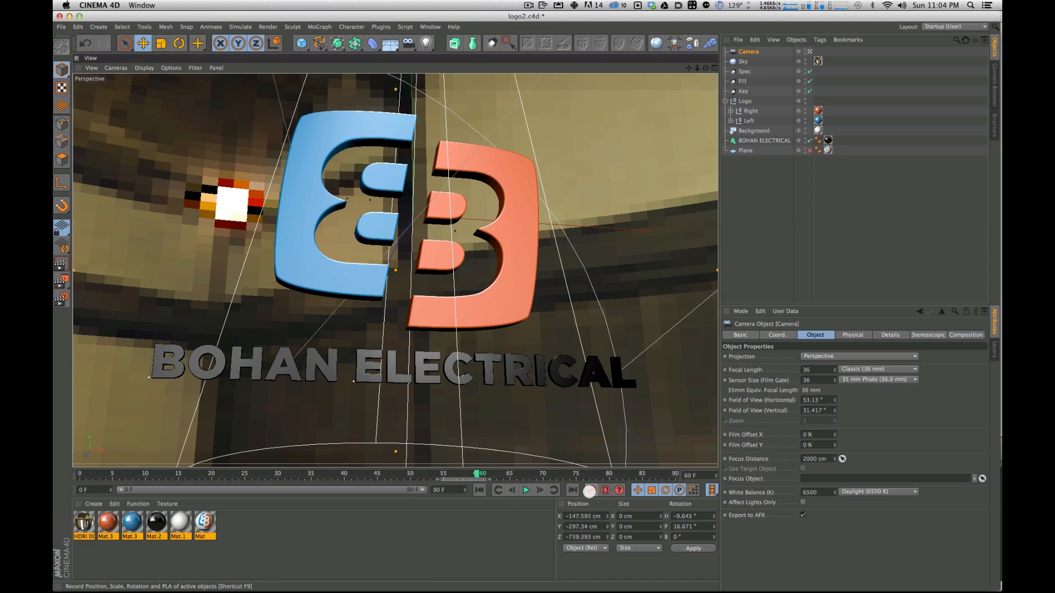
click(591, 490)
drag(94, 463, 79, 462)
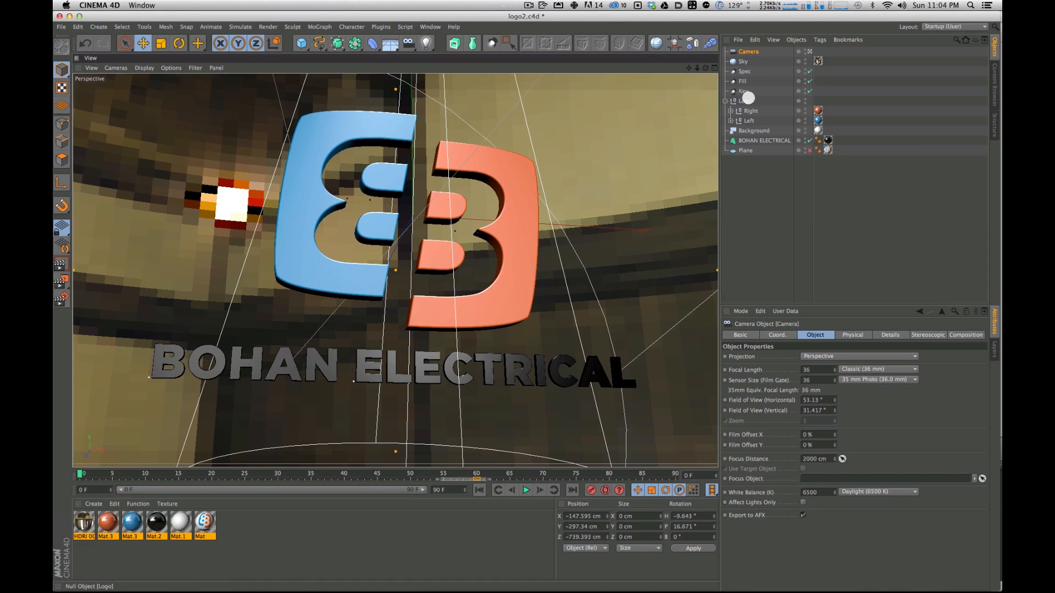
click(746, 100)
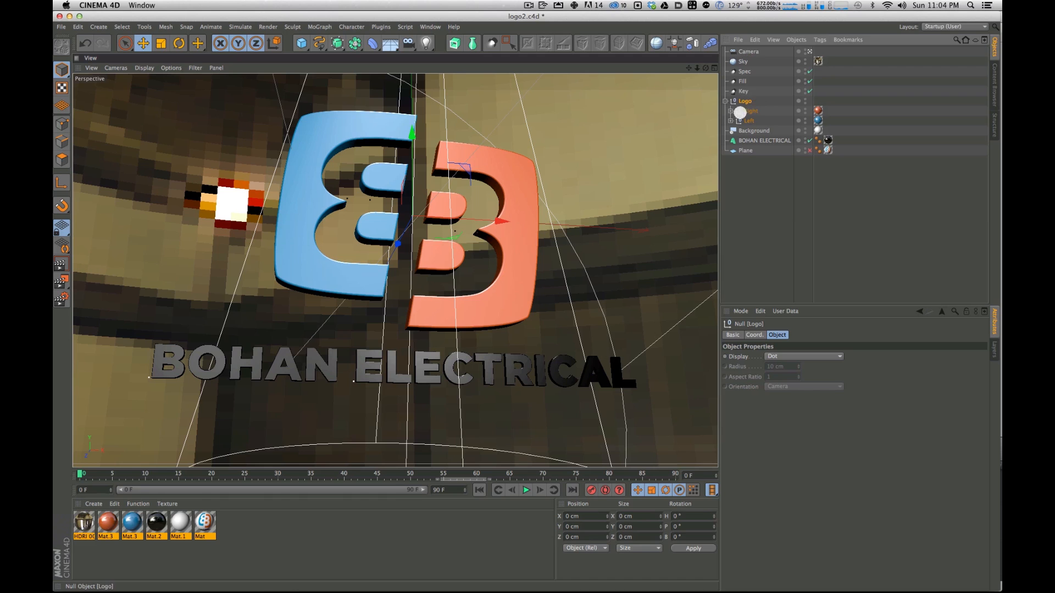
mouse_move(465, 179)
alt+mouse_down()
mouse_move(448, 166)
mouse_move(450, 177)
alt+mouse_up()
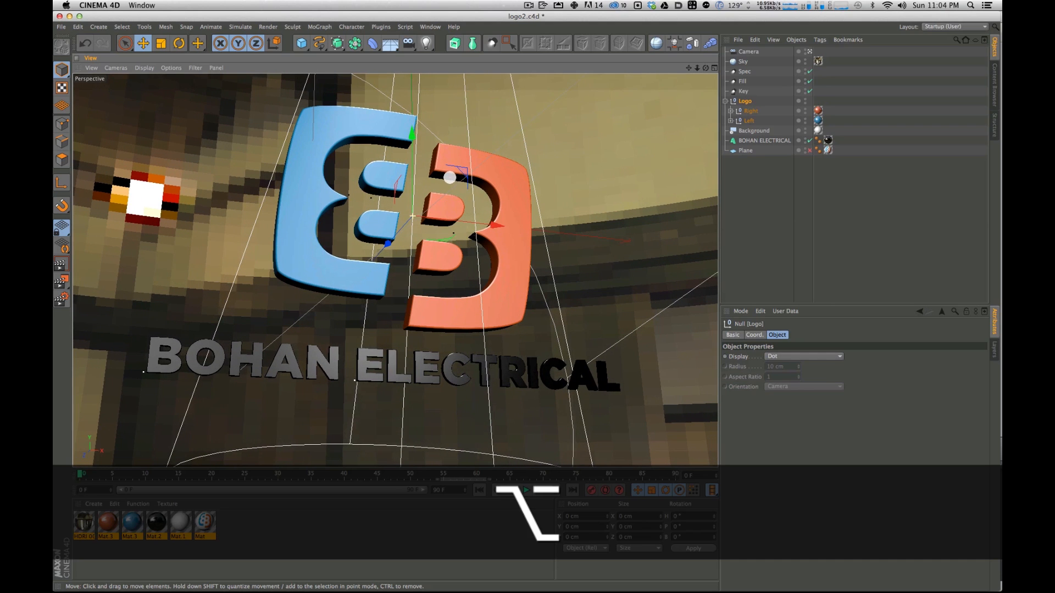
click(748, 51)
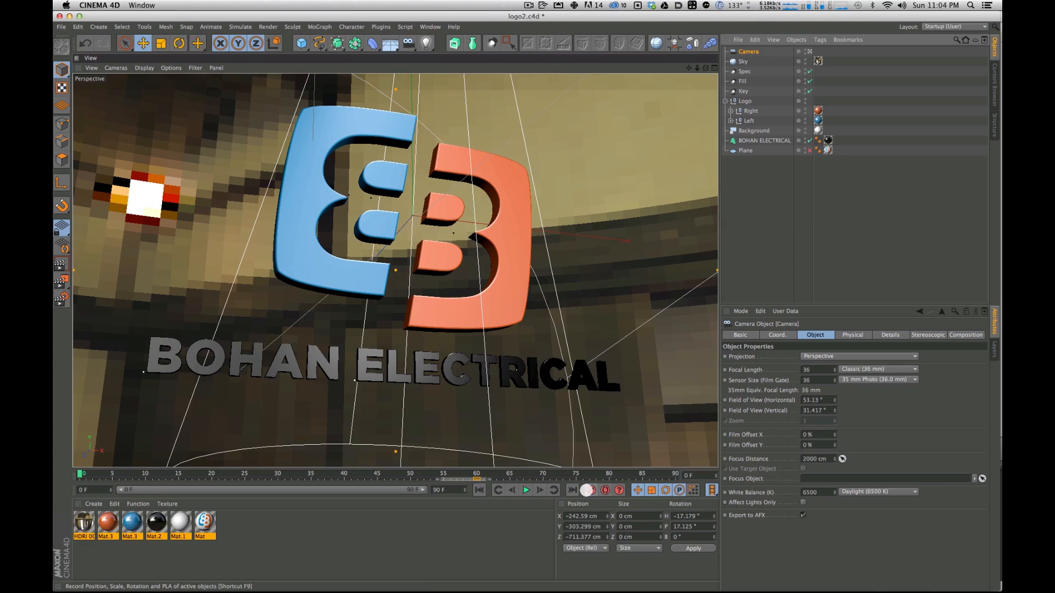
drag(82, 474, 475, 477)
Step: At frame 90, orbit the camera slightly around the logo to about X -129, Y -286, Z -747 cm and record a keyframe
drag(554, 476, 676, 474)
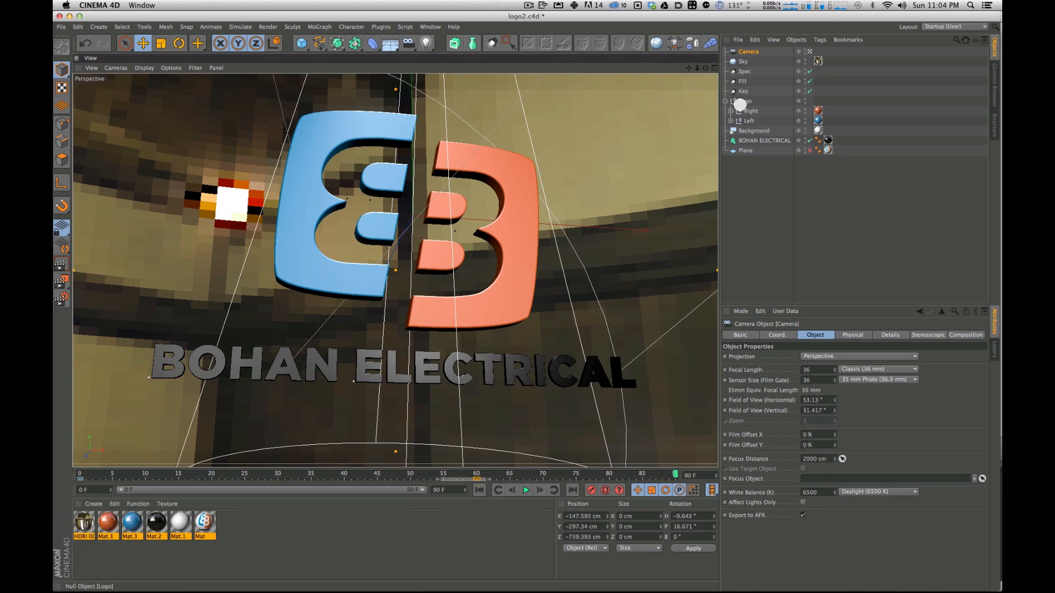
click(742, 101)
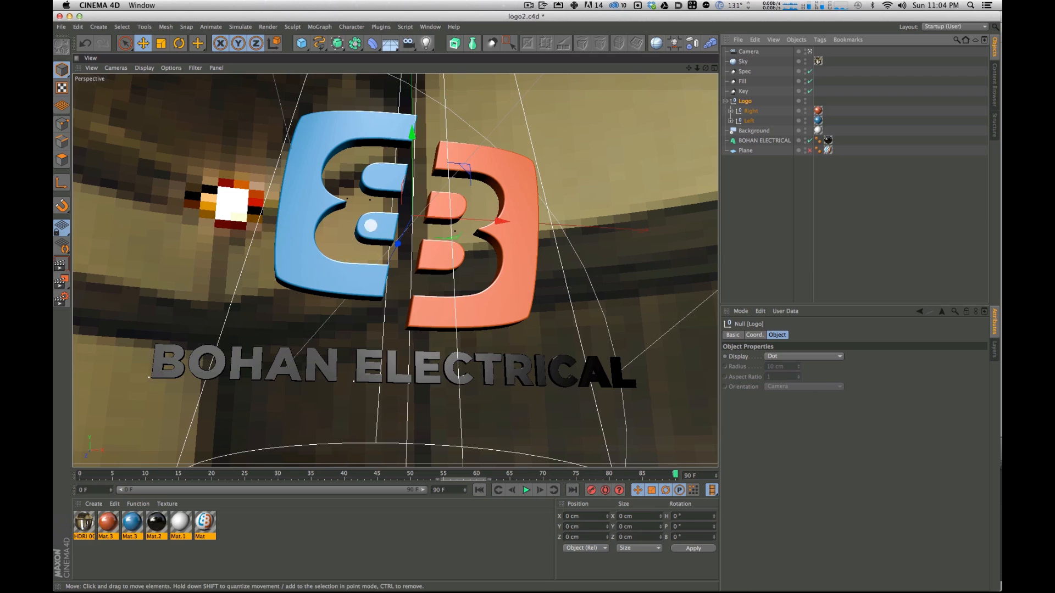
mouse_move(445, 196)
alt+mouse_down()
mouse_move(440, 205)
mouse_move(449, 192)
alt+mouse_up()
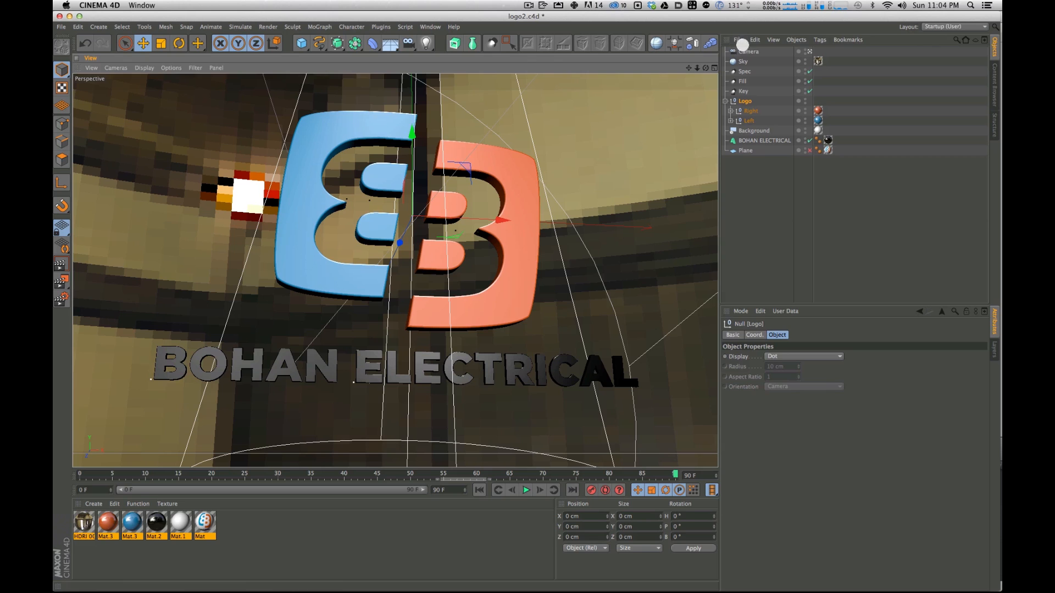
click(747, 51)
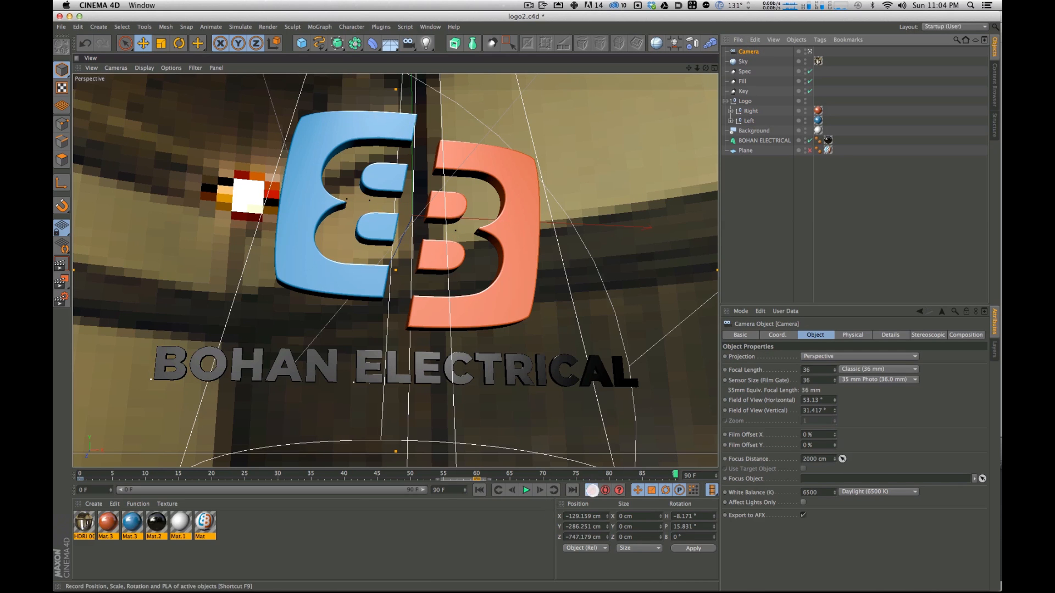
Step: Play back the camera animation to check the move between the three keyframes
drag(476, 473, 150, 478)
click(524, 492)
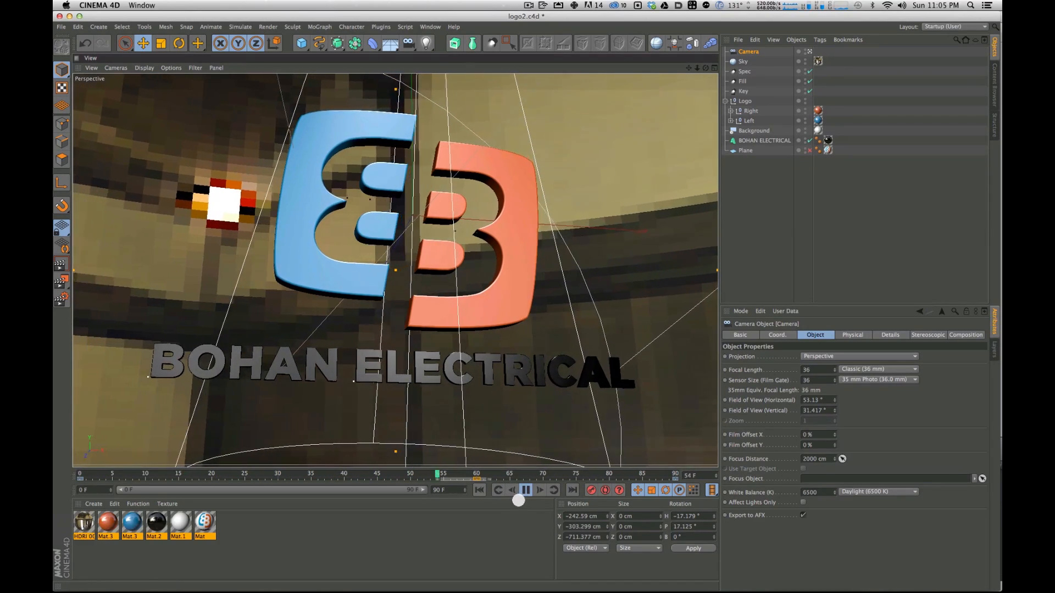
click(523, 490)
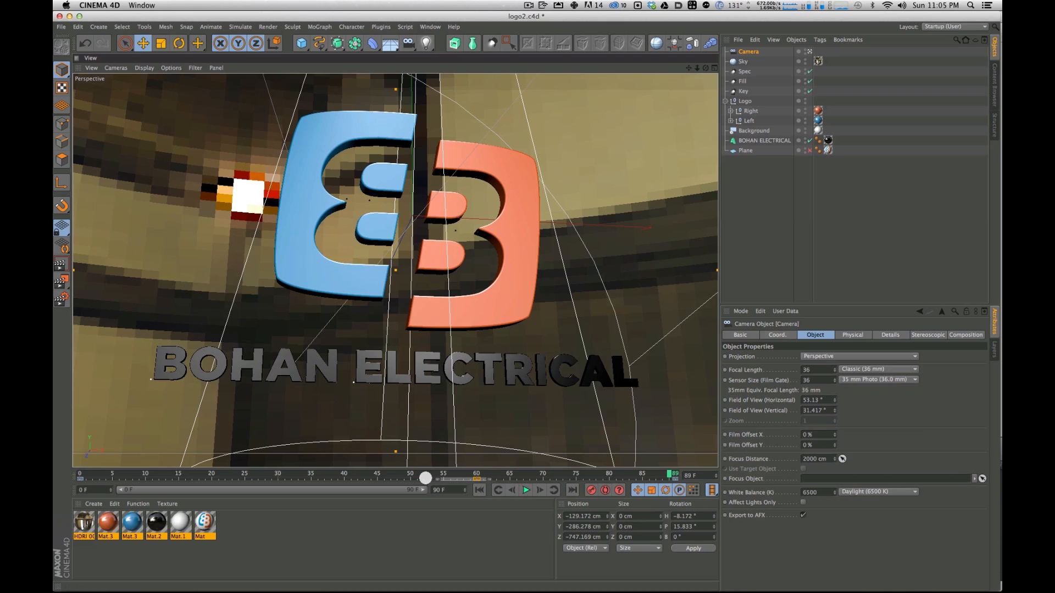
Step: Check the interpolation options for the camera keyframes at frames 60 and 90
drag(485, 481, 707, 480)
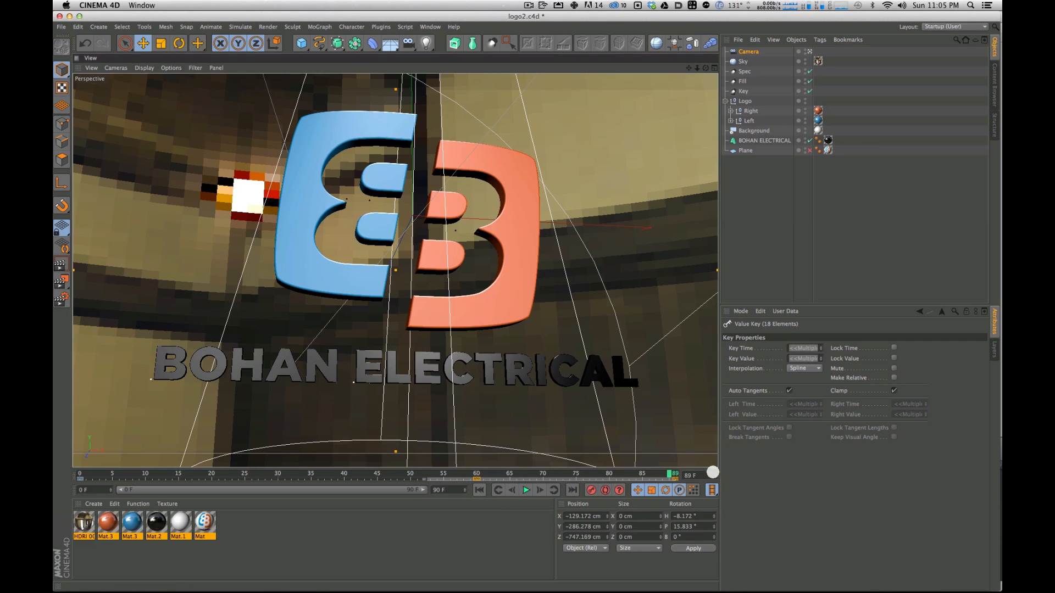
click(806, 369)
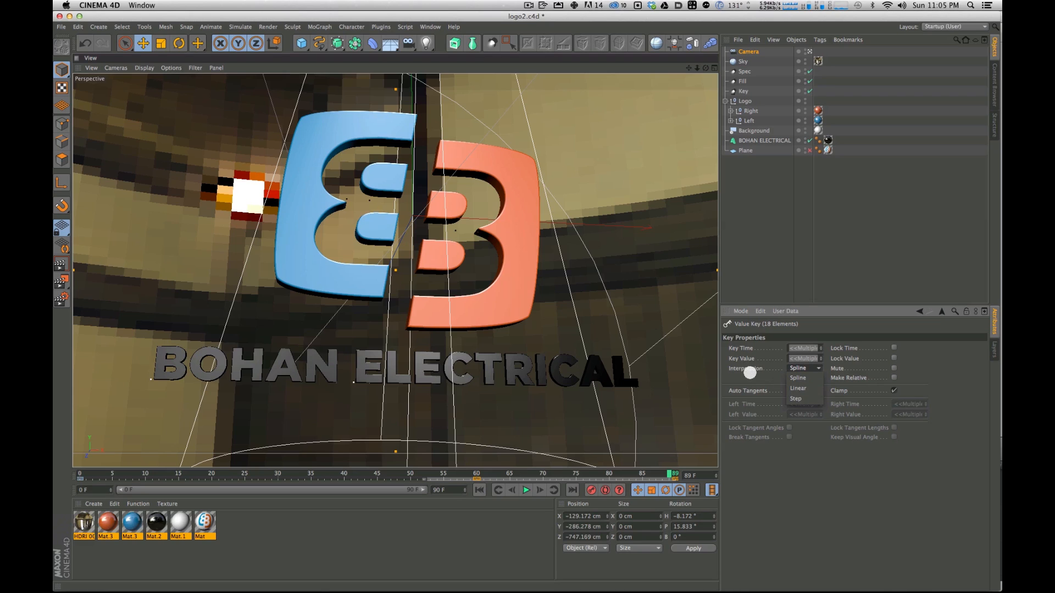
click(415, 479)
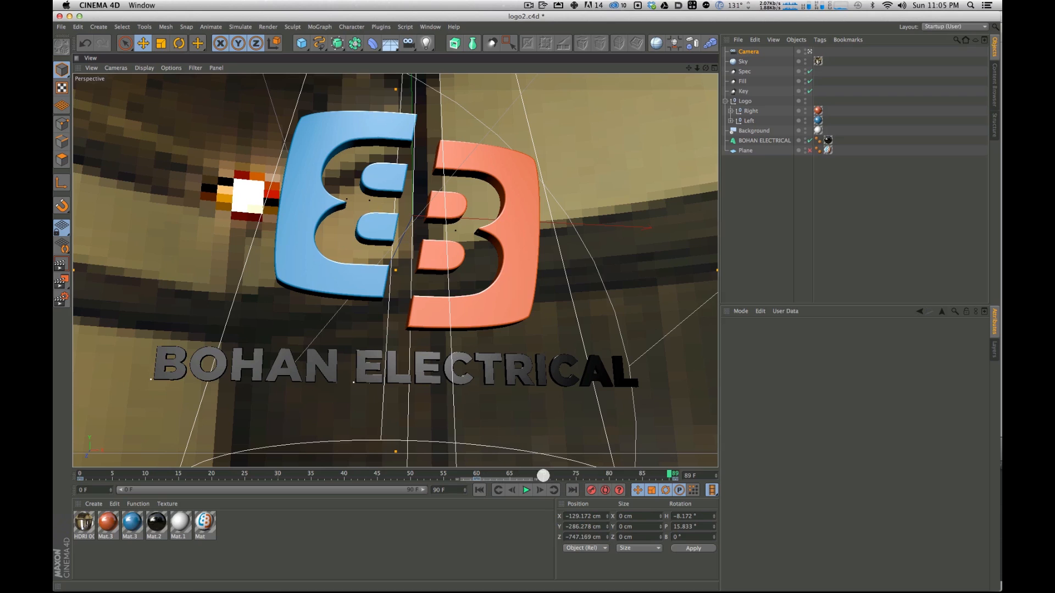
Step: Review the interpolation setting of the last two camera keyframes
drag(645, 478, 688, 480)
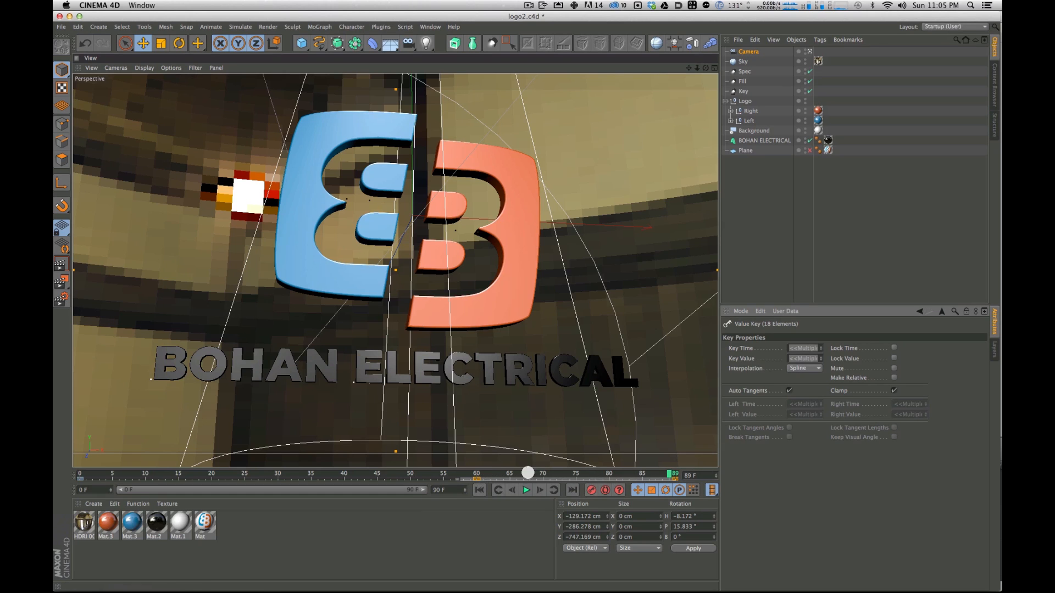
click(799, 368)
click(810, 389)
Step: At frame 0, orbit the camera further around the logo to about X -432, Y -373, Z -576 cm and record its keyframe
drag(442, 473, 82, 472)
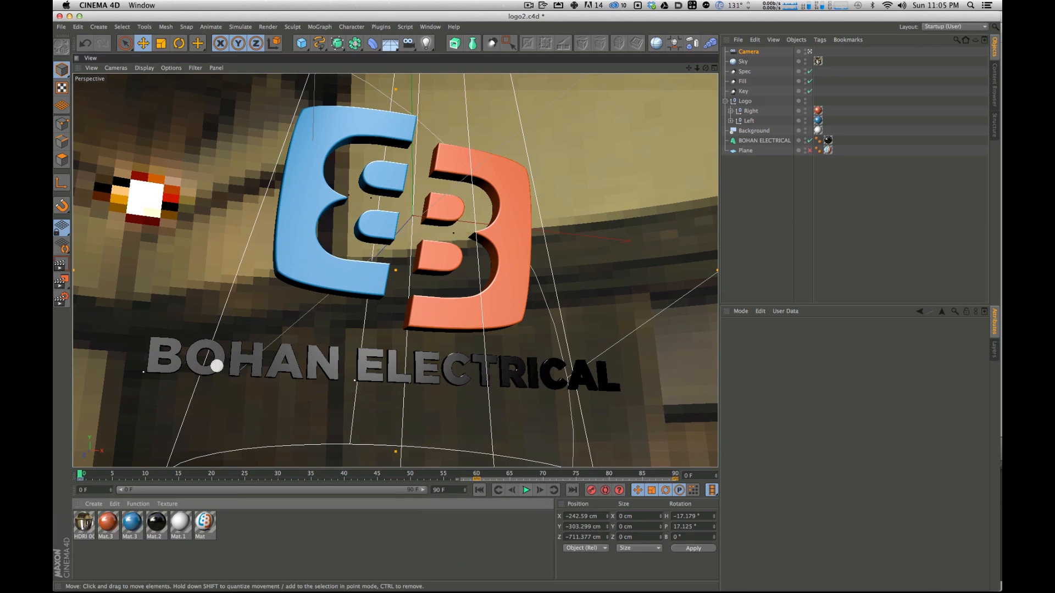
click(745, 101)
alt+drag(445, 198, 402, 211)
key(1)
drag(396, 272, 417, 241)
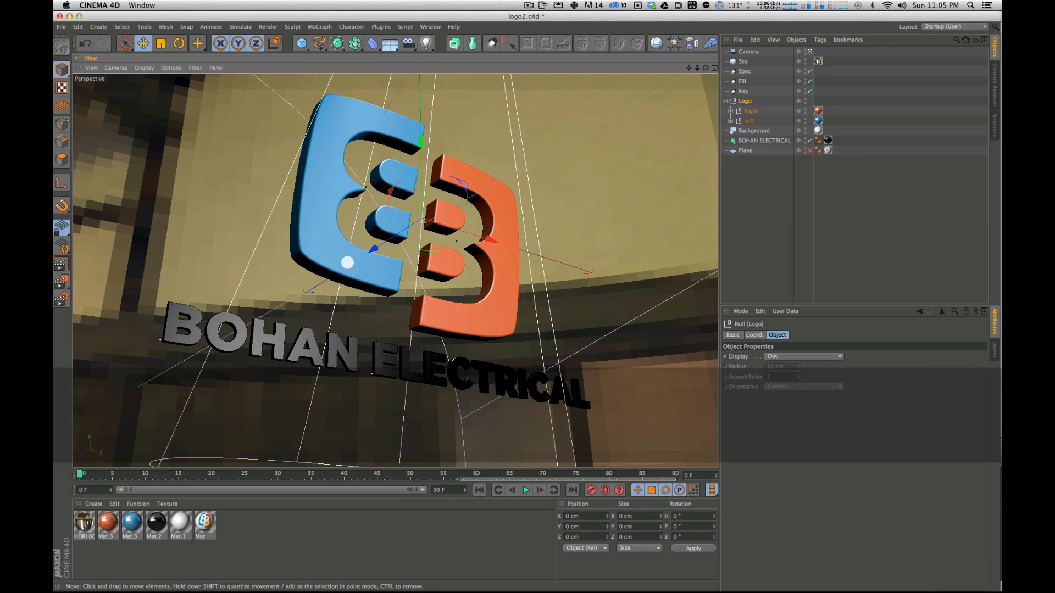
click(748, 51)
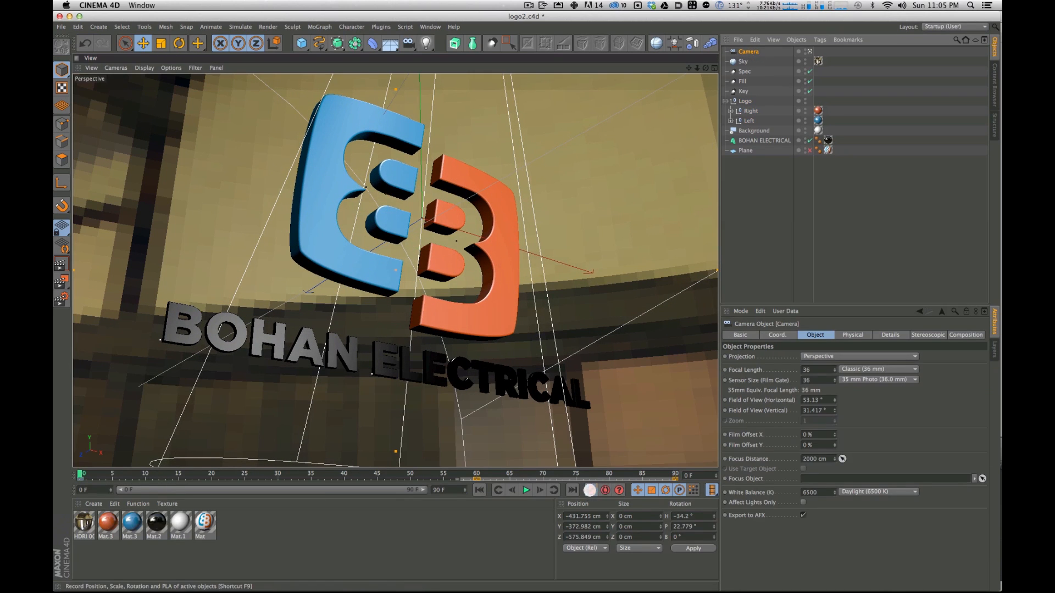
Step: Play back the revised camera move and return to frame 0
mouse_move(76, 471)
mouse_down()
mouse_move(464, 474)
mouse_move(308, 473)
mouse_move(454, 479)
mouse_move(679, 469)
mouse_move(334, 462)
mouse_move(81, 473)
mouse_up()
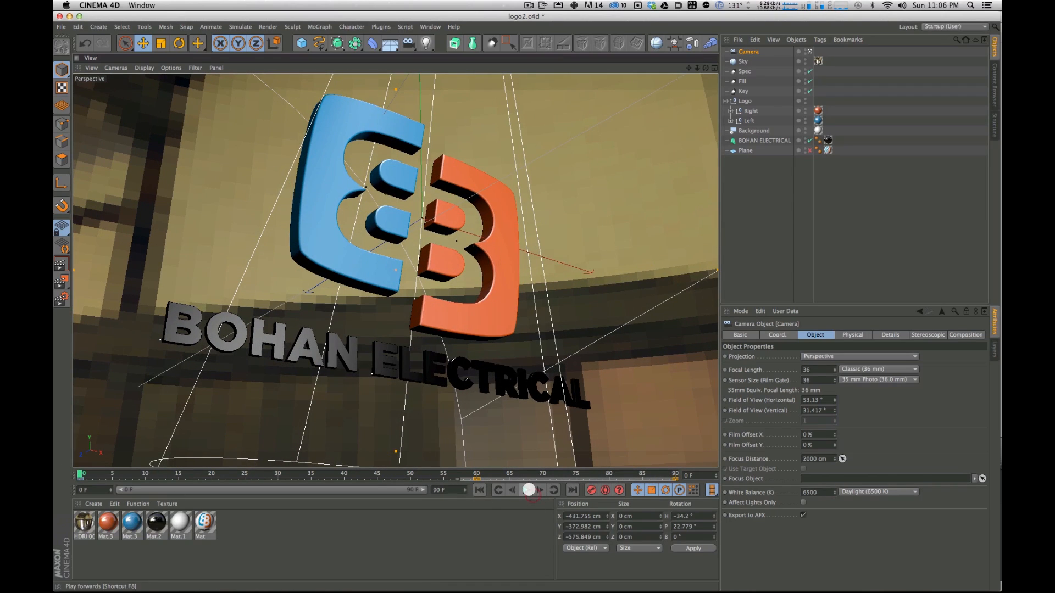
click(525, 489)
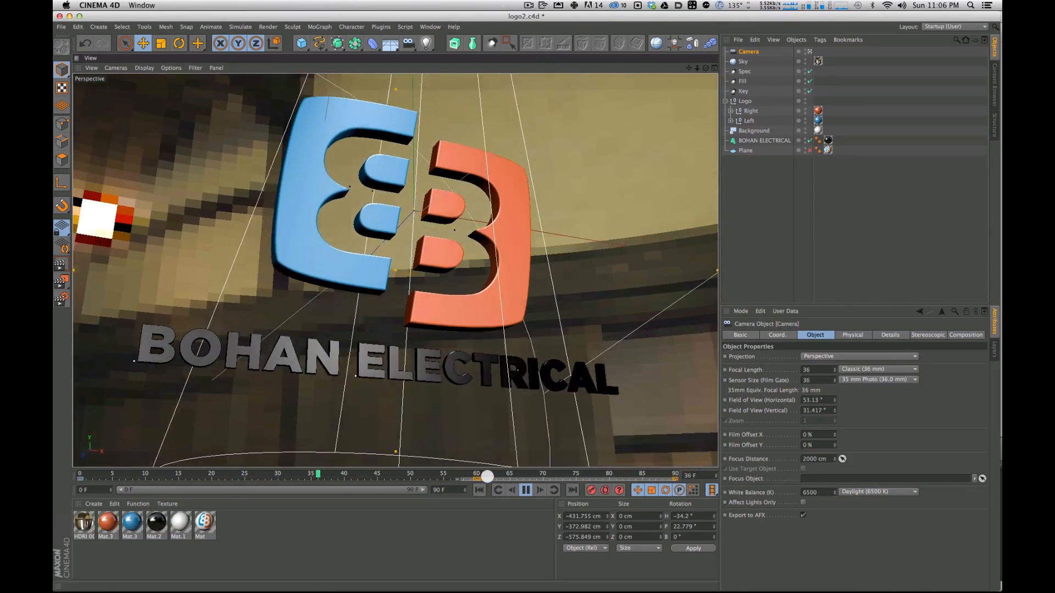
drag(556, 471, 81, 474)
click(305, 554)
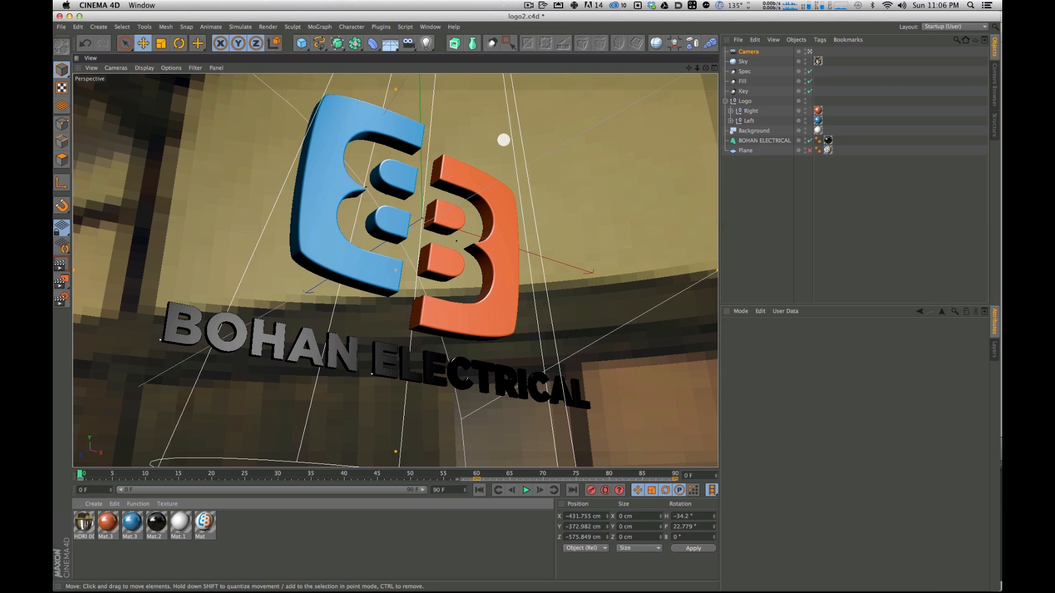
click(337, 202)
click(509, 262)
click(342, 189)
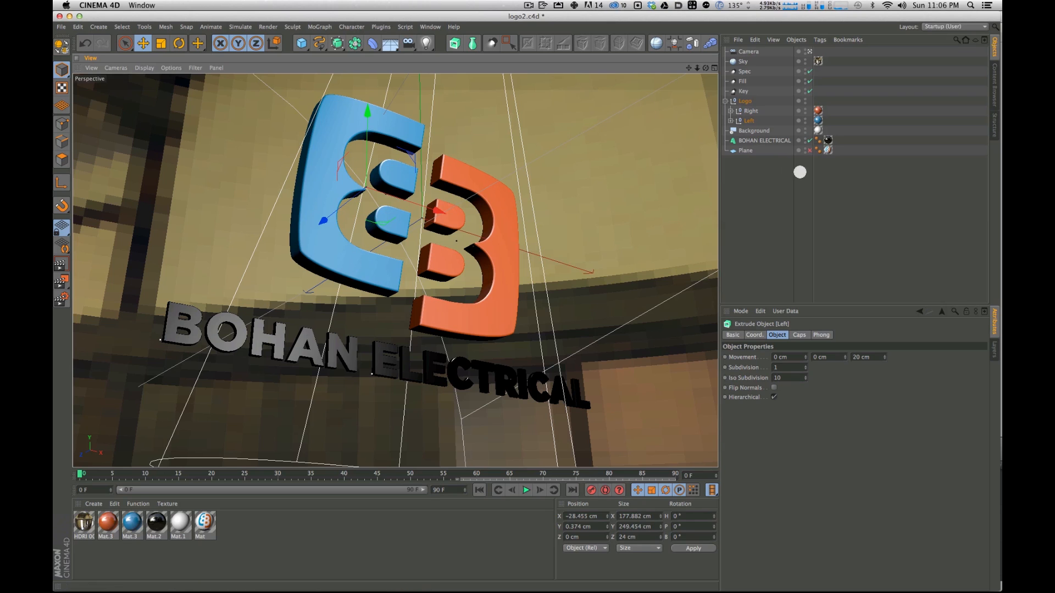
click(783, 192)
Step: Keyframe the outer Right and Left extrudes in place at frame 60 and moved to about Z -444 cm at frame 0
click(476, 474)
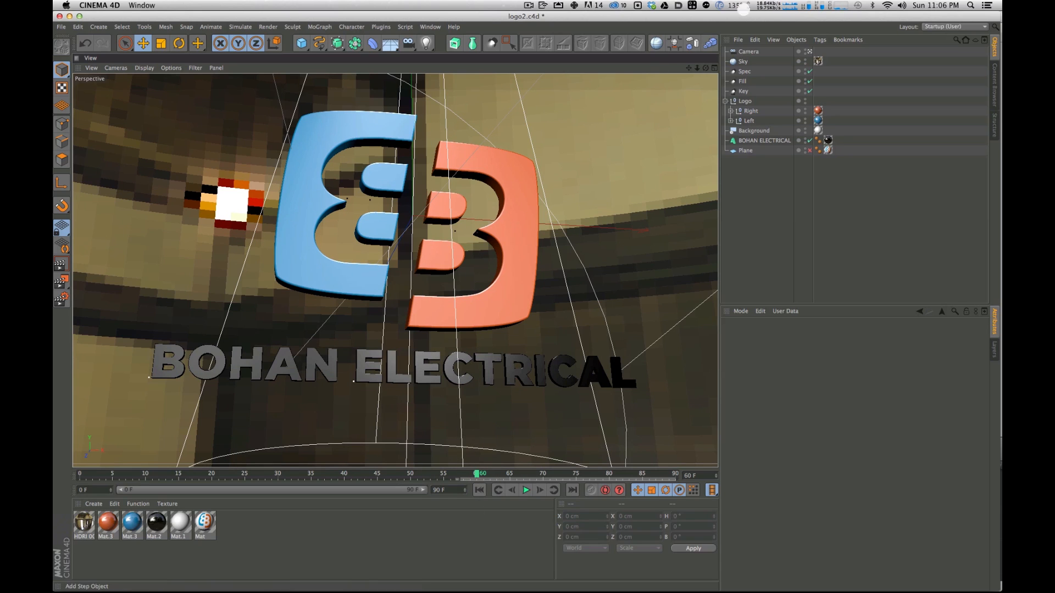
click(753, 112)
click(750, 120)
click(731, 121)
click(731, 111)
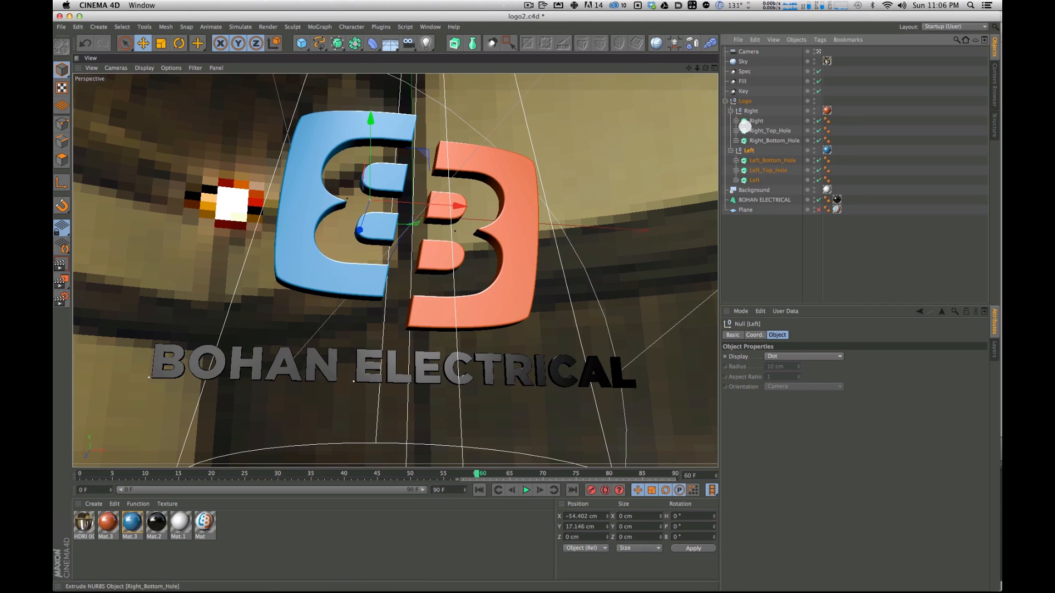
click(764, 171)
click(757, 121)
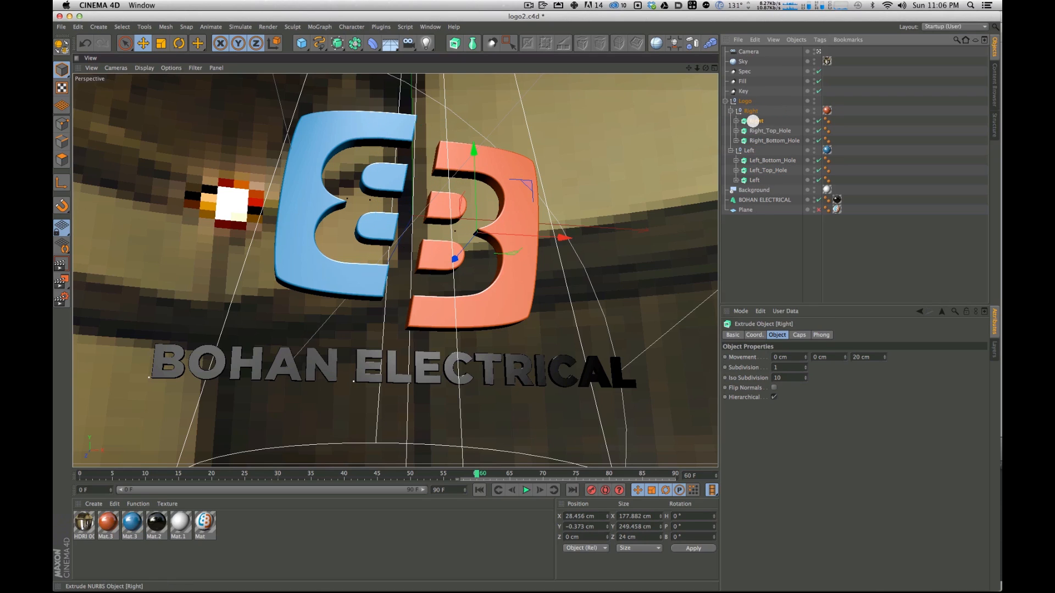
super+click(756, 180)
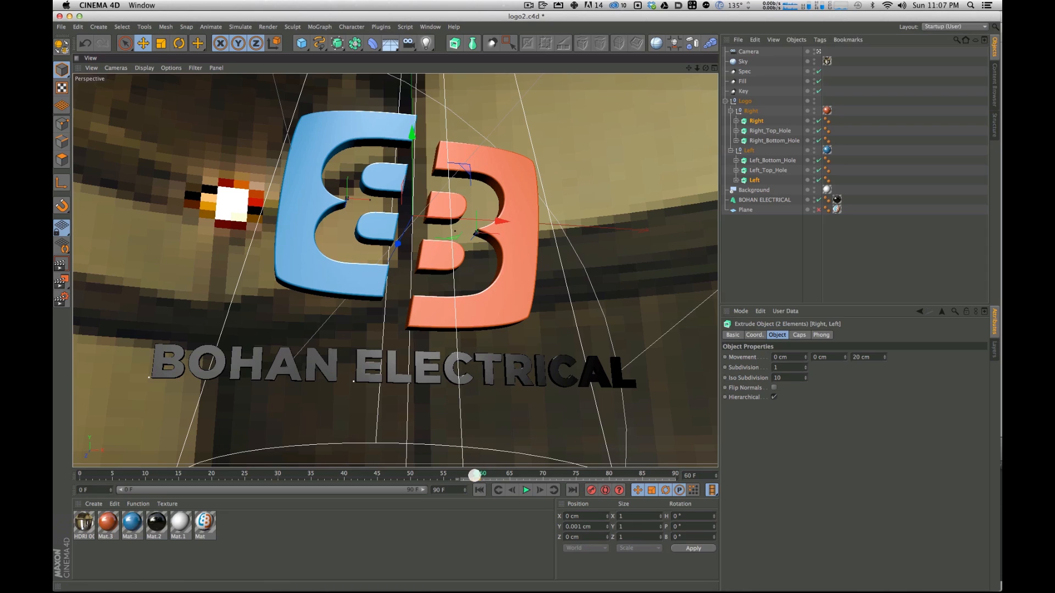
drag(473, 473, 68, 449)
drag(374, 248, 754, 121)
click(591, 490)
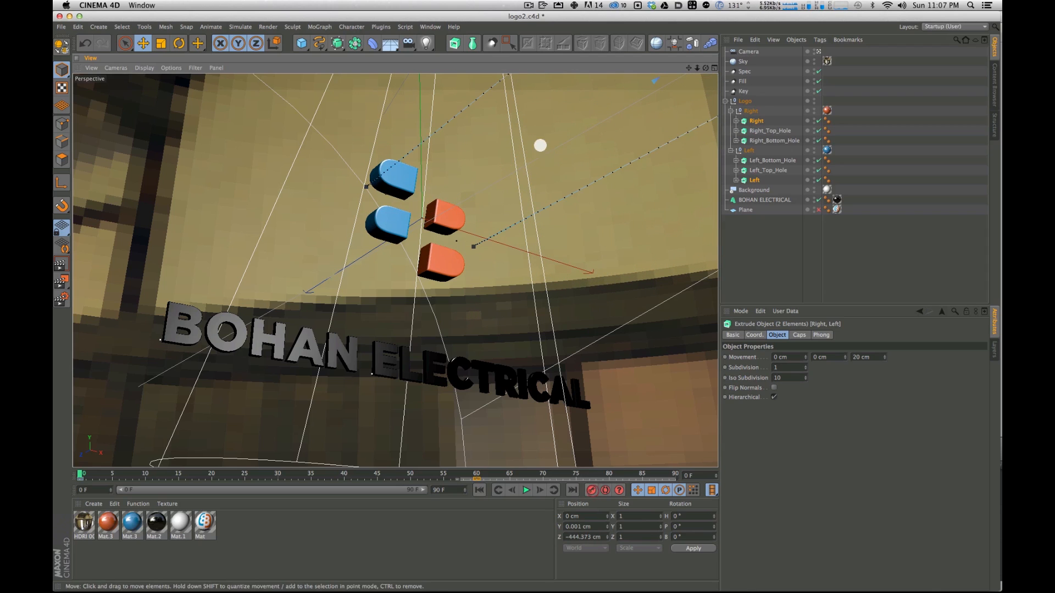
mouse_move(79, 474)
mouse_down()
mouse_move(271, 474)
mouse_move(81, 474)
mouse_up()
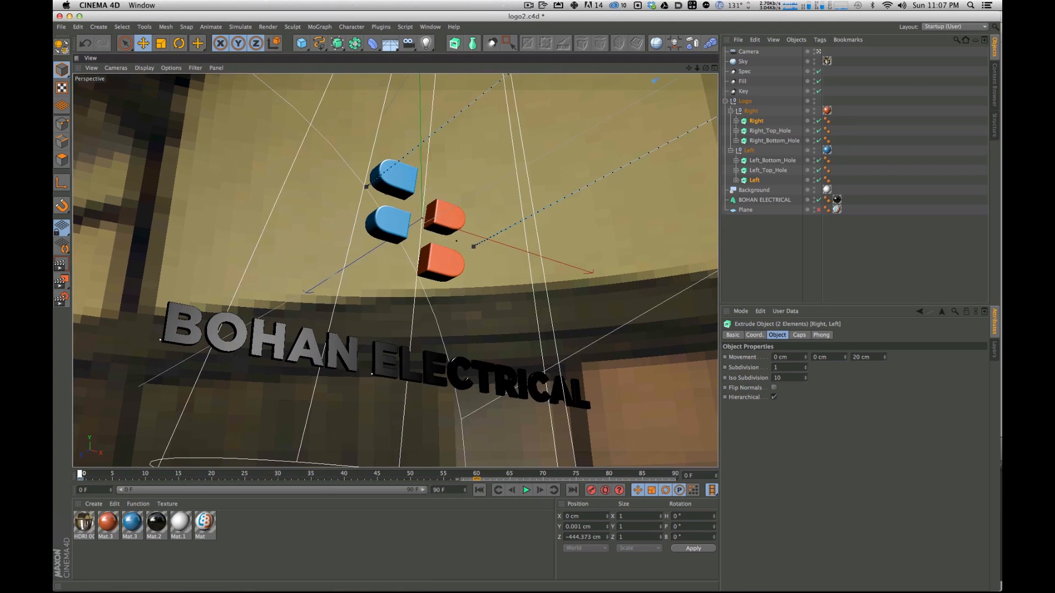
Step: Rotate the outer Left extrude to a pitch of -90° at frame 0
key(2)
drag(462, 218, 335, 272)
alt+drag(335, 272, 549, 208)
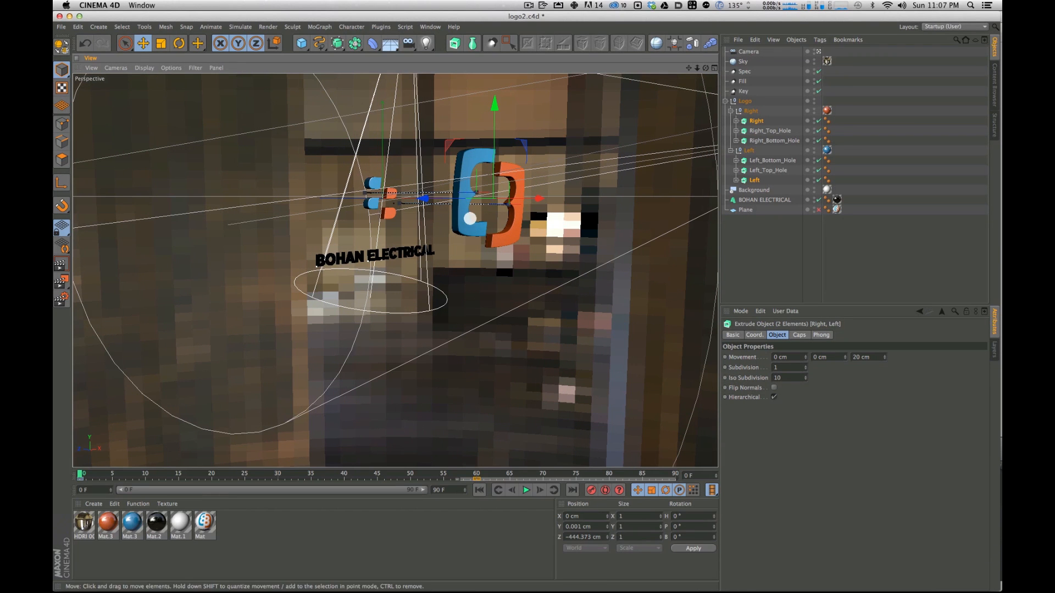
click(463, 220)
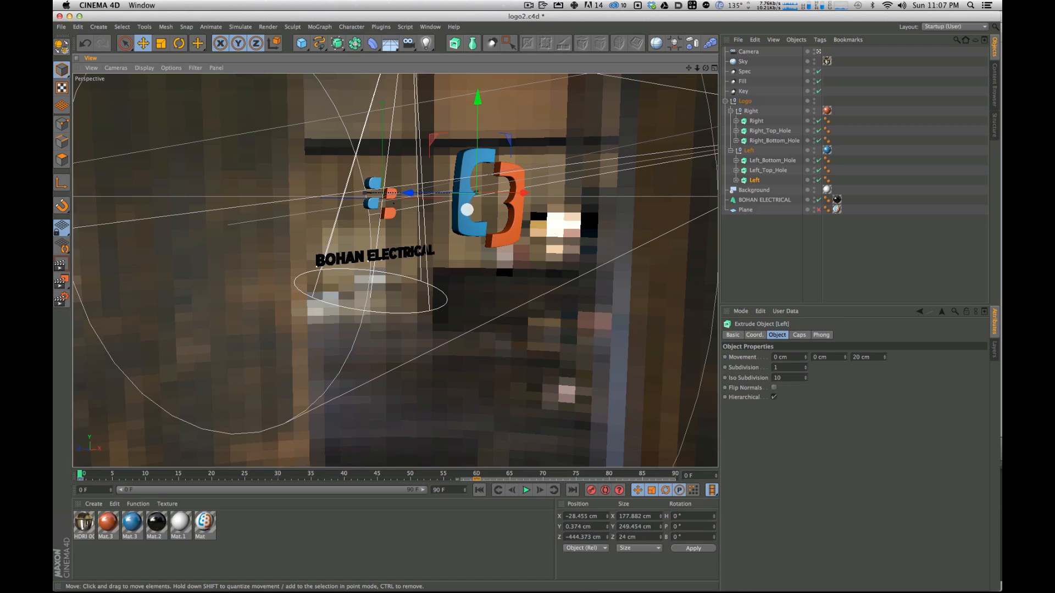
key(r)
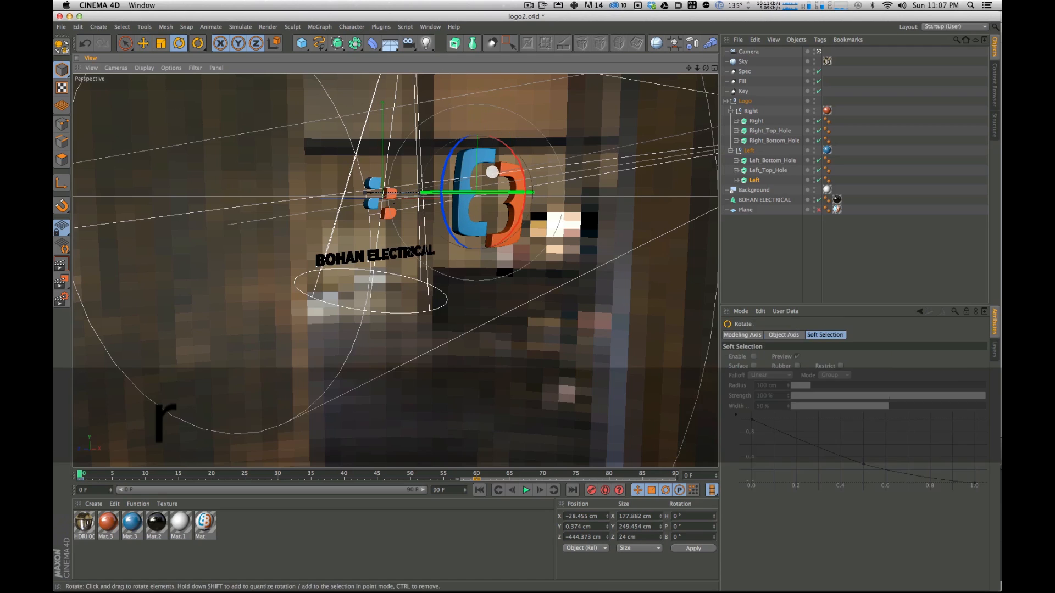
shift+drag(511, 151, 439, 123)
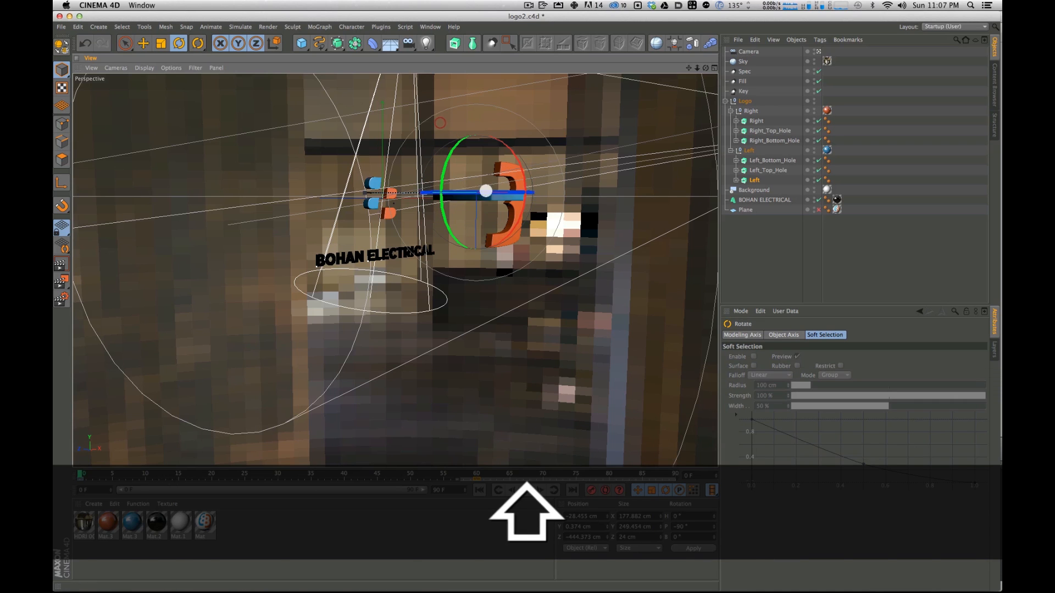
alt+drag(543, 223, 469, 444)
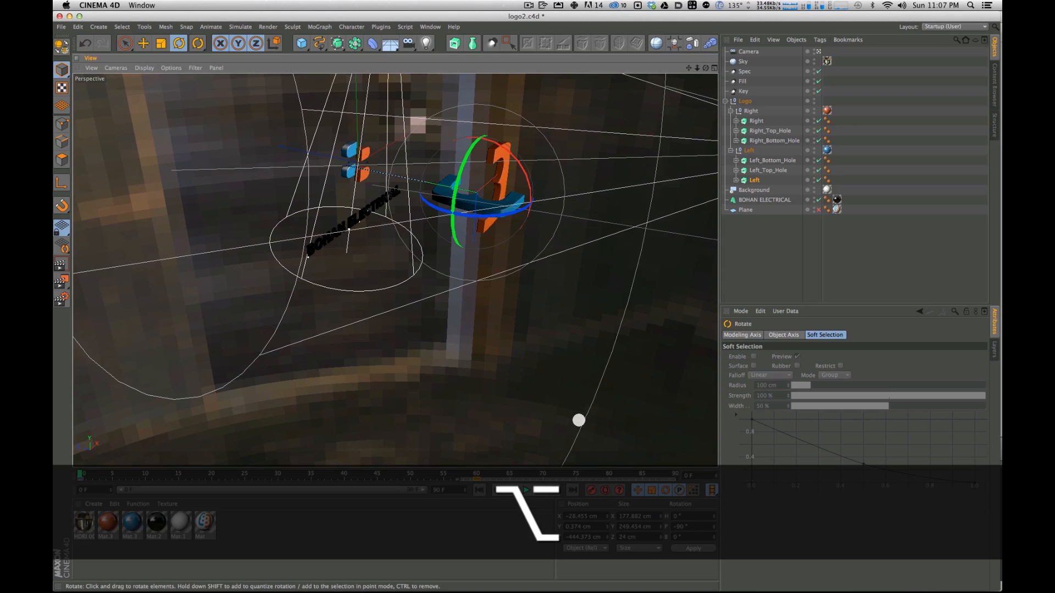
alt+drag(588, 496, 627, 466)
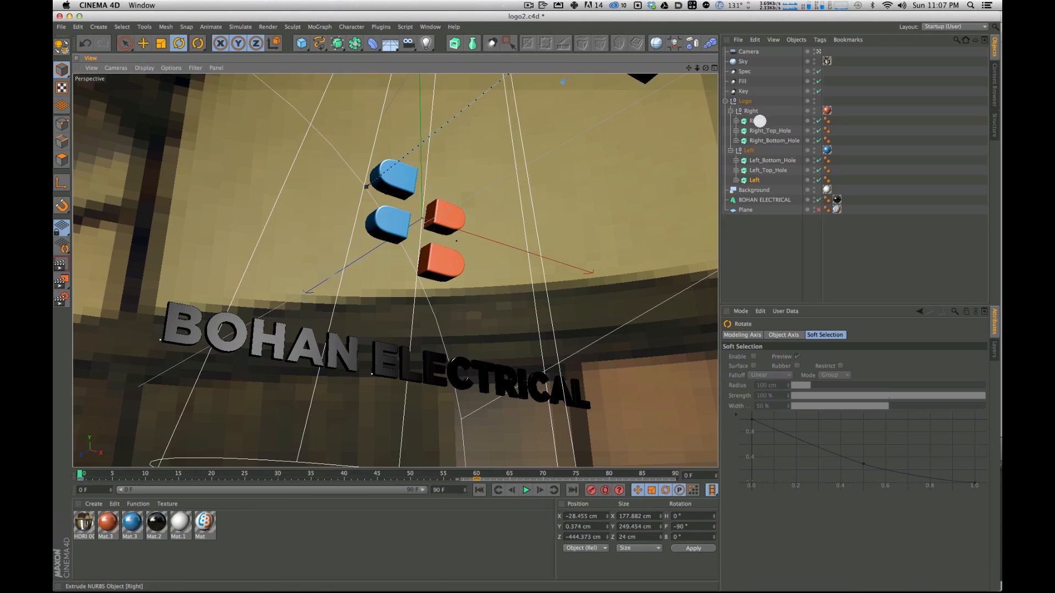
Step: Rotate the outer Right extrude to a pitch of 90° at frame 0, undoing any accidental duplicate
click(758, 120)
key(2)
drag(570, 174, 551, 260)
key(1)
alt+drag(551, 239, 549, 283)
key(1)
drag(575, 209, 549, 95)
key(2)
alt+drag(514, 234, 512, 196)
shift+drag(460, 245, 478, 325)
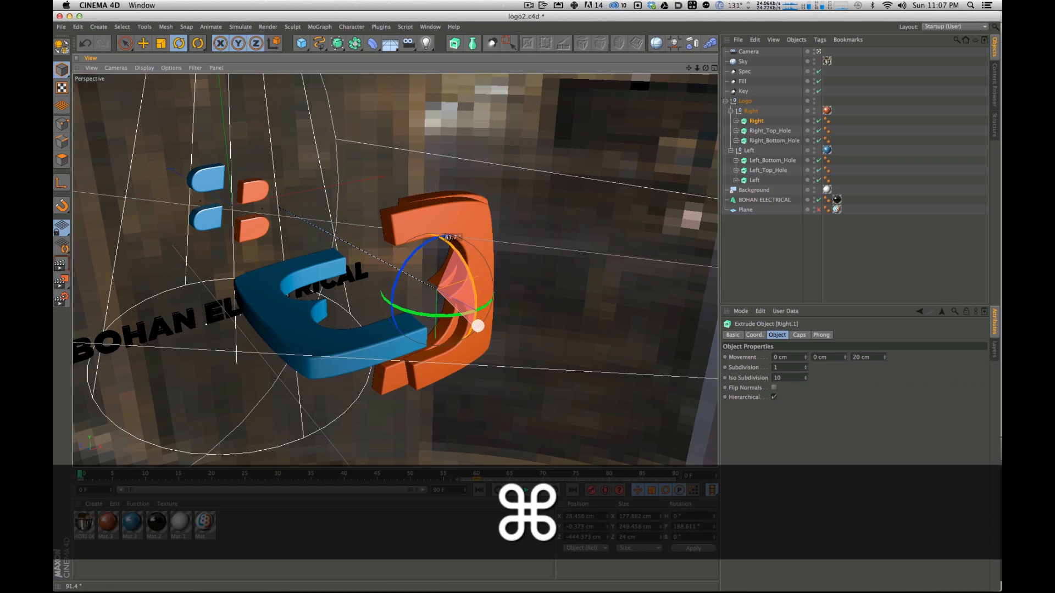
key(super+z)
key(s)
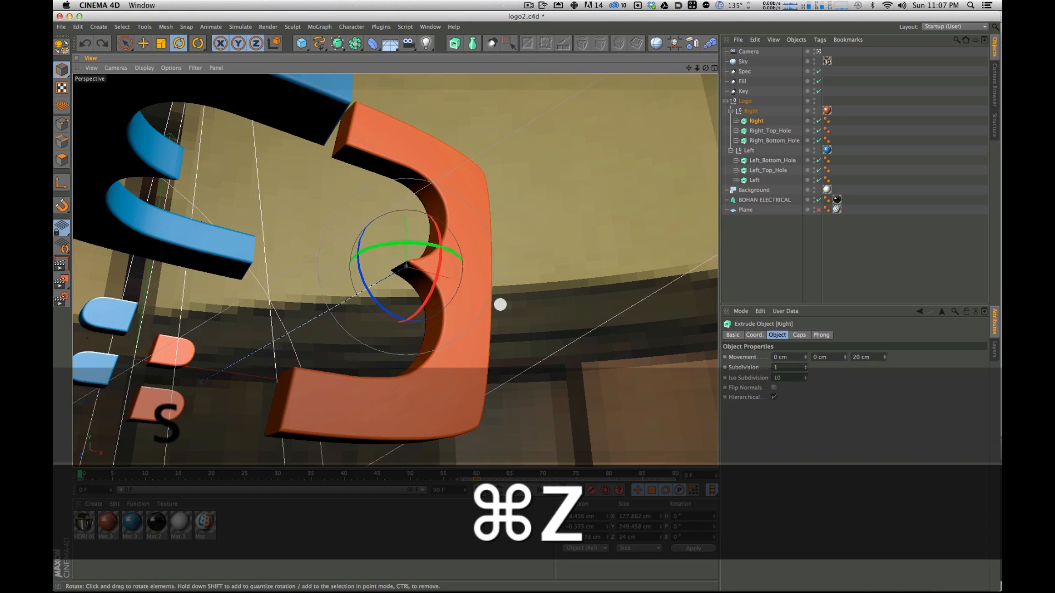
alt+drag(500, 304, 513, 213)
shift+drag(436, 235, 440, 329)
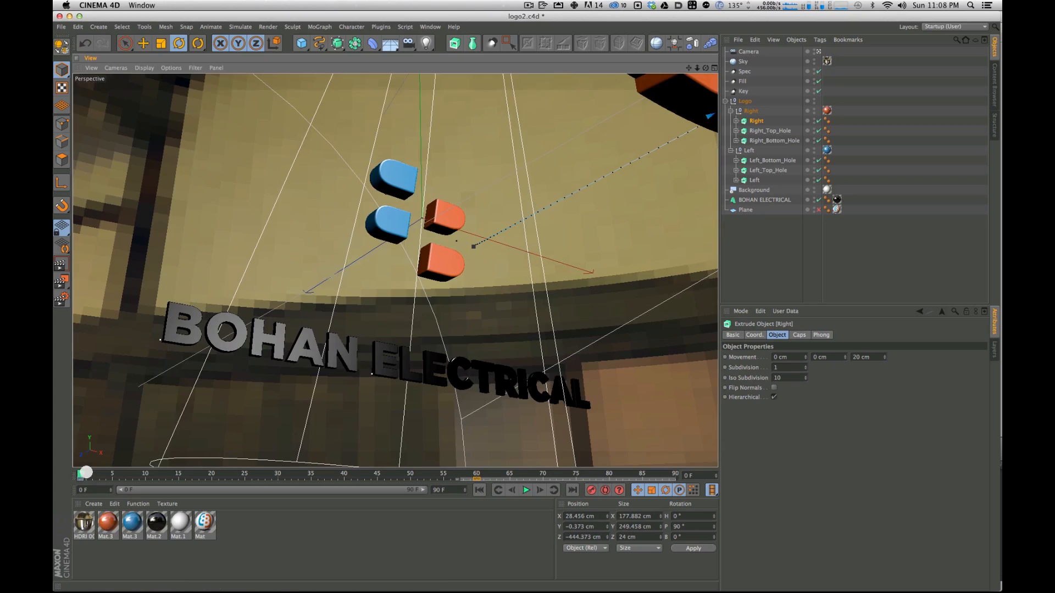
drag(86, 473, 63, 414)
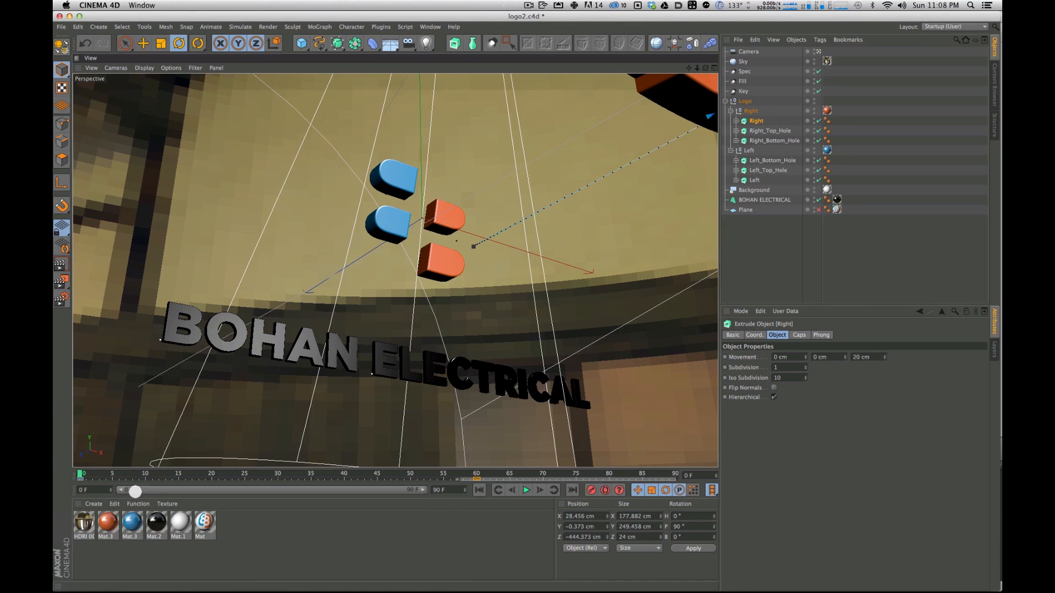
Step: At frame 15, show the outer Right and Left extrudes' motion paths in four views and select a frame 0 path key in Top view
drag(80, 474, 179, 479)
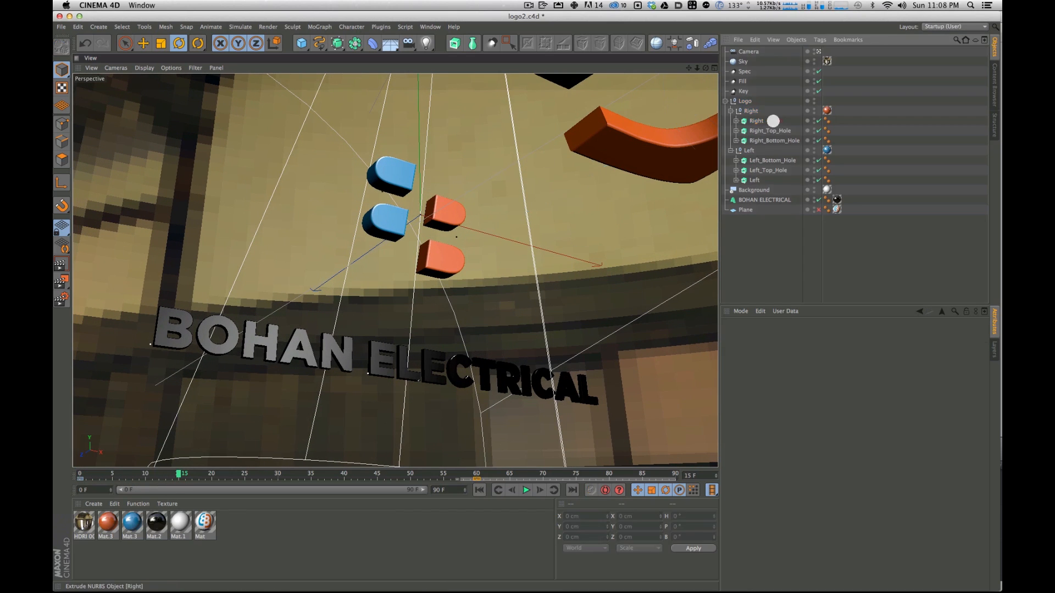
super+click(755, 180)
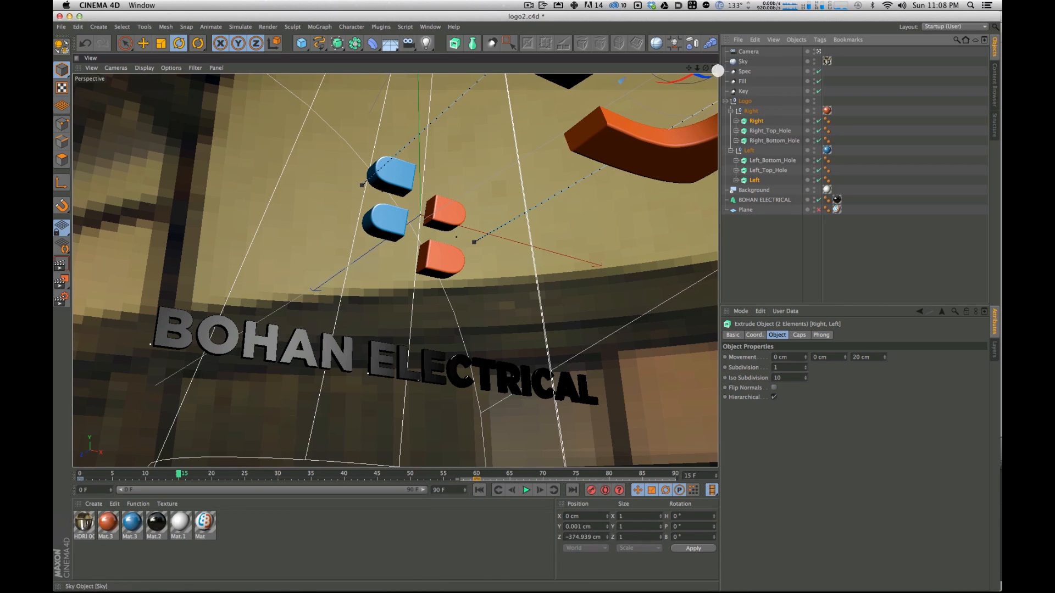
key(2)
click(717, 68)
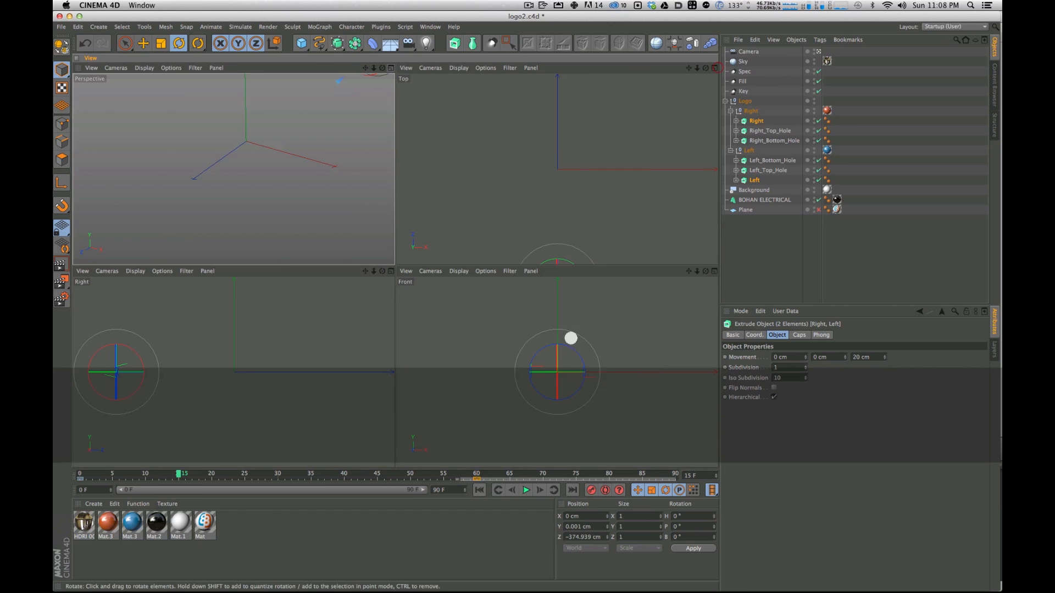
key(2)
drag(617, 192, 621, 136)
key(1)
key(2)
key(1)
drag(645, 210, 632, 172)
key(2)
drag(599, 170, 651, 121)
key(1)
drag(630, 177, 543, 163)
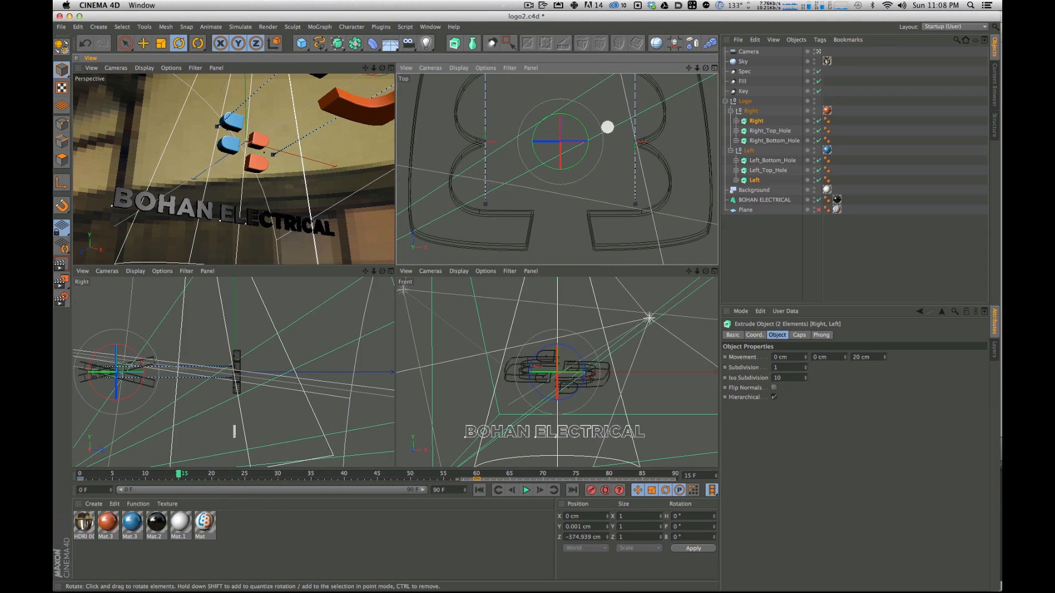
key(2)
drag(589, 154, 558, 225)
key(1)
drag(568, 138, 603, 142)
key(2)
drag(603, 143, 549, 183)
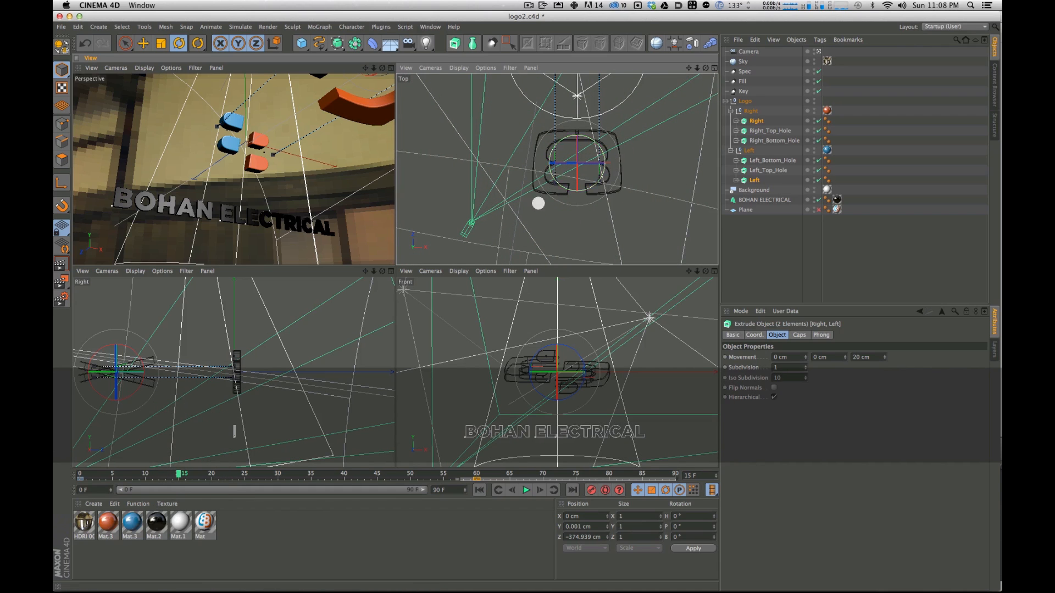
click(553, 182)
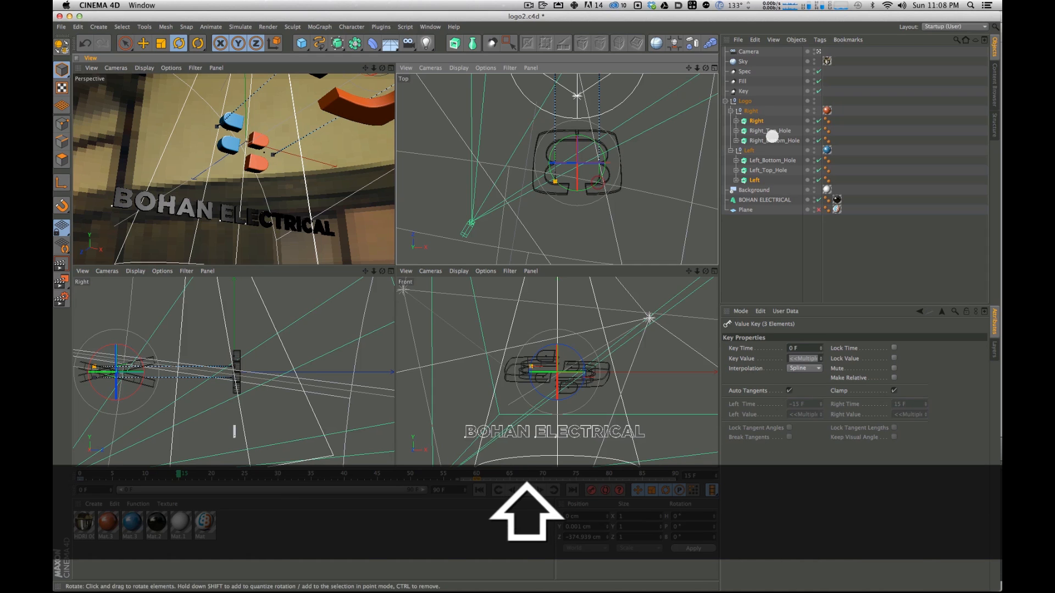
Step: Move the frame 0 path keys of both outer extrudes sideways toward the camera in the Top view
click(758, 181)
super+click(758, 122)
drag(555, 181, 531, 393)
key(2)
drag(599, 180, 496, 274)
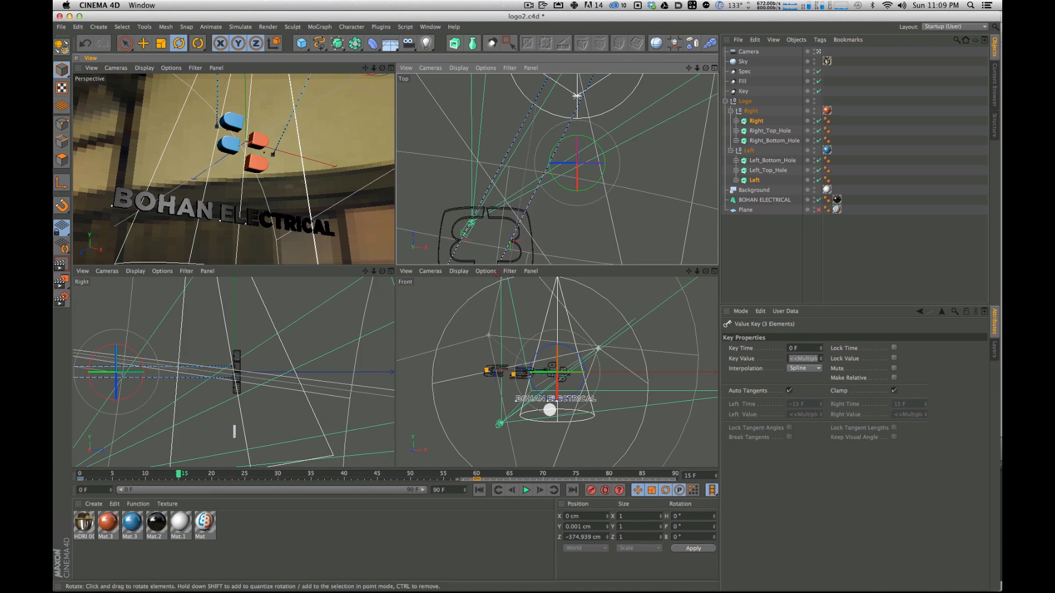
Step: Lower the frame 0 path keys of both outer extrudes to about the camera's height in the Front view
drag(490, 370, 483, 432)
drag(511, 392, 505, 428)
key(2)
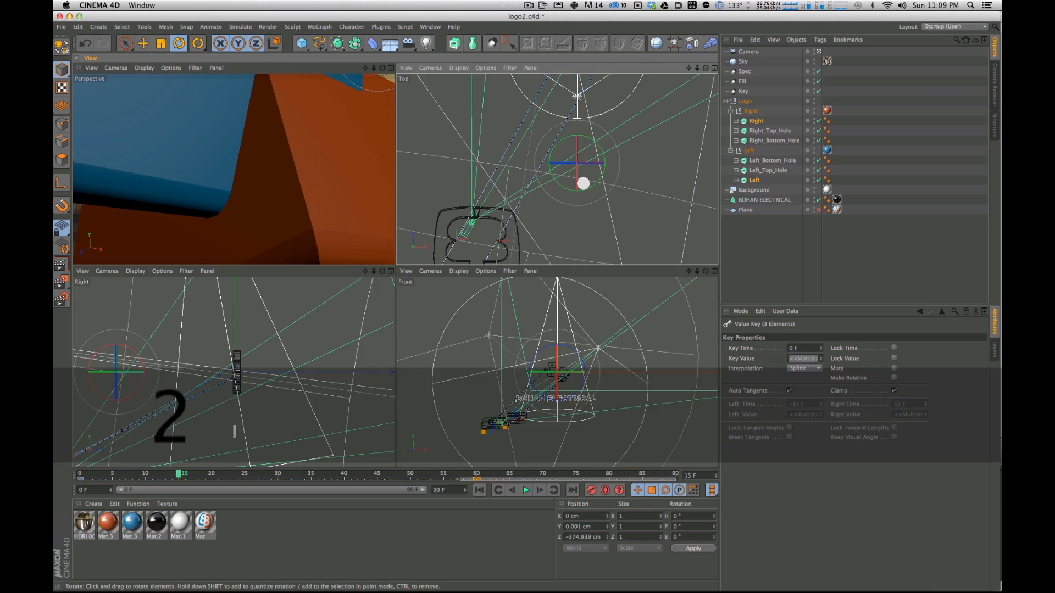
Step: Pull the frame 0 path keys back in the Top view so both outer extrudes sit just in front of the camera
drag(582, 183, 532, 201)
mouse_move(486, 230)
mouse_down()
mouse_move(492, 209)
mouse_move(504, 228)
mouse_move(523, 207)
mouse_move(489, 214)
mouse_up()
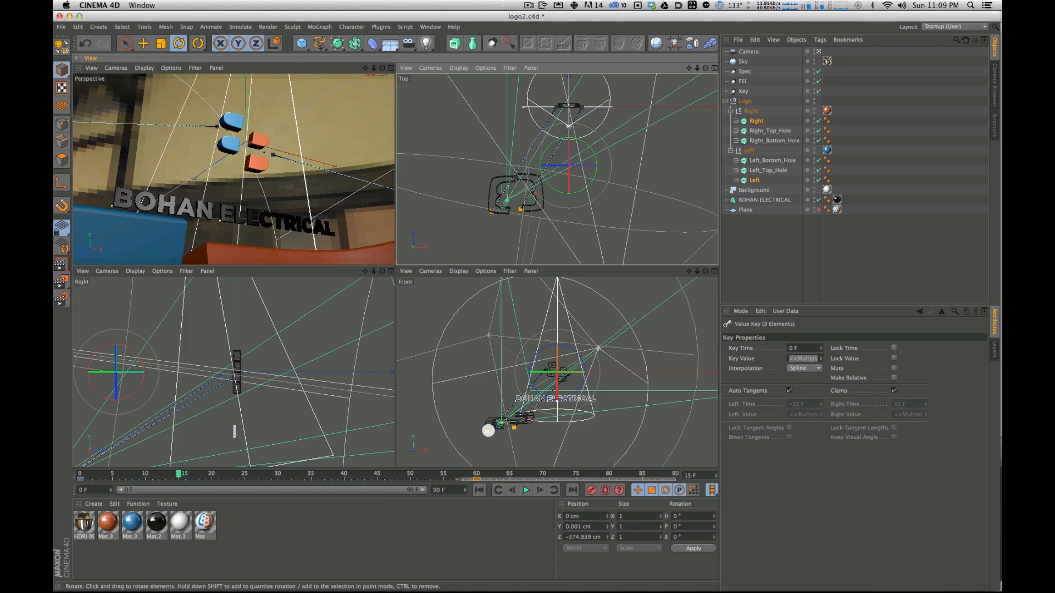
drag(492, 209, 502, 185)
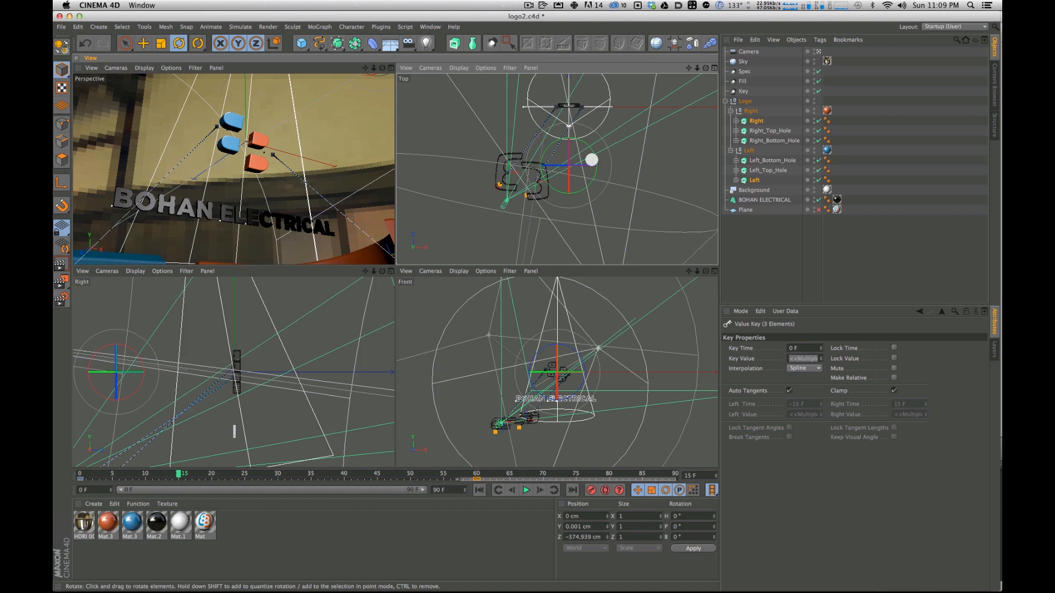
Step: Maximize the Top view and slightly adjust the frame 0 path key of the outer Right extrude
click(713, 67)
scroll(395, 270, up, 5)
alt+middle_drag(395, 270, 503, 235)
mouse_move(444, 362)
mouse_down()
mouse_move(431, 364)
mouse_move(443, 367)
mouse_up()
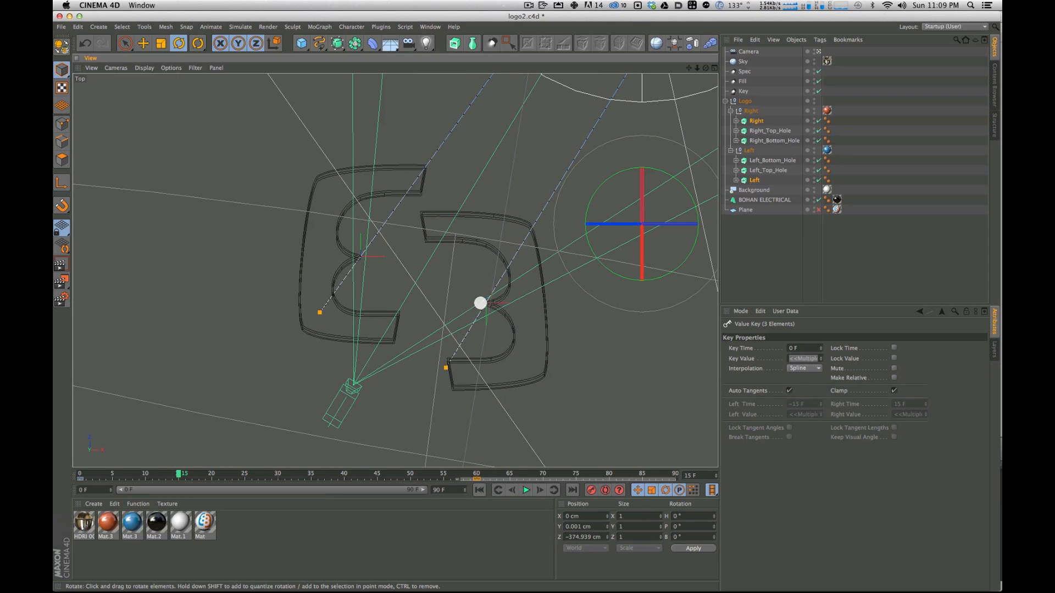
Step: Fine-tune the frame 0 path keys of the outer extrudes in the Top view and raise them slightly in the Right view
drag(444, 368, 441, 366)
click(713, 68)
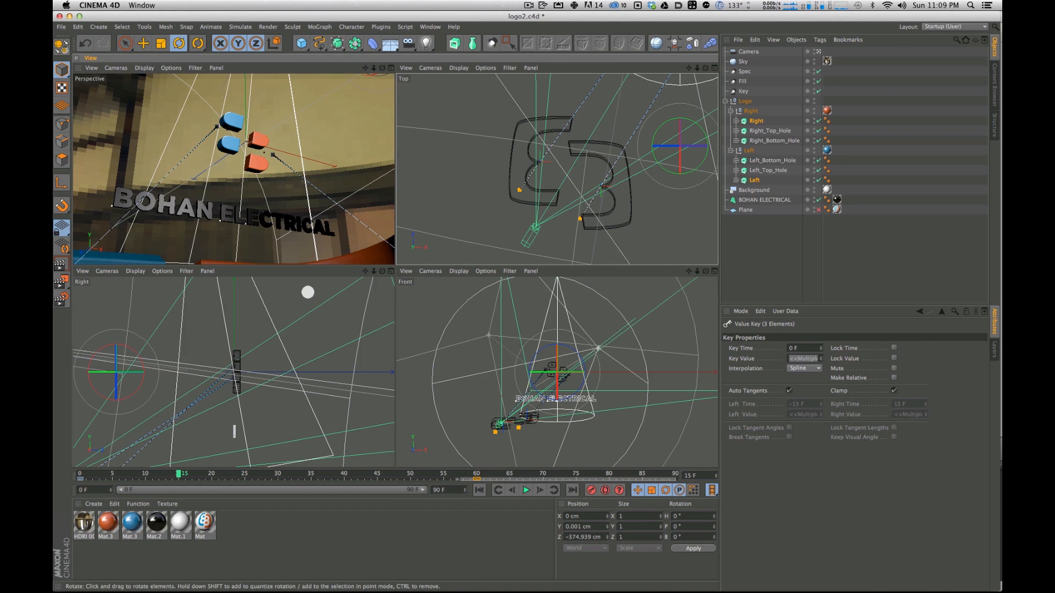
key(2)
drag(328, 352, 261, 388)
key(1)
drag(201, 399, 283, 363)
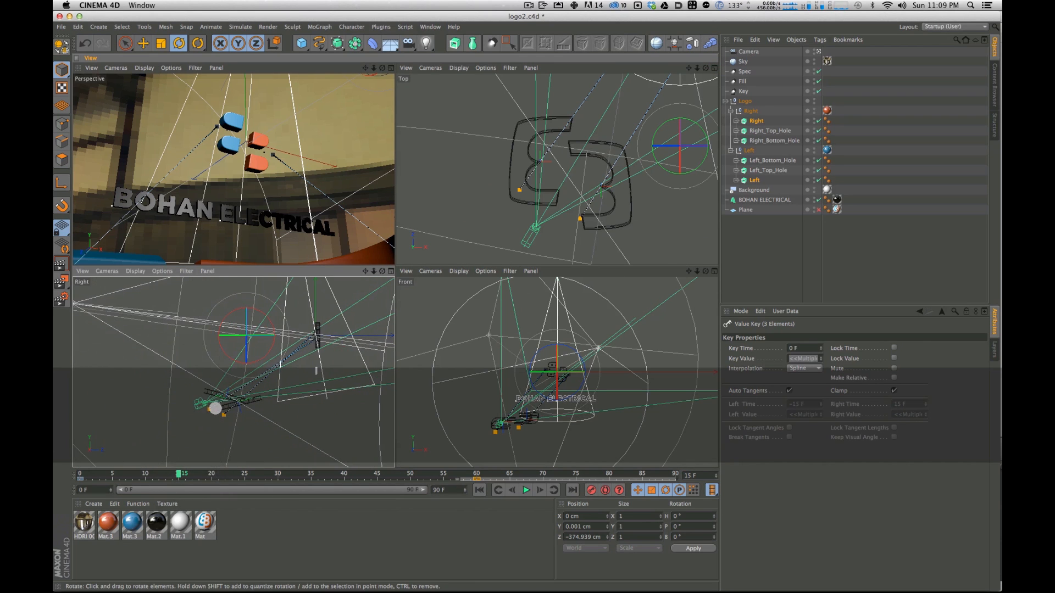
drag(209, 410, 222, 409)
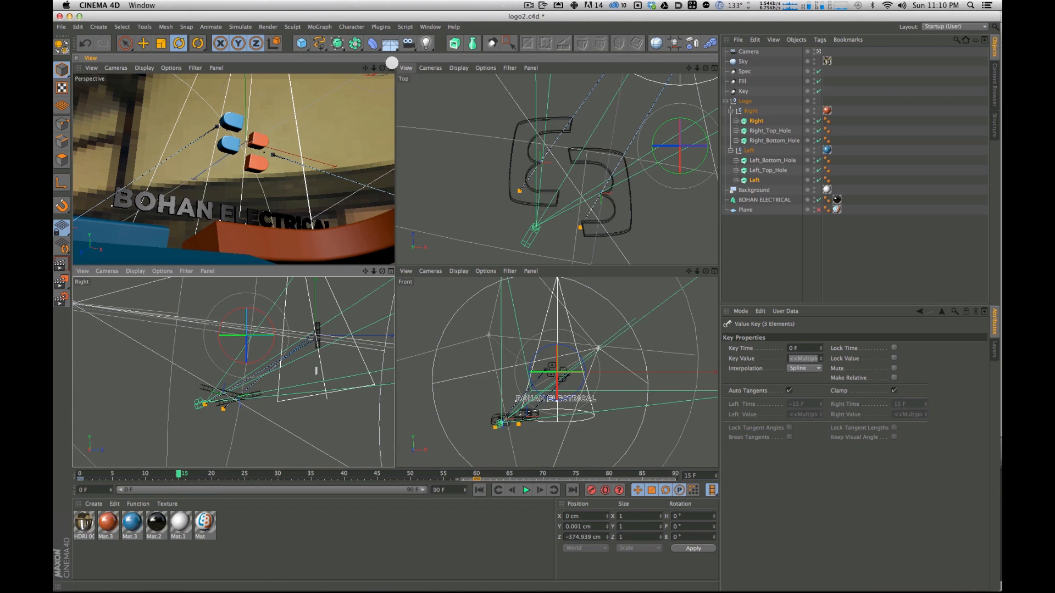
drag(176, 473, 79, 473)
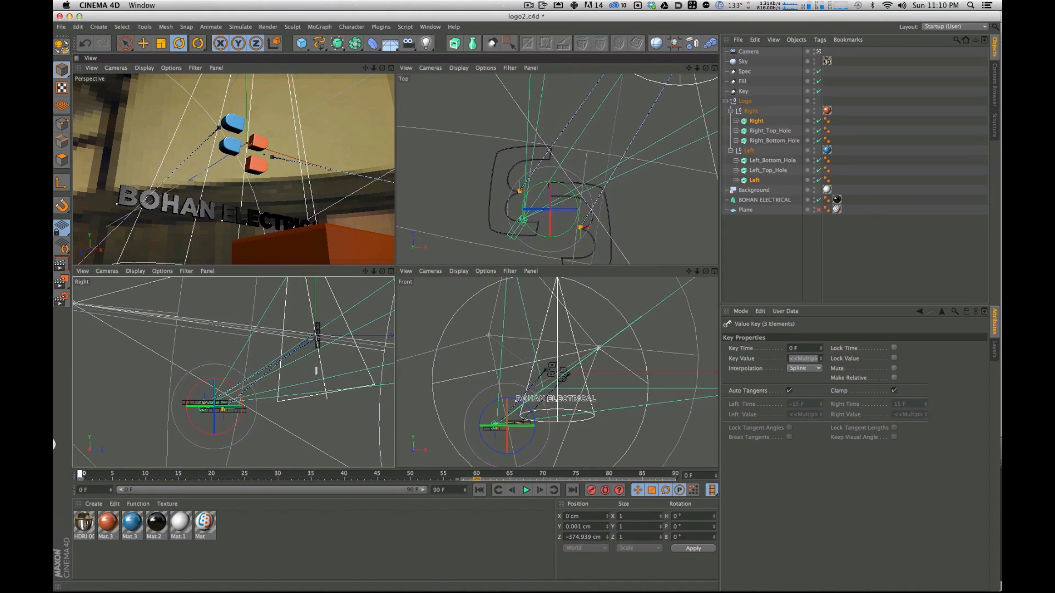
Step: Select only the outer Right extrude, moving its frame 0 path key toward the logo in the Top view and higher in the Front view
click(271, 547)
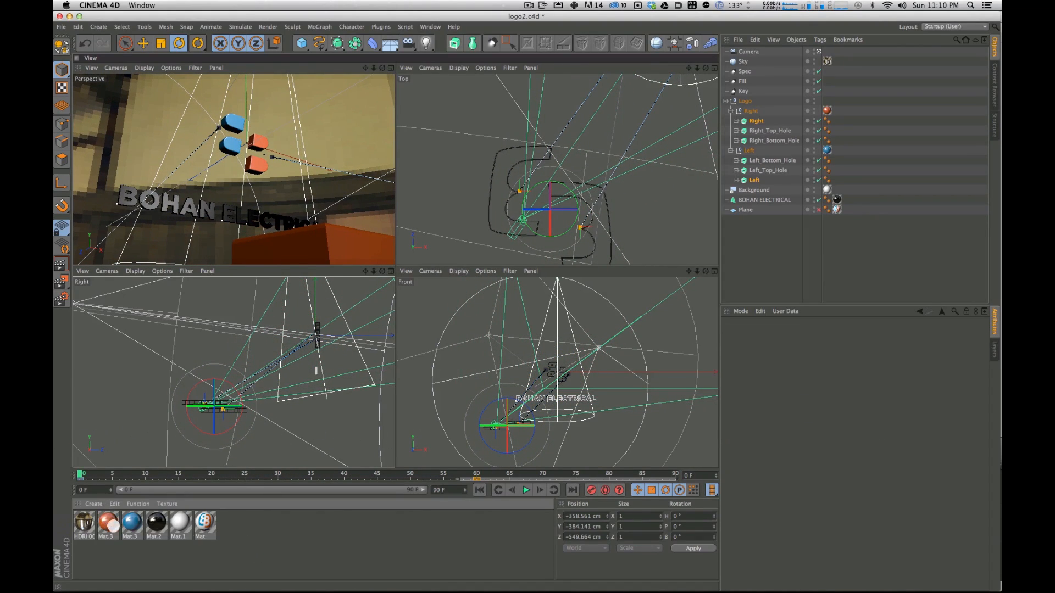
click(776, 275)
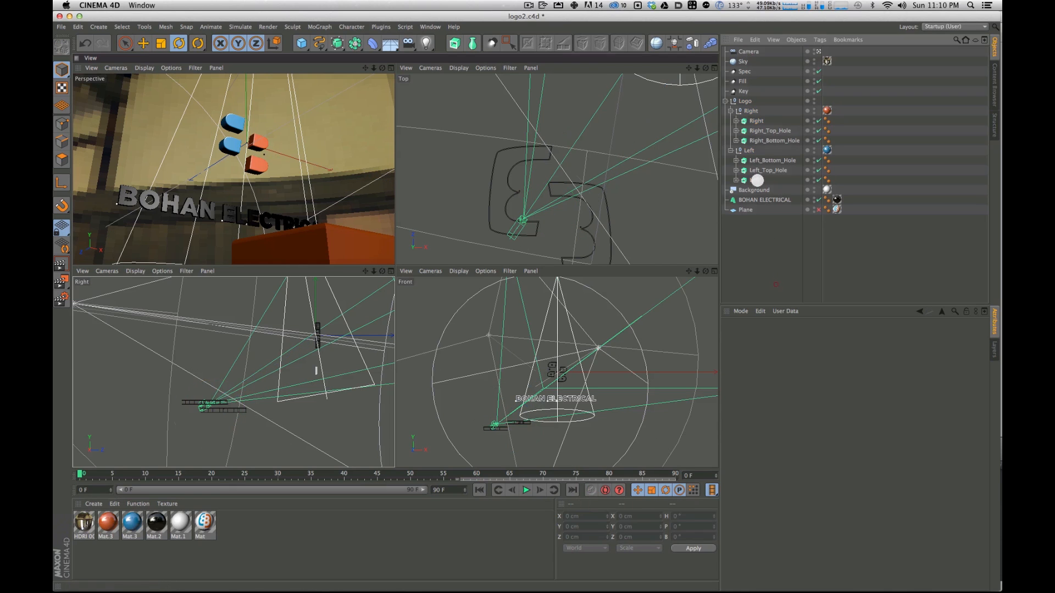
click(758, 120)
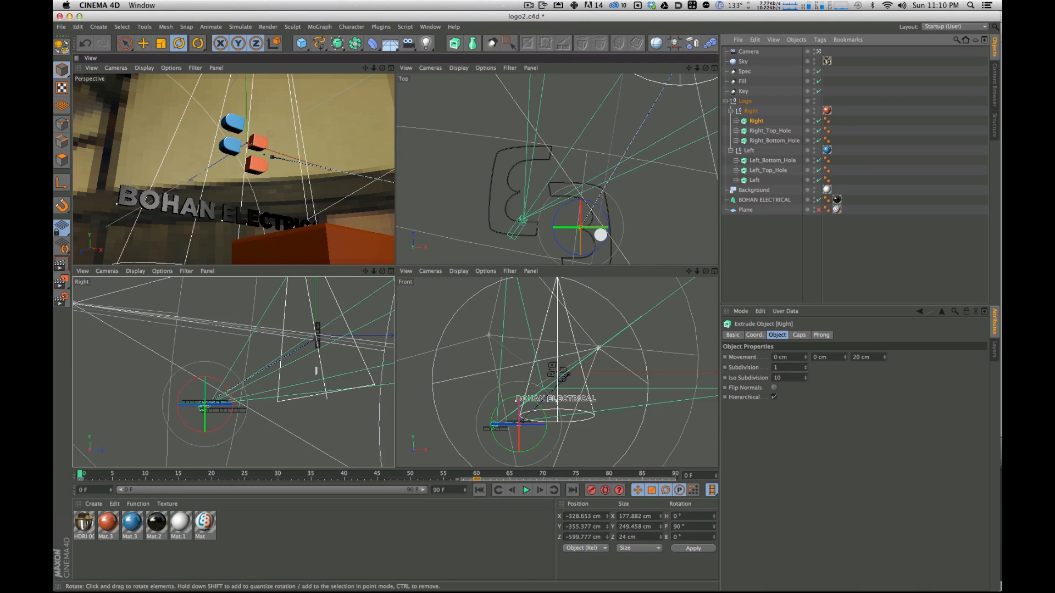
drag(109, 472, 179, 473)
drag(579, 227, 582, 214)
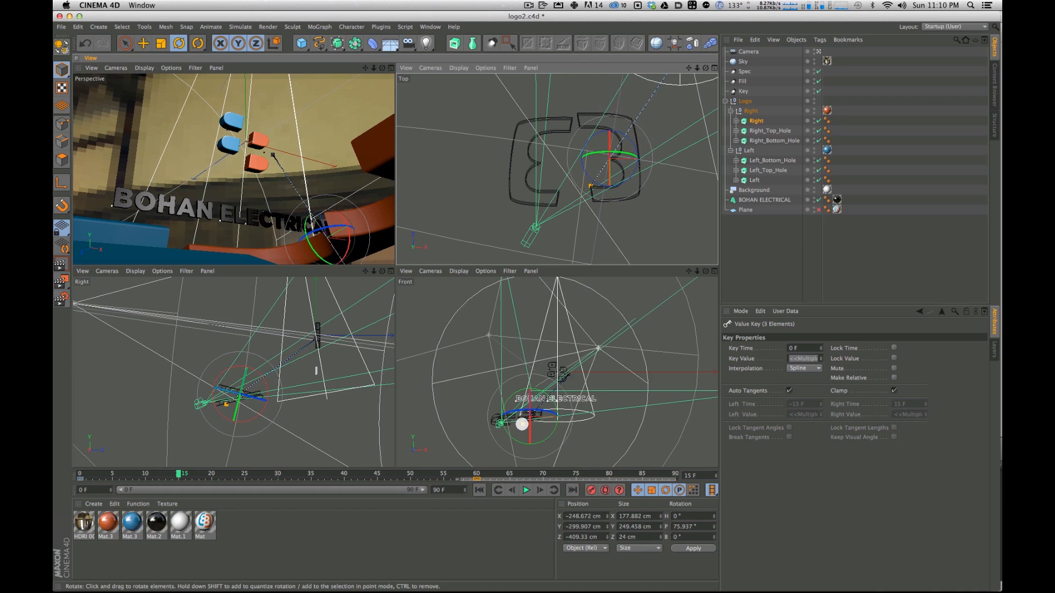
drag(522, 423, 523, 418)
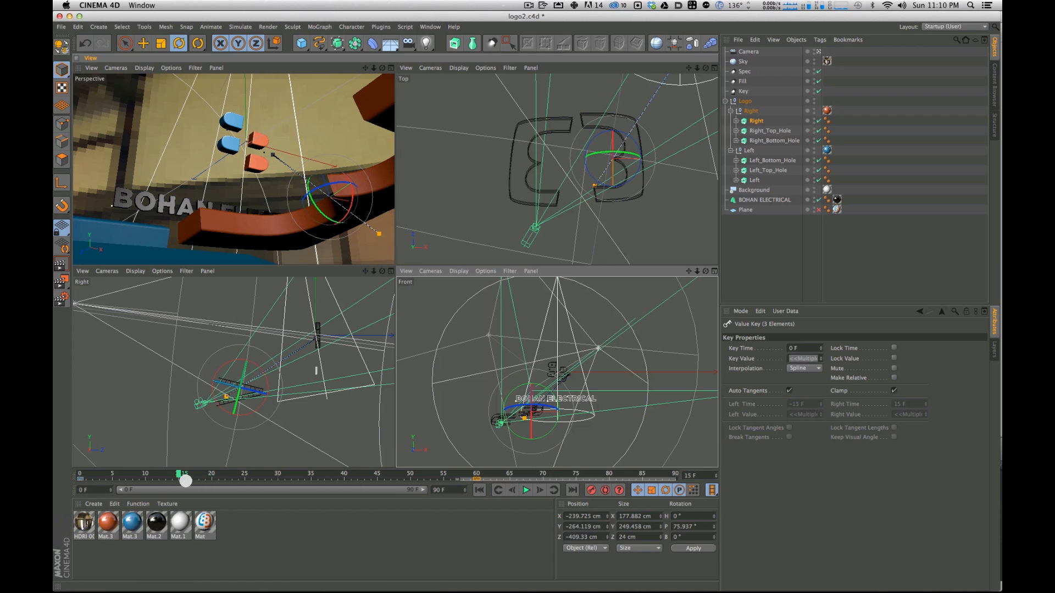
Step: Shift the outer Right extrude's frame 0 path key sideways and back behind the camera, to about X -255 cm and Z -750 cm
drag(178, 473, 81, 459)
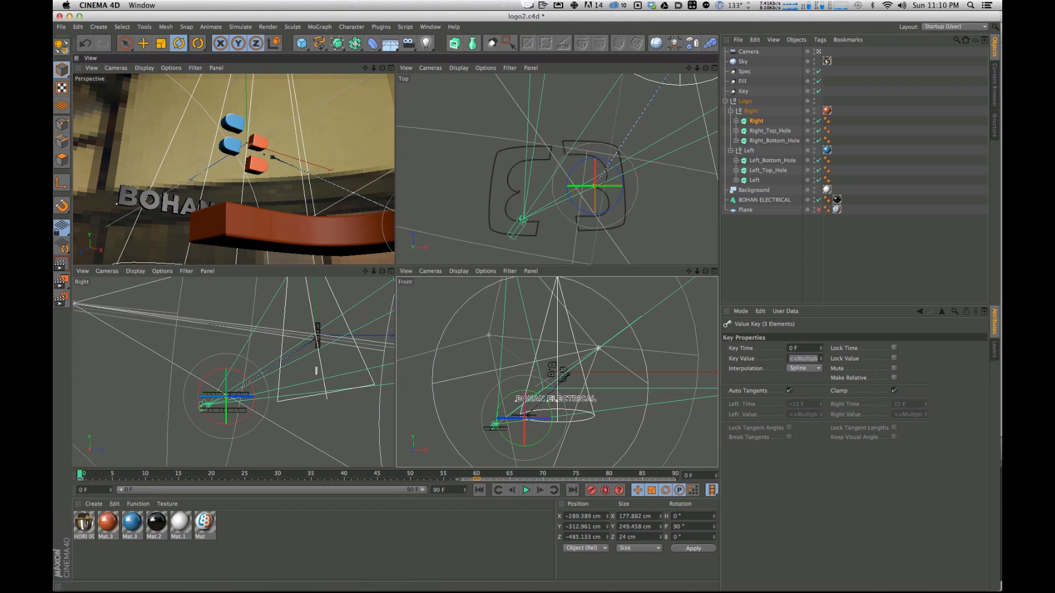
drag(84, 476, 172, 475)
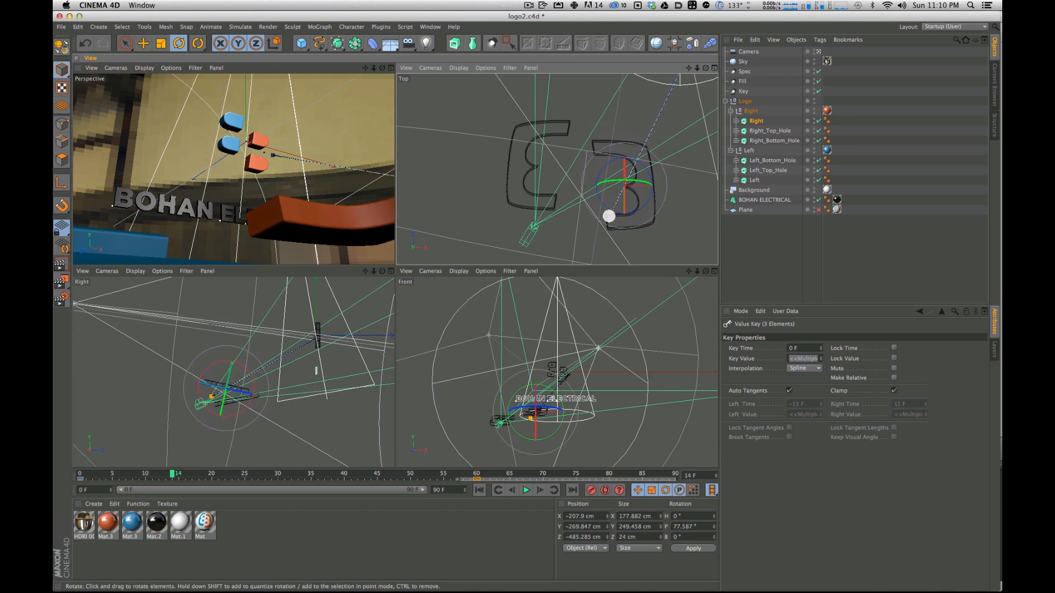
drag(201, 396, 187, 398)
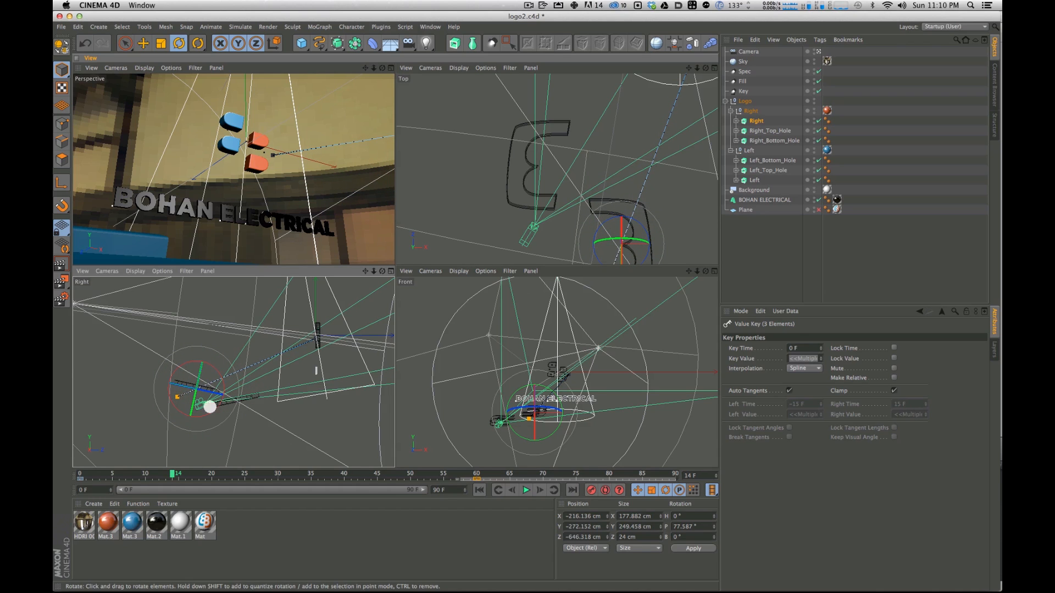
Step: Test-render the maximized Perspective view at frames 28 and 20, and scrub the opening frames to check the outer pieces' entrance
drag(79, 471, 267, 478)
click(391, 69)
key(super+r)
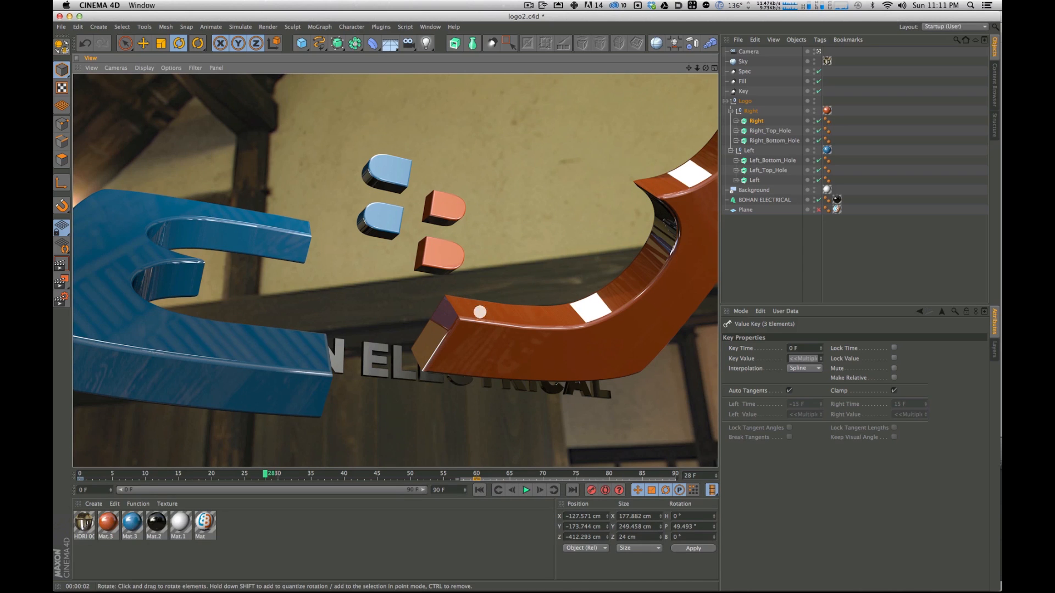
click(334, 229)
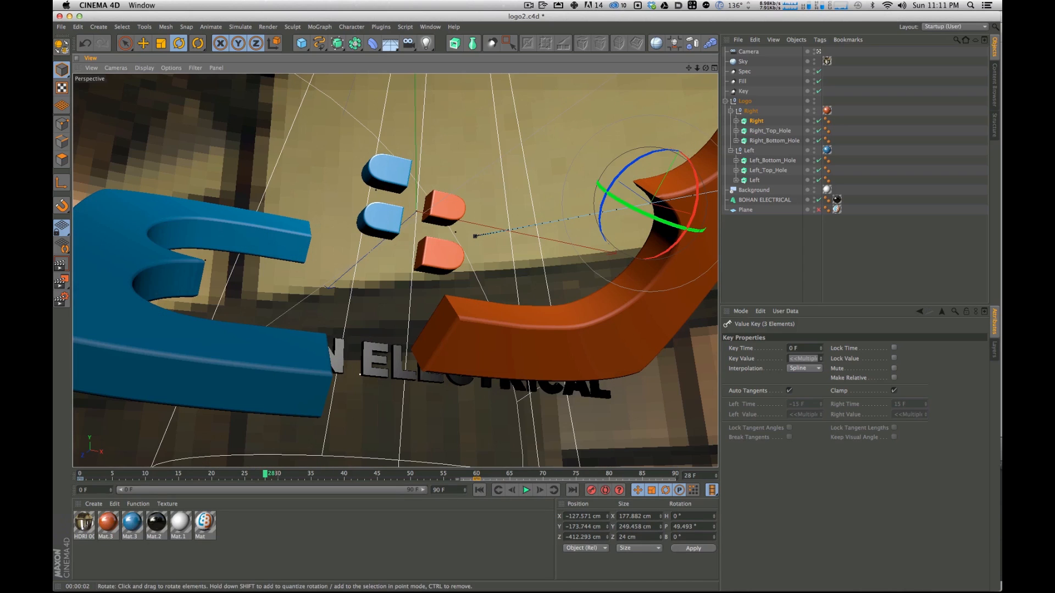
drag(264, 476, 211, 473)
key(super+r)
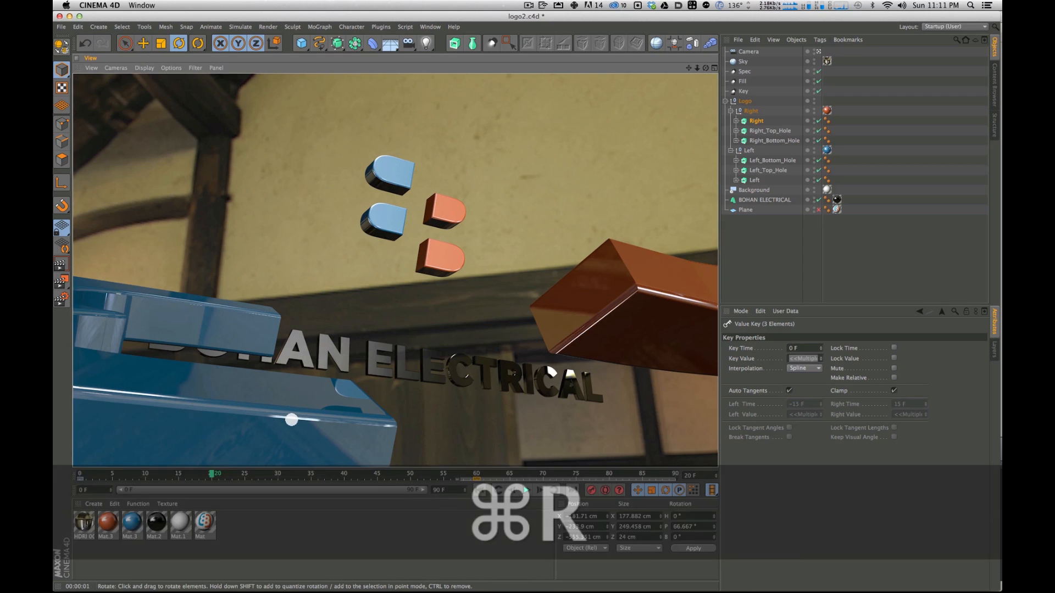
click(108, 473)
drag(89, 474, 78, 433)
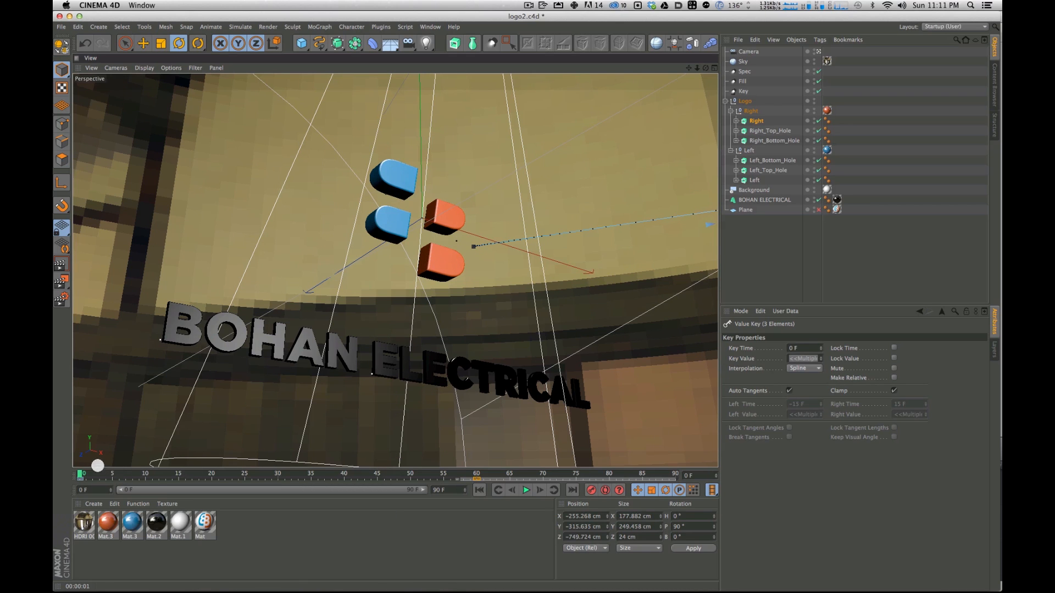
drag(81, 472, 212, 472)
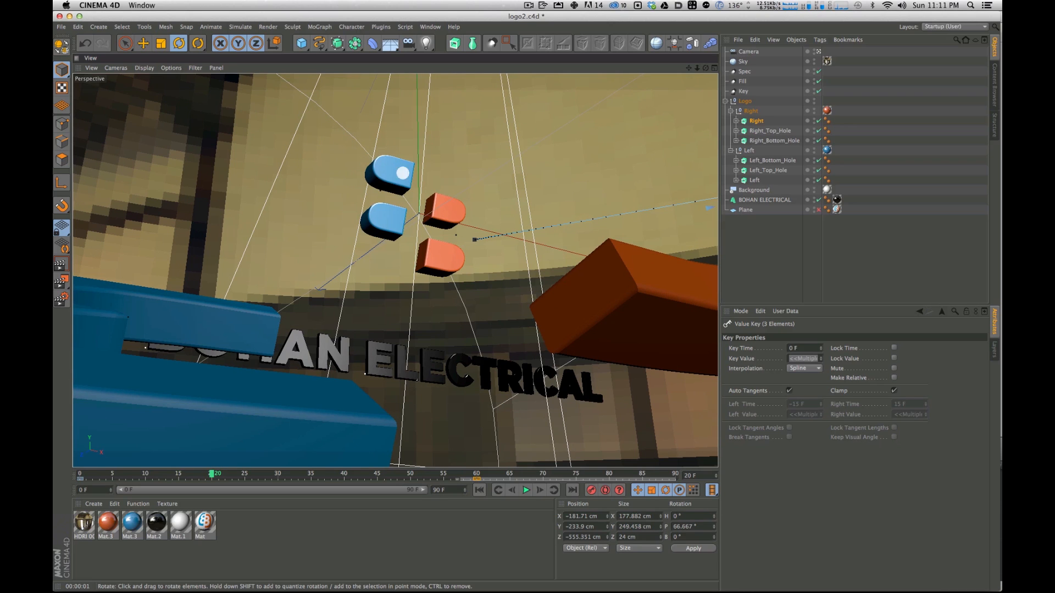
drag(211, 473, 82, 472)
click(775, 132)
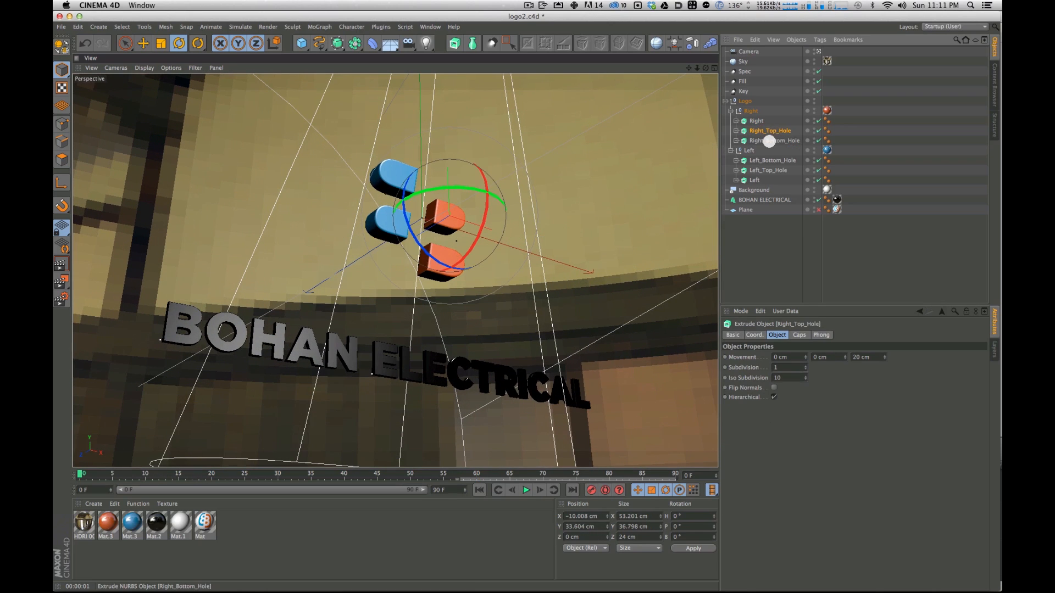
super+click(778, 140)
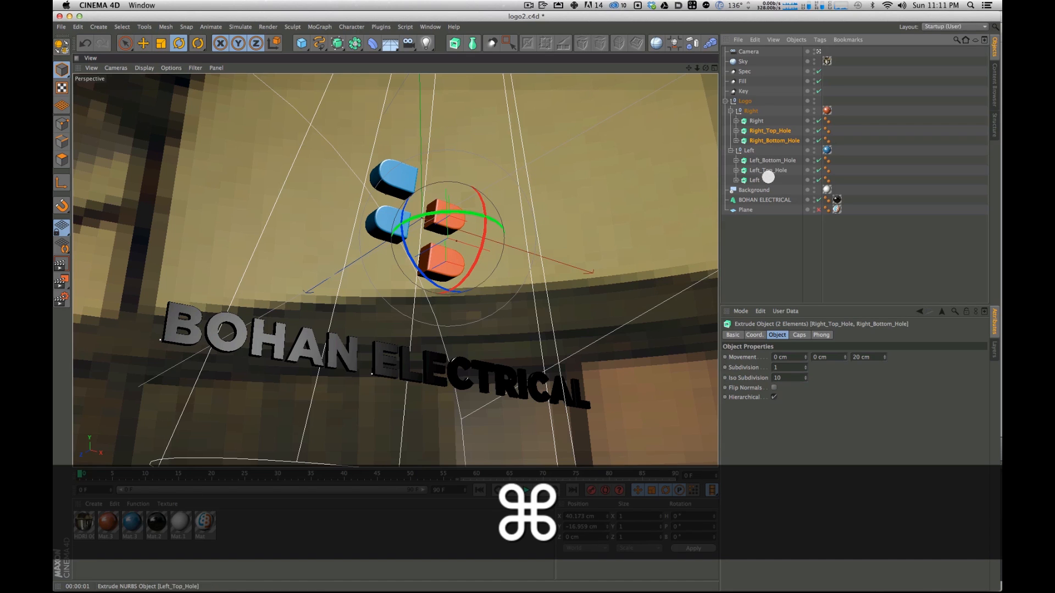
super+click(770, 162)
super+drag(771, 170, 773, 174)
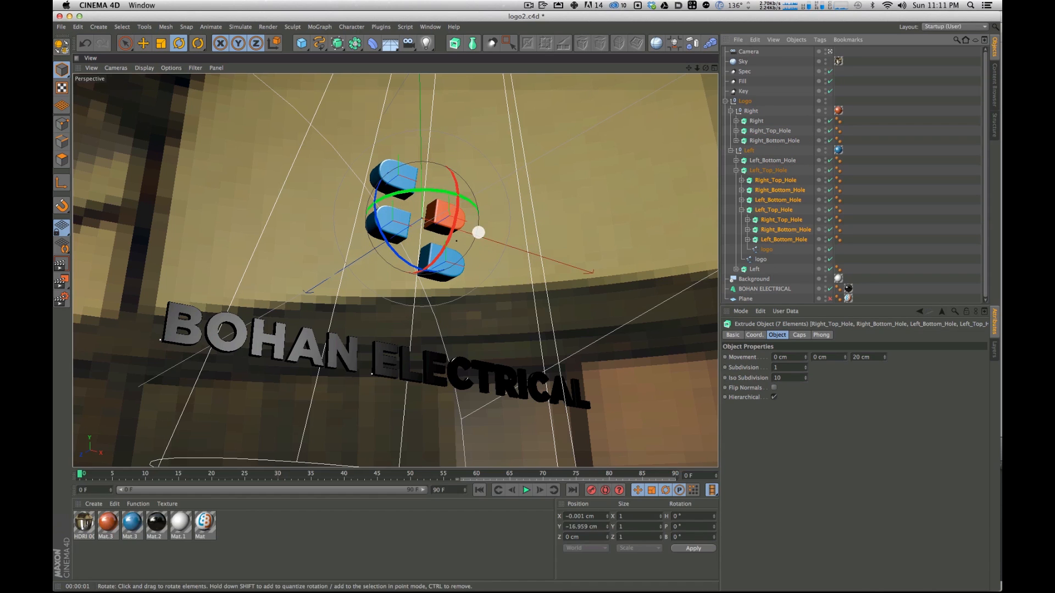
alt+drag(530, 229, 517, 193)
drag(419, 477, 474, 477)
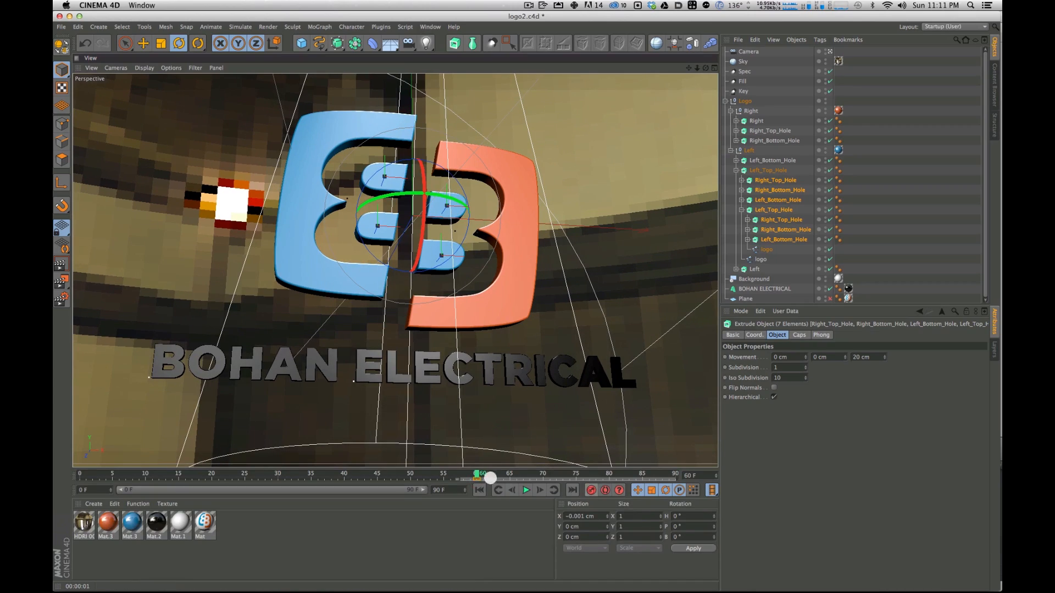
drag(476, 476, 179, 451)
key(super+z)
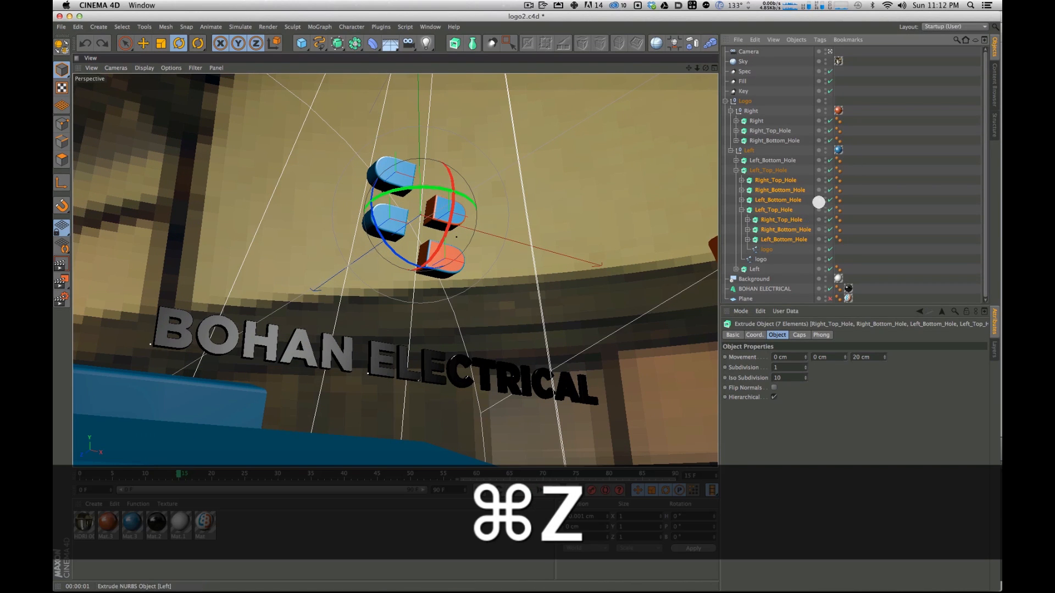
click(779, 239)
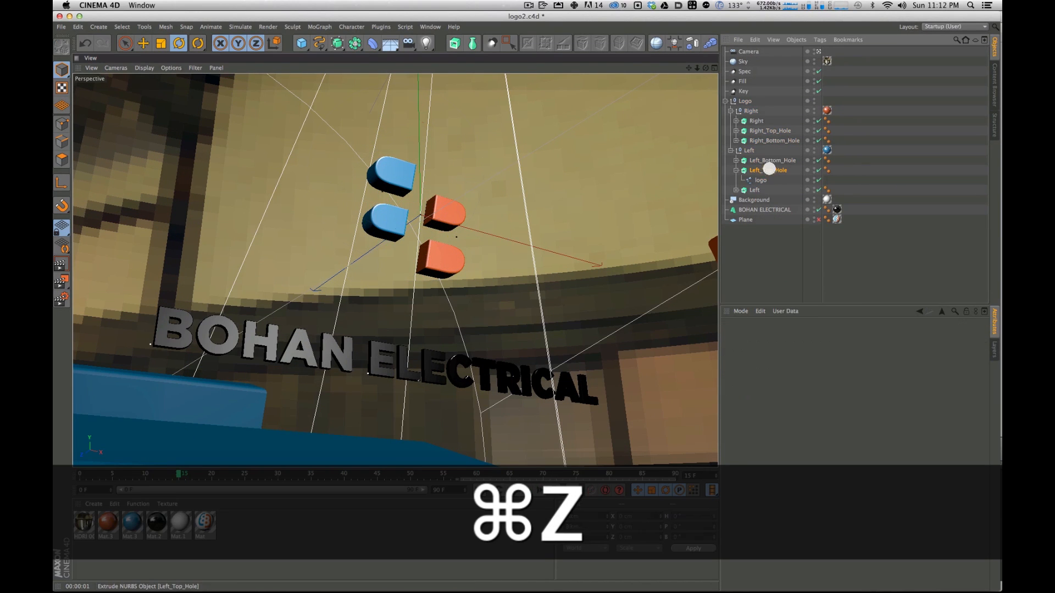
Step: Select the four hole extrudes together and move them toward the camera in the Top view at frame 0
click(768, 171)
super+click(773, 160)
super+click(776, 139)
super+click(771, 131)
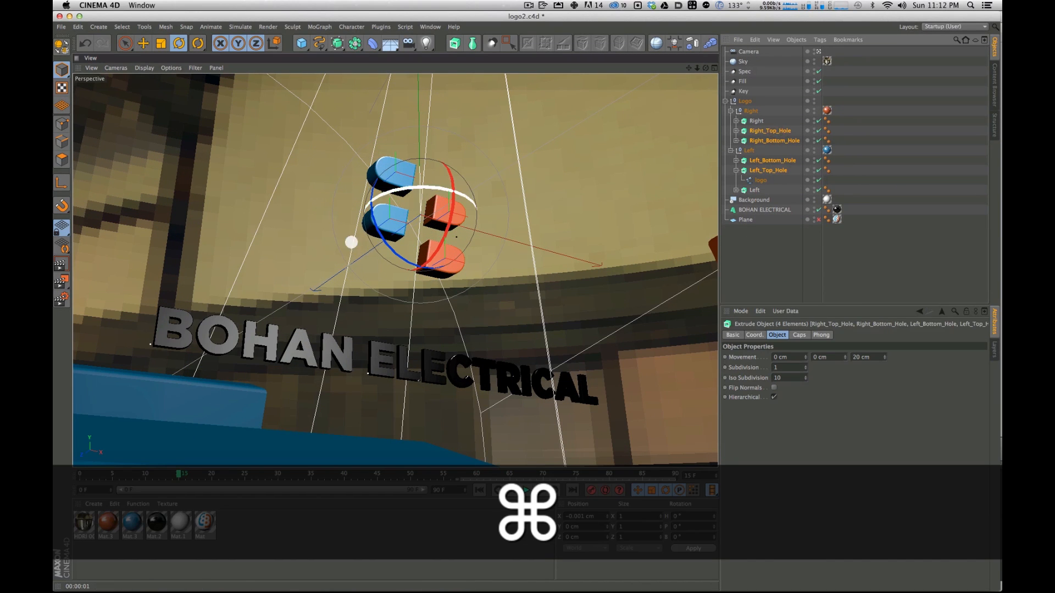
drag(442, 473, 79, 474)
click(713, 67)
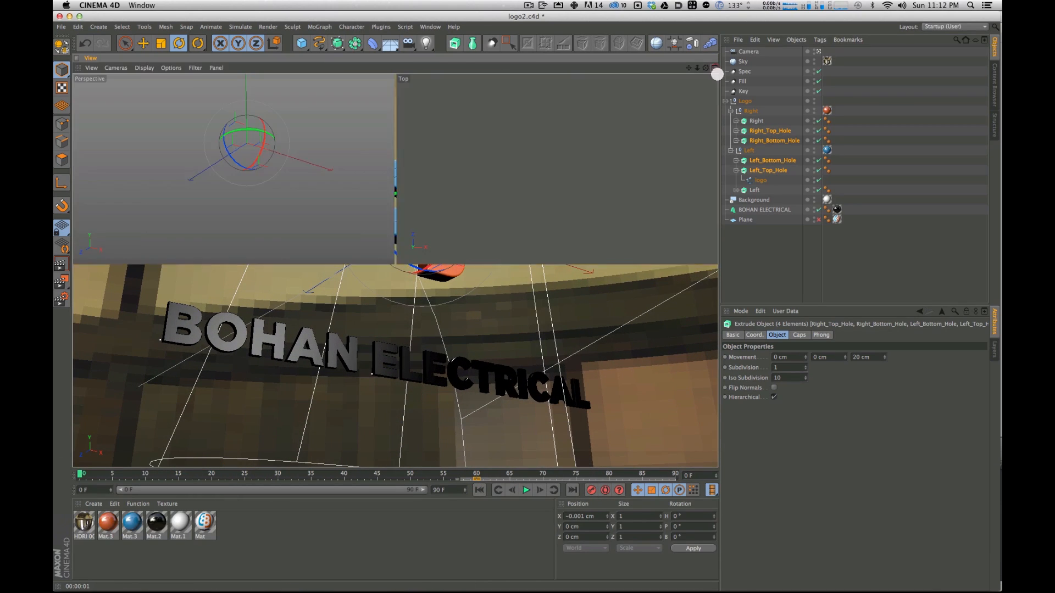
key(2)
drag(637, 127, 615, 157)
key(1)
key(e)
drag(596, 94, 534, 160)
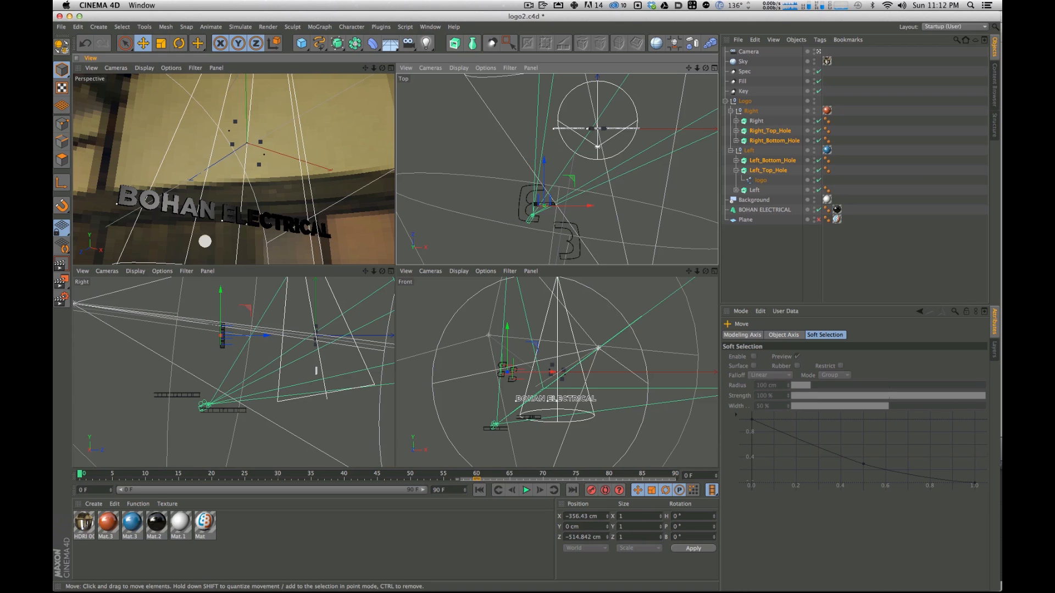
Step: Position the four hole extrudes above and ahead of the camera, about X -297, Y -120, Z -448 cm, and record a frame 0 keyframe
drag(219, 290, 231, 342)
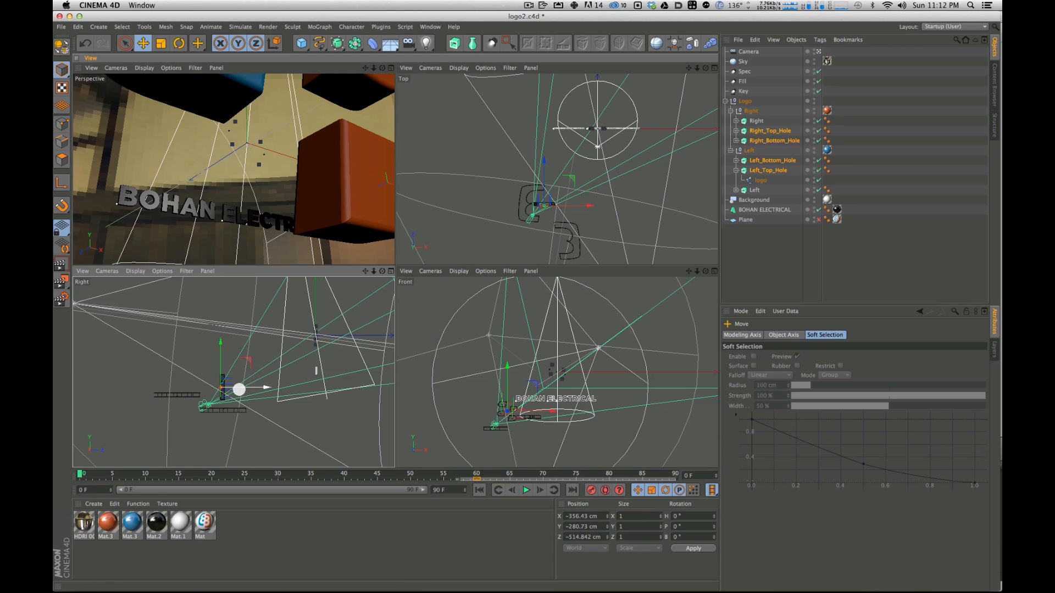
drag(242, 389, 236, 356)
drag(587, 191, 592, 191)
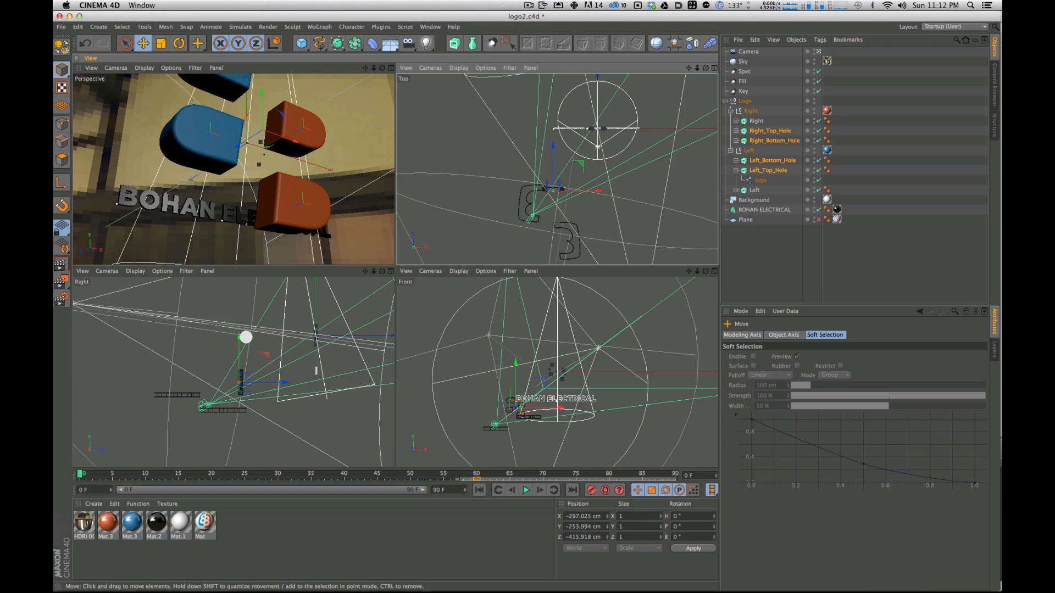
drag(237, 349, 235, 341)
drag(280, 377, 273, 377)
drag(232, 344, 227, 323)
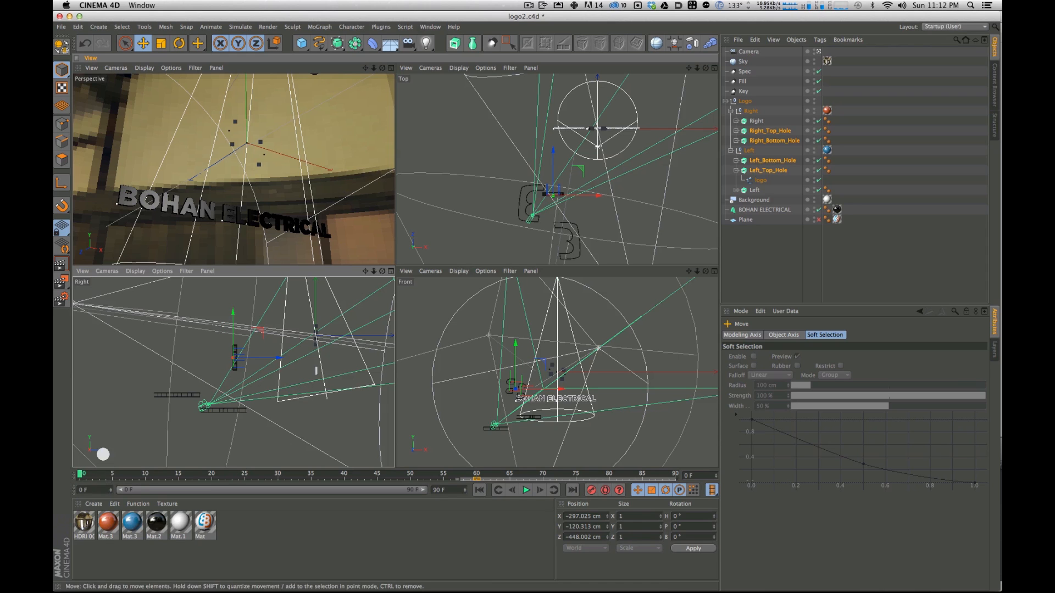
click(589, 490)
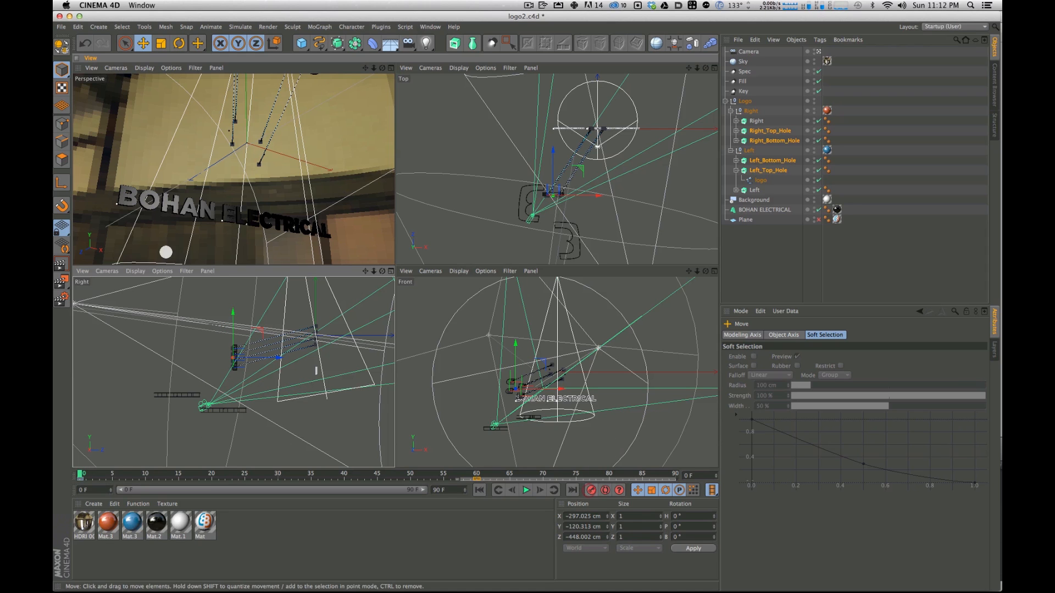
Step: At frame 19, move Left_Top_Hole's frame 0 path key back and down toward the camera and sideways in negative X
drag(85, 474, 82, 446)
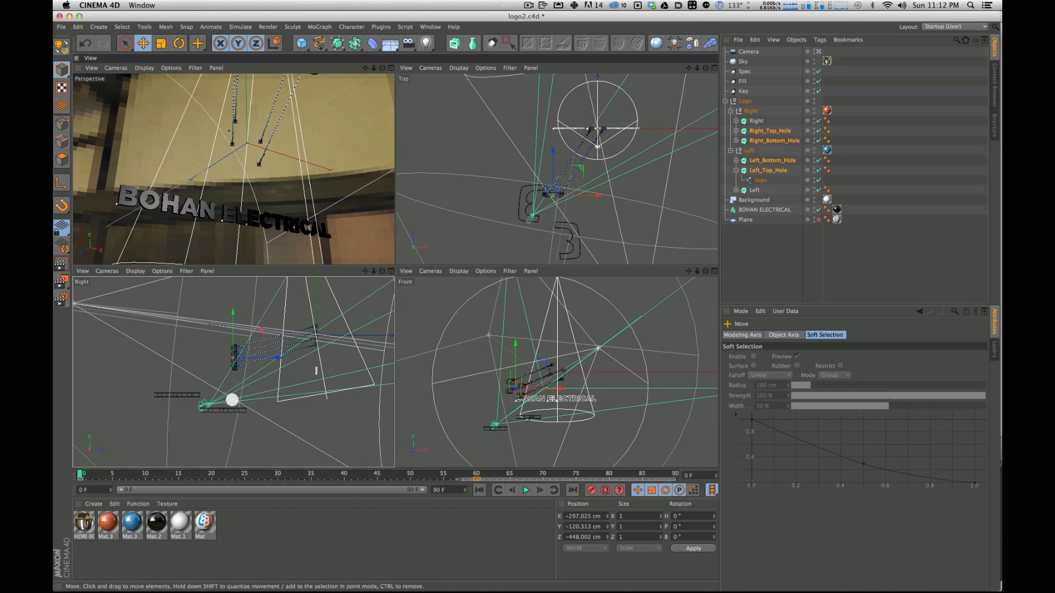
drag(94, 476, 152, 477)
click(391, 270)
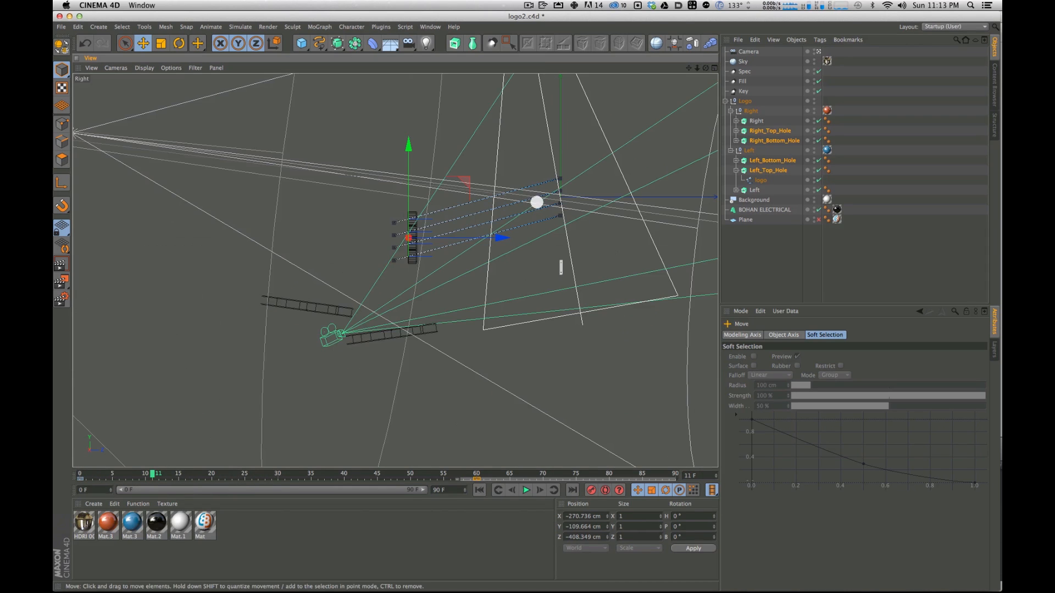
drag(153, 474, 205, 476)
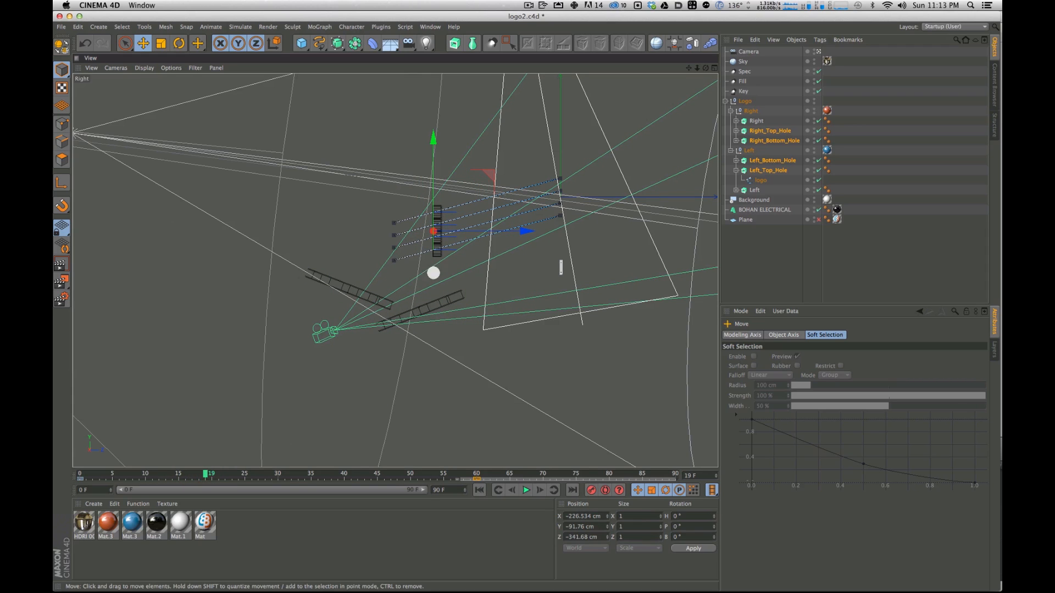
click(714, 68)
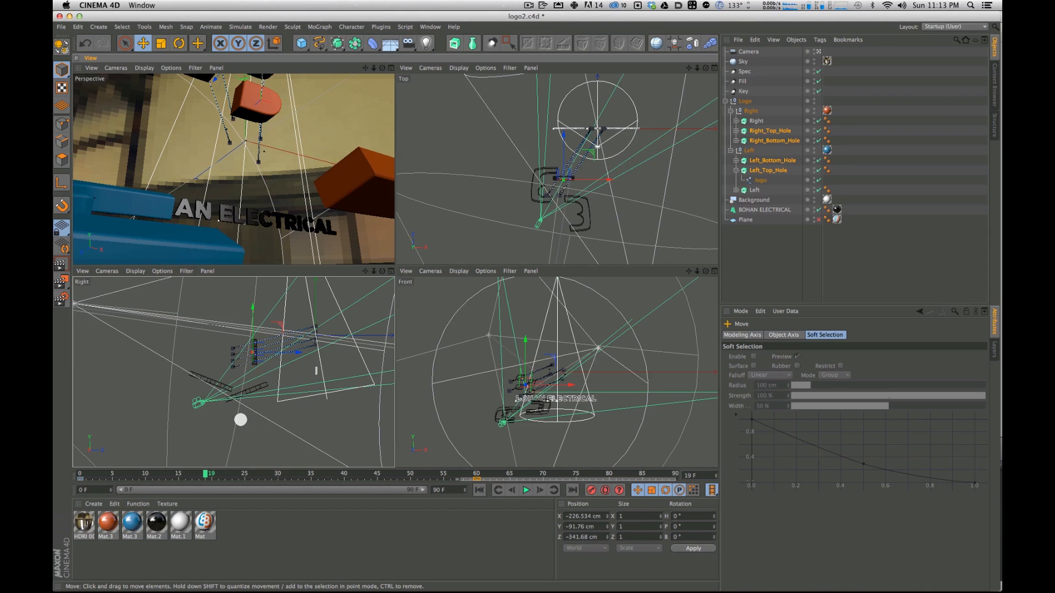
click(229, 349)
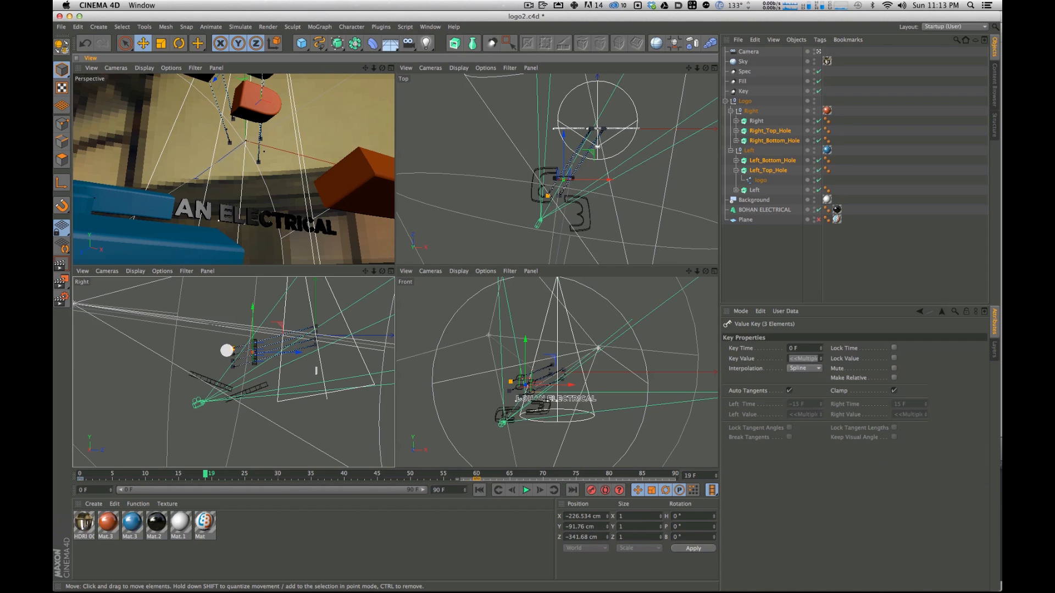
mouse_move(208, 364)
mouse_down()
mouse_move(214, 376)
mouse_move(198, 388)
mouse_up()
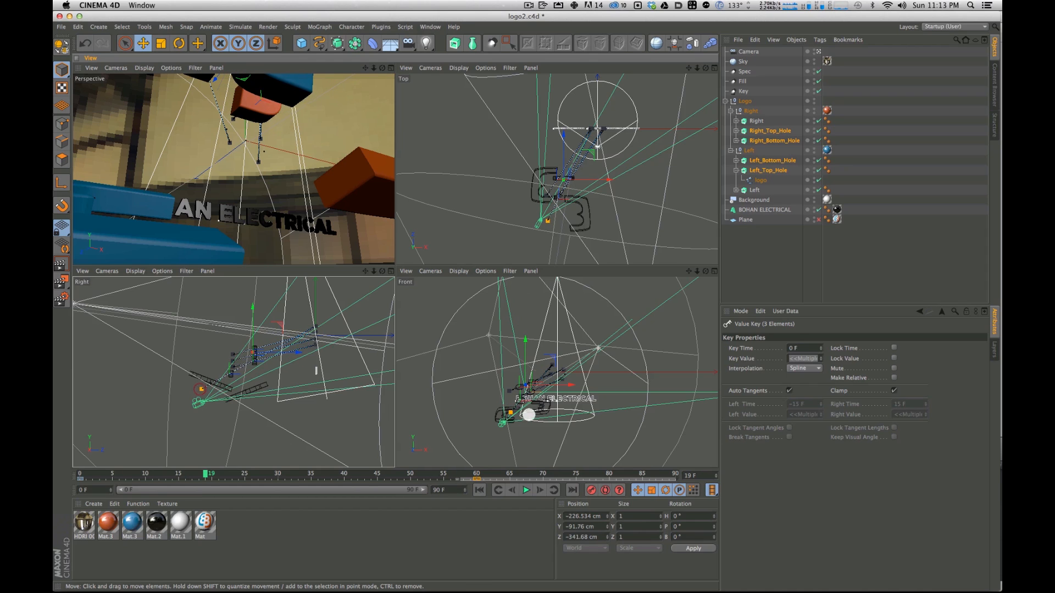
drag(509, 414, 491, 417)
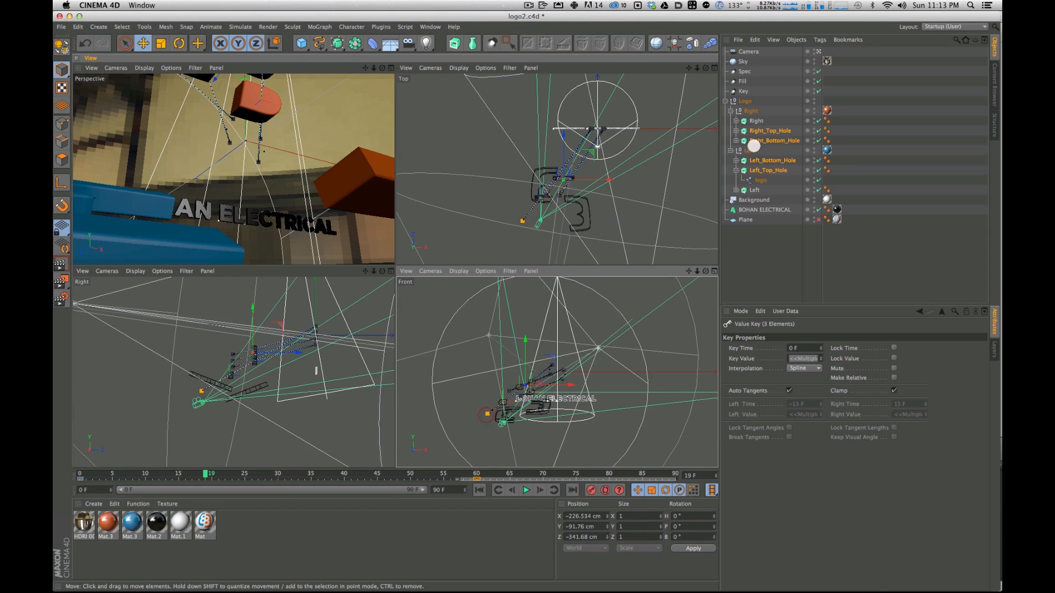
Step: Move Right_Top_Hole's frame 0 path key back and down beside the camera, on its positive X side
click(231, 355)
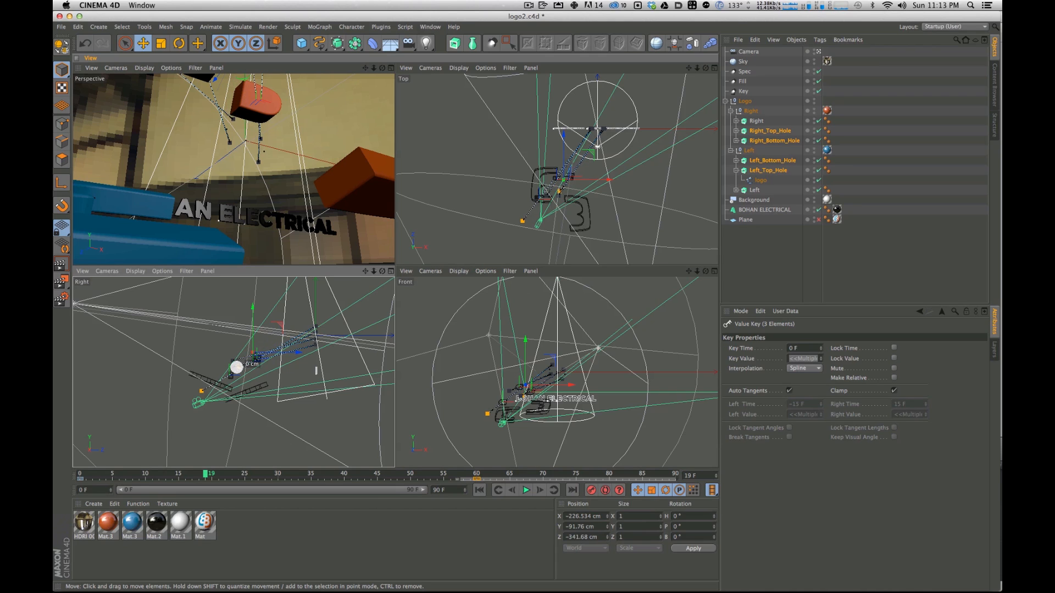
drag(229, 367, 196, 383)
drag(485, 414, 489, 415)
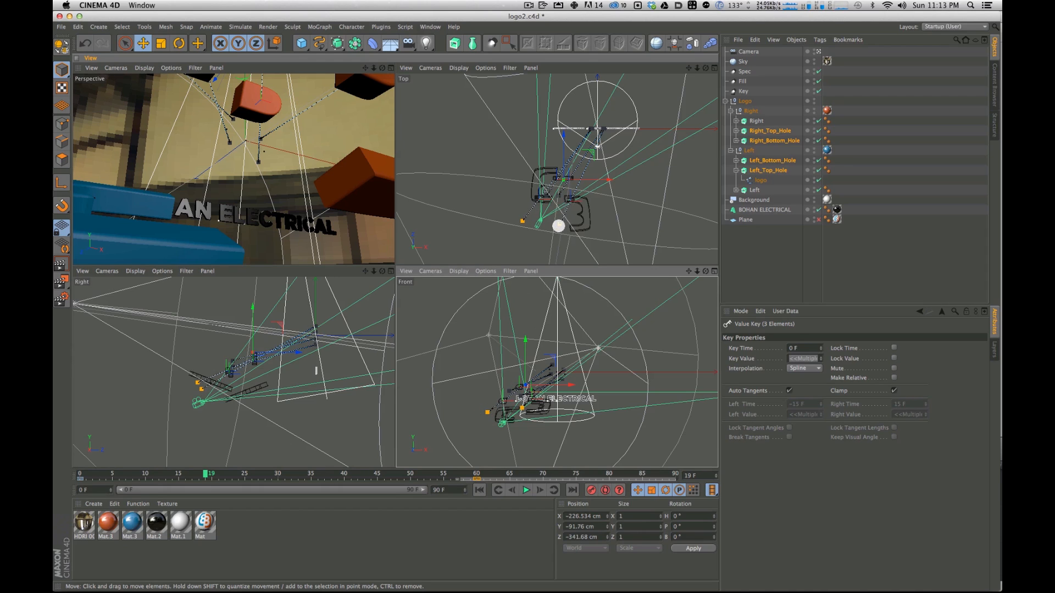
drag(558, 226, 561, 227)
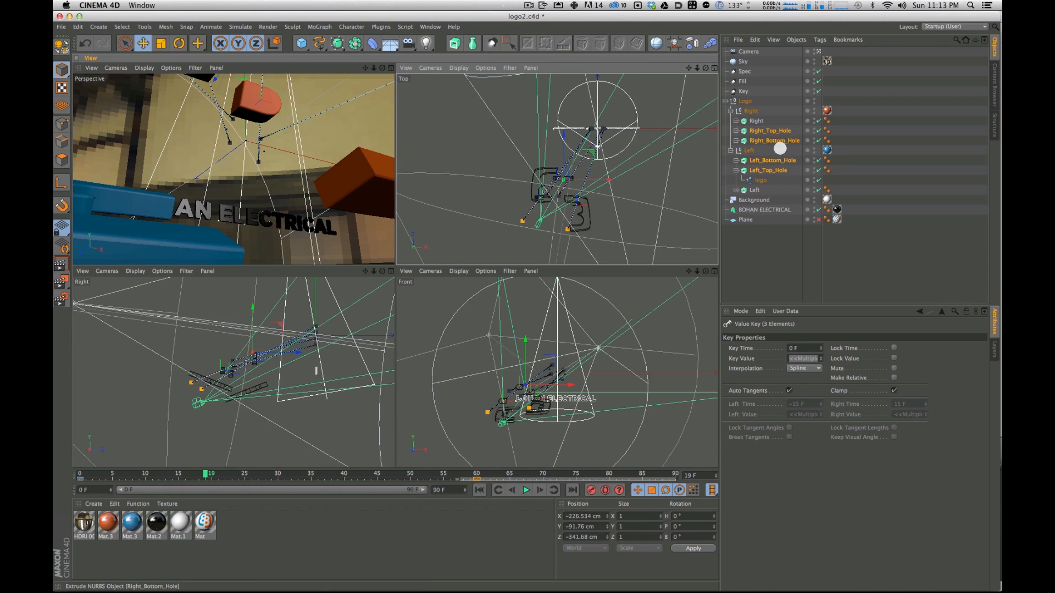
Step: Shift Left_Bottom_Hole's frame 0 path key to about X -363, Y -223, Z -554 cm and Left_Top_Hole's to about X -481, Z -636 cm
click(778, 170)
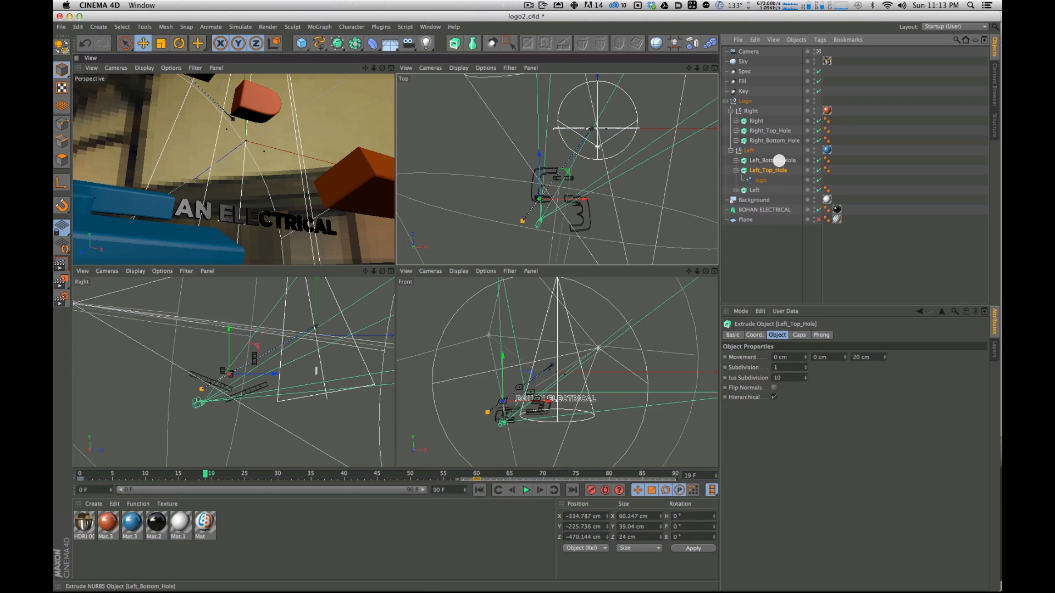
click(229, 361)
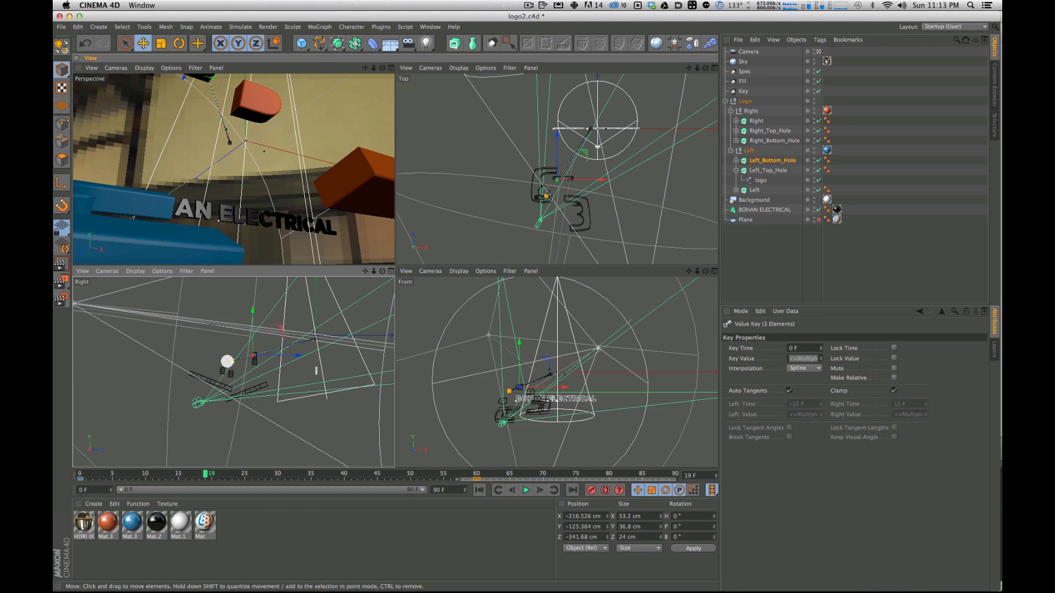
mouse_move(218, 371)
mouse_down()
mouse_move(237, 367)
mouse_move(217, 373)
mouse_up()
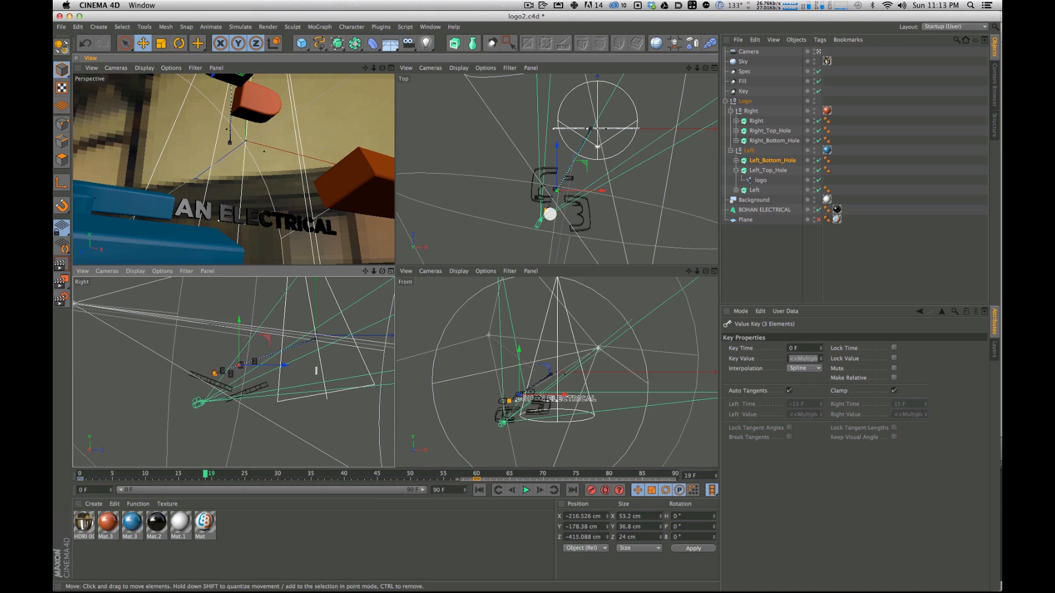
drag(556, 190, 548, 192)
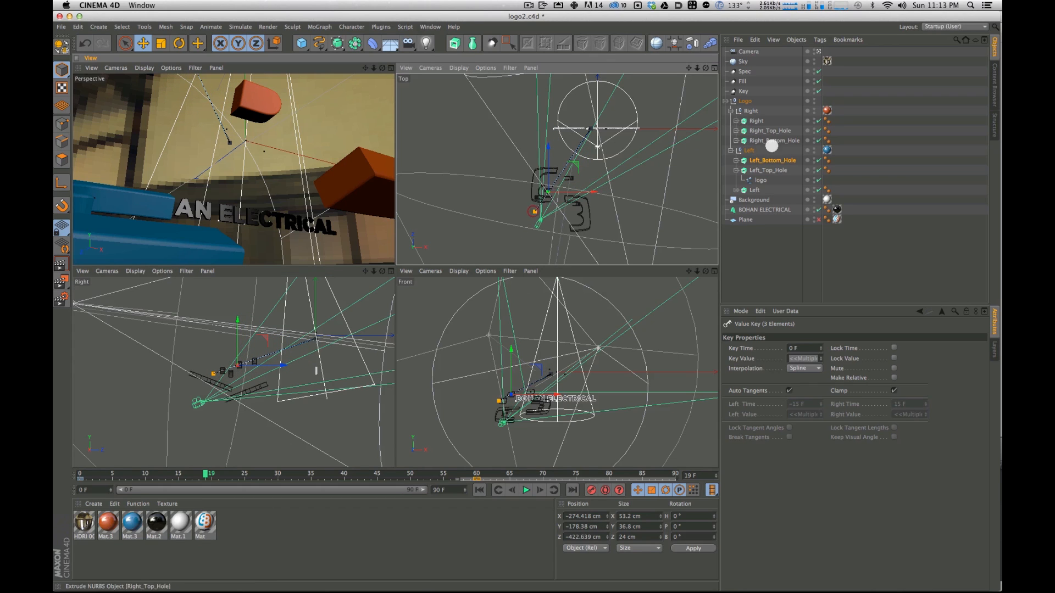
click(762, 170)
drag(520, 222, 514, 223)
Step: Move Right_Bottom_Hole's frame 0 path key behind the camera, to about X -418, Y -311, Z -750 cm, and scrub the opening frames
click(760, 131)
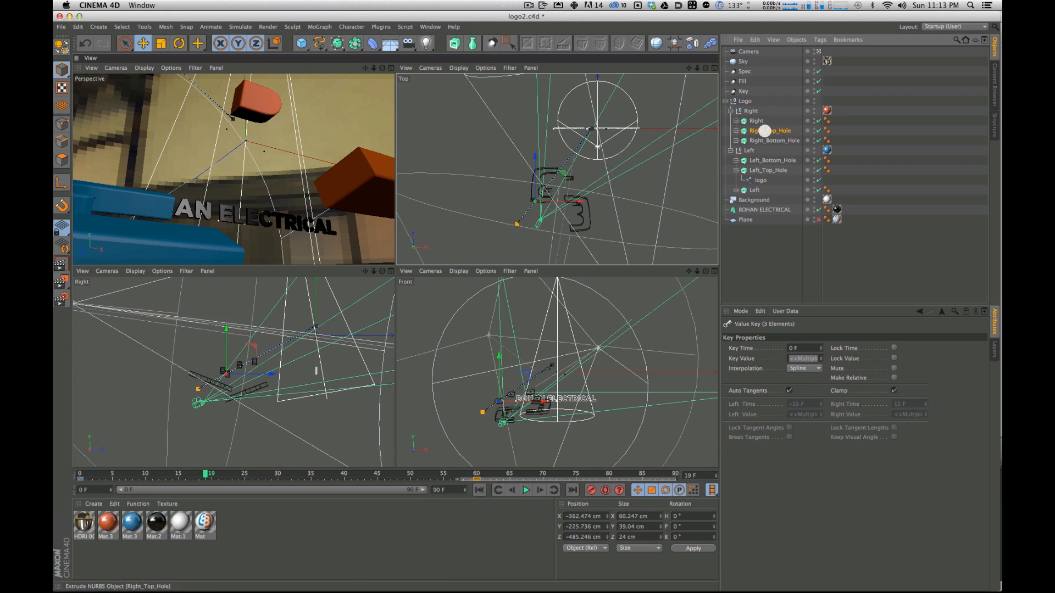
drag(562, 188, 569, 205)
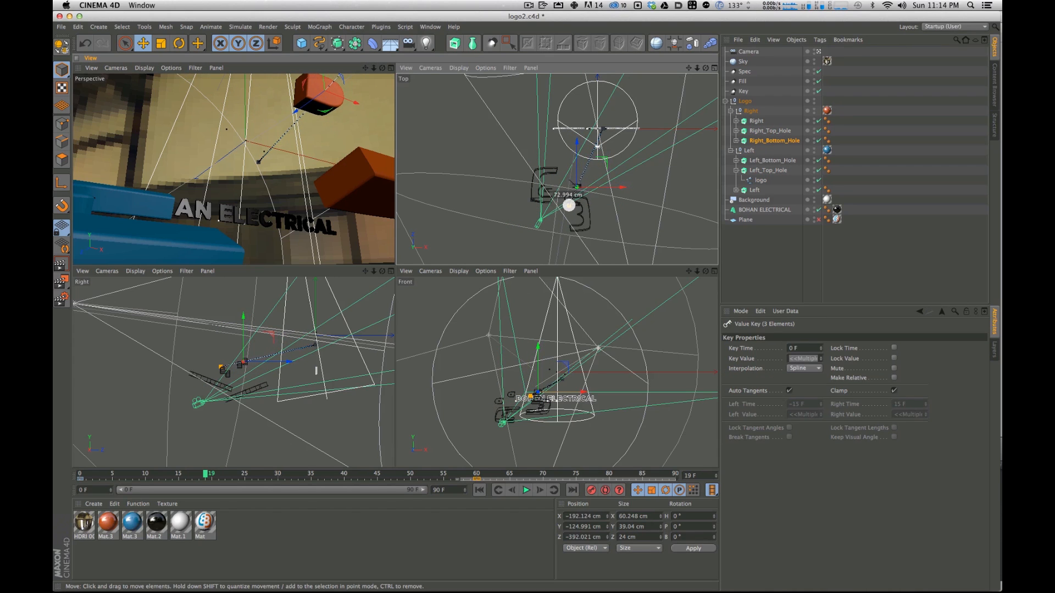
drag(239, 340, 189, 387)
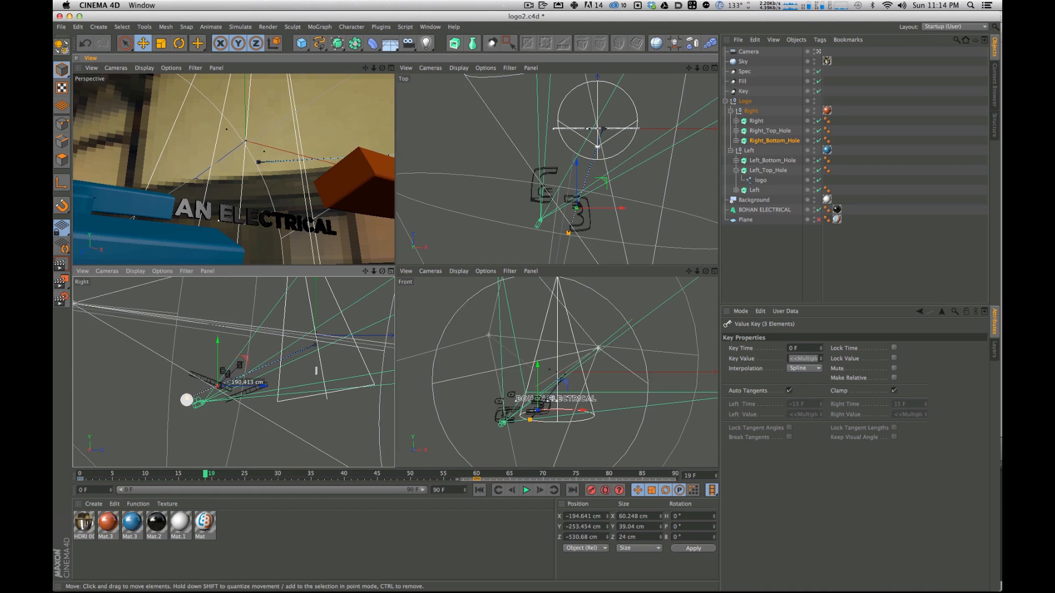
drag(565, 233, 549, 229)
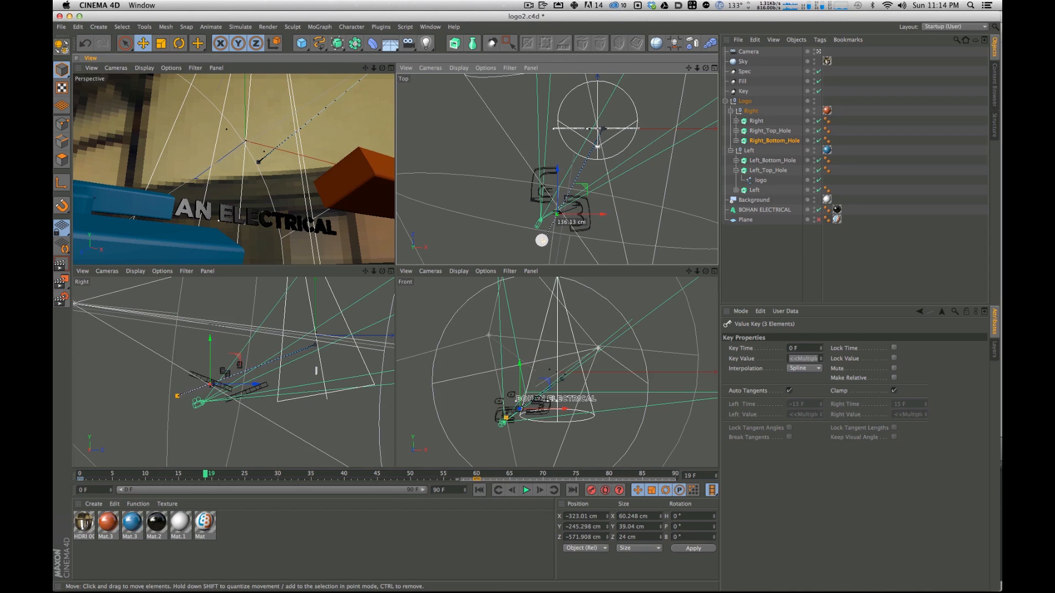
drag(204, 473, 325, 473)
drag(279, 424, 195, 349)
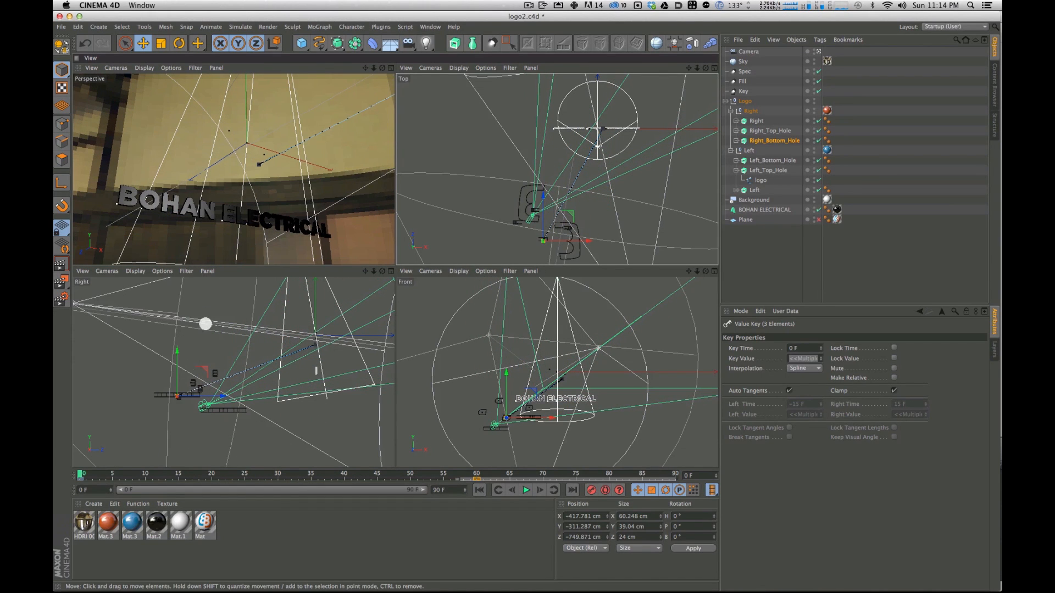
Step: Move Left_Bottom_Hole's frame 0 path key farther out and down, to about X -432, Y -336, Z -563 cm, and return to frame 0
click(759, 160)
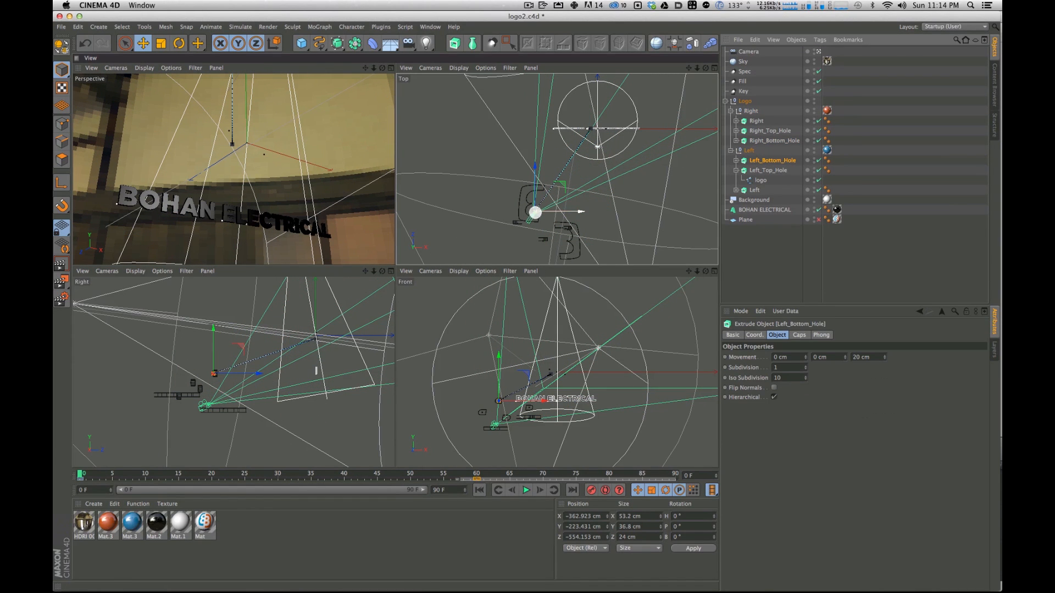
key(g)
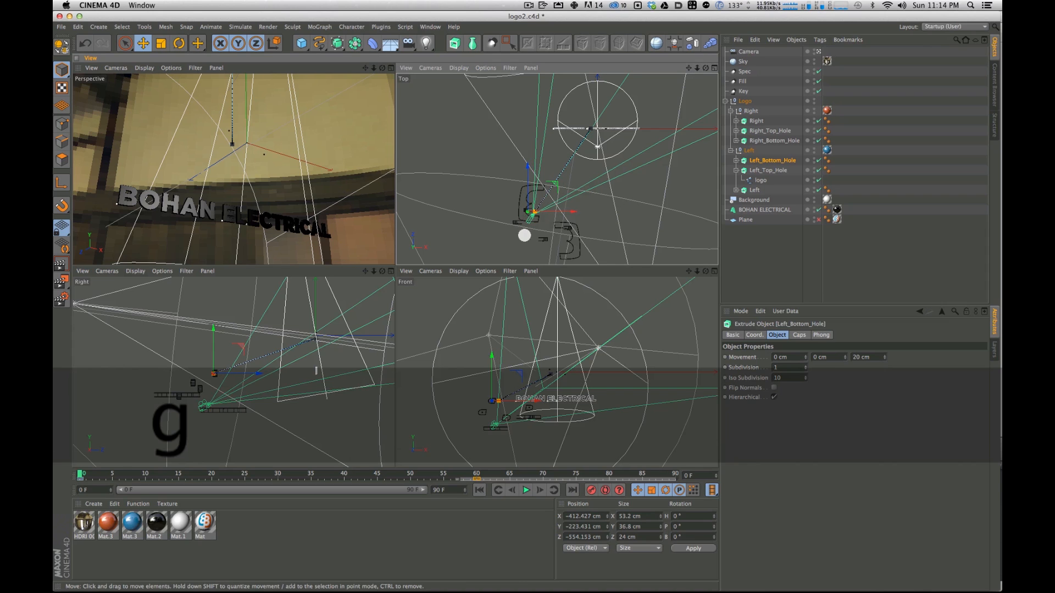
drag(86, 475, 239, 476)
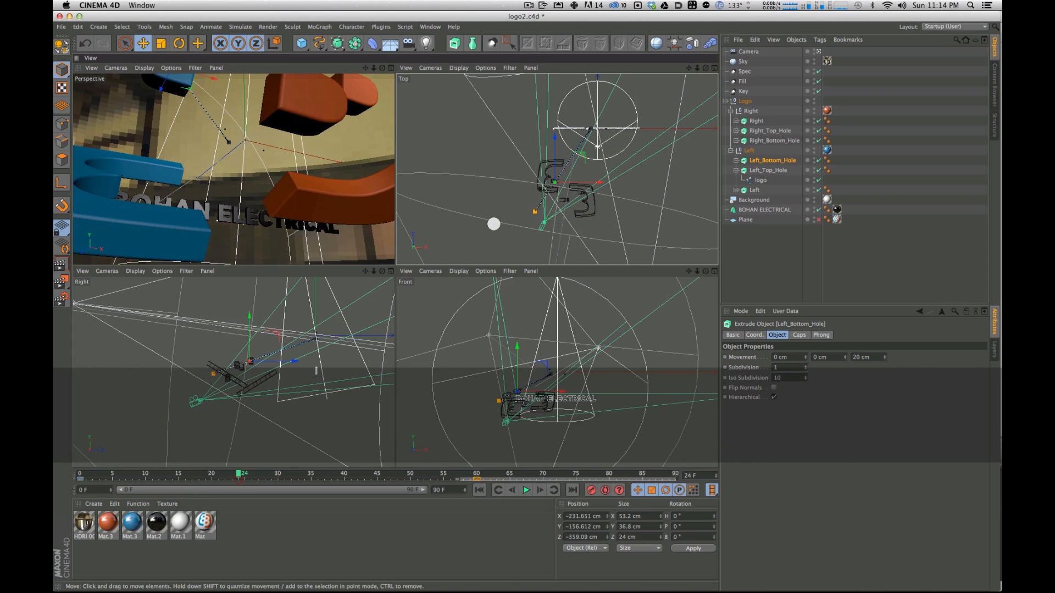
drag(534, 211, 529, 210)
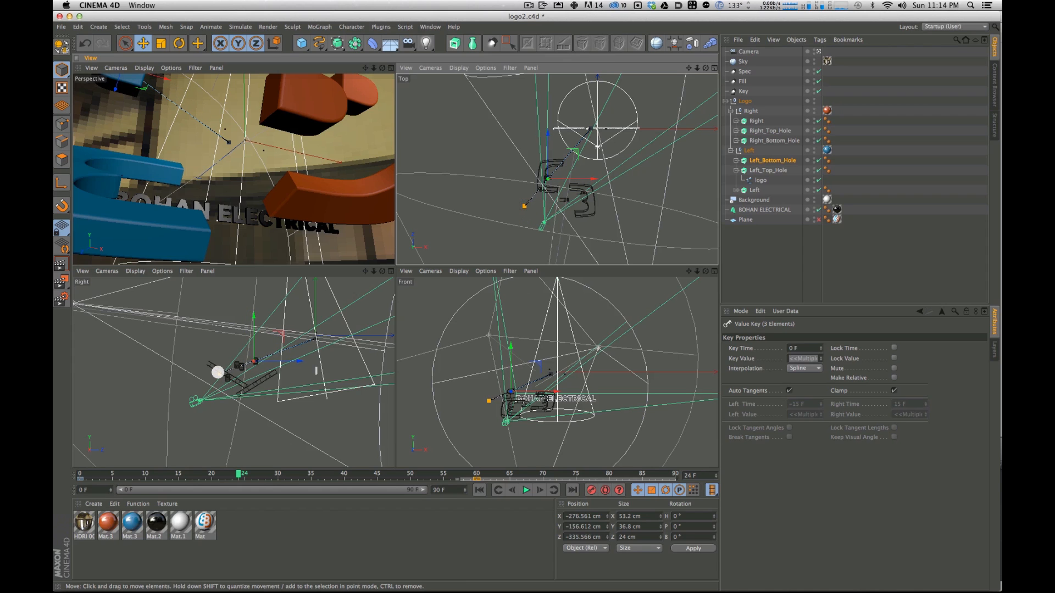
drag(255, 361, 254, 365)
drag(210, 393, 210, 396)
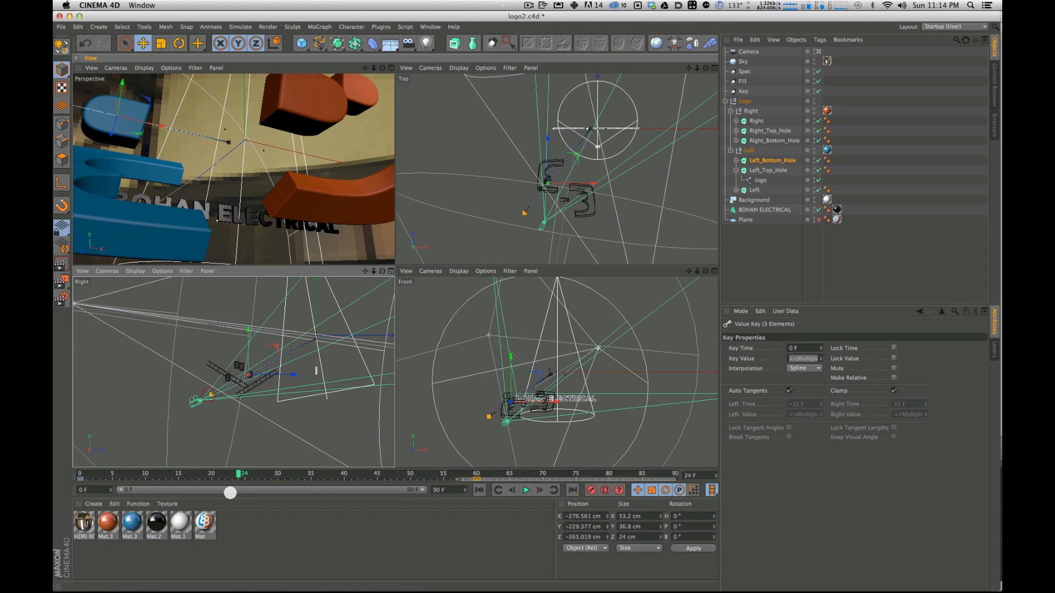
drag(238, 472, 80, 467)
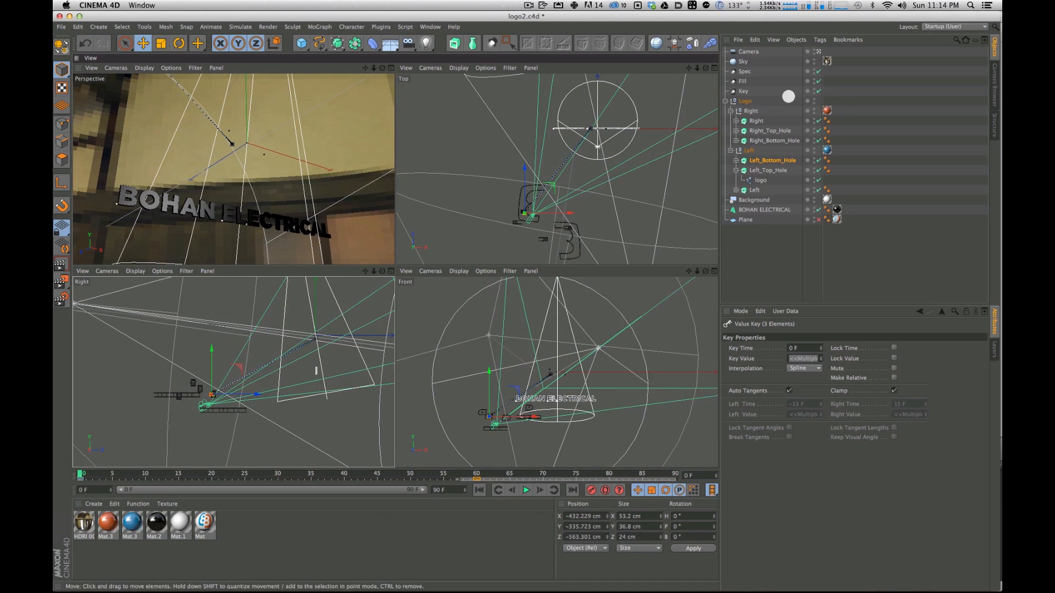
Step: Leave the Camera's view in the Perspective view and examine the logo pieces' frame 0 positions around the camera
click(749, 51)
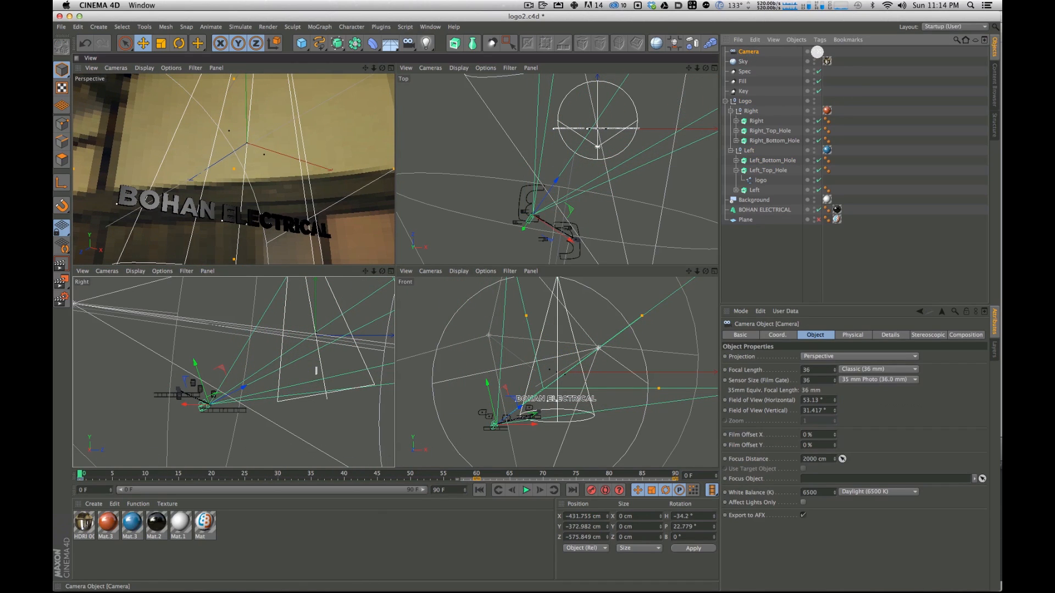
click(817, 52)
alt+drag(236, 203, 269, 172)
alt+right_drag(268, 172, 268, 198)
alt+drag(269, 198, 170, 176)
alt+middle_drag(170, 176, 267, 173)
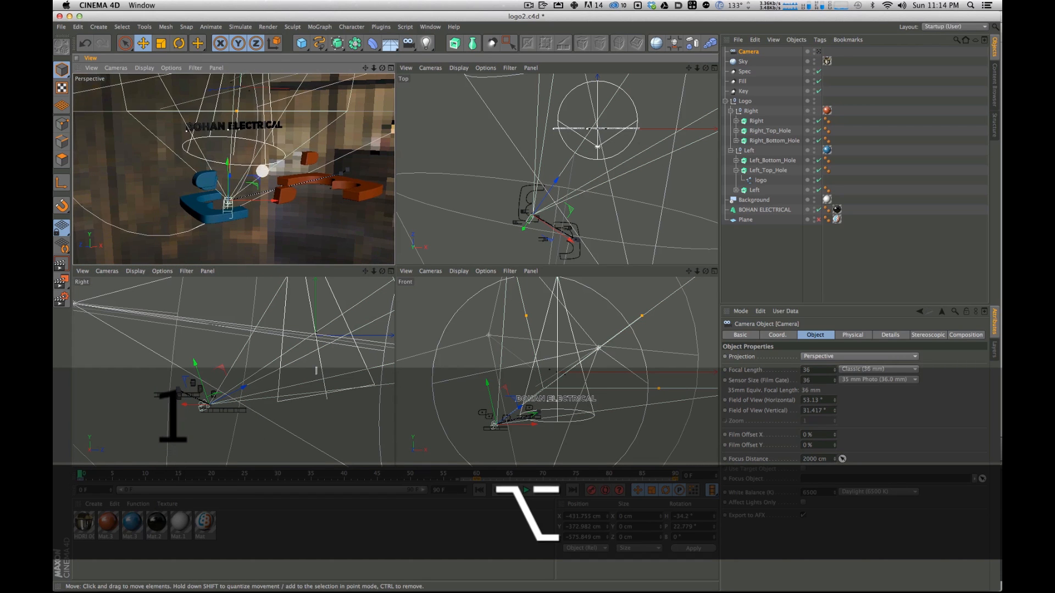
alt+right_drag(267, 173, 263, 141)
alt+drag(263, 141, 318, 193)
alt+middle_drag(318, 192, 291, 162)
alt+right_drag(292, 162, 278, 172)
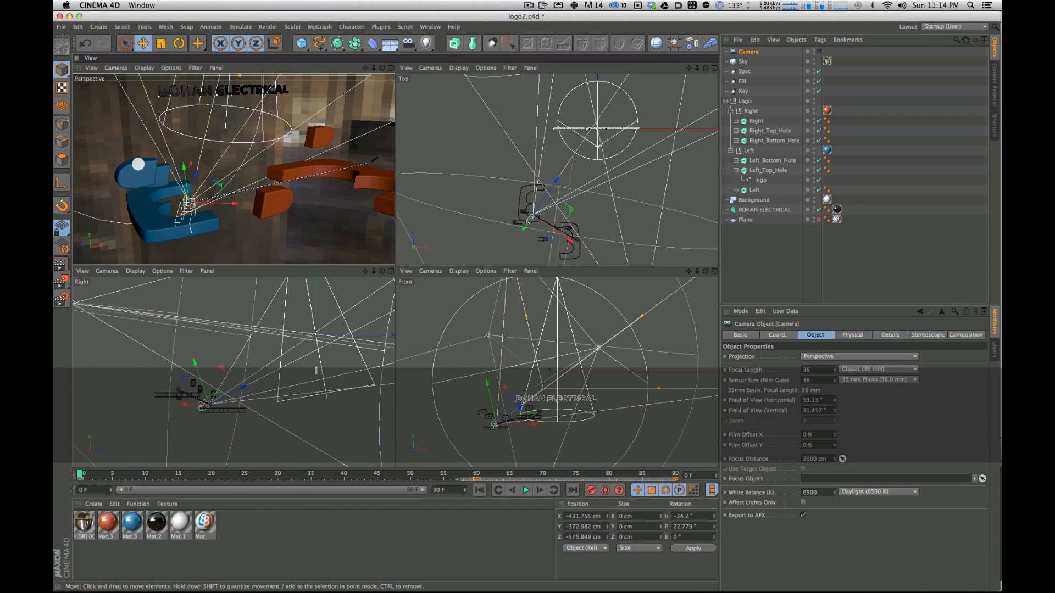
Step: Rotate Left_Top_Hole in pitch to -180° at frame 0
click(161, 214)
click(772, 172)
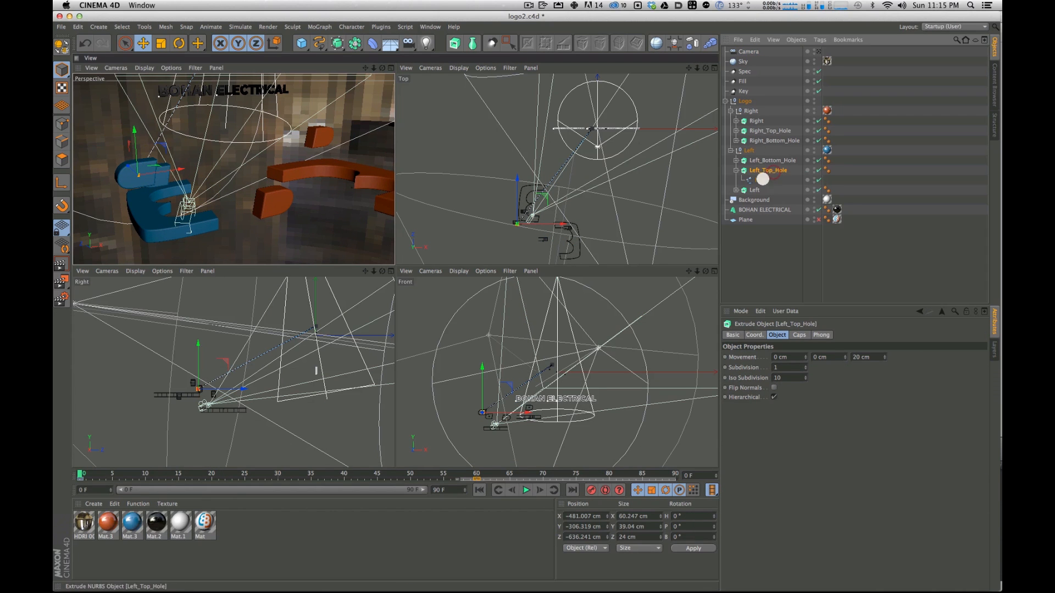
drag(139, 176, 126, 150)
key(r)
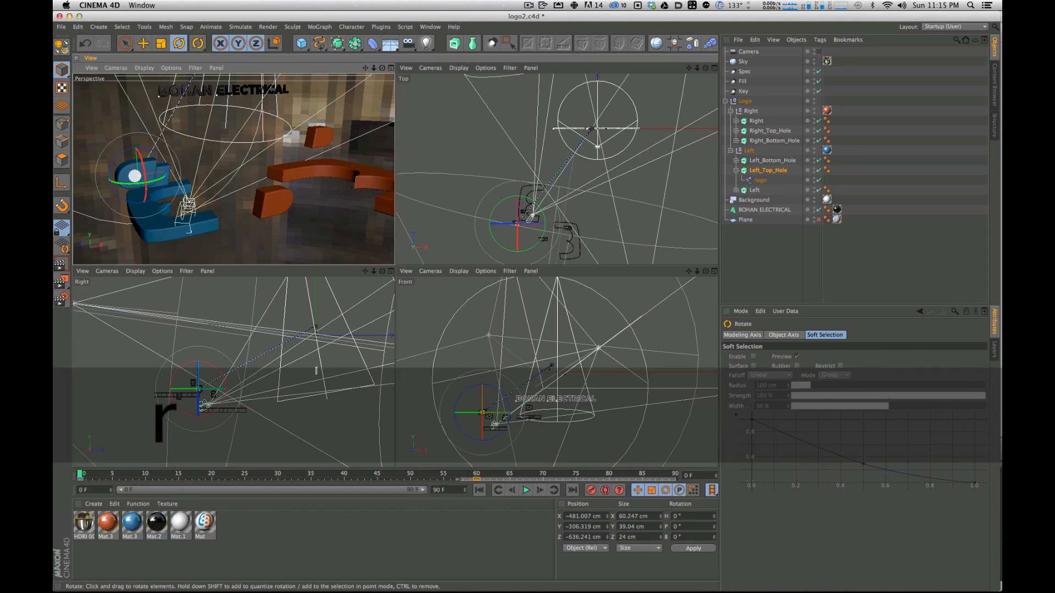
key(super+z)
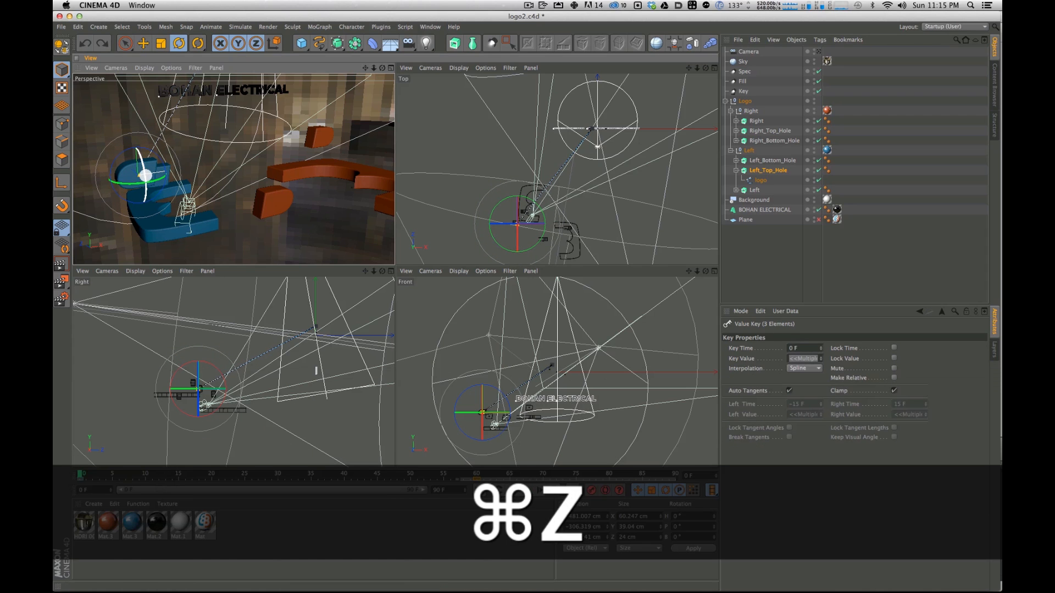
drag(131, 152, 123, 139)
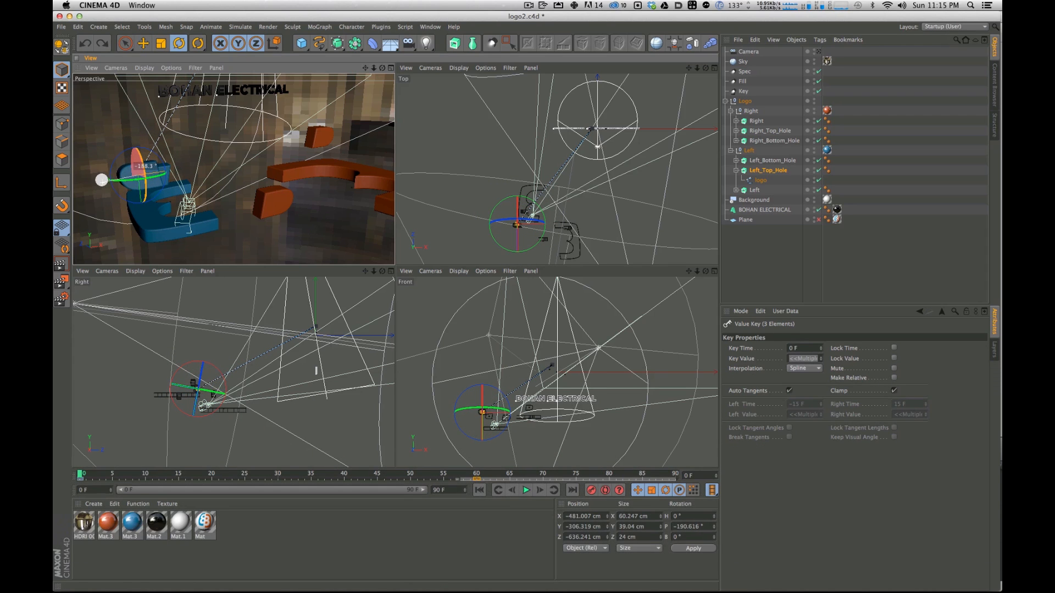
shift+drag(102, 179, 99, 165)
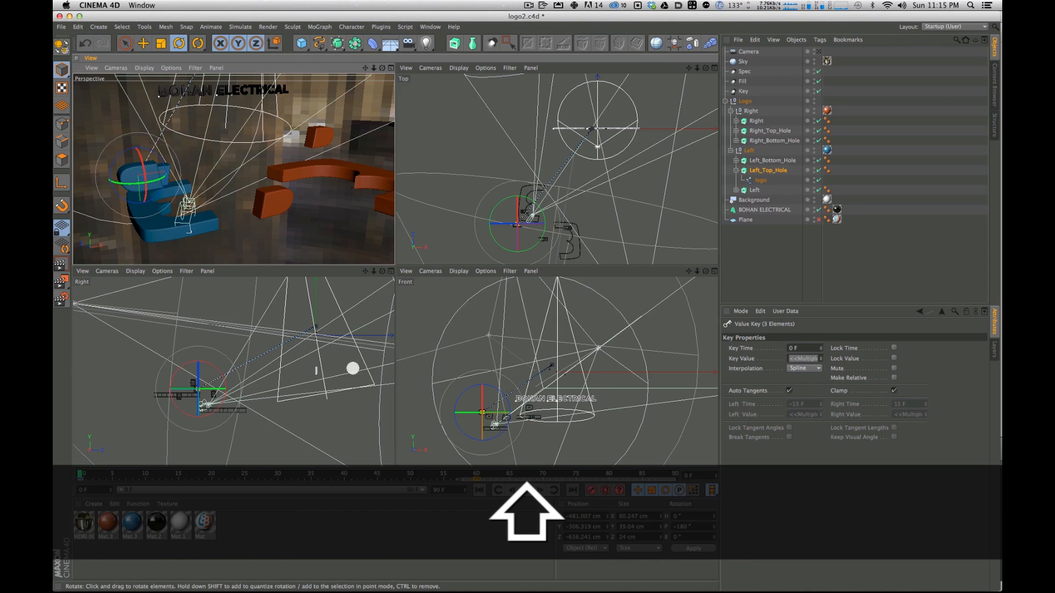
Step: Rotate Left_Bottom_Hole to pitch 90° and bank 100° at frame 0 and record its keyframe
click(738, 271)
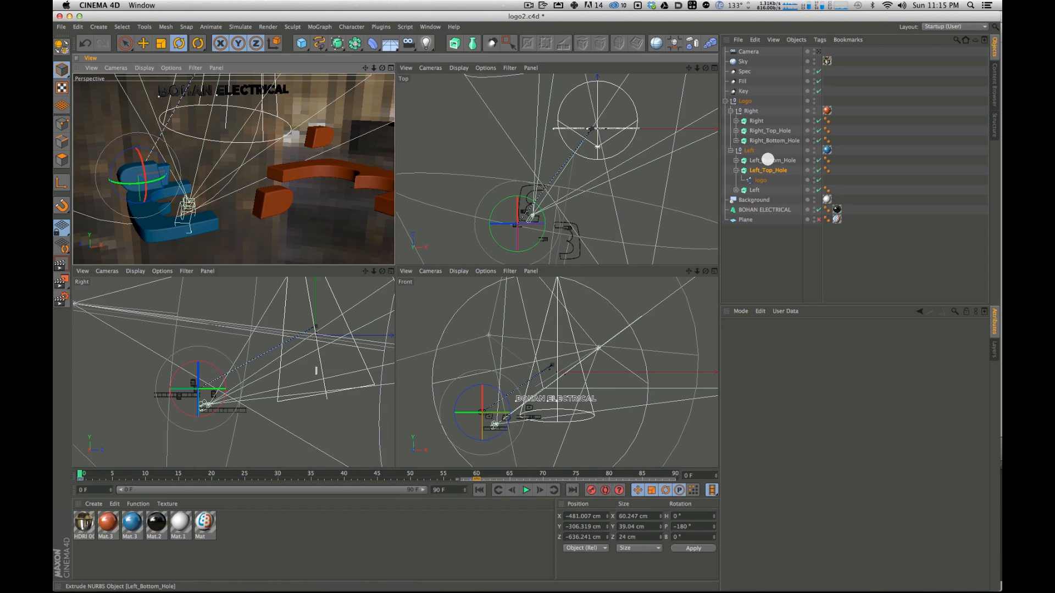
click(768, 160)
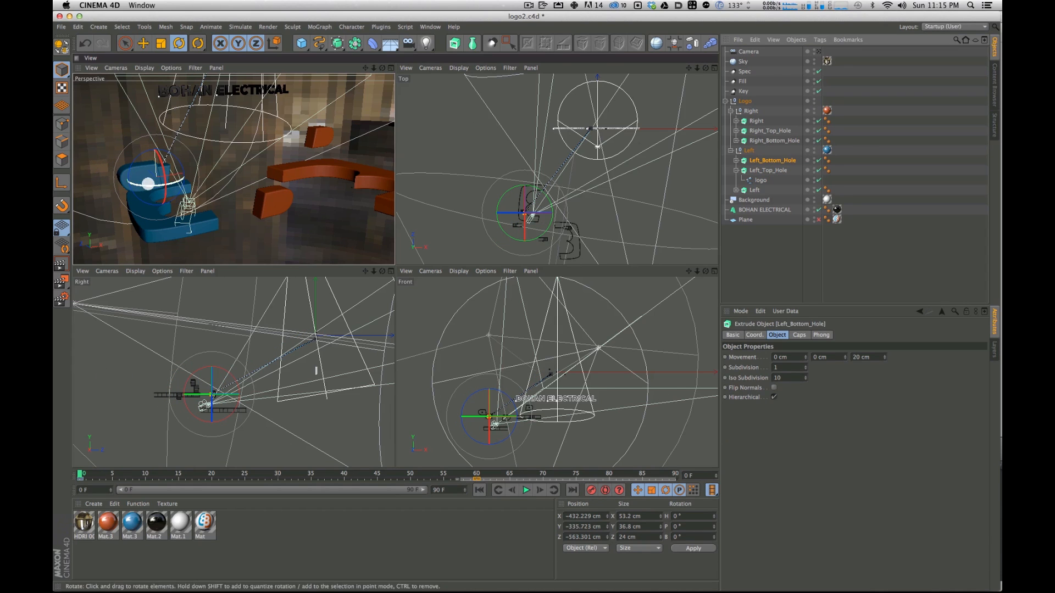
drag(164, 165, 235, 297)
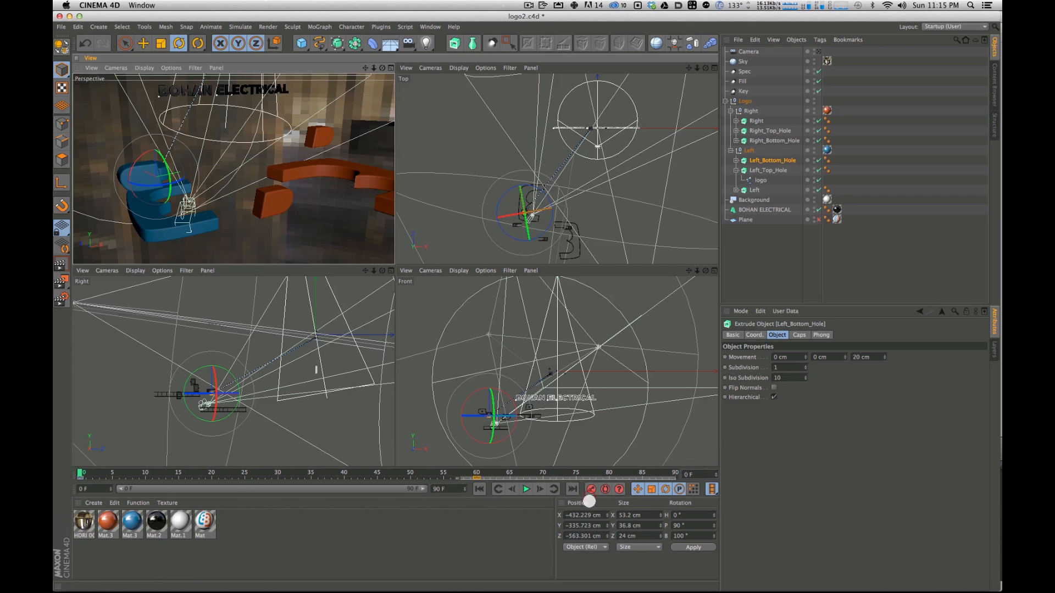
Step: Rotate Right_Bottom_Hole freely at frame 0 to about heading 233°, pitch 28° and bank 13°
drag(89, 471, 57, 469)
alt+drag(165, 184, 343, 152)
mouse_move(92, 470)
mouse_down()
mouse_move(254, 469)
mouse_move(80, 471)
mouse_up()
mouse_move(283, 198)
alt+mouse_down()
mouse_move(304, 174)
mouse_move(272, 201)
alt+mouse_up()
key(2)
click(219, 217)
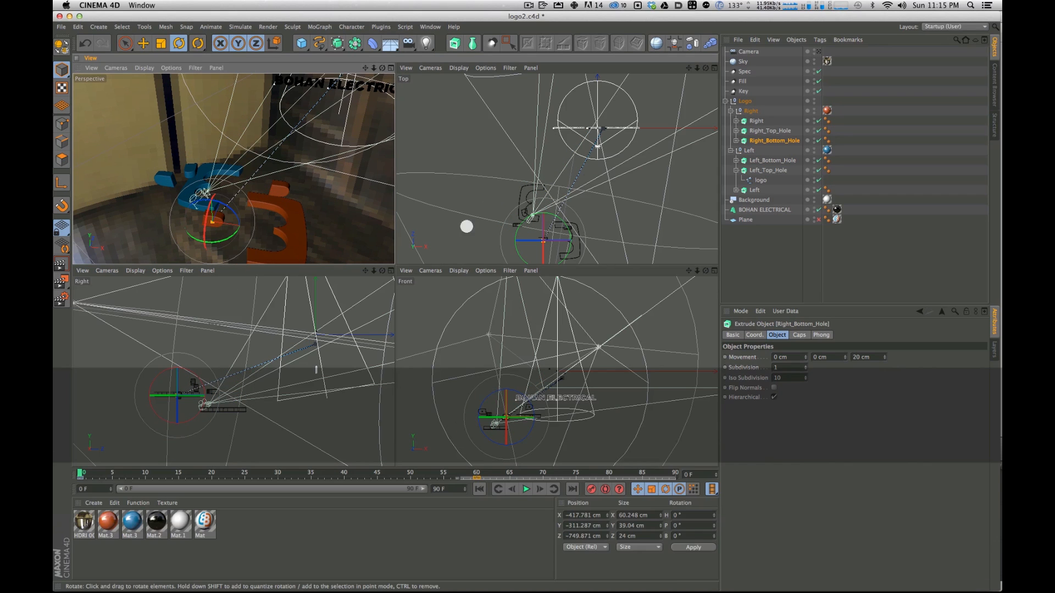
drag(191, 222, 284, 328)
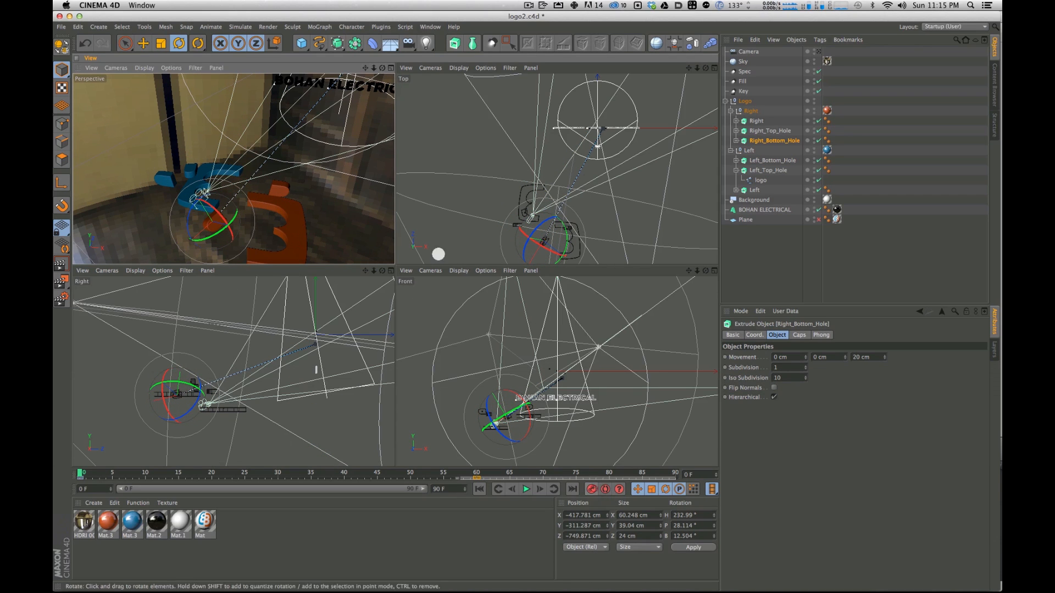
Step: Rotate Right_Top_Hole to heading 180° at frame 0 and record its keyframe
click(282, 192)
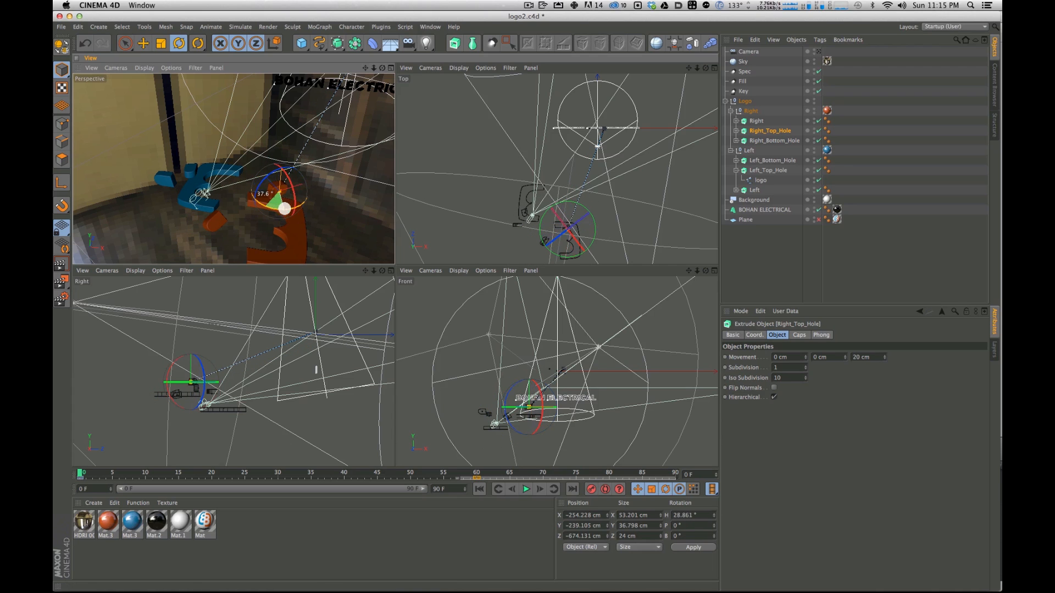
shift+drag(347, 182, 324, 144)
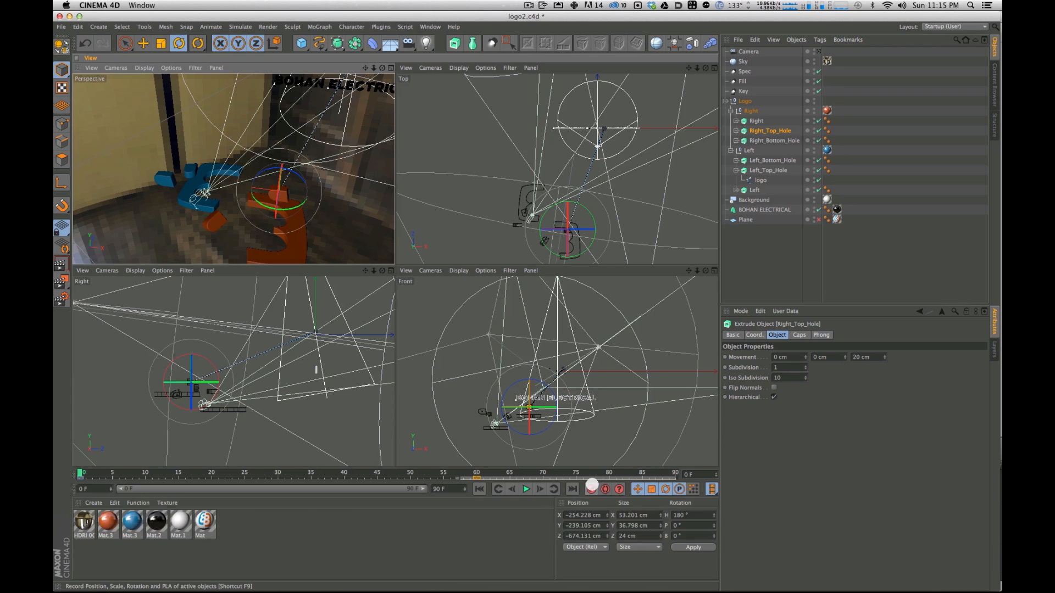
Step: Scrub forward to frame 37 and examine the rotating logo pieces from another angle in the Perspective view
drag(83, 474, 258, 476)
alt+drag(325, 110, 158, 372)
drag(259, 473, 324, 473)
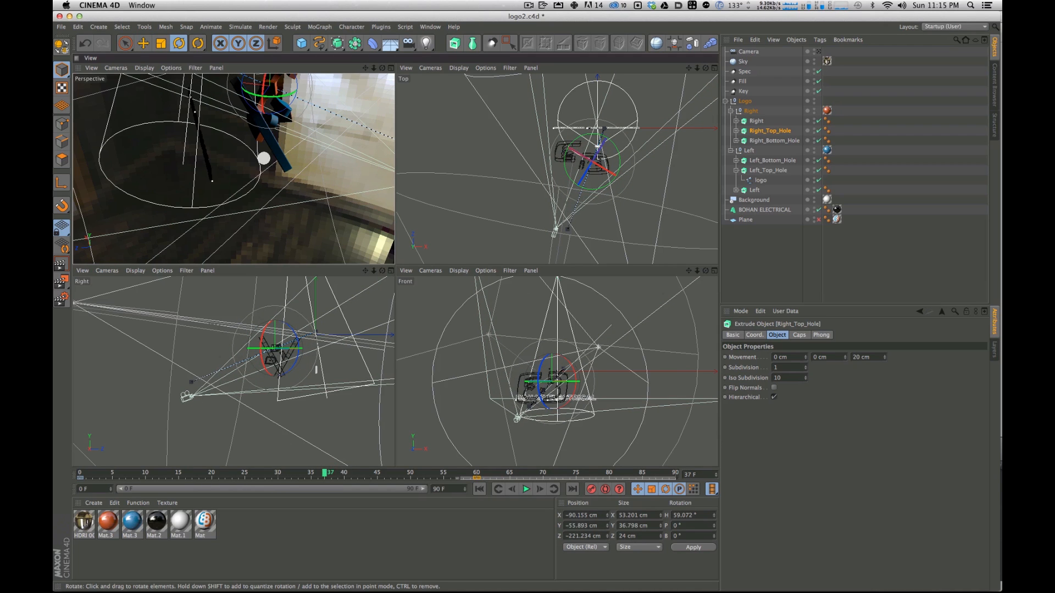
key(1)
key(2)
drag(290, 139, 332, 192)
key(1)
key(2)
Step: Maximize the Perspective view and examine how the logo pieces assemble up to frame 79
click(390, 68)
click(156, 70)
click(158, 103)
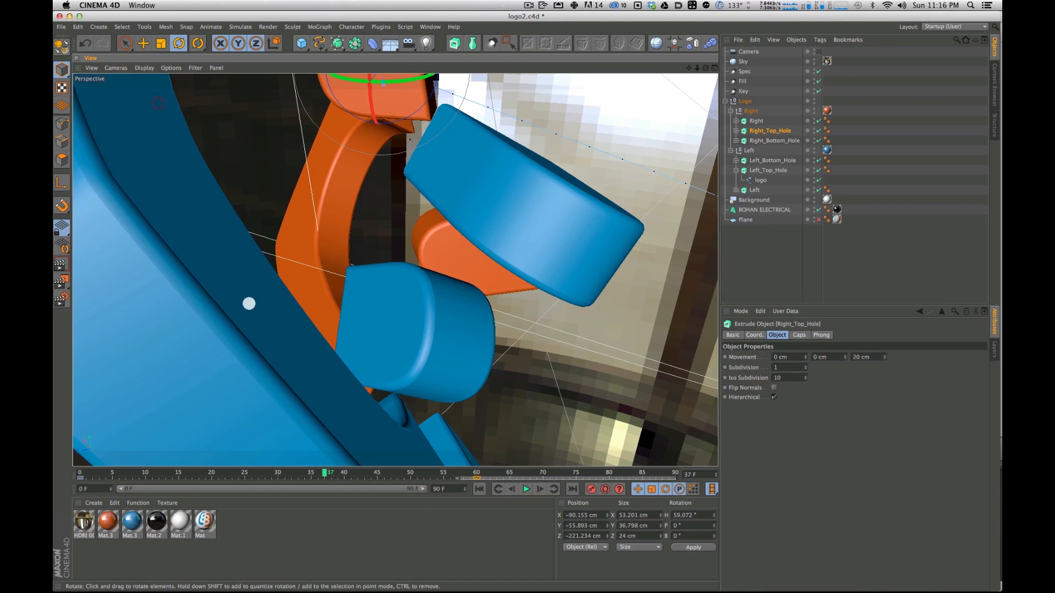
alt+drag(354, 242, 367, 209)
key(1)
drag(366, 209, 483, 225)
drag(327, 473, 603, 340)
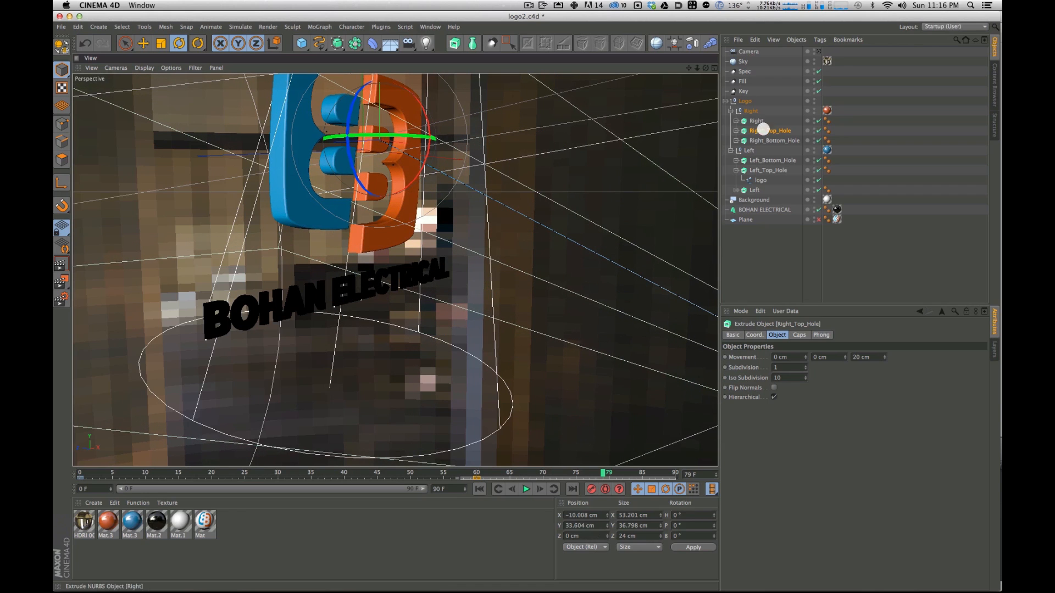
Step: Look through the Camera and render a preview of the view at frame 34
click(748, 53)
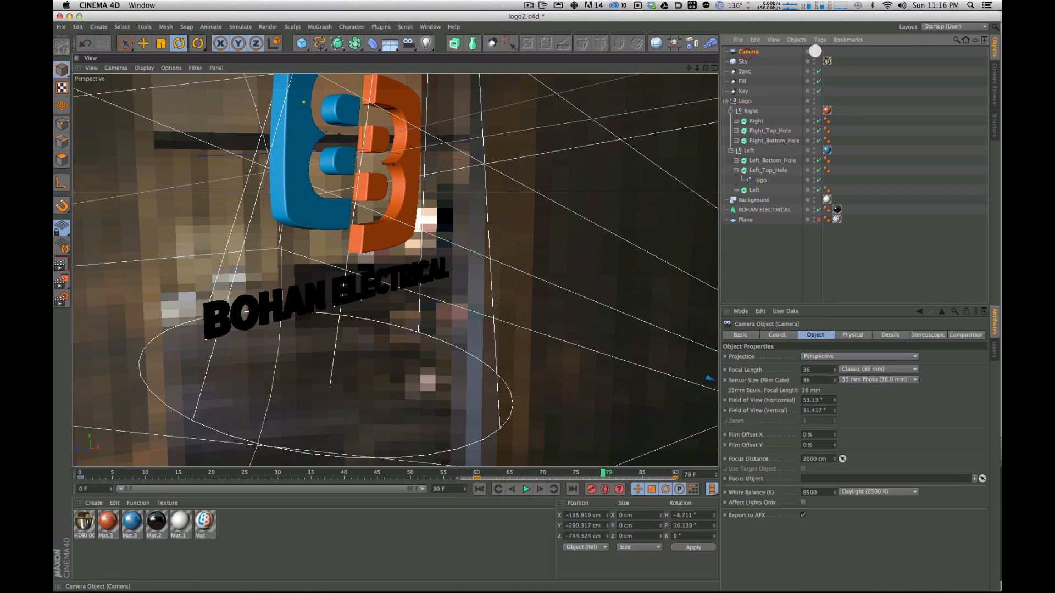
click(818, 51)
drag(610, 469, 304, 455)
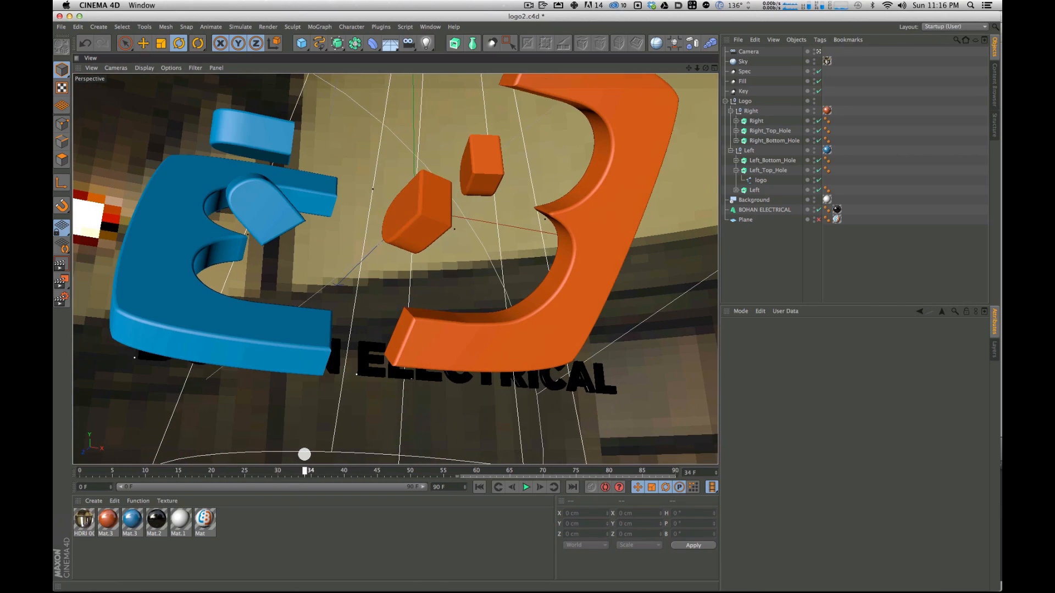
key(super+r)
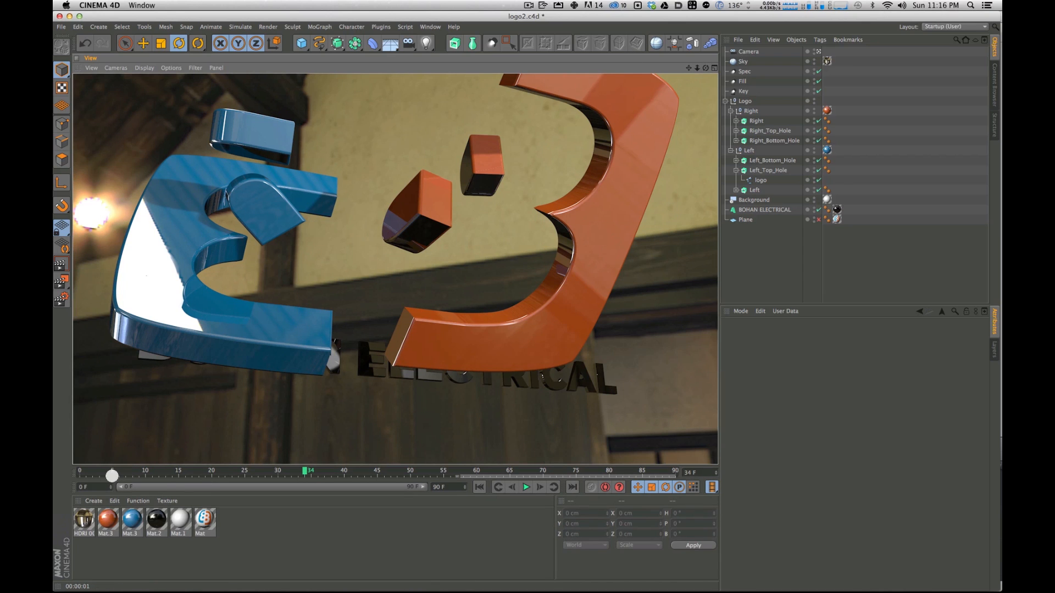
Step: Review the logo animation through the Camera at frame 75 and back to frame 0
drag(308, 471, 575, 471)
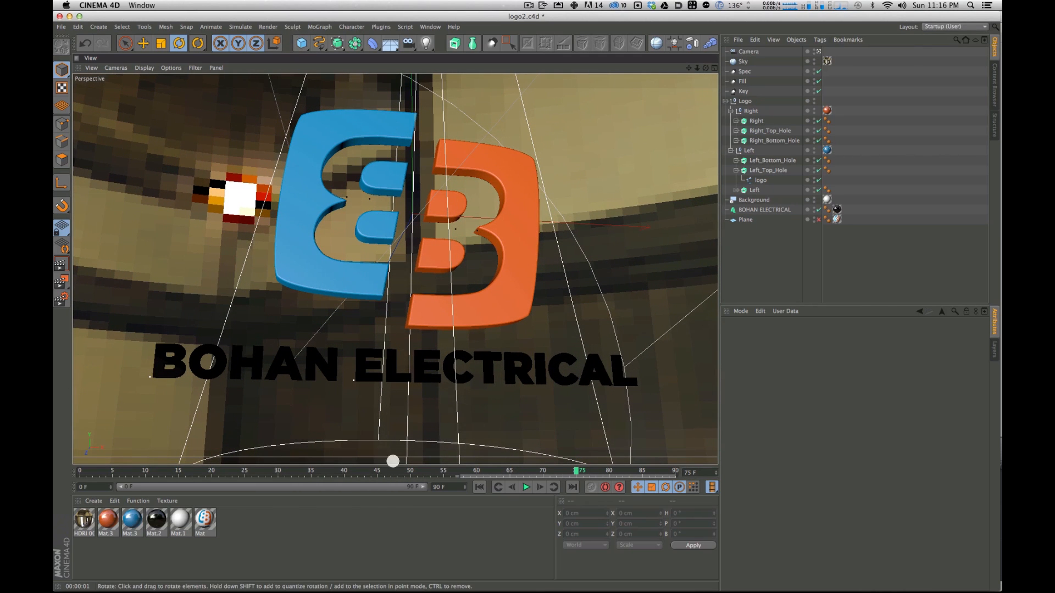
drag(575, 470, 77, 467)
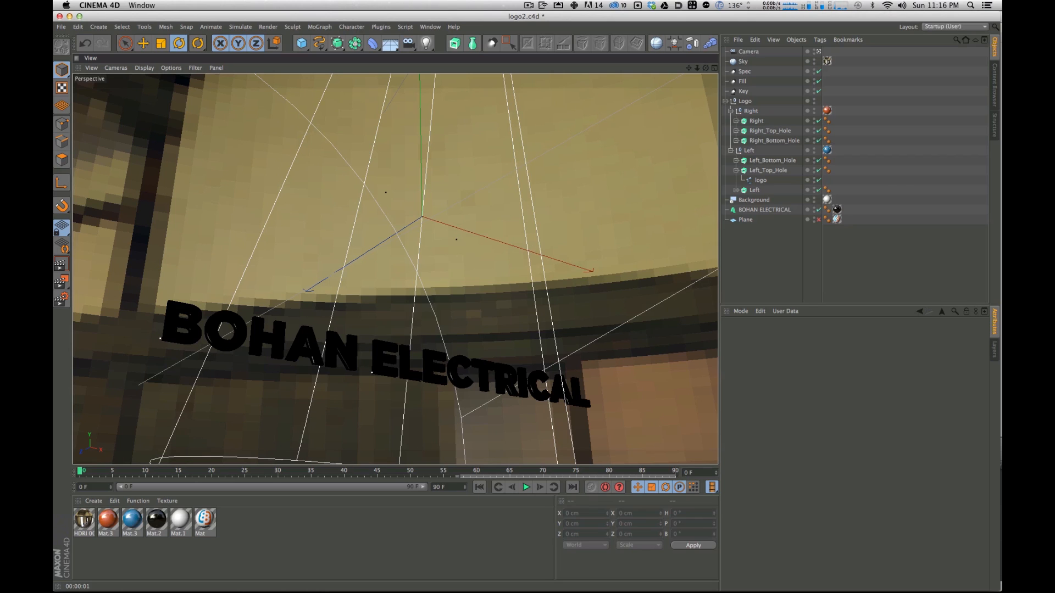
mouse_move(78, 472)
mouse_down()
mouse_move(537, 454)
mouse_move(278, 471)
mouse_move(127, 403)
mouse_move(83, 471)
mouse_up()
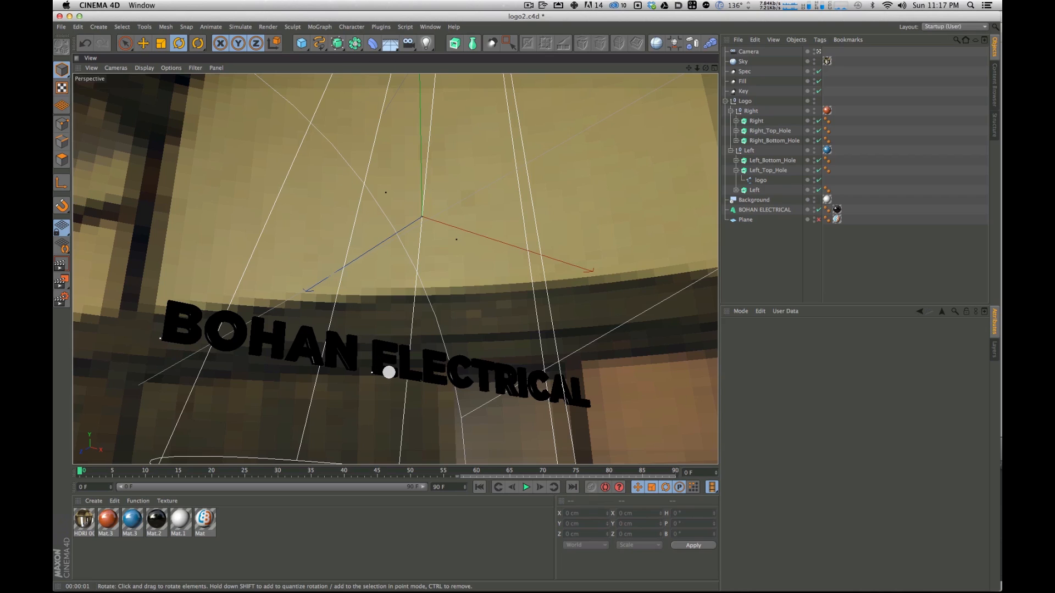
Step: Collapse the Left and Logo groups, select the BOHAN ELECTRICAL text object and frame it in the view
click(749, 261)
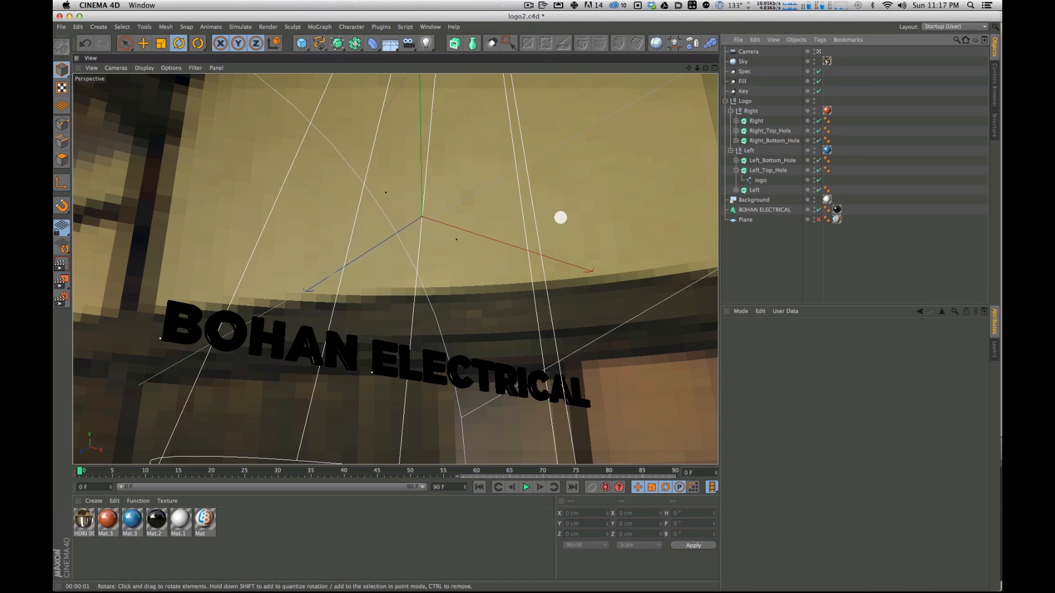
click(730, 150)
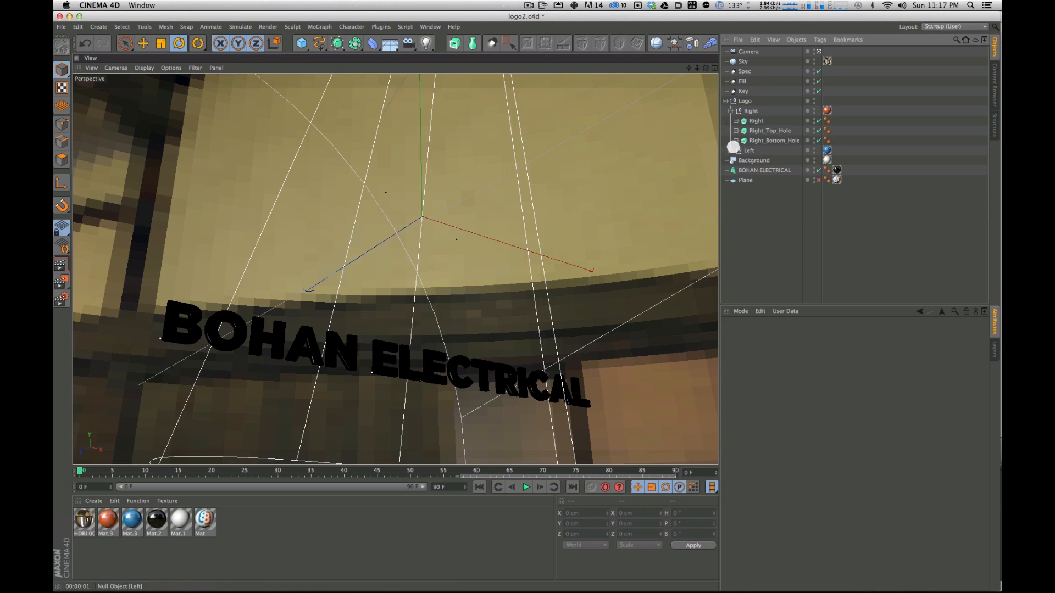
click(725, 101)
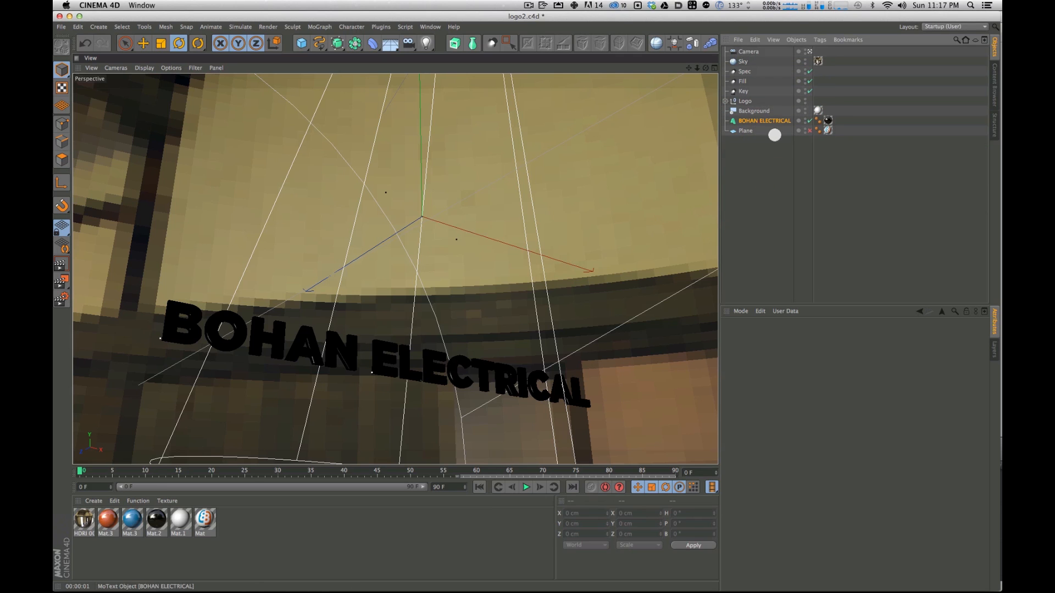
click(374, 331)
alt+drag(373, 331, 555, 236)
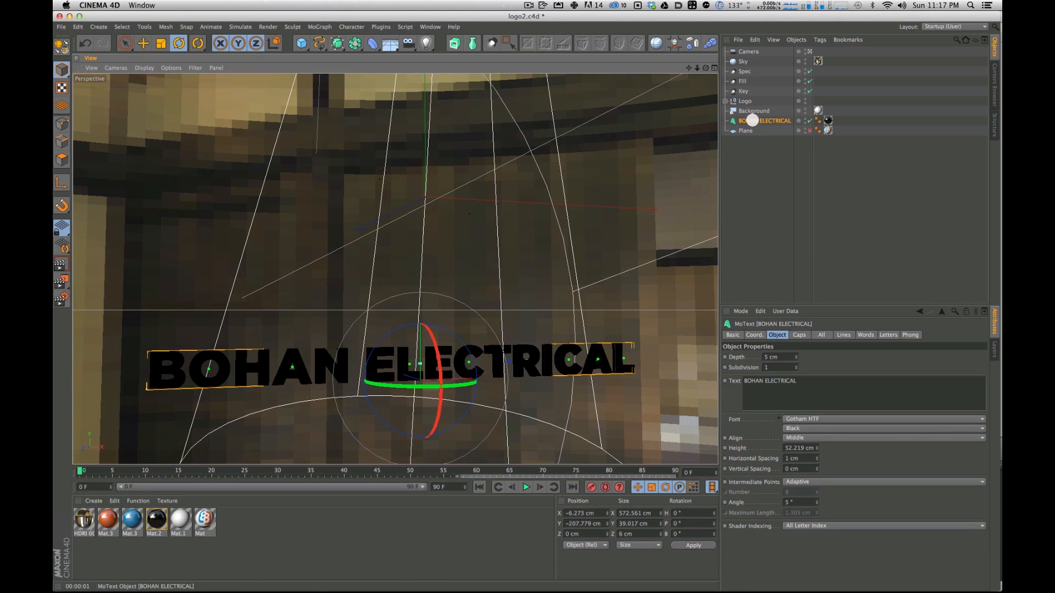
Step: Paste a duplicate of the BOHAN ELECTRICAL text object and disable the original
key(super+v)
click(769, 133)
click(815, 130)
click(794, 219)
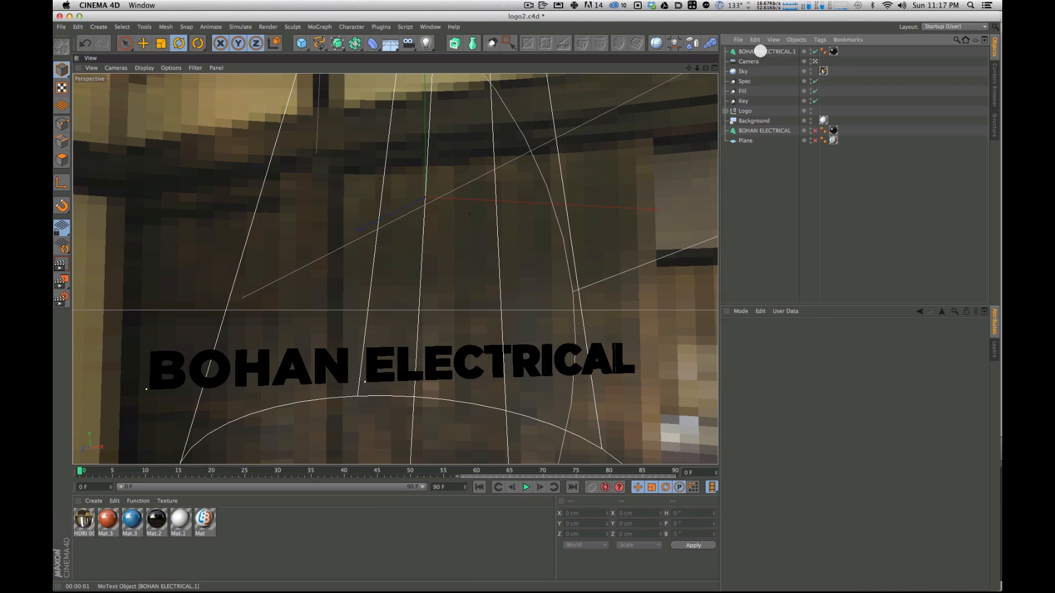
Step: Rename the duplicated text object as BOHAN ELECTRICAL, without the number suffix
click(771, 53)
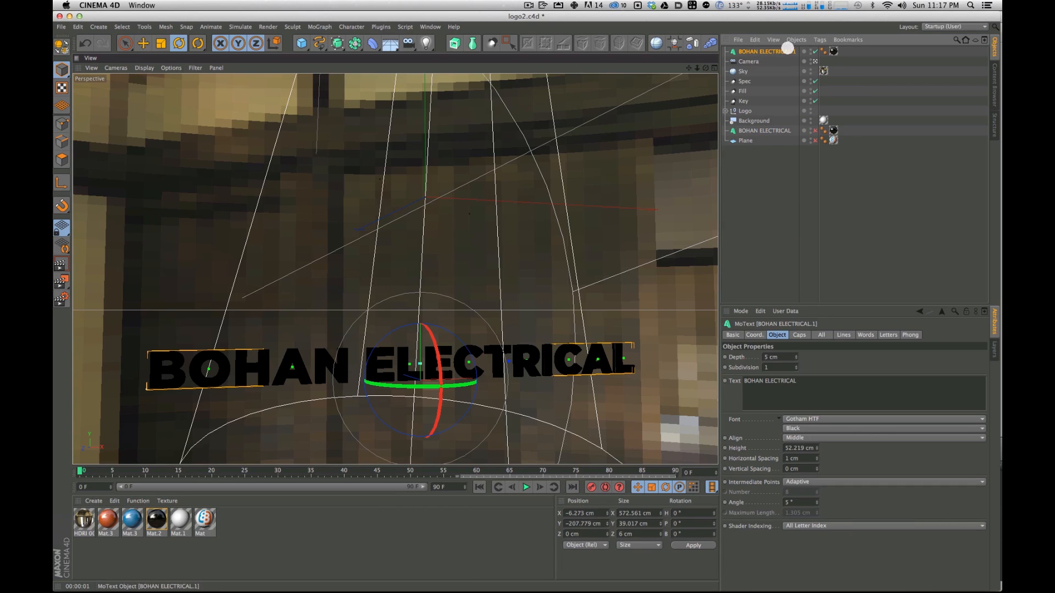
double_click(794, 51)
click(801, 50)
key(BackSpace)
key(BackSpace)
key(Return)
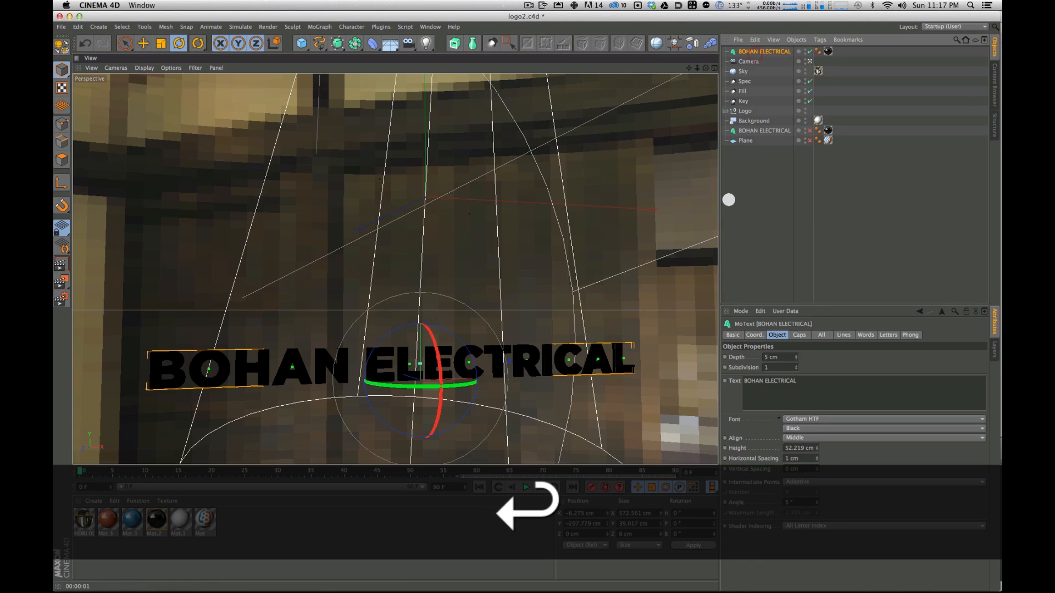
Step: Make the duplicated text editable and expand its hierarchy down to the BOHAN and ELECTRICAL letters
key(c)
click(726, 52)
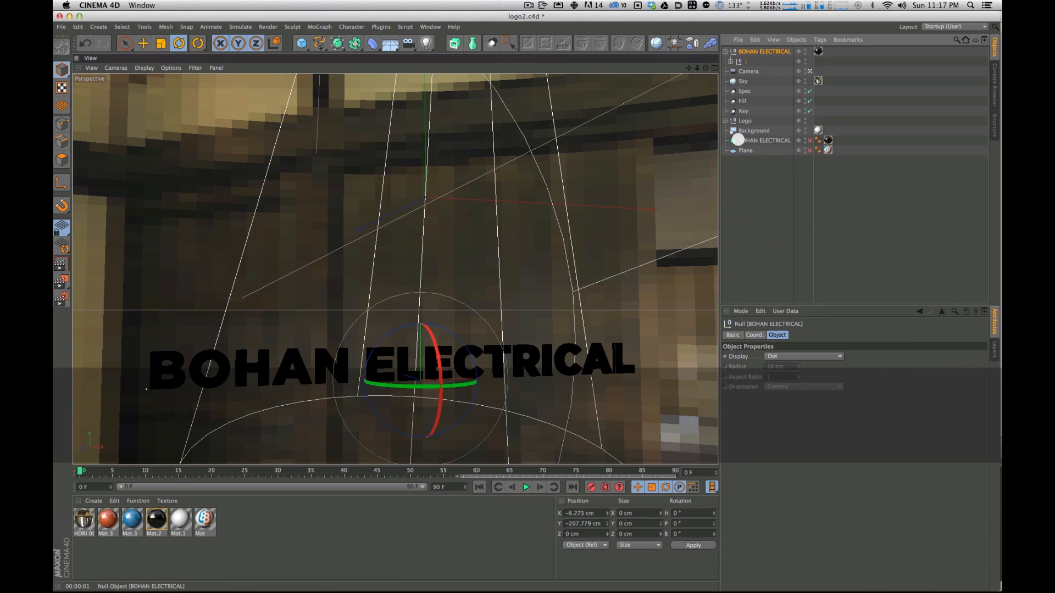
click(731, 61)
click(736, 70)
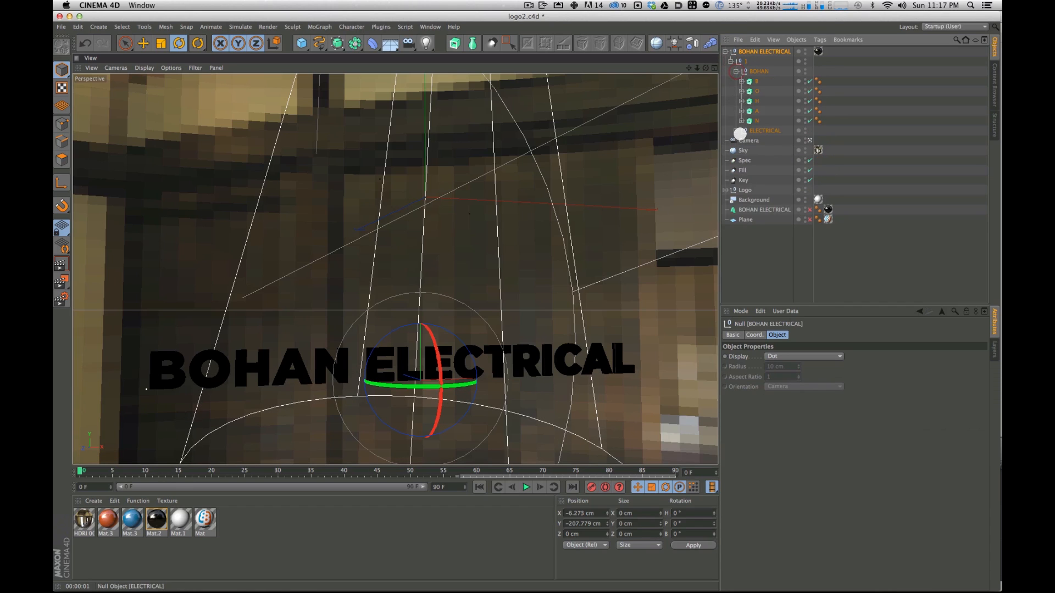
click(736, 130)
click(741, 141)
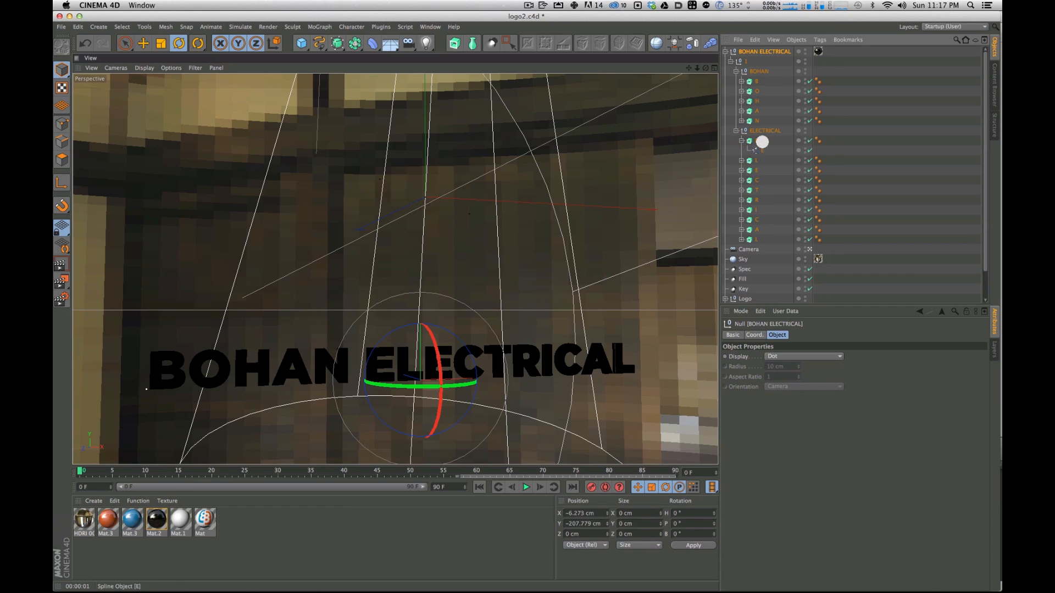
Step: Examine the first E of ELECTRICAL, checking its Extrude object and the spline nested inside it
click(767, 151)
click(833, 112)
click(742, 141)
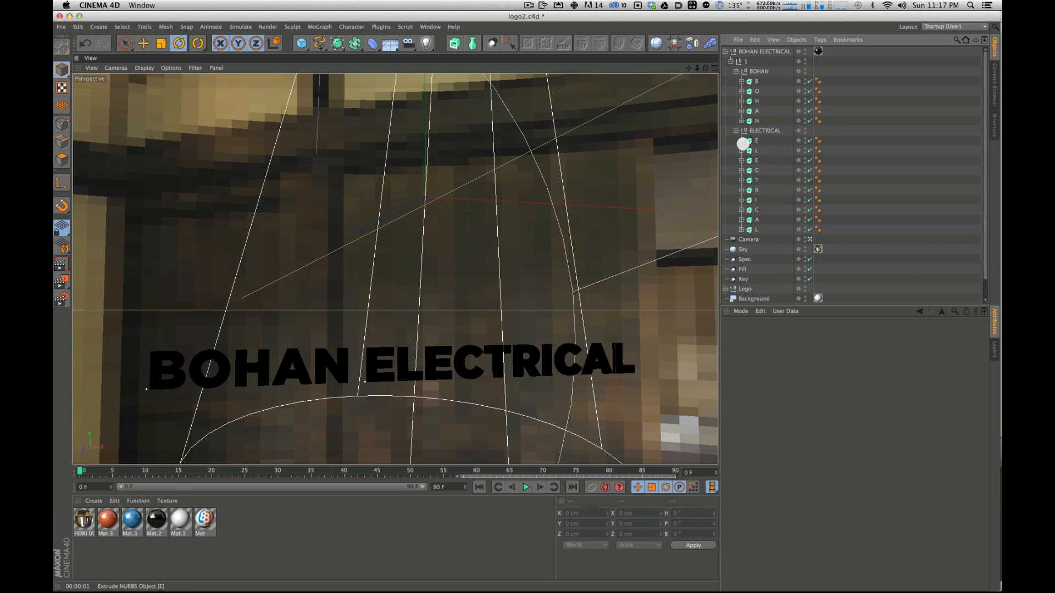
click(741, 142)
click(748, 141)
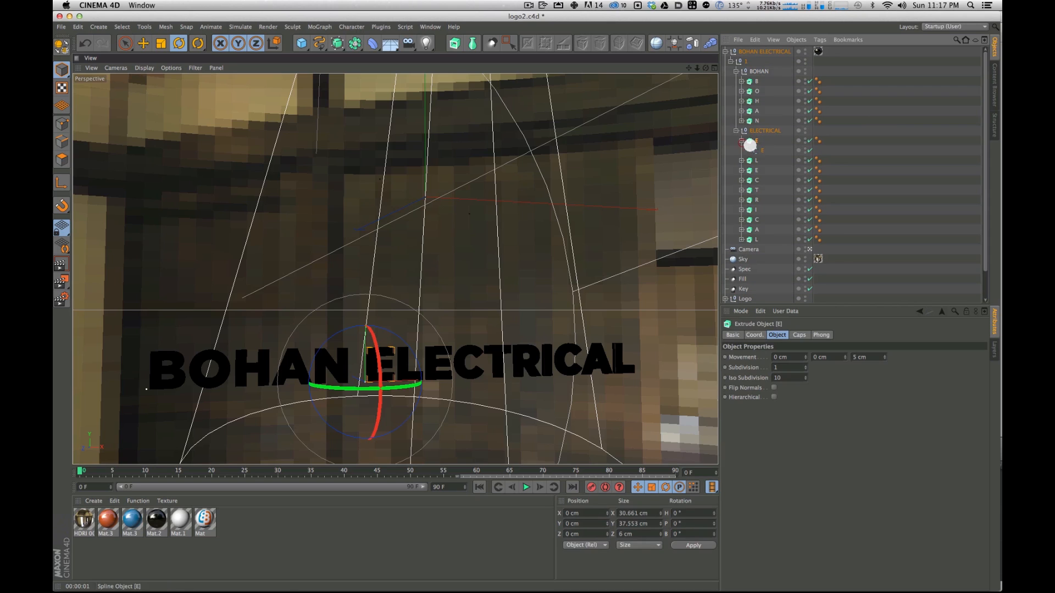
click(757, 152)
click(770, 152)
click(755, 142)
click(758, 151)
click(769, 150)
click(759, 144)
click(770, 140)
click(742, 140)
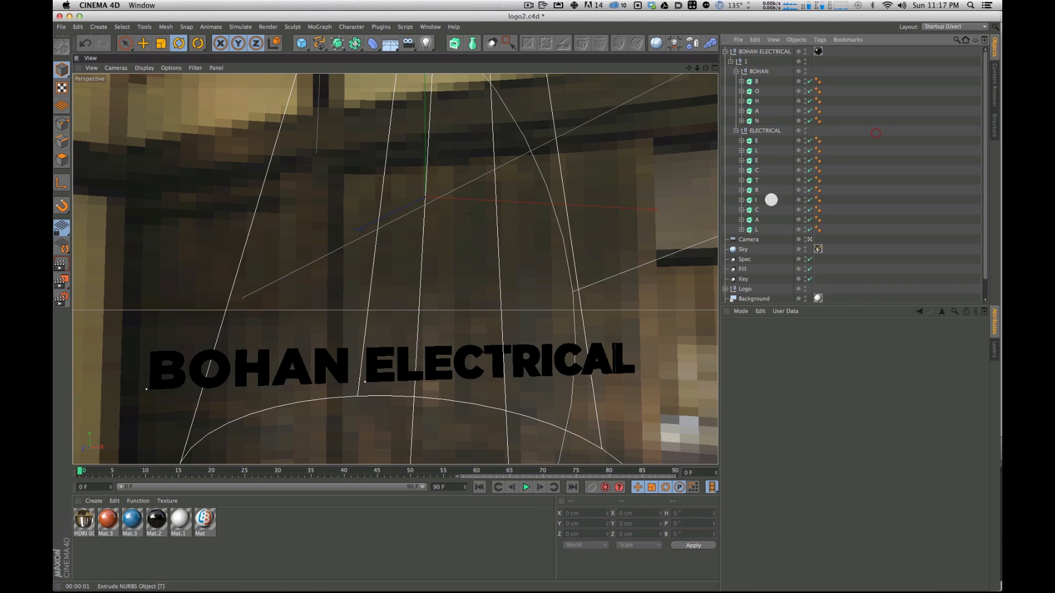
click(756, 229)
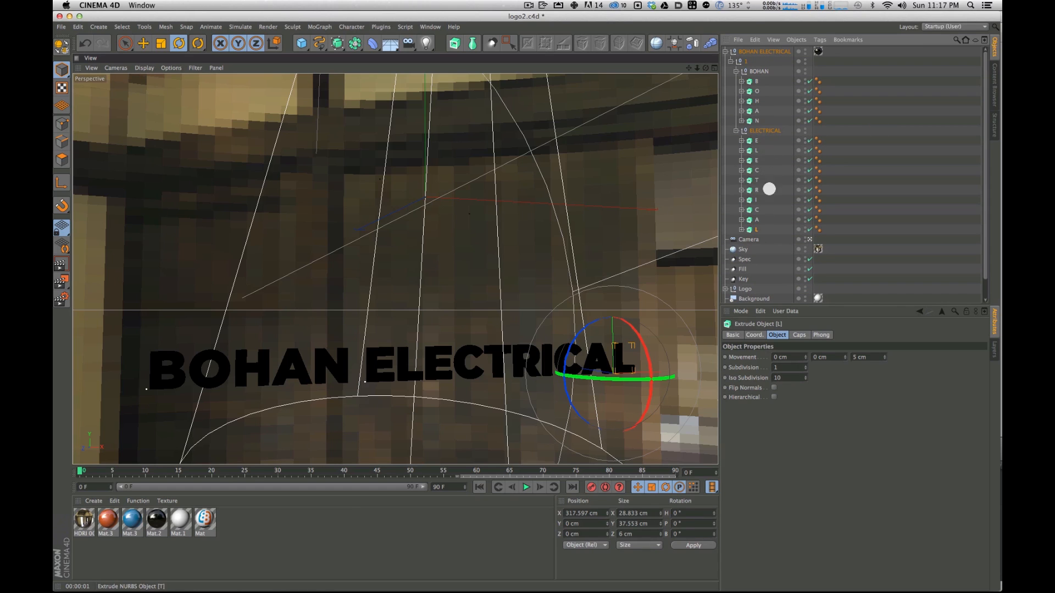
shift+click(756, 140)
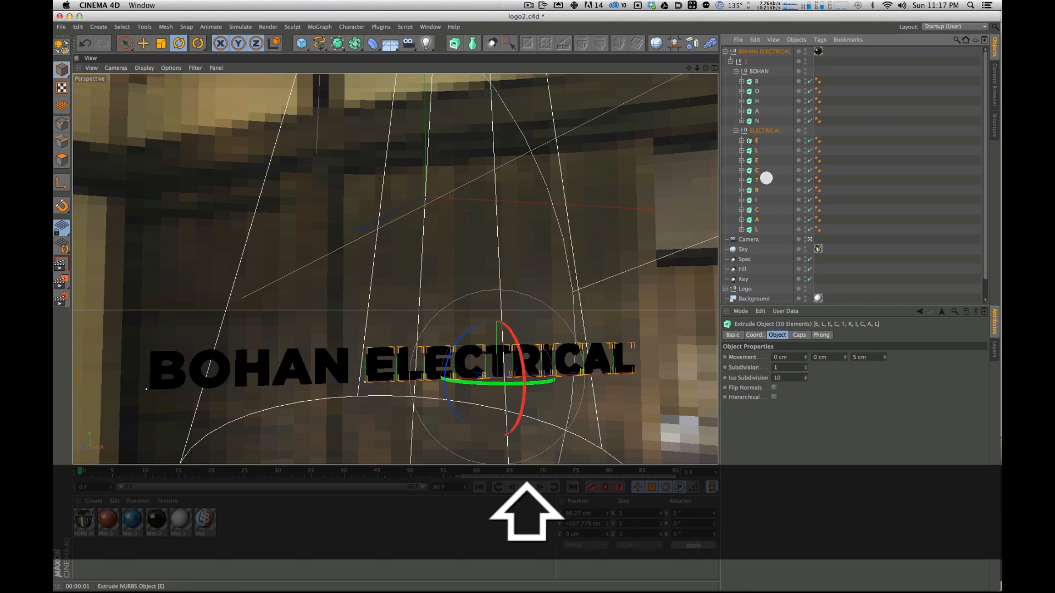
super+click(756, 121)
super+click(751, 84)
click(784, 155)
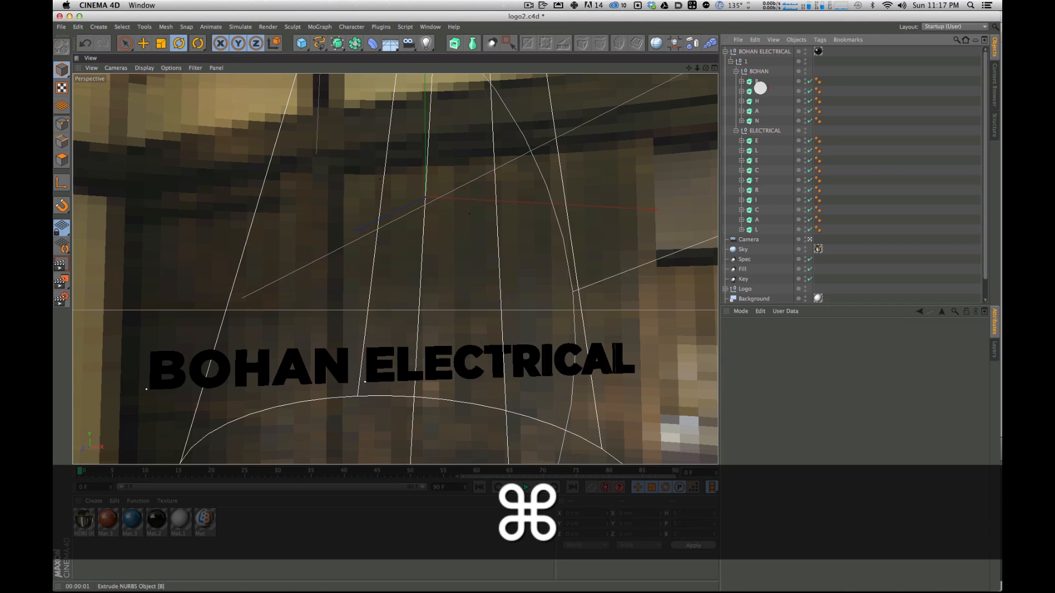
super+click(752, 80)
super+click(753, 81)
Step: Select all letter Extrude objects of BOHAN and ELECTRICAL, leaving the ELECTRICAL null out of the selection
click(757, 83)
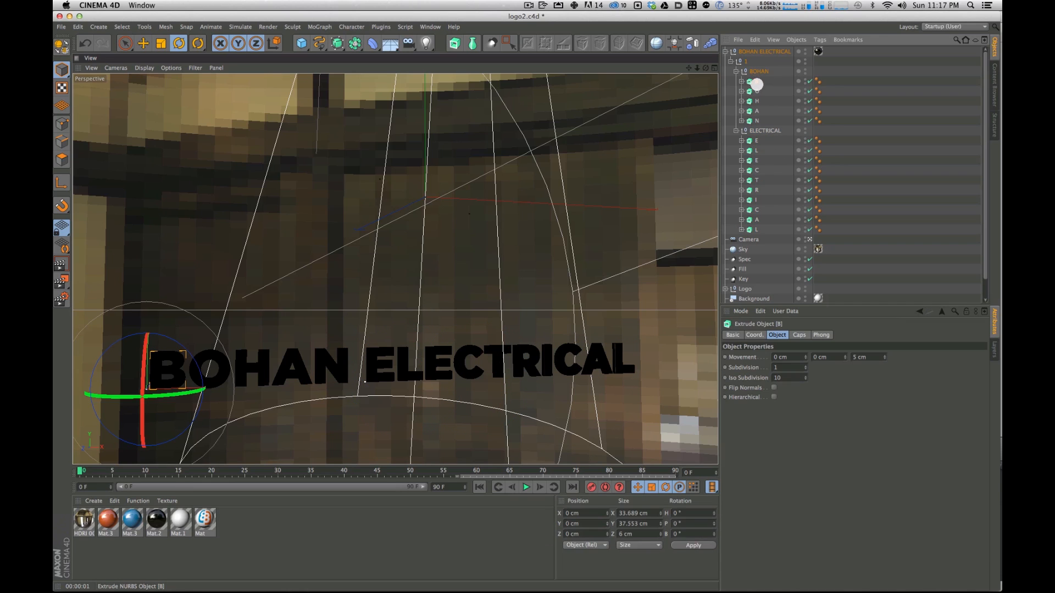
shift+click(756, 229)
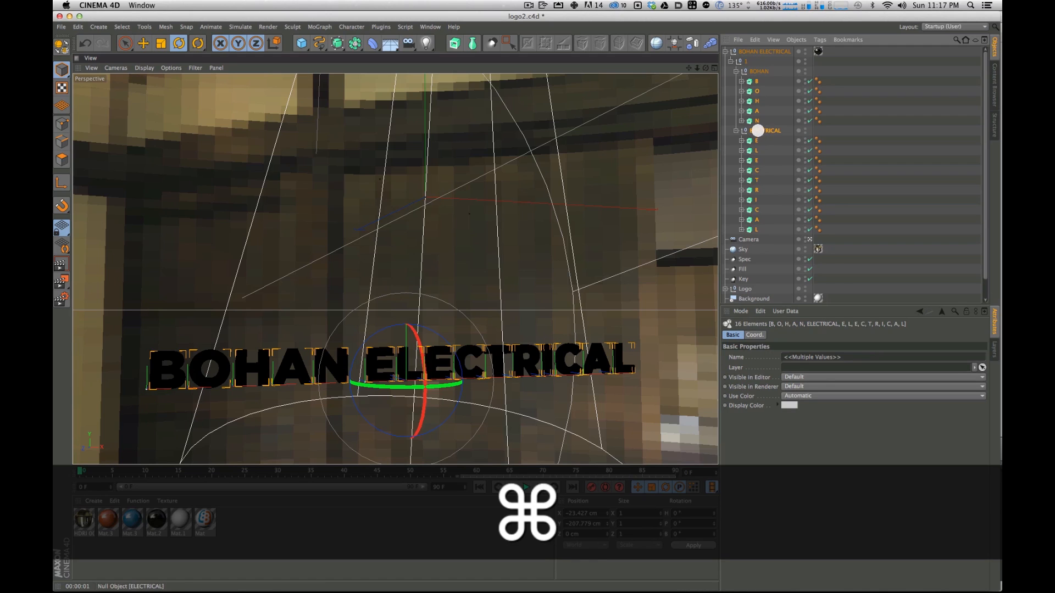
super+click(767, 130)
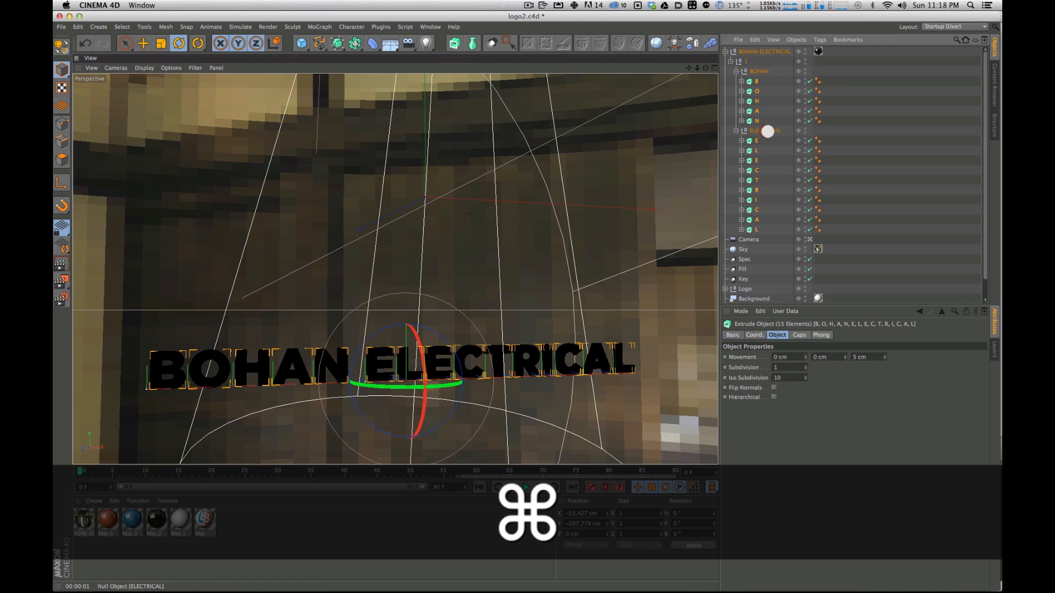
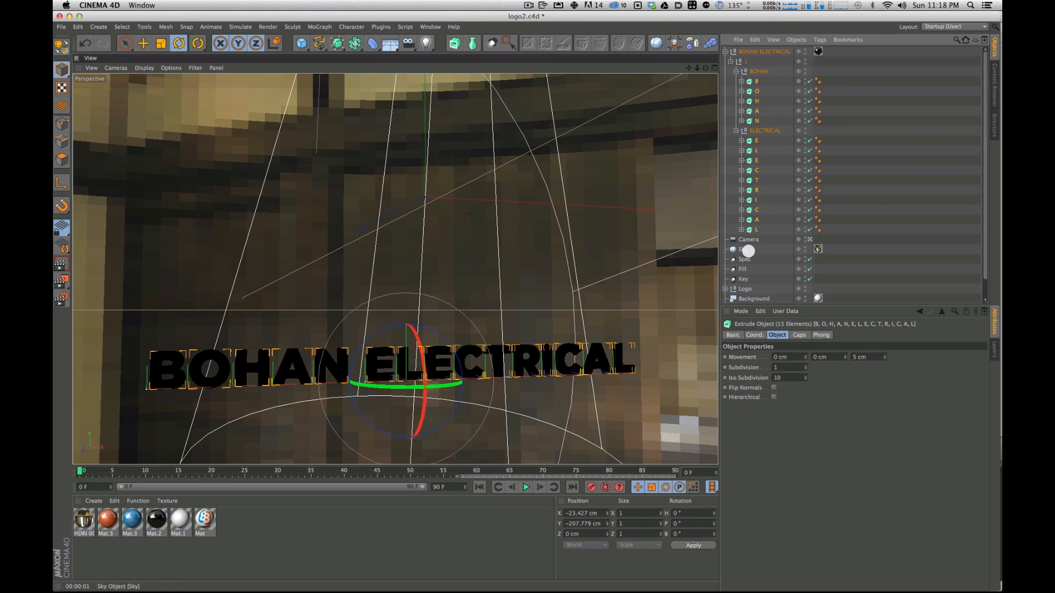
Step: Record a keyframe of the selected letters' upright pose at frame 60
alt+drag(326, 472, 475, 471)
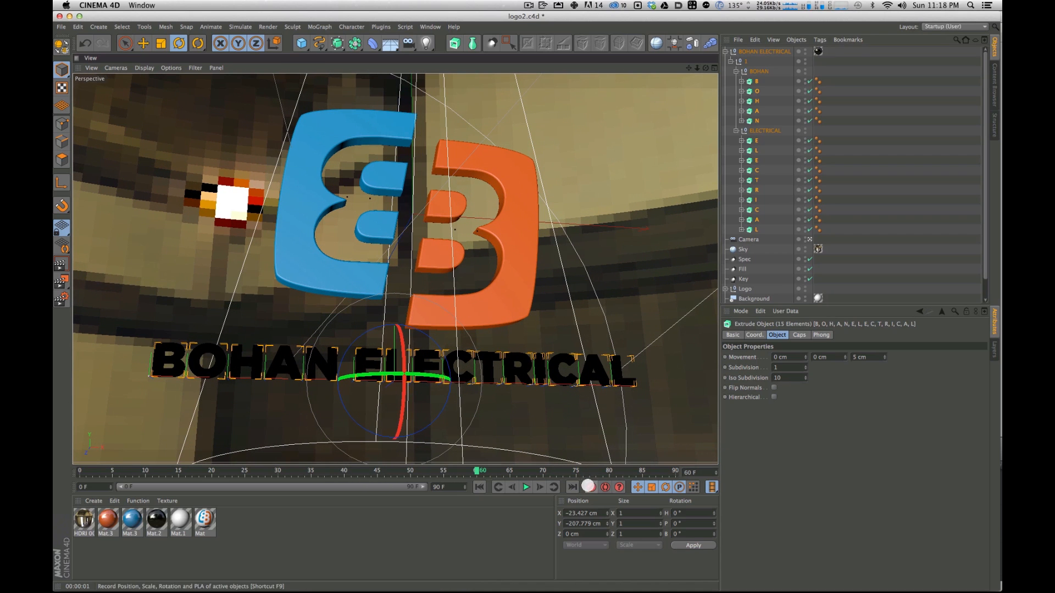
click(590, 487)
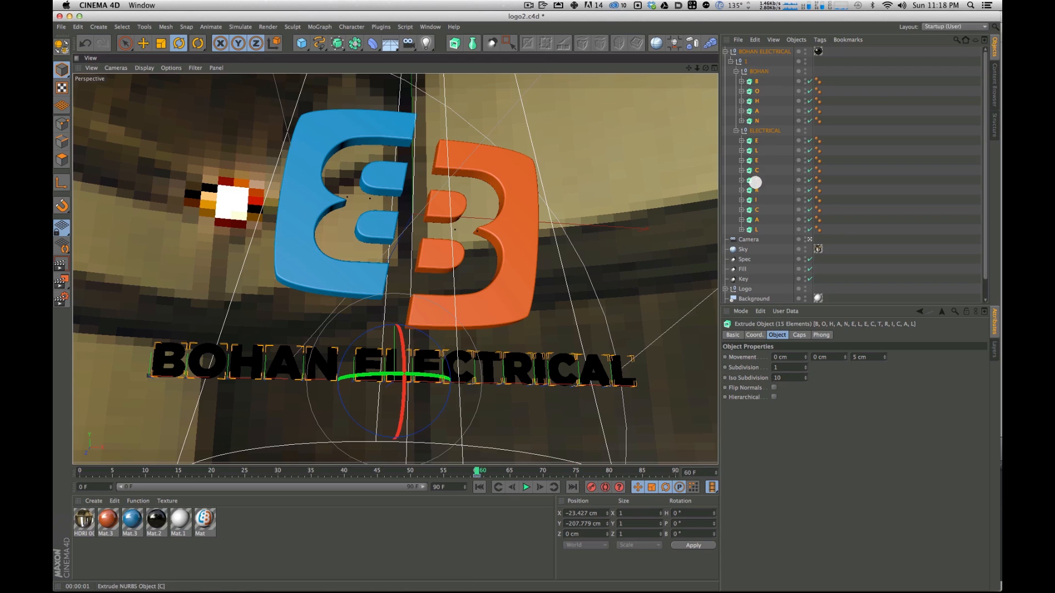
Step: Go to frame 30 and enable Per-Object Manipulation for the Rotate tool
drag(469, 473, 273, 479)
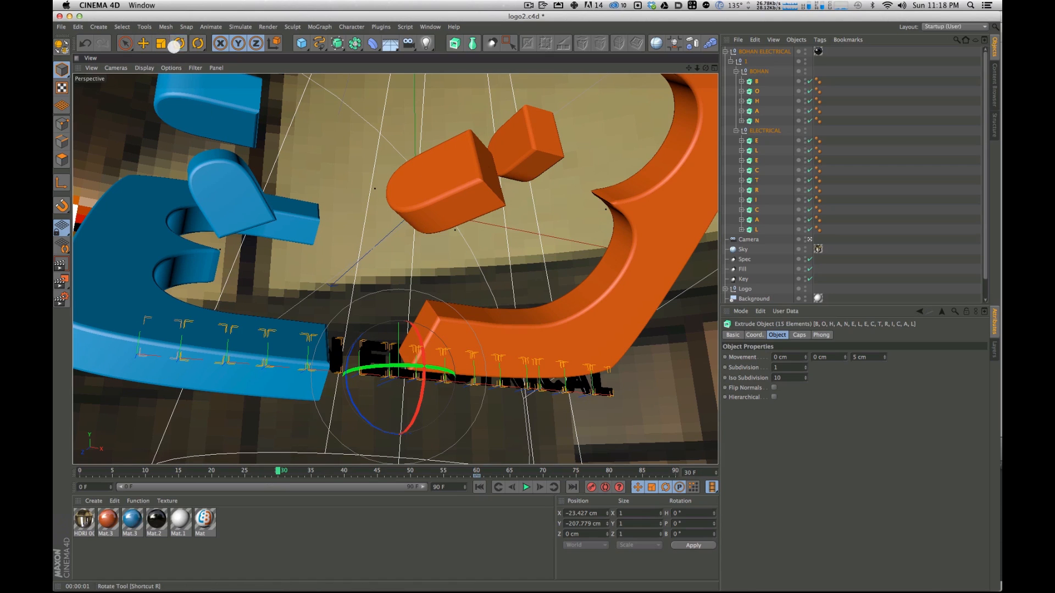
click(177, 44)
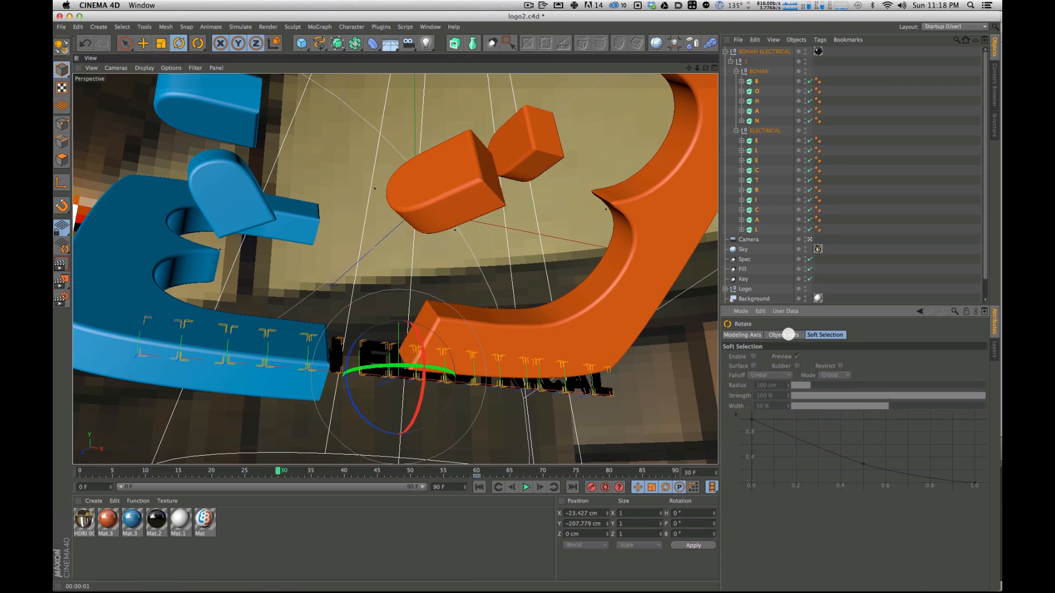
click(753, 335)
click(775, 335)
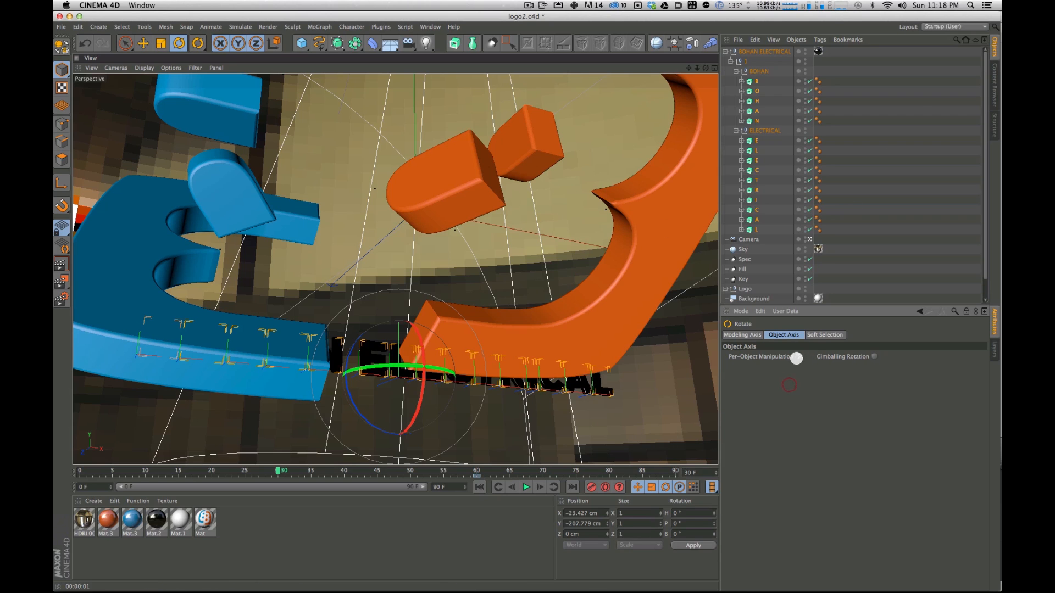
drag(385, 364, 461, 396)
key(super+z)
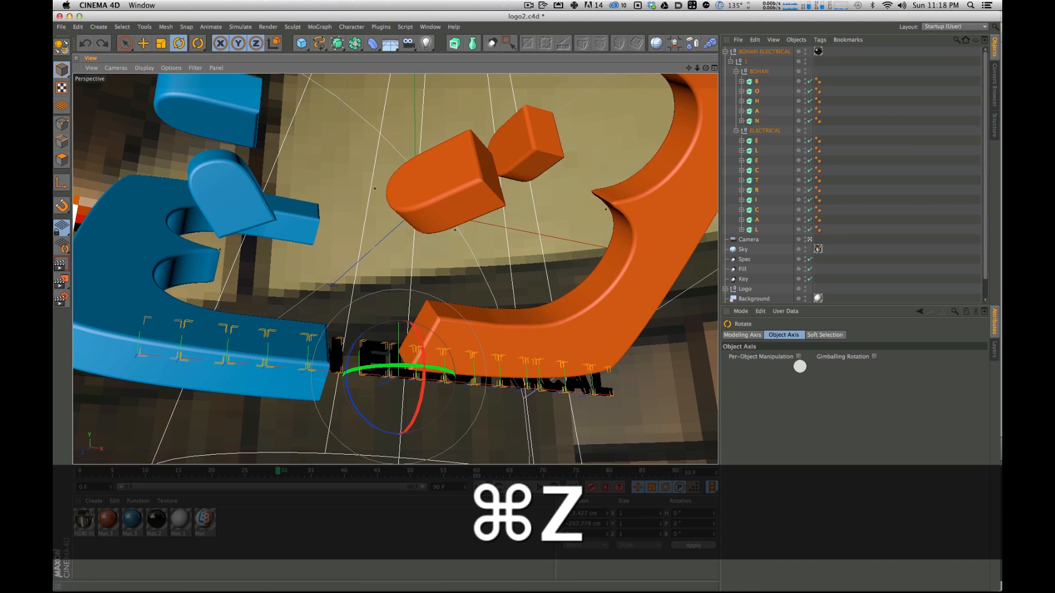
click(798, 356)
Step: Rotate every letter around its own axis to a heading of about 182.3° and a pitch of about 88.7°
drag(353, 365, 209, 351)
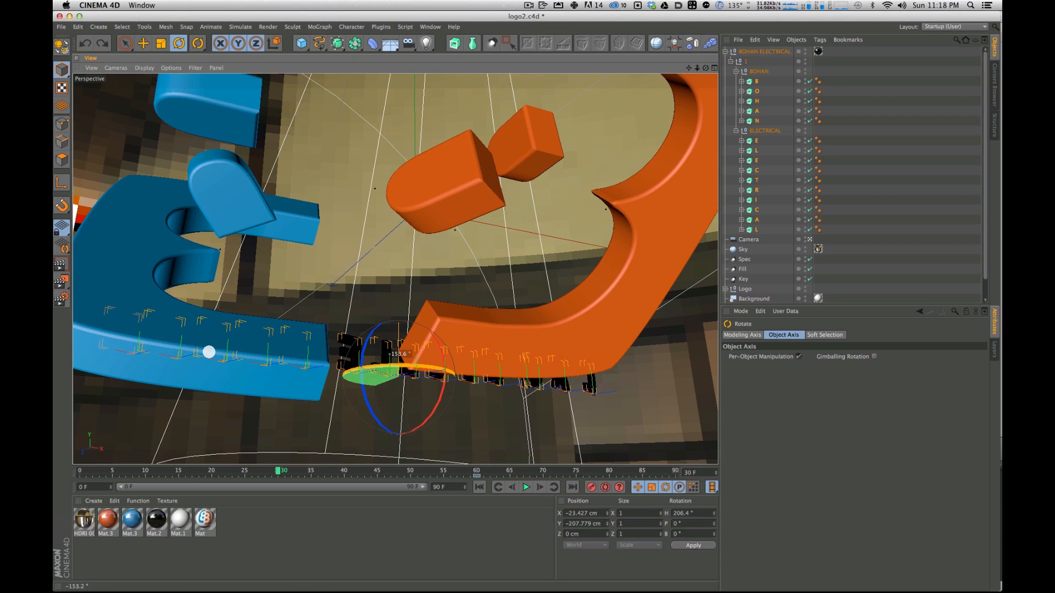
drag(326, 332, 434, 160)
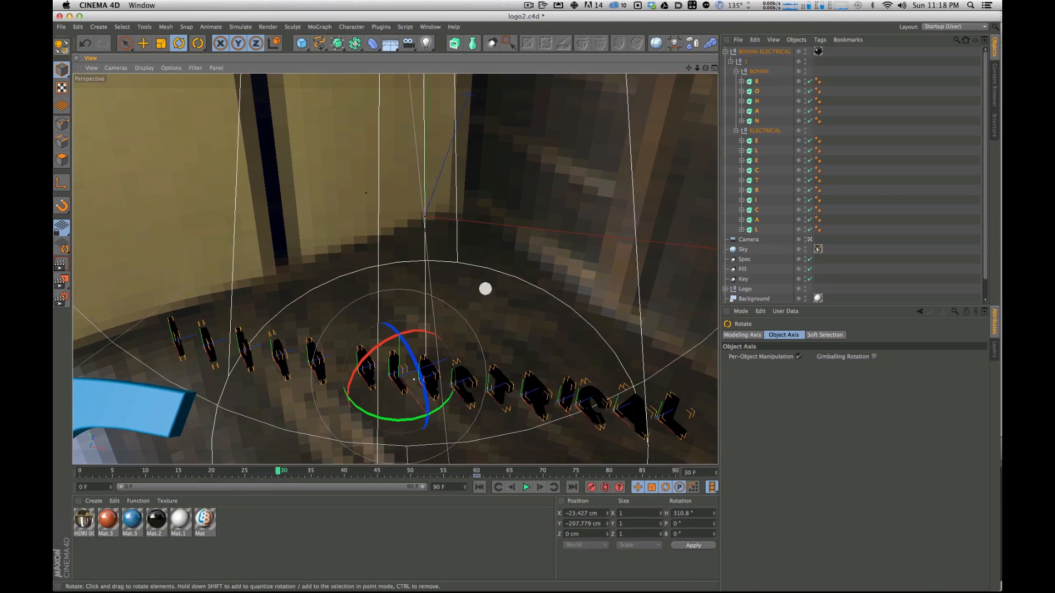
alt+drag(480, 322, 405, 348)
drag(417, 412, 315, 355)
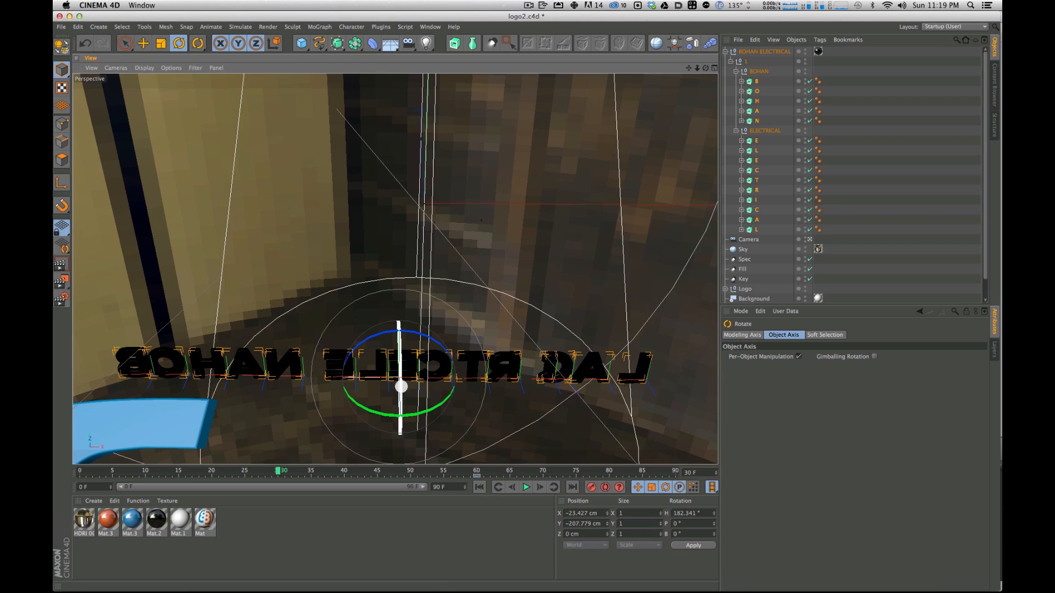
drag(400, 398, 346, 292)
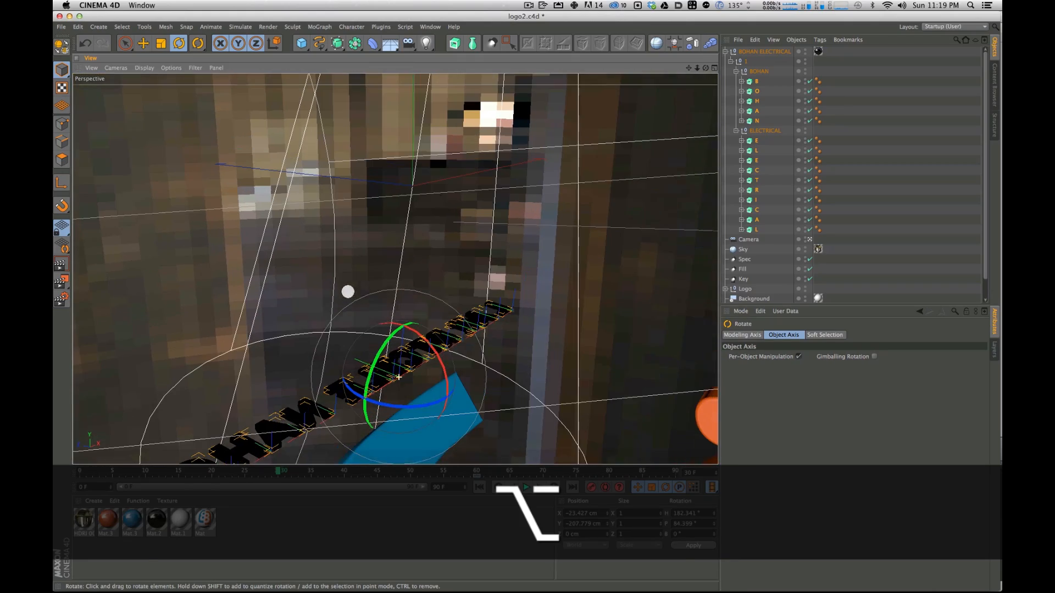
drag(436, 357, 495, 261)
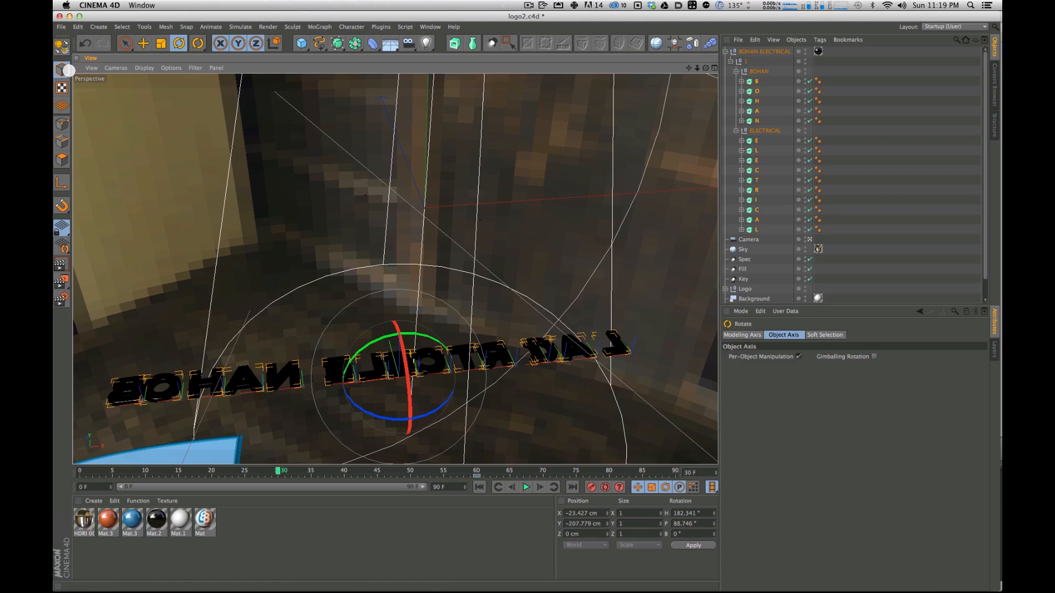
Step: Scale each letter down to a small size in Object mode and record the keyframe at frame 30
drag(62, 69, 101, 100)
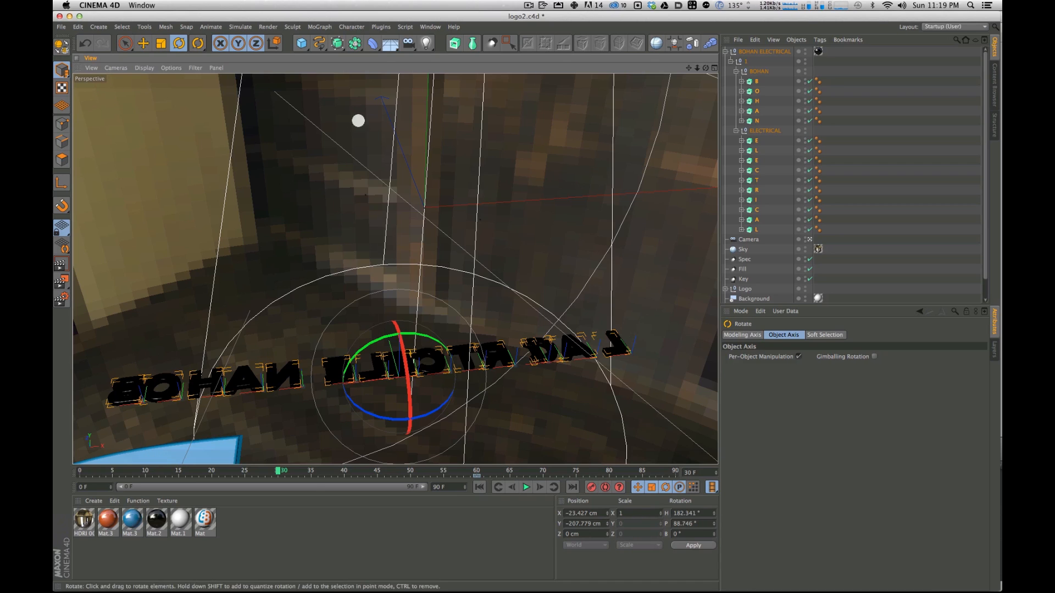
alt+drag(379, 207, 117, 442)
key(t)
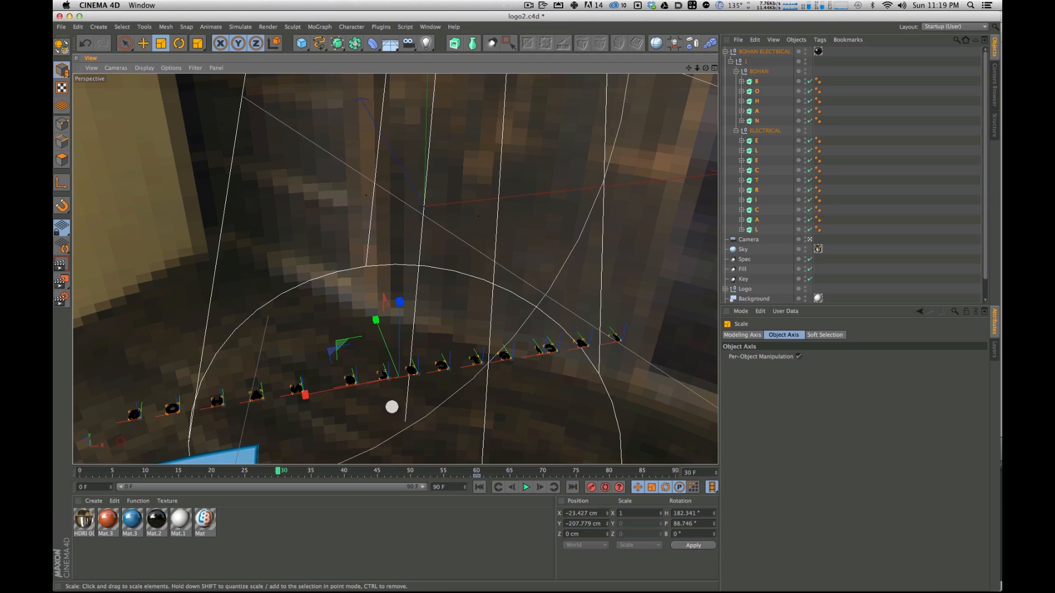
alt+drag(327, 384, 419, 440)
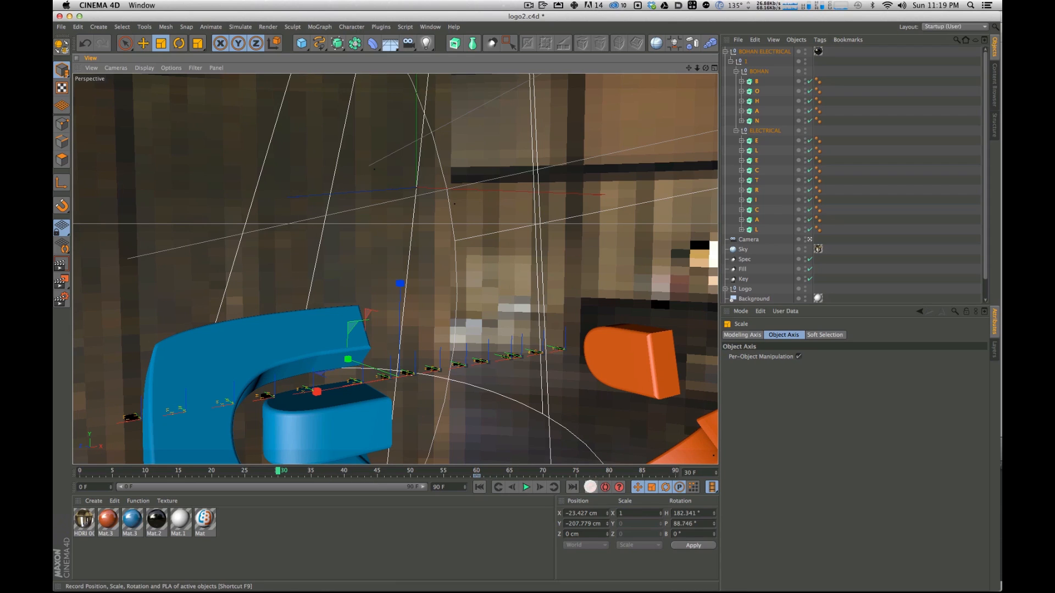
click(591, 488)
Step: At frame 45, move all the letters forward to a Z position of about -52.7 cm
drag(278, 471, 378, 472)
alt+drag(572, 353, 487, 404)
key(e)
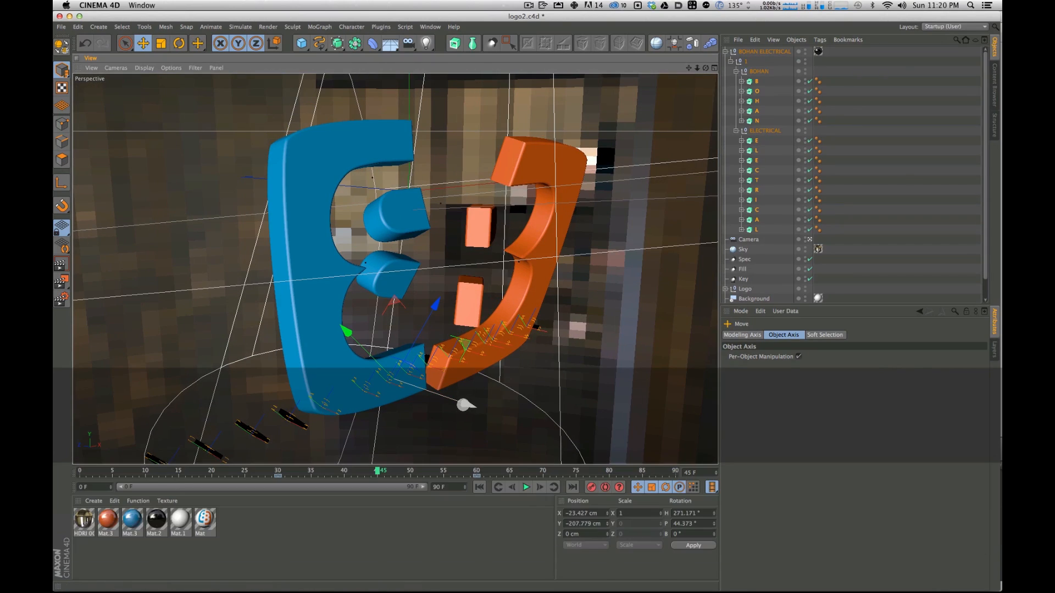
drag(463, 404, 524, 424)
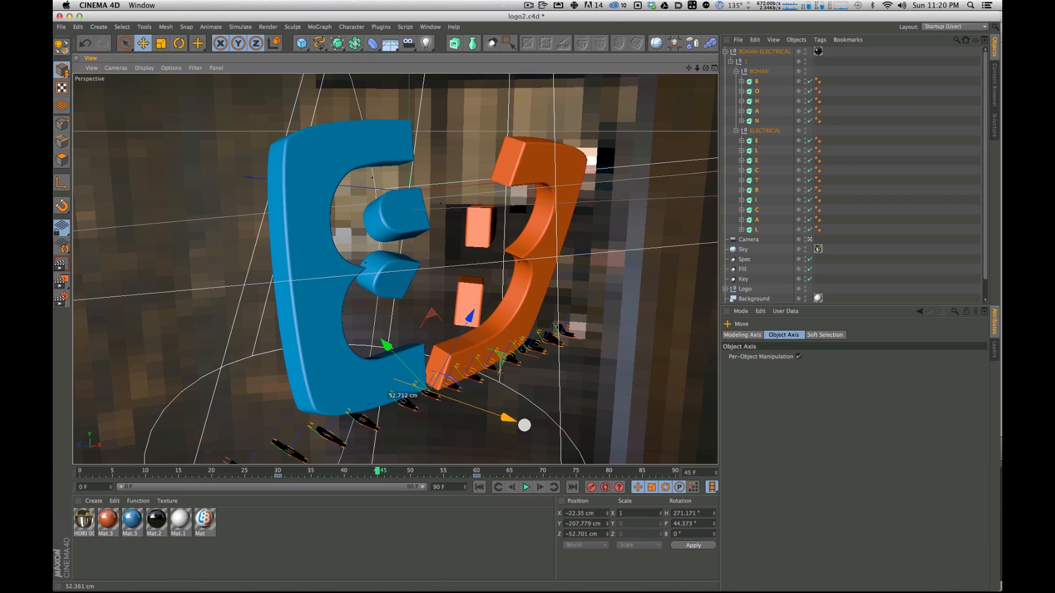
Step: Scale the individual letters up well beyond their frame 45 size and record a keyframe there
key(r)
key(t)
alt+drag(467, 257, 514, 291)
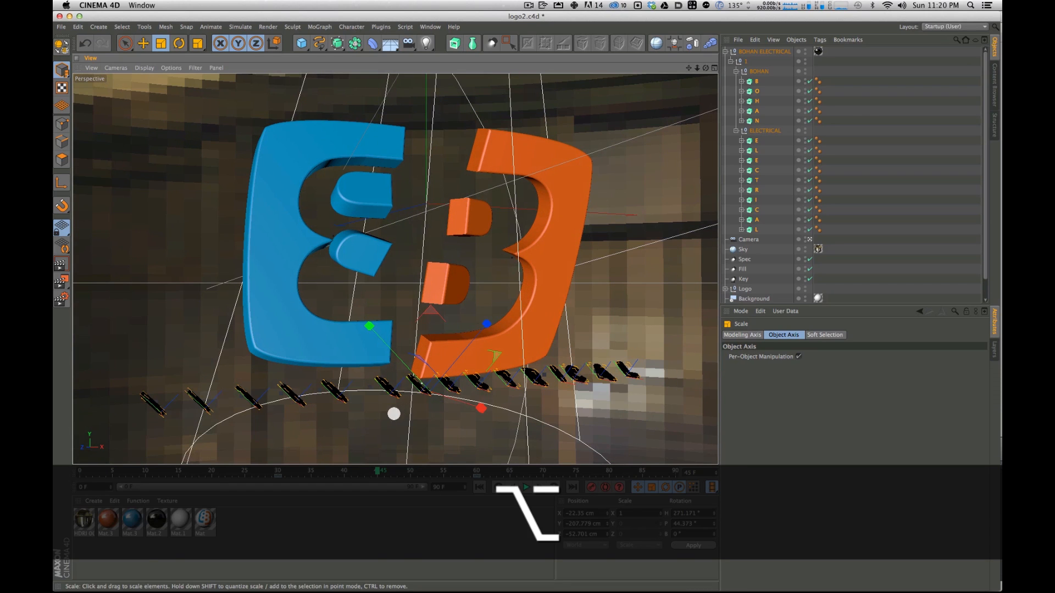
drag(396, 405, 716, 134)
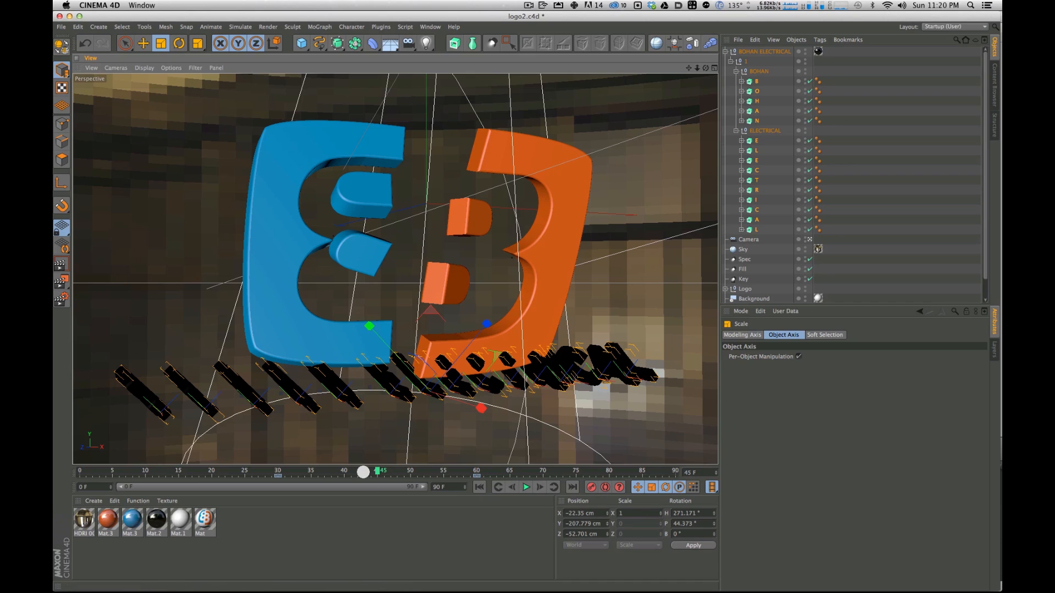
click(591, 487)
Step: Return to frame 30 and add a Display tag to all the selected letters
drag(375, 471, 278, 483)
alt+drag(407, 349, 717, 139)
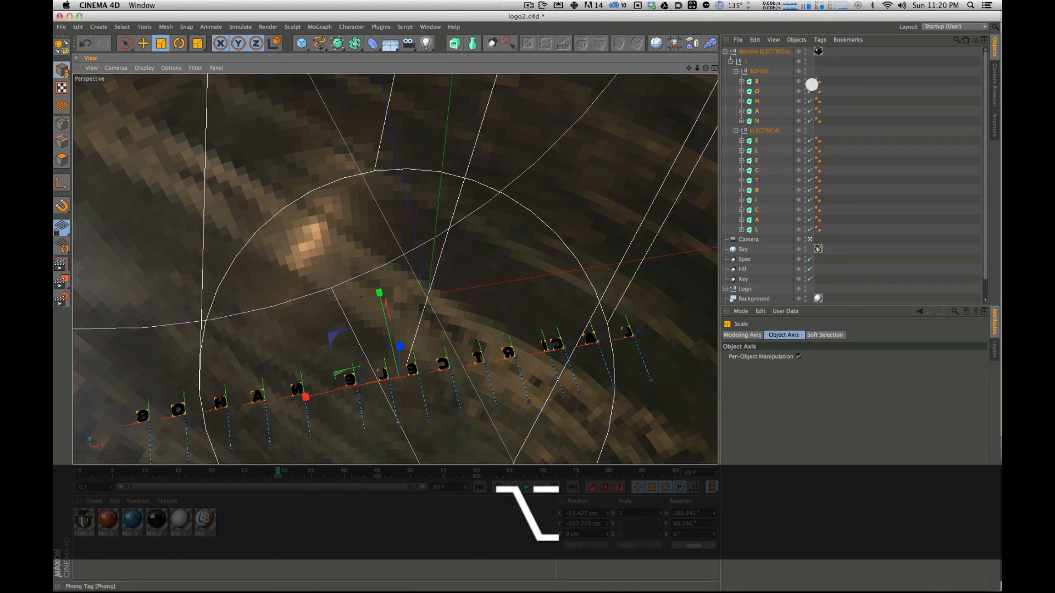
click(819, 40)
mouse_move(823, 54)
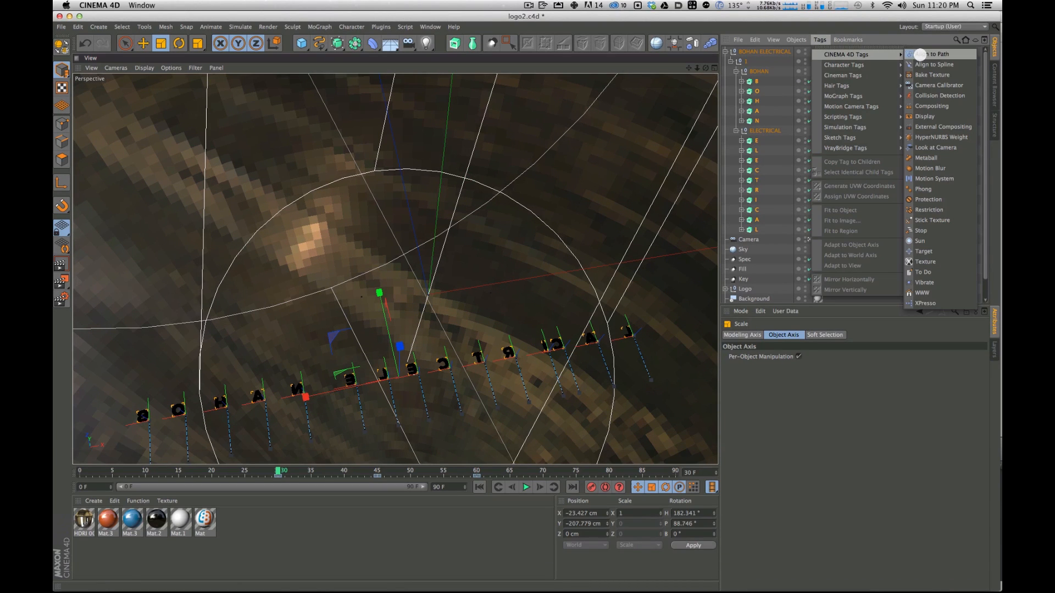
click(926, 116)
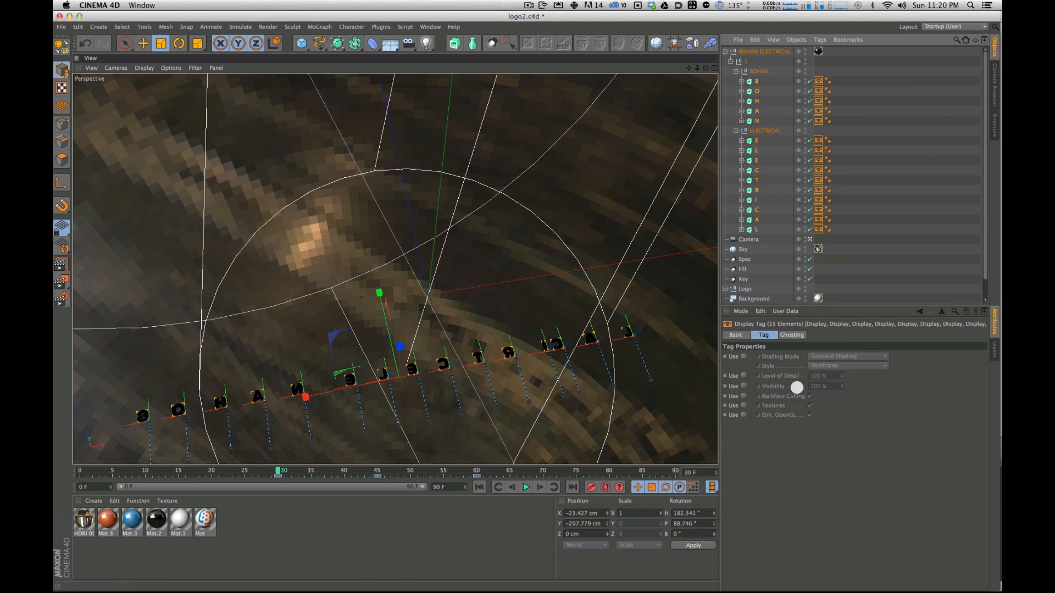
Step: Enable Visibility in the letters' Display tags and keyframe it at 100% on frame 33
drag(262, 472, 278, 474)
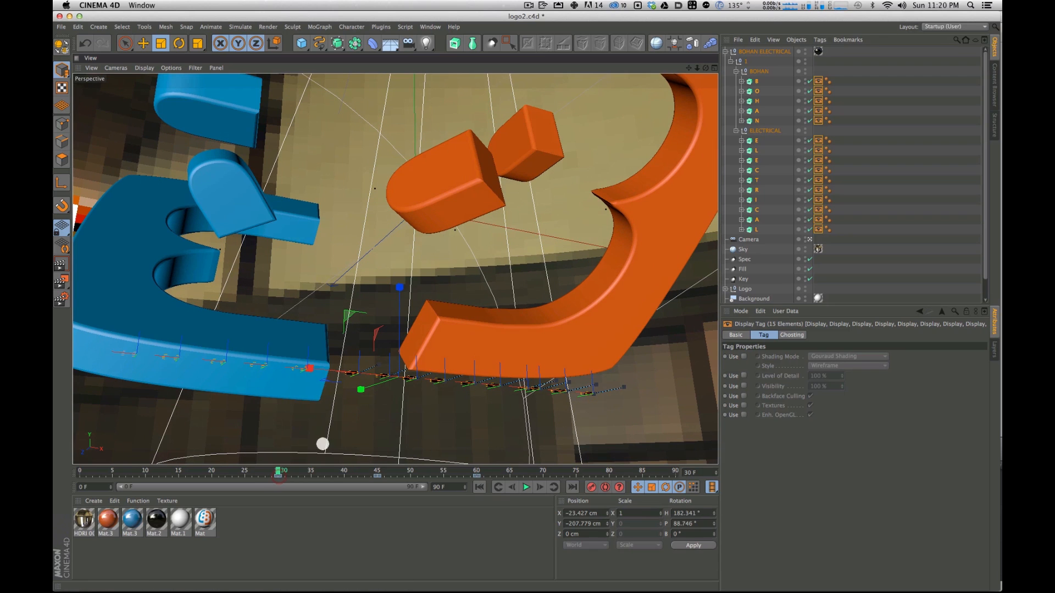
alt+drag(452, 364, 430, 386)
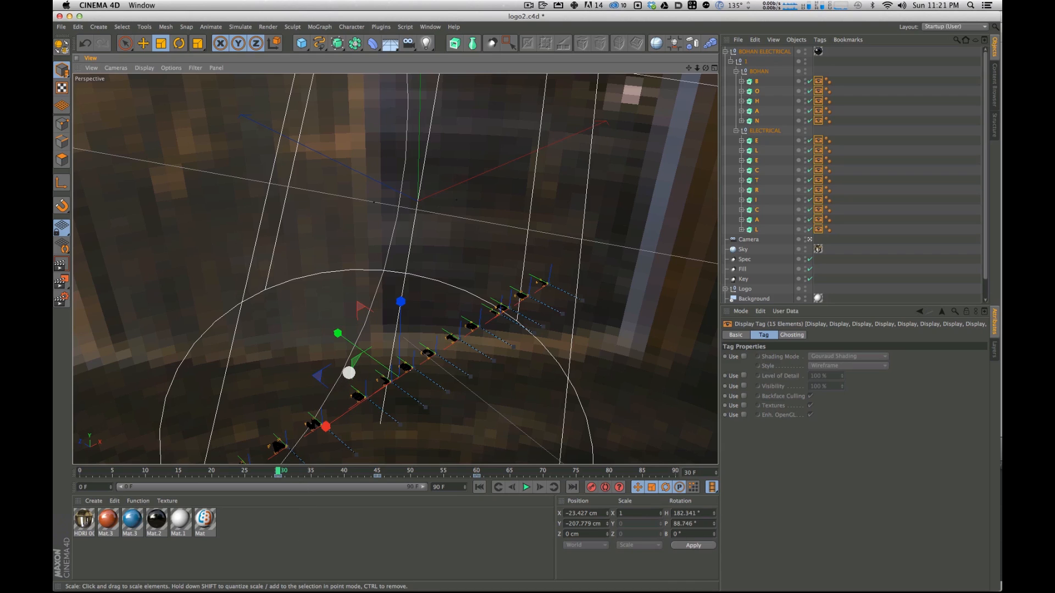
key(g)
key(g)
key(g)
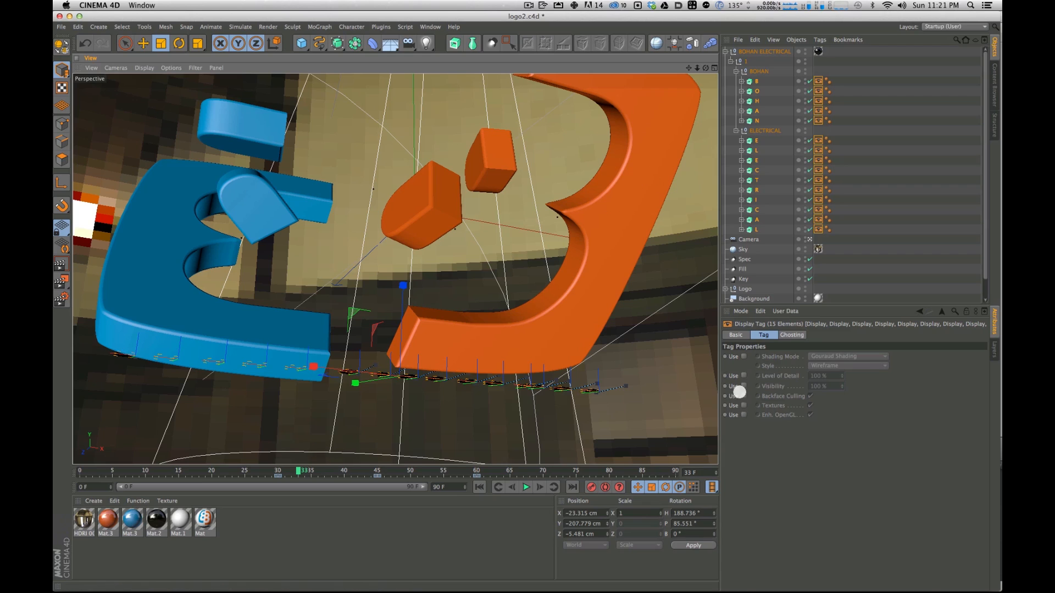
click(744, 387)
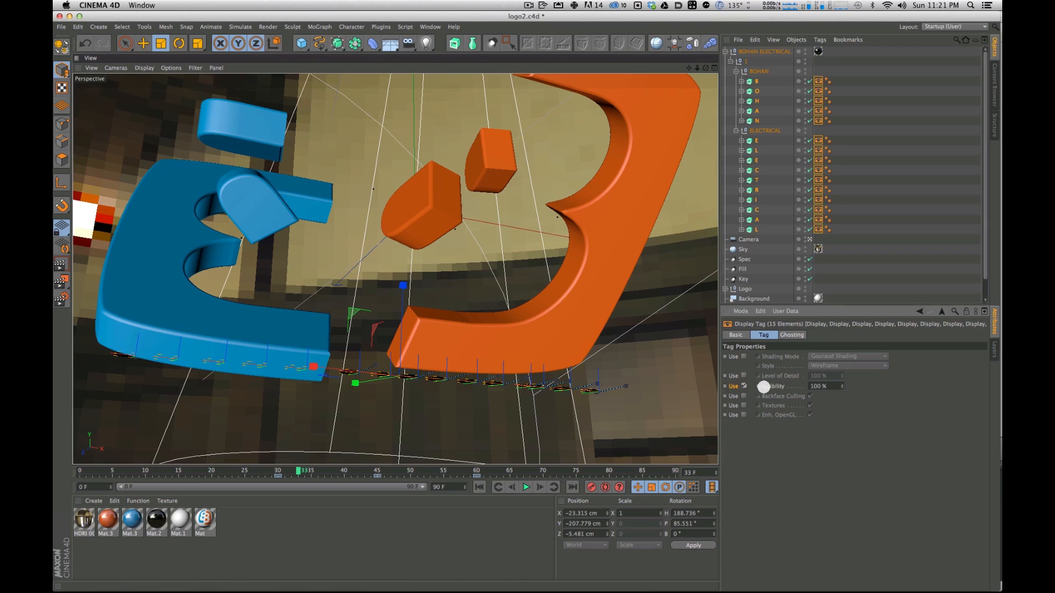
key(super)
alt+drag(505, 353, 489, 207)
alt+drag(541, 395, 476, 427)
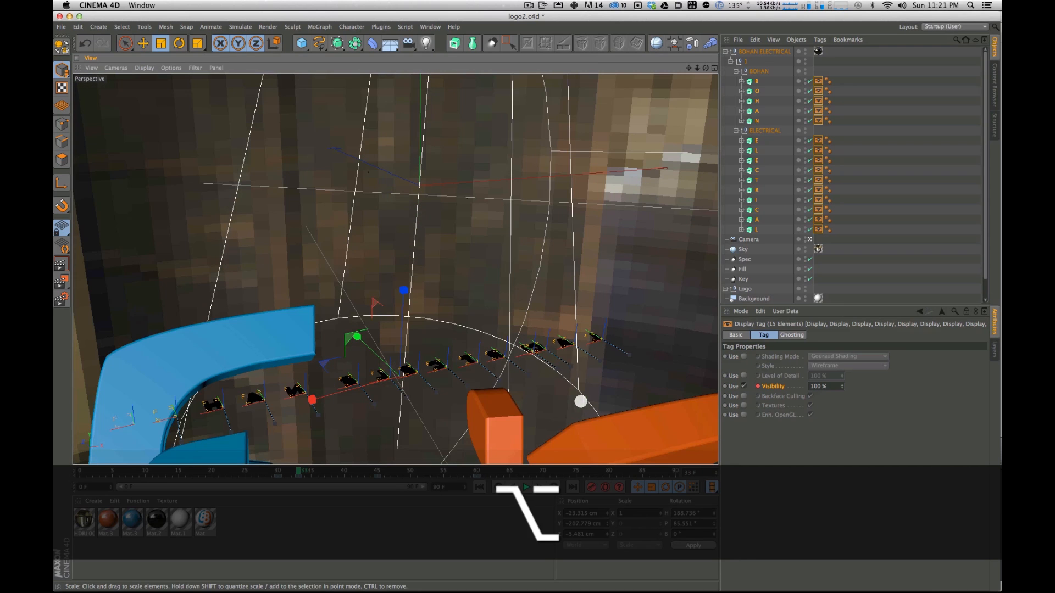
Step: Keyframe the Display tags' visibility at 0% on frame 30
key(f)
key(f)
key(f)
alt+drag(515, 355, 422, 389)
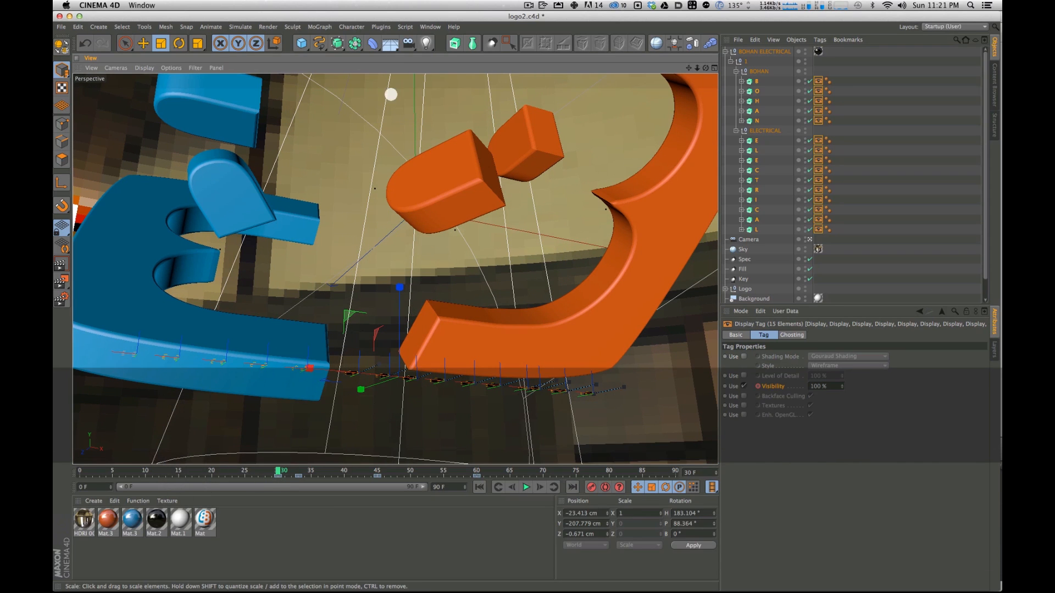
alt+drag(478, 334, 860, 382)
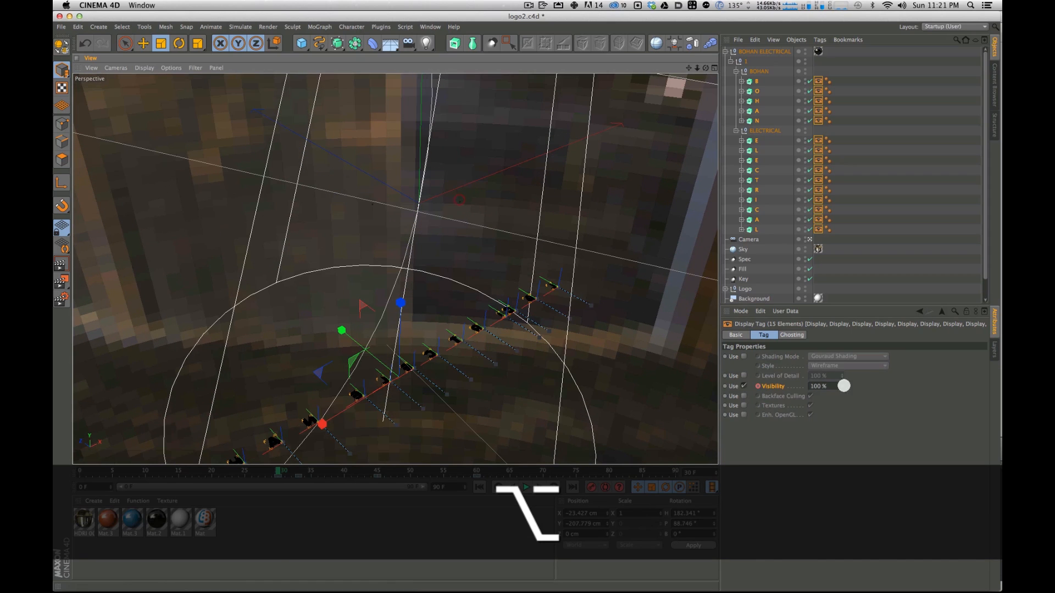
click(827, 386)
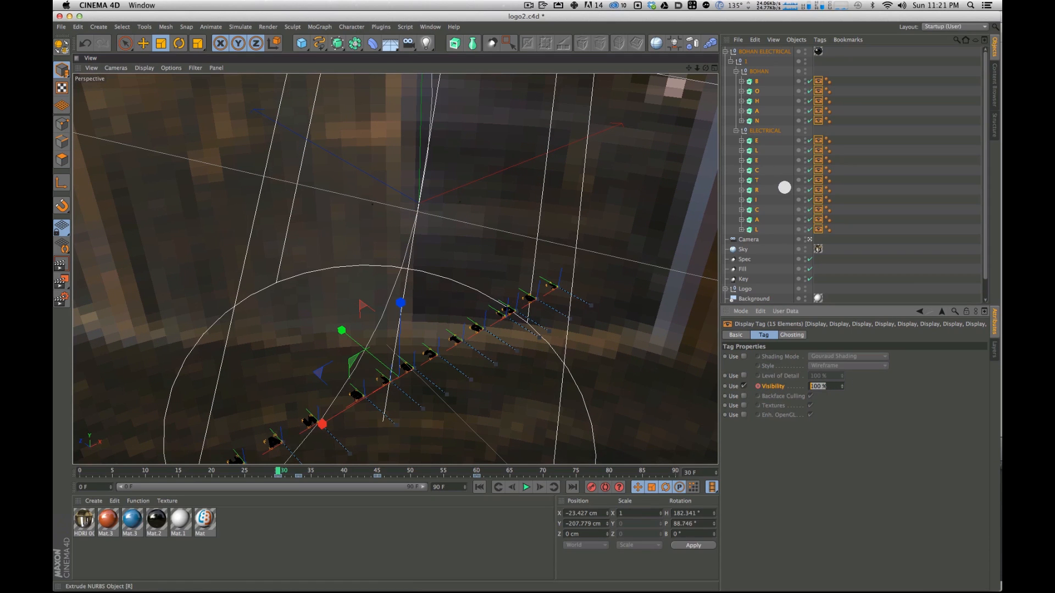
text(0)
key(Tab)
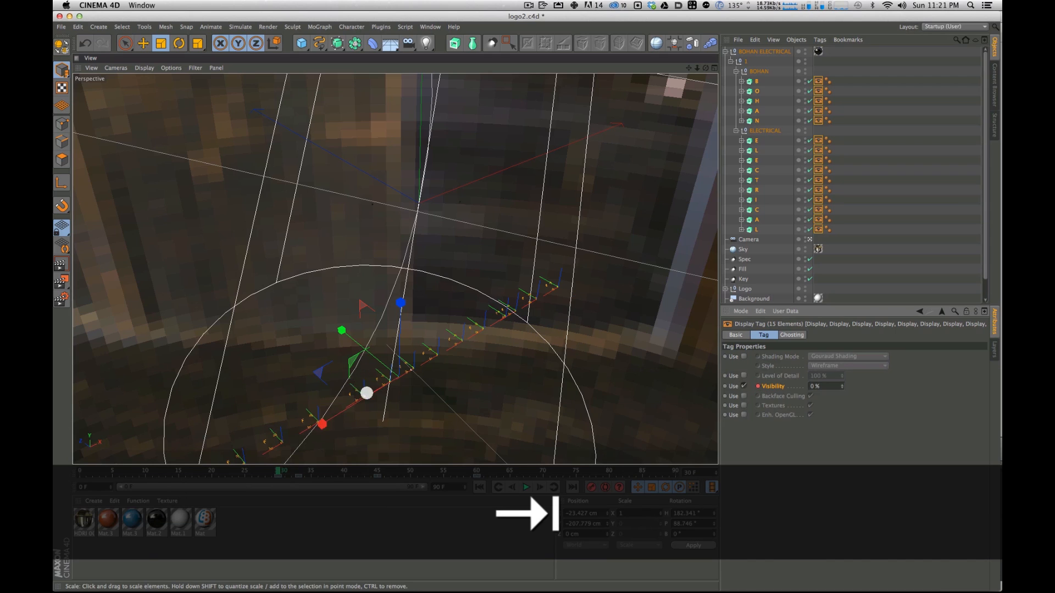
Step: Step back and forth between frames 30 and 33 to check the letters' visibility fade
key(g)
key(g)
key(g)
key(f)
key(f)
key(f)
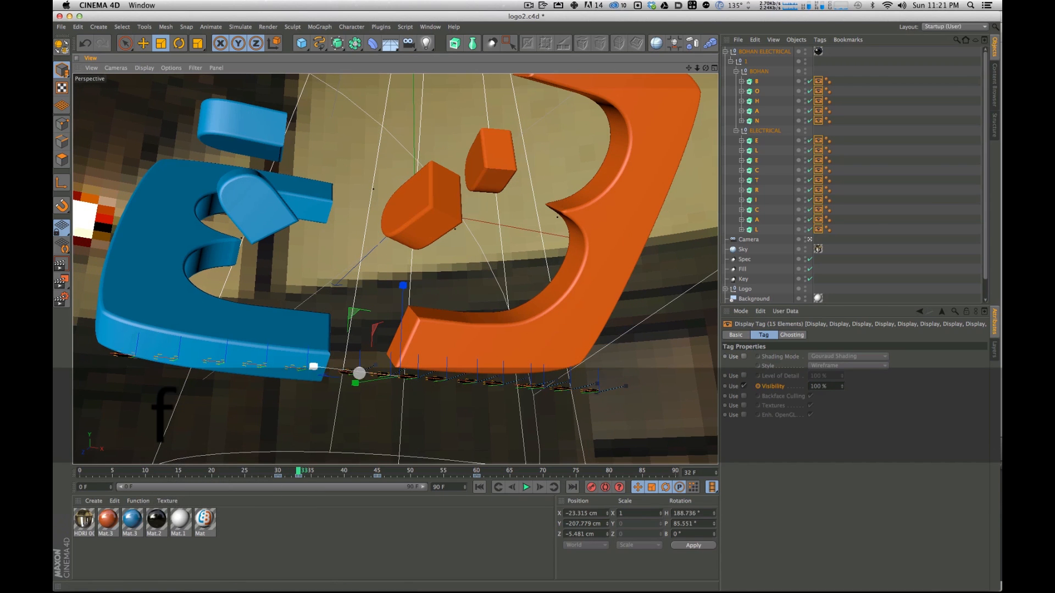
key(g)
key(g)
key(g)
key(g)
key(f)
key(f)
key(f)
key(f)
key(g)
key(g)
key(g)
Step: Render the viewport at frames 31 and 32 to check how the partly visible letters look
mouse_move(270, 469)
mouse_down()
mouse_move(442, 469)
mouse_move(284, 473)
mouse_up()
alt+drag(381, 405, 468, 304)
key(super+r)
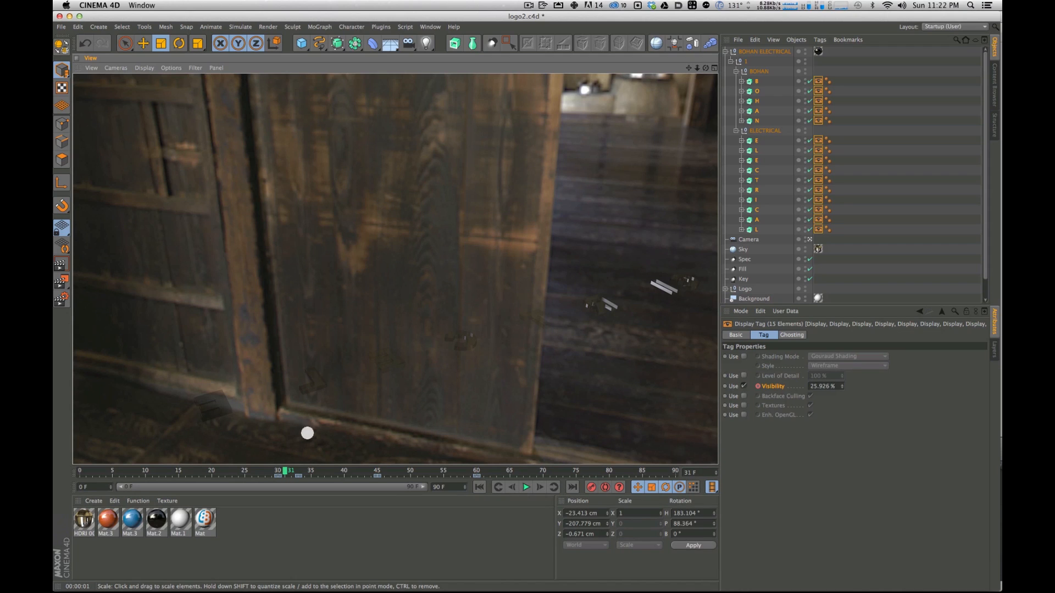
key(g)
key(super+r)
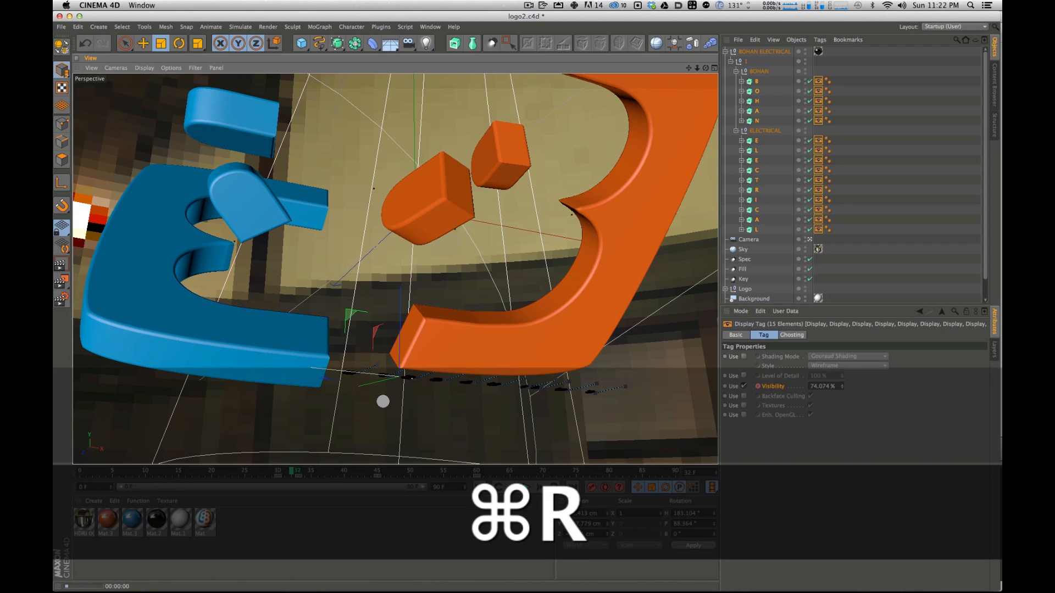
key(g)
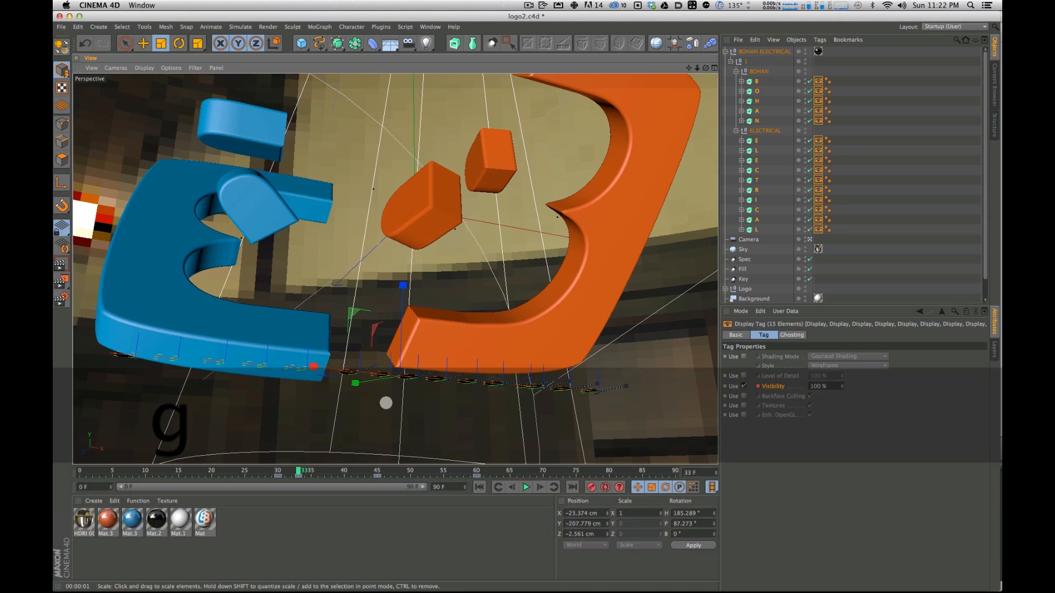
Step: Render the viewport at frame 33 and return the animation to frame 30
key(super+r)
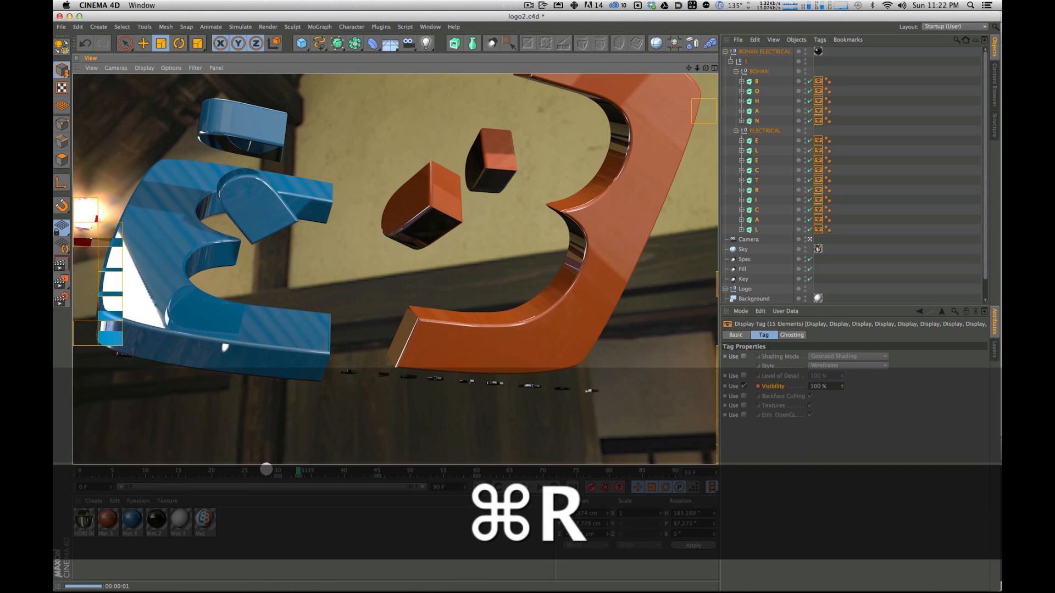
click(278, 472)
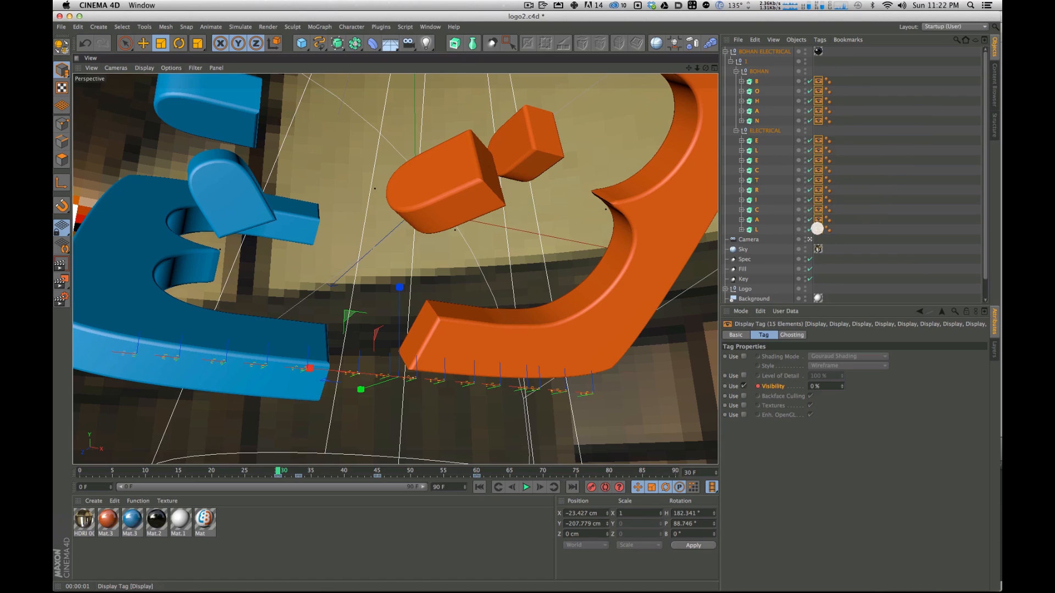
Step: Show the selected letters' animation tracks in the Timeline and enlarge its window to fill most of the screen
right_click(817, 230)
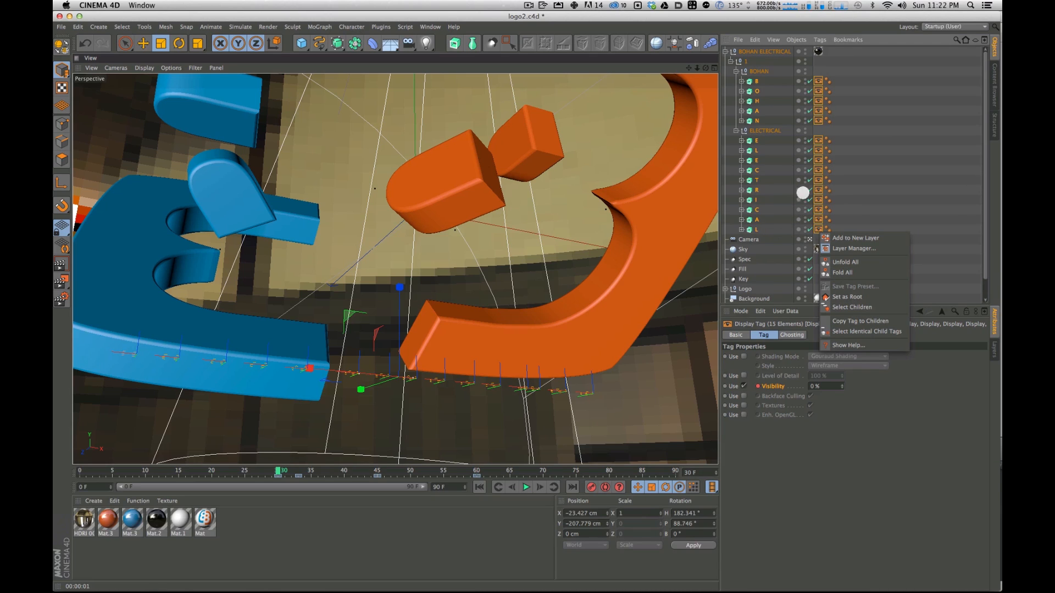
click(755, 230)
right_click(753, 229)
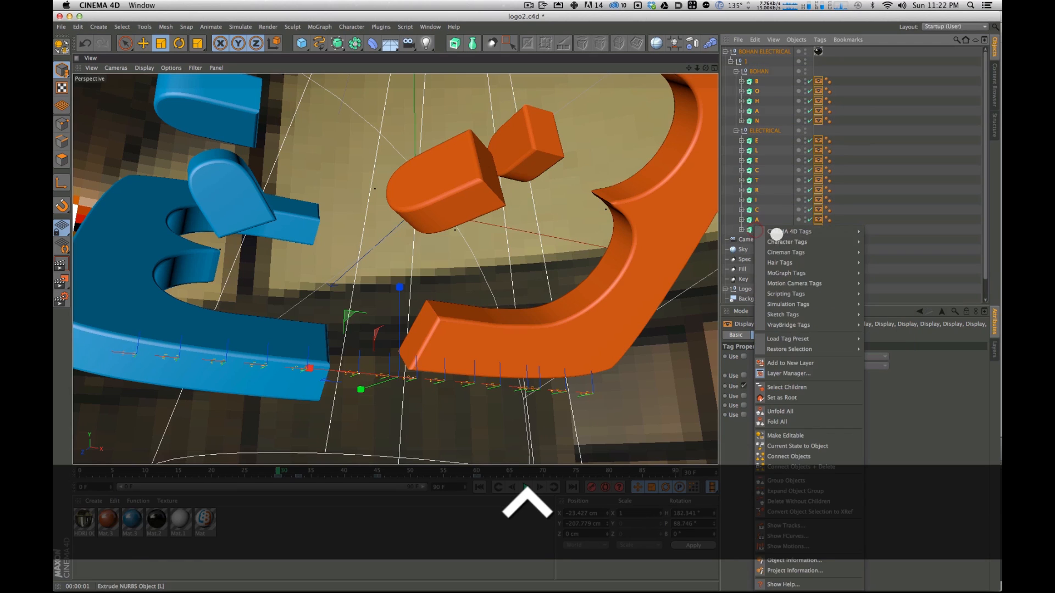
click(780, 527)
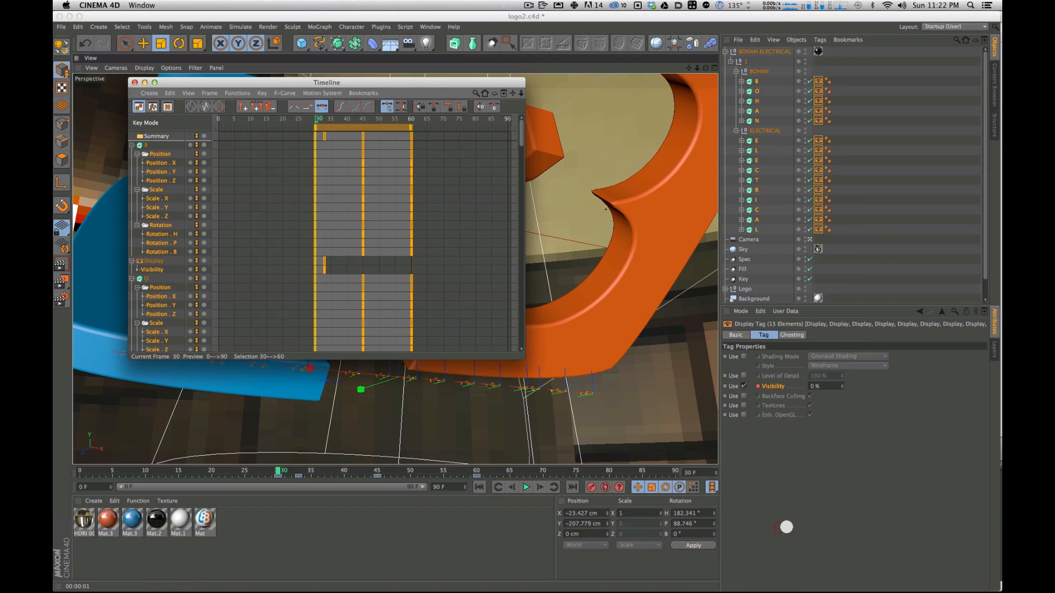
drag(307, 84, 241, 54)
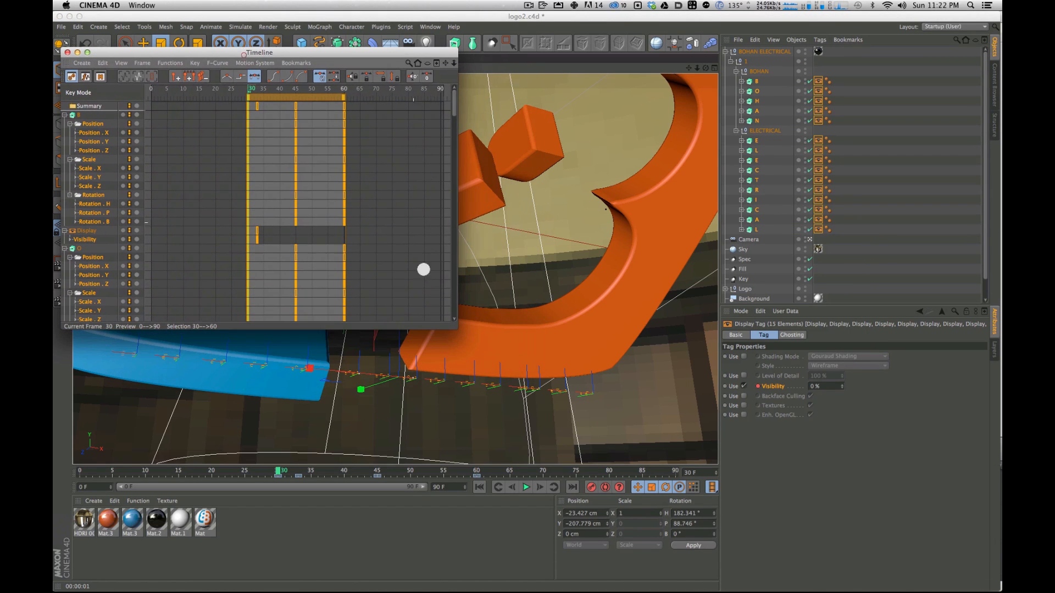
drag(456, 329, 965, 574)
drag(471, 52, 473, 52)
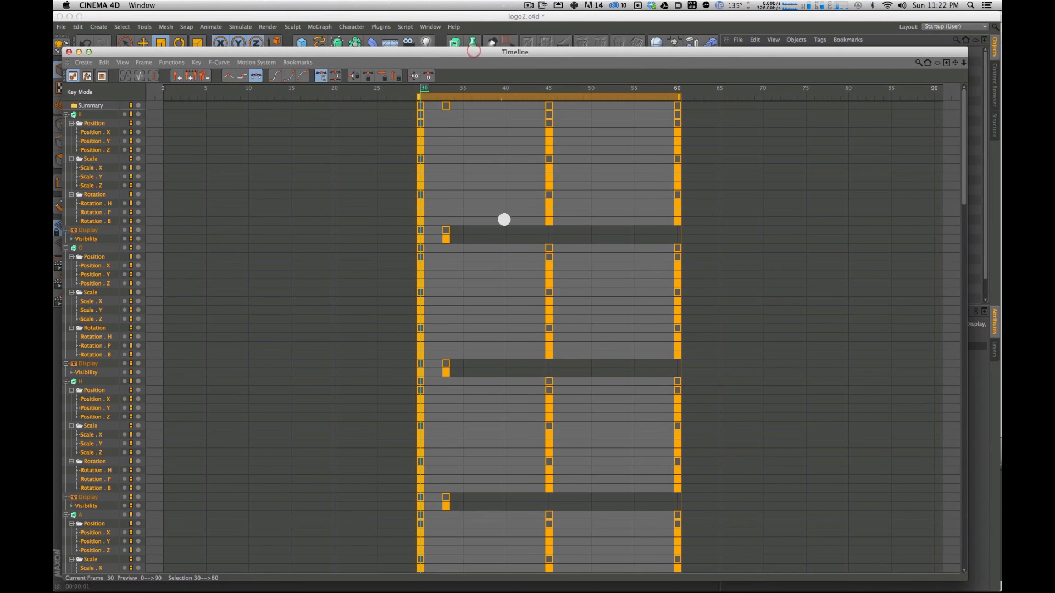
Step: Try to select every letter's tracks in the Timeline at once, folding the first letter B
drag(620, 184, 683, 238)
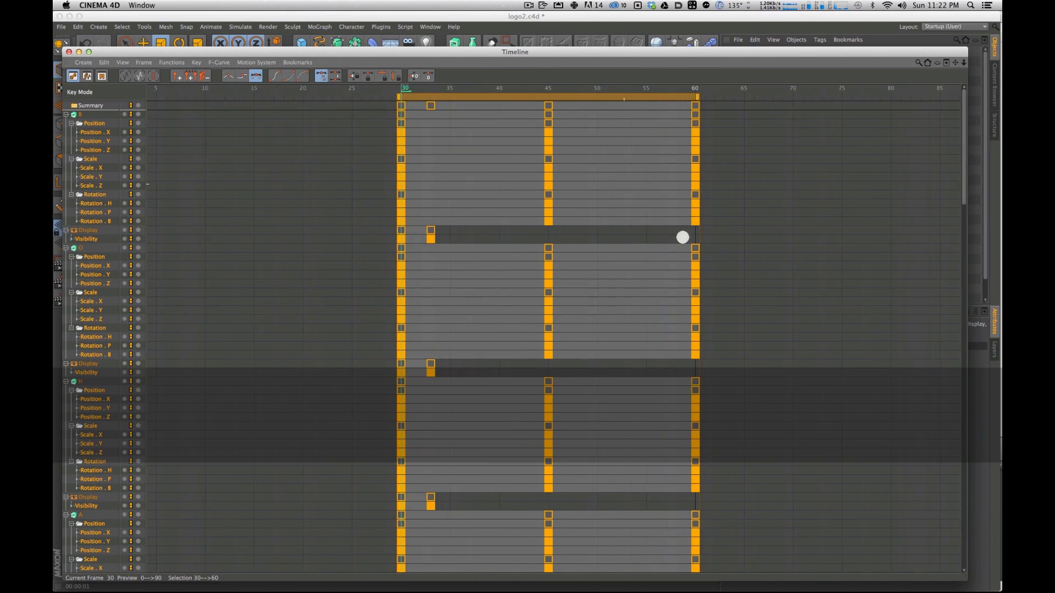
drag(555, 251, 534, 277)
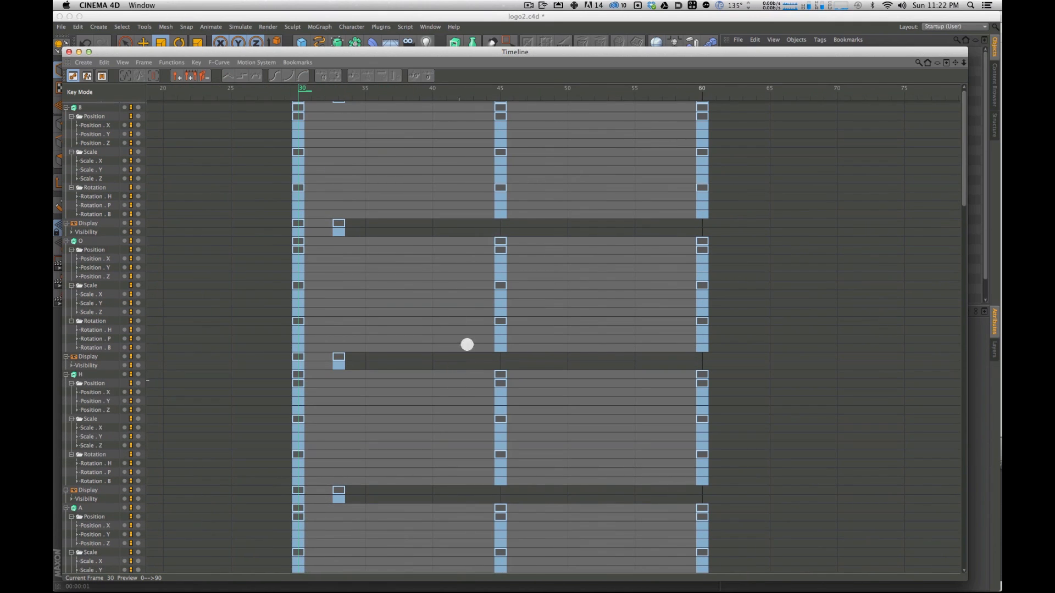
key(super+a)
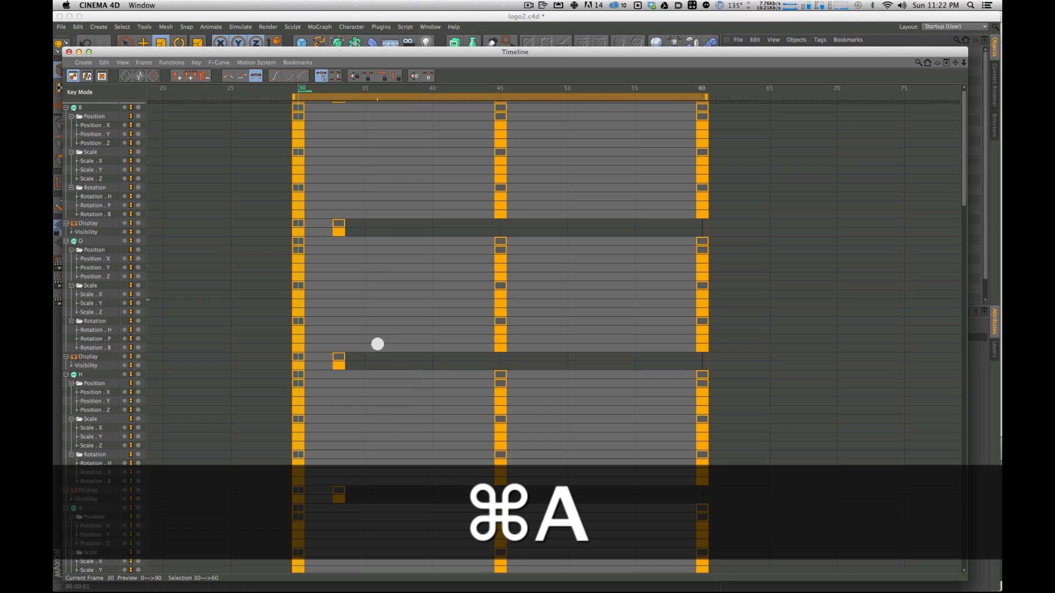
click(93, 394)
key(super+a)
click(65, 108)
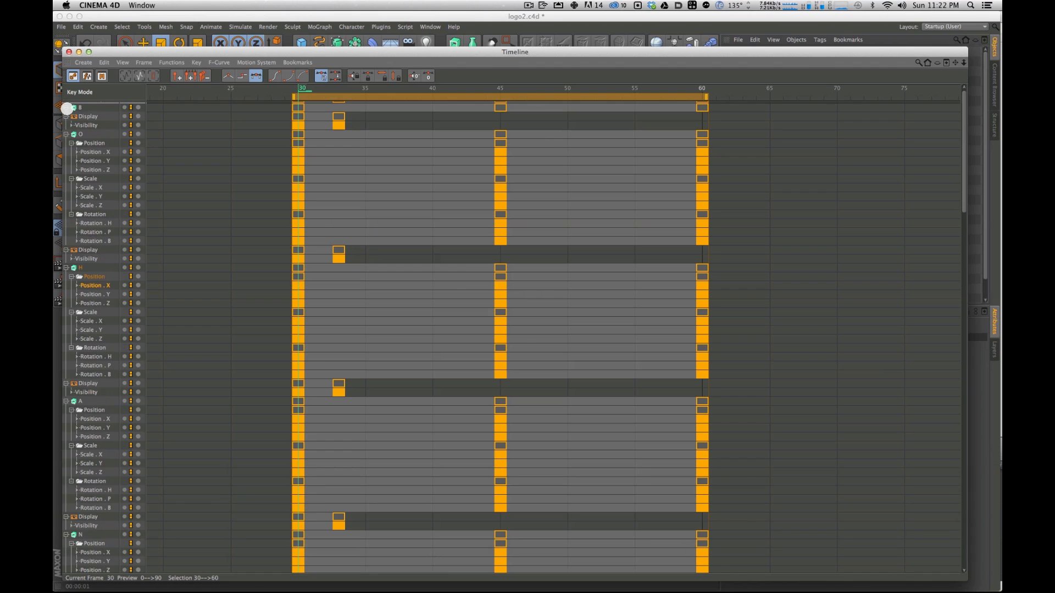
click(77, 106)
key(super+a)
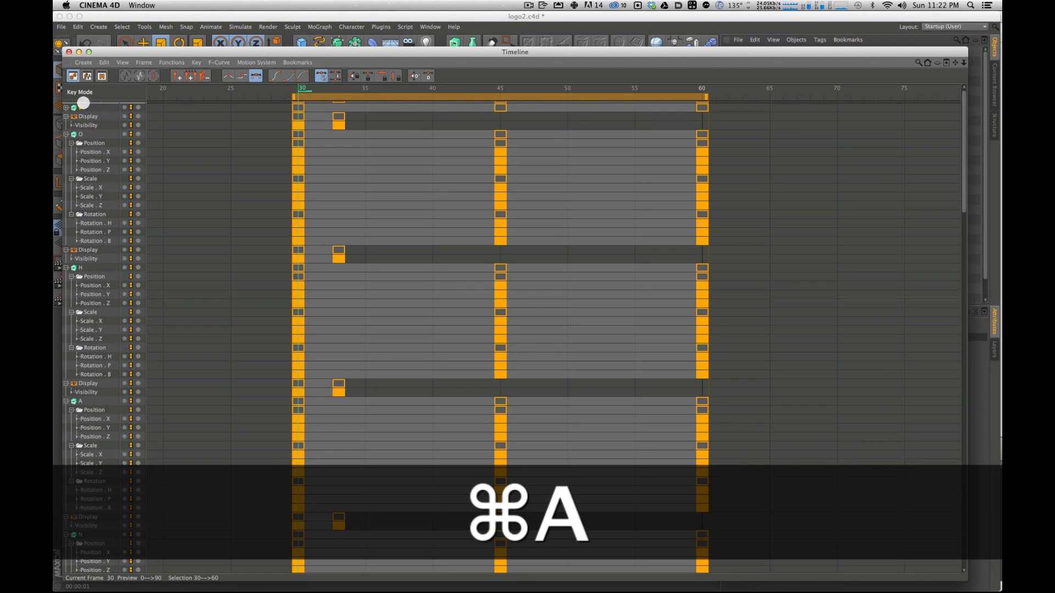
Step: Select all tracks from the first letter B to the last L's Visibility, fold them all, and clear the selection
double_click(80, 110)
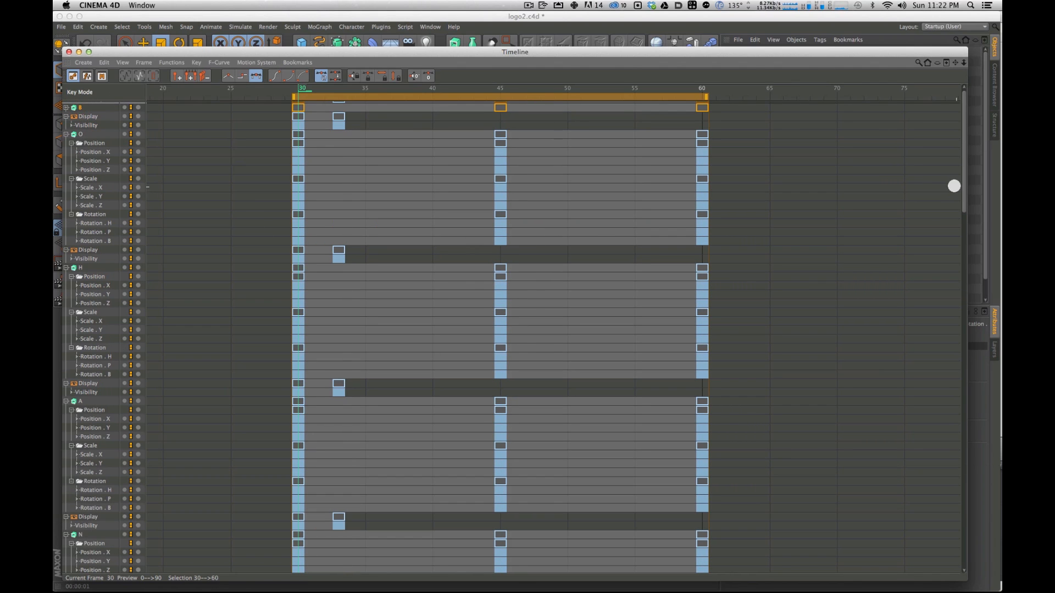
scroll(965, 183, down, 10)
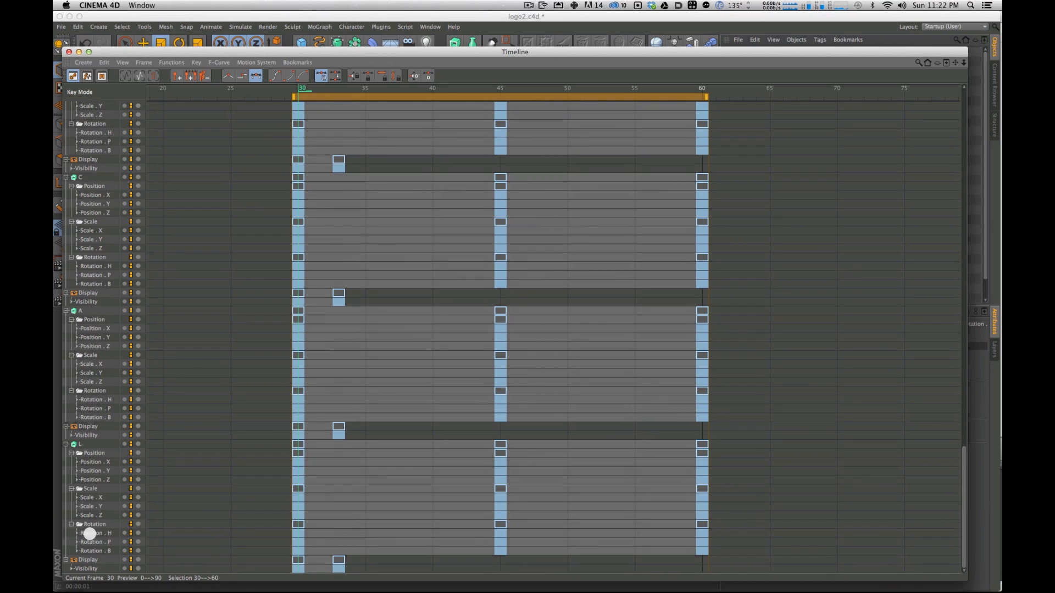
shift+click(87, 569)
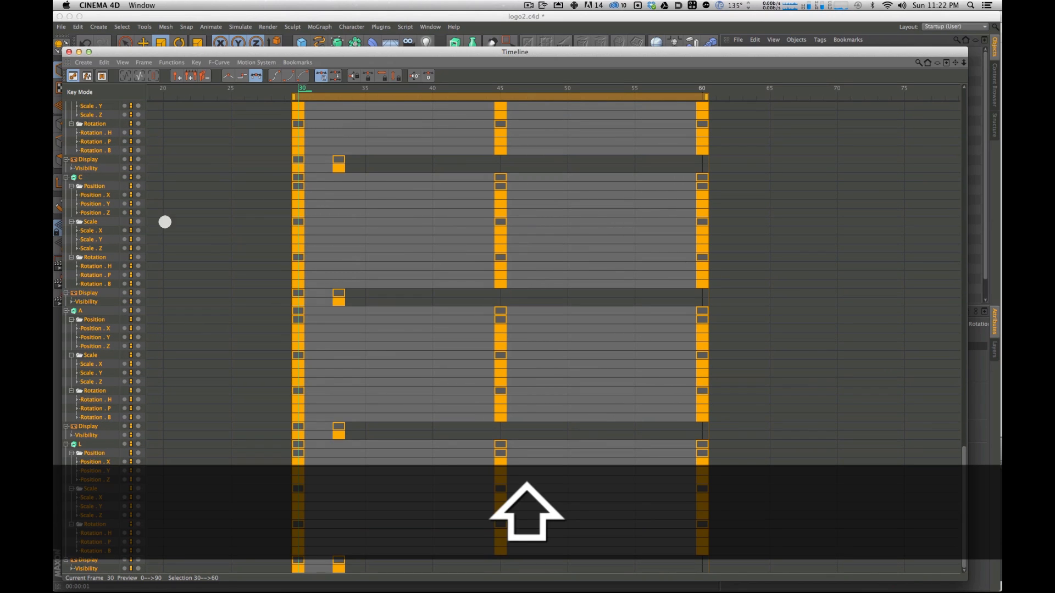
key(2)
drag(437, 181, 417, 196)
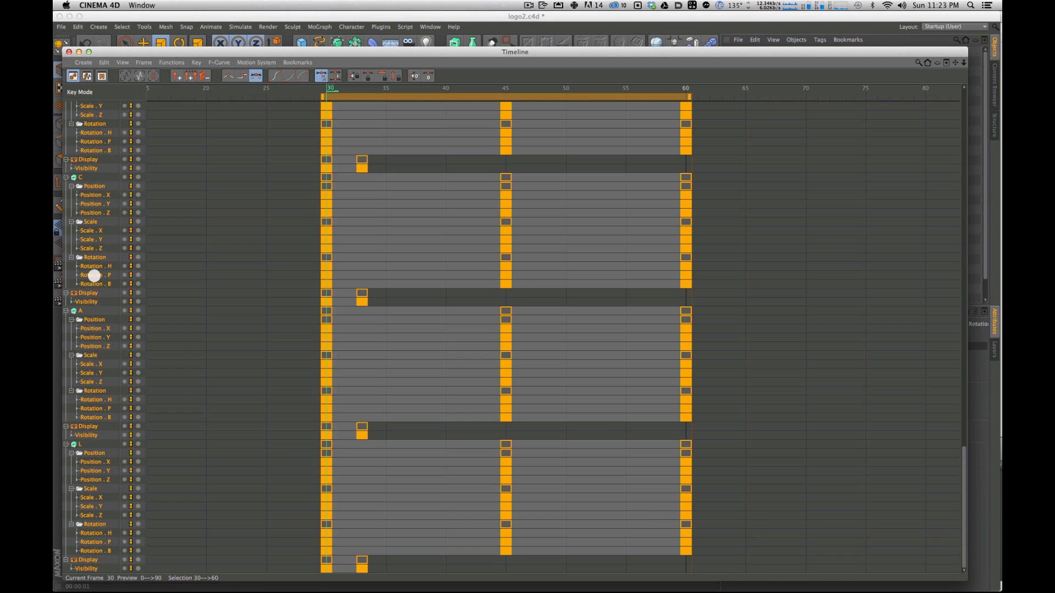
ctrl+click(92, 276)
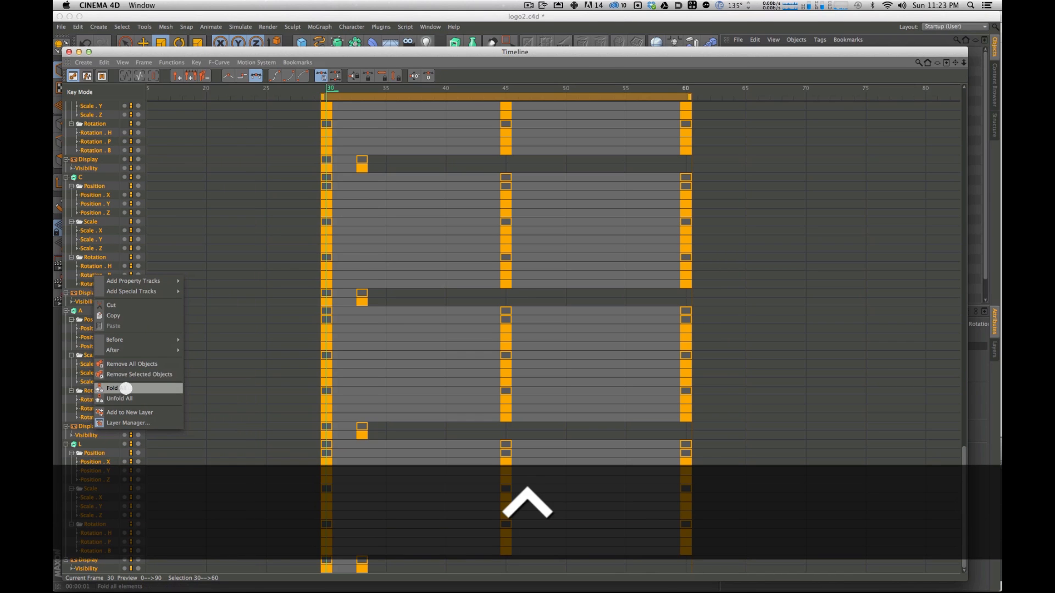
click(126, 388)
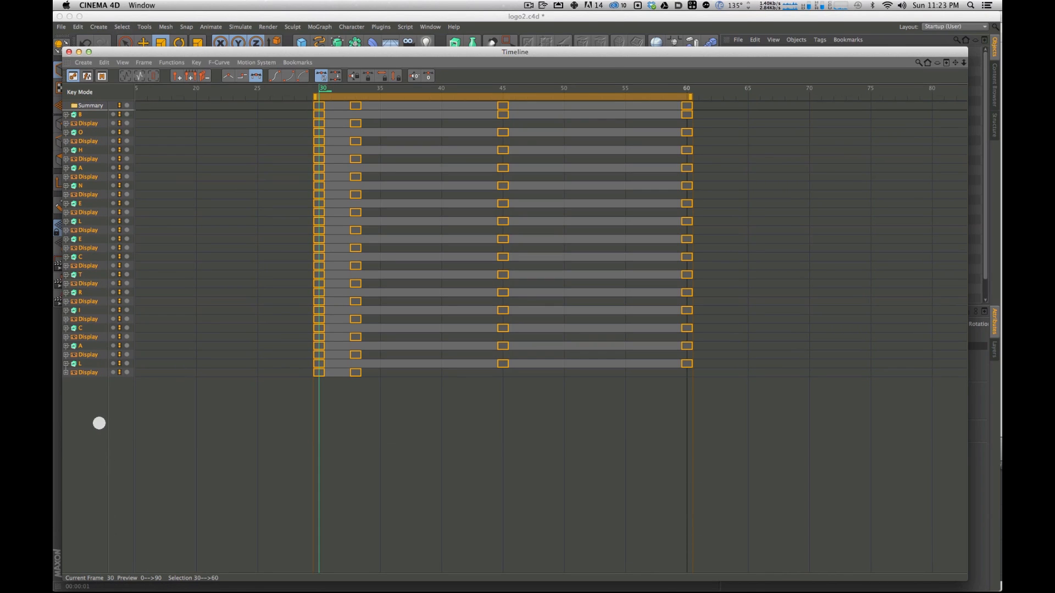
click(99, 423)
mouse_move(312, 50)
mouse_down()
mouse_move(324, 231)
mouse_move(319, 418)
mouse_move(315, 53)
mouse_up()
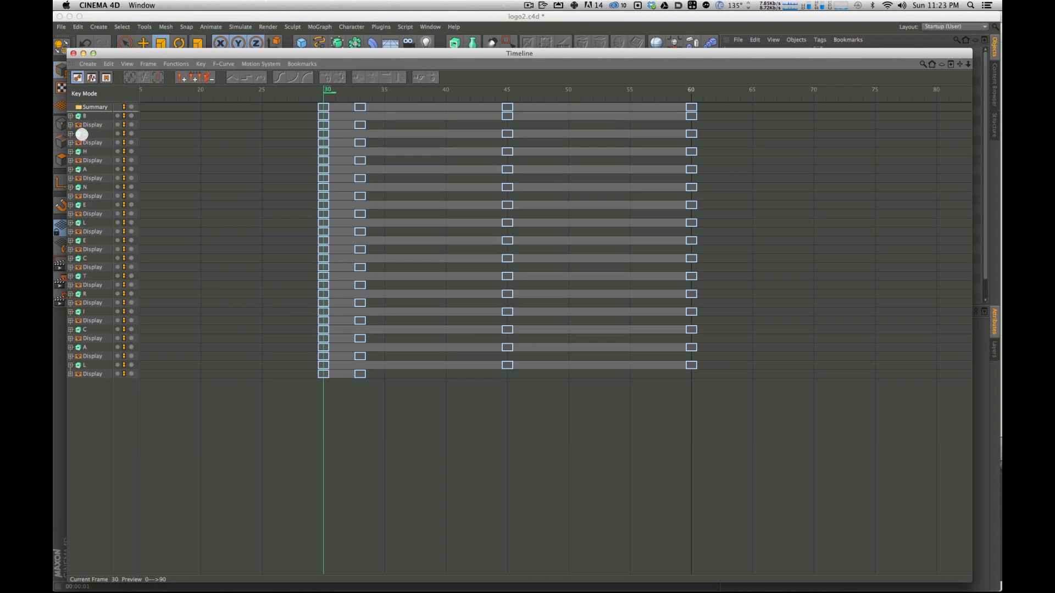
drag(226, 56, 222, 56)
Step: Shift the keyframes of the letter O and its Display tag 3 frames on to start at frame 33
click(79, 117)
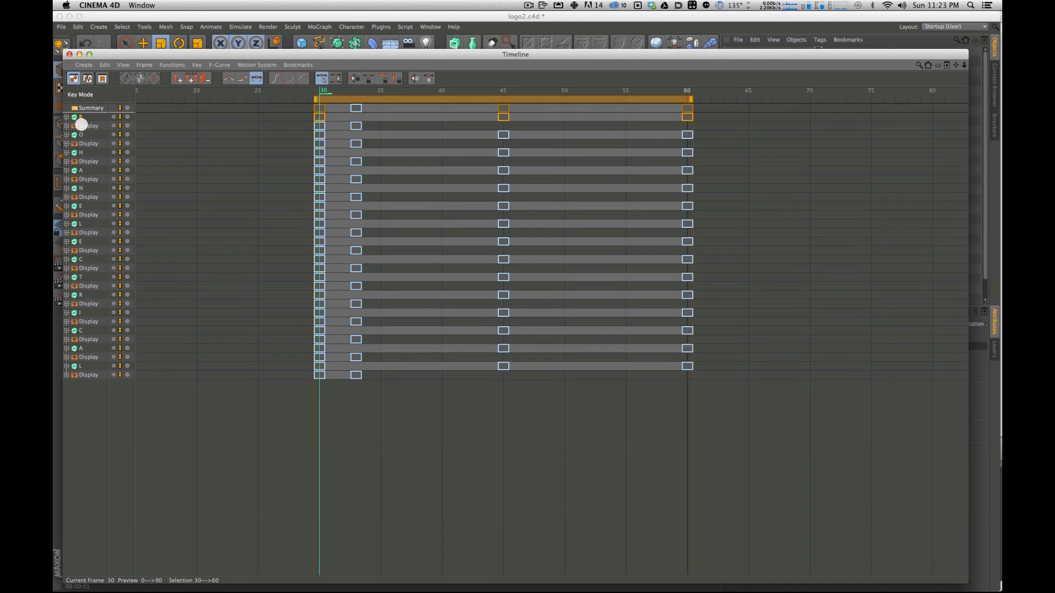
shift+click(83, 126)
click(80, 136)
shift+click(85, 144)
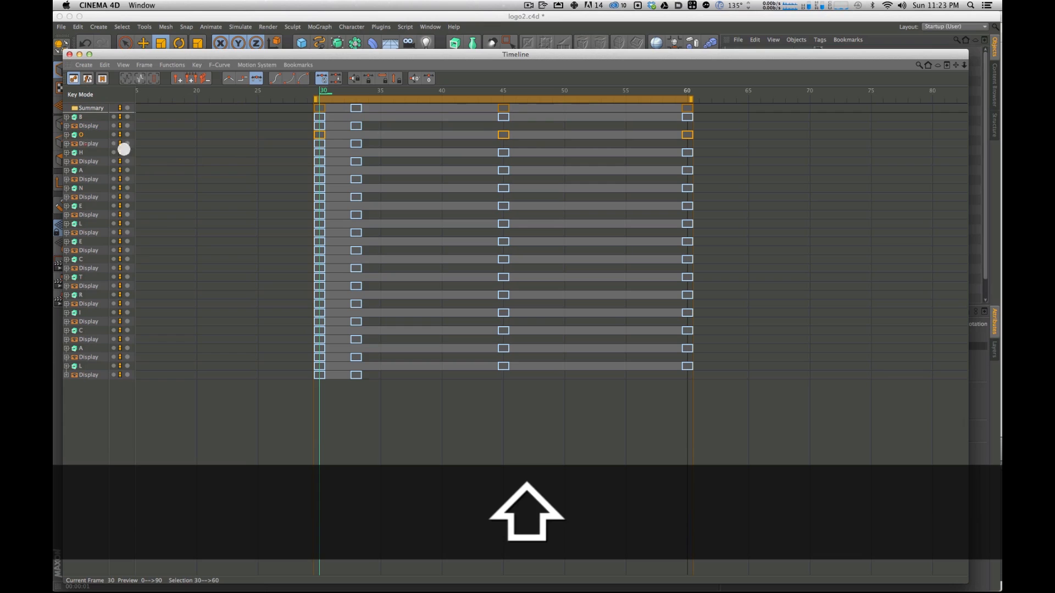
key(g)
key(g)
key(g)
drag(327, 144, 364, 144)
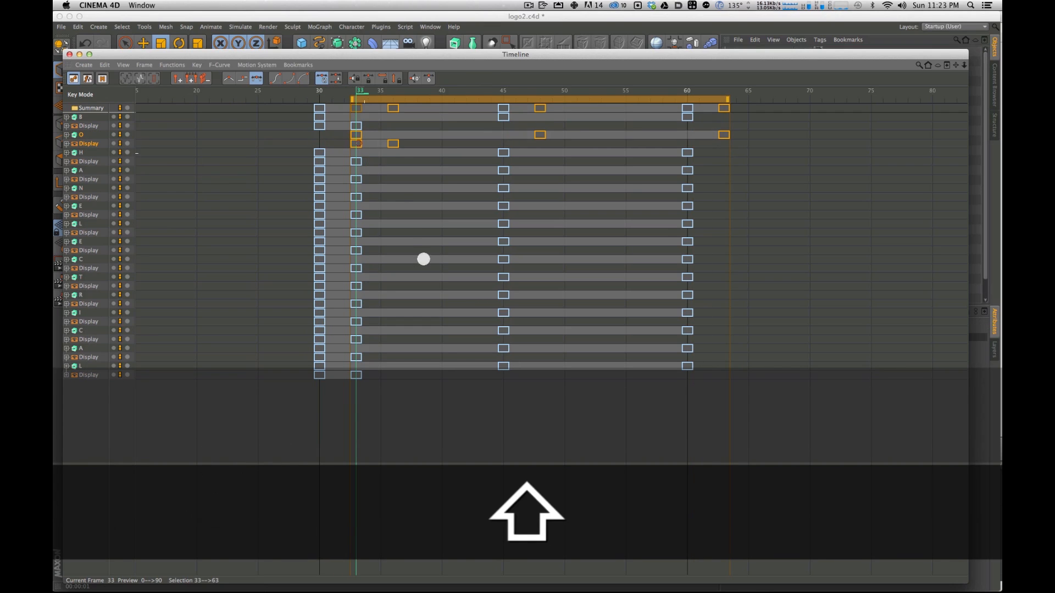
Step: Shift the keyframes of the letter H and its Display tag to start at frame 36
click(79, 152)
shift+click(83, 163)
key(g)
key(g)
key(g)
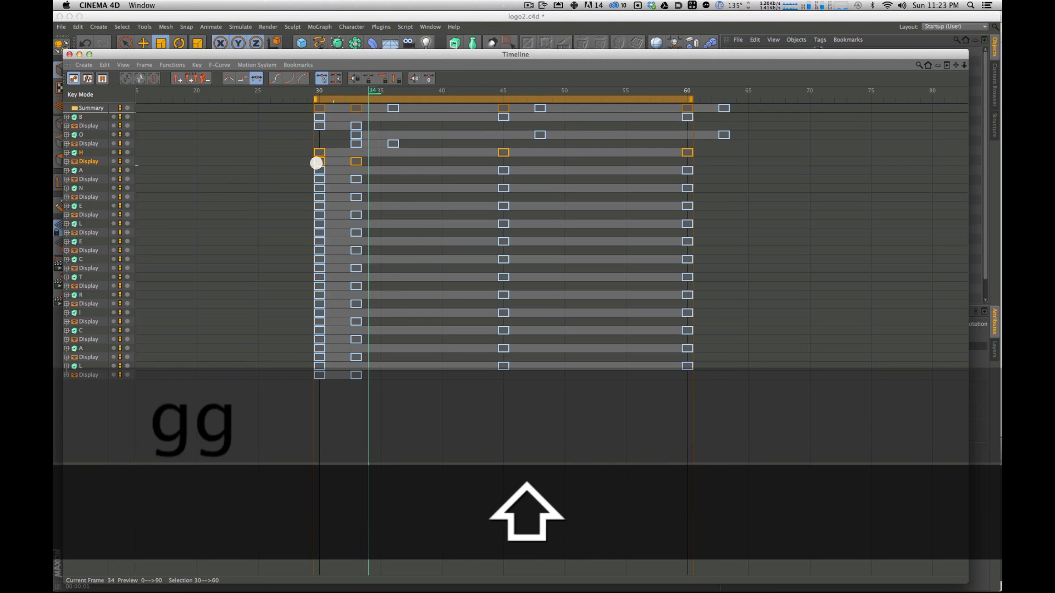
drag(318, 160, 396, 161)
Step: Shift the keyframes of BOHAN's letter A and its Display tag to start at frame 39
click(80, 170)
shift+click(86, 179)
drag(316, 177, 429, 177)
click(430, 179)
Step: Shift the keyframes of the letter N to start at frame 42 and ELECTRICAL's first E to frame 45, including their Display tags
click(91, 188)
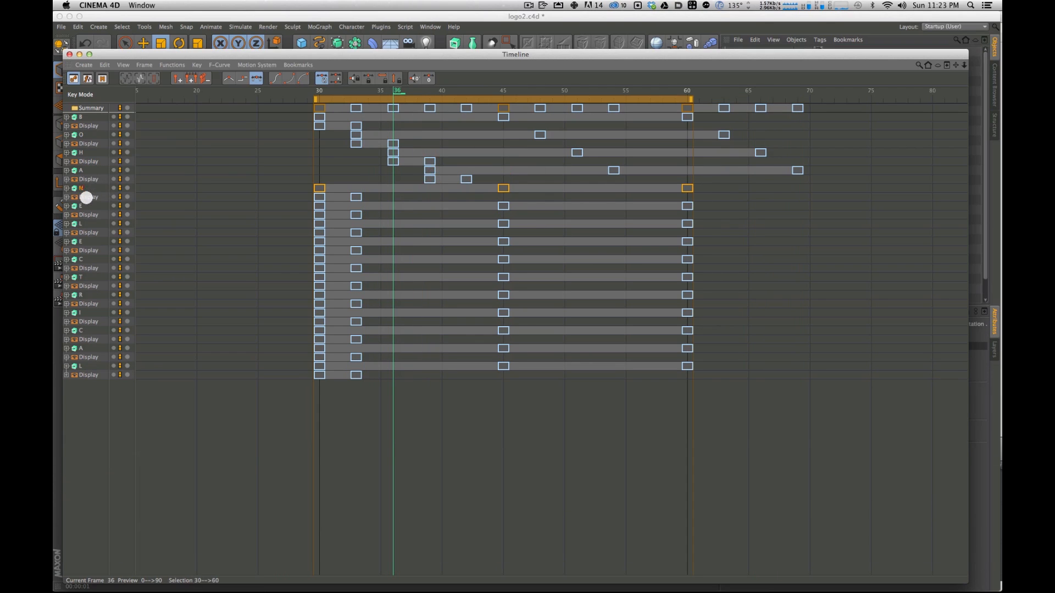
shift+click(87, 197)
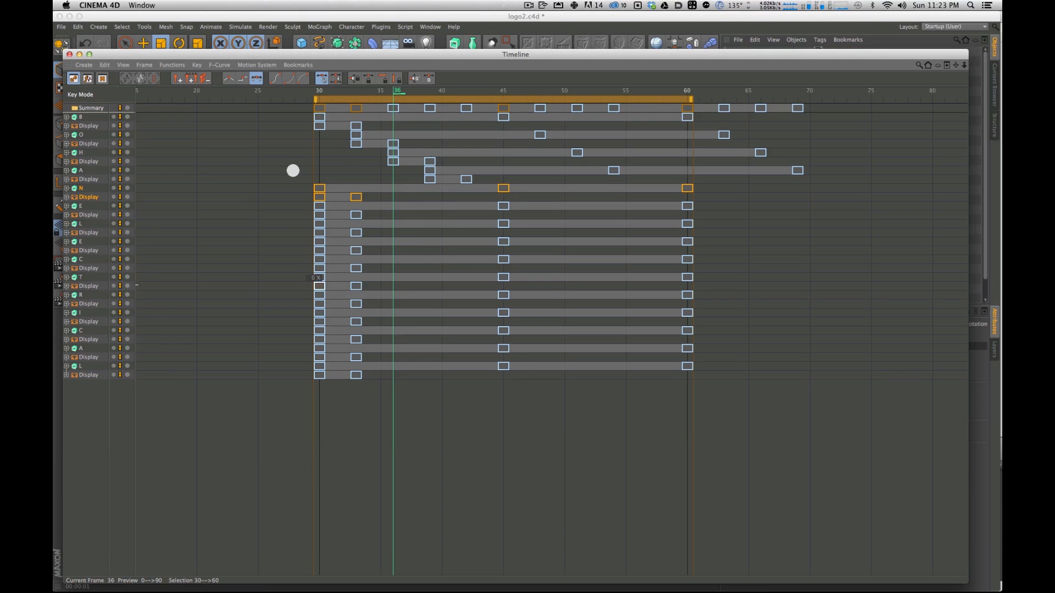
drag(320, 191, 466, 191)
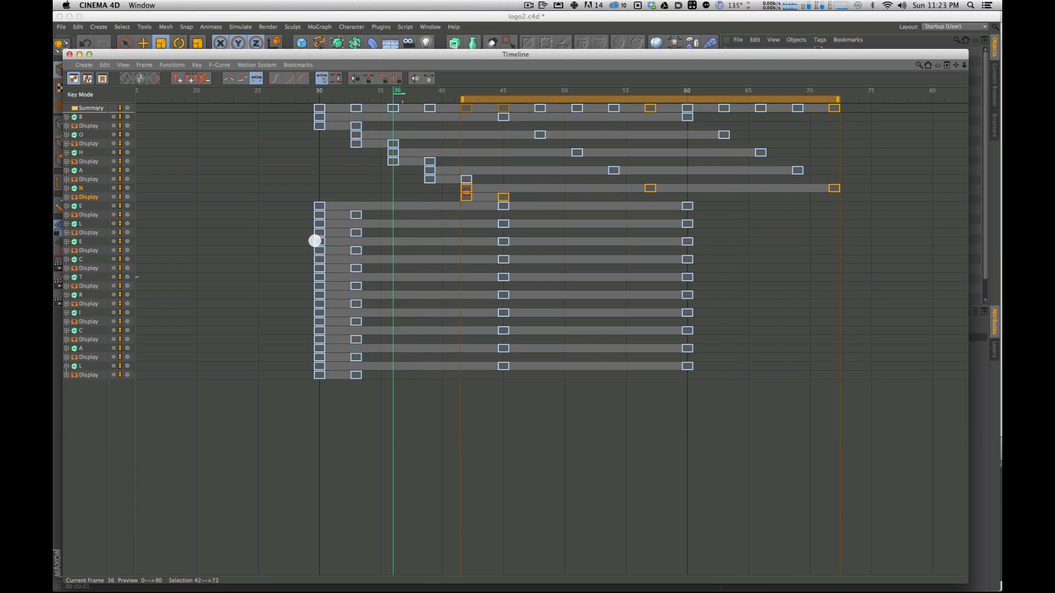
click(85, 206)
shift+click(82, 214)
drag(319, 214, 504, 215)
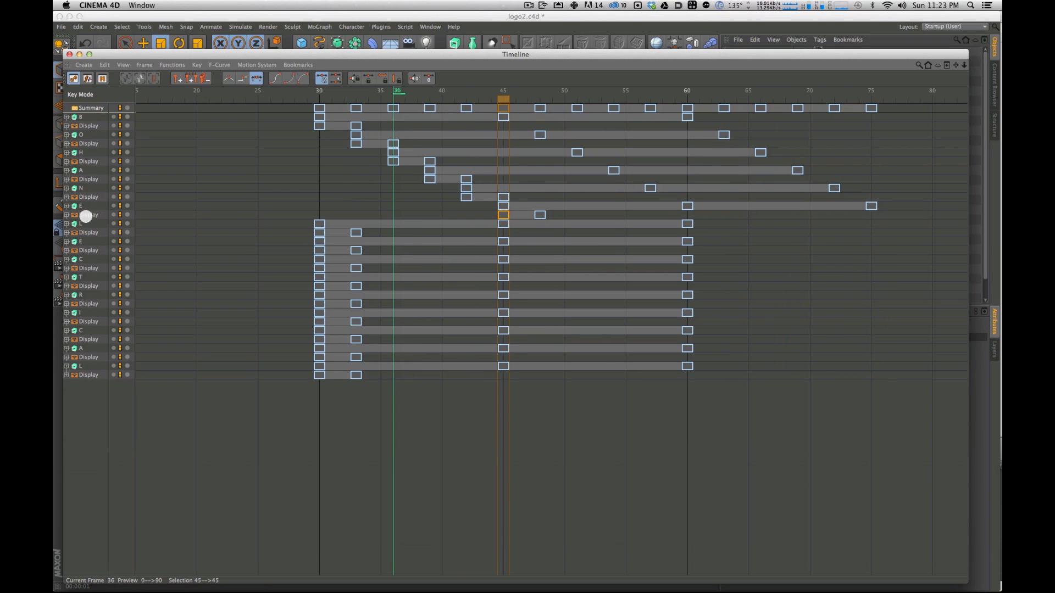
Step: Stagger the remaining ELECTRICAL letters and their Display tags 3 frames apart, from the first L at frame 48 to the last L at frame 72
shift+click(80, 224)
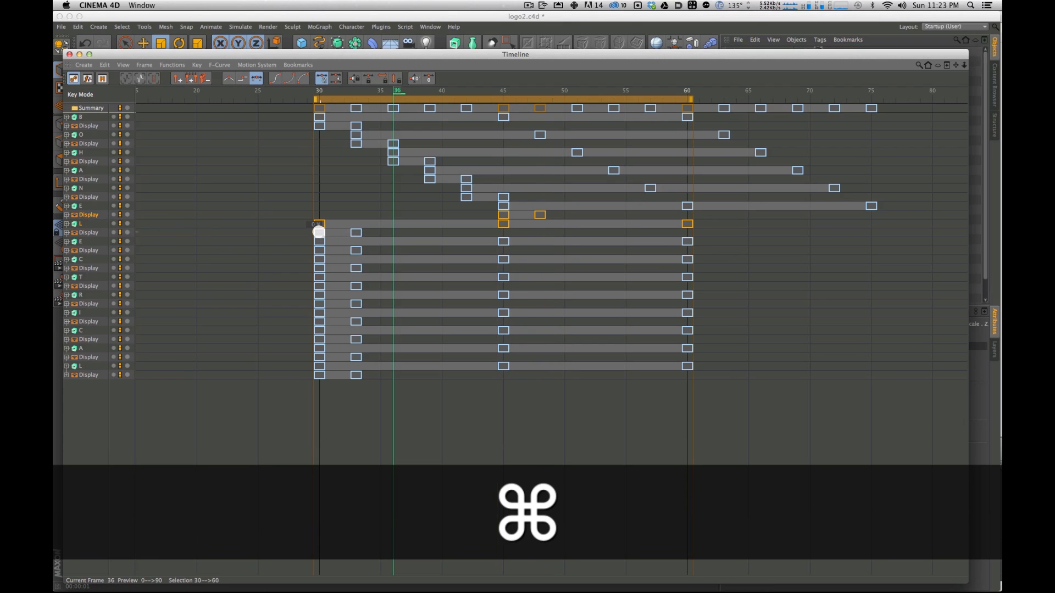
click(148, 215)
click(78, 224)
shift+click(83, 232)
drag(330, 236, 550, 235)
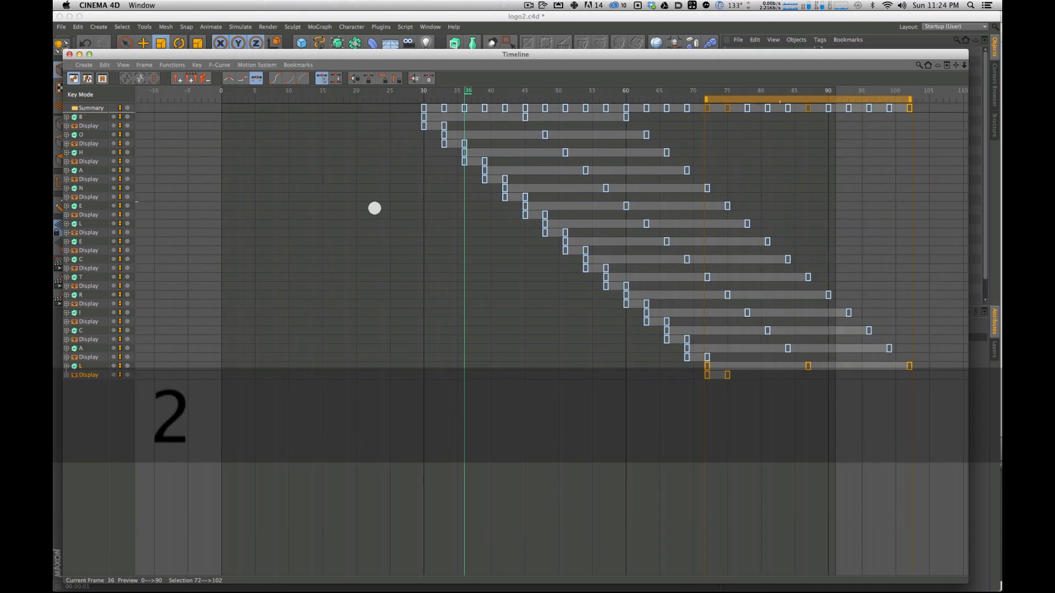
Step: Rearrange the Timeline window so the viewport is visible above it with all keyframes in view
drag(375, 207, 626, 239)
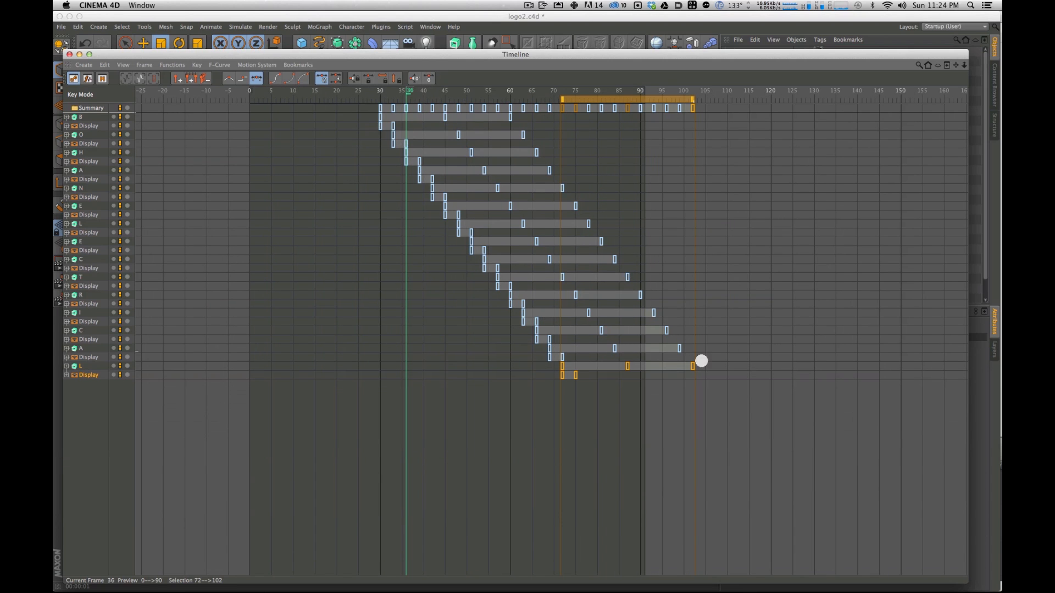
drag(589, 53, 583, 26)
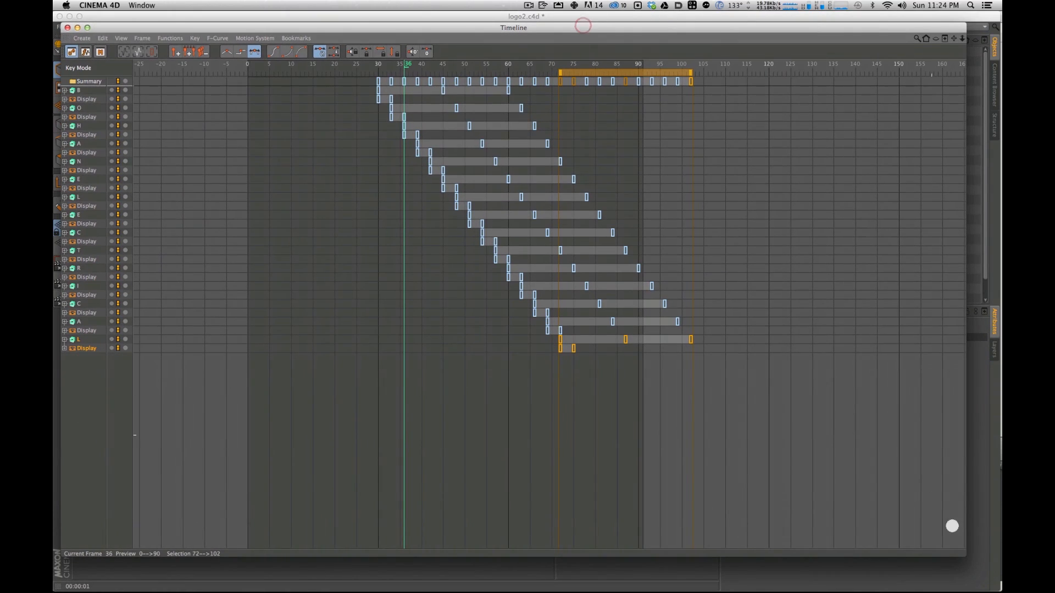
drag(940, 559, 952, 445)
drag(561, 20, 565, 232)
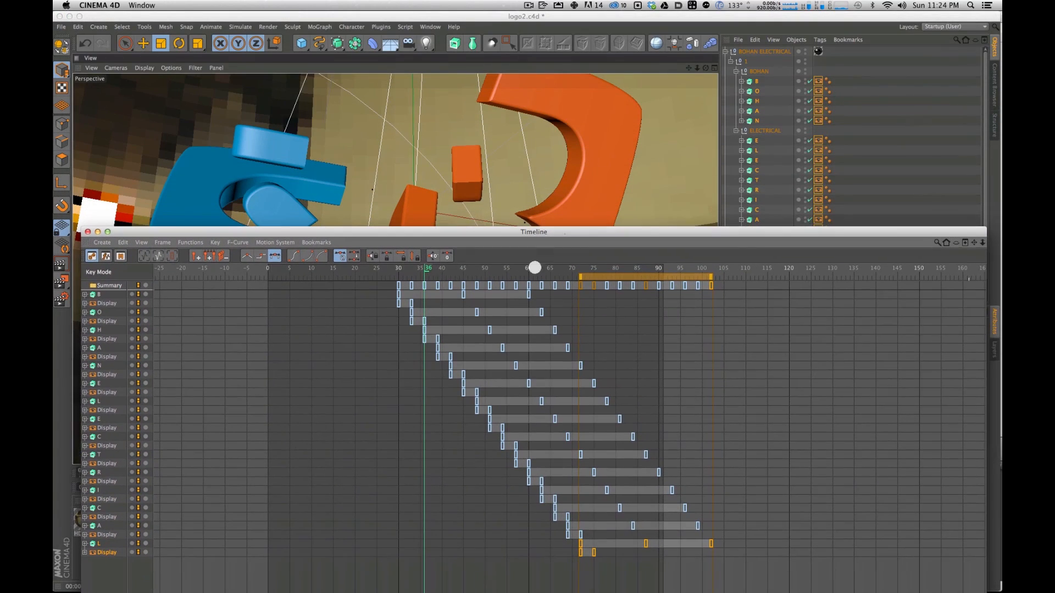
Step: Shift all the letters' keyframes earlier to start at frame 6 and compress the whole range to end at about frame 36
key(super+a)
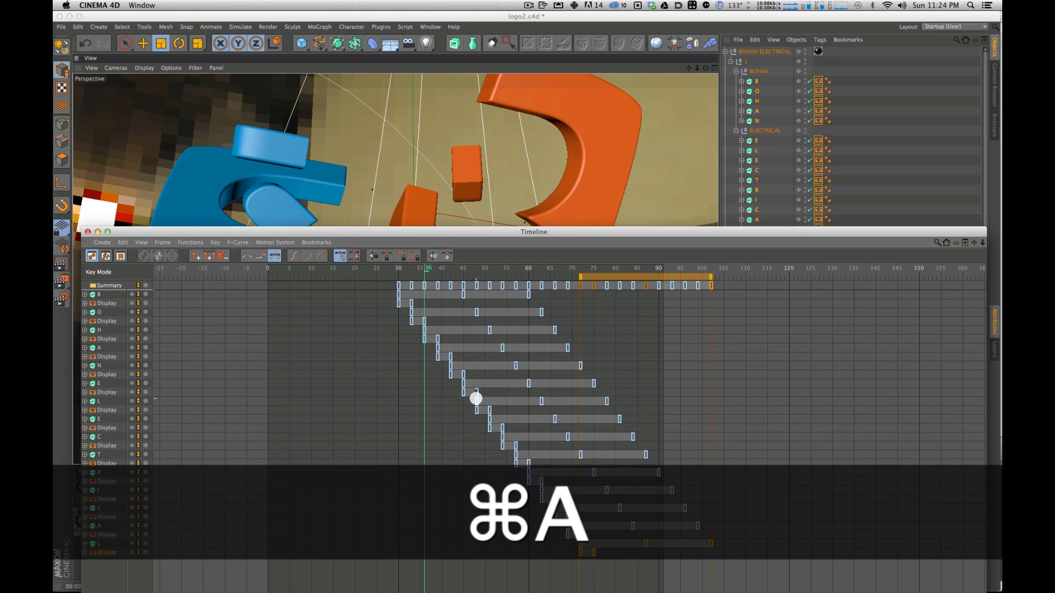
drag(479, 272, 374, 297)
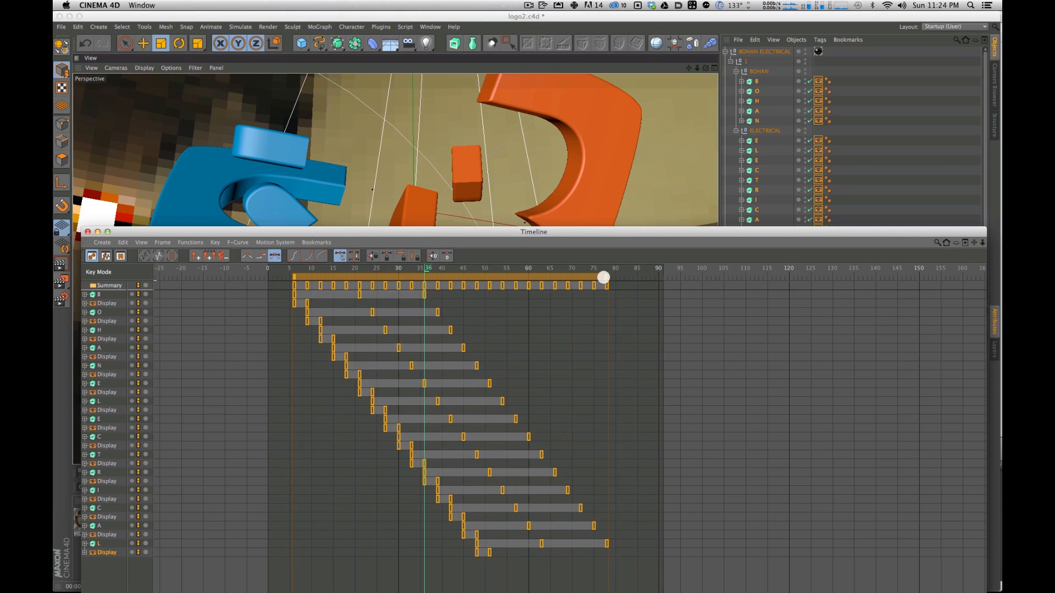
drag(606, 276, 426, 277)
Step: Move the Timeline aside, scrub to frame 38, and shift all letter keyframes to span frames 0 to 30
drag(441, 231, 821, 133)
drag(667, 165, 815, 162)
drag(732, 174, 676, 167)
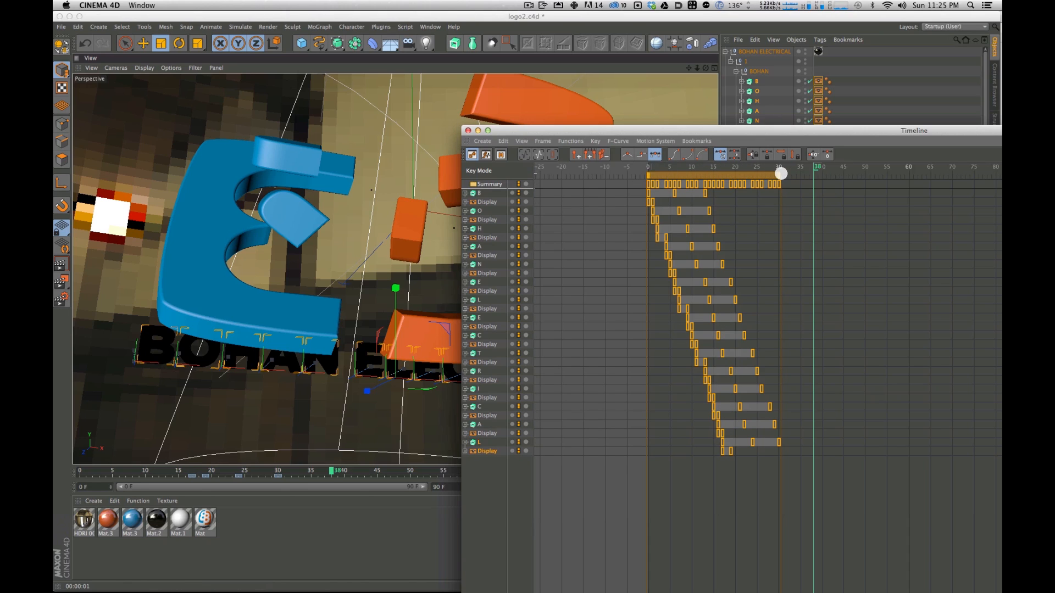
Step: Shift all the letters' keyframes to span about frames 22 to 53, put the Timeline away, and scrub the letter animation to frame 46
mouse_move(779, 175)
mouse_down()
mouse_move(925, 175)
mouse_move(779, 176)
mouse_up()
drag(752, 132, 784, 99)
drag(816, 133, 853, 135)
drag(725, 145, 849, 132)
click(810, 130)
drag(646, 97, 740, 82)
drag(904, 115, 939, 119)
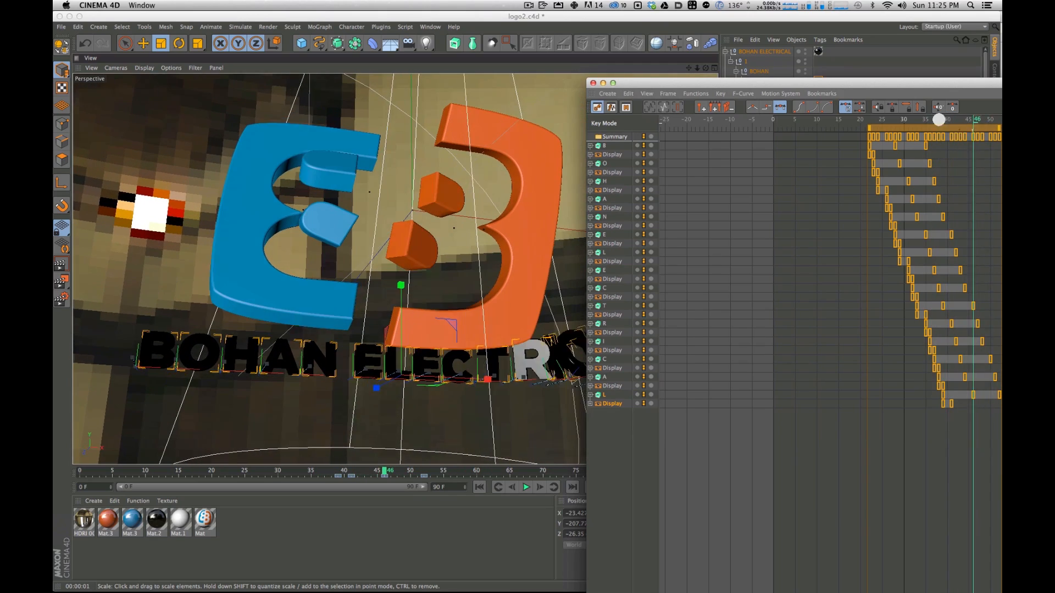
click(603, 83)
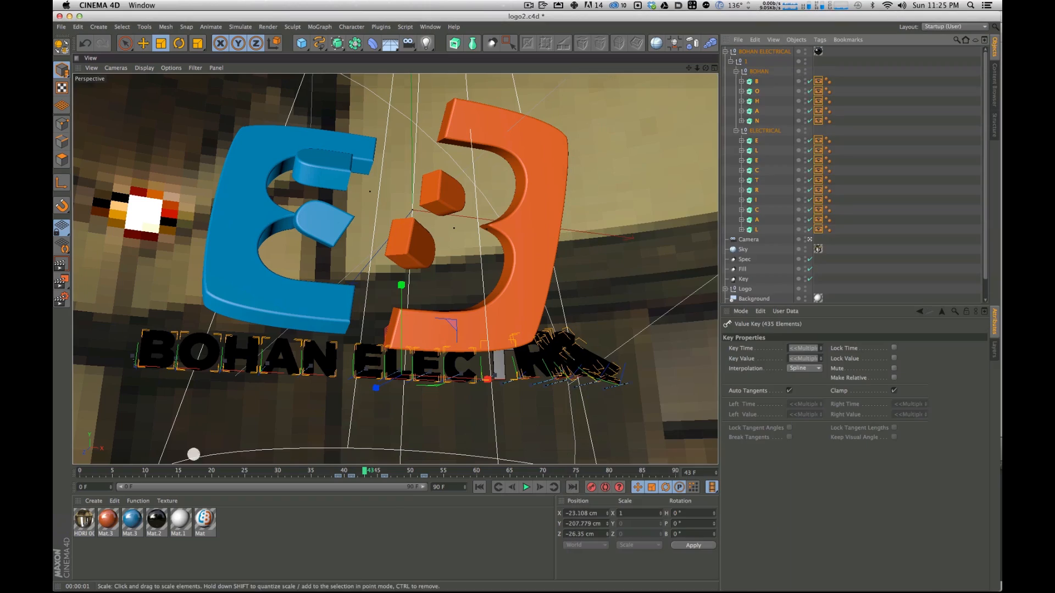
drag(235, 471, 415, 372)
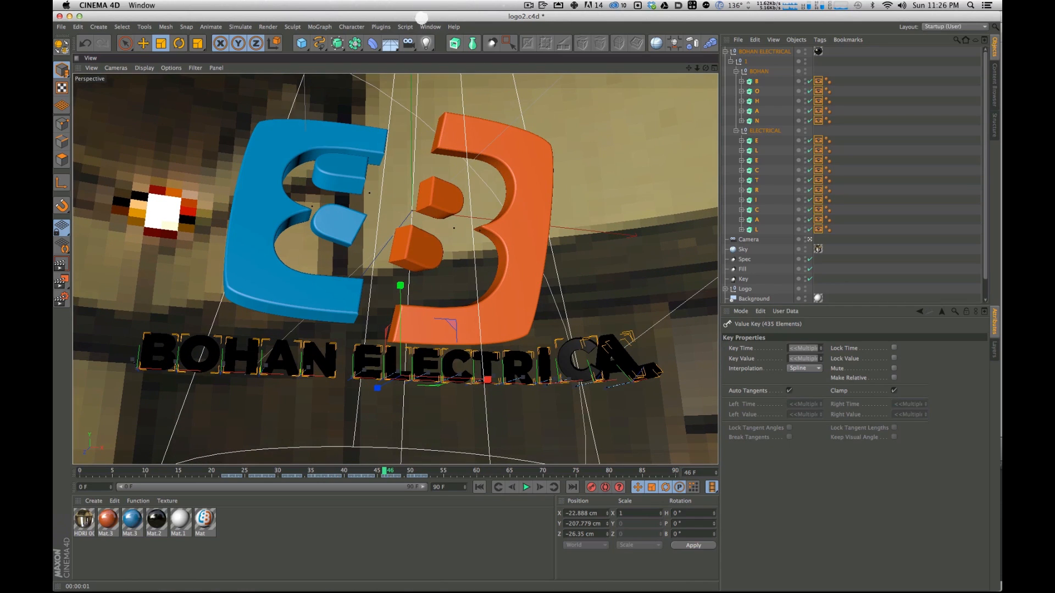
Step: Reopen the Timeline, stretch the start of the letters' keyframe range to frame 0 with the end at frame 52, and put the window away
click(429, 27)
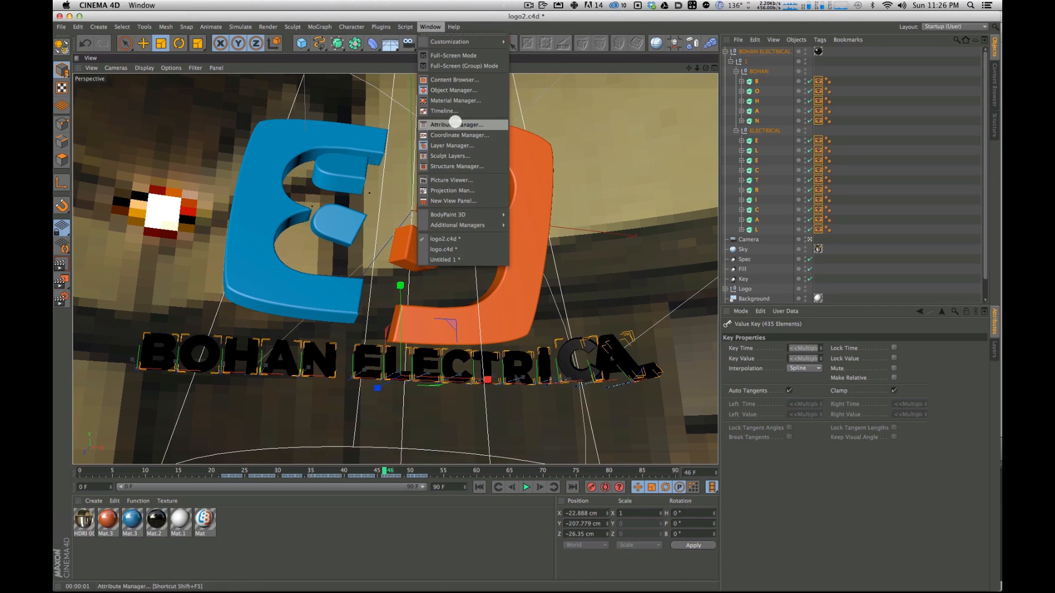
click(448, 111)
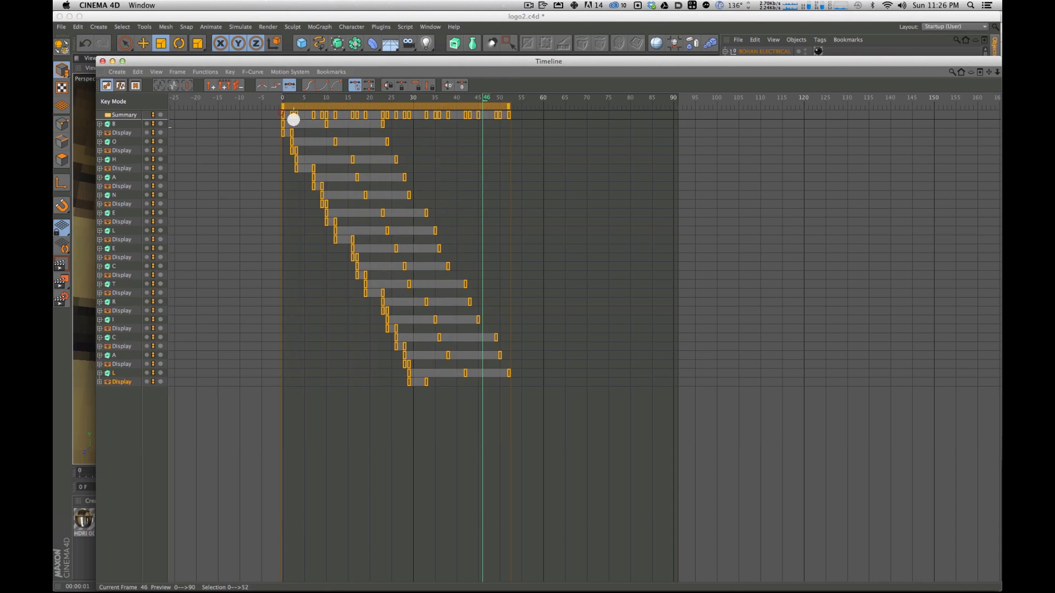
drag(196, 61, 289, 413)
drag(498, 461, 410, 459)
click(132, 423)
Step: Render the viewport at frames 28 and 69 to check the letters' new timing
drag(130, 474, 265, 449)
key(super+r)
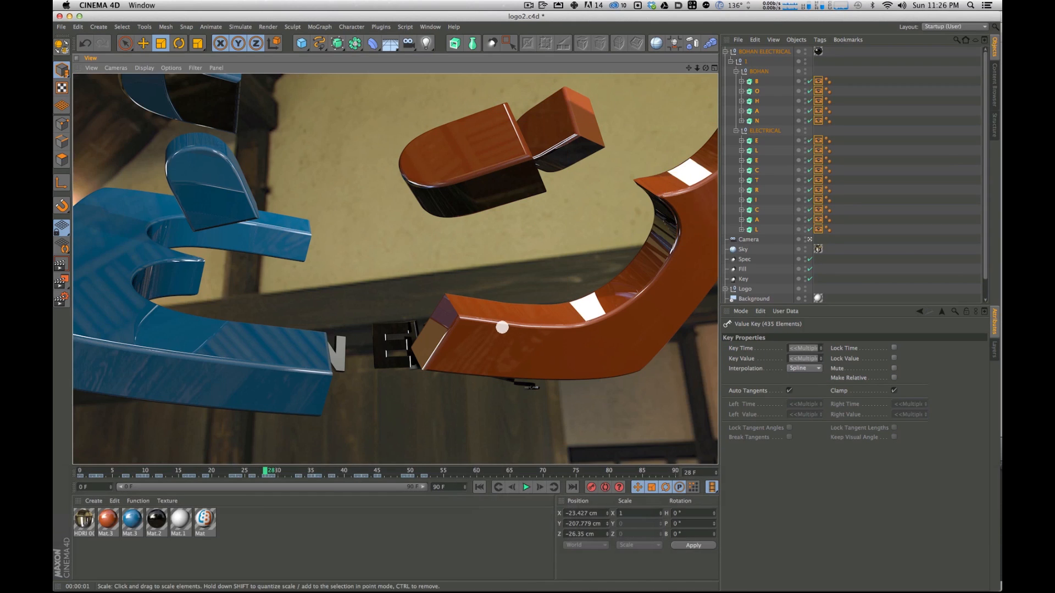
drag(266, 470, 538, 471)
key(super+r)
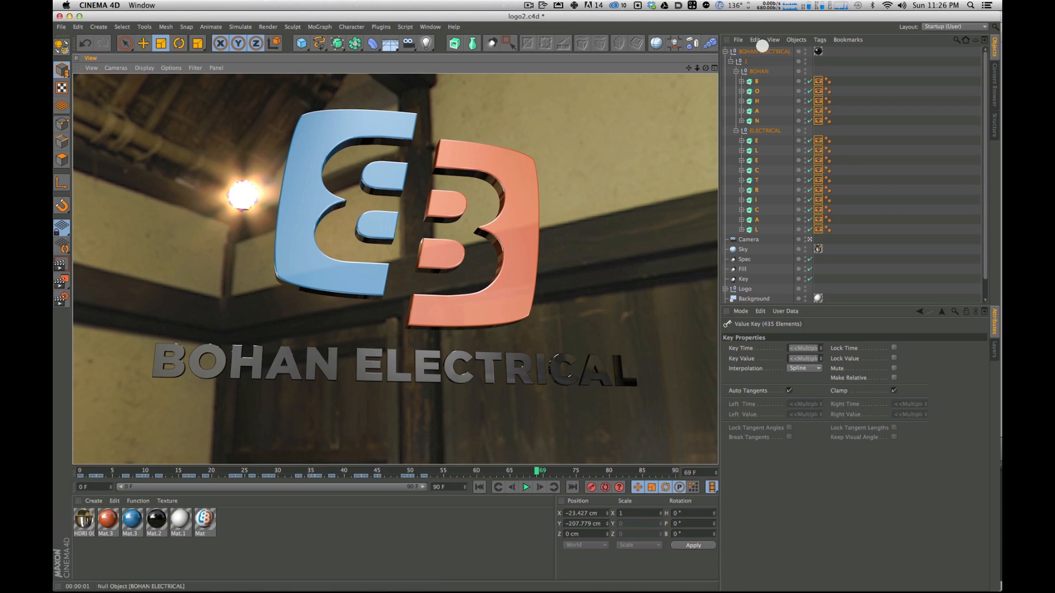
Step: Add a Compositing tag to the Sky, disable Seen by Camera, and render the view
click(725, 51)
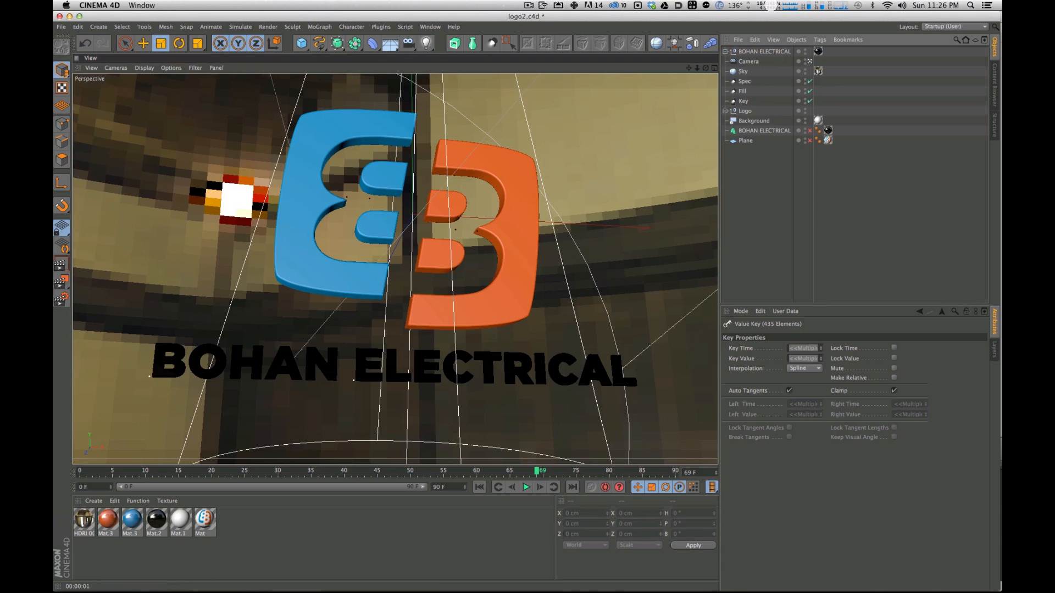
click(743, 74)
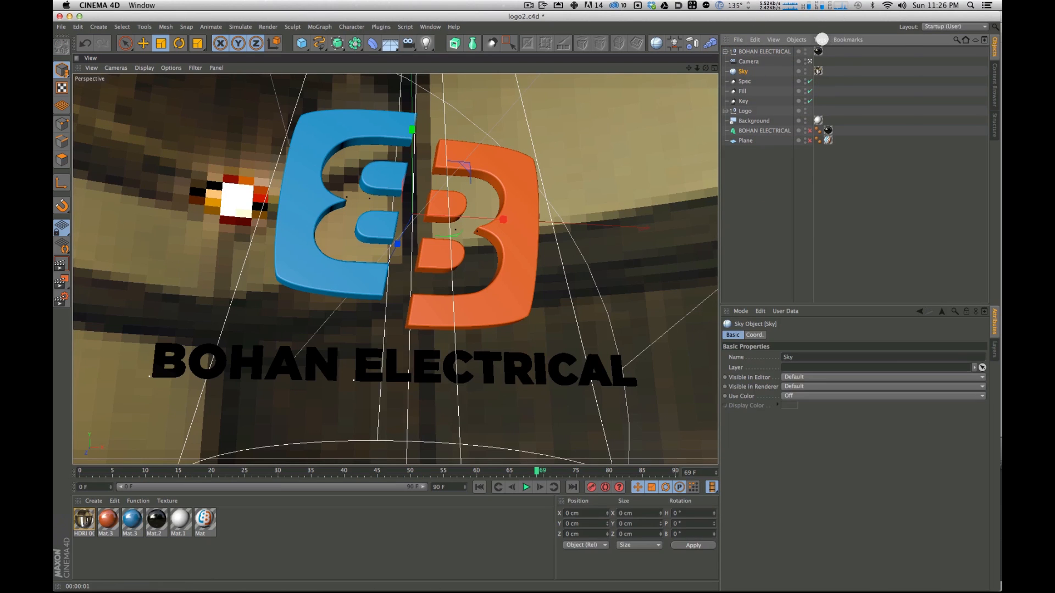
click(822, 39)
mouse_move(832, 53)
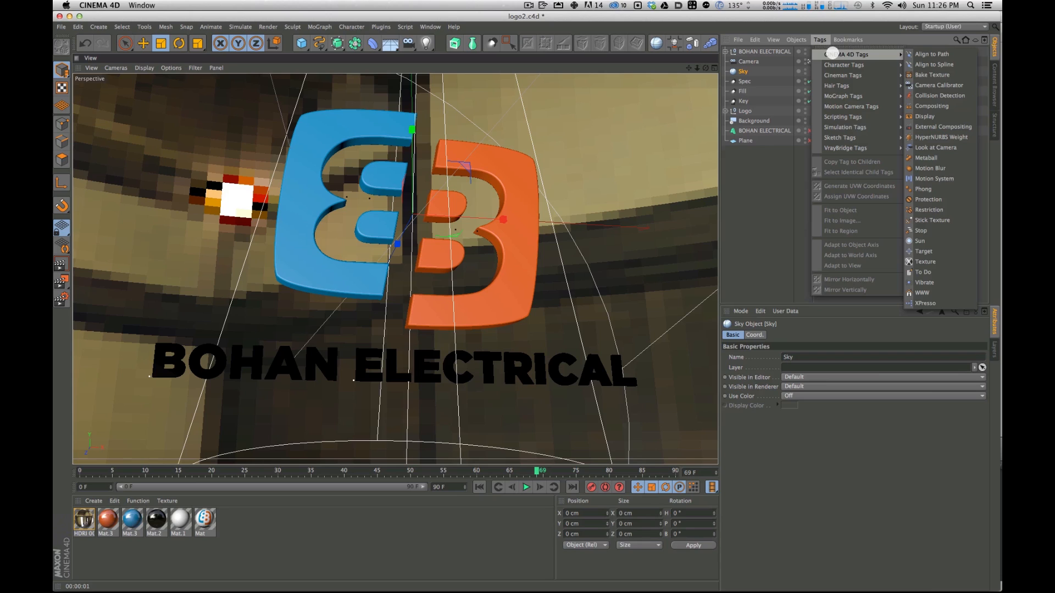
click(928, 107)
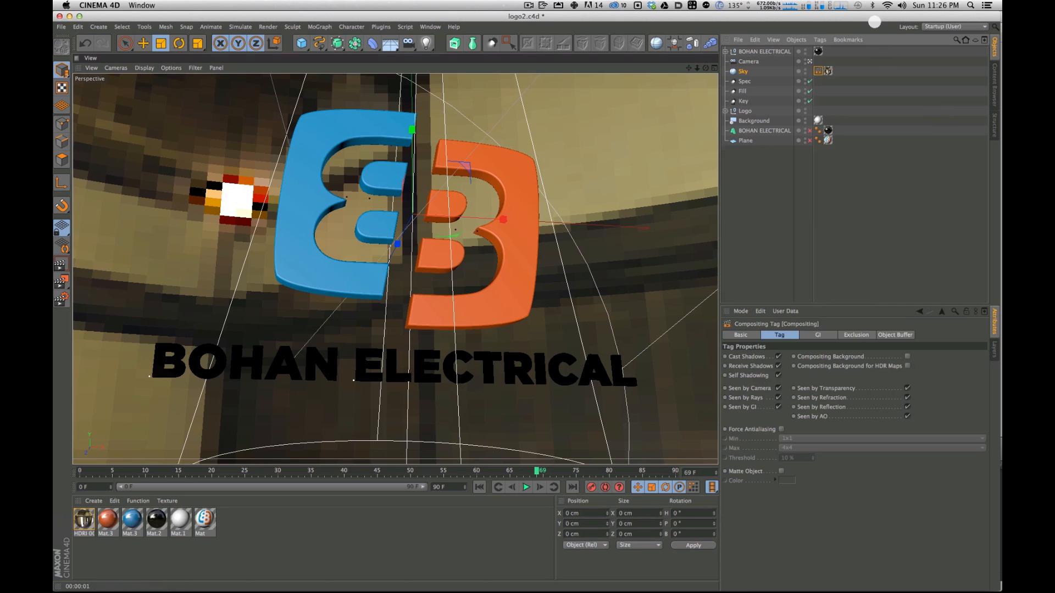
click(827, 180)
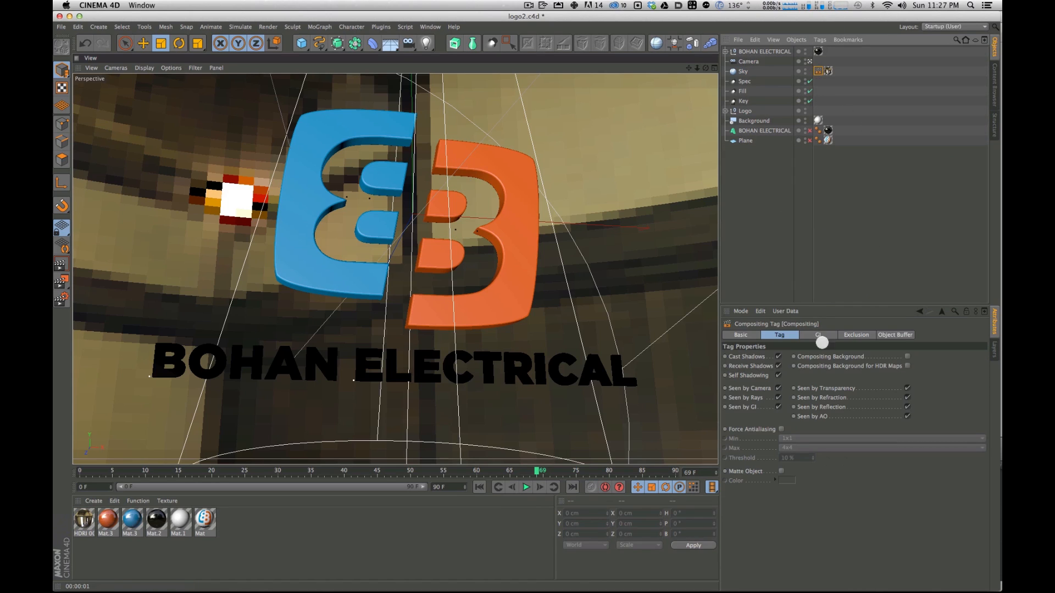
click(777, 332)
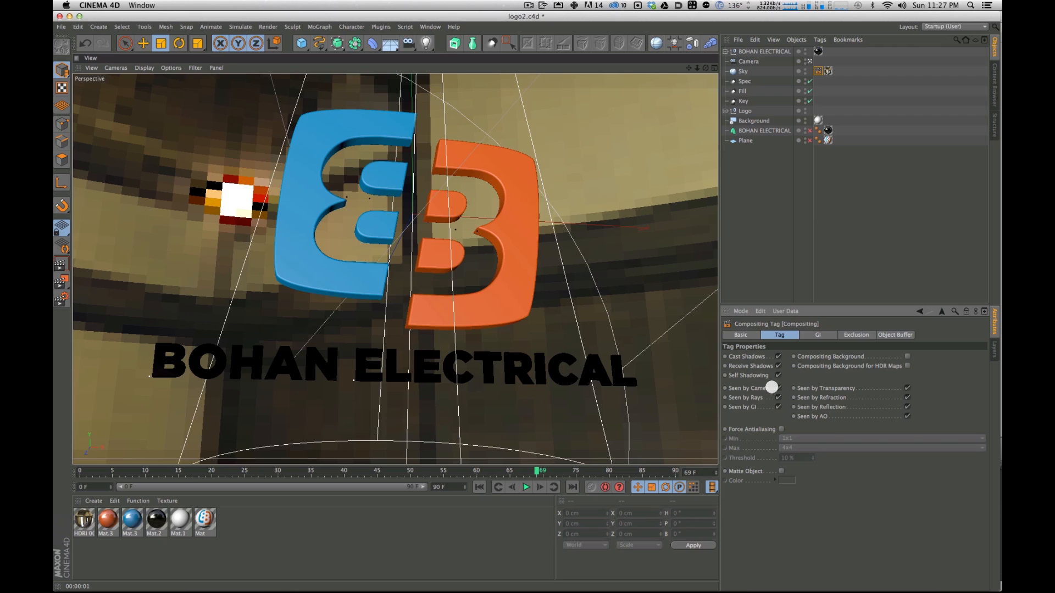
click(778, 389)
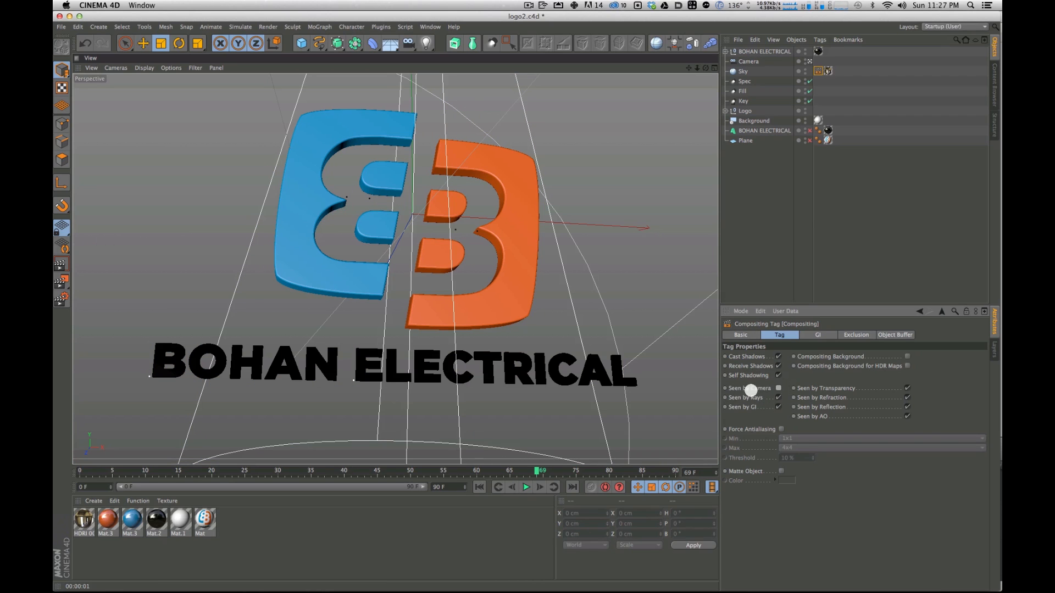
key(super+r)
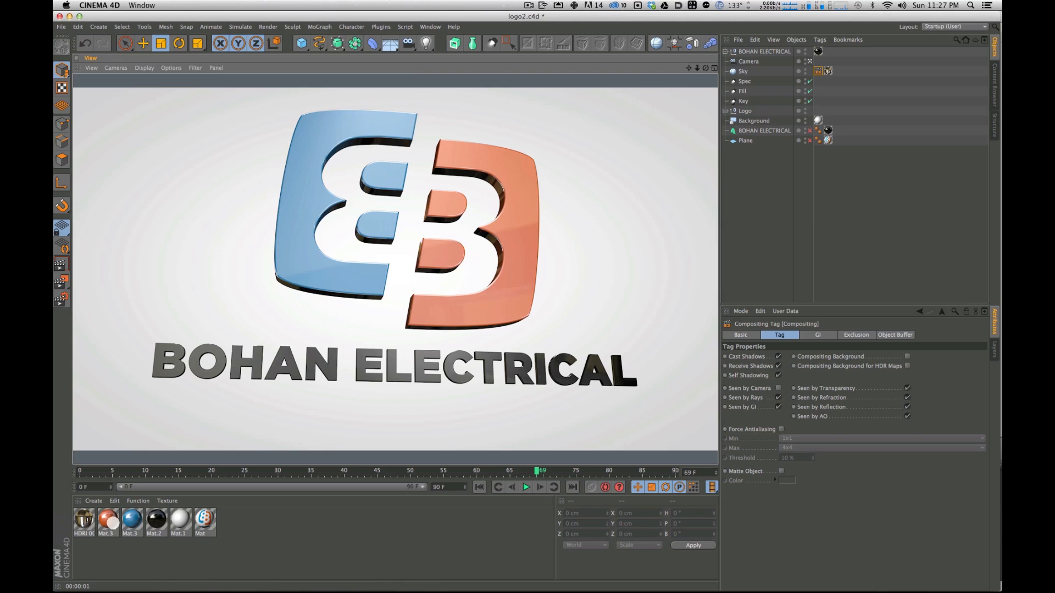
Step: Select the orange and blue logo materials and start an interactive render region covering the whole logo mark
click(107, 521)
shift+click(132, 521)
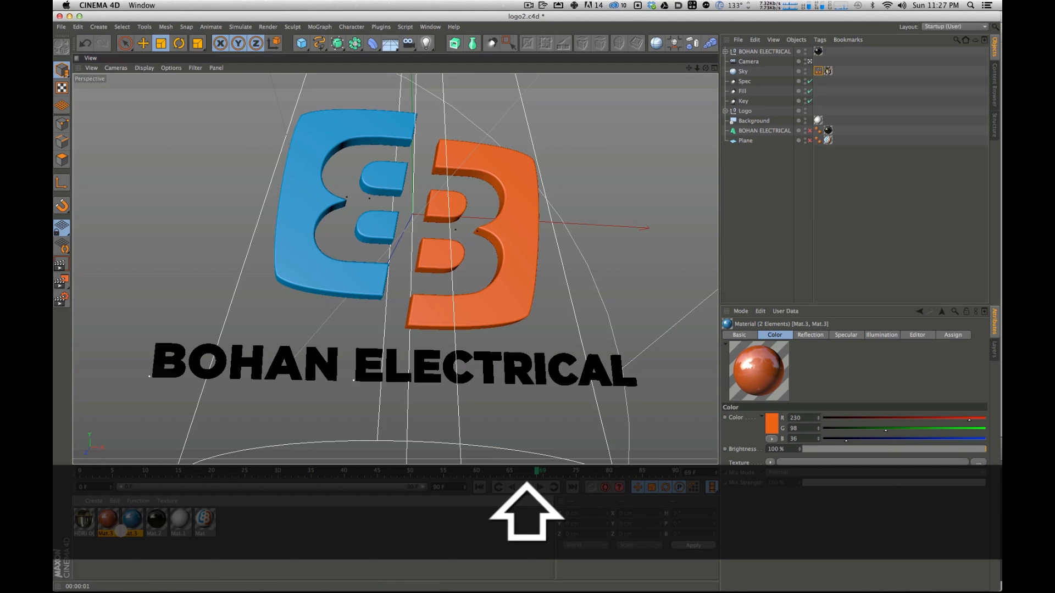
key(alt+r)
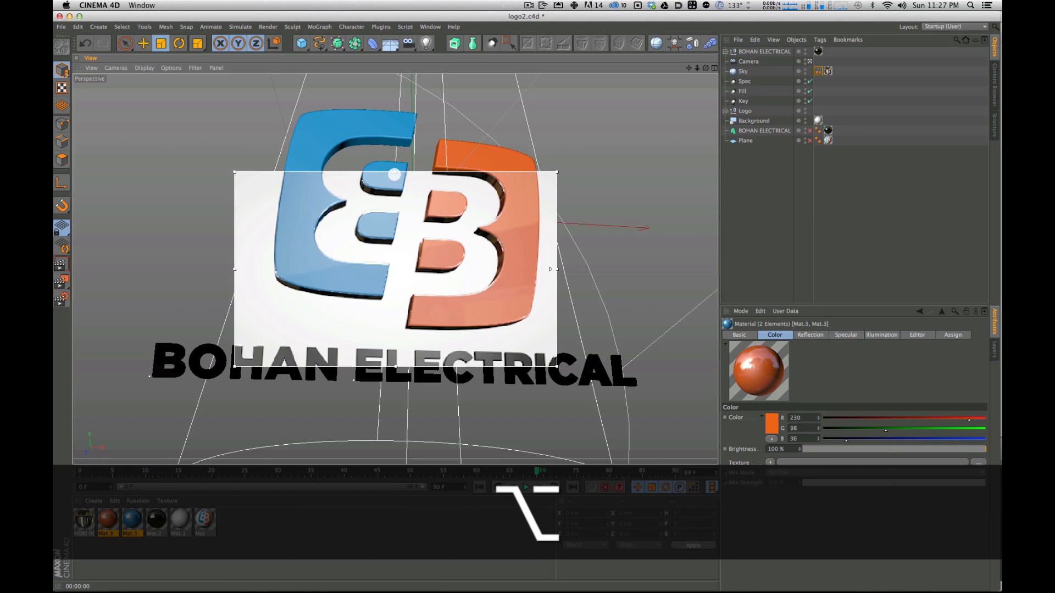
drag(405, 128, 335, 27)
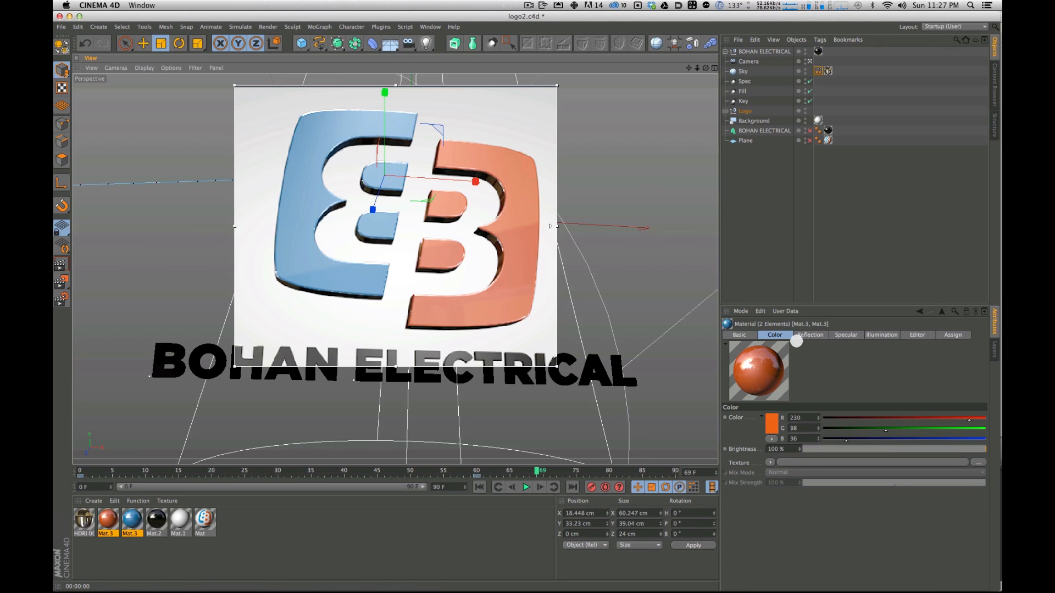
Step: Set the specular width to 15% and height to 50% on both logo materials, and render the view
click(851, 335)
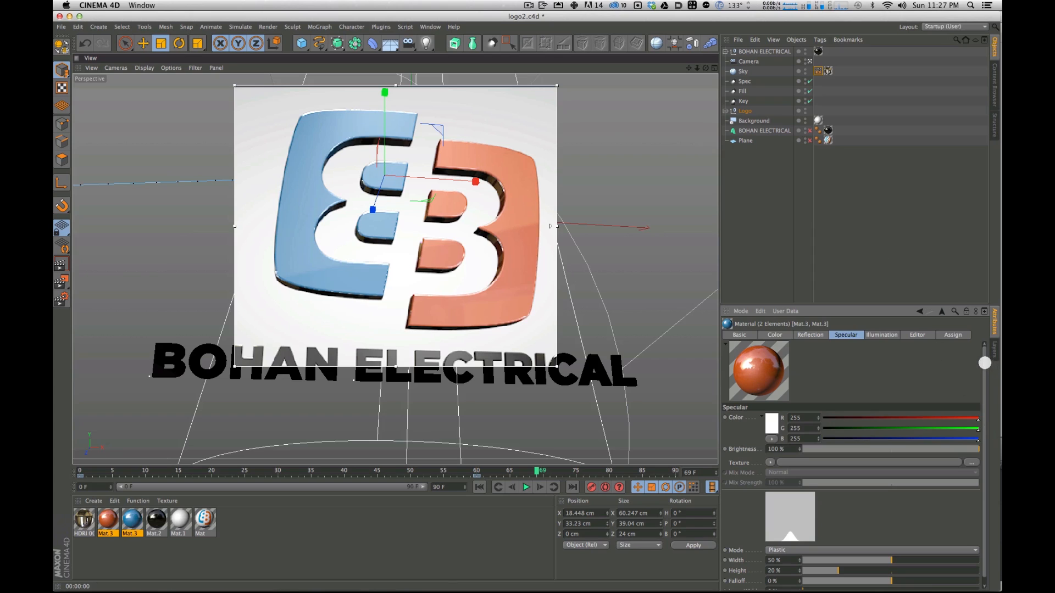
drag(984, 374, 941, 491)
drag(926, 554, 901, 563)
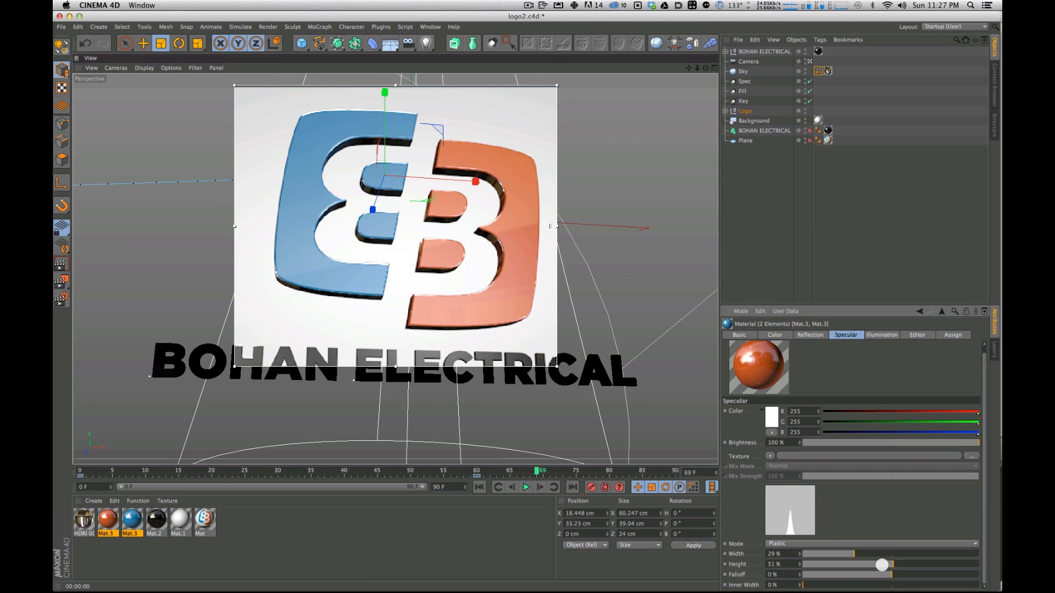
drag(886, 565, 891, 564)
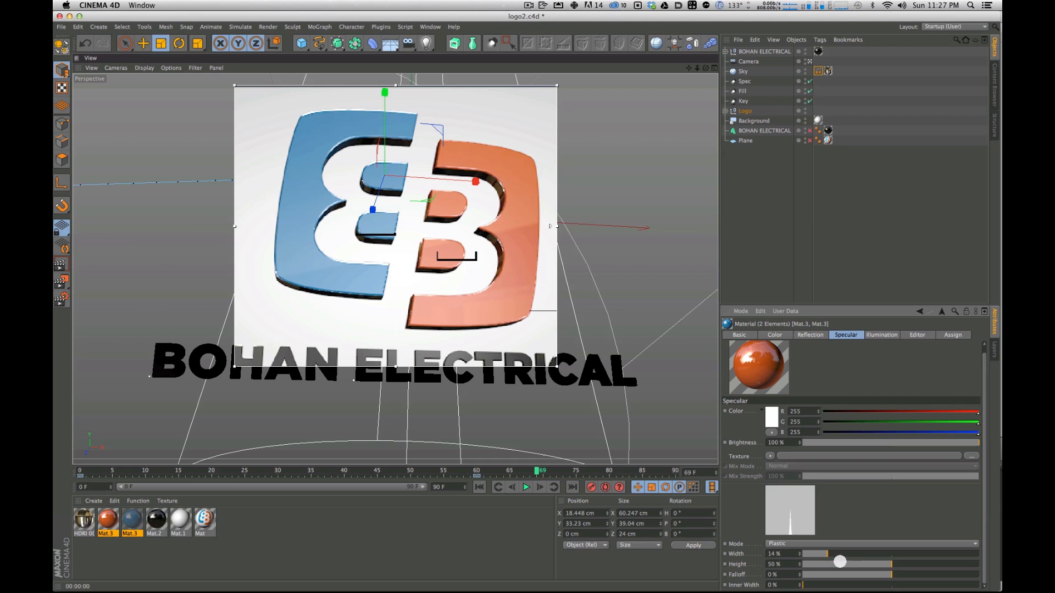
drag(830, 554, 829, 555)
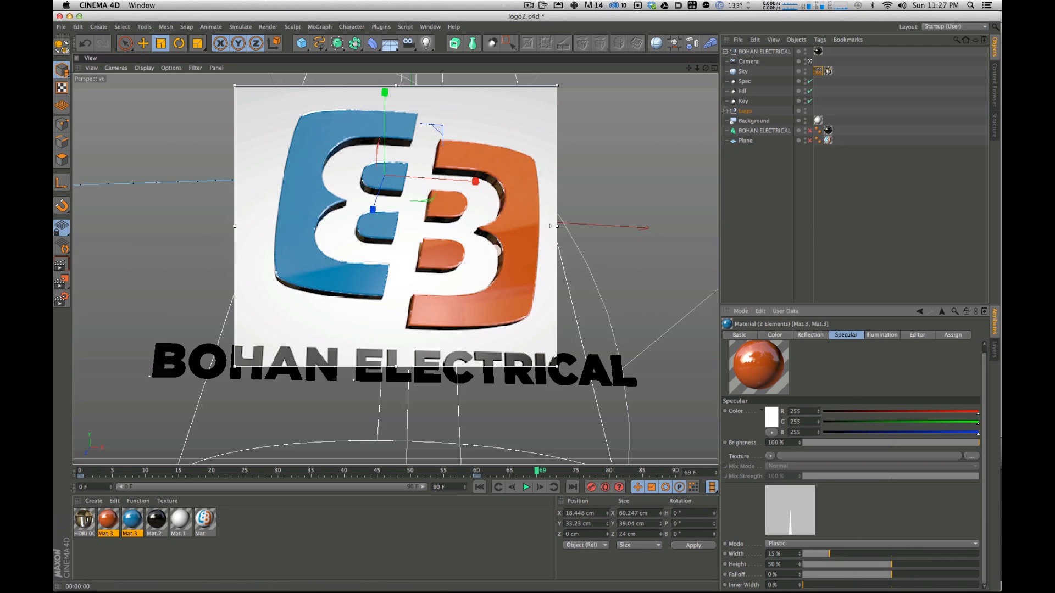
key(super+r)
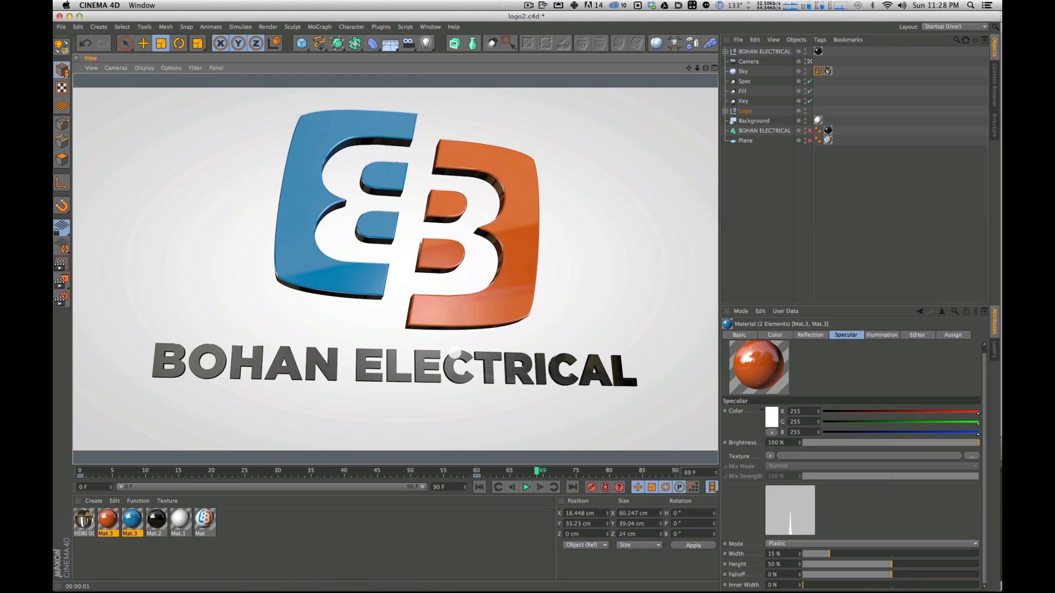
Step: Enlarge the interactive render region to cover nearly the whole viewport and inspect the animation at frames 40 and 20
drag(512, 472, 339, 466)
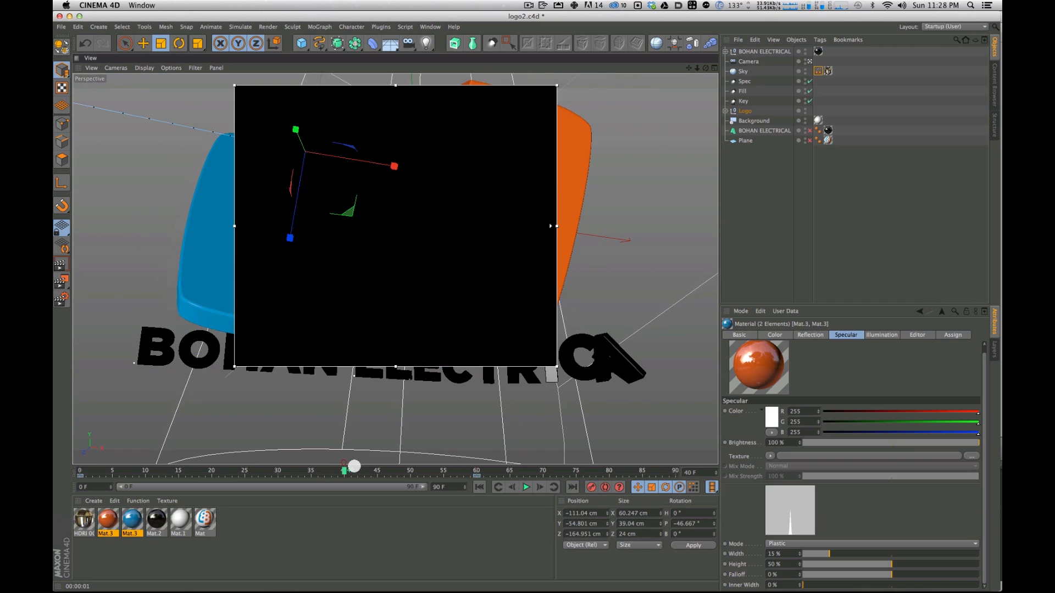
drag(557, 369, 680, 447)
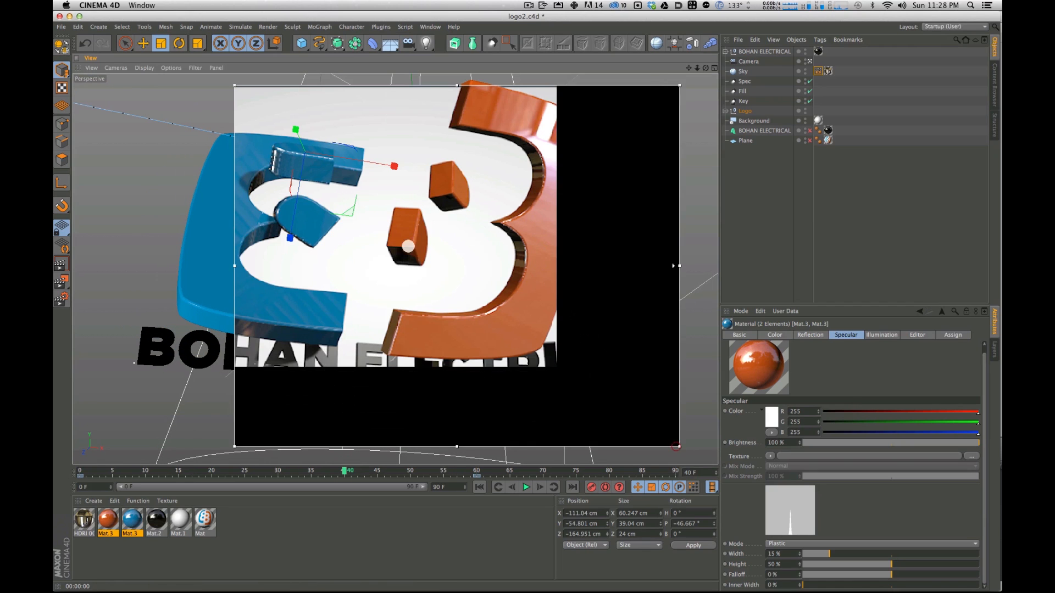
drag(233, 83, 85, 76)
click(91, 68)
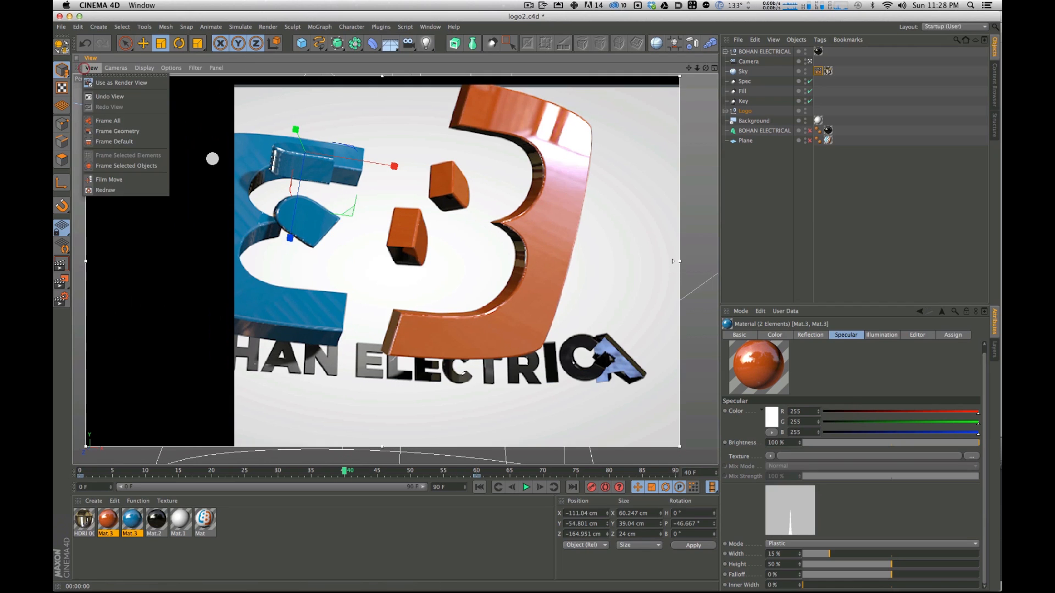
click(324, 329)
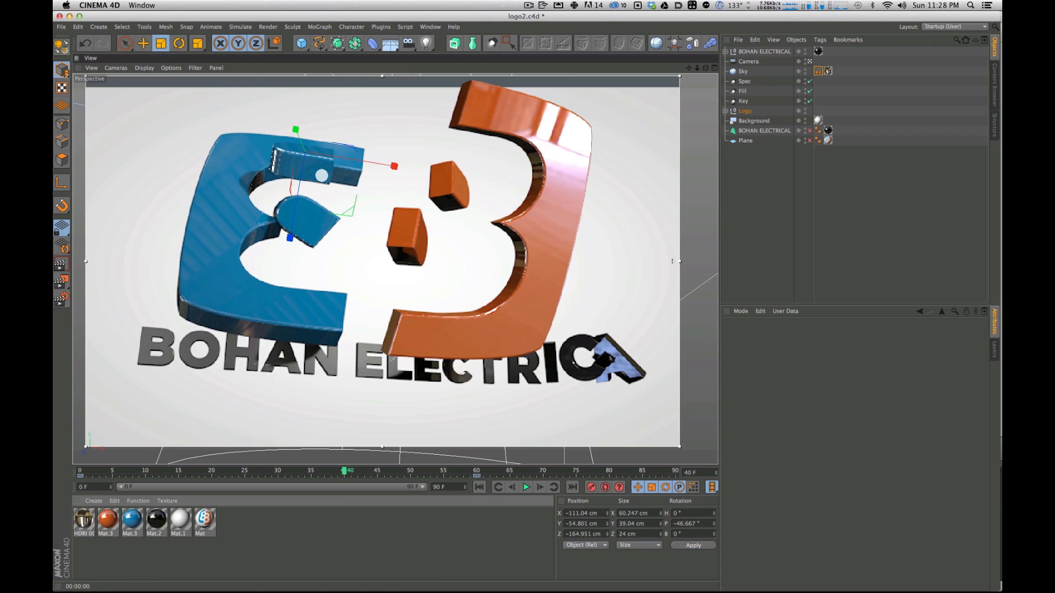
drag(346, 474, 212, 468)
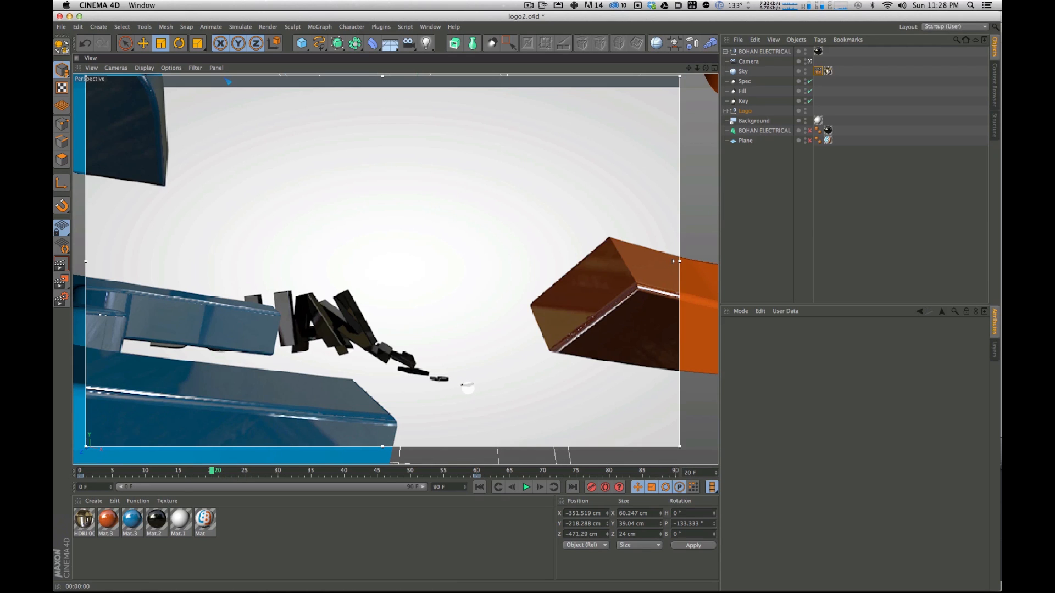
Step: Examine the tumbling ELECTRICAL letters up close from a new angle in a viewport render at frame 20
alt+drag(456, 368, 397, 344)
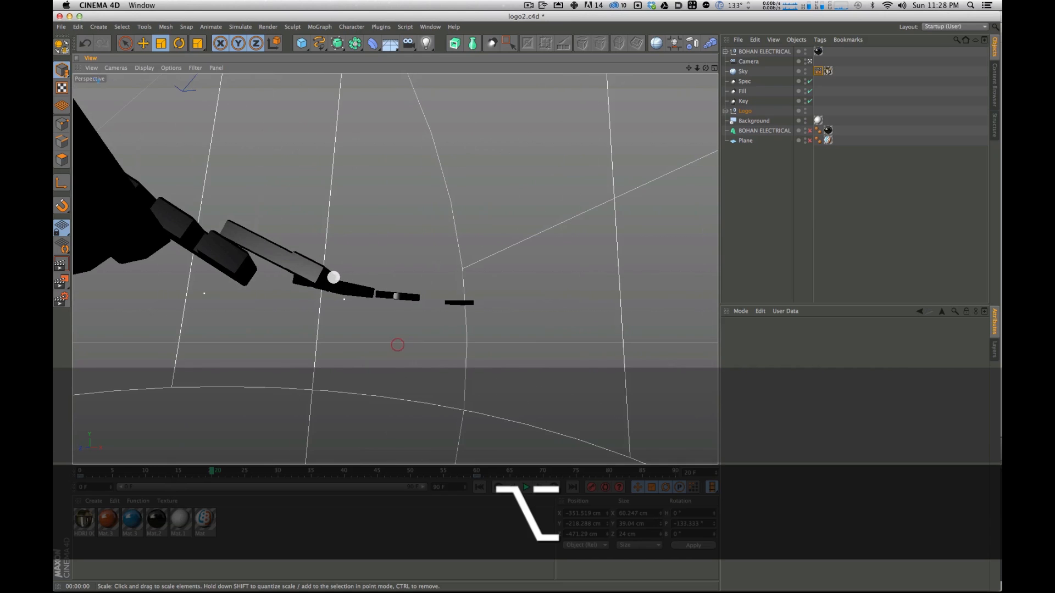
click(334, 278)
alt+drag(348, 292, 462, 213)
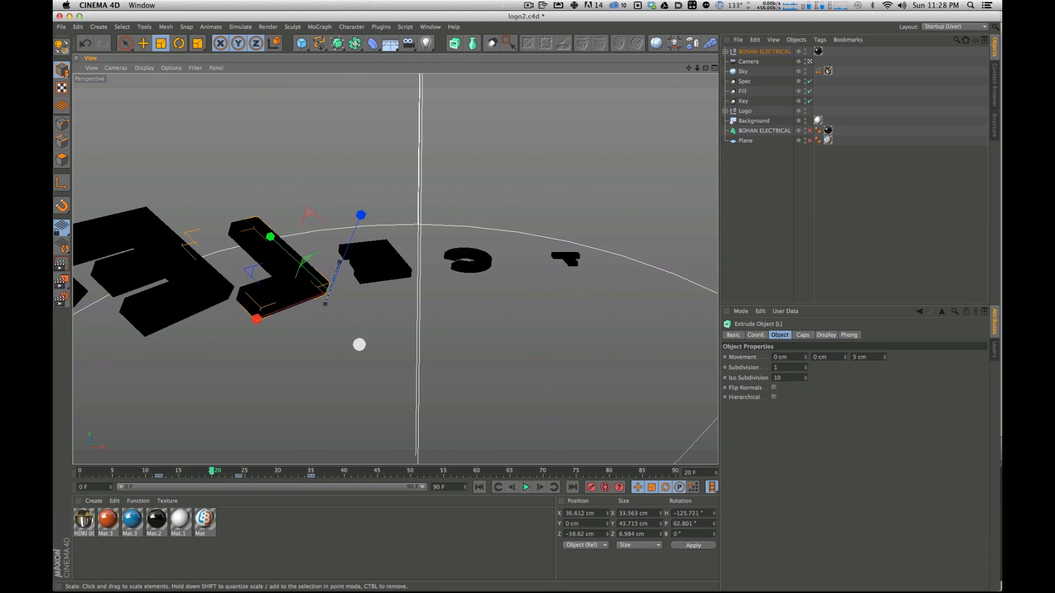
key(super+r)
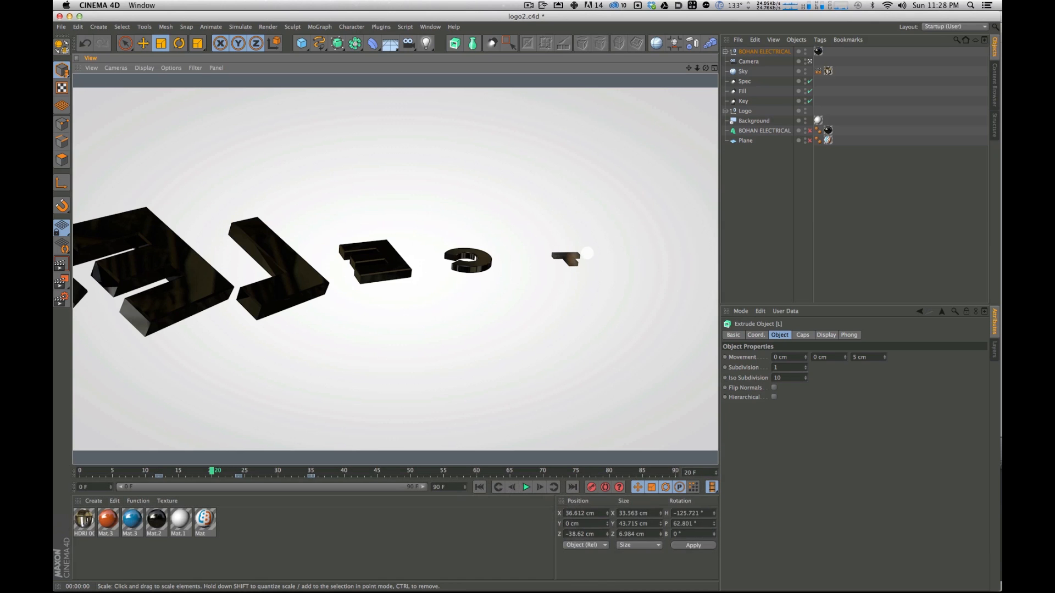
Step: Select the small letter T, frame it in close-up, and render it to inspect its surface and reflections
key(2)
drag(472, 255, 200, 297)
key(1)
key(2)
drag(396, 326, 531, 302)
key(1)
drag(563, 397, 374, 174)
click(608, 370)
alt+drag(607, 369, 464, 285)
key(super+r)
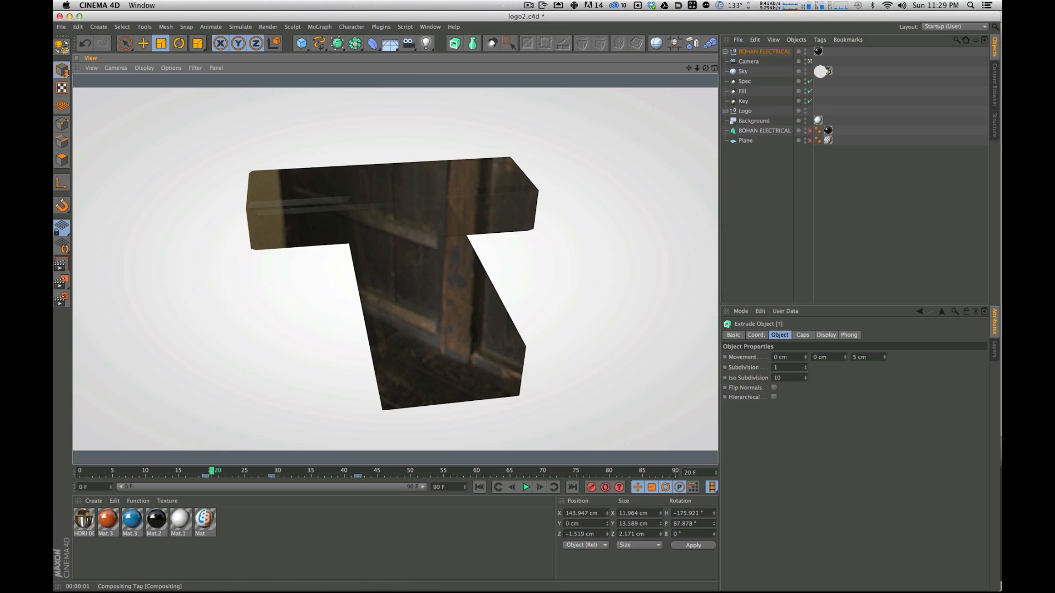
Step: Turn off Seen by Transparency in the Sky's Compositing tag, previewing the T with the interactive render region
click(818, 70)
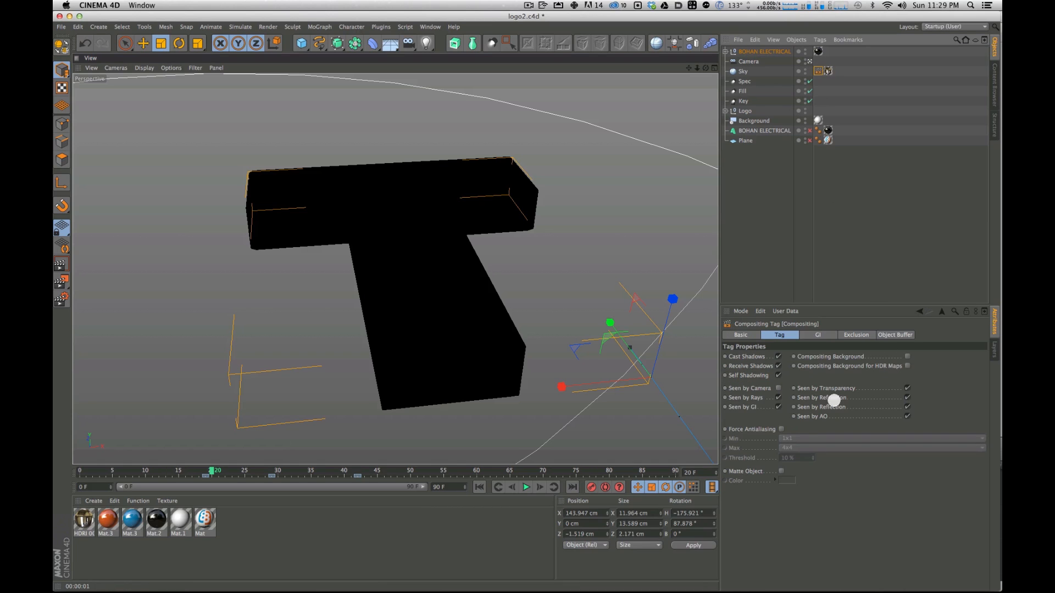
click(816, 389)
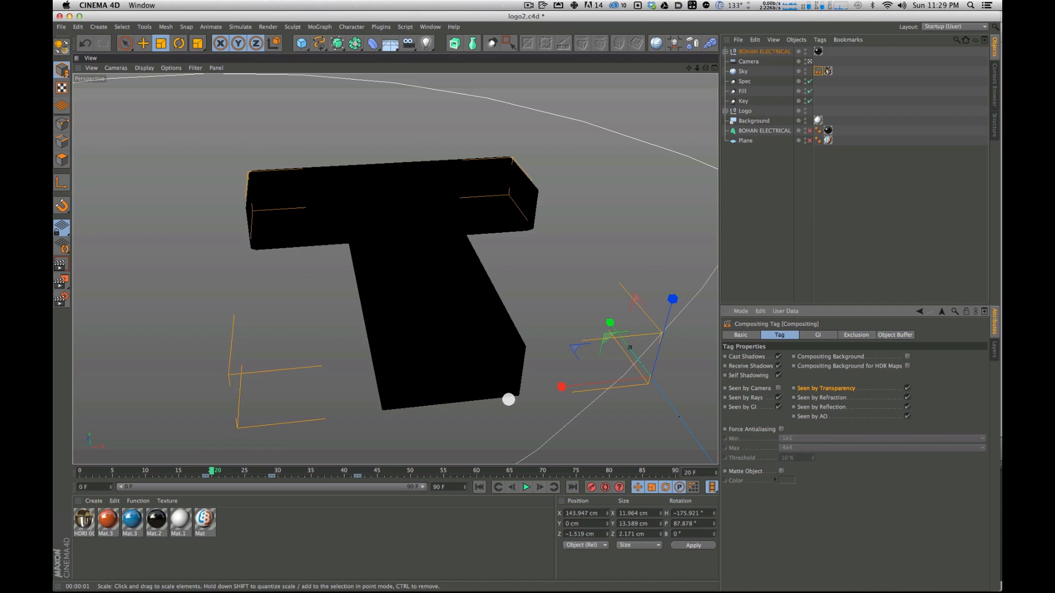
key(alt)
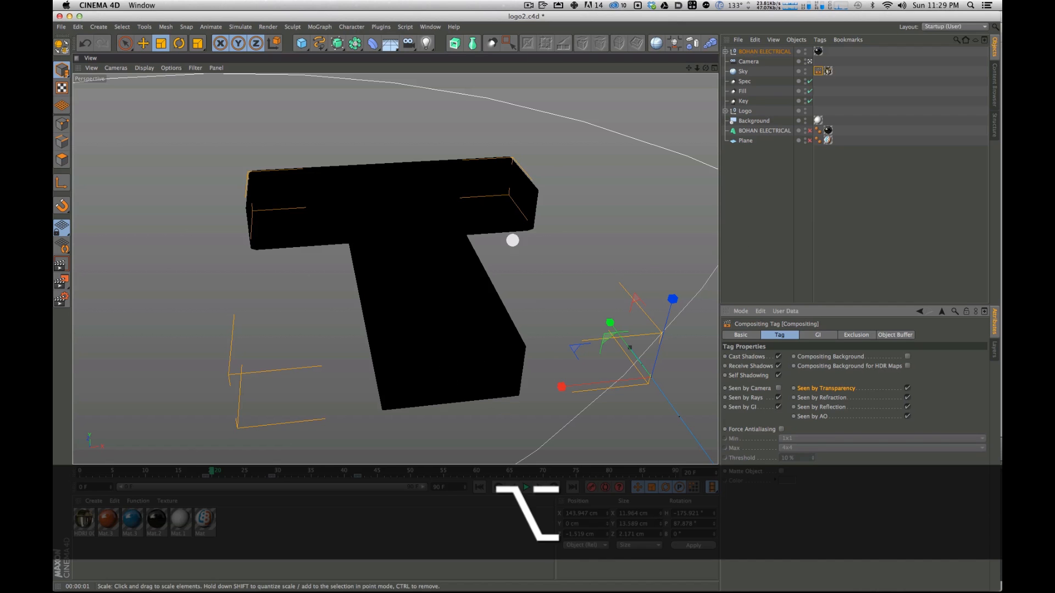
key(alt+r)
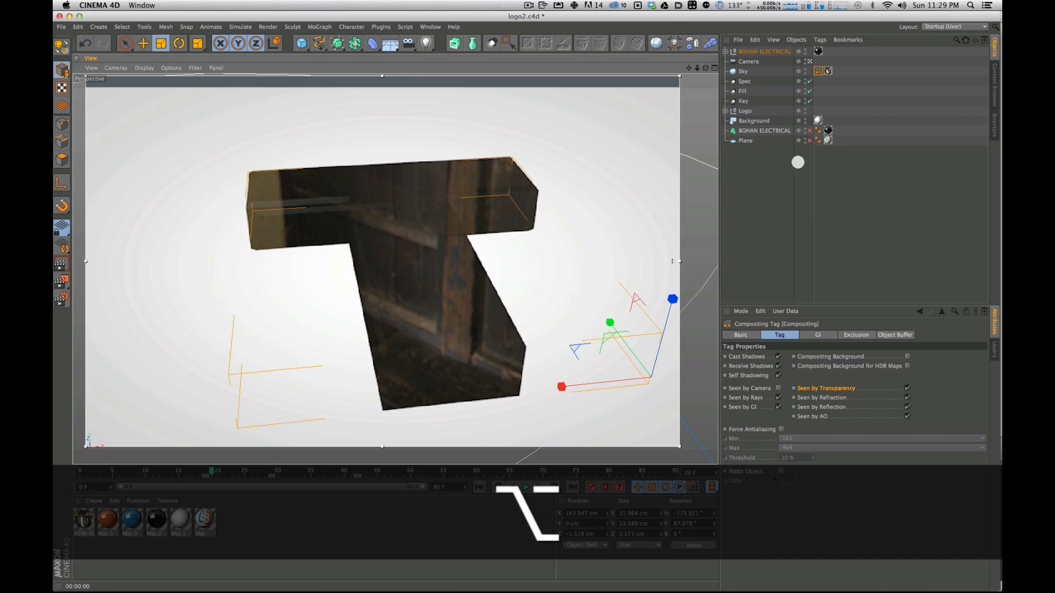
click(907, 388)
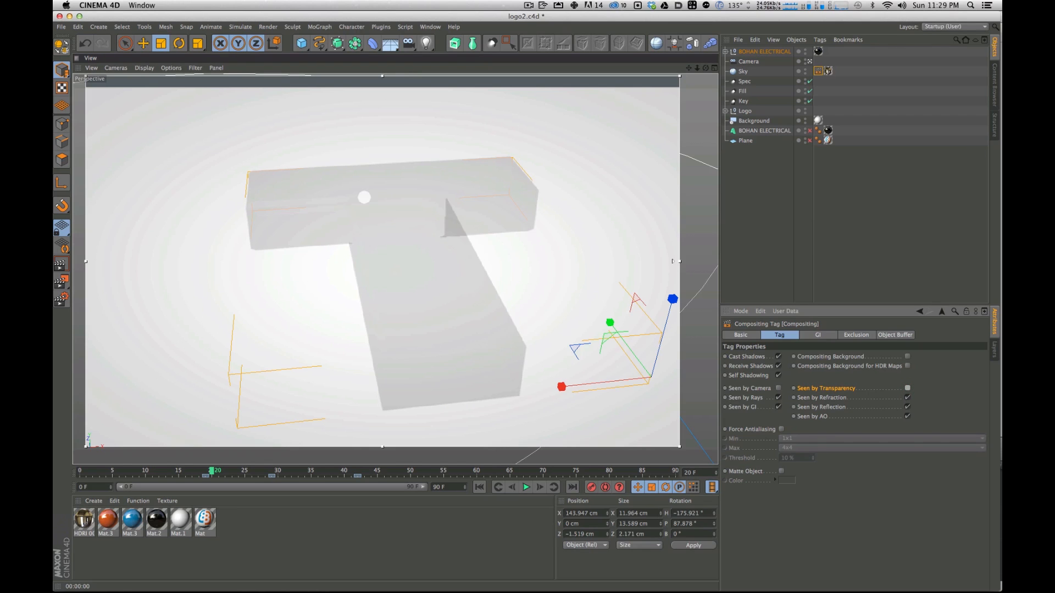
Step: Step through the frames after frame 20 to check the rendered materials, and scrub to frame 83 to view the assembled logo
key(g)
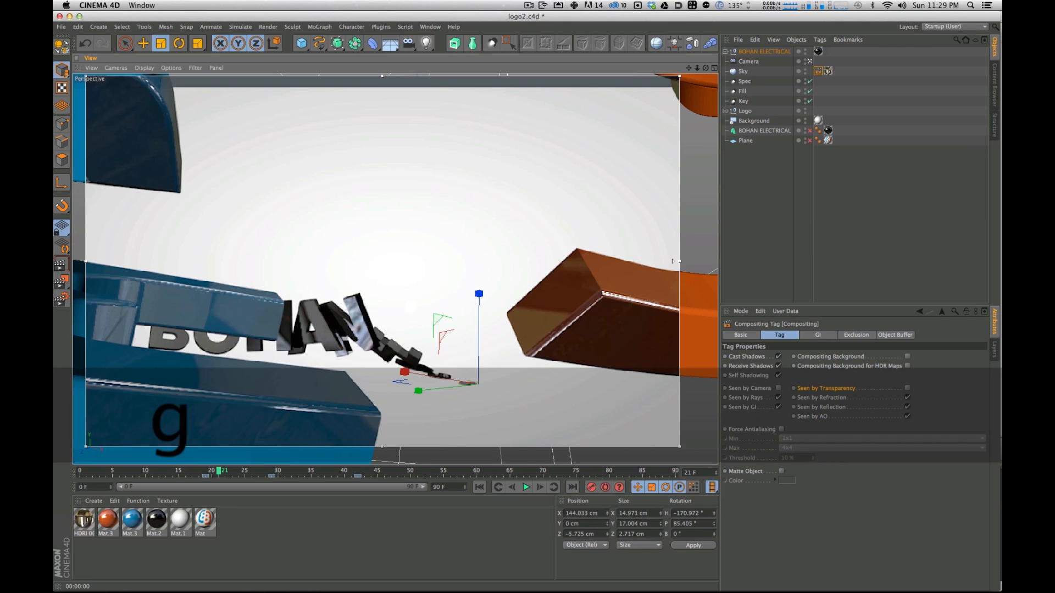
key(g)
key(g)
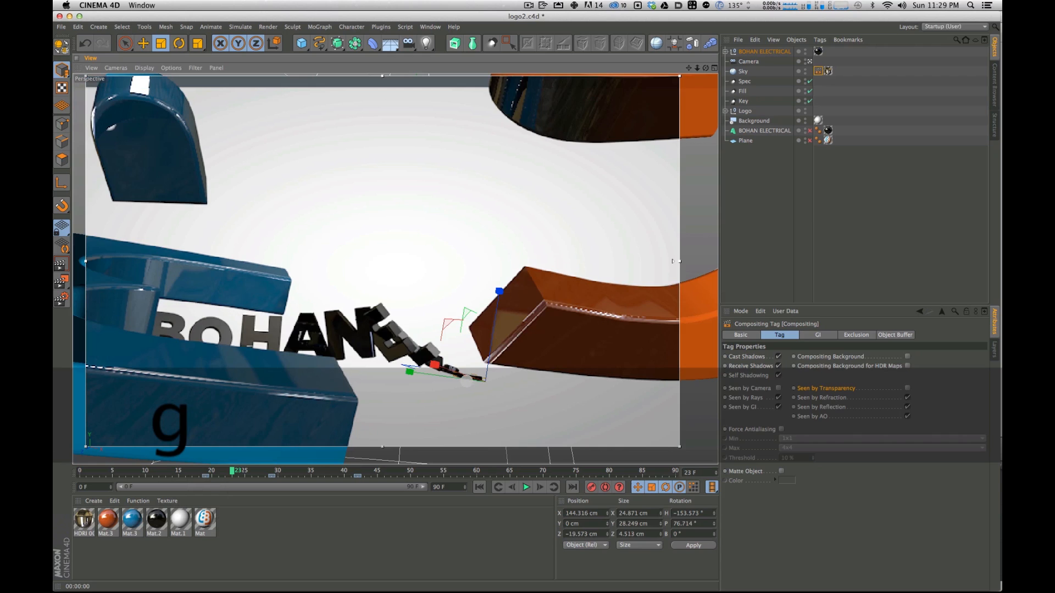
key(f)
key(f)
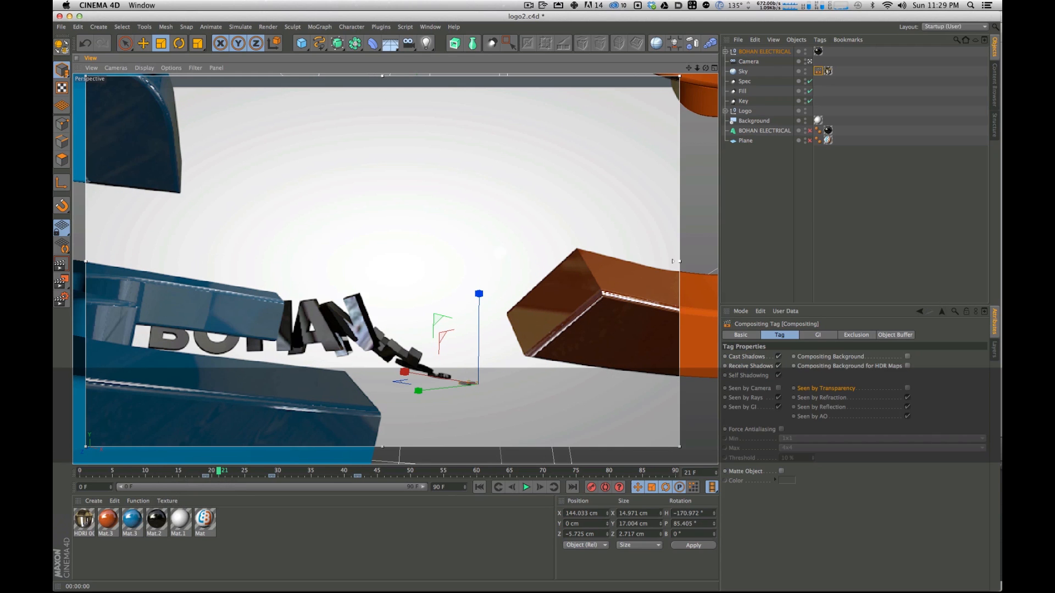
mouse_move(430, 413)
alt+mouse_down()
mouse_move(418, 141)
mouse_move(412, 349)
mouse_move(361, 295)
mouse_move(403, 396)
alt+mouse_up()
drag(225, 472, 633, 414)
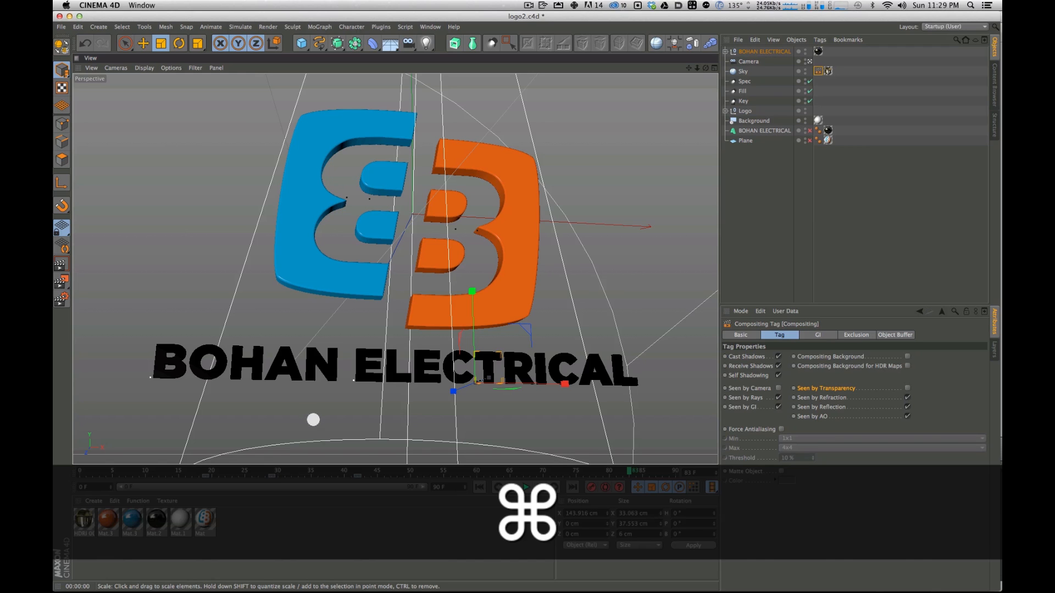
Step: Set the frame range in the render output settings to All Frames
key(super+b)
drag(406, 92, 727, 222)
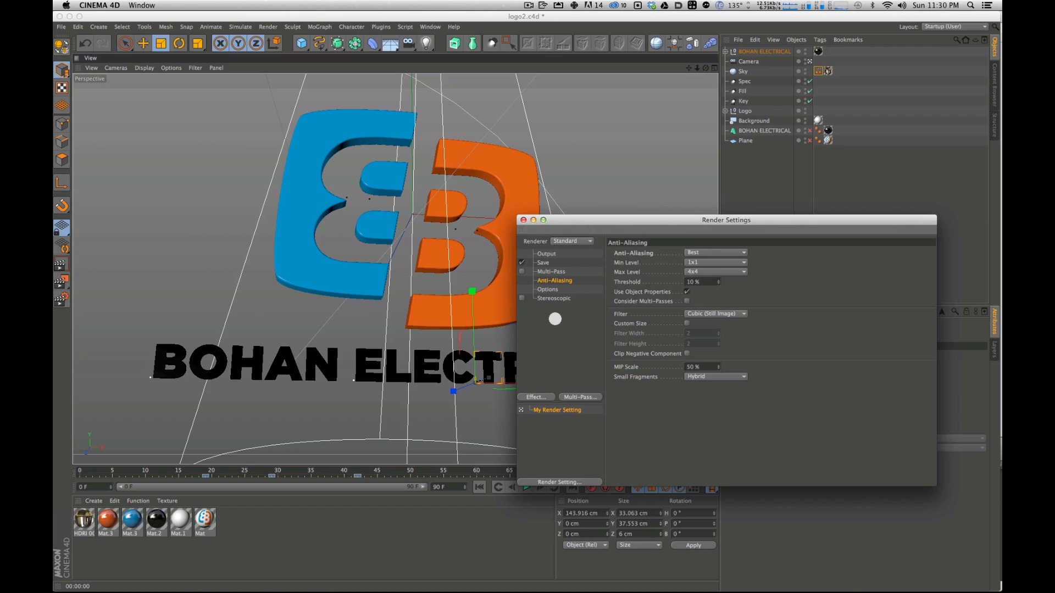
drag(673, 224, 675, 241)
click(560, 271)
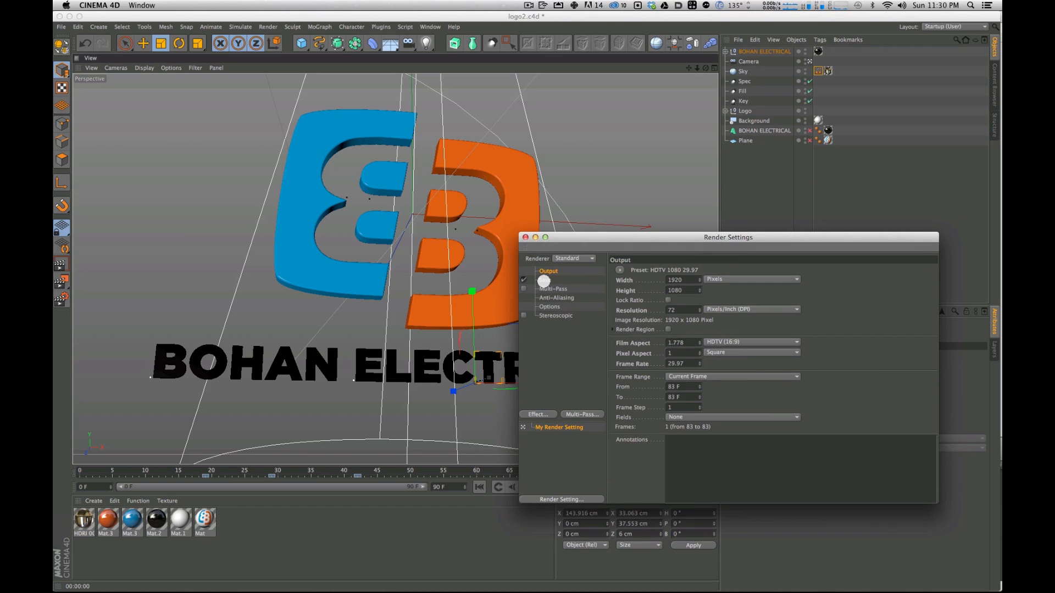
click(693, 378)
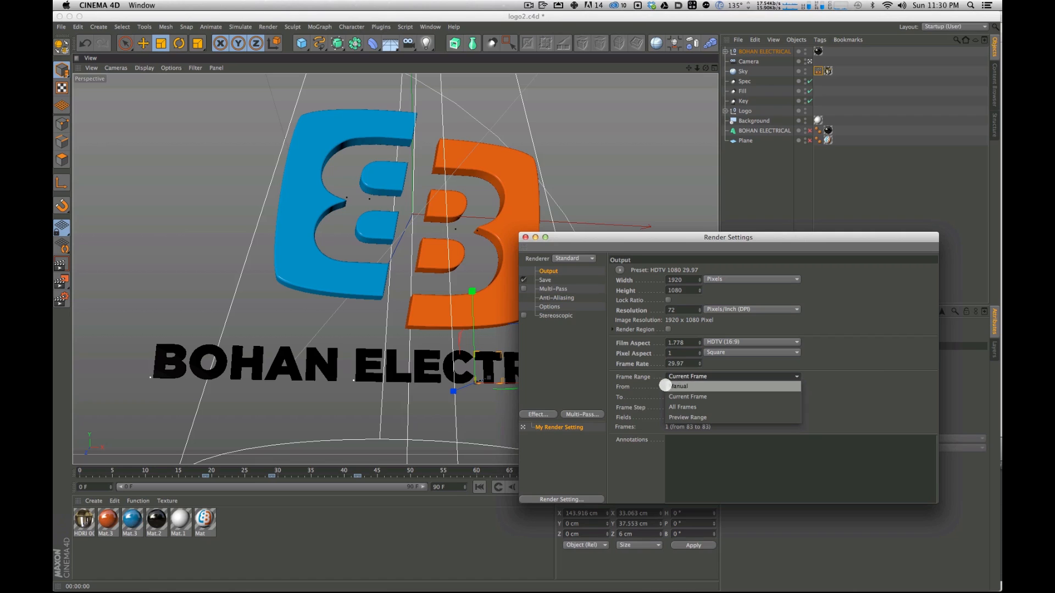
click(698, 408)
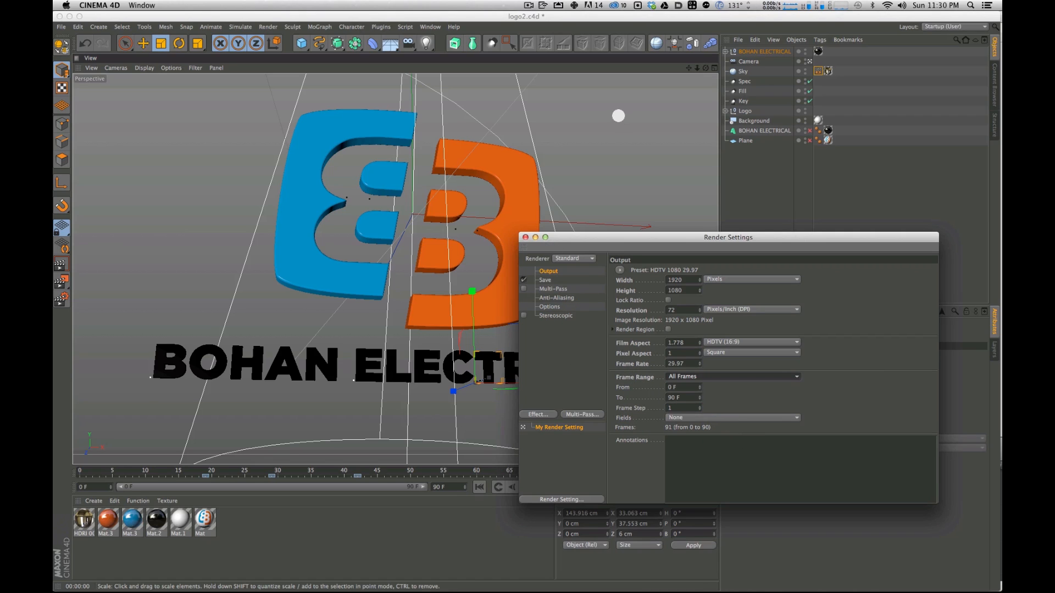
Step: Set the regular image's save file to "render" in the 002_Logo_Animation/From_GFX_DPT/c4d/Render folder of 00088_Brograph
click(541, 280)
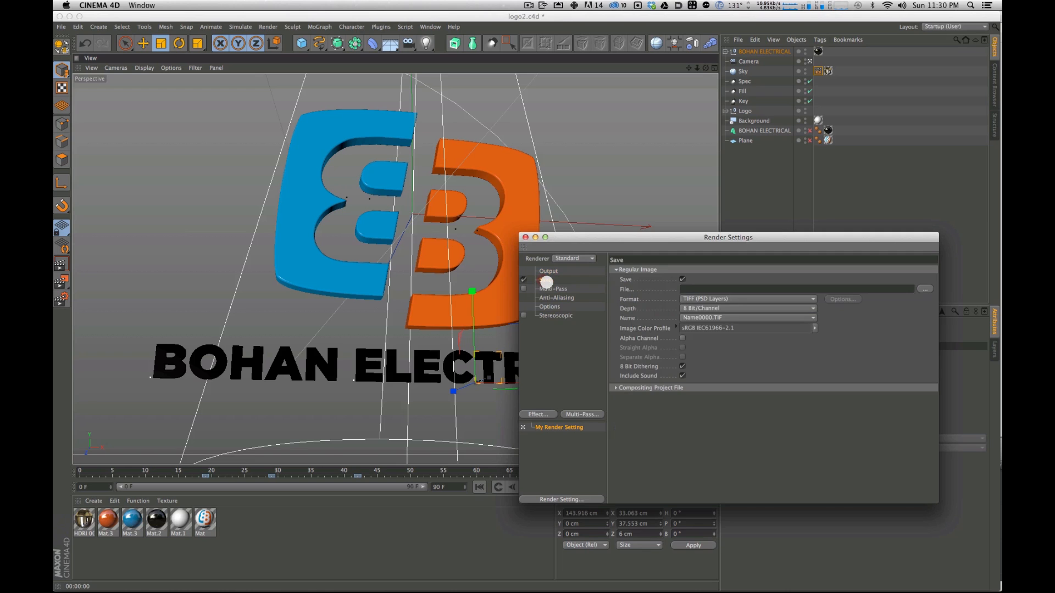
click(926, 289)
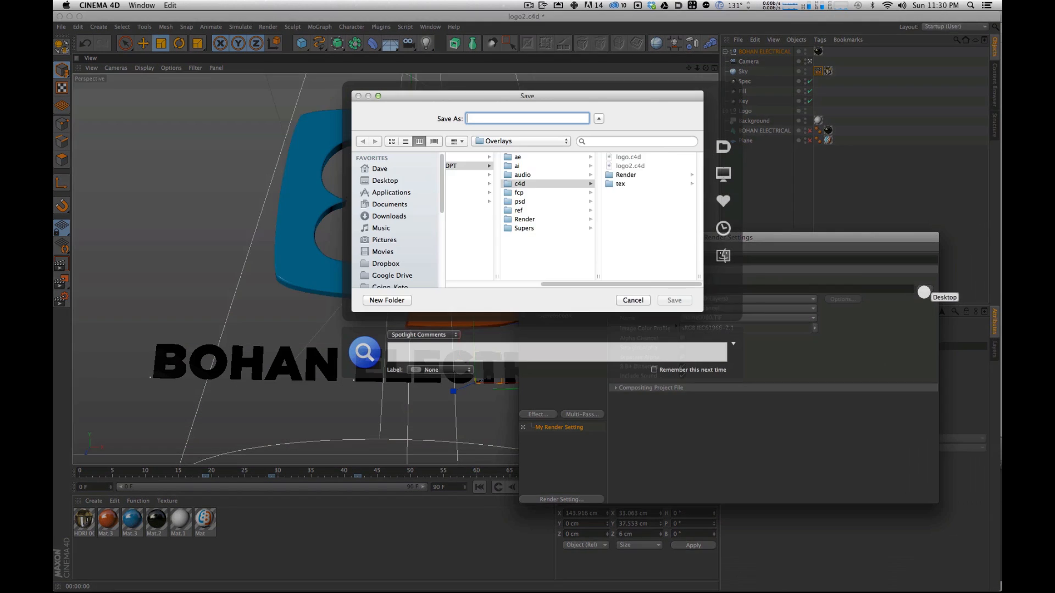
drag(698, 308, 855, 525)
click(411, 311)
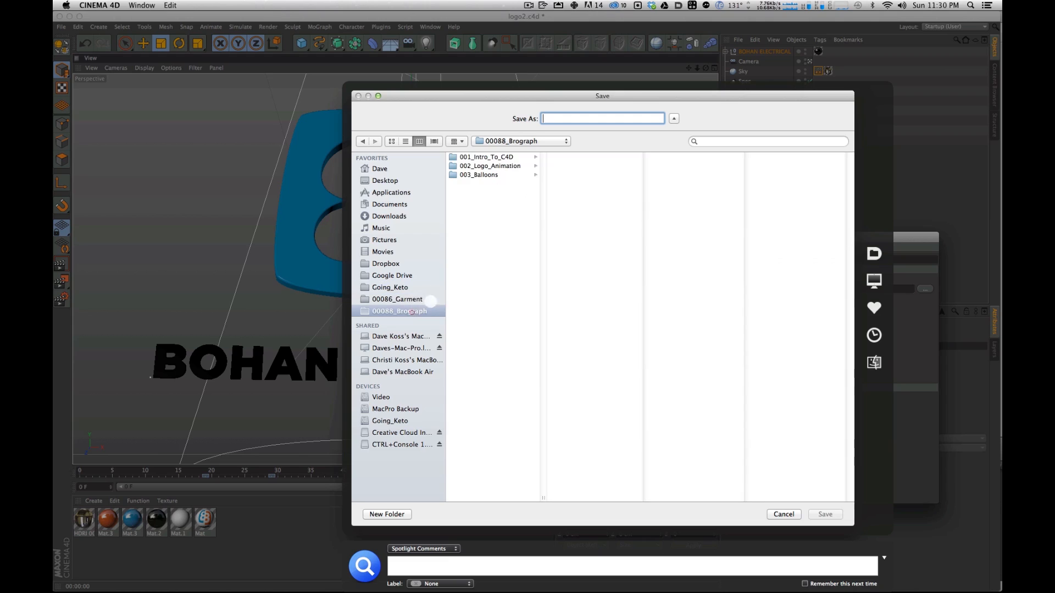
click(501, 166)
click(581, 166)
click(669, 183)
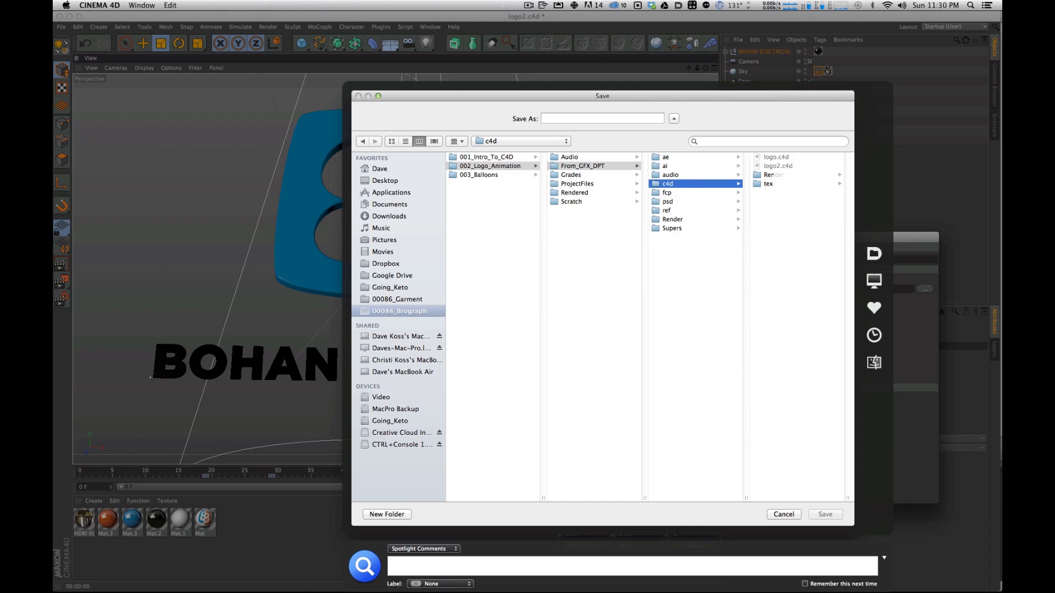
click(775, 175)
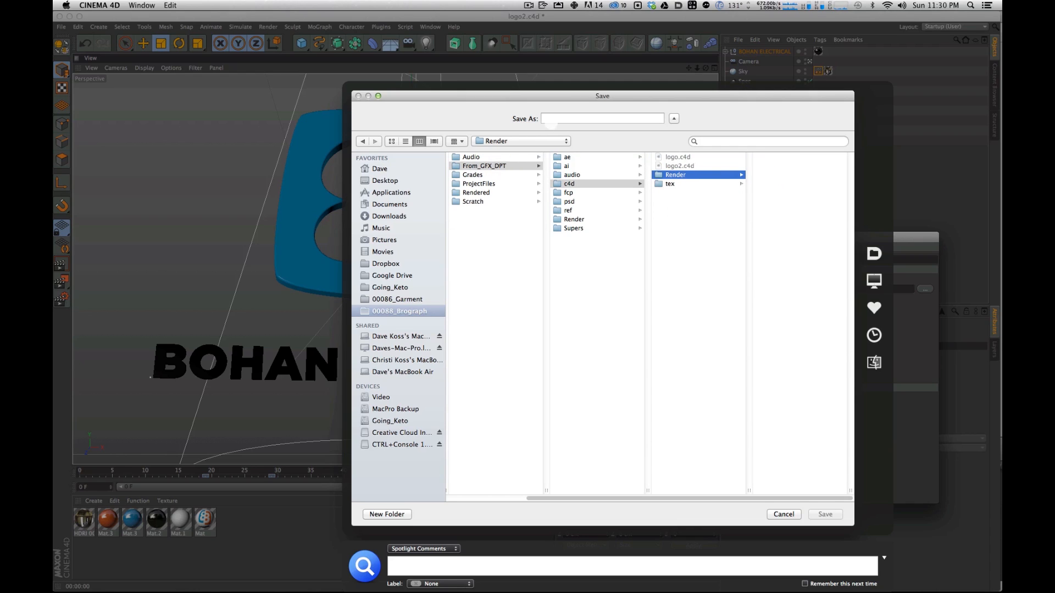
click(576, 118)
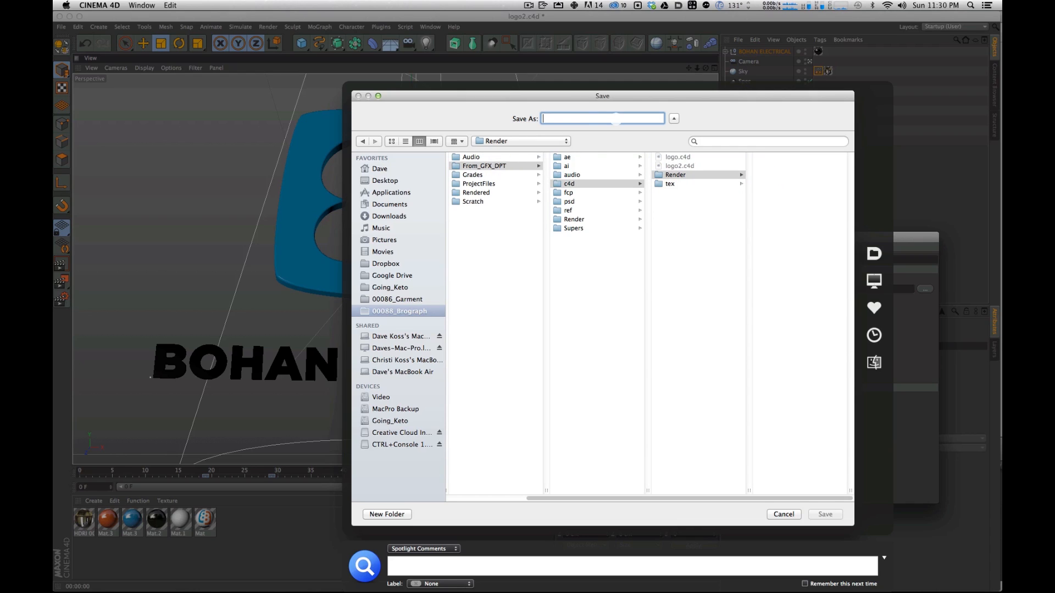
text(render)
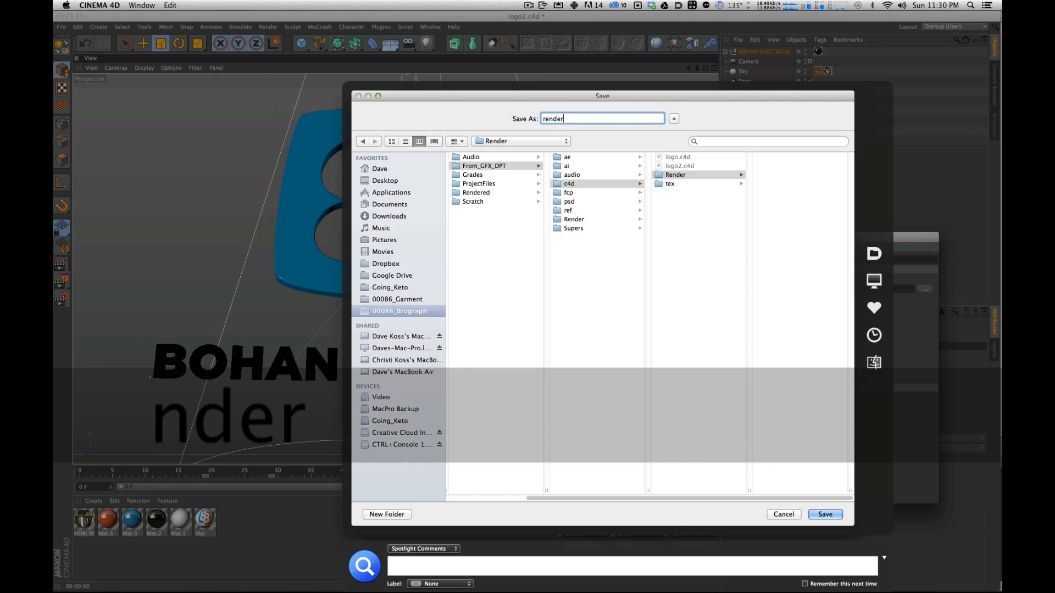
key(Return)
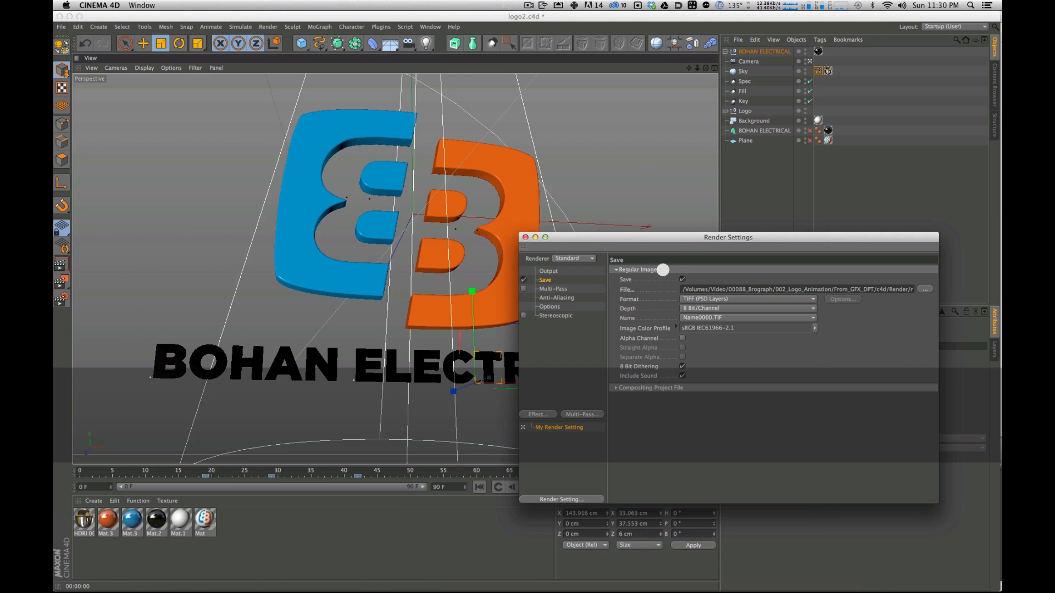
Step: Add Motion Vector and Depth passes to the Multi-Pass render settings
drag(680, 240, 681, 233)
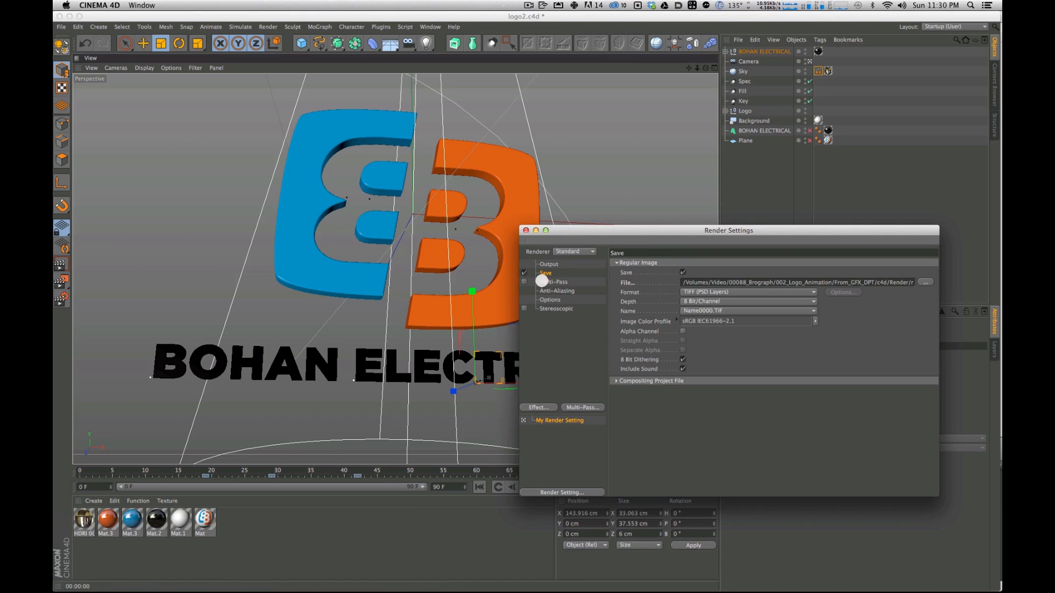
click(542, 281)
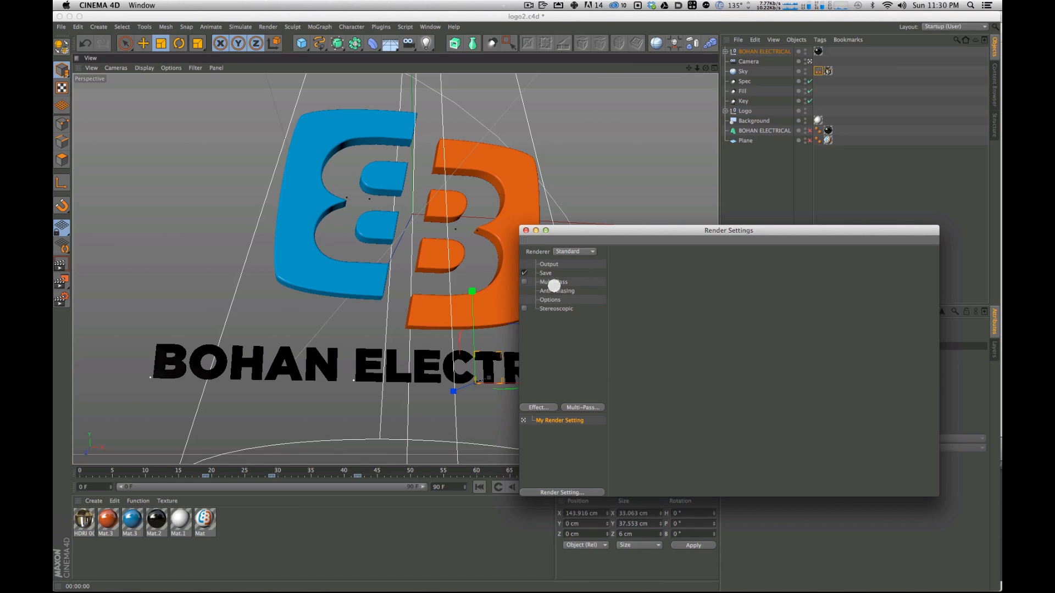
click(553, 283)
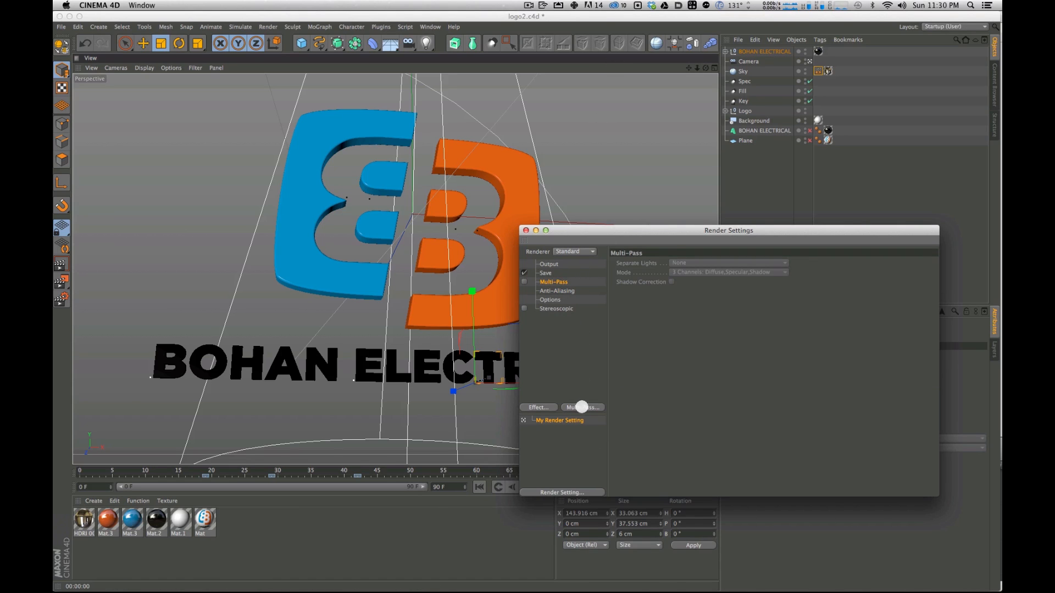
click(582, 407)
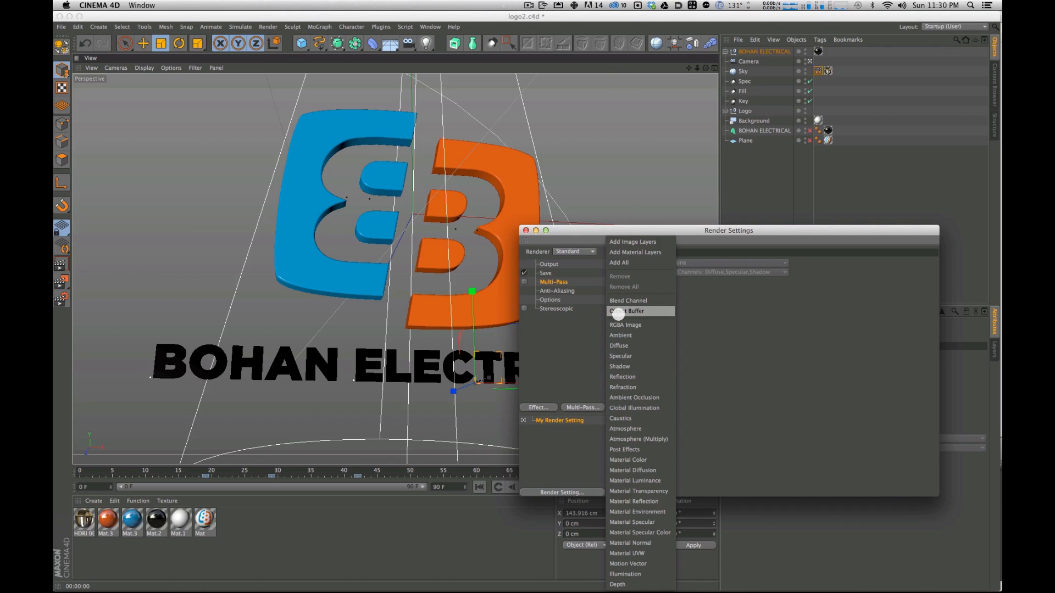
click(640, 564)
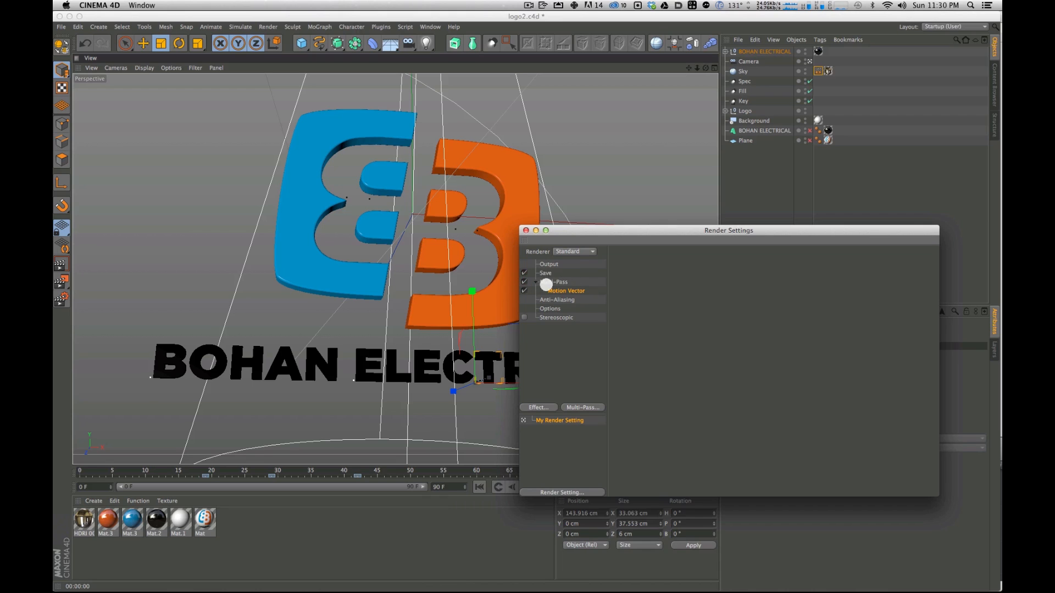
click(587, 408)
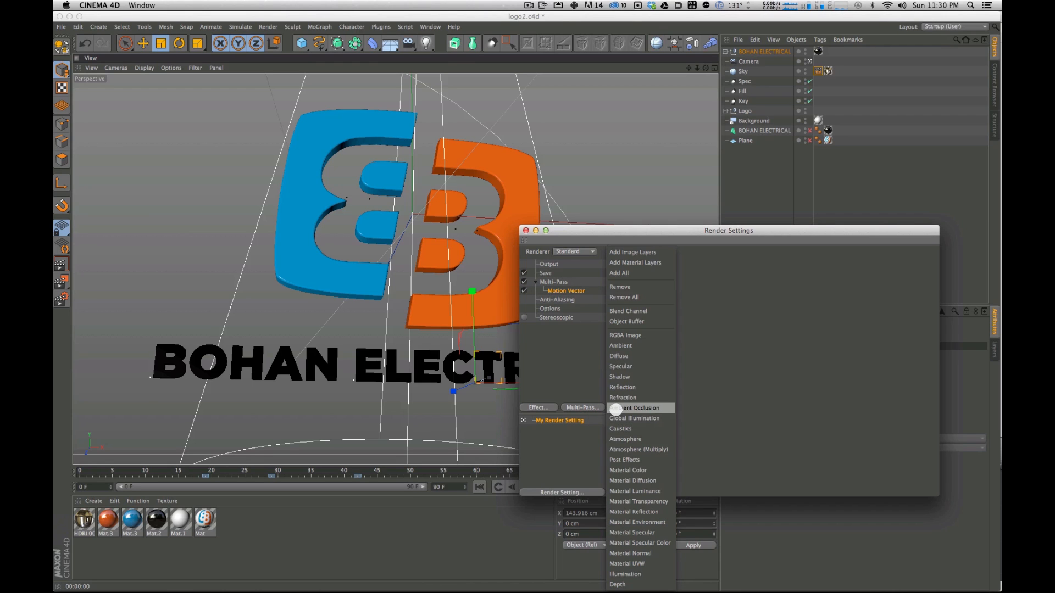
click(627, 585)
click(558, 299)
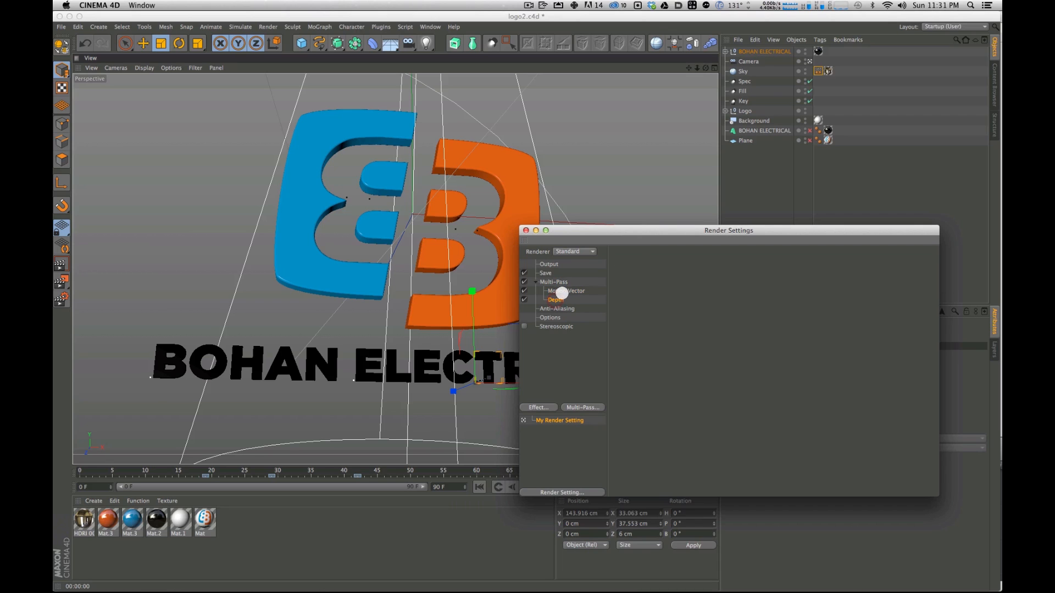
click(559, 291)
click(555, 283)
Step: Copy the regular image's file path to the multi-pass image and enable Alpha Channel for the regular image
click(547, 273)
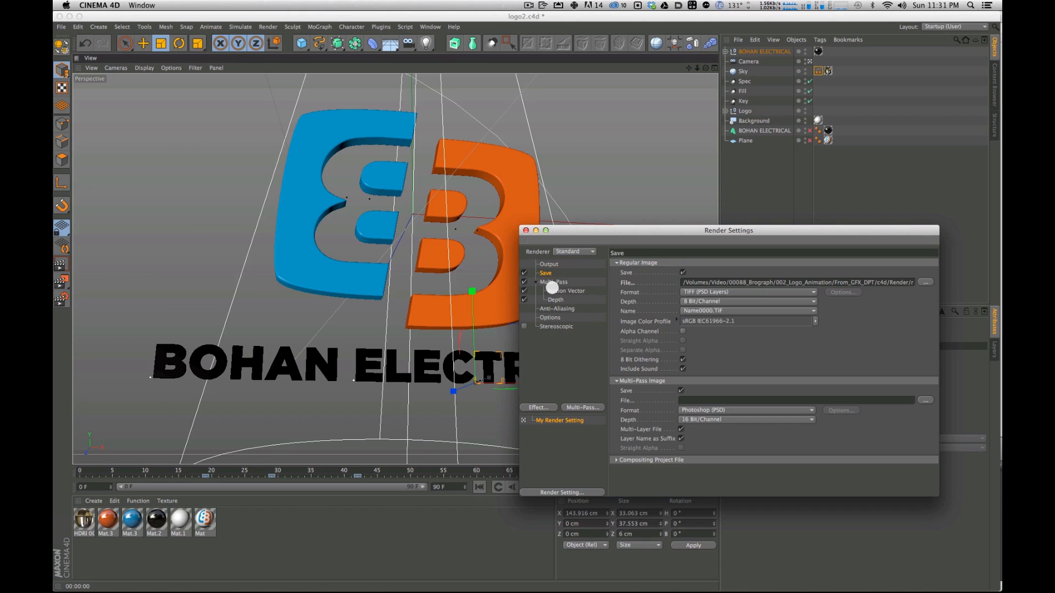
click(631, 399)
click(791, 284)
key(super+a)
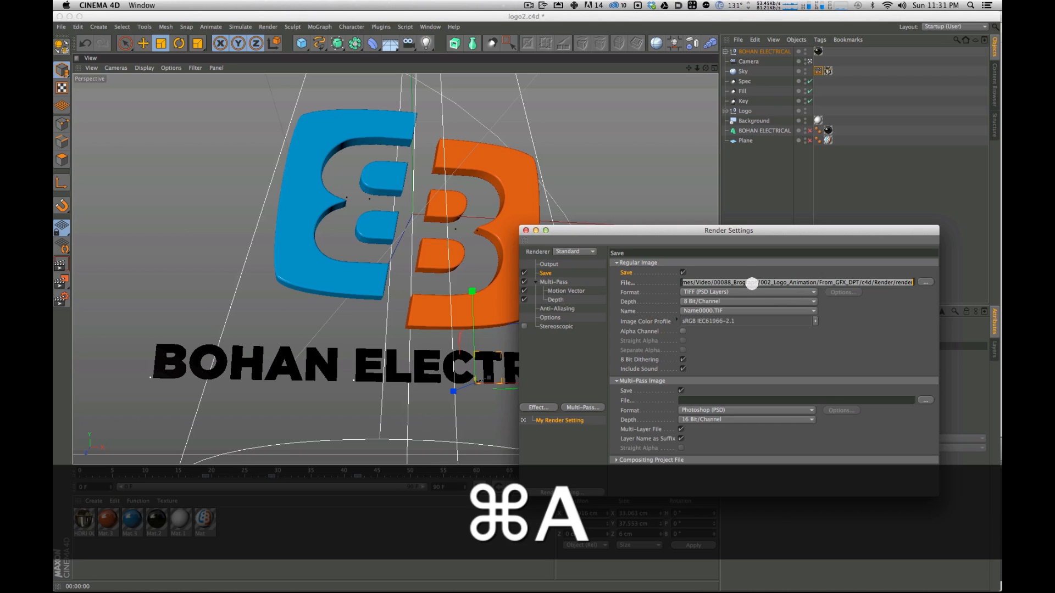
key(super+c)
click(759, 400)
key(super+v)
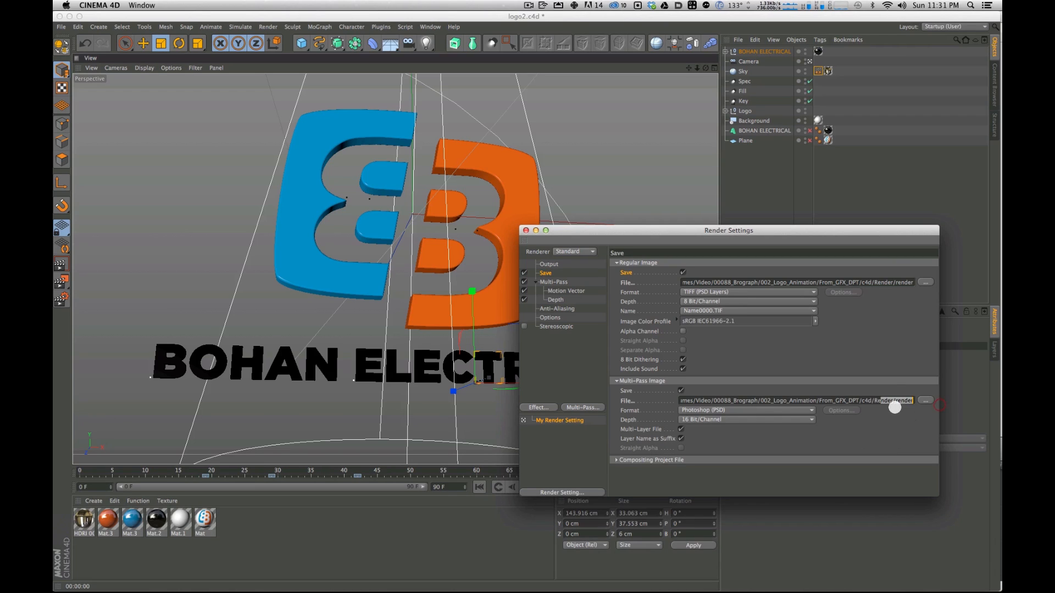
click(865, 352)
click(682, 331)
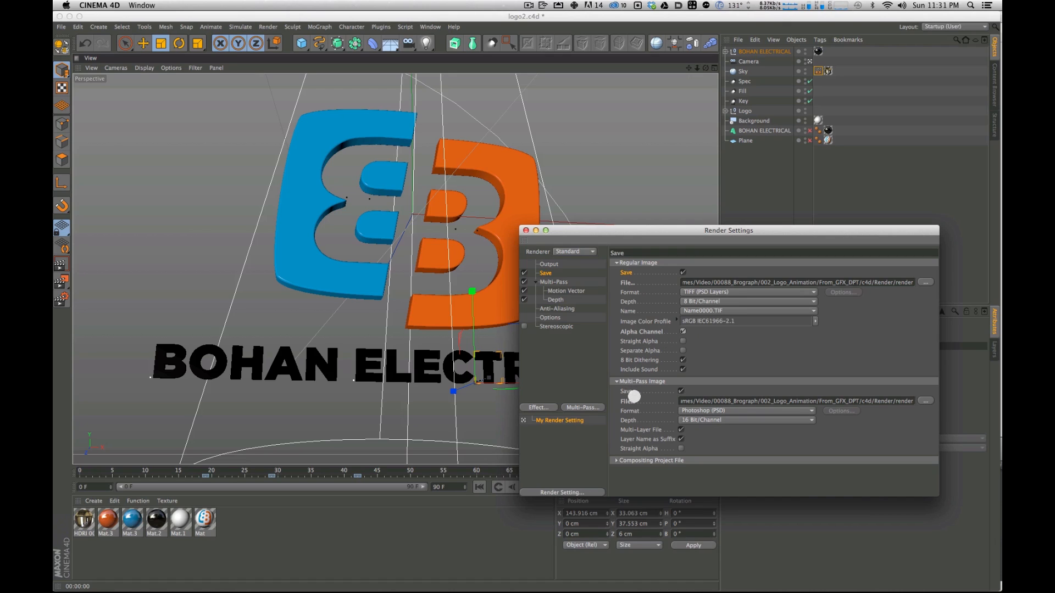
Step: Set the multi-pass image format to TIFF (PSD Layers) and turn off Multi-Layer File
click(699, 412)
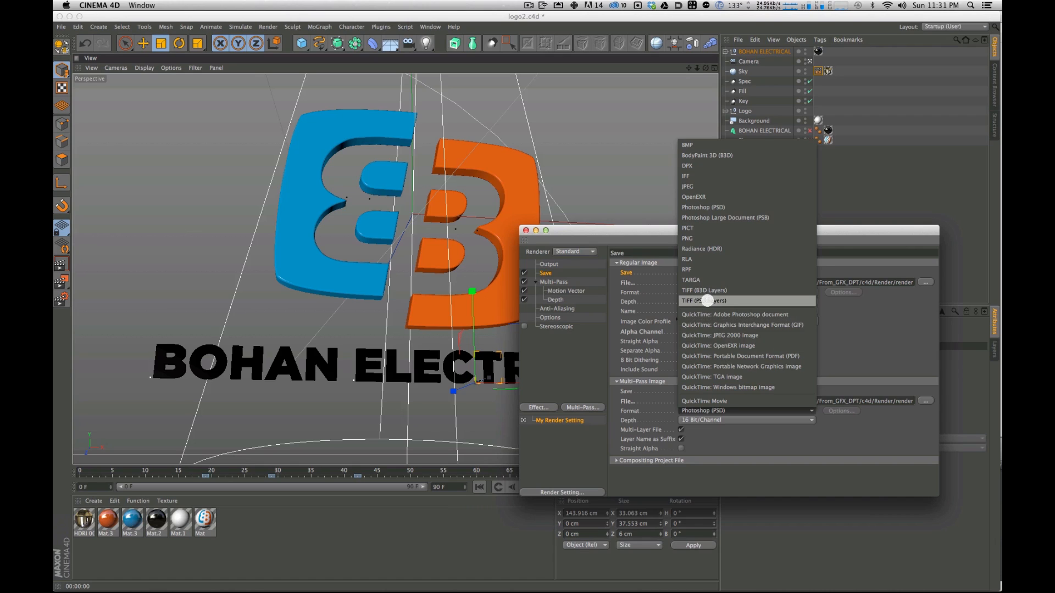
click(707, 300)
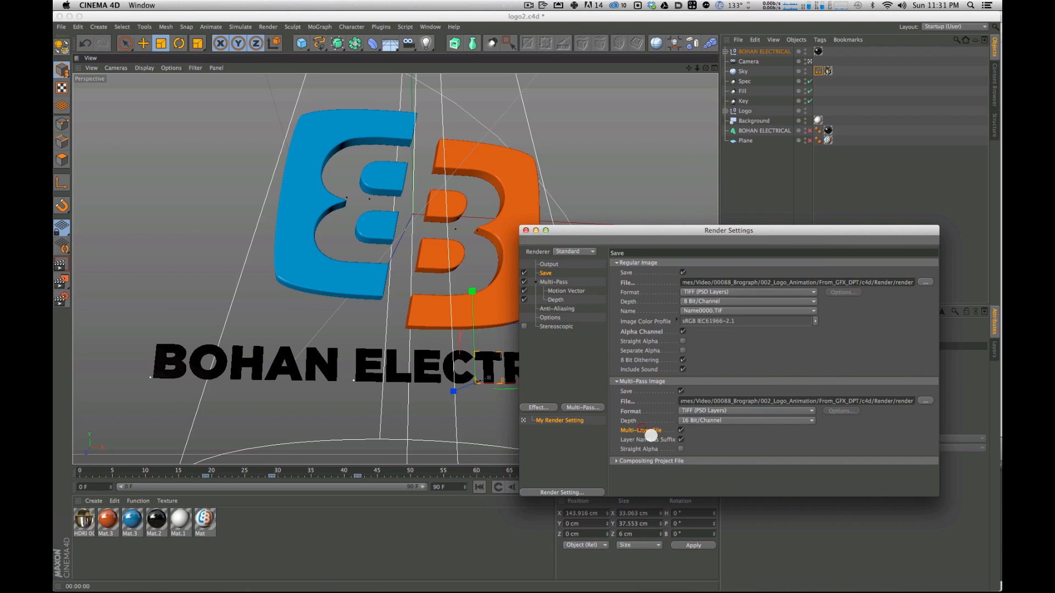
click(680, 431)
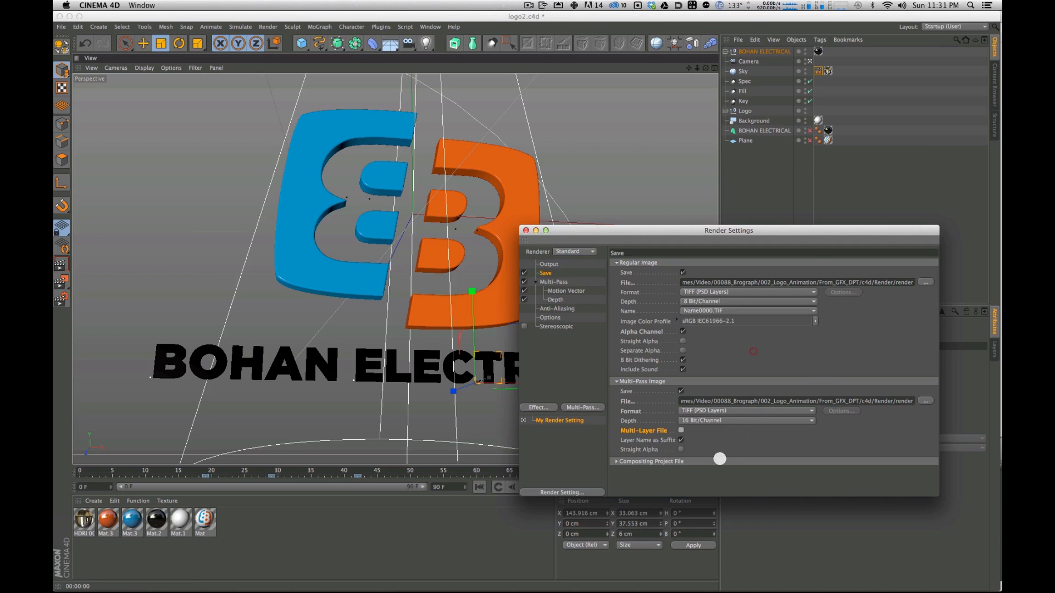
Step: Turn off Shadow, Reflection, Refraction and Transparency in the render options
click(559, 382)
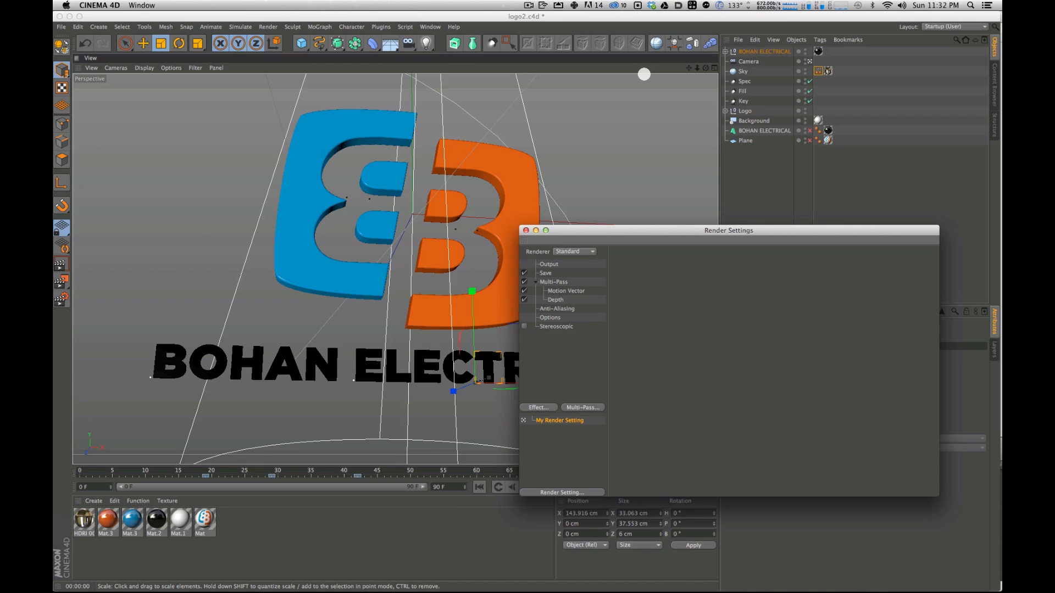
drag(597, 230, 611, 243)
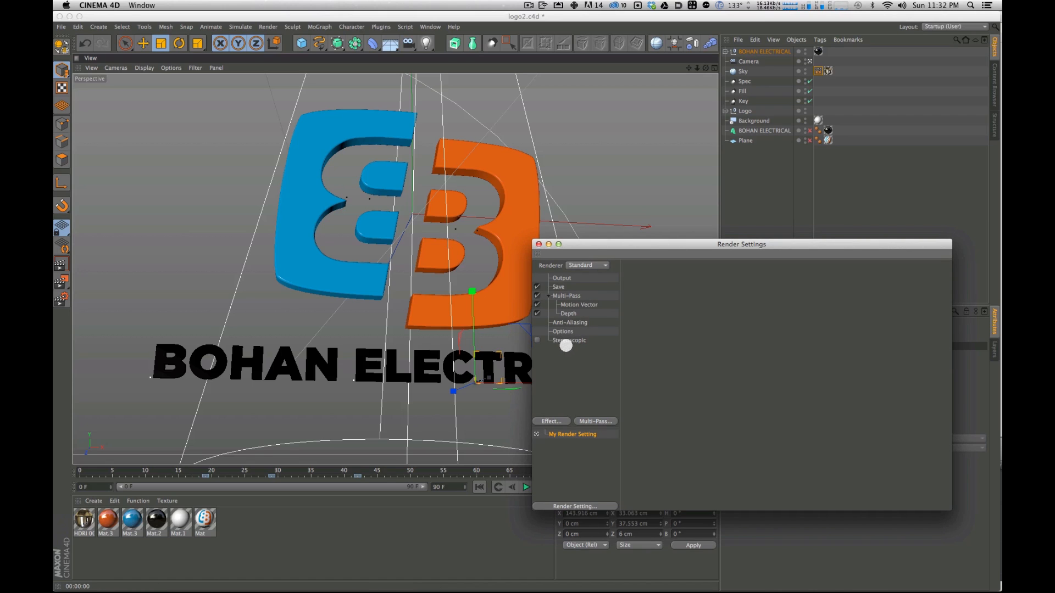
drag(597, 245, 598, 254)
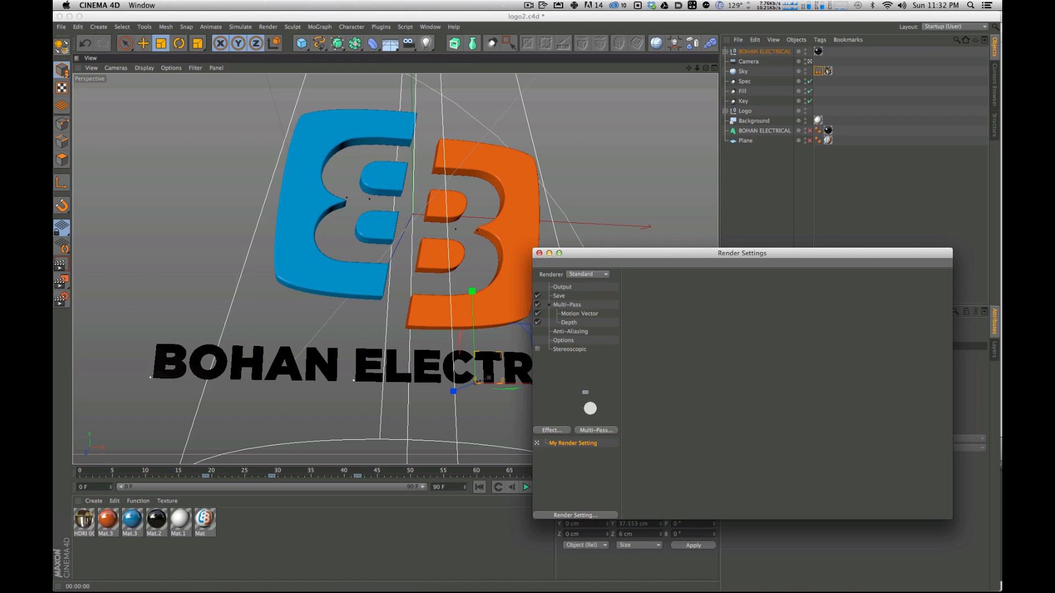
click(564, 340)
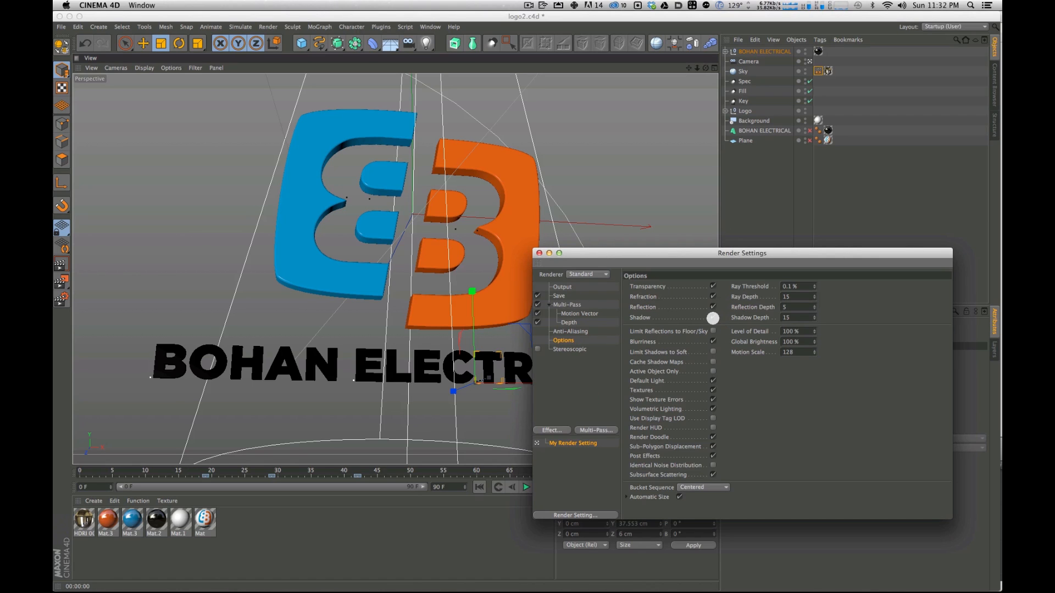
click(712, 317)
click(713, 307)
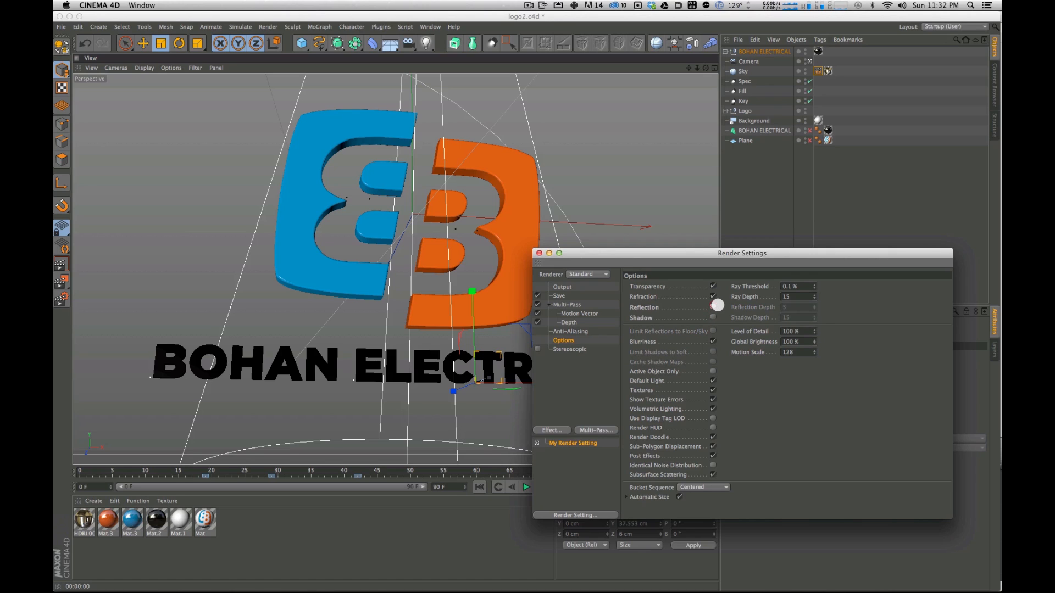
click(713, 297)
click(713, 286)
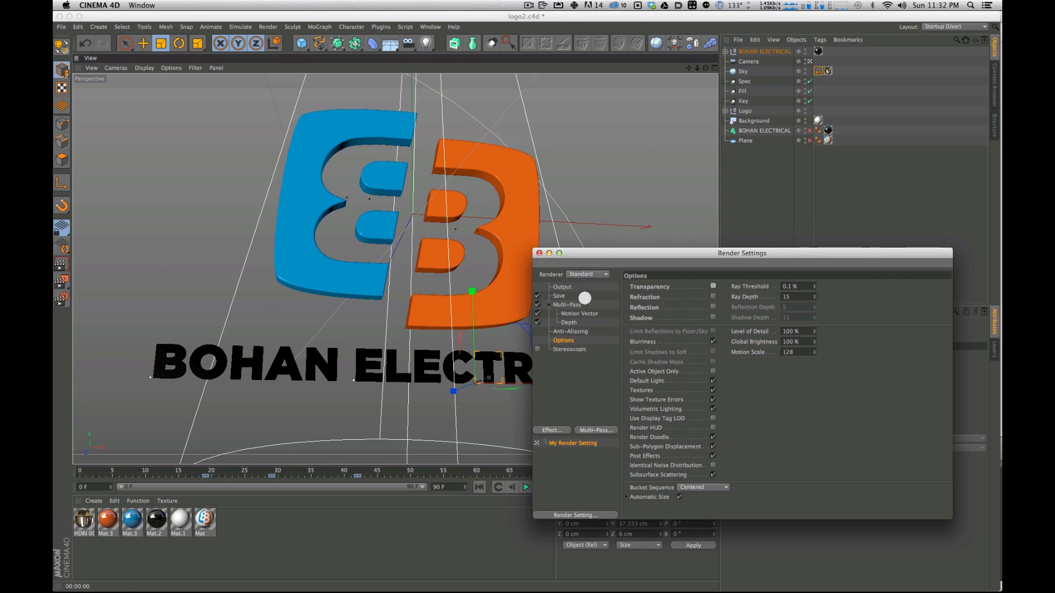
Step: Set the render's anti-aliasing to None and preview-render the logo in the viewport
click(579, 332)
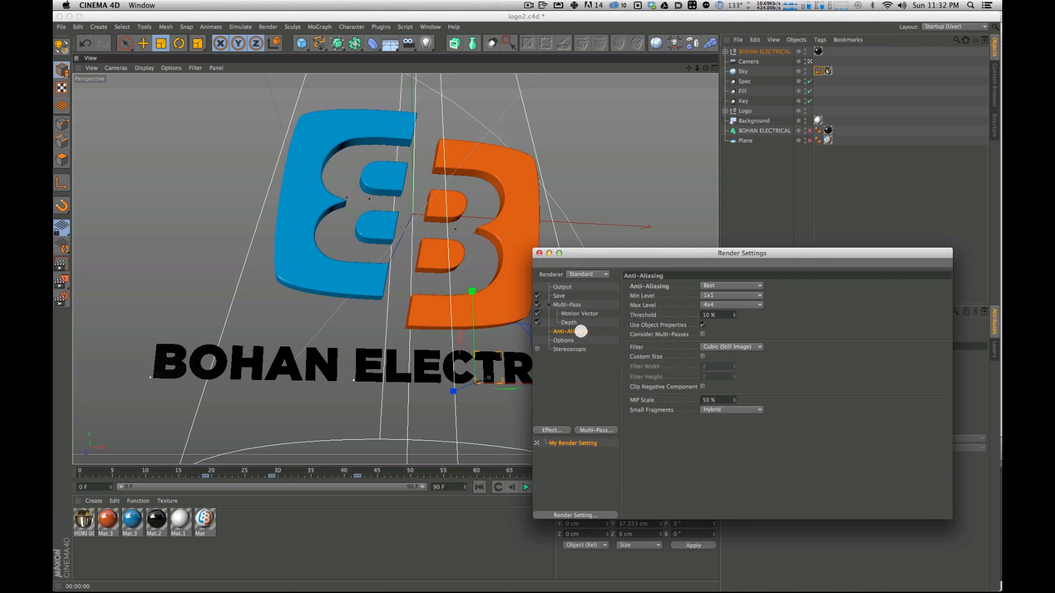
click(725, 286)
click(718, 295)
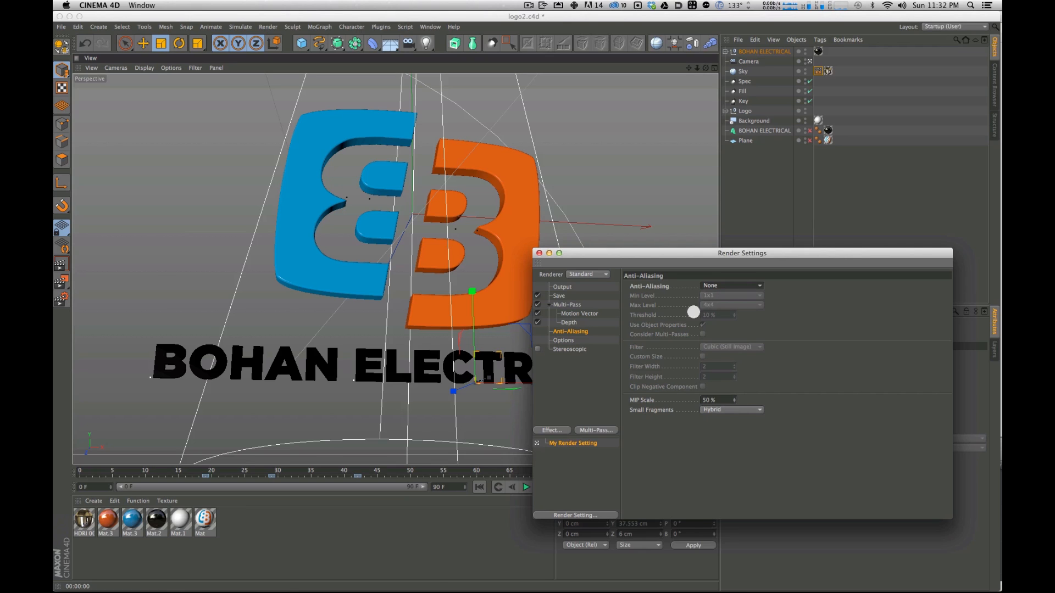
click(539, 254)
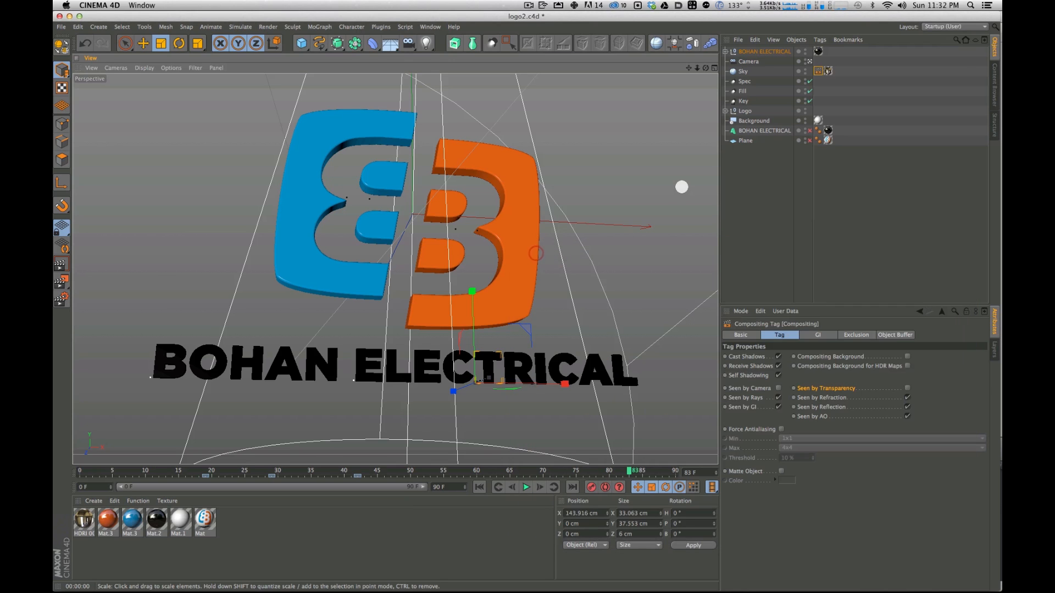
key(super+r)
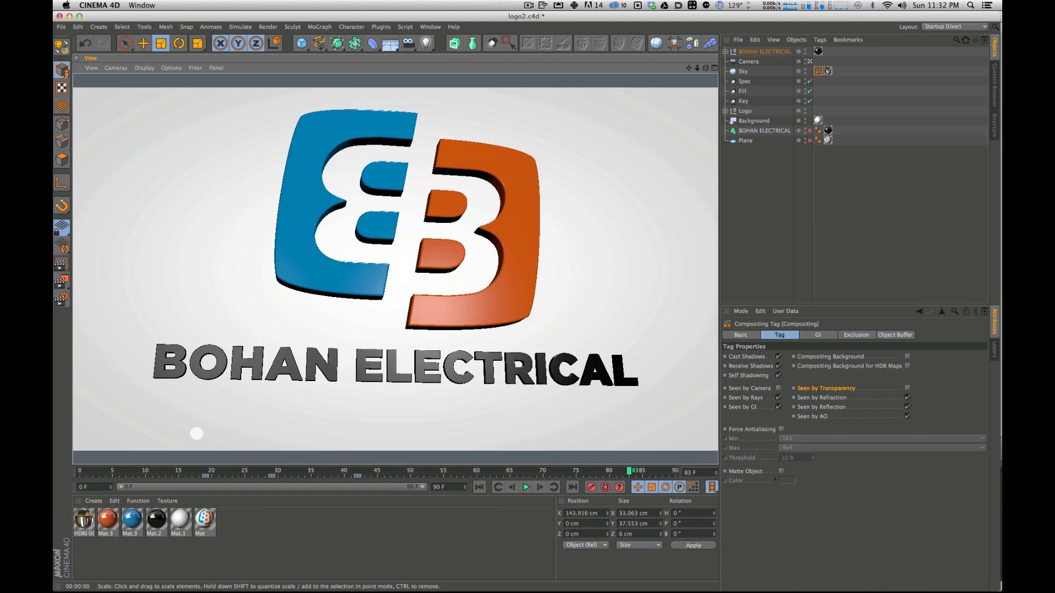
Step: Return to frame 0, render the animation to the Picture Viewer, and enlarge the viewer with the image fitted to screen
drag(622, 469, 77, 420)
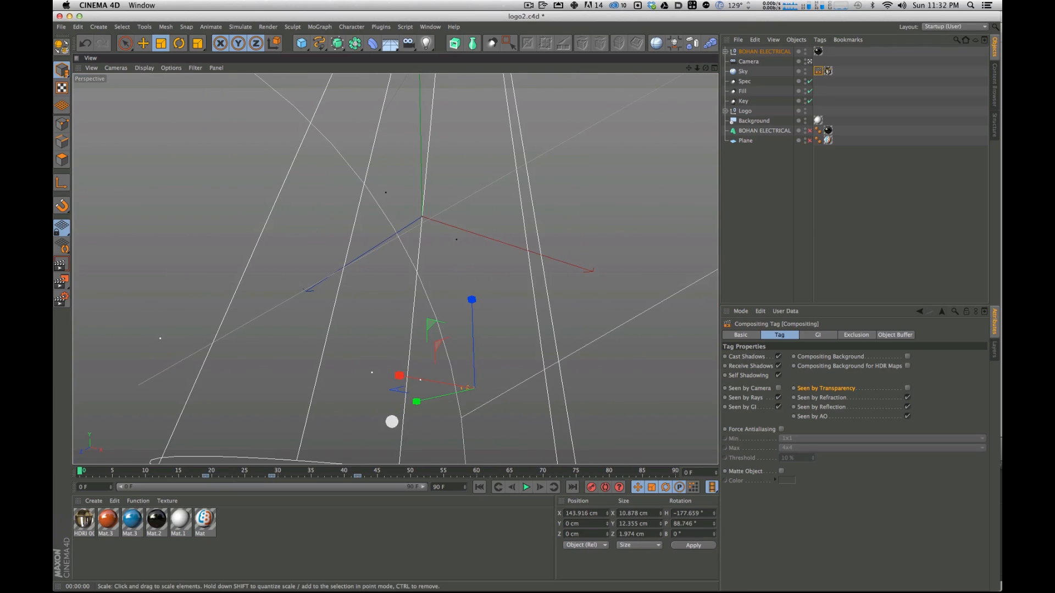
drag(94, 471, 55, 455)
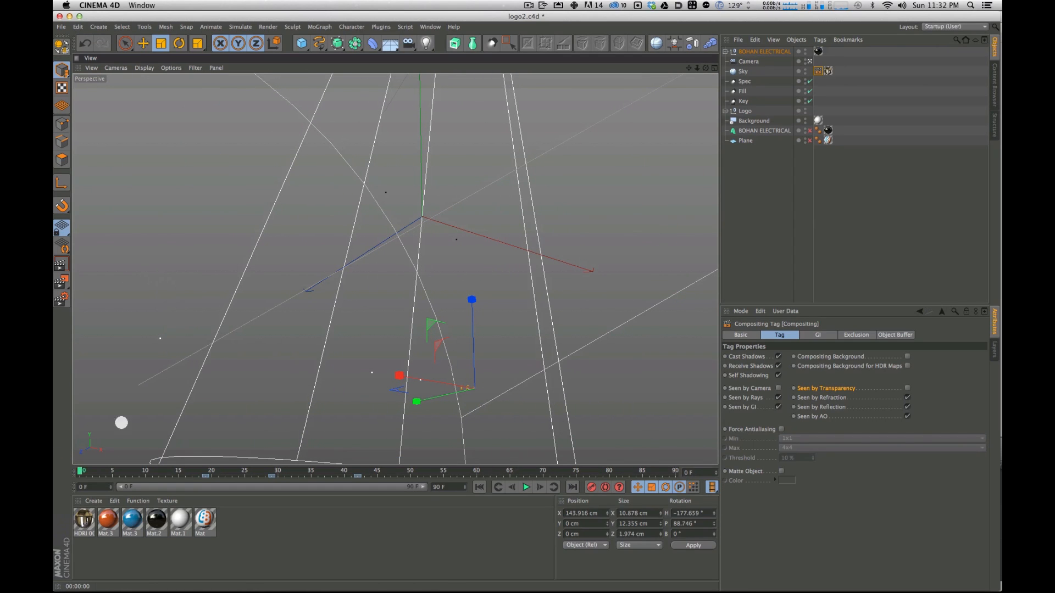
key(shift+r)
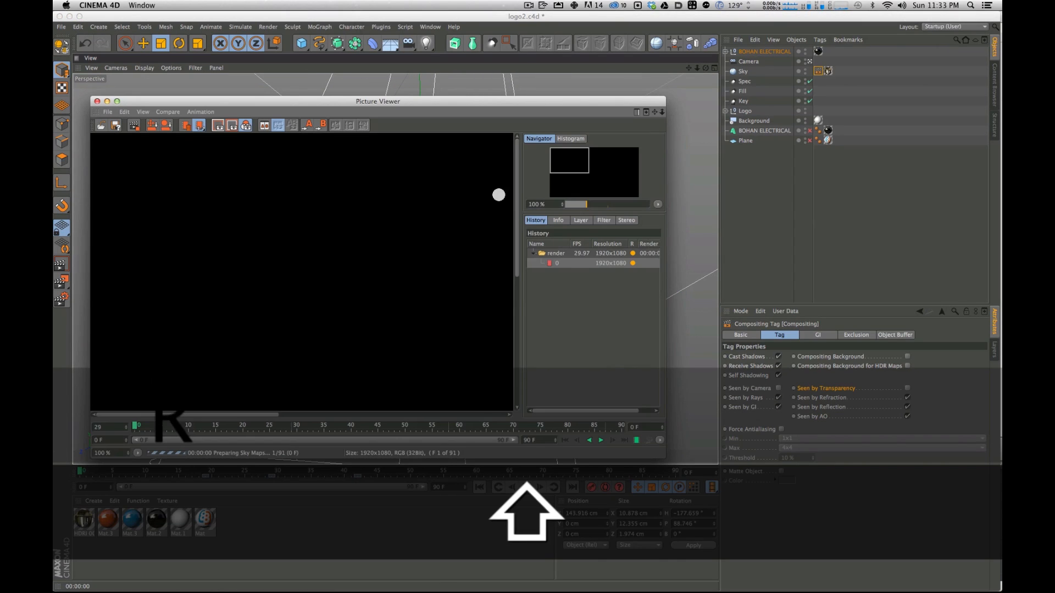
click(137, 454)
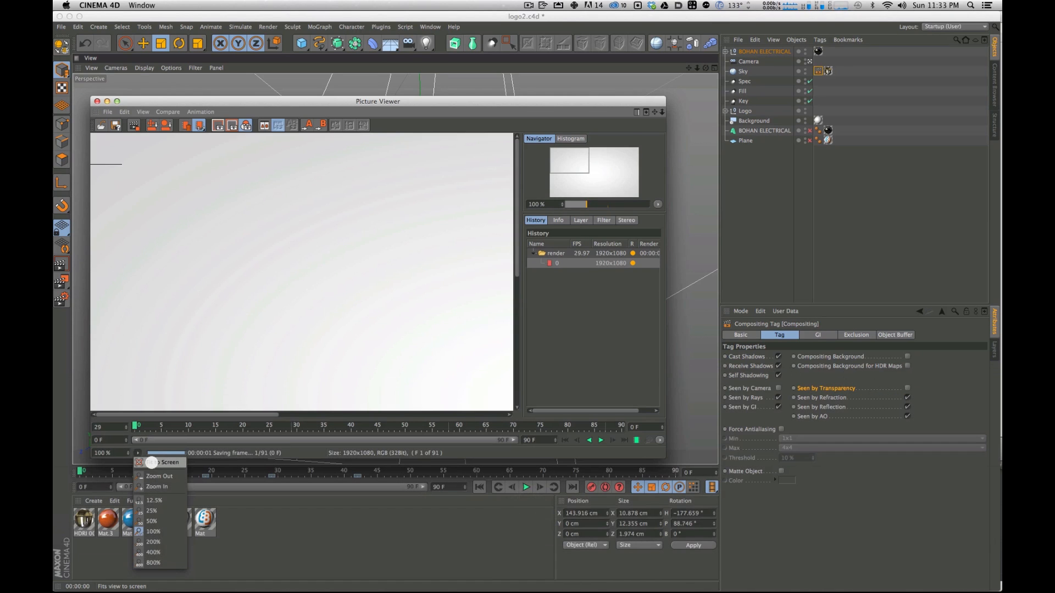
click(153, 464)
drag(665, 455, 865, 560)
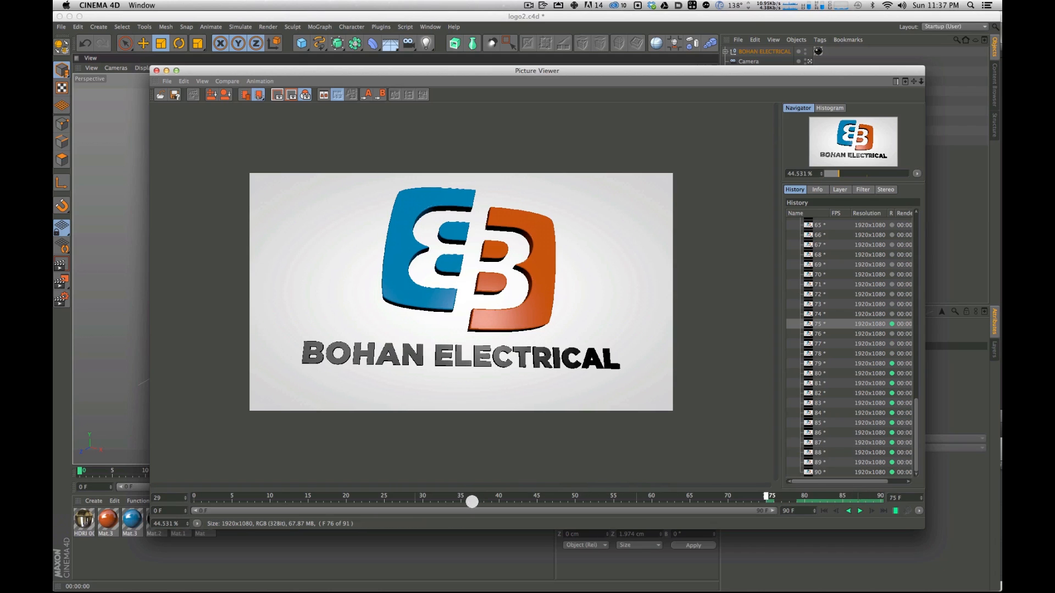
Step: Check the rendered logo animation at several frames back to frame 0, and close the Picture Viewer
drag(538, 485, 471, 496)
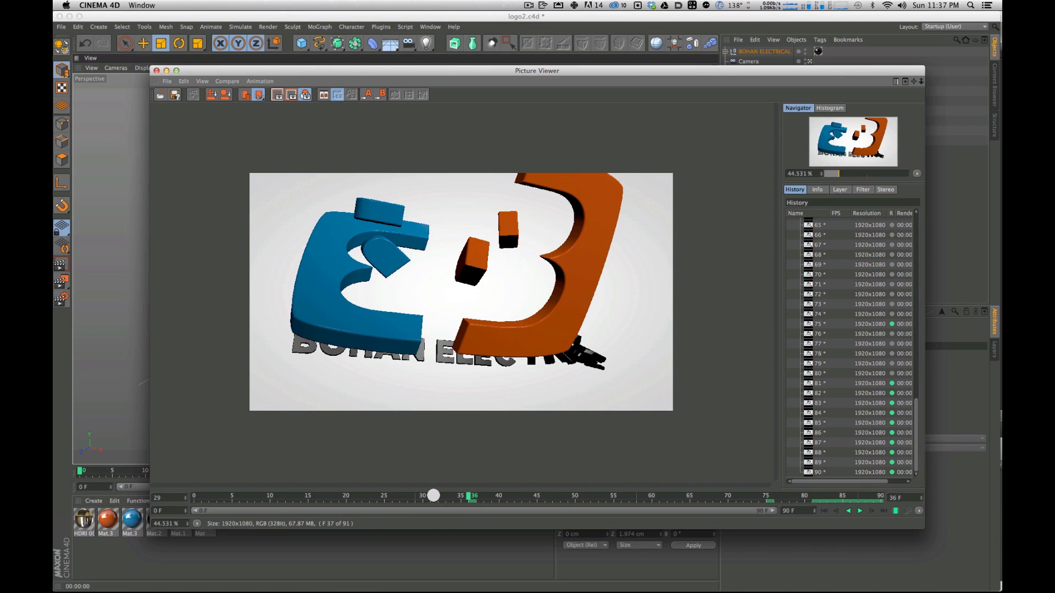
click(432, 495)
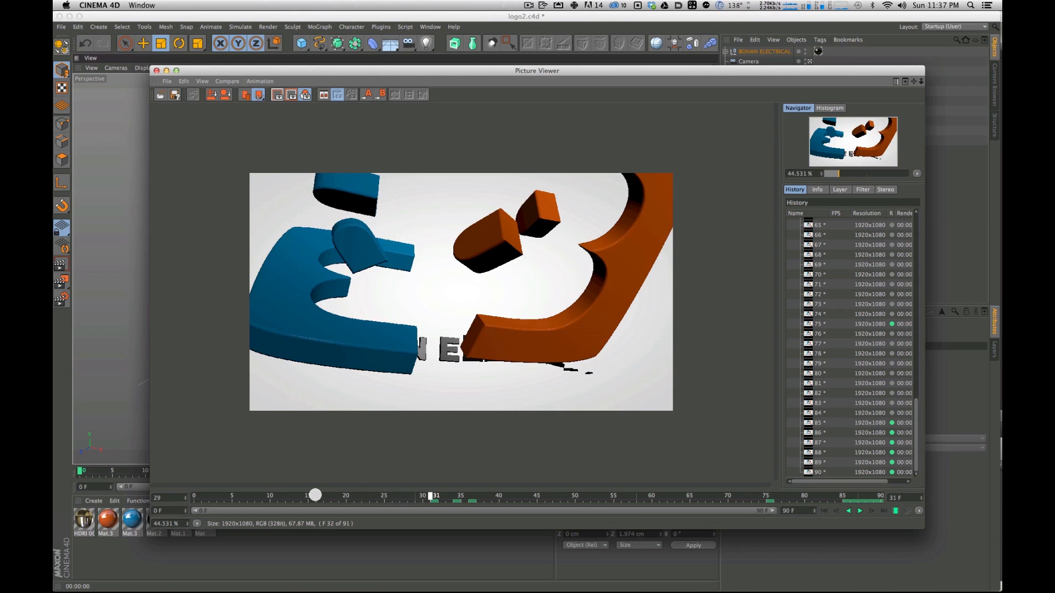
click(315, 495)
click(187, 494)
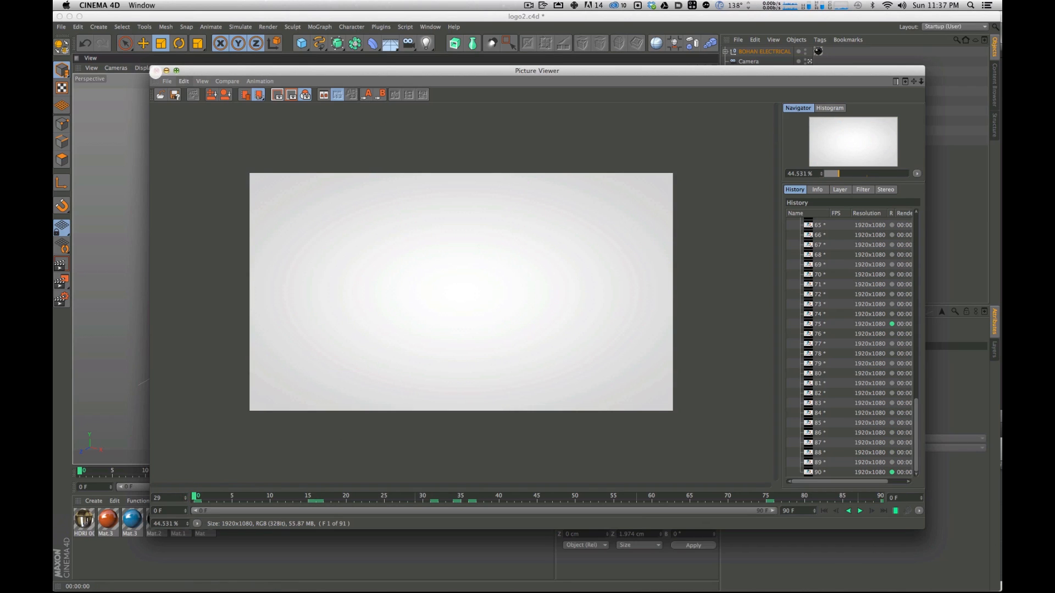
click(156, 70)
Step: Switch to After Effects
key(super+Tab)
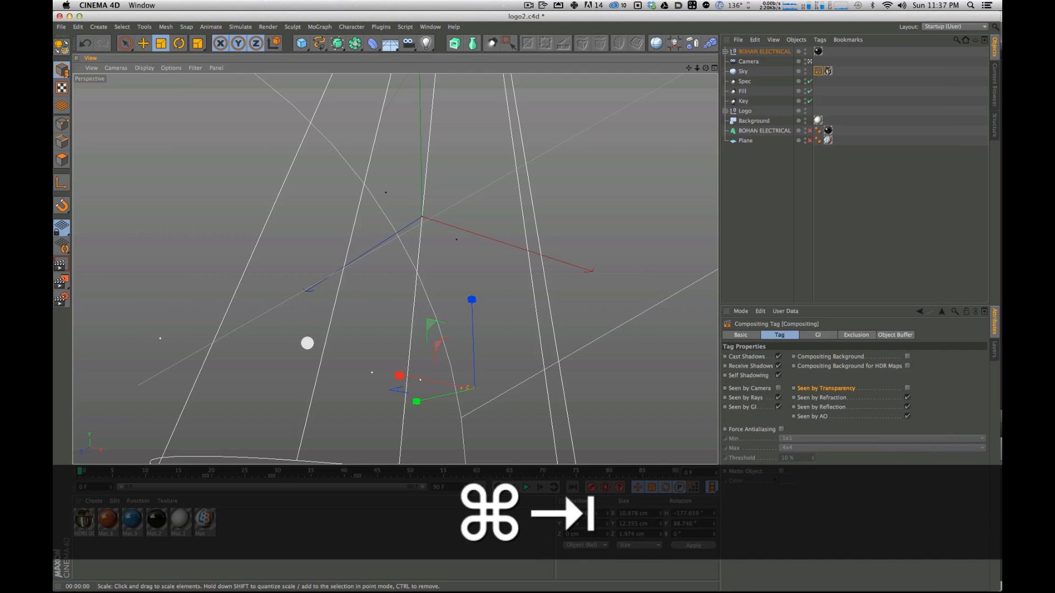
key(super+Tab)
key(super+Tab)
key(super+Tab)
key(super+Tab)
key(super+Tab)
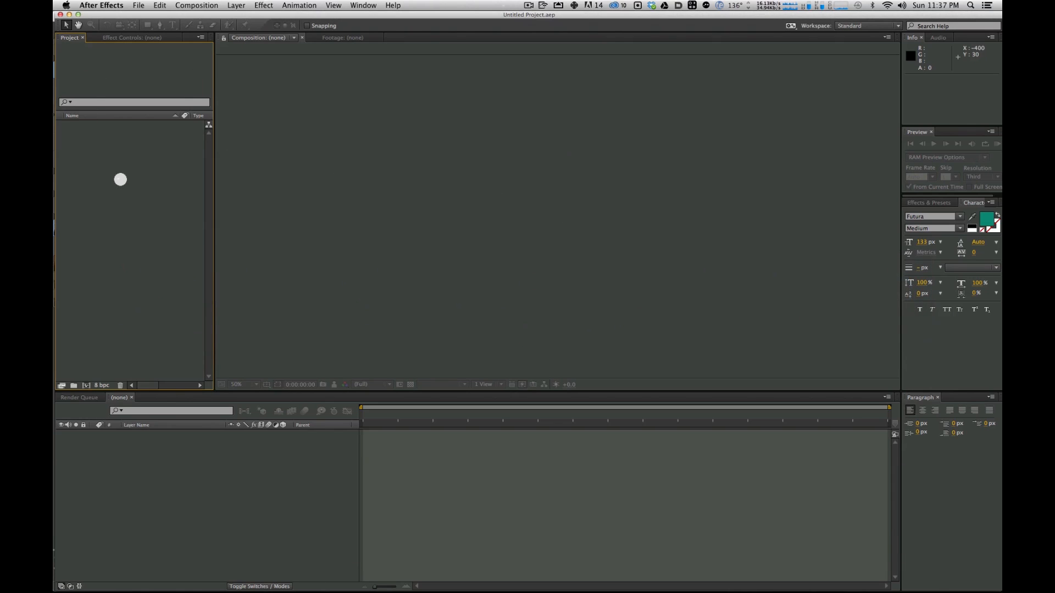
Step: Save the empty project as "logo" in the 002_Logo_Animation/From_GFX_DPT/ae folder of 00088_Brograph
key(super+shift+s)
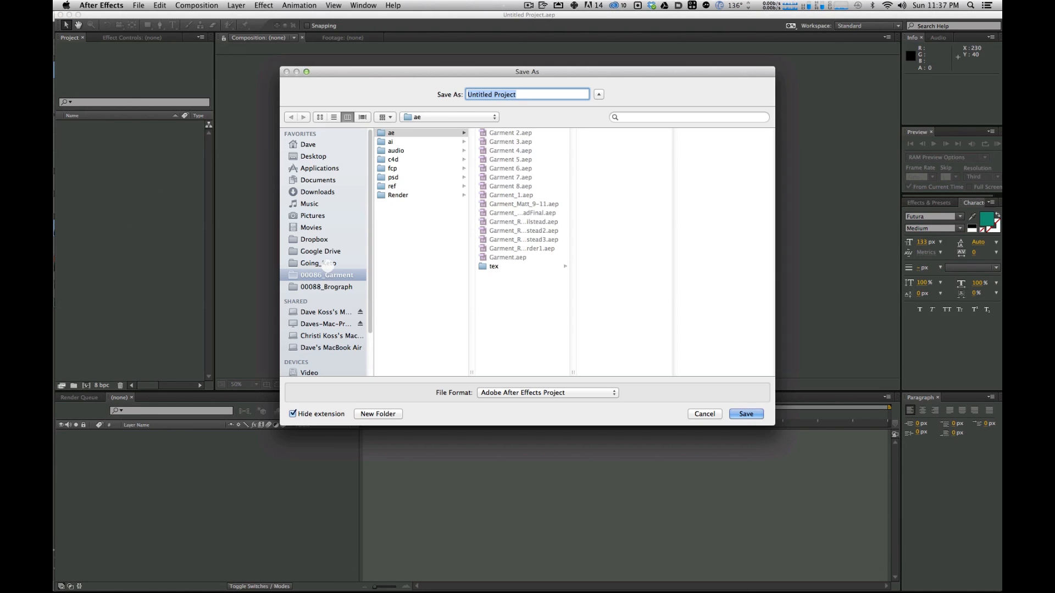
click(329, 264)
click(327, 287)
click(417, 142)
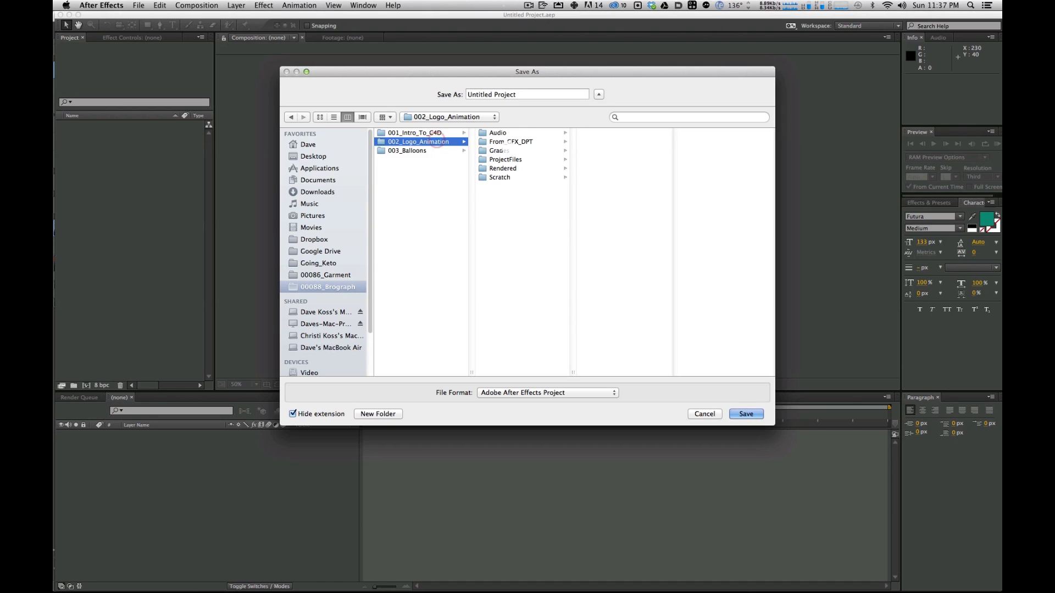
click(511, 142)
click(593, 133)
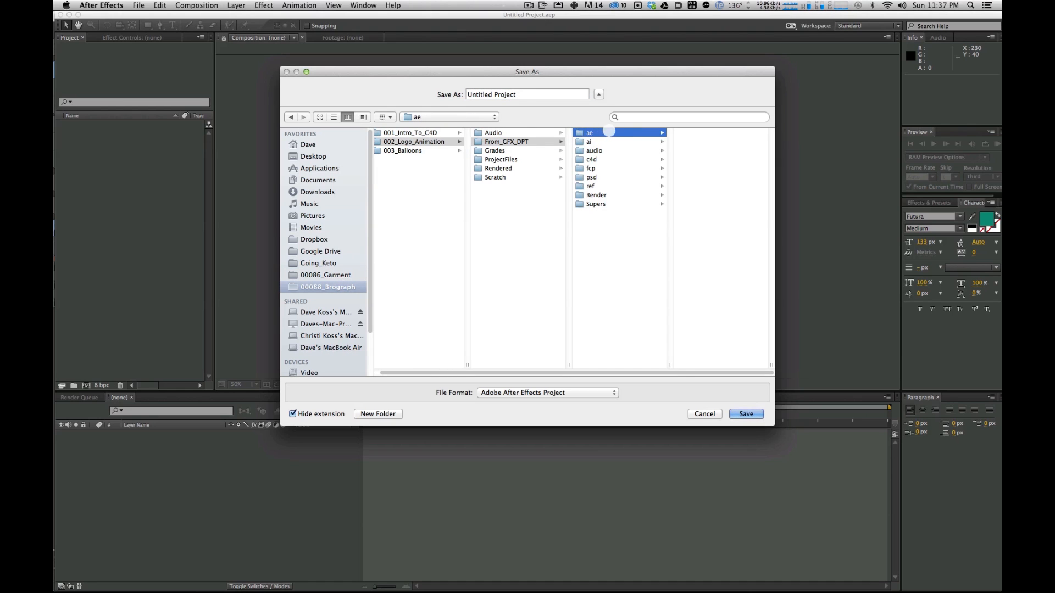
drag(526, 95, 282, 94)
text(logo)
key(Return)
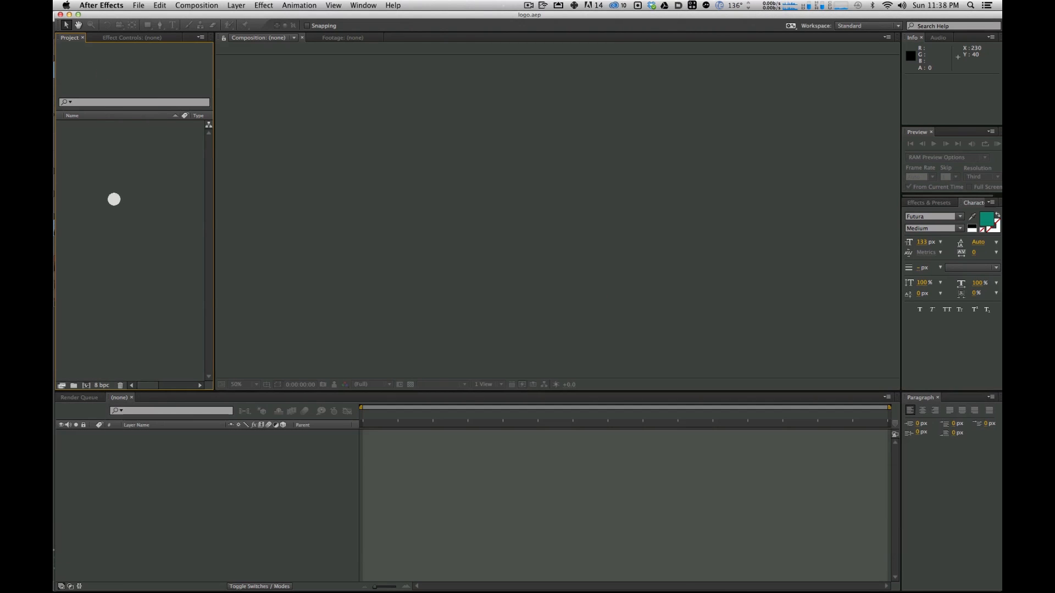
Step: Start a footage import and browse to the 002_Logo_Animation/From_GFX_DPT/c4d/Render folder of 00088_Brograph
key(super+i)
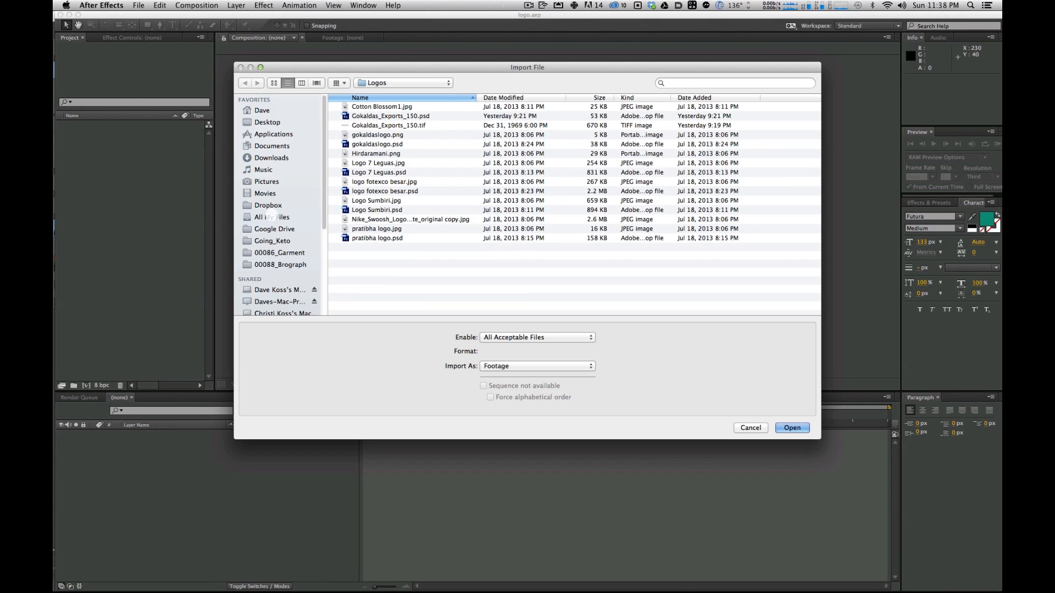
click(280, 264)
click(399, 116)
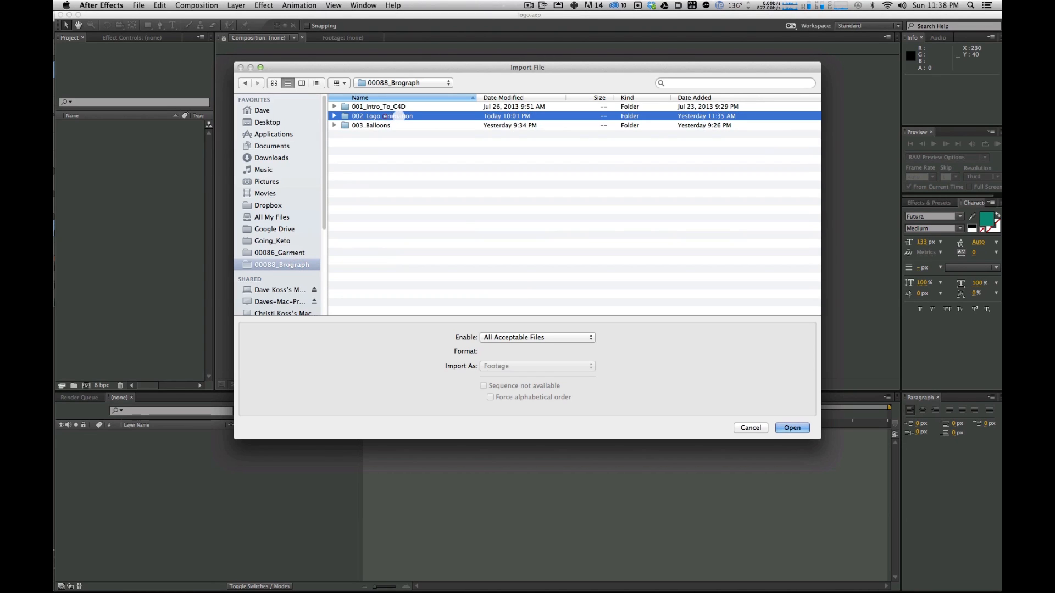
double_click(383, 116)
double_click(372, 116)
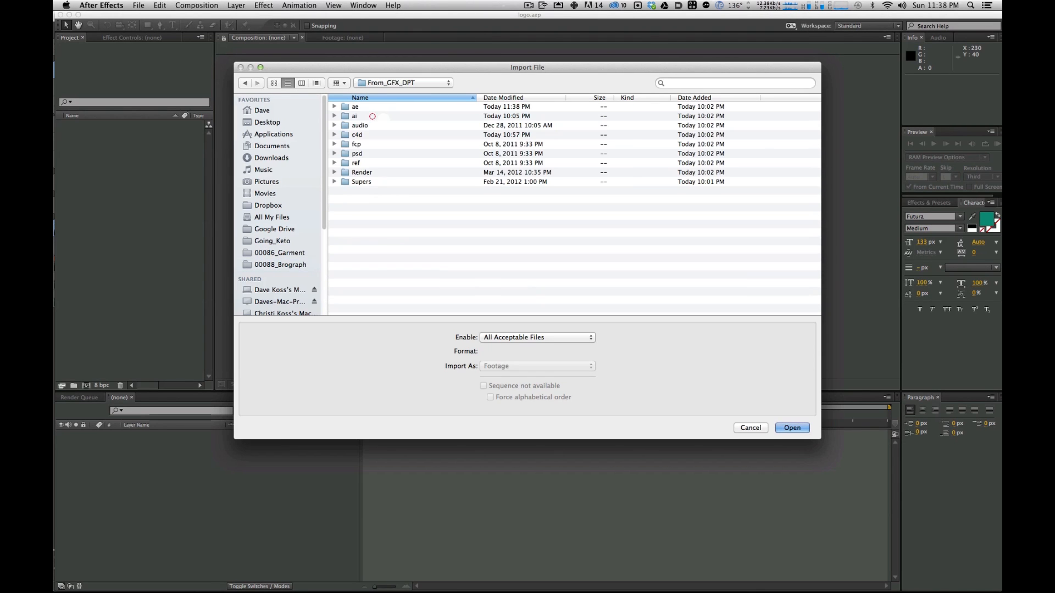
double_click(359, 135)
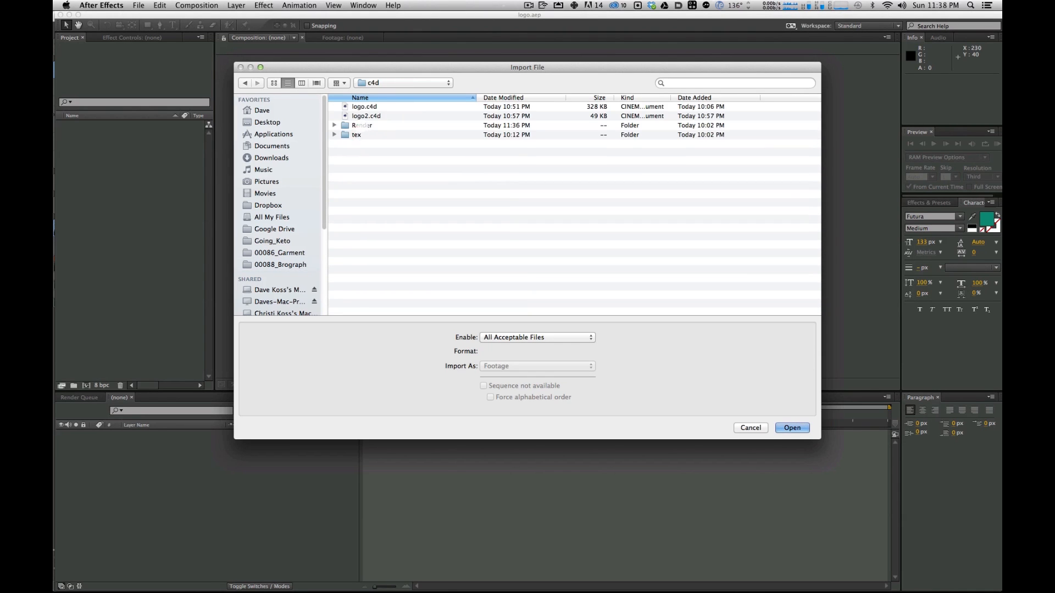
double_click(358, 125)
Step: Import the render_depth frames from the Render folder as a TIFF sequence
click(389, 142)
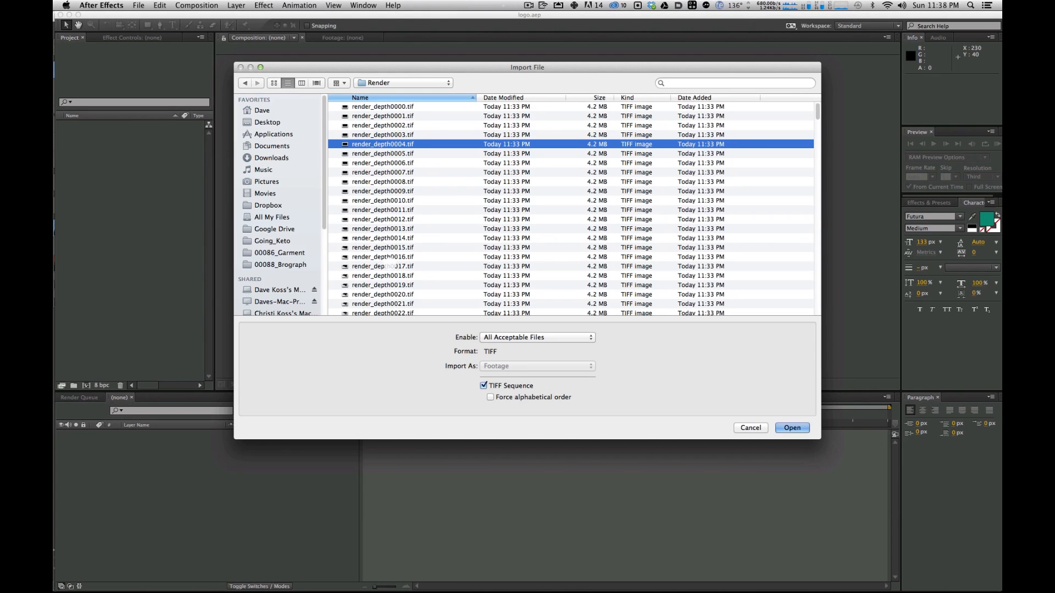
drag(443, 238, 442, 248)
click(439, 304)
click(438, 248)
drag(440, 201, 440, 191)
click(444, 276)
click(447, 312)
click(460, 245)
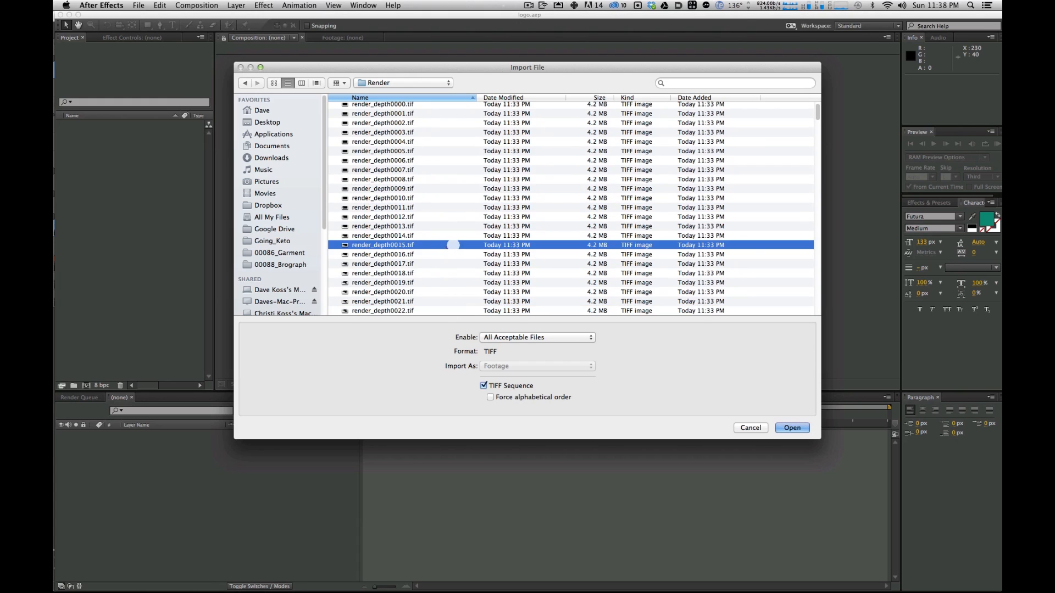
click(458, 216)
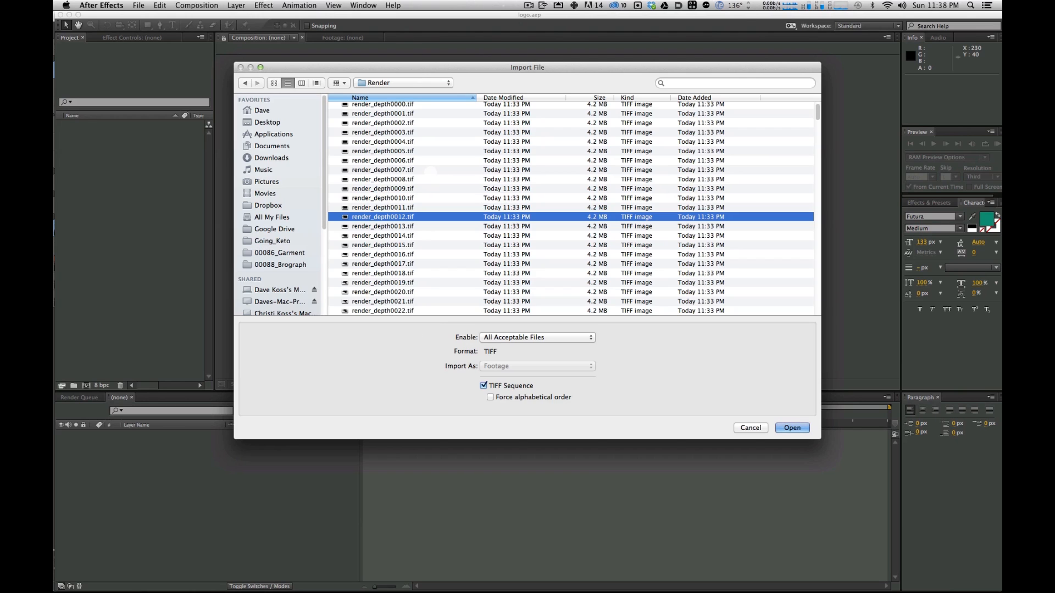
scroll(400, 148, up, 1)
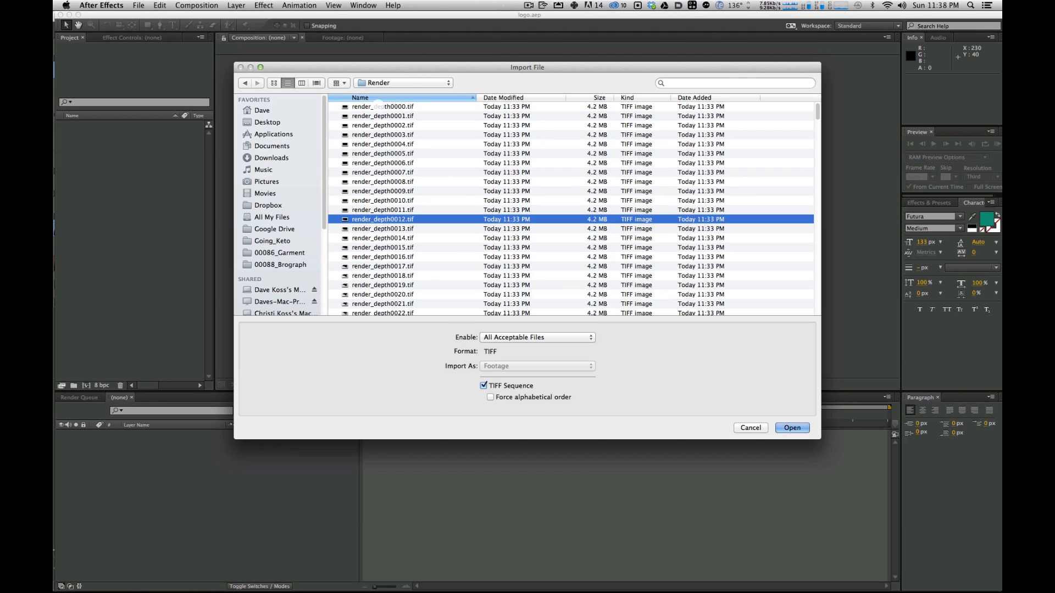
click(387, 106)
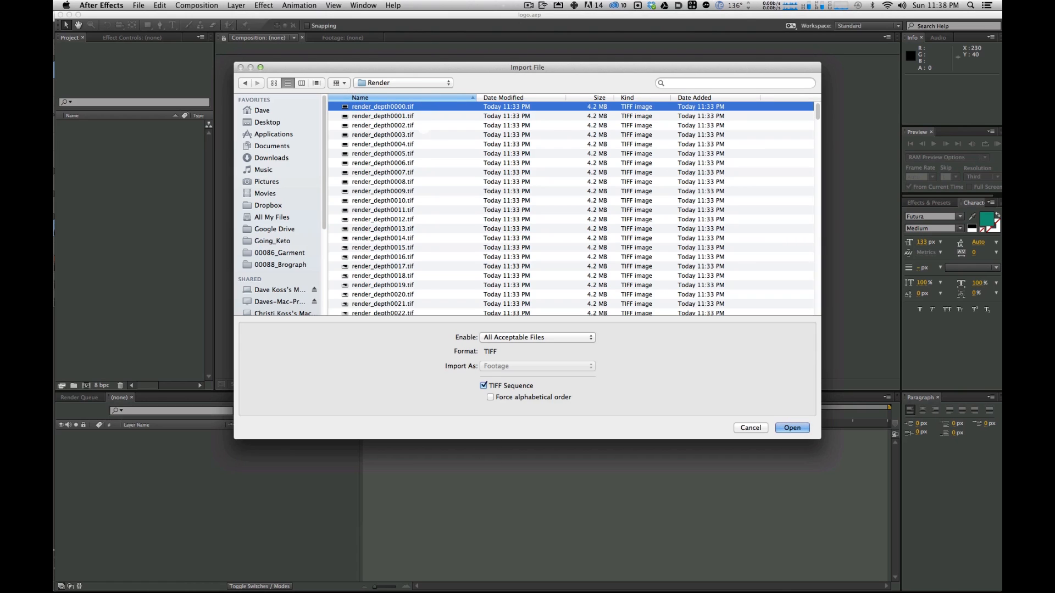
click(430, 266)
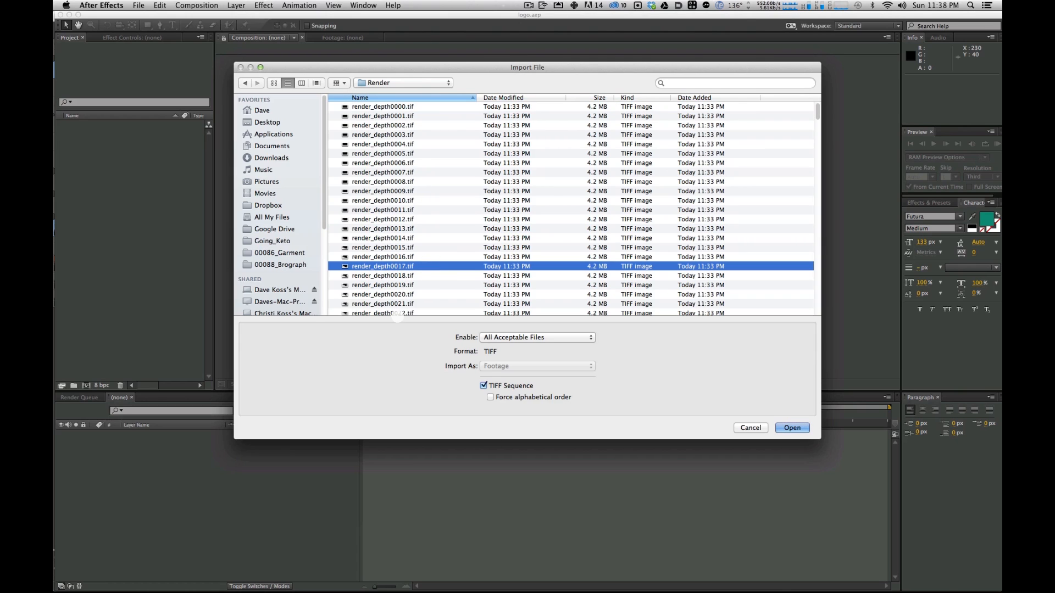
click(796, 428)
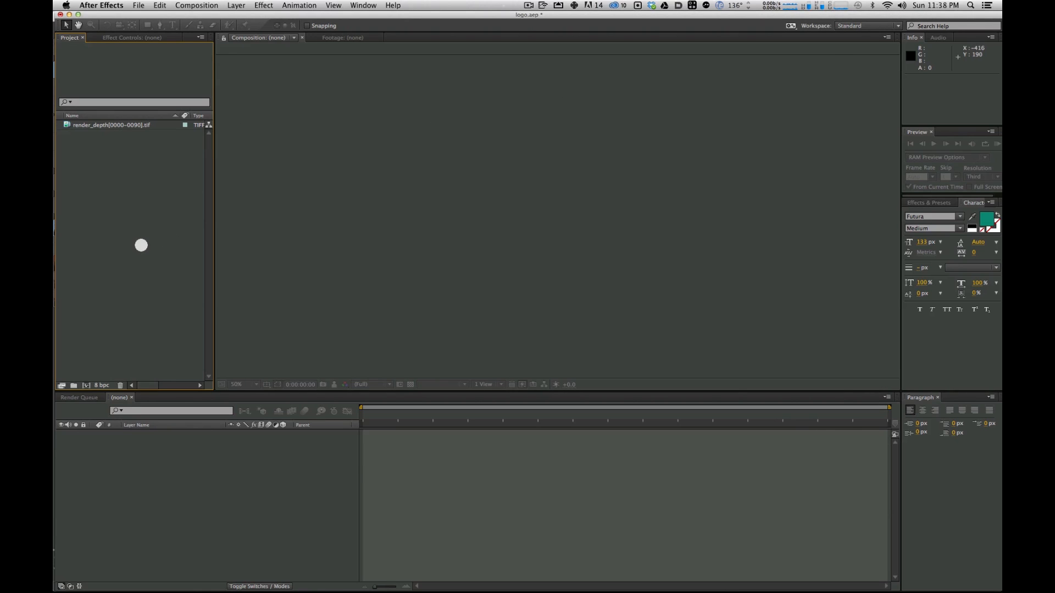
Step: Import the render_motion frames from the Render folder as a TIFF sequence
double_click(199, 239)
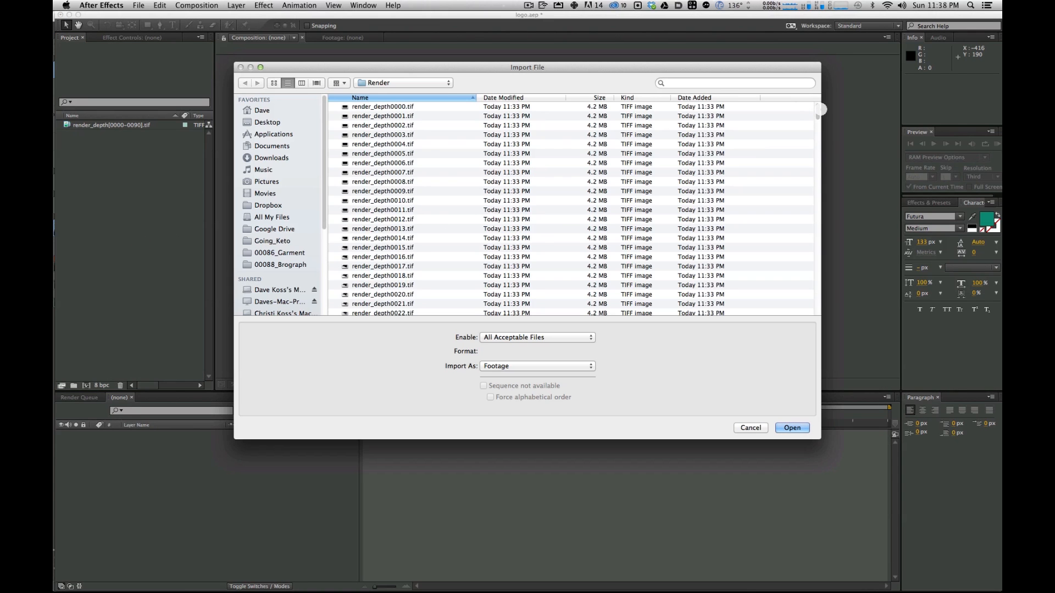
drag(820, 108, 817, 181)
click(596, 226)
key(Return)
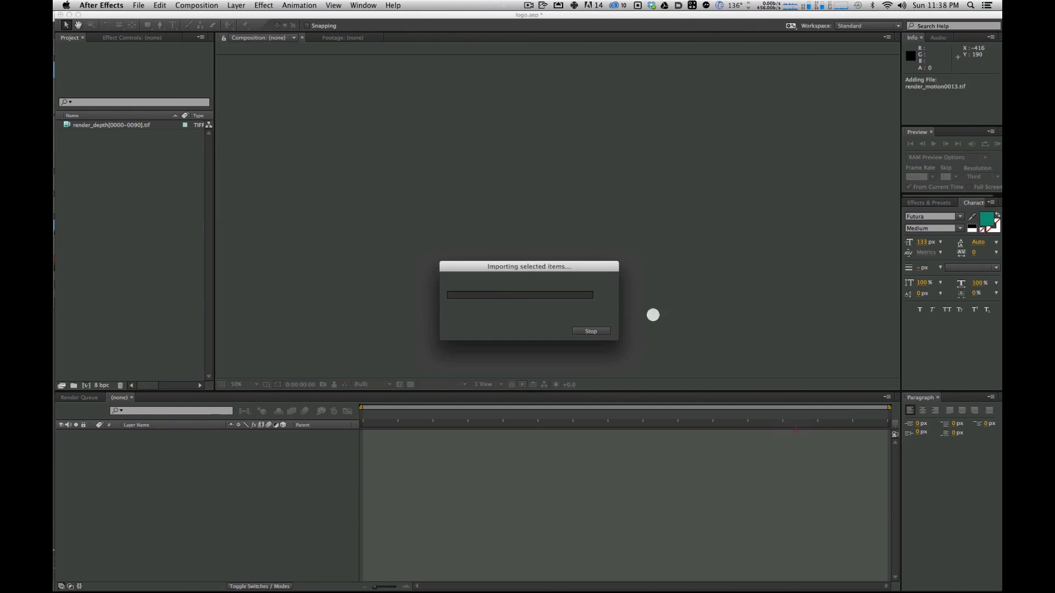
Step: Import the main render frames as a TIFF sequence, interpreting the alpha channel as Straight - Unmatted
double_click(117, 273)
drag(819, 108, 817, 268)
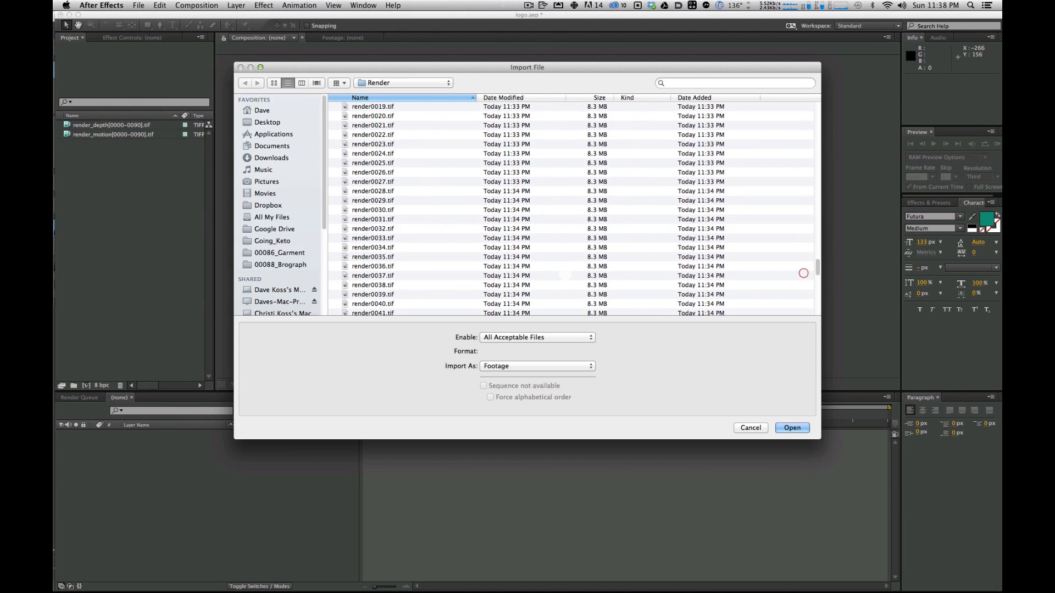
click(566, 274)
click(783, 427)
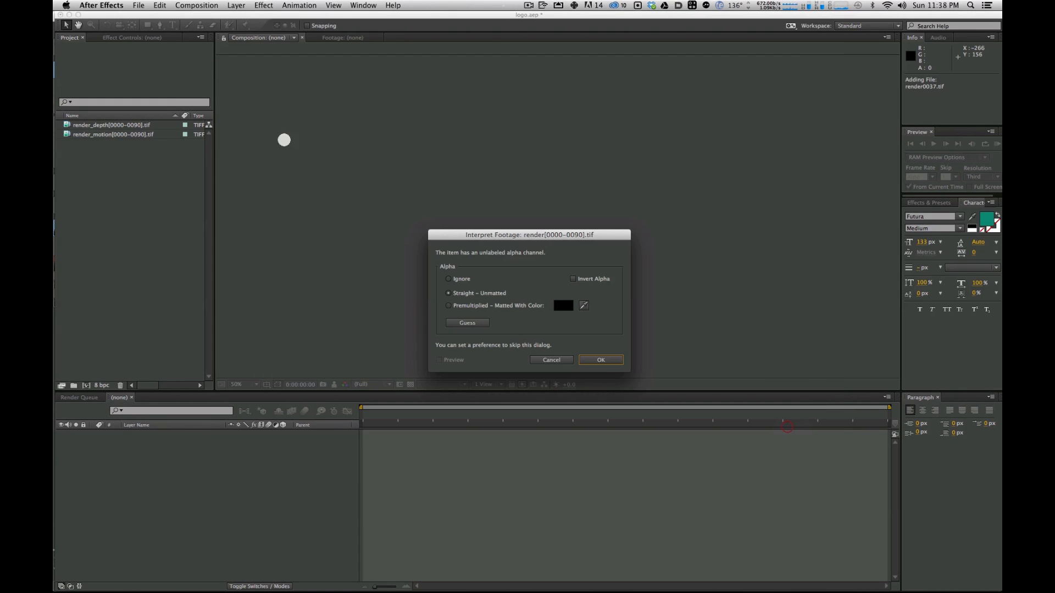
click(601, 360)
click(103, 125)
click(119, 162)
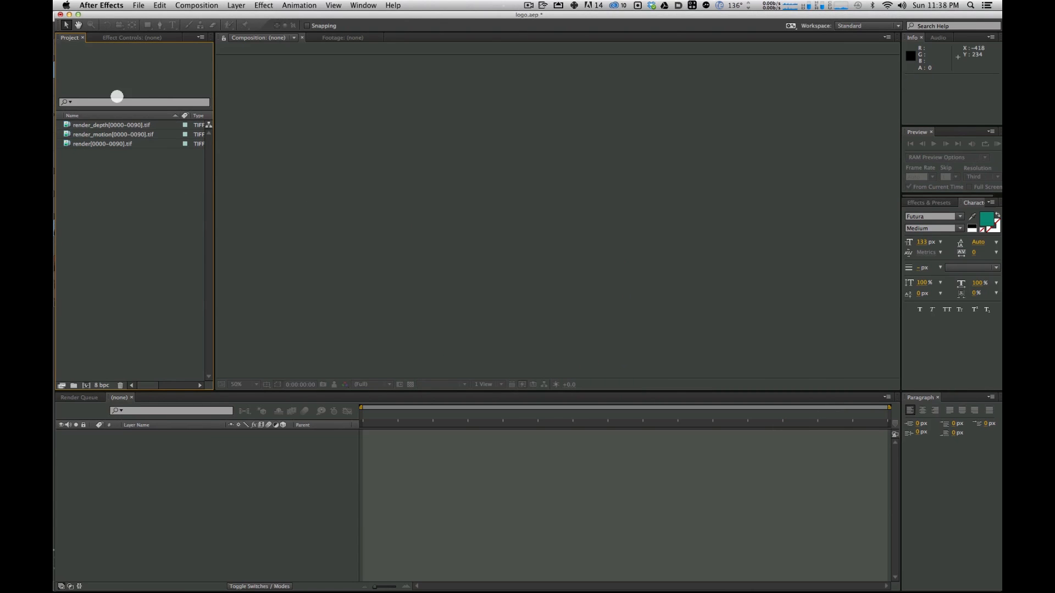
Step: Create a composition from the render[0000-0090].tif sequence
drag(97, 144, 94, 379)
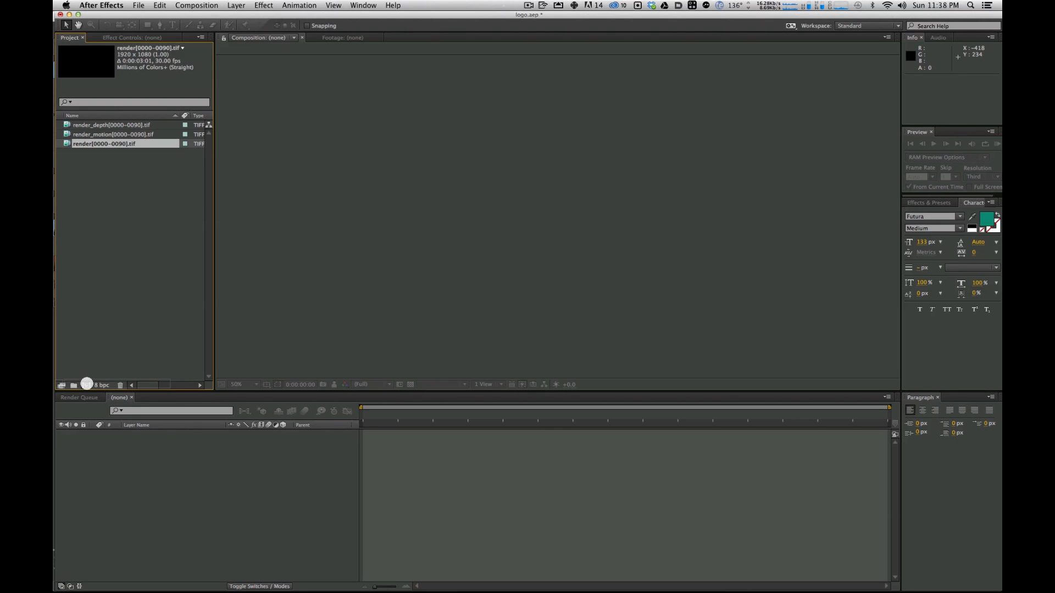
click(86, 385)
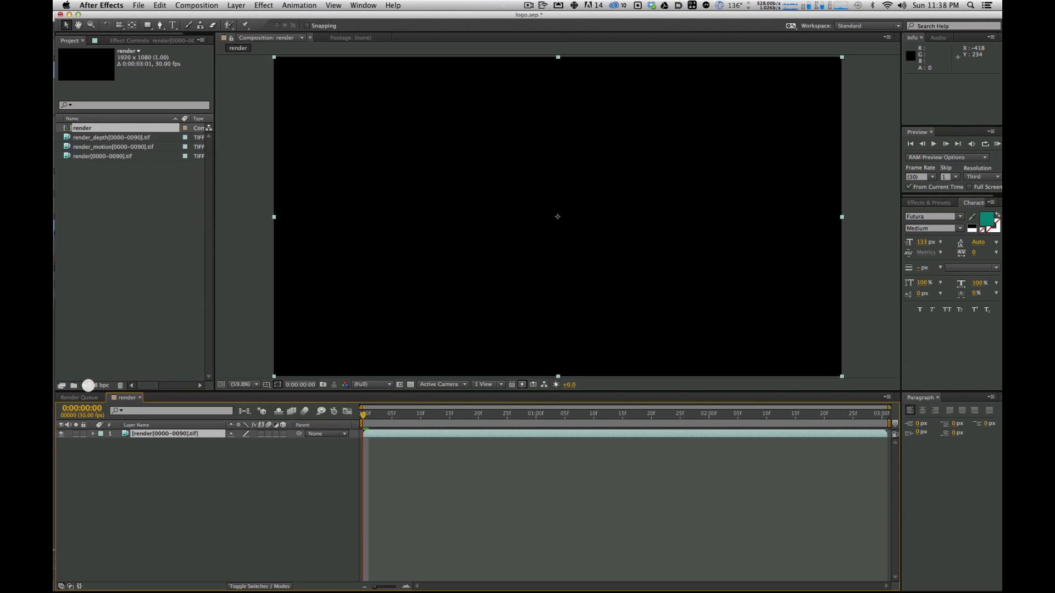
Step: Scrub through the render composition, stop at 0:00:01:05, and switch the time display to frame numbers
drag(374, 413, 774, 399)
drag(857, 393, 887, 390)
drag(724, 396, 565, 419)
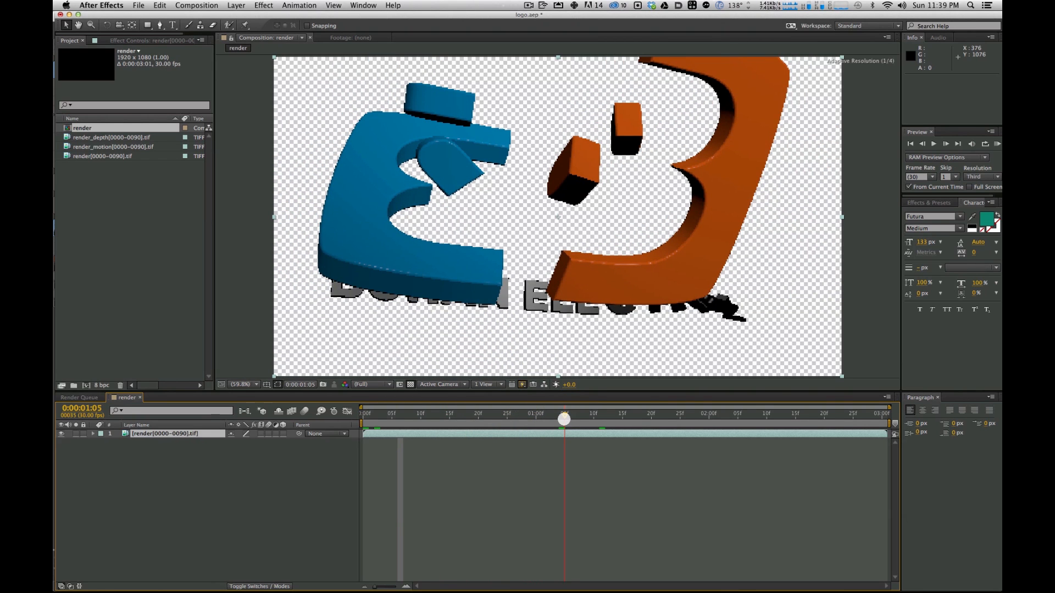
mouse_move(564, 419)
mouse_down()
mouse_move(532, 419)
mouse_move(564, 418)
mouse_up()
super+click(306, 385)
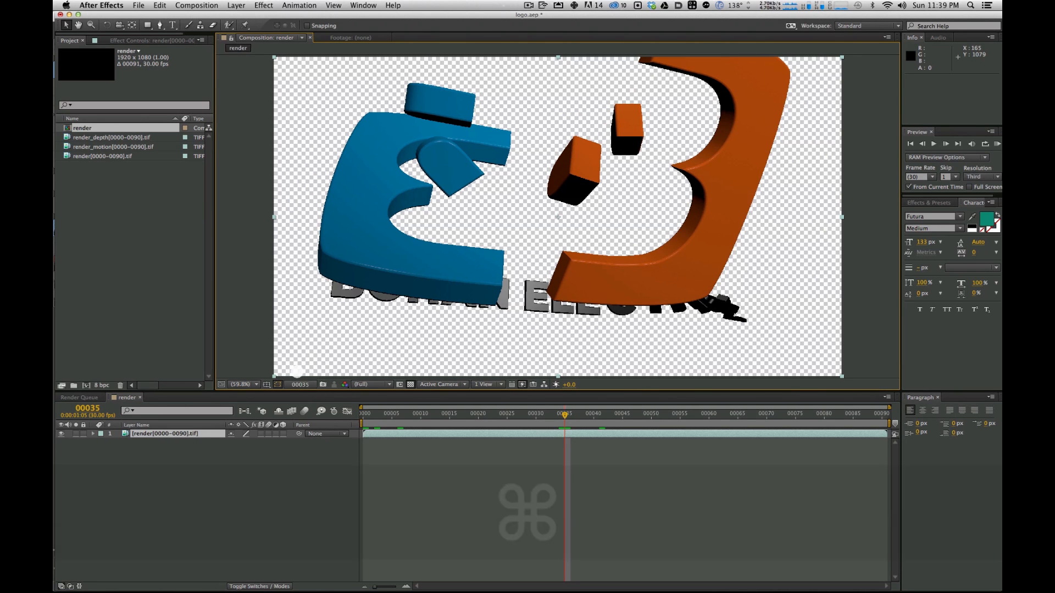
mouse_move(567, 414)
mouse_down()
mouse_move(438, 415)
mouse_move(572, 423)
mouse_move(559, 429)
mouse_up()
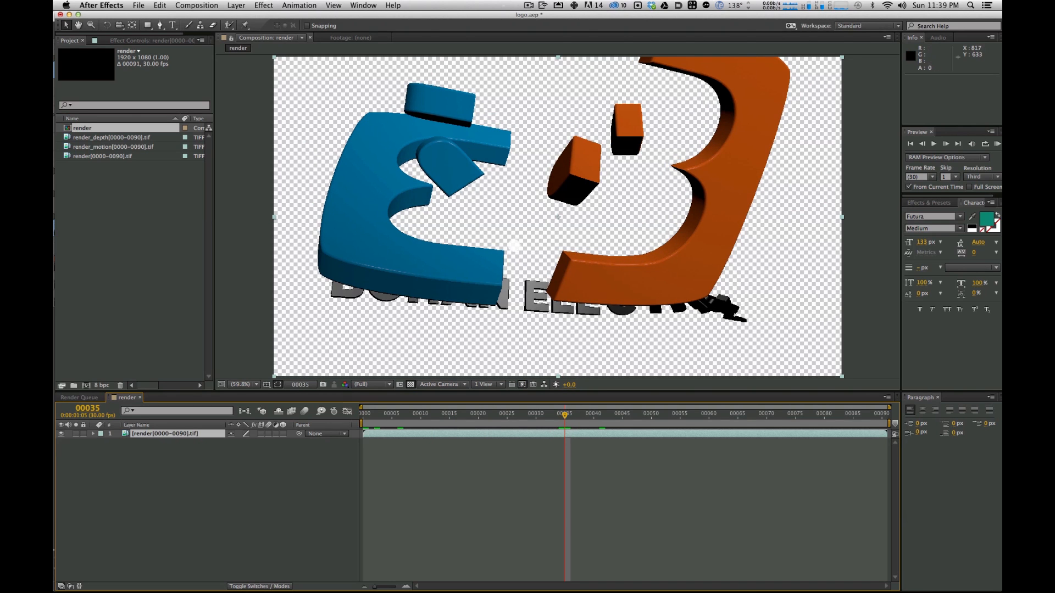
Step: Switch to Cinema 4D, move the timeline to frame 35, and enable Reflection and Shadow in the render options
key(super+Tab)
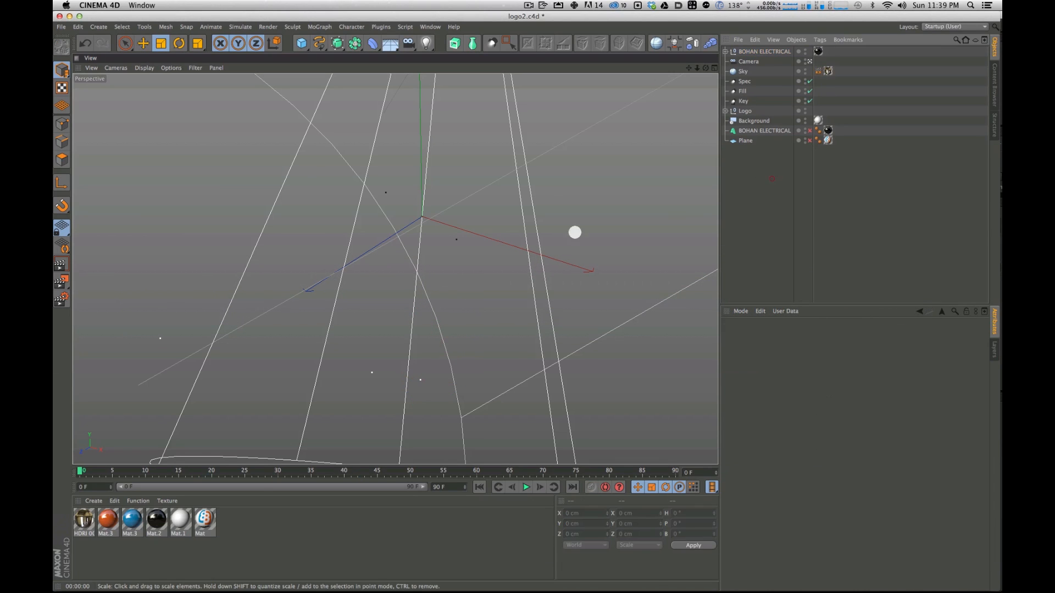
drag(209, 471, 312, 472)
key(super+b)
drag(625, 253, 527, 259)
click(466, 346)
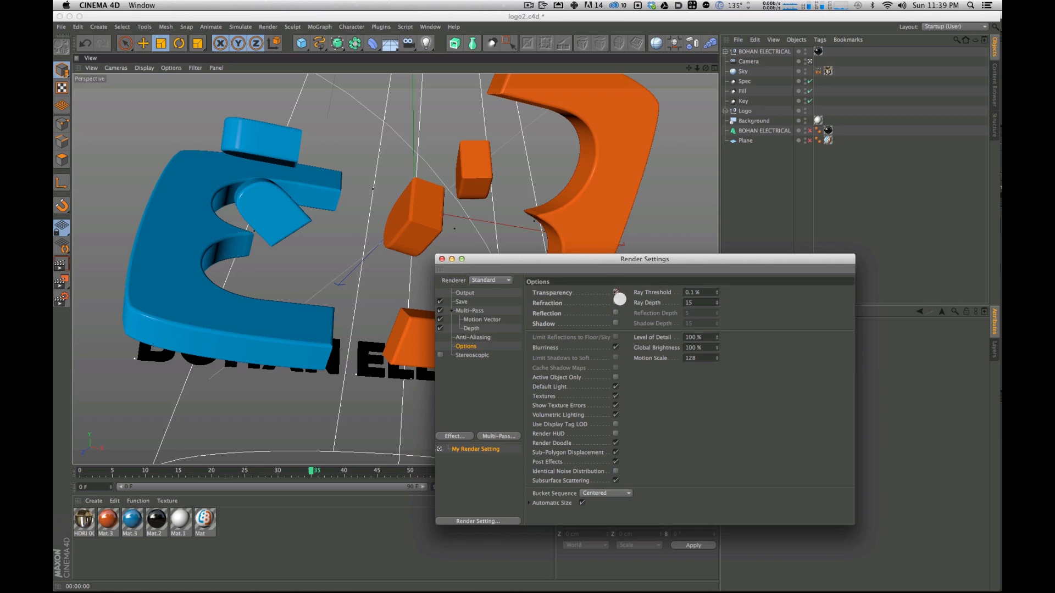
click(616, 313)
click(616, 324)
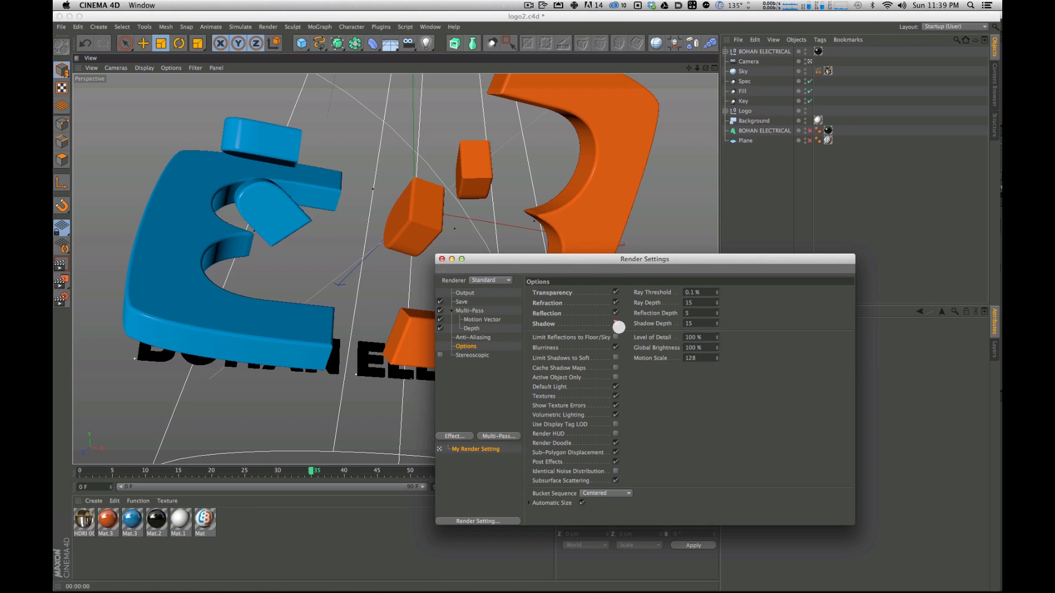
Step: Change the anti-aliasing mode in the render settings and test-render the perspective view
click(471, 338)
click(632, 291)
click(632, 310)
click(488, 403)
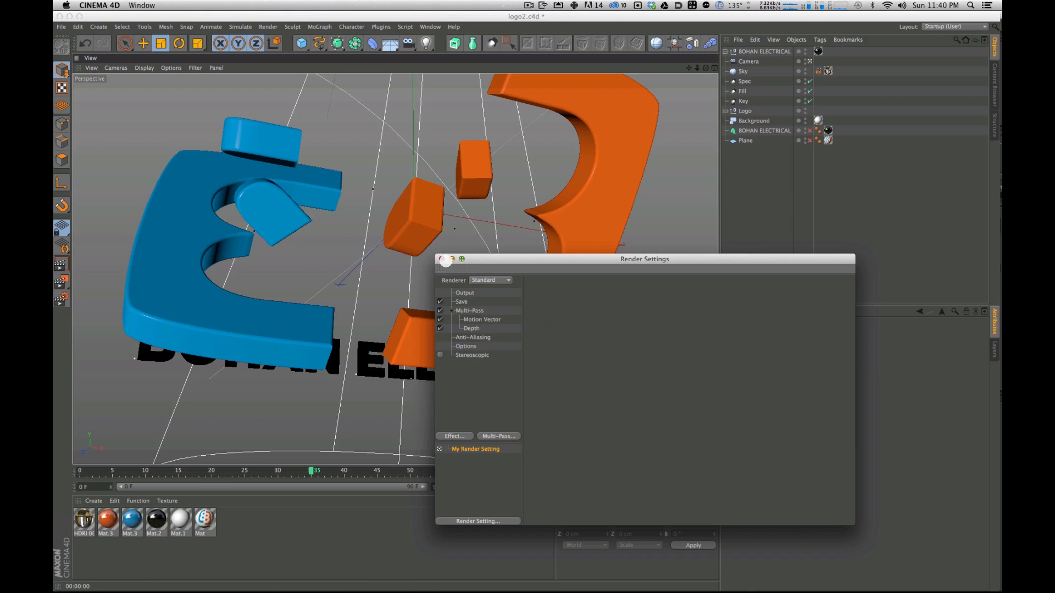
click(440, 259)
key(super+r)
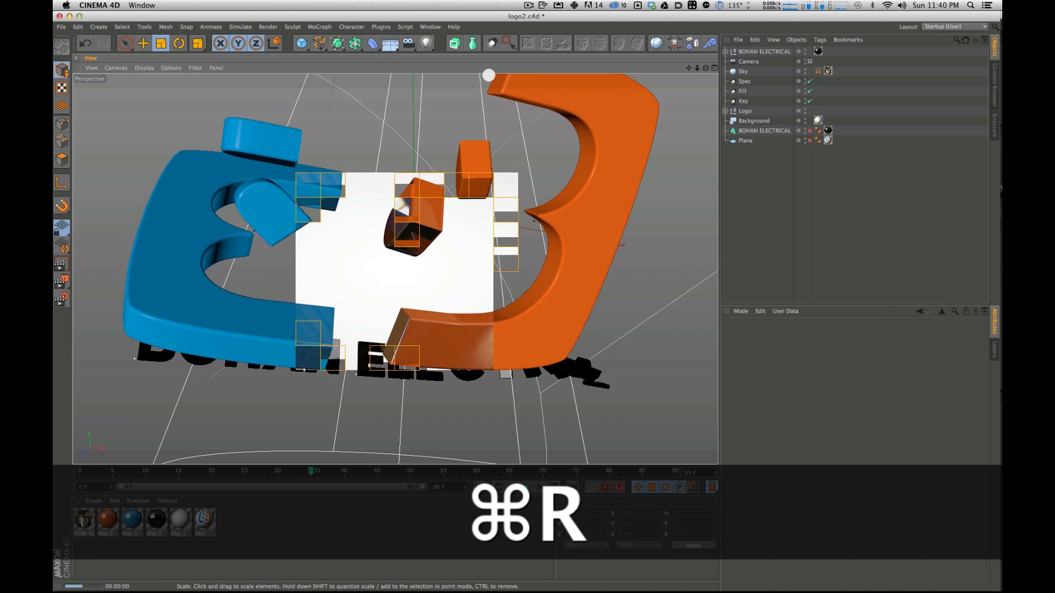
click(737, 239)
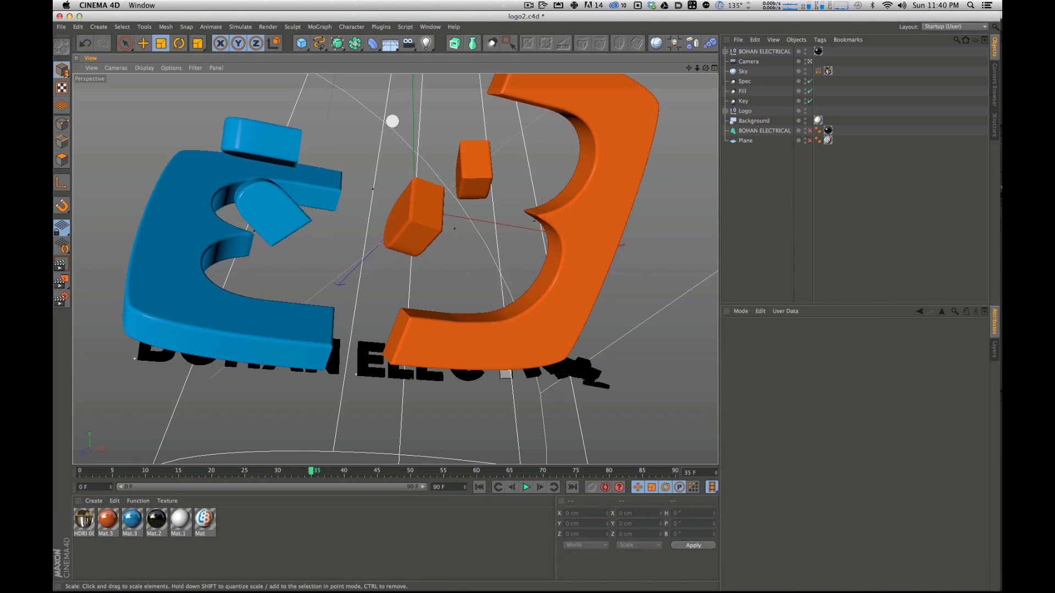
Step: Set the render output's frame range to Current Frame after checking the save settings
key(super+b)
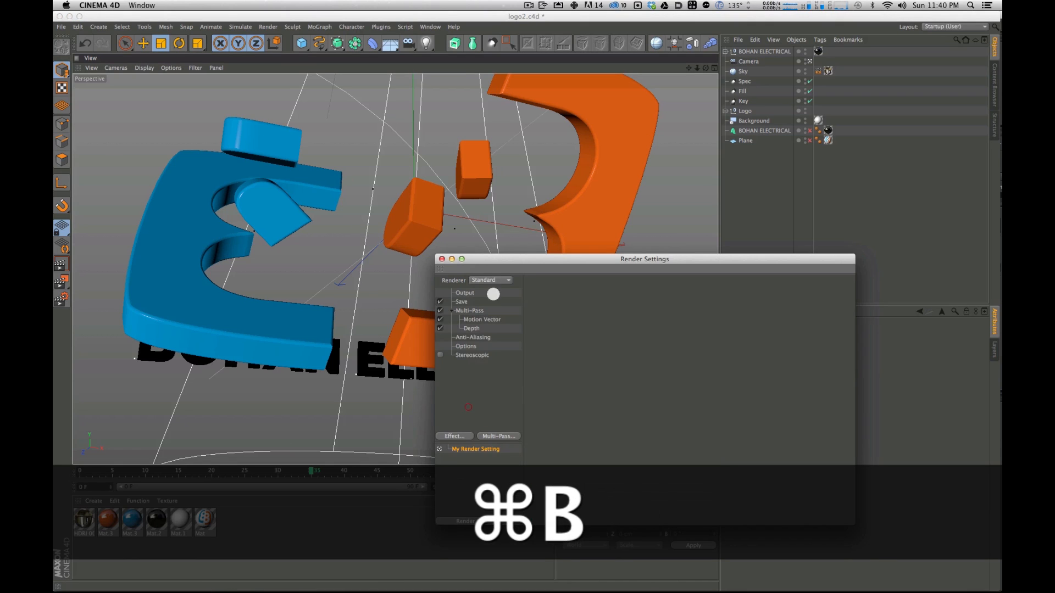
drag(504, 262, 513, 284)
click(472, 324)
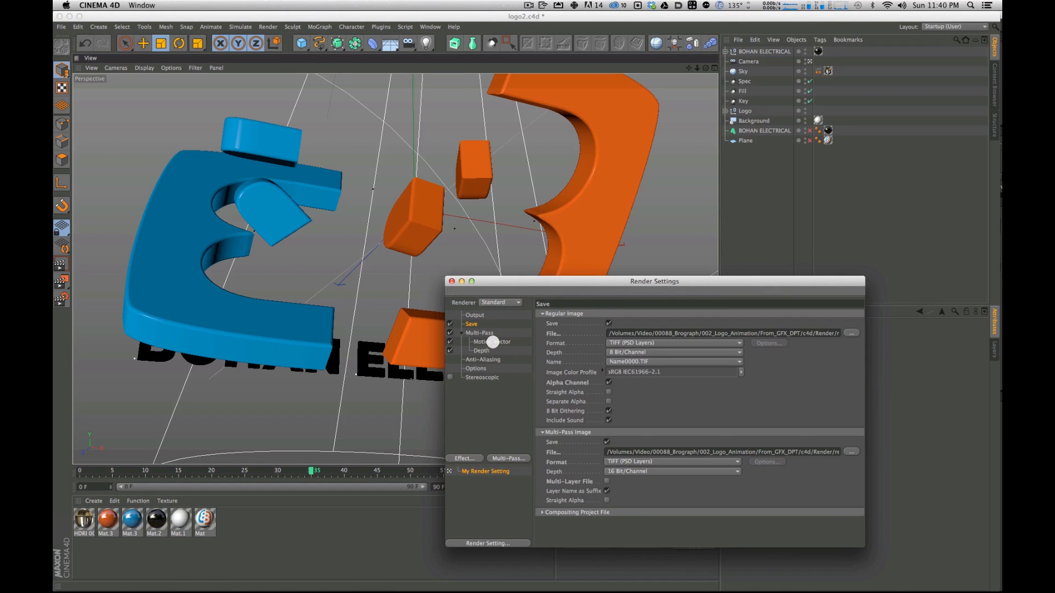
click(475, 315)
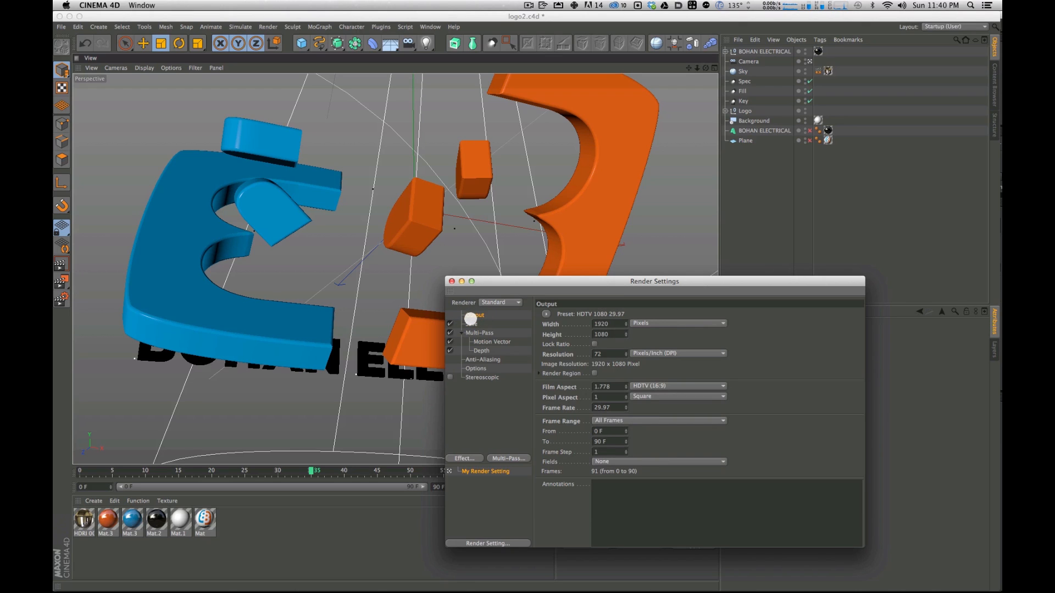
click(623, 422)
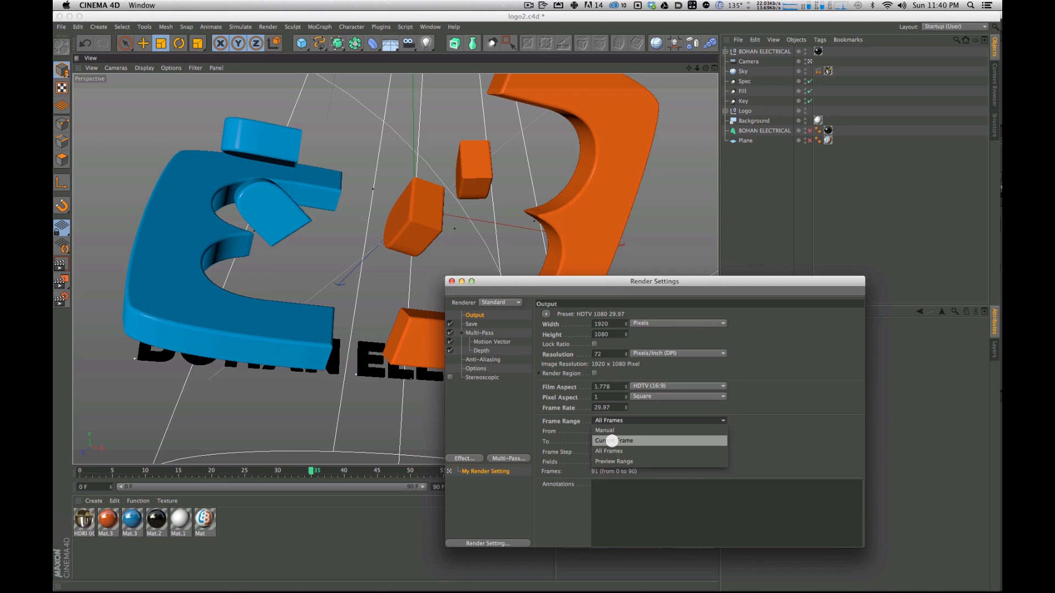
click(611, 440)
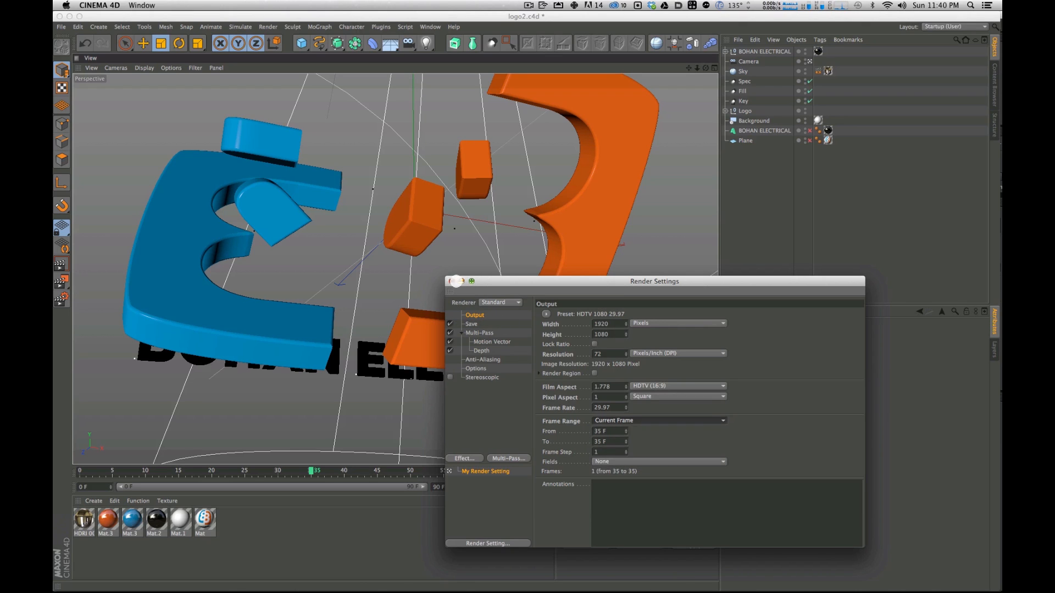
click(457, 282)
Step: Render frame 35 to the Picture Viewer, overwriting the existing render, motion and depth TIFF files
key(super+Tab)
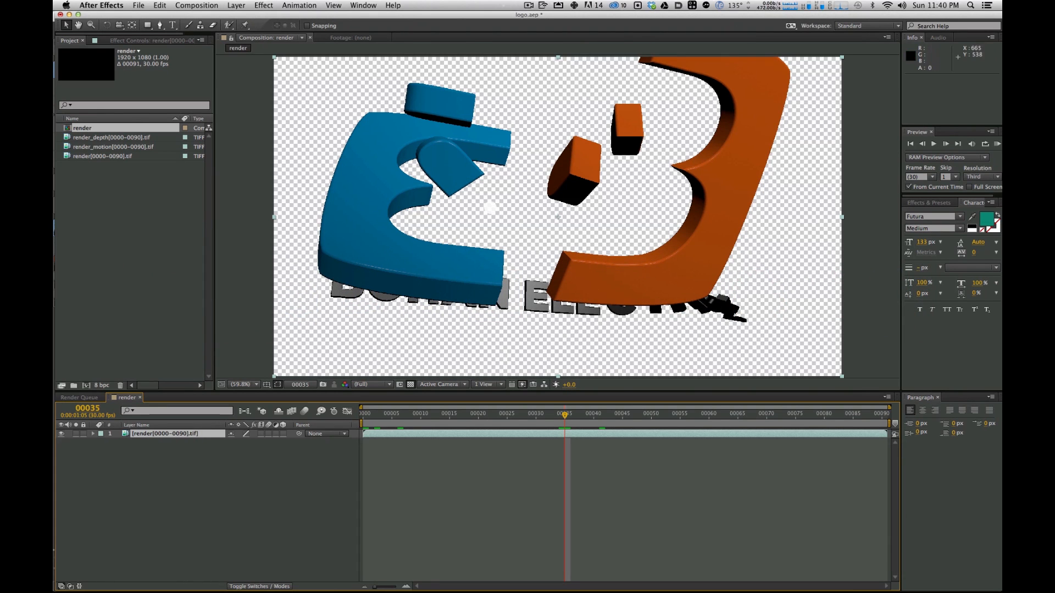
key(super+Tab)
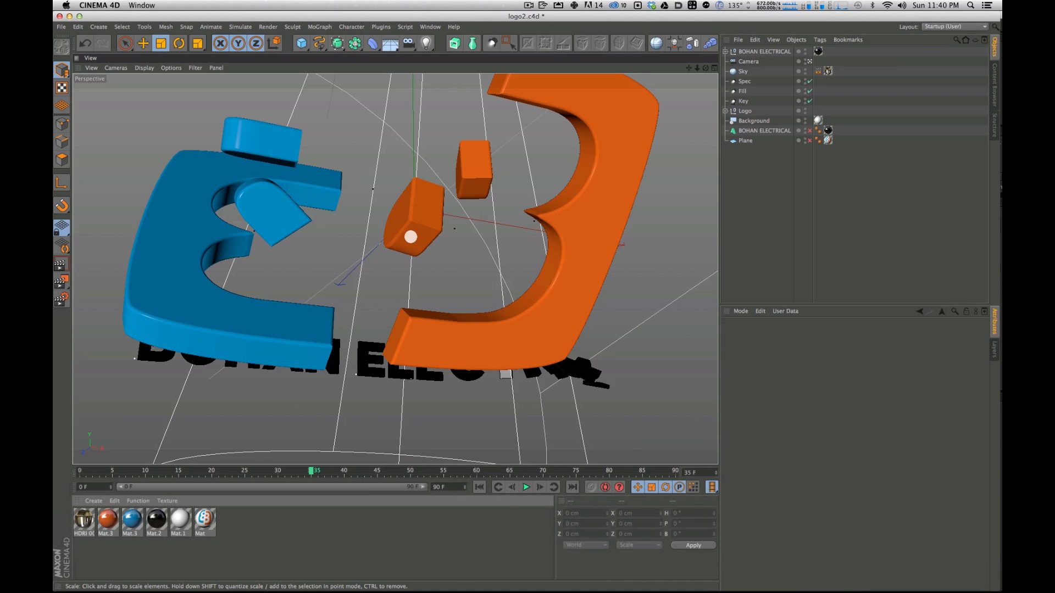
key(shift+r)
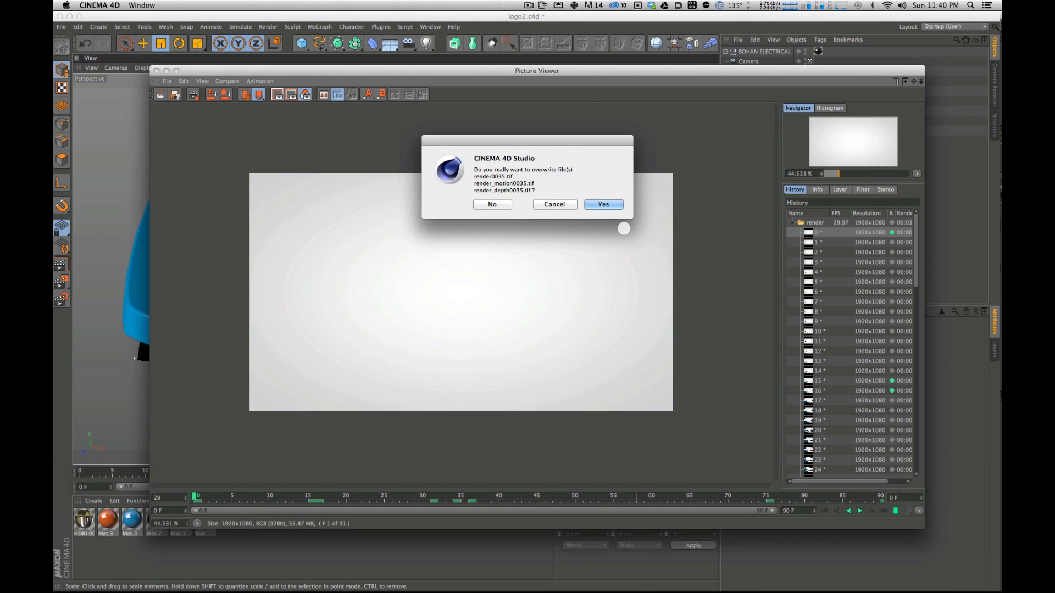
click(613, 206)
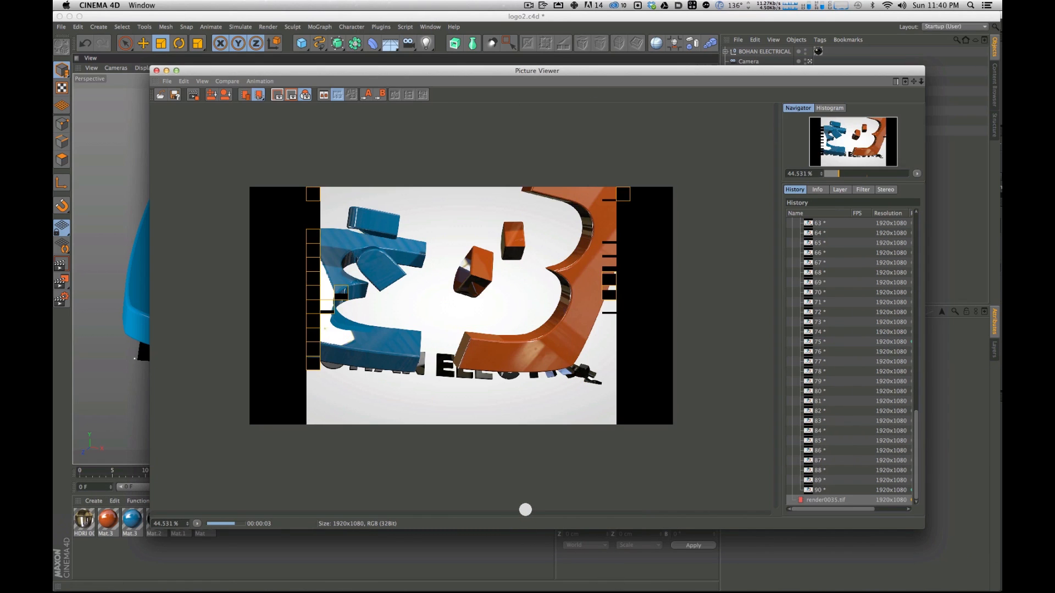
Step: Switch to After Effects and reload the render[0000-0090].tif footage
key(super+Tab)
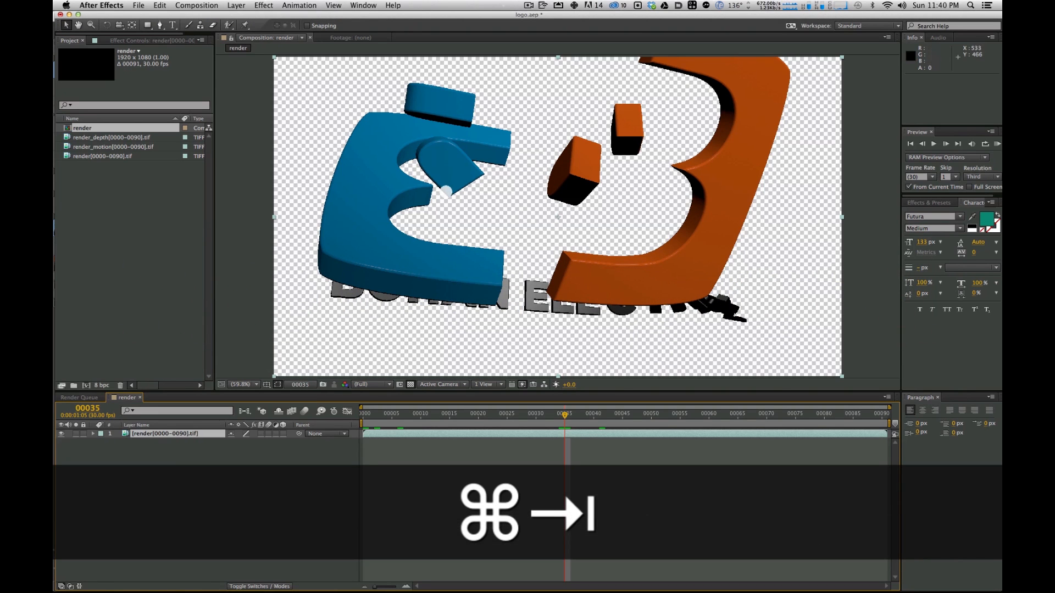
click(113, 156)
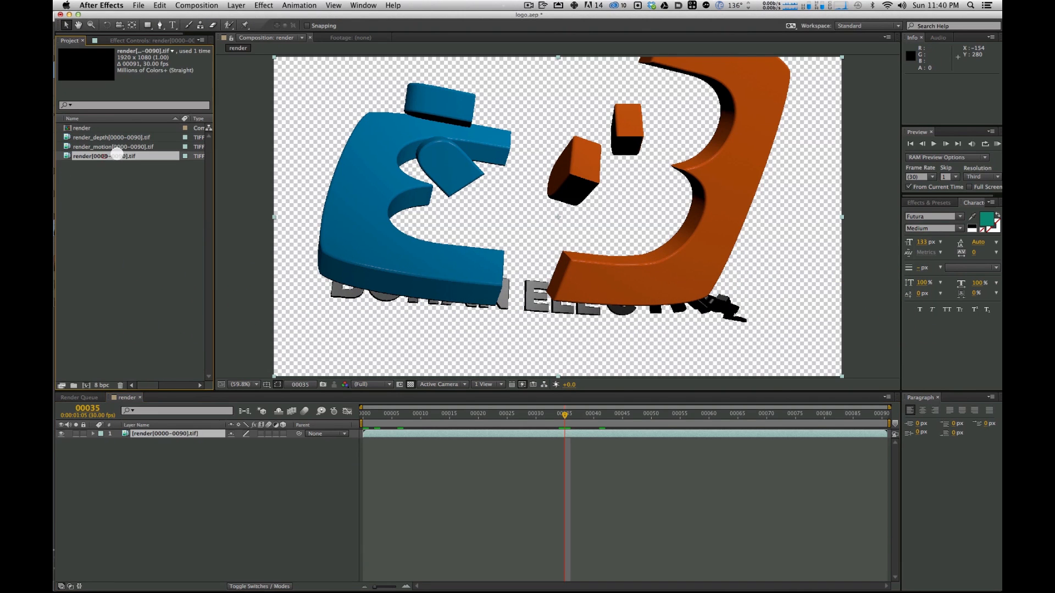
ctrl+click(112, 156)
click(148, 239)
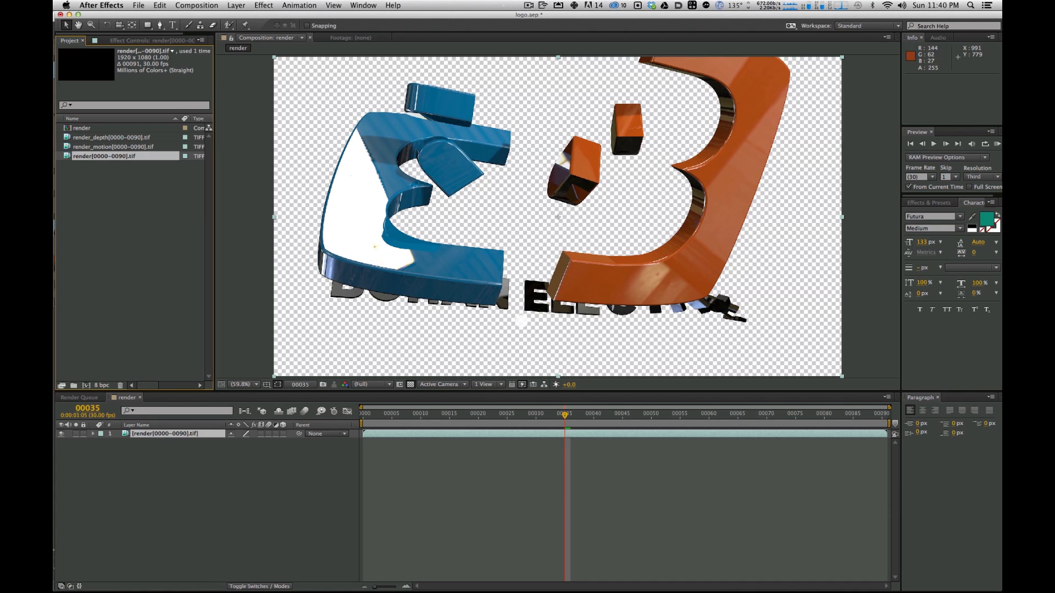
Step: Inspect frame 35 of the render composition at 100% with the transparency grid turned off
mouse_move(560, 417)
mouse_down()
mouse_move(447, 412)
mouse_move(576, 413)
mouse_move(548, 412)
mouse_move(566, 412)
mouse_up()
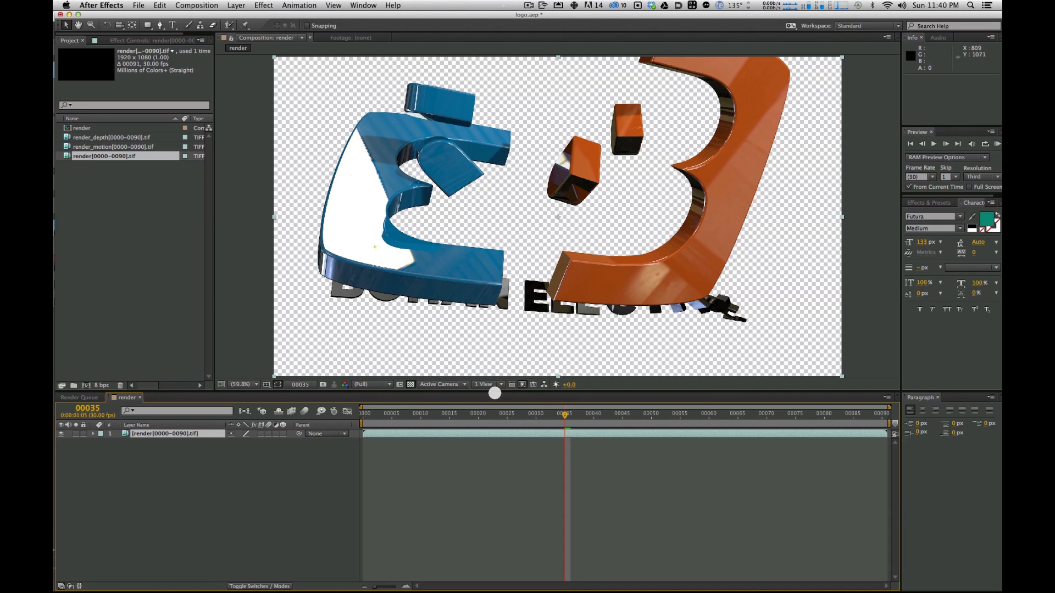
click(409, 384)
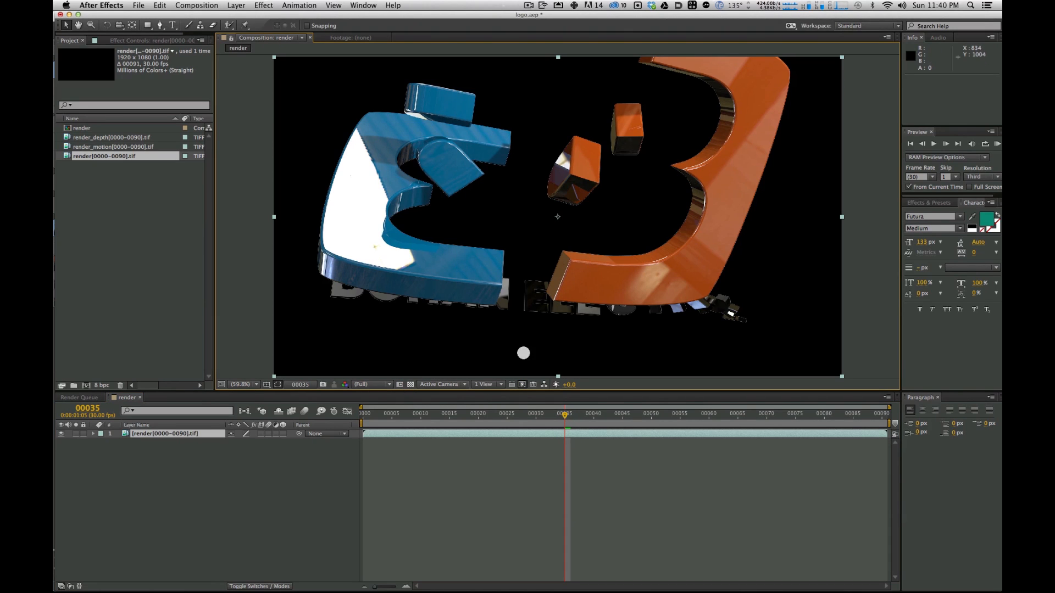
click(238, 383)
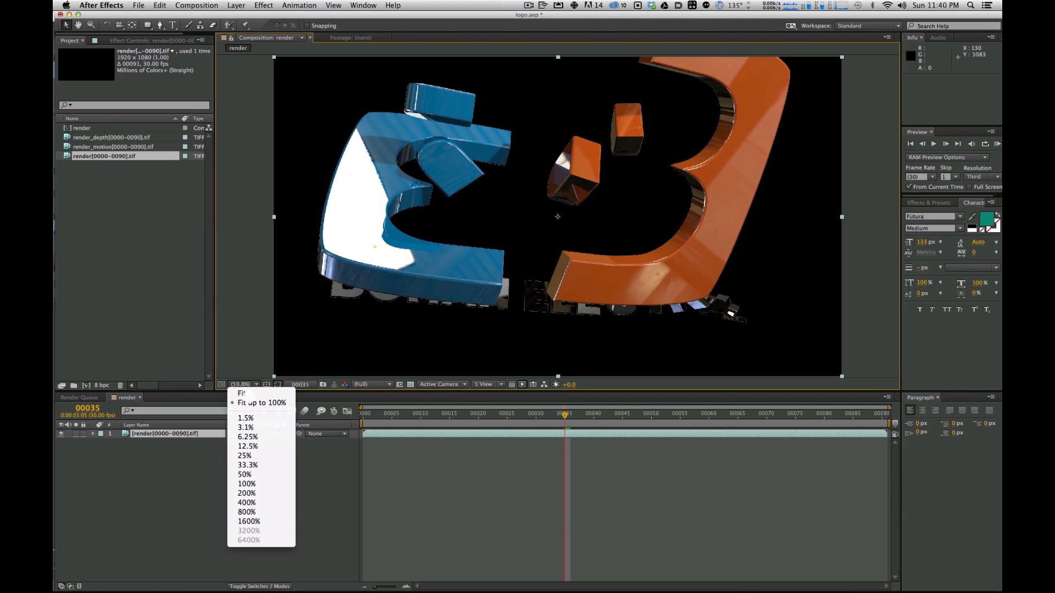
click(260, 484)
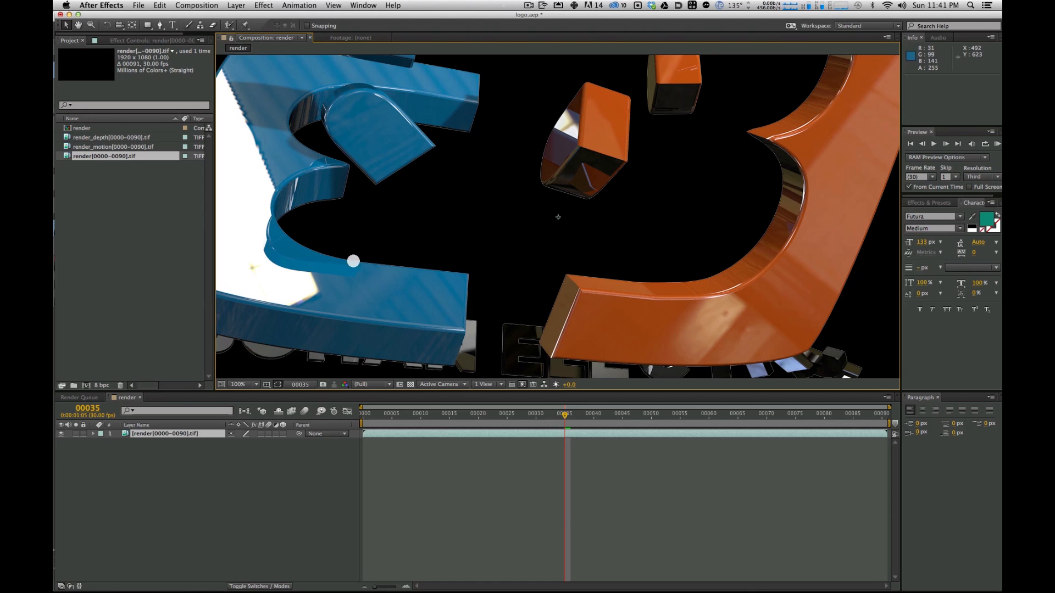
Step: Switch to Cinema 4D, close the Picture Viewer, and turn off the Background object's visibility in editor and renderer
key(super+Tab)
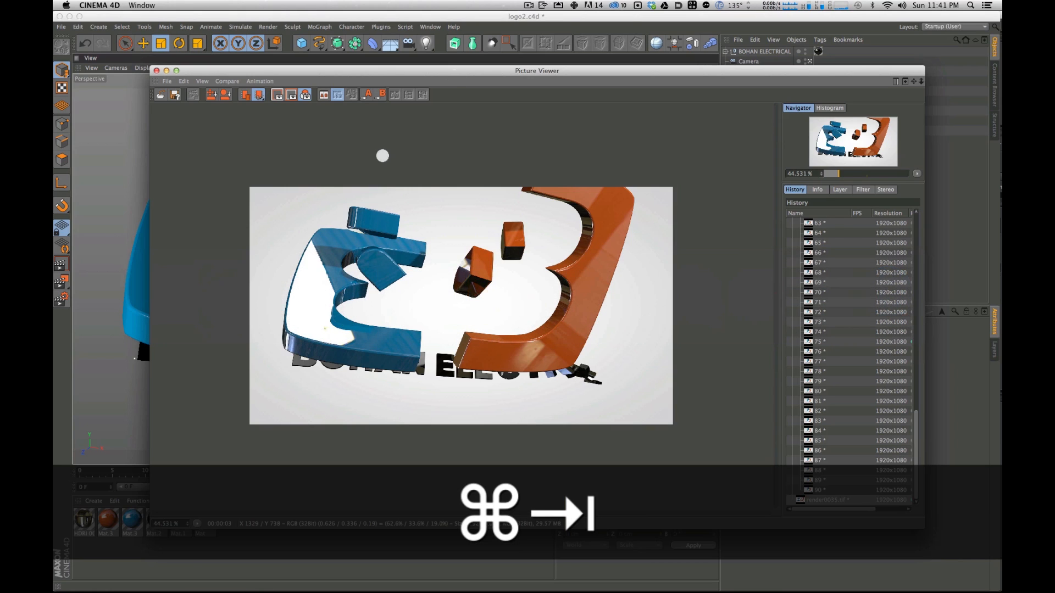
key(super+w)
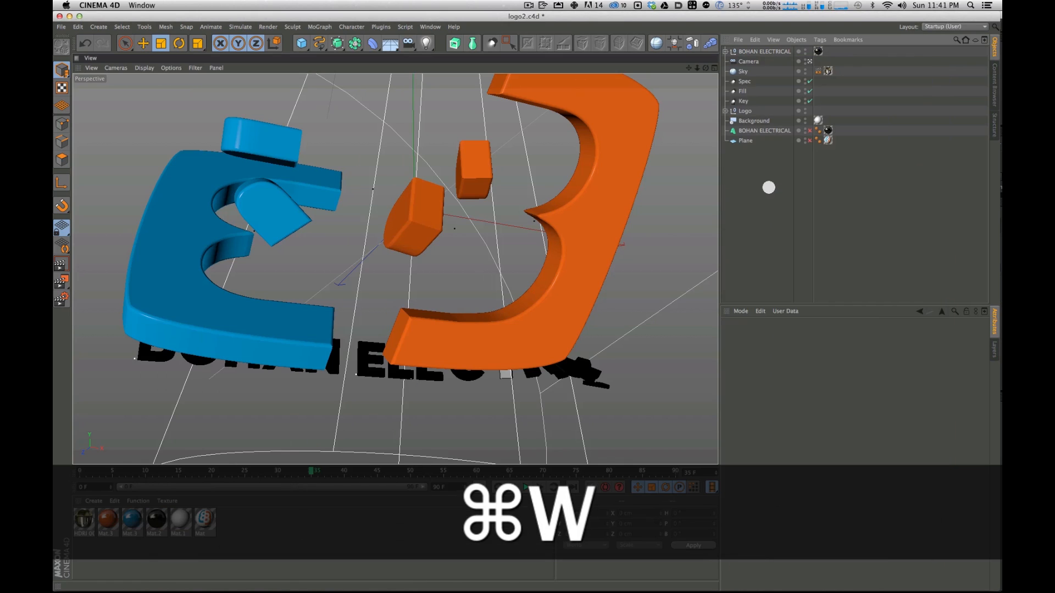
click(779, 121)
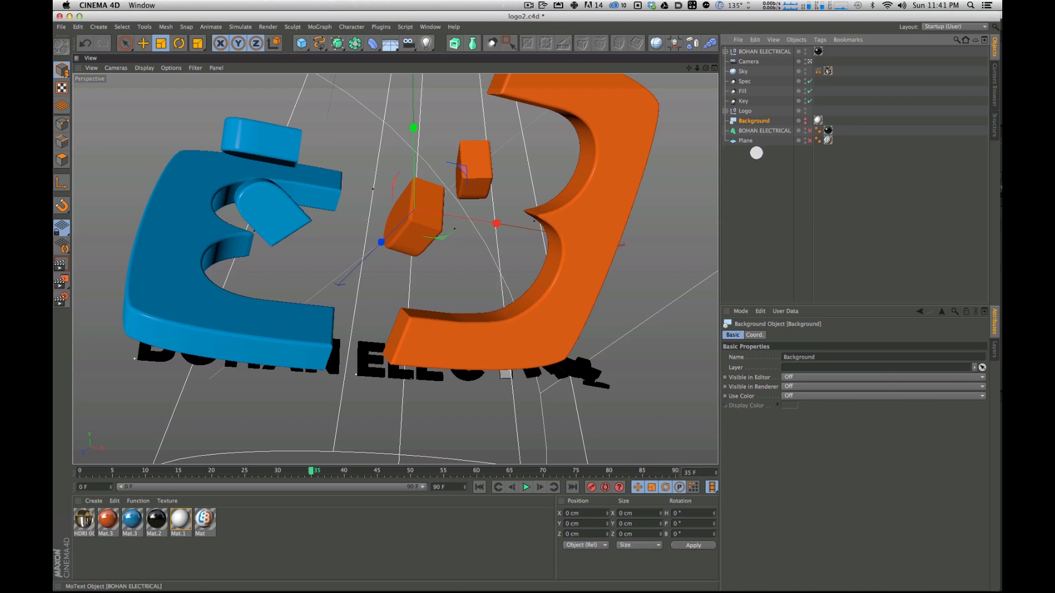
Step: Preview frame 35 in the viewport and render it to the Picture Viewer, overwriting the existing files
key(super+r)
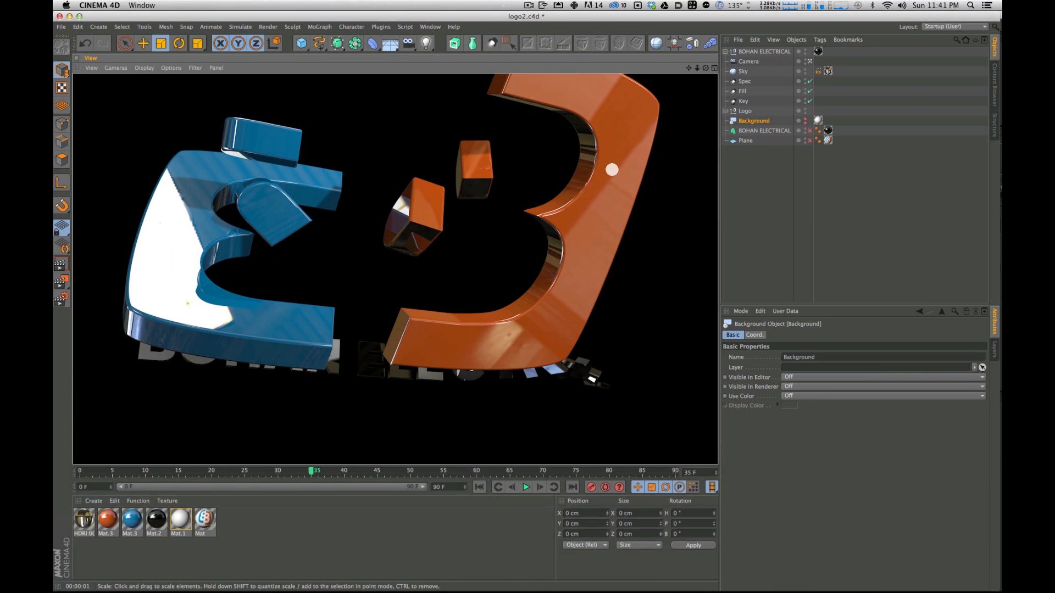
key(shift+r)
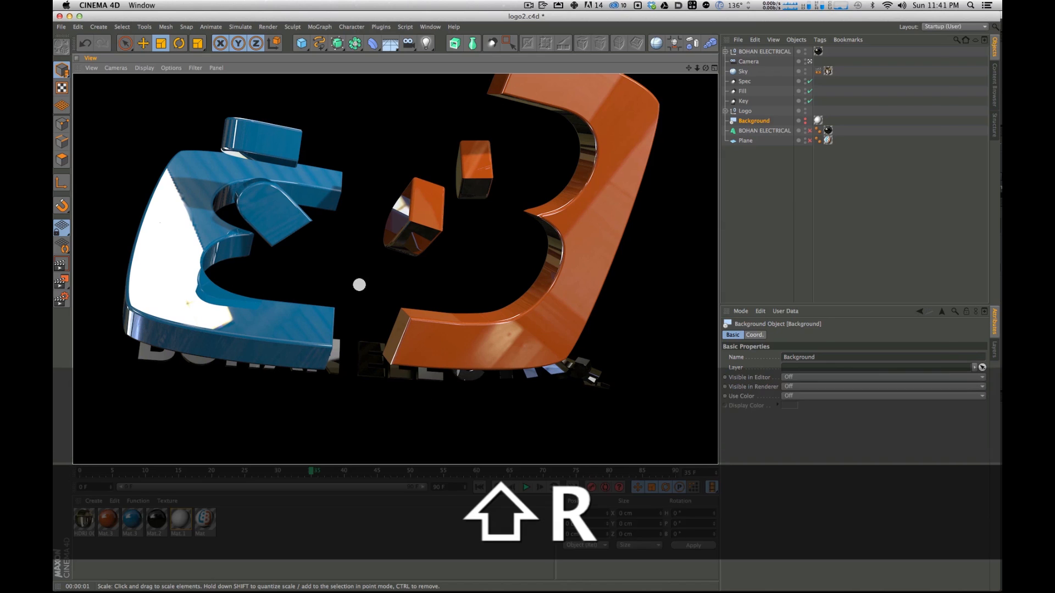
key(Return)
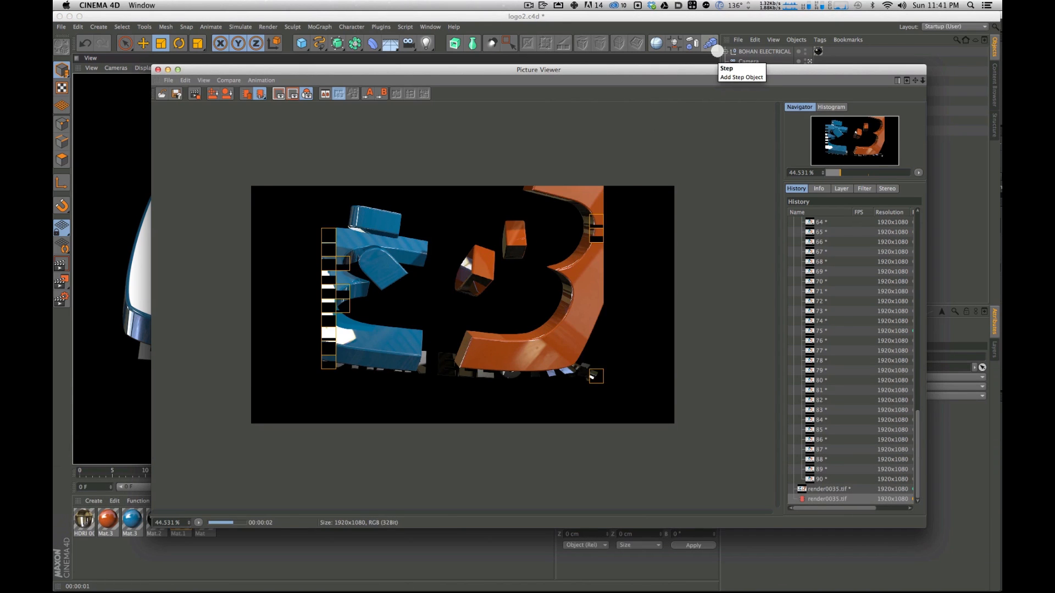
Step: Switch to After Effects and reload the render[0000-0090].tif footage
key(super+Tab)
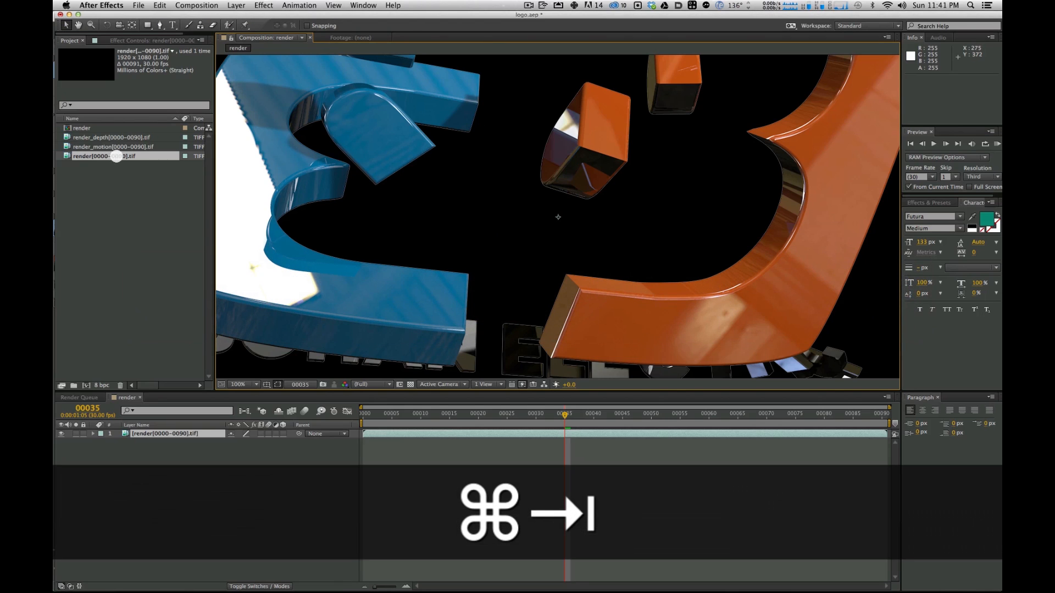
ctrl+click(117, 156)
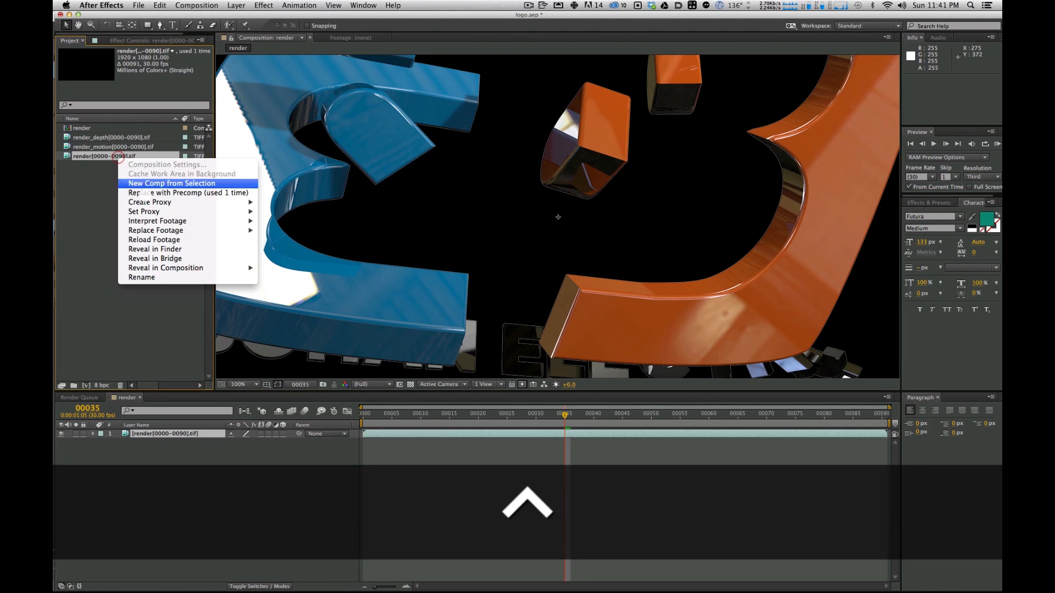
click(153, 240)
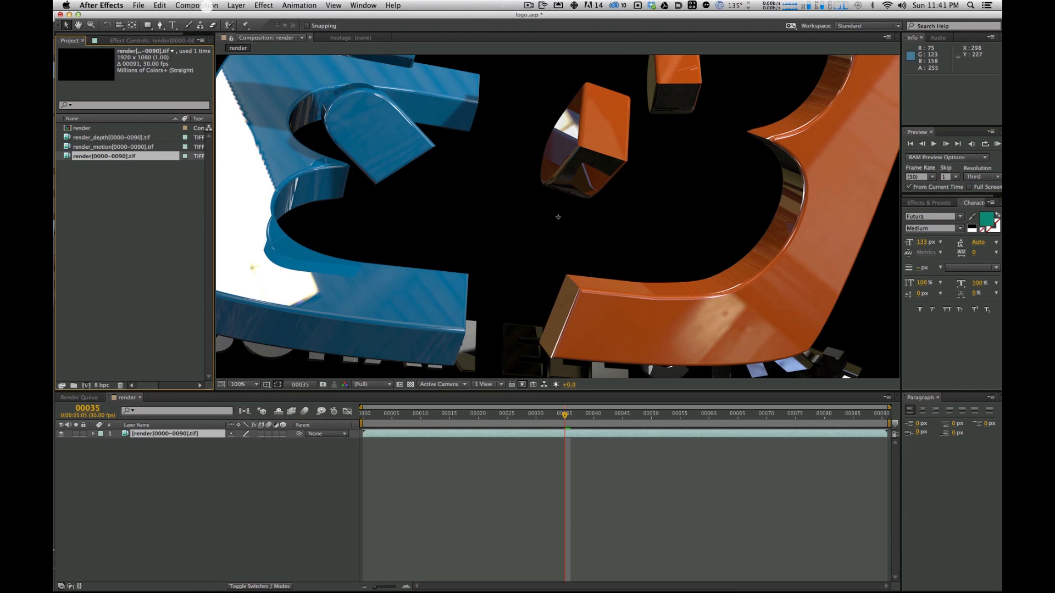
Step: Fit the composition in the viewer with the transparency grid on, check other frames of the animation, and save the project
click(209, 512)
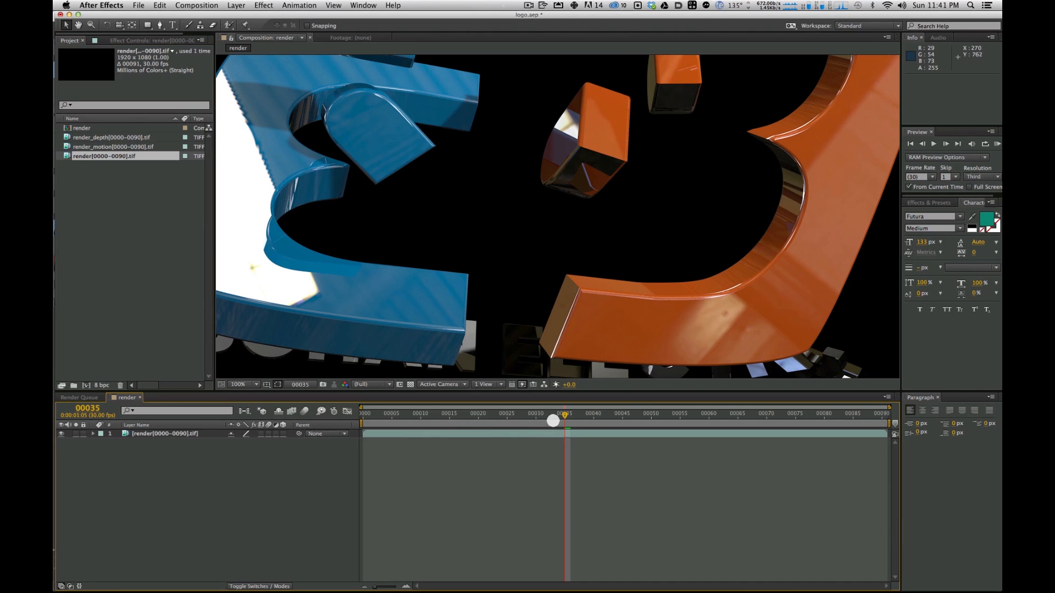
drag(558, 415, 830, 413)
click(240, 383)
click(258, 402)
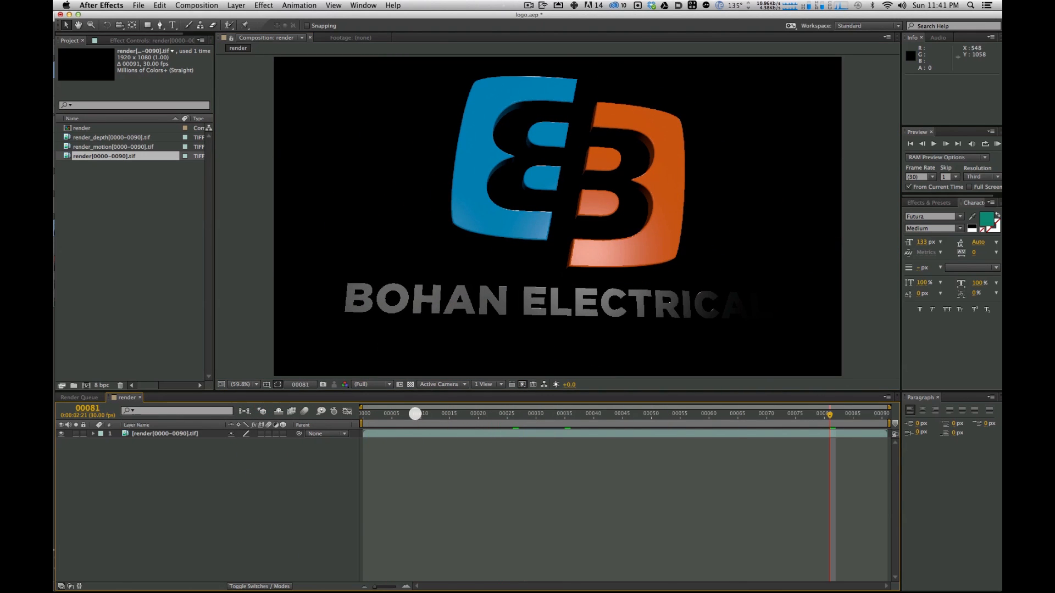
click(410, 384)
drag(438, 413, 789, 413)
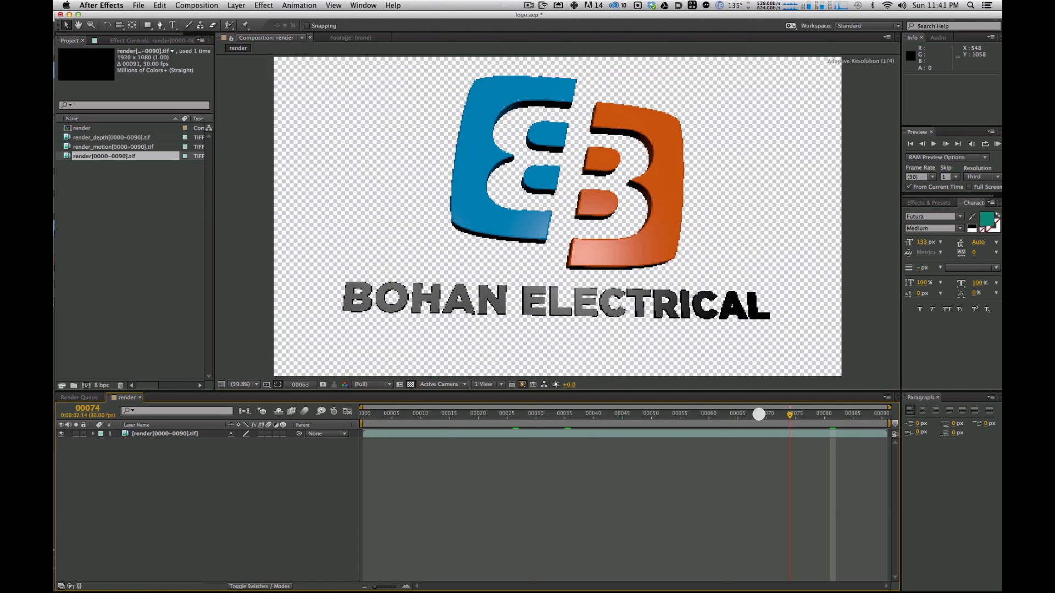
key(super+s)
Step: Switch to Cinema 4D, close the Picture Viewer, and preview frame 83 with the interactive render region
key(super+Tab)
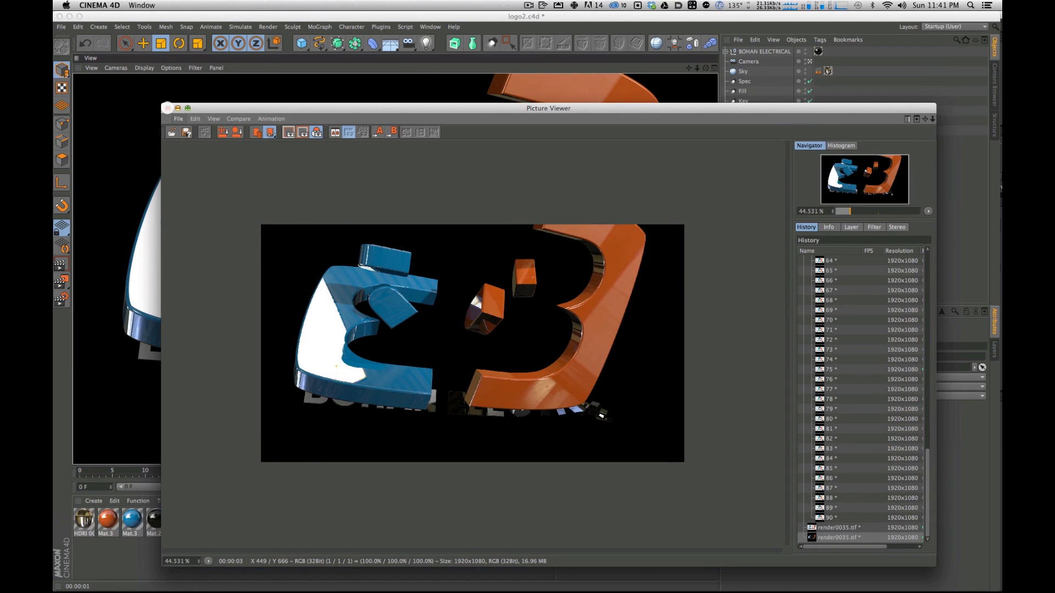
click(167, 108)
drag(320, 470, 631, 438)
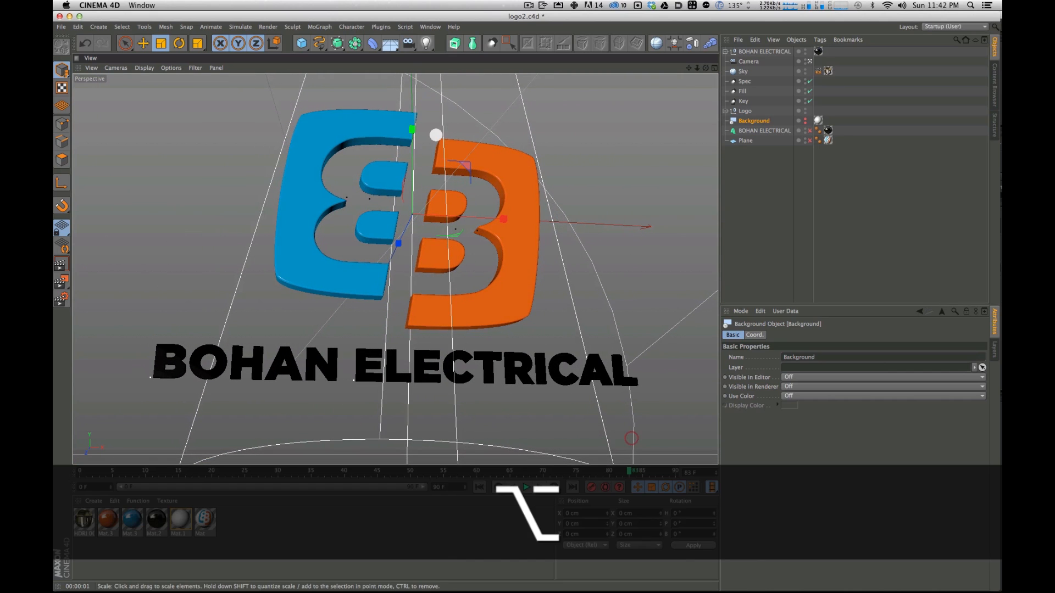
key(alt+r)
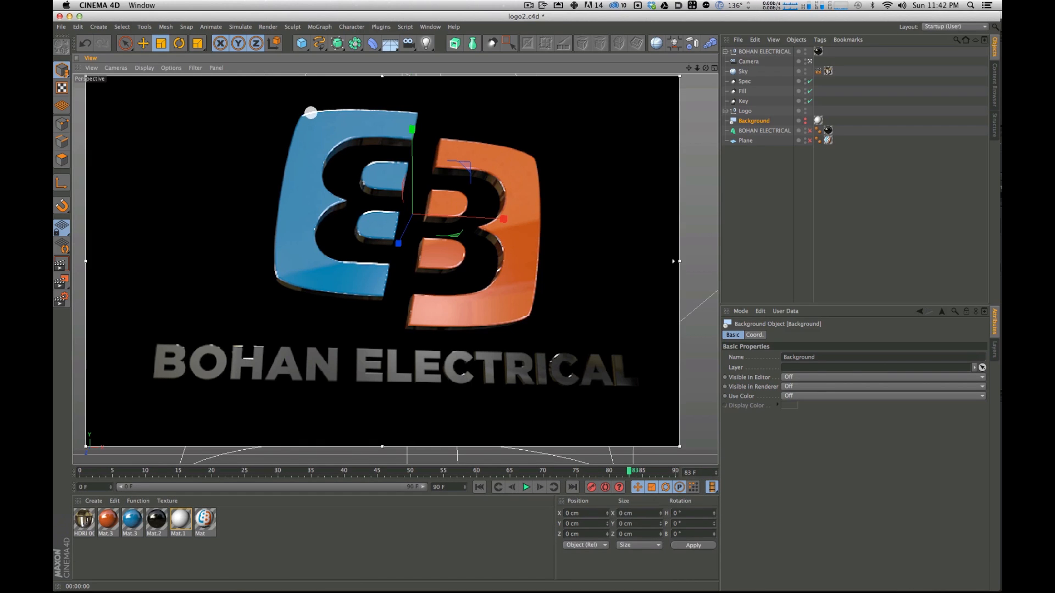
Step: Show all four views and move the Spec light along X to about -297 cm in the Top view
click(714, 67)
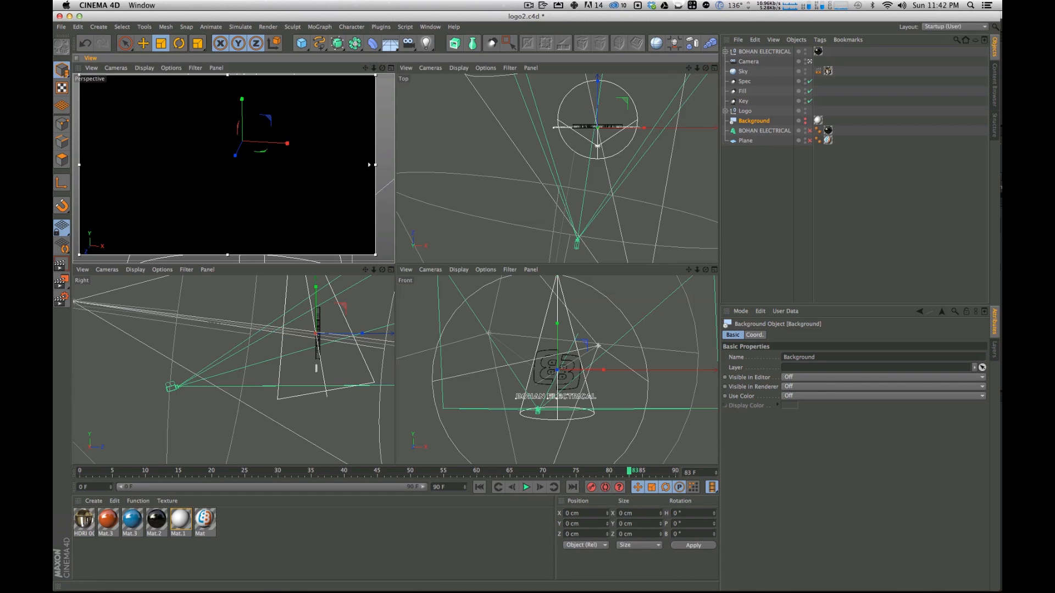
key(e)
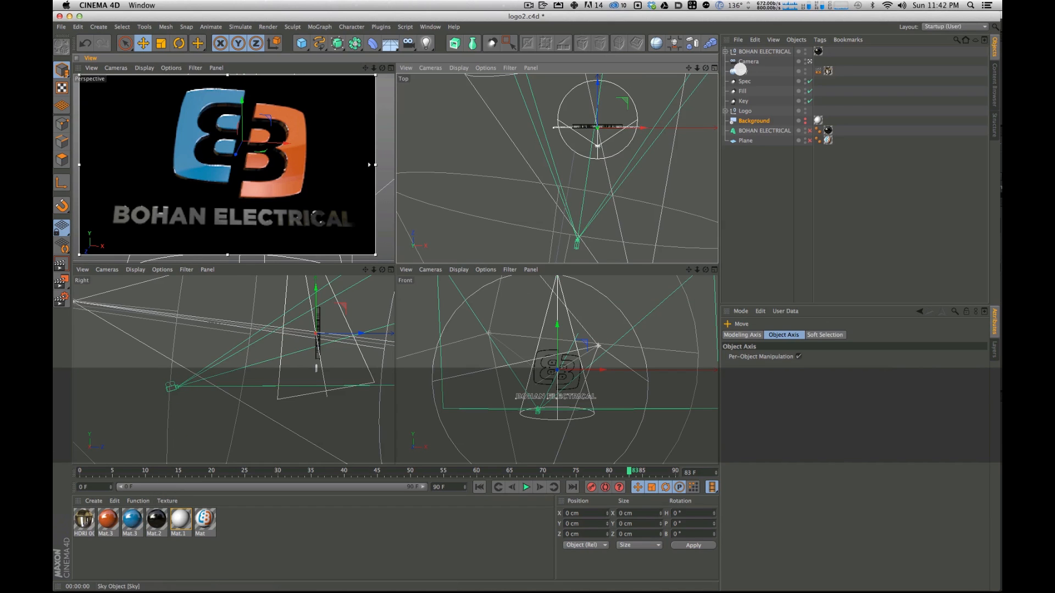
click(740, 82)
drag(638, 145, 594, 148)
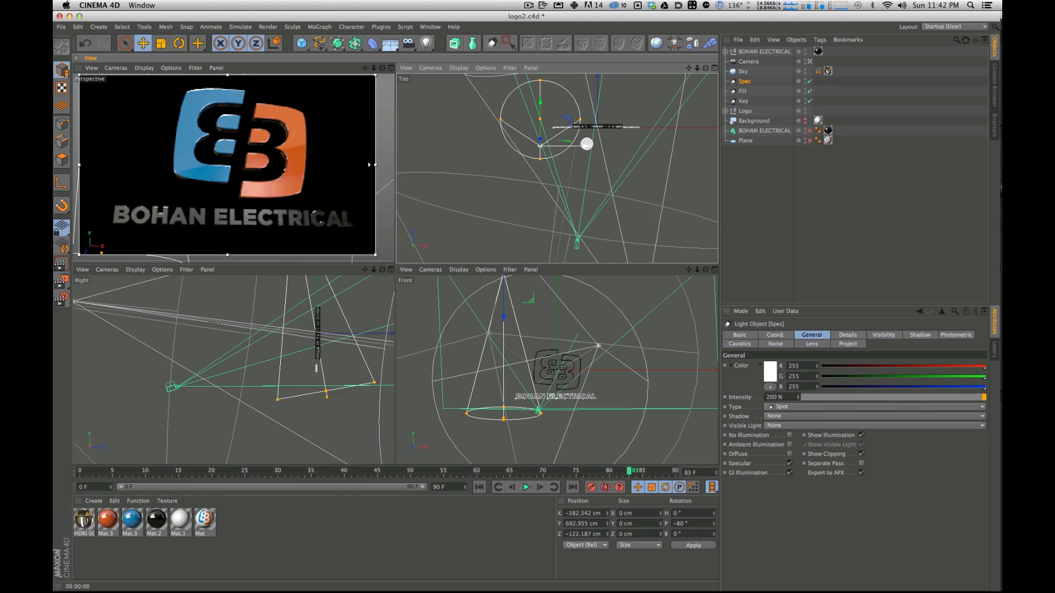
mouse_move(586, 145)
mouse_down()
mouse_move(620, 138)
mouse_move(599, 141)
mouse_up()
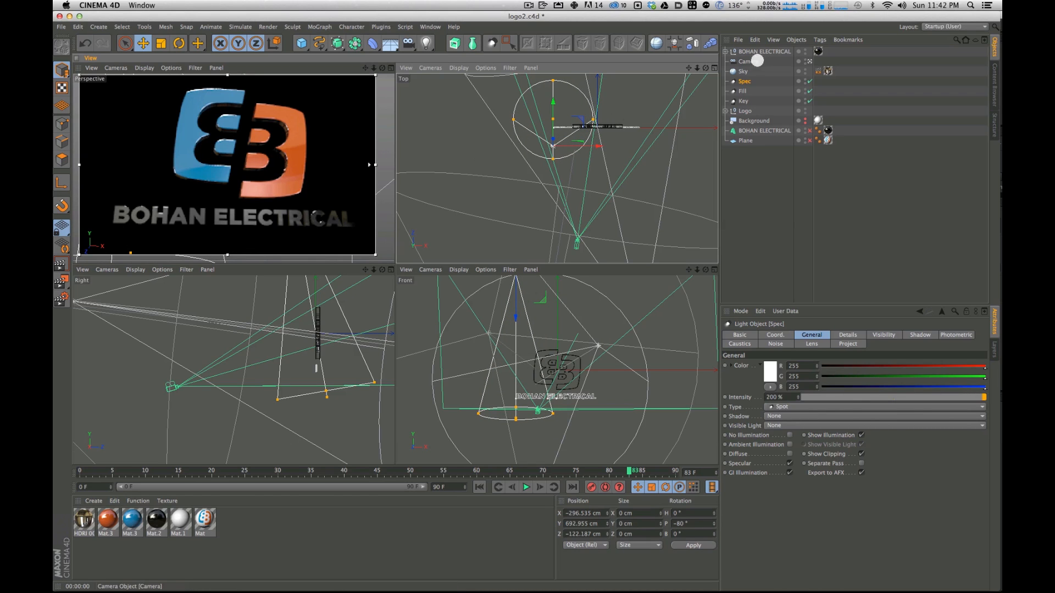
Step: Animate the Spec light's X position with keyframes of about -297 cm at frame 40 and about 278 cm at frame 90
drag(475, 472, 344, 468)
key(super+r)
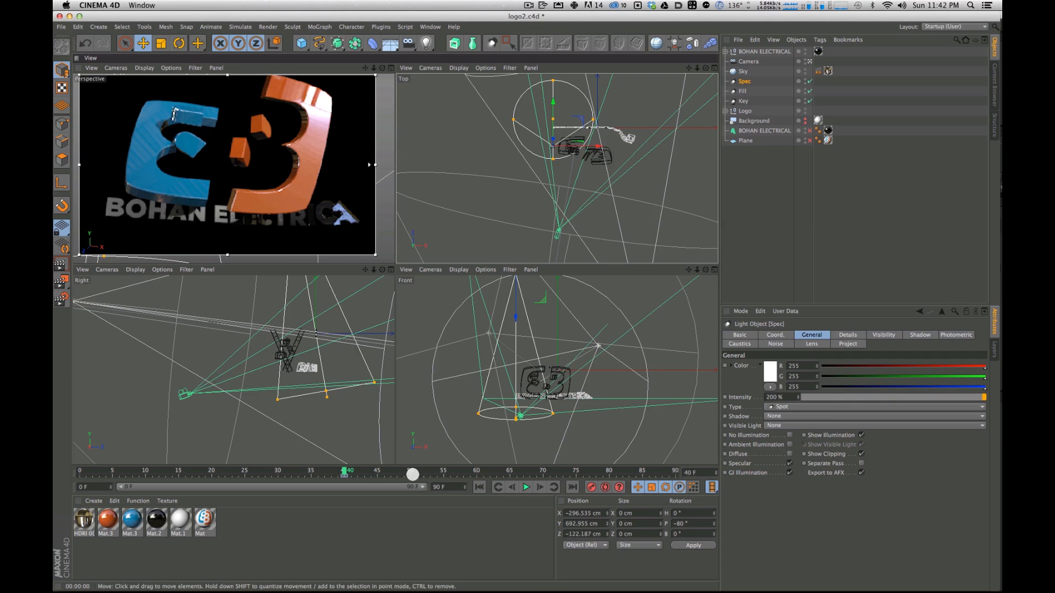
drag(346, 469, 717, 477)
key(super+r)
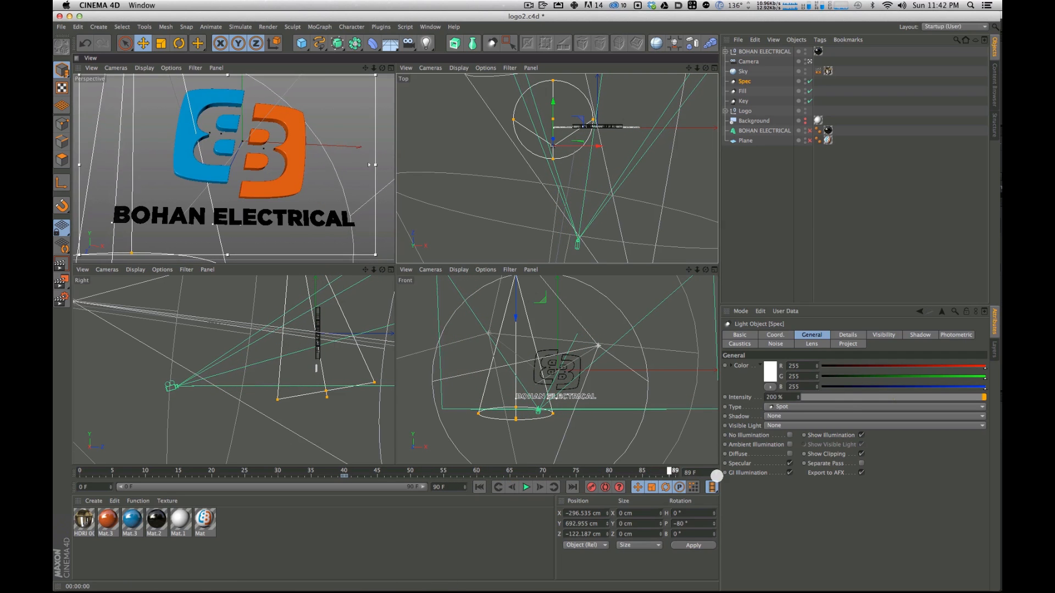
key(super+r)
drag(596, 144, 681, 146)
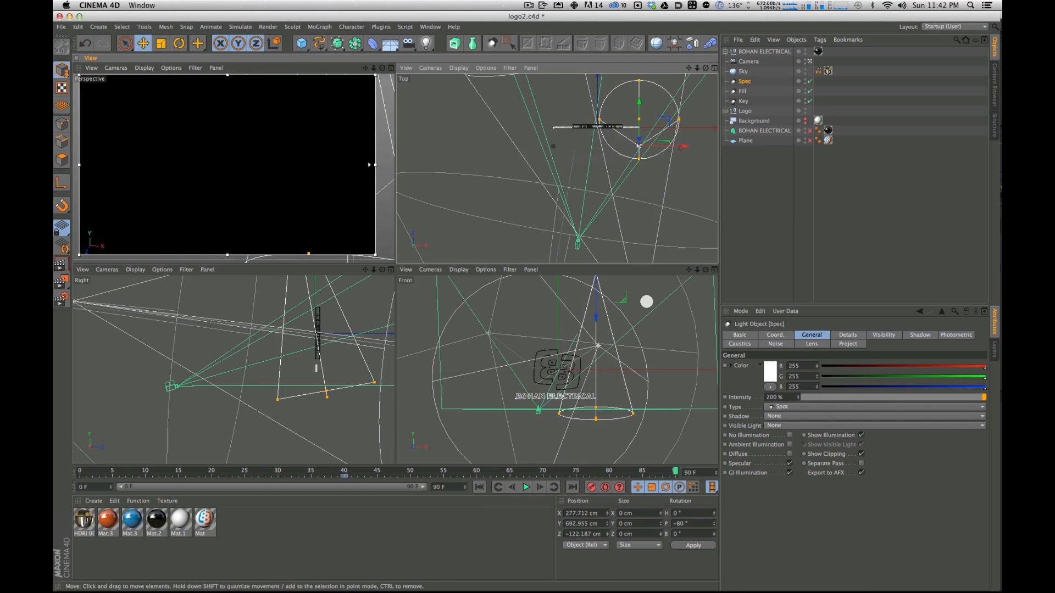
Step: Check the Spec light's sweep around frame 59 and set its intensity to 300%
drag(668, 471, 471, 469)
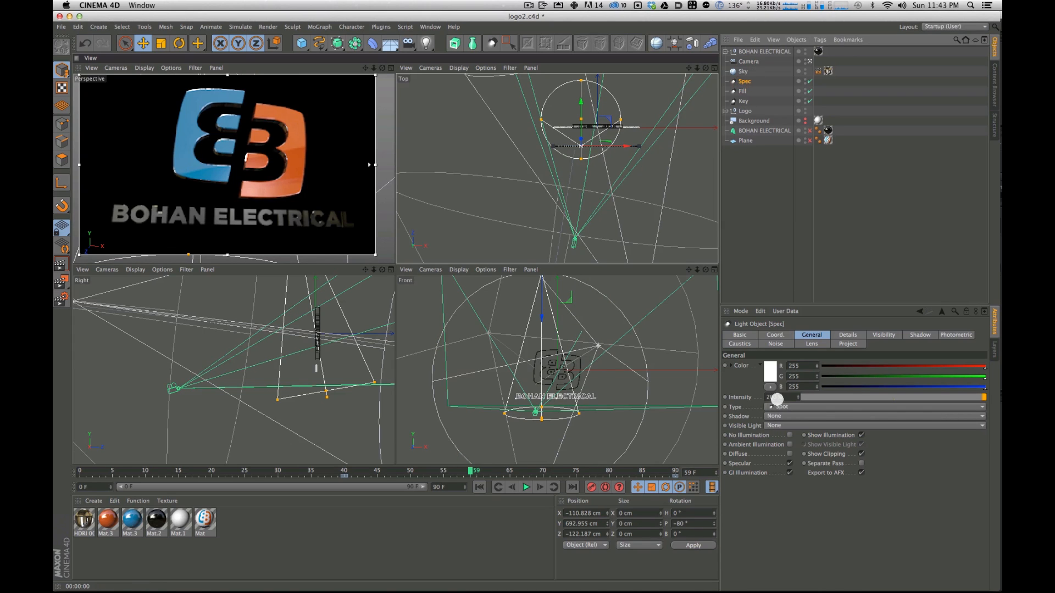
click(774, 397)
text(300)
key(Return)
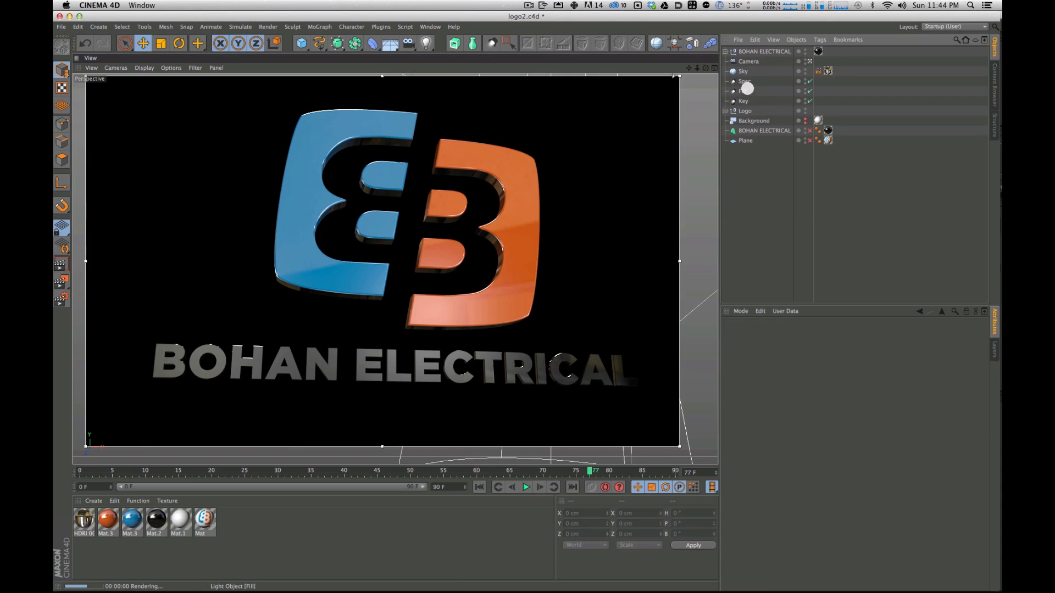
Step: Widen the Spec light's spot cone and preview the lighting at frame 39 in the maximized Perspective view
key(F5)
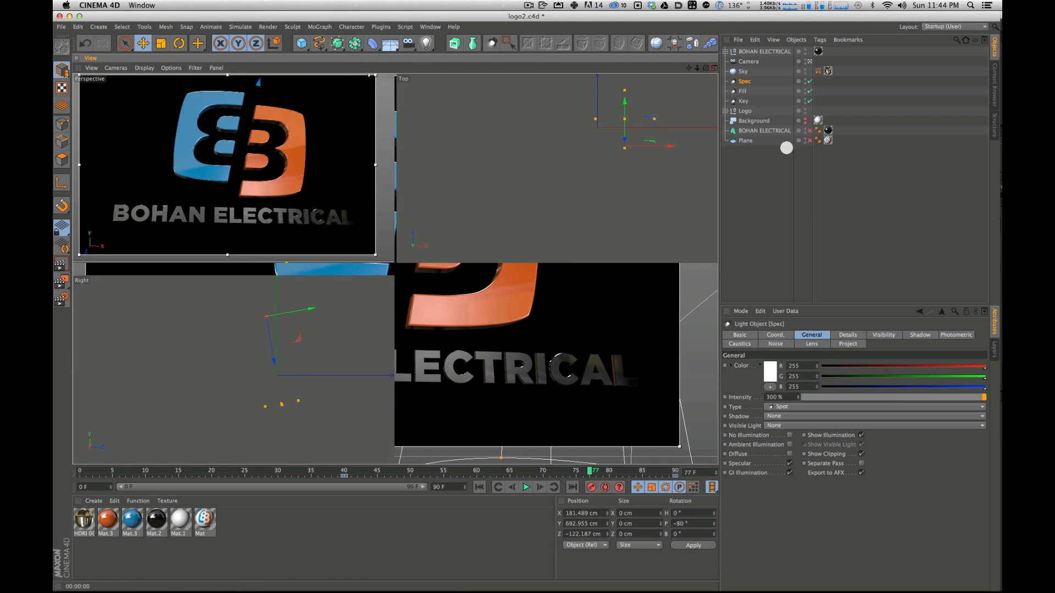
drag(266, 406, 222, 412)
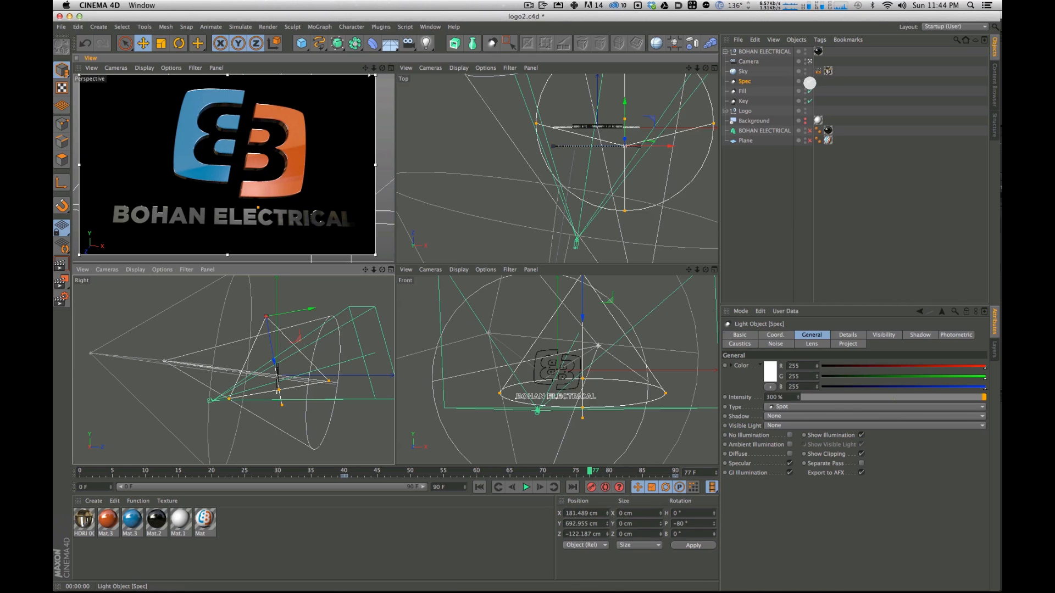
click(809, 81)
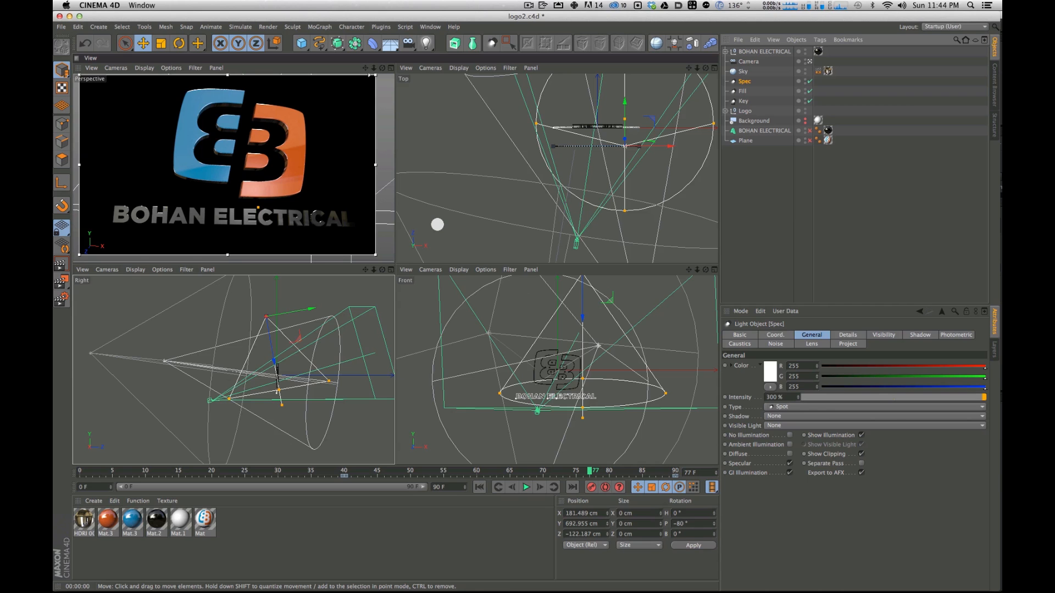
mouse_move(321, 471)
mouse_down()
mouse_move(405, 473)
mouse_move(245, 463)
mouse_move(167, 445)
mouse_move(337, 467)
mouse_up()
key(super+r)
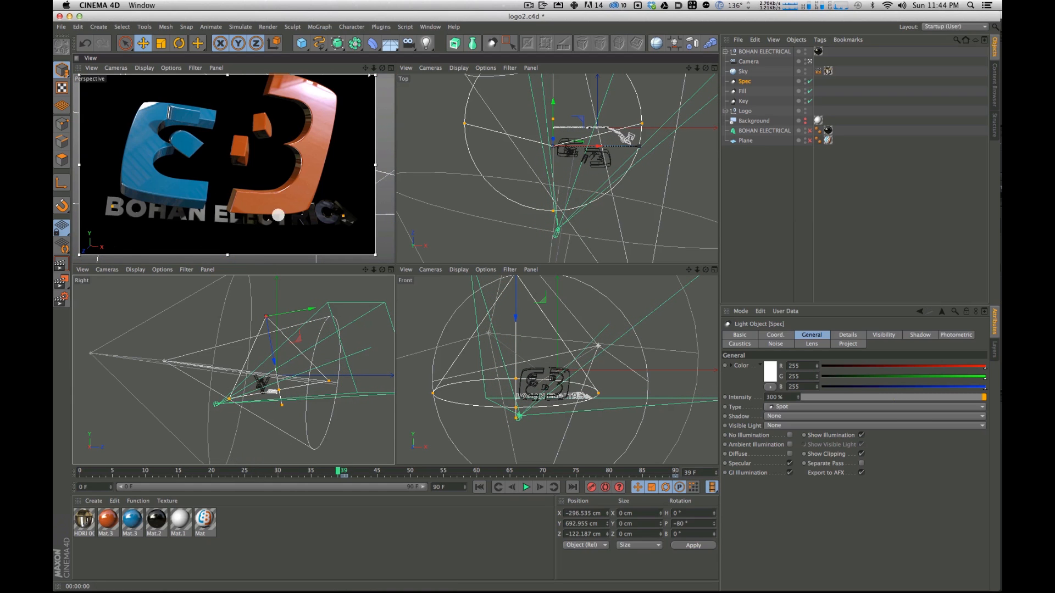
click(392, 69)
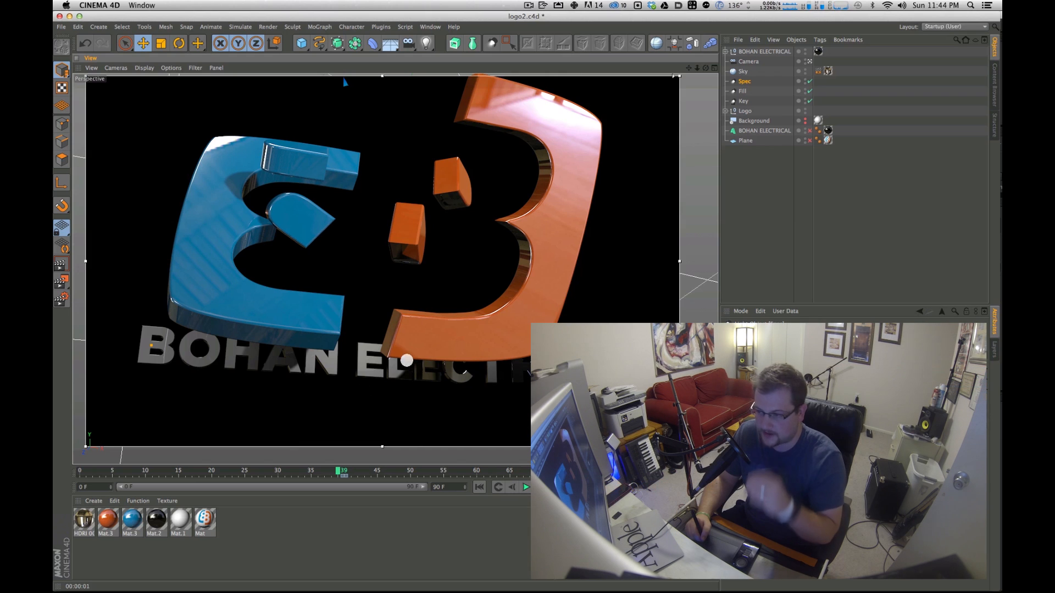
Step: Add the Ambient Occlusion effect to the render settings, disable it, and close the settings
key(super+b)
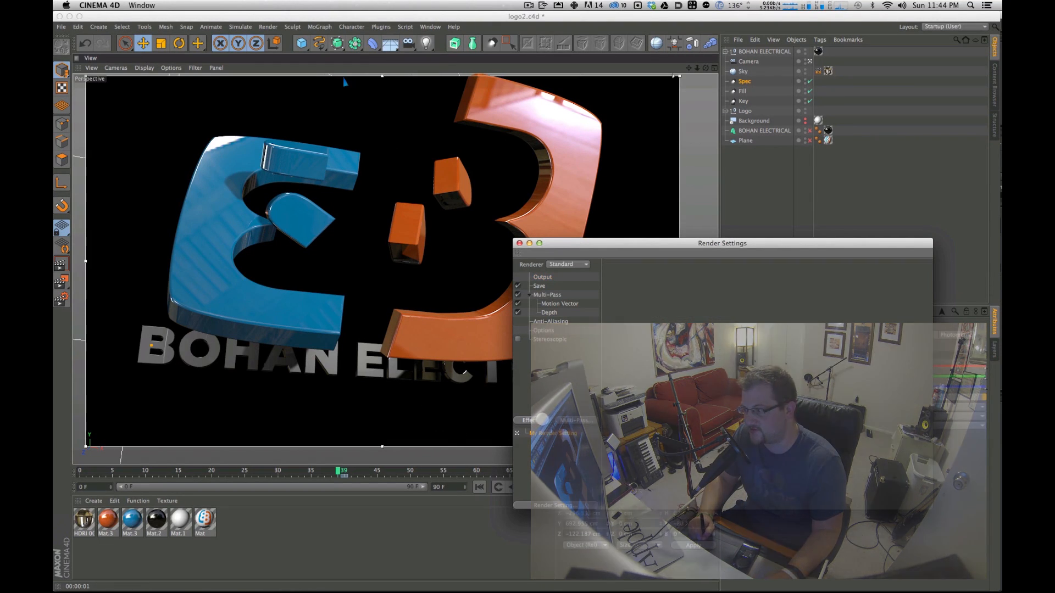
click(531, 421)
click(527, 400)
click(532, 420)
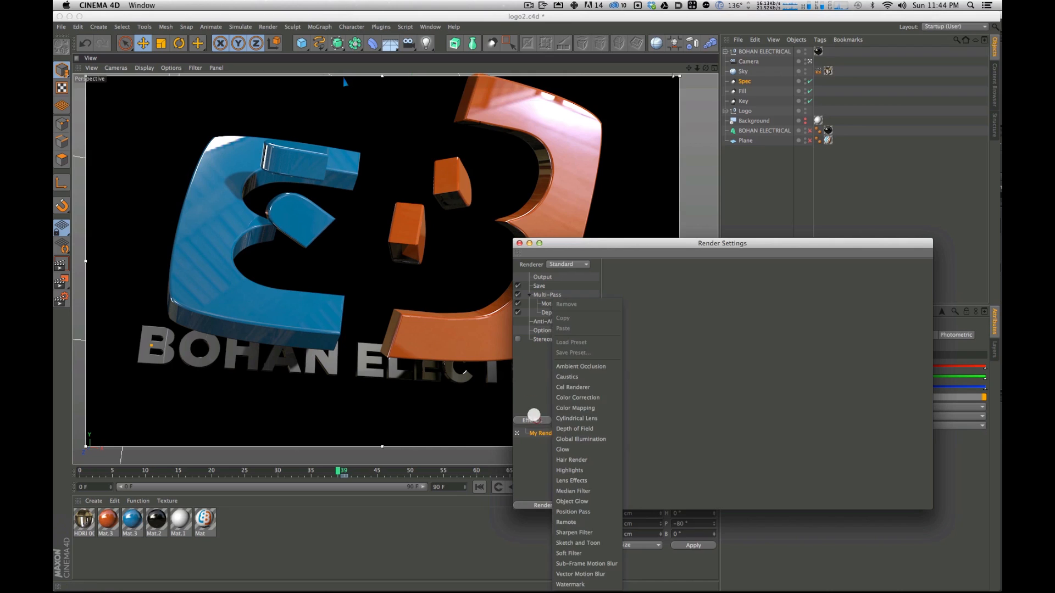
click(567, 367)
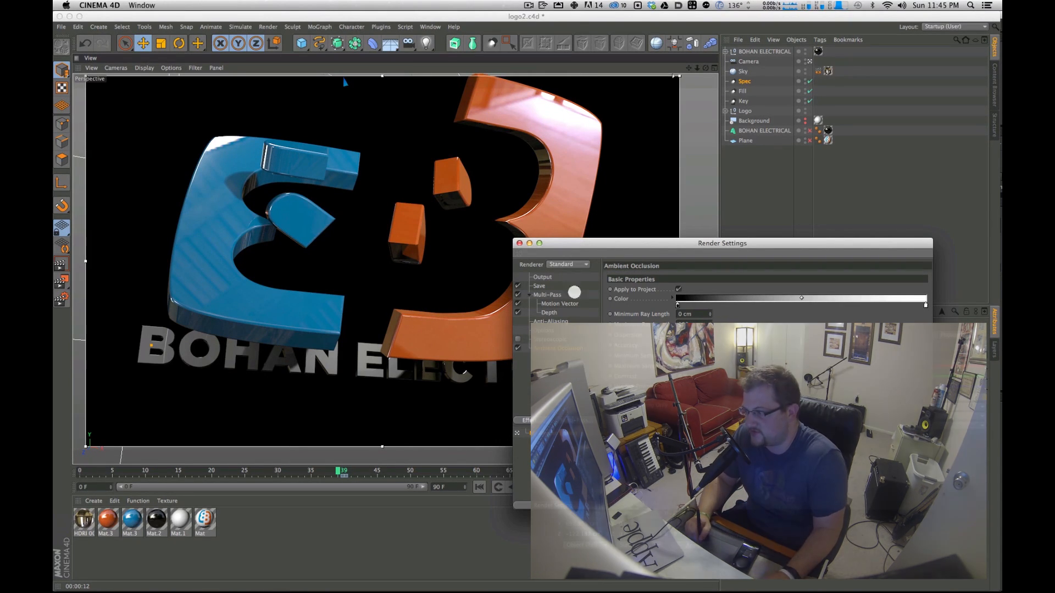
click(534, 372)
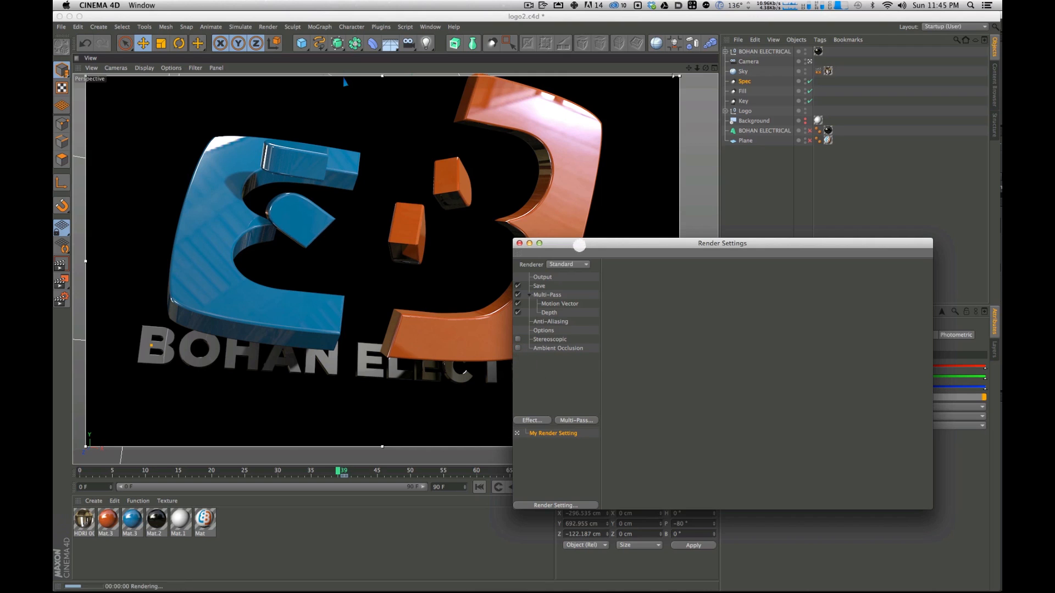
click(519, 243)
Step: Switch to After Effects and inspect the render composition at frames 35 and 60
key(super+Tab)
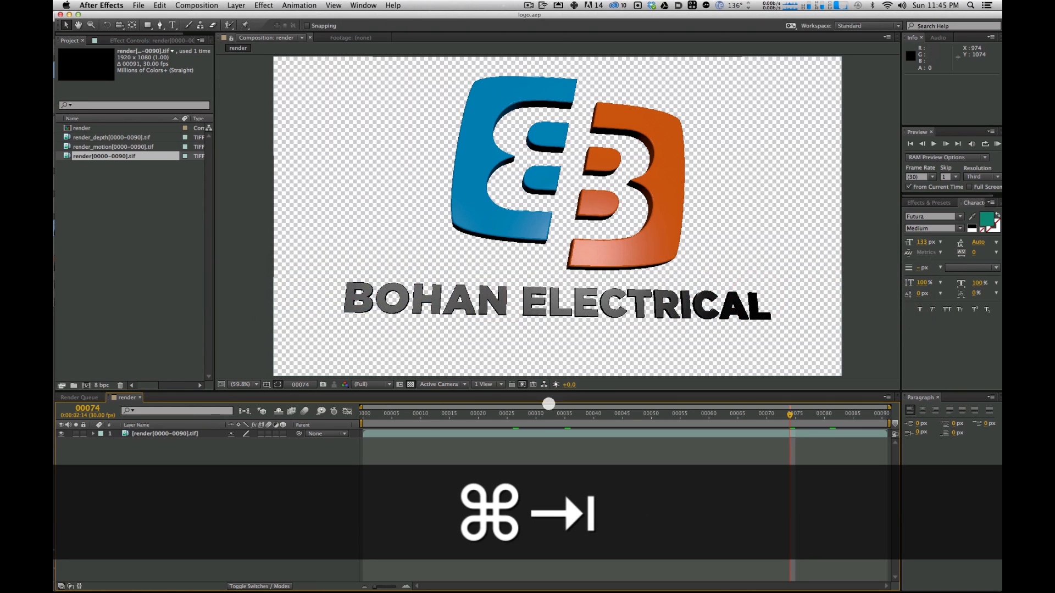
click(543, 419)
click(564, 417)
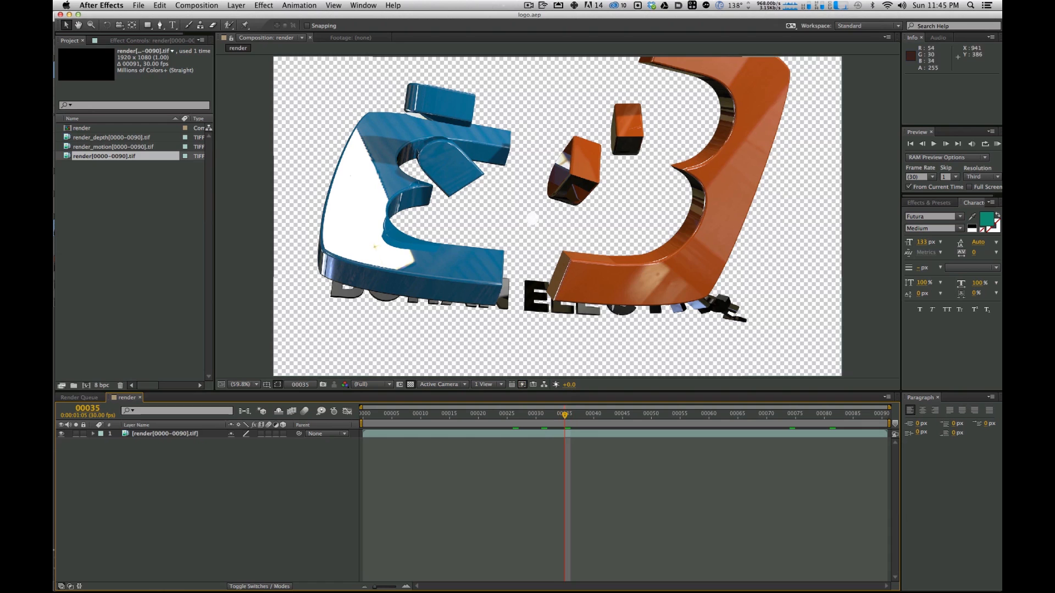
drag(573, 416, 710, 416)
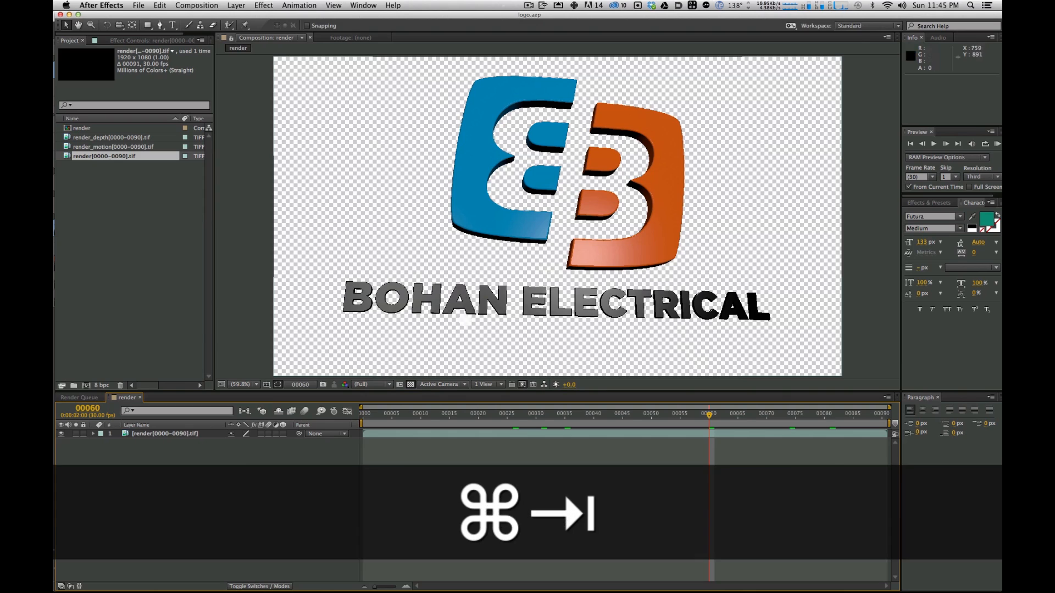
Step: Switch to Cinema 4D, render frame 60 to the Picture Viewer overwriting the existing files, and close the viewer
key(super+Tab)
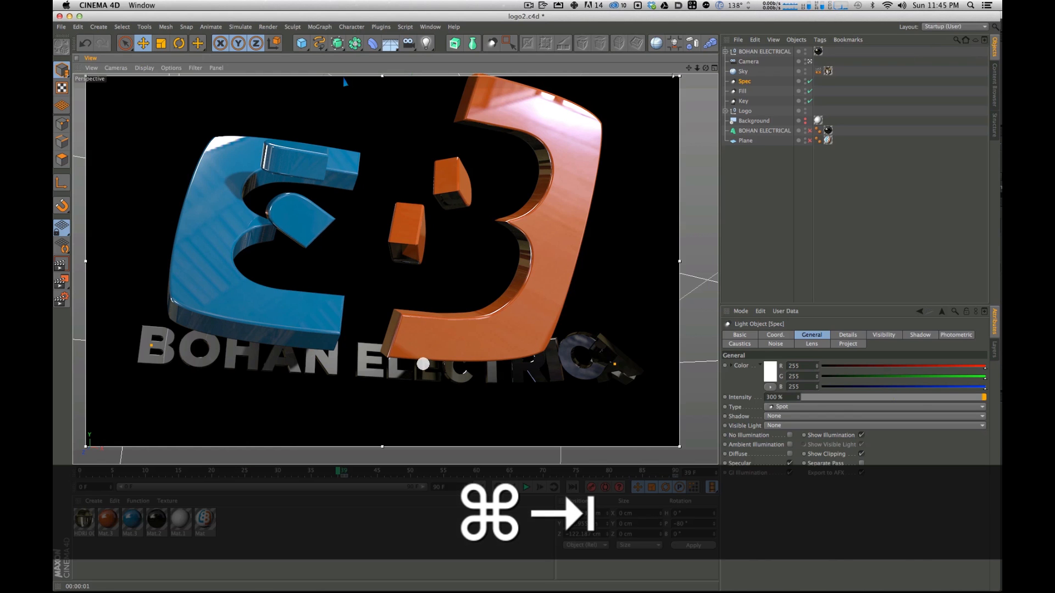
drag(466, 474, 476, 475)
key(shift+r)
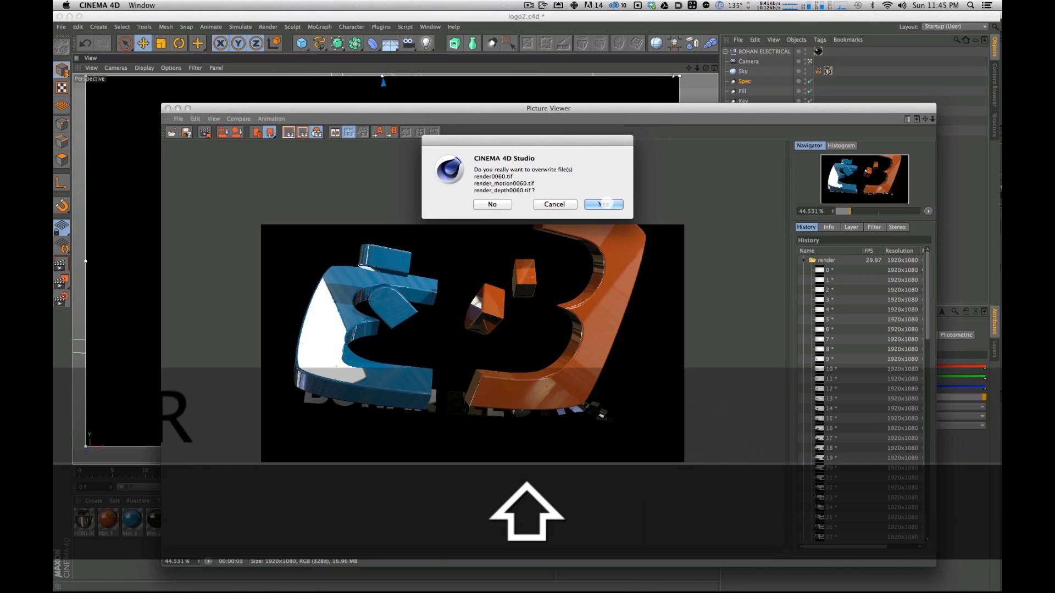
click(604, 204)
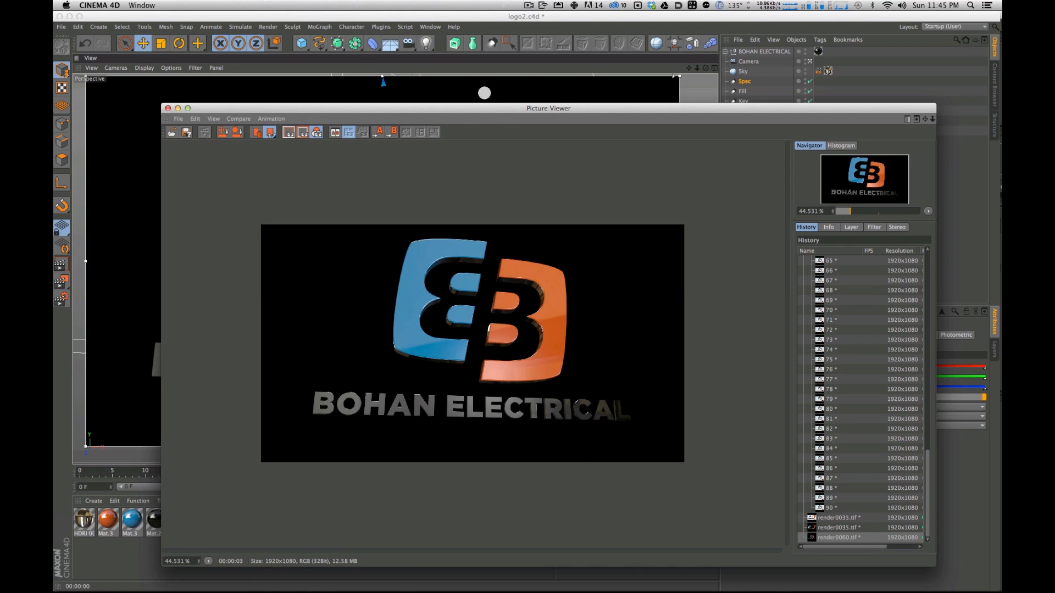
drag(484, 108, 507, 118)
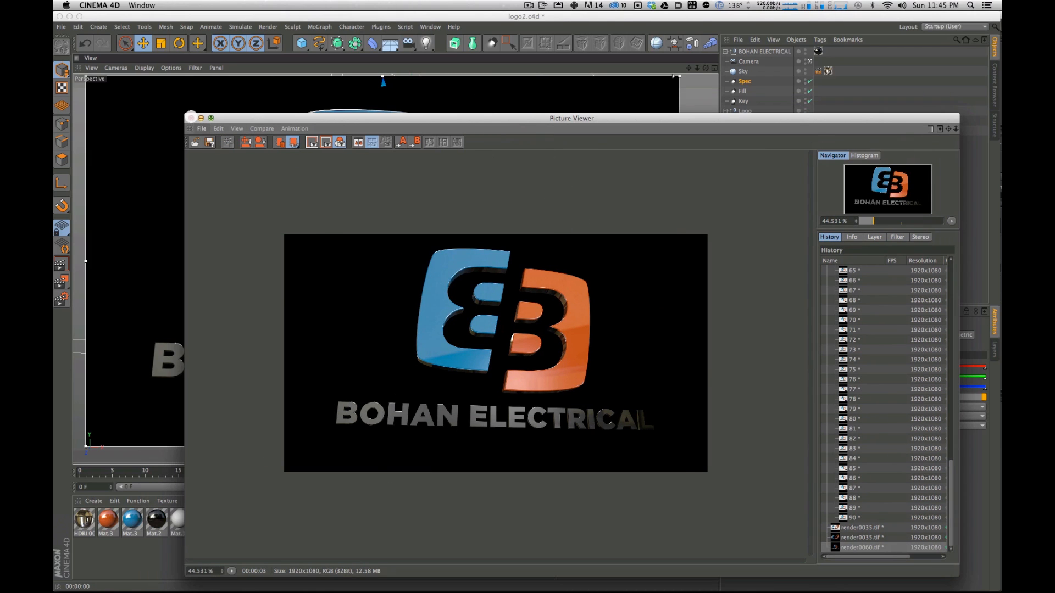
click(191, 118)
Step: Switch to After Effects, reload the render[0000-0090].tif footage, and check frame 60
key(super+Tab)
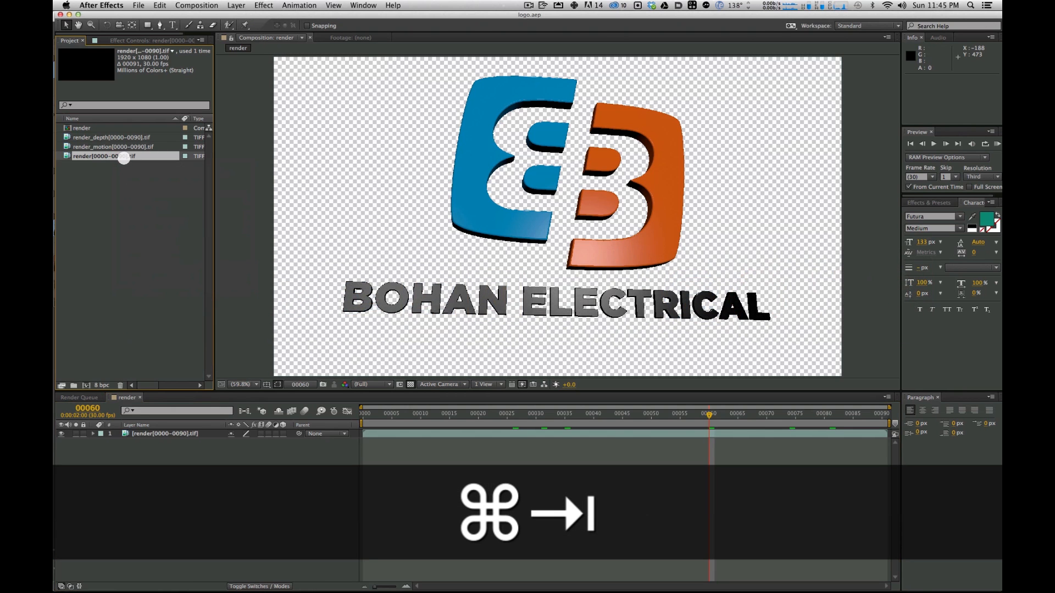
ctrl+click(124, 157)
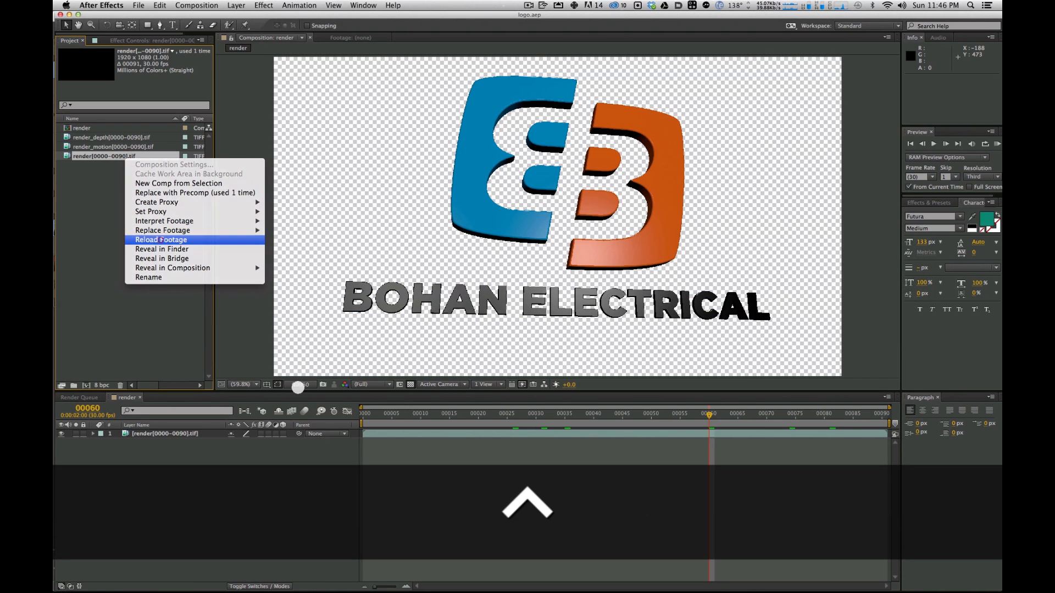
click(161, 240)
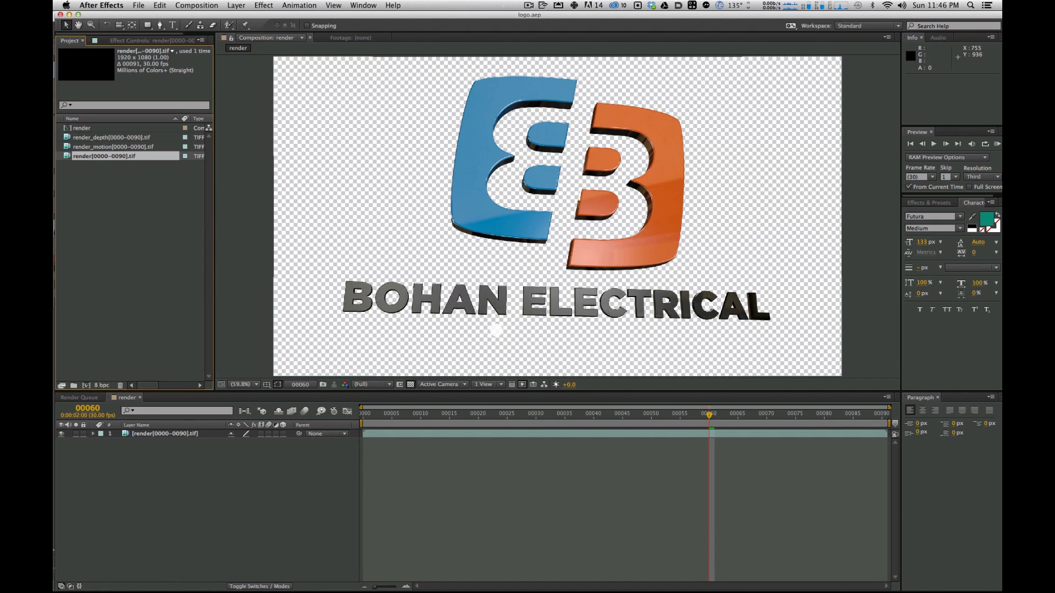
drag(692, 418, 708, 404)
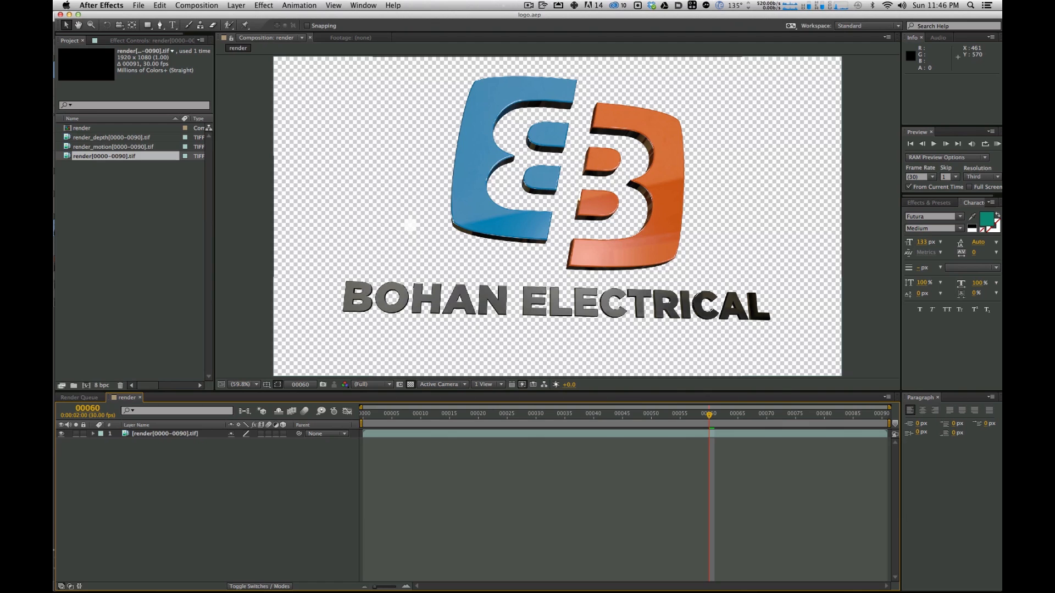
Step: Switch to Cinema 4D and turn off the interactive render region in the Perspective view
key(super+Tab)
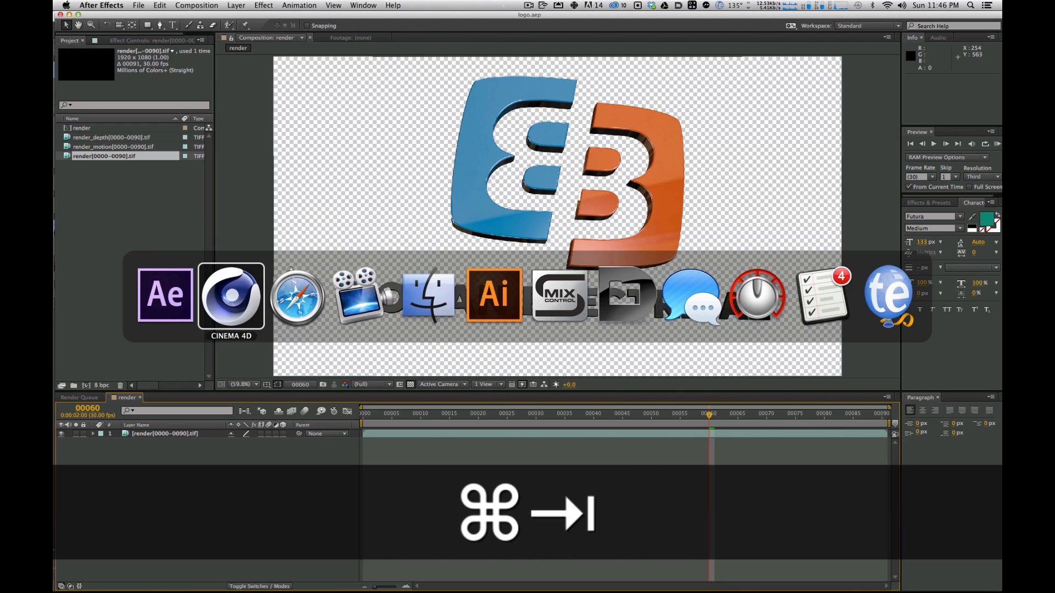
key(alt+r)
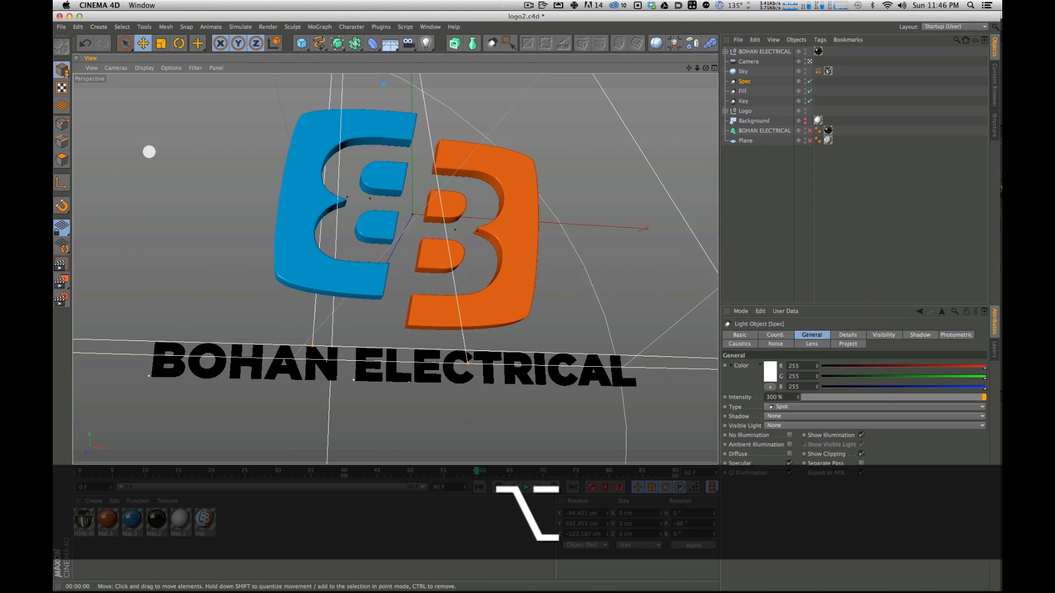
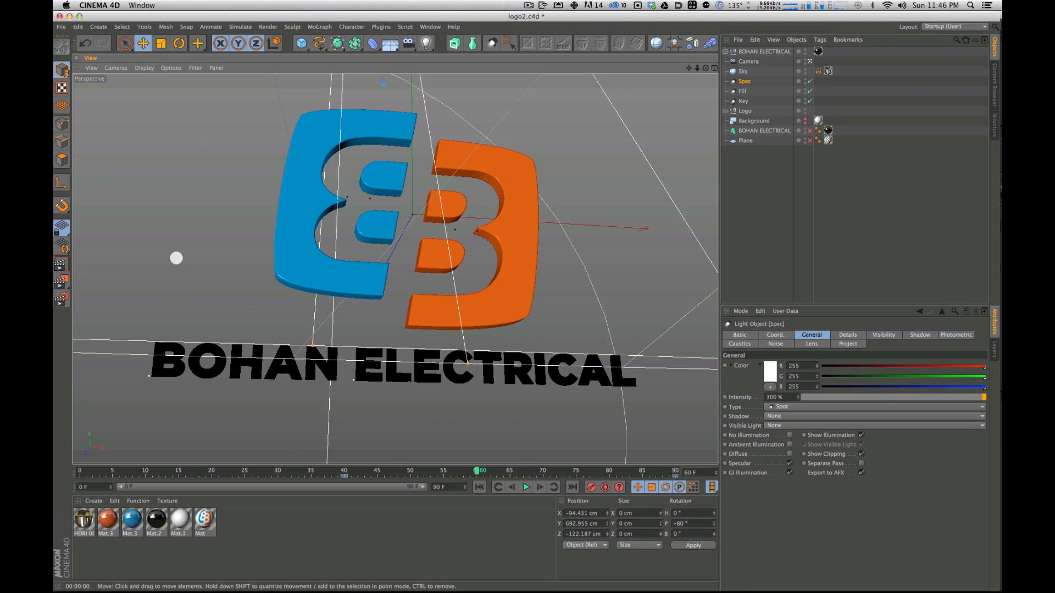
Step: Switch to After Effects and compare the logo's lighting at frames 60, 72 and 55 of the render composition
key(super+Tab)
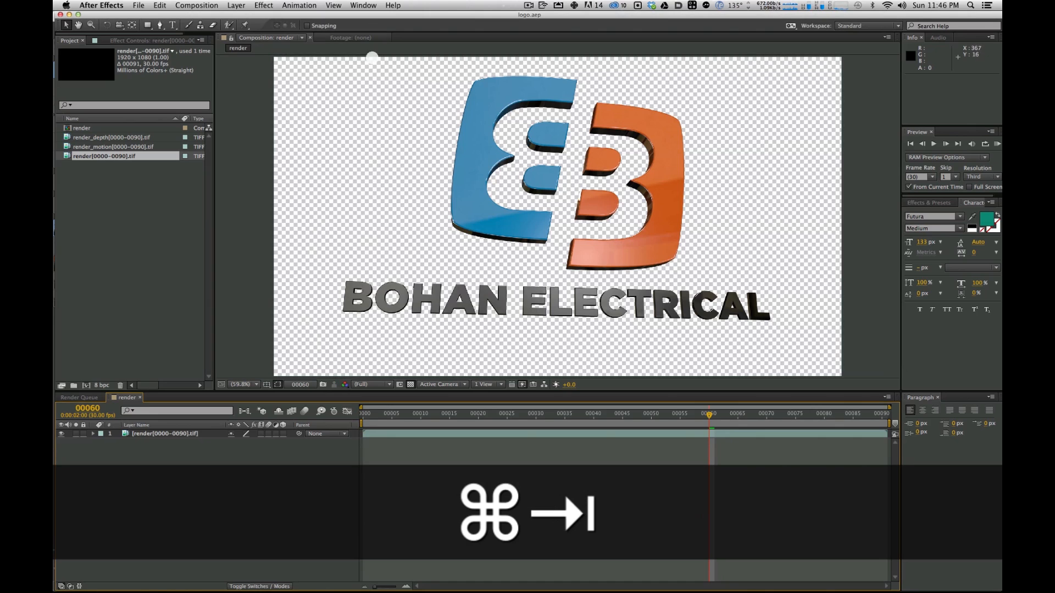
drag(685, 414, 797, 397)
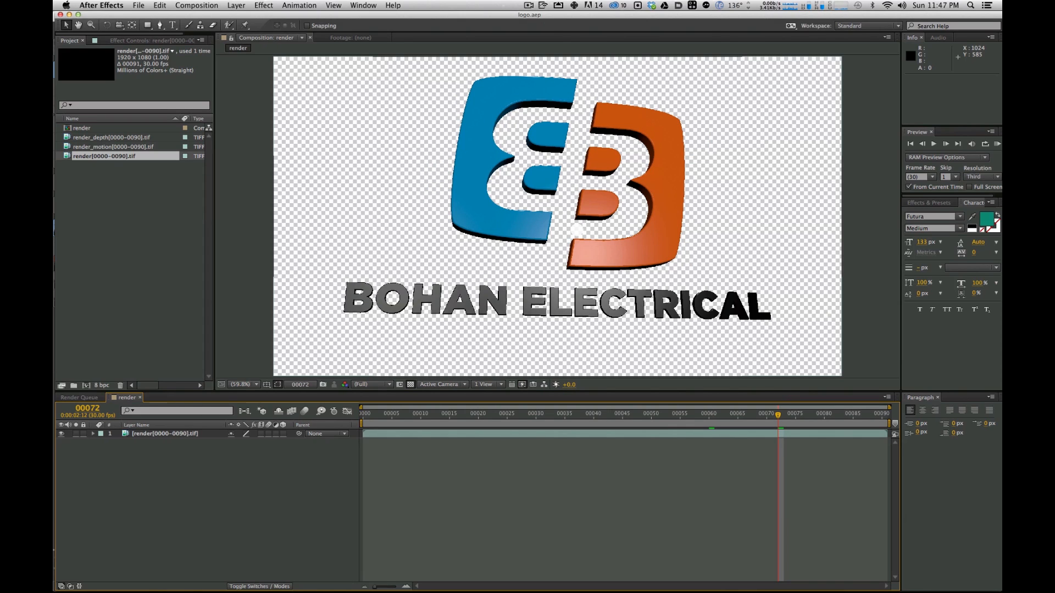
mouse_move(688, 417)
mouse_down()
mouse_move(444, 443)
mouse_move(529, 421)
mouse_move(680, 416)
mouse_up()
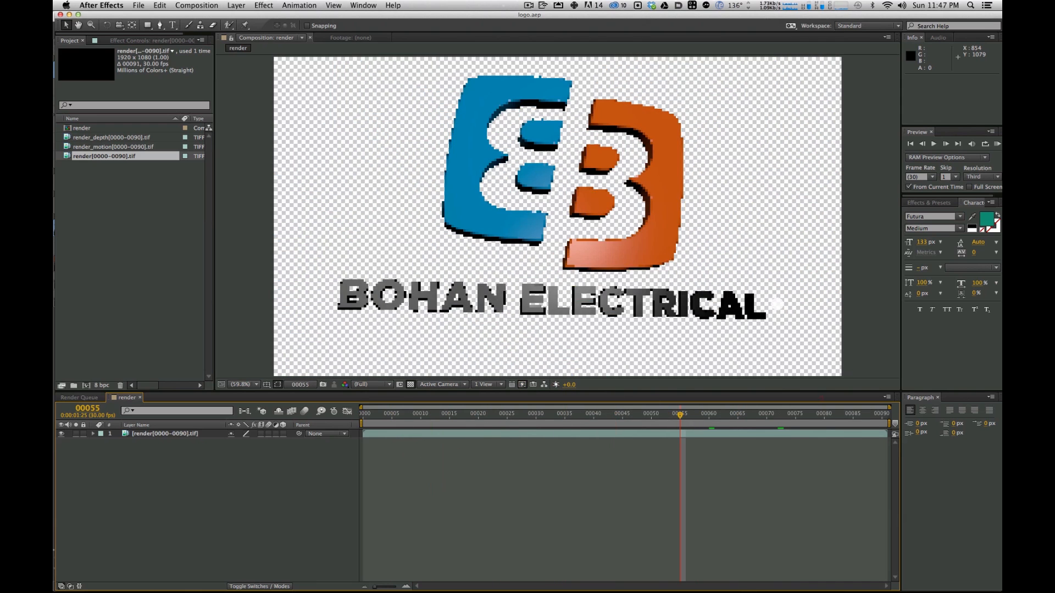
Step: Switch to Cinema 4D, set the render output's frame range to All Frames, and close the render settings
key(super+Tab)
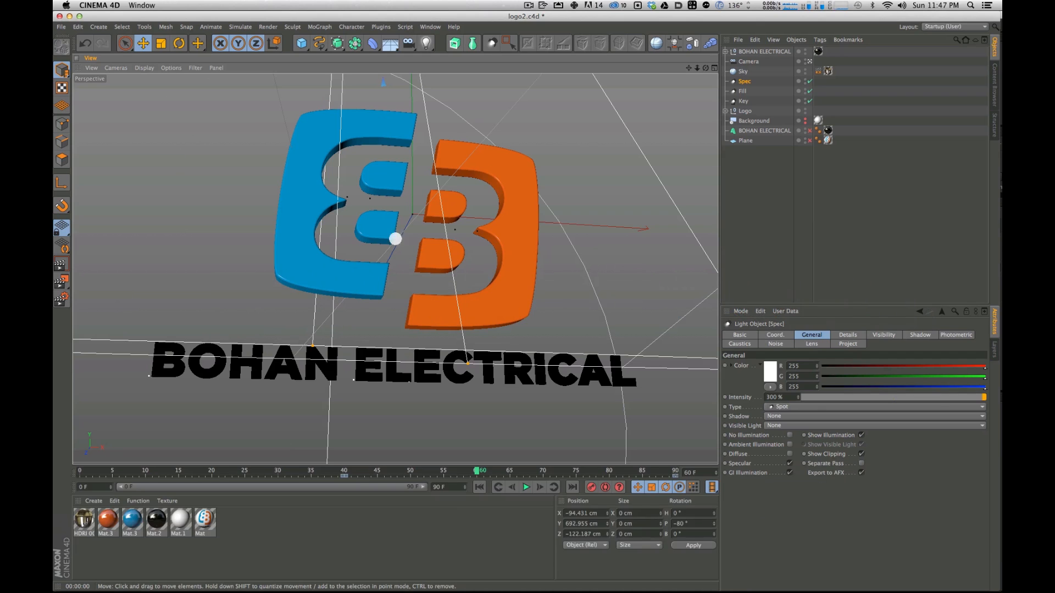
key(super+b)
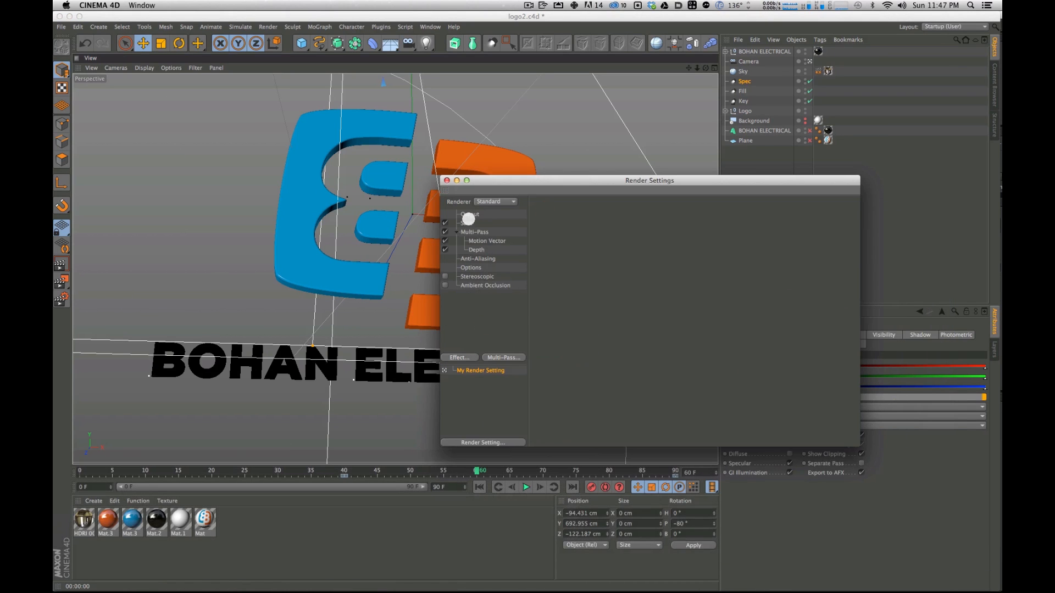
click(469, 215)
click(620, 320)
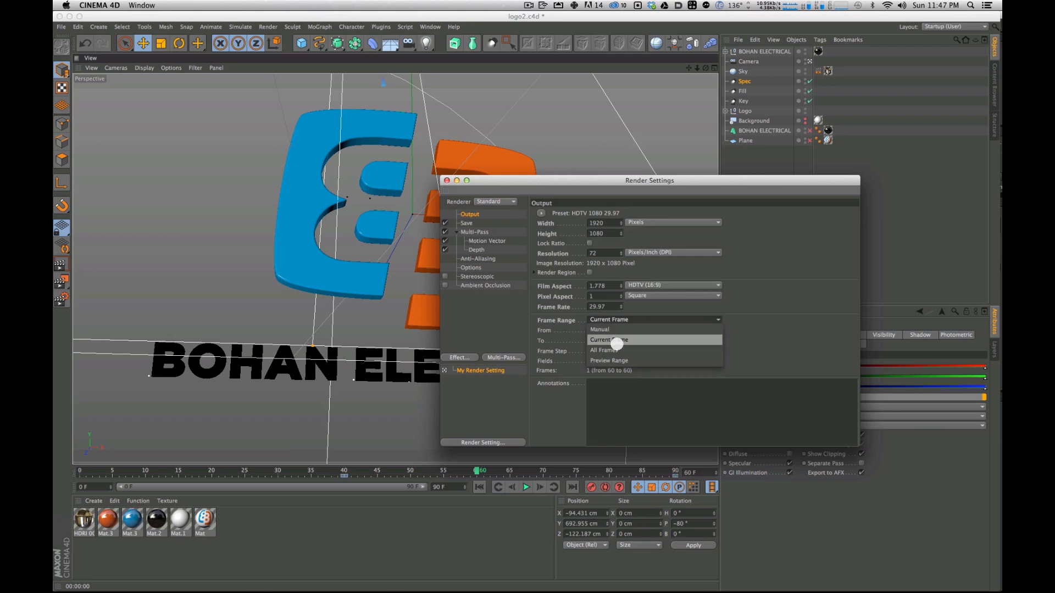
click(609, 351)
click(447, 180)
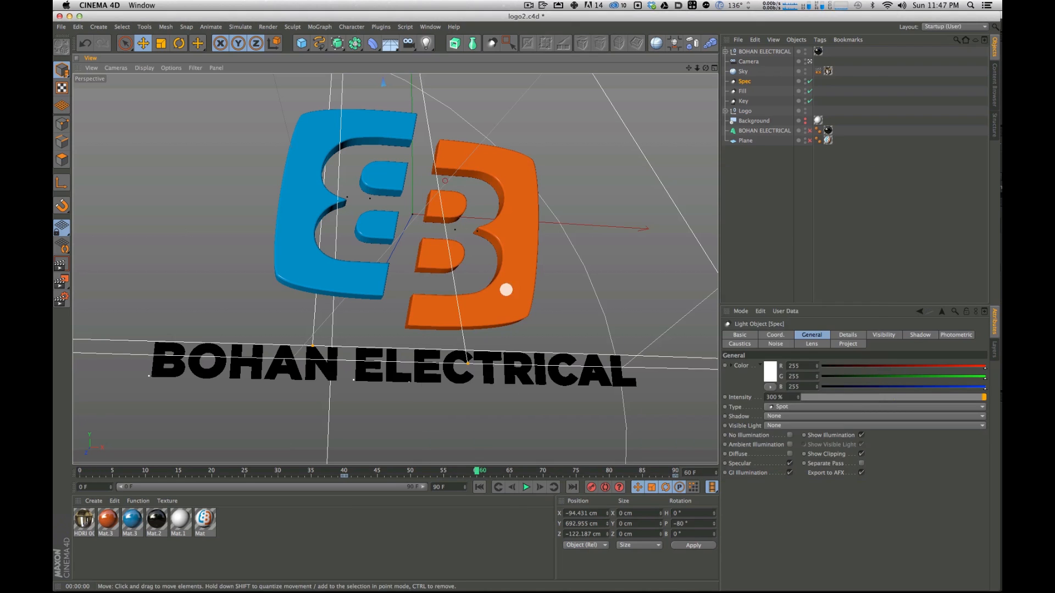
Step: Start rendering the full animation to the Picture Viewer, overwriting the existing files, and move the viewer out of the way
key(shift+r)
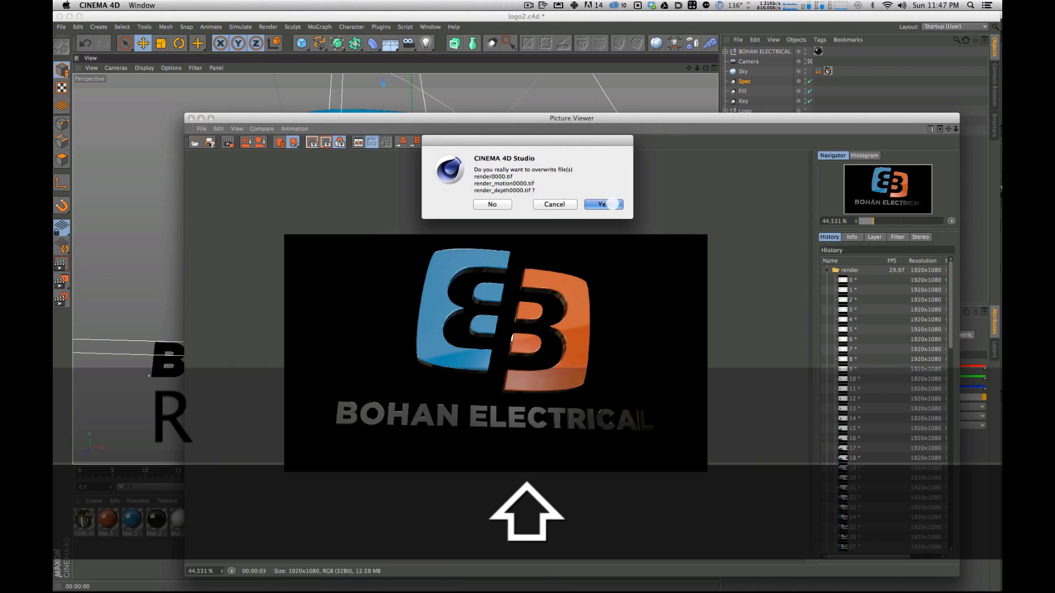
click(609, 202)
drag(596, 118, 0, 148)
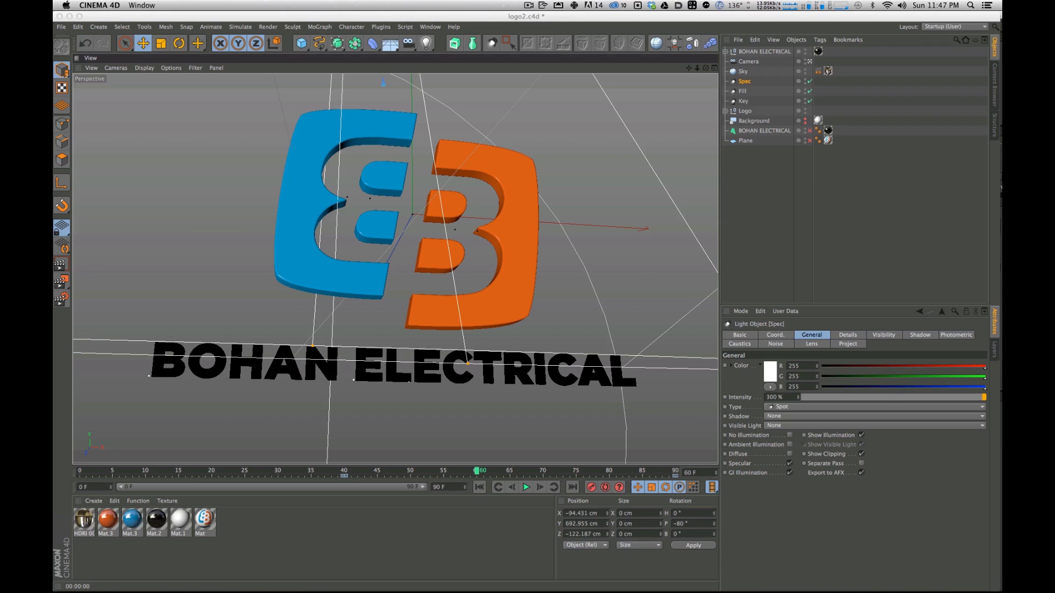
Step: Switch to After Effects, go to frame 60, and add a 1920 x 1080 dark gray solid layer to the render composition
key(super+Tab)
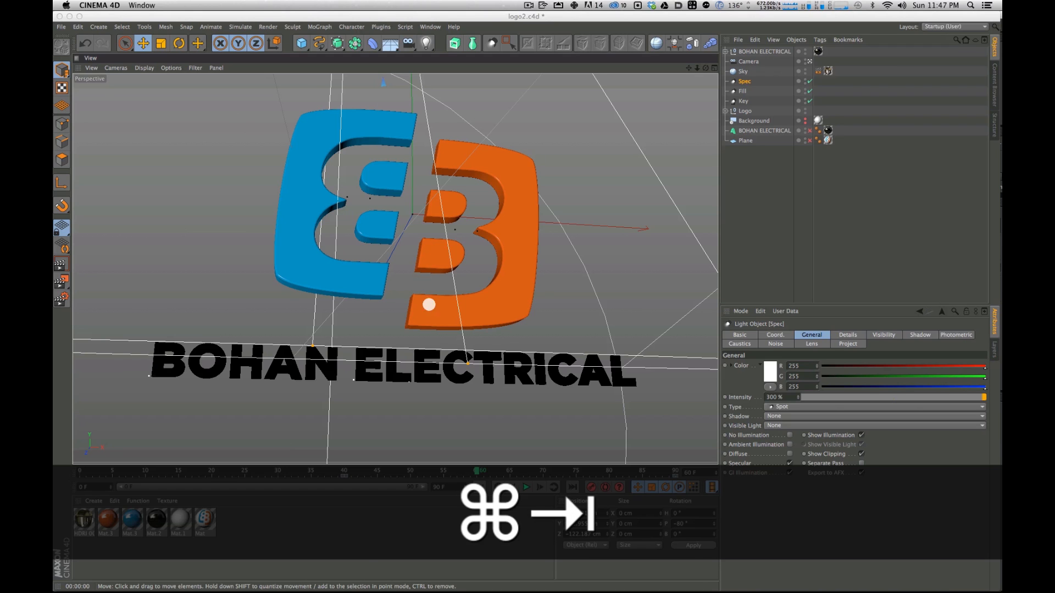
click(233, 307)
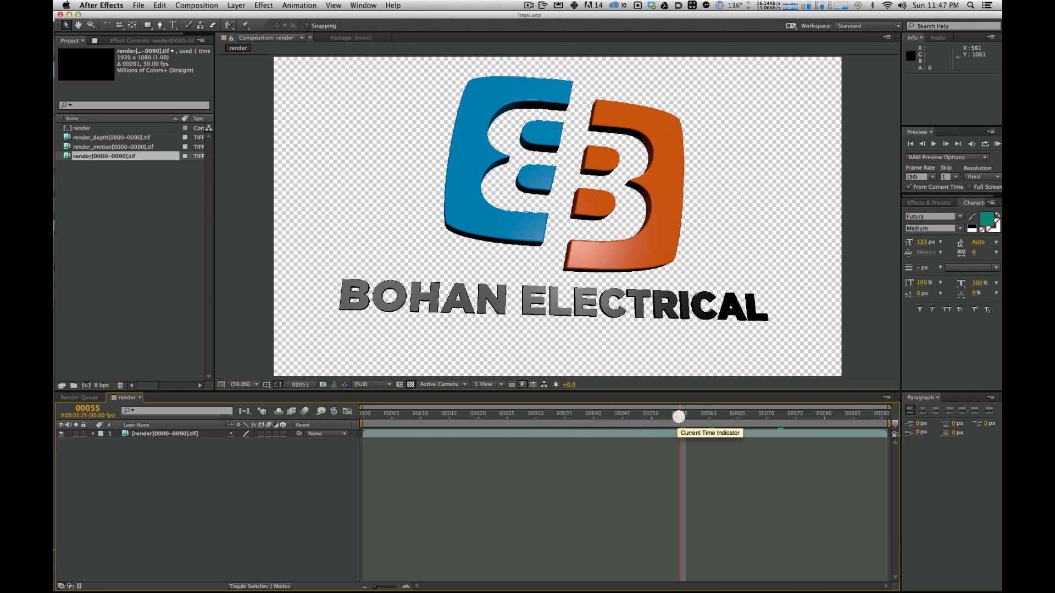
click(708, 415)
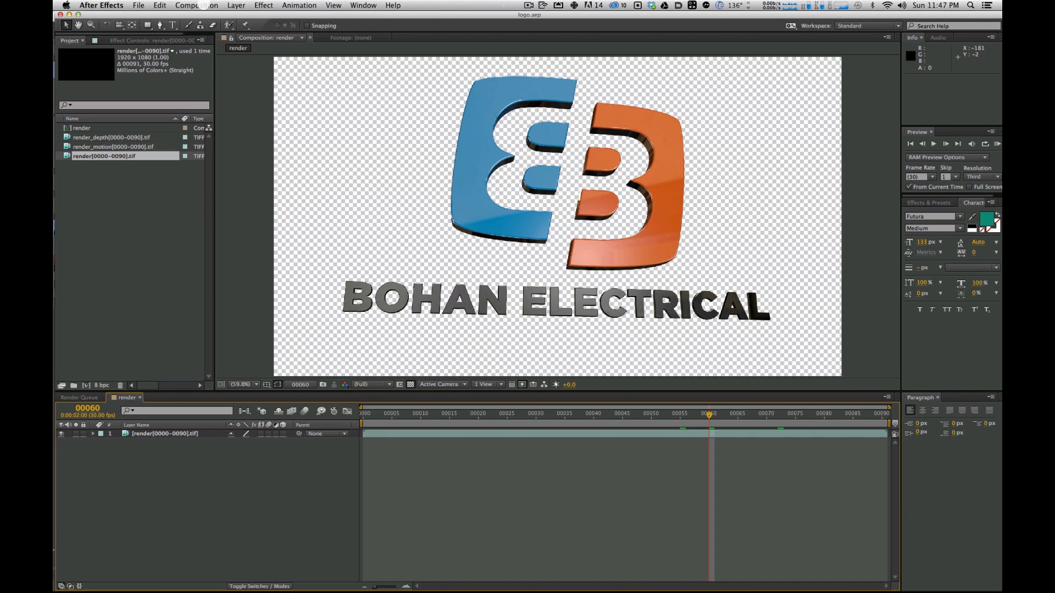
click(203, 5)
mouse_move(236, 5)
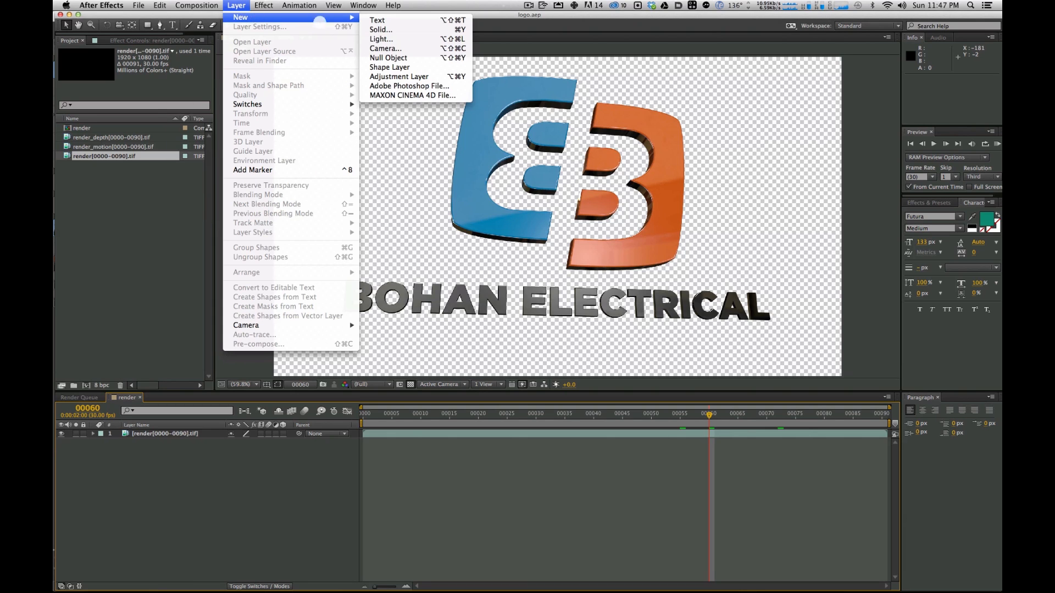
click(381, 29)
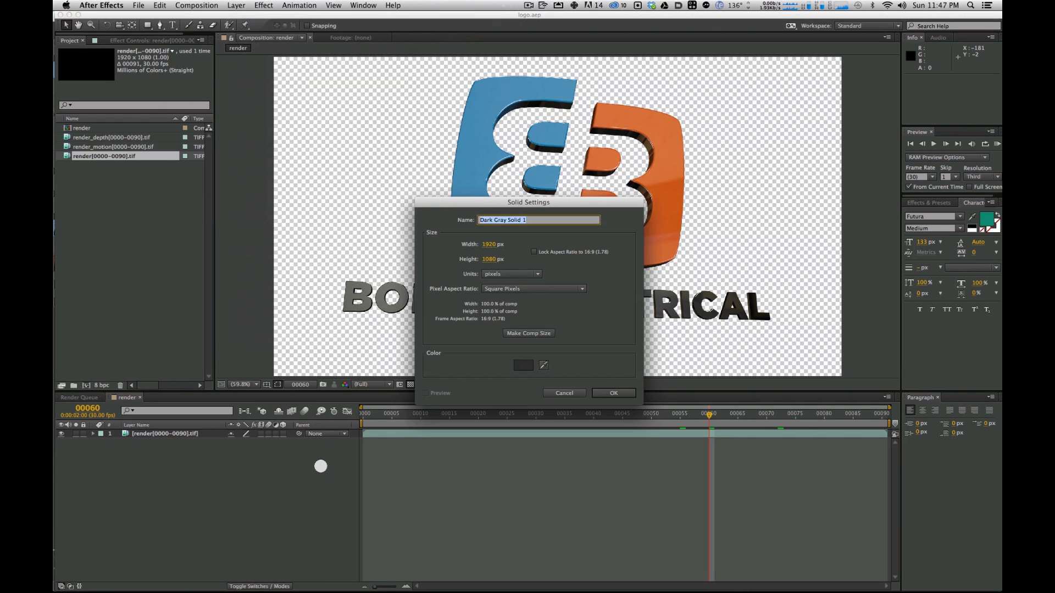
click(607, 394)
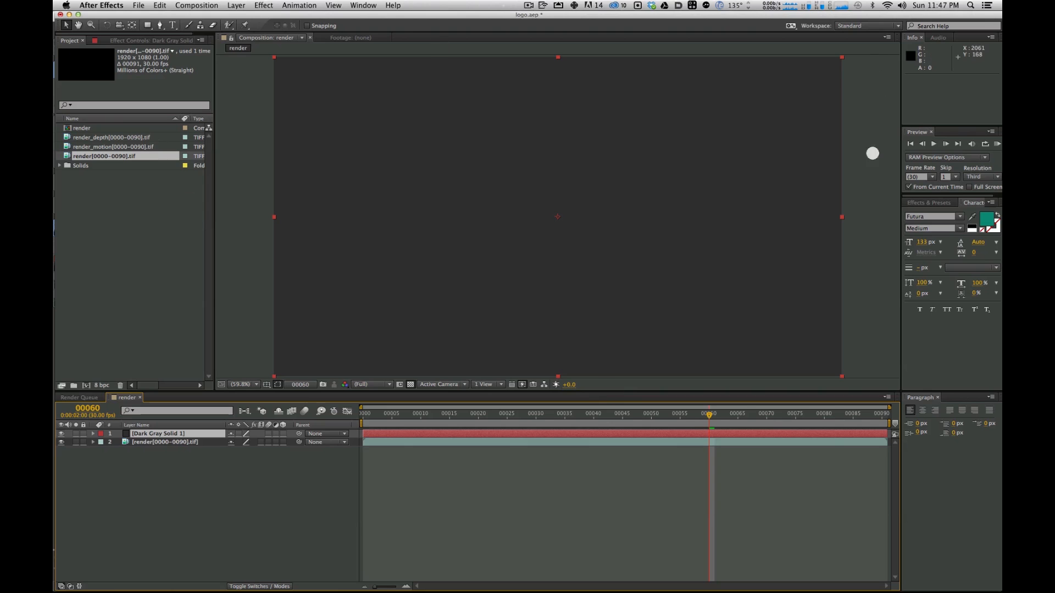
Step: Apply the Gradient Ramp effect to the dark gray solid and set its shape to Radial Ramp
click(923, 210)
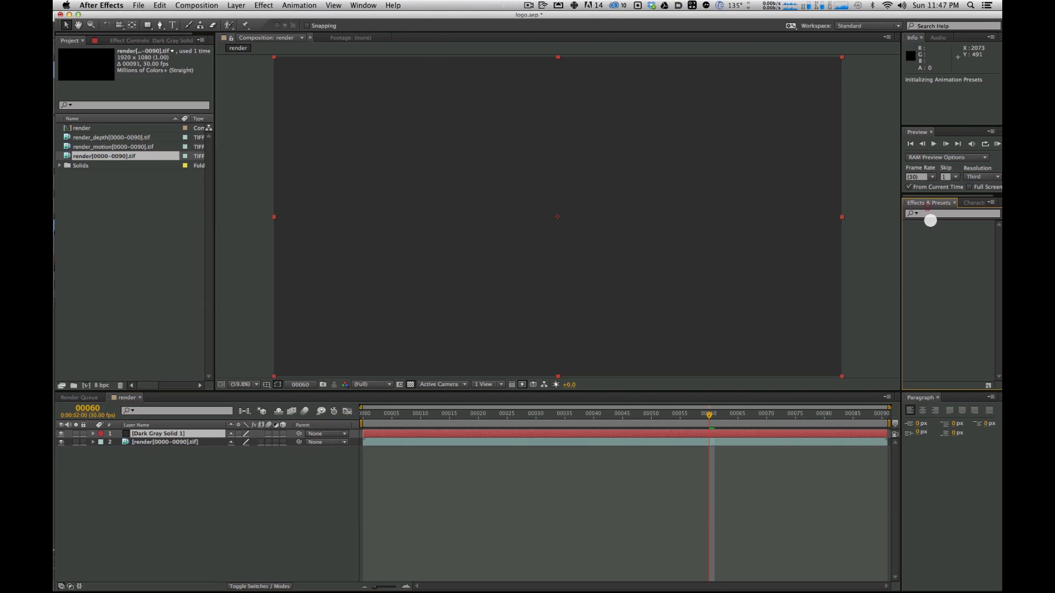
click(931, 213)
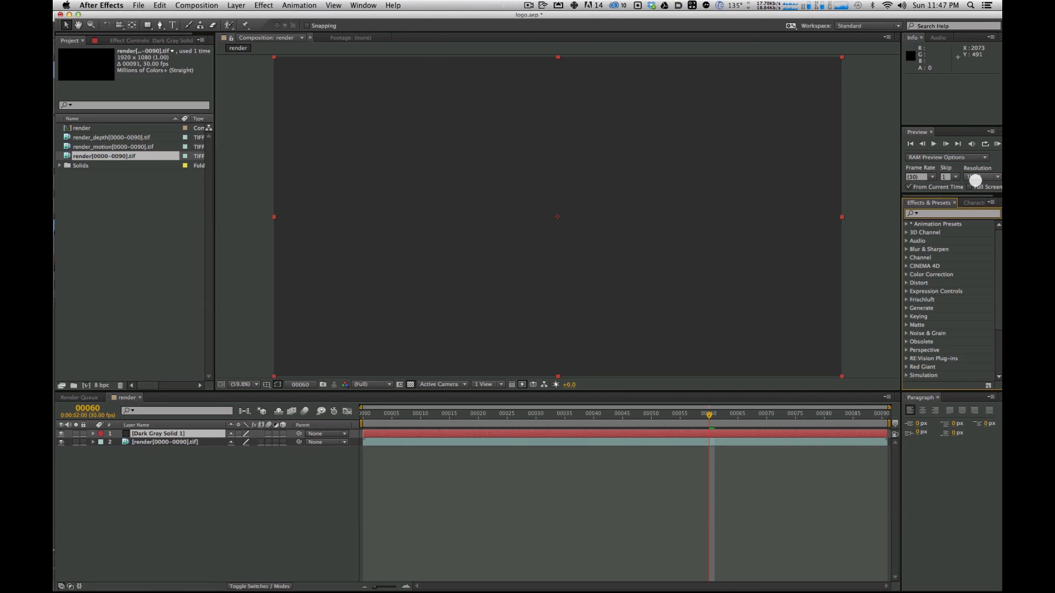
text(ramp)
drag(942, 233, 648, 269)
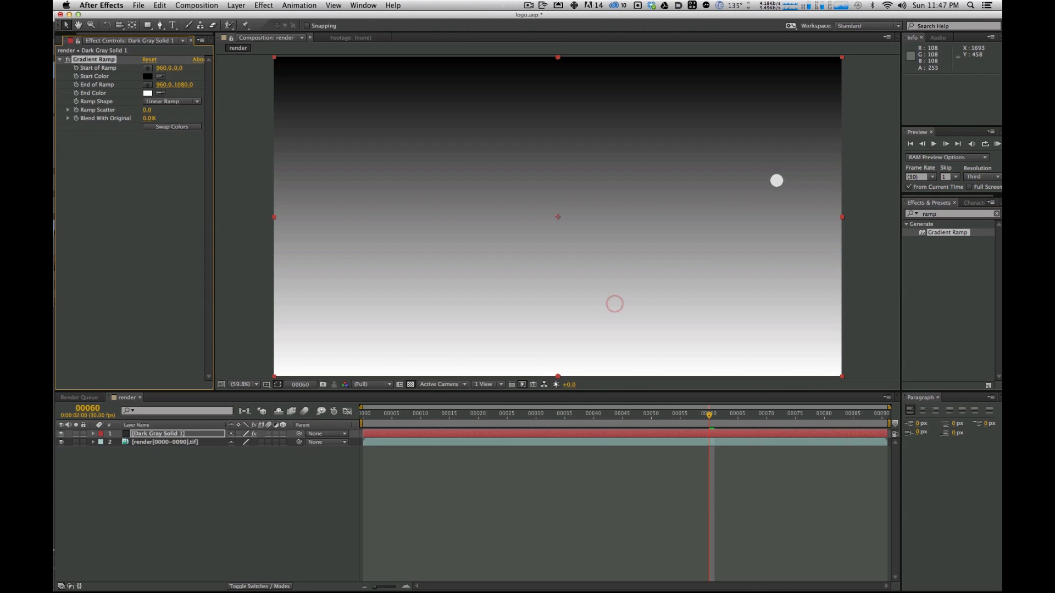
click(181, 99)
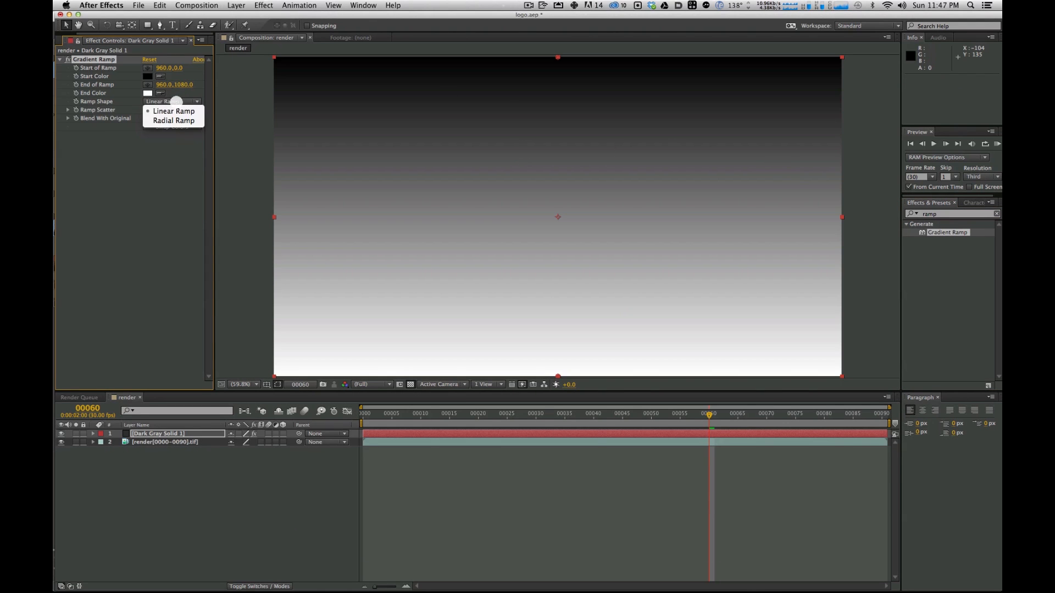
click(176, 120)
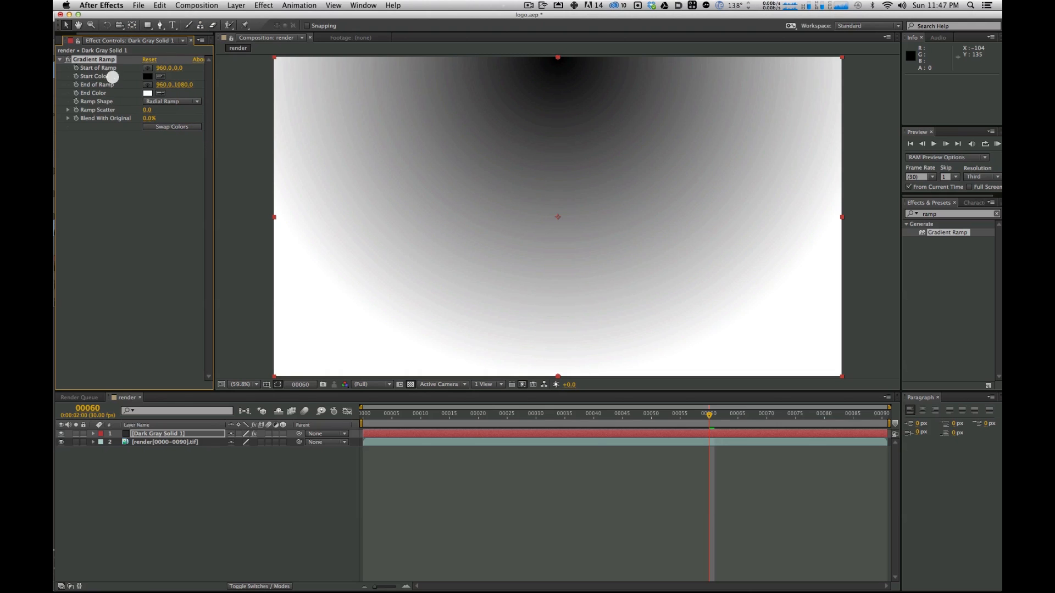
Step: Place the ramp's start point at the composition's centre, at about 955, 538
click(147, 68)
click(557, 56)
click(147, 84)
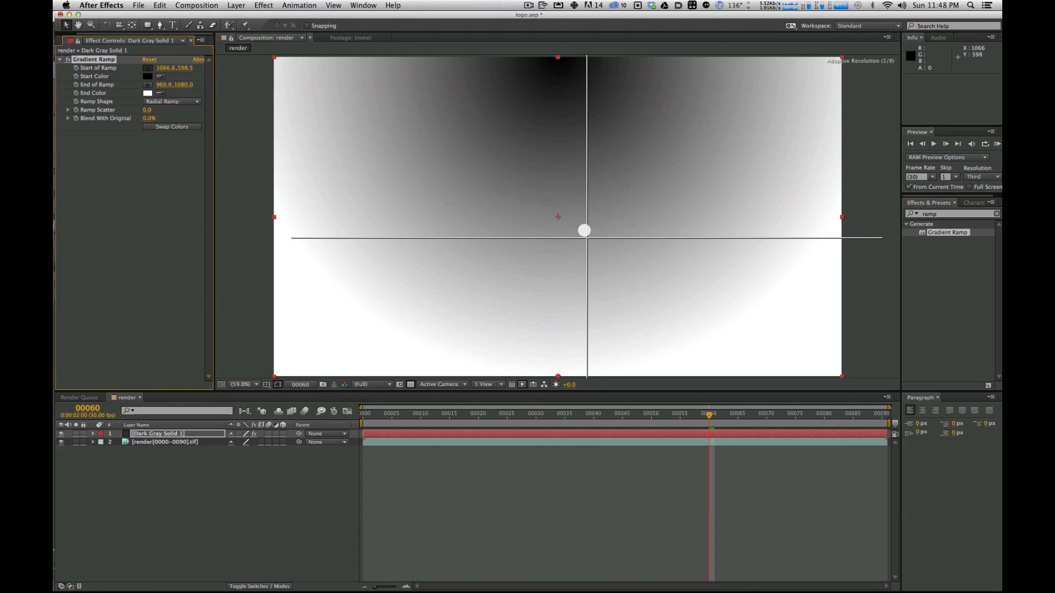
click(555, 217)
mouse_move(556, 217)
mouse_down()
mouse_move(565, 212)
mouse_move(557, 216)
mouse_up()
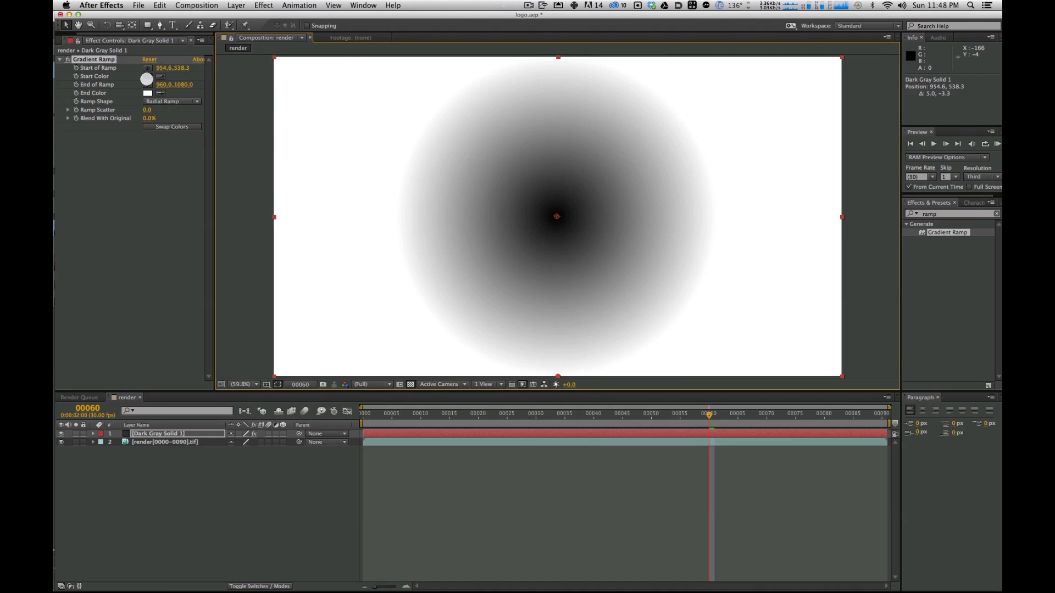
Step: Set the Gradient Ramp's start color to white (FFFFFF)
click(147, 77)
drag(477, 273, 381, 179)
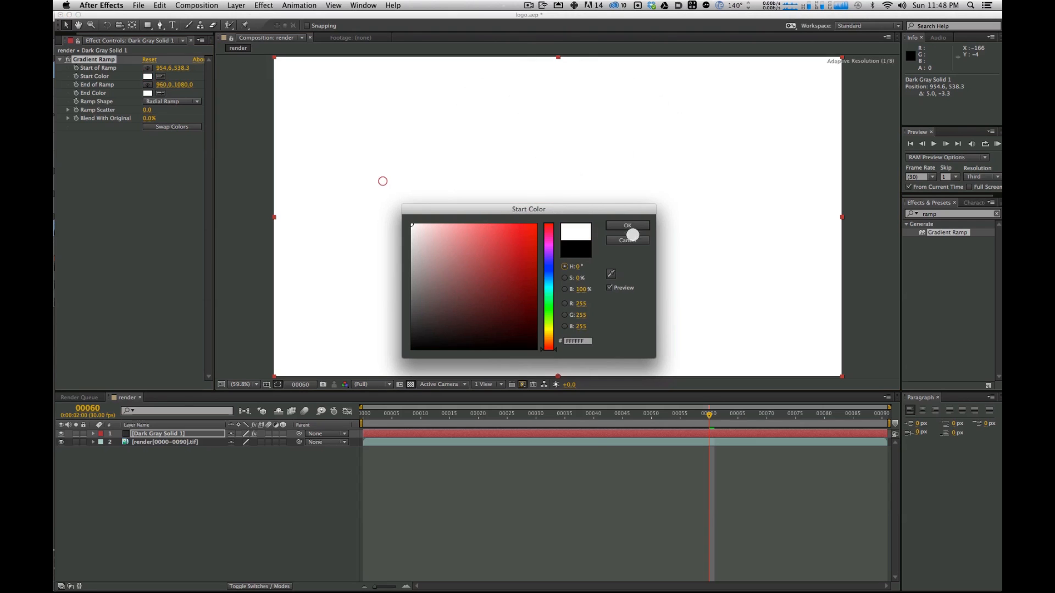
click(637, 232)
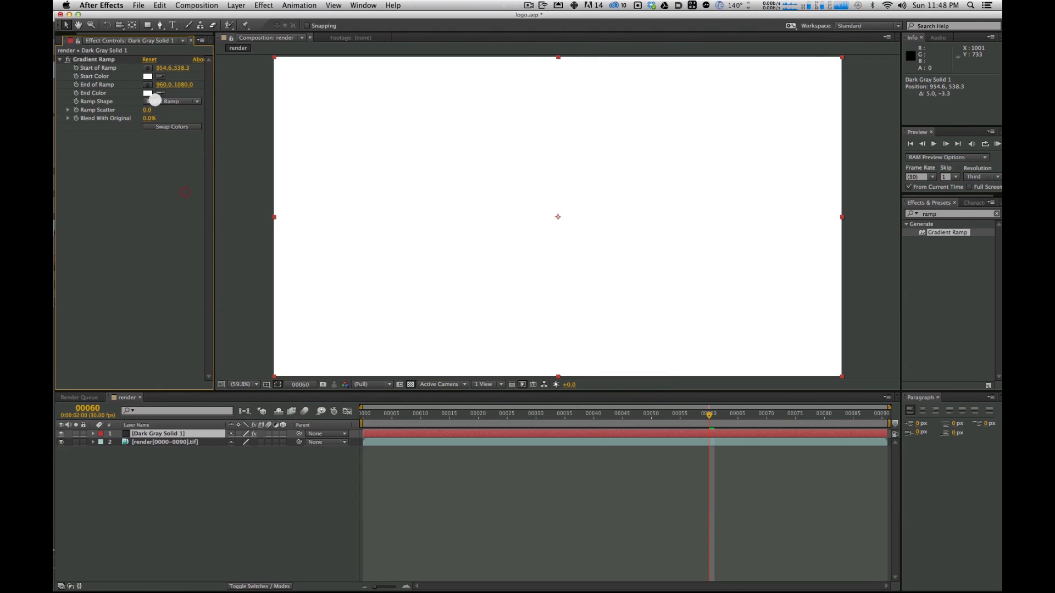
Step: Set the Gradient Ramp's end color to a very light neutral gray
click(152, 93)
mouse_move(460, 214)
mouse_down()
mouse_move(530, 236)
mouse_move(473, 266)
mouse_move(464, 241)
mouse_move(457, 263)
mouse_up()
click(697, 247)
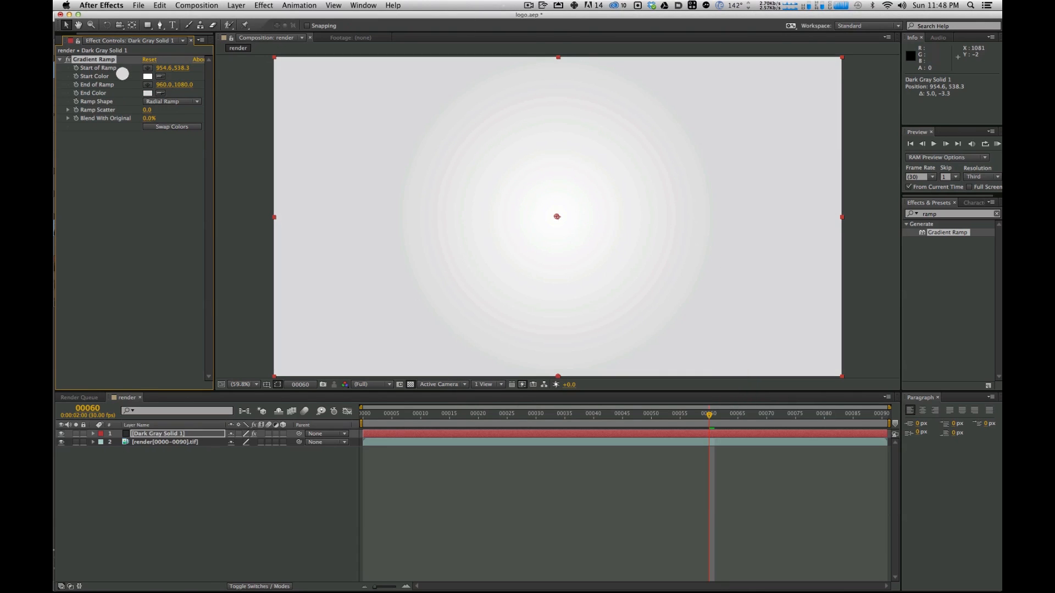
Step: Place the ramp's end point centred just below the composition's lower edge, at about 962, 1158
click(146, 85)
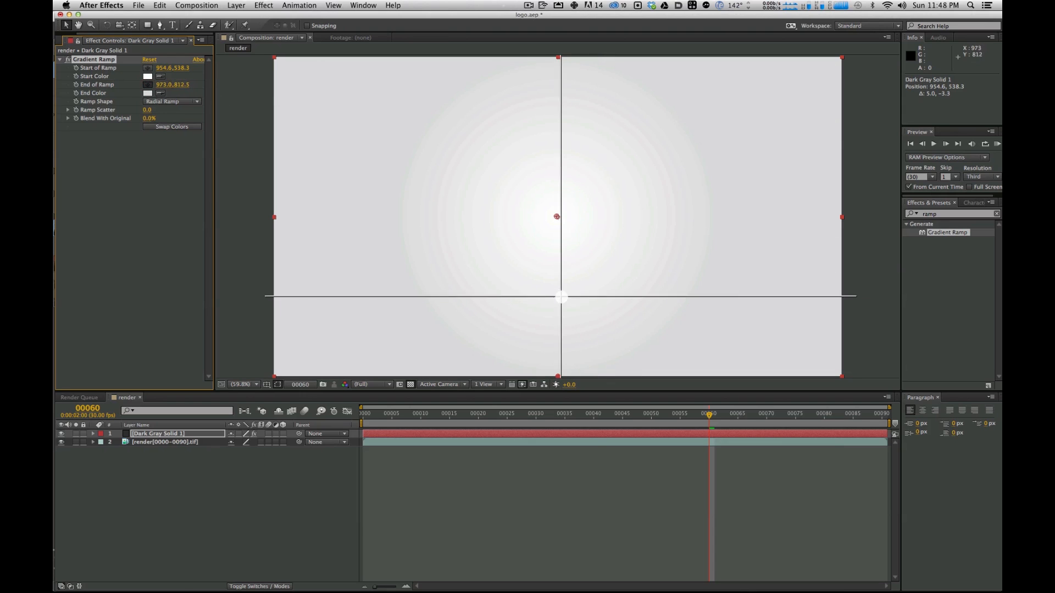
click(557, 375)
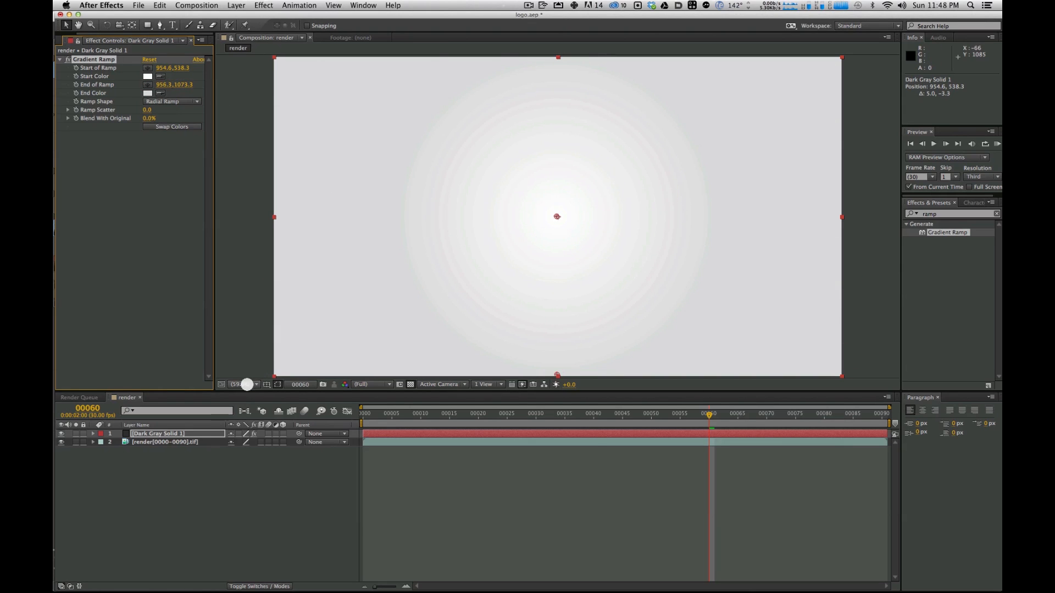
click(245, 384)
click(246, 474)
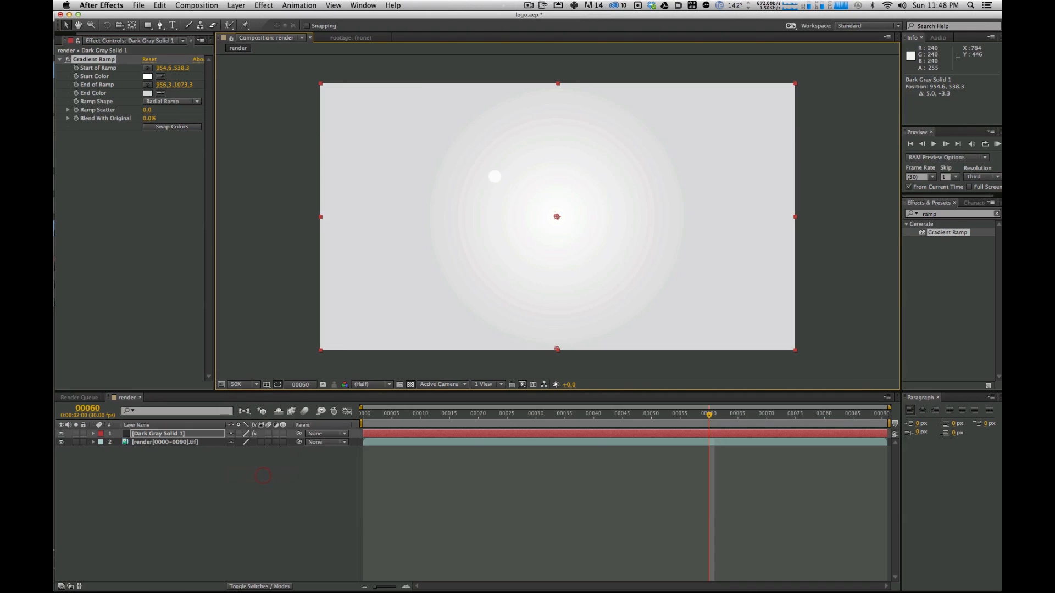
click(558, 369)
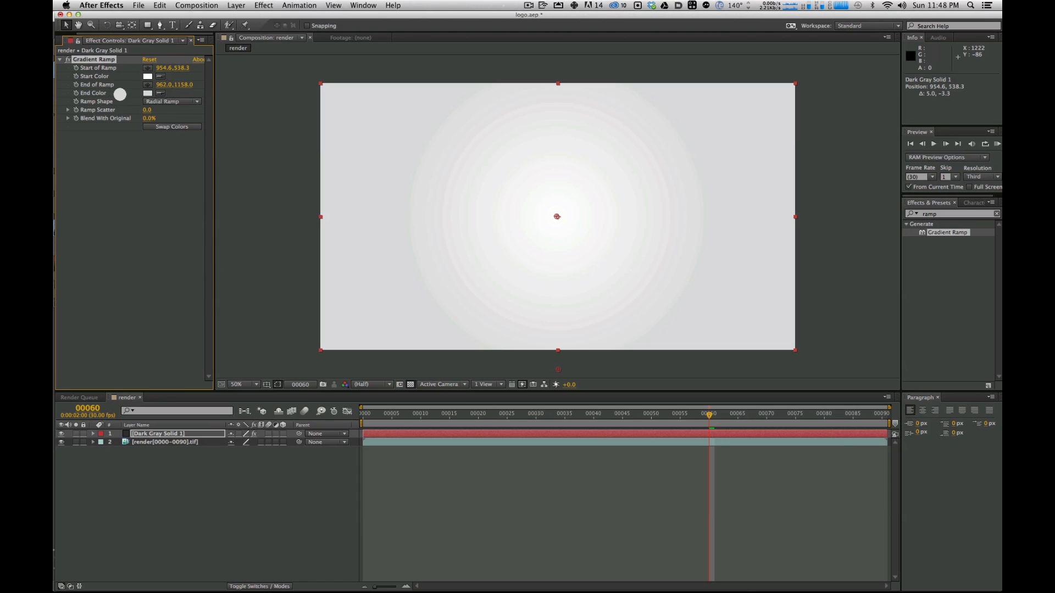
Step: Darken the Gradient Ramp's end color slightly to a light gray of about RGB 211, 211, 211
click(147, 93)
click(480, 269)
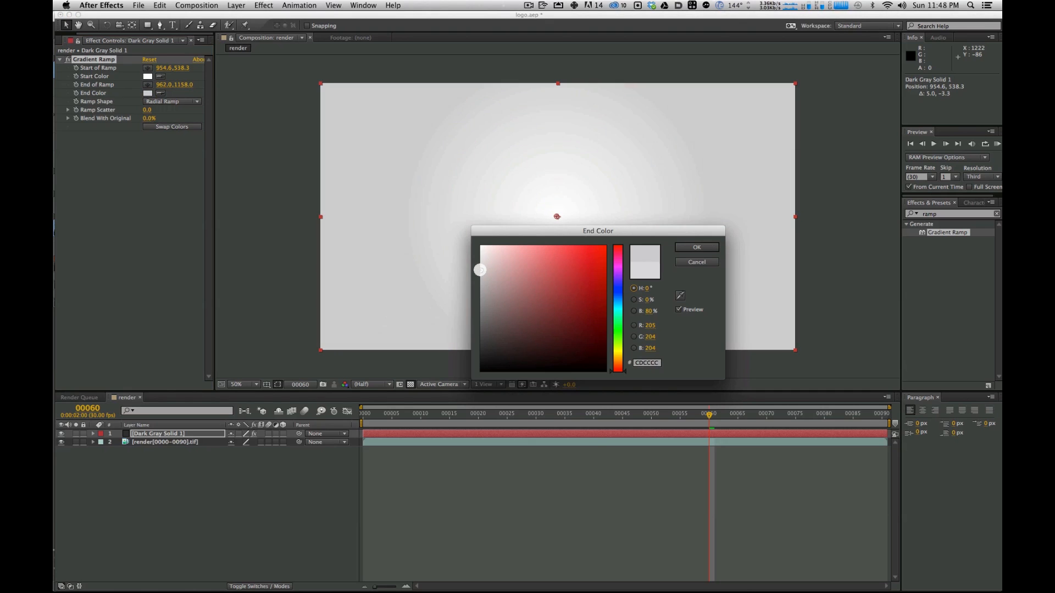
click(689, 247)
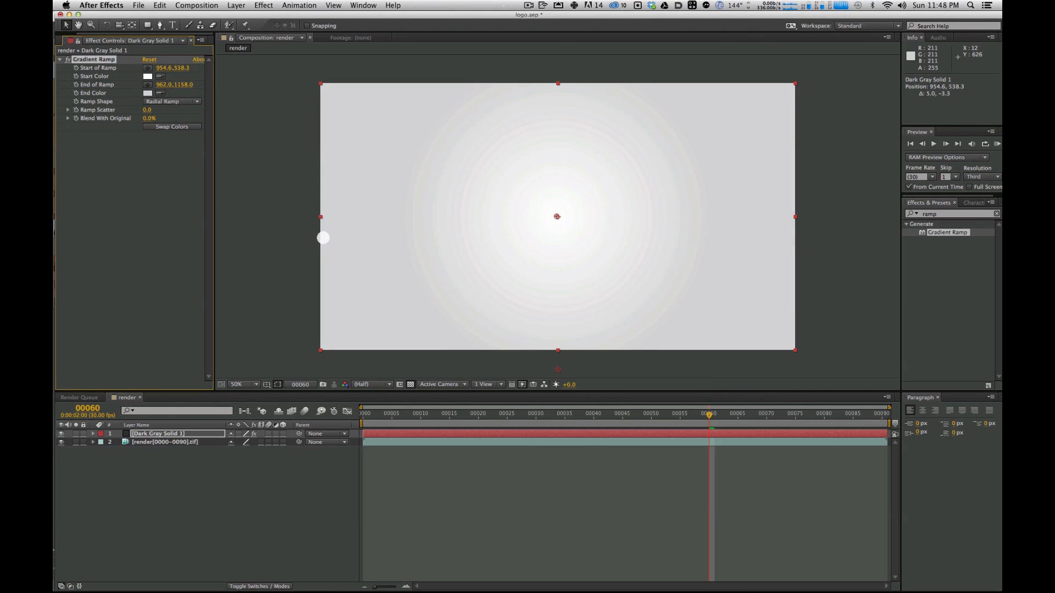
Step: Stretch the dark gray solid horizontally to about 137% so the radial gradient becomes a wide oval
drag(321, 217, 233, 216)
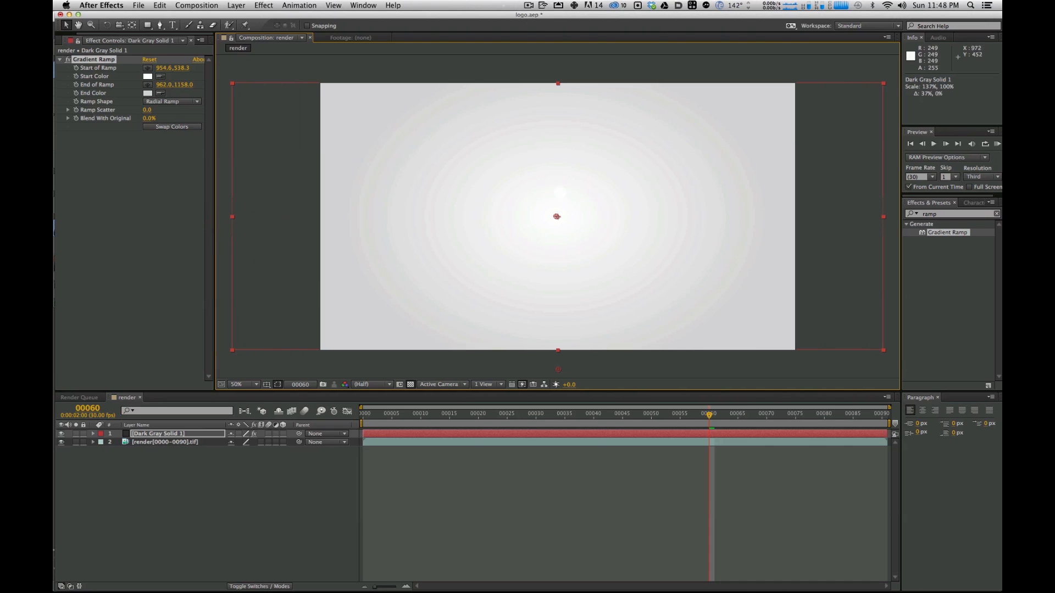
key(alt)
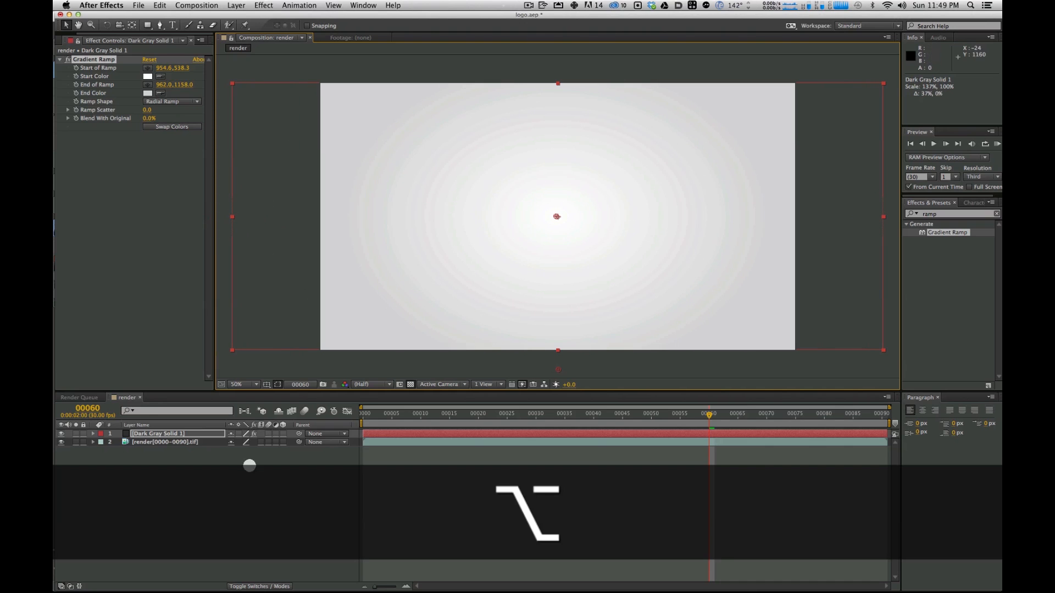
click(234, 515)
Step: Move the dark gray solid beneath the render[0000-0090].tif layer and go to frame 23
drag(142, 434, 149, 454)
click(305, 412)
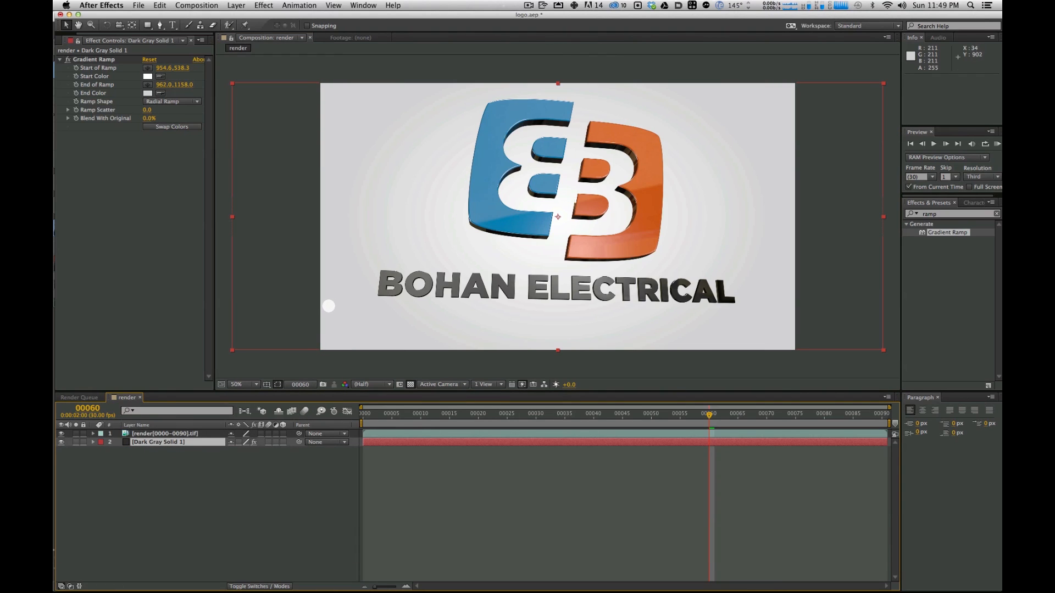
click(127, 515)
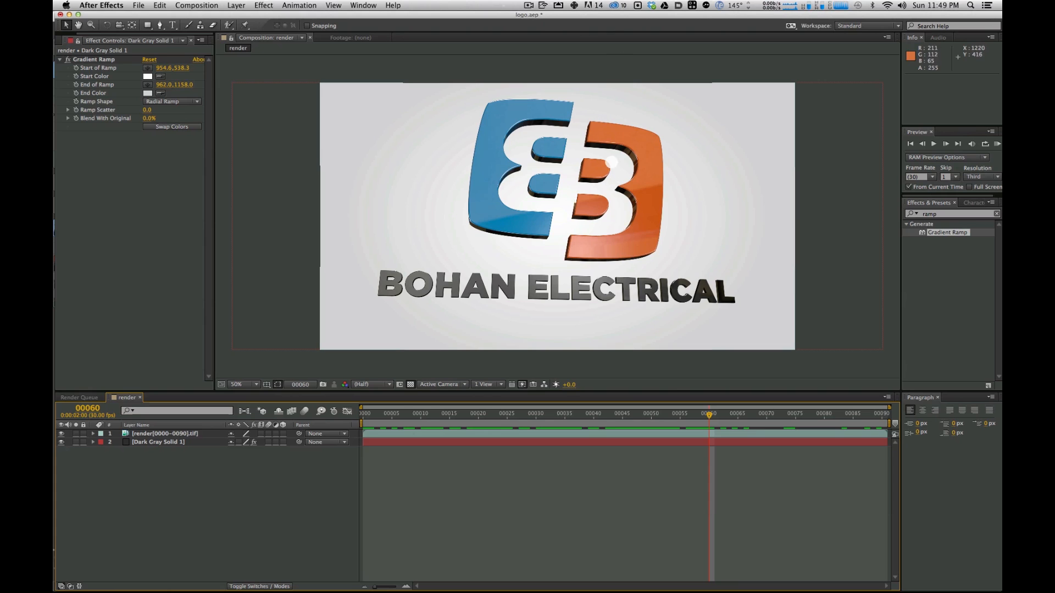
click(667, 377)
drag(667, 418, 495, 419)
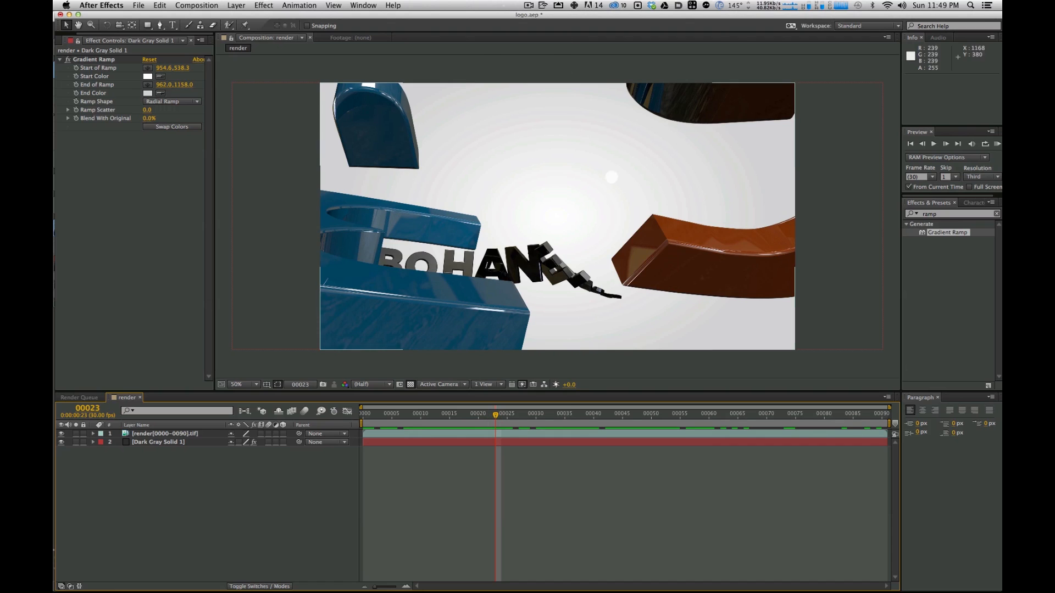
Step: Fit the composition in the viewer and search the effects for "rsmb"
click(942, 214)
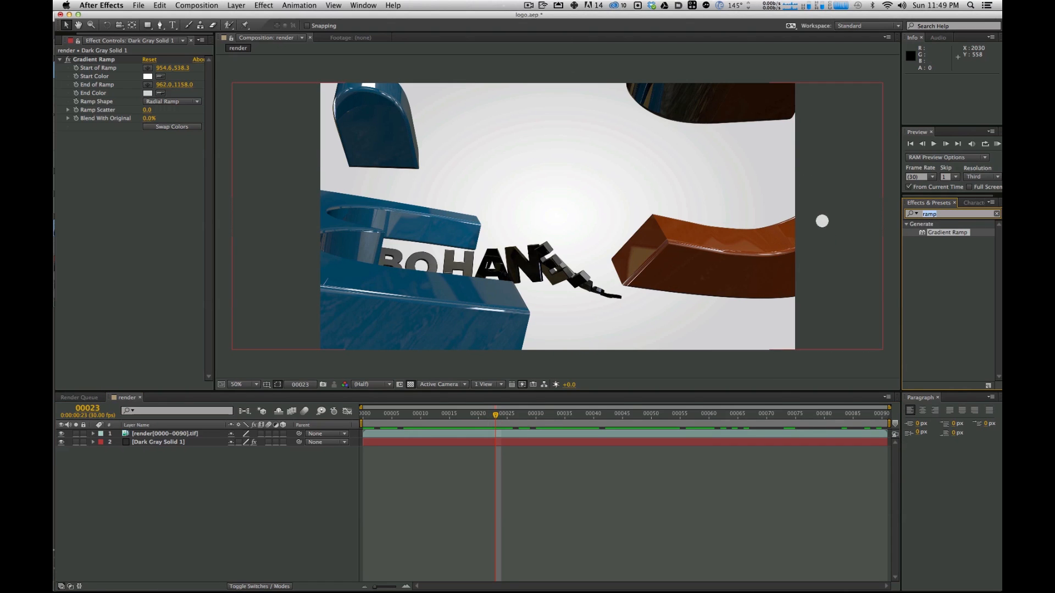
key(comma)
key(comma)
key(comma)
key(comma)
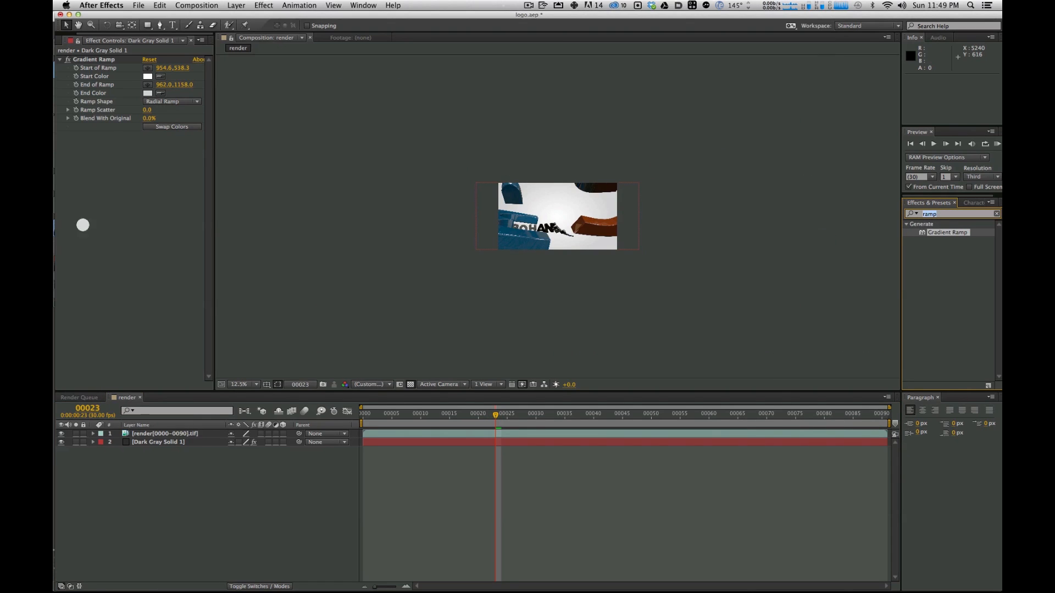
click(255, 384)
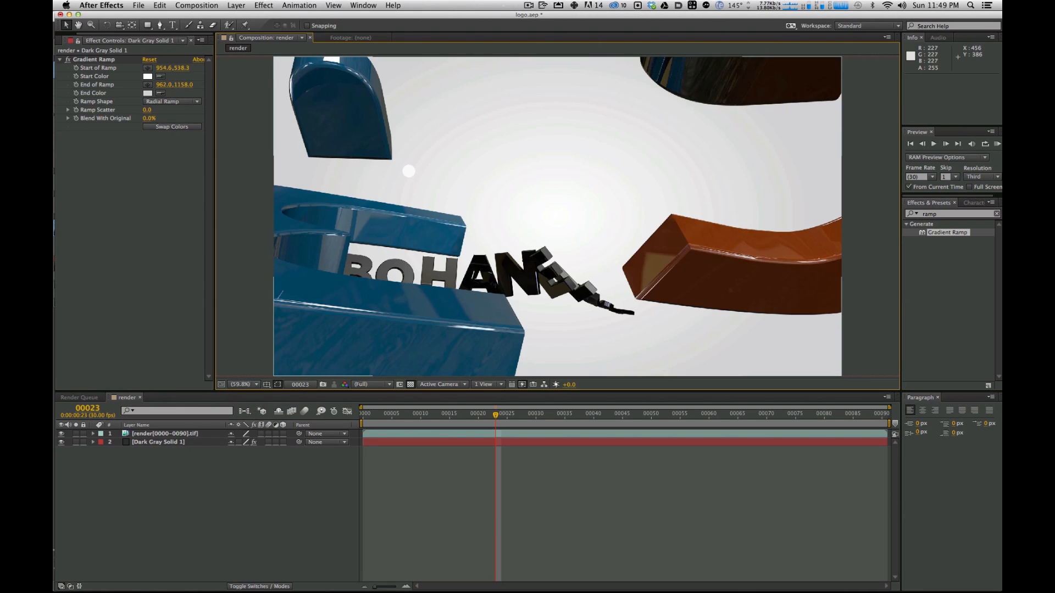
click(956, 262)
drag(940, 214, 867, 214)
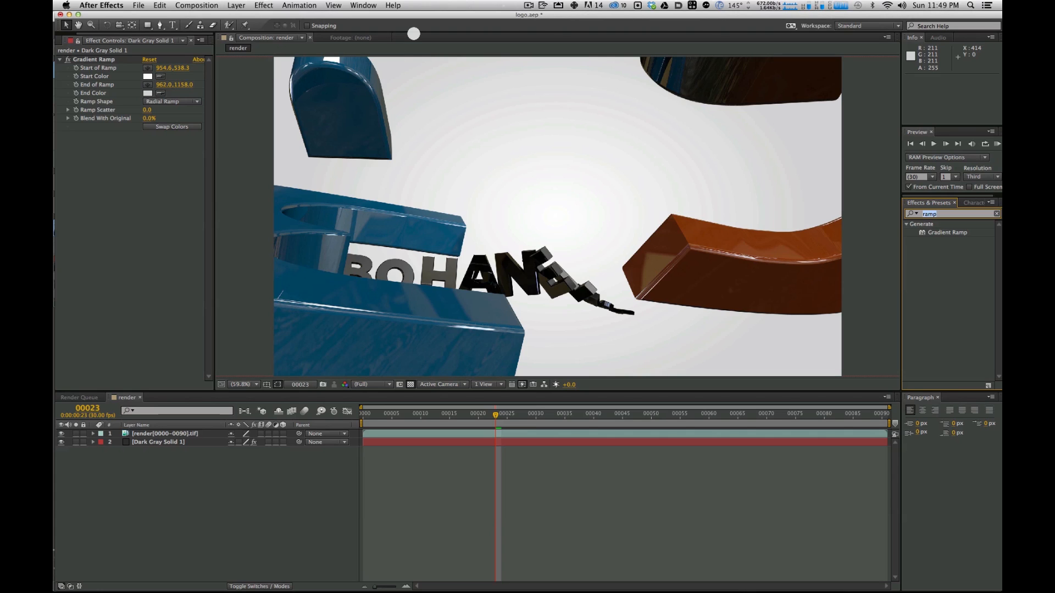
scroll(413, 34, down, 2)
key(r)
key(s)
key(m)
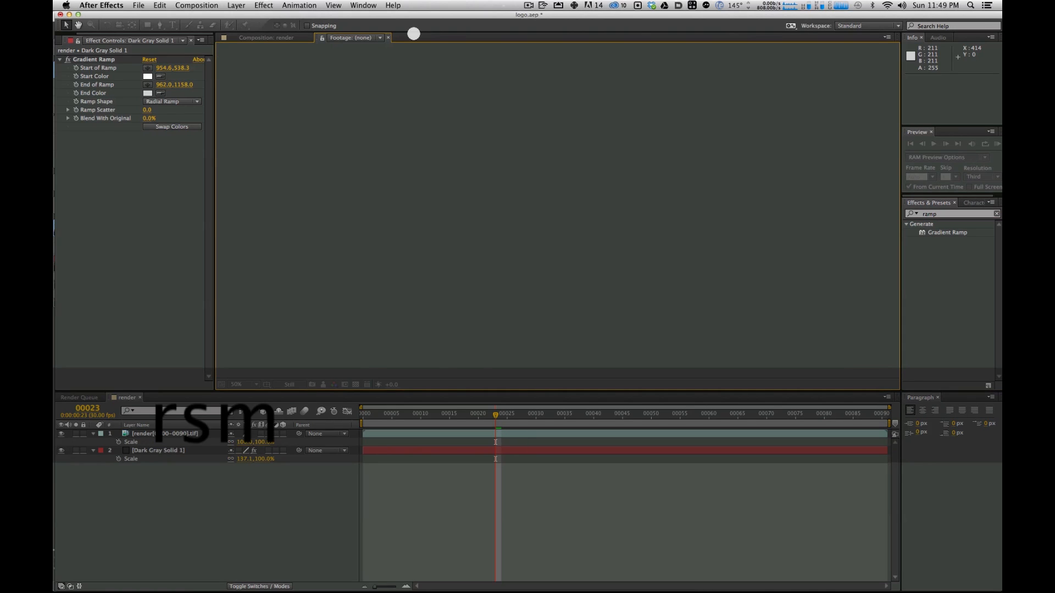
scroll(414, 34, up, 1)
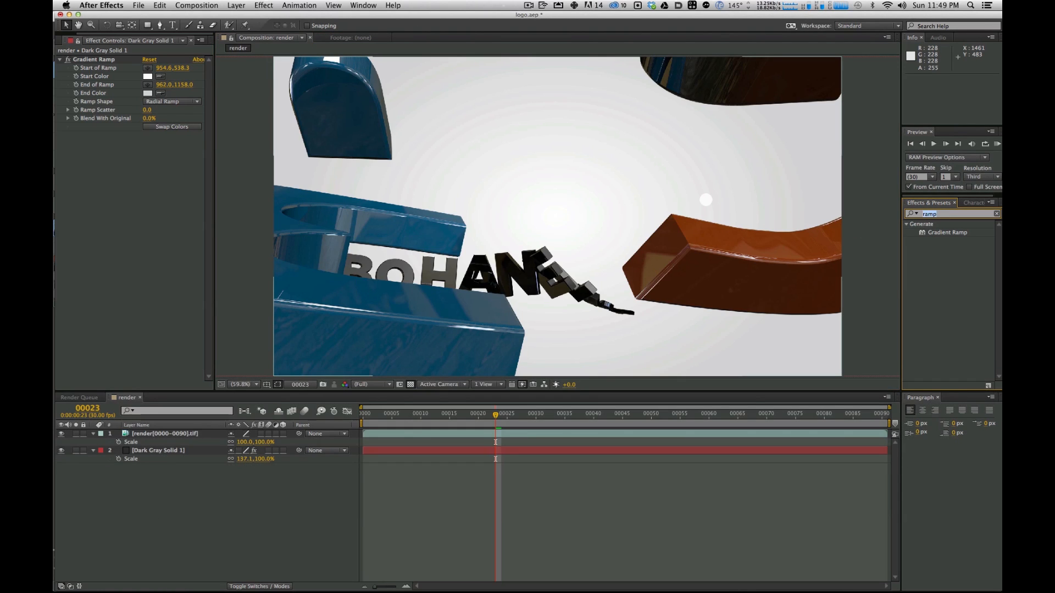
text(rsmb)
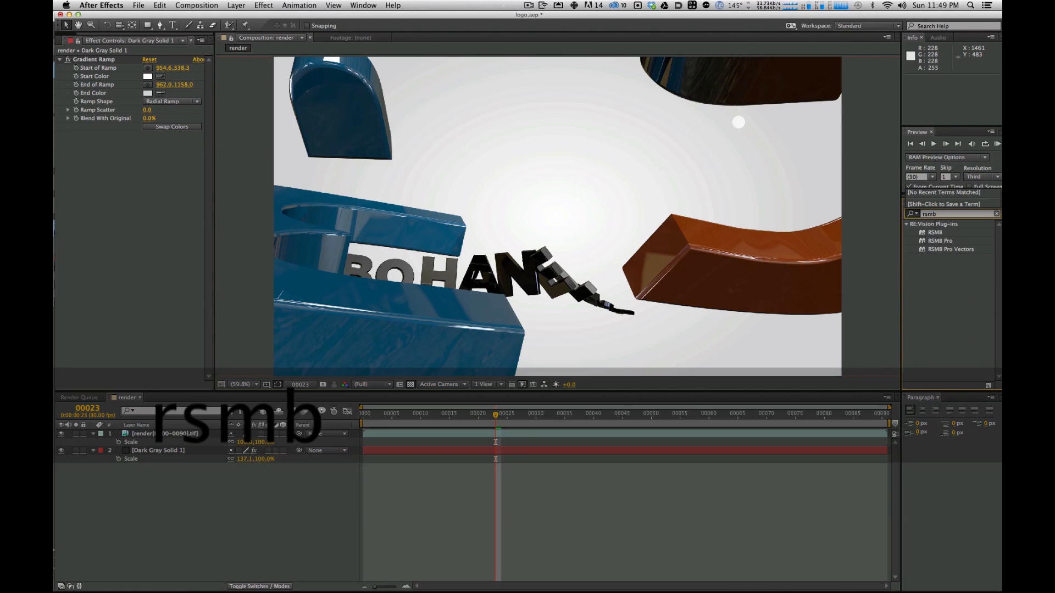
Step: Try the RSMB Pro Vectors effect on the render[0000-0090].tif layer, check its motion vector sources, and remove it
click(951, 249)
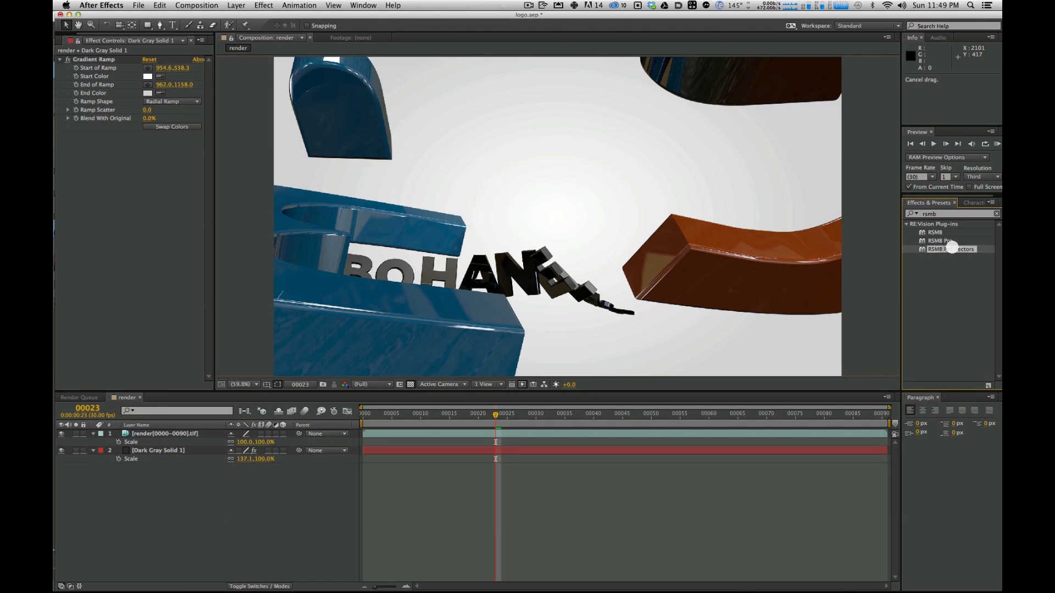
drag(949, 253, 155, 435)
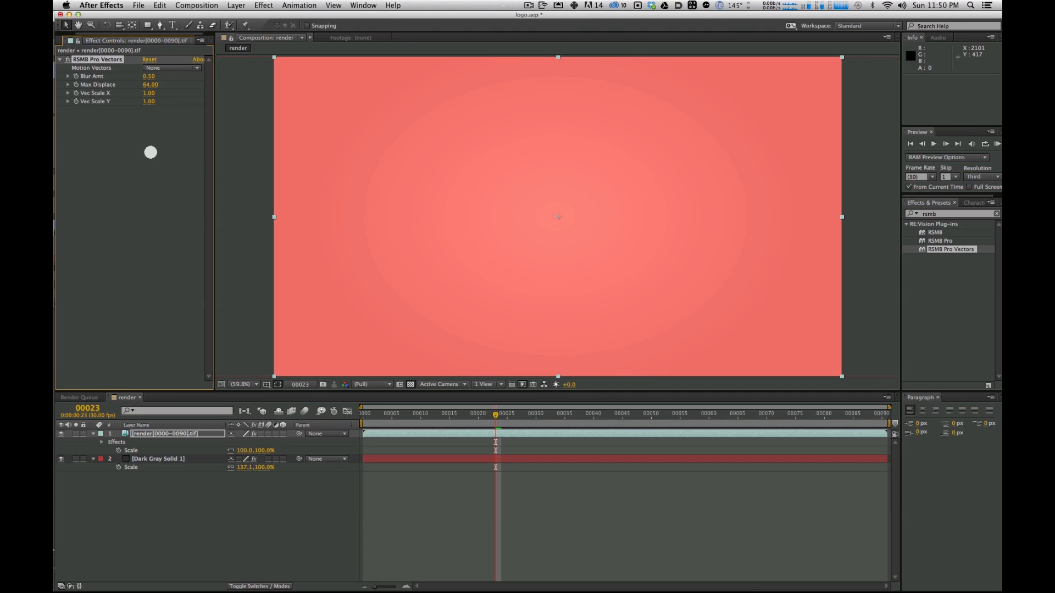
click(169, 67)
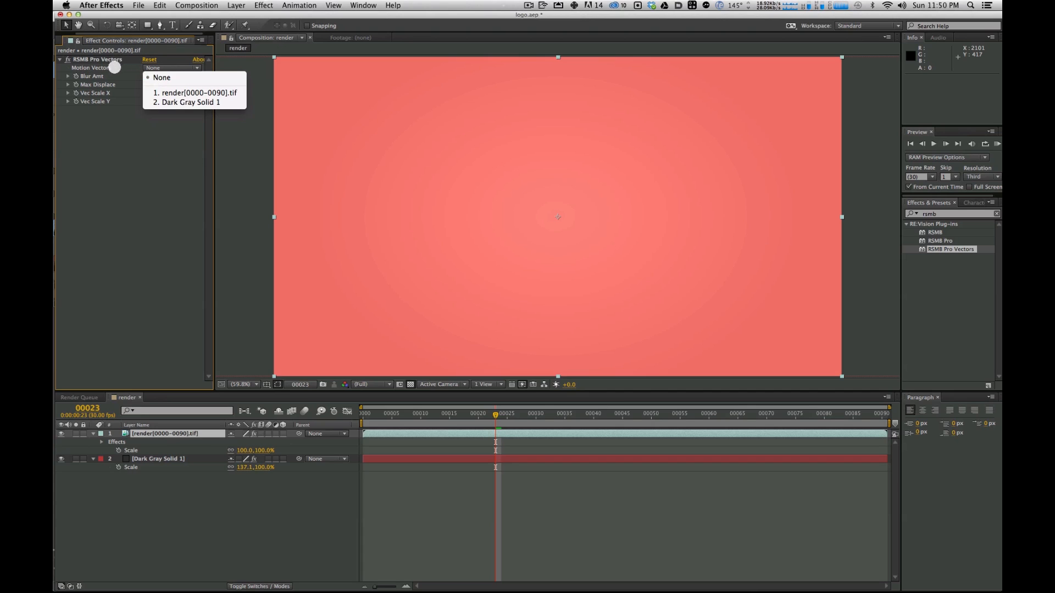
click(114, 68)
click(102, 58)
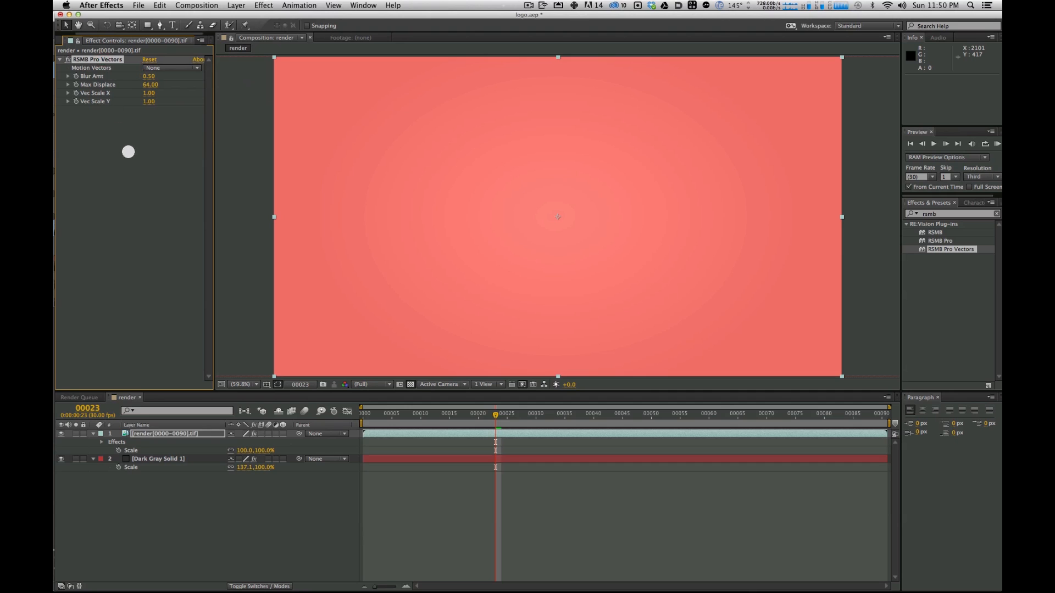
key(Delete)
Step: Try the RSMB Pro motion blur effect on the render[0000-0090].tif layer and remove it
drag(934, 238, 456, 308)
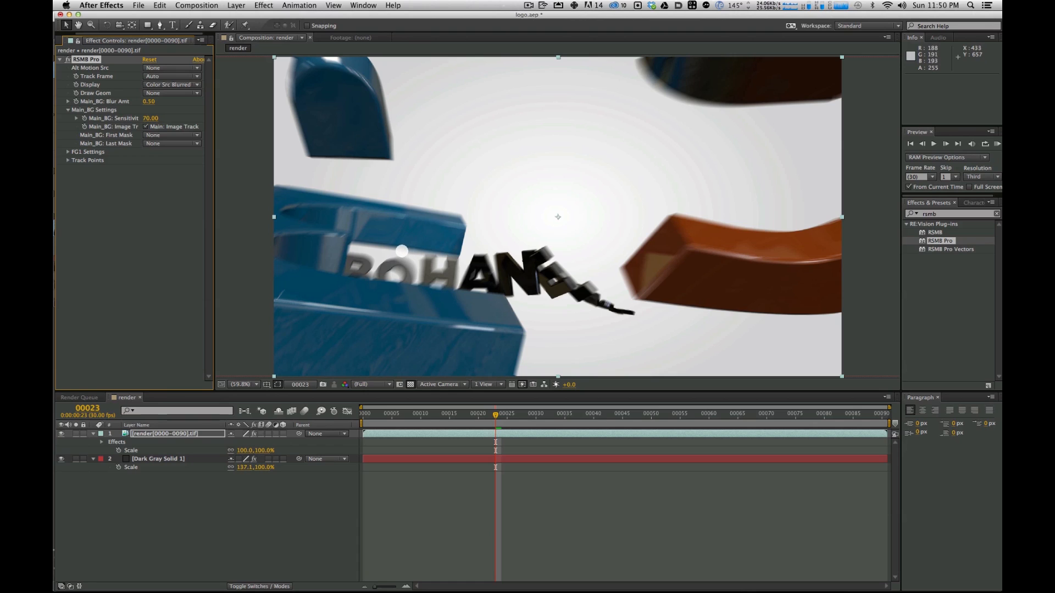
click(941, 280)
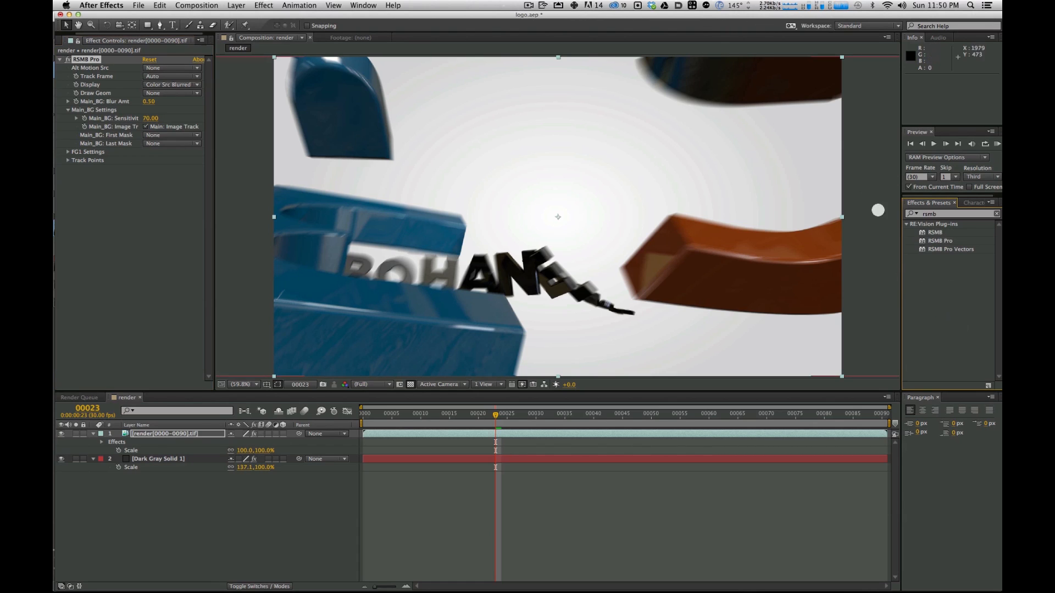
click(87, 60)
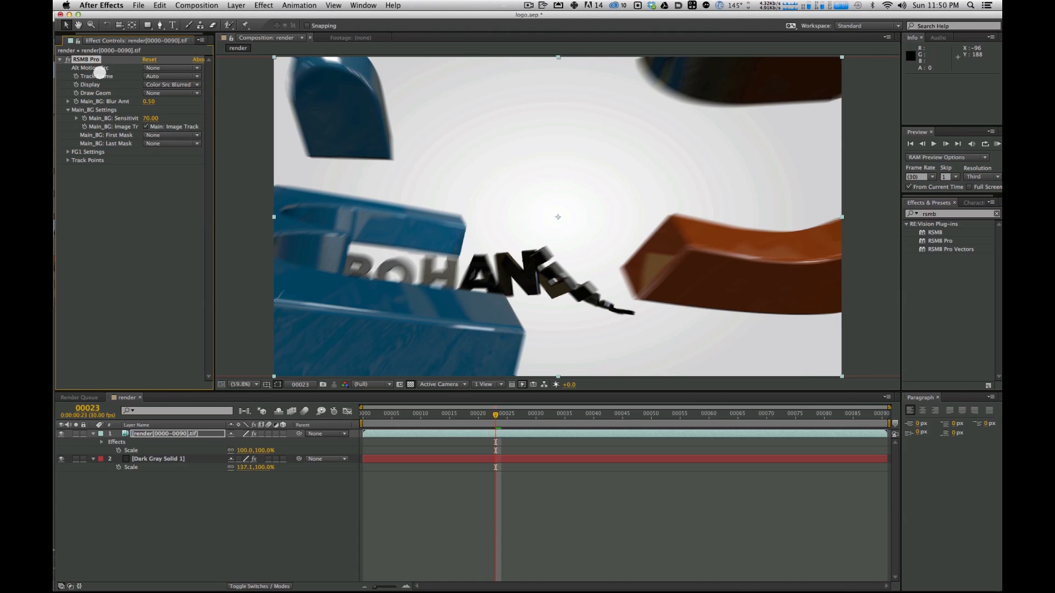
key(Delete)
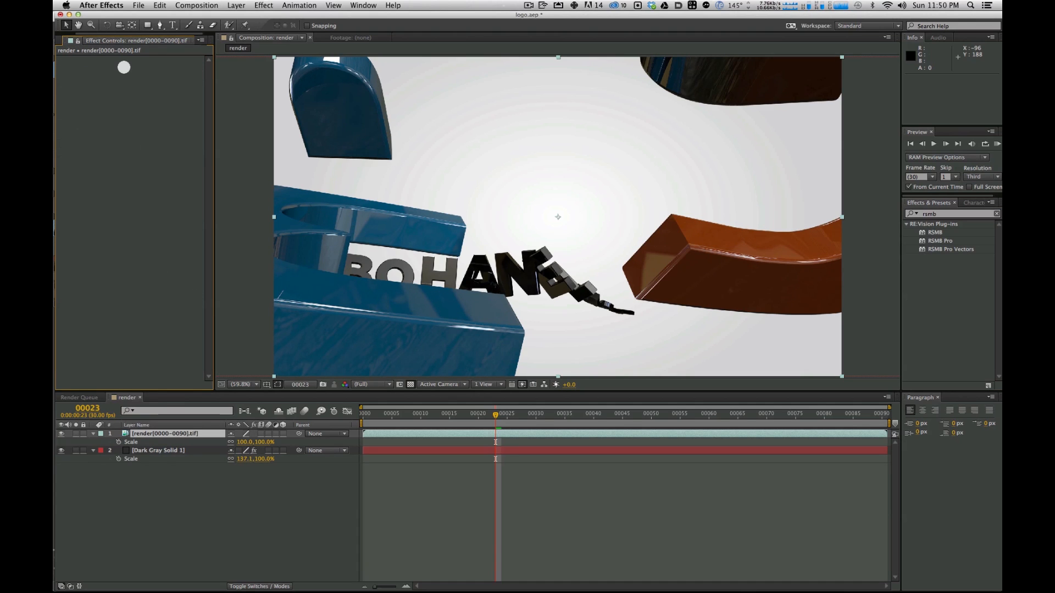
Step: Apply the RSMB Pro Vectors effect to the render[0000-0090].tif layer
click(959, 295)
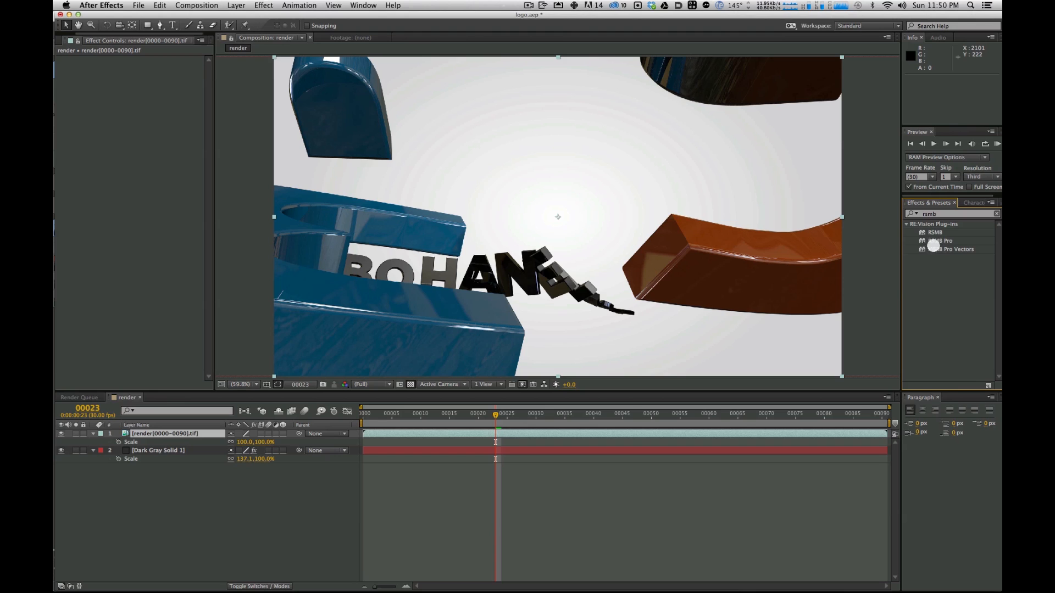
drag(957, 250, 222, 272)
click(155, 266)
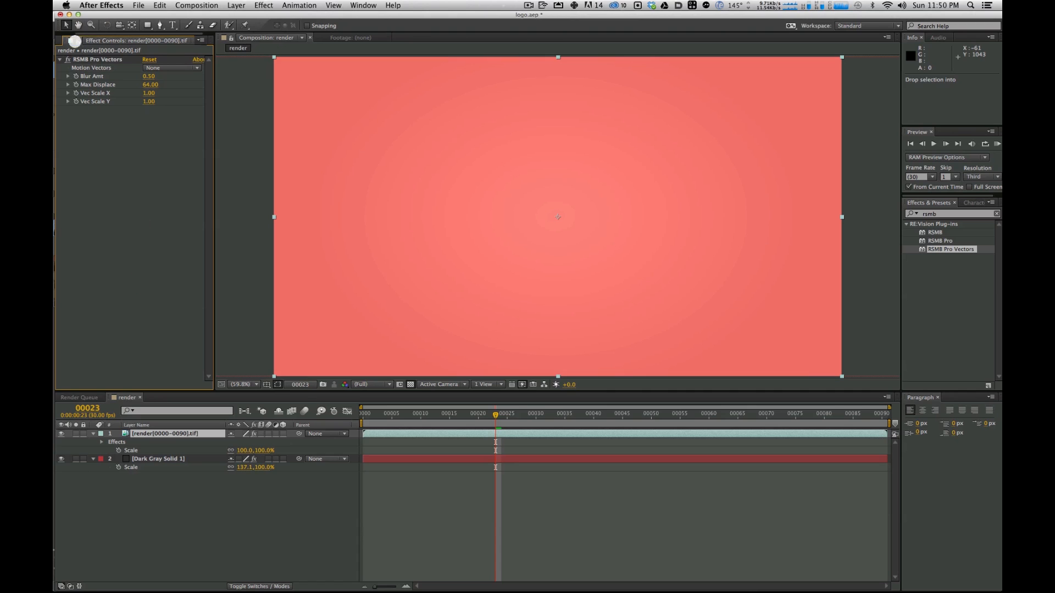
Step: Create a new composition from the render_motion[0000-0090].tif sequence and scrub through its motion pass to frame 30
drag(60, 37, 114, 165)
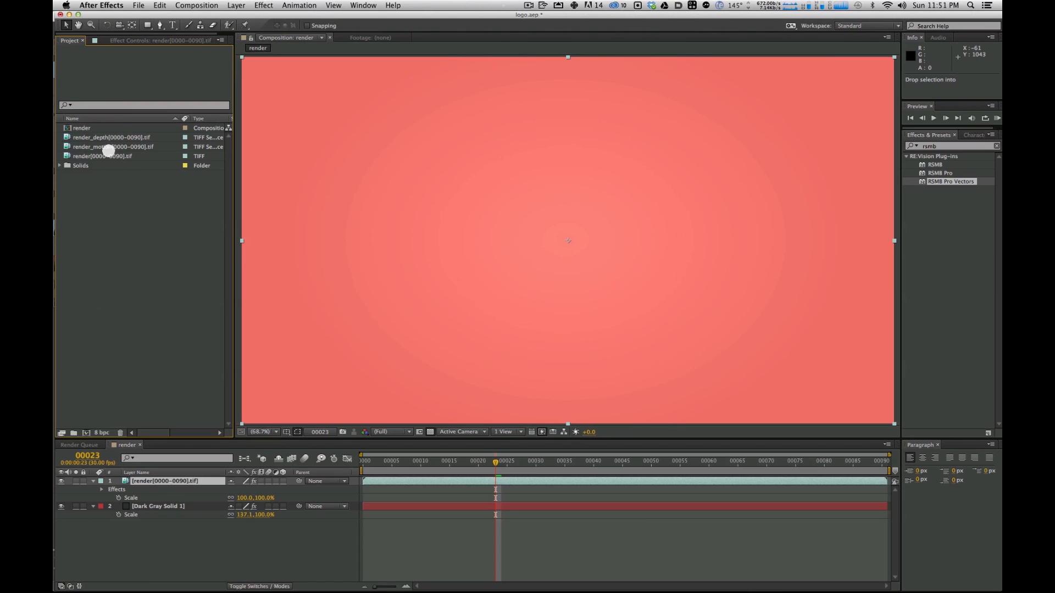
click(105, 148)
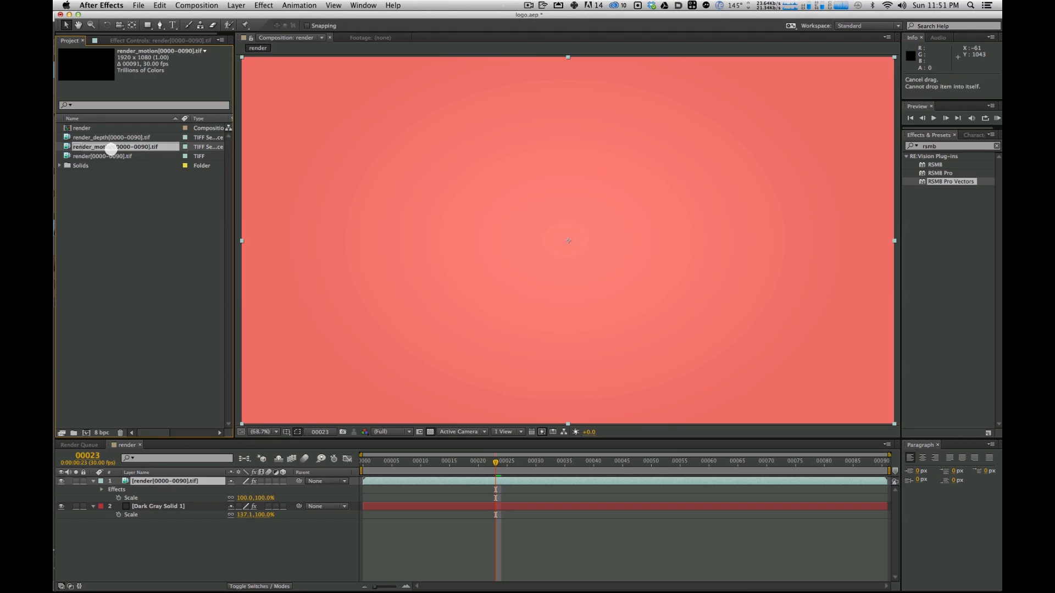
drag(112, 148, 87, 433)
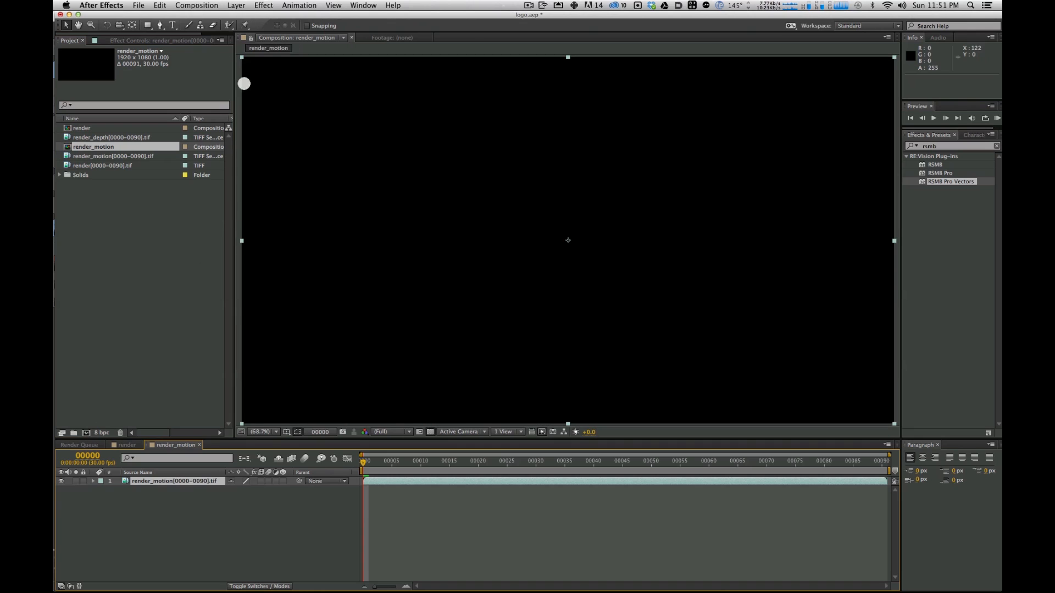
drag(370, 462, 490, 464)
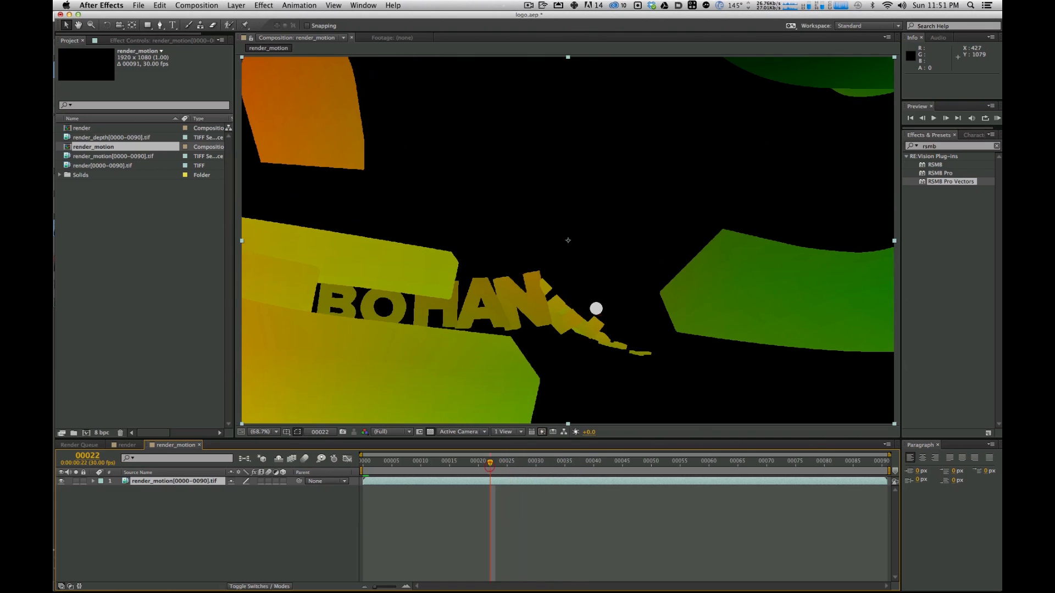
drag(494, 462, 535, 458)
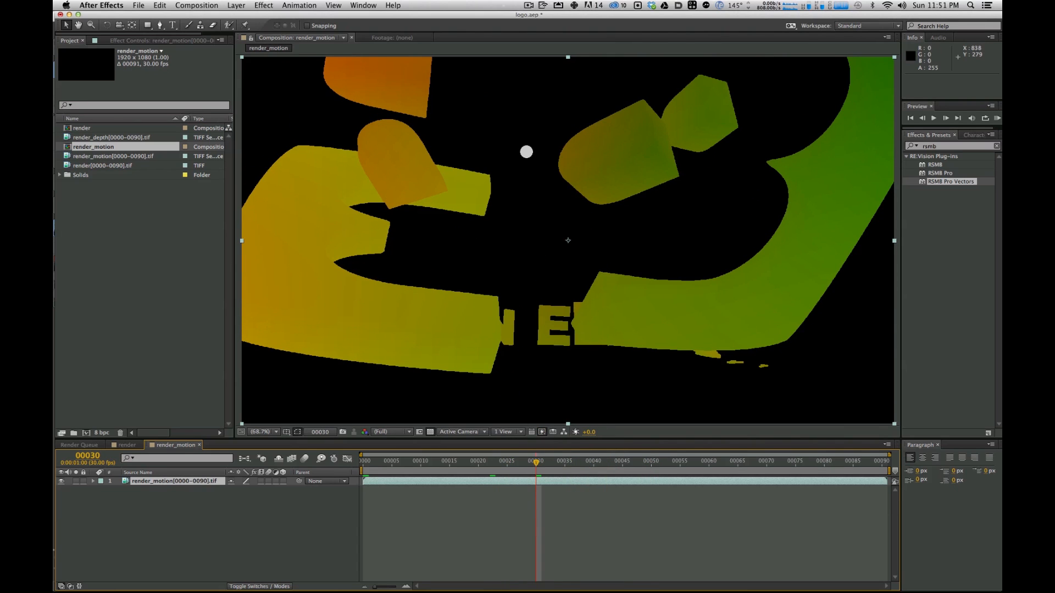
Step: Place render[0000-0090].tif above the motion layer in the render_motion composition, hide it, and set it as the motion layer's Alpha Matte
click(102, 165)
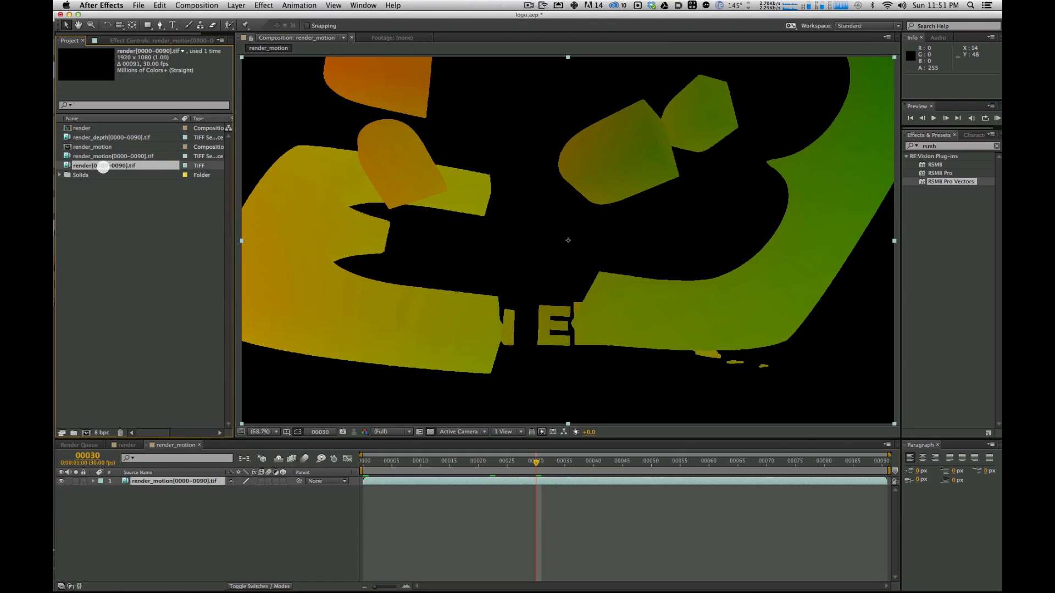
mouse_move(150, 445)
mouse_down()
mouse_move(146, 289)
mouse_move(128, 170)
mouse_move(104, 164)
mouse_move(146, 481)
mouse_up()
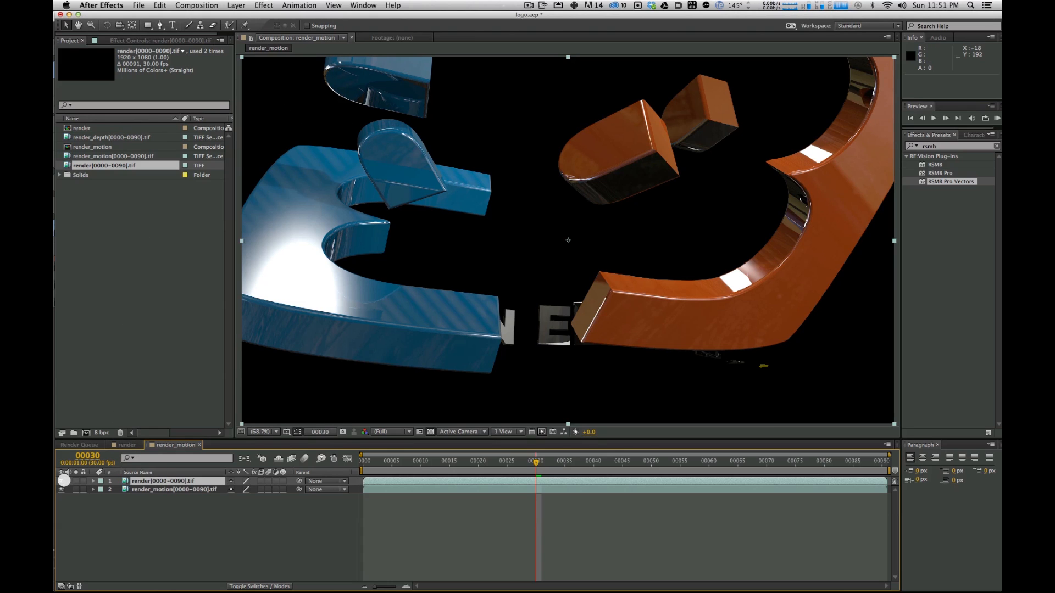
click(61, 482)
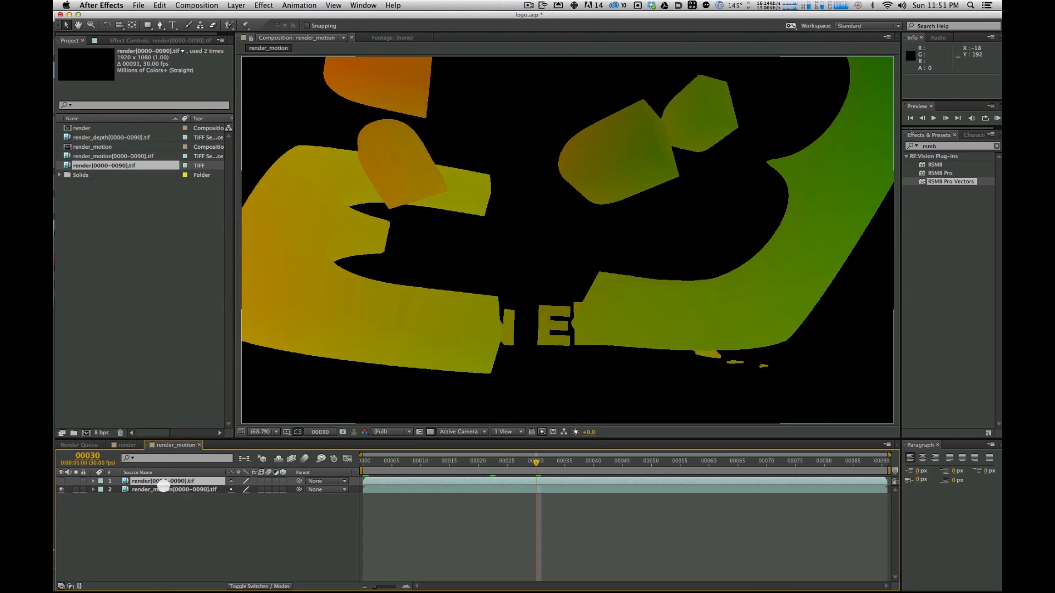
click(165, 489)
click(240, 587)
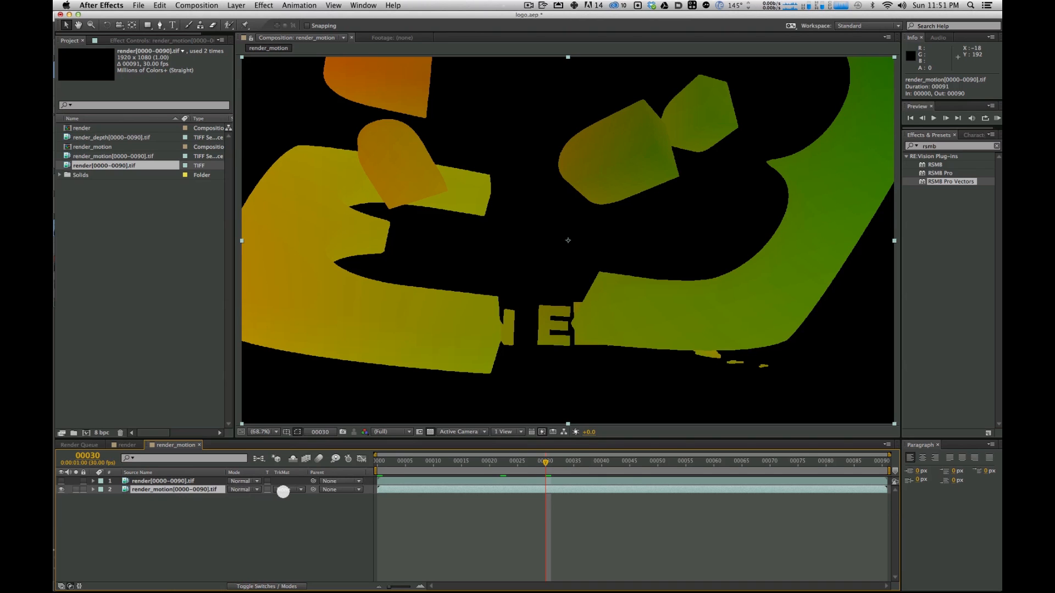
click(283, 490)
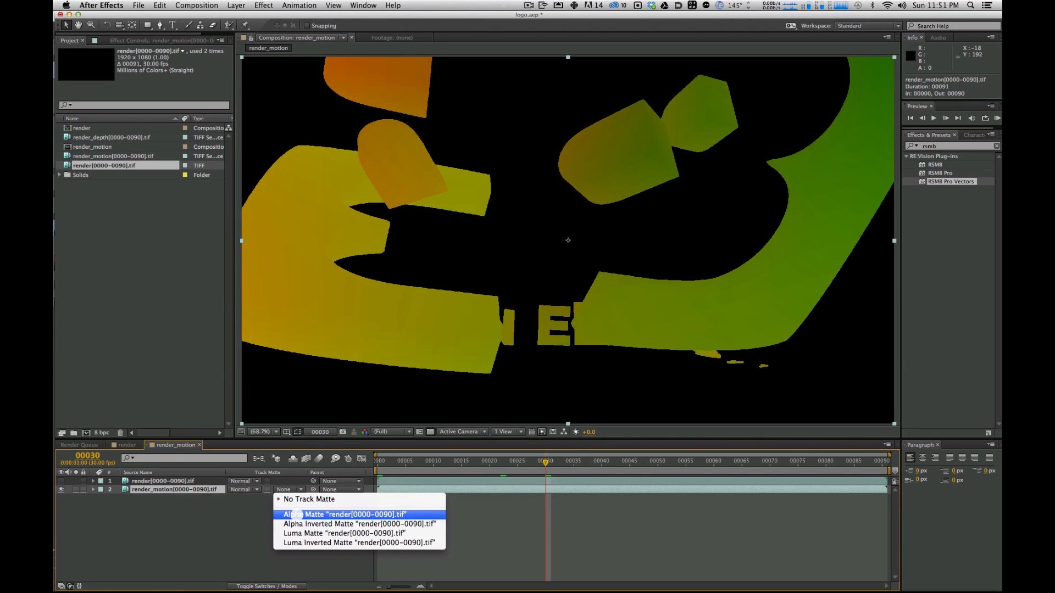
click(297, 515)
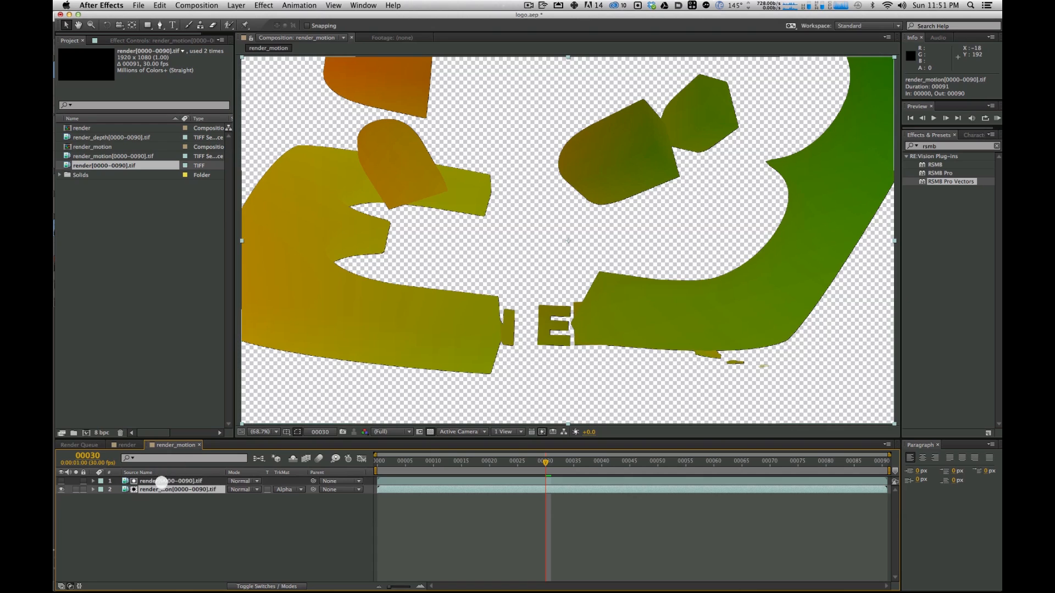
Step: Select the render[0000-0090].tif matte layer and search the effects for "choke"
click(161, 482)
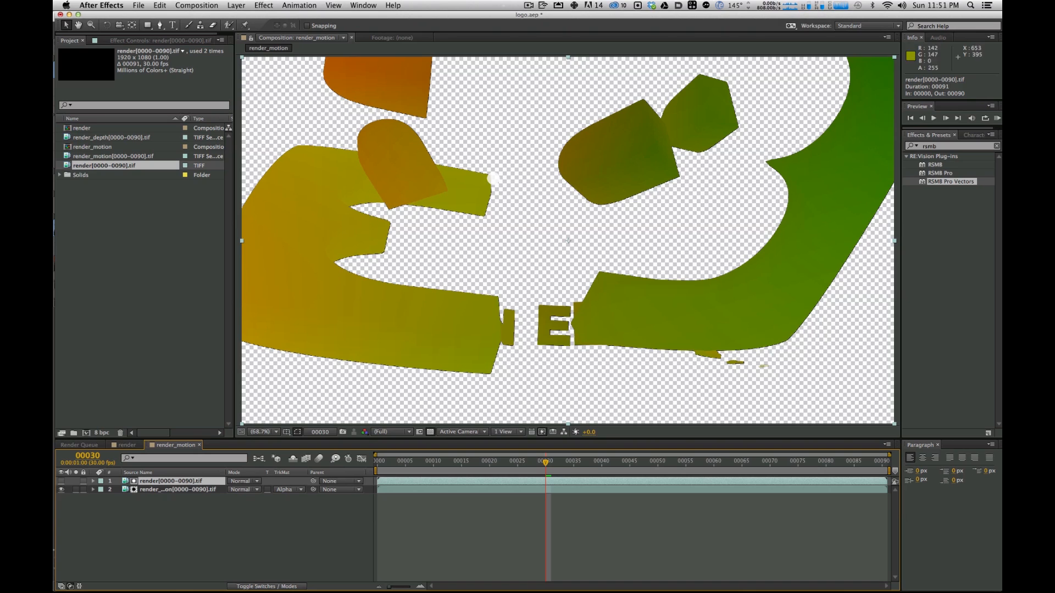
click(943, 145)
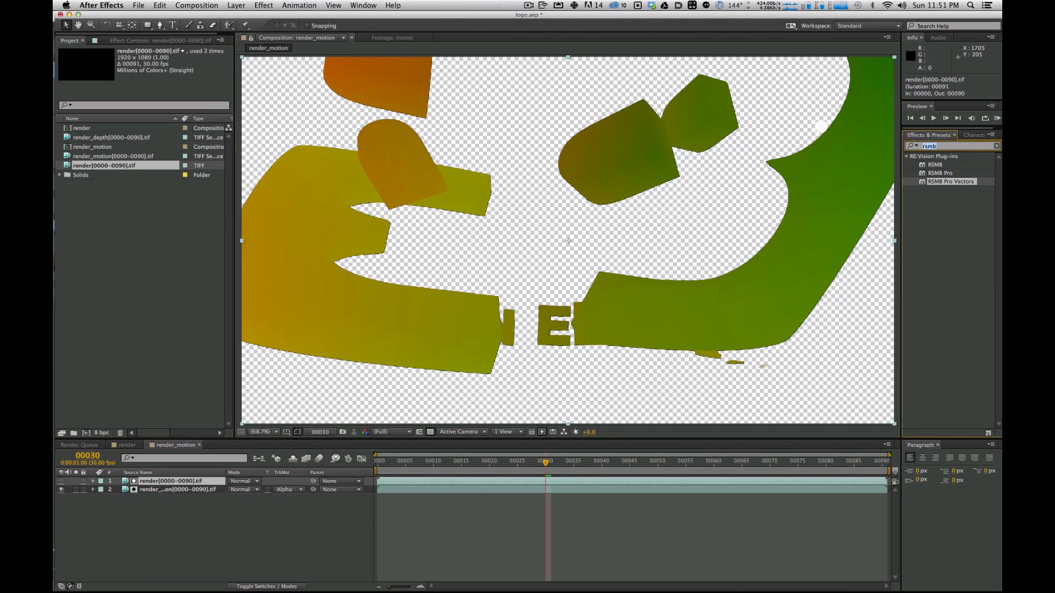
scroll(822, 126, up, 3)
text(choke)
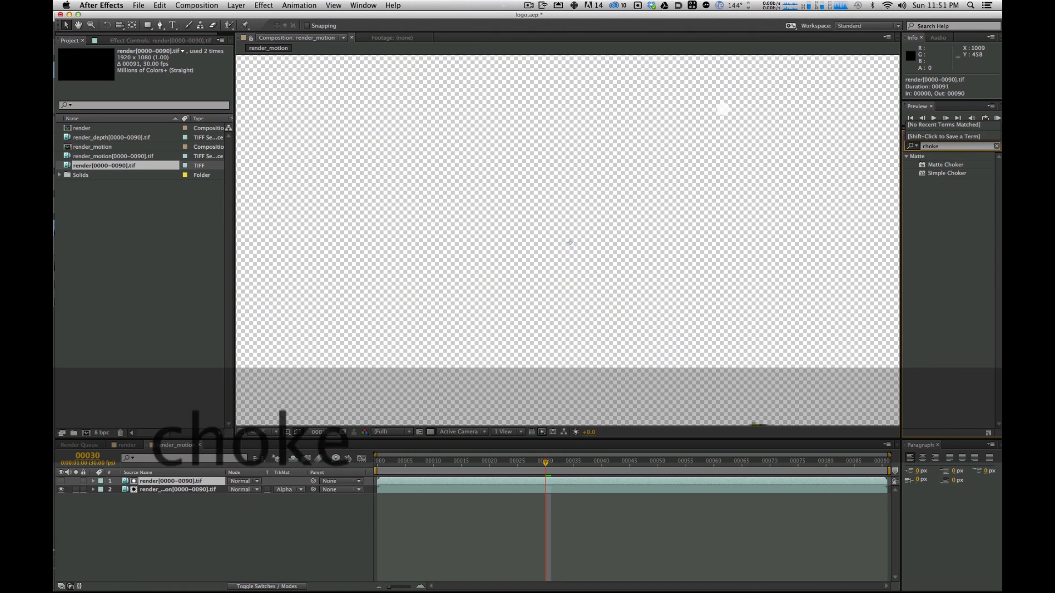
click(944, 220)
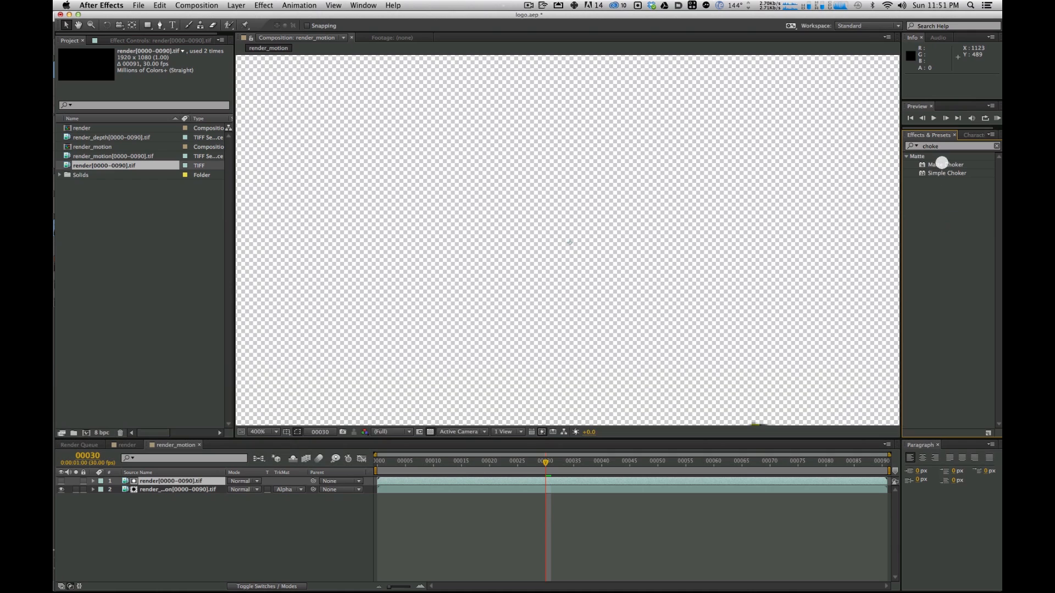
Step: Try Matte Choker on the render[0000-0090].tif layer, expand the motion layer's Transform properties, and undo the effect
drag(937, 164, 152, 481)
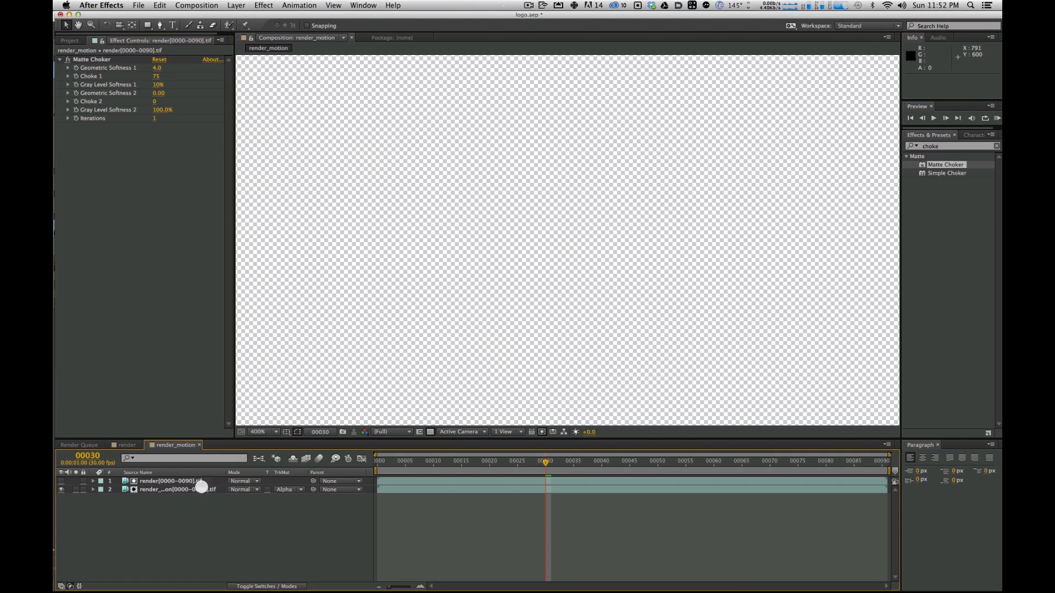
click(156, 489)
click(93, 490)
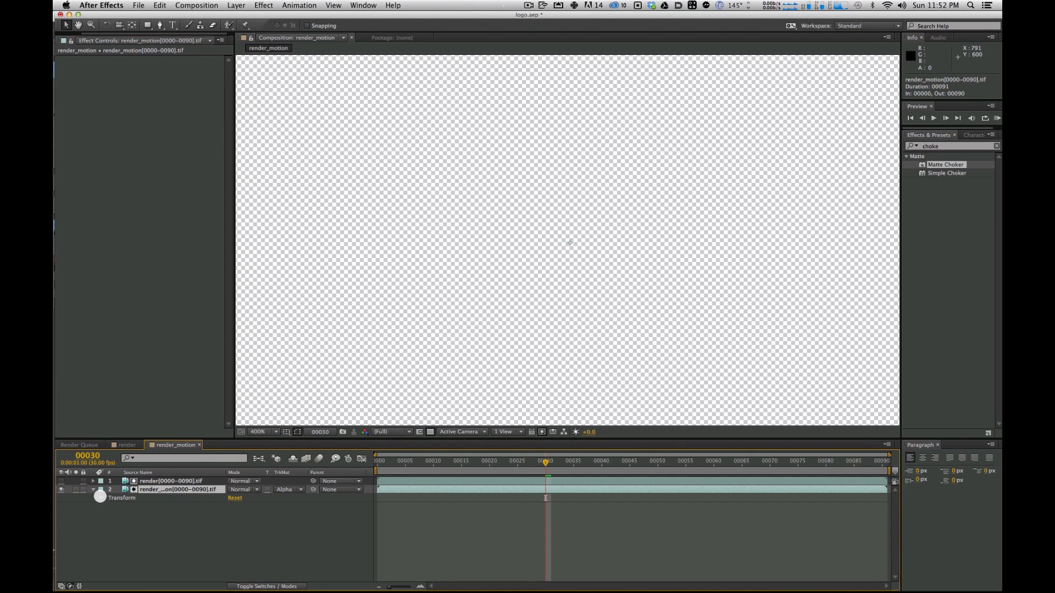
click(101, 498)
key(super+z)
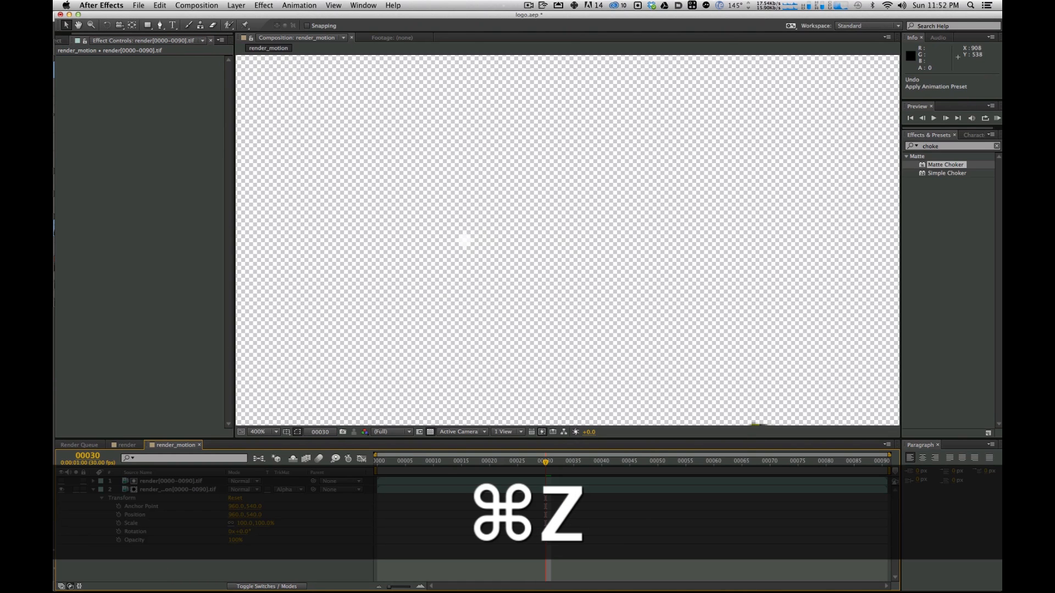
Step: Fit the whole frame in view, apply Matte Choker to the render[0000-0090].tif matte layer, and compare the edges with and without it
click(254, 432)
click(278, 442)
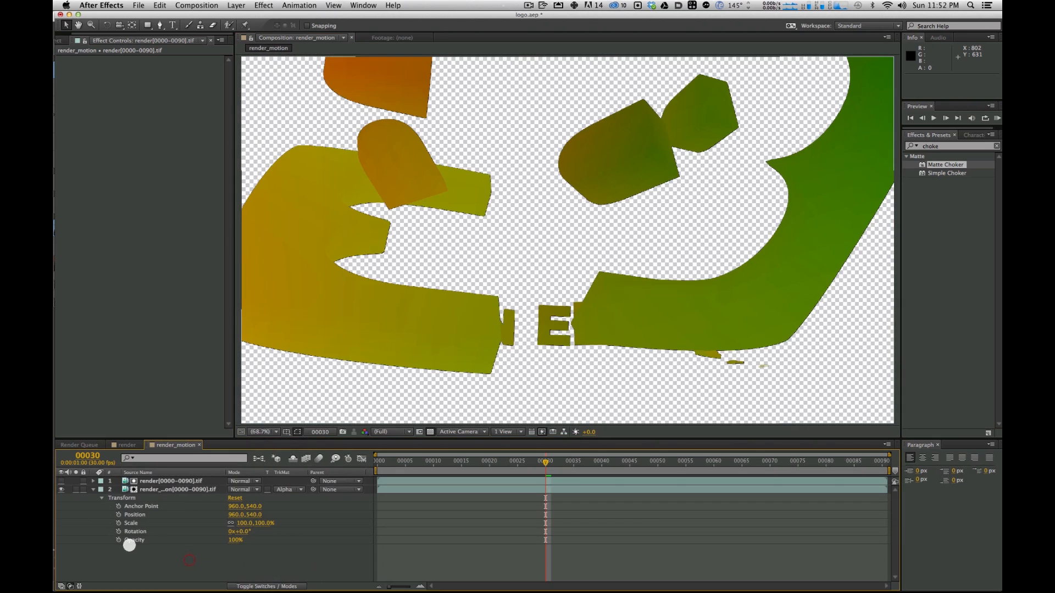
drag(941, 165, 383, 361)
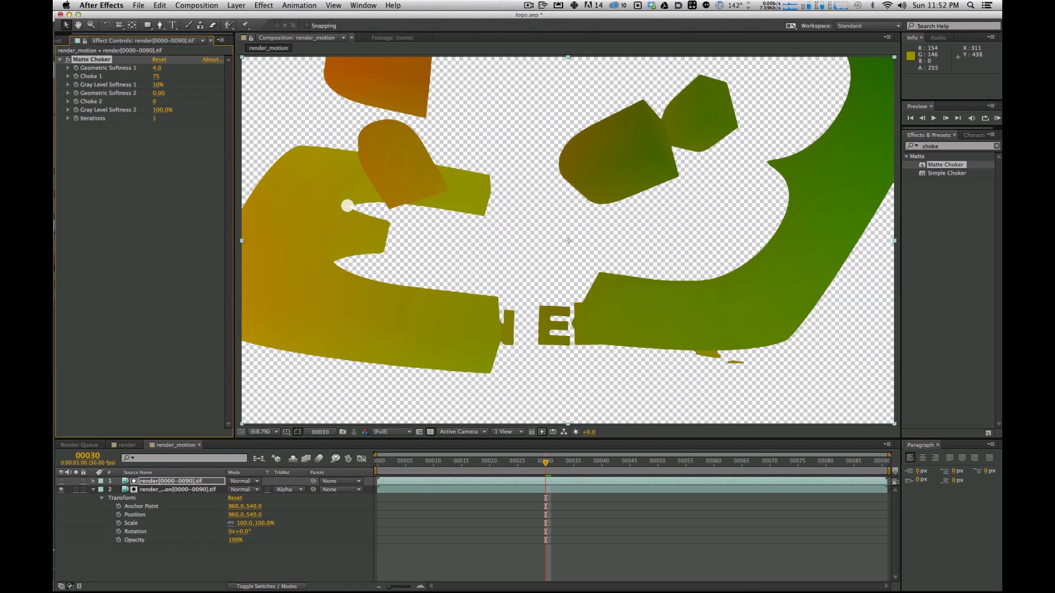
click(67, 59)
click(67, 58)
click(67, 59)
click(67, 59)
click(67, 58)
click(67, 58)
Step: Add Fast Blur below Matte Choker on the render[0000-0090].tif matte layer with Blurriness set to 3
click(942, 180)
click(946, 146)
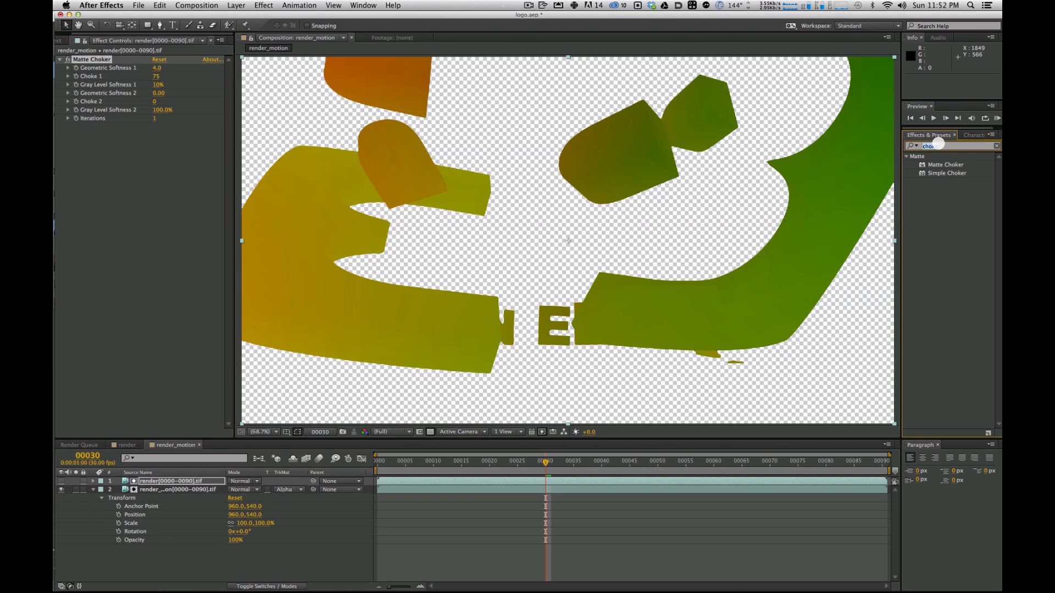
text(fast)
drag(939, 206, 181, 172)
click(158, 135)
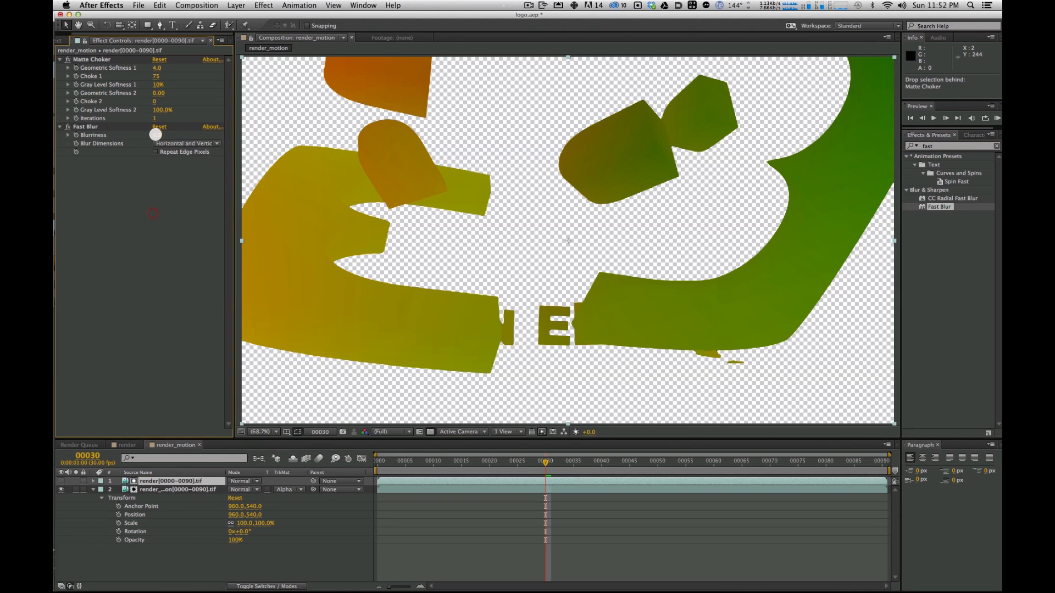
text(3)
key(Return)
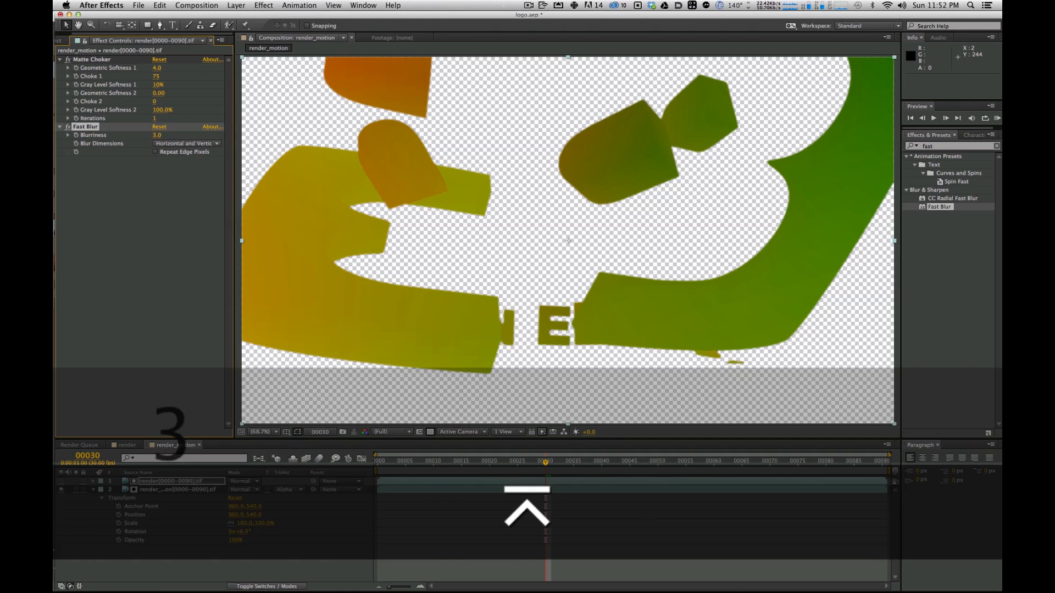
click(171, 207)
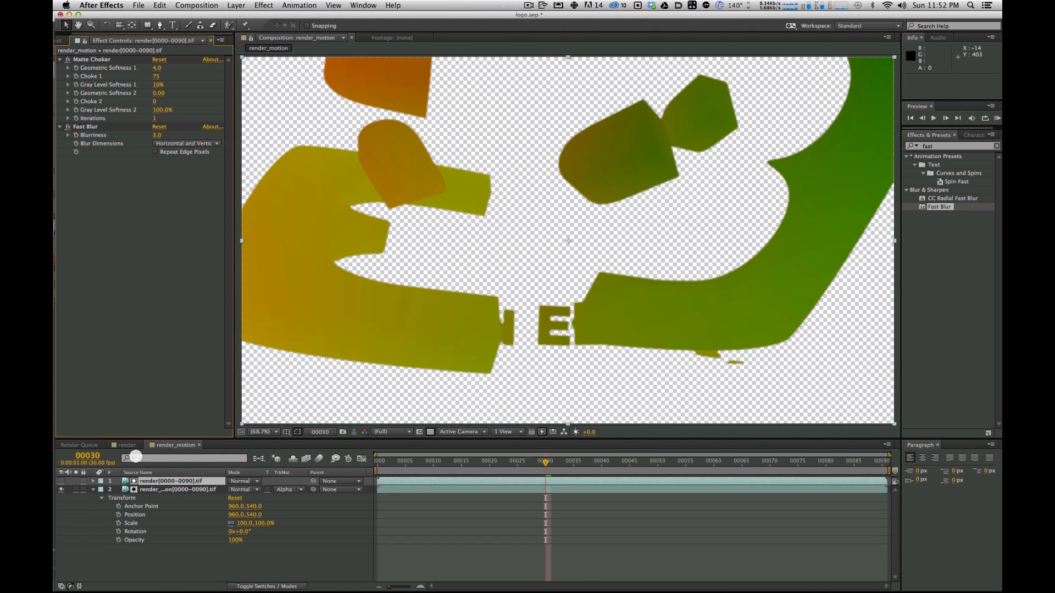
Step: Add the render_motion composition to the render composition as a hidden layer beneath Dark Gray Solid 1
click(124, 445)
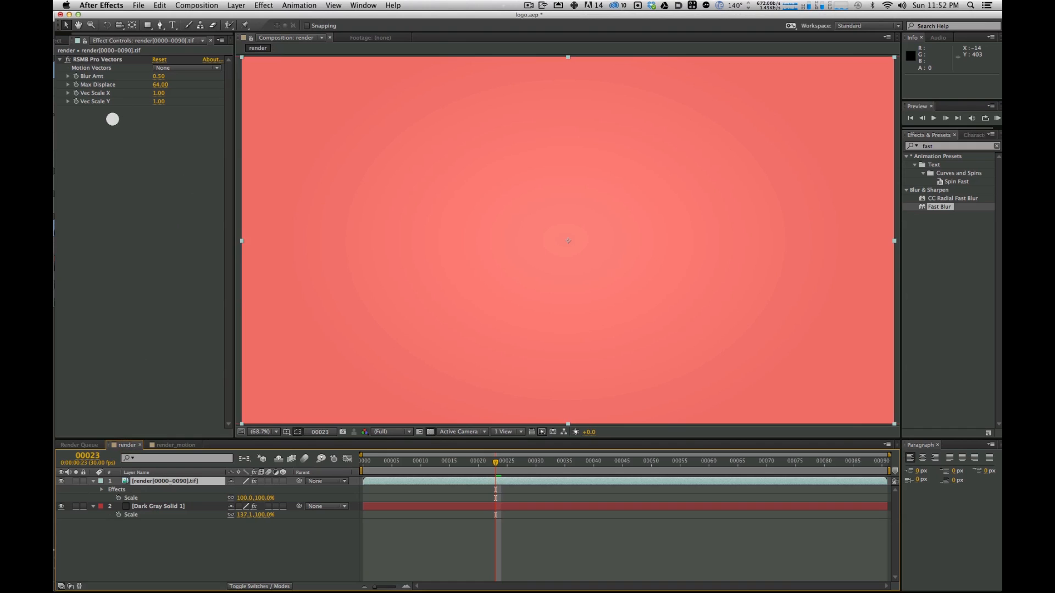
click(67, 41)
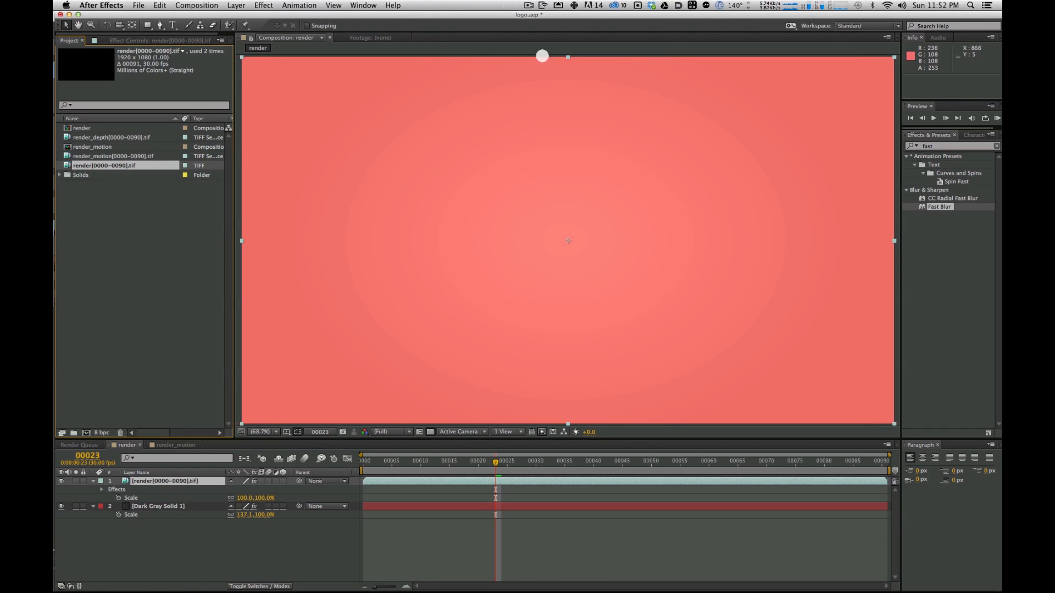
click(205, 245)
click(82, 147)
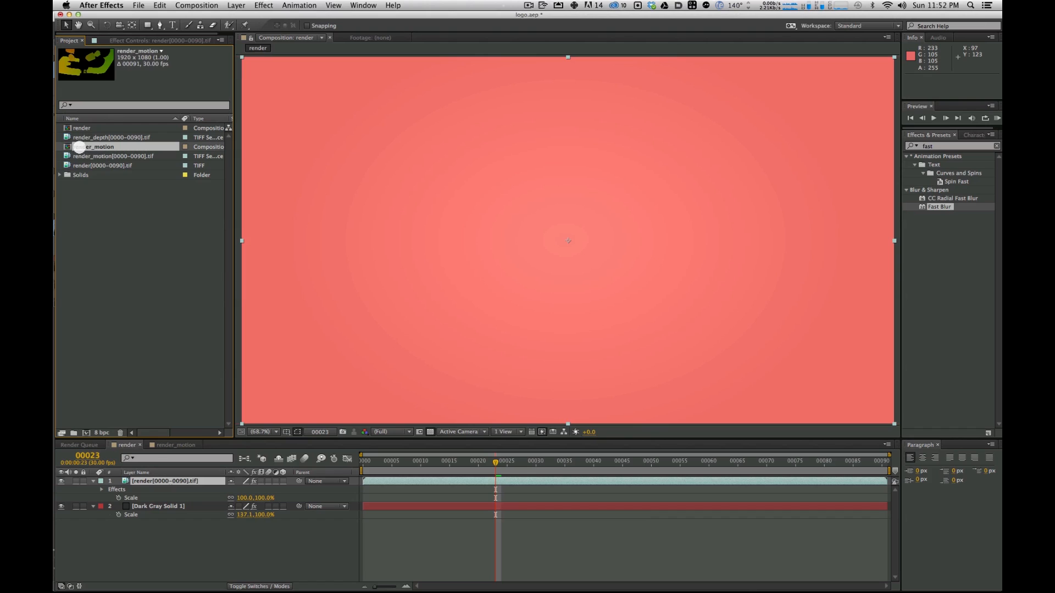
drag(85, 146, 76, 144)
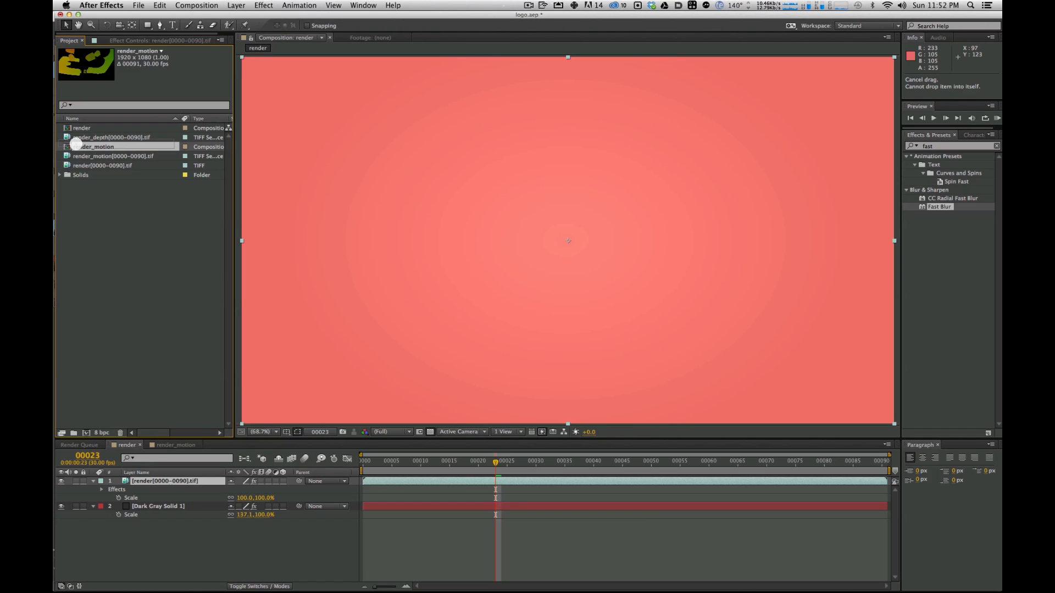
drag(76, 144, 158, 565)
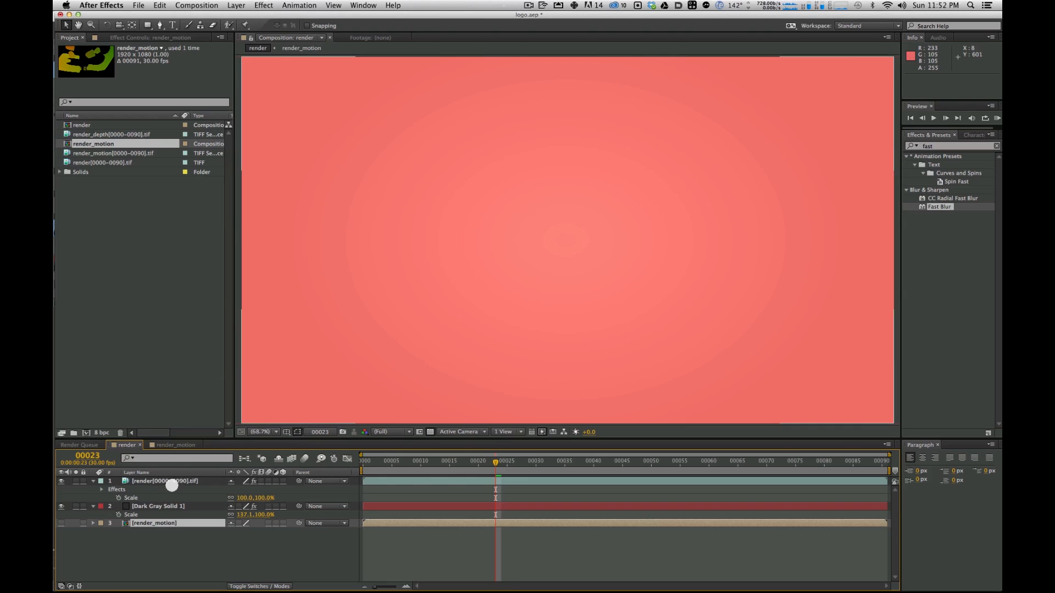
Step: Set render_motion as the Motion Vectors source of RSMB Pro Vectors on the render[0000-0090].tif layer
click(170, 481)
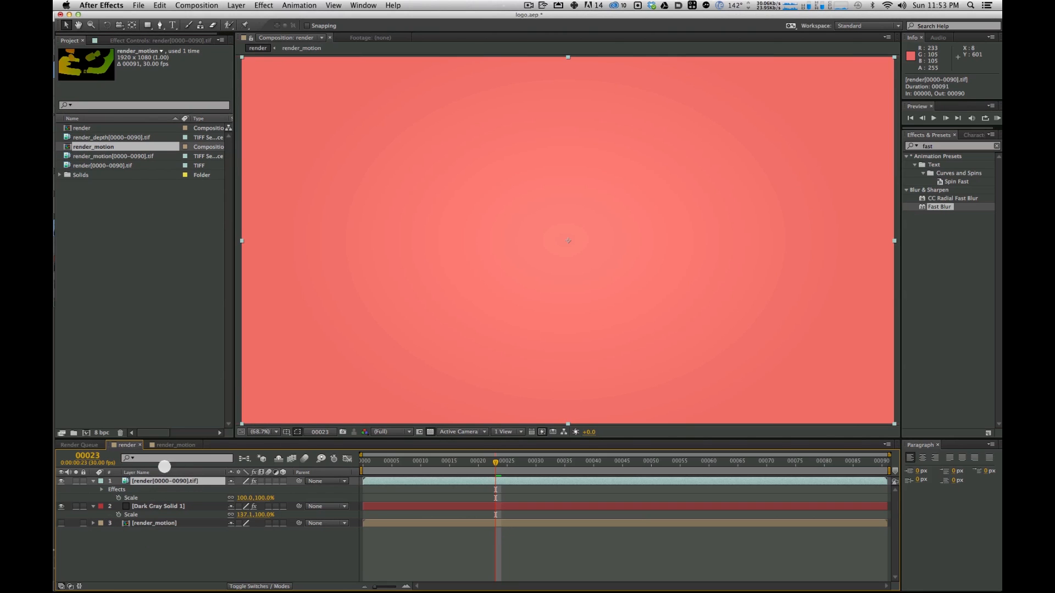
key(F3)
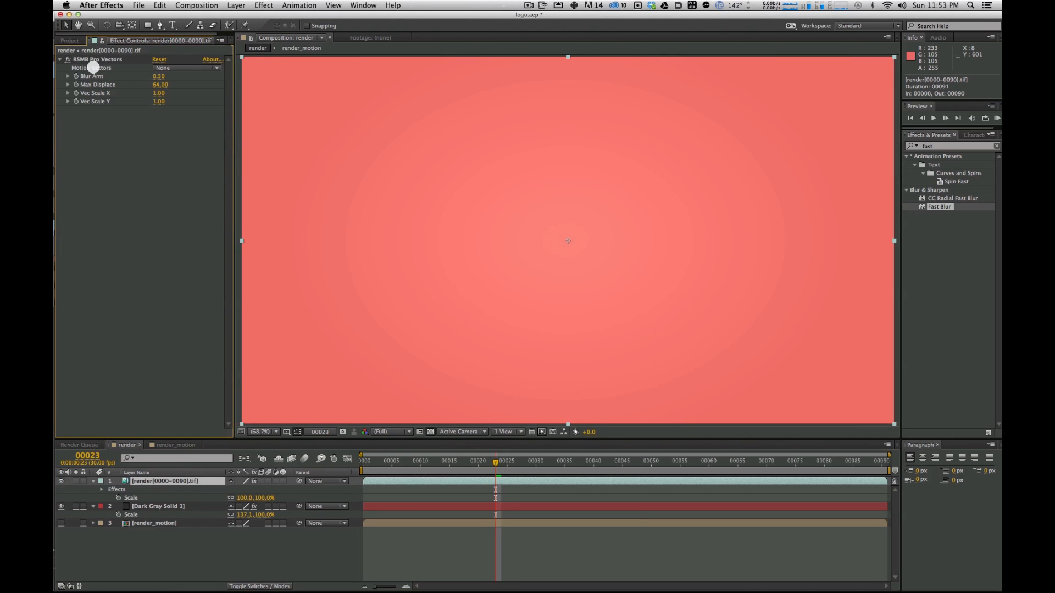
click(181, 67)
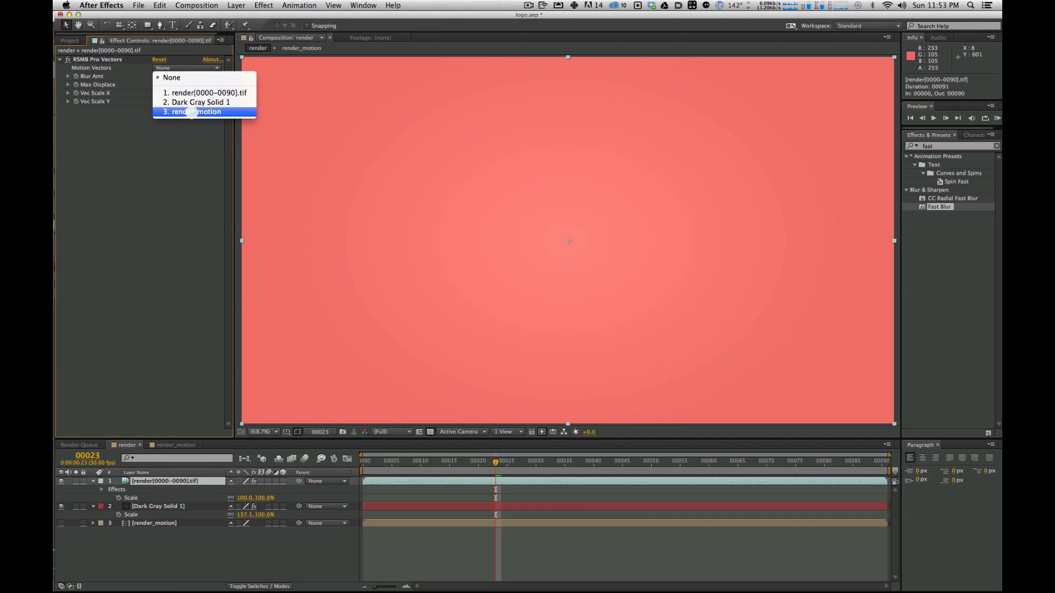
click(198, 111)
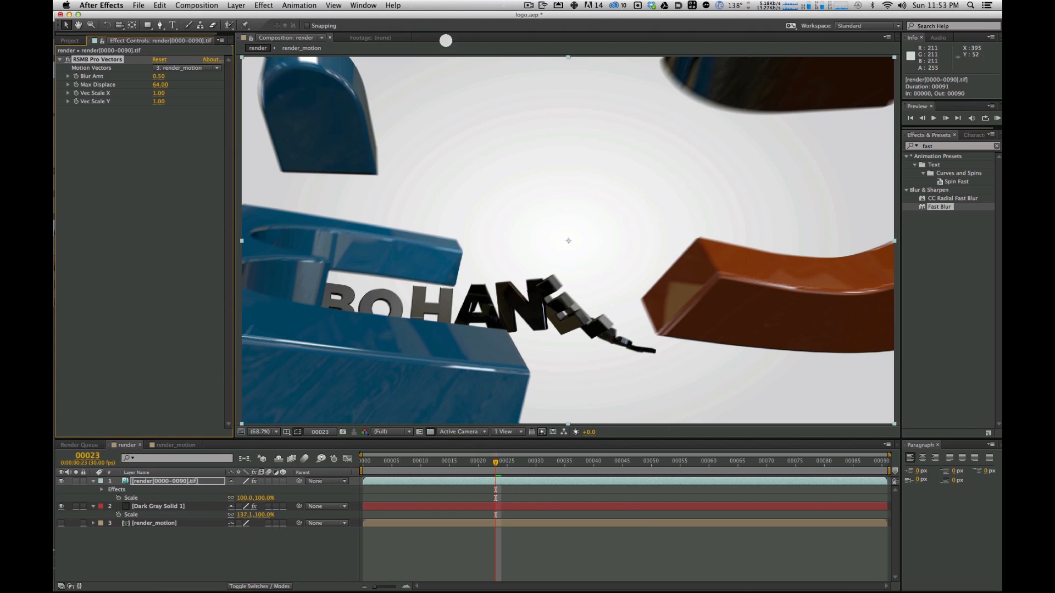
Step: Check the motion blur at frames 29 and 0 of the render composition, and switch to the Cinema 4D Picture Viewer
click(260, 431)
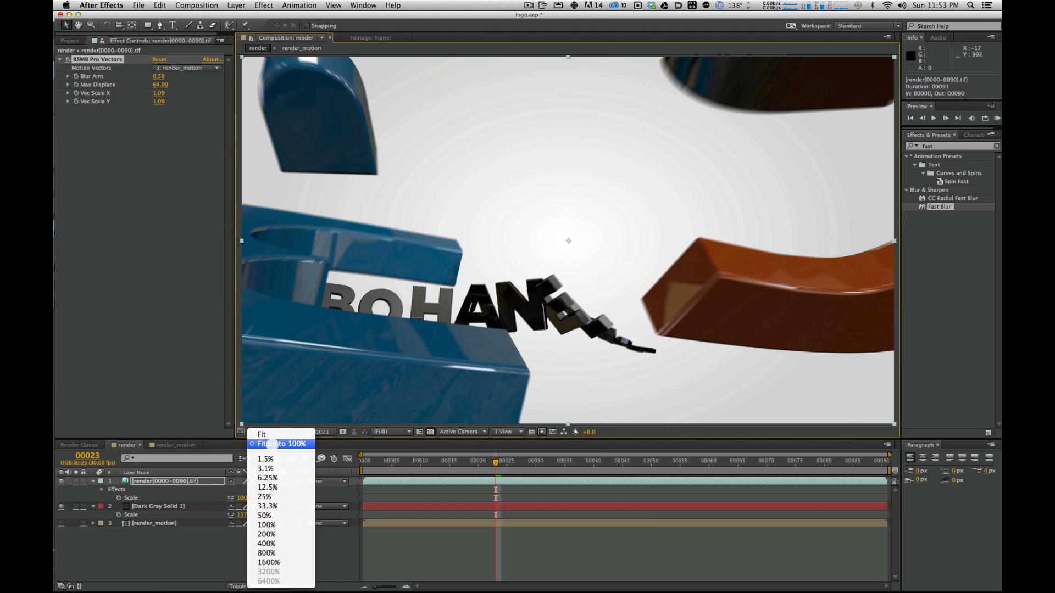
click(295, 431)
click(264, 432)
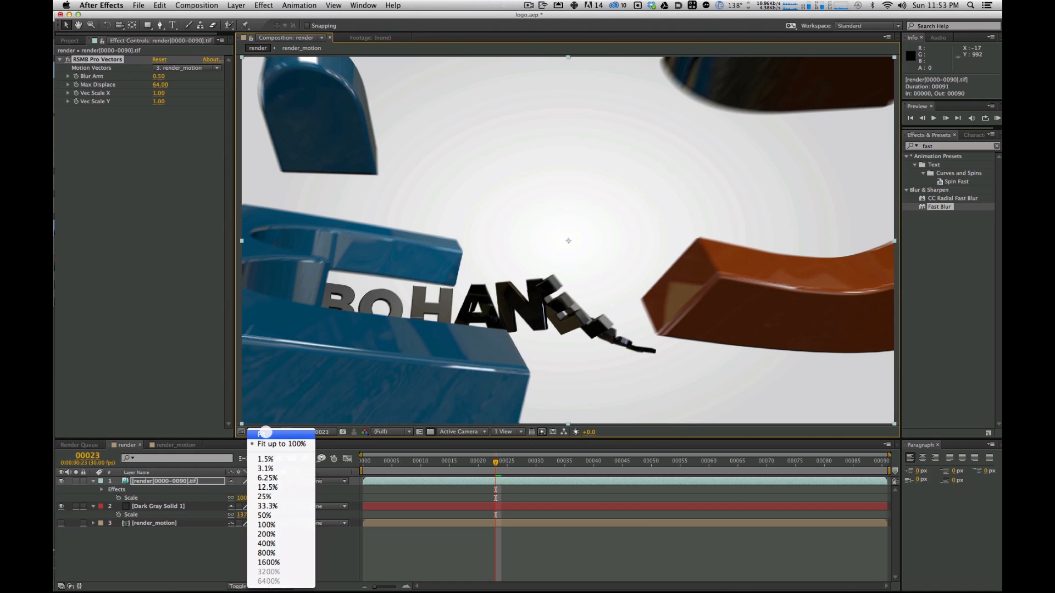
click(229, 429)
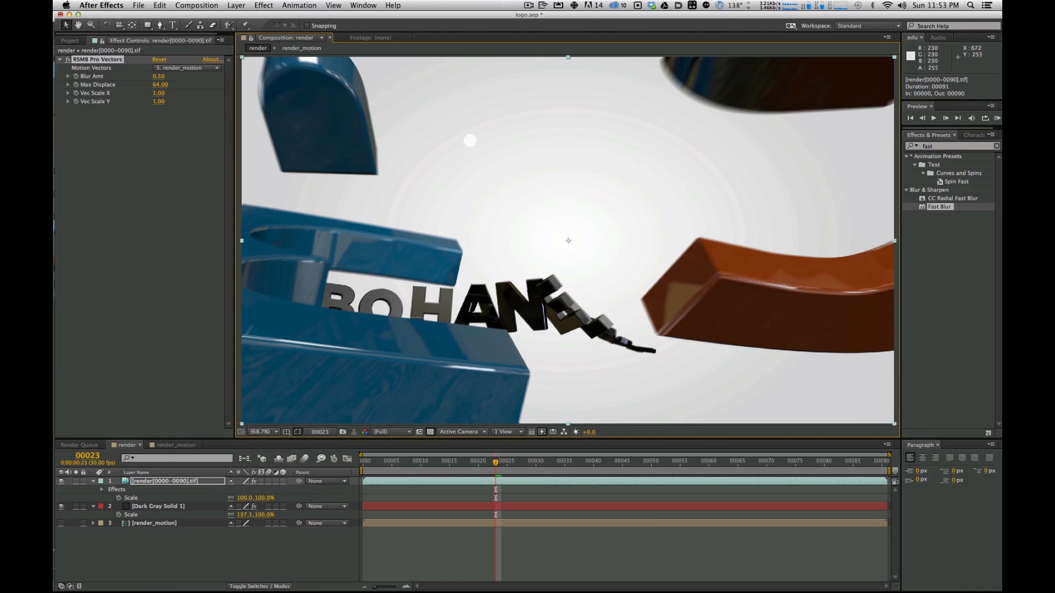
click(498, 462)
click(530, 462)
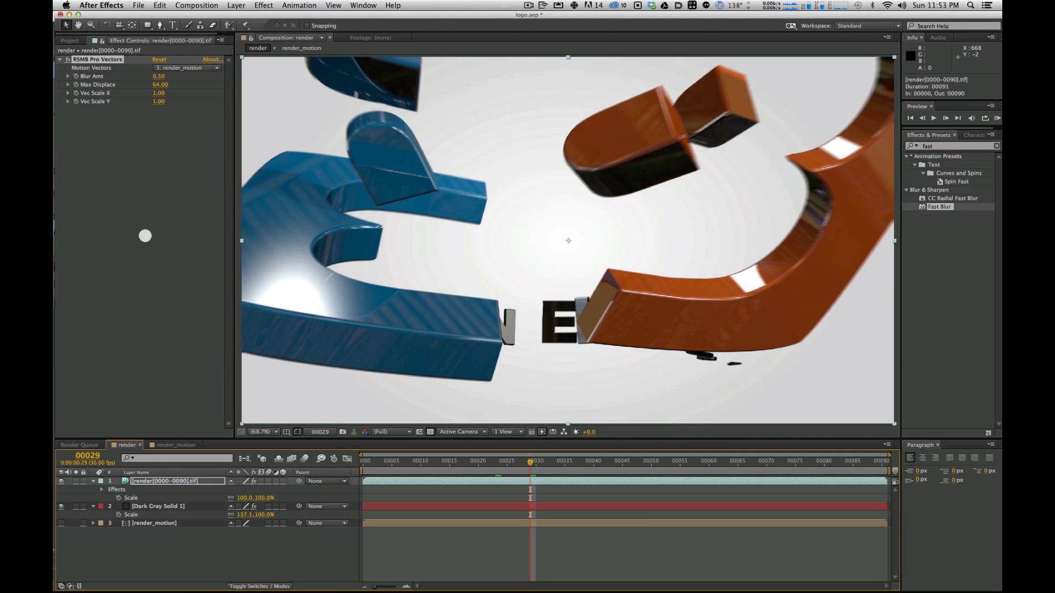
click(148, 203)
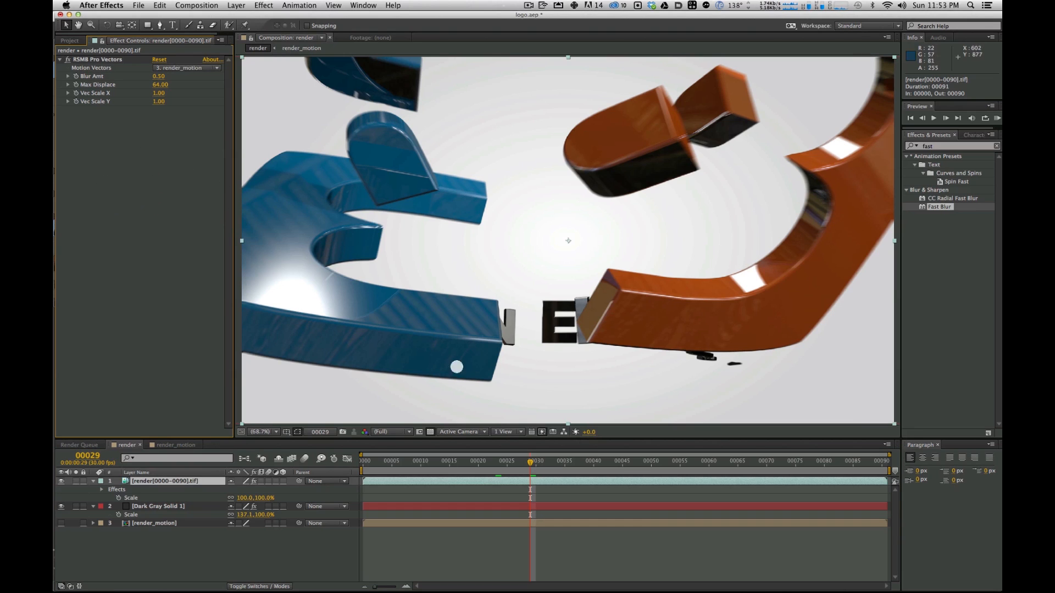
click(364, 462)
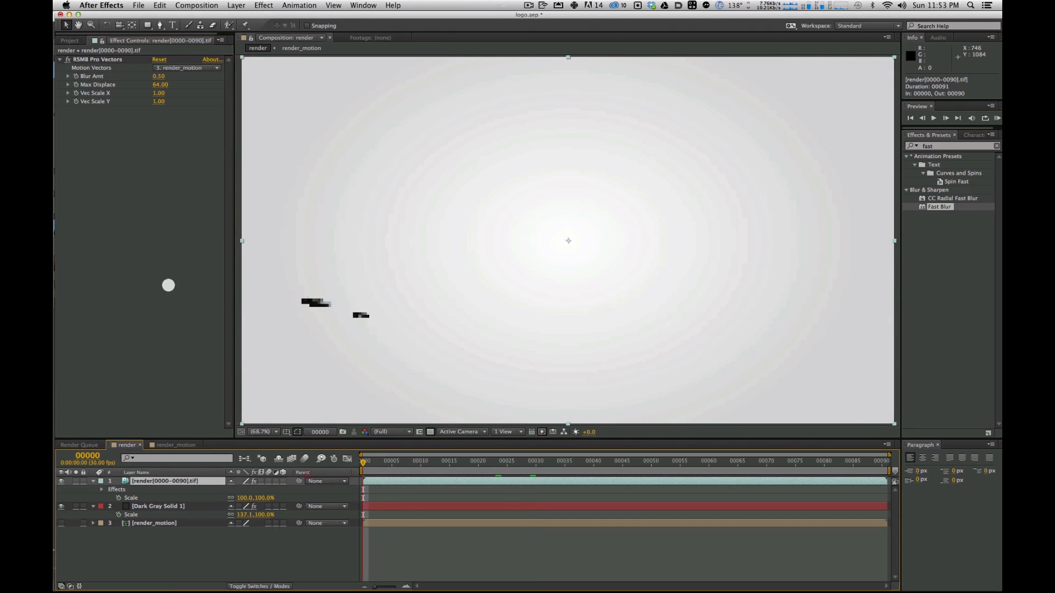
key(super+Tab)
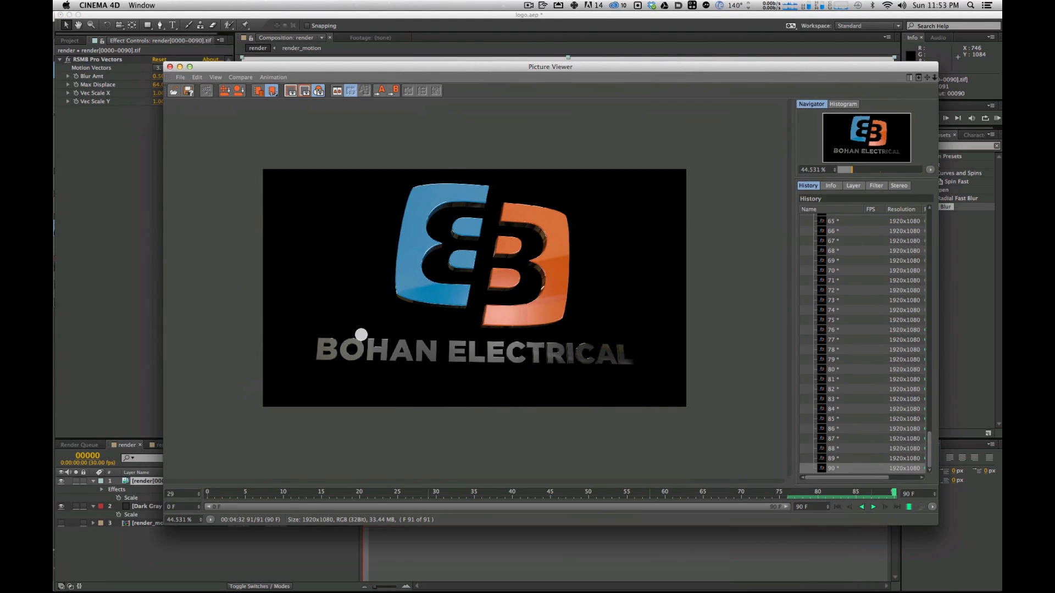
Step: Move the Picture Viewer aside, return to After Effects, and check the render composition at frames 11 and 0
mouse_move(554, 67)
mouse_down()
mouse_move(579, 63)
mouse_move(561, 65)
mouse_up()
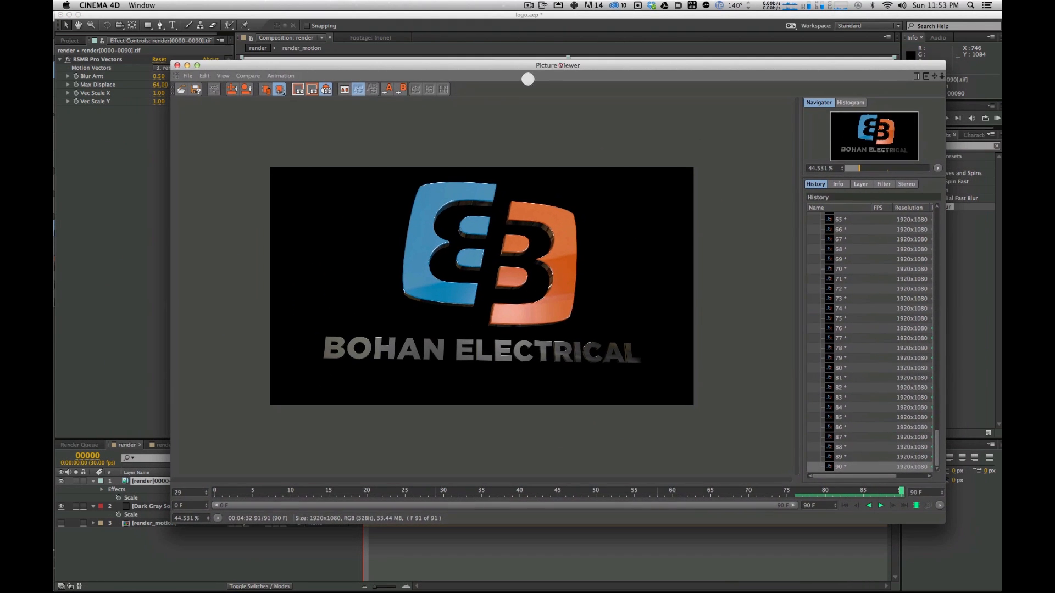
drag(424, 64, 54, 102)
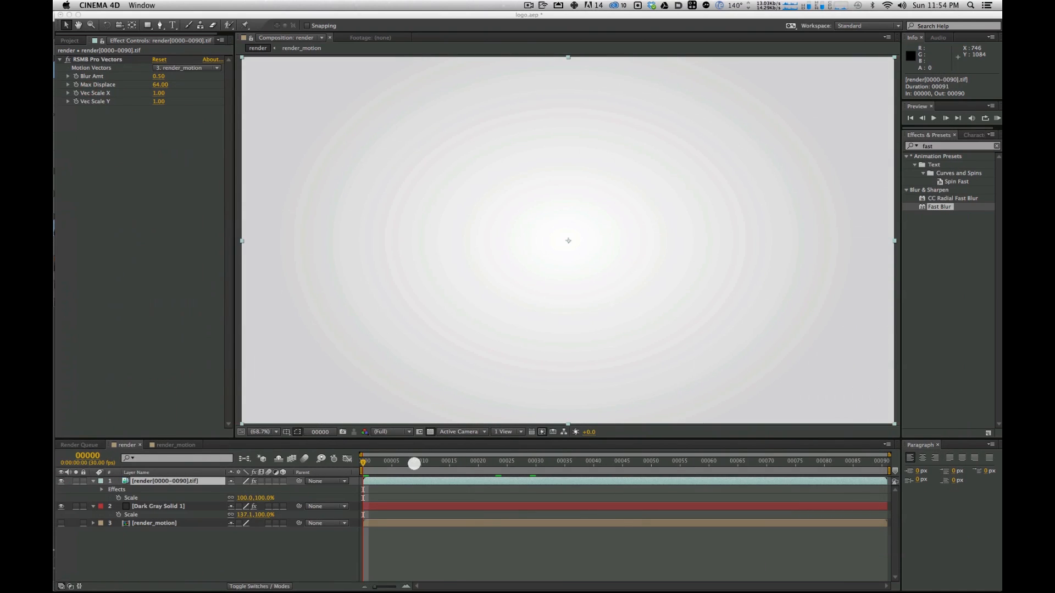
click(415, 463)
mouse_move(420, 464)
mouse_down()
mouse_move(466, 462)
mouse_move(426, 463)
mouse_up()
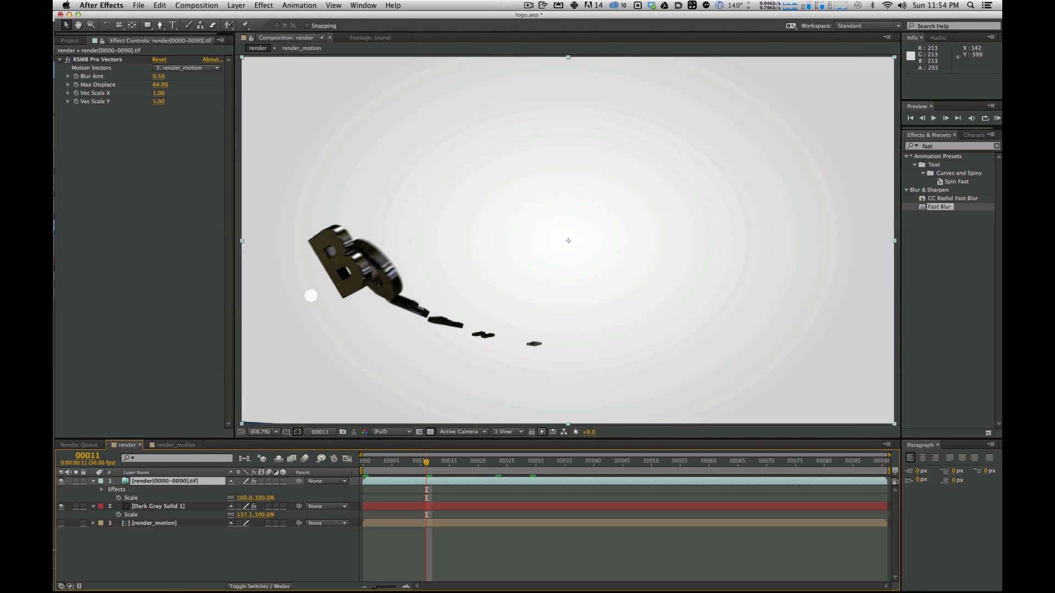
drag(415, 462, 359, 461)
click(112, 183)
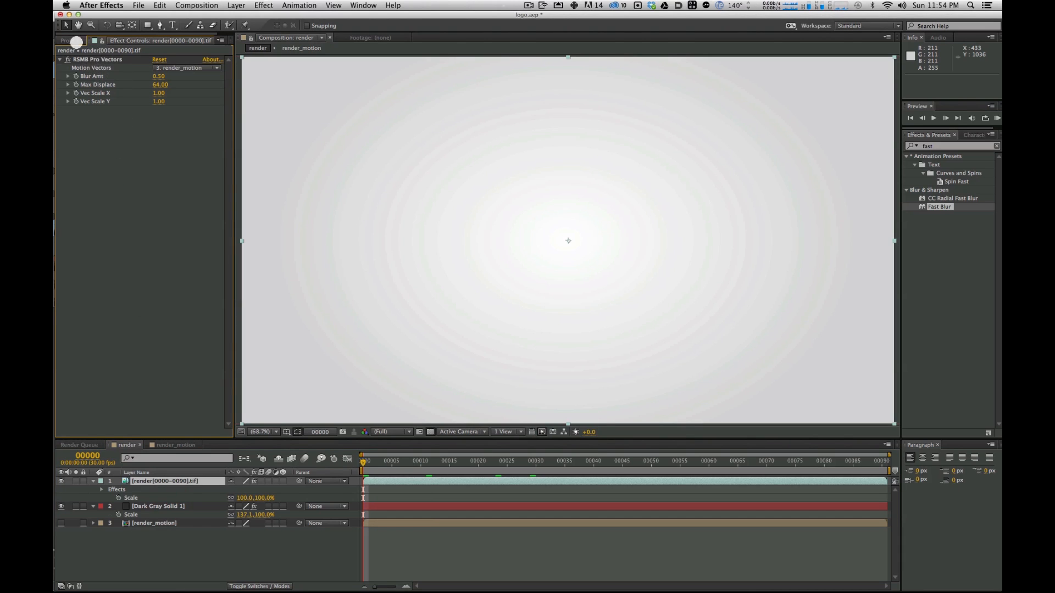
Step: Reload the render_depth, render_motion and render TIFF sequences in the project and check the composite at frame 28
click(70, 41)
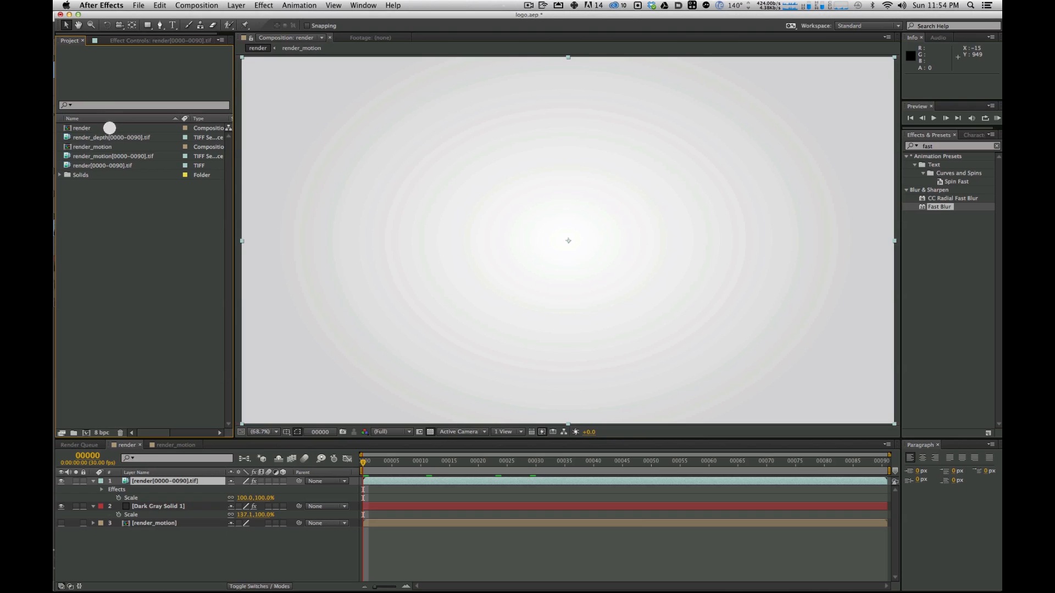
click(110, 137)
super+click(112, 156)
super+click(114, 165)
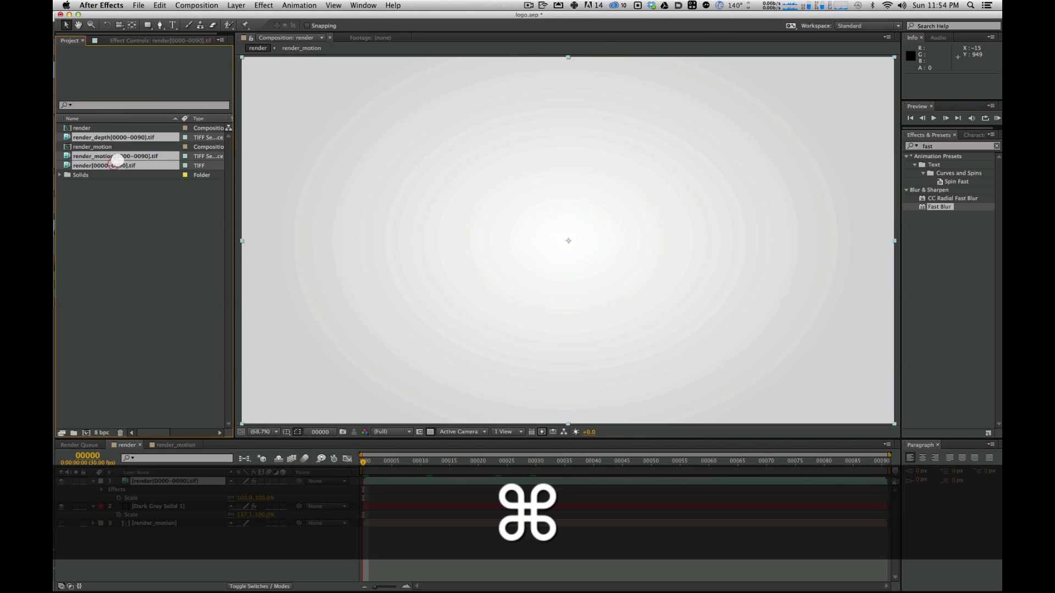
ctrl+click(118, 159)
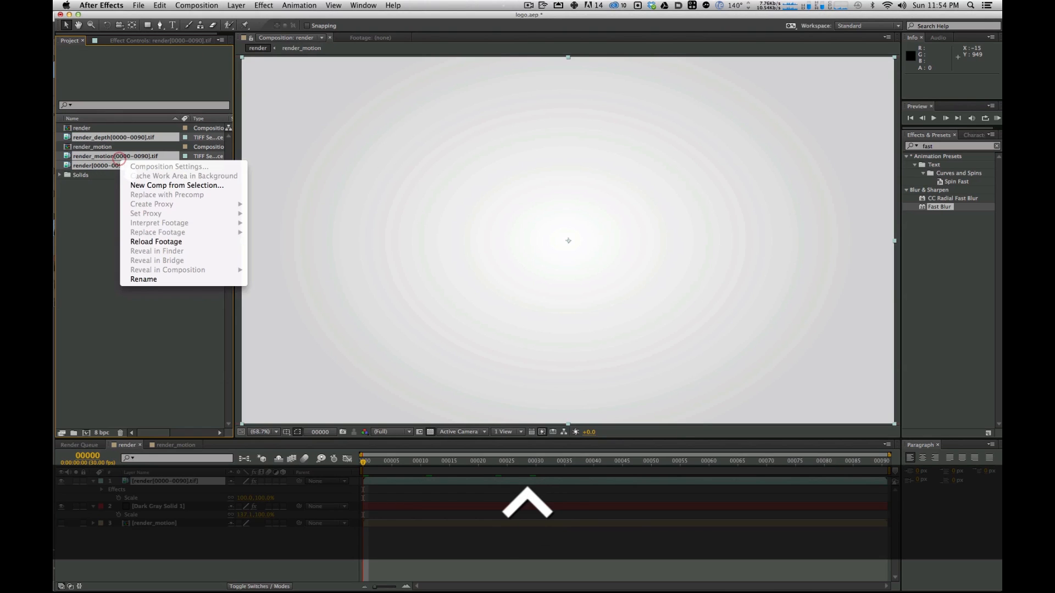
click(159, 242)
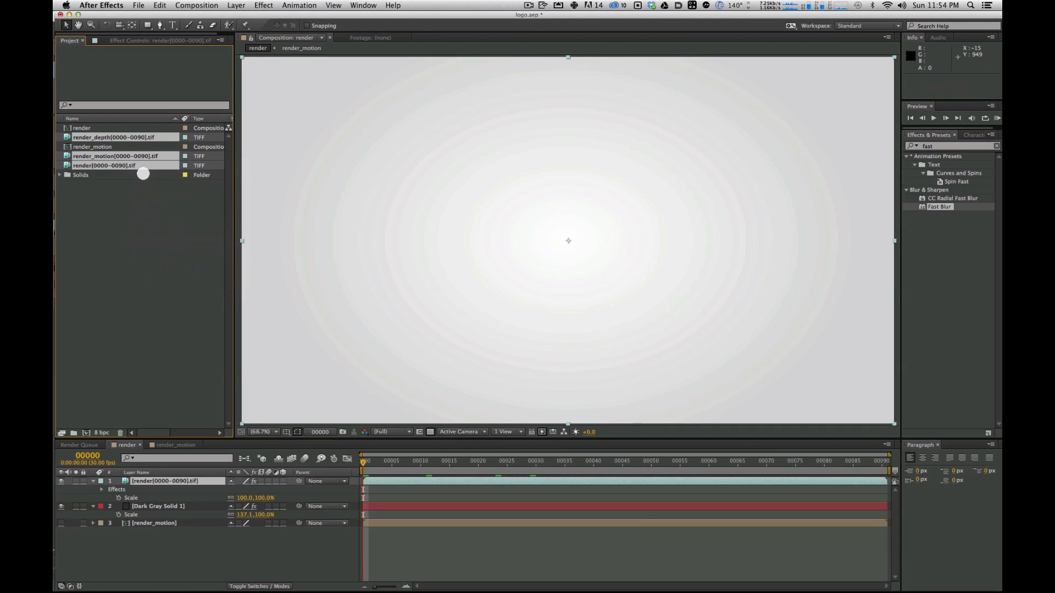
drag(373, 460, 524, 461)
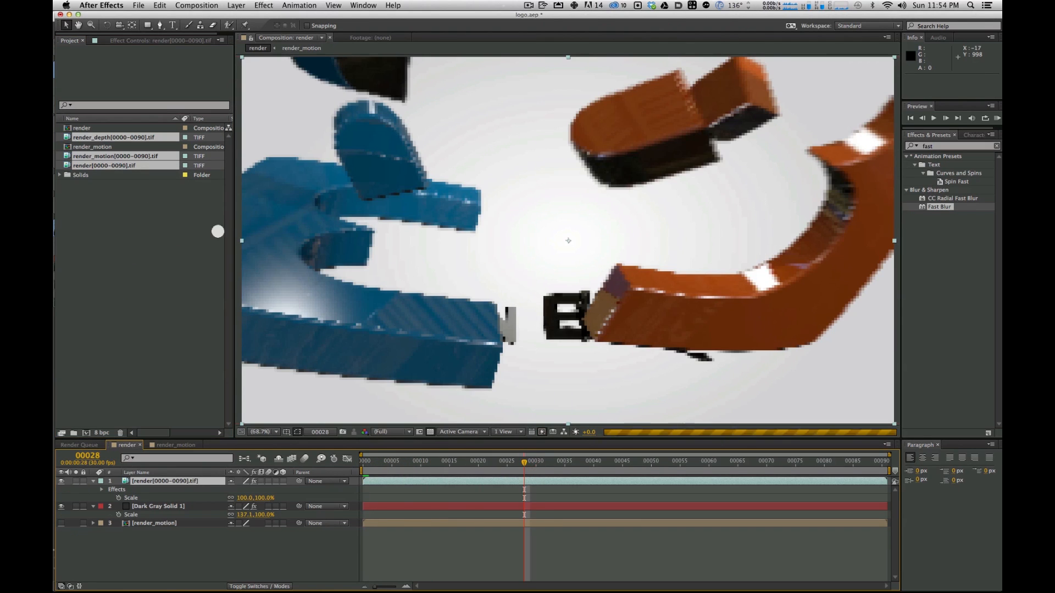
click(190, 6)
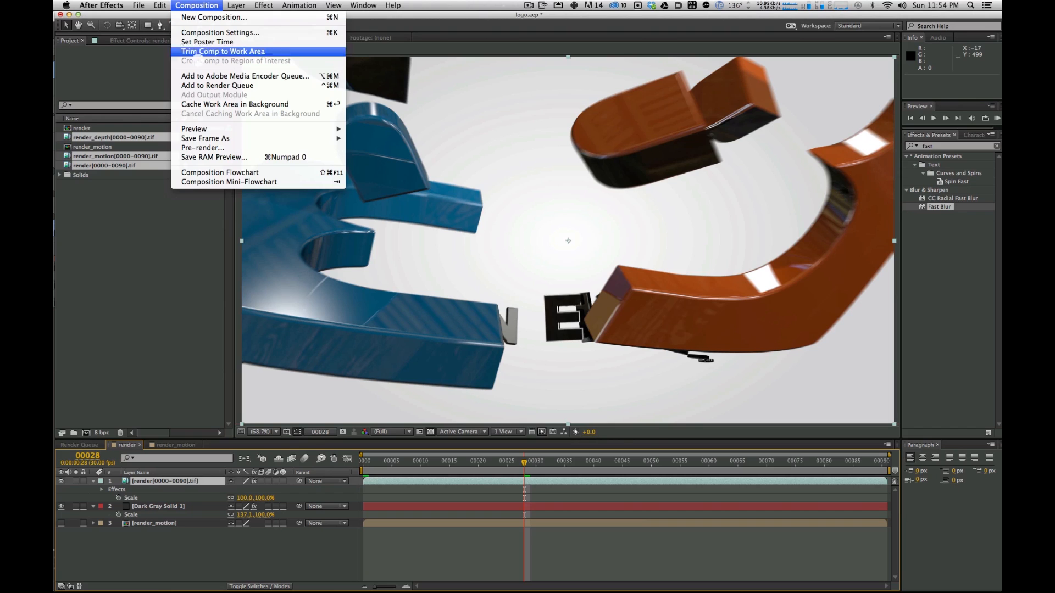
mouse_move(215, 138)
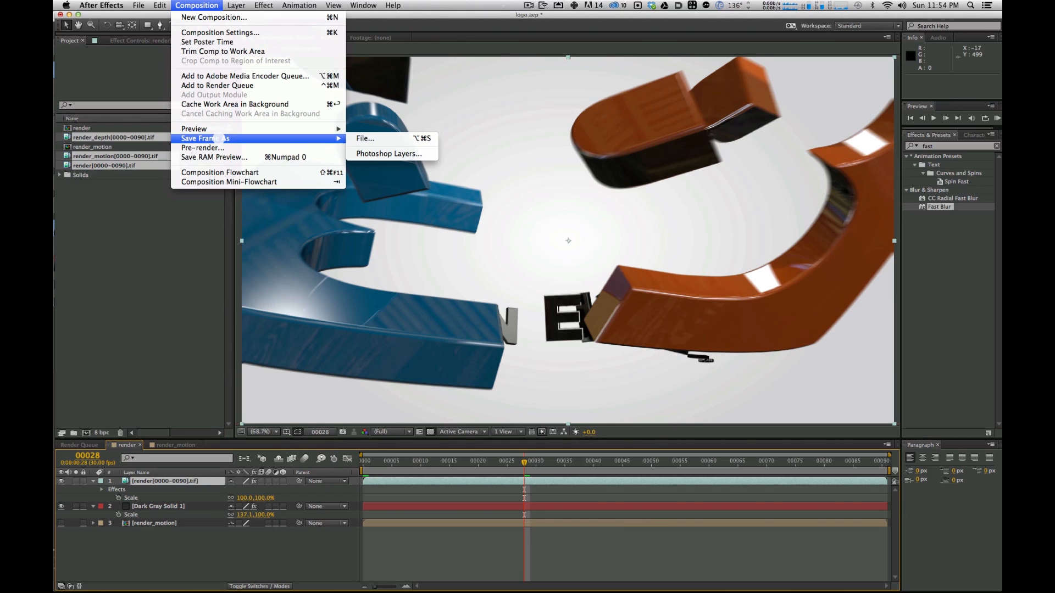
mouse_move(160, 6)
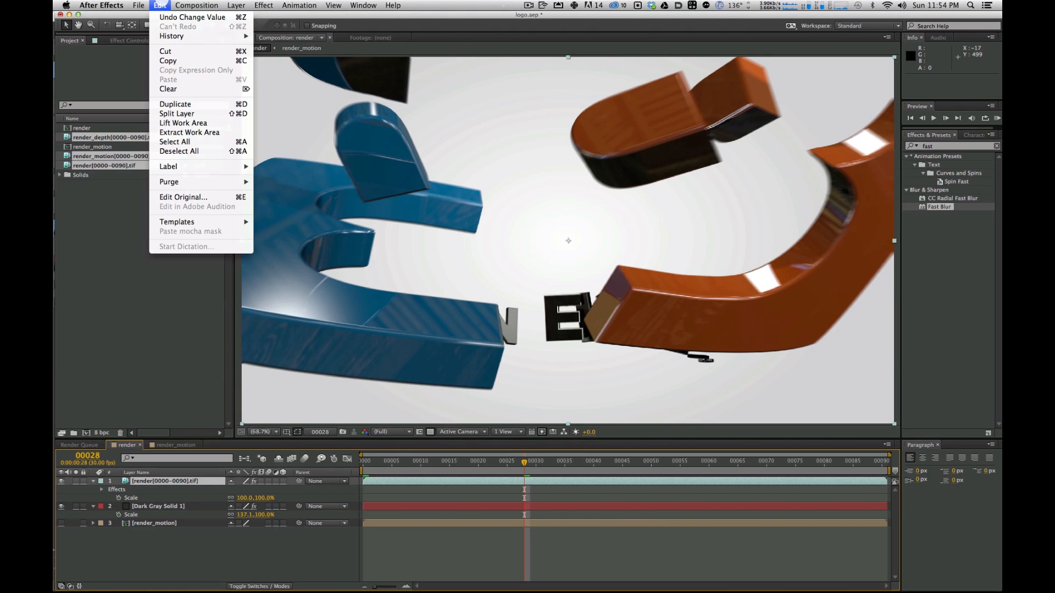
mouse_move(181, 182)
click(289, 182)
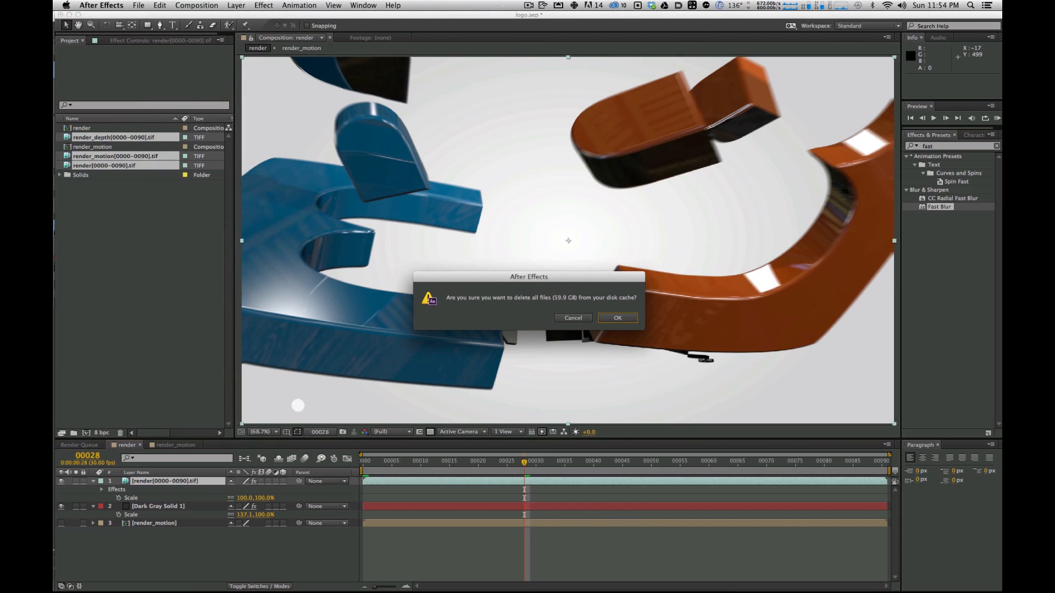
click(561, 317)
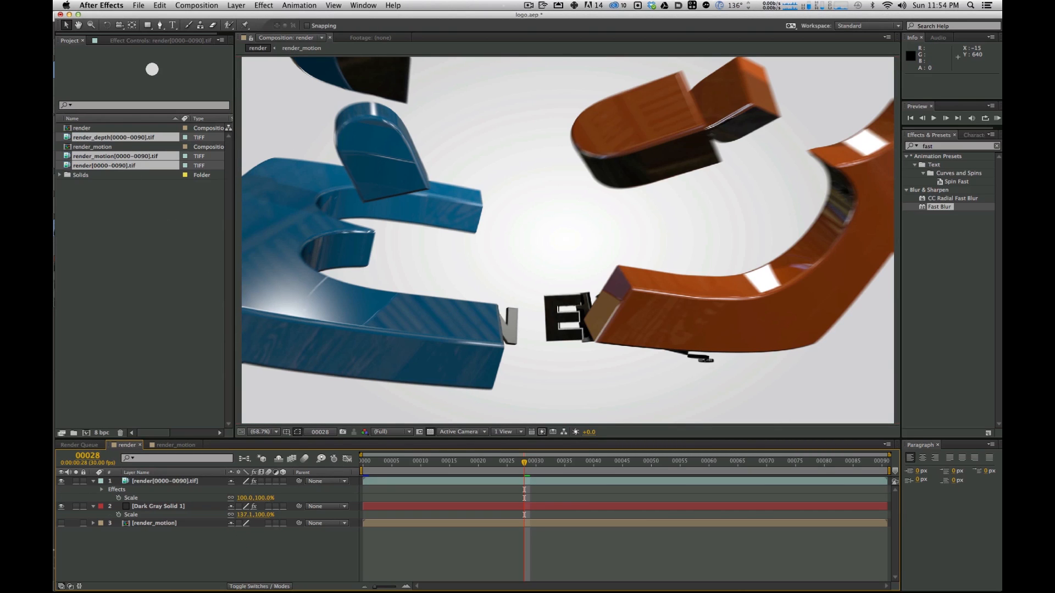
Step: Check the composited logo at frames 40 and 56 and inspect the system's memory usage
drag(524, 462, 593, 462)
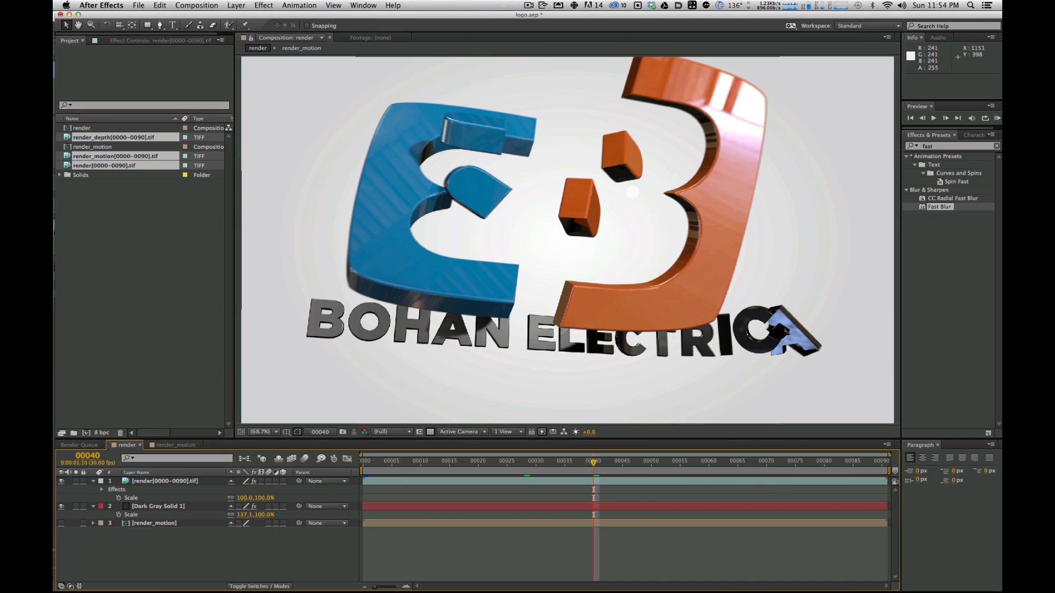
drag(596, 461, 686, 450)
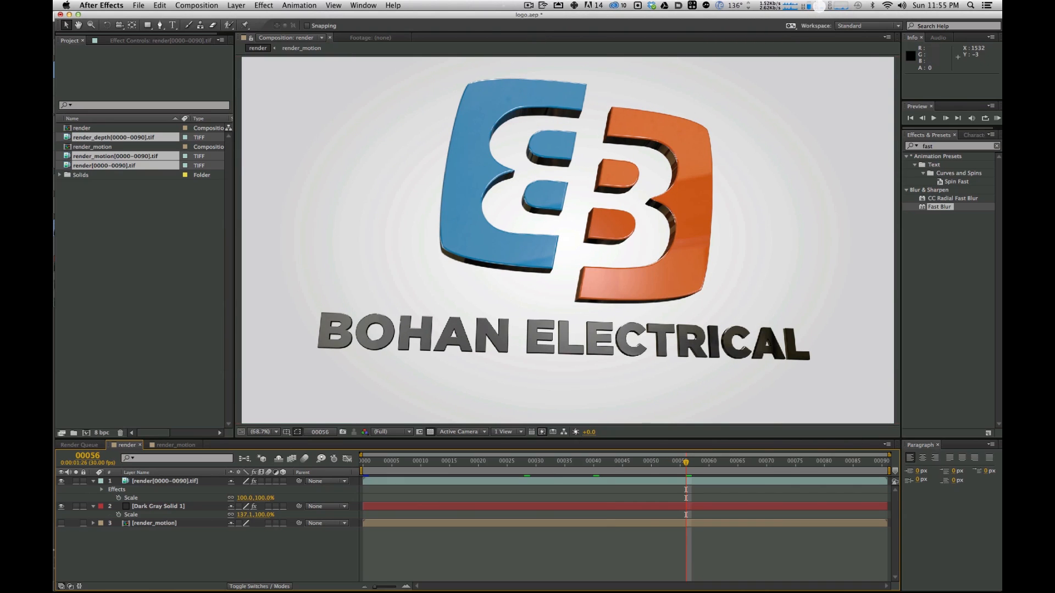
click(819, 6)
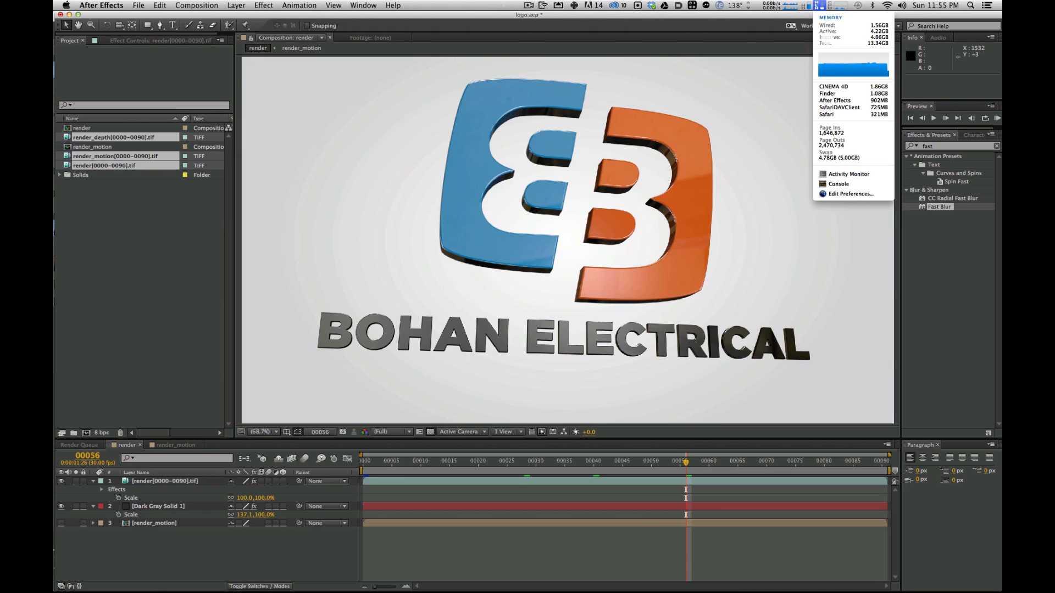
Step: Save the logo.aep project and search Spotlight for "termikn"
click(195, 259)
key(super+s)
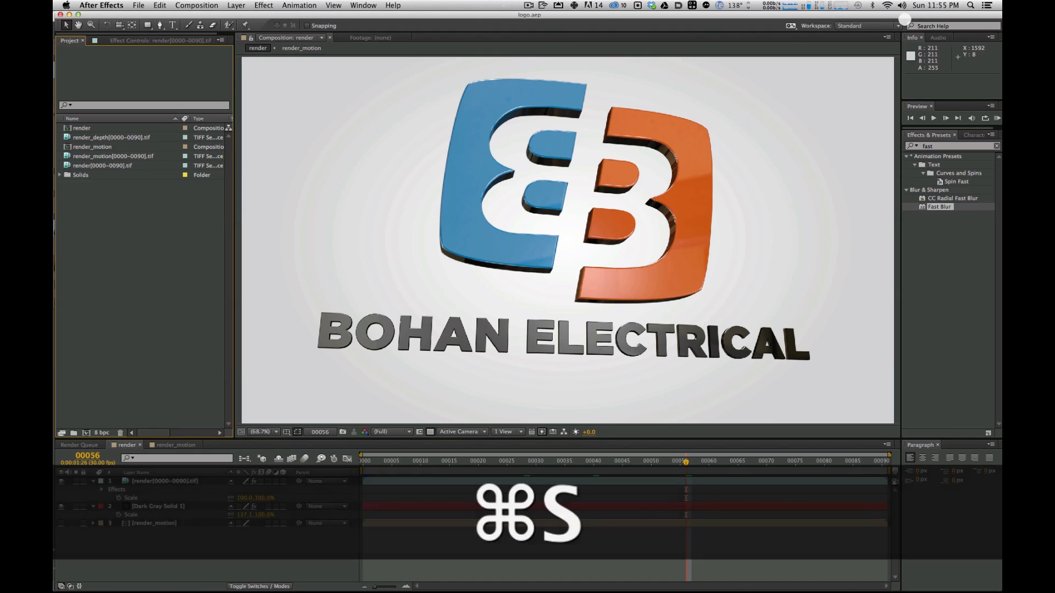
click(971, 5)
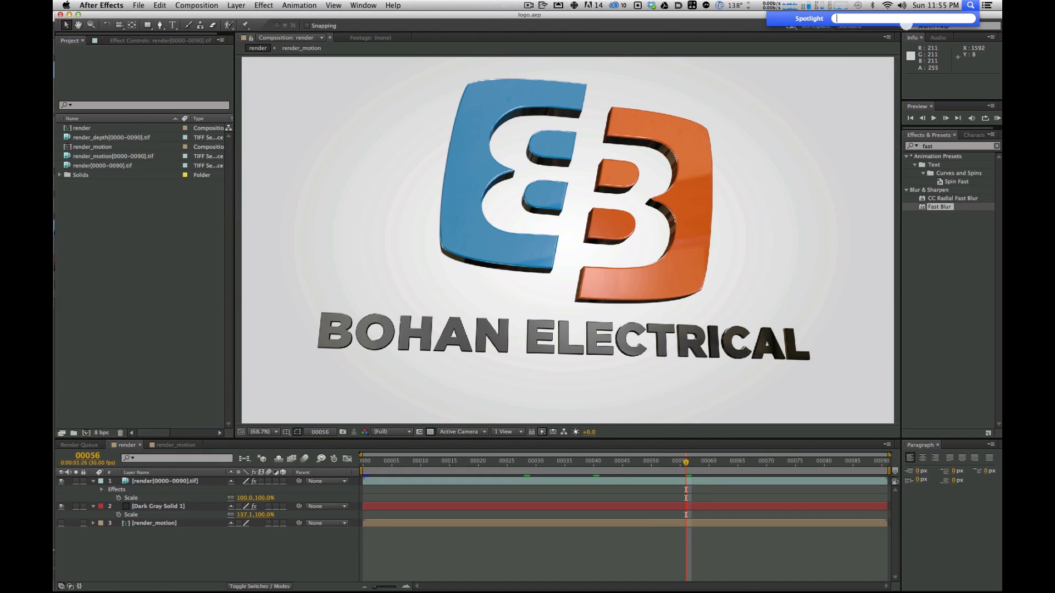
text(termikn)
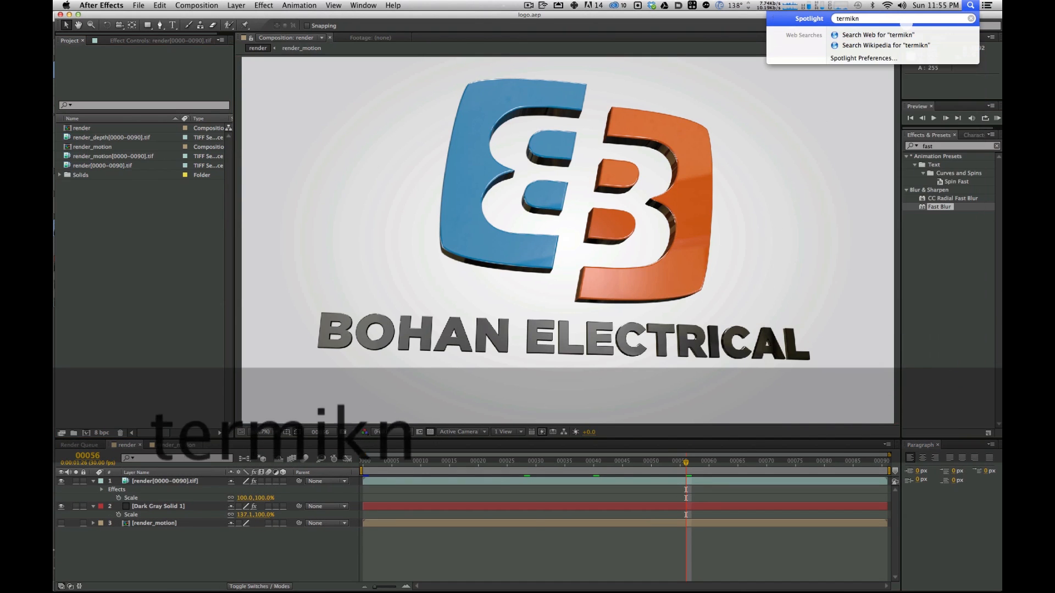
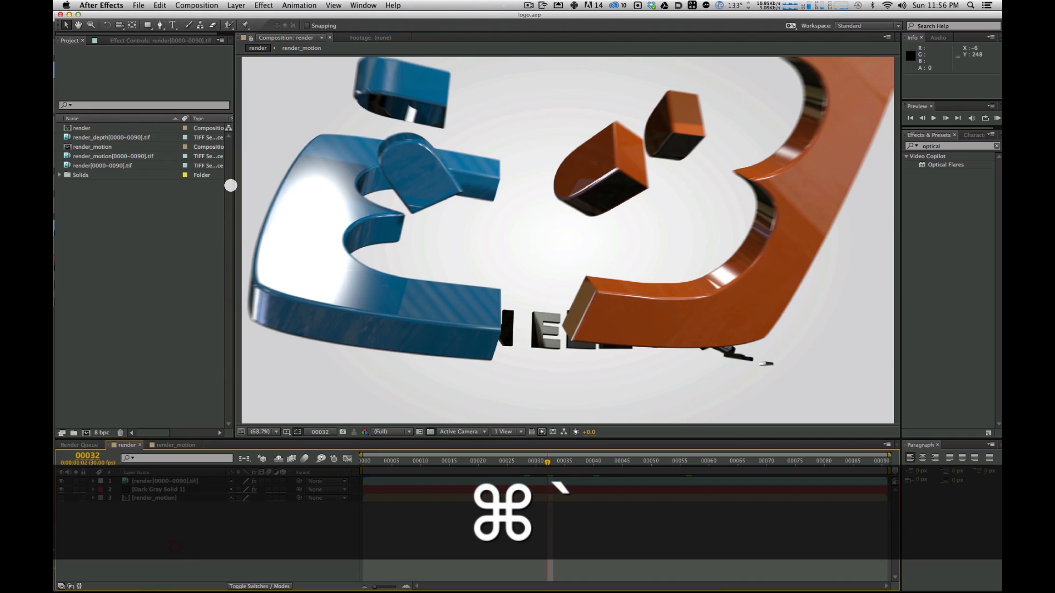
Step: Add one adjustment layer above the render[0000-0090].tif layer in the render composition
click(257, 432)
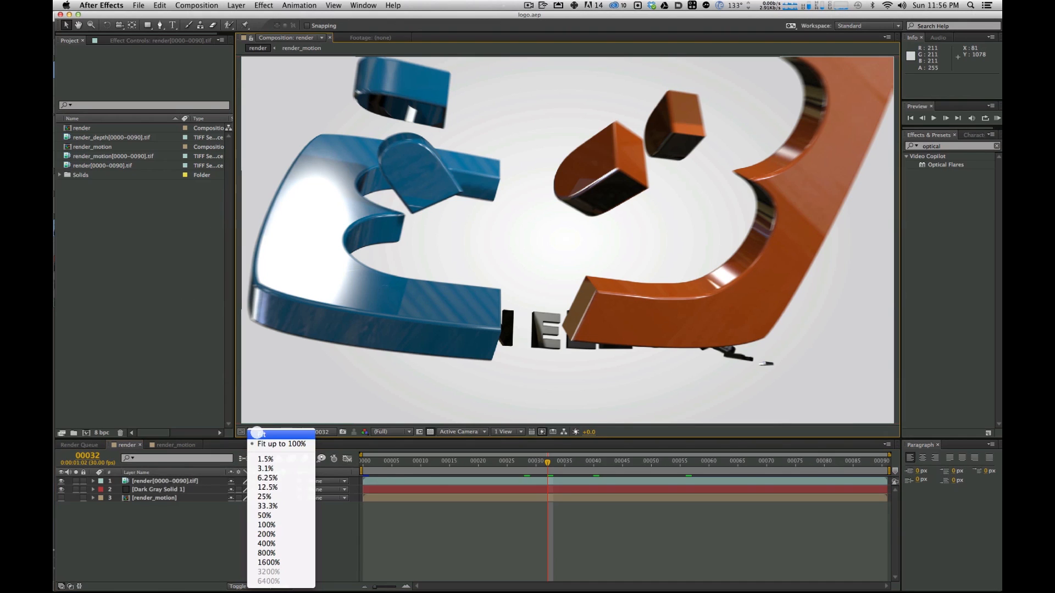
click(266, 515)
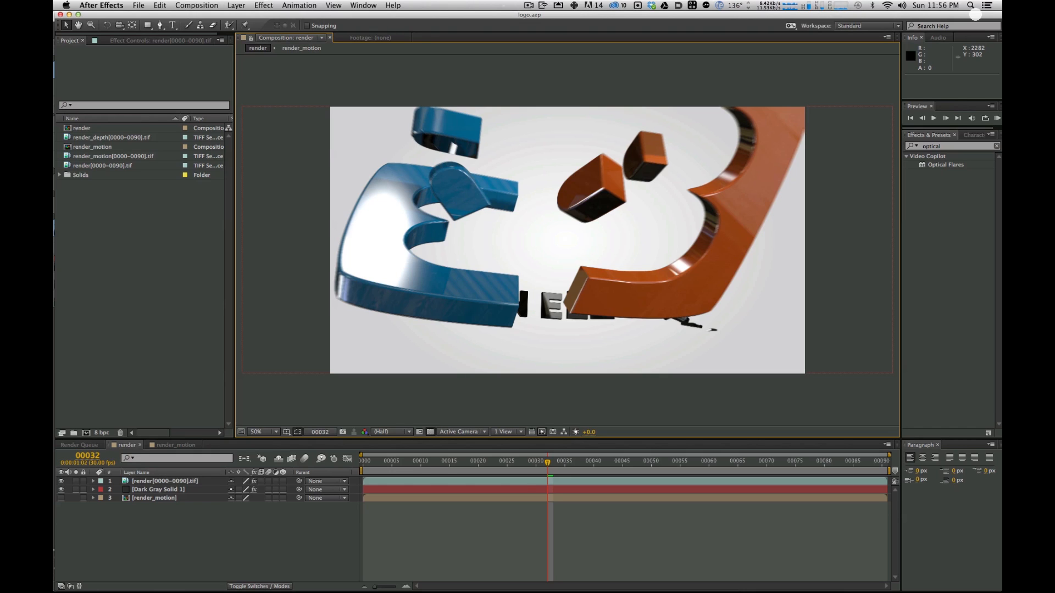
click(163, 561)
key(super+alt+y)
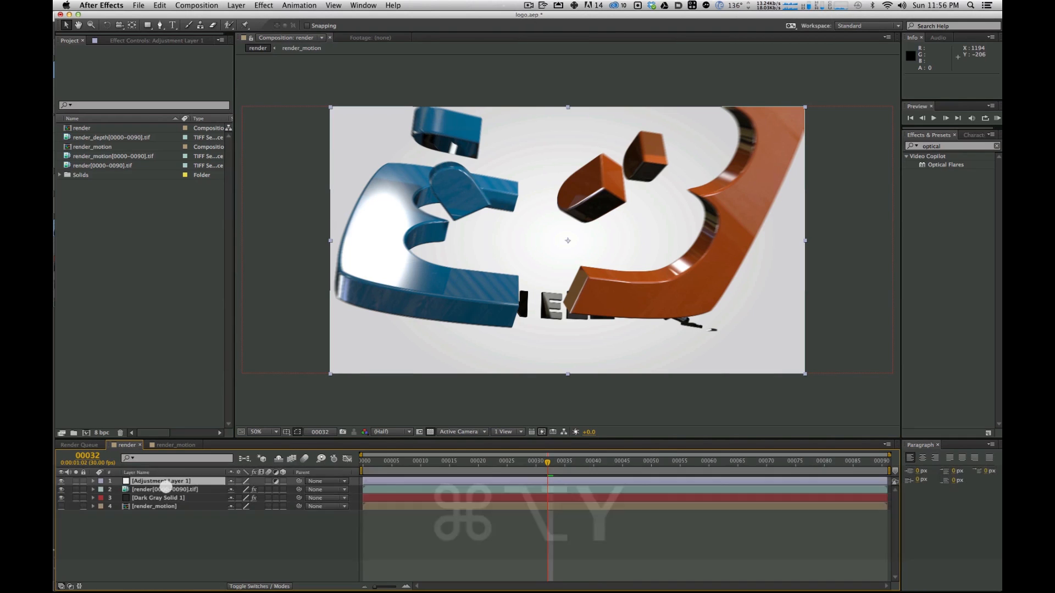
key(super+alt+y)
key(super+z)
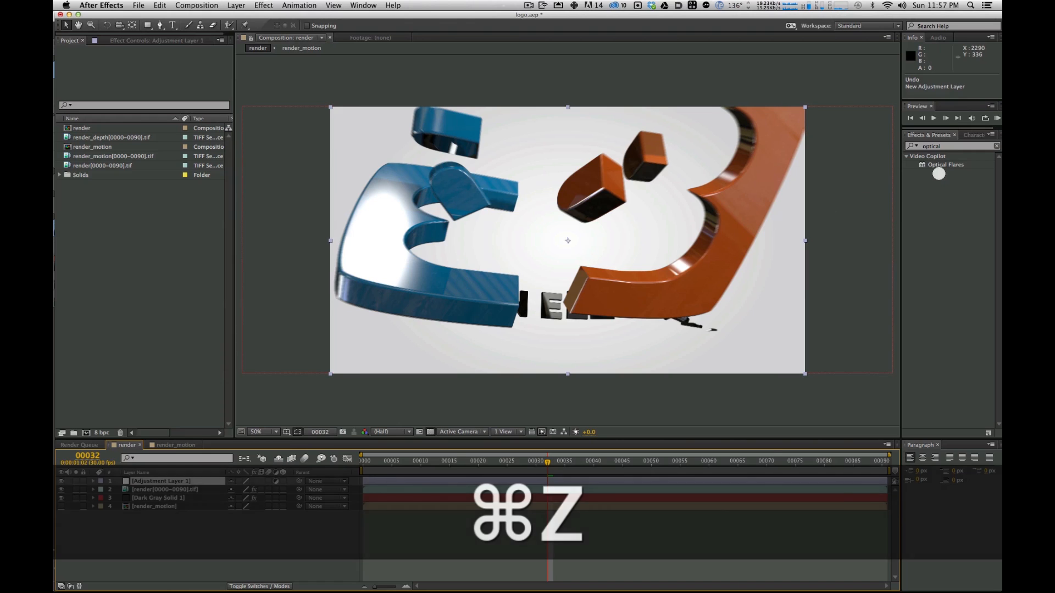
Step: Apply Optical Flares to Adjustment Layer 1 and set its Render Mode to Over Original
click(944, 164)
drag(288, 438, 159, 482)
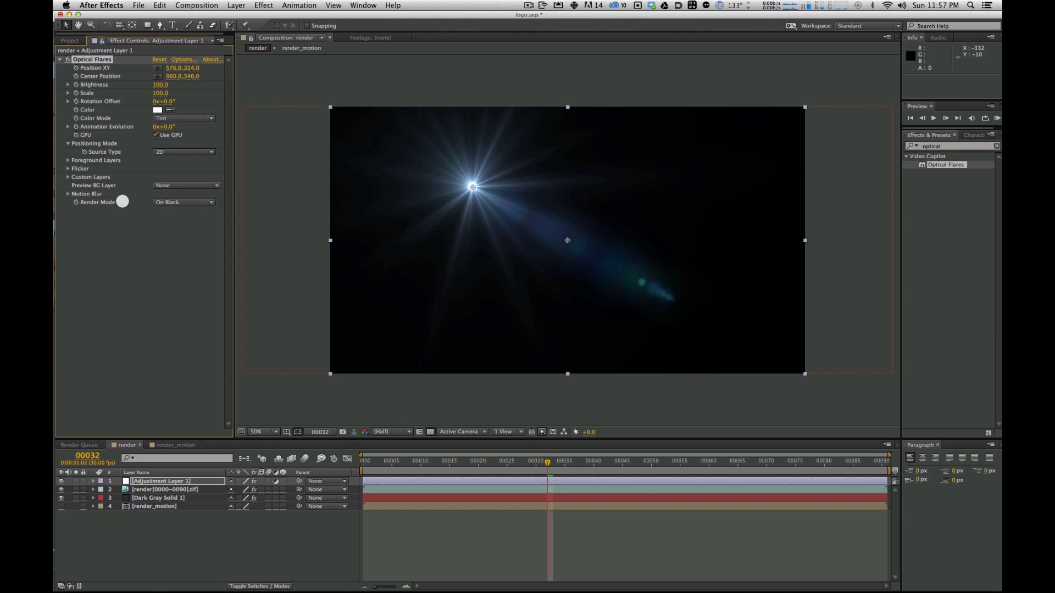
click(172, 203)
click(149, 229)
Step: Place the flare on the orange shape's upper outer corner at frame 60, at about 1376, 210
drag(473, 187, 678, 162)
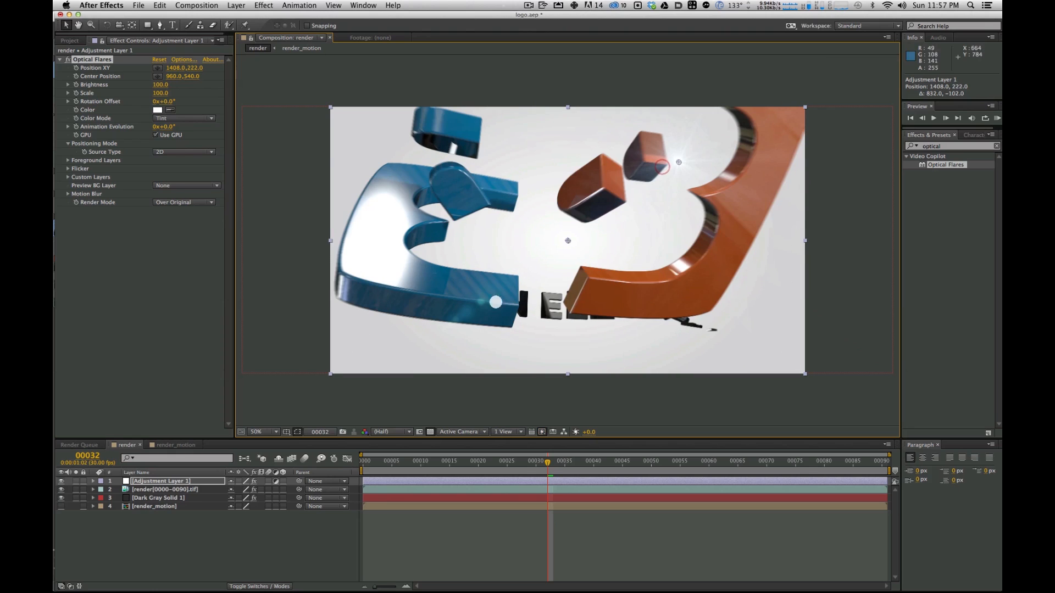
drag(561, 464, 709, 464)
drag(680, 163, 670, 158)
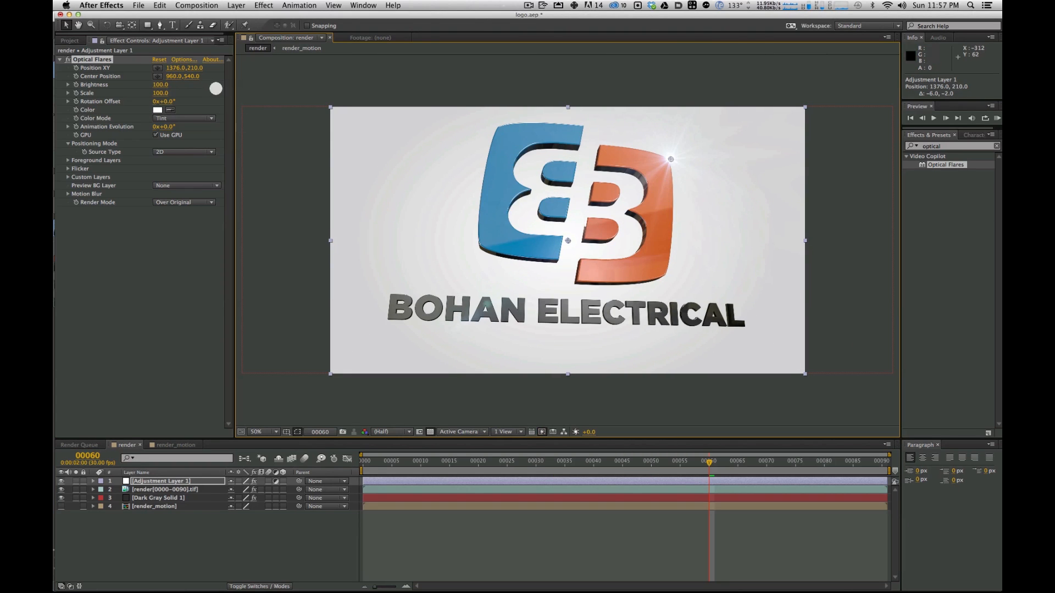
Step: Load the Train preset from Pro Presets 2 in the Optical Flares options and accept it
click(183, 59)
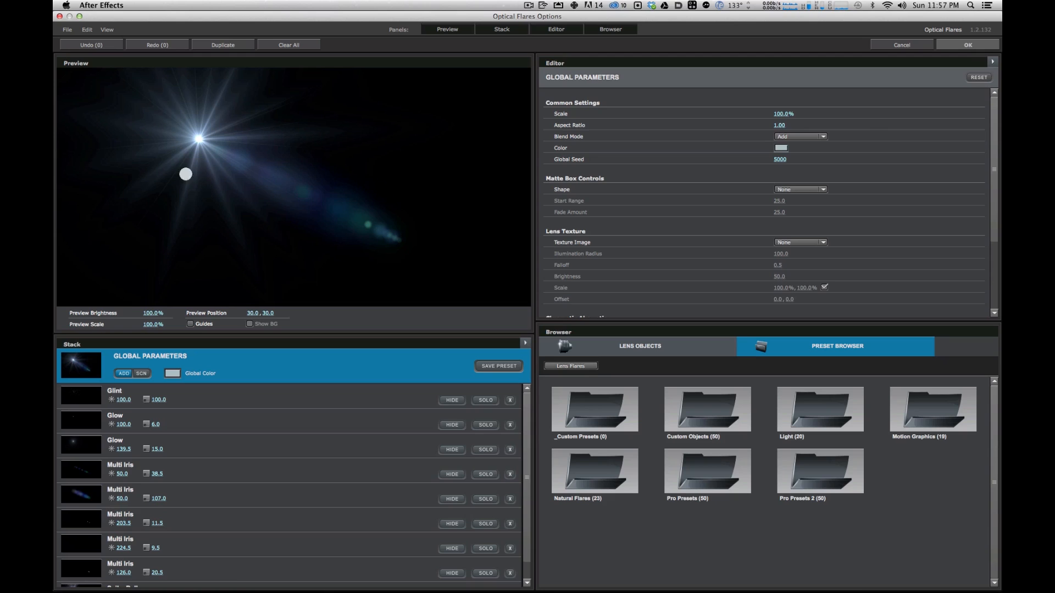
double_click(818, 477)
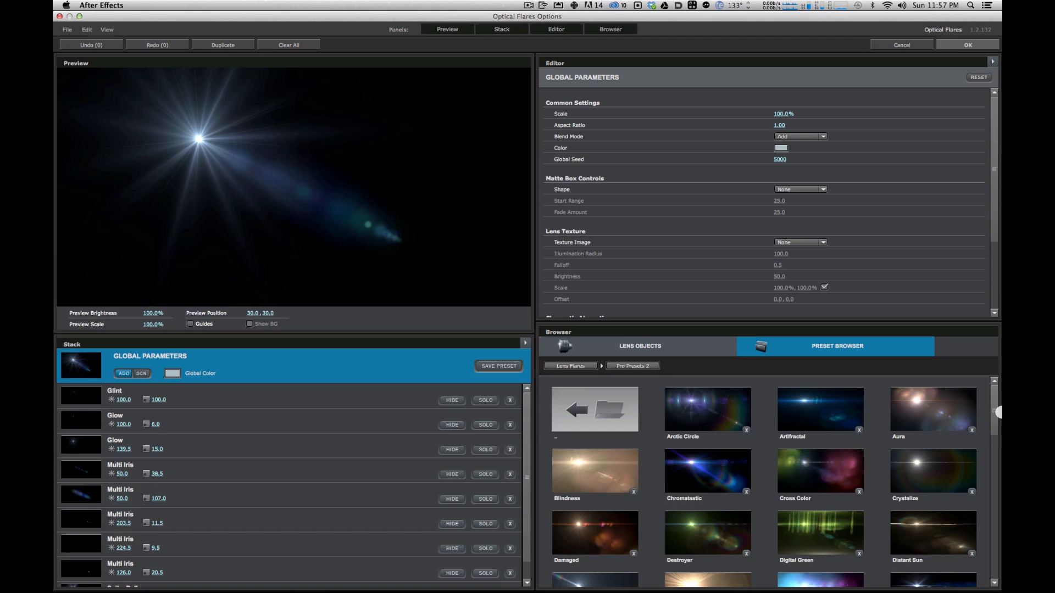
scroll(967, 520, down, 10)
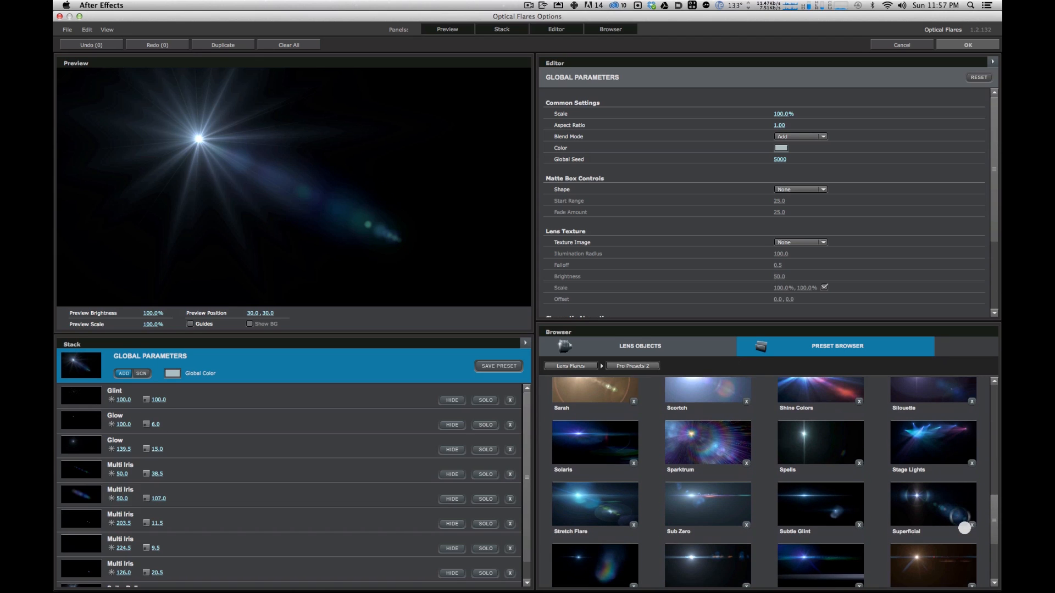
scroll(965, 528, down, 5)
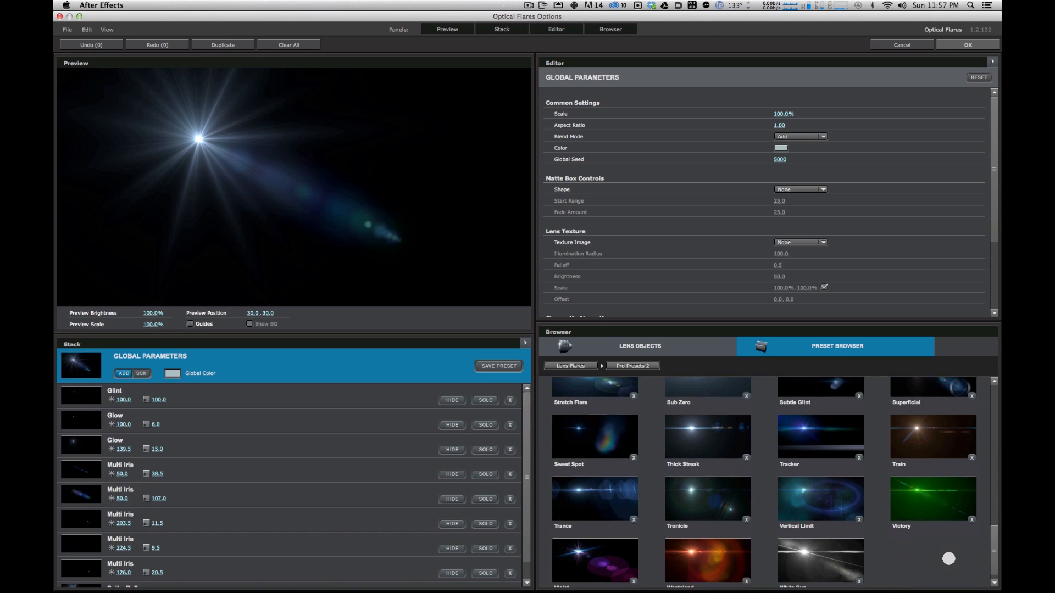
scroll(948, 556, down, 1)
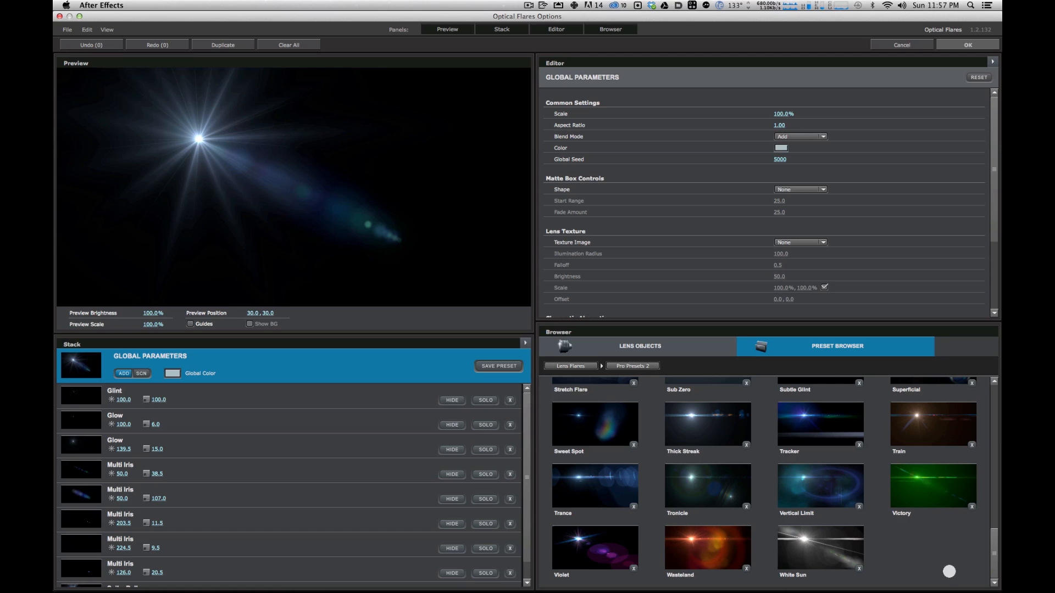
scroll(954, 564, up, 3)
click(928, 493)
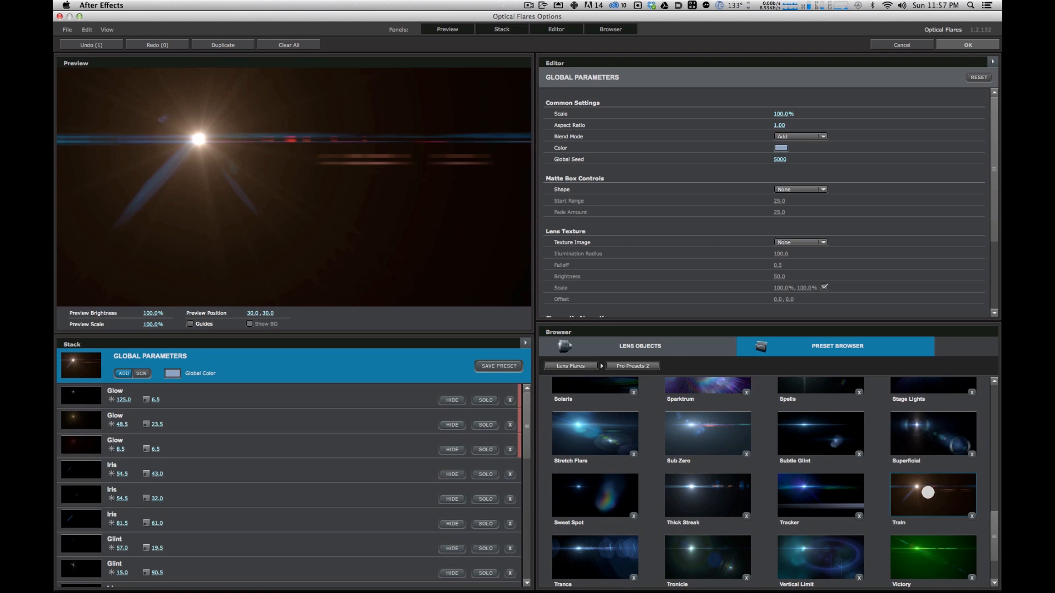
click(971, 45)
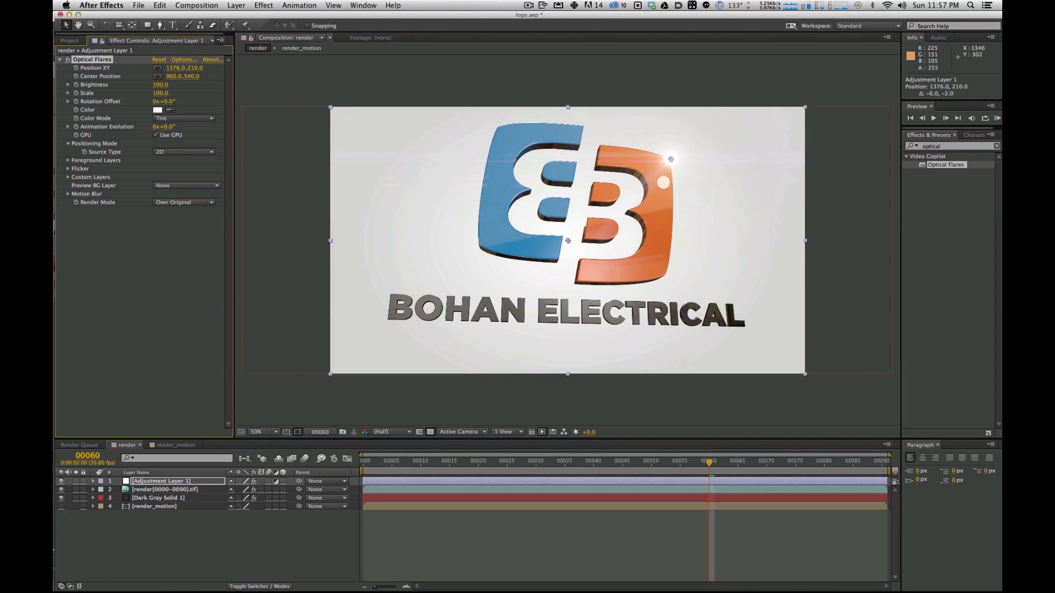
Step: Set the flare's Brightness to 110 and undo the accidental move of the adjustment layer
mouse_move(158, 82)
mouse_down()
mouse_move(175, 80)
mouse_move(159, 82)
mouse_up()
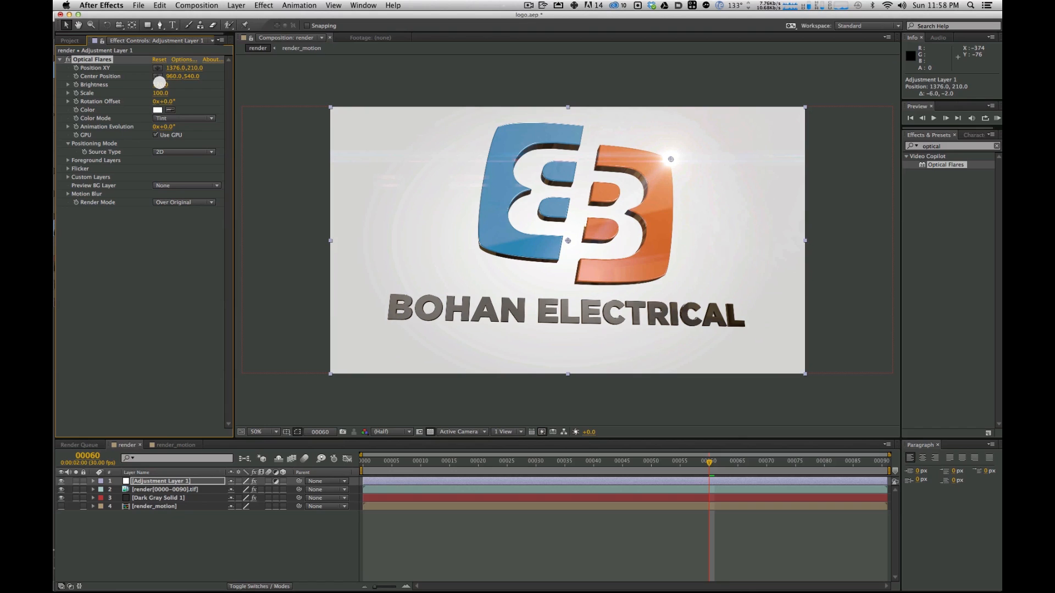
click(347, 95)
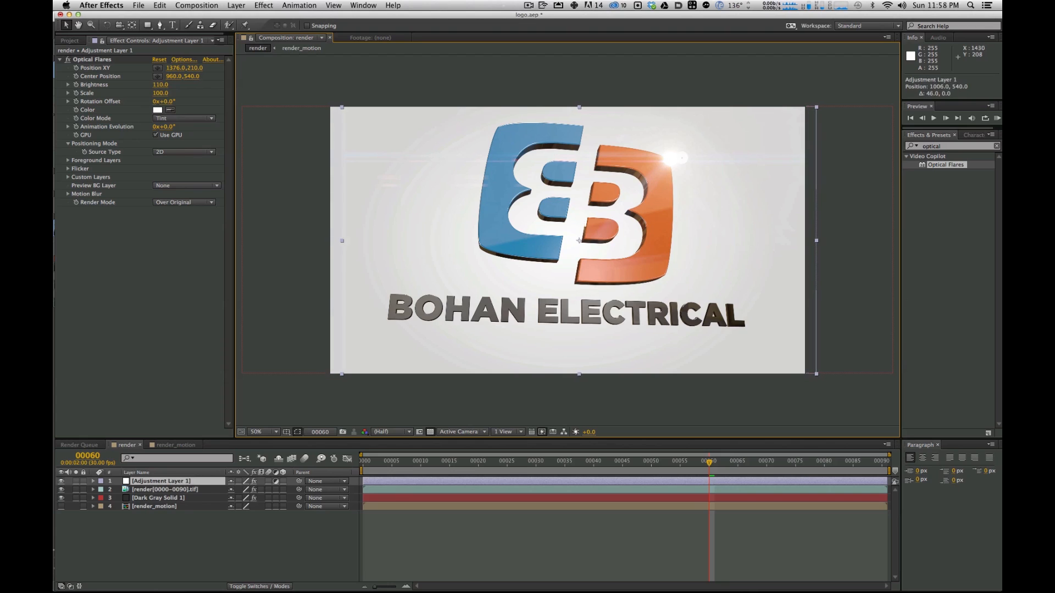
key(super+z)
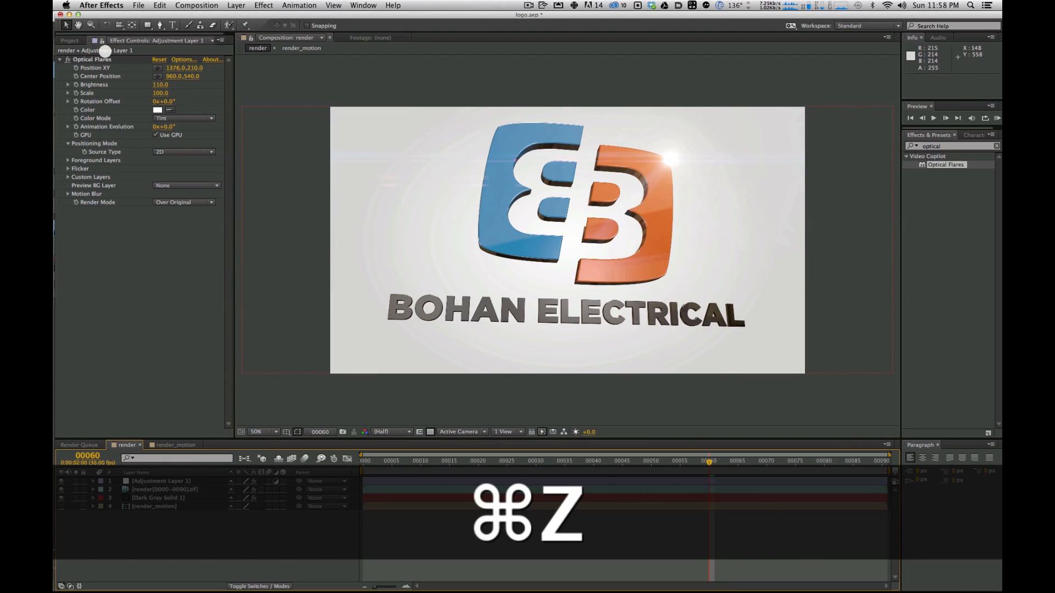
Step: Move the flare just outside the composition's right edge, to about 1972, 230, and set its Brightness to 330
click(159, 68)
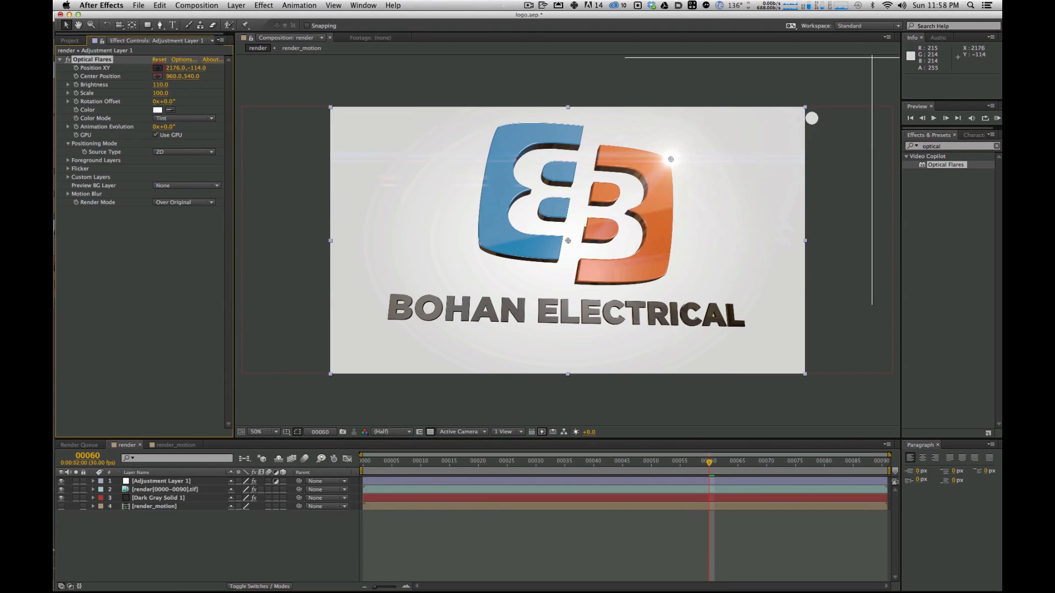
click(827, 158)
mouse_move(824, 158)
mouse_down()
mouse_move(669, 160)
mouse_move(819, 163)
mouse_up()
drag(157, 86, 169, 85)
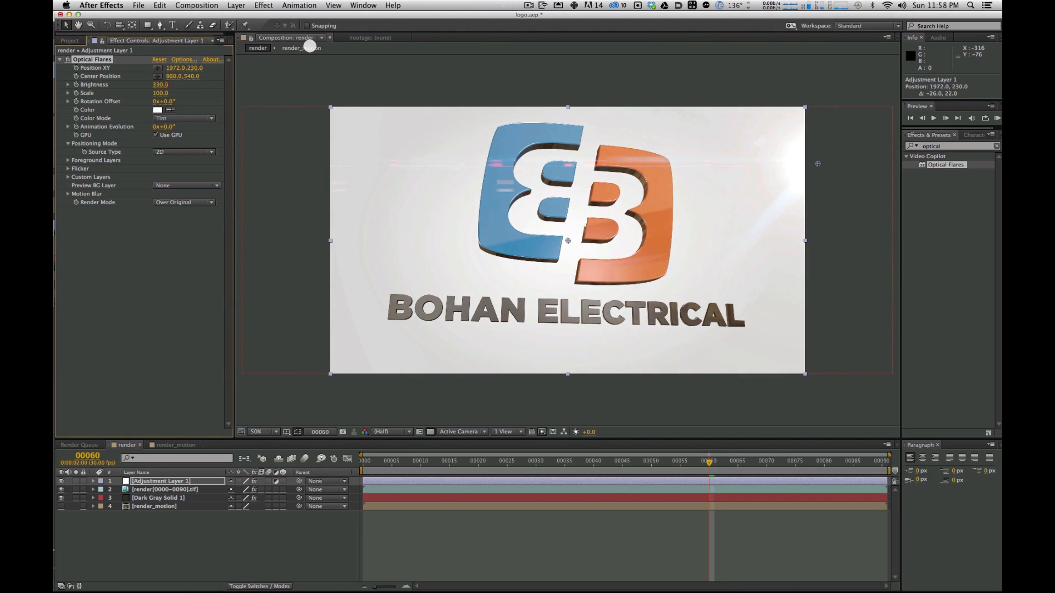
Step: At frame 34, place the flare over the orange shape at about 1590, 322
drag(817, 164, 845, 181)
drag(709, 462, 559, 463)
drag(846, 180, 725, 188)
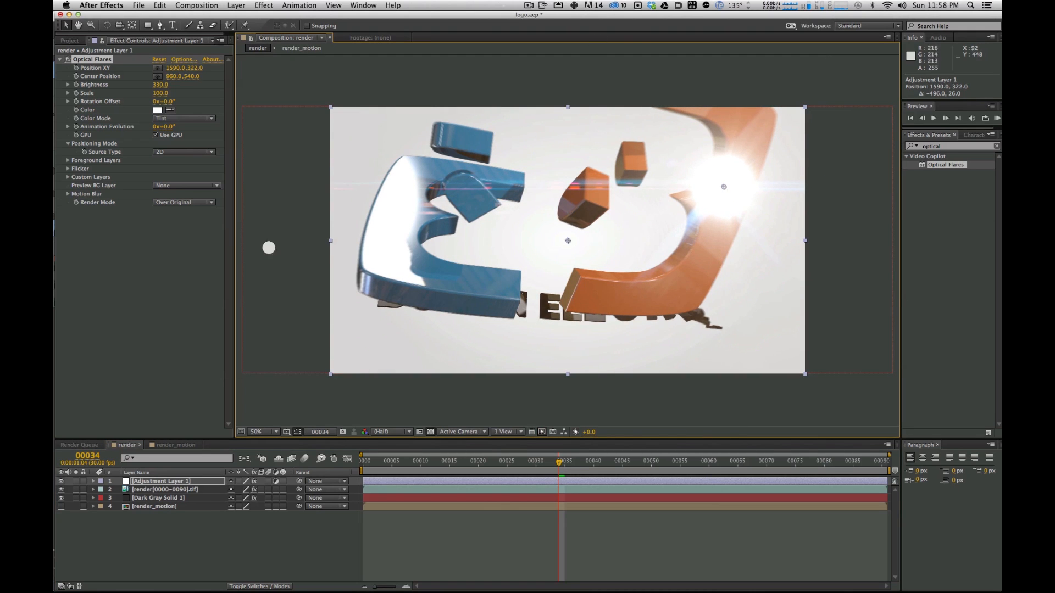
Step: Set the source of Optical Flares Foreground Layer 1 to render[0000-0090].tif
click(134, 292)
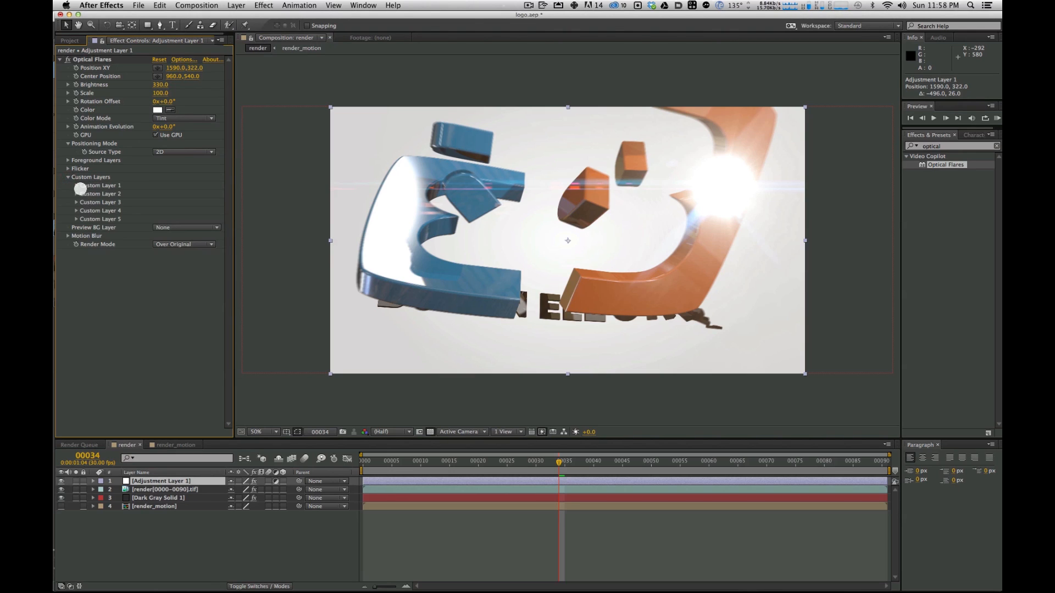
click(76, 185)
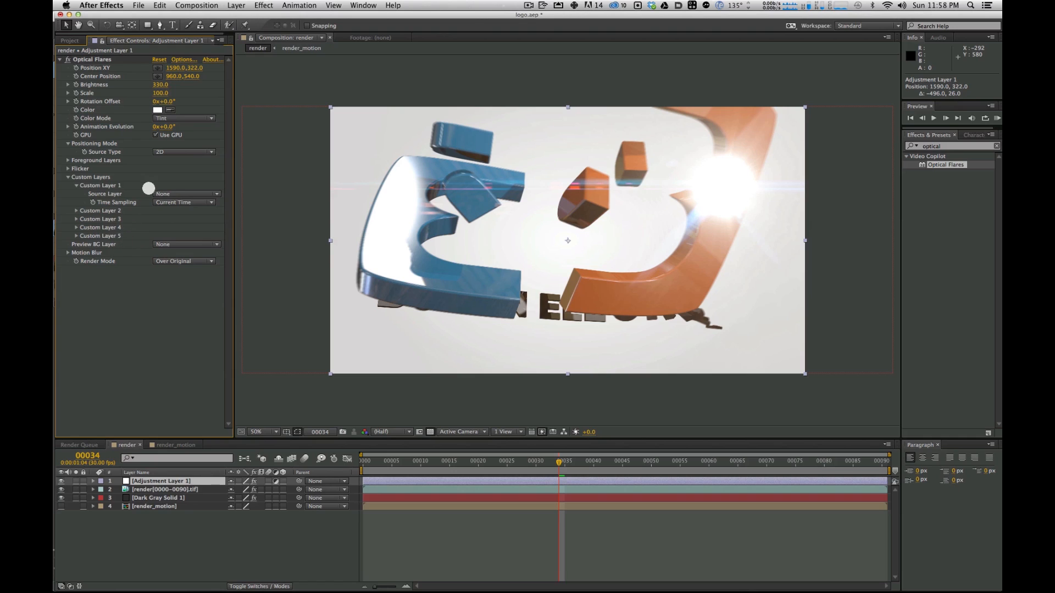
click(171, 193)
click(114, 185)
click(66, 177)
click(69, 161)
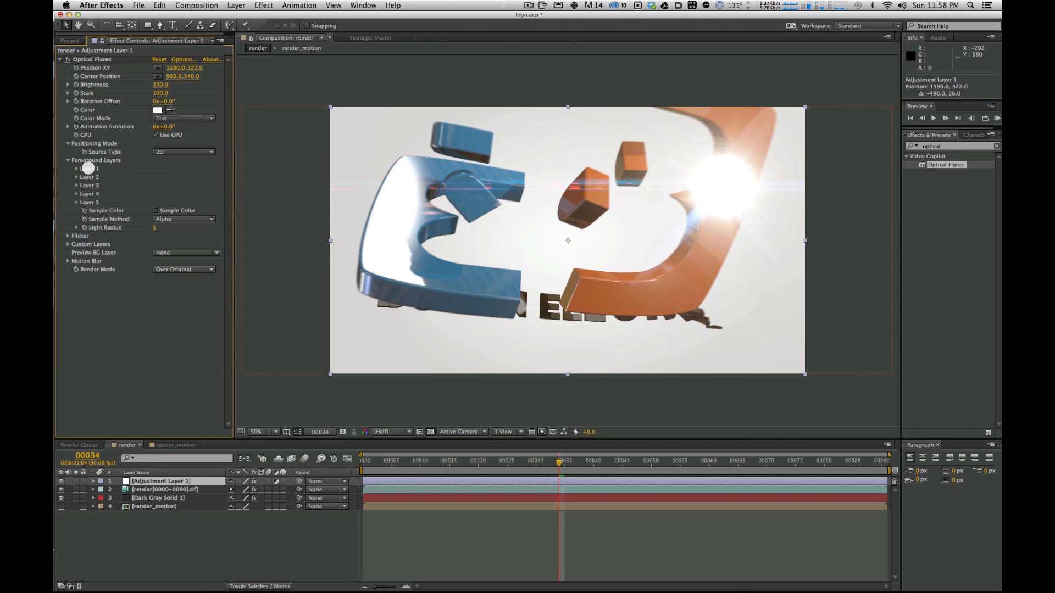
click(76, 169)
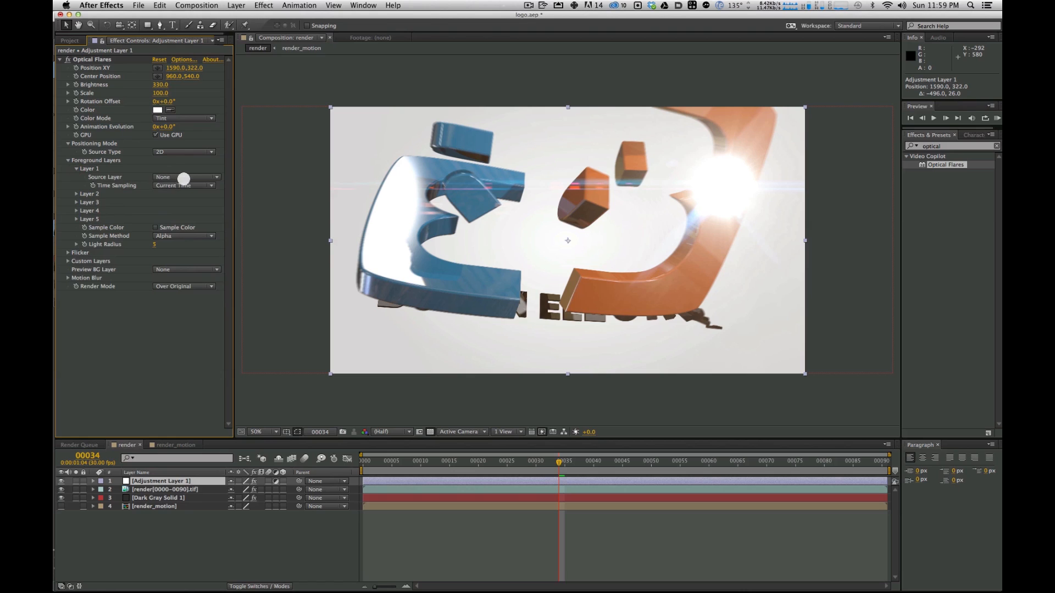
click(183, 178)
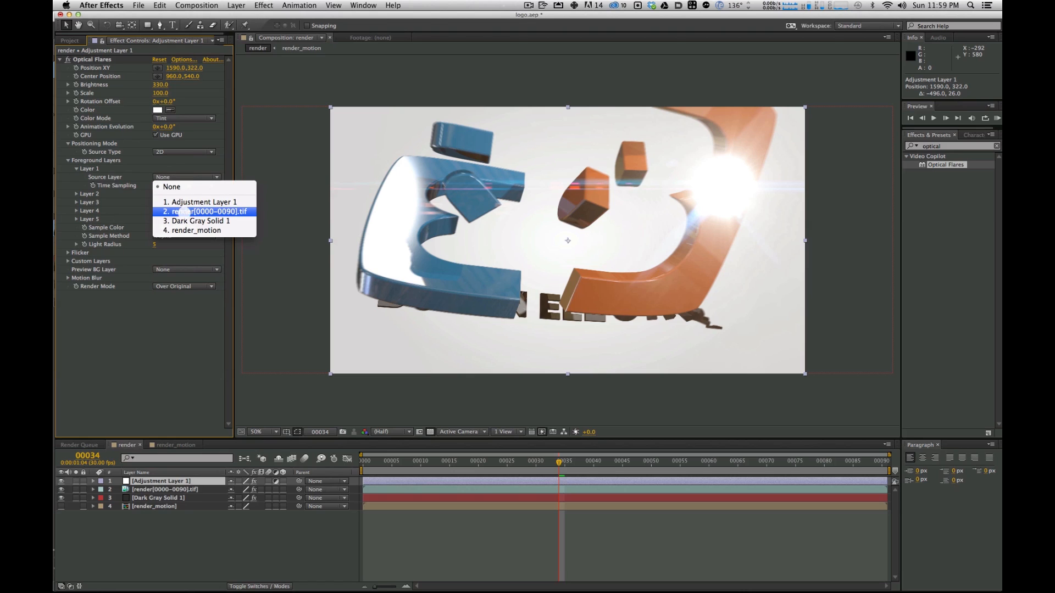
click(193, 212)
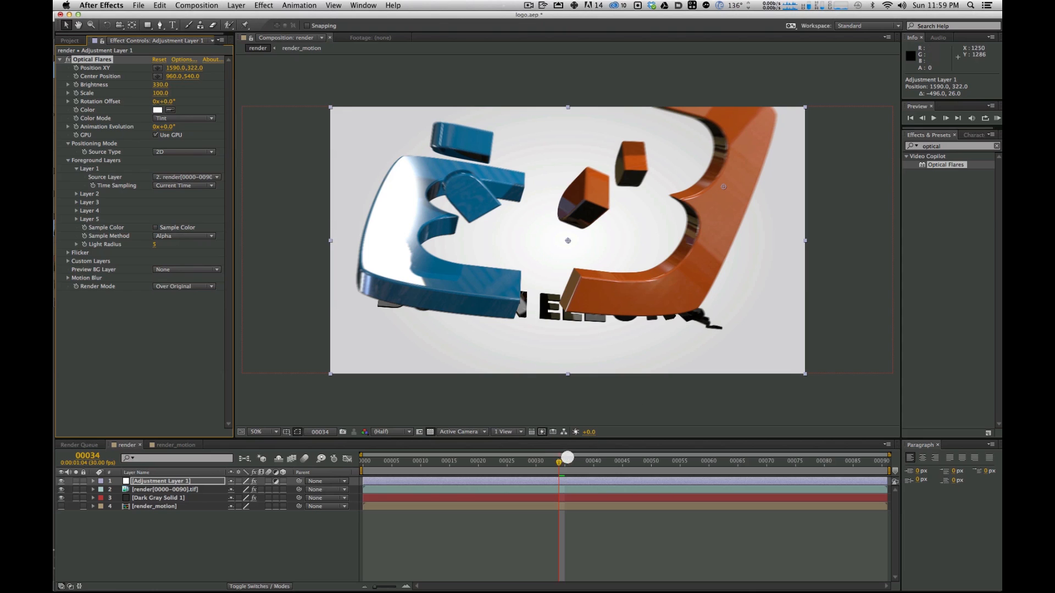
Step: Step through the frames after frame 34 to check how the moving orange shape hides the flare
mouse_move(558, 462)
mouse_down()
mouse_move(529, 465)
mouse_move(592, 468)
mouse_move(576, 467)
mouse_up()
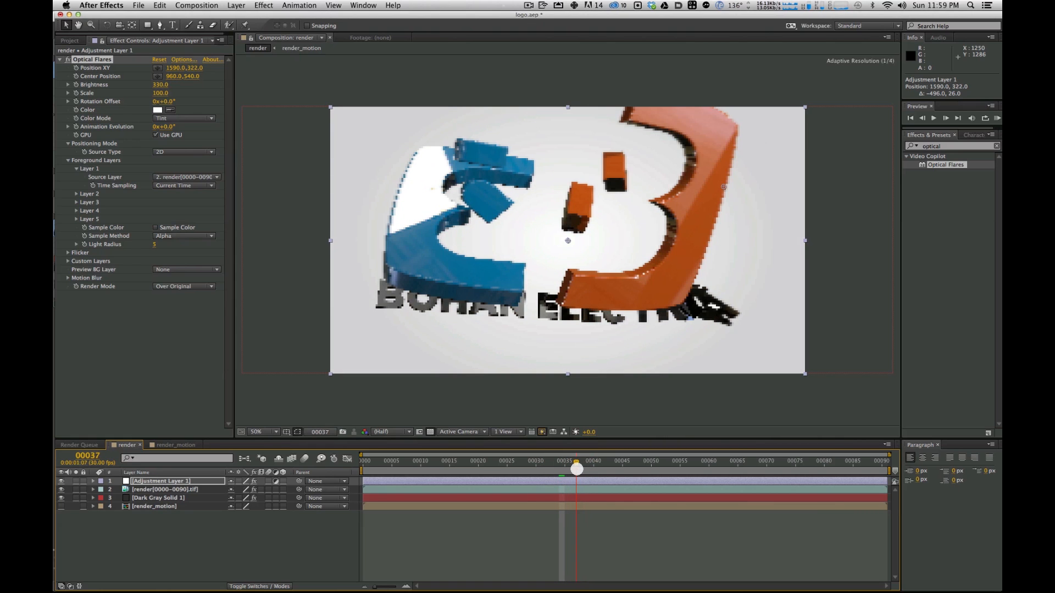
key(super+Right)
key(super+Left)
key(super+Right)
key(super+Left)
key(super+Left)
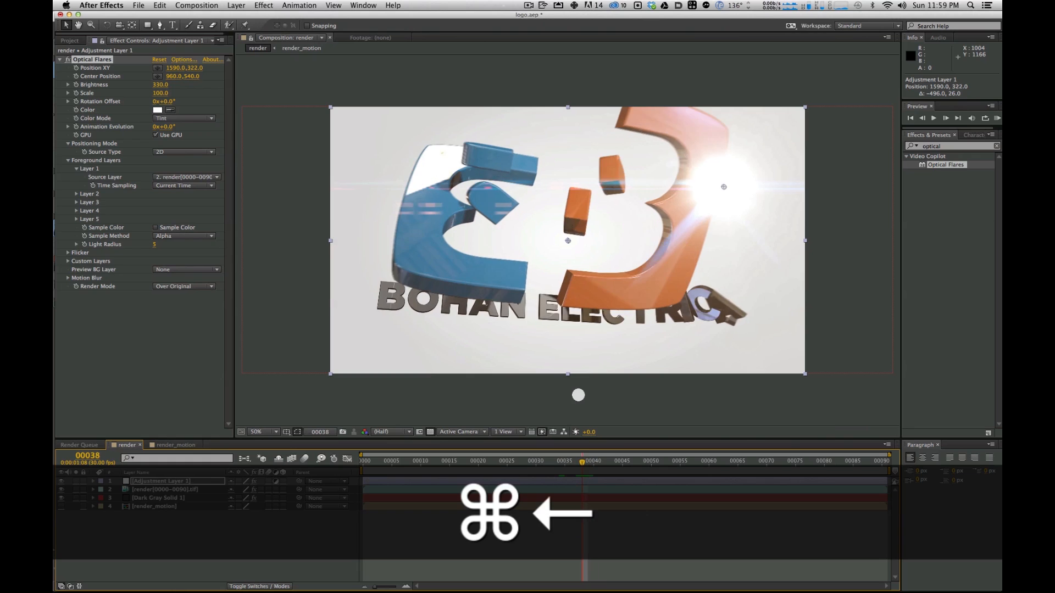
Step: Keyframe the flare's Position XY outside the right edge, from about 2122, 350 at frame 0 to about 2108, 140 at frame 90
drag(562, 462, 789, 460)
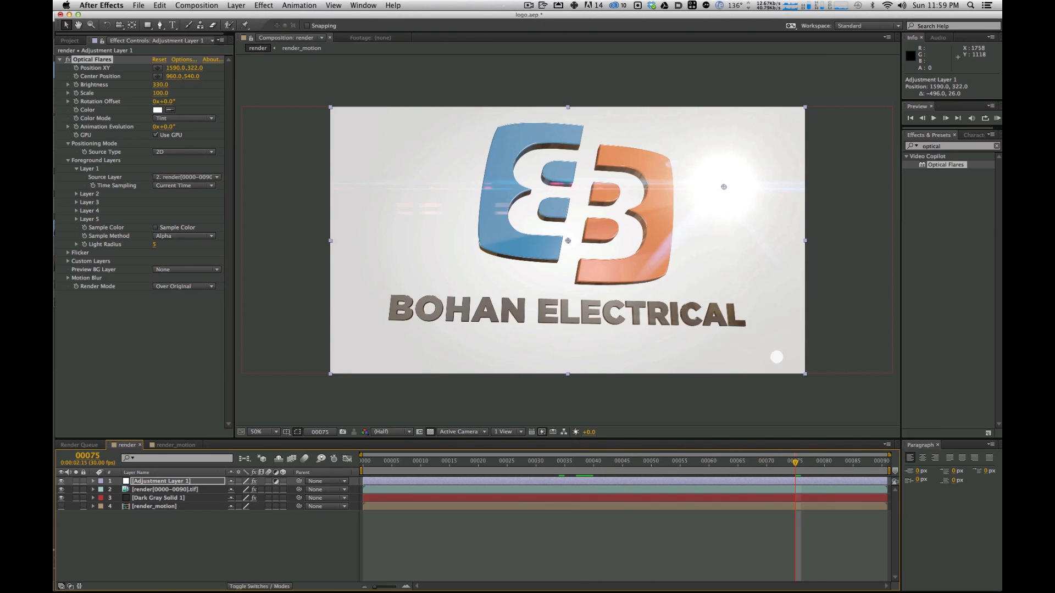
drag(724, 187, 854, 194)
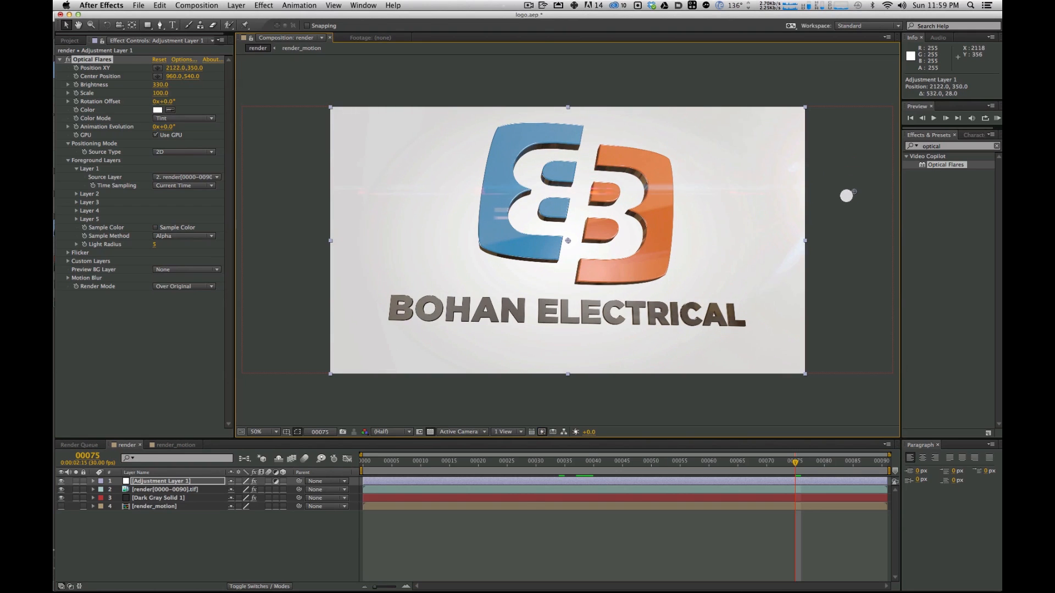
drag(405, 461, 363, 460)
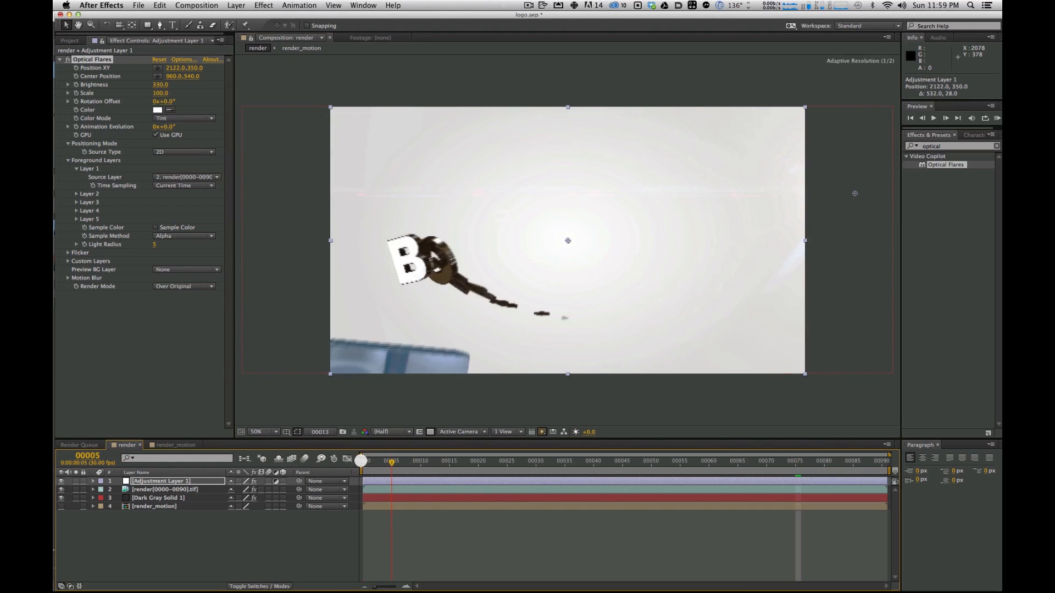
click(85, 70)
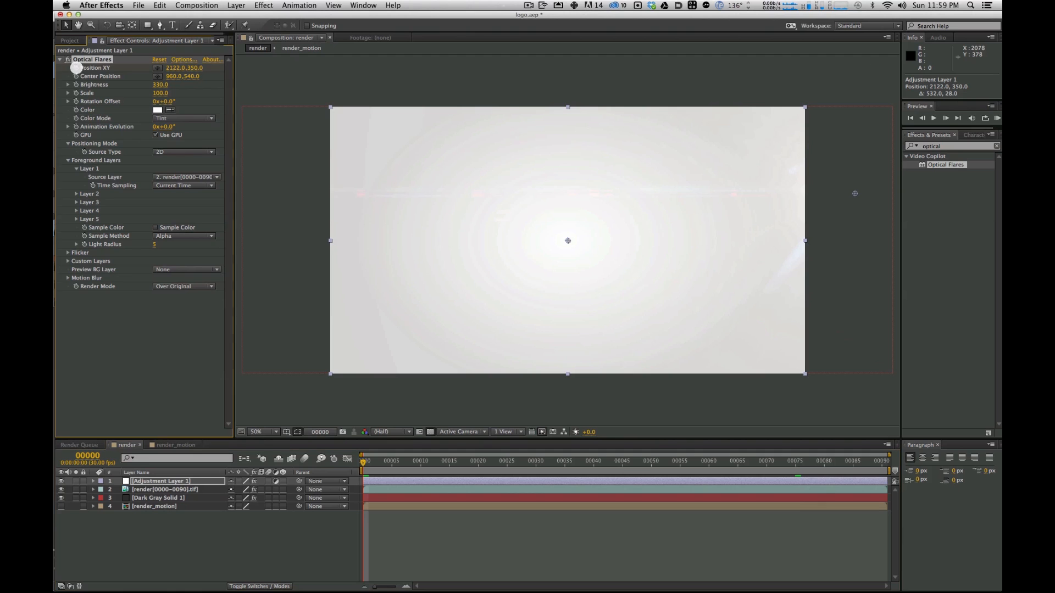
drag(388, 461, 998, 462)
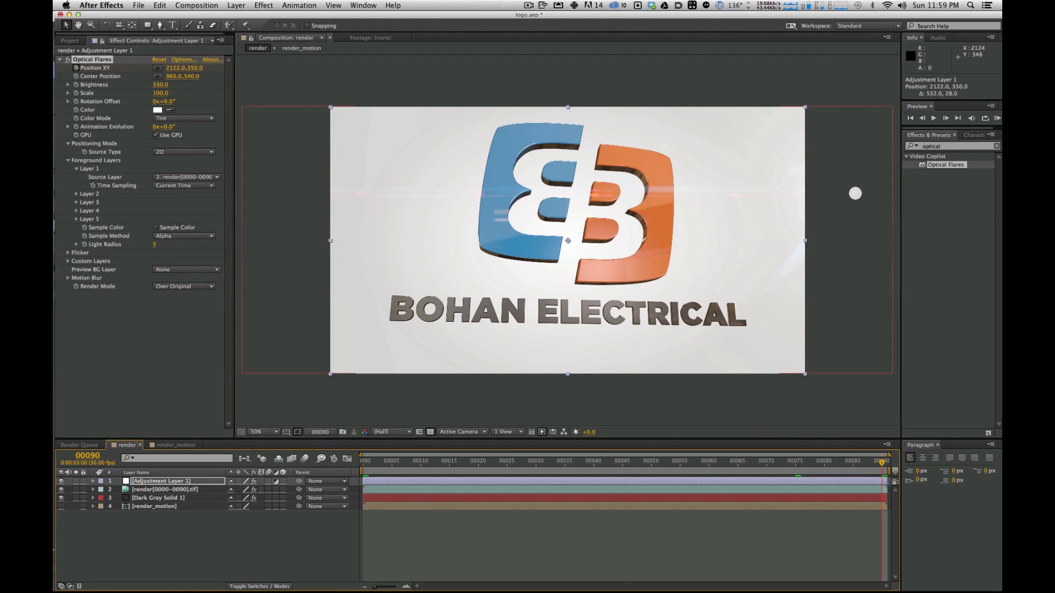
drag(855, 194, 852, 142)
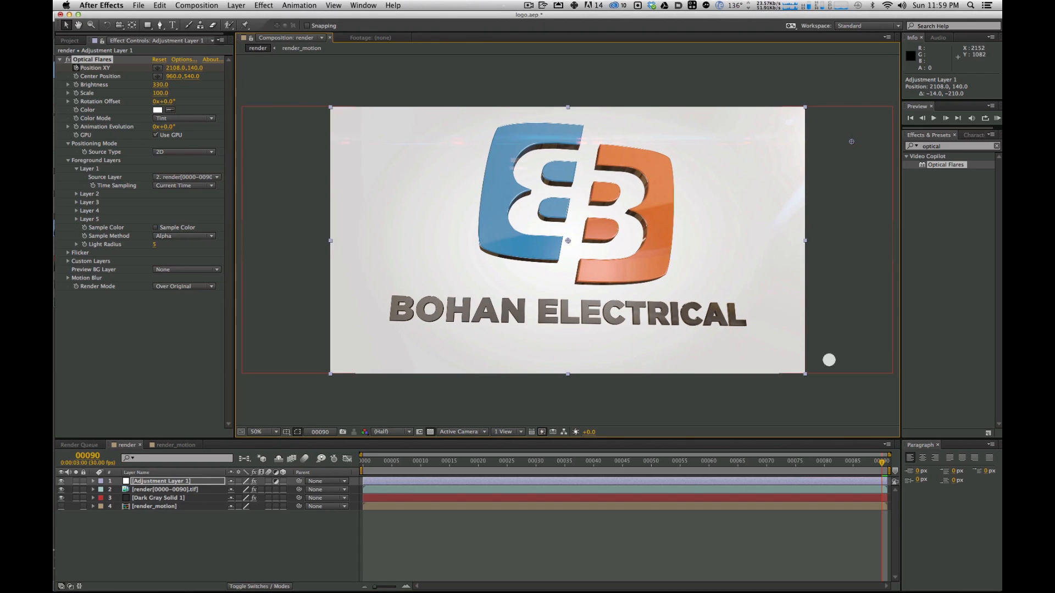
Step: Scrub through the animation to check the flare's movement, return to frame 0 and save the project
drag(847, 460, 462, 469)
drag(506, 460, 760, 447)
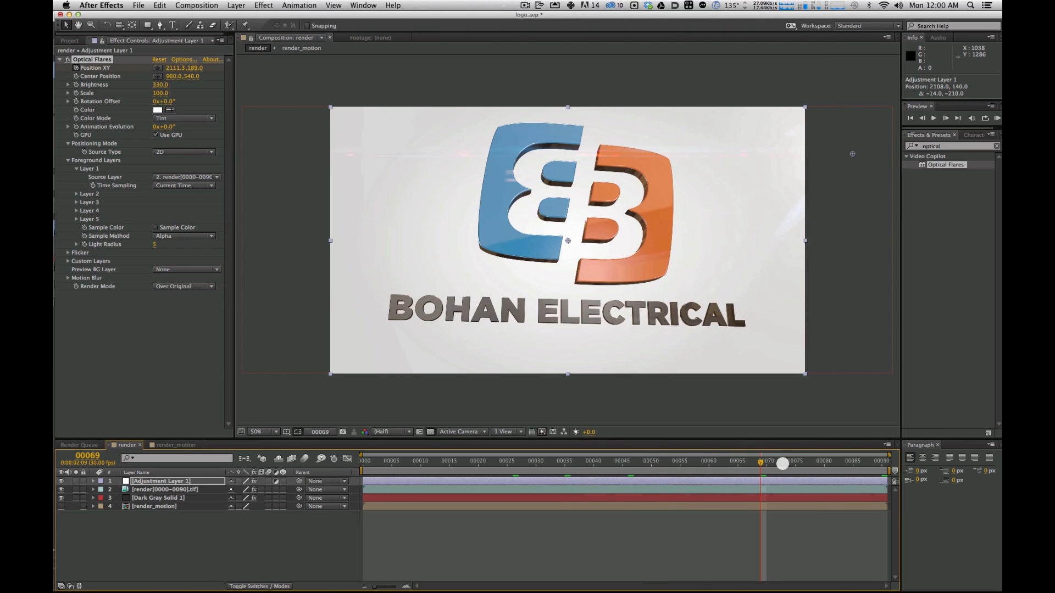
drag(673, 465, 240, 457)
key(super+s)
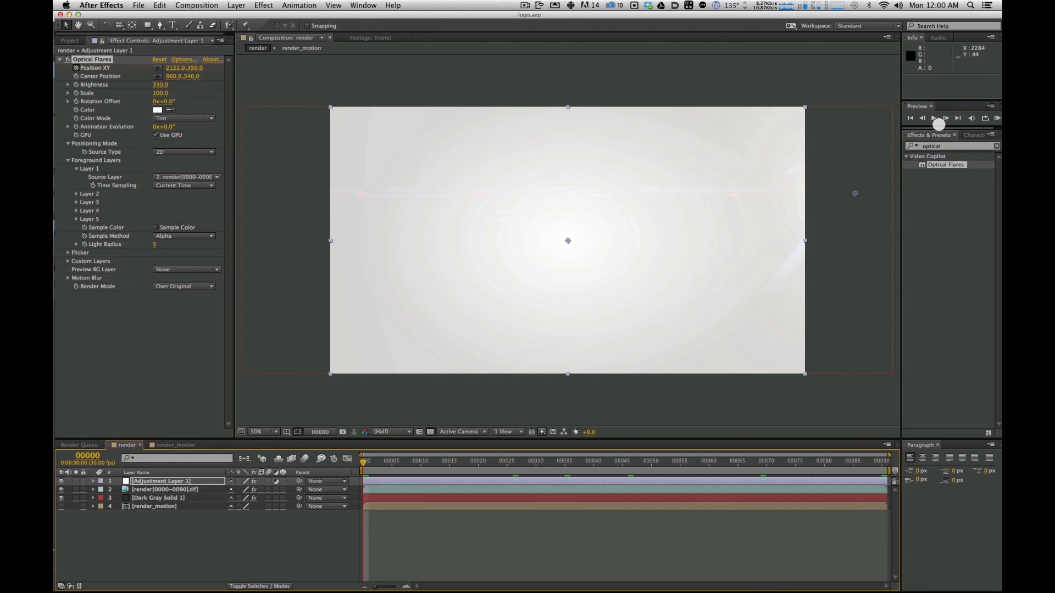
Step: Reveal the RAM preview options, set the preview resolution to Full and play the animation from frame 0
drag(943, 129, 951, 204)
click(956, 151)
click(946, 149)
click(981, 151)
click(974, 165)
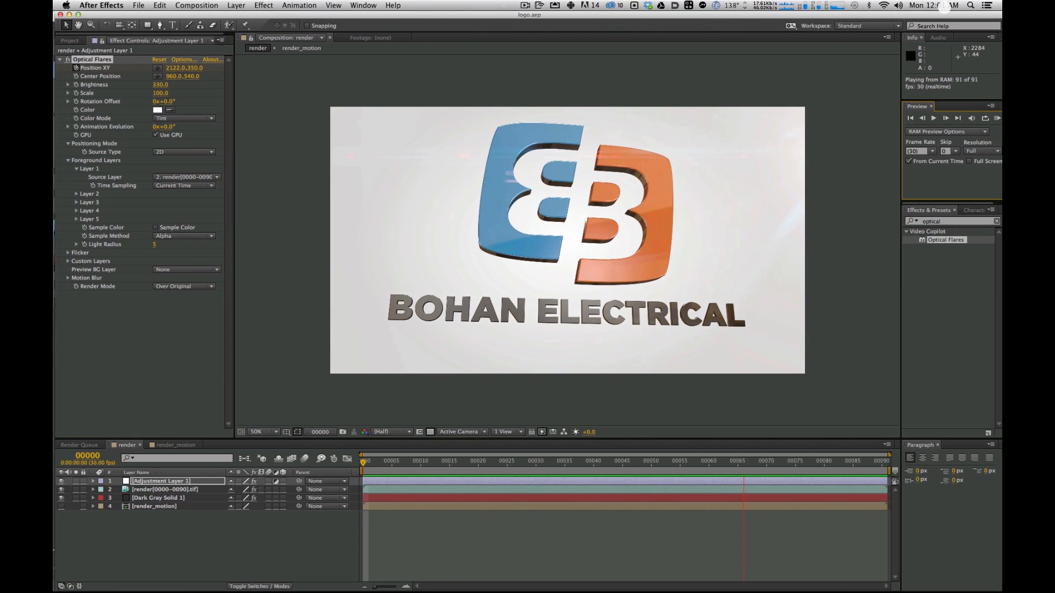
Step: Stop the preview and fit the composition to the viewer
key(space)
click(269, 431)
click(259, 432)
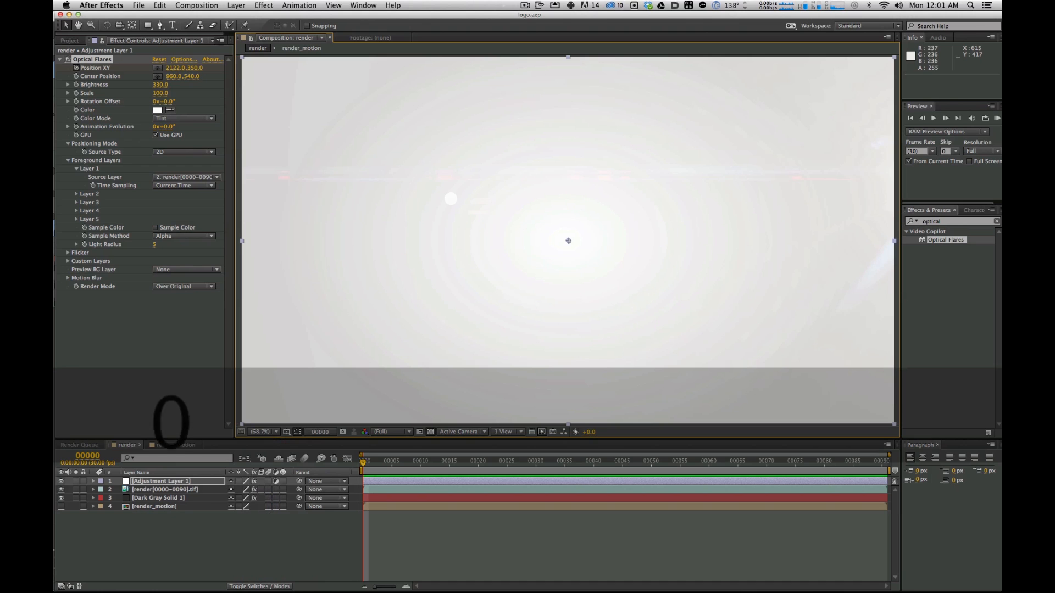